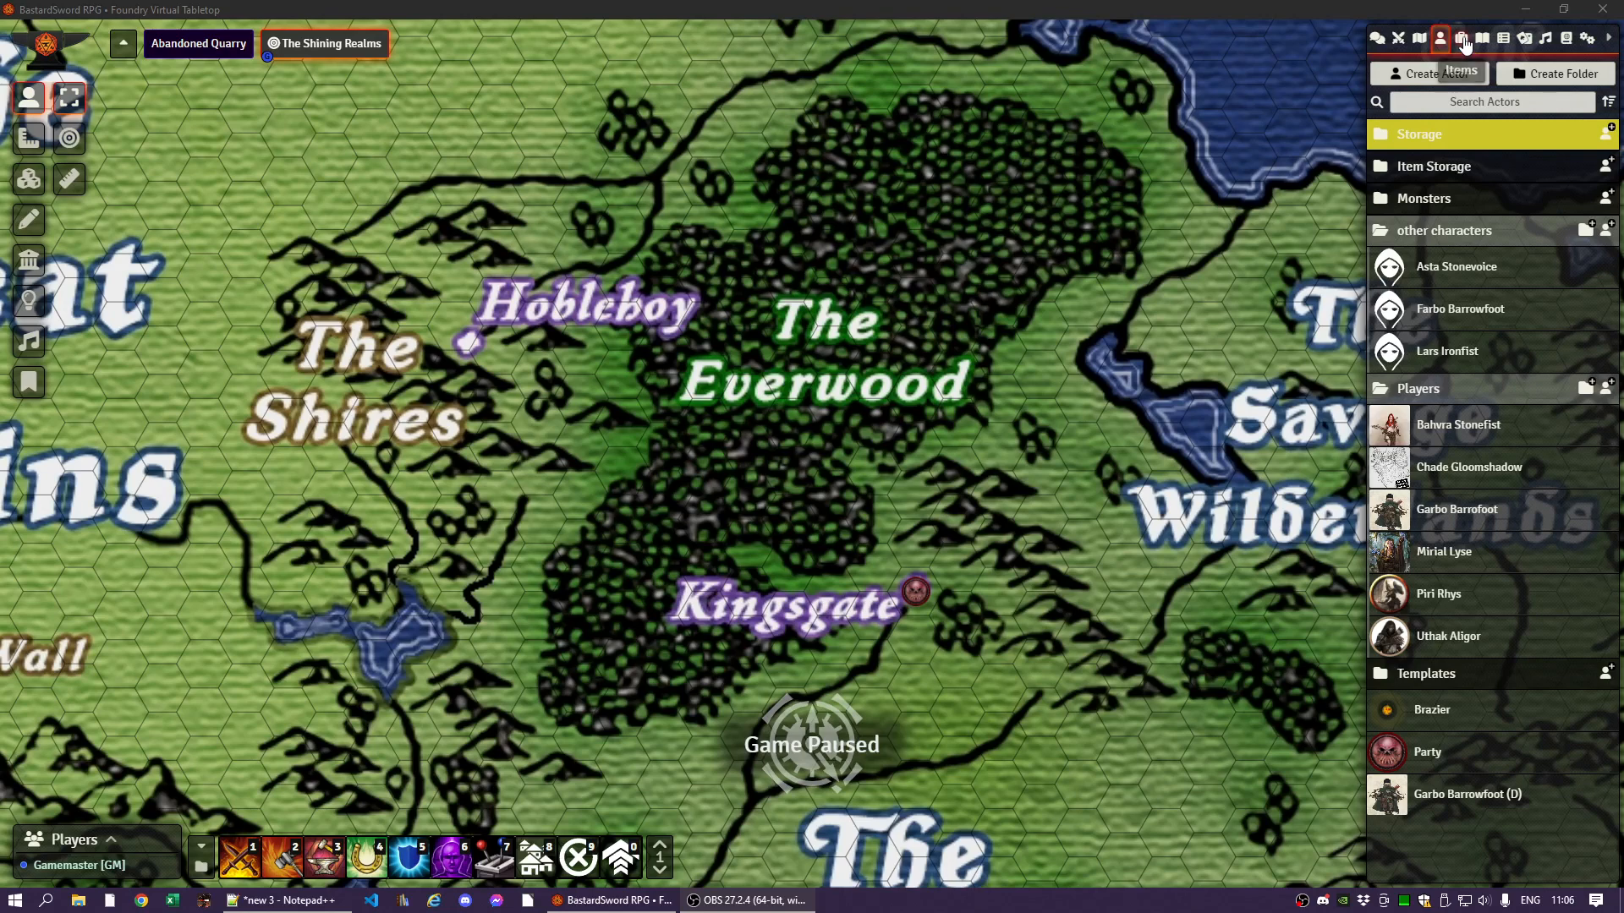
- Review the Mirial Lyse character sheet from its attributes down to its lower sections, and close it
{"action": "left_click", "coordinate": [1445, 553]}
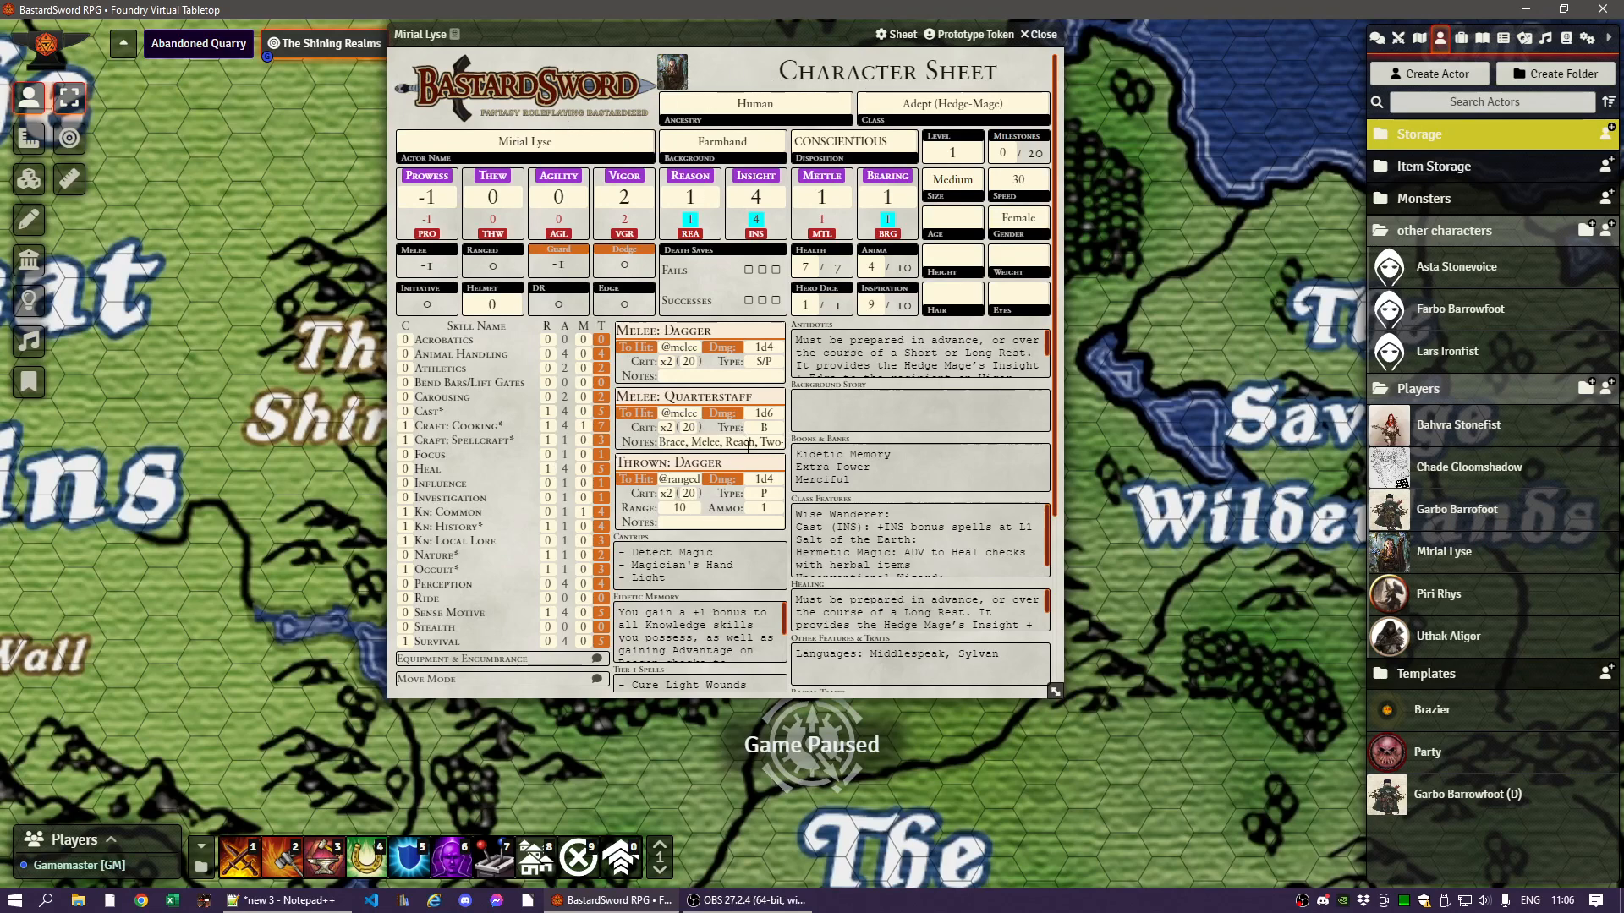
{"action": "scroll", "coordinate": [733, 482], "scroll_direction": "down", "scroll_amount": 3}
{"action": "scroll", "coordinate": [748, 447], "scroll_direction": "up", "scroll_amount": 2}
{"action": "scroll", "coordinate": [747, 448], "scroll_direction": "up", "scroll_amount": 1}
{"action": "left_click", "coordinate": [1042, 35]}
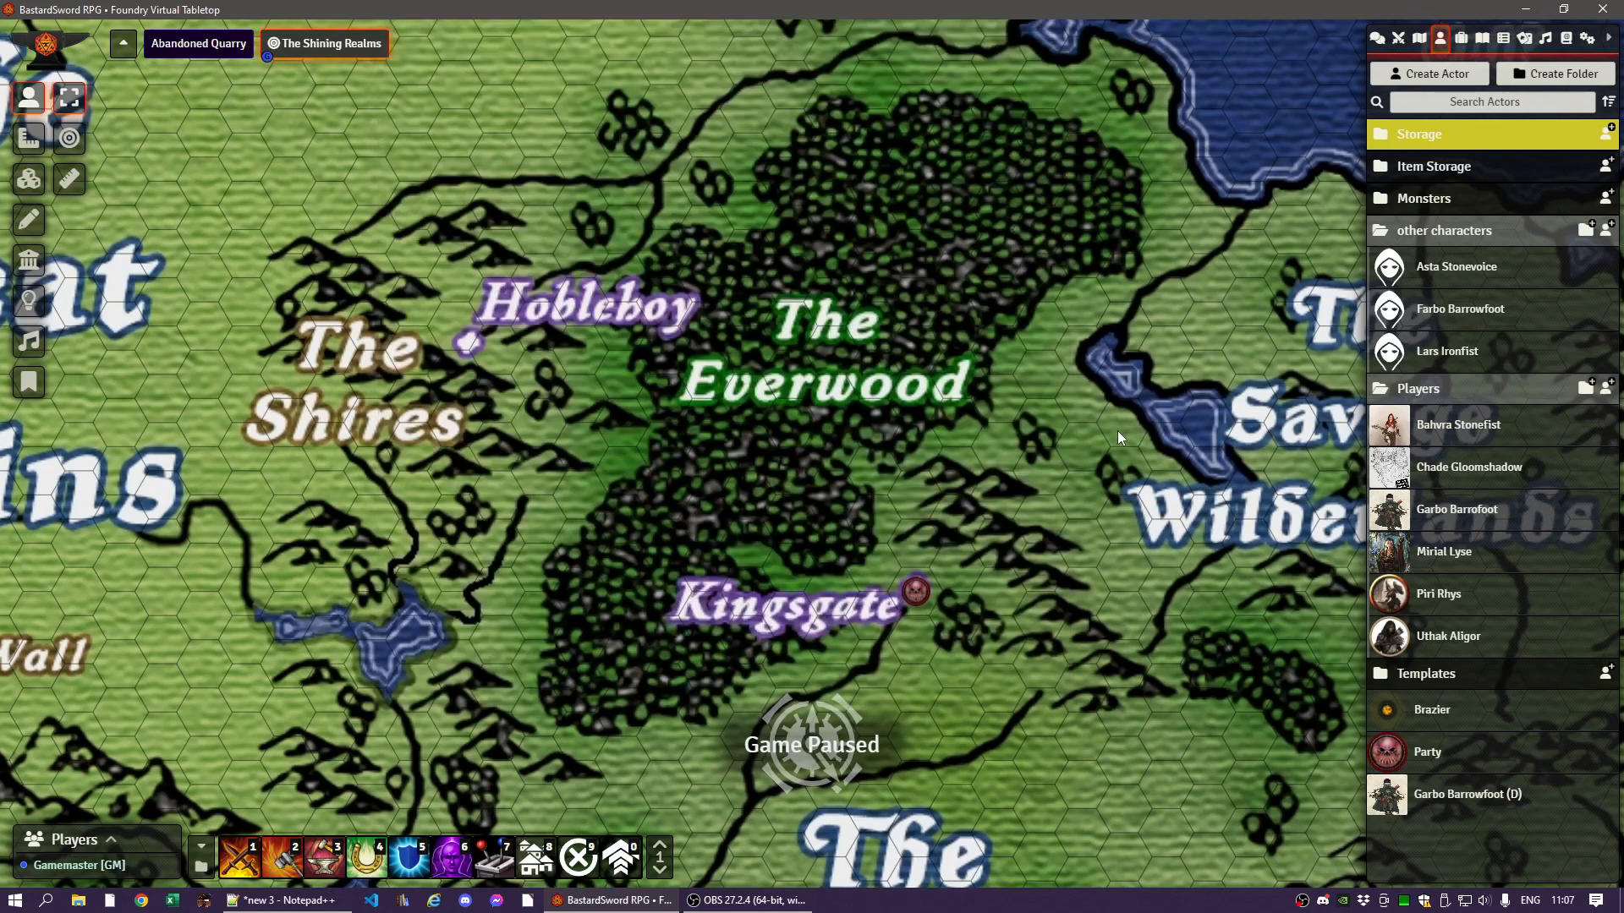
- Open the Garbo Barrofoot character sheet and correct its actor name to Garbo Barrowfoot
{"action": "left_click", "coordinate": [1444, 518]}
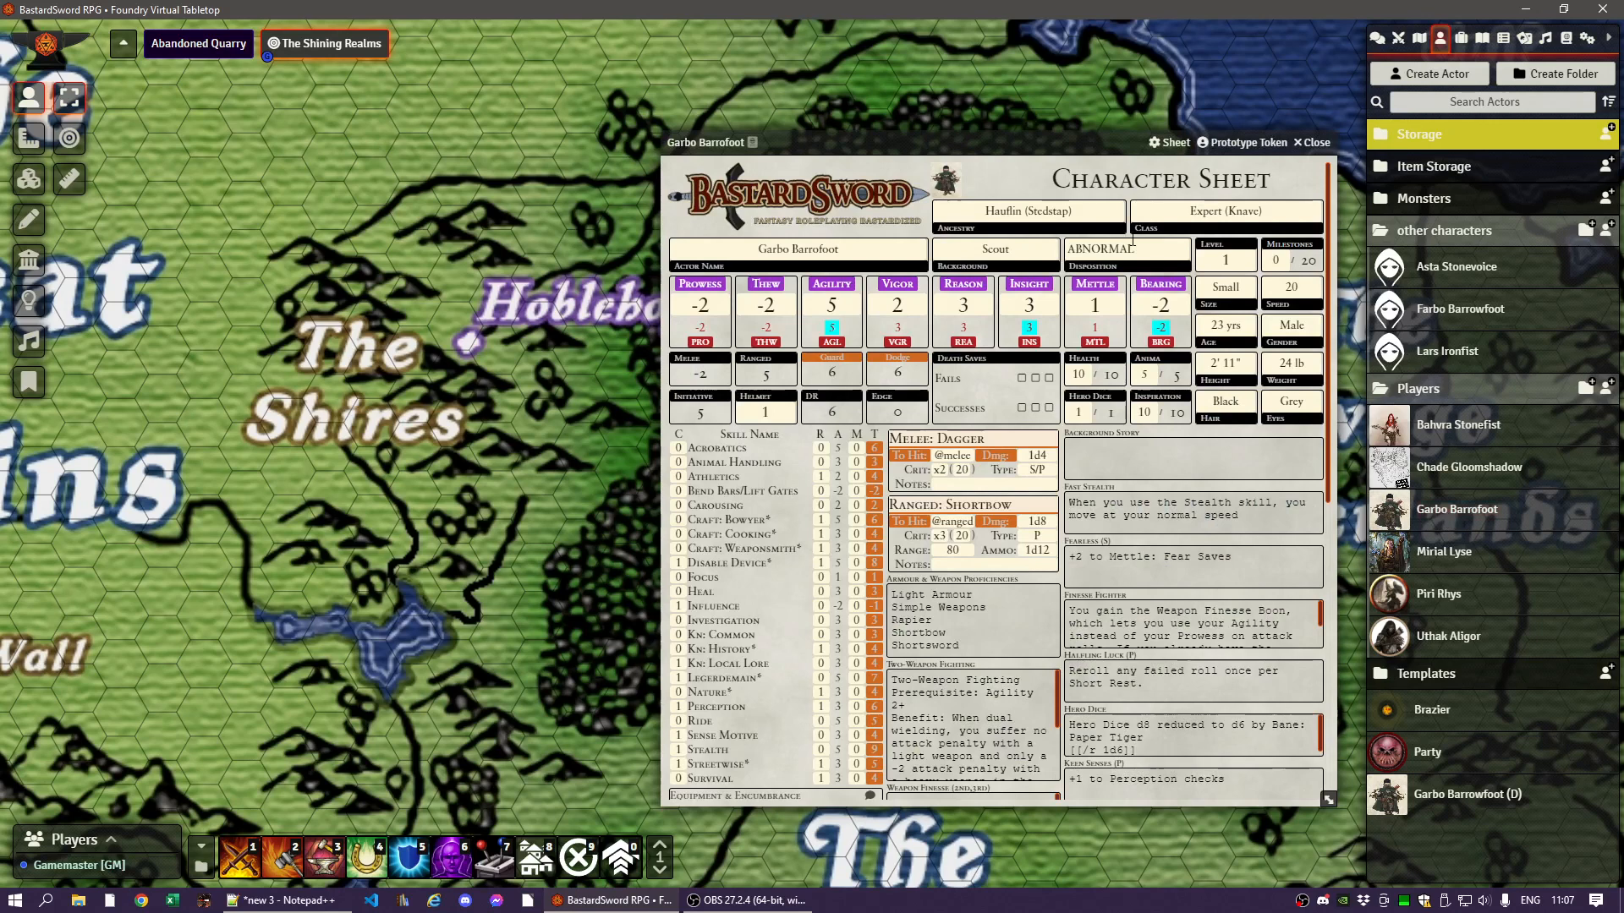
{"action": "left_click_drag", "start_coordinate": [985, 142], "coordinate": [936, 47]}
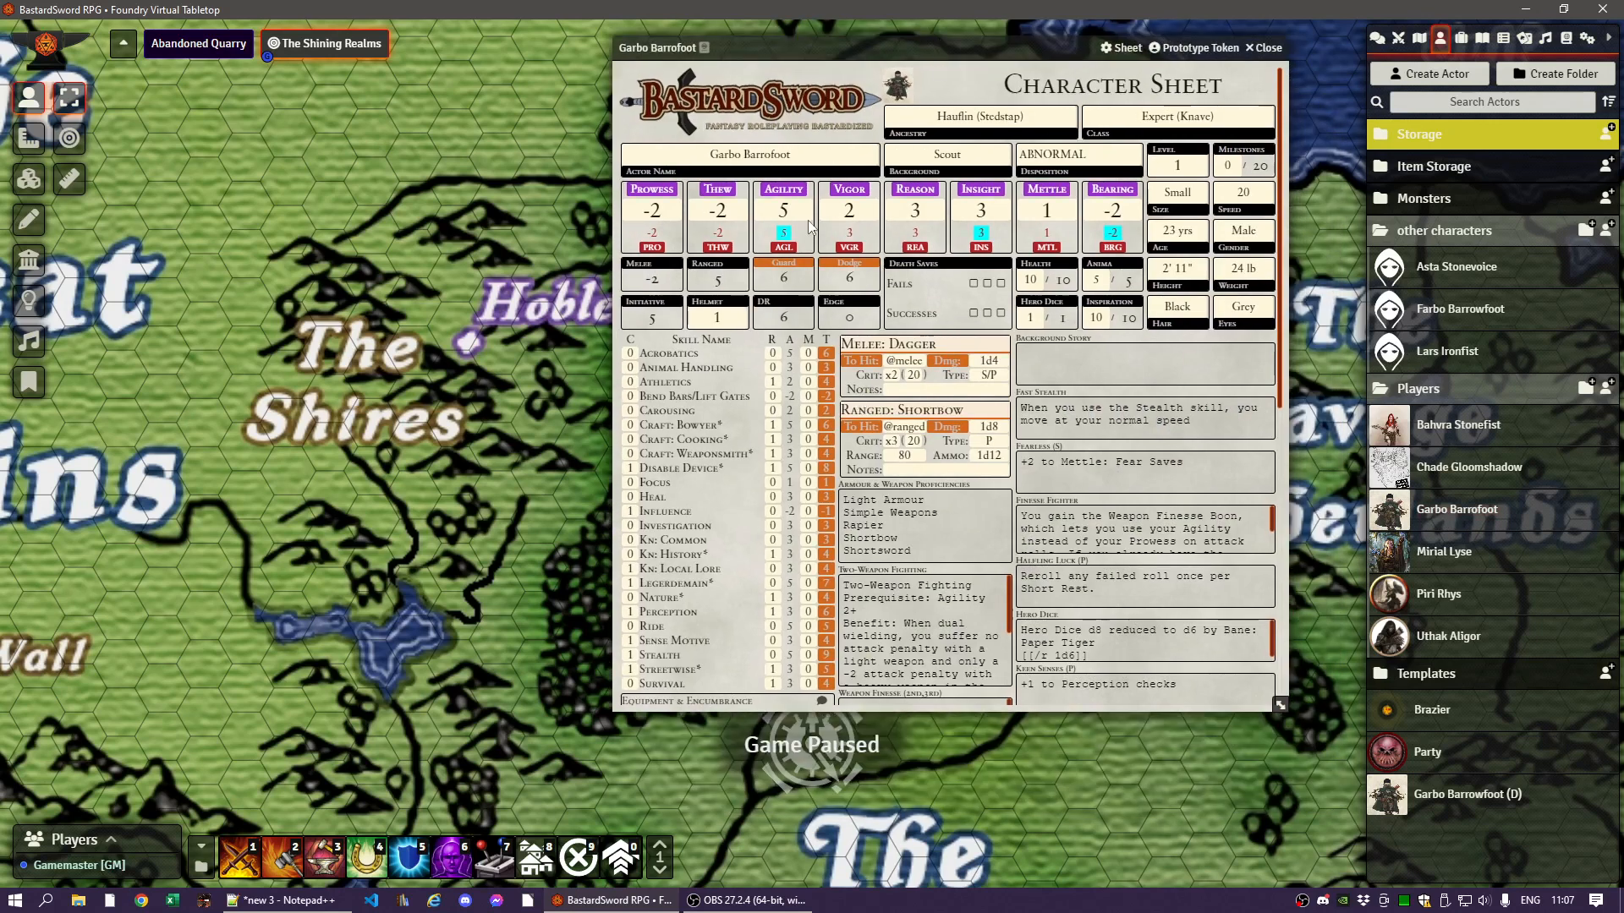
{"action": "left_click", "coordinate": [769, 154]}
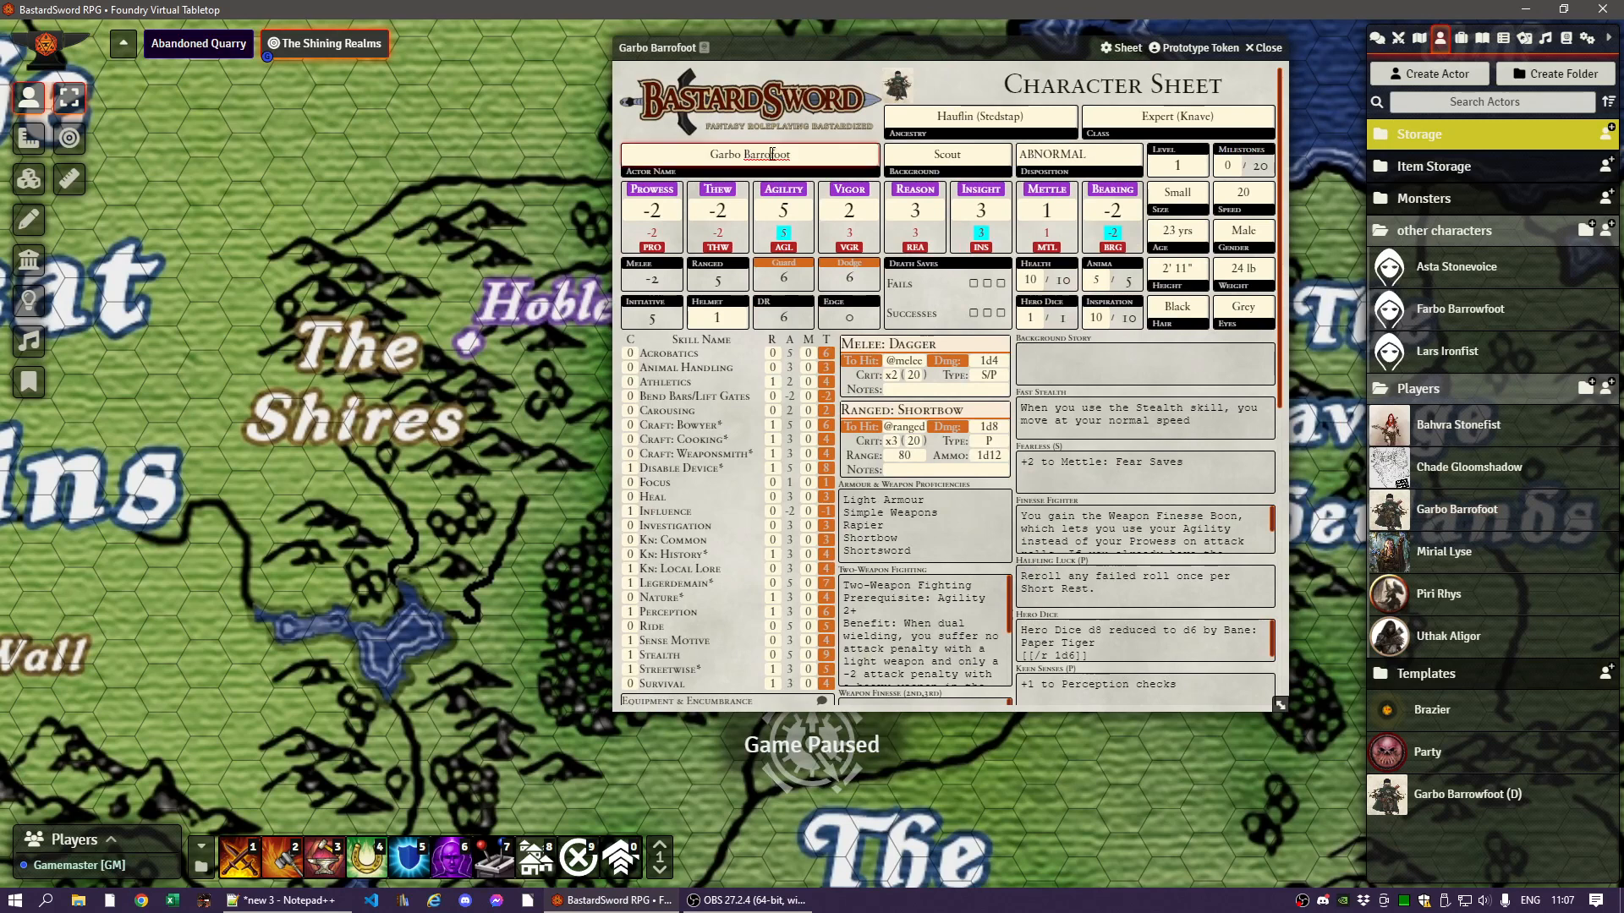
{"action": "type", "text": "w"}
{"action": "left_click", "coordinate": [960, 79]}
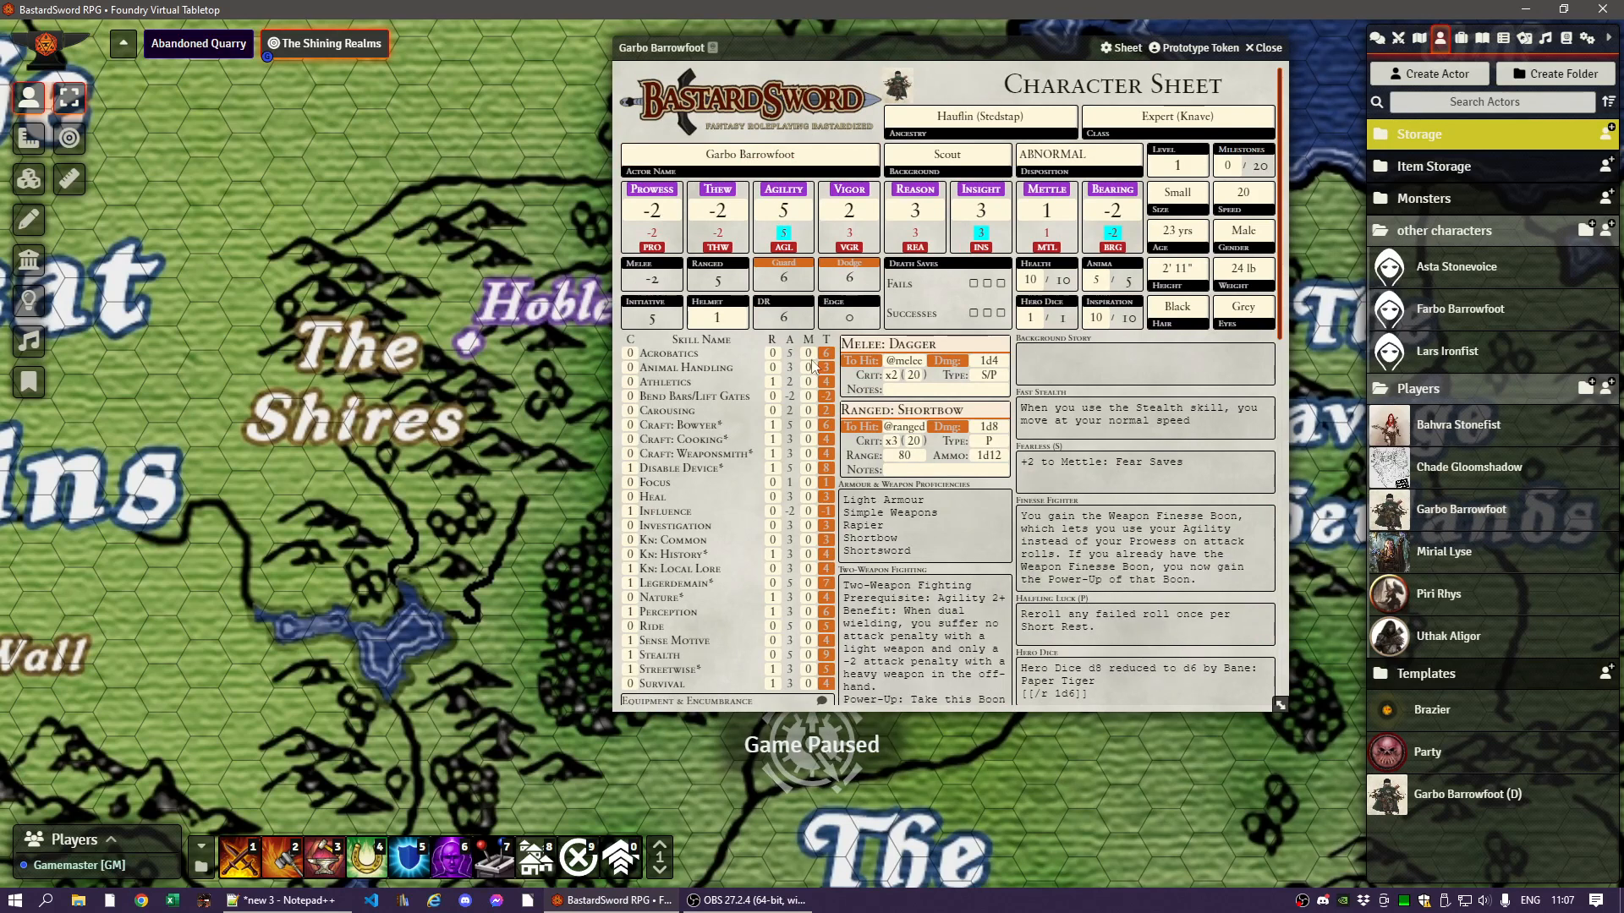
- Look through Garbo Barrowfoot's skills, weapons and features, and close the character sheet
{"action": "scroll", "coordinate": [812, 365], "scroll_direction": "down", "scroll_amount": 1}
{"action": "scroll", "coordinate": [928, 406], "scroll_direction": "up", "scroll_amount": 1}
{"action": "scroll", "coordinate": [974, 526], "scroll_direction": "down", "scroll_amount": 3}
{"action": "scroll", "coordinate": [974, 526], "scroll_direction": "up", "scroll_amount": 3}
{"action": "left_click", "coordinate": [1268, 48]}
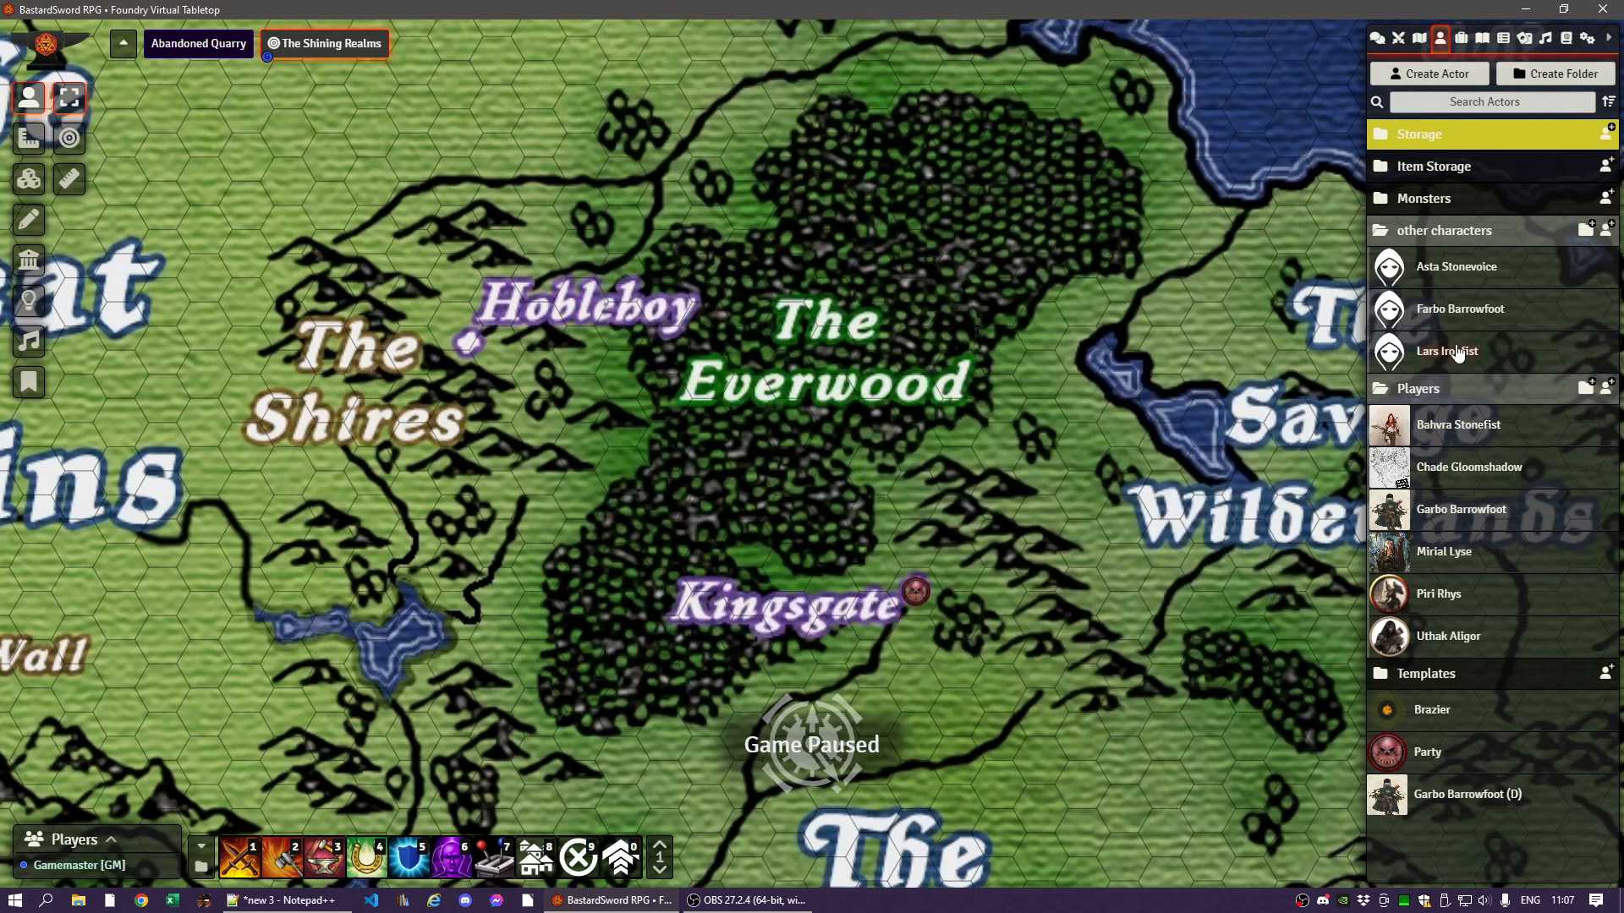
- Show the Farbo Barrowfoot sheet beside the Character Creation journal, opened at its Character Creation Steps page
{"action": "left_click", "coordinate": [1446, 321]}
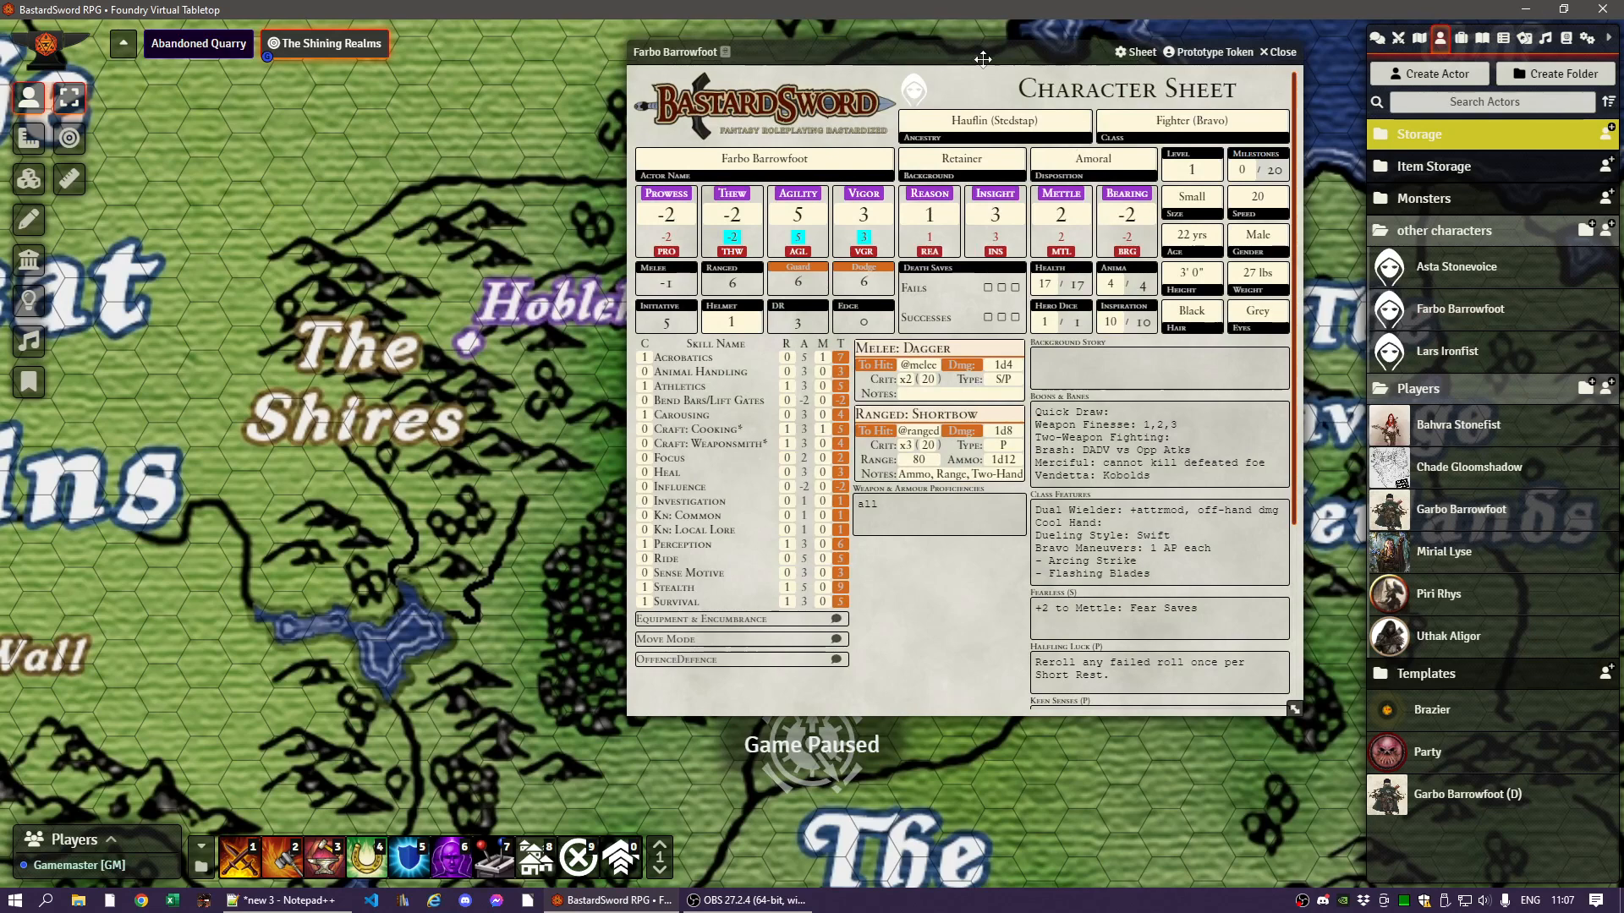
{"action": "left_click_drag", "start_coordinate": [962, 55], "coordinate": [973, 102]}
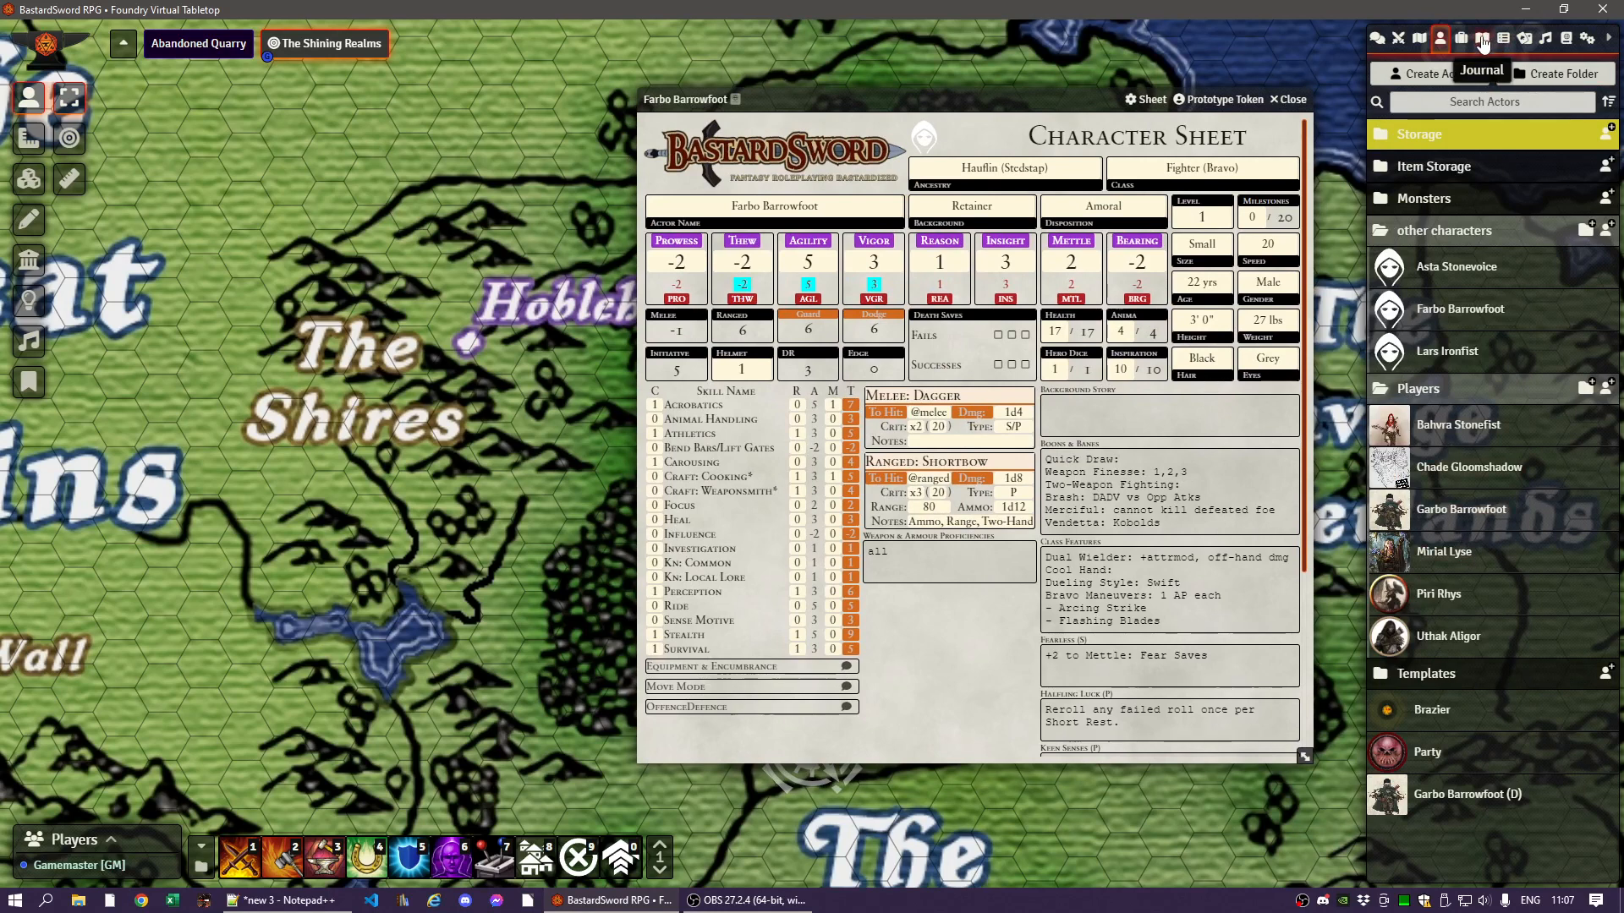
{"action": "left_click", "coordinate": [1481, 40]}
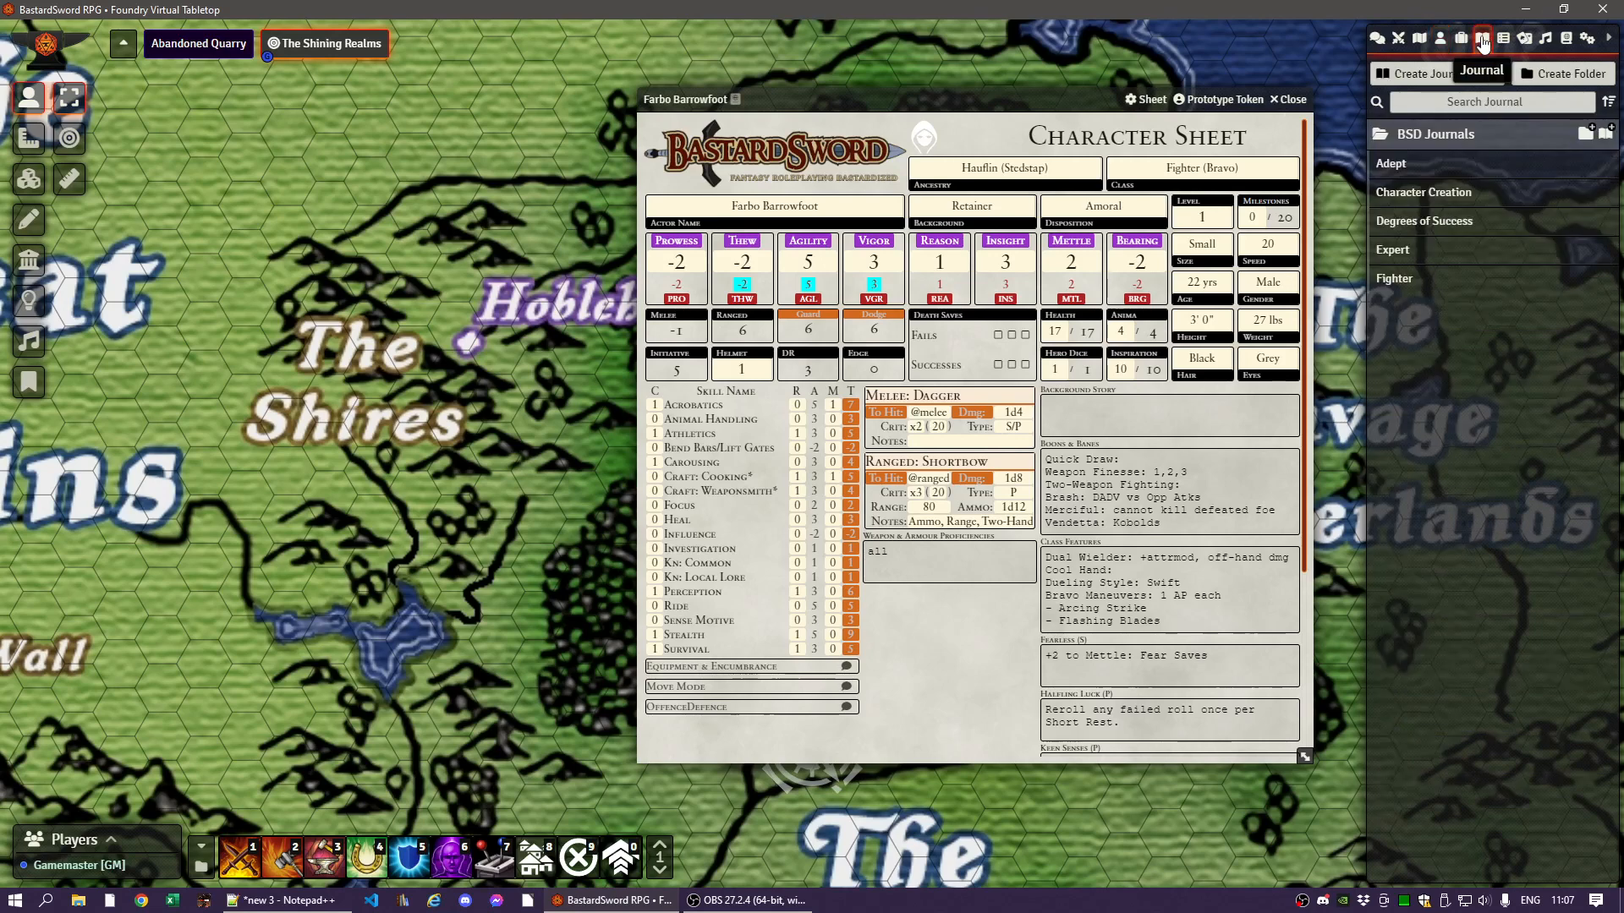
{"action": "left_click", "coordinate": [1428, 200]}
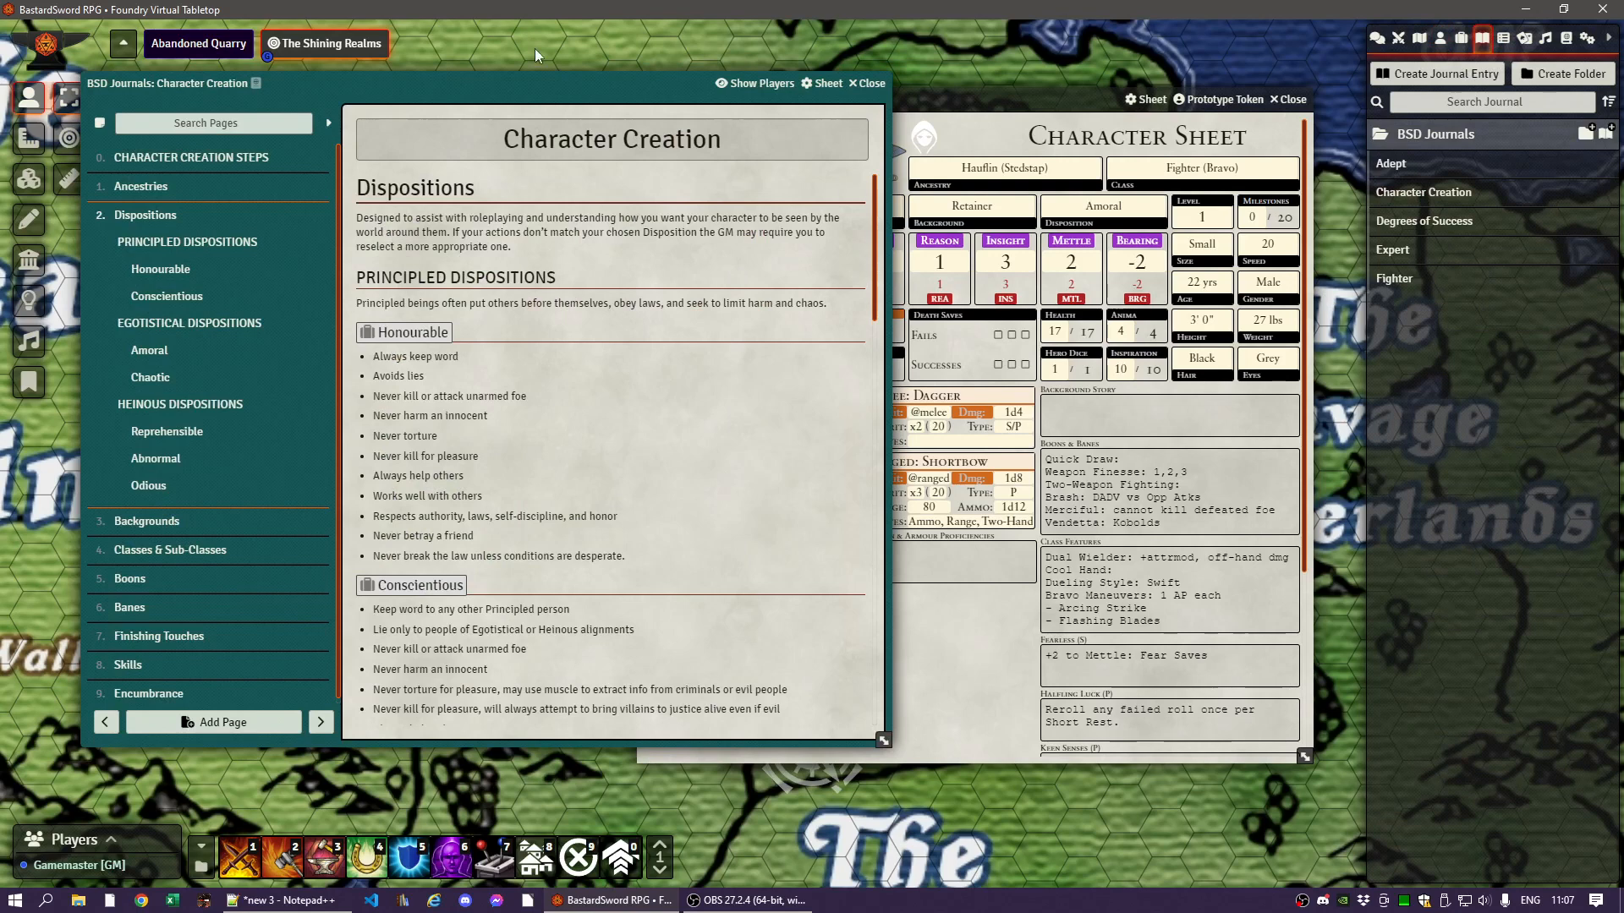
{"action": "left_click", "coordinate": [148, 159]}
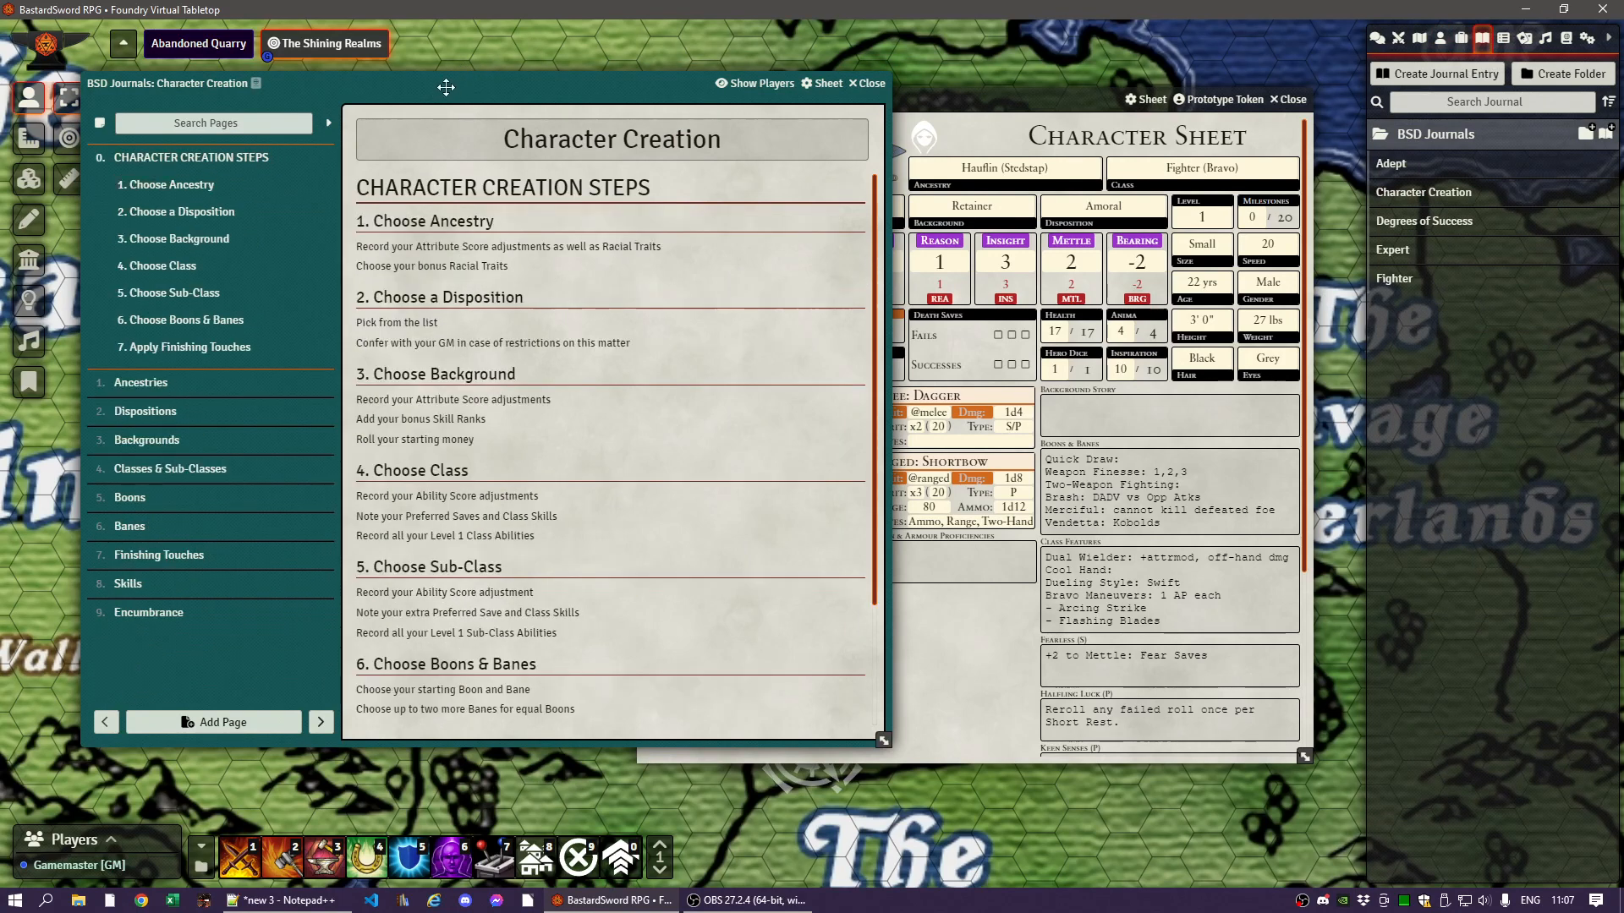
{"action": "left_click_drag", "start_coordinate": [445, 87], "coordinate": [365, 26]}
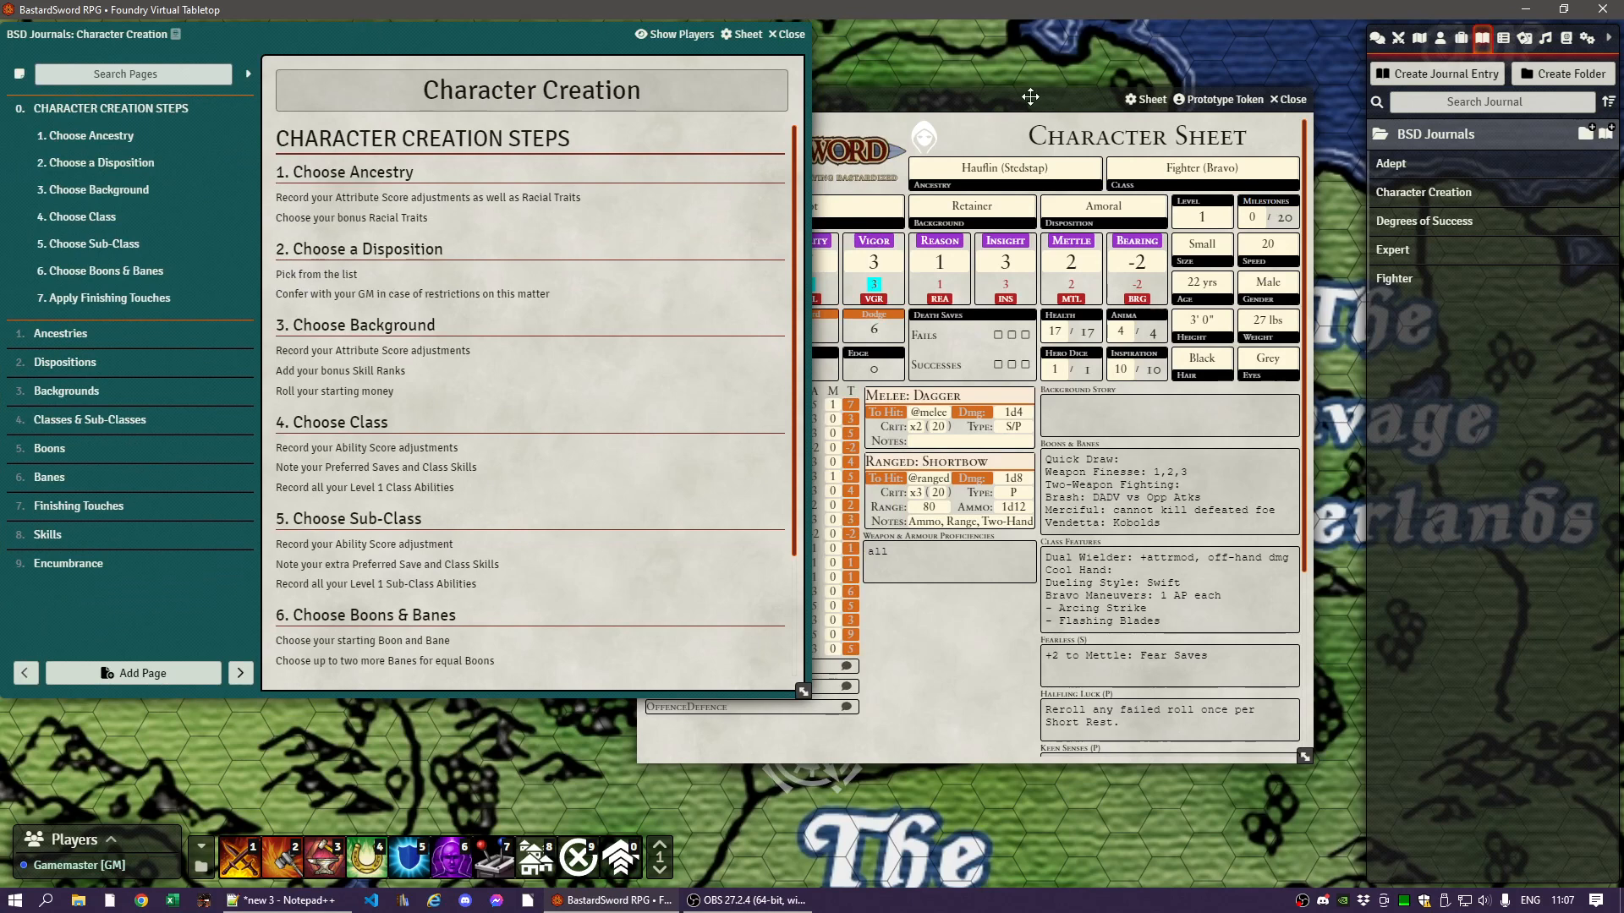
{"action": "left_click_drag", "start_coordinate": [1030, 99], "coordinate": [1288, 144]}
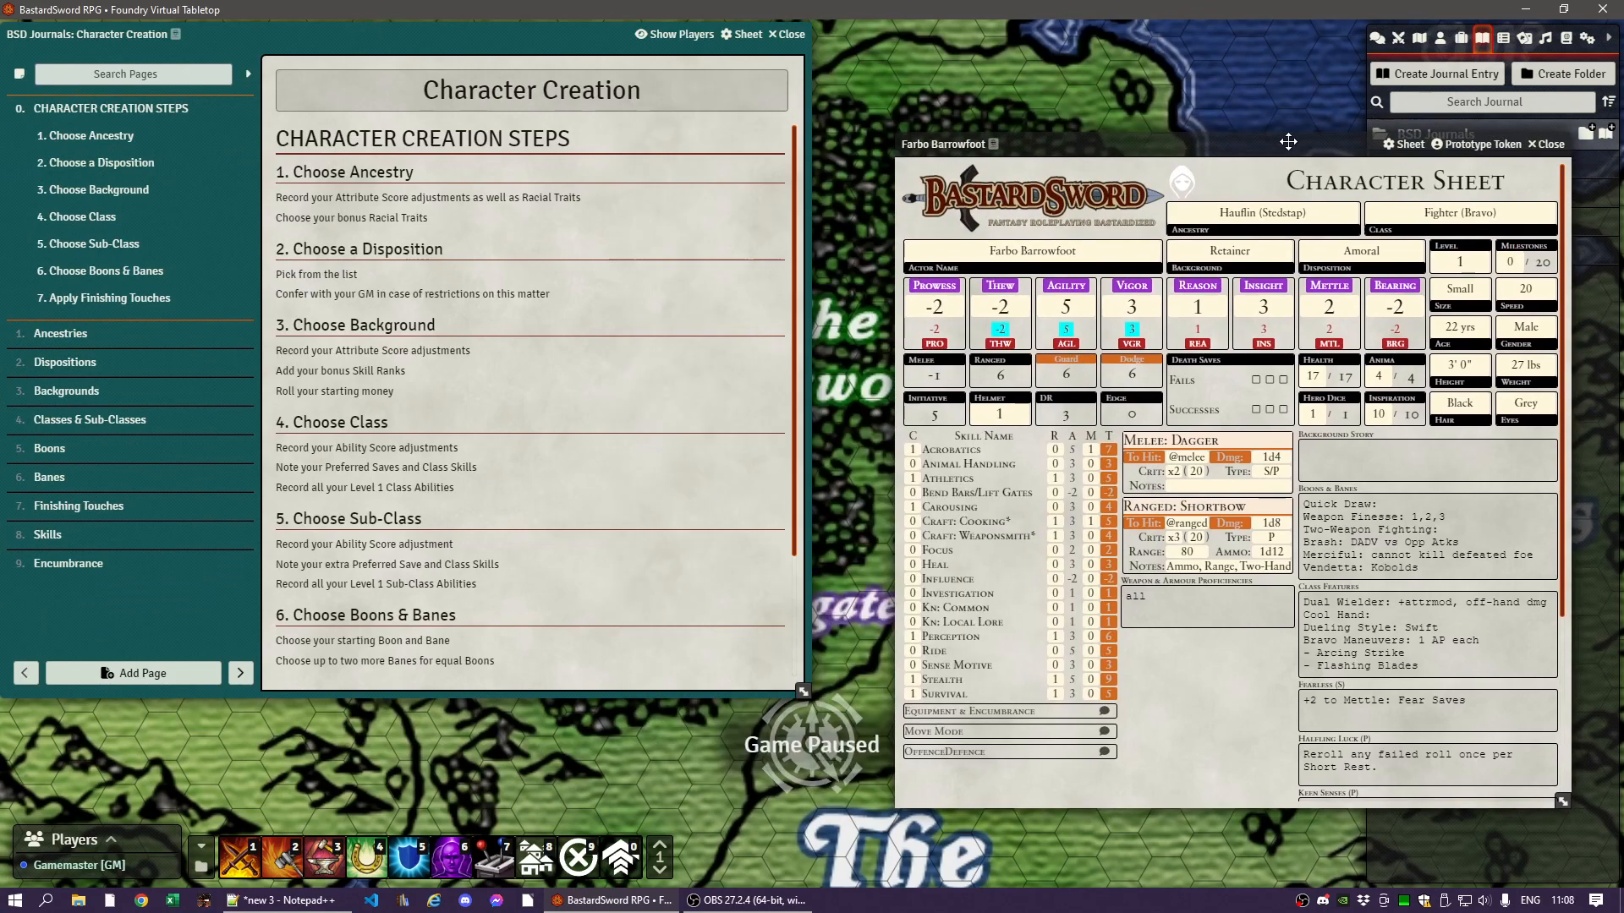
- Restore the application window, stretch it to fill the screen, and place the Farbo Barrowfoot sheet clear of the actors list
{"action": "left_click", "coordinate": [1563, 9]}
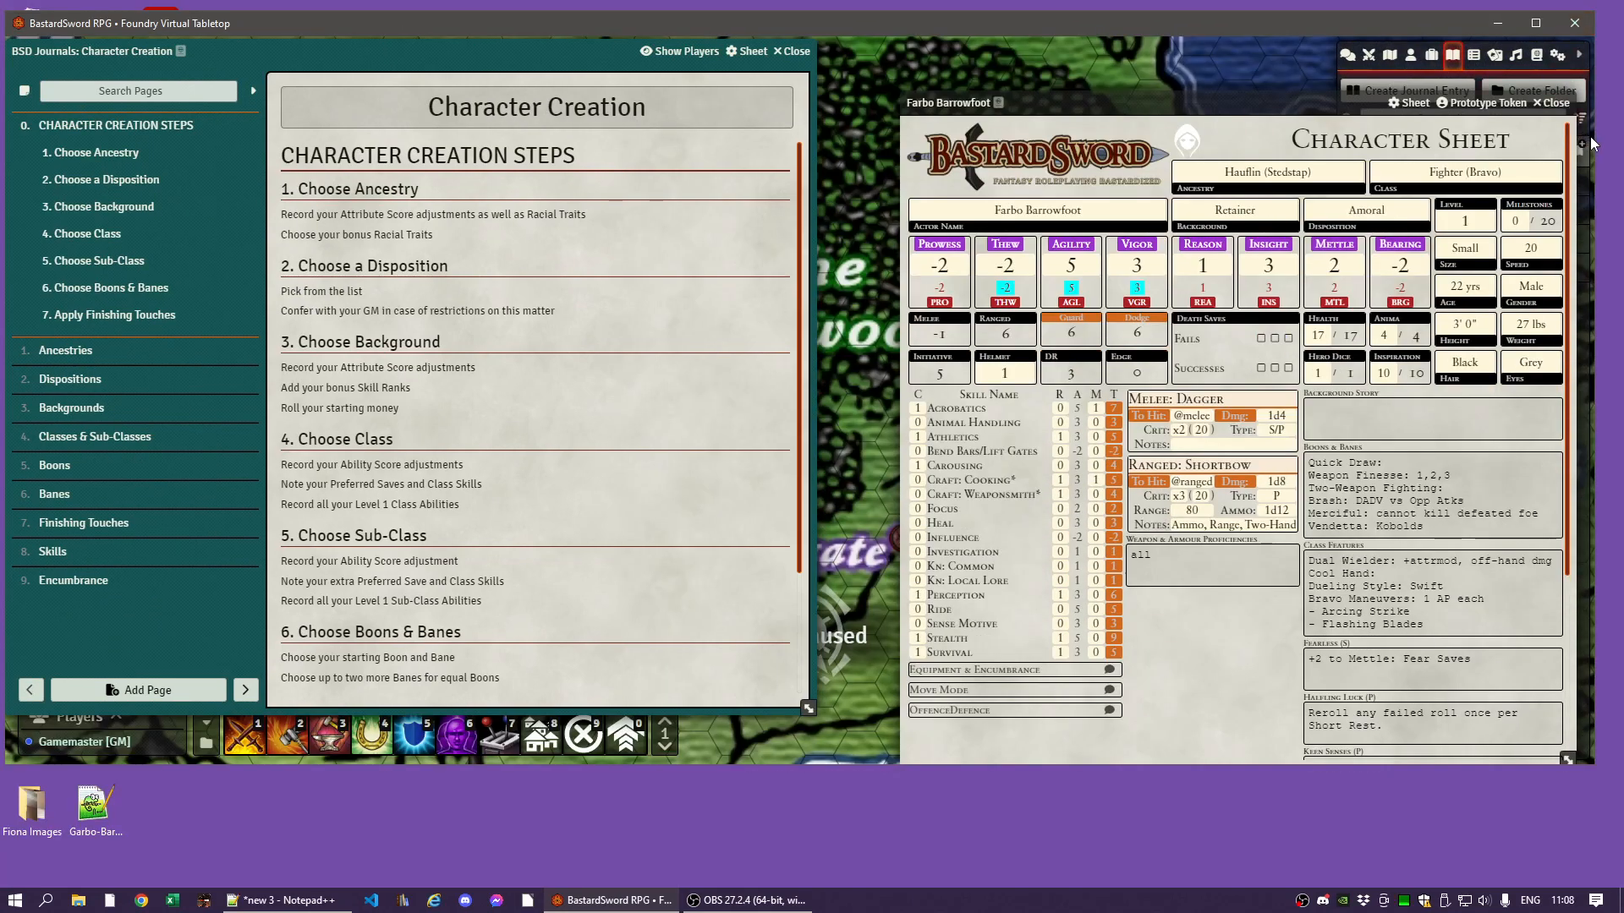
{"action": "left_click_drag", "start_coordinate": [1594, 143], "coordinate": [1623, 143]}
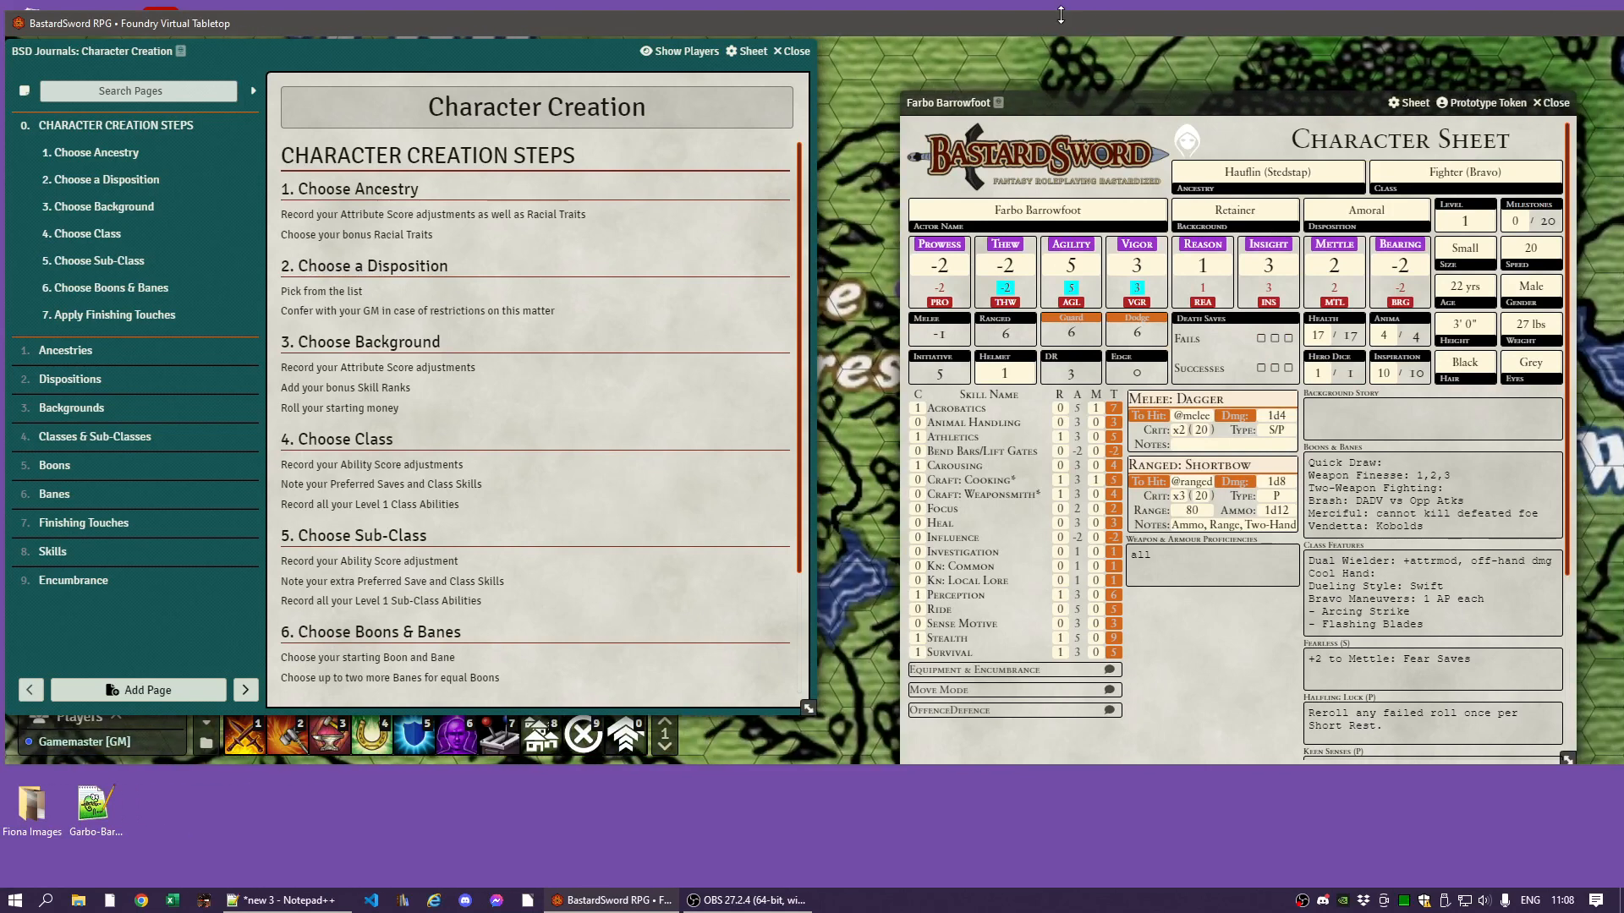
{"action": "left_click_drag", "start_coordinate": [1060, 14], "coordinate": [1060, 0]}
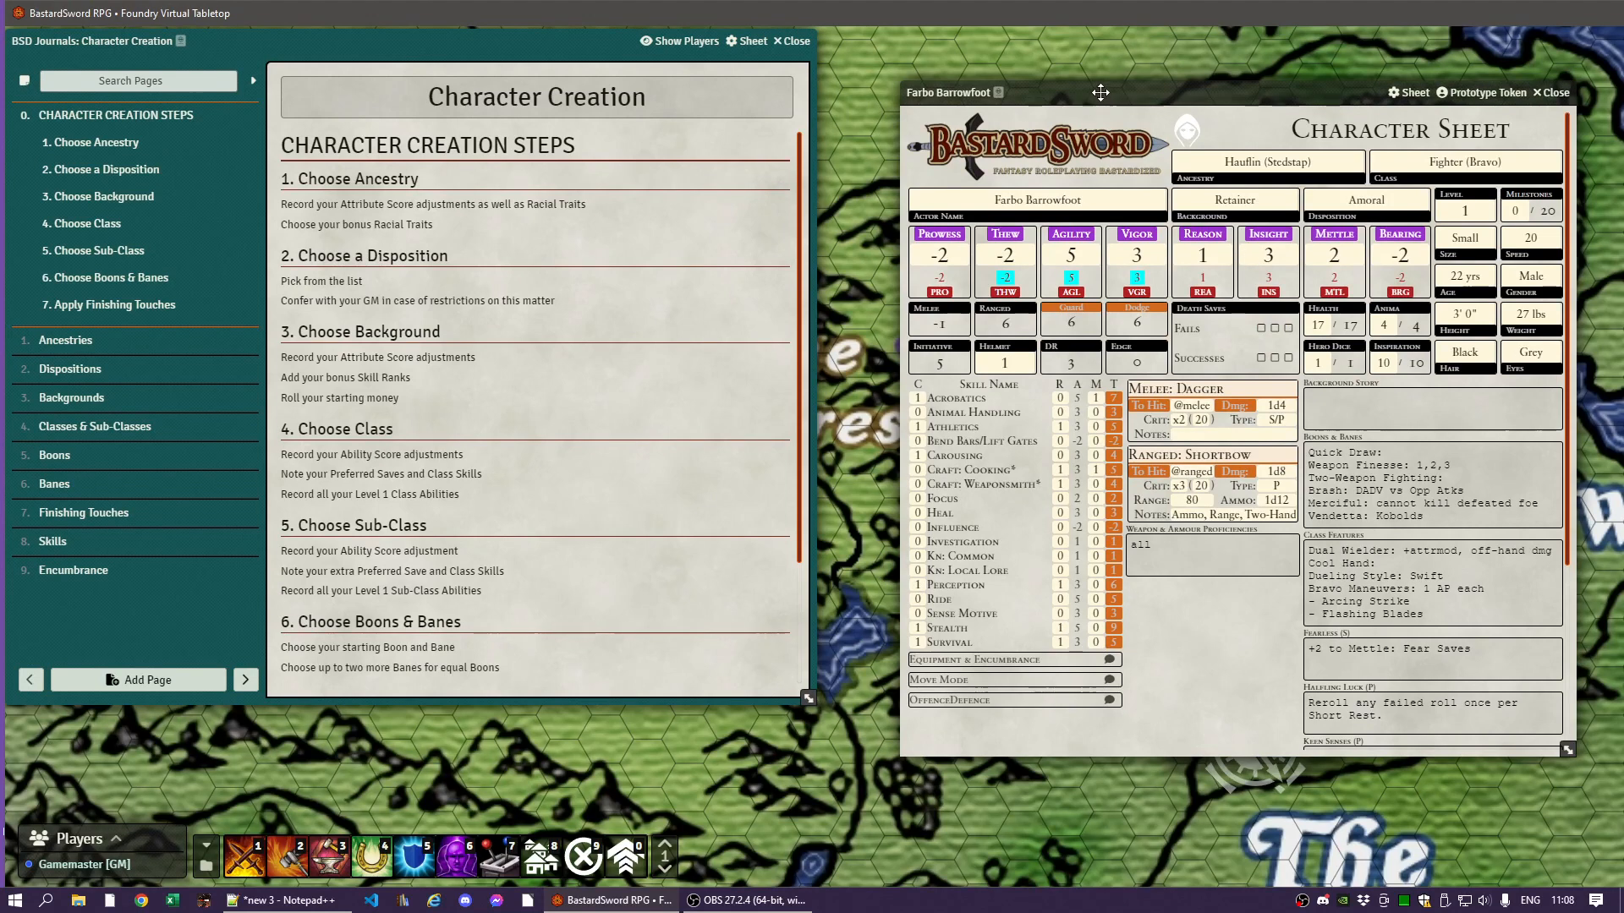
{"action": "key", "text": "Escape"}
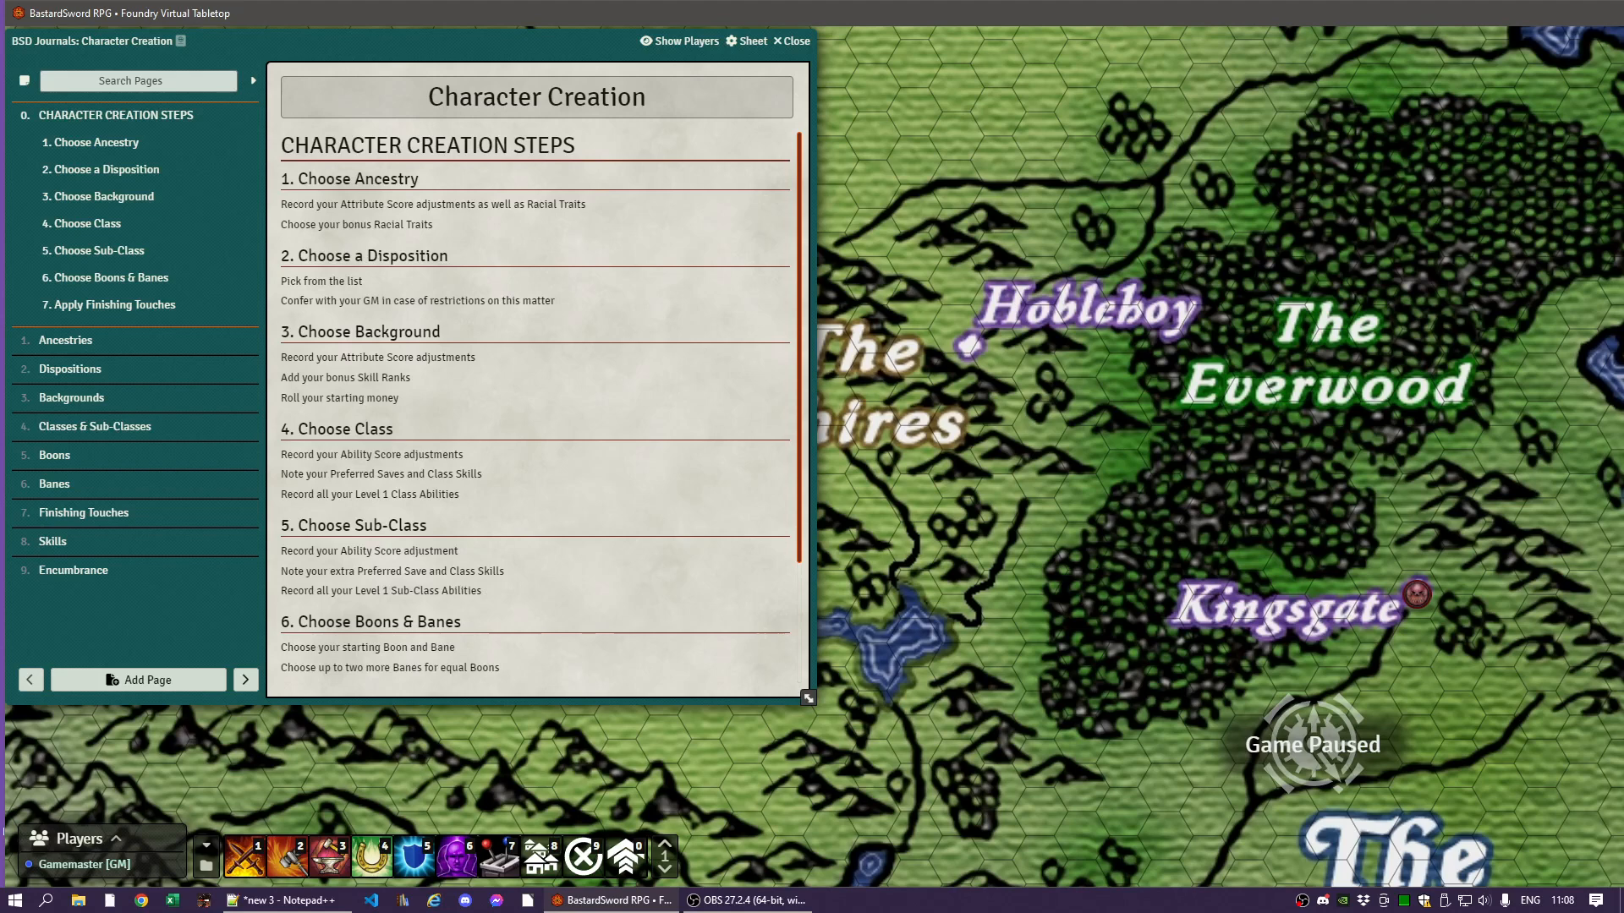
{"action": "left_click_drag", "start_coordinate": [1622, 196], "coordinate": [1619, 195]}
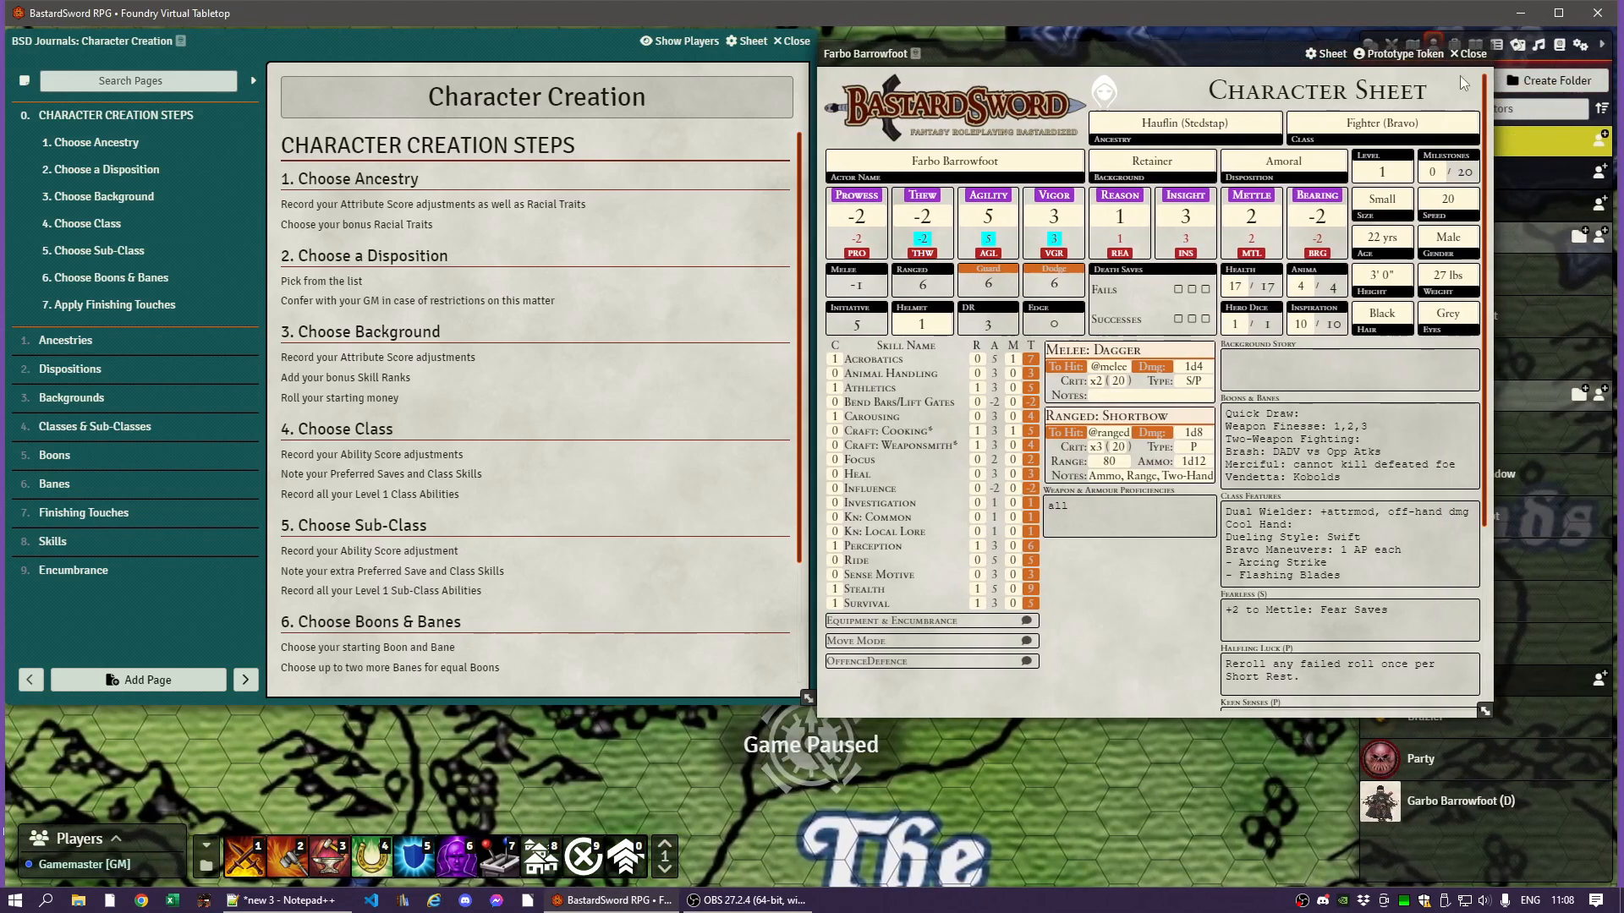
{"action": "left_click_drag", "start_coordinate": [1225, 55], "coordinate": [928, 59]}
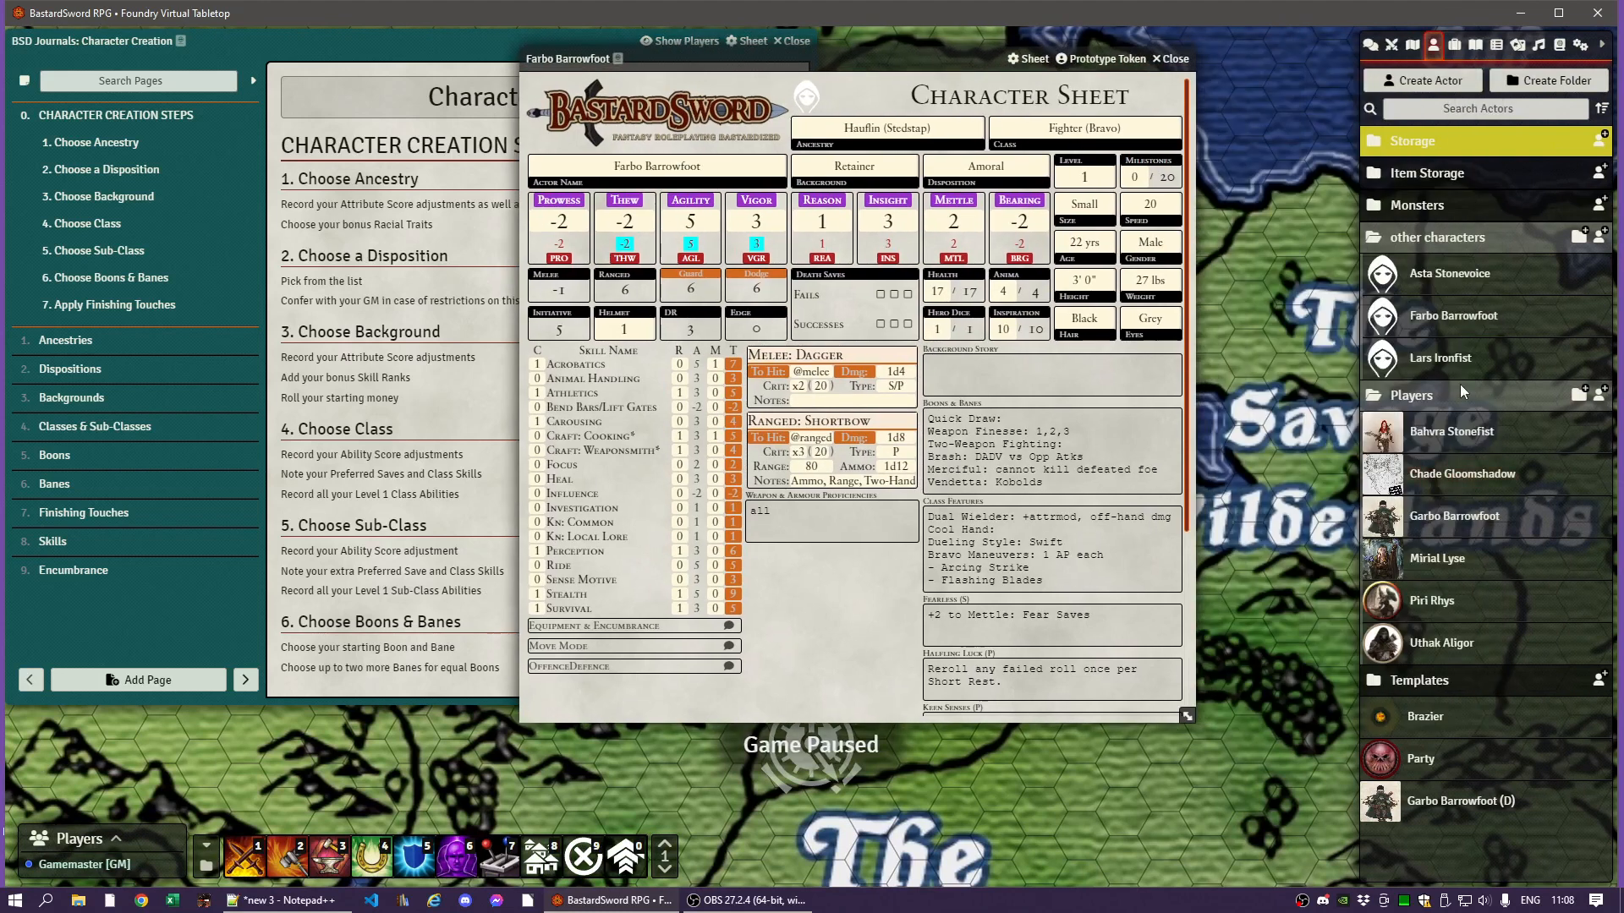
{"action": "left_click", "coordinate": [1418, 682]}
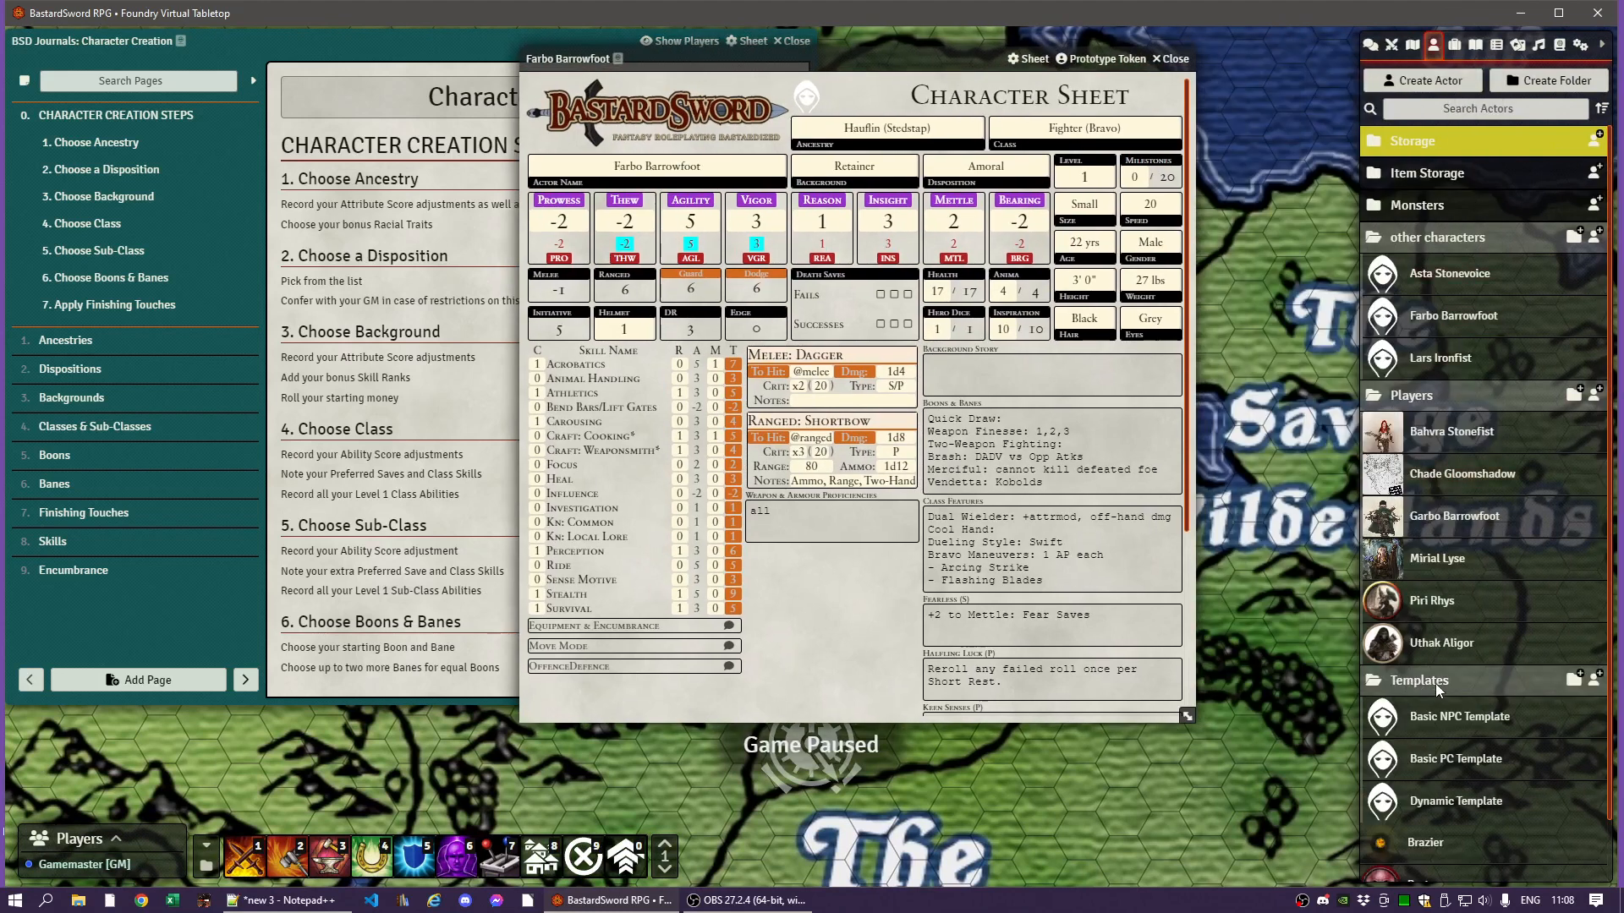
{"action": "scroll", "coordinate": [1440, 686], "scroll_direction": "down", "scroll_amount": 1}
{"action": "right_click", "coordinate": [1431, 734]}
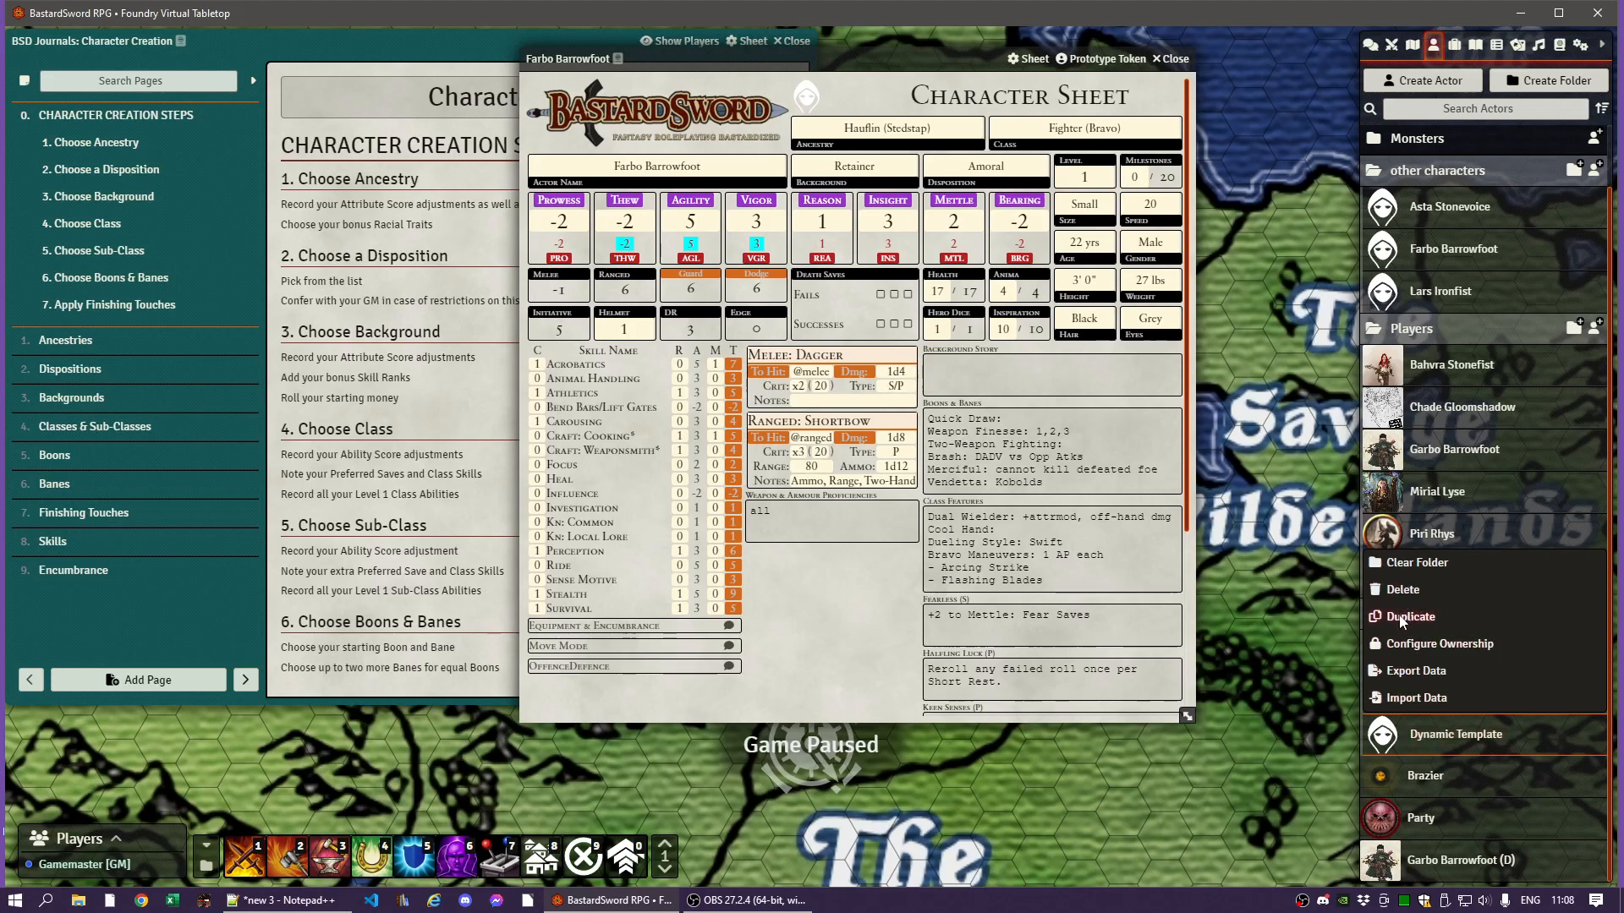
{"action": "left_click", "coordinate": [1329, 604]}
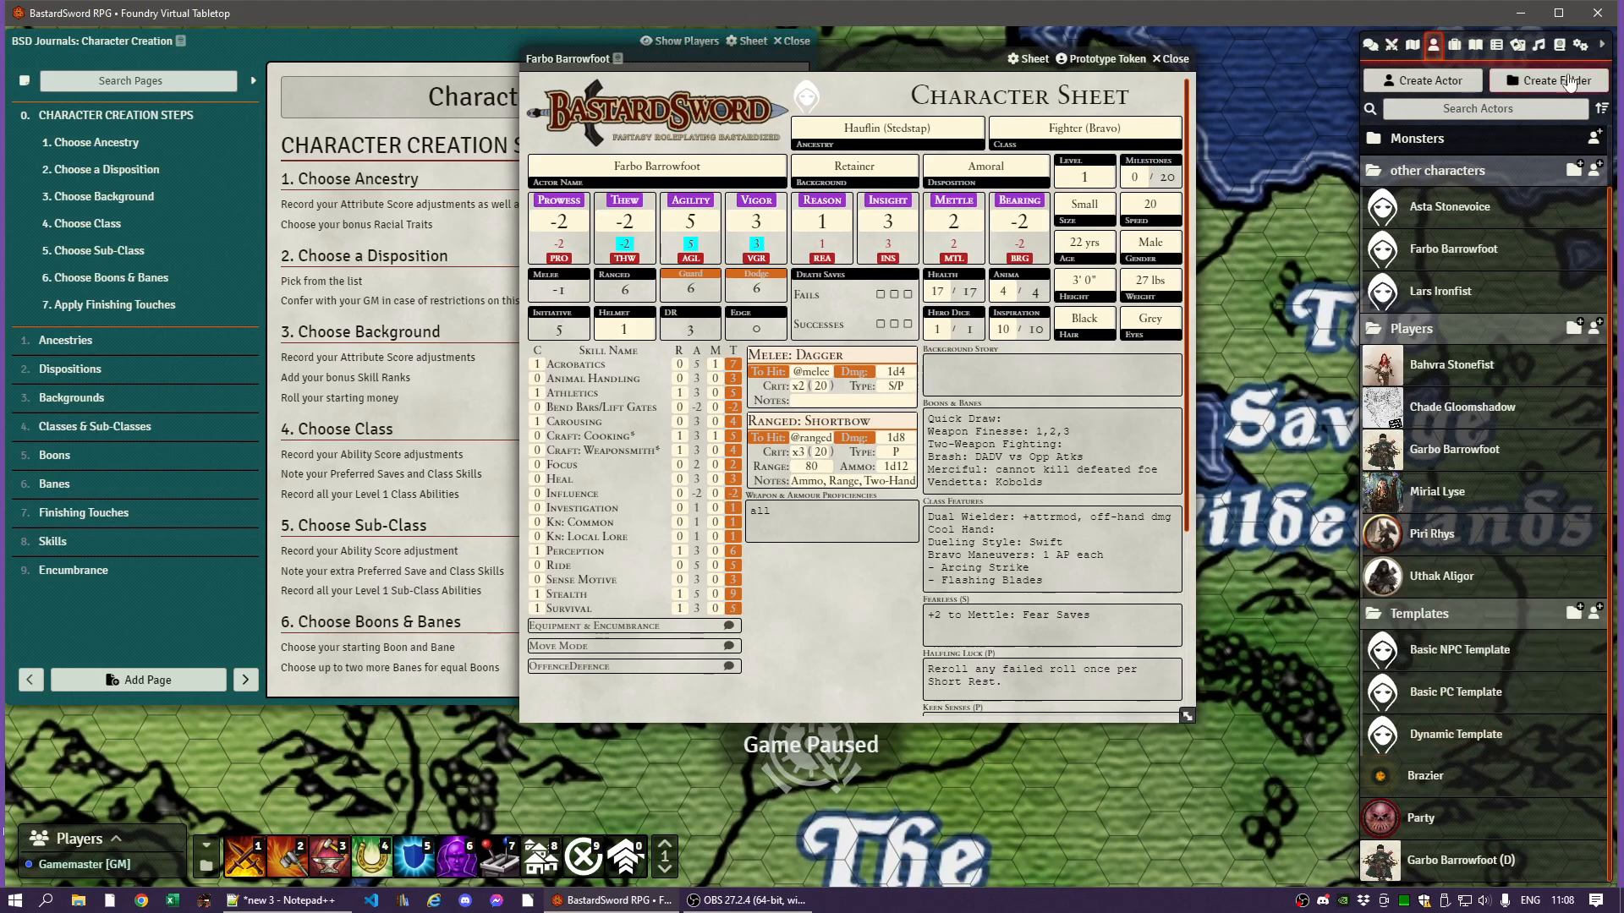
- Import the Dynamic Template actor from the BSD Actor Templates compendium, and close the compendium
{"action": "left_click", "coordinate": [1560, 47]}
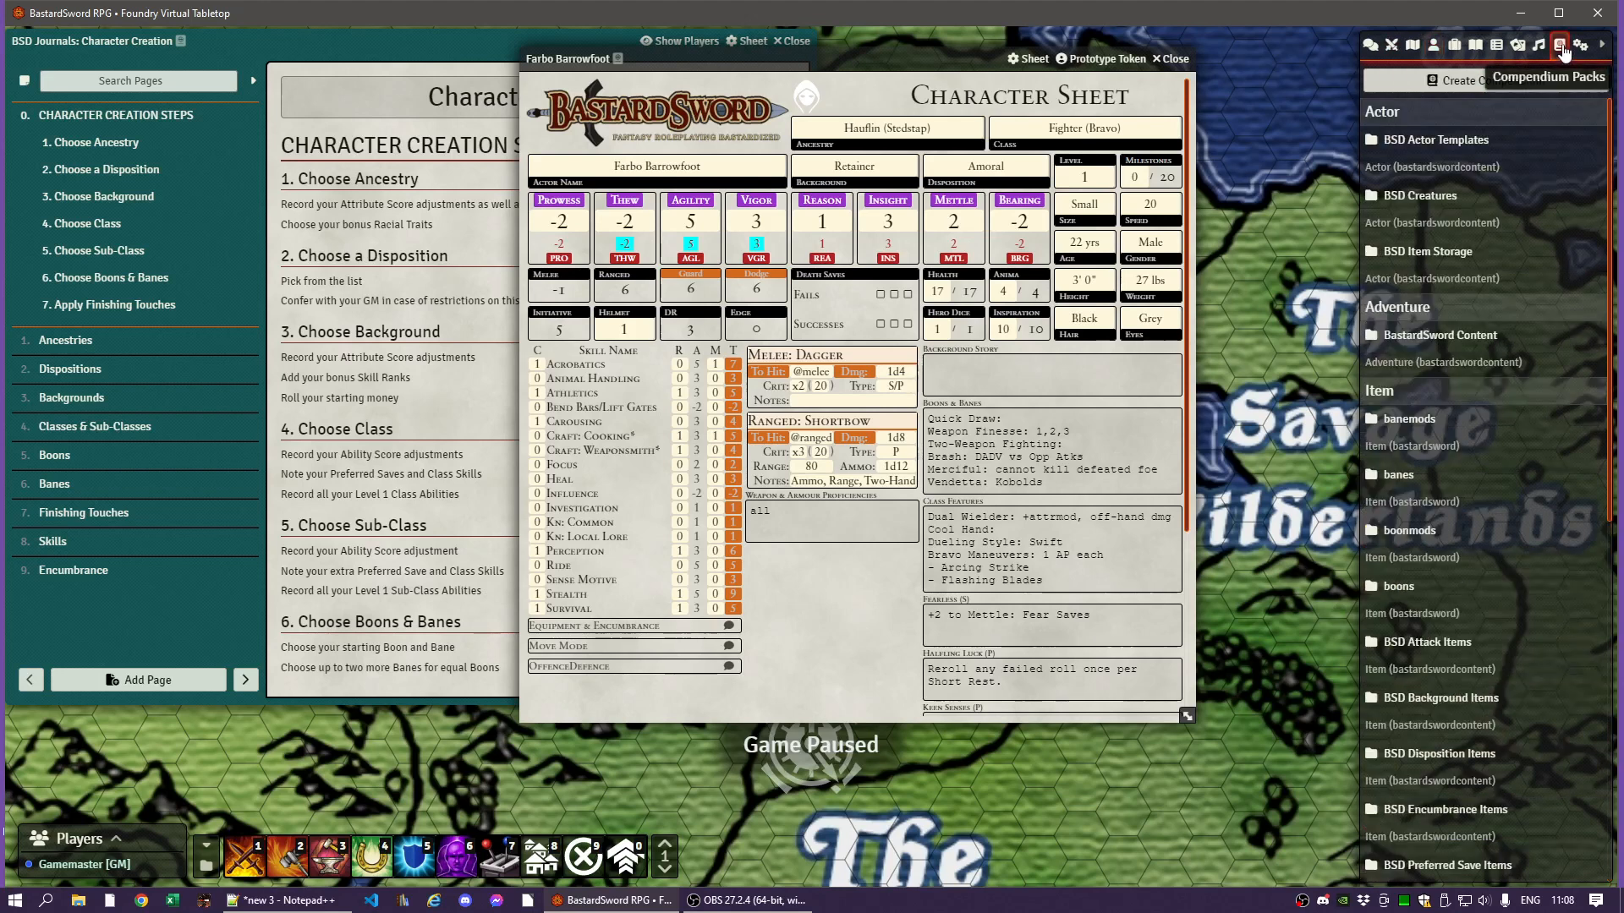
{"action": "left_click", "coordinate": [1429, 144]}
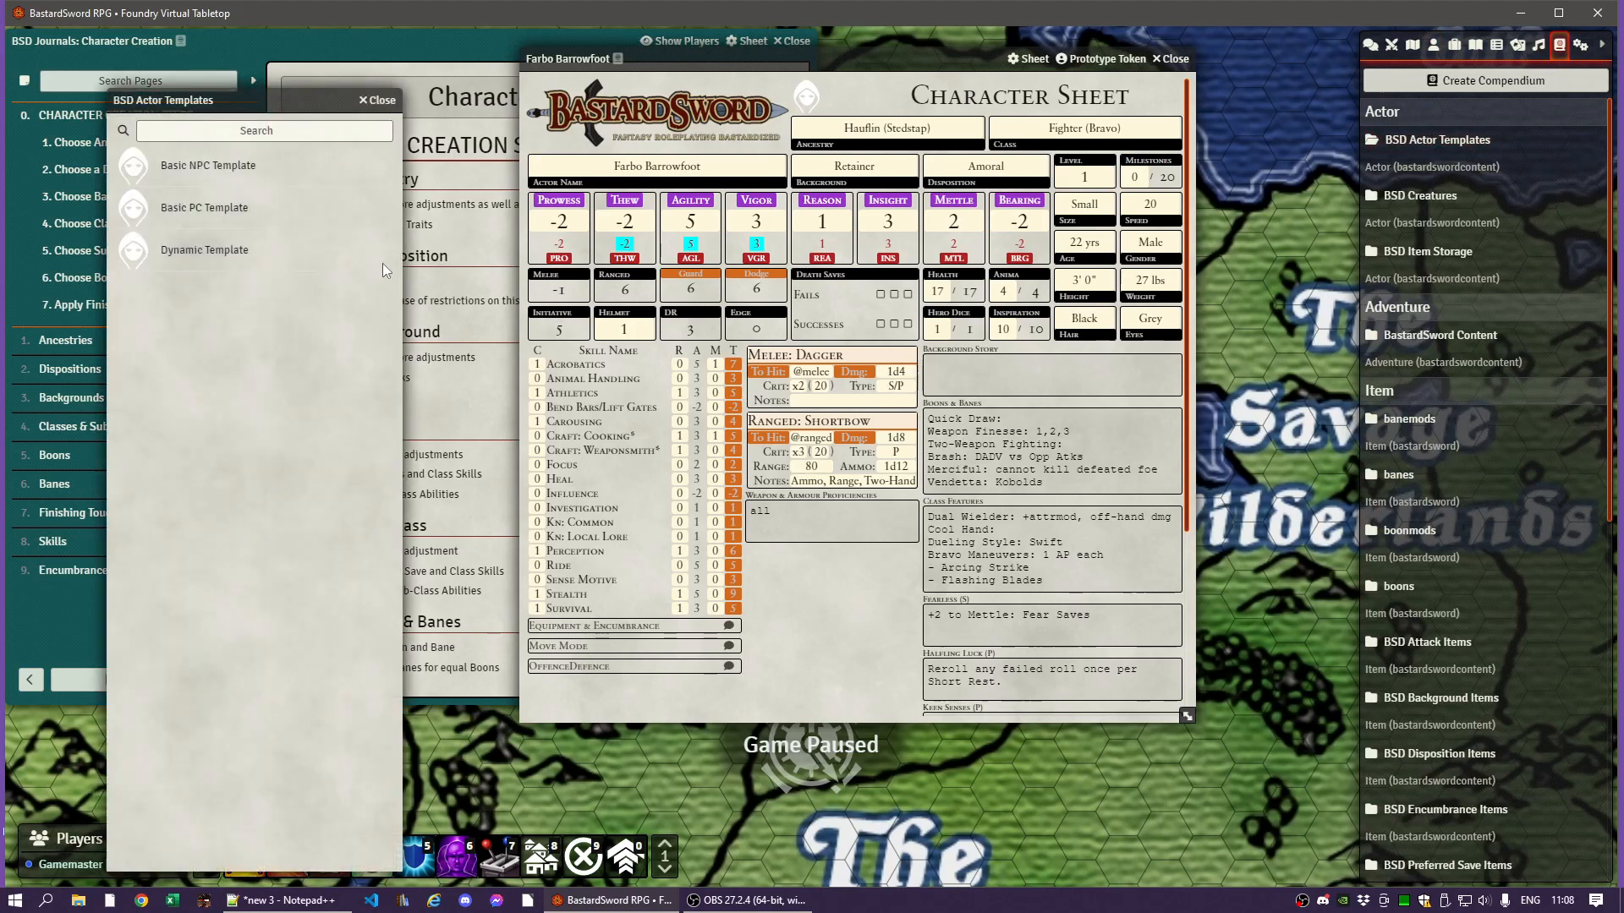
{"action": "right_click", "coordinate": [219, 259]}
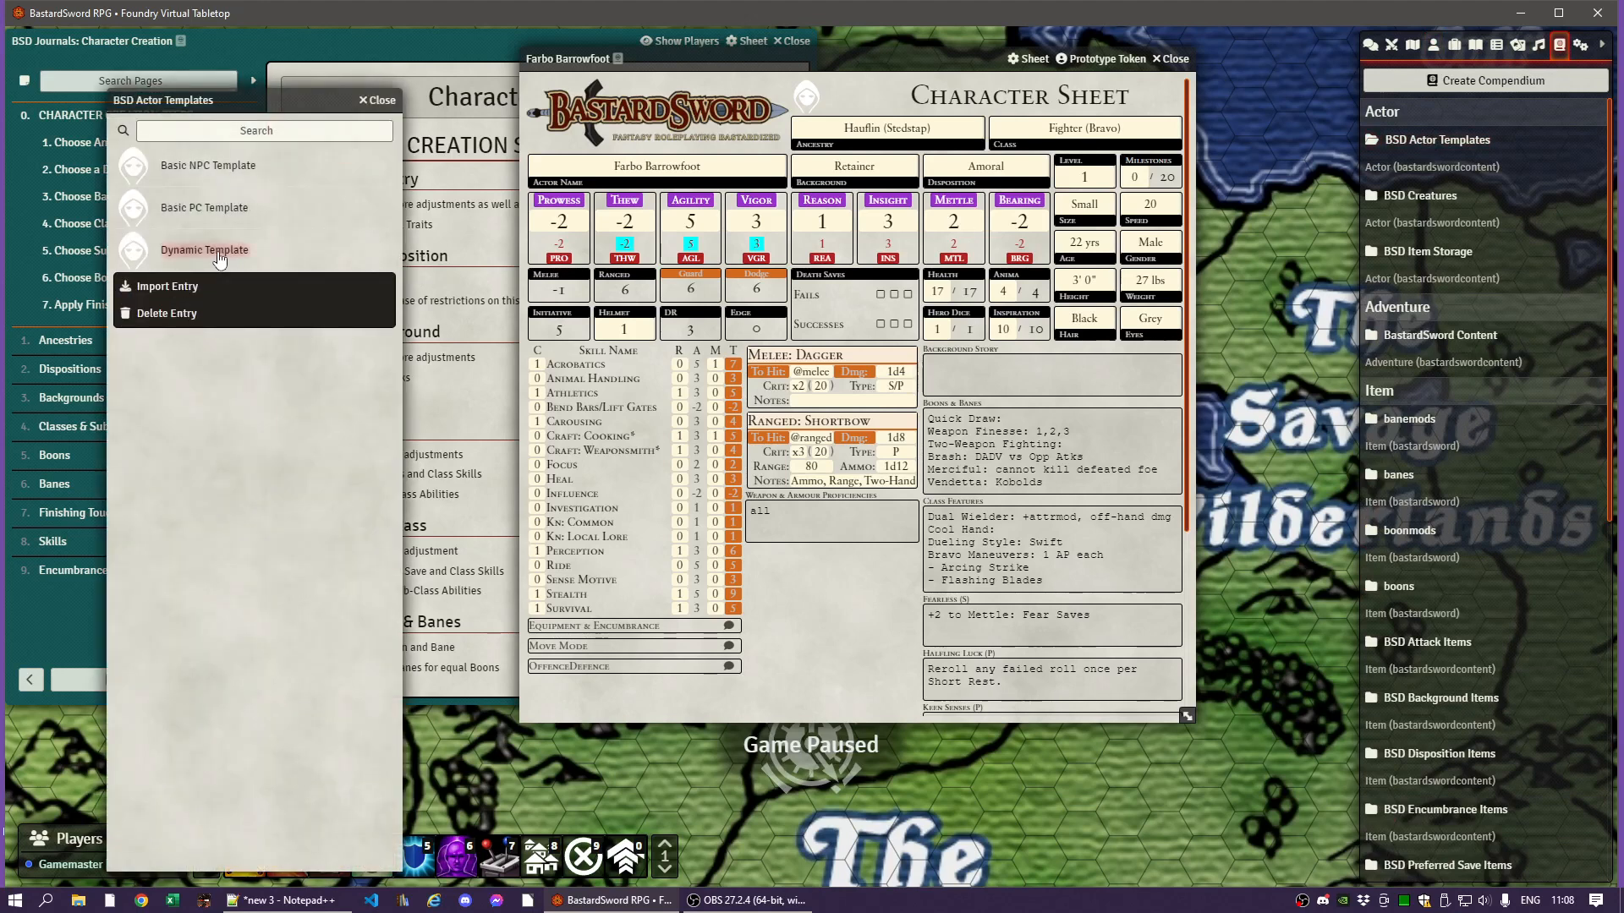
{"action": "left_click", "coordinate": [173, 286]}
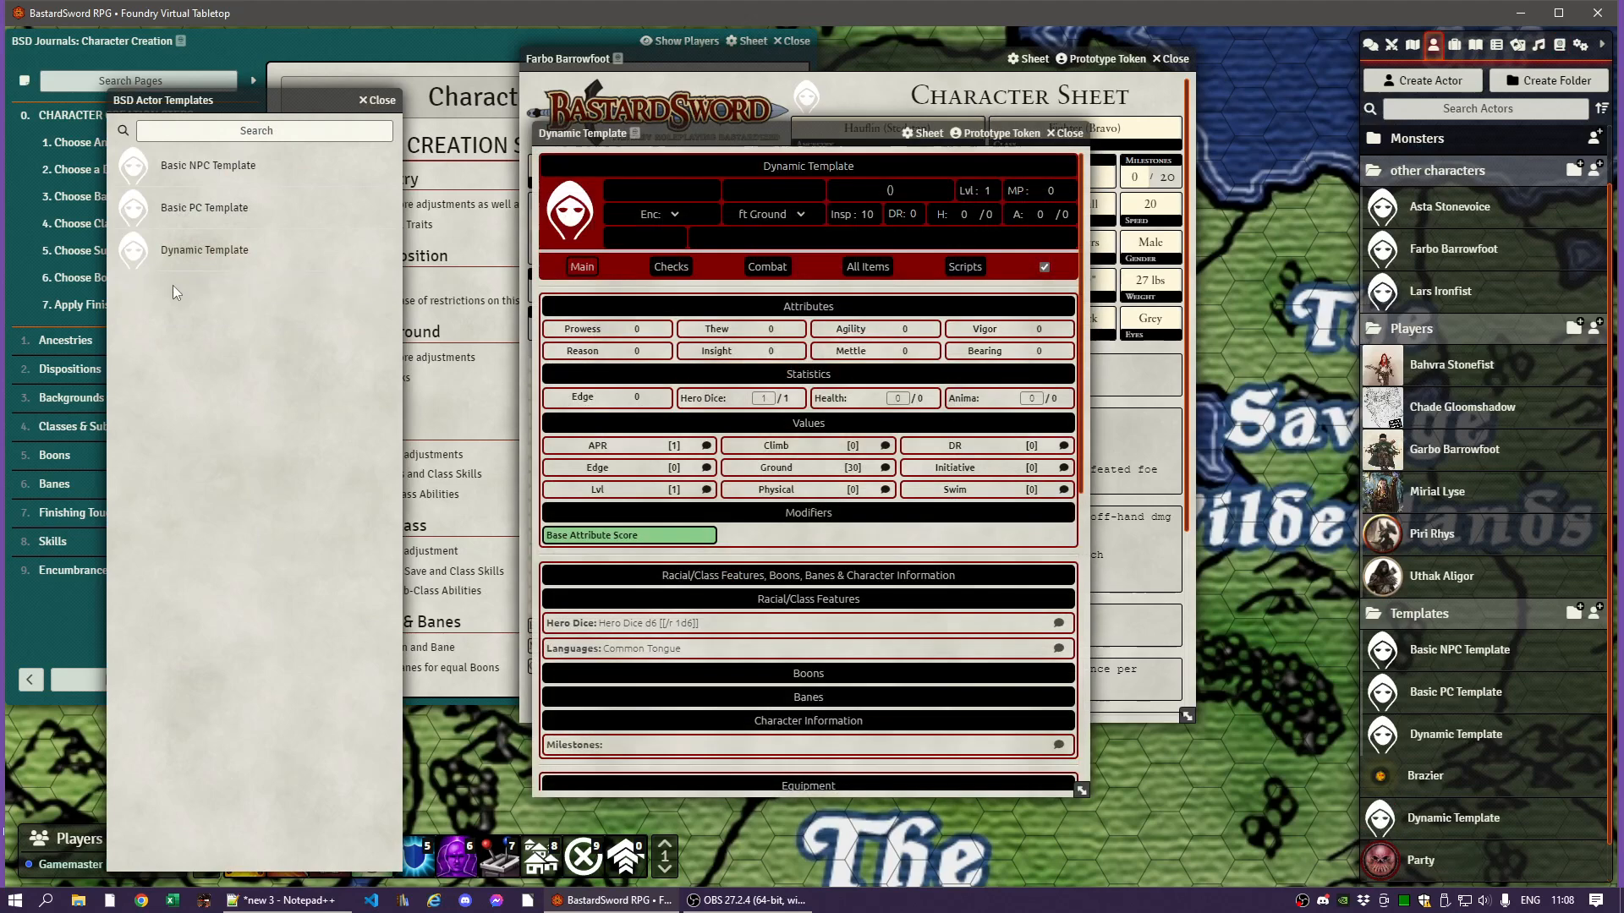
{"action": "left_click", "coordinate": [381, 100]}
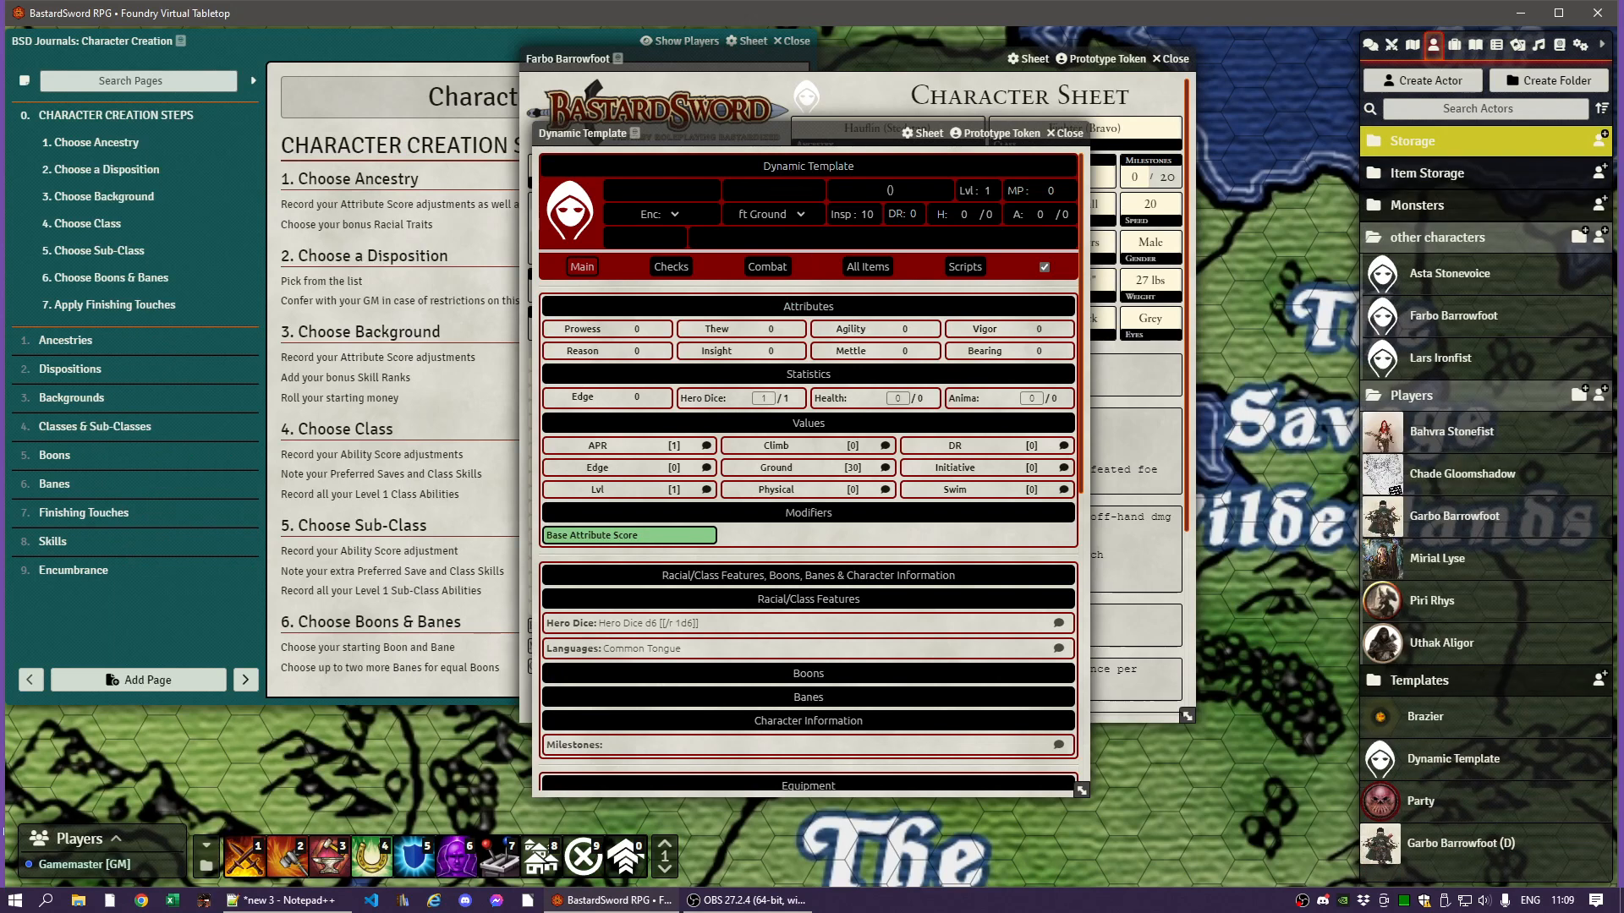
- Rename the imported Dynamic Template actor as Farbo Barrowfoot
{"action": "left_click", "coordinate": [809, 165]}
{"action": "type", "text": "F"}
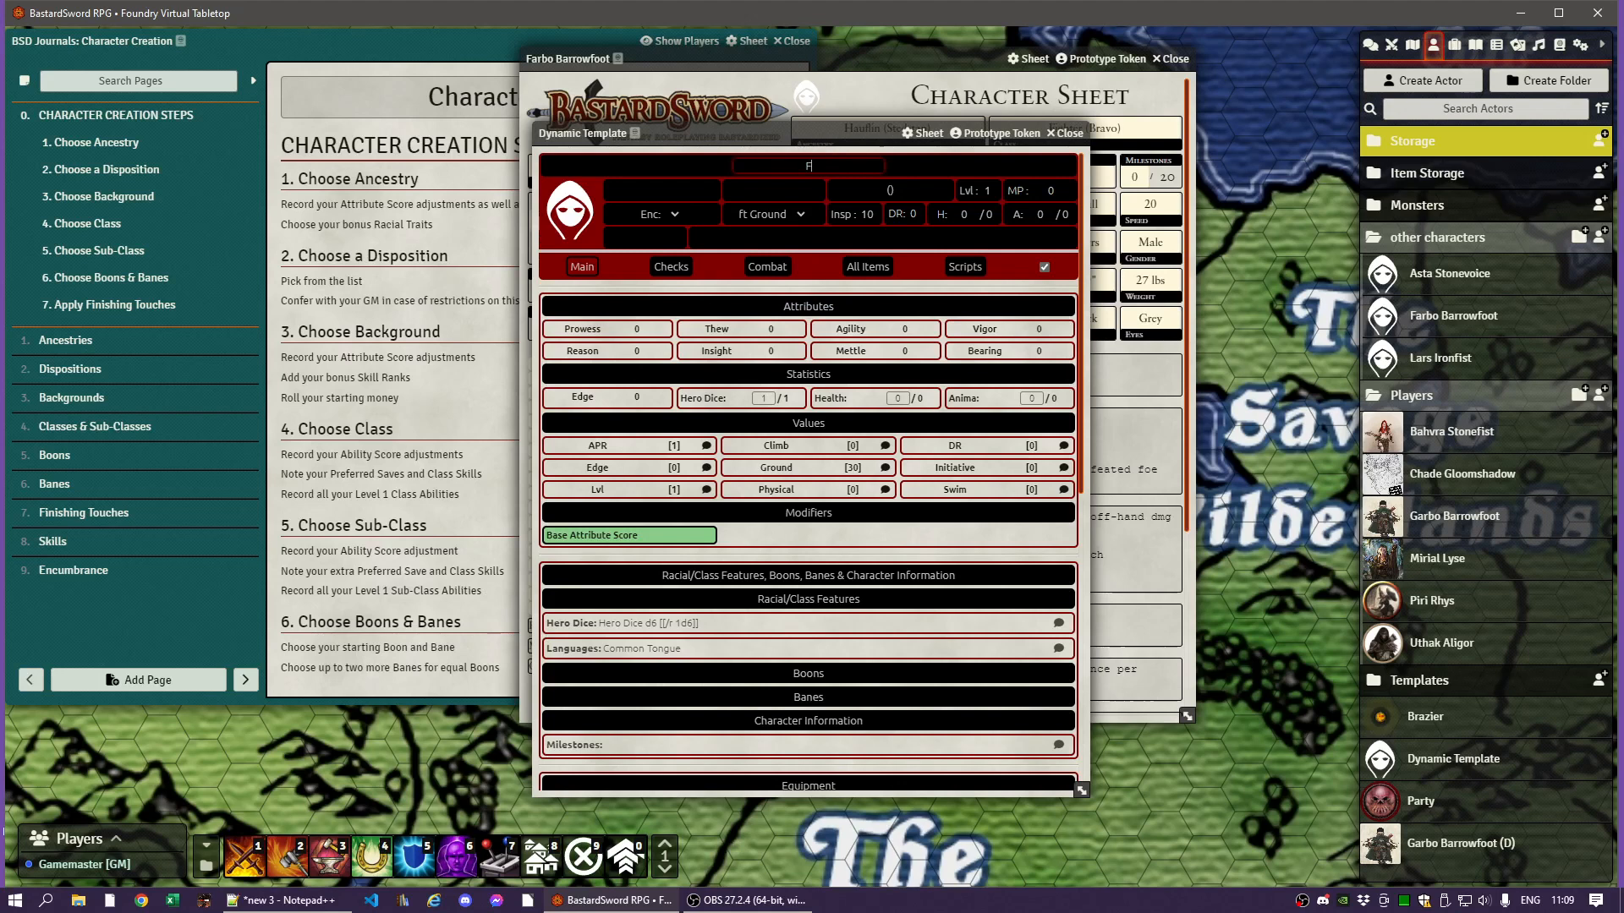
{"action": "type", "text": "arbo Barrowfoot"}
{"action": "key", "text": "Return"}
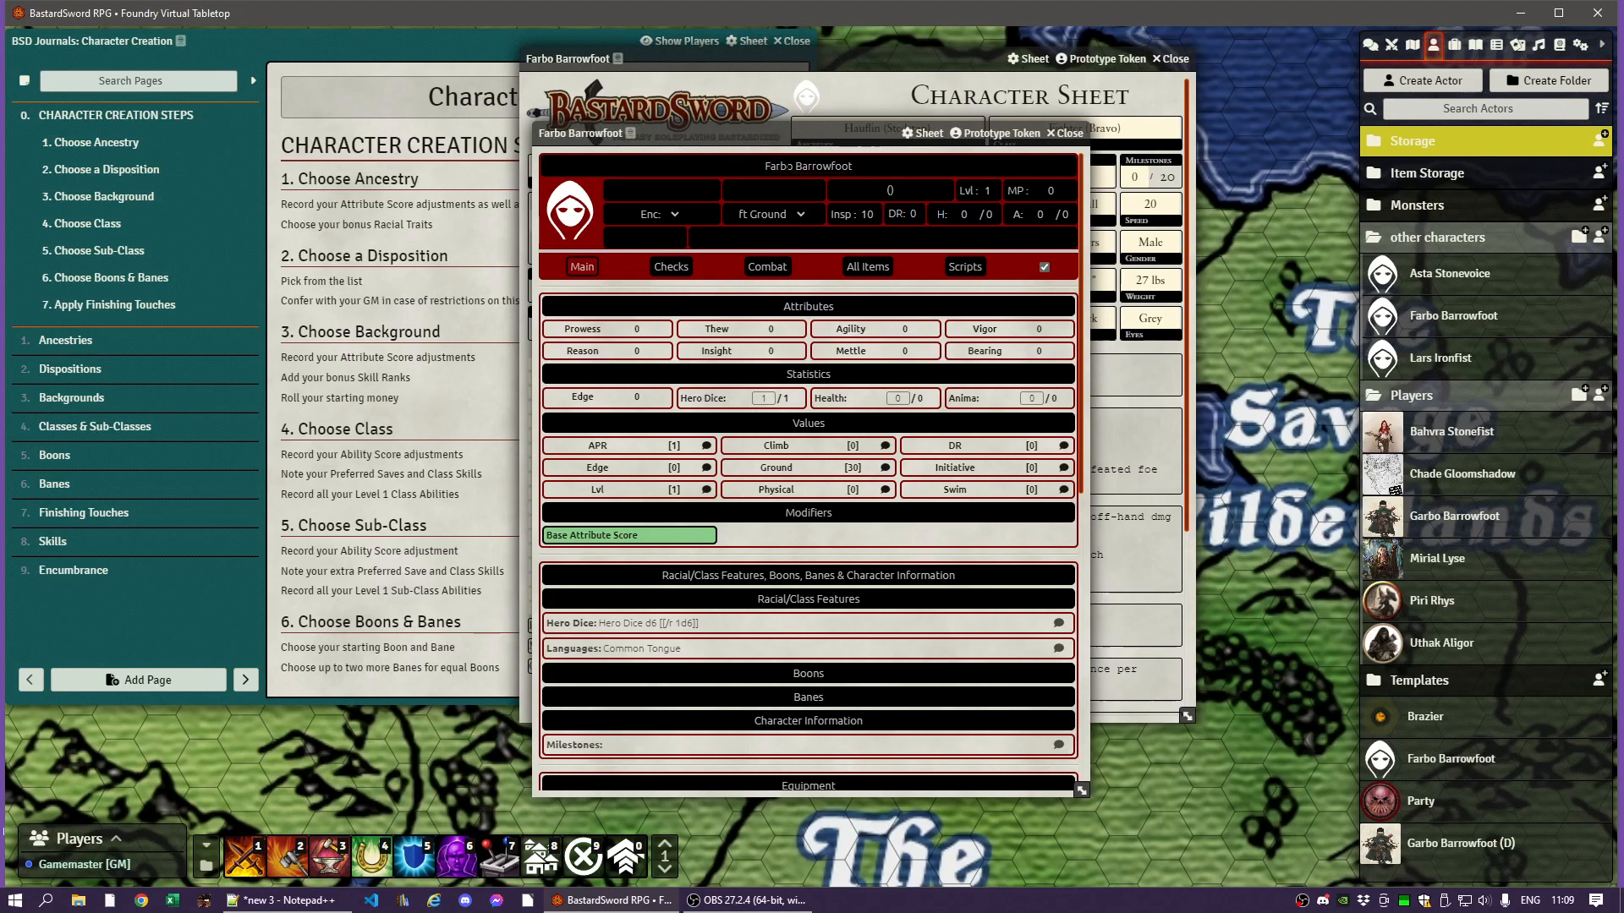
- Configure the new actor's prototype token with the name Farbo, linked actor data and a Friendly disposition
{"action": "left_click", "coordinate": [978, 135]}
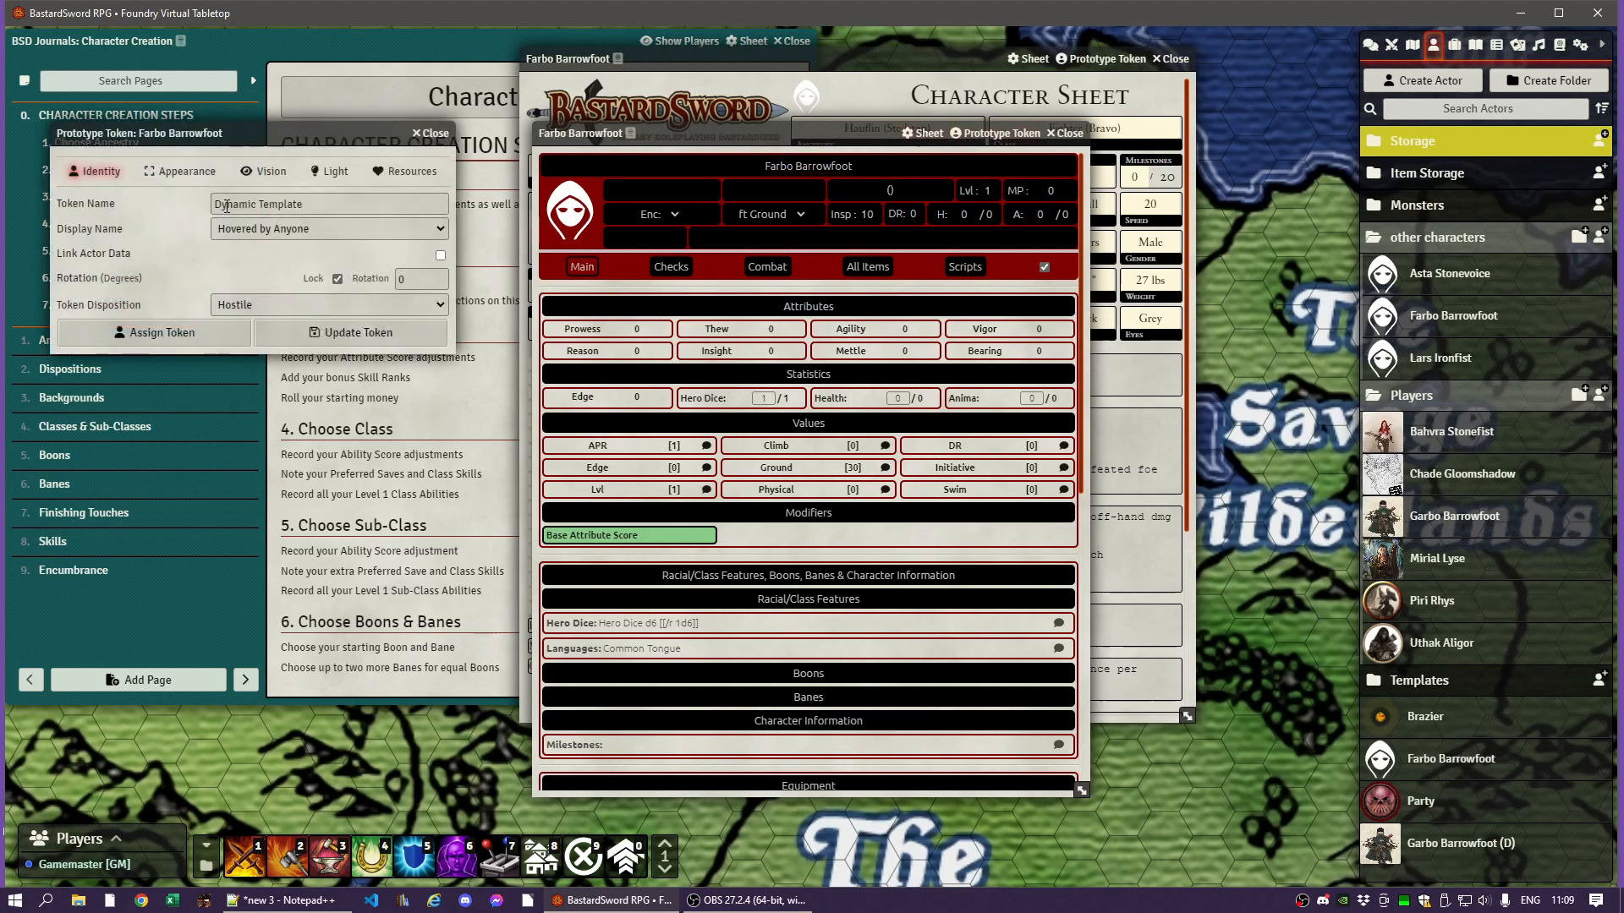
{"action": "left_click", "coordinate": [305, 205]}
{"action": "left_click_drag", "start_coordinate": [331, 205], "coordinate": [163, 207]}
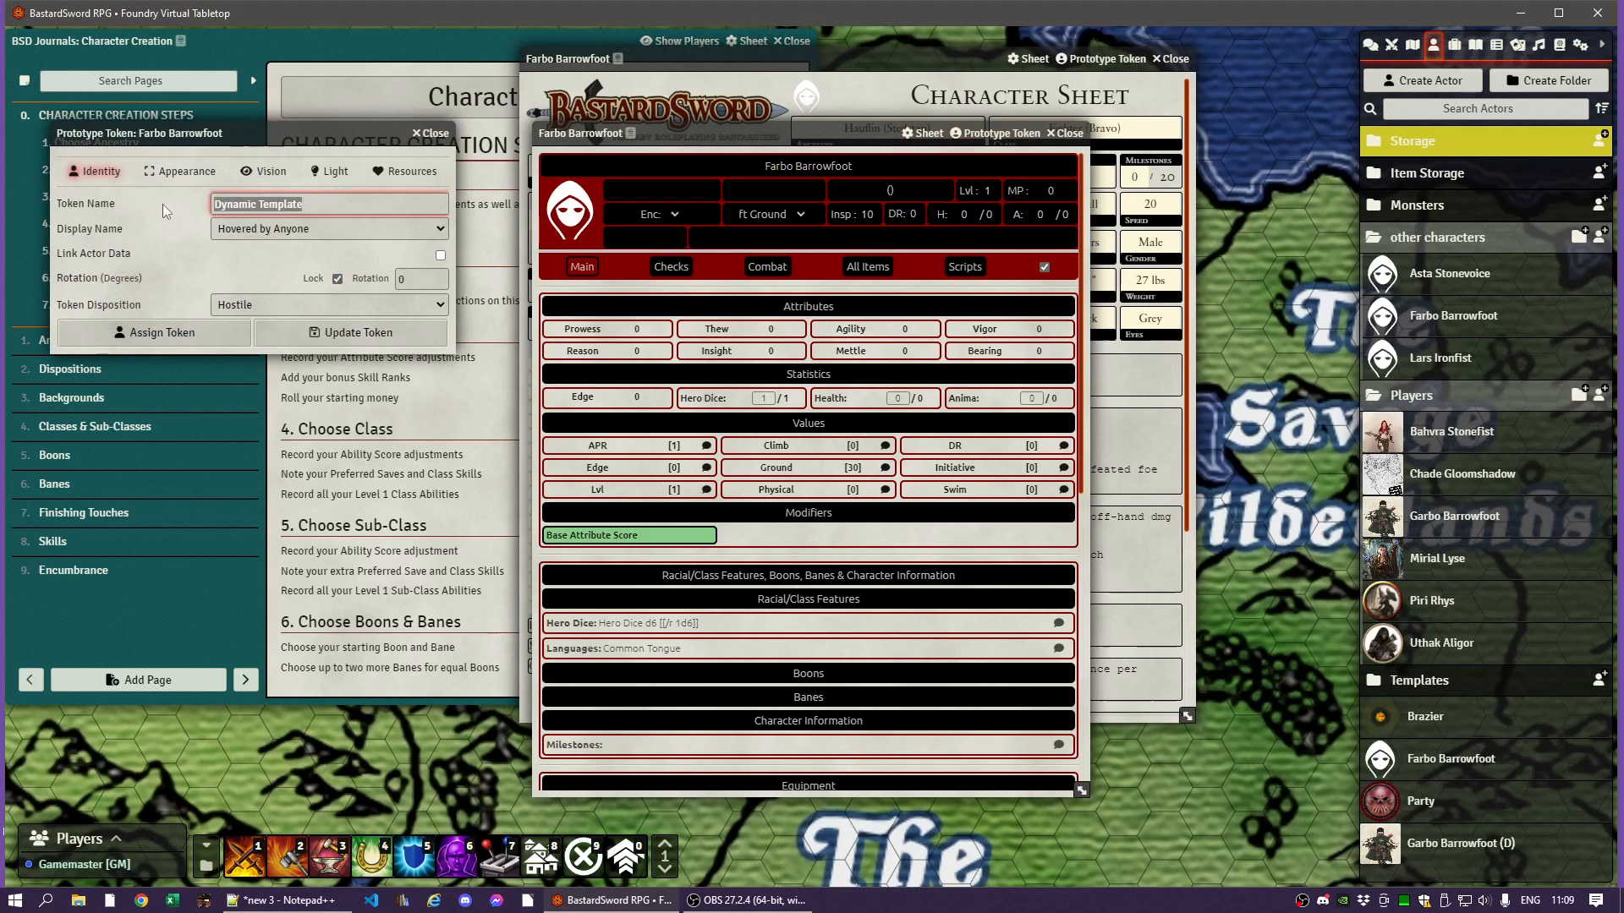
{"action": "type", "text": "Farbo"}
{"action": "left_click", "coordinate": [176, 231]}
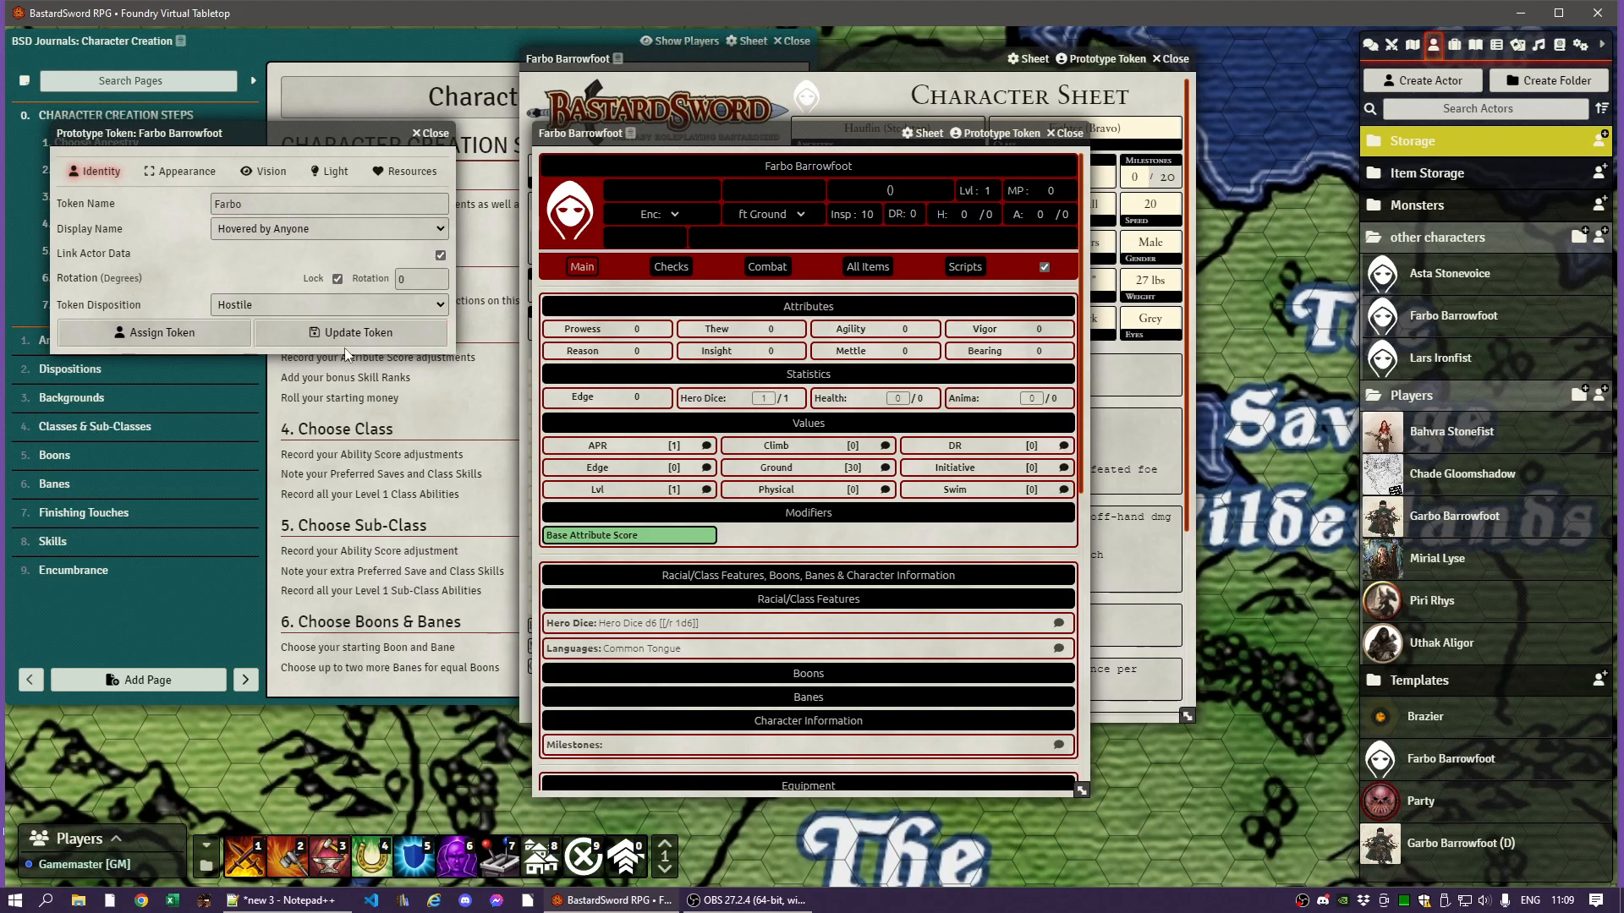
{"action": "left_click", "coordinate": [276, 305]}
{"action": "left_click", "coordinate": [250, 338]}
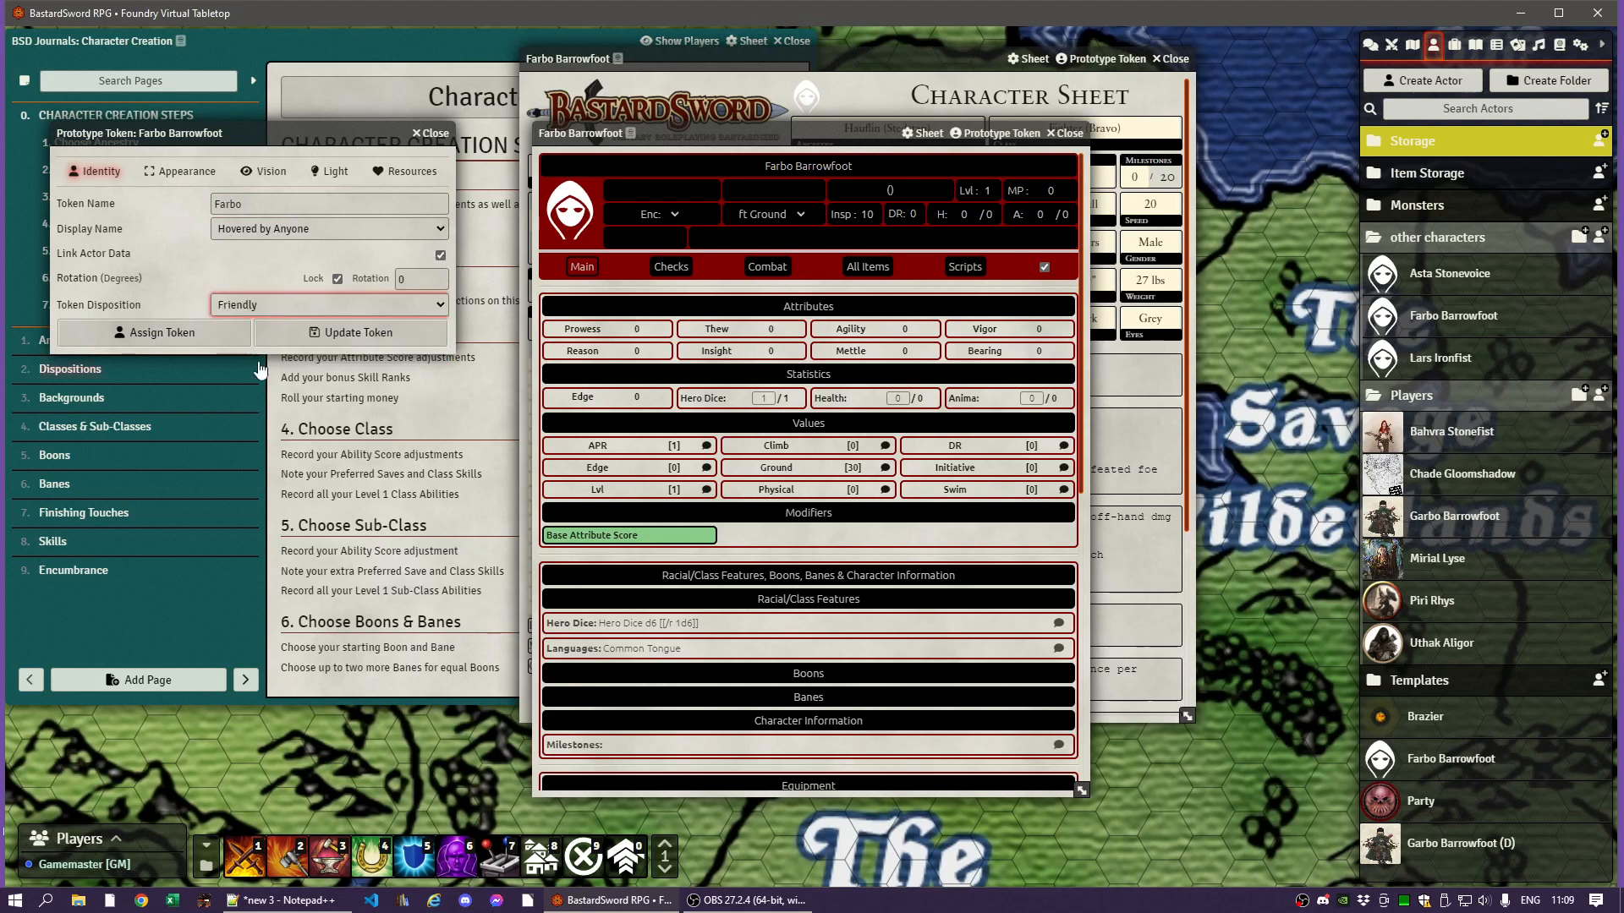
- Set the prototype token's Bar 1 attribute to tracked.hp.system and Bar 2 to tracked.ap.system, and save the token
{"action": "left_click", "coordinate": [180, 171]}
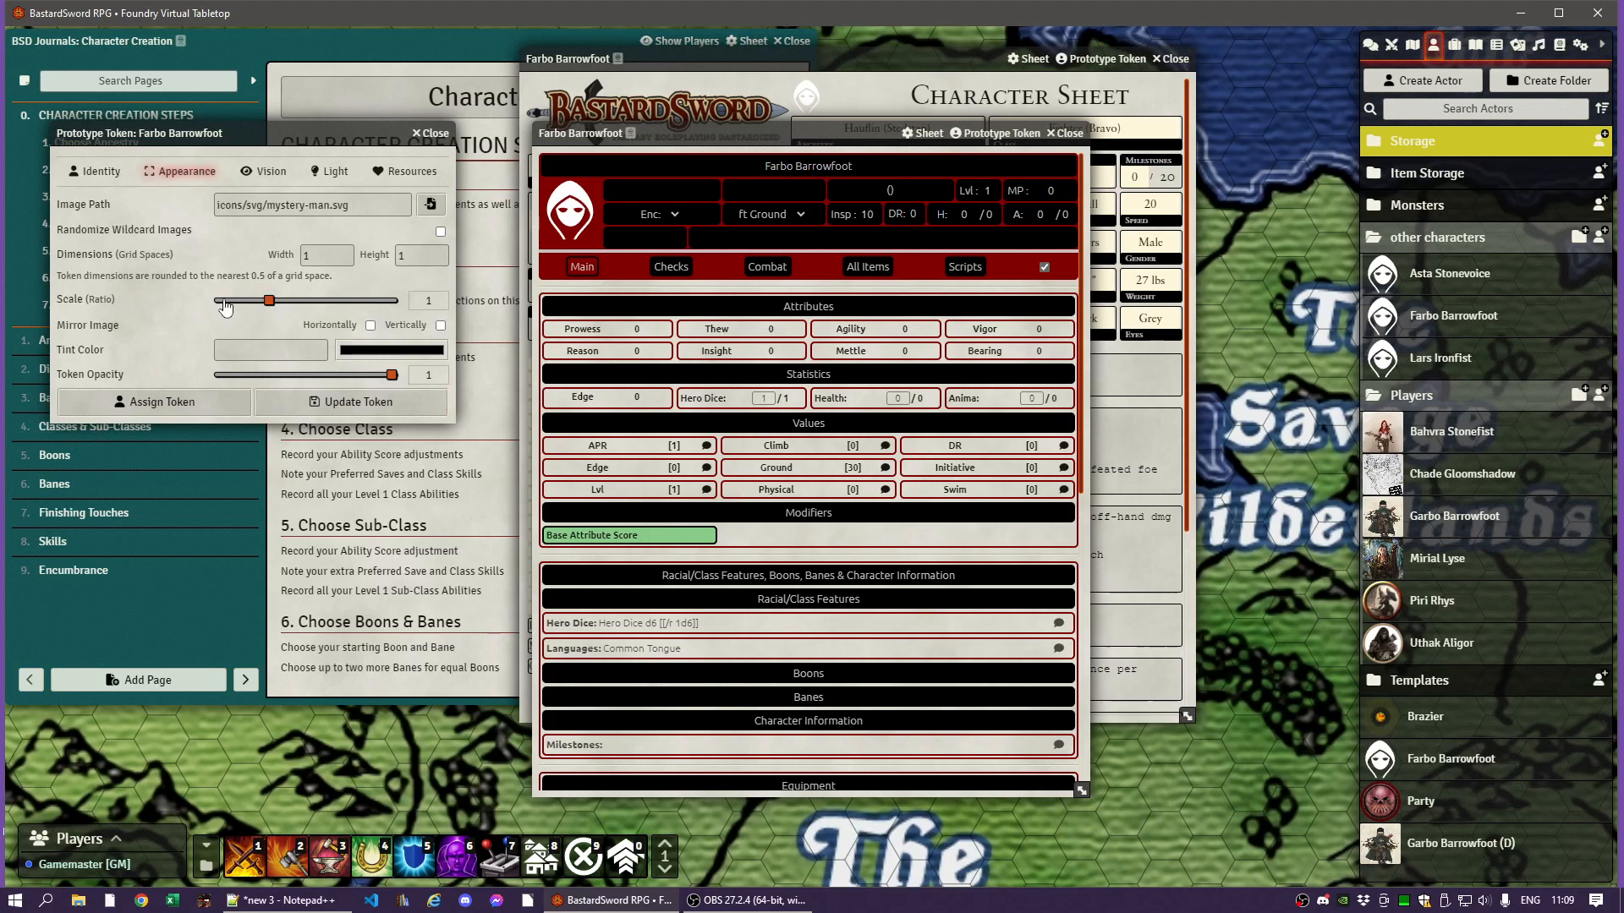
{"action": "scroll", "coordinate": [228, 302], "scroll_direction": "down", "scroll_amount": 3}
{"action": "left_click", "coordinate": [268, 171]}
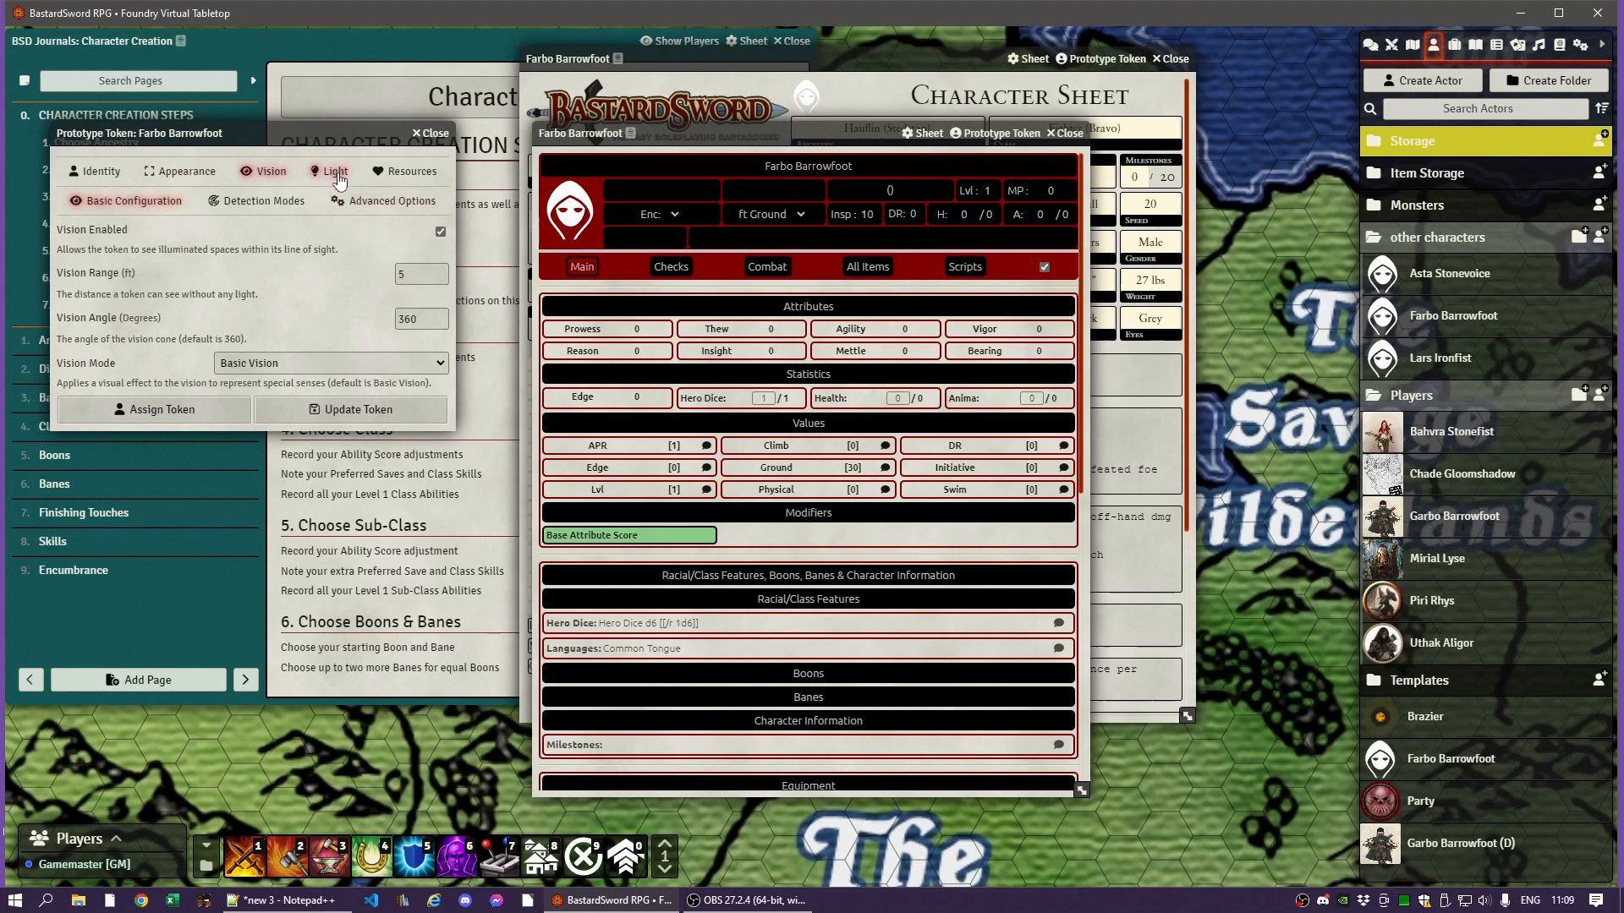
{"action": "left_click", "coordinate": [412, 172]}
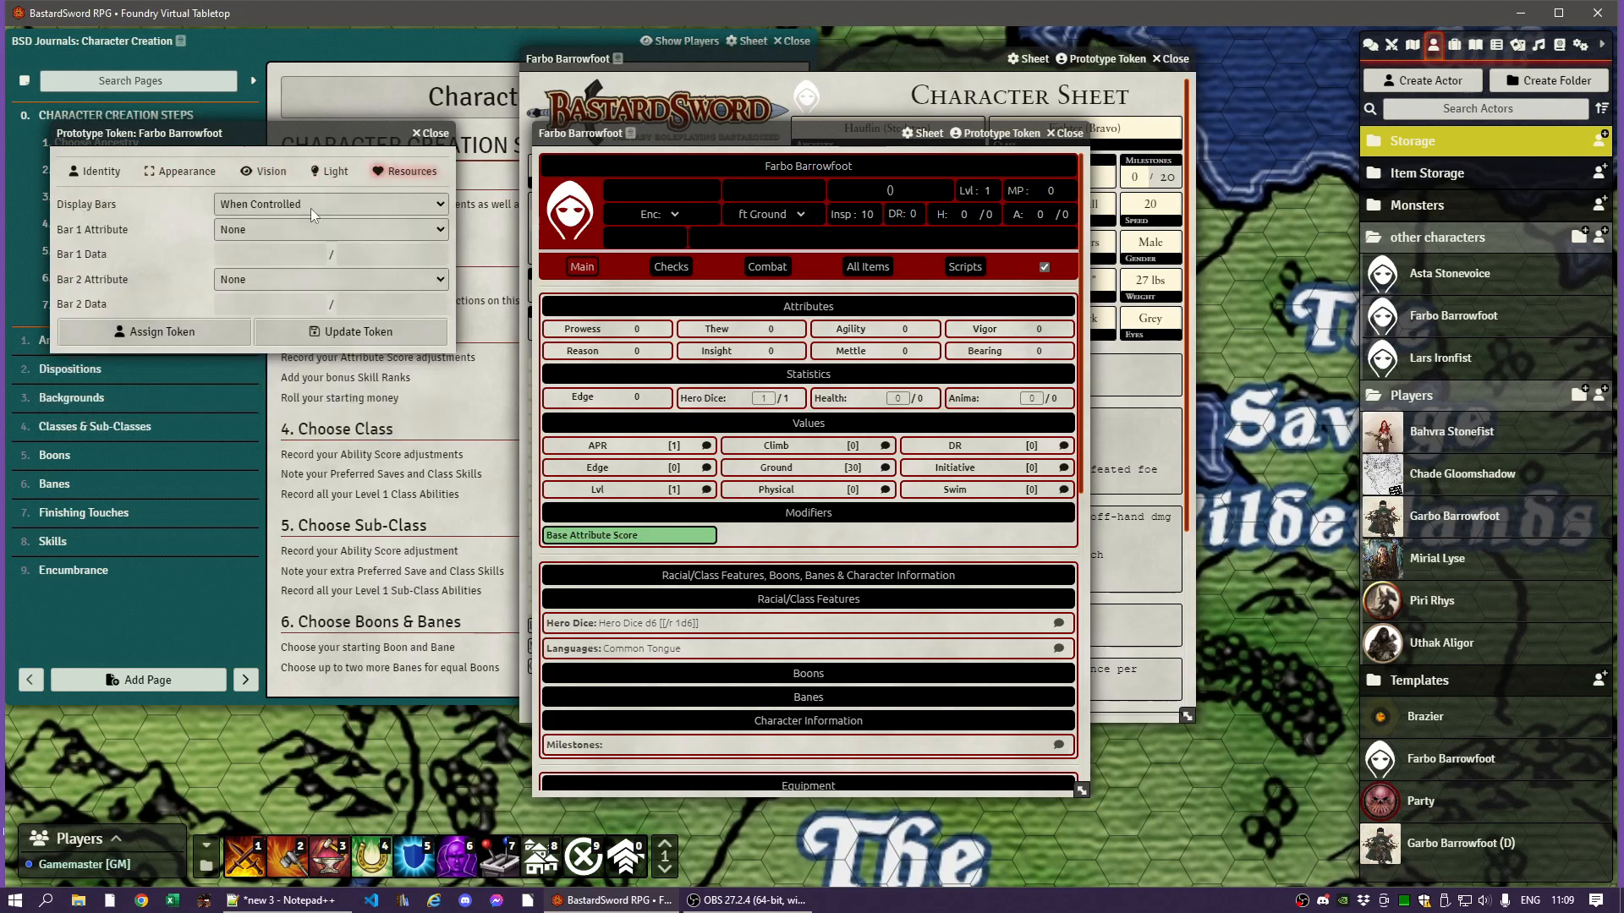
{"action": "left_click", "coordinate": [238, 225]}
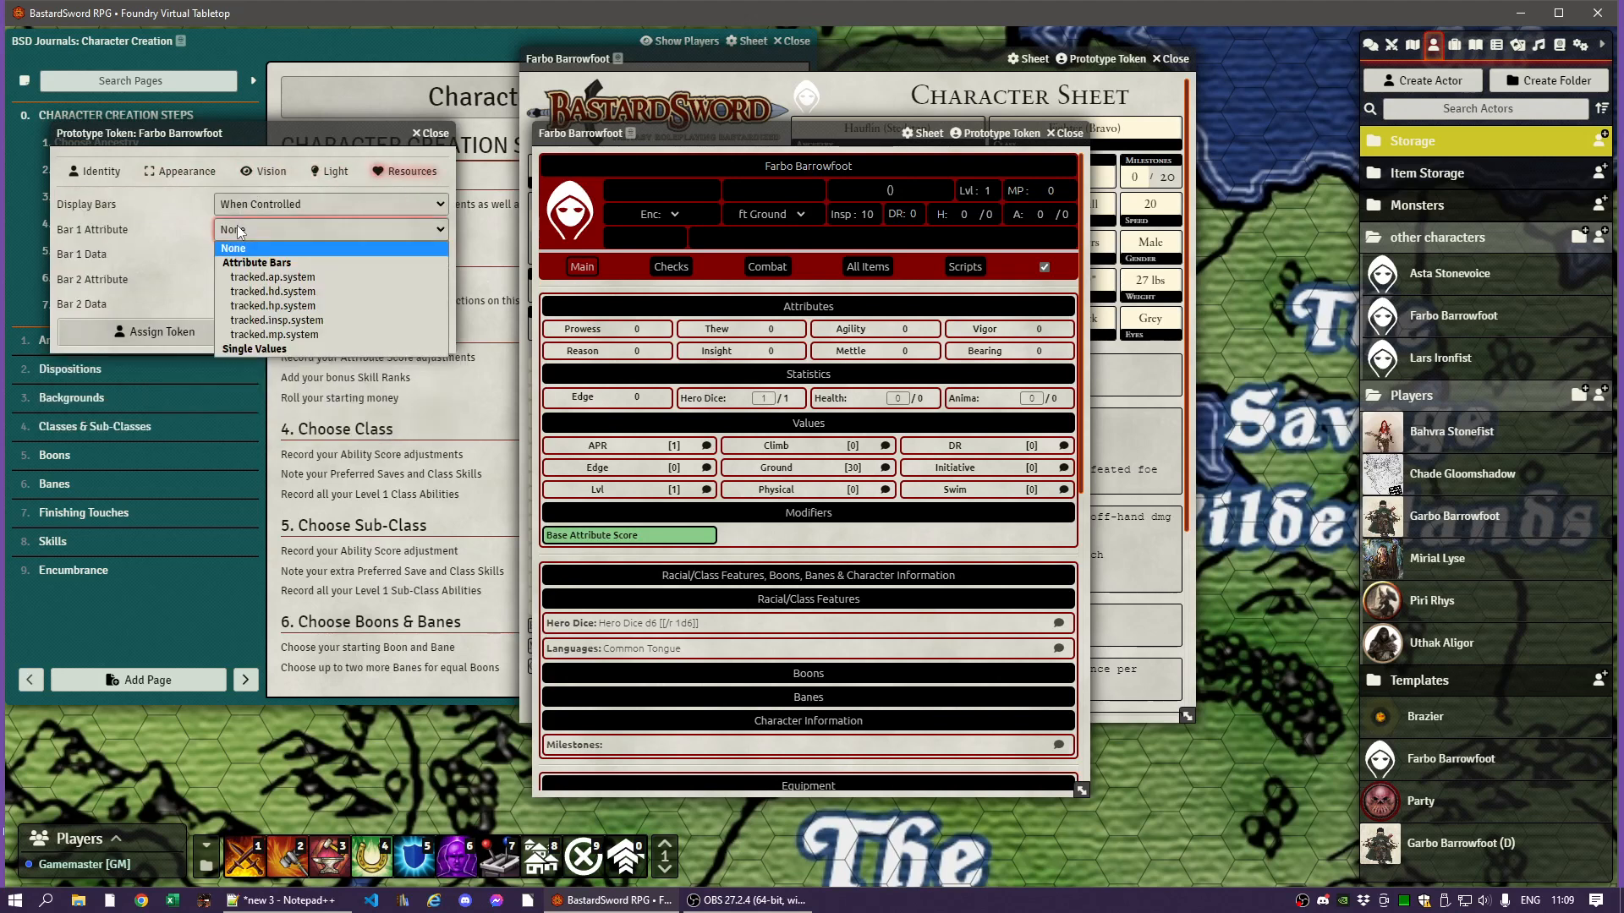
{"action": "left_click", "coordinate": [253, 306]}
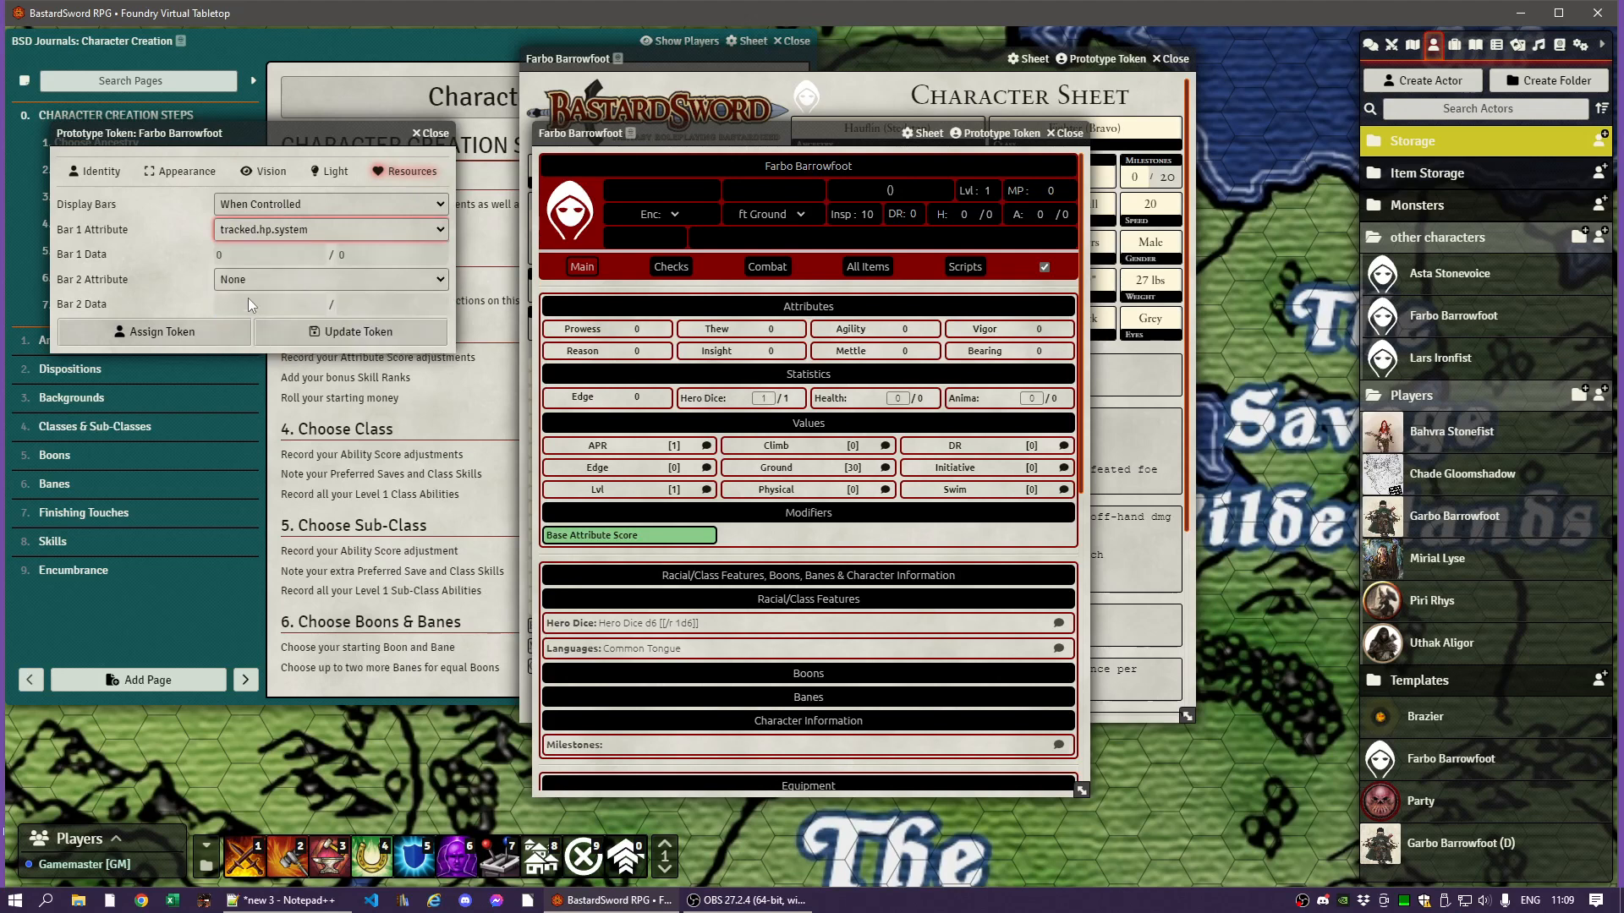
{"action": "left_click", "coordinate": [252, 277]}
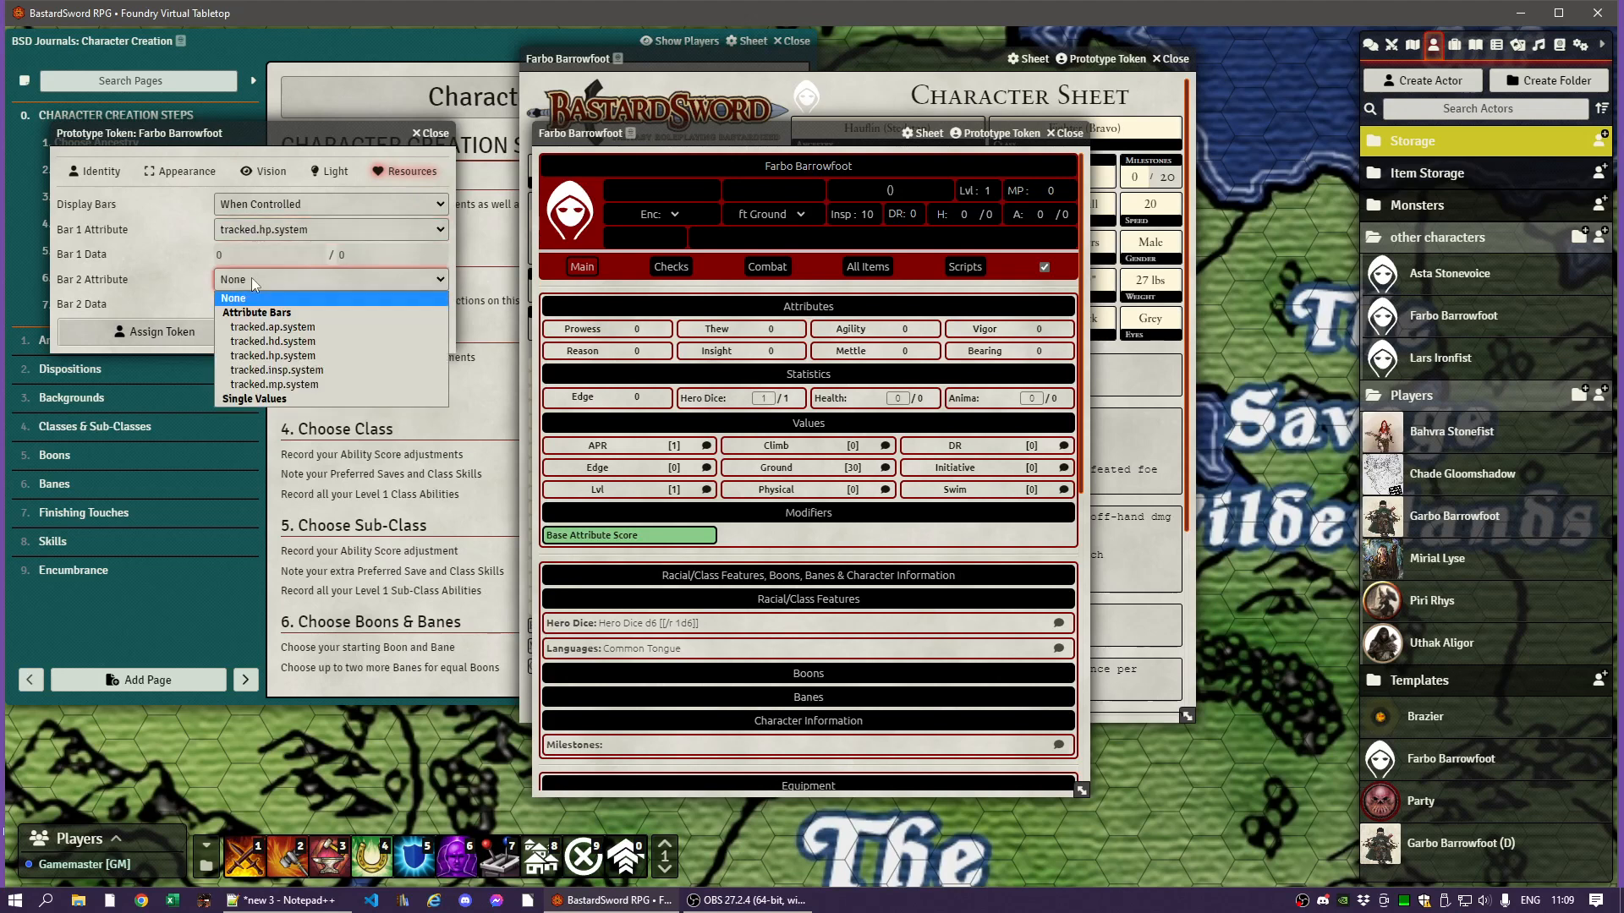
{"action": "left_click", "coordinate": [267, 328]}
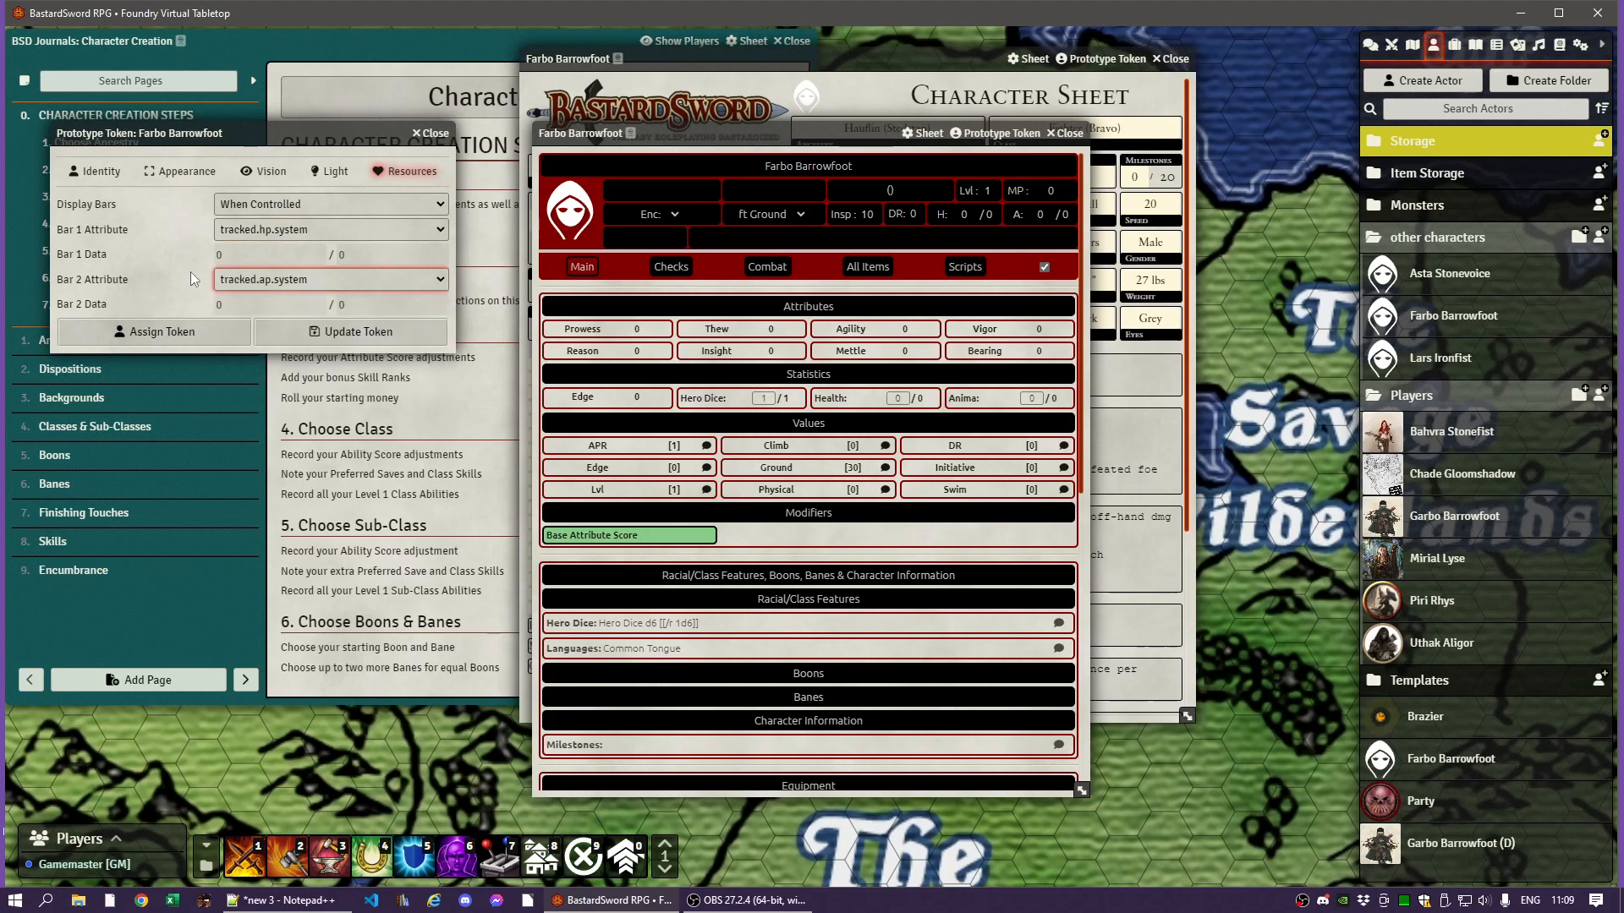
{"action": "left_click", "coordinate": [319, 333]}
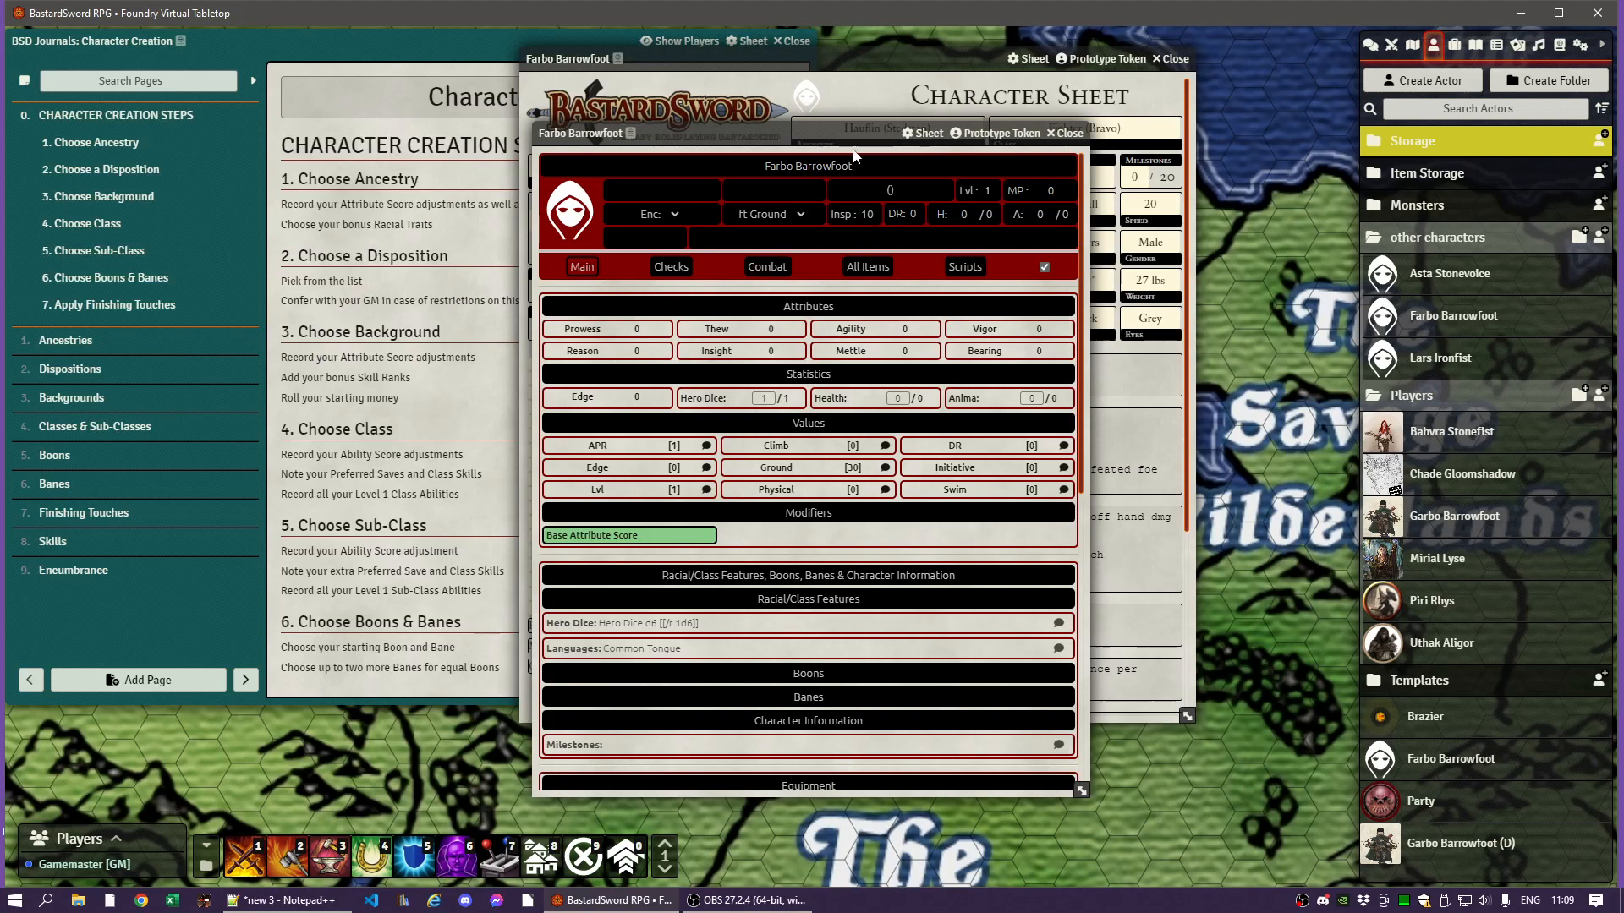
- Place the two Farbo Barrowfoot sheets side by side and review the new sheet's Checks, Combat, Scripts and All Items sections
{"action": "left_click_drag", "start_coordinate": [839, 136], "coordinate": [1072, 57]}
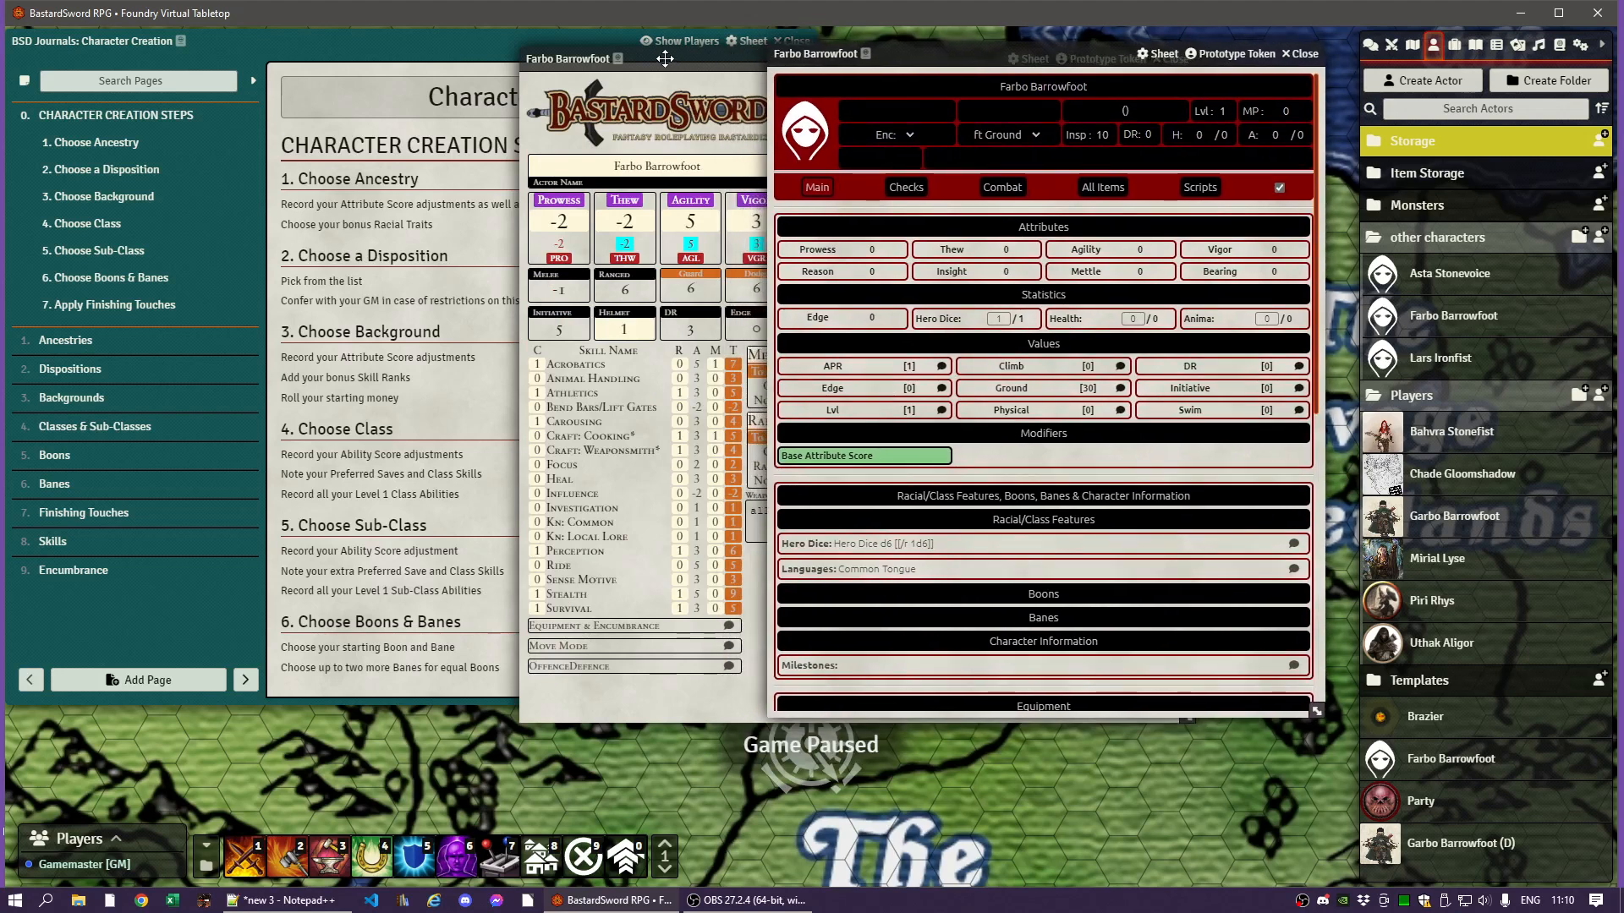
{"action": "left_click_drag", "start_coordinate": [647, 58], "coordinate": [181, 53]}
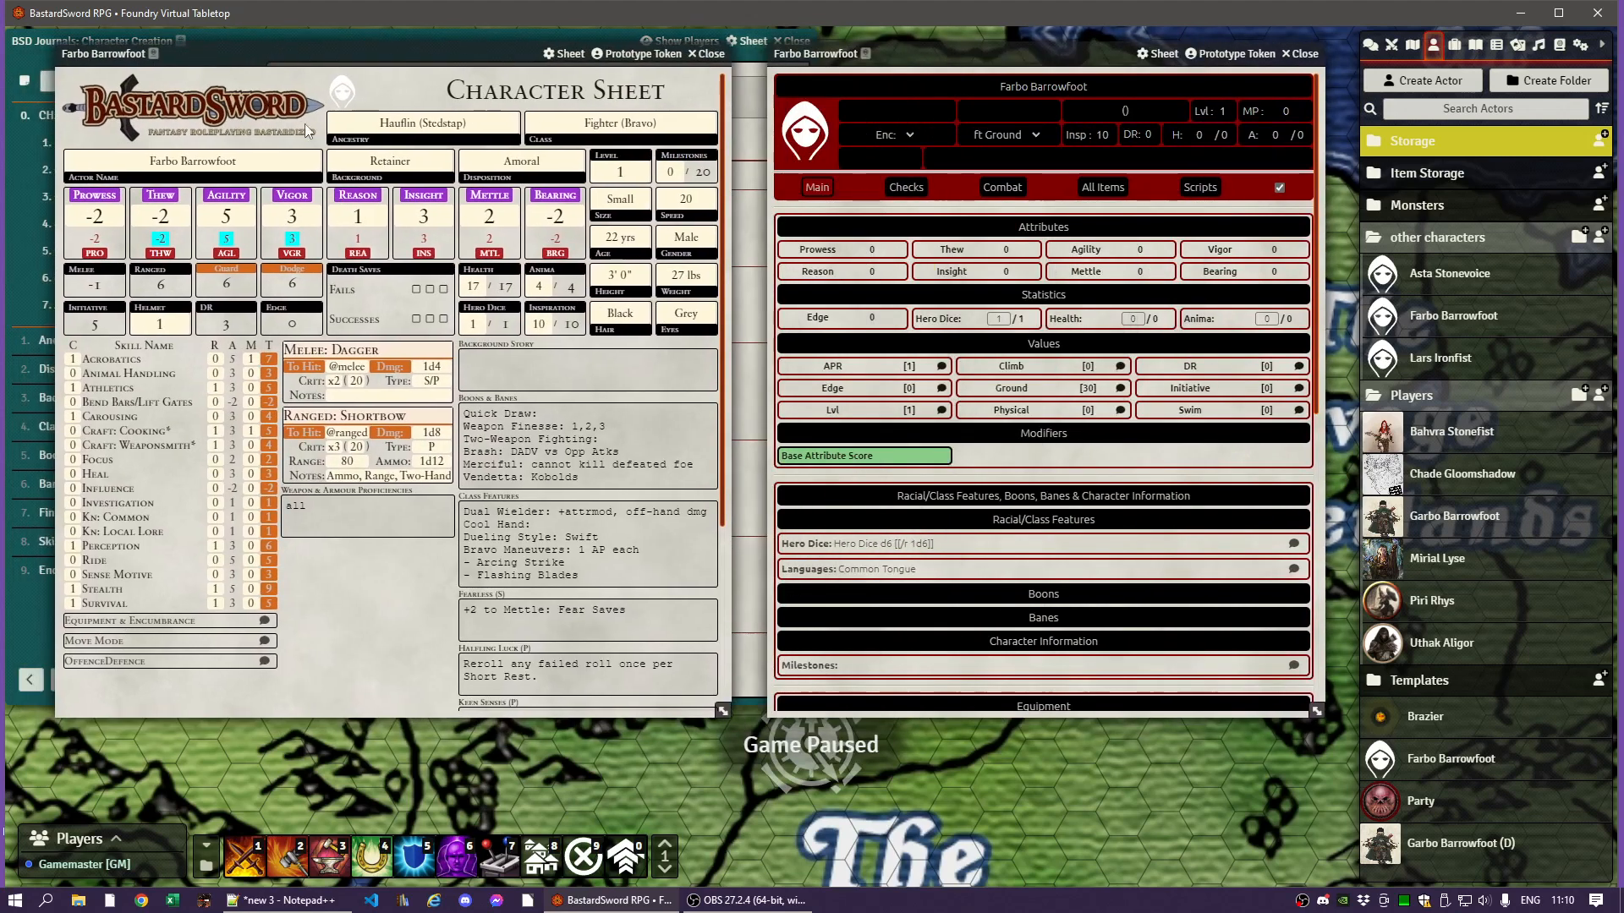
{"action": "left_click", "coordinate": [901, 189]}
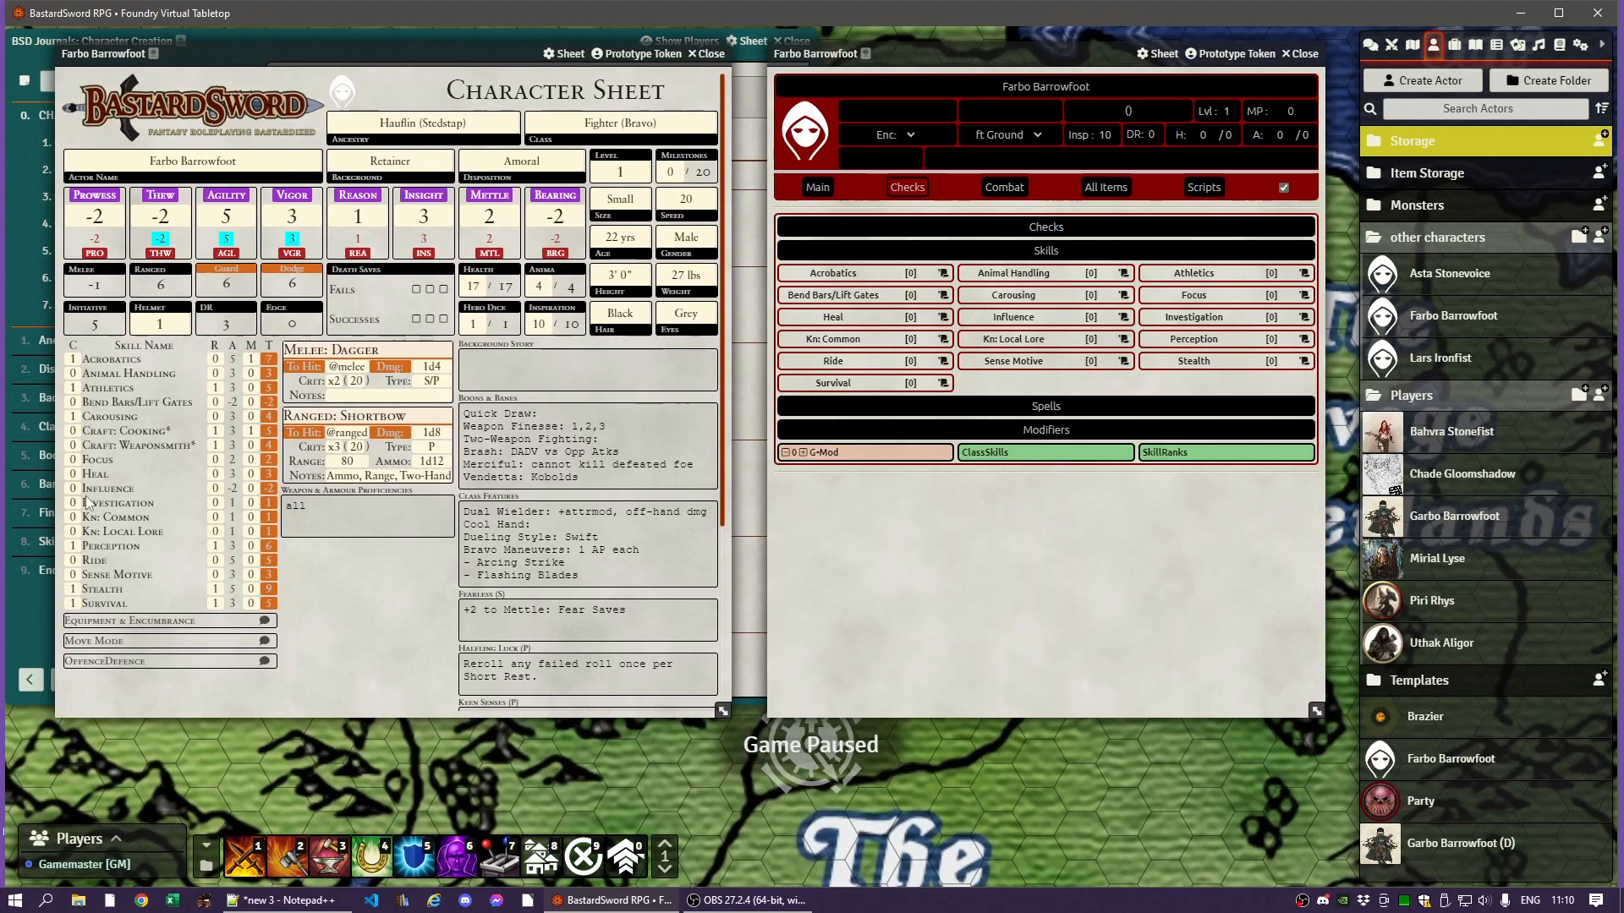
{"action": "left_click", "coordinate": [1004, 191]}
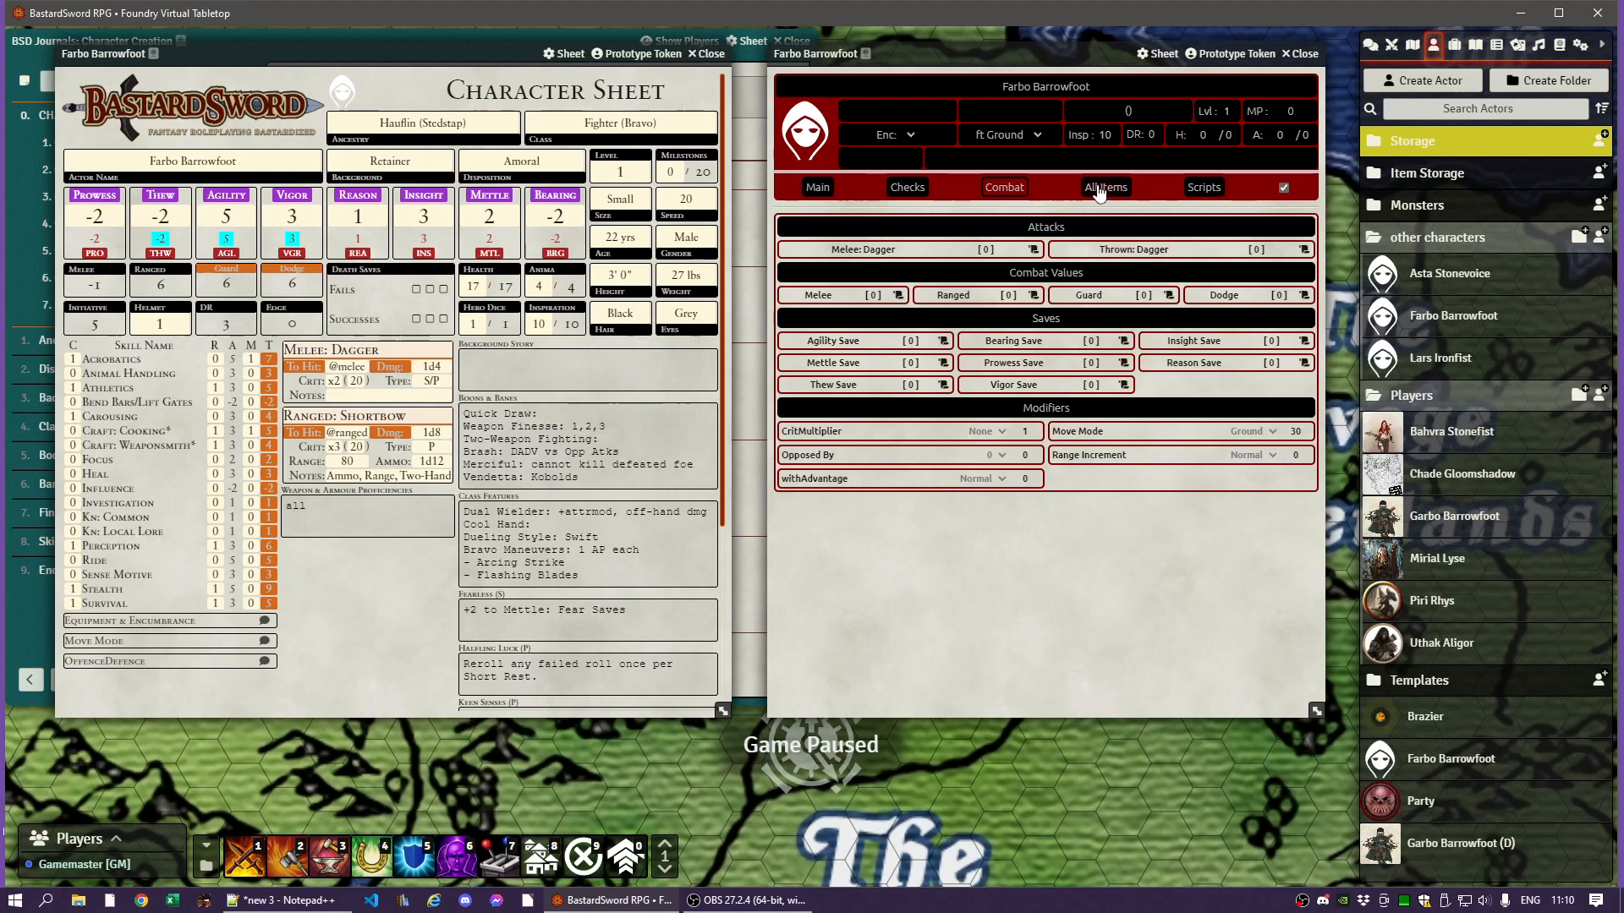
{"action": "left_click", "coordinate": [1206, 190]}
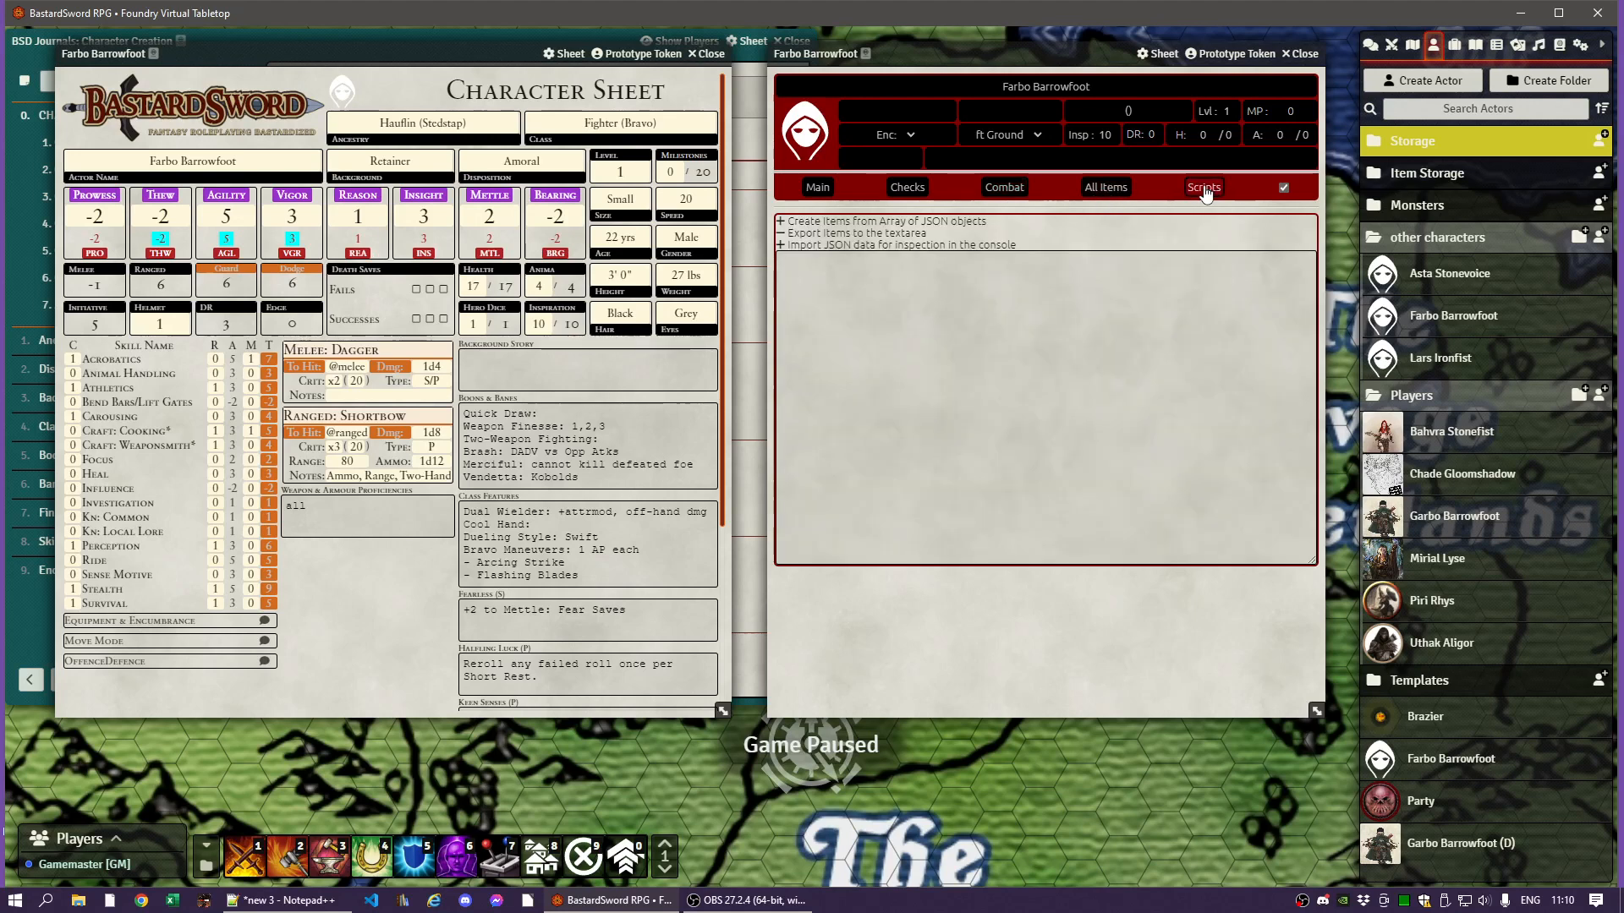
{"action": "left_click", "coordinate": [1106, 188]}
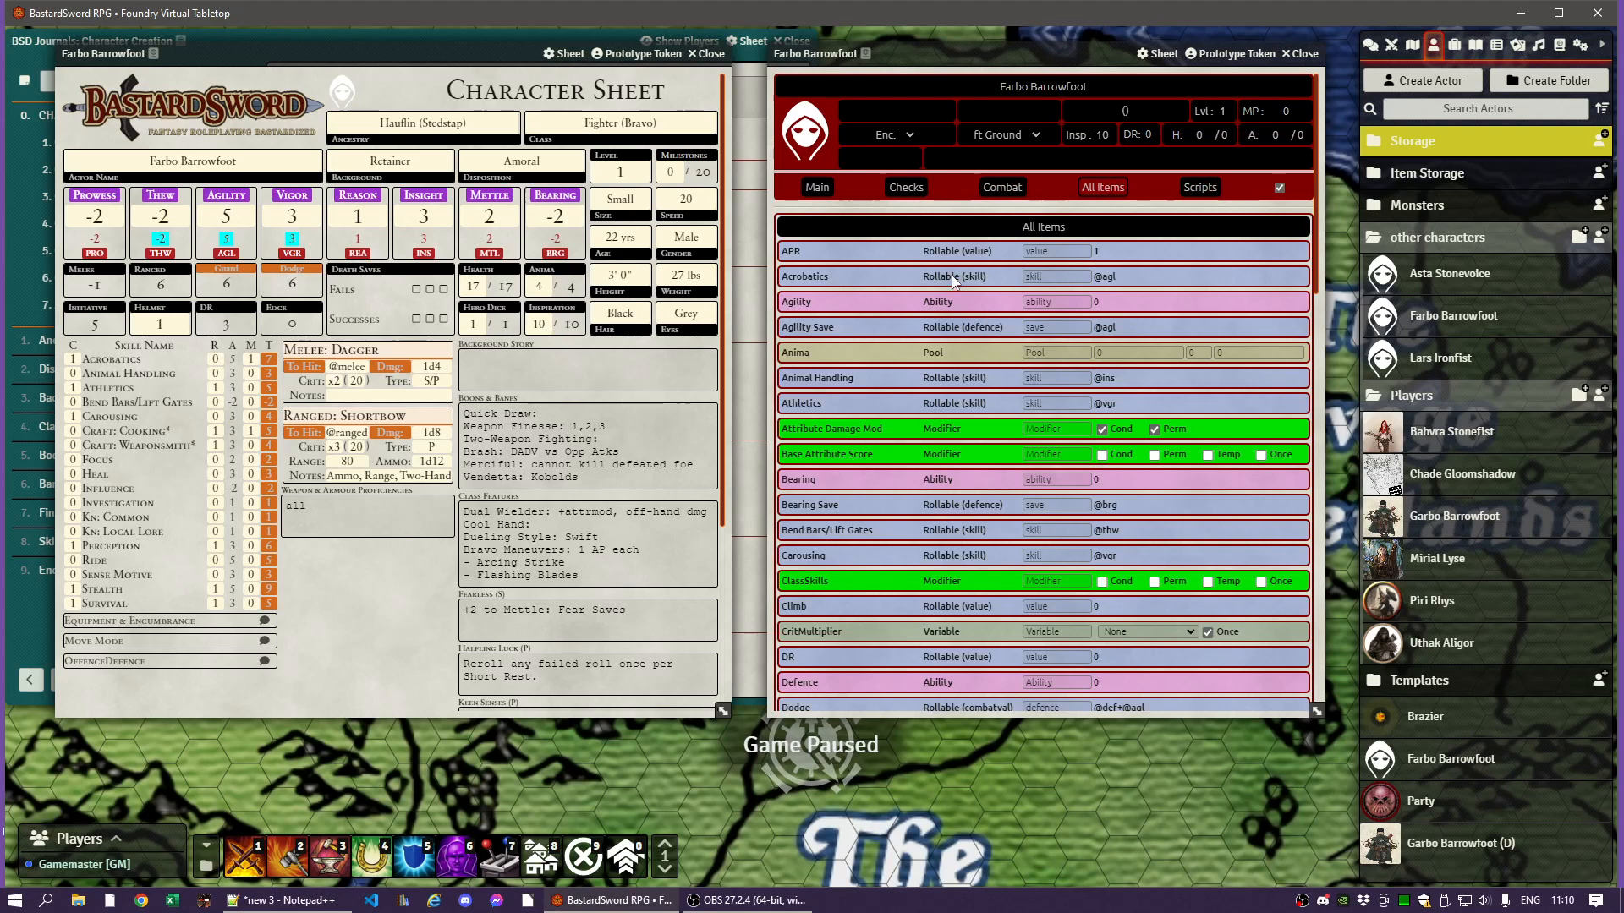
{"action": "scroll", "coordinate": [951, 275], "scroll_direction": "down", "scroll_amount": 5}
{"action": "scroll", "coordinate": [951, 276], "scroll_direction": "down", "scroll_amount": 2}
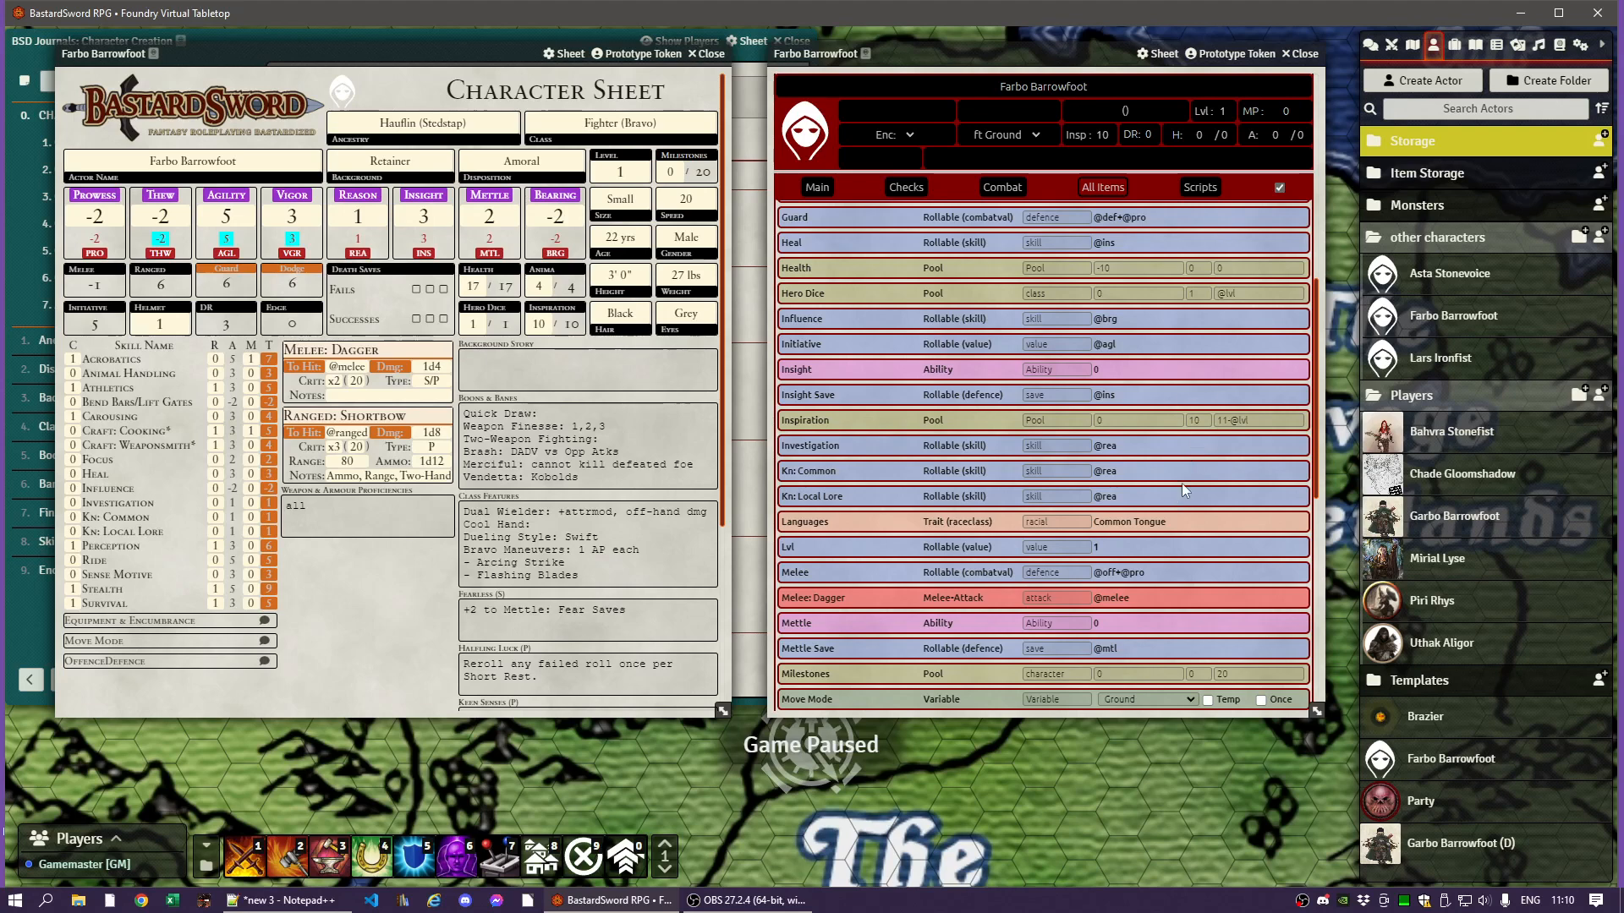
{"action": "scroll", "coordinate": [1099, 480], "scroll_direction": "down", "scroll_amount": 7}
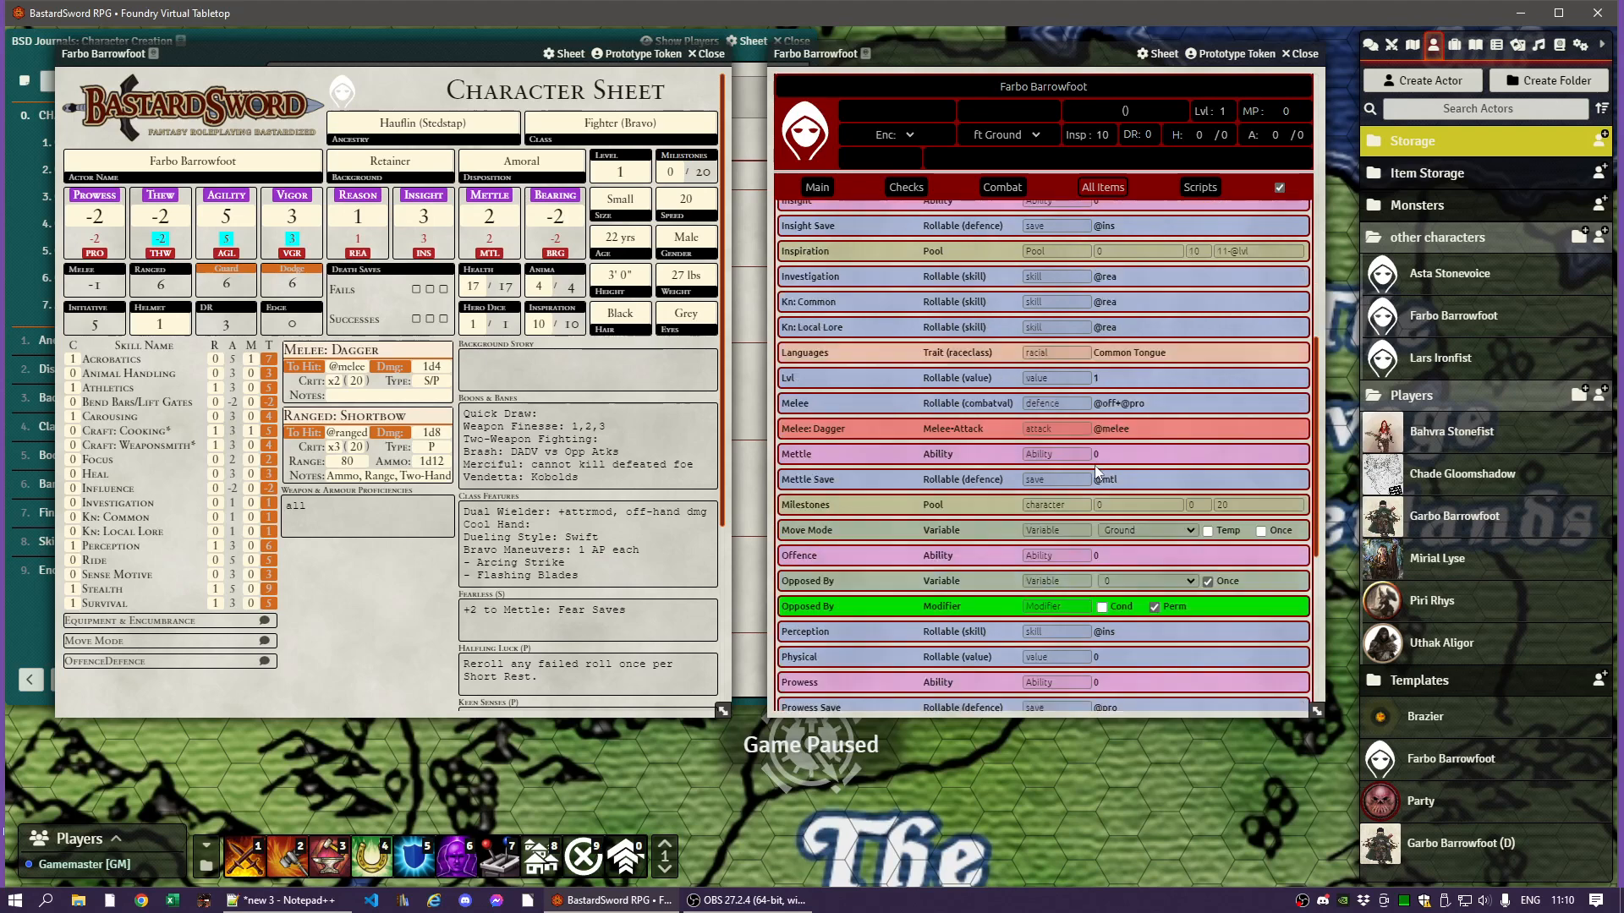
{"action": "scroll", "coordinate": [1097, 461], "scroll_direction": "up", "scroll_amount": 10}
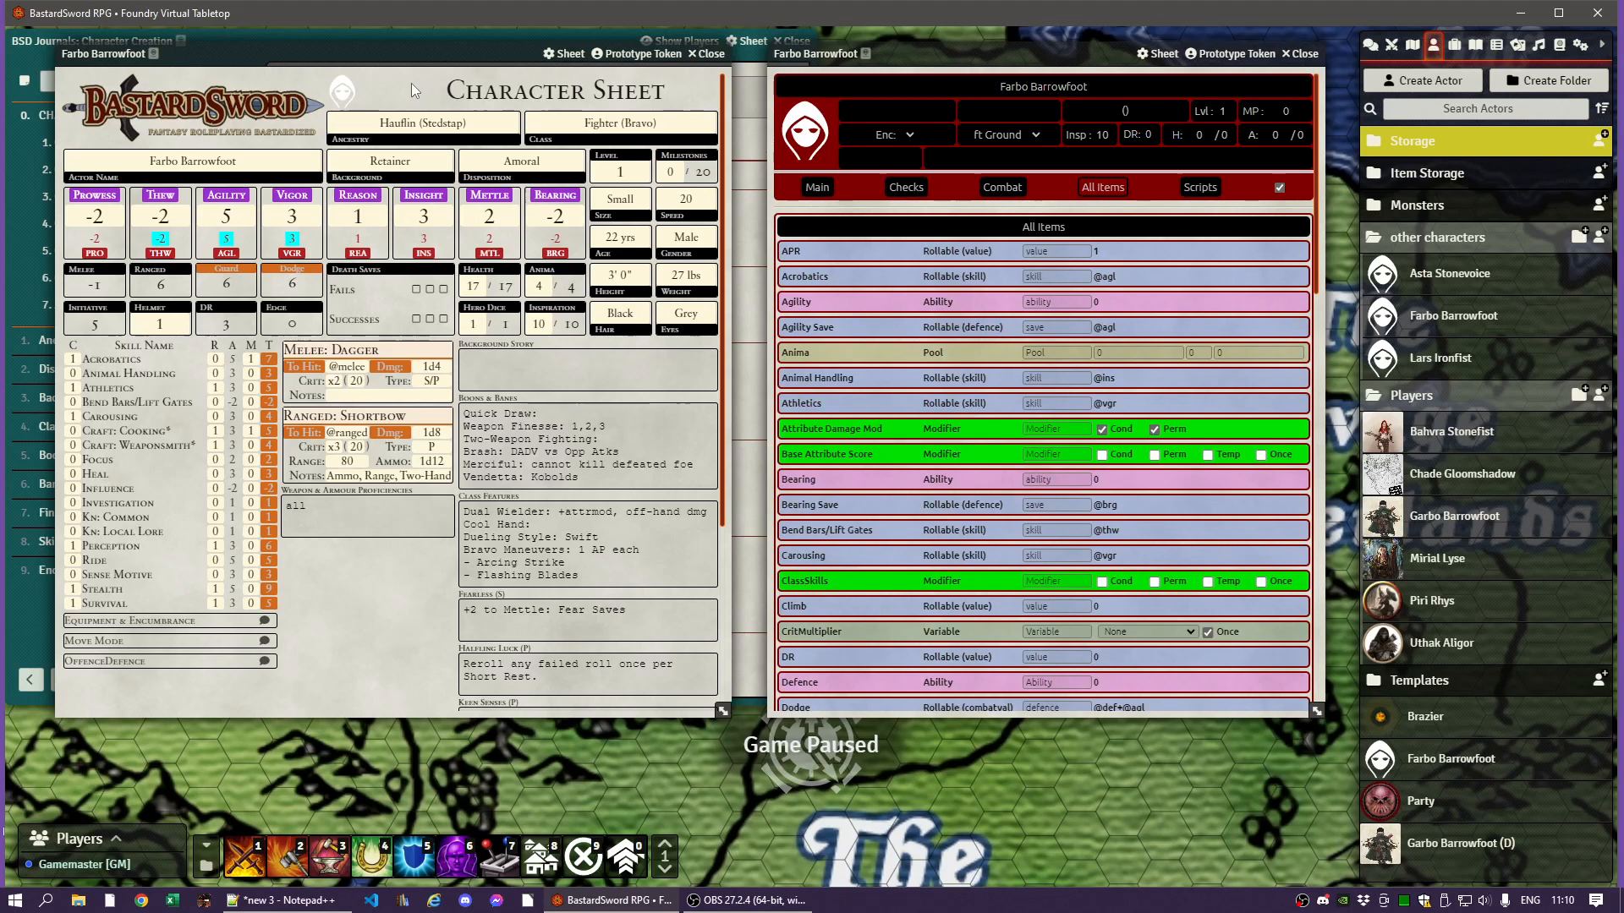
- Switch the existing Farbo Barrowfoot actor to the Actor Items sheet, enlarge it beside the new one, and browse its items
{"action": "left_click", "coordinate": [569, 54]}
{"action": "left_click", "coordinate": [556, 123]}
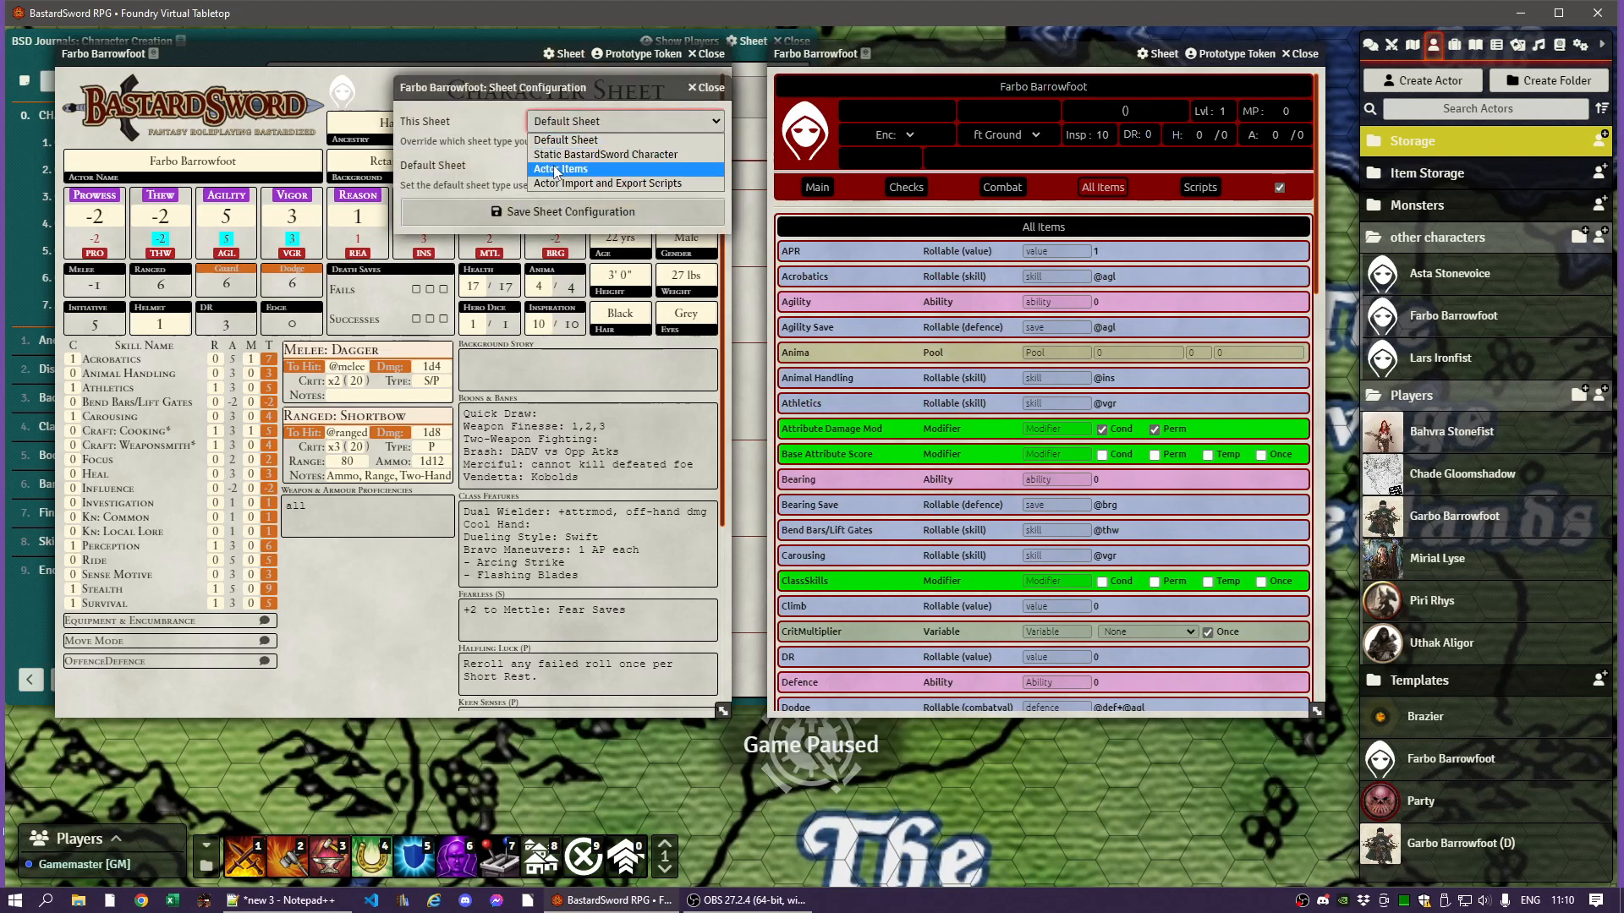
{"action": "left_click", "coordinate": [553, 168]}
{"action": "left_click", "coordinate": [531, 211]}
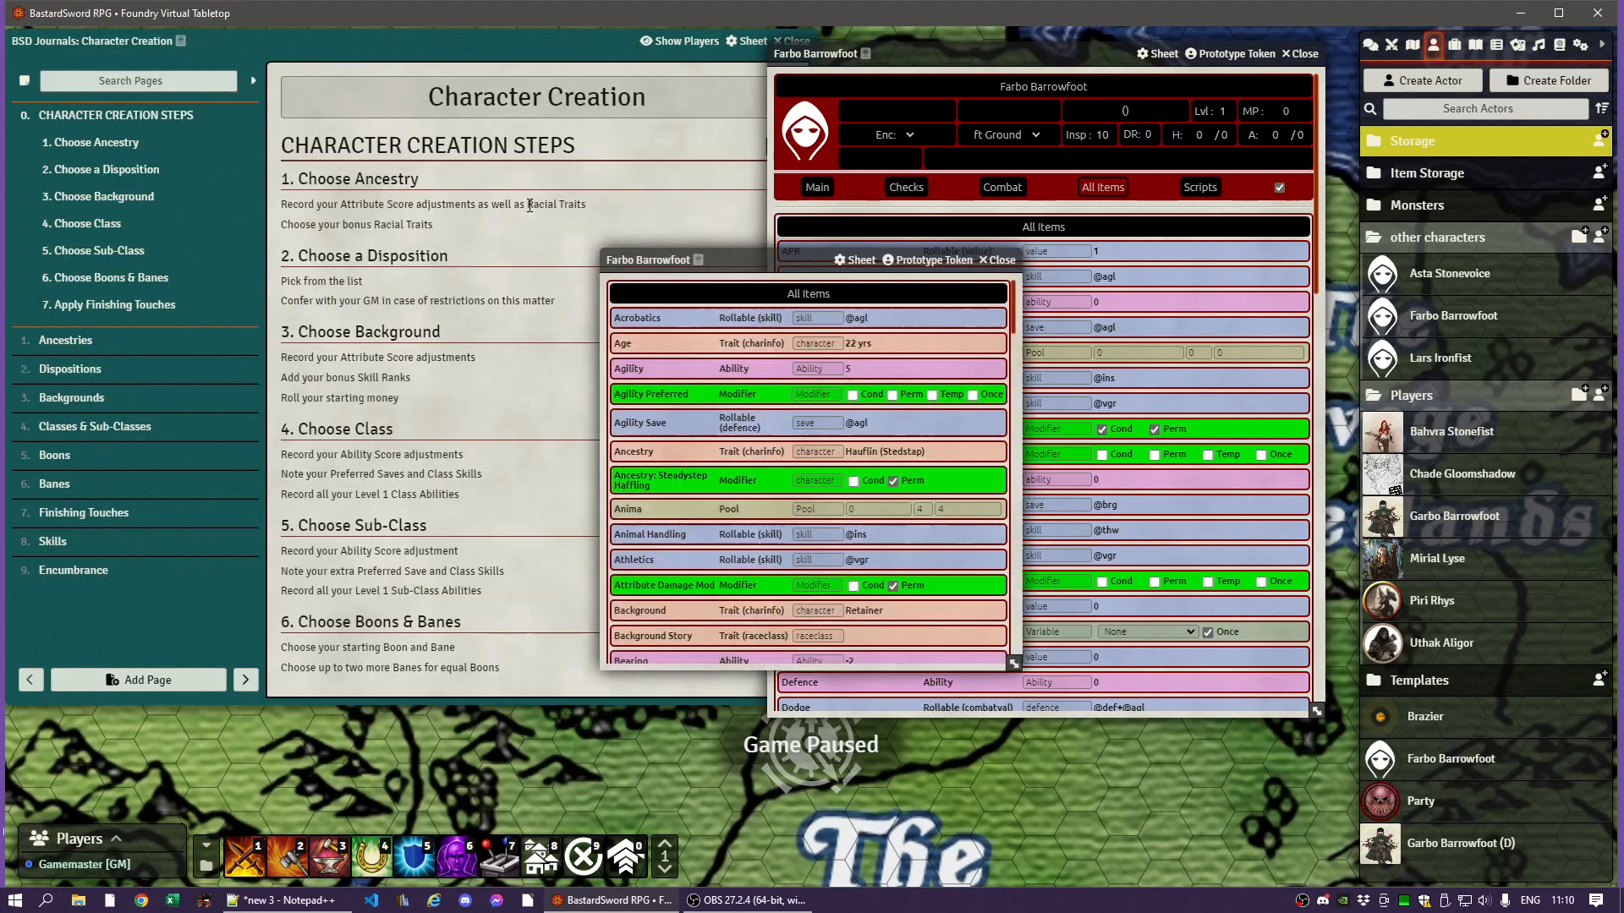
{"action": "left_click_drag", "start_coordinate": [741, 258], "coordinate": [313, 56]}
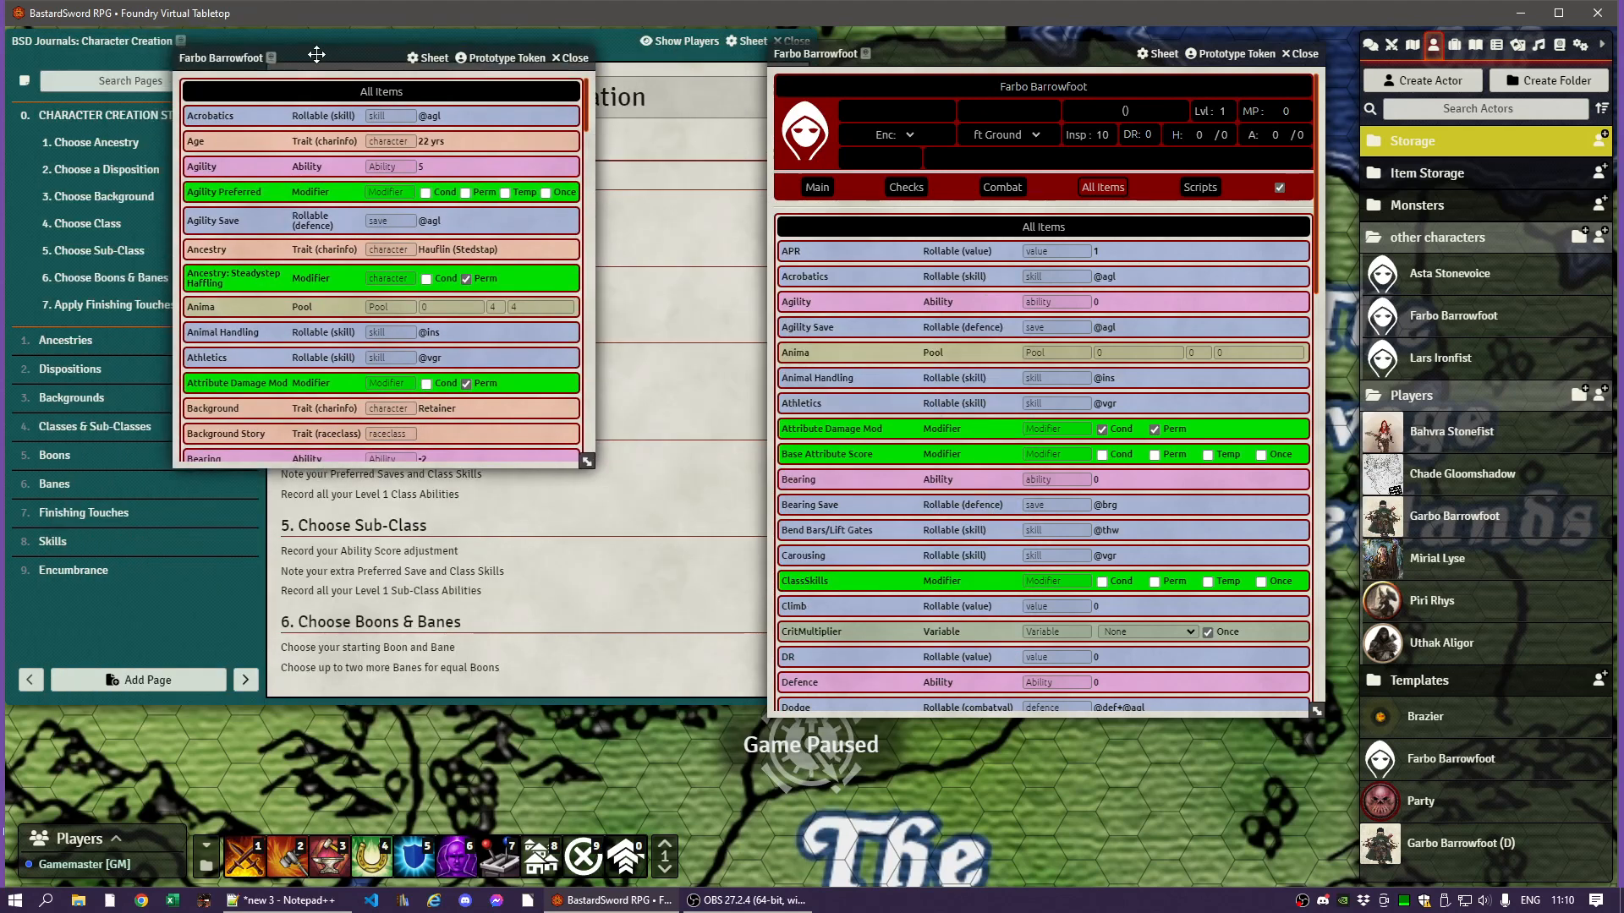
{"action": "left_click_drag", "start_coordinate": [587, 461], "coordinate": [727, 744]}
{"action": "scroll", "coordinate": [479, 305], "scroll_direction": "down", "scroll_amount": 15}
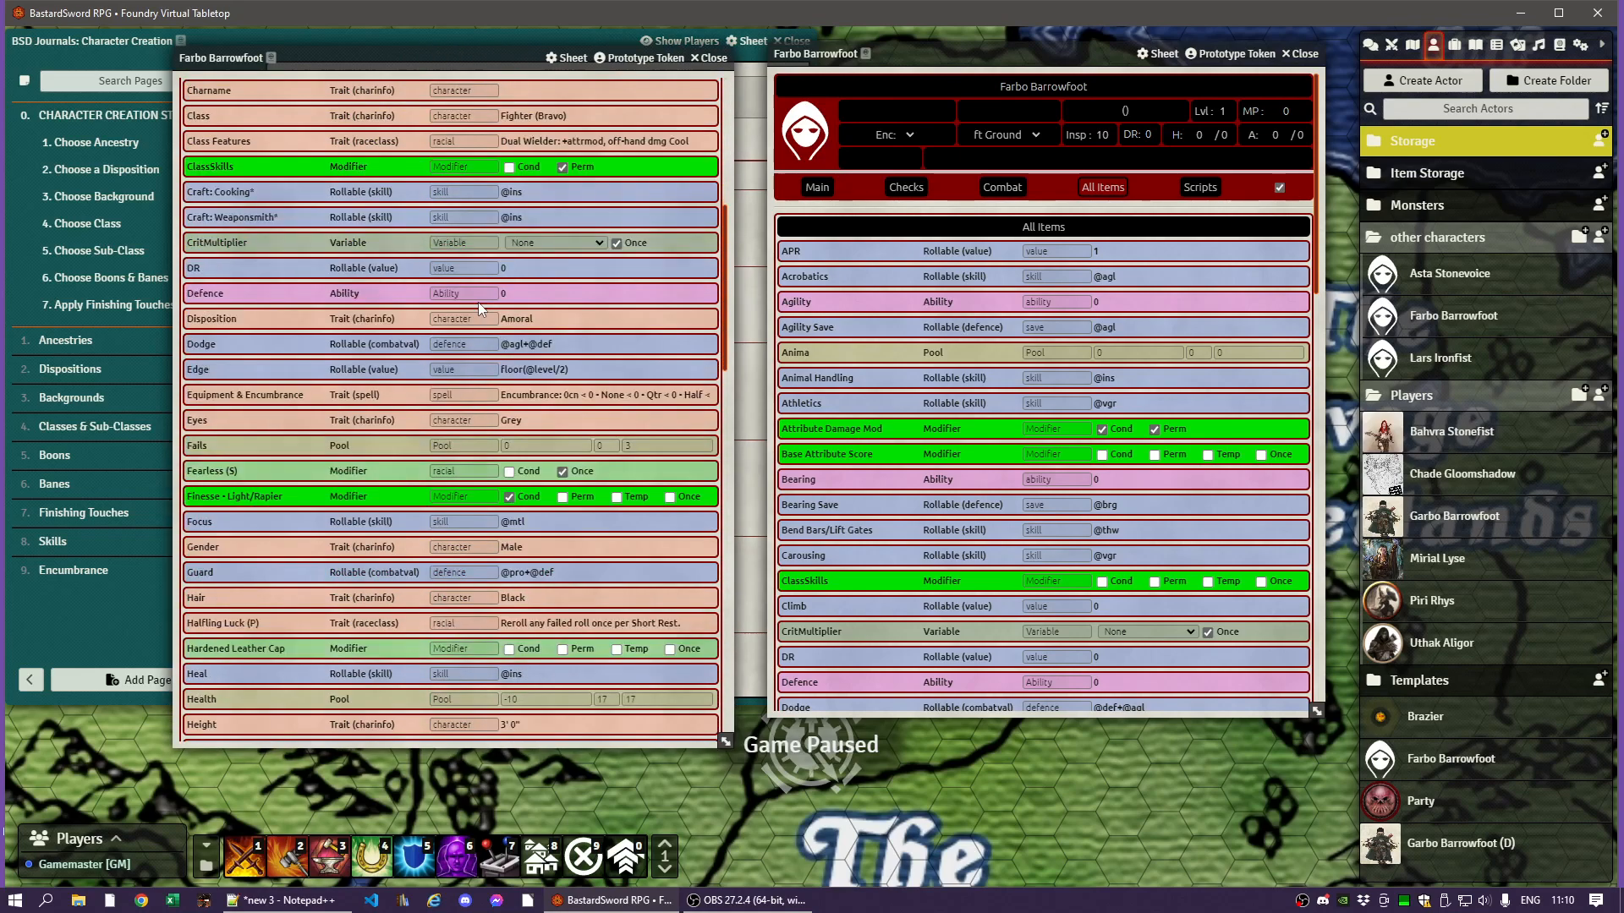
{"action": "scroll", "coordinate": [478, 306], "scroll_direction": "up", "scroll_amount": 15}
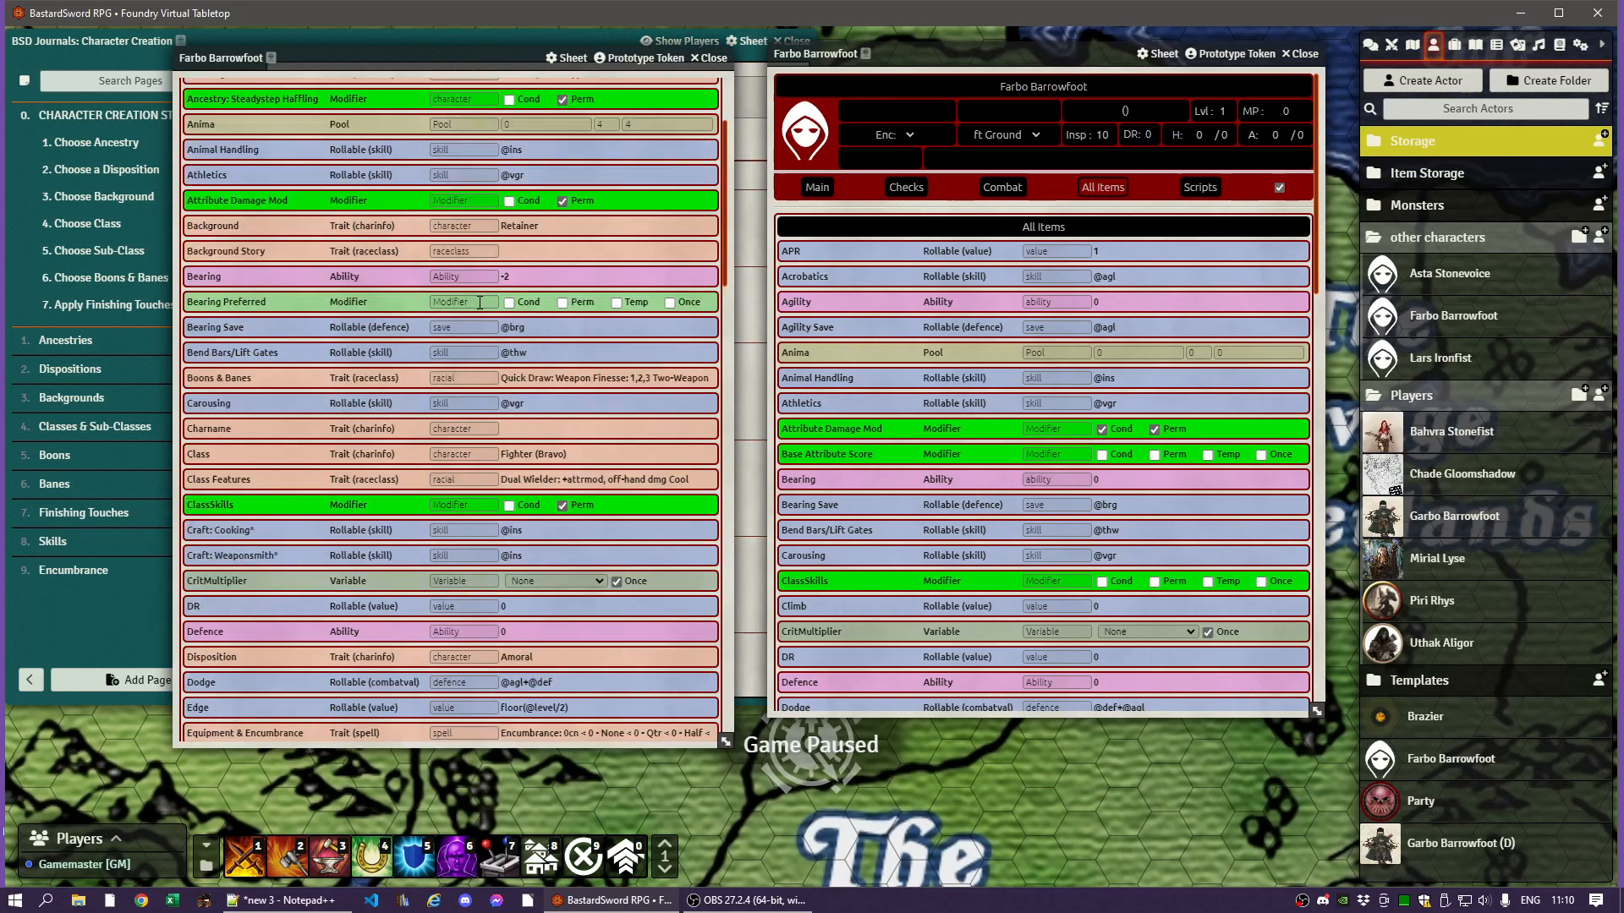
- Set the existing actor back to the Default Sheet and place it beside the new actor's Main section
{"action": "left_click", "coordinate": [562, 55]}
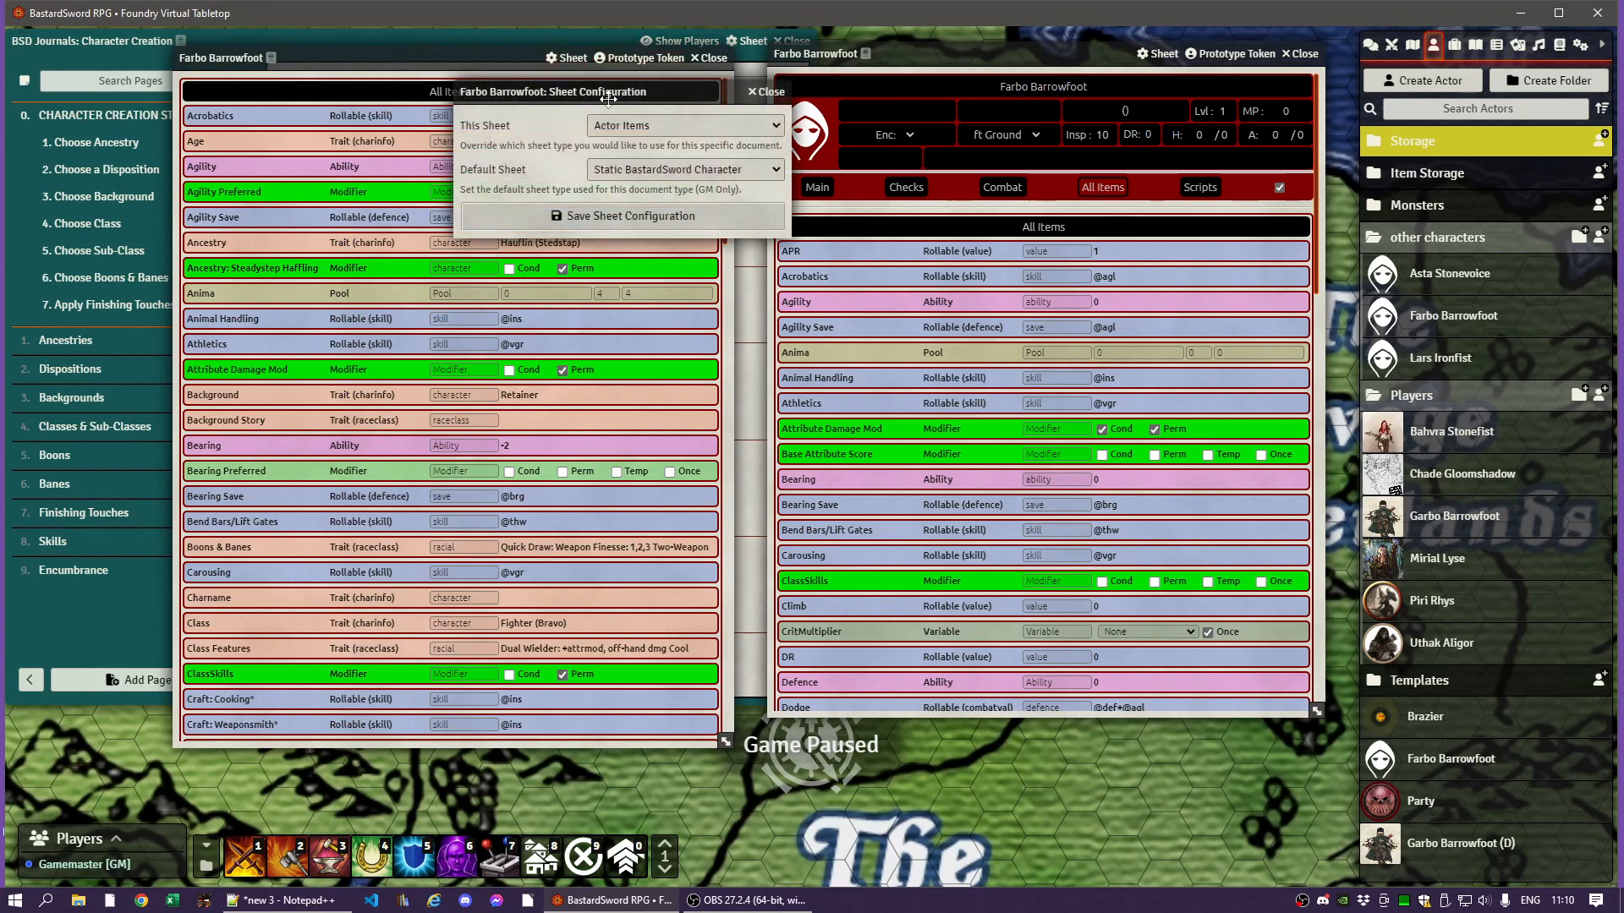
{"action": "left_click", "coordinate": [607, 124]}
{"action": "left_click", "coordinate": [605, 144]}
{"action": "left_click", "coordinate": [594, 219]}
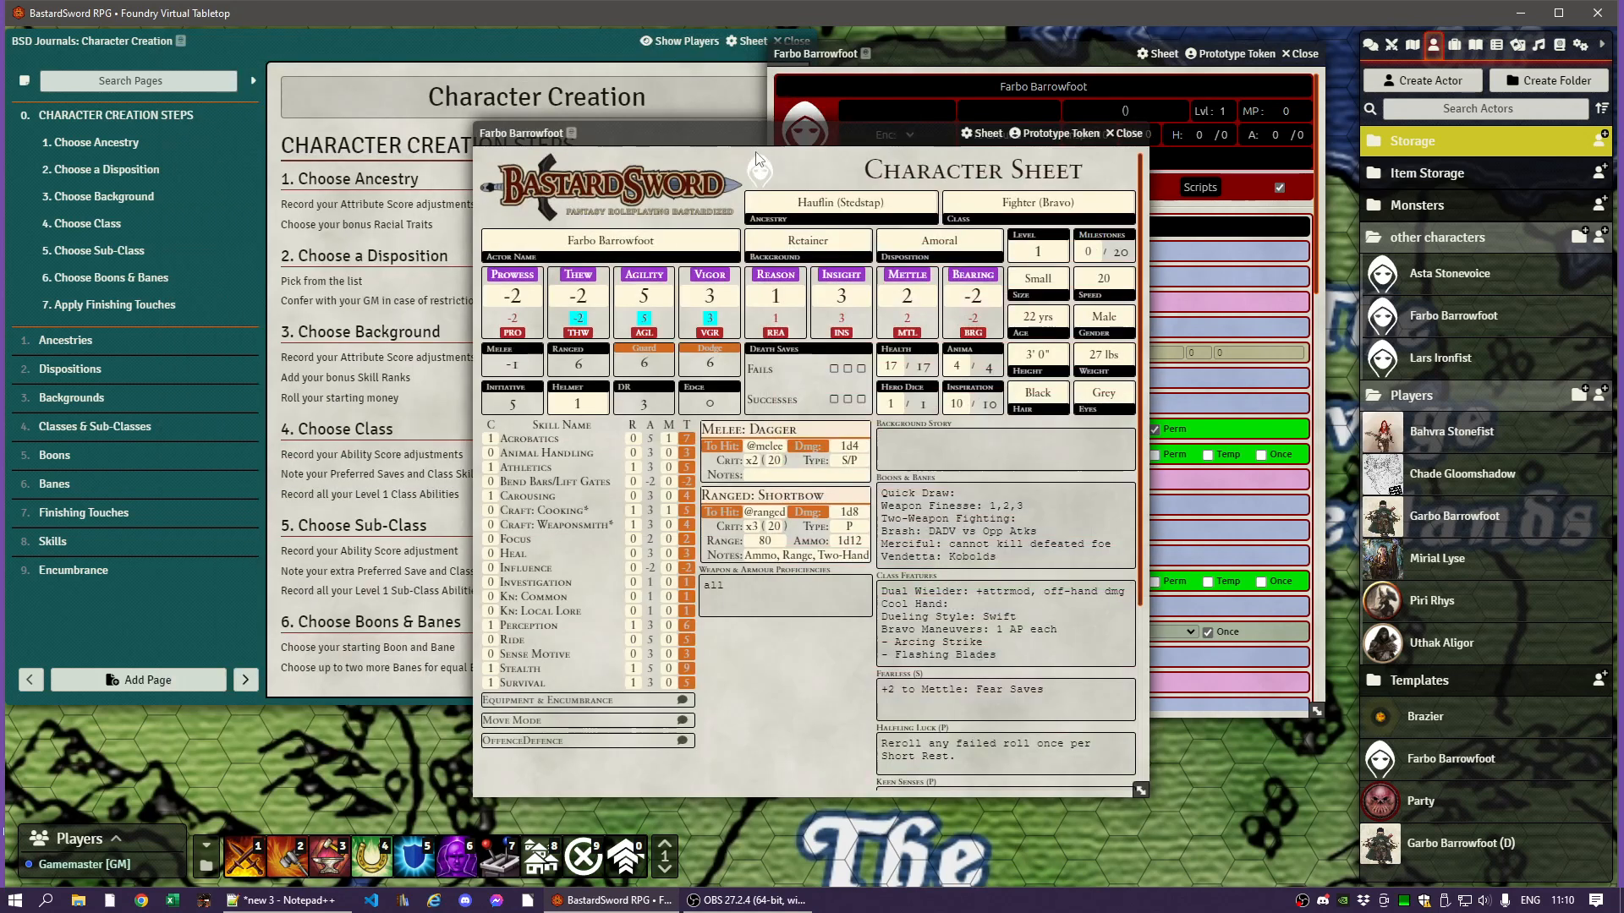
{"action": "left_click_drag", "start_coordinate": [743, 134], "coordinate": [342, 19]}
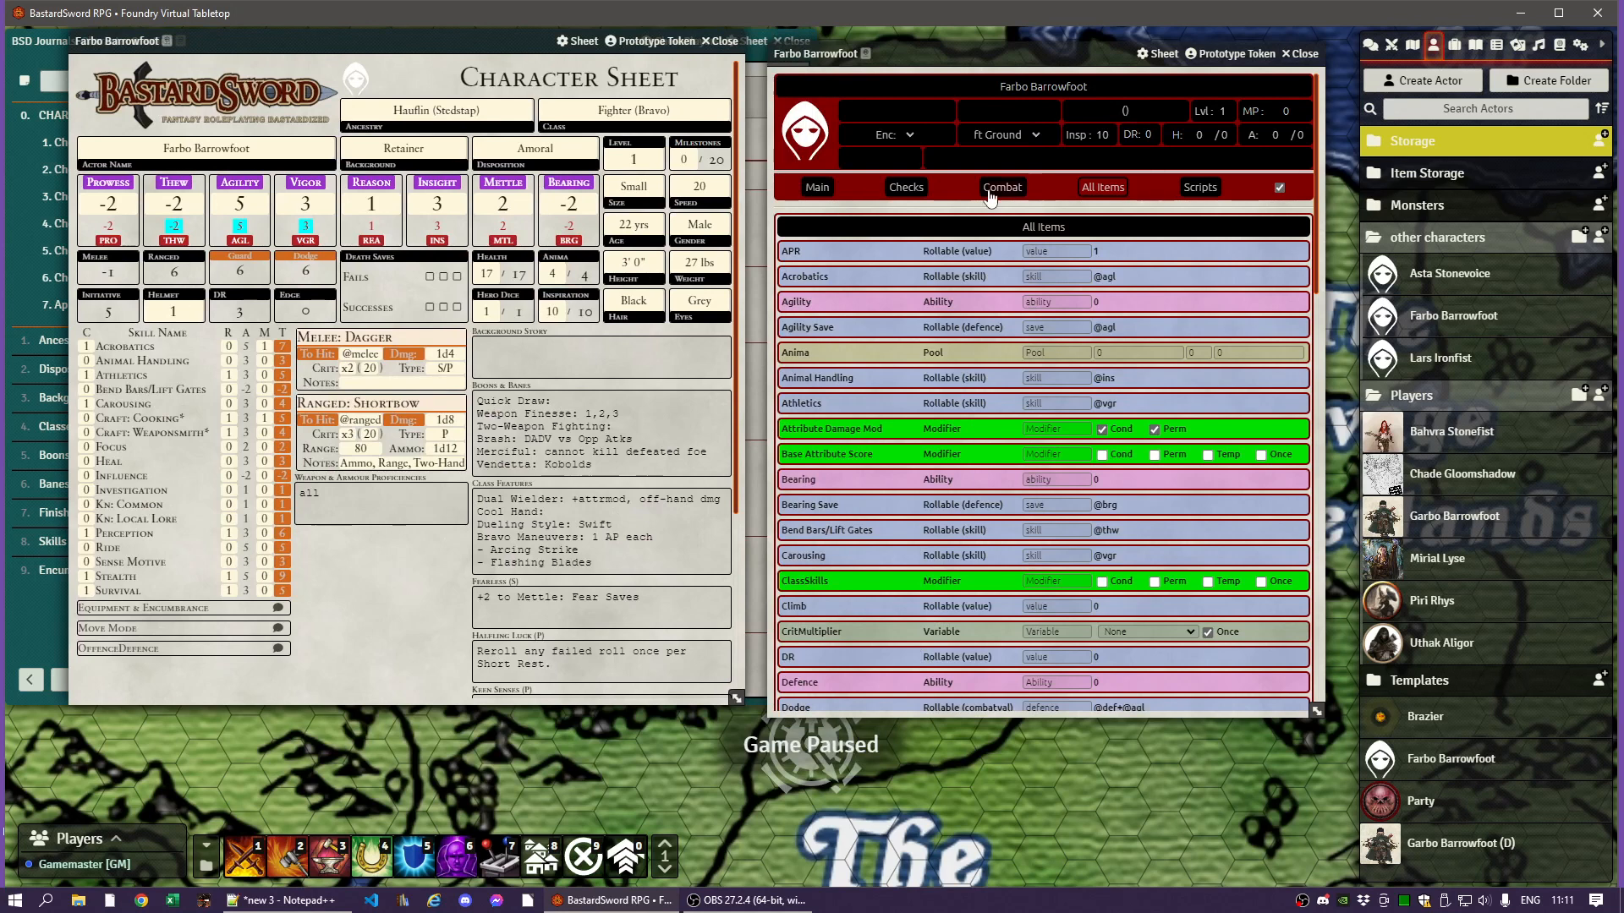
{"action": "left_click", "coordinate": [837, 190]}
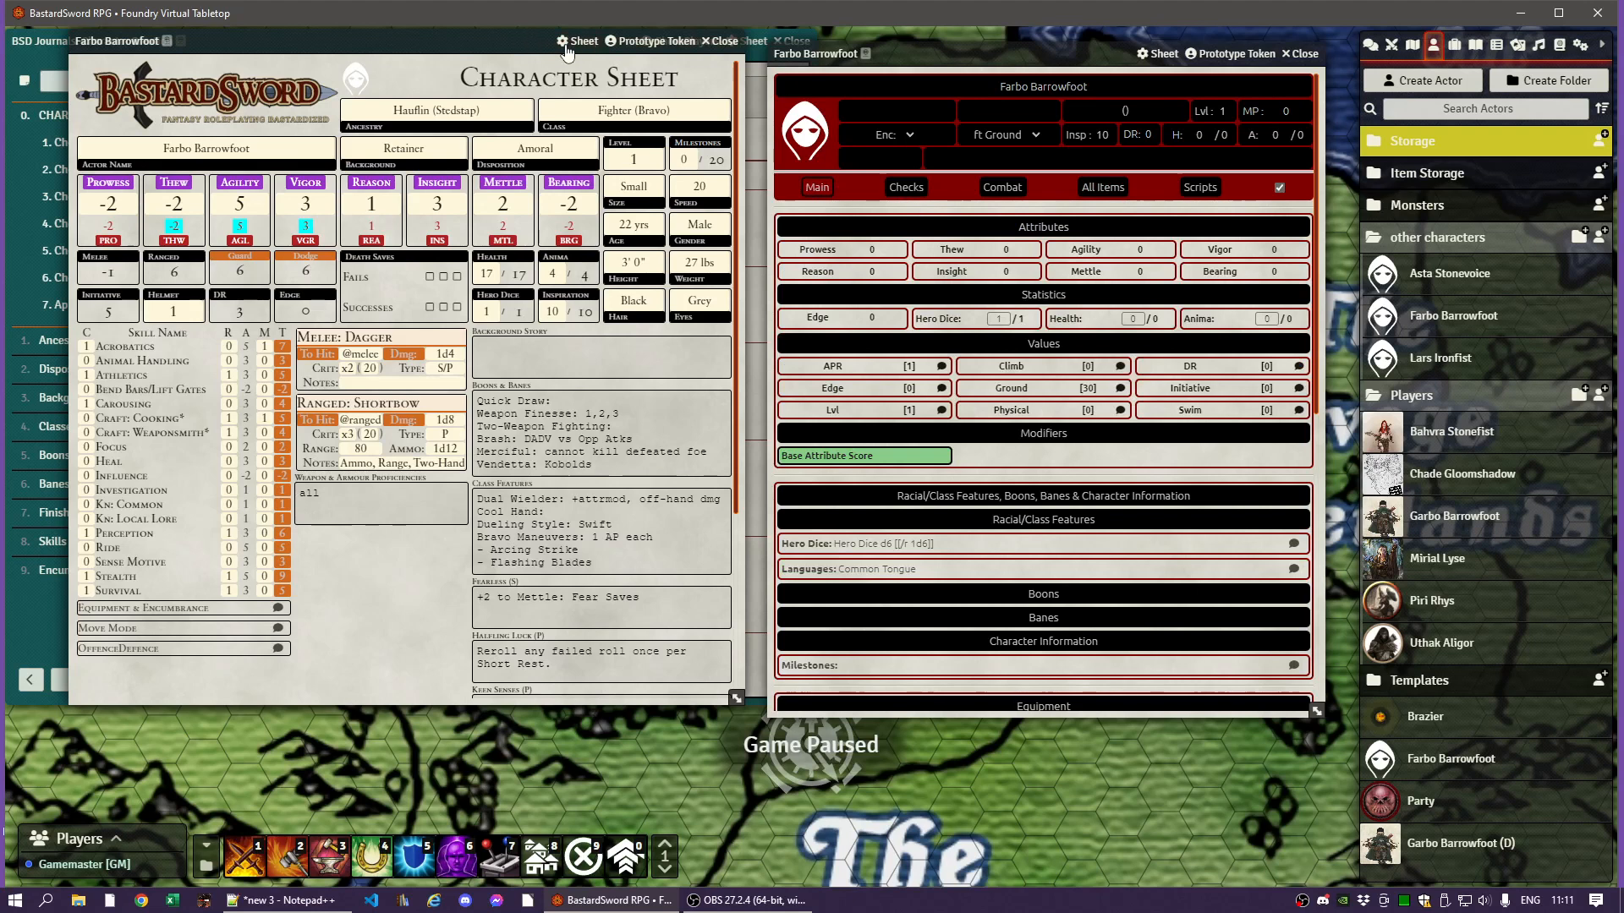
- Restore the application window, adjust its width, and maximize it to fill the screen
{"action": "left_click", "coordinate": [1559, 13]}
{"action": "left_click", "coordinate": [1557, 15]}
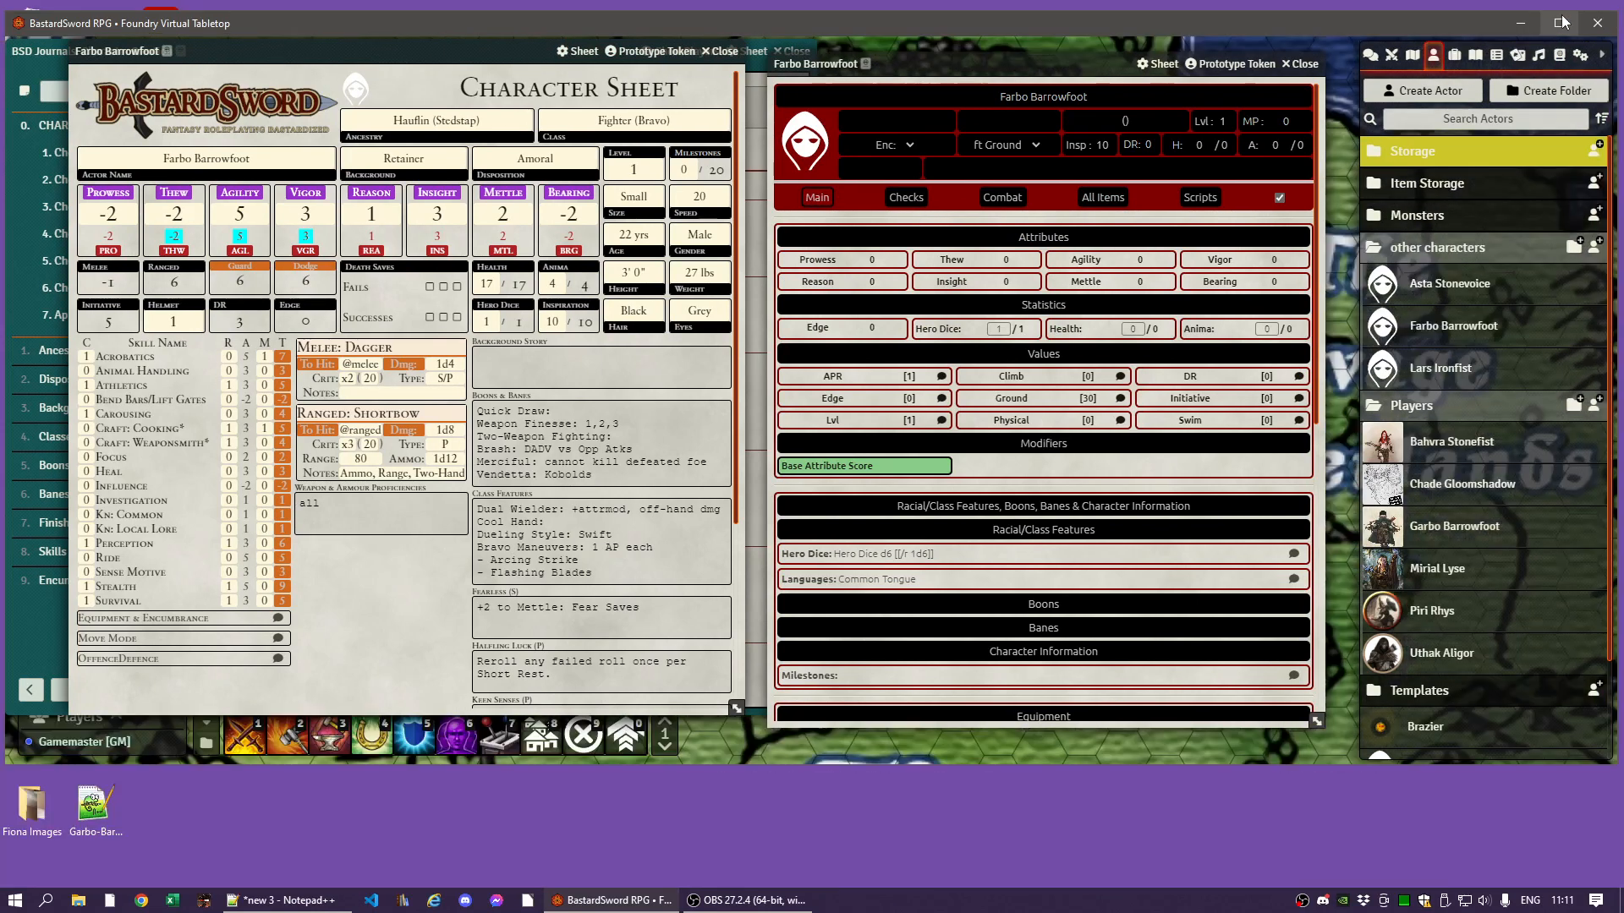
{"action": "left_click_drag", "start_coordinate": [1616, 101], "coordinate": [1623, 102]}
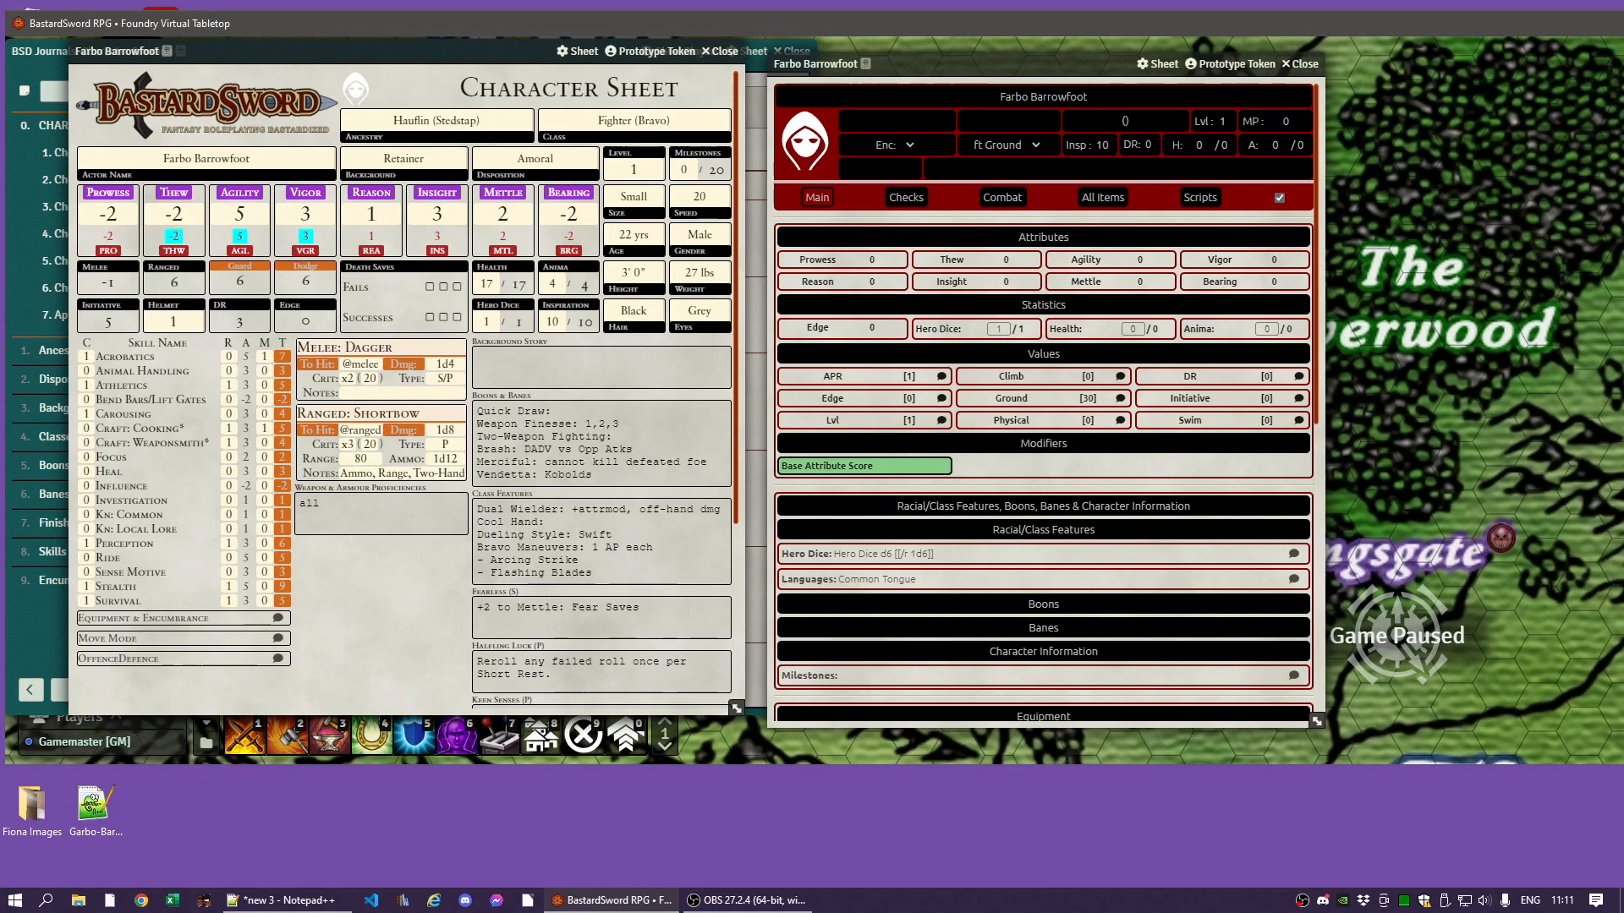
{"action": "left_click_drag", "start_coordinate": [1623, 318], "coordinate": [1601, 318]}
{"action": "left_click", "coordinate": [1540, 23]}
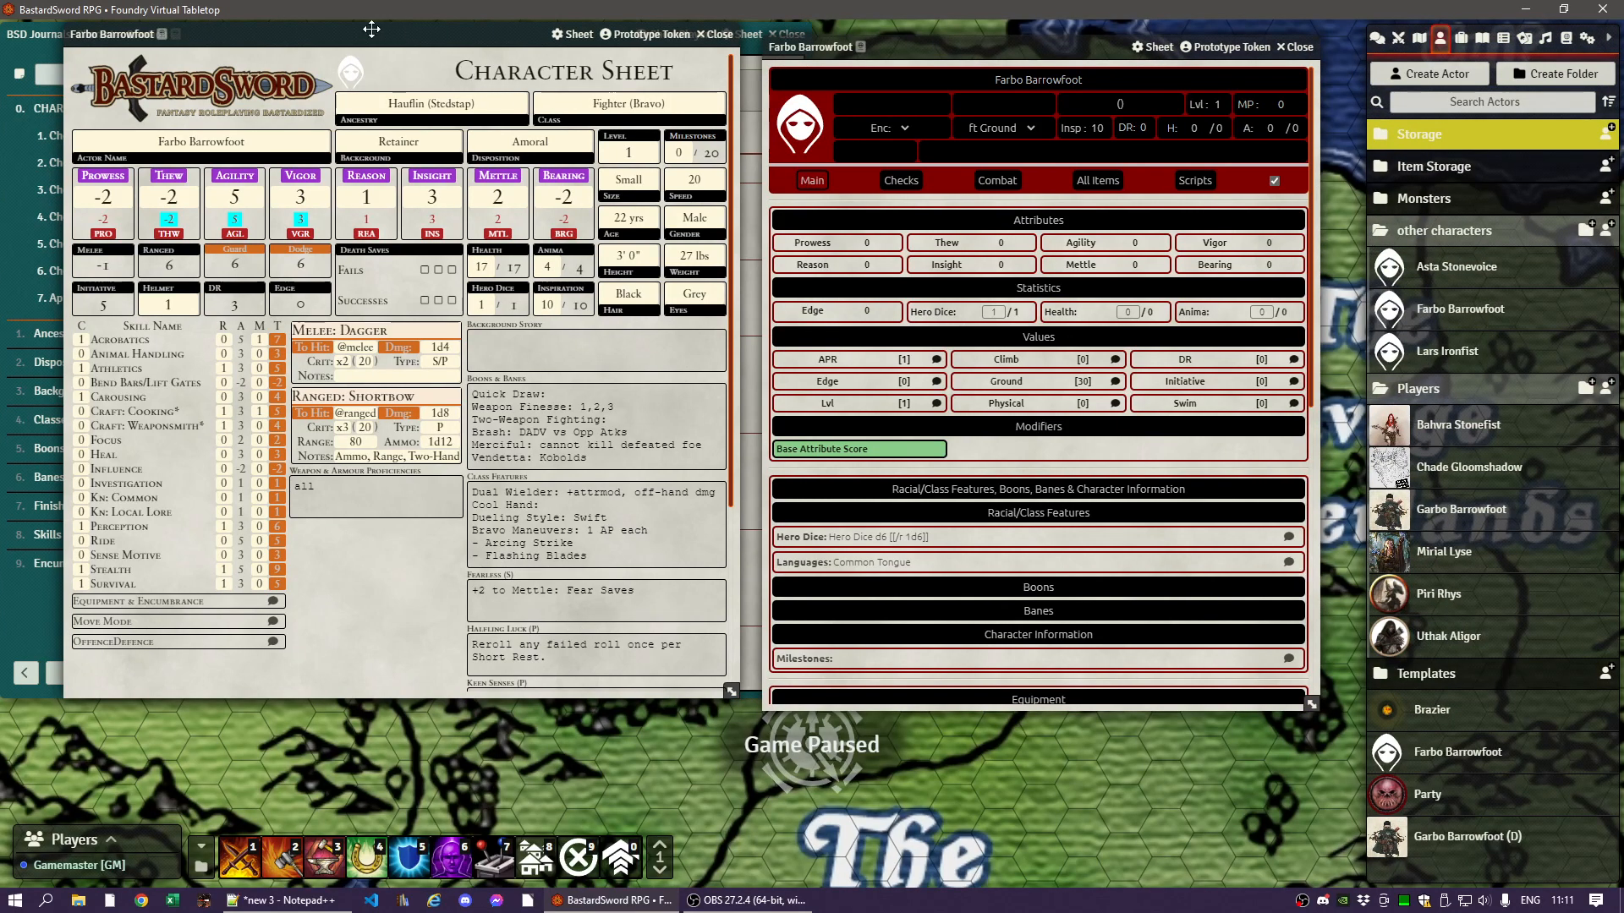
- Close the existing Farbo Barrowfoot sheet and show the journal's Haffling Ancestry traits and lineages beside the new actor's sheet
{"action": "left_click_drag", "start_coordinate": [360, 36], "coordinate": [444, 135]}
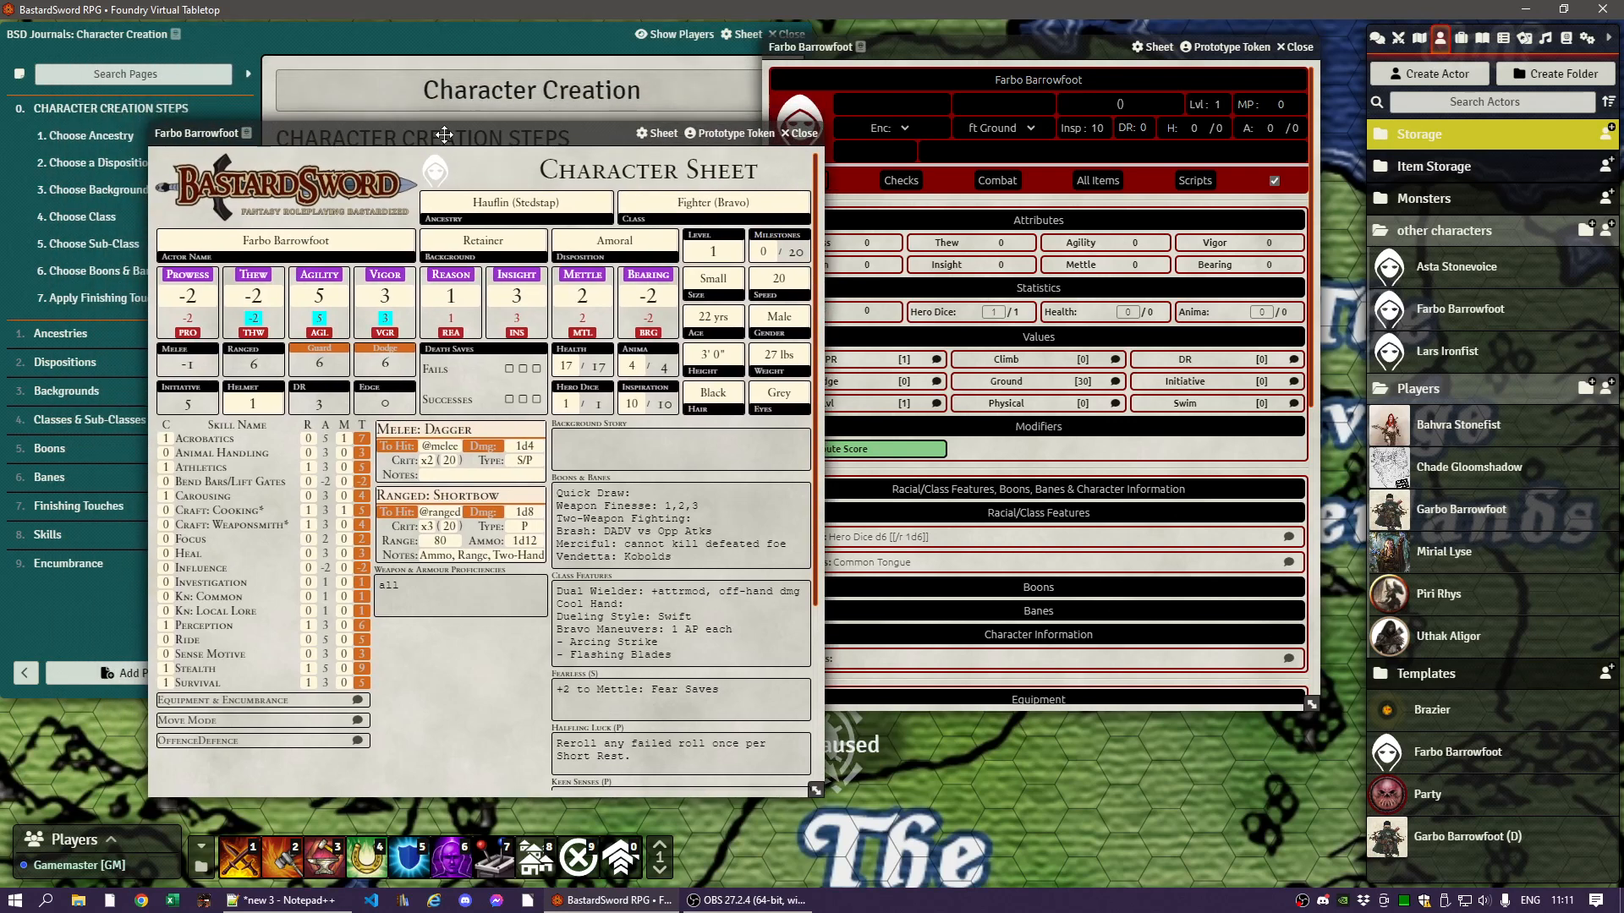
{"action": "left_click", "coordinate": [802, 135]}
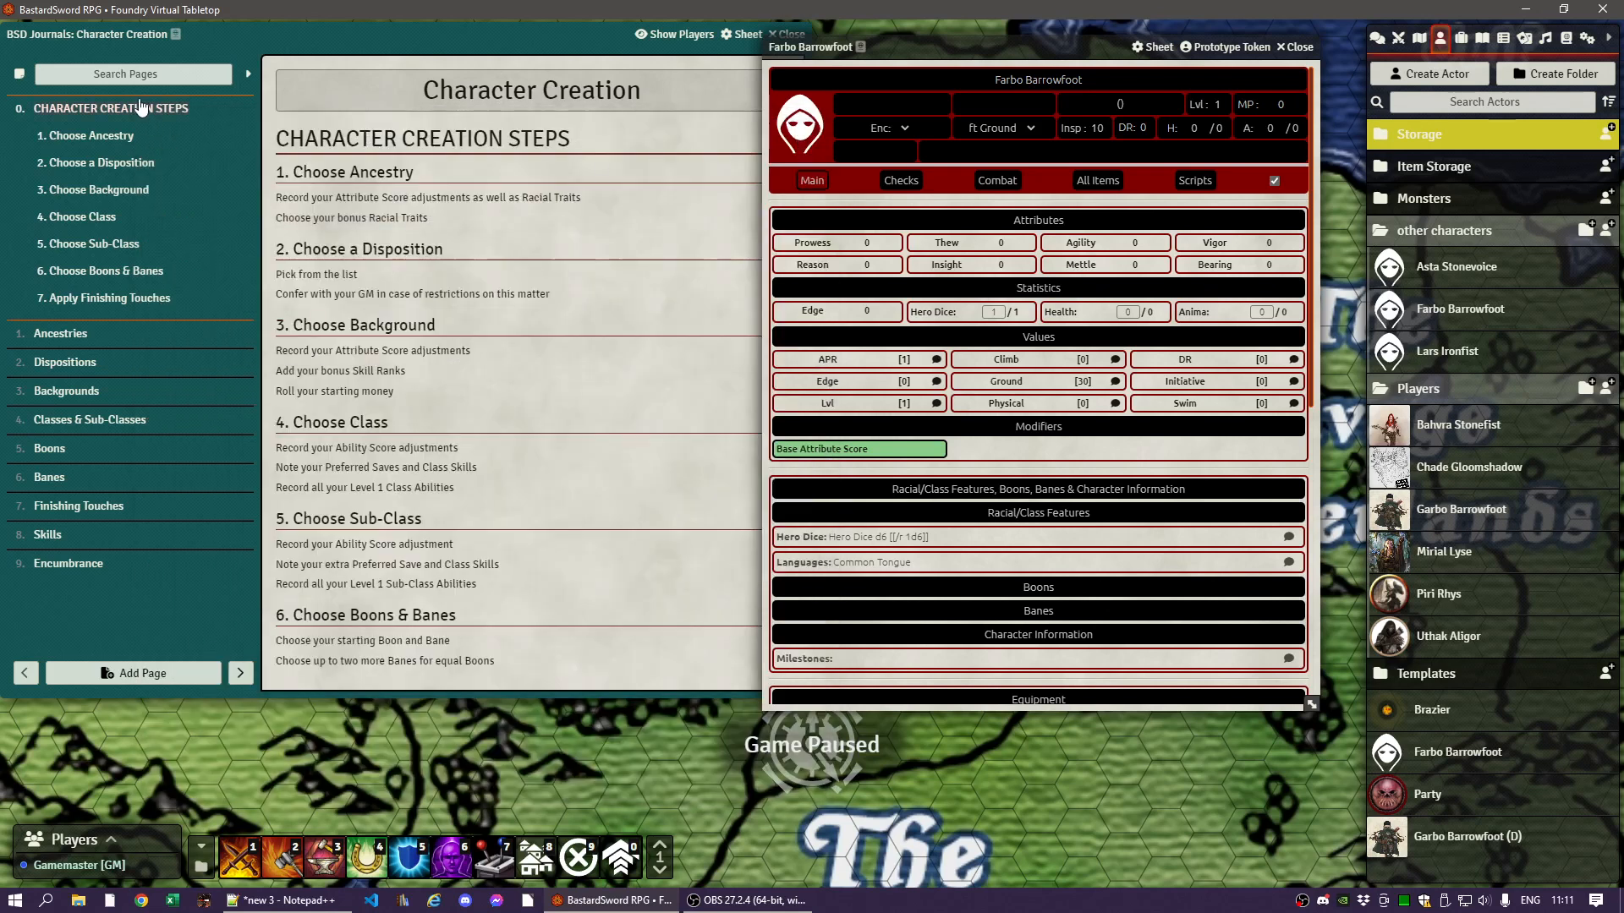
{"action": "left_click", "coordinate": [59, 335]}
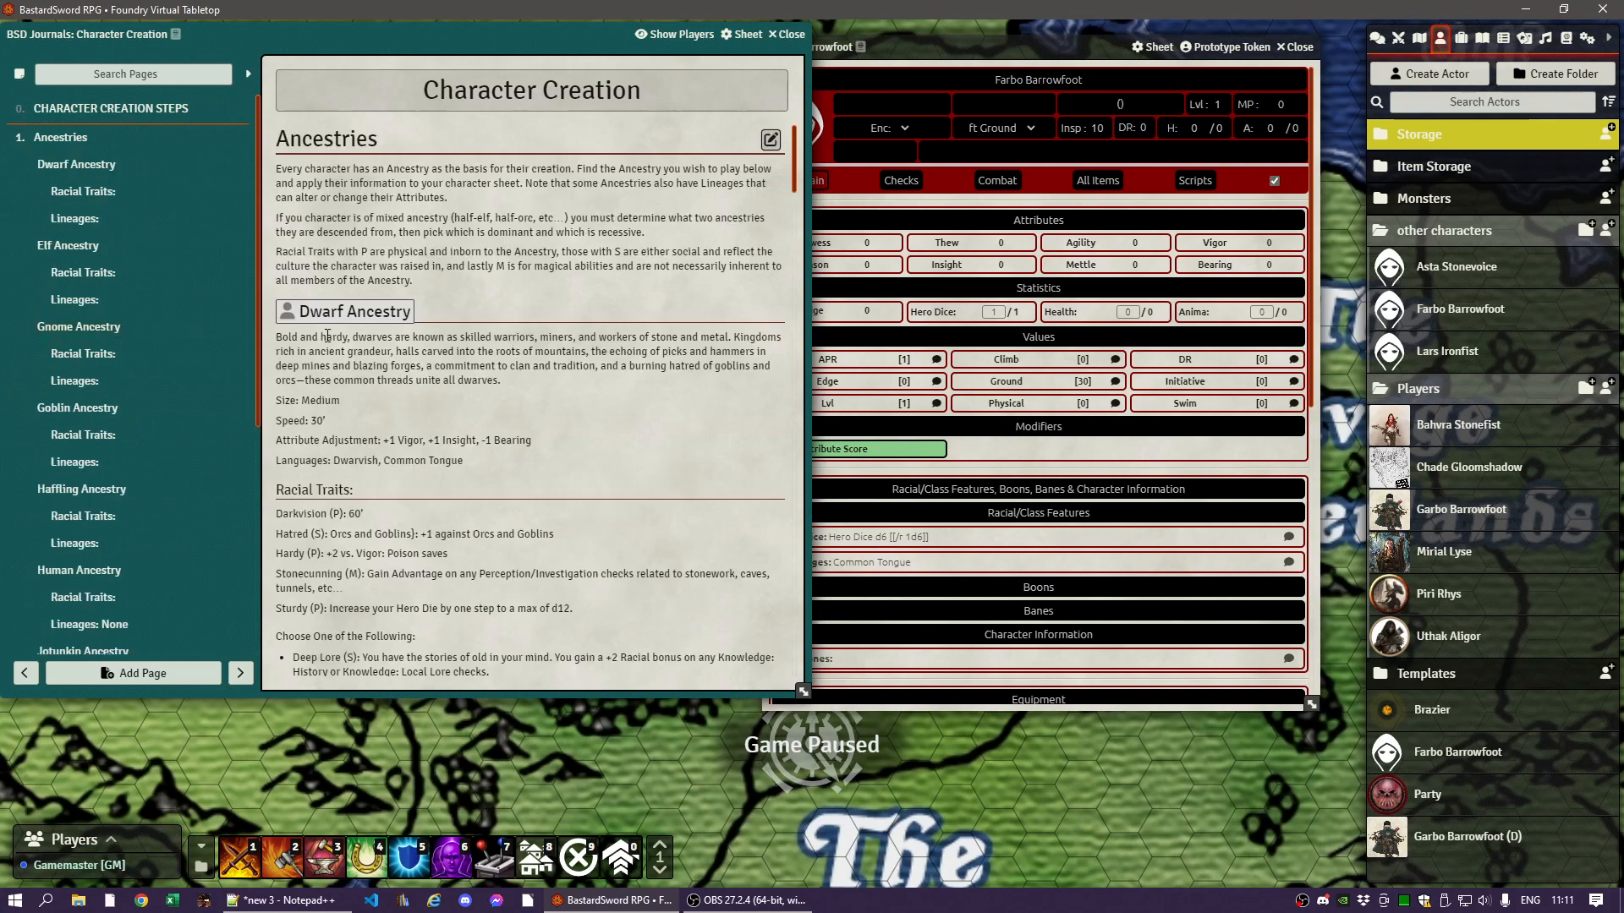
{"action": "left_click", "coordinate": [74, 488]}
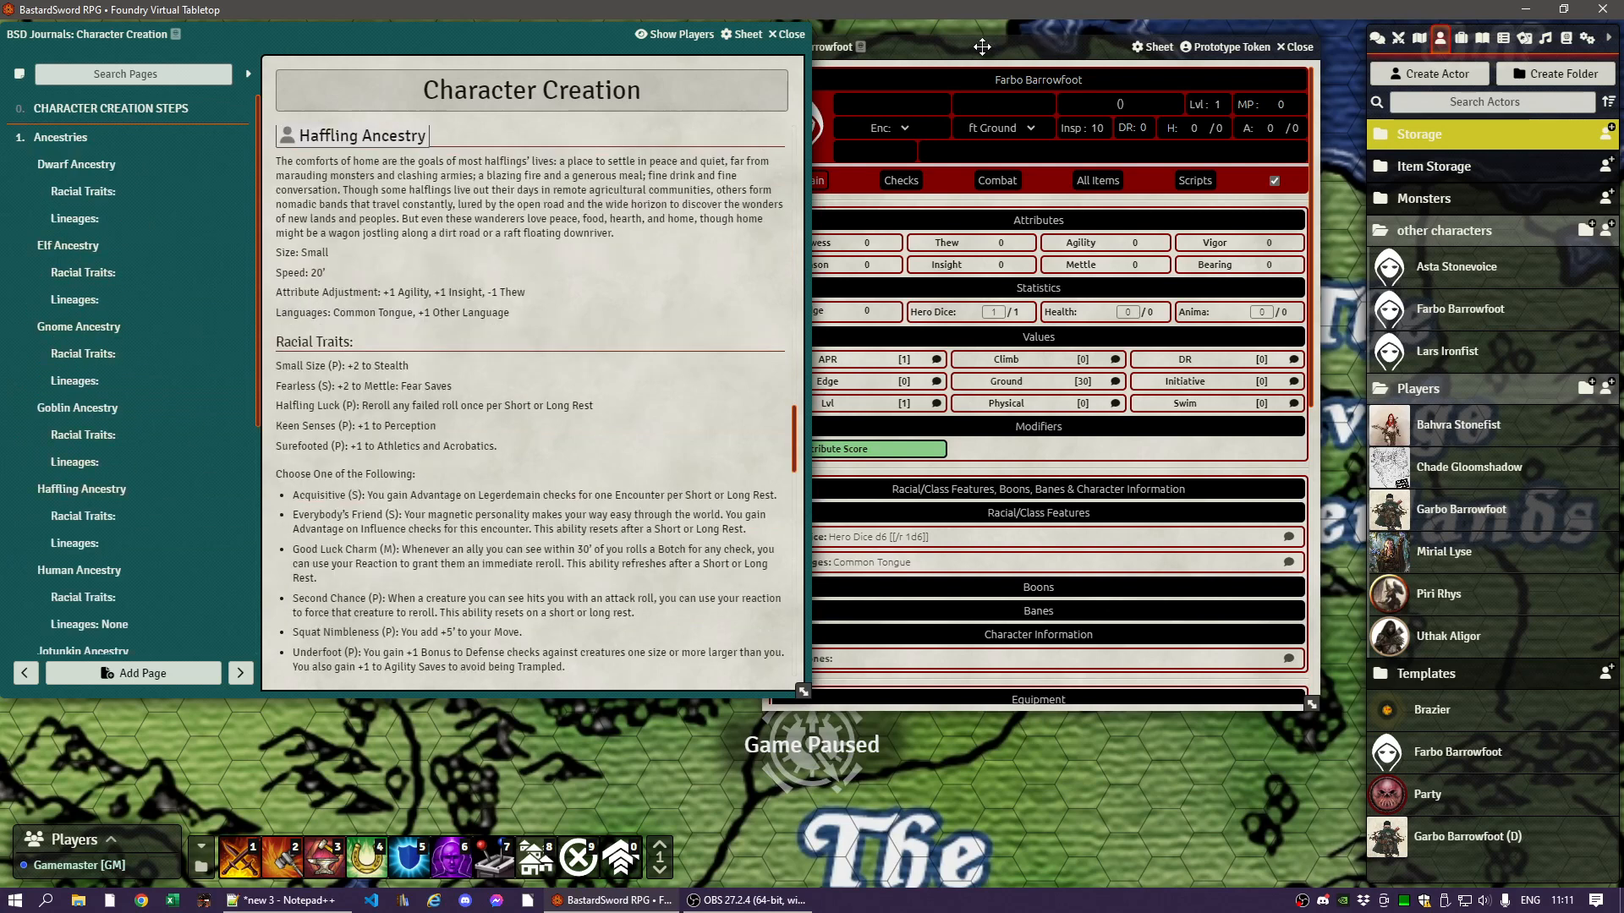
{"action": "left_click_drag", "start_coordinate": [981, 47], "coordinate": [1025, 51]}
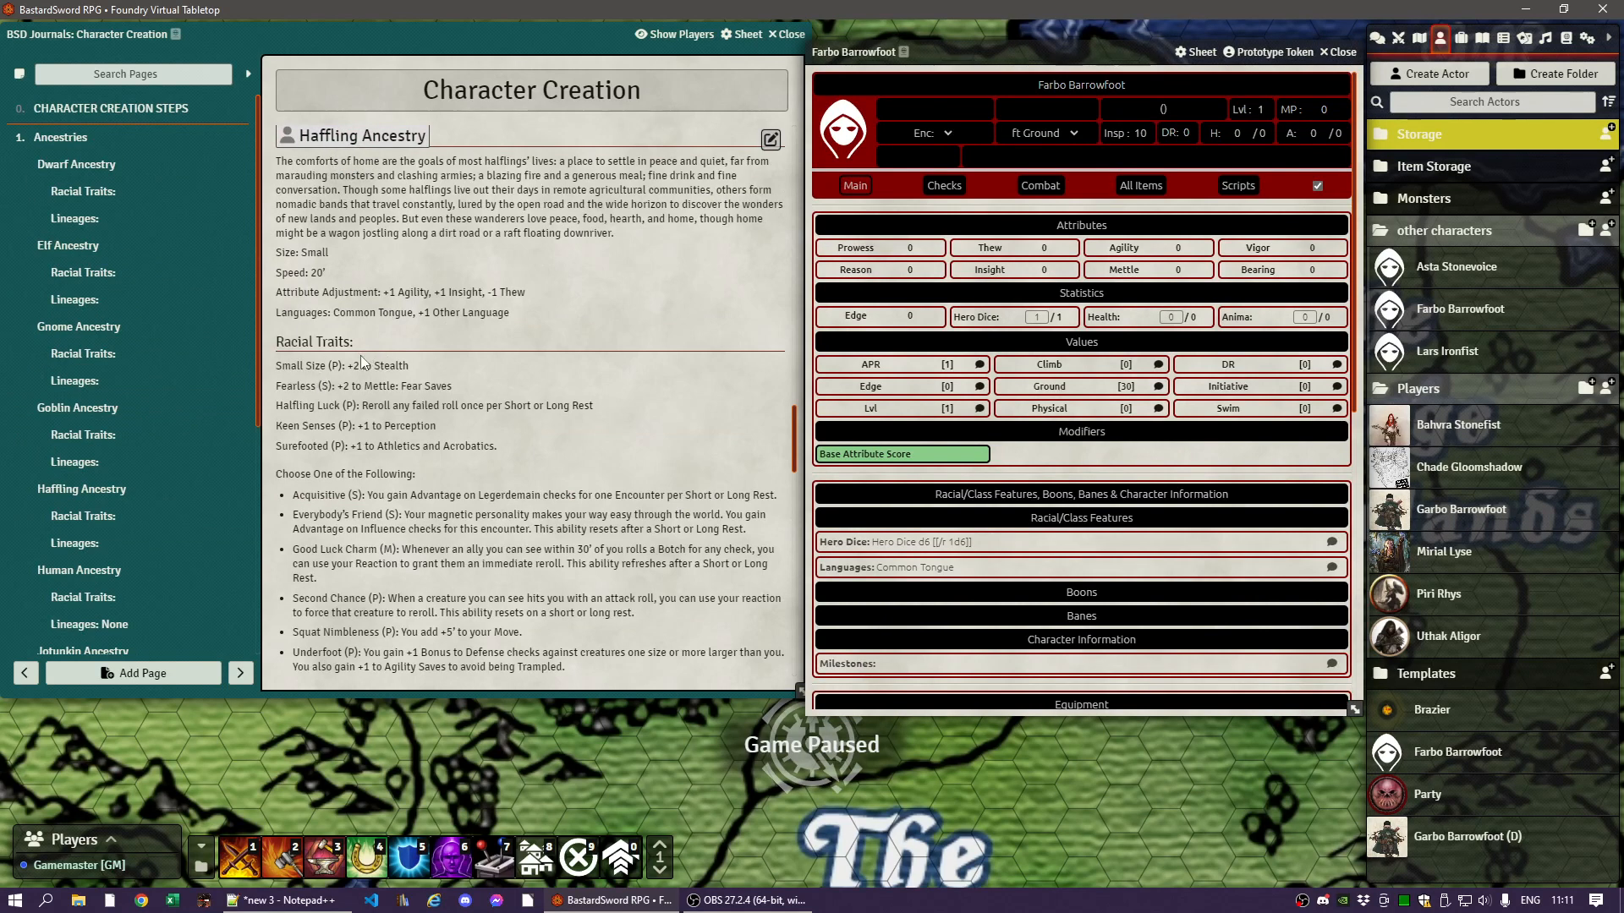
{"action": "scroll", "coordinate": [359, 297], "scroll_direction": "down", "scroll_amount": 1}
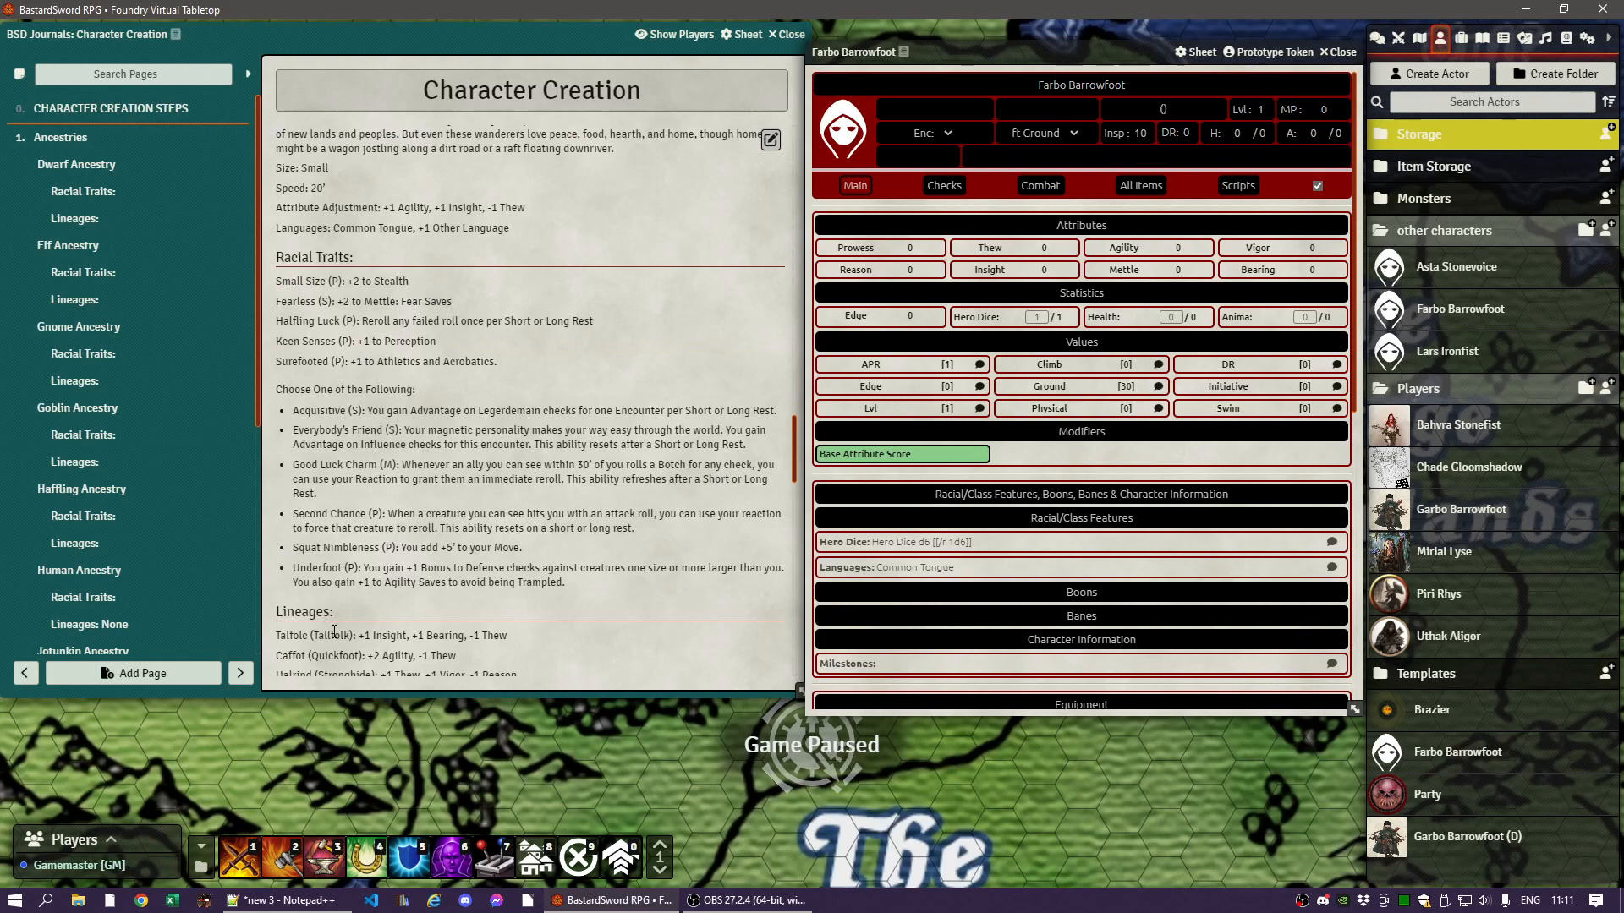
- Review the Haffling ancestry's speed in the journal and set the new actor's Ground value formula to 20
{"action": "scroll", "coordinate": [343, 590], "scroll_direction": "down", "scroll_amount": 2}
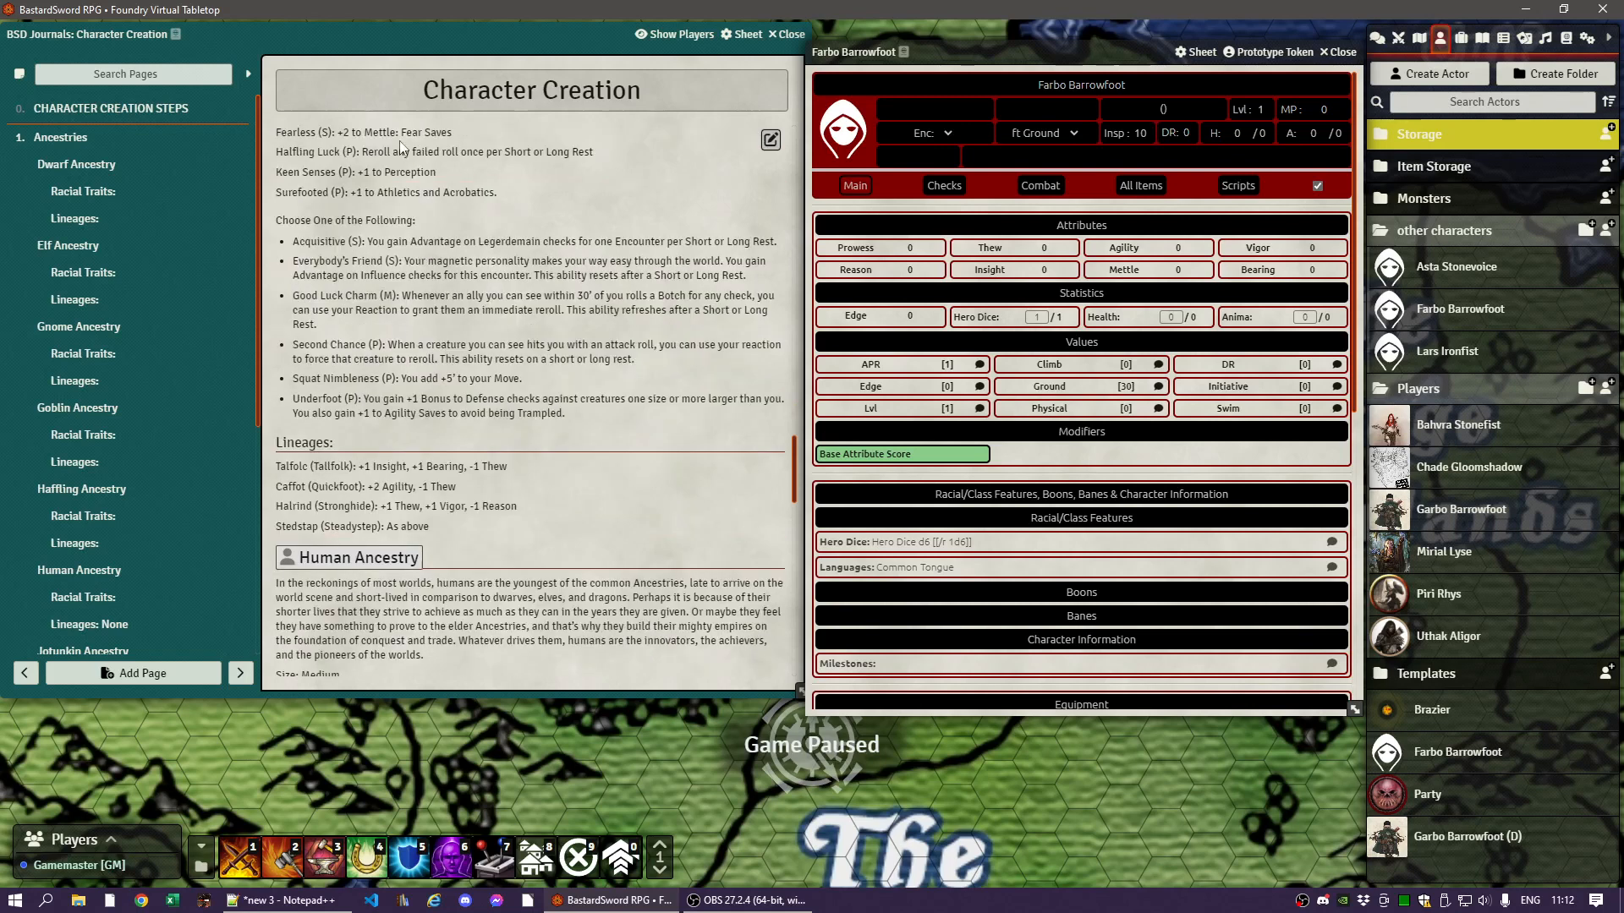
{"action": "scroll", "coordinate": [443, 507], "scroll_direction": "up", "scroll_amount": 4}
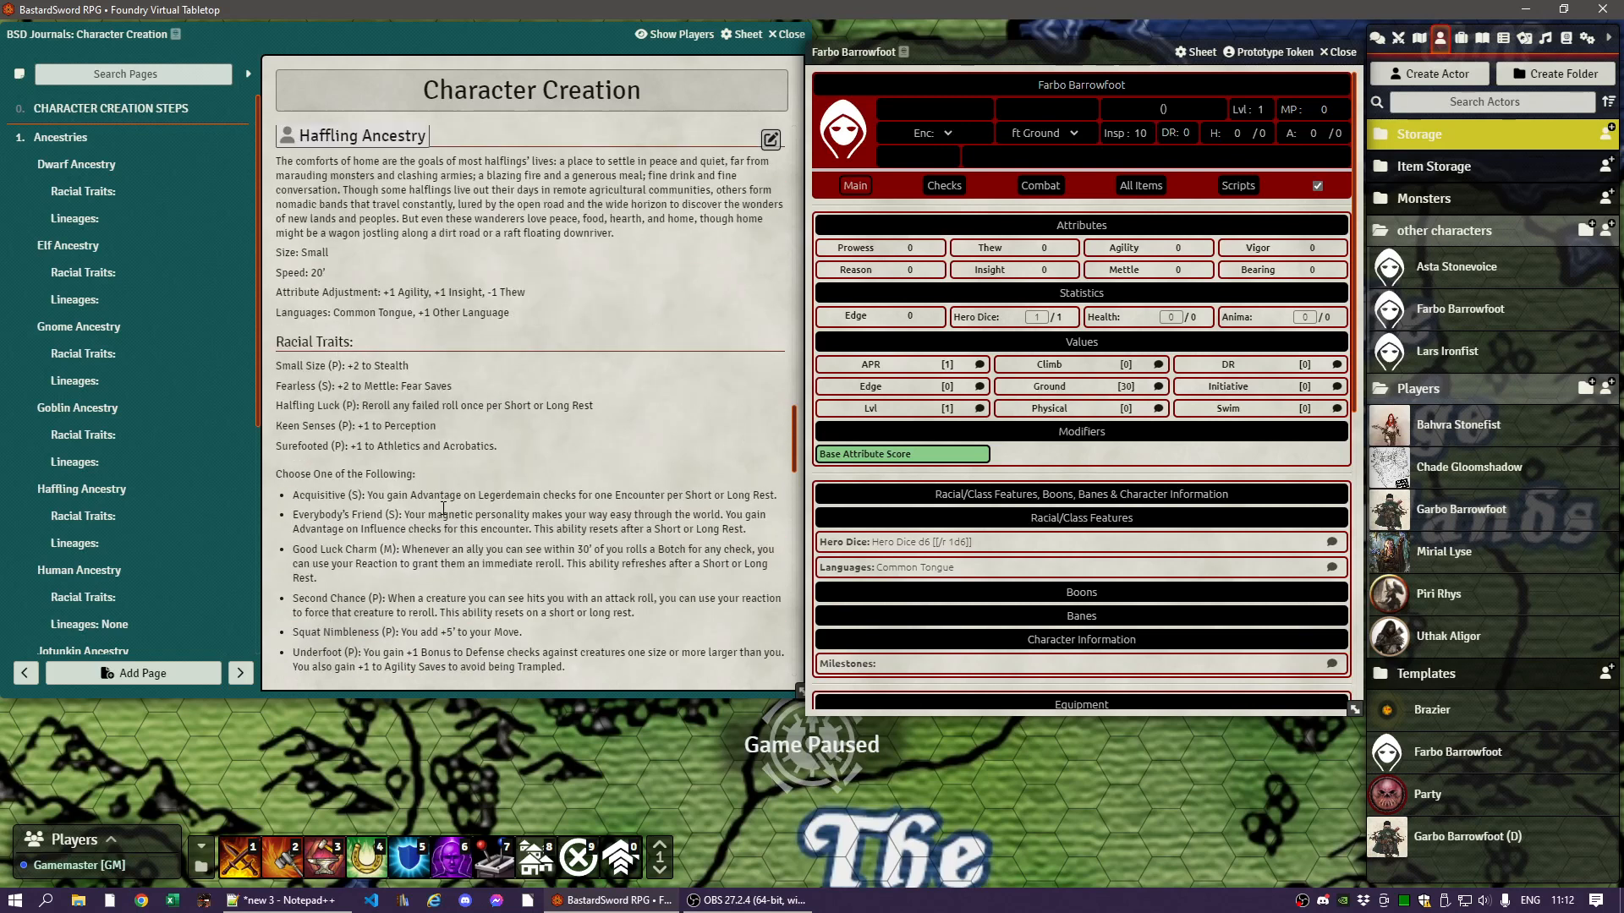
{"action": "scroll", "coordinate": [442, 507], "scroll_direction": "down", "scroll_amount": 1}
{"action": "left_click", "coordinate": [1051, 386]}
{"action": "left_click", "coordinate": [839, 392]}
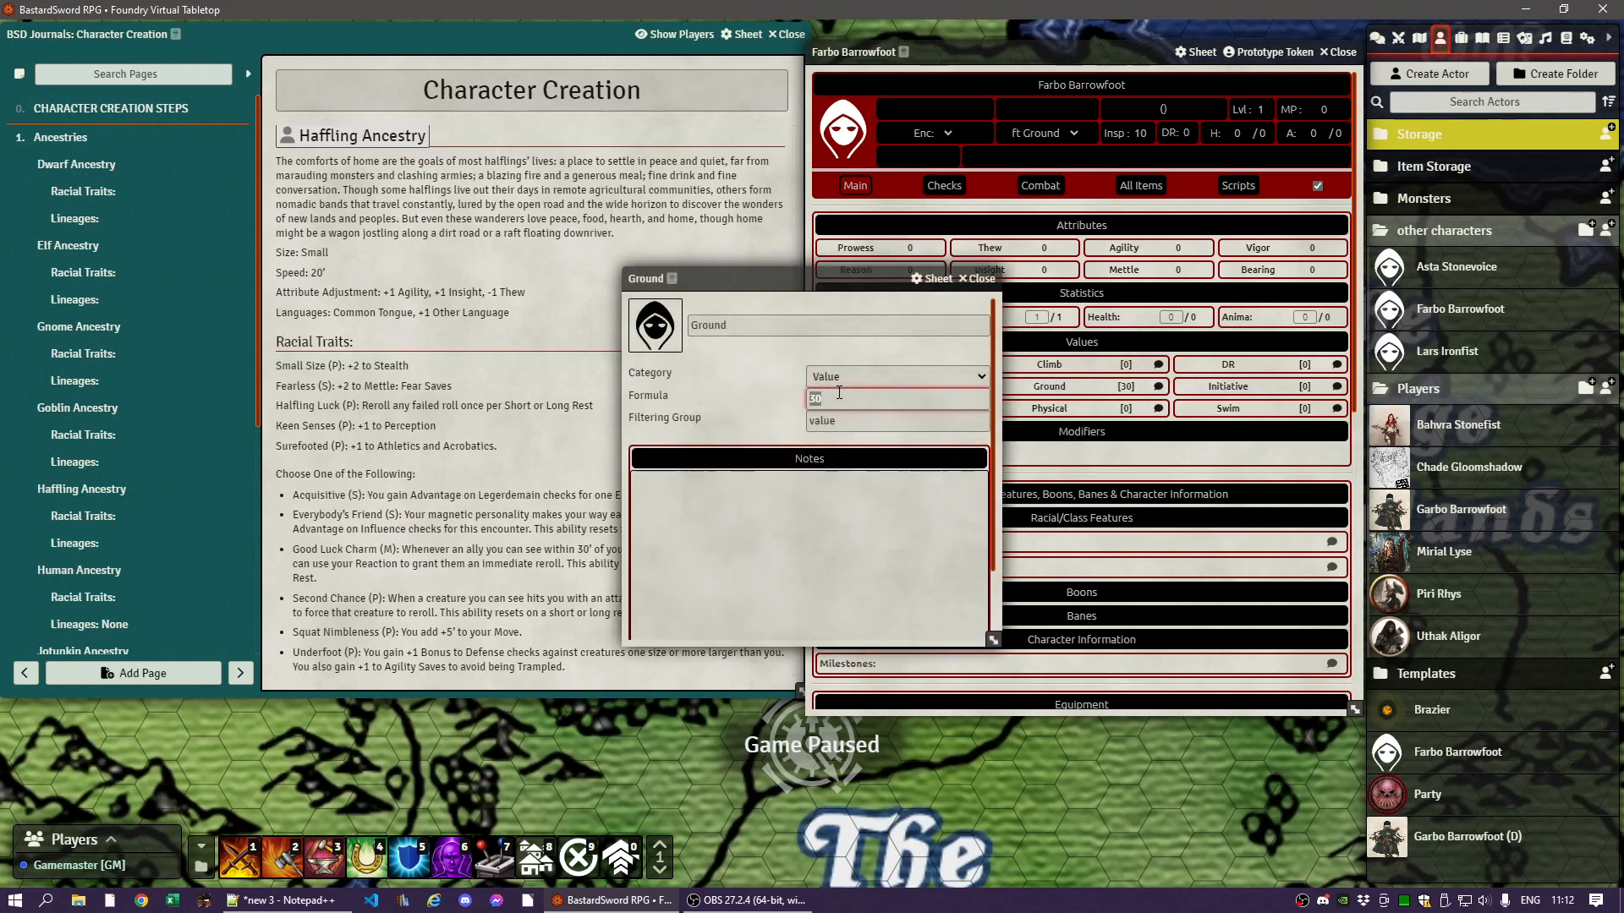
{"action": "left_click", "coordinate": [778, 399]}
{"action": "left_click", "coordinate": [981, 279]}
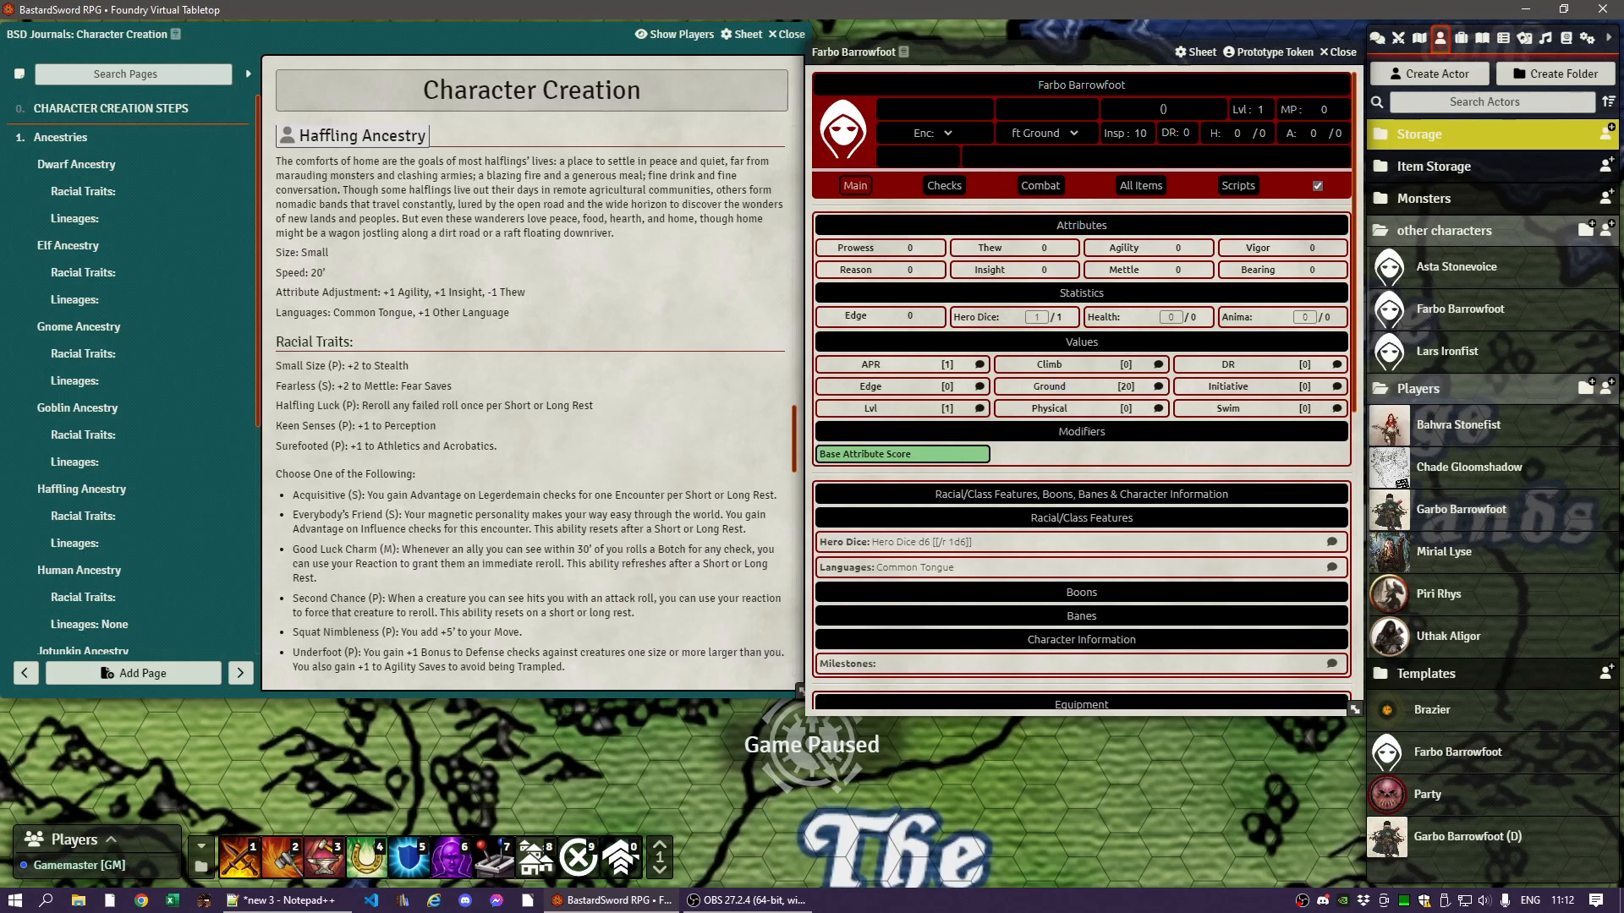
- Copy the physical description line from Garbo Barrowfoot (D) into the new actor's empty description field
{"action": "left_click", "coordinate": [1456, 837]}
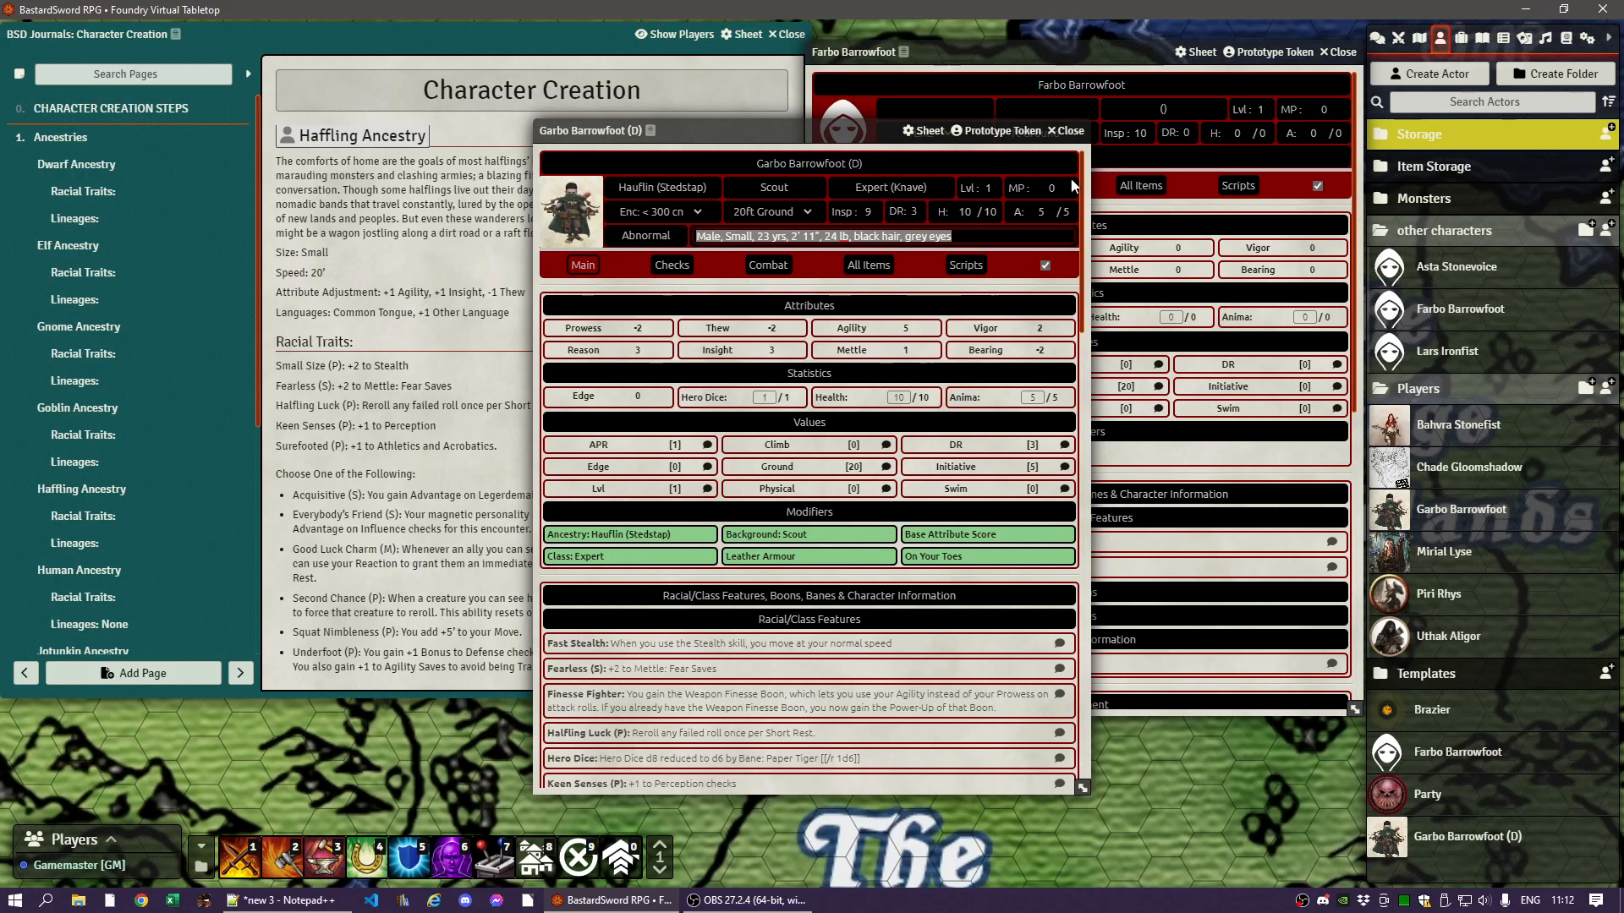
{"action": "left_click", "coordinate": [1067, 130]}
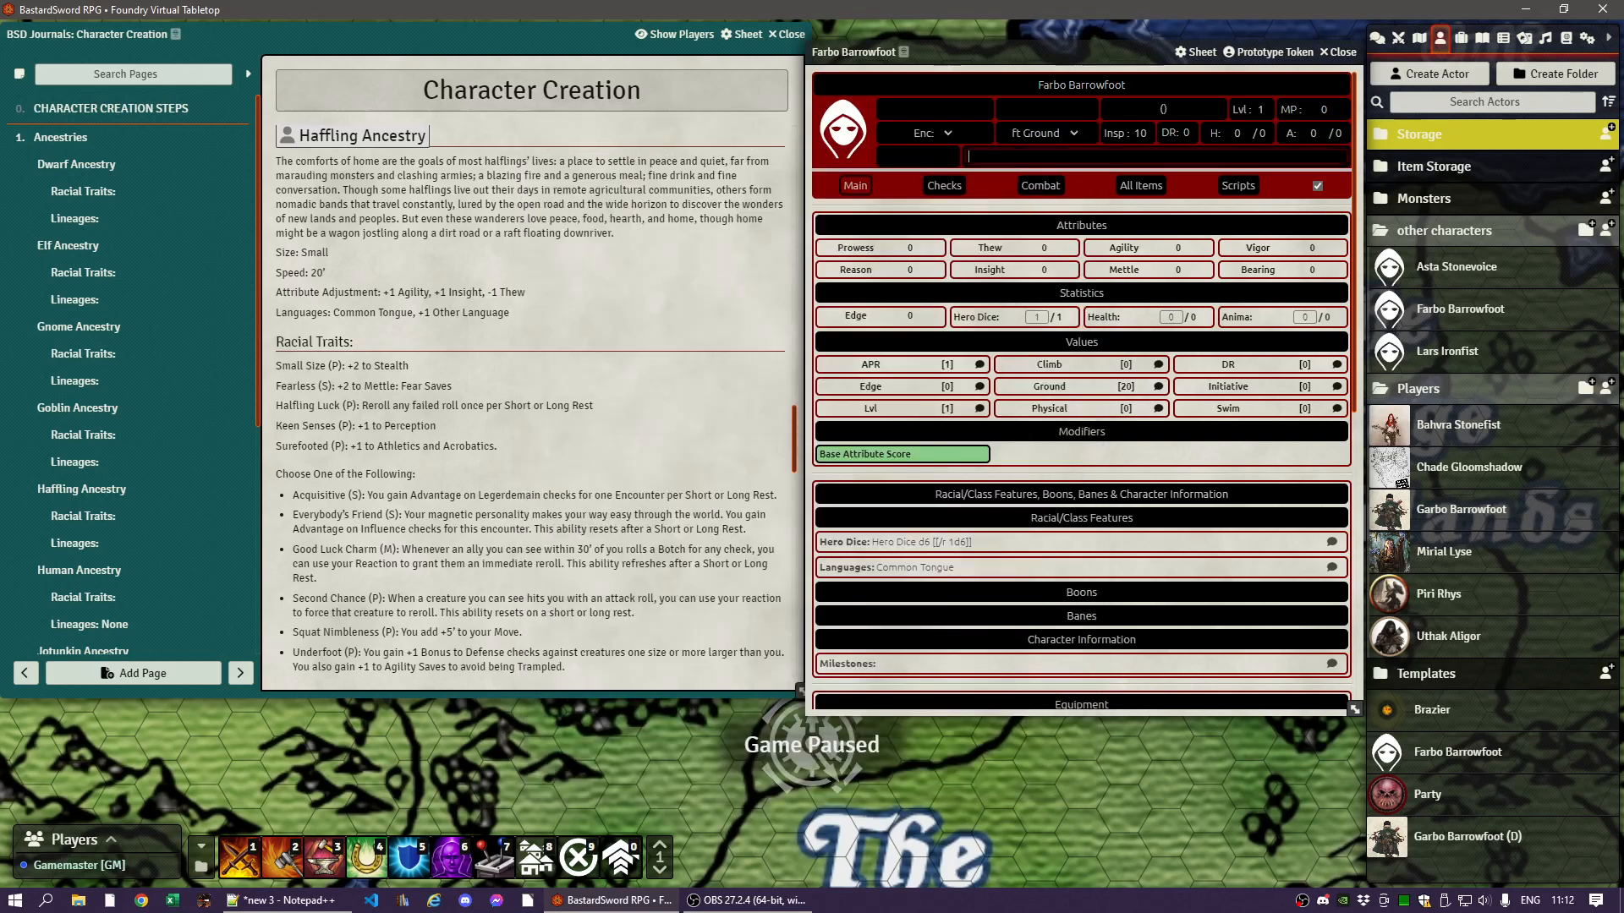
{"action": "type", "text": "Male, Small, 23 yrs, 2' 11\", 24 lb, black hair, grey eyes"}
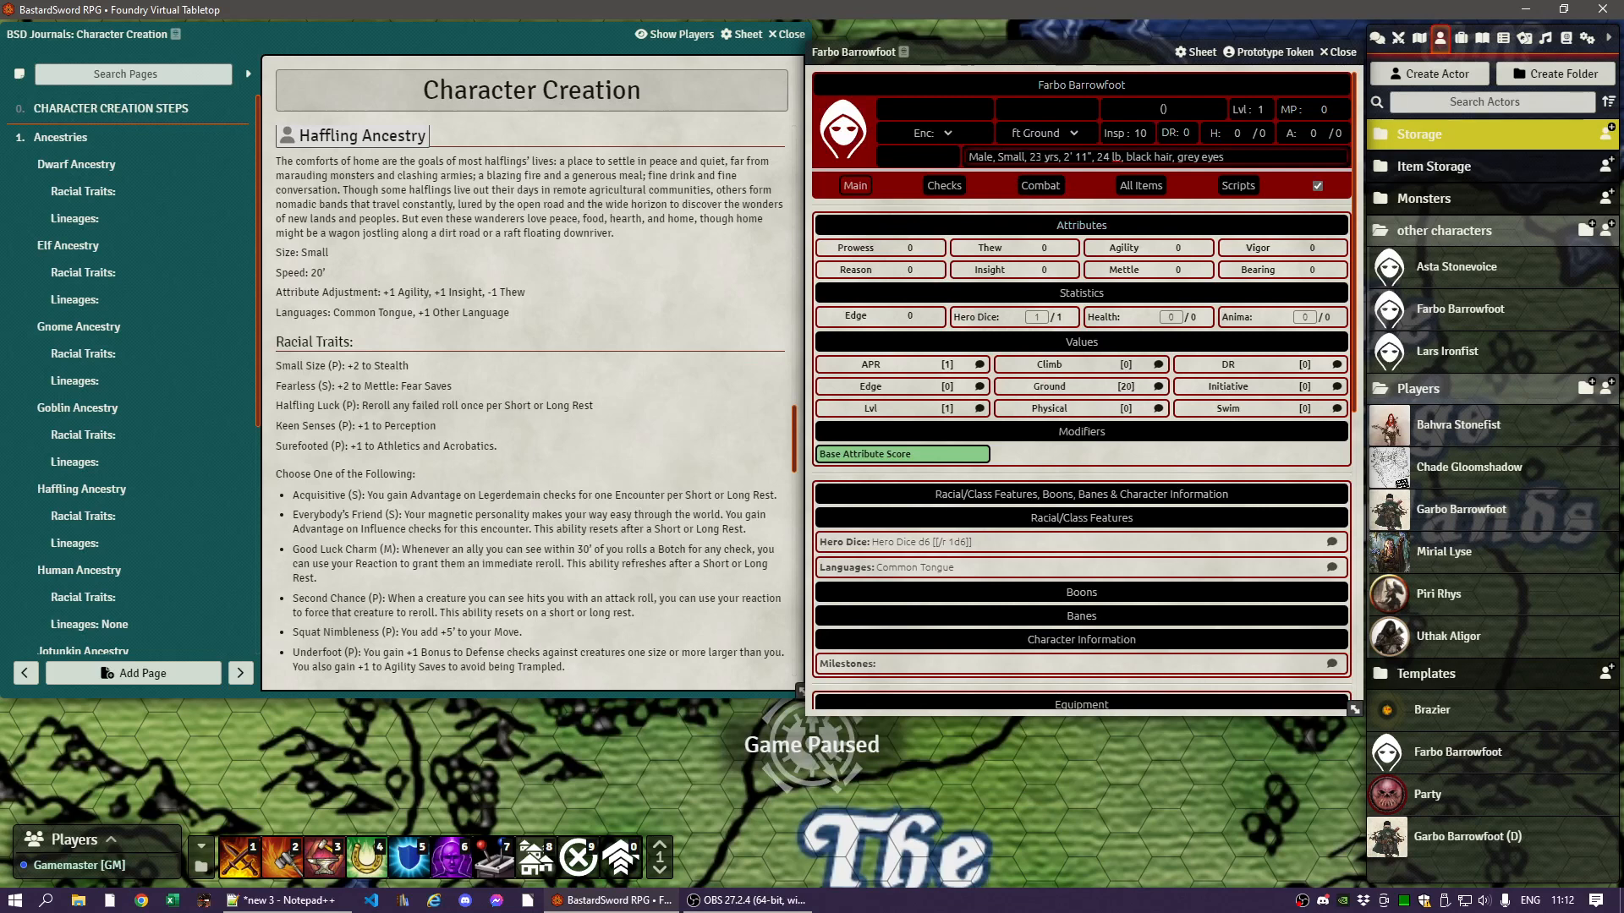
- Change the copied description to 22 yrs, 3' 0" and 27 lb
{"action": "left_click", "coordinate": [1031, 157]}
{"action": "type", "text": "2"}
{"action": "key", "text": "Delete"}
{"action": "type", "text": "3"}
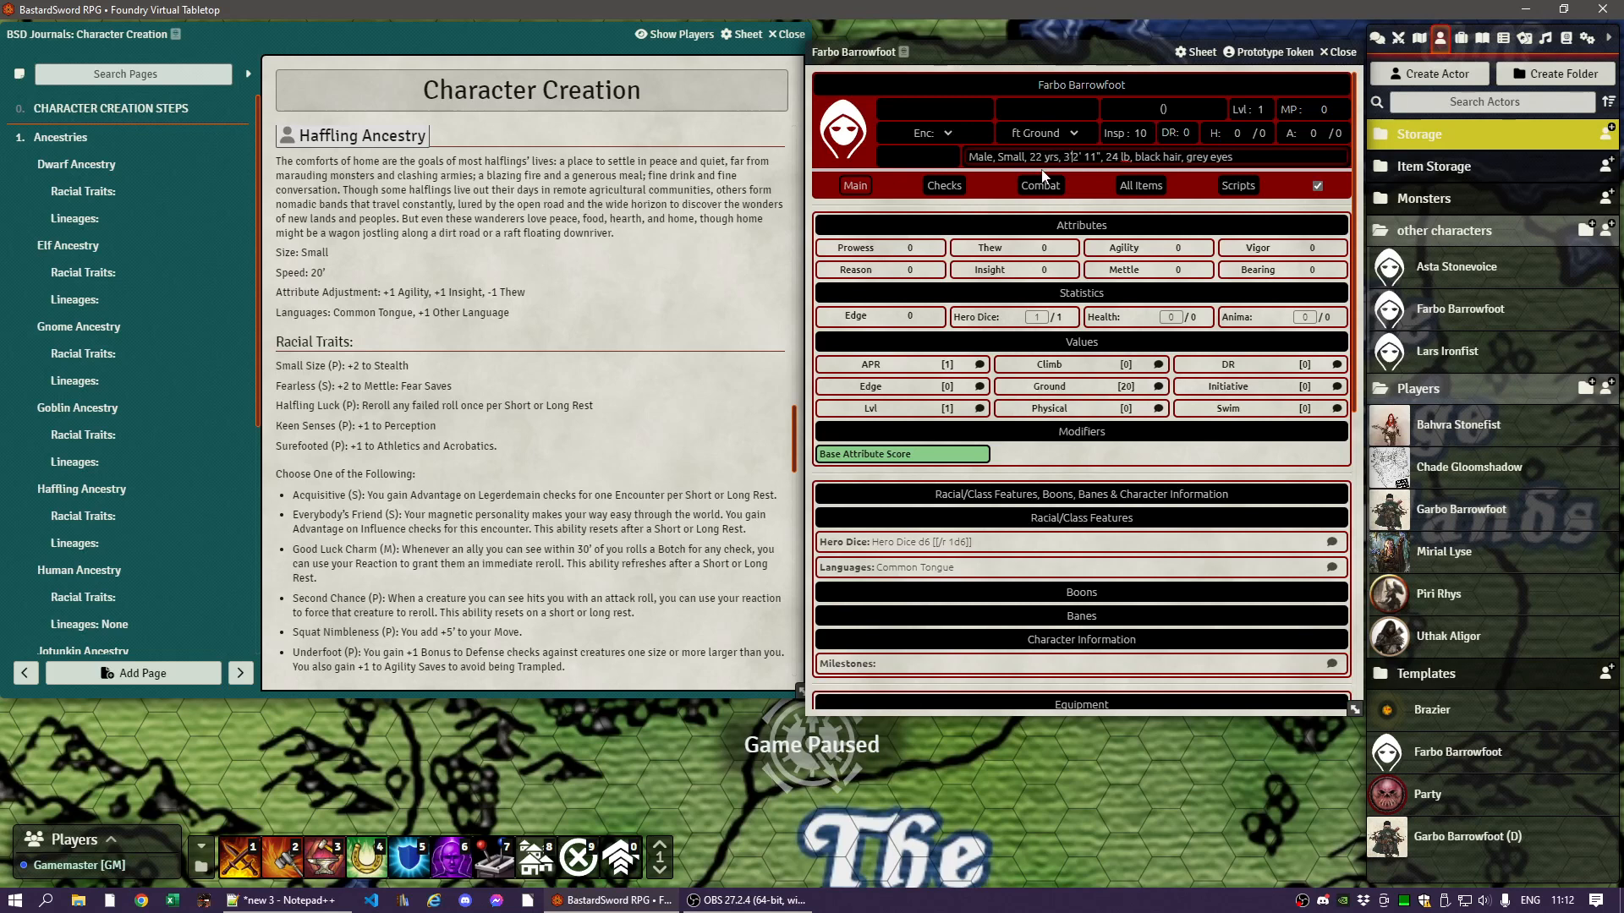
{"action": "type", "text": "' 0\""}
{"action": "key", "text": "Delete"}
{"action": "key", "text": "Delete"}
{"action": "key", "text": "Delete"}
{"action": "key", "text": "Delete"}
{"action": "key", "text": "Delete"}
{"action": "key", "text": "Delete"}
{"action": "key", "text": "BackSpace"}
{"action": "type", "text": "7"}
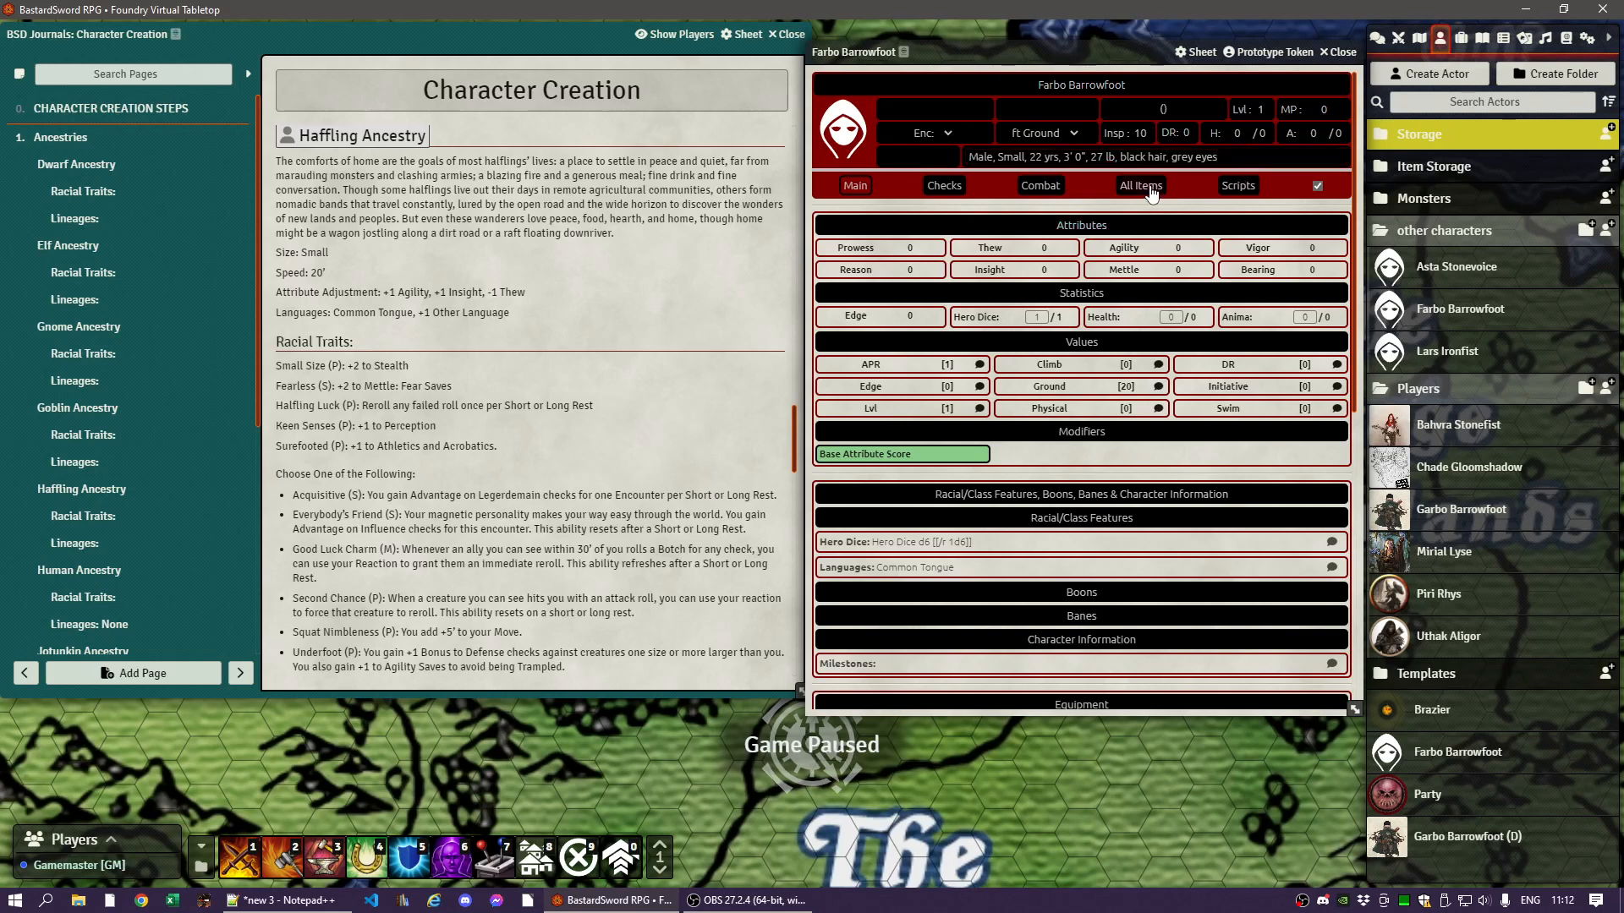
- Open the Haffling ancestry actor from the journal, enlarge it beside Farbo's sheet, and add Ancestry: Steadystep Haffling to Farbo
{"action": "left_click", "coordinate": [329, 142]}
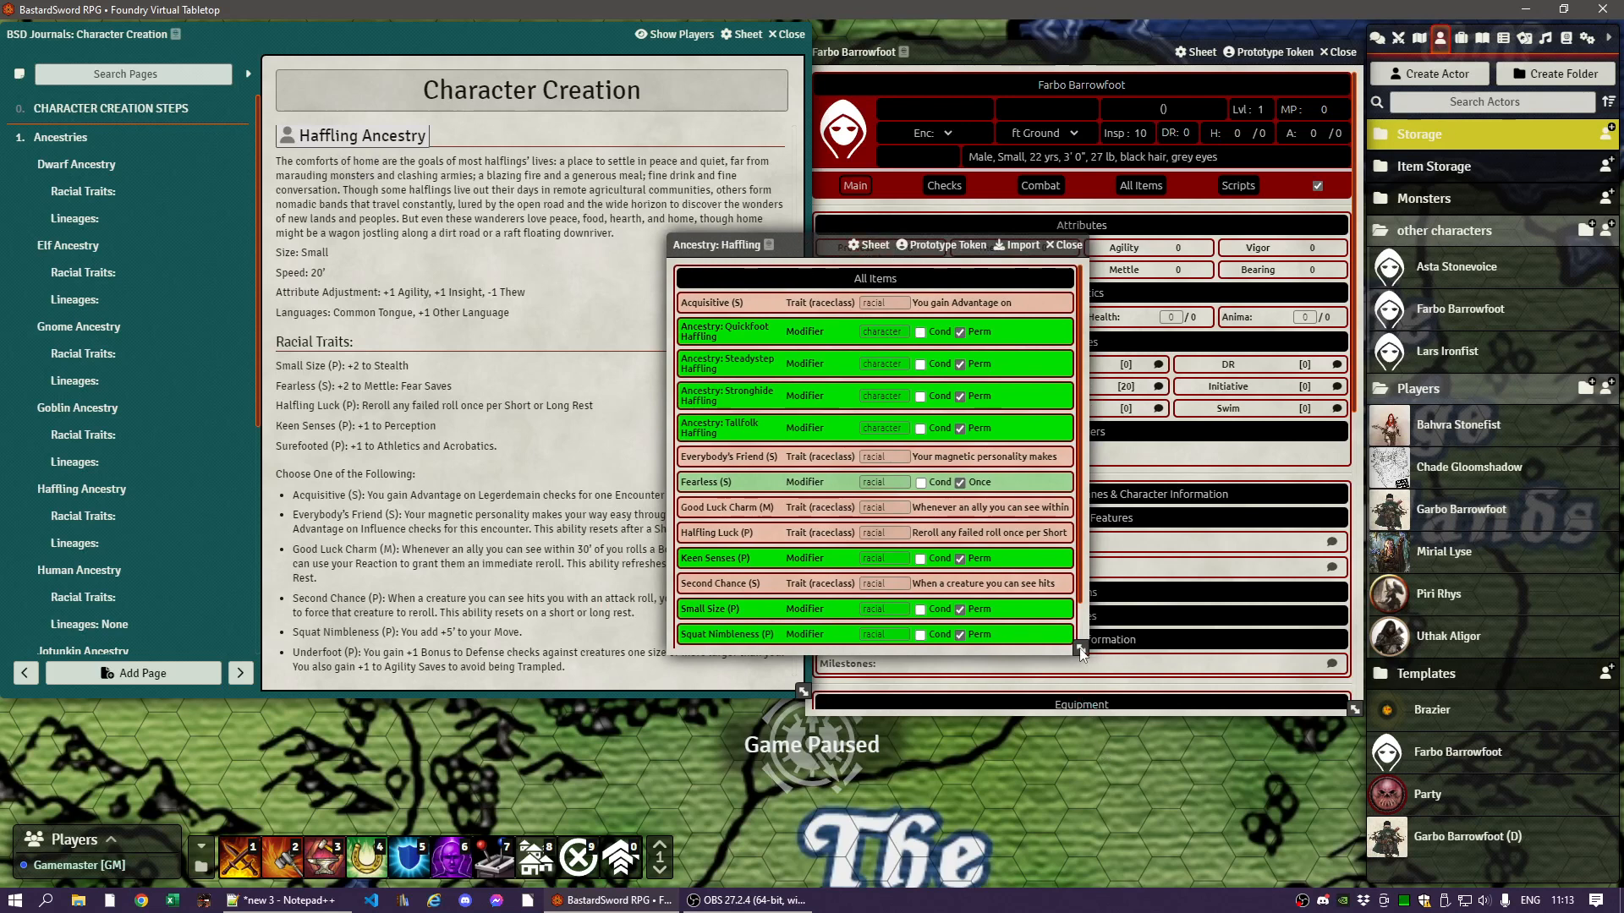
{"action": "left_click_drag", "start_coordinate": [1081, 648], "coordinate": [1204, 765]}
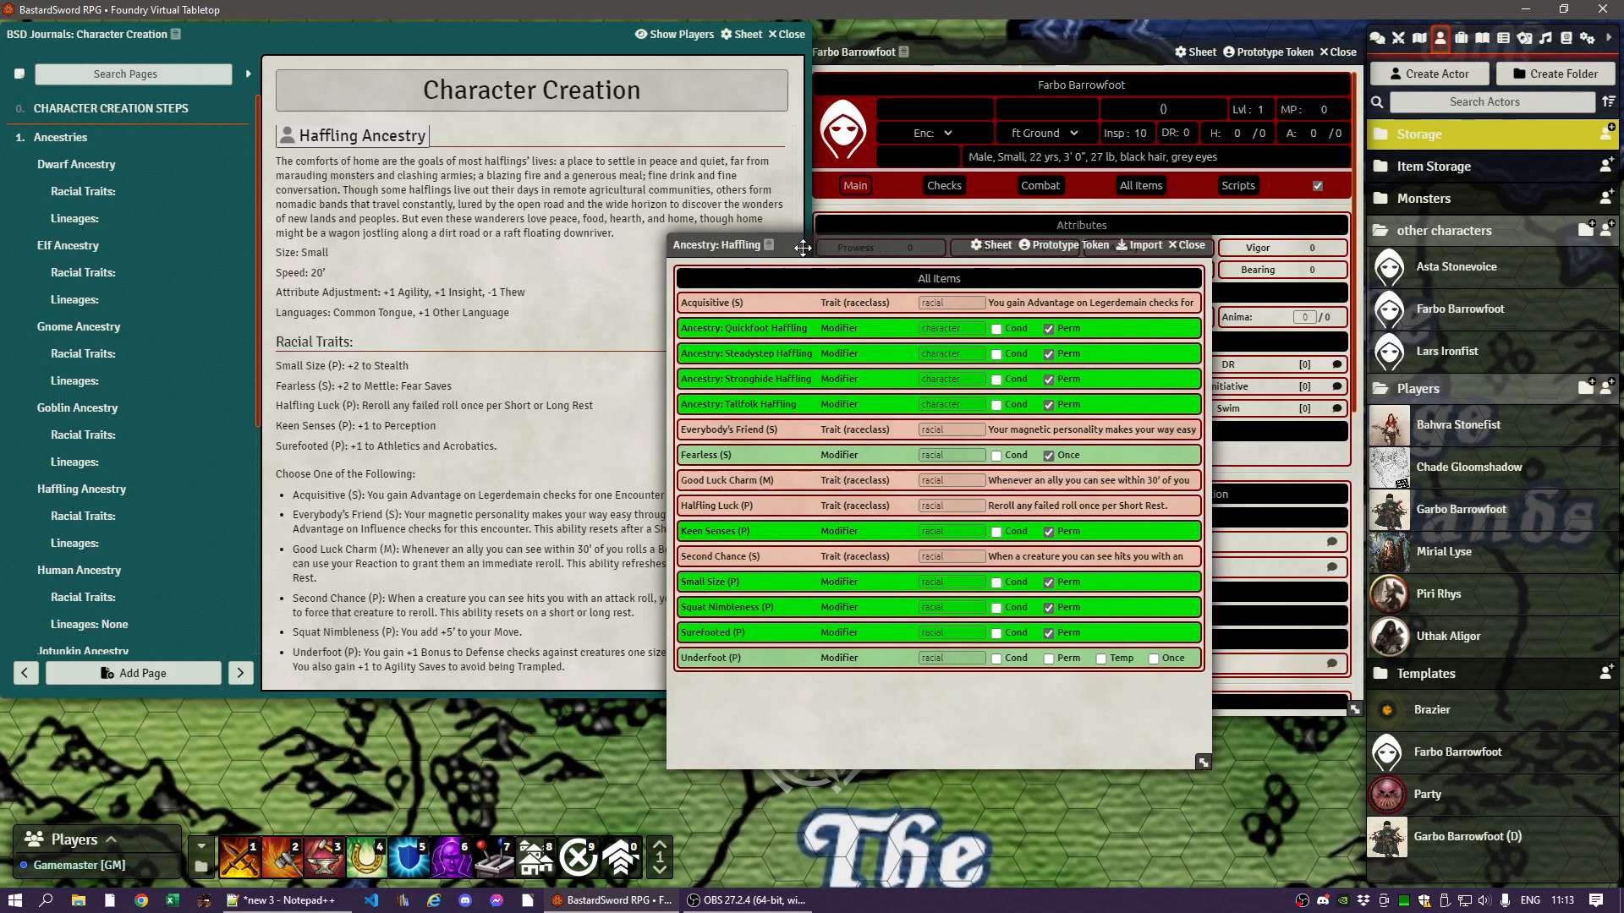
{"action": "left_click_drag", "start_coordinate": [803, 247], "coordinate": [480, 295]}
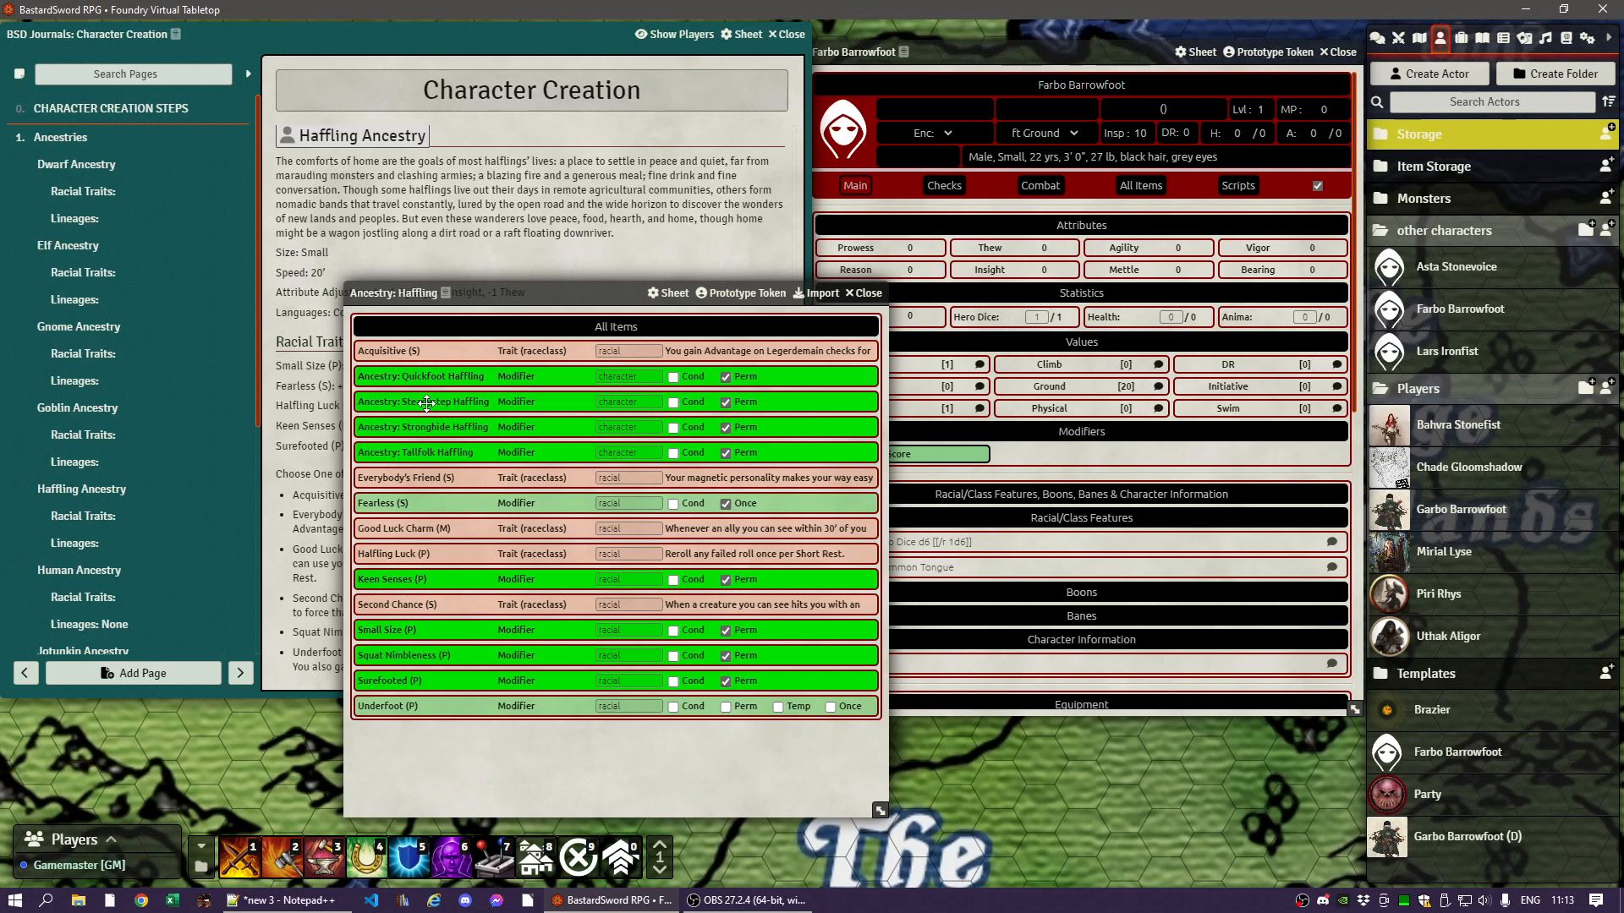
{"action": "left_click_drag", "start_coordinate": [426, 403], "coordinate": [1113, 354]}
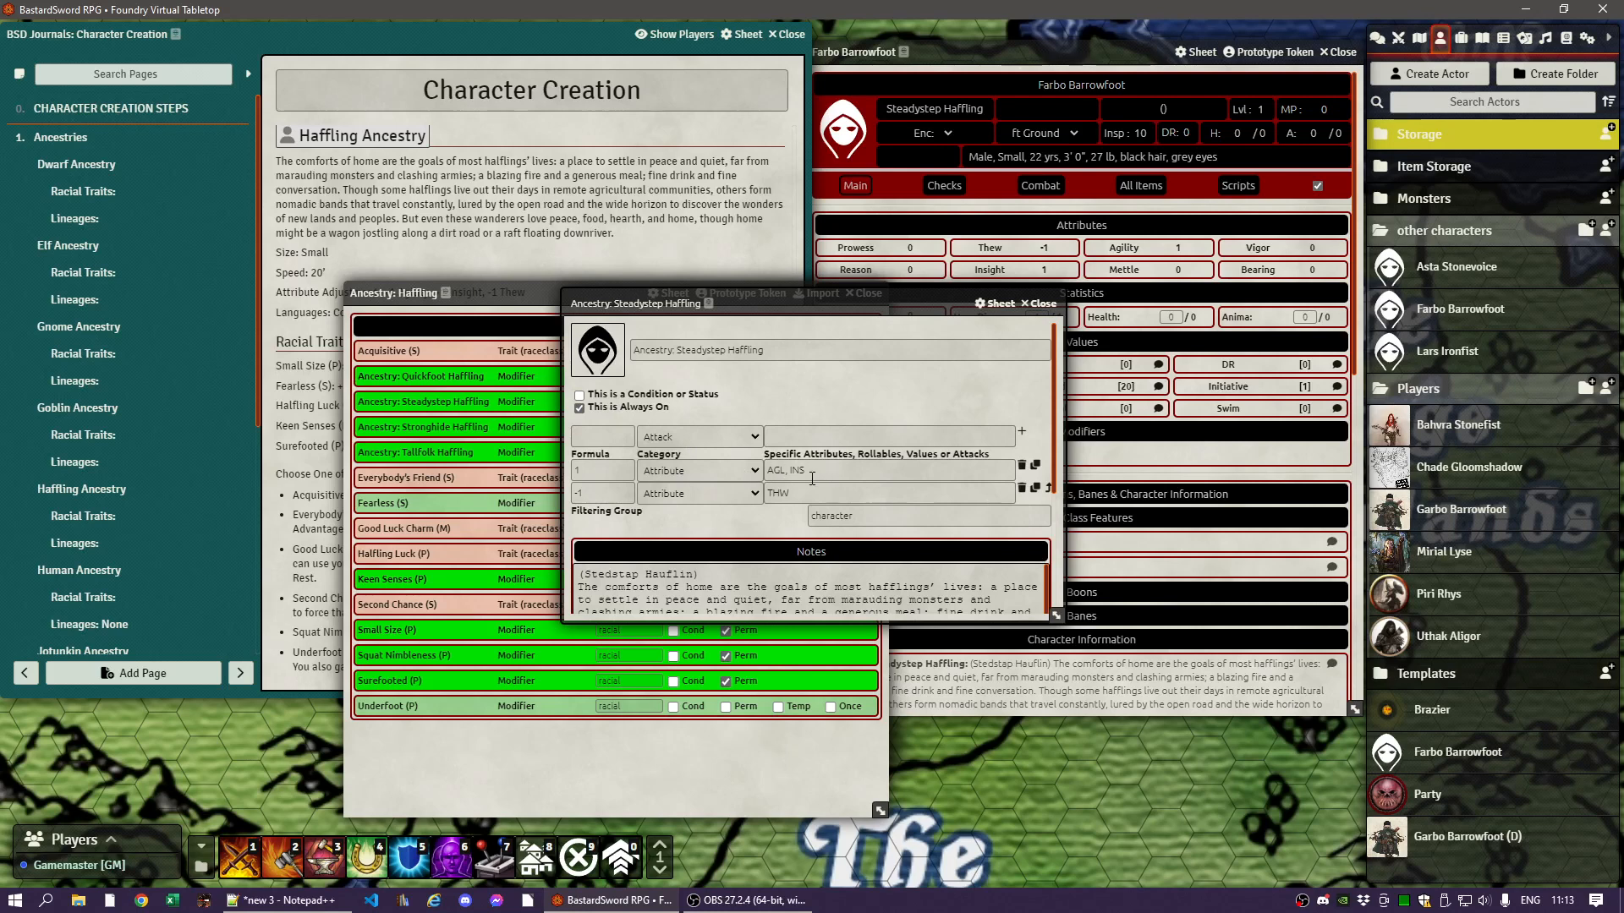
- Examine the Steadystep Haffling modifier's attribute adjustments, close it, and move the Haffling ancestry window clear of Farbo's sheet
{"action": "double_click", "coordinate": [776, 493]}
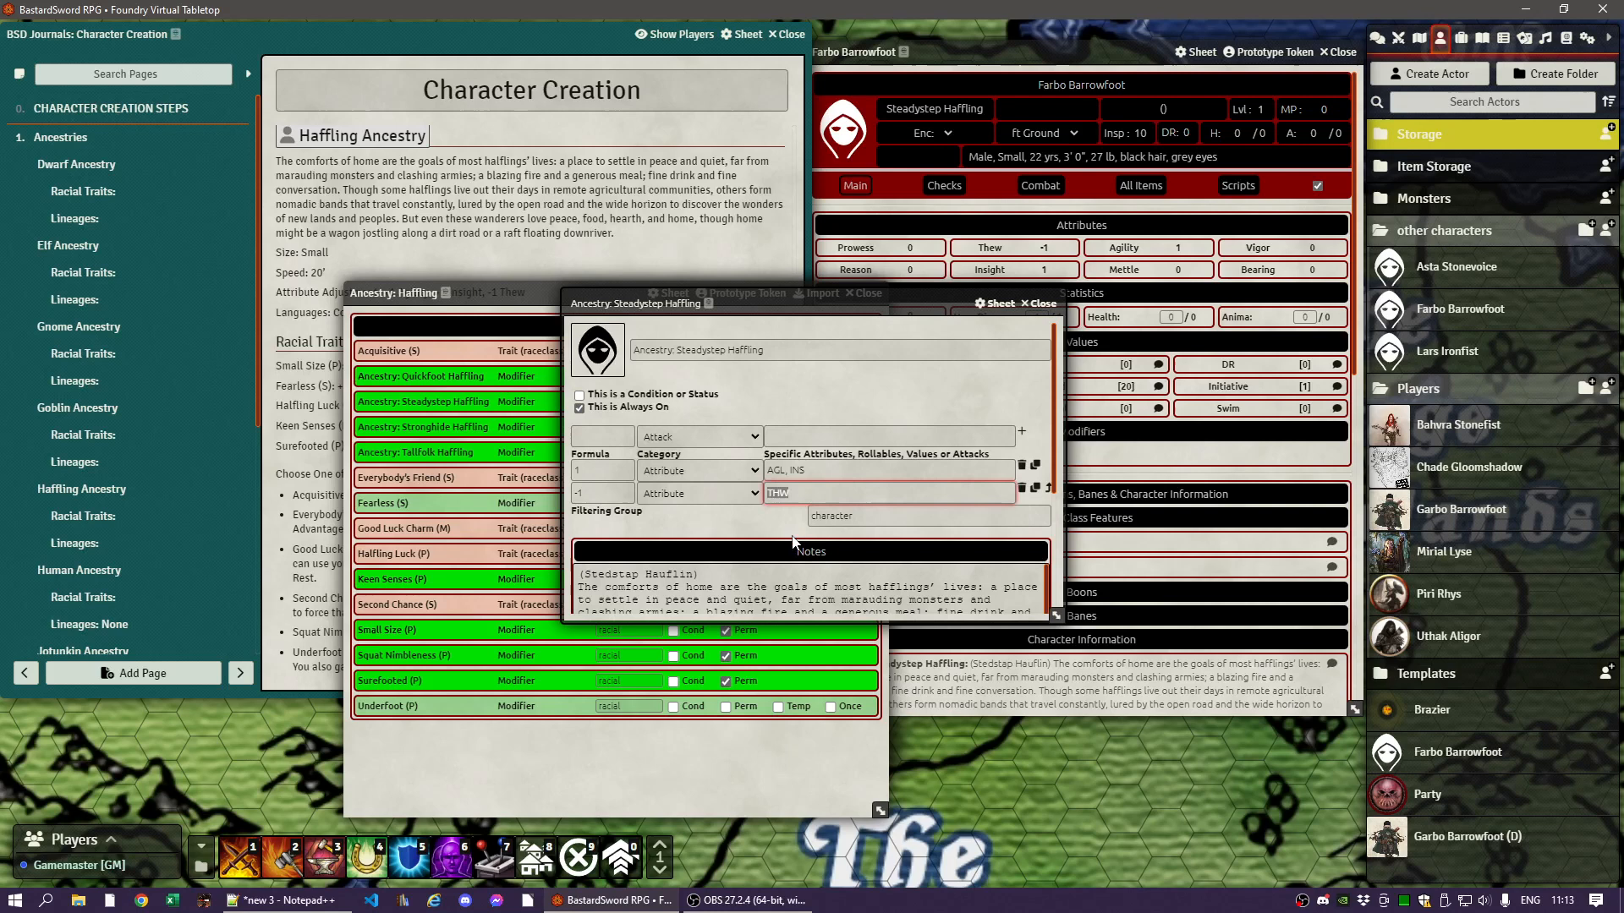
{"action": "left_click", "coordinate": [690, 516]}
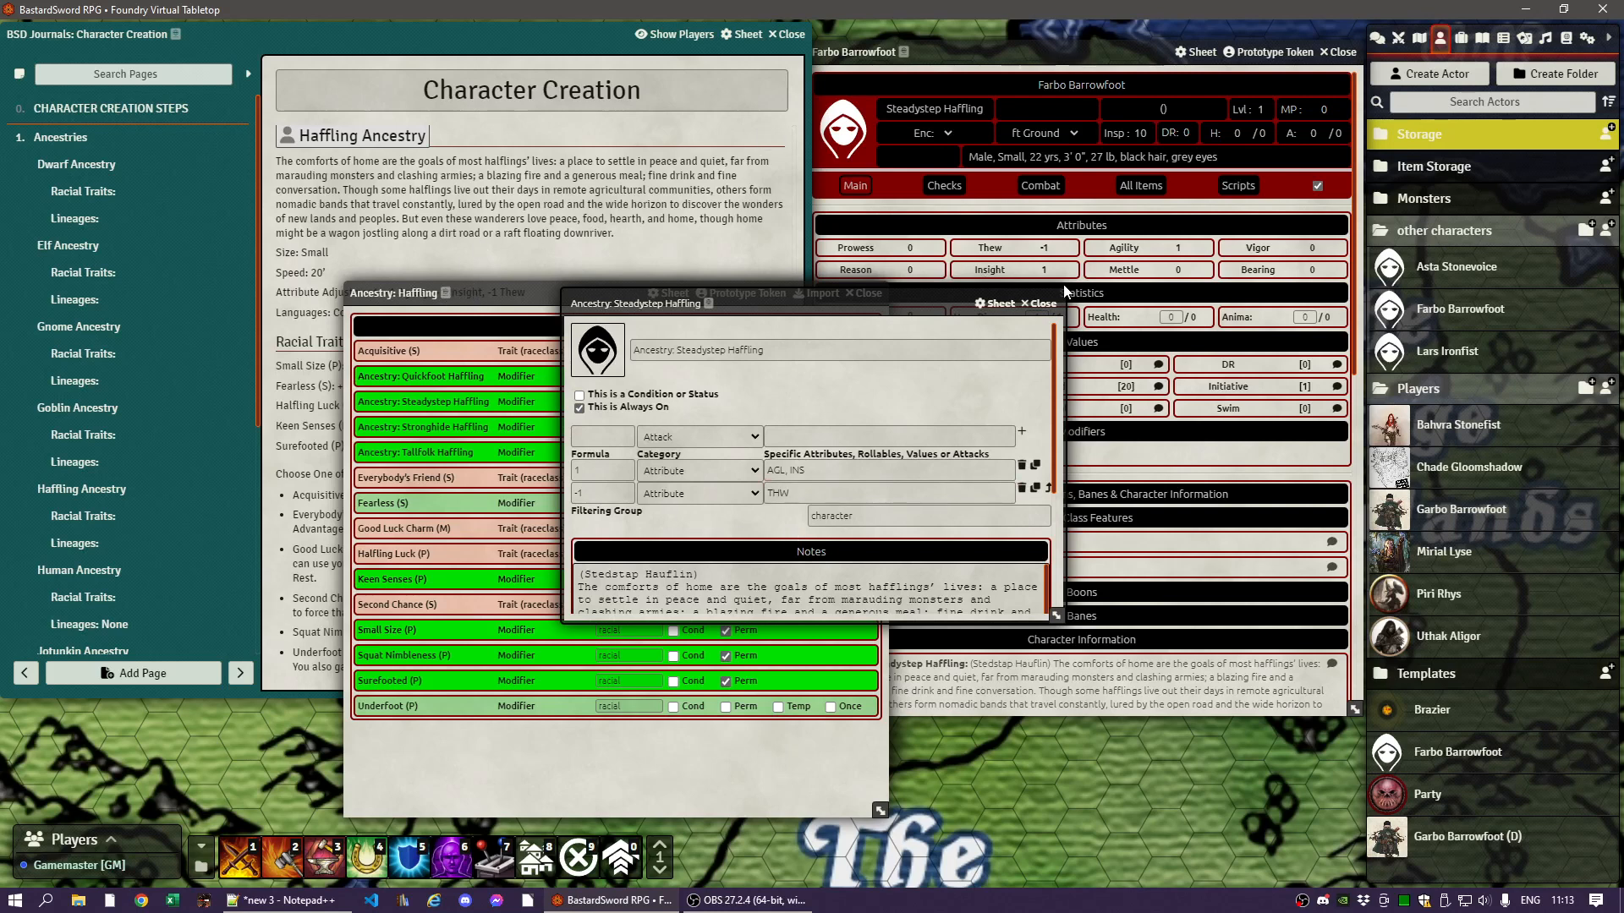
{"action": "left_click", "coordinate": [1040, 304]}
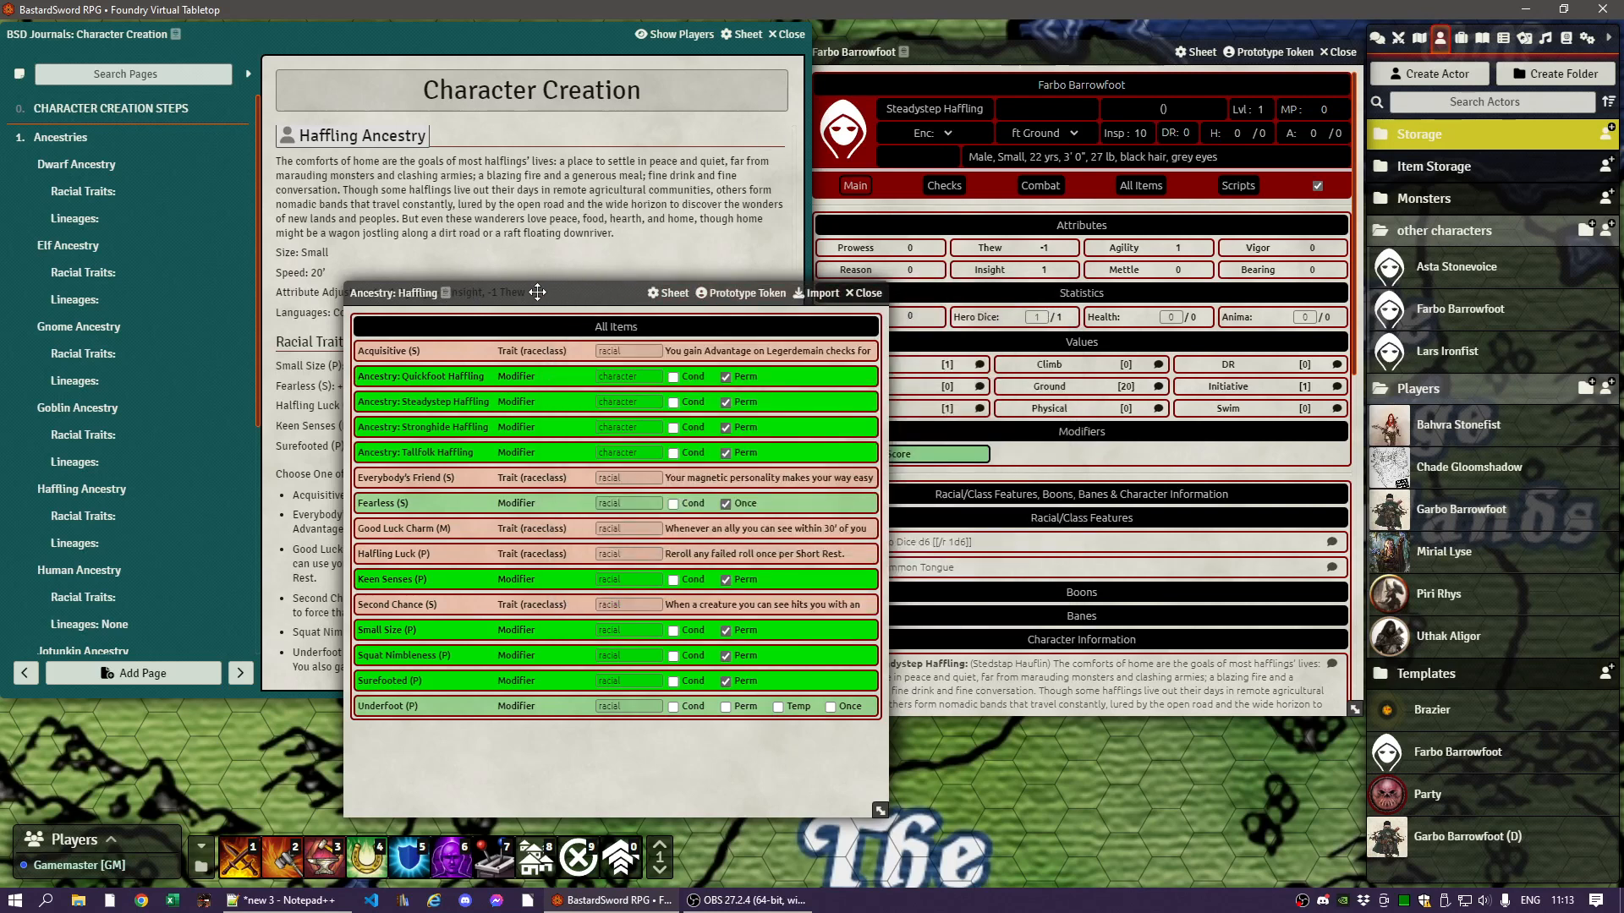
{"action": "left_click_drag", "start_coordinate": [537, 291], "coordinate": [550, 233]}
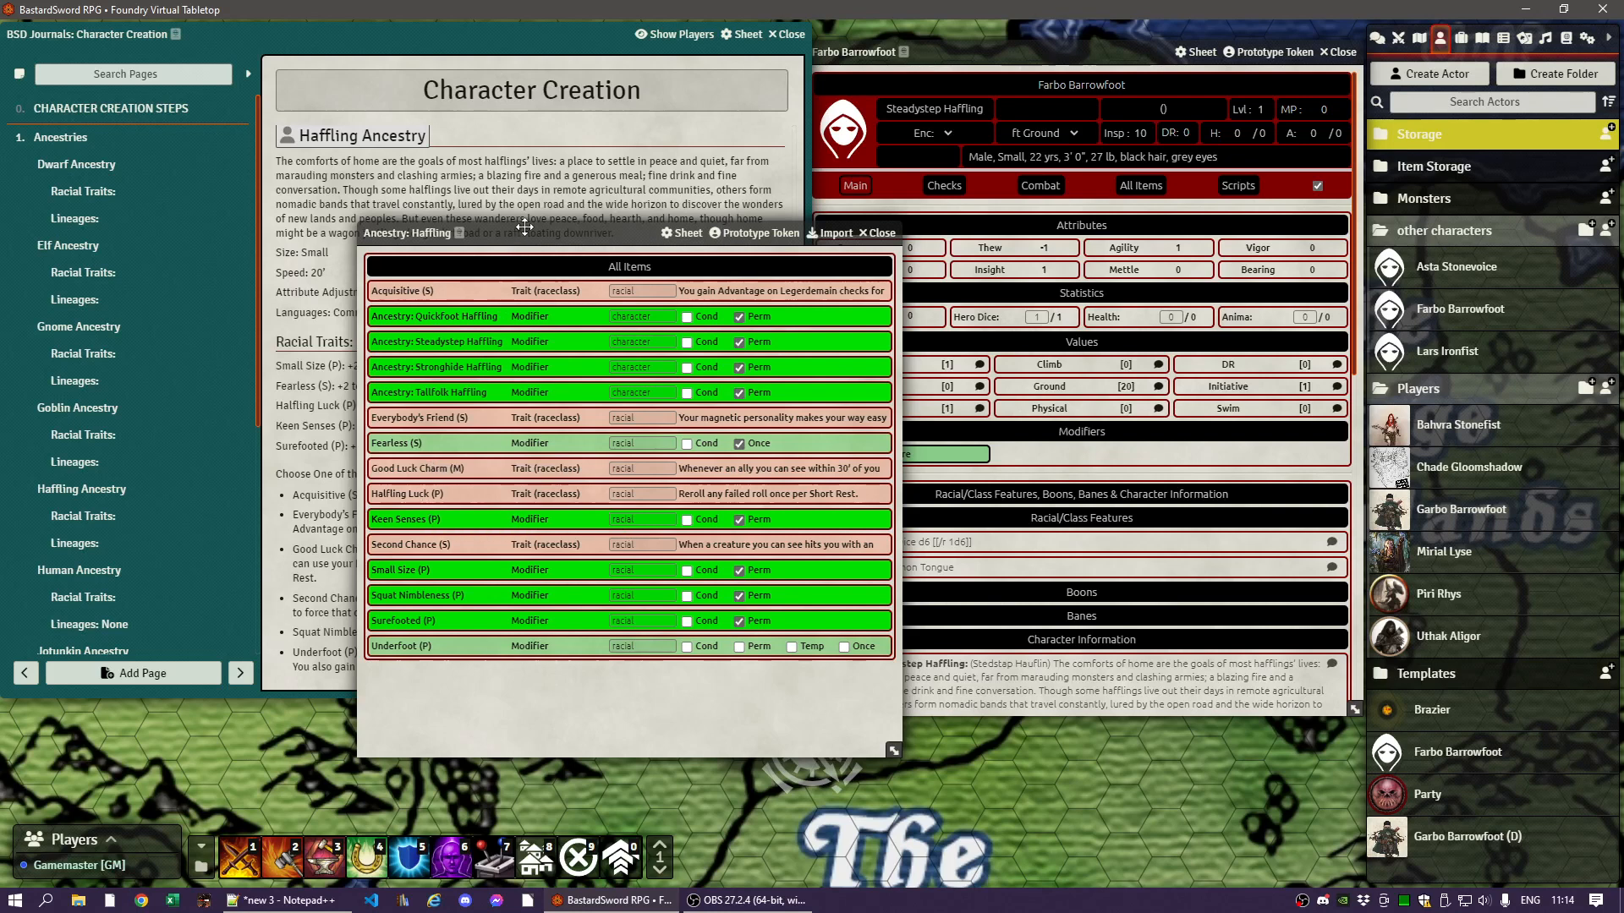
{"action": "left_click_drag", "start_coordinate": [517, 230], "coordinate": [390, 240]}
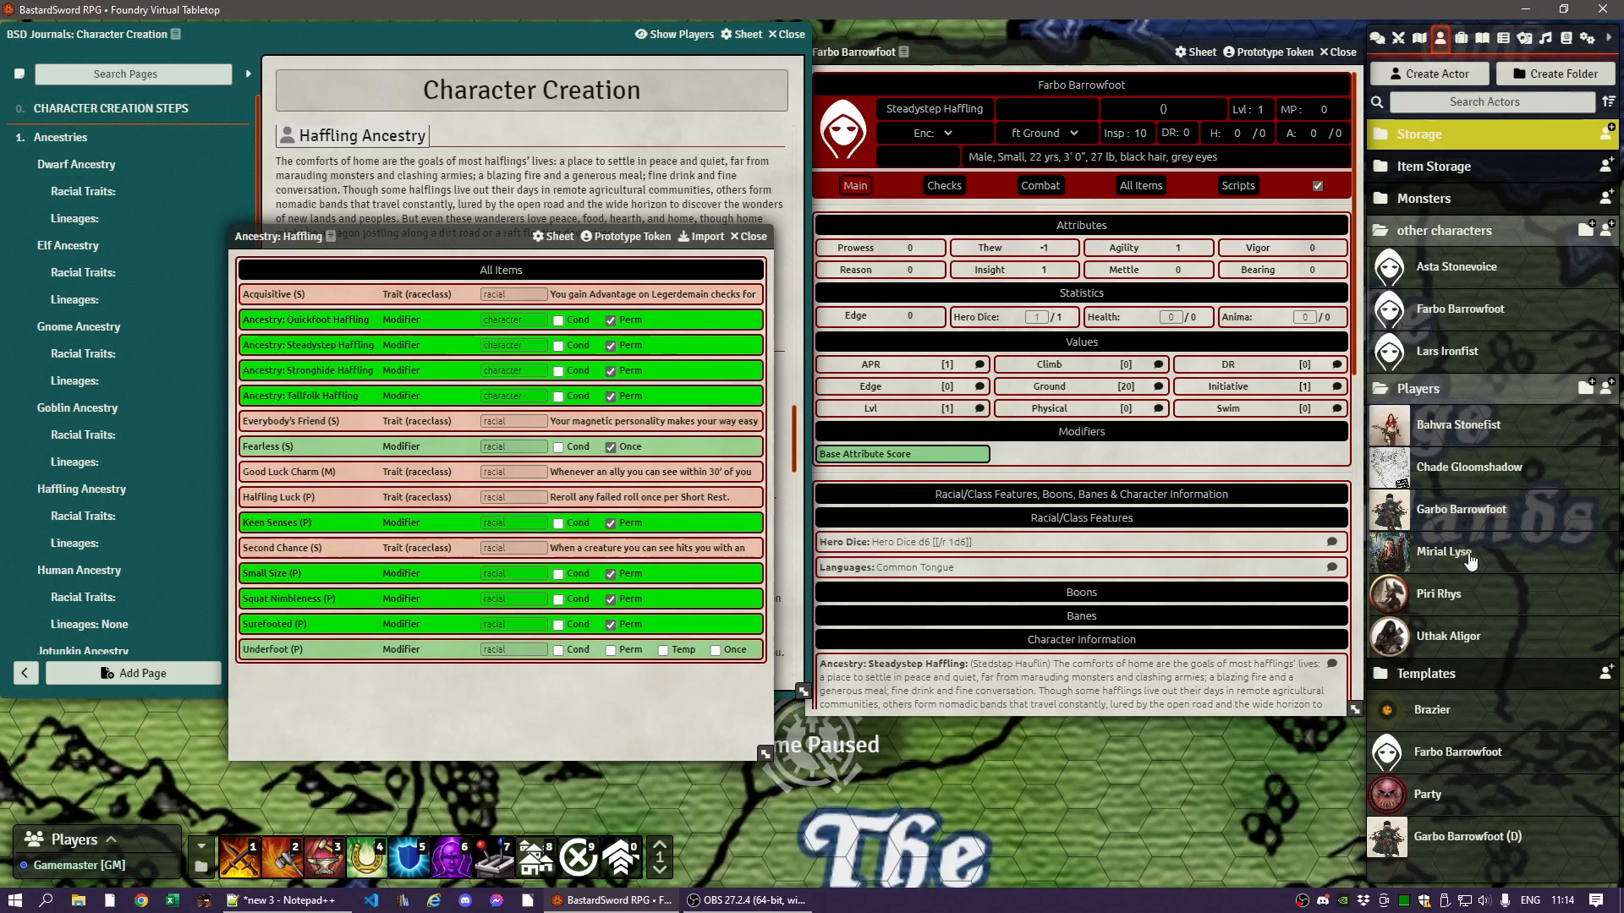
- Add the TraitCharacterInfo item from the Template Items folder to Farbo's sheet
{"action": "left_click", "coordinate": [1460, 38]}
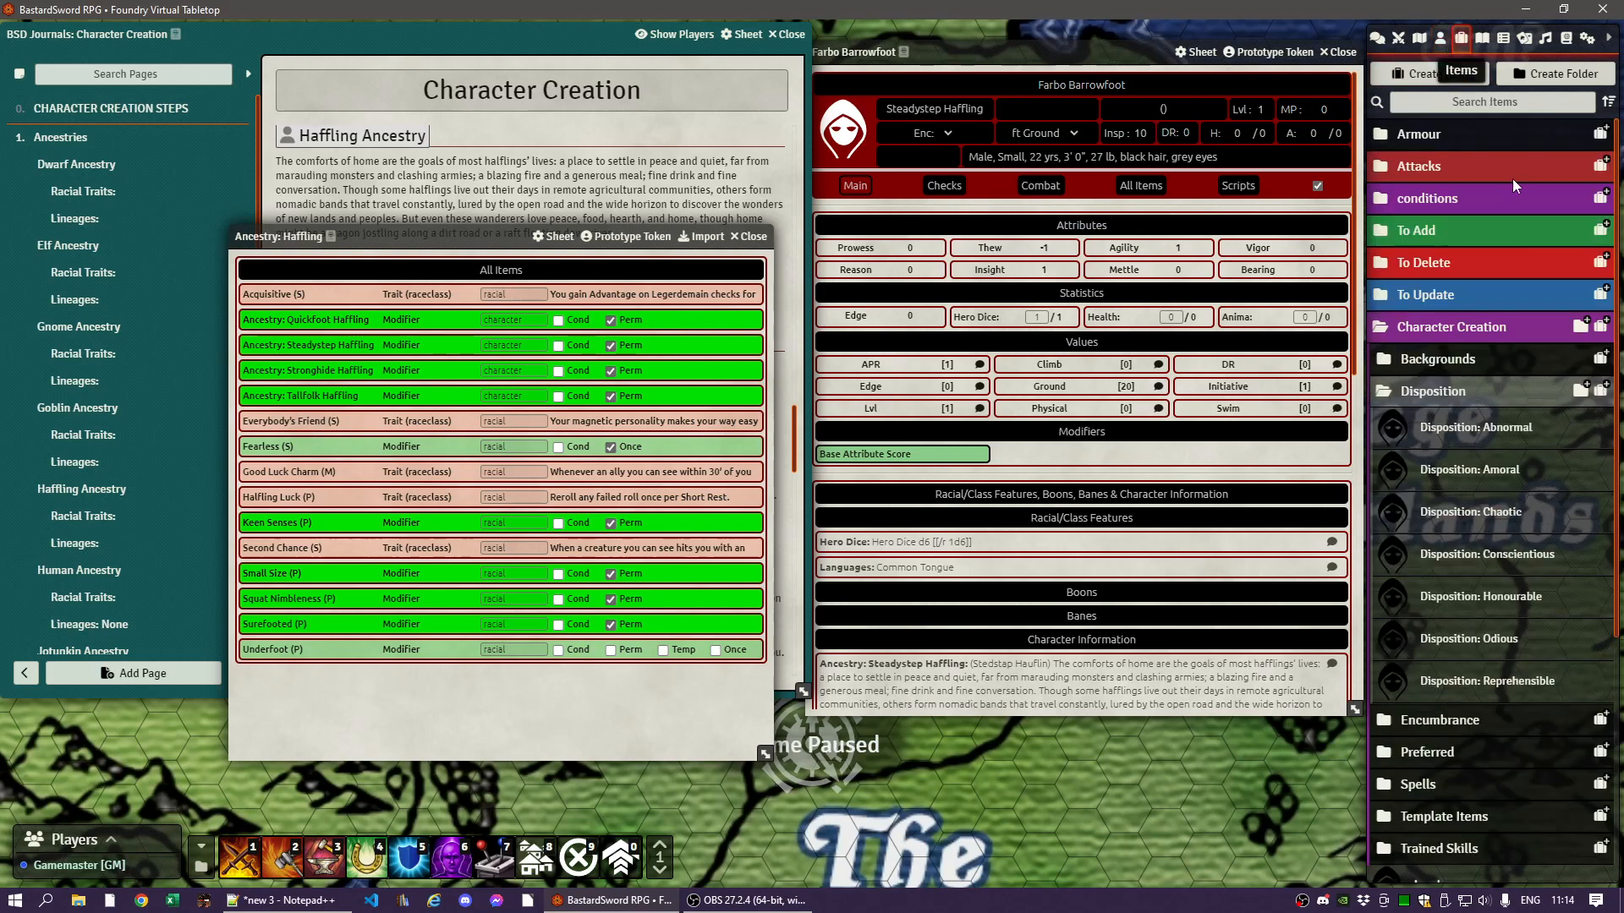
{"action": "left_click", "coordinate": [1422, 393]}
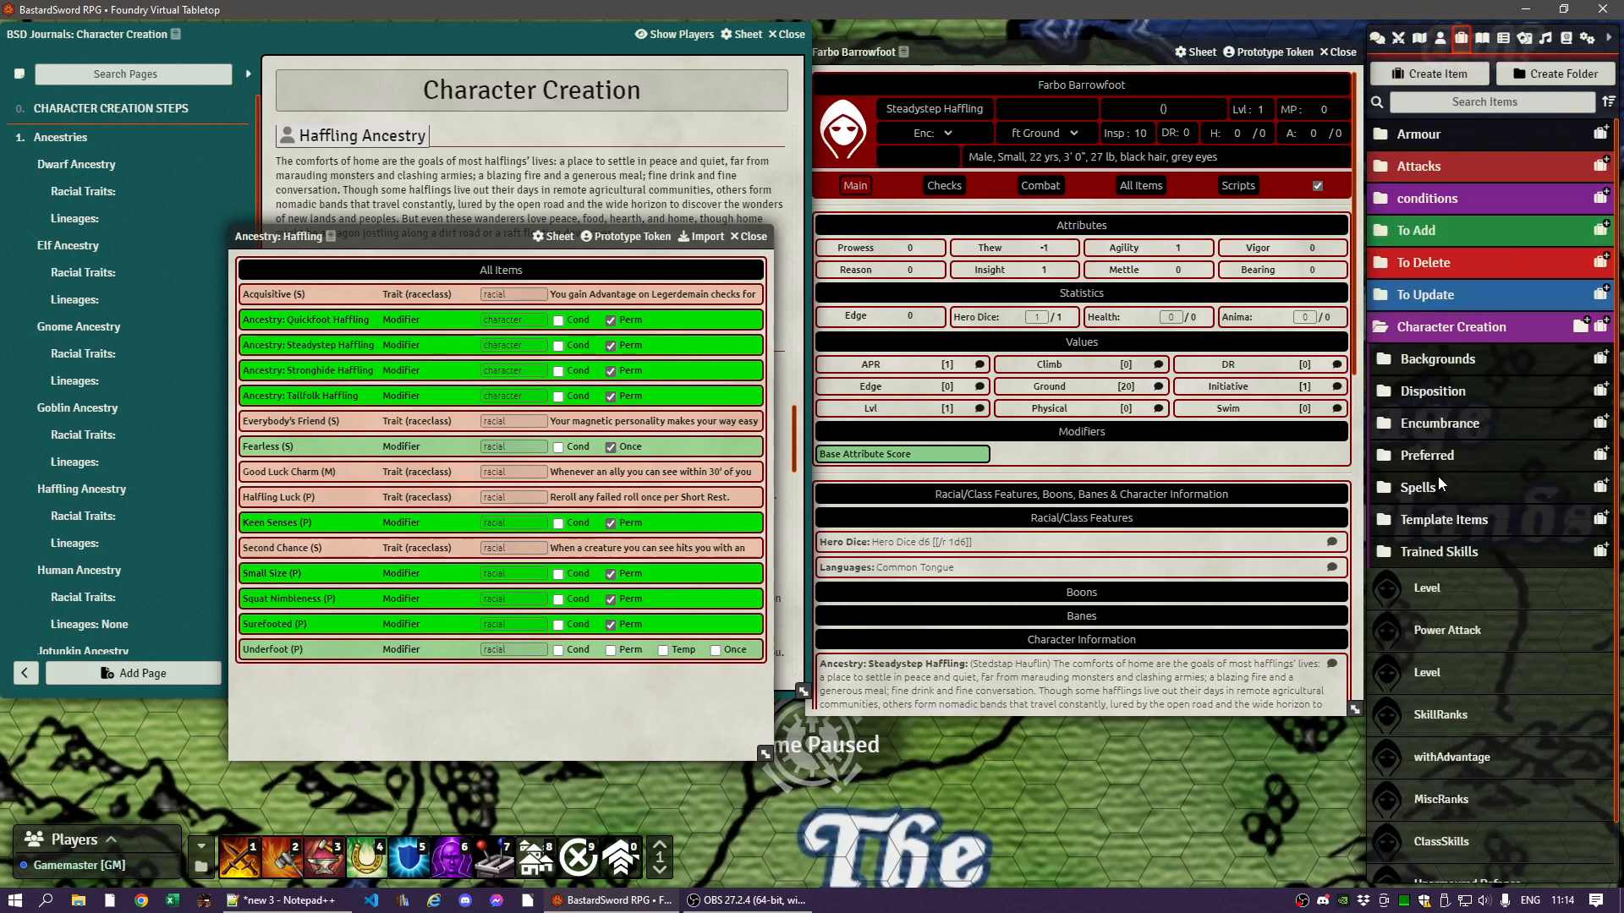
{"action": "left_click", "coordinate": [1424, 525]}
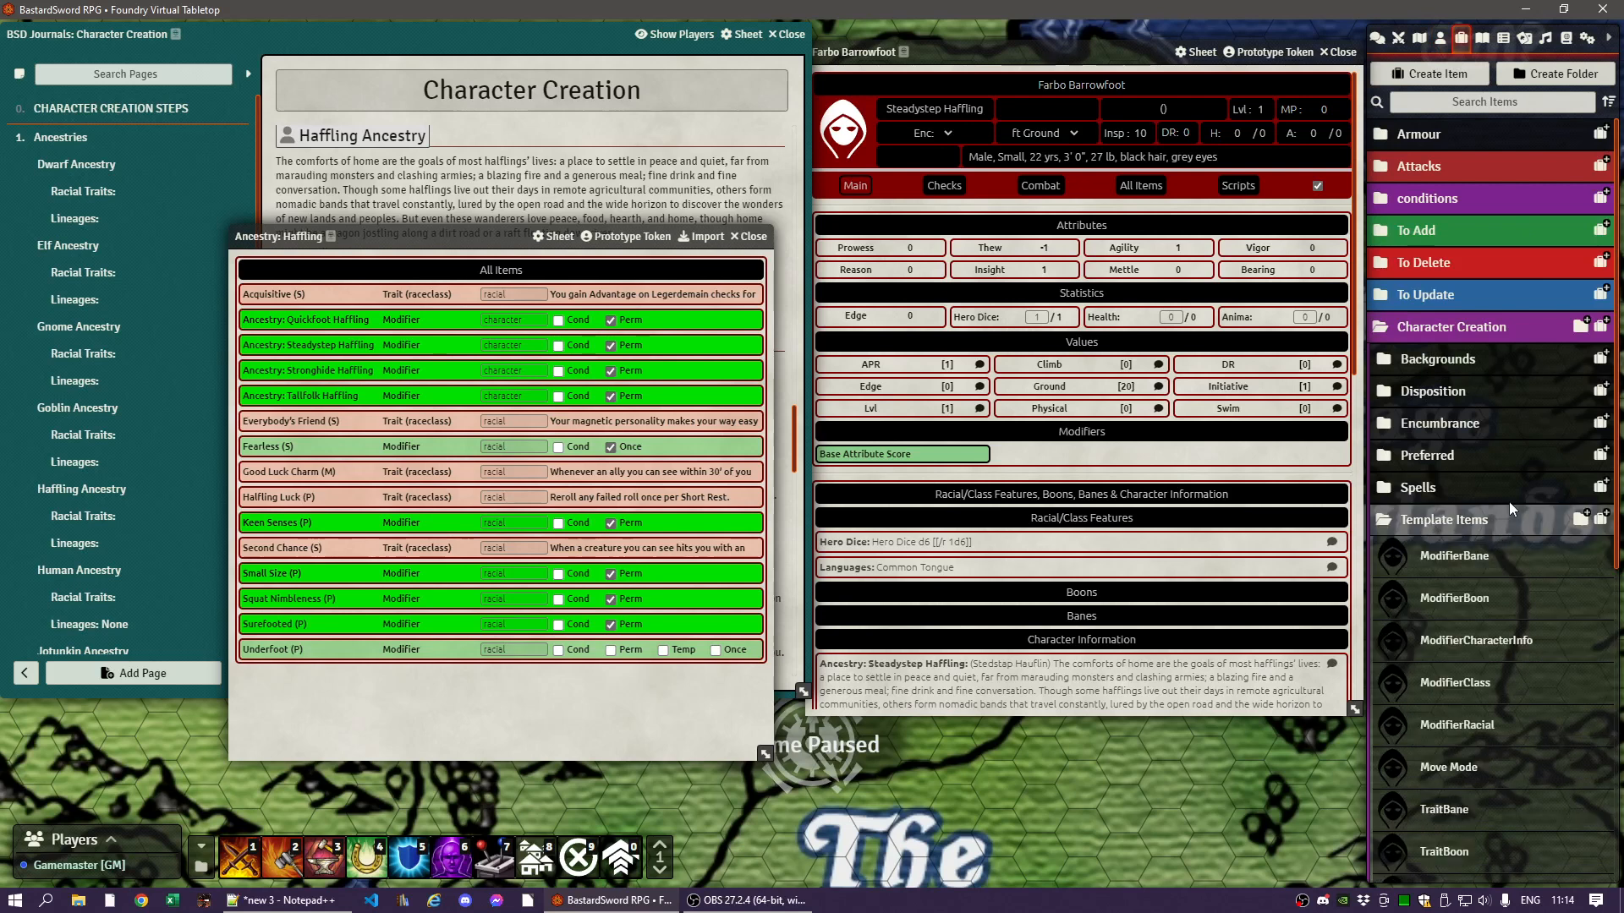
{"action": "scroll", "coordinate": [1505, 495], "scroll_direction": "down", "scroll_amount": 4}
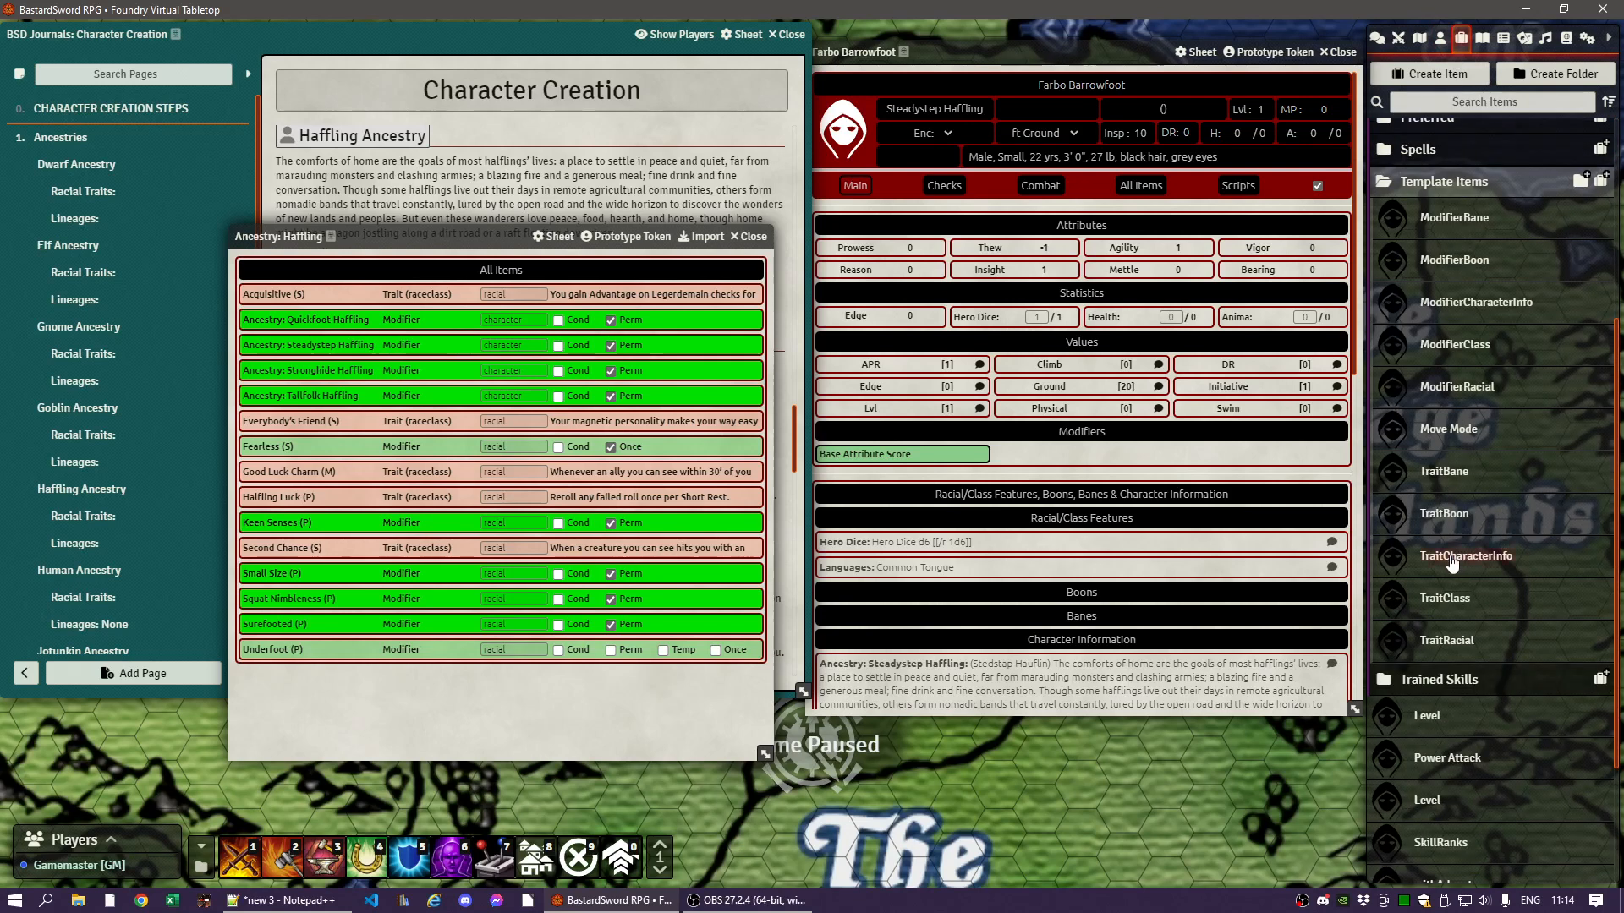
{"action": "left_click_drag", "start_coordinate": [1451, 563], "coordinate": [993, 472]}
- Rename the TraitCharacterInfo item to Languages and enter "Common, one more" as its notes
{"action": "double_click", "coordinate": [784, 326]}
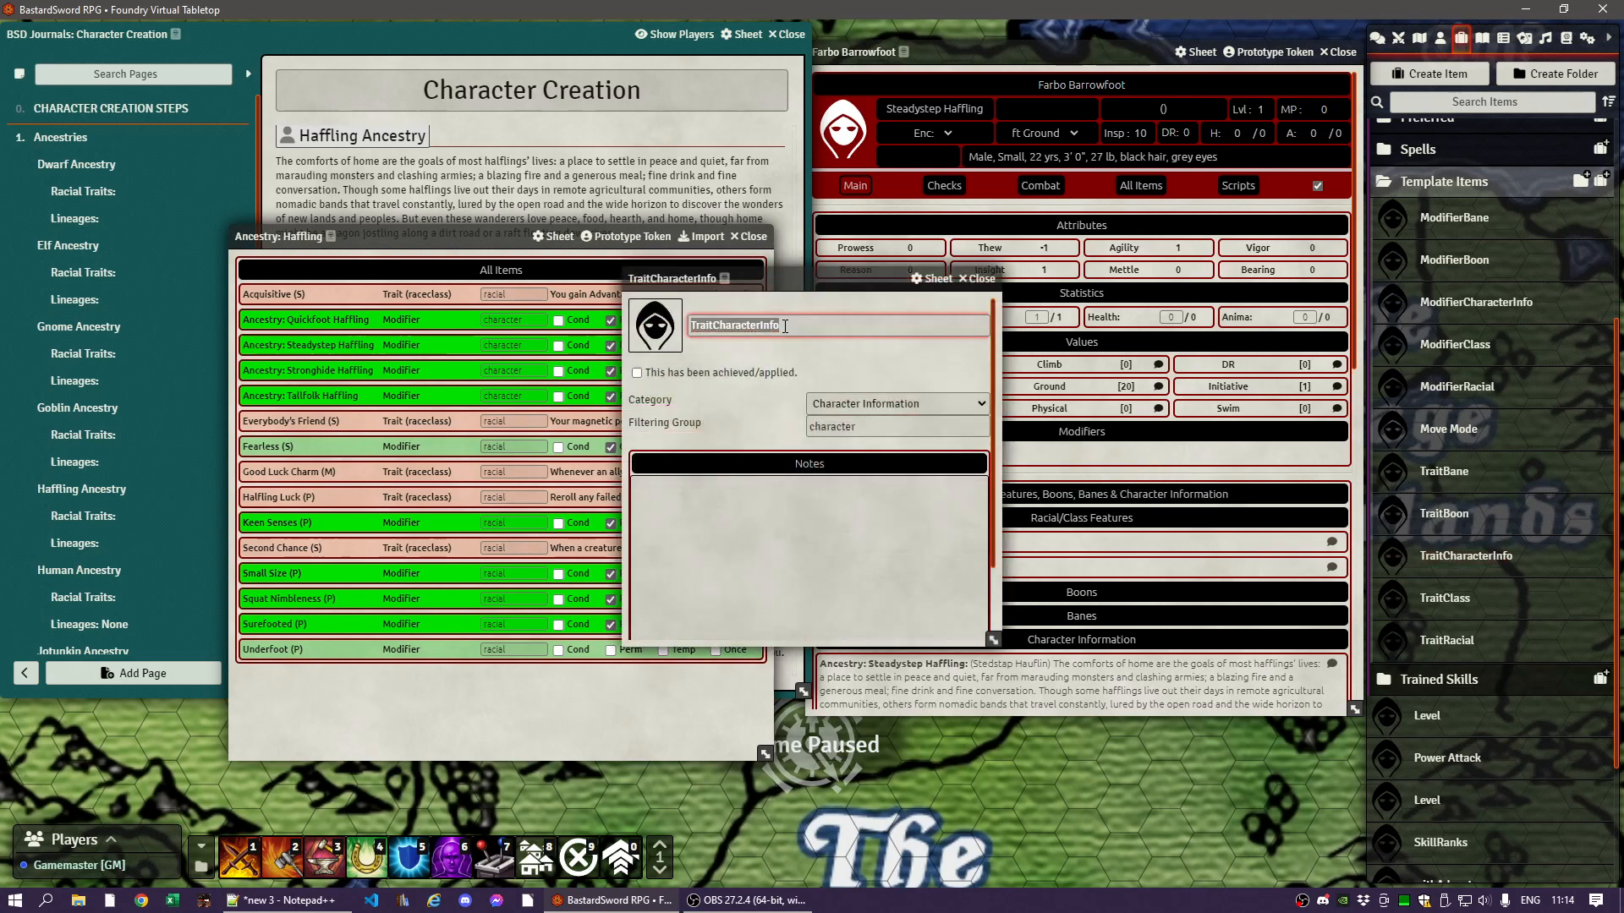
{"action": "type", "text": "Languages"}
{"action": "left_click", "coordinate": [772, 537]}
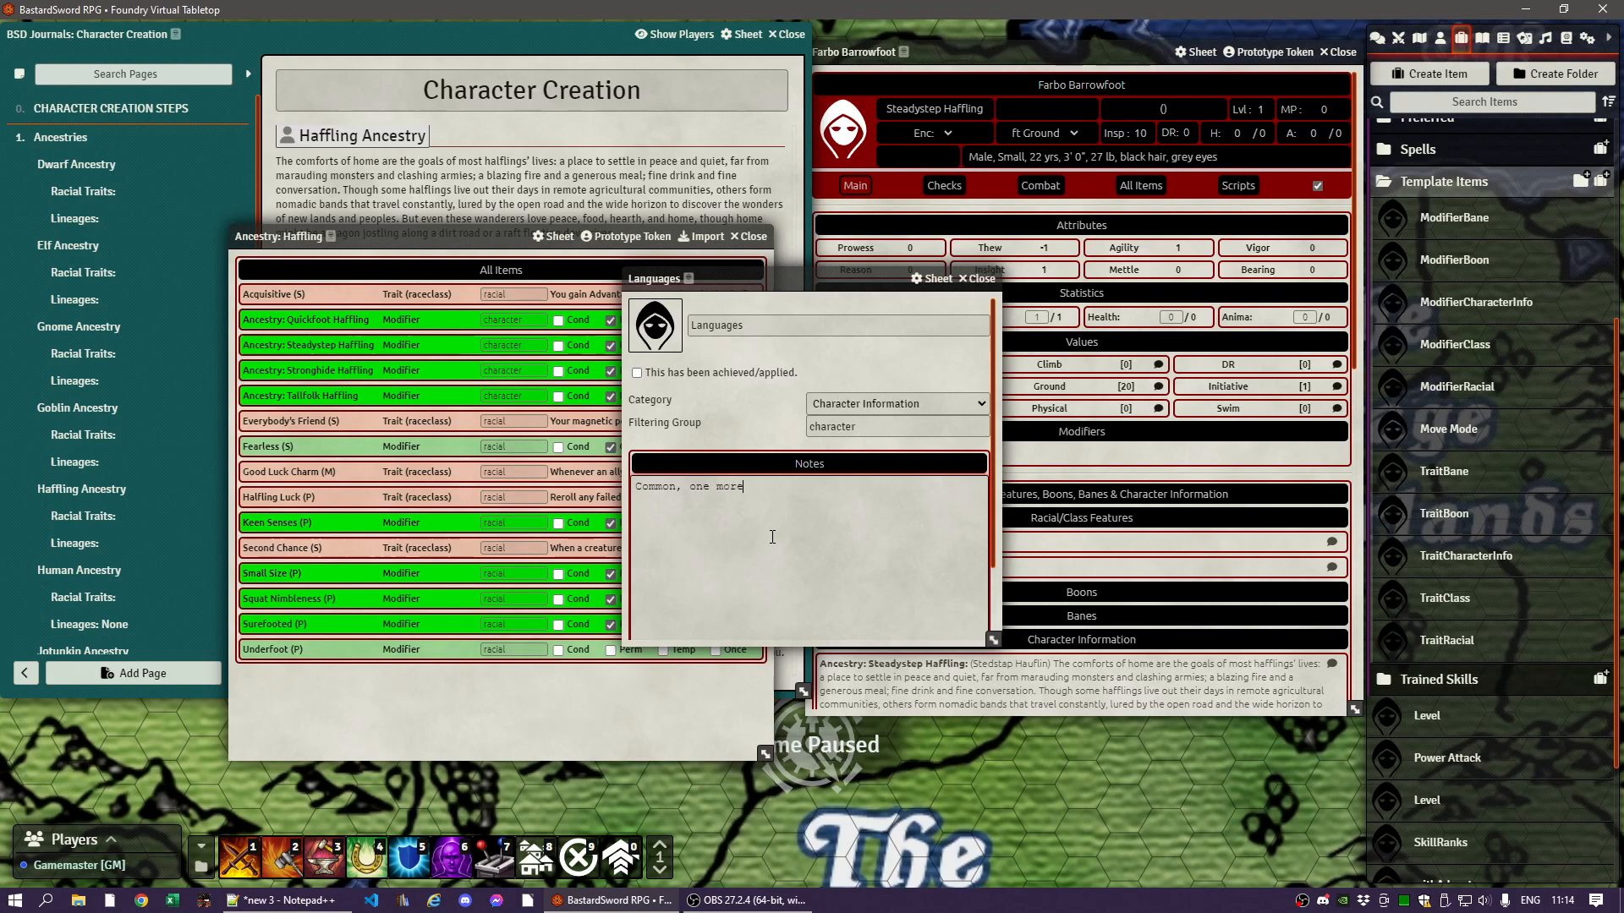
{"action": "left_click", "coordinate": [734, 419]}
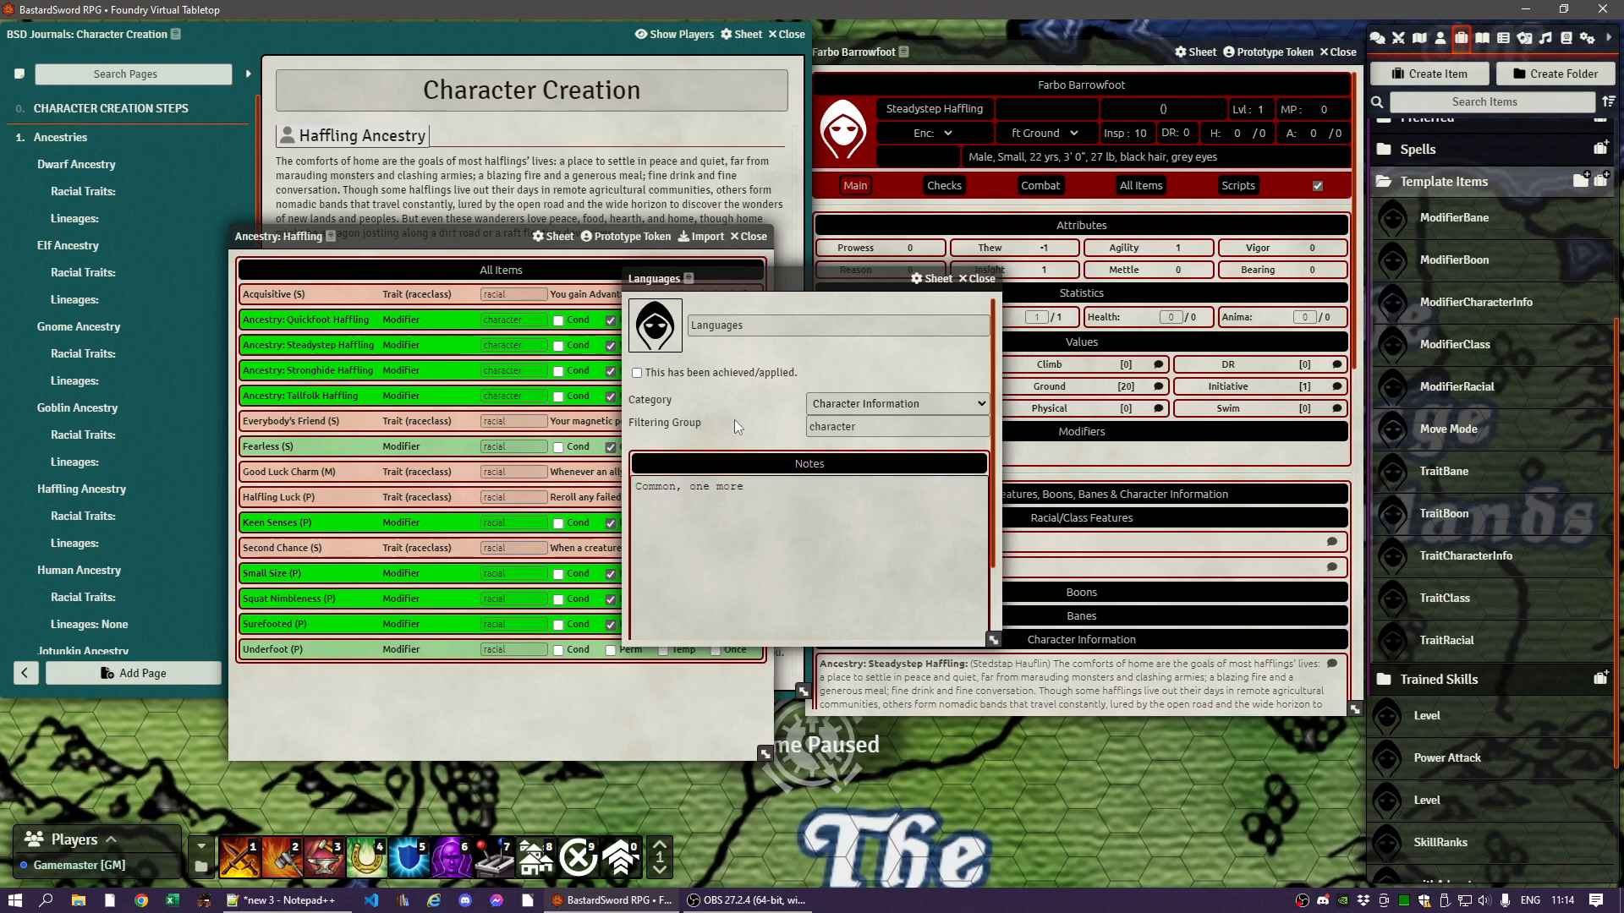
{"action": "left_click", "coordinate": [978, 279]}
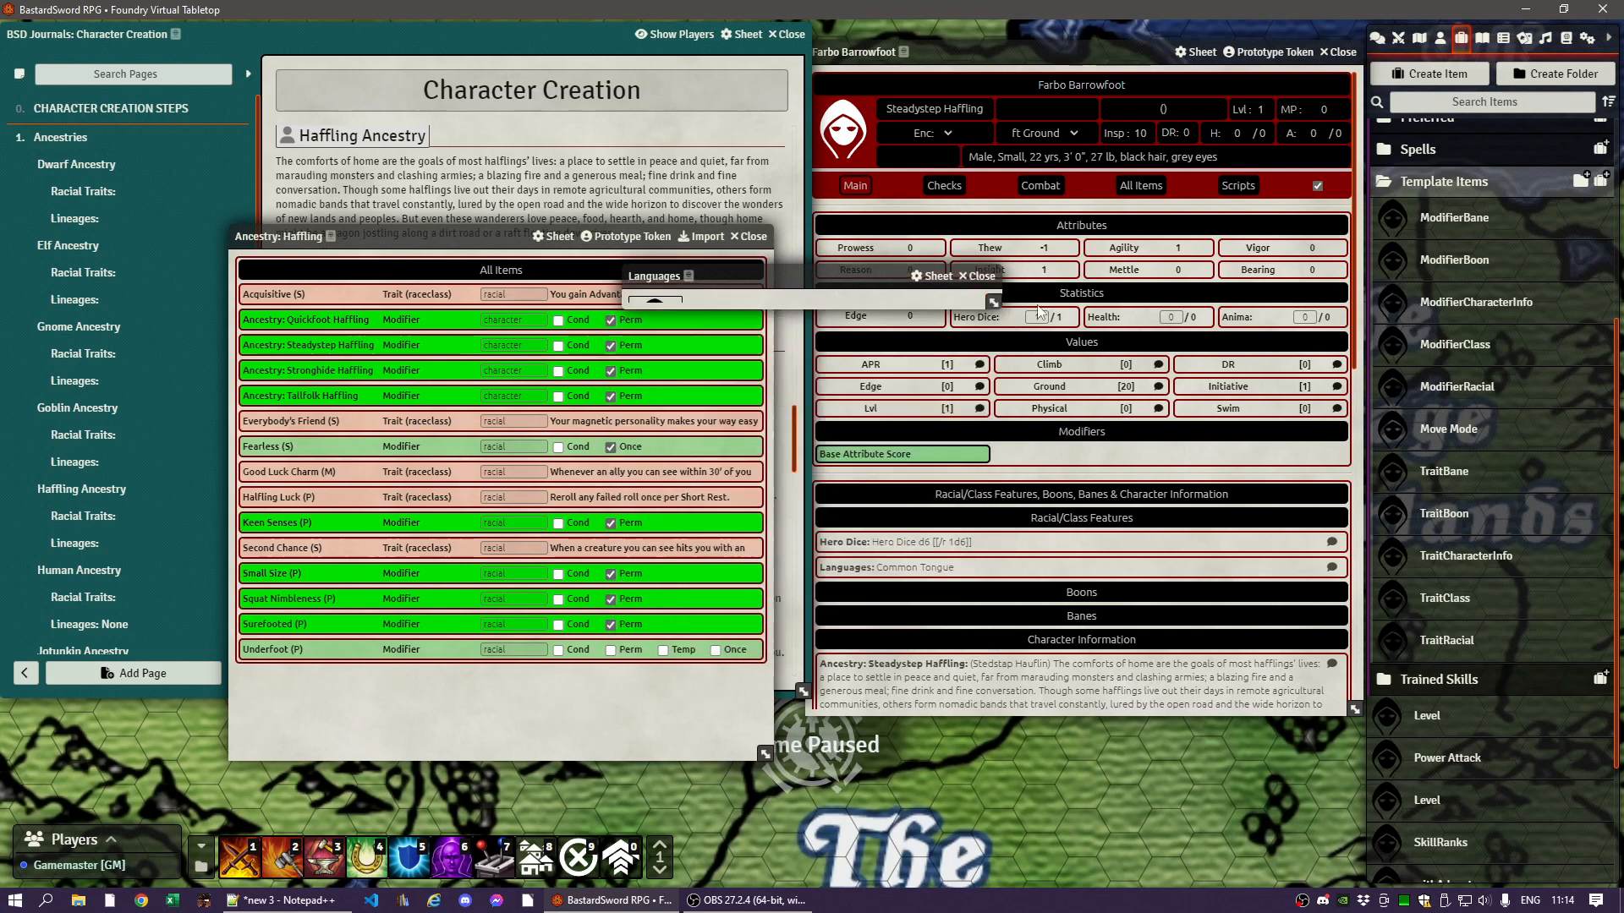
- Extend the notes of Farbo's existing racial Languages trait to "Common Tongue, One more"
{"action": "scroll", "coordinate": [942, 609], "scroll_direction": "down", "scroll_amount": 1}
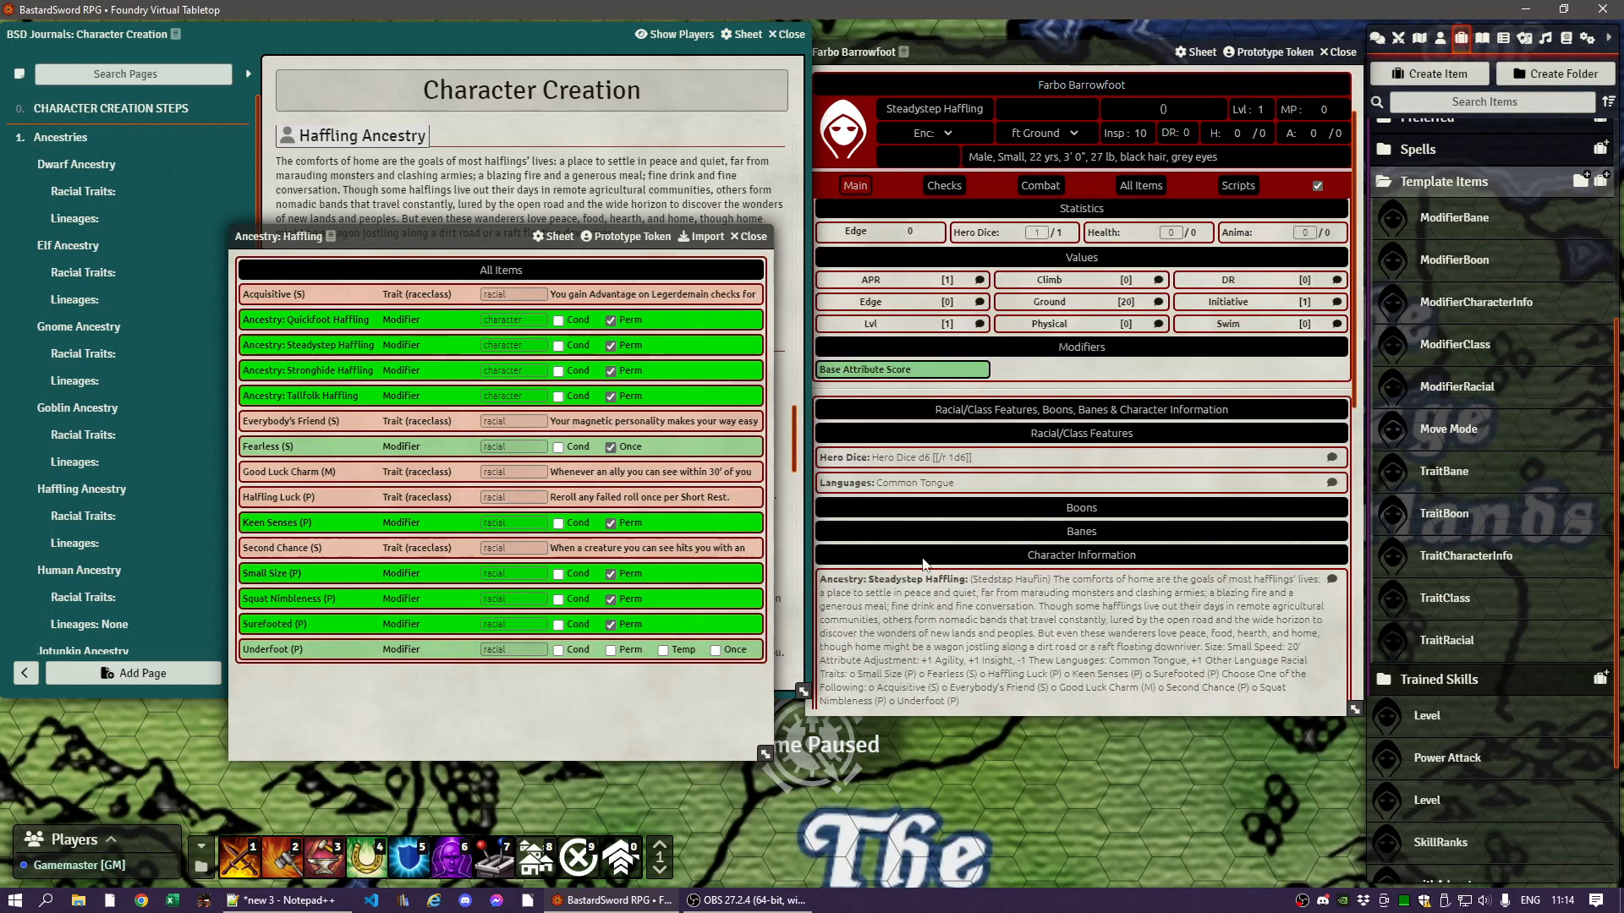
{"action": "left_click", "coordinate": [914, 483]}
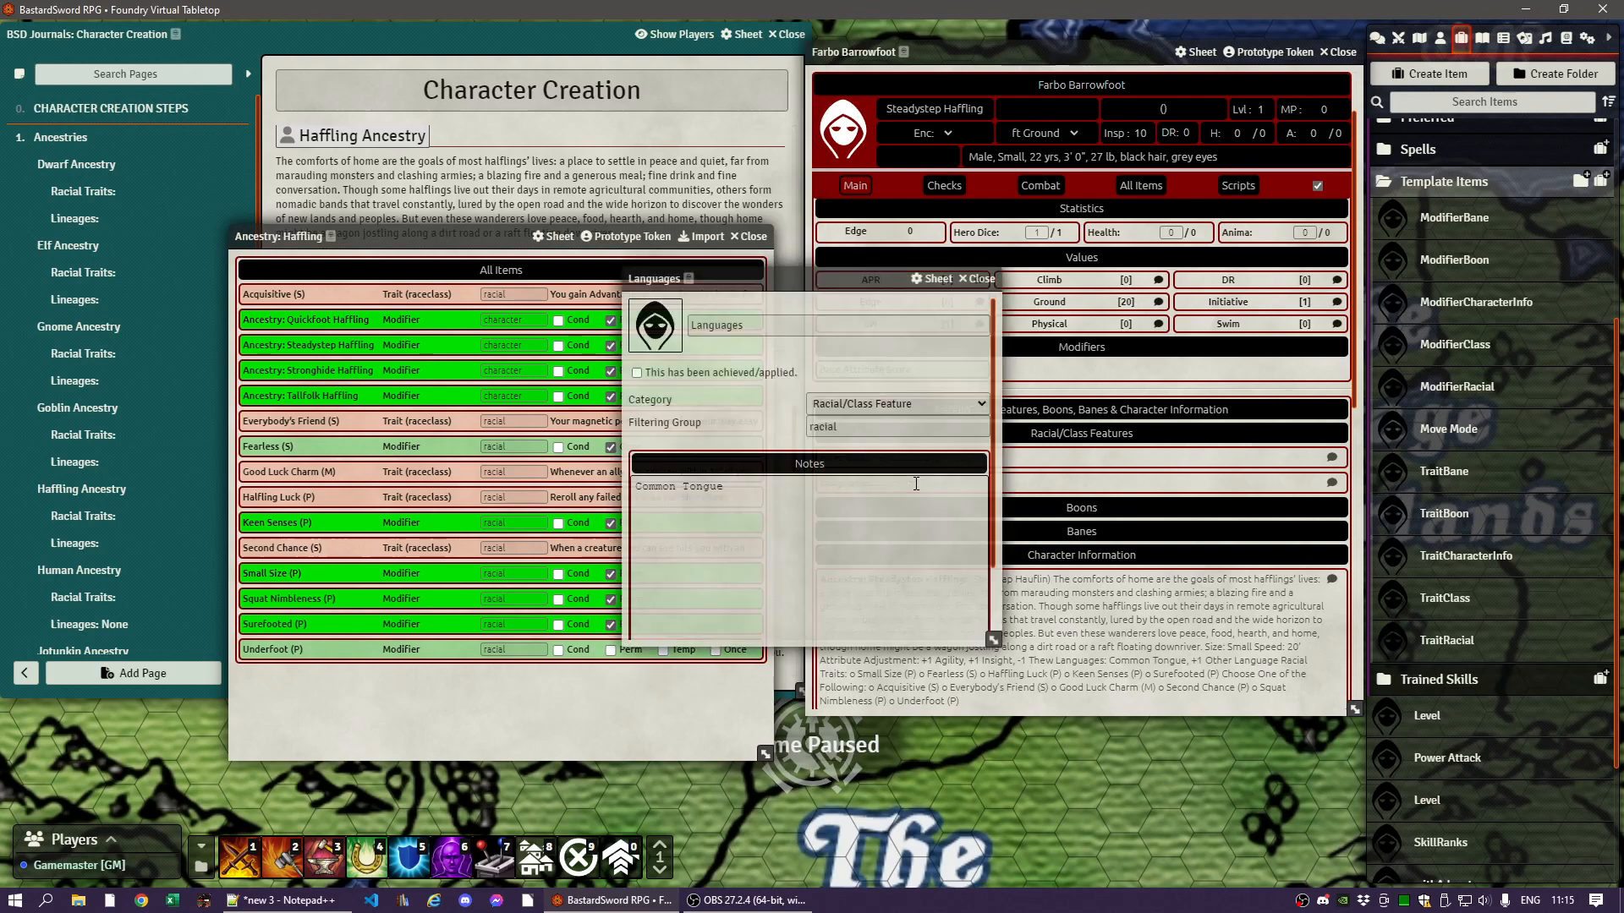
{"action": "left_click", "coordinate": [791, 506]}
{"action": "type", "text": ", "}
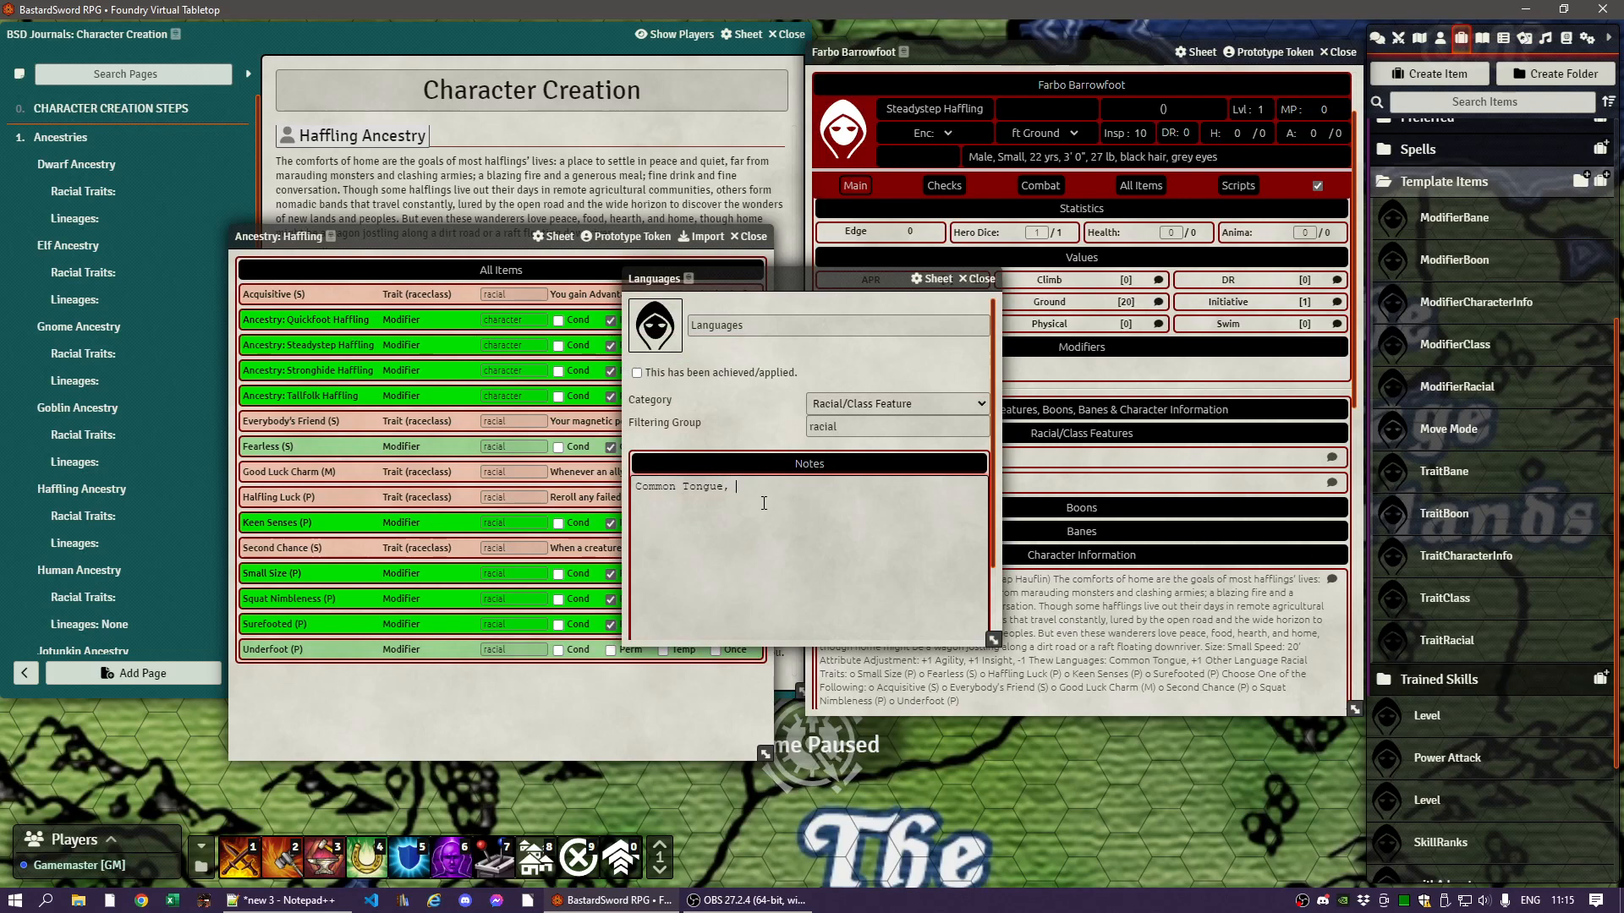
{"action": "type", "text": "One more"}
{"action": "left_click", "coordinate": [761, 432]}
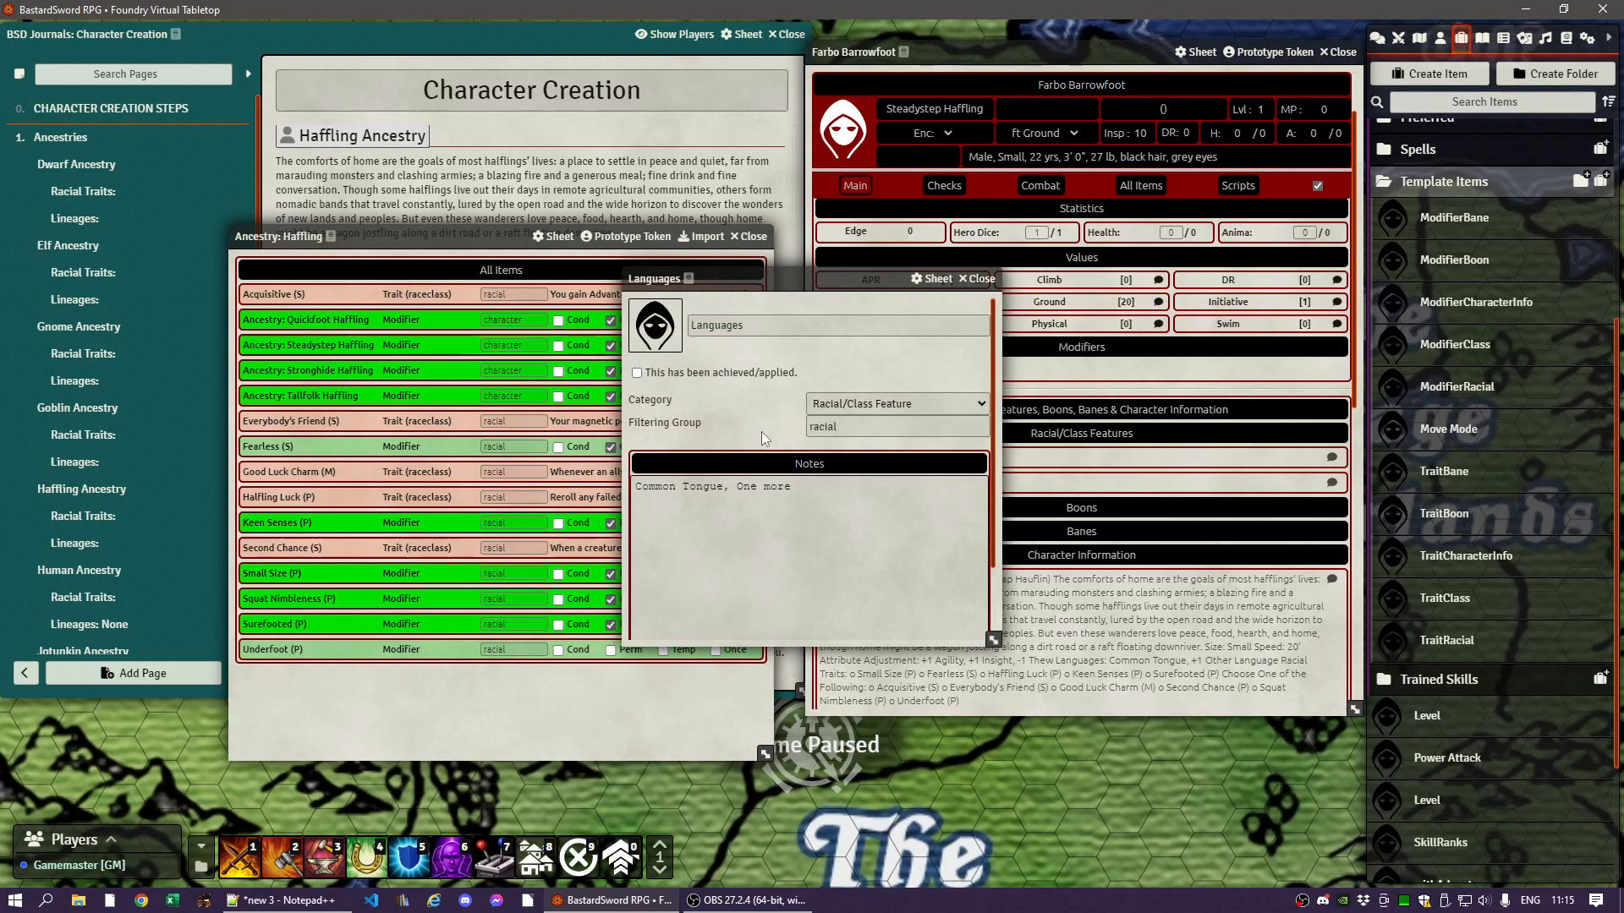
{"action": "left_click", "coordinate": [981, 278]}
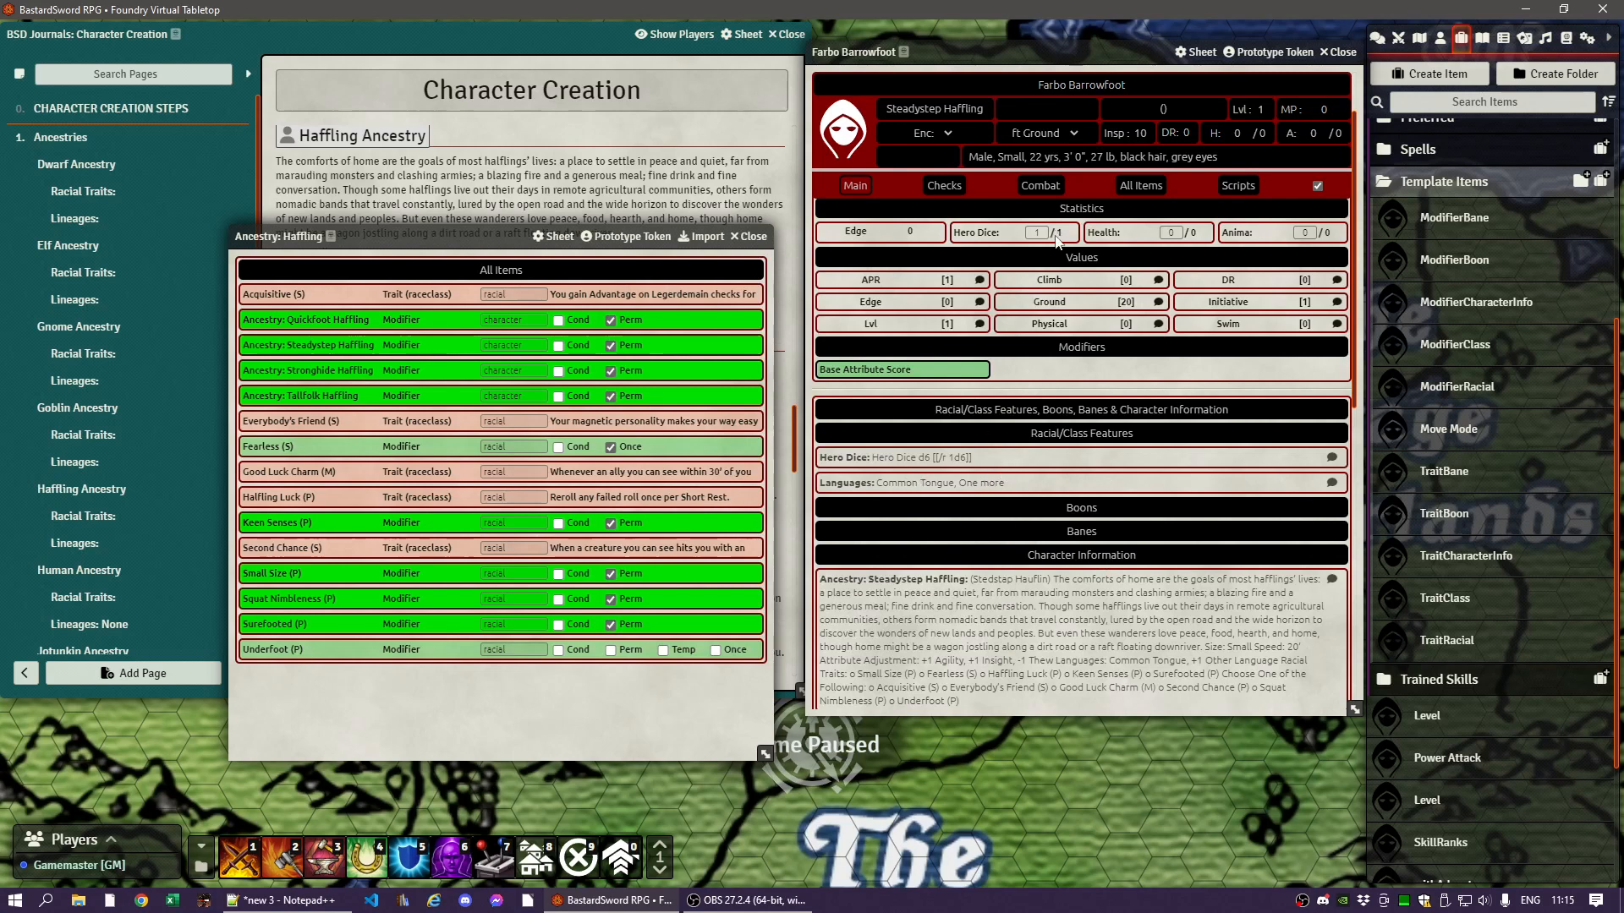
- Delete the duplicate character-information Languages trait from Farbo's full item list
{"action": "left_click", "coordinate": [1141, 186]}
{"action": "scroll", "coordinate": [956, 437], "scroll_direction": "down", "scroll_amount": 5}
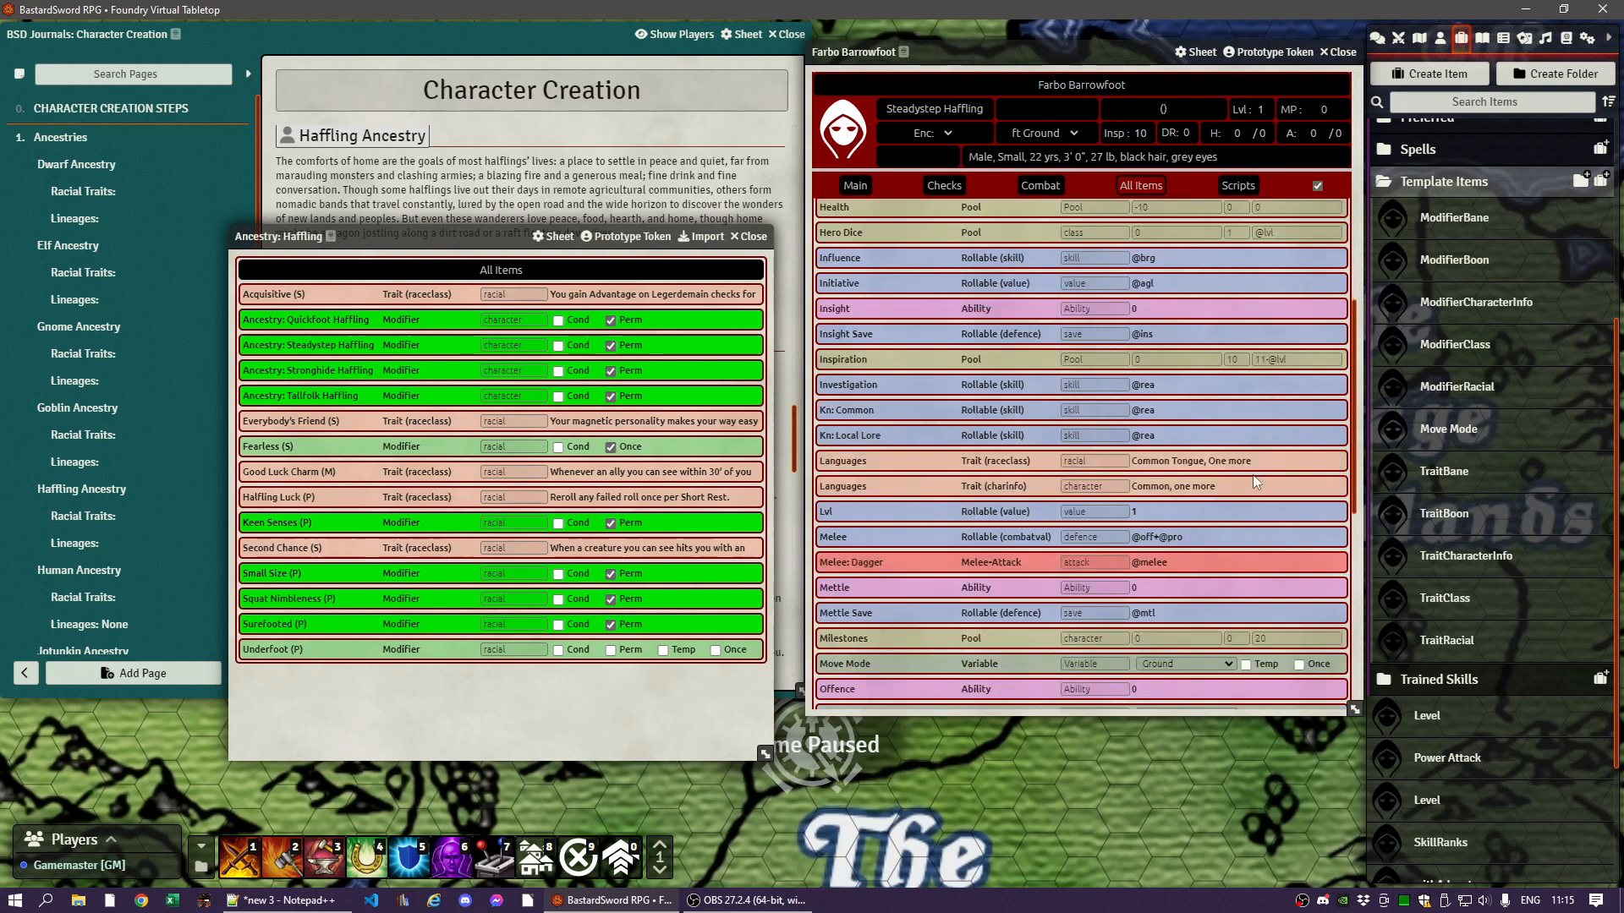
{"action": "right_click", "coordinate": [853, 482]}
{"action": "left_click", "coordinate": [850, 465]}
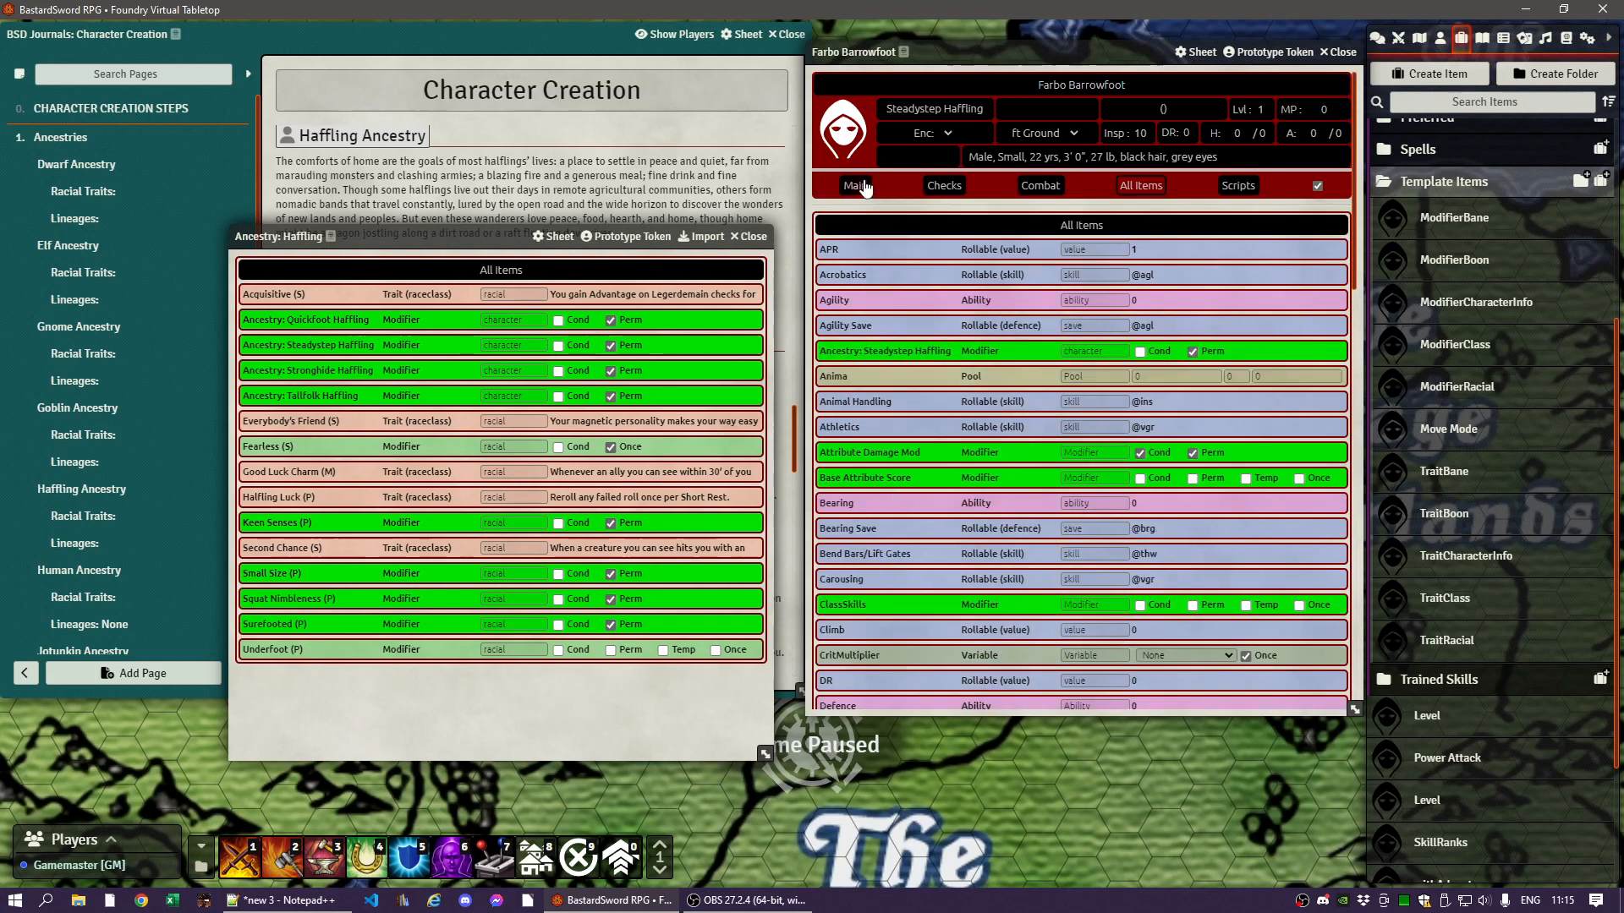
- Return Farbo's sheet to its Main section and move the Haffling ancestry window off the journal's racial traits
{"action": "left_click", "coordinate": [856, 185]}
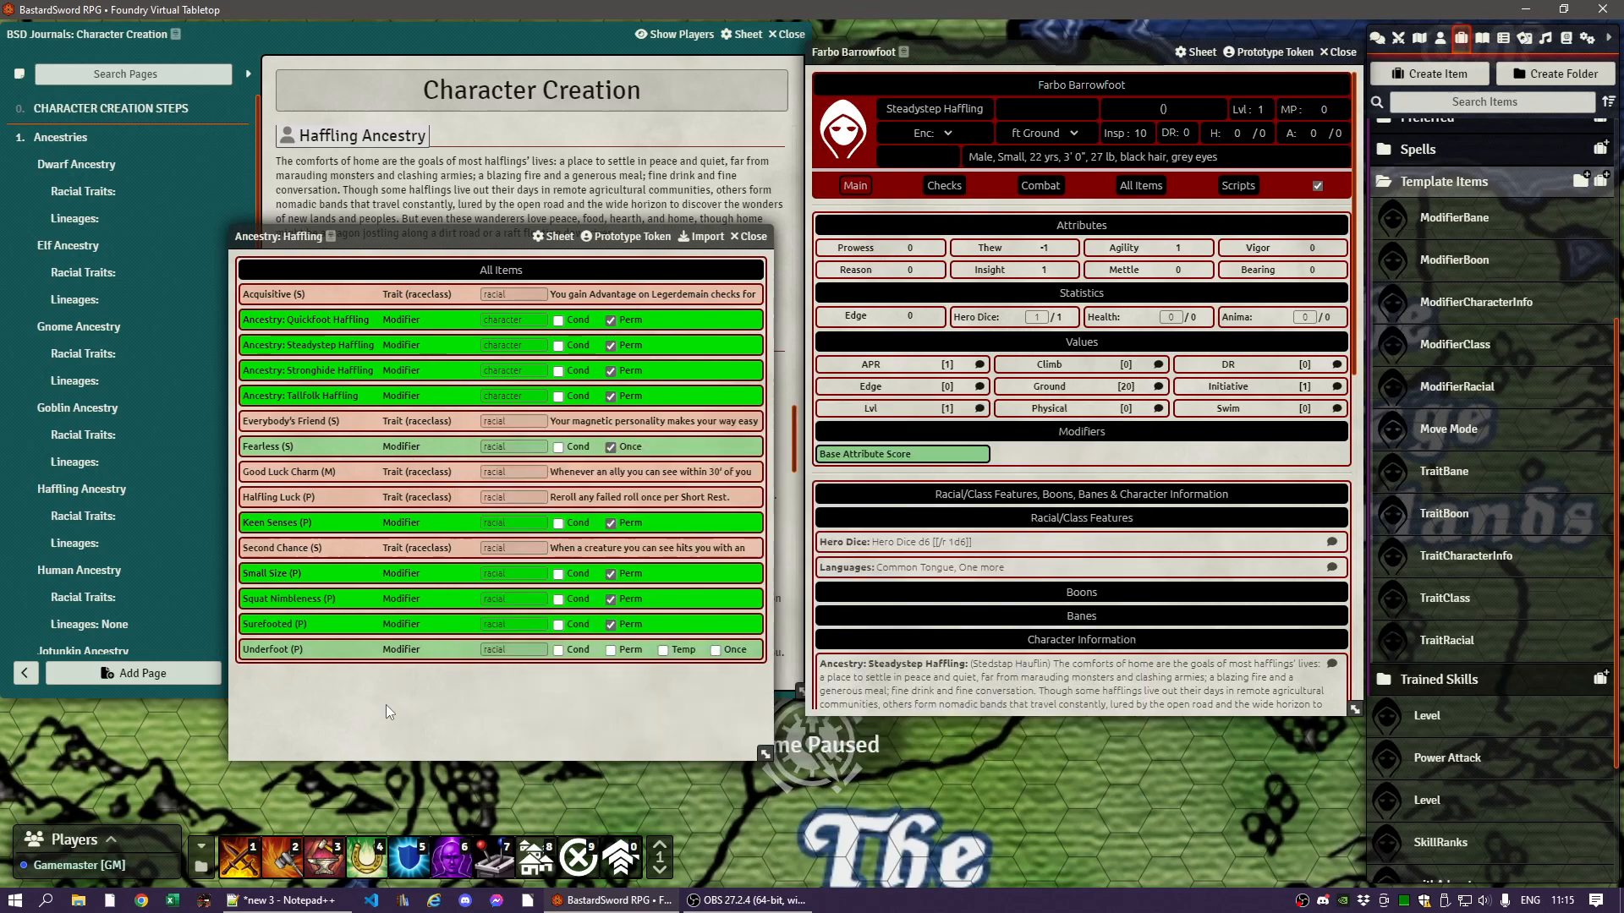
{"action": "left_click_drag", "start_coordinate": [376, 238], "coordinate": [834, 269]}
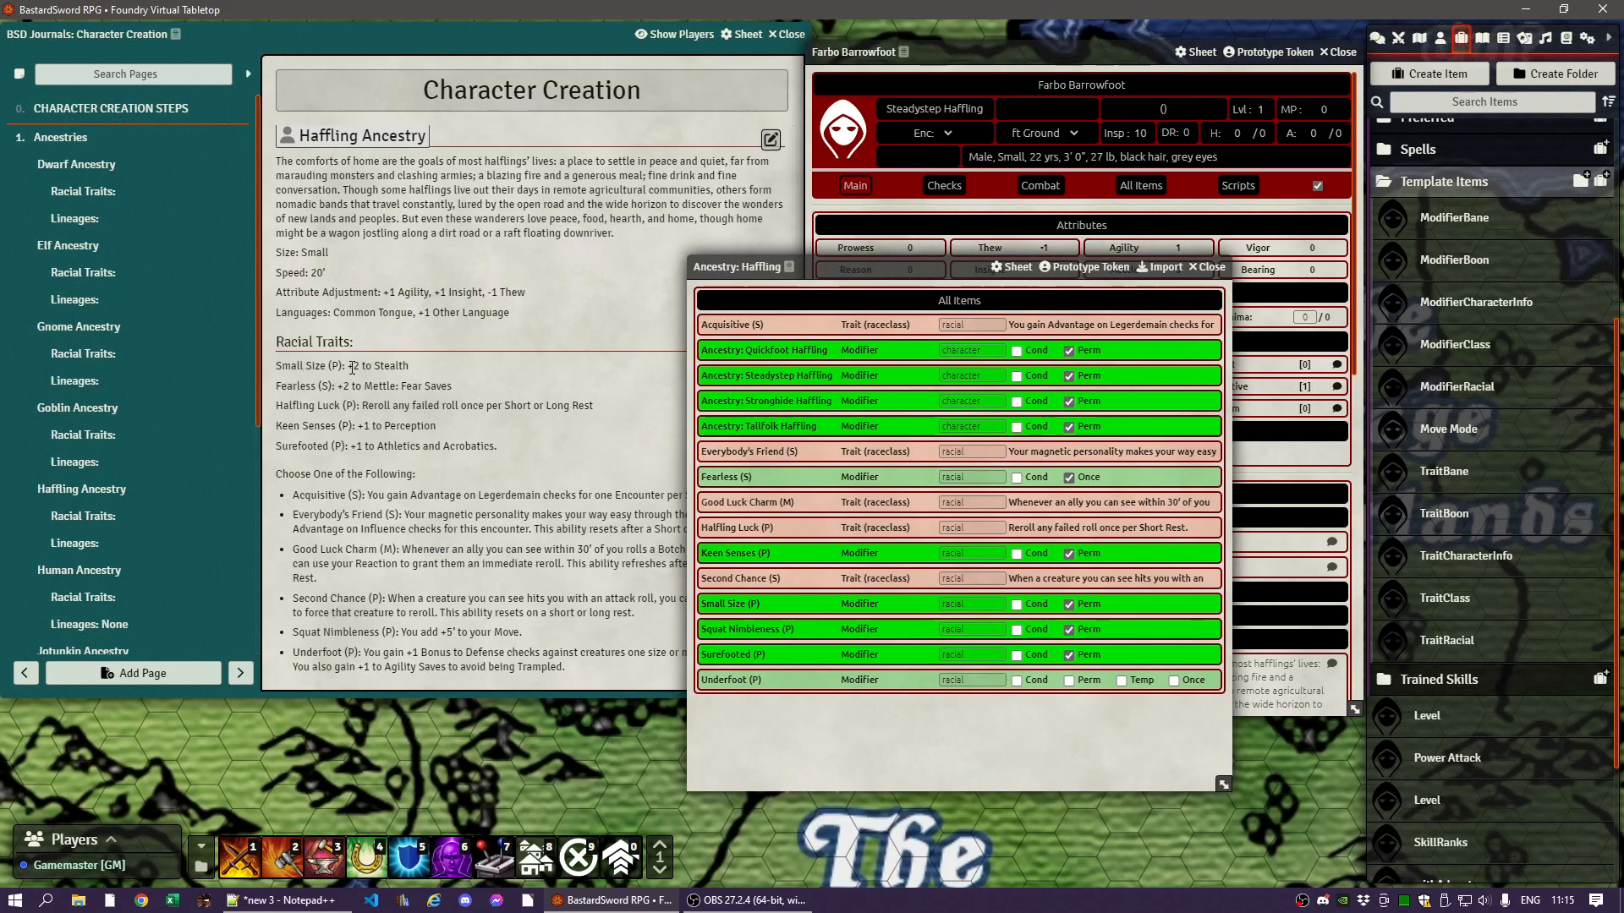
- Add the Small Size (P) and Fearless (S) traits from the Haffling ancestry to Farbo's sheet and close their item windows
{"action": "left_click_drag", "start_coordinate": [732, 603], "coordinate": [1265, 582]}
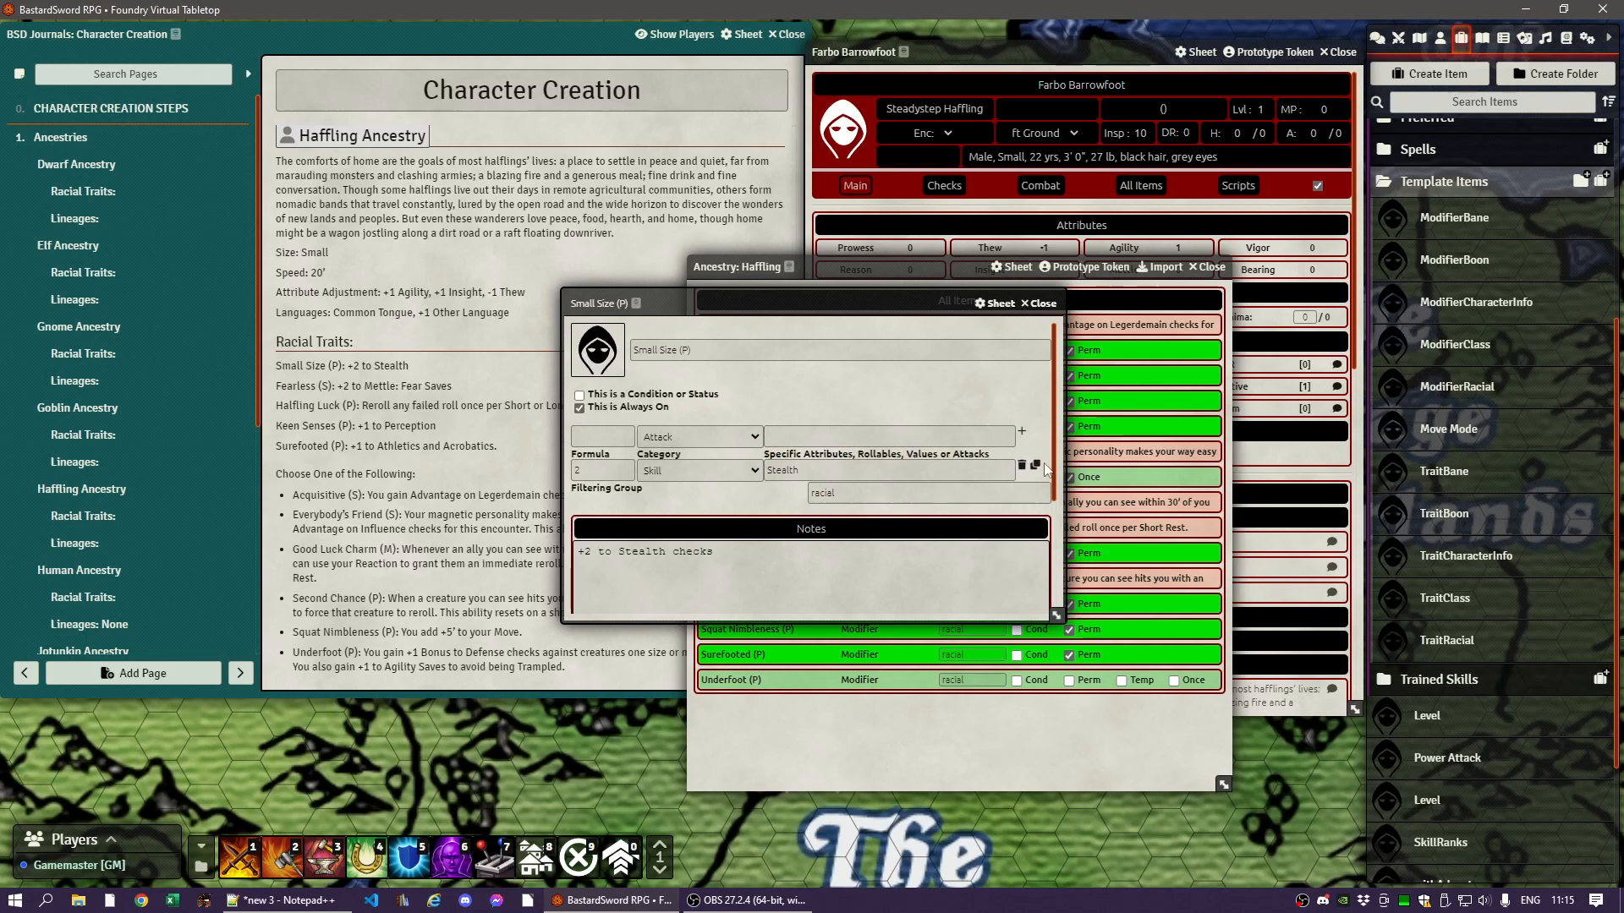
{"action": "left_click", "coordinate": [1043, 304]}
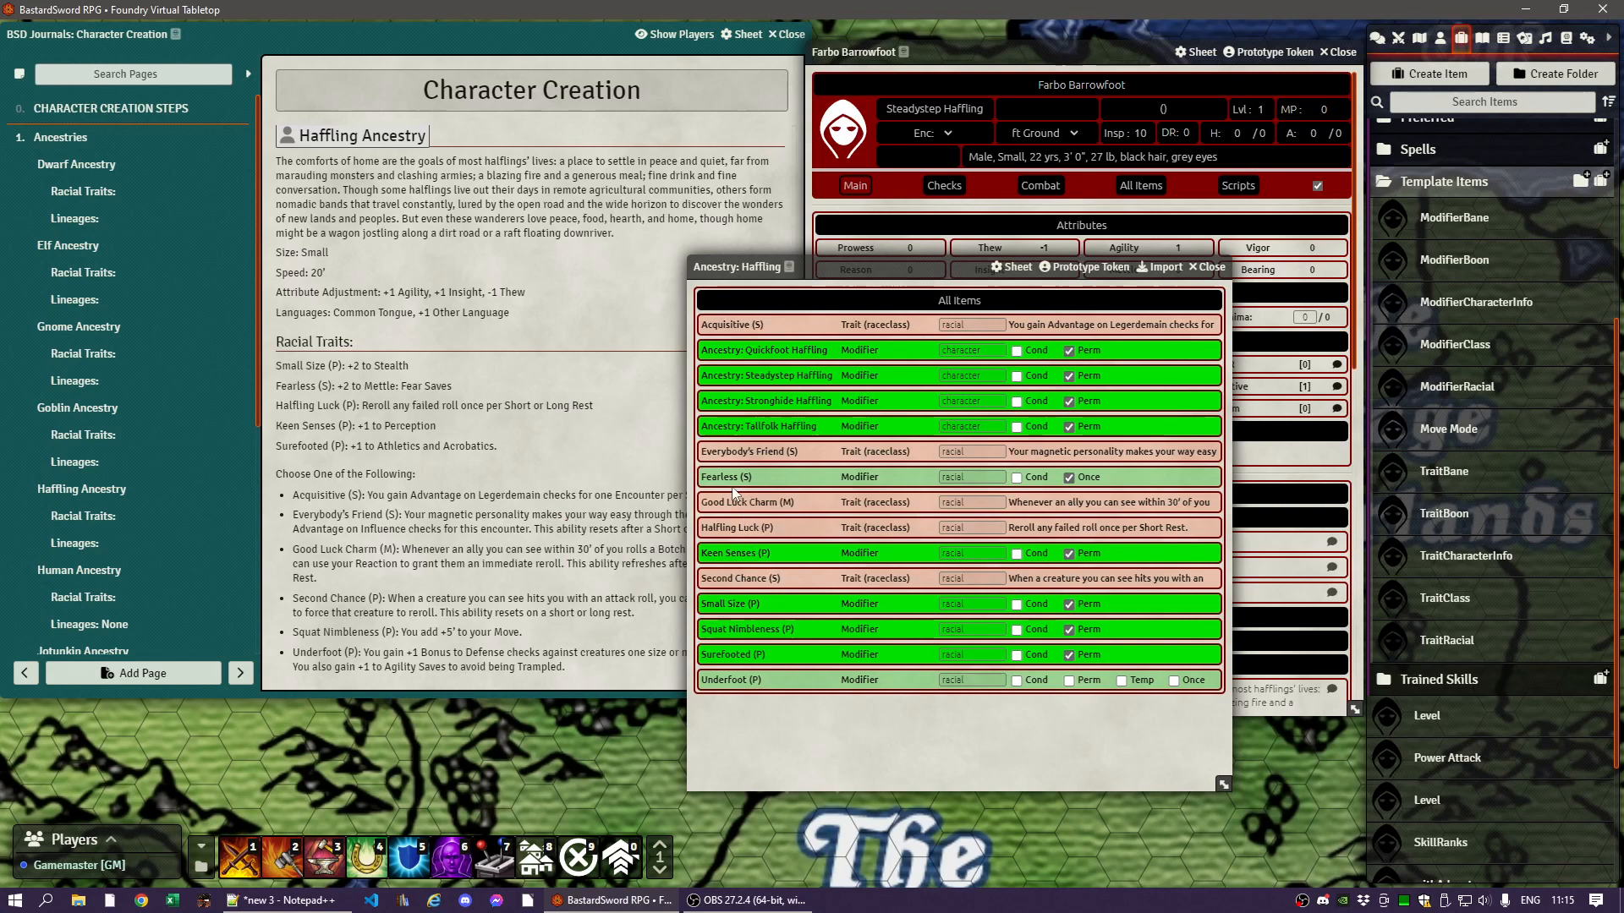
{"action": "left_click_drag", "start_coordinate": [721, 478], "coordinate": [1235, 558]}
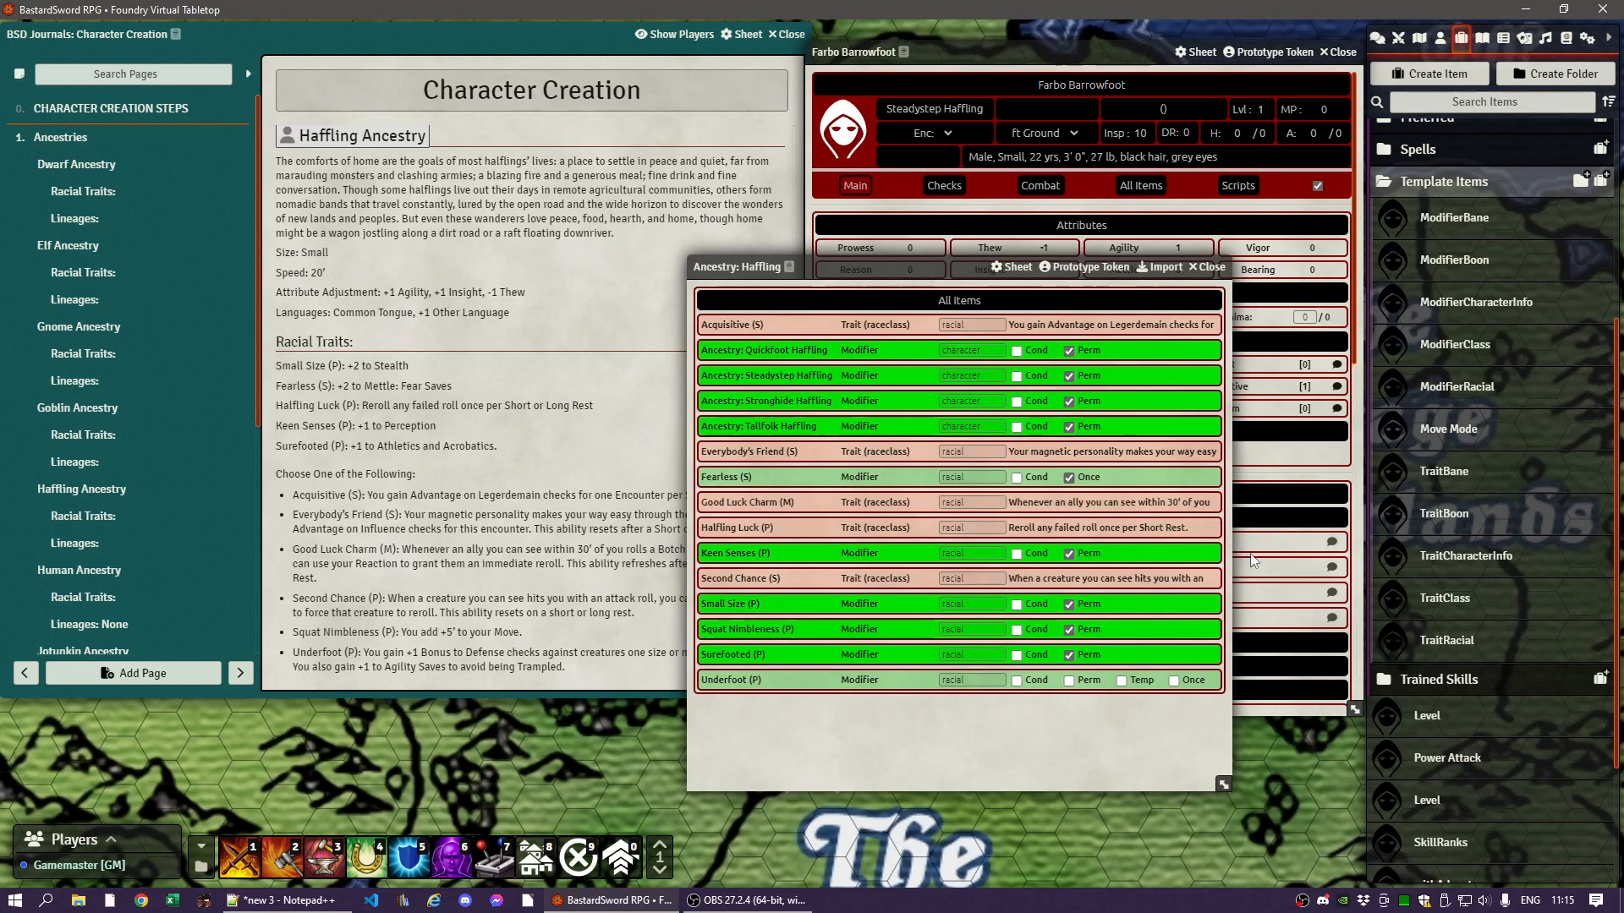
{"action": "left_click", "coordinate": [1172, 479]}
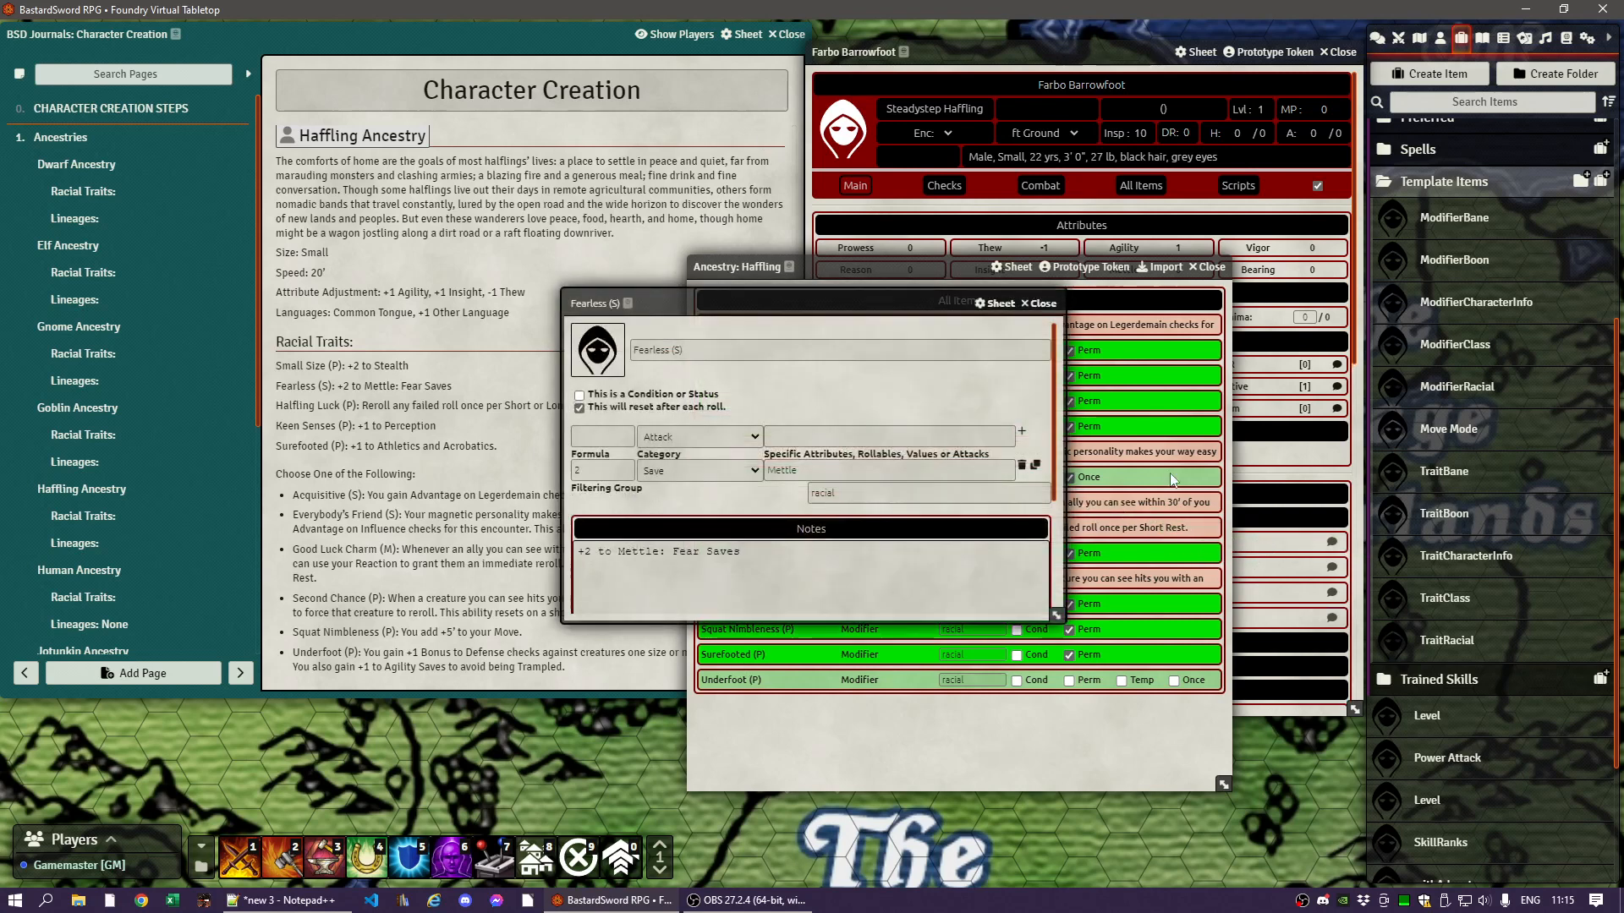
{"action": "left_click", "coordinate": [1046, 303]}
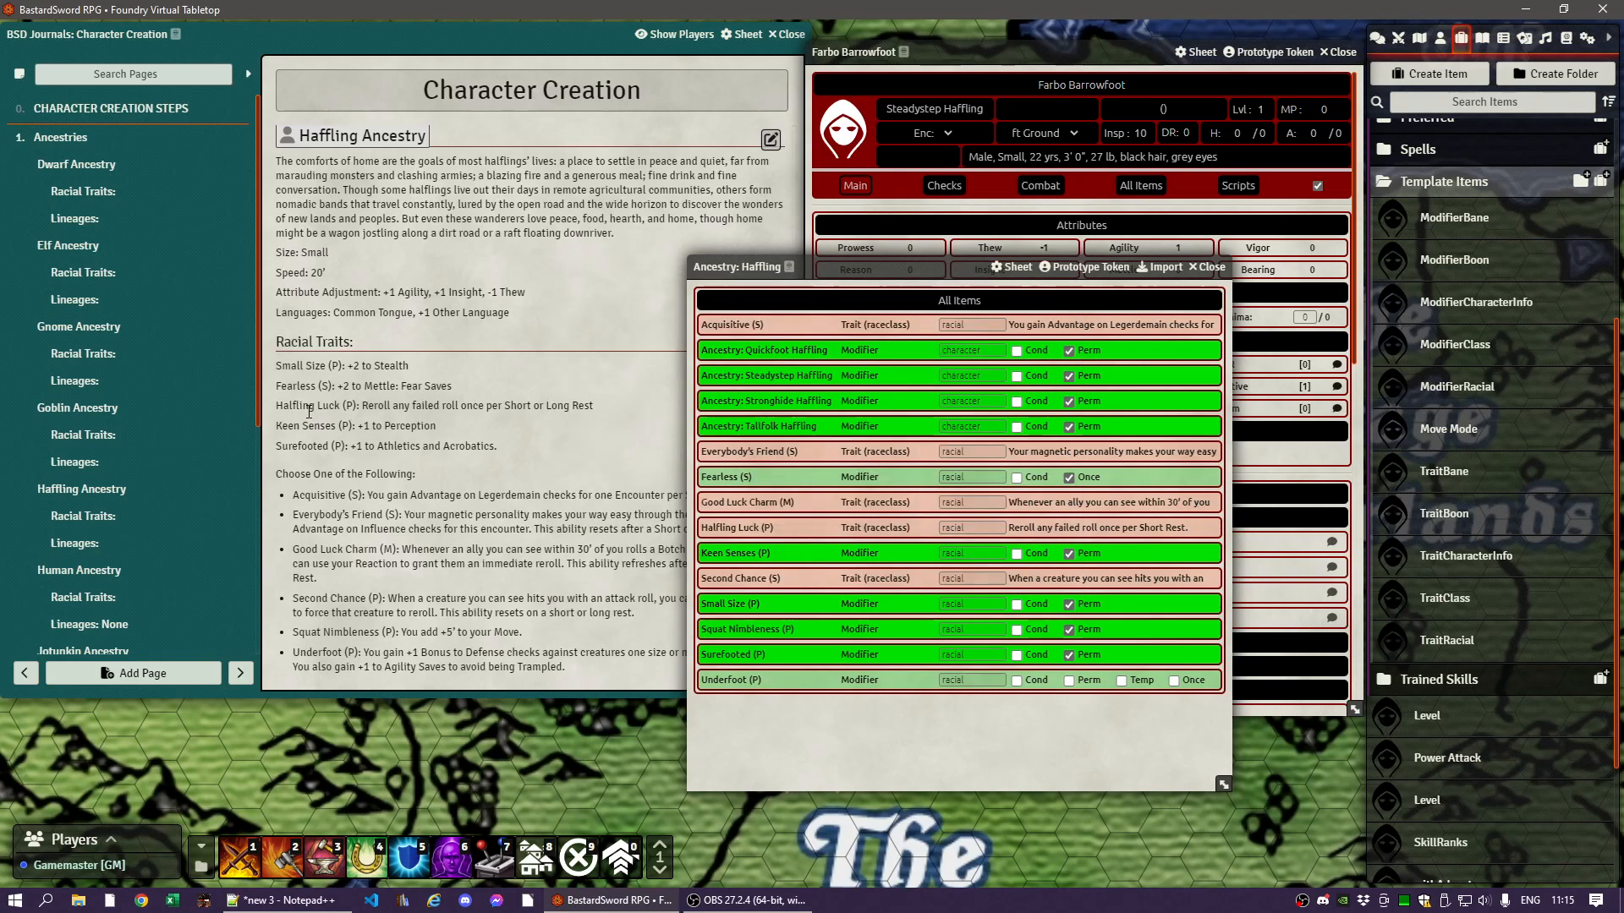
- Add the Halfling Luck (P), Keen Senses (P) and Surefooted (P) racial traits from the Haffling ancestry to Farbo's sheet
{"action": "left_click_drag", "start_coordinate": [736, 528], "coordinate": [1266, 502]}
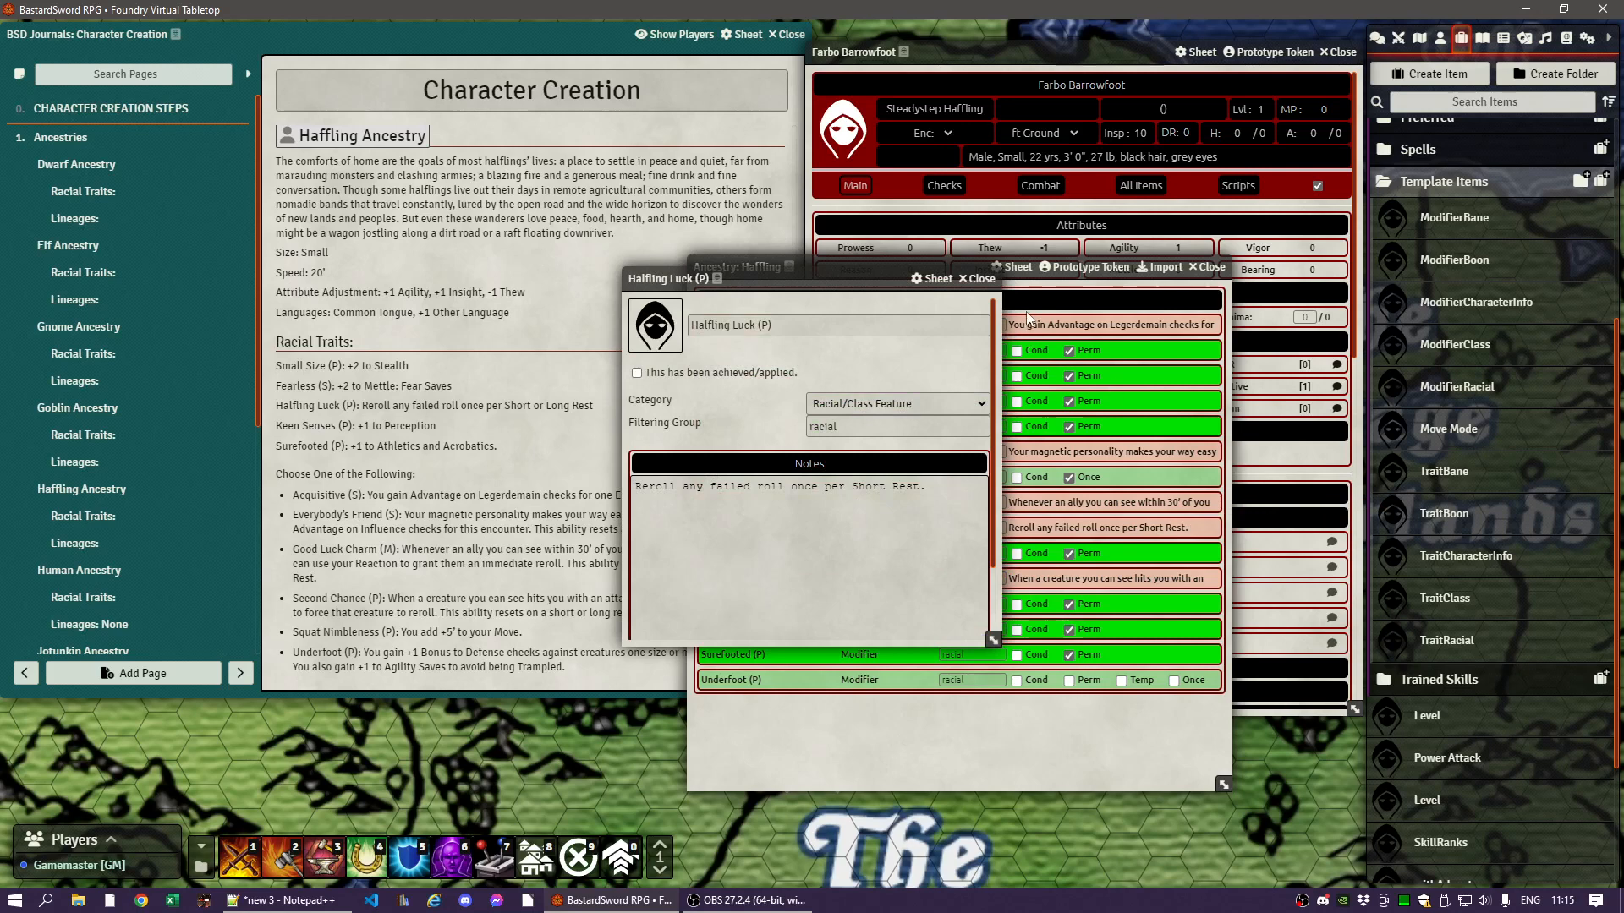
{"action": "left_click", "coordinate": [981, 279]}
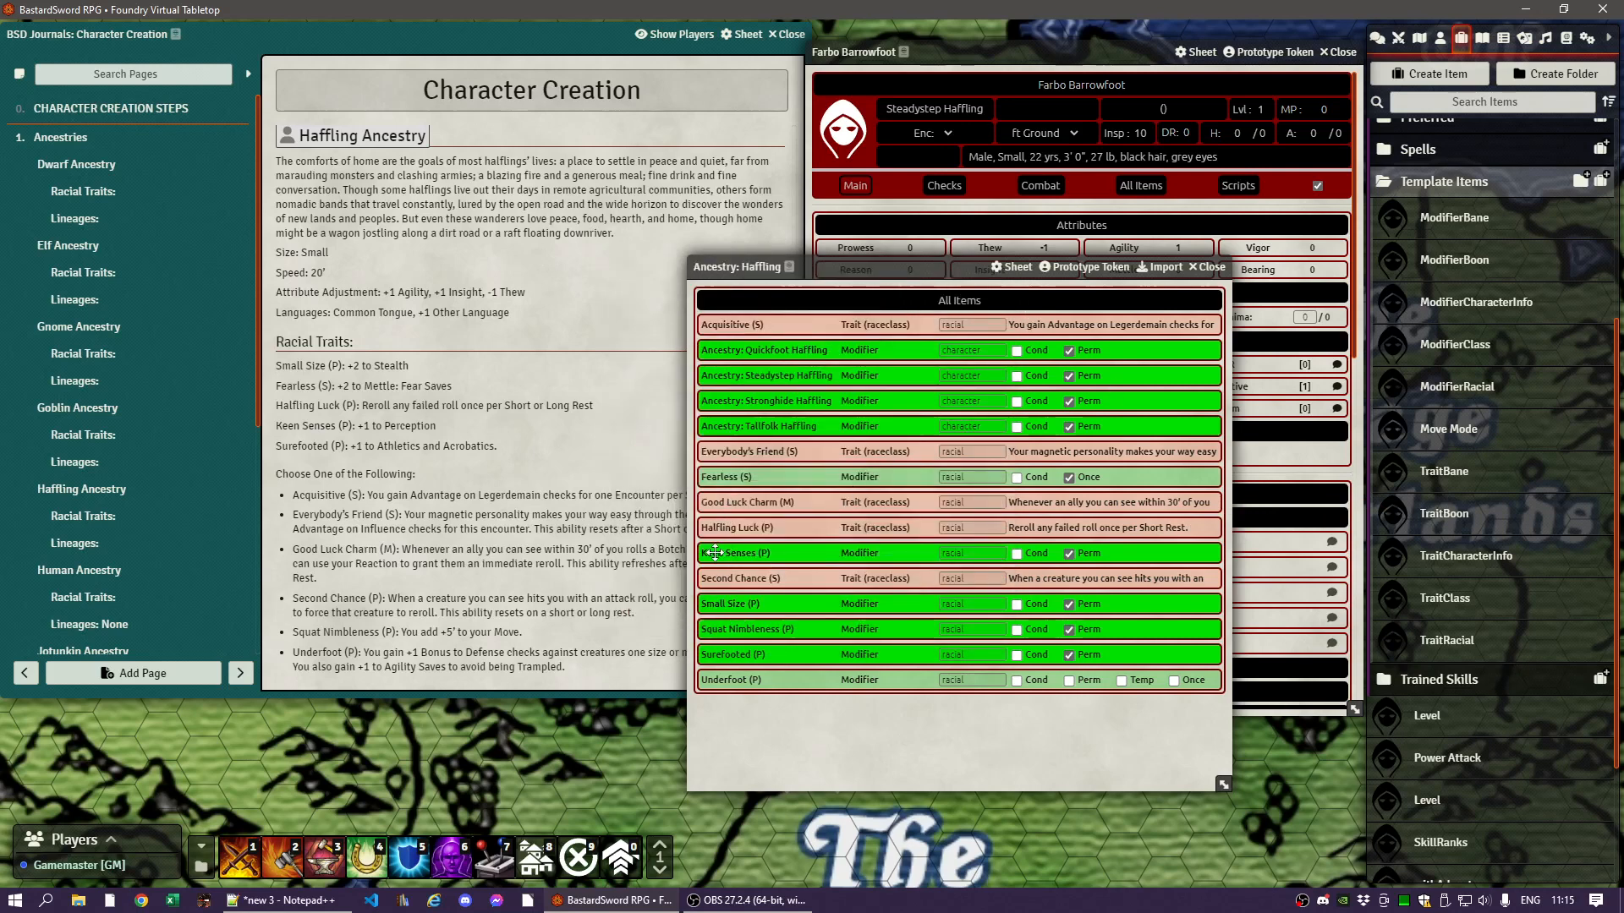
{"action": "left_click_drag", "start_coordinate": [726, 547], "coordinate": [1240, 526]}
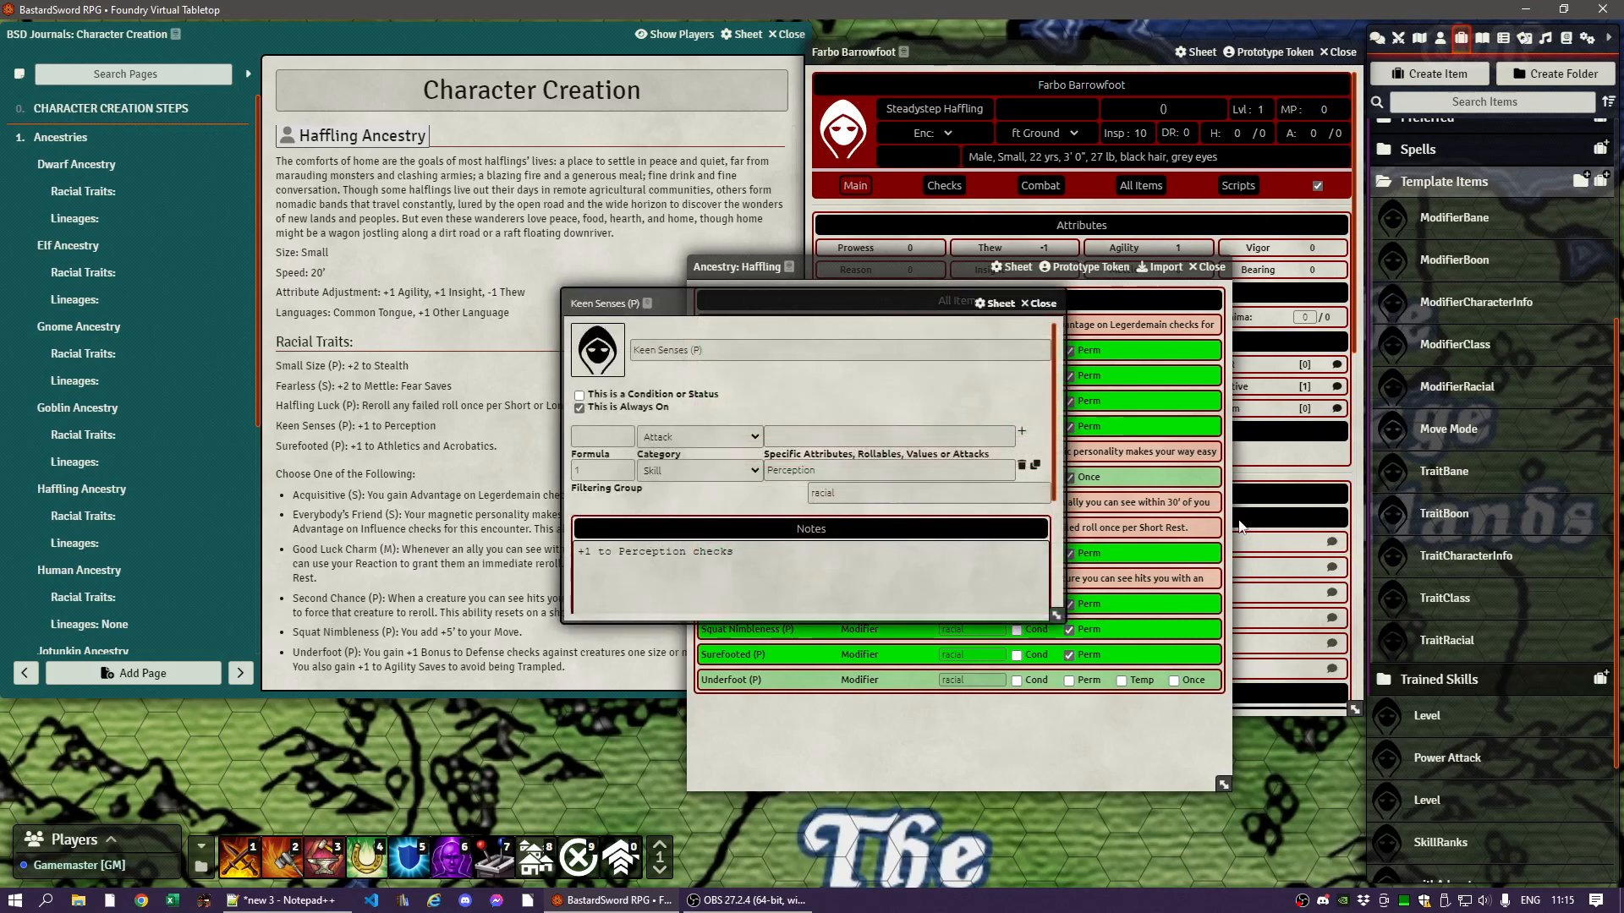
{"action": "left_click", "coordinate": [1043, 304]}
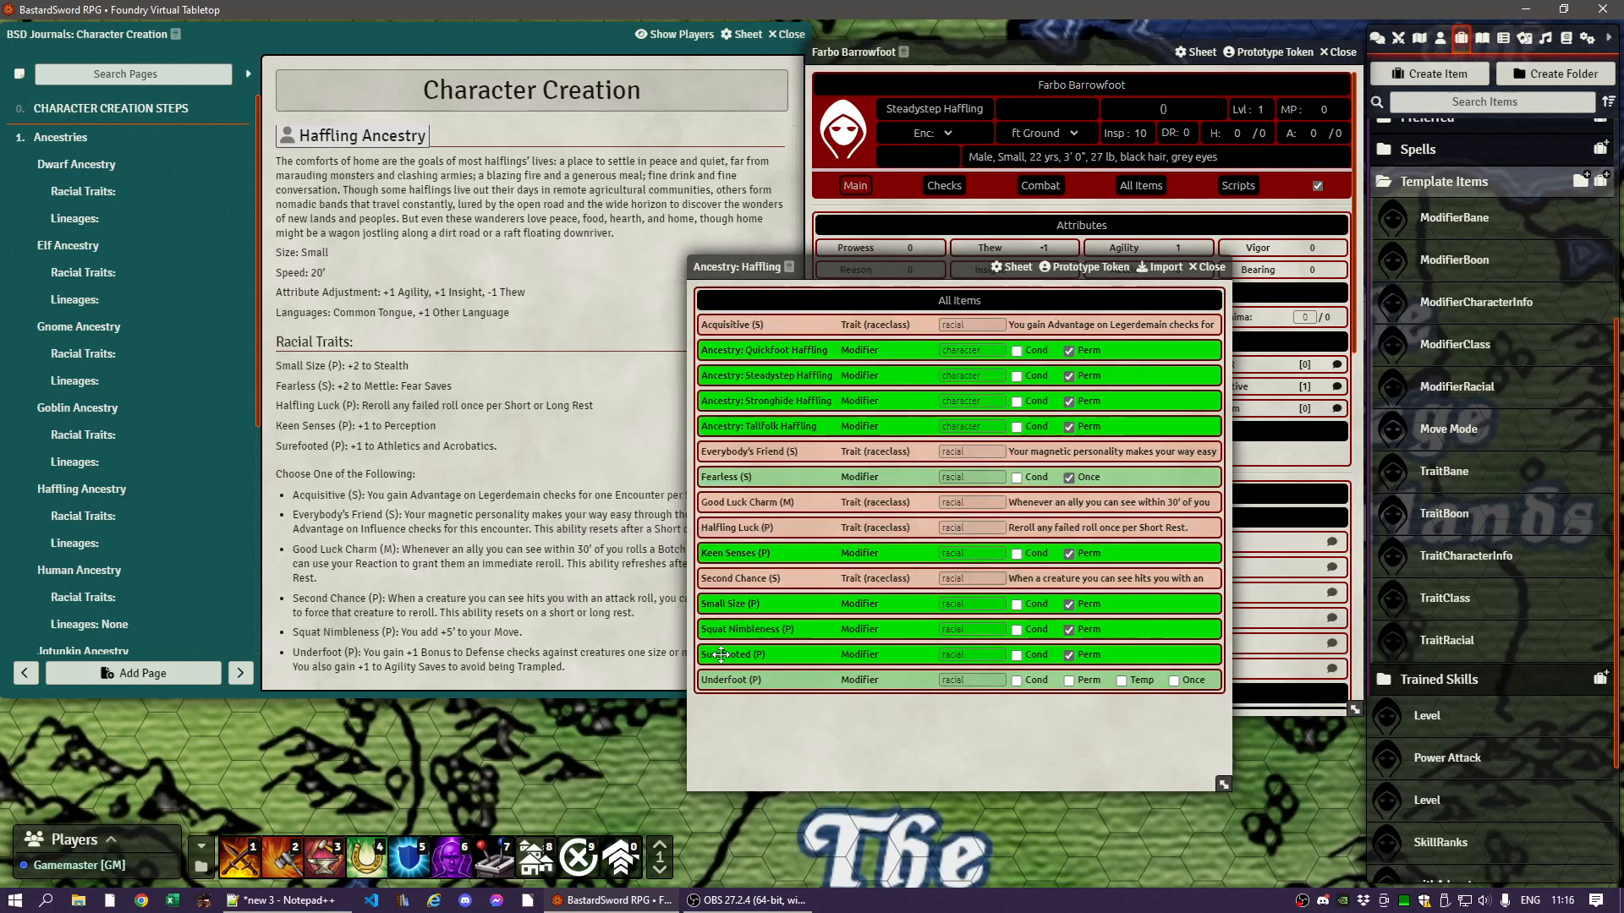
{"action": "left_click_drag", "start_coordinate": [721, 654], "coordinate": [1259, 589]}
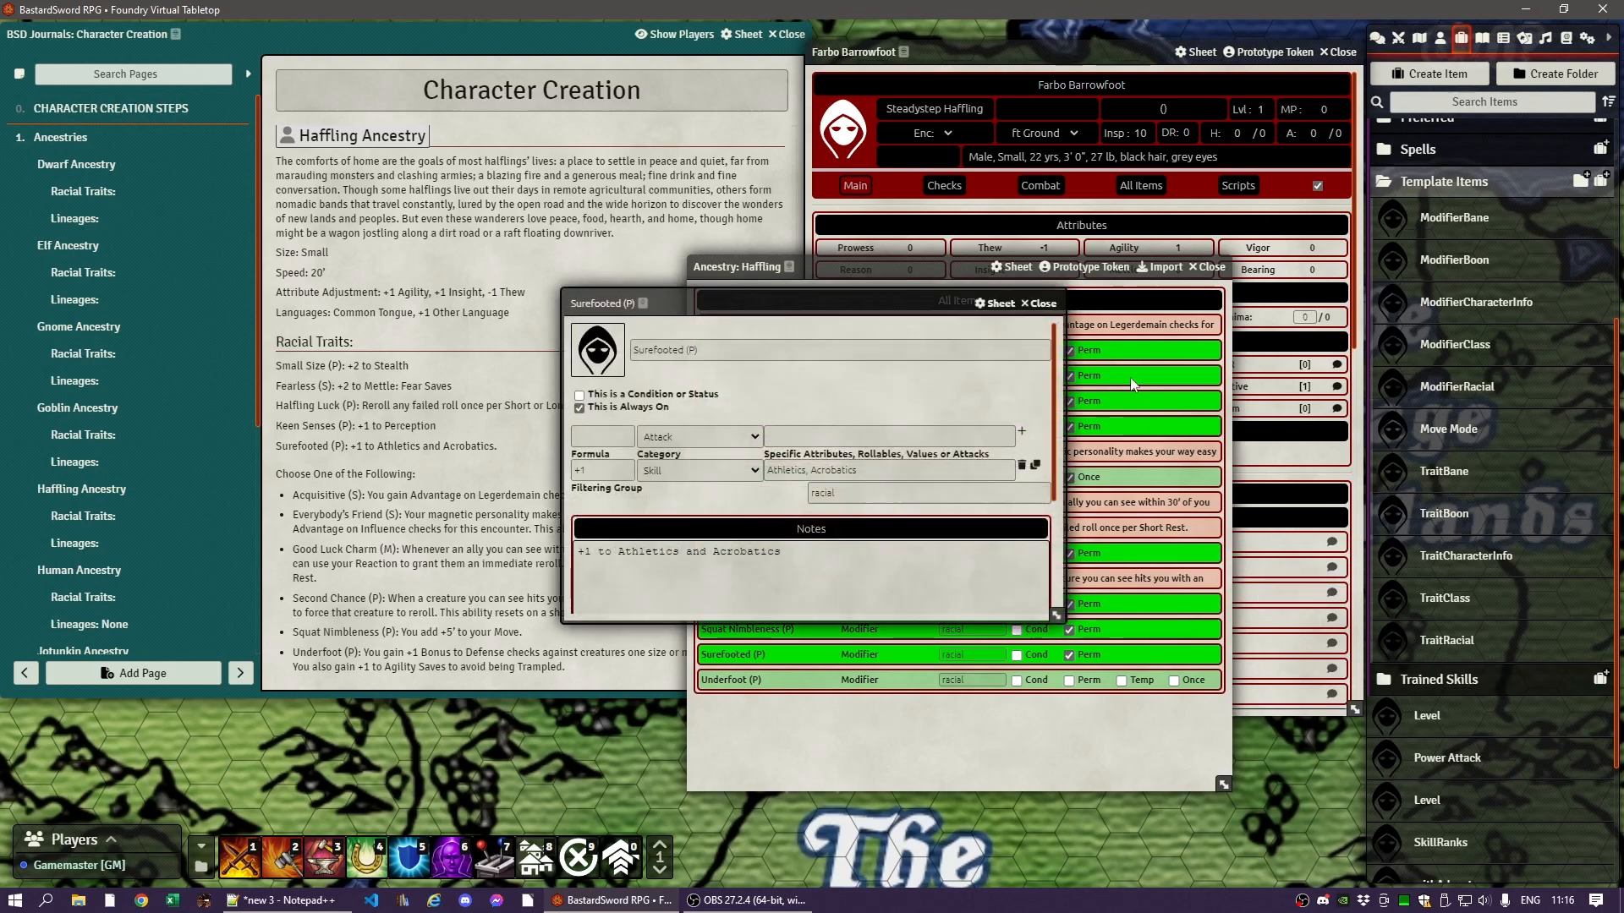
{"action": "left_click", "coordinate": [1042, 304]}
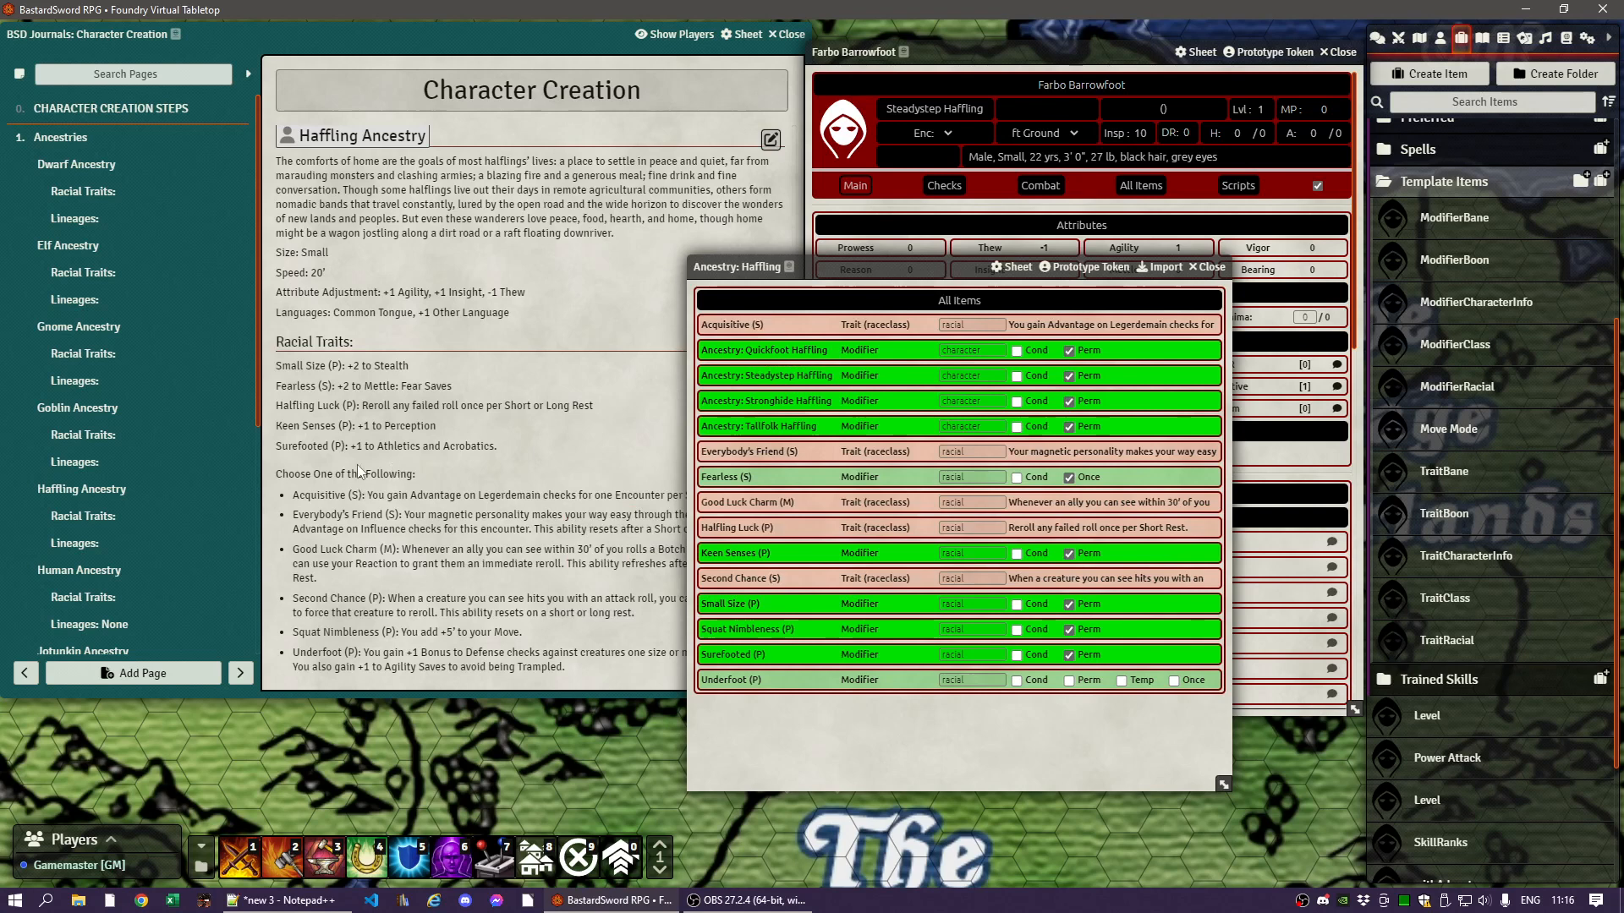
- Add Underfoot (P) to Farbo as the chosen optional racial trait, review its notes, and close the Haffling ancestry window
{"action": "scroll", "coordinate": [361, 446], "scroll_direction": "down", "scroll_amount": 3}
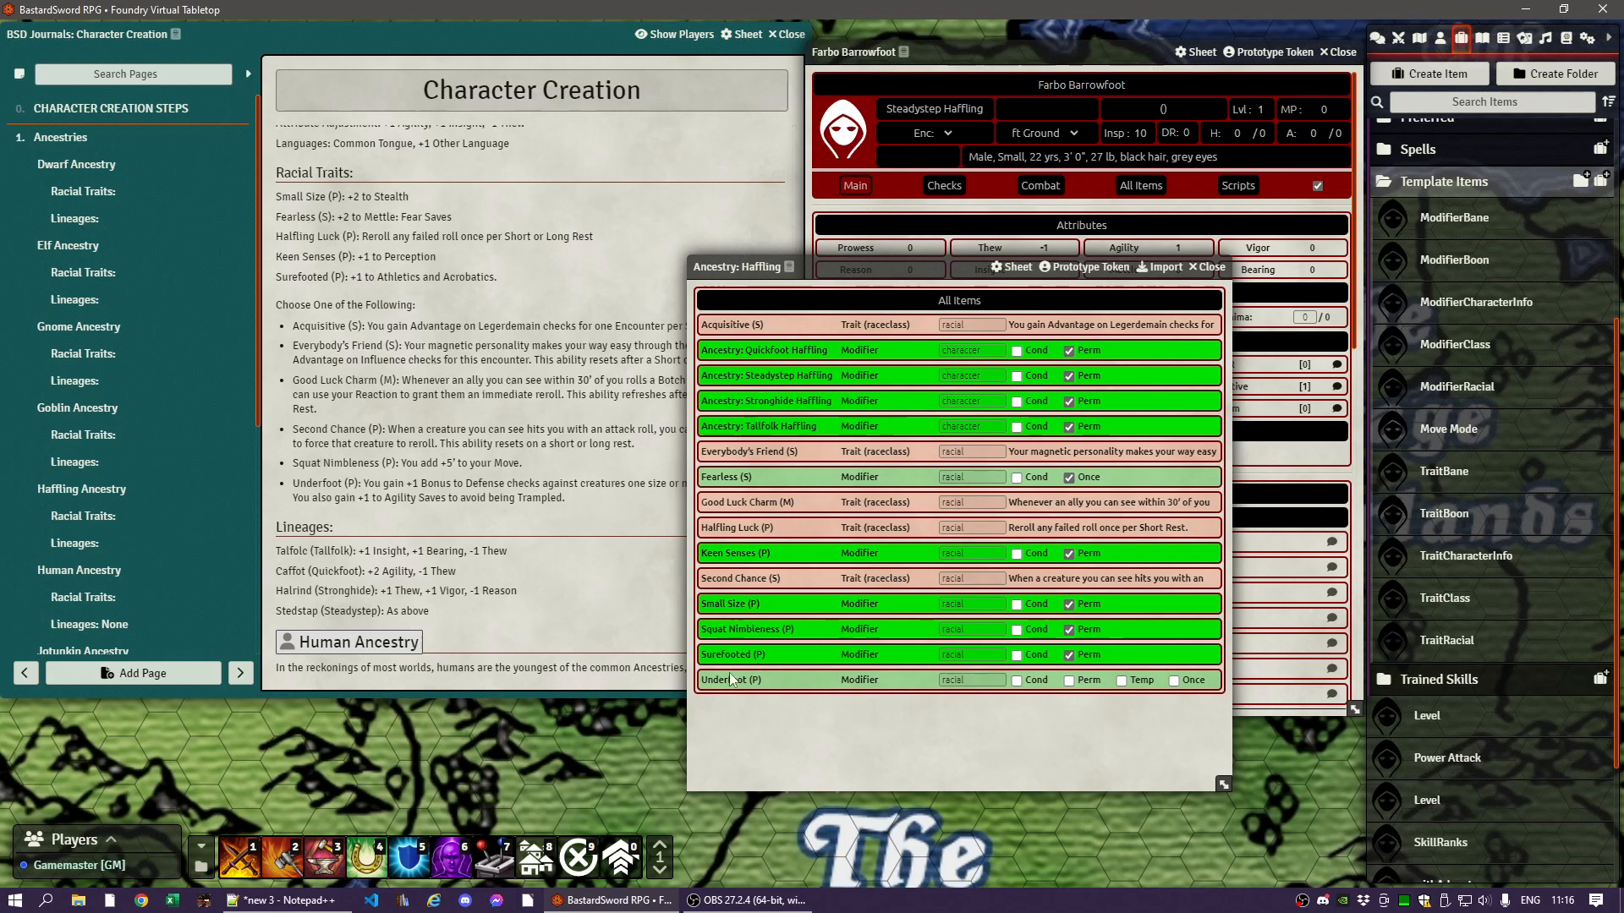
{"action": "left_click_drag", "start_coordinate": [746, 682], "coordinate": [1264, 602]}
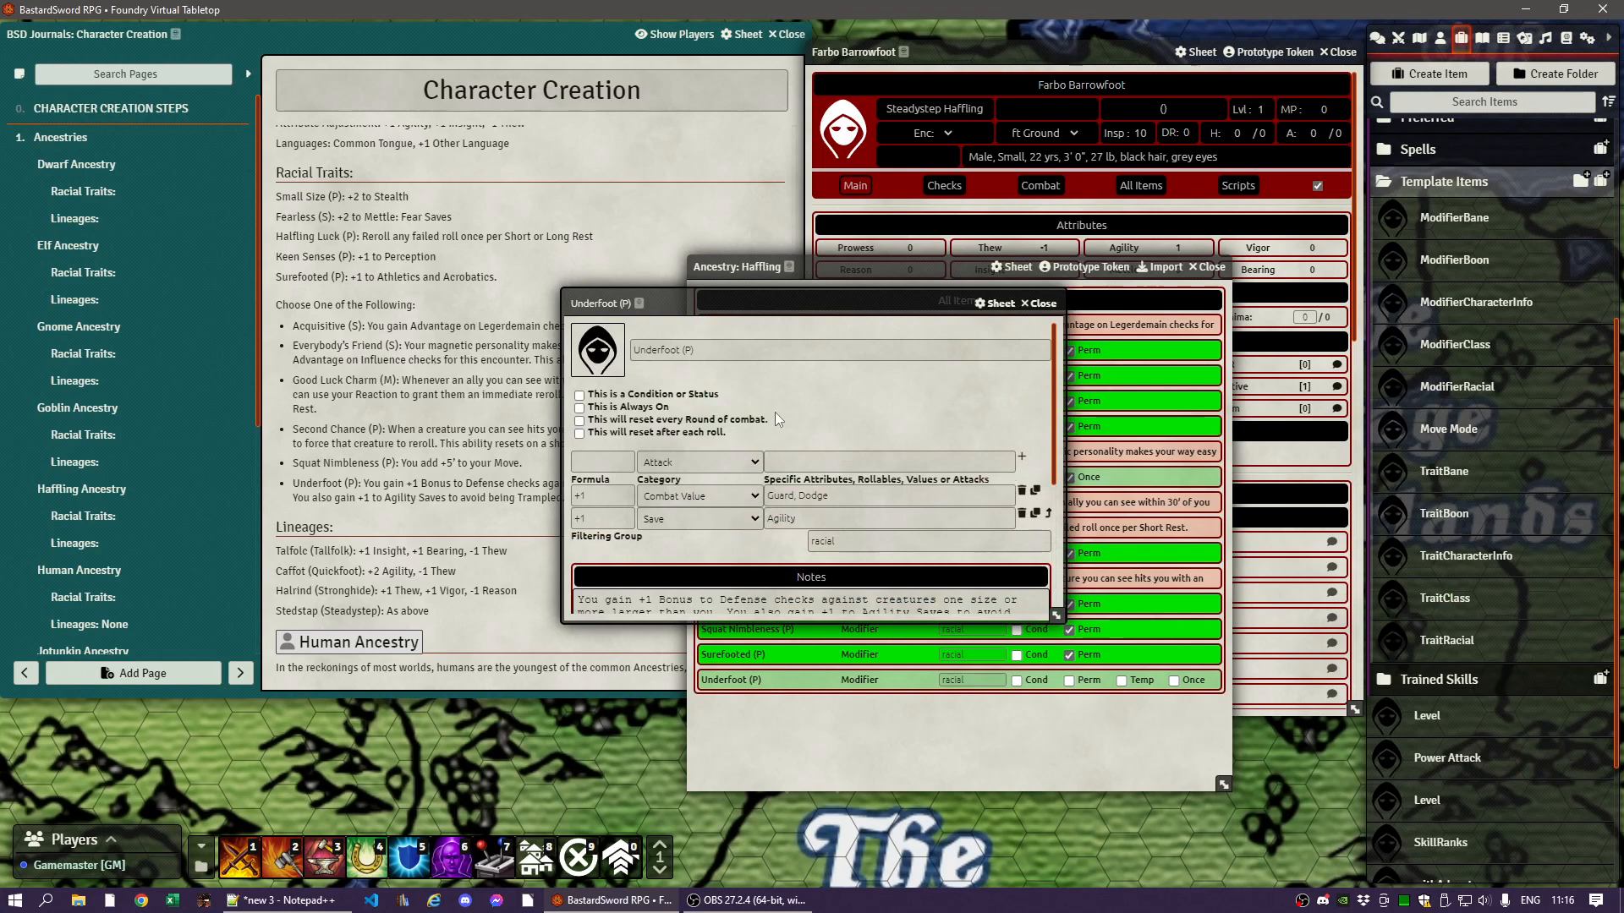
{"action": "scroll", "coordinate": [728, 571], "scroll_direction": "down", "scroll_amount": 2}
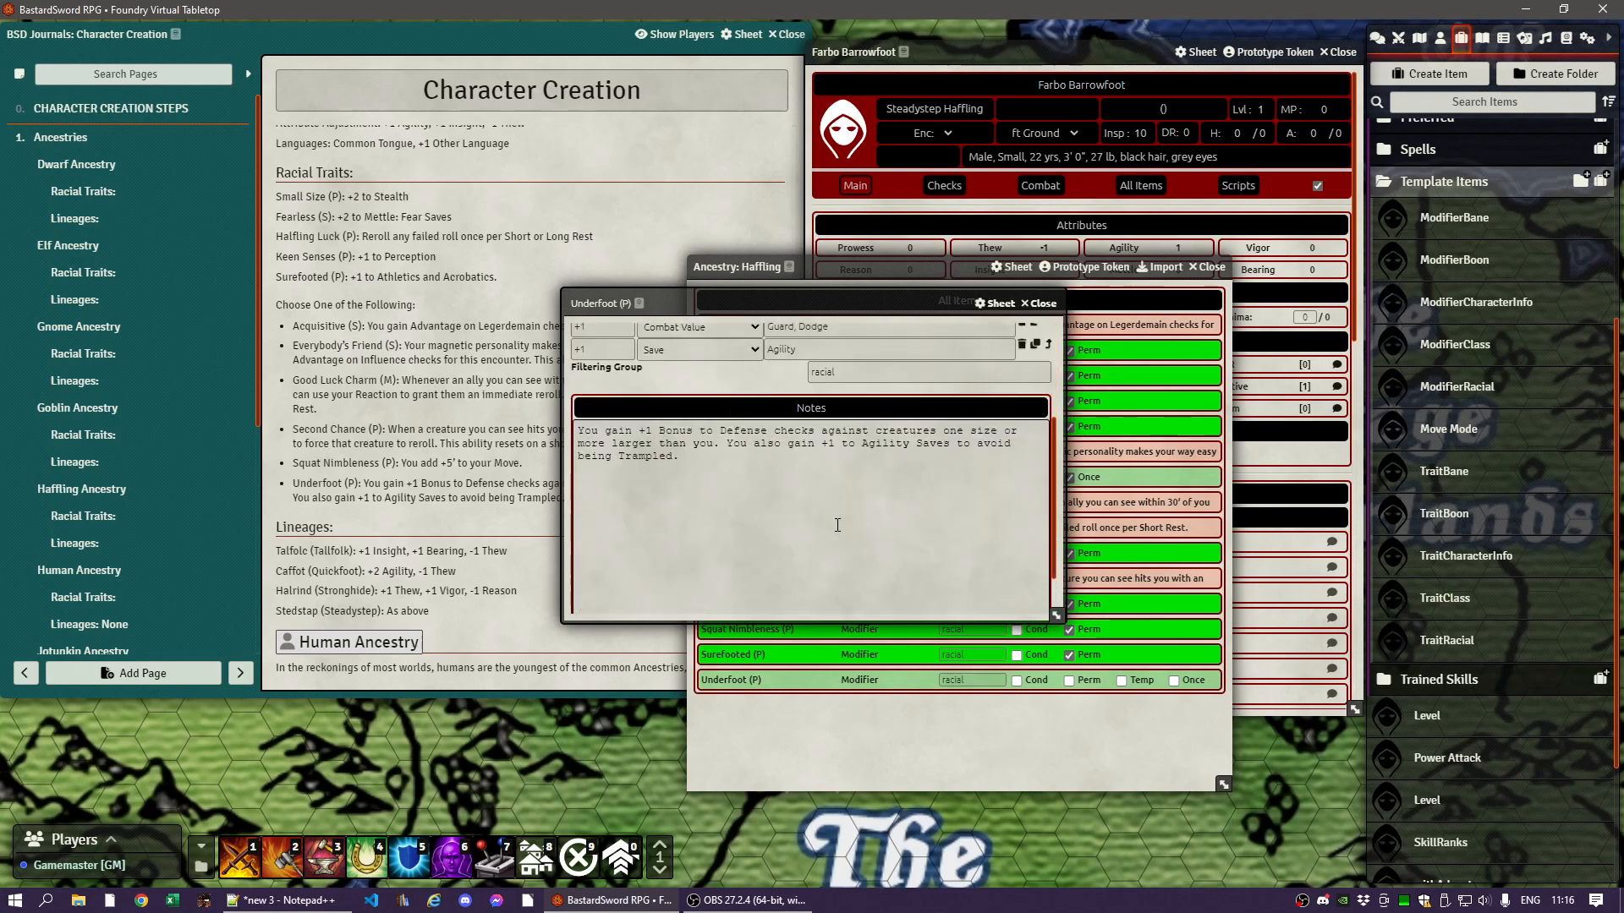
{"action": "scroll", "coordinate": [837, 525], "scroll_direction": "up", "scroll_amount": 5}
{"action": "left_click", "coordinate": [1047, 304]}
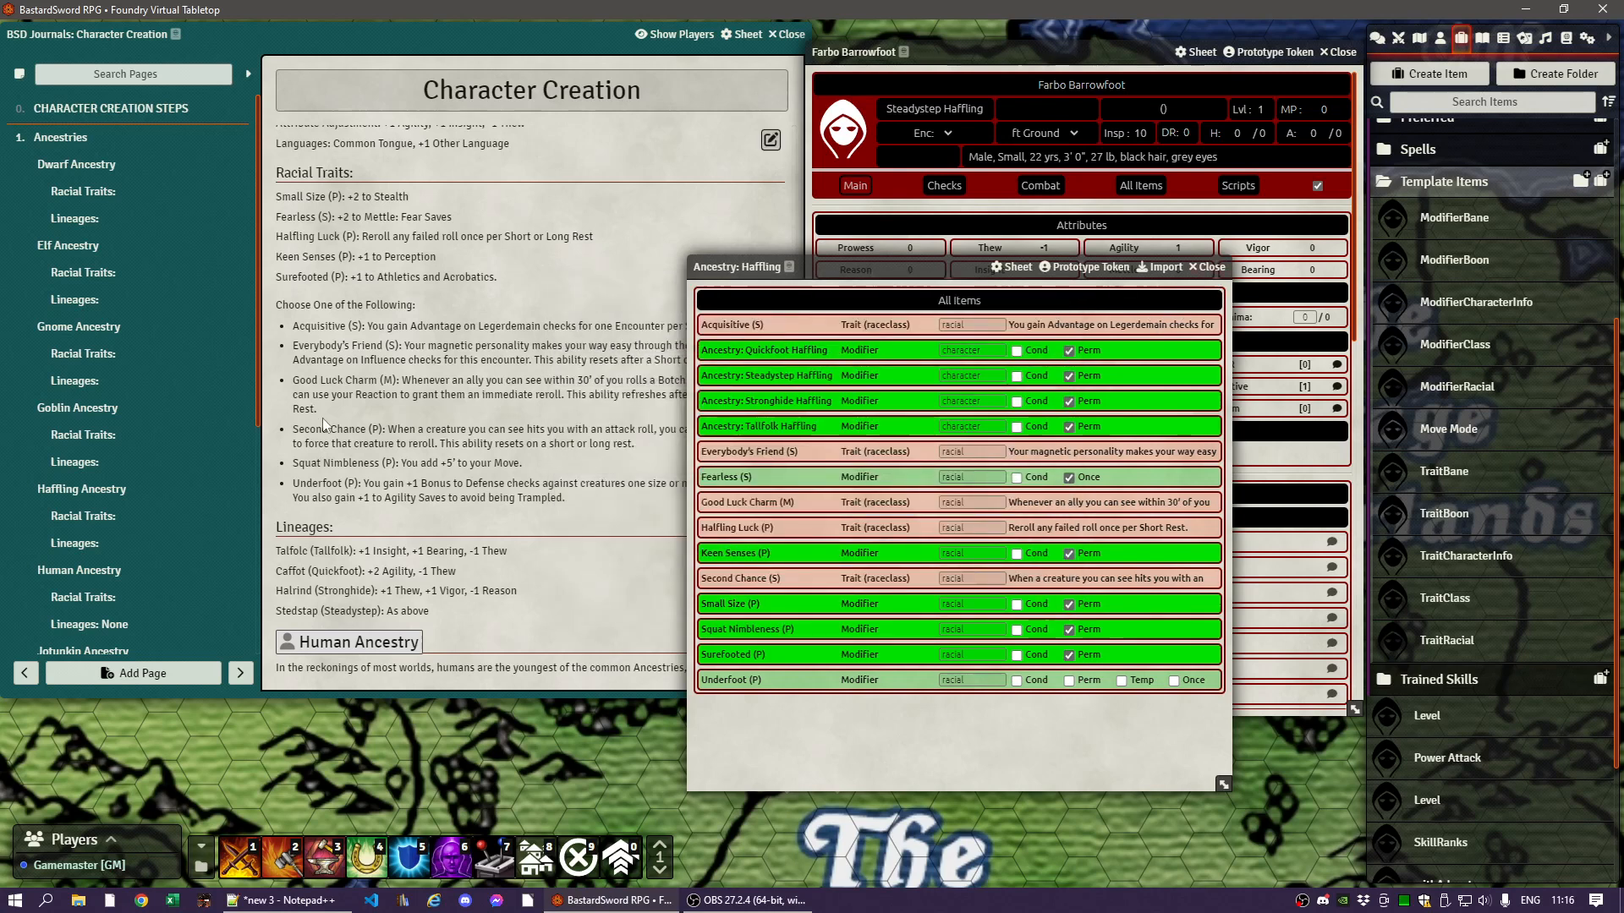
{"action": "scroll", "coordinate": [401, 479], "scroll_direction": "down", "scroll_amount": 1}
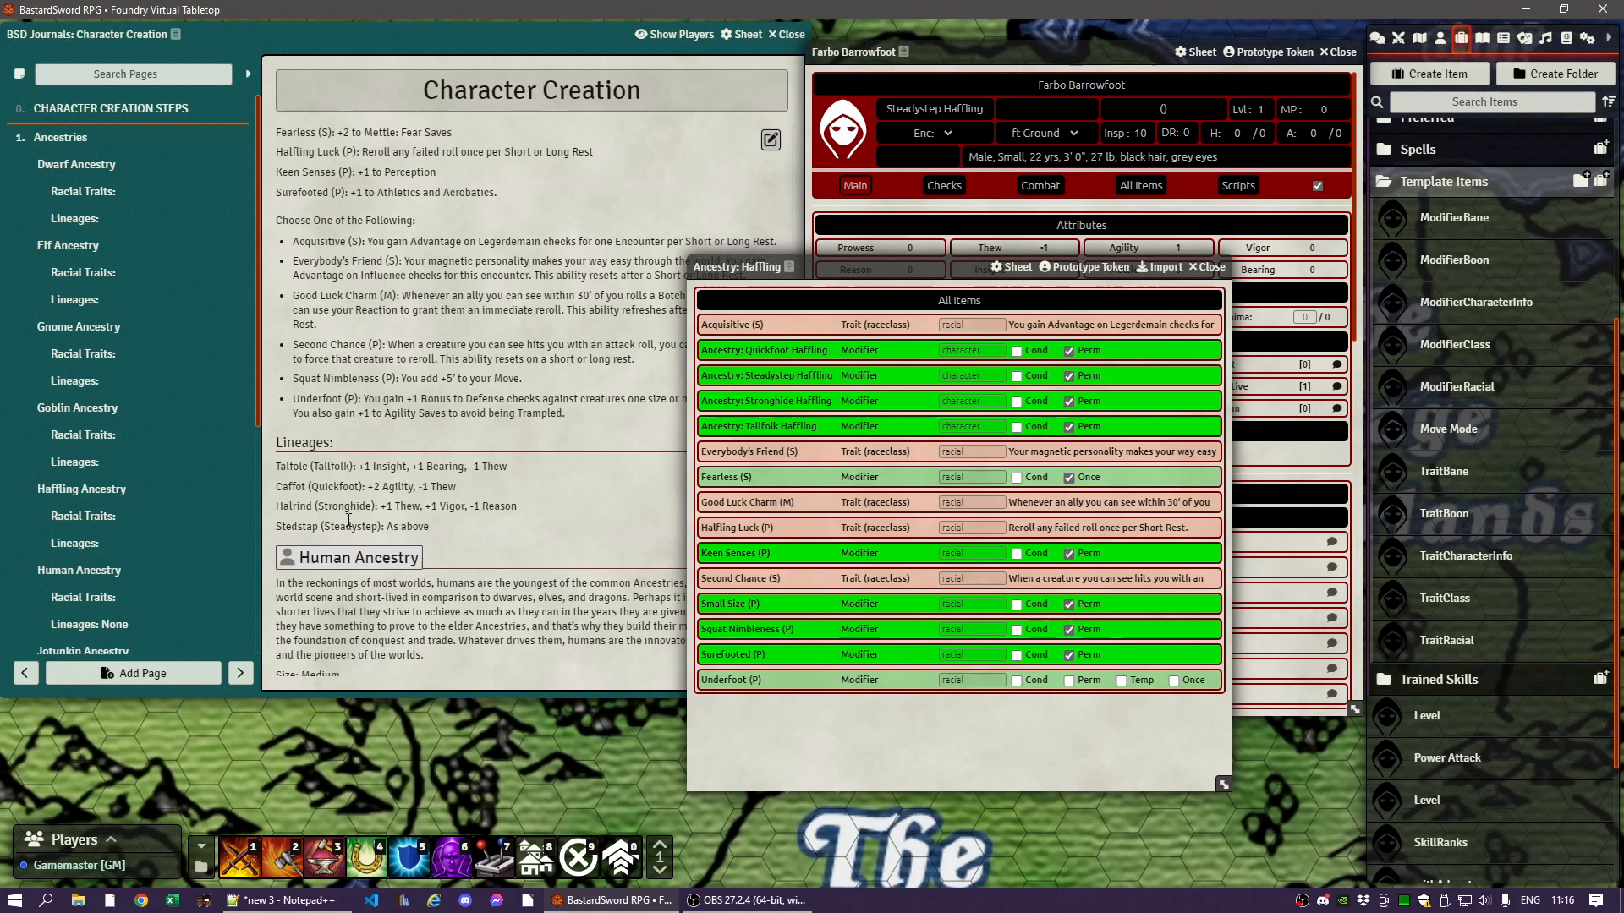
{"action": "left_click", "coordinate": [1210, 266]}
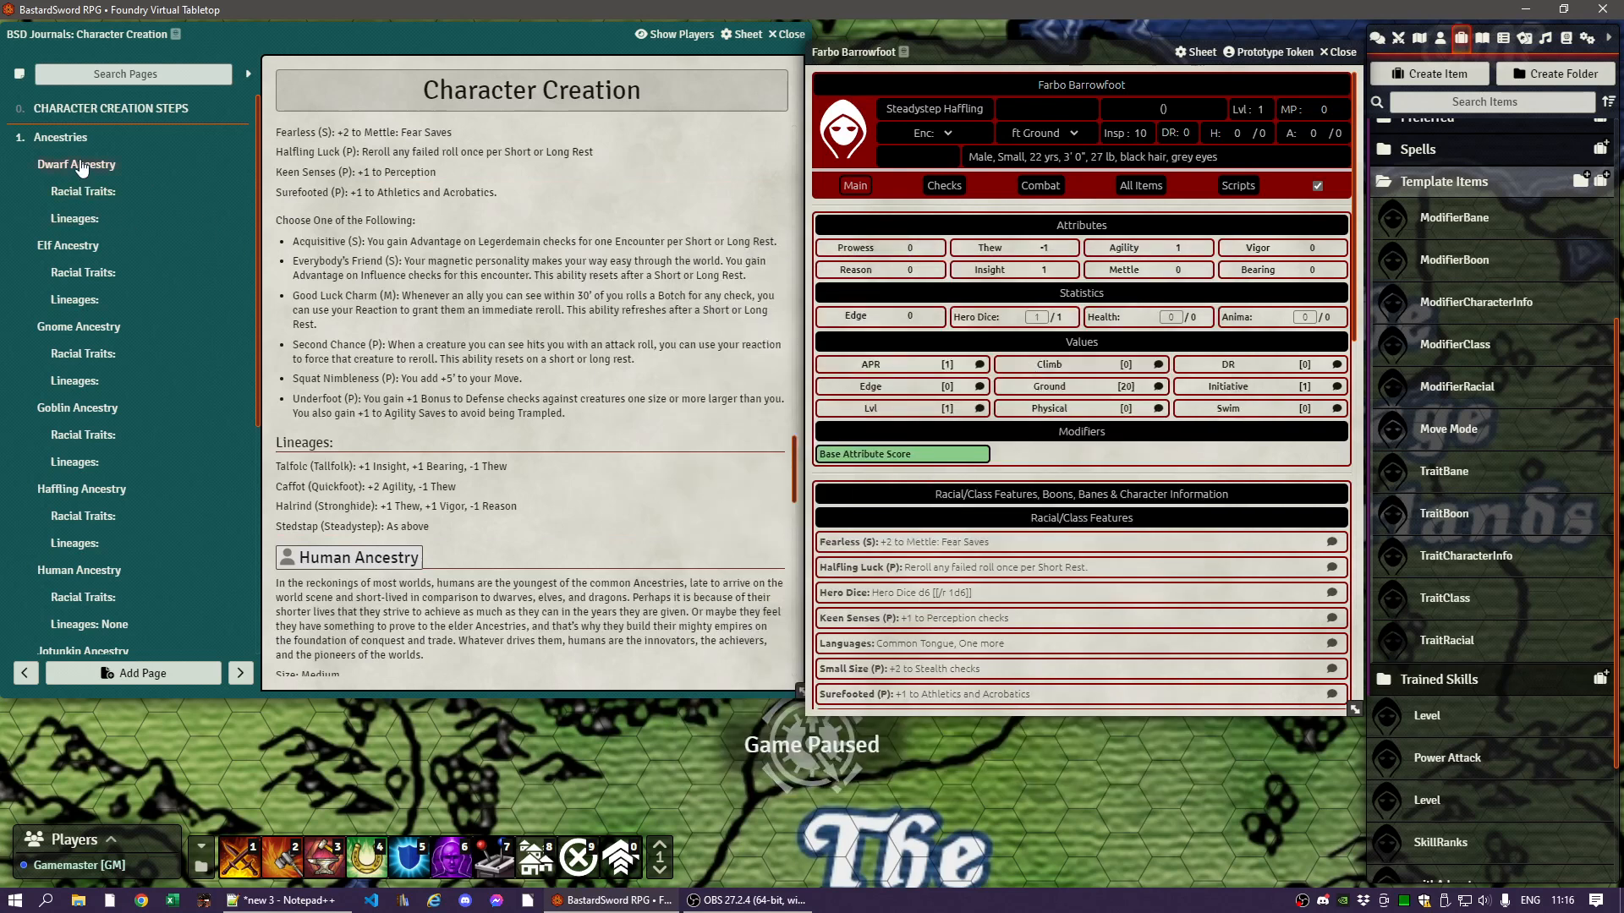
- Read through the journal's Dispositions page and add the Amoral disposition to Farbo's sheet
{"action": "scroll", "coordinate": [80, 169], "scroll_direction": "down", "scroll_amount": 5}
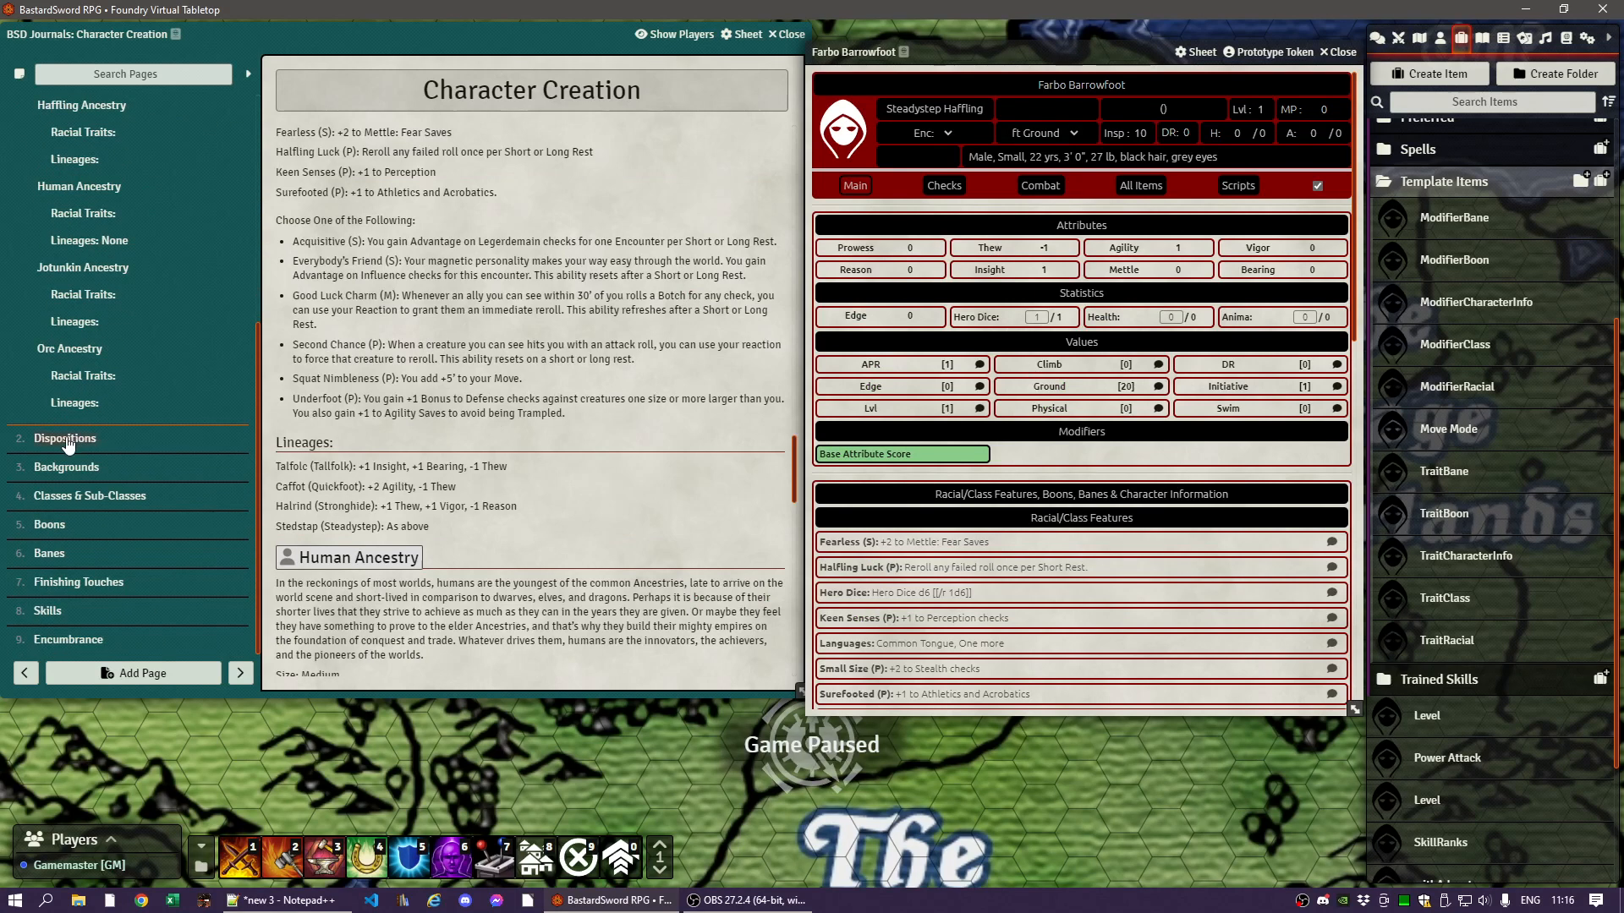
{"action": "left_click", "coordinate": [66, 439]}
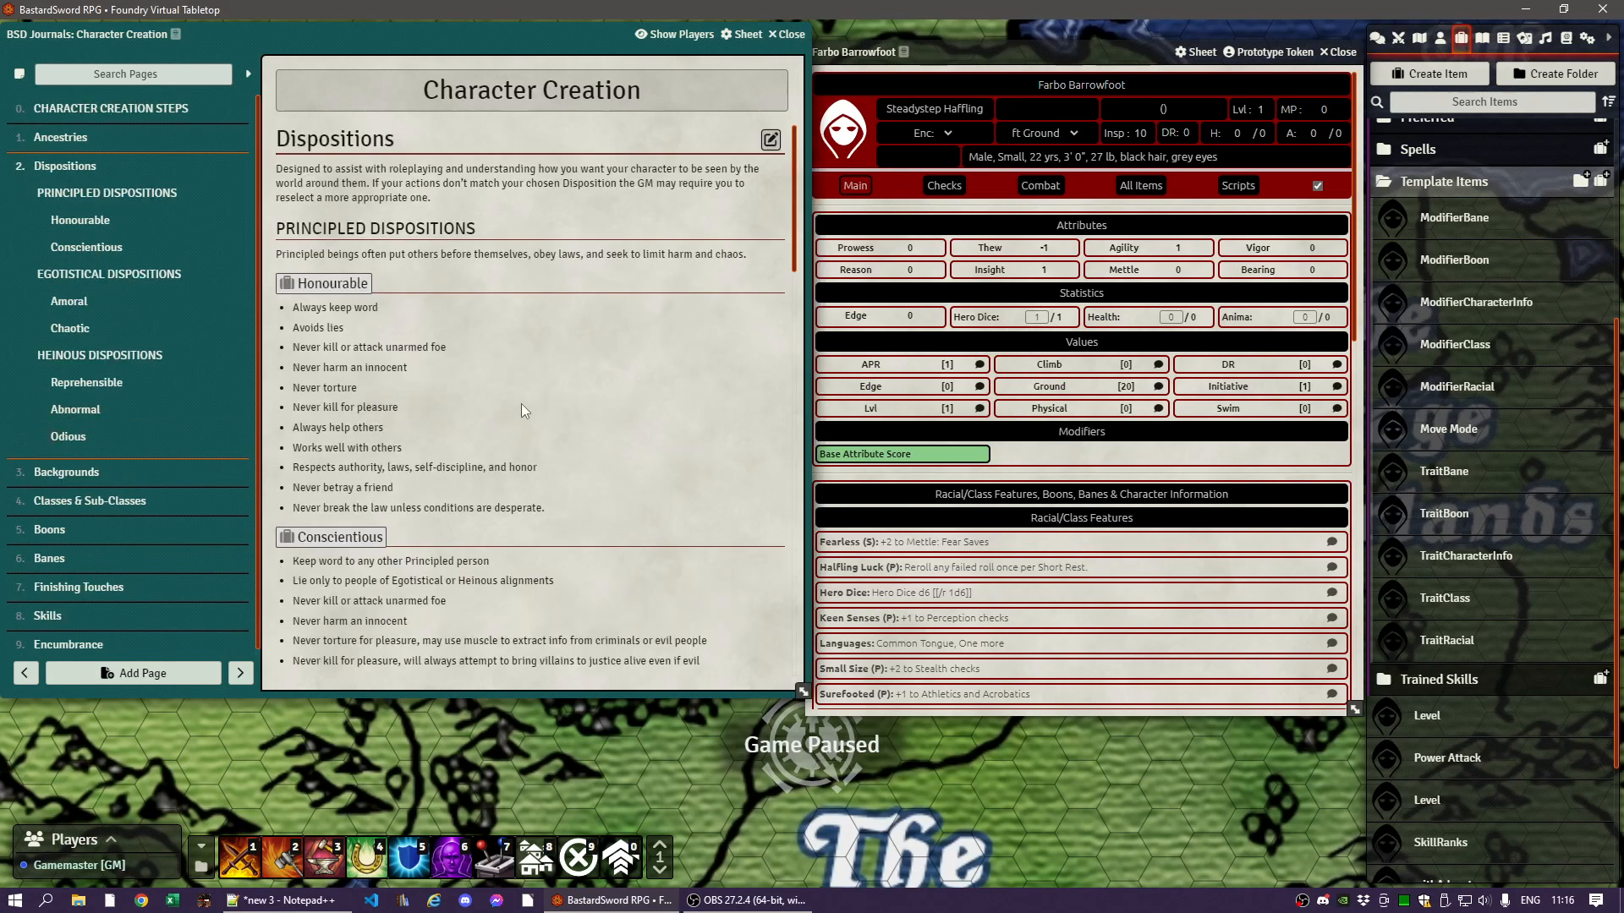
{"action": "scroll", "coordinate": [517, 410], "scroll_direction": "down", "scroll_amount": 1}
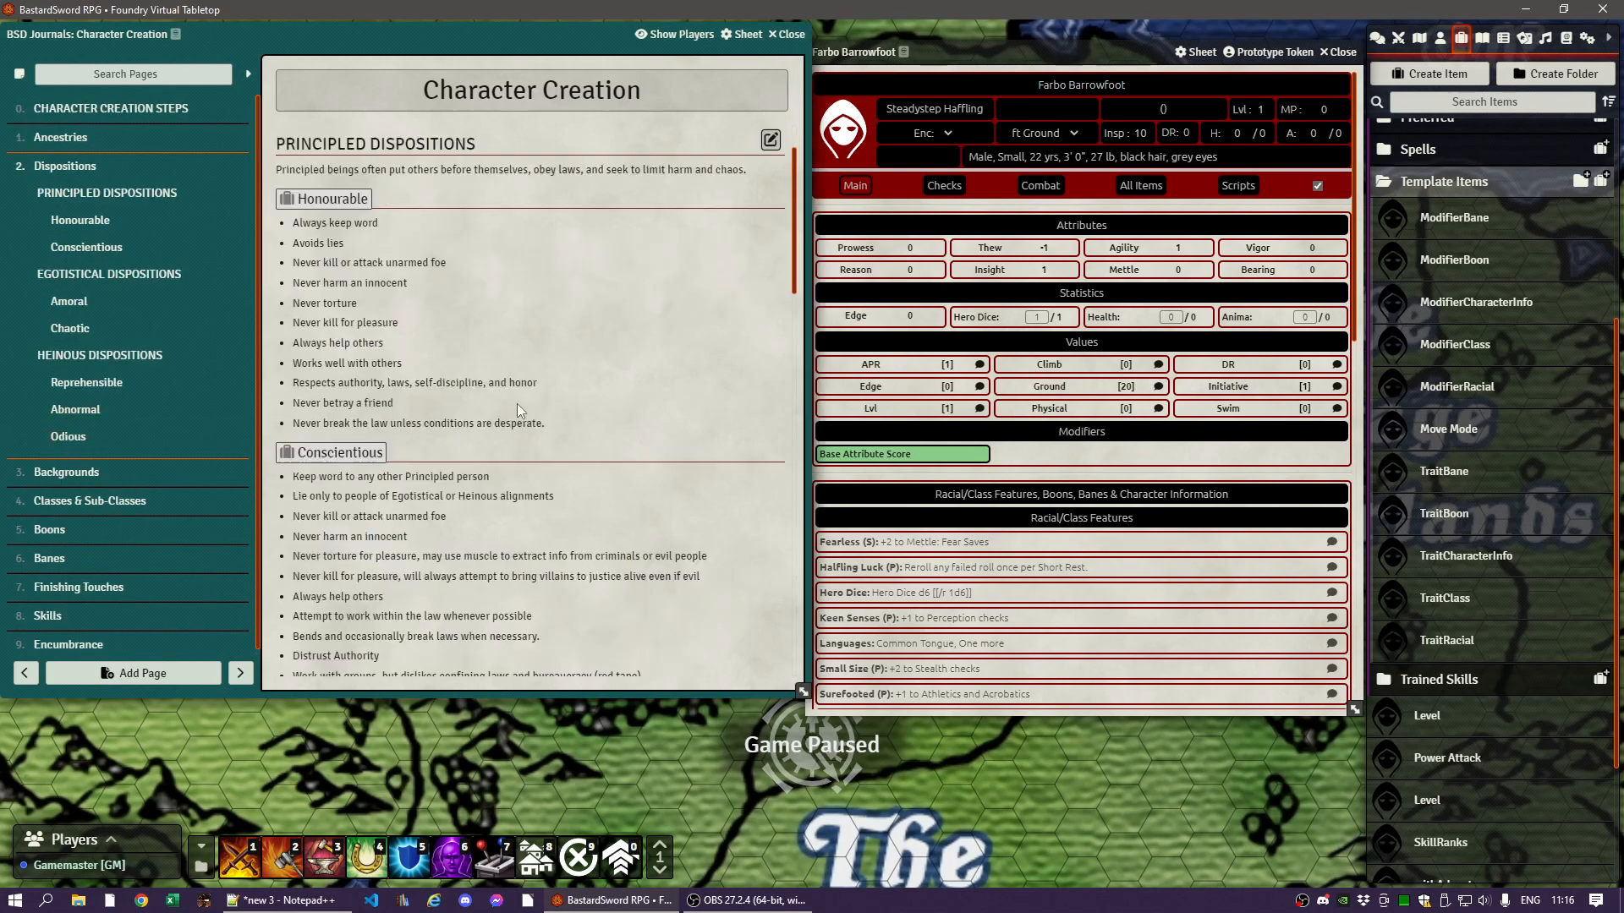
{"action": "scroll", "coordinate": [518, 410], "scroll_direction": "down", "scroll_amount": 1}
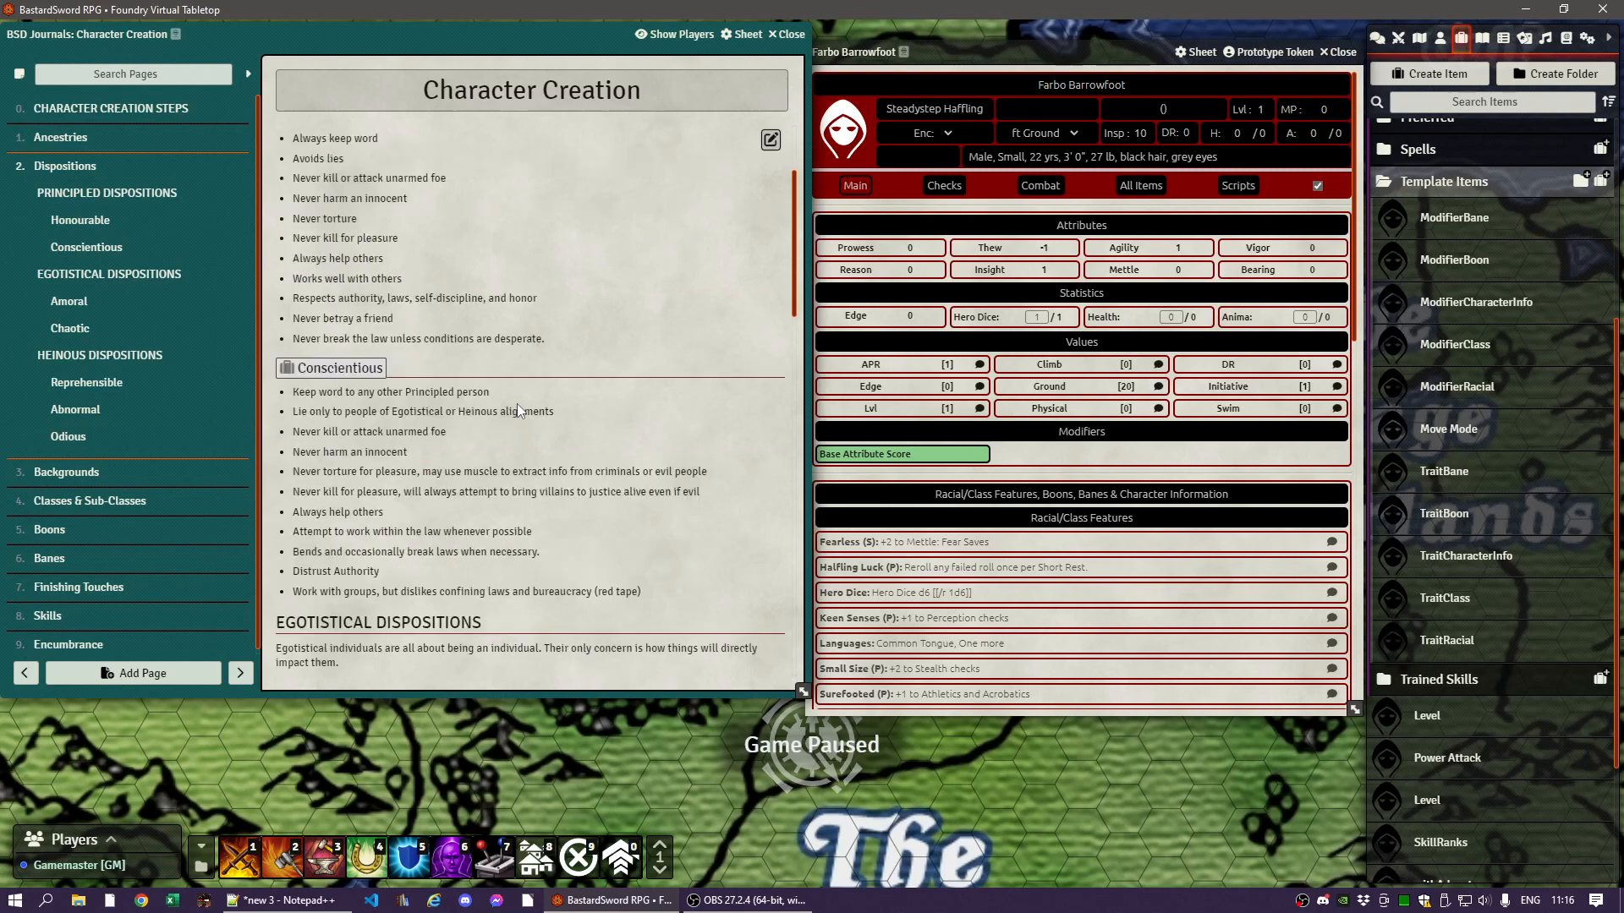
{"action": "scroll", "coordinate": [517, 410], "scroll_direction": "down", "scroll_amount": 5}
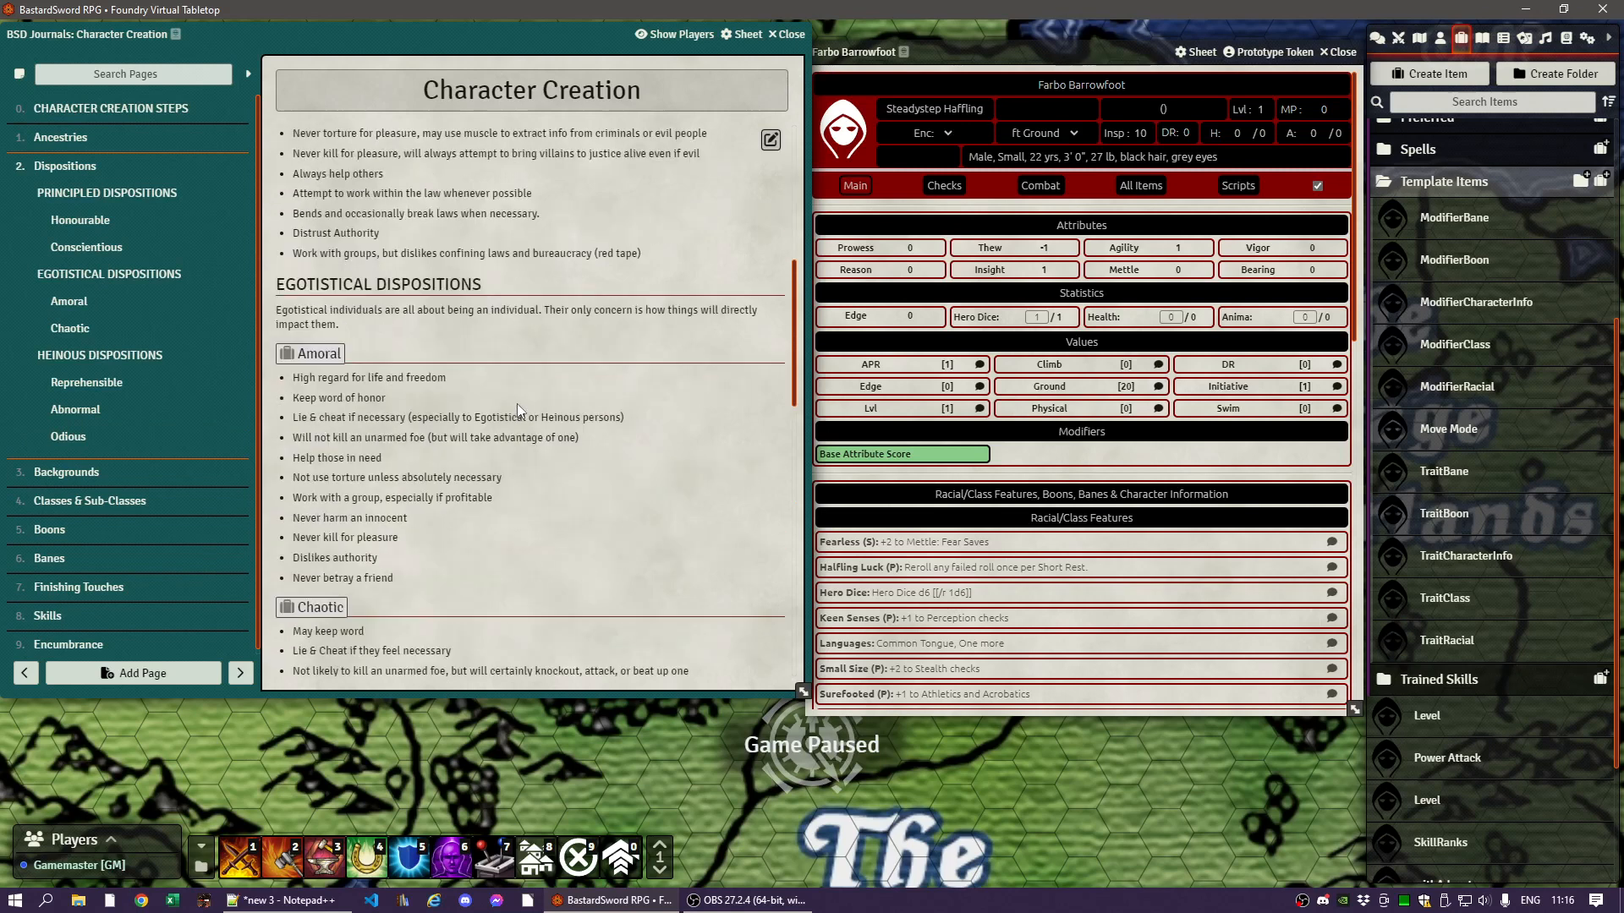
{"action": "scroll", "coordinate": [518, 410], "scroll_direction": "down", "scroll_amount": 1}
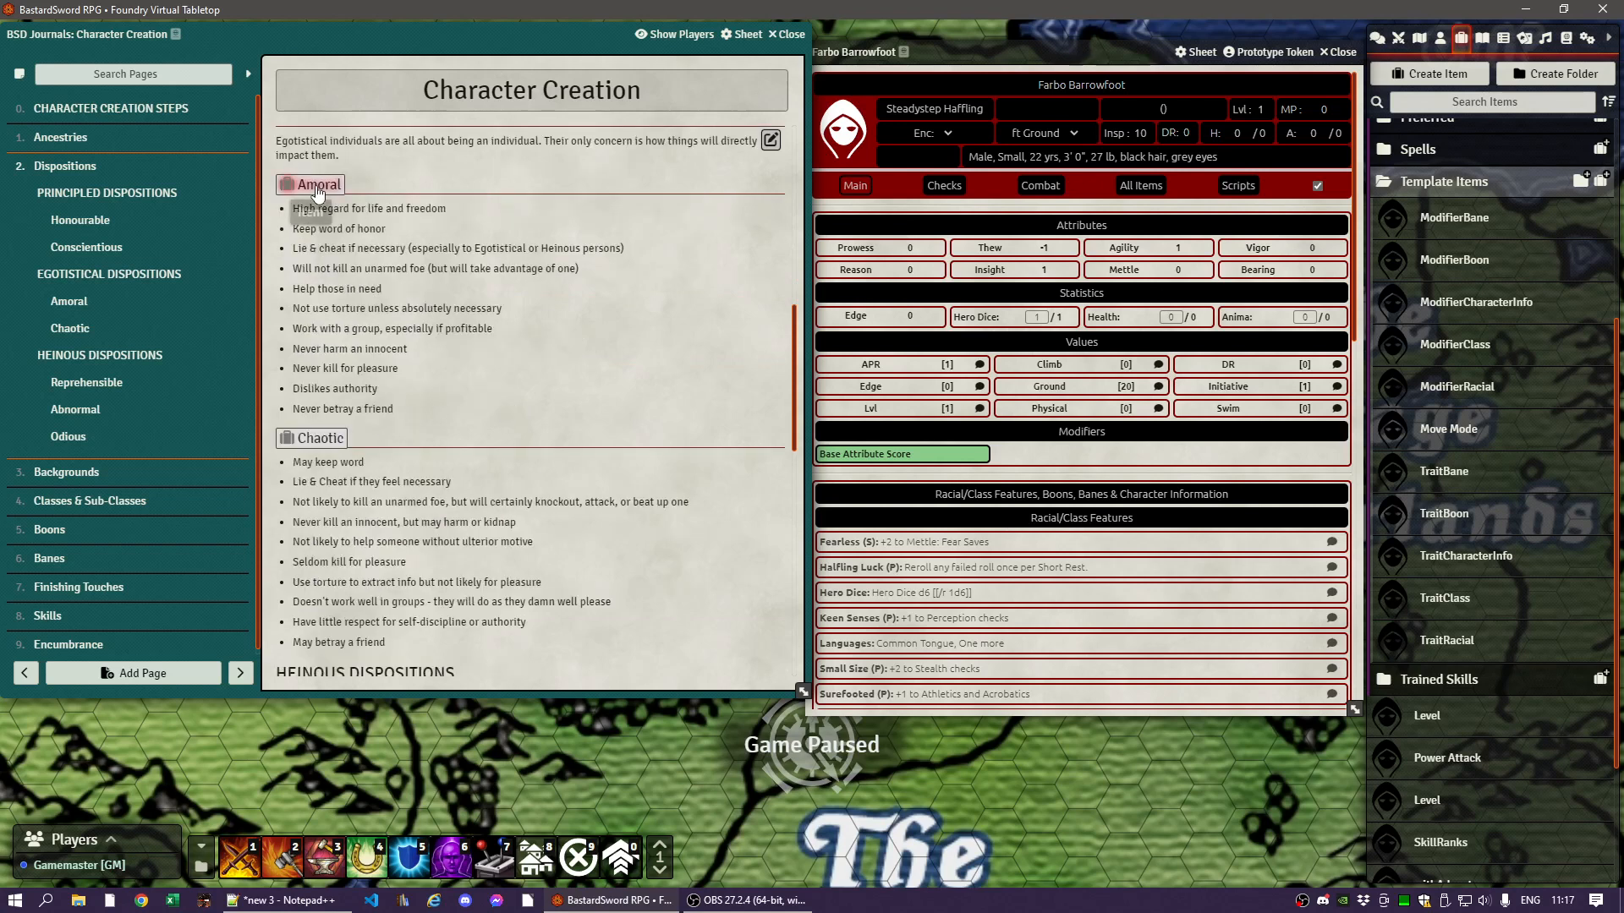
{"action": "left_click_drag", "start_coordinate": [312, 184], "coordinate": [956, 278]}
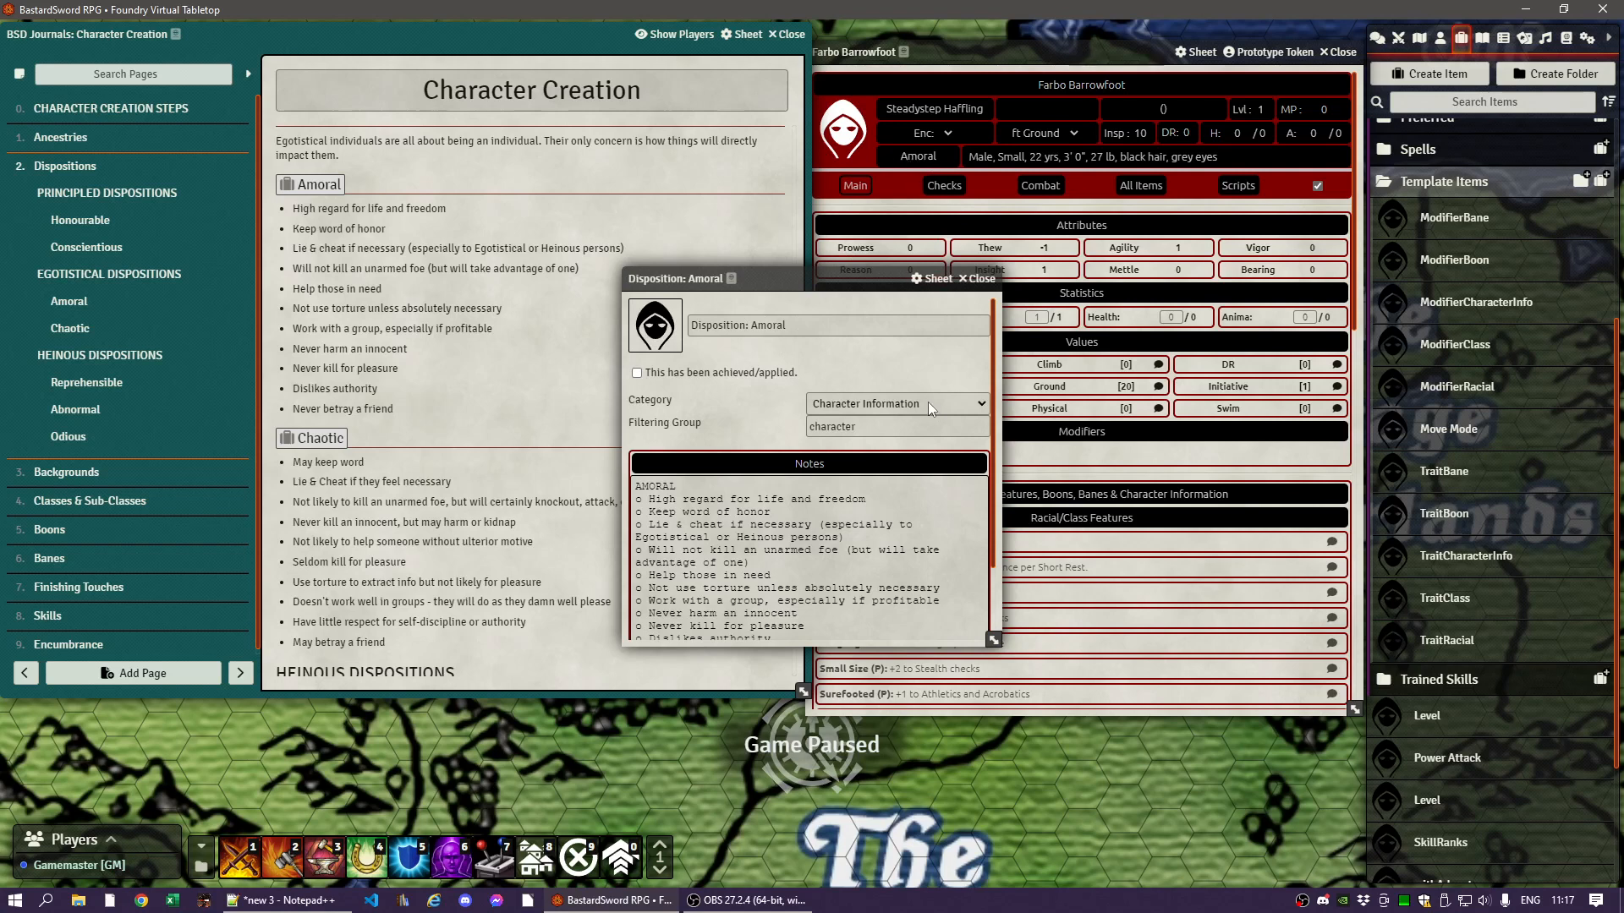
{"action": "left_click", "coordinate": [981, 278]}
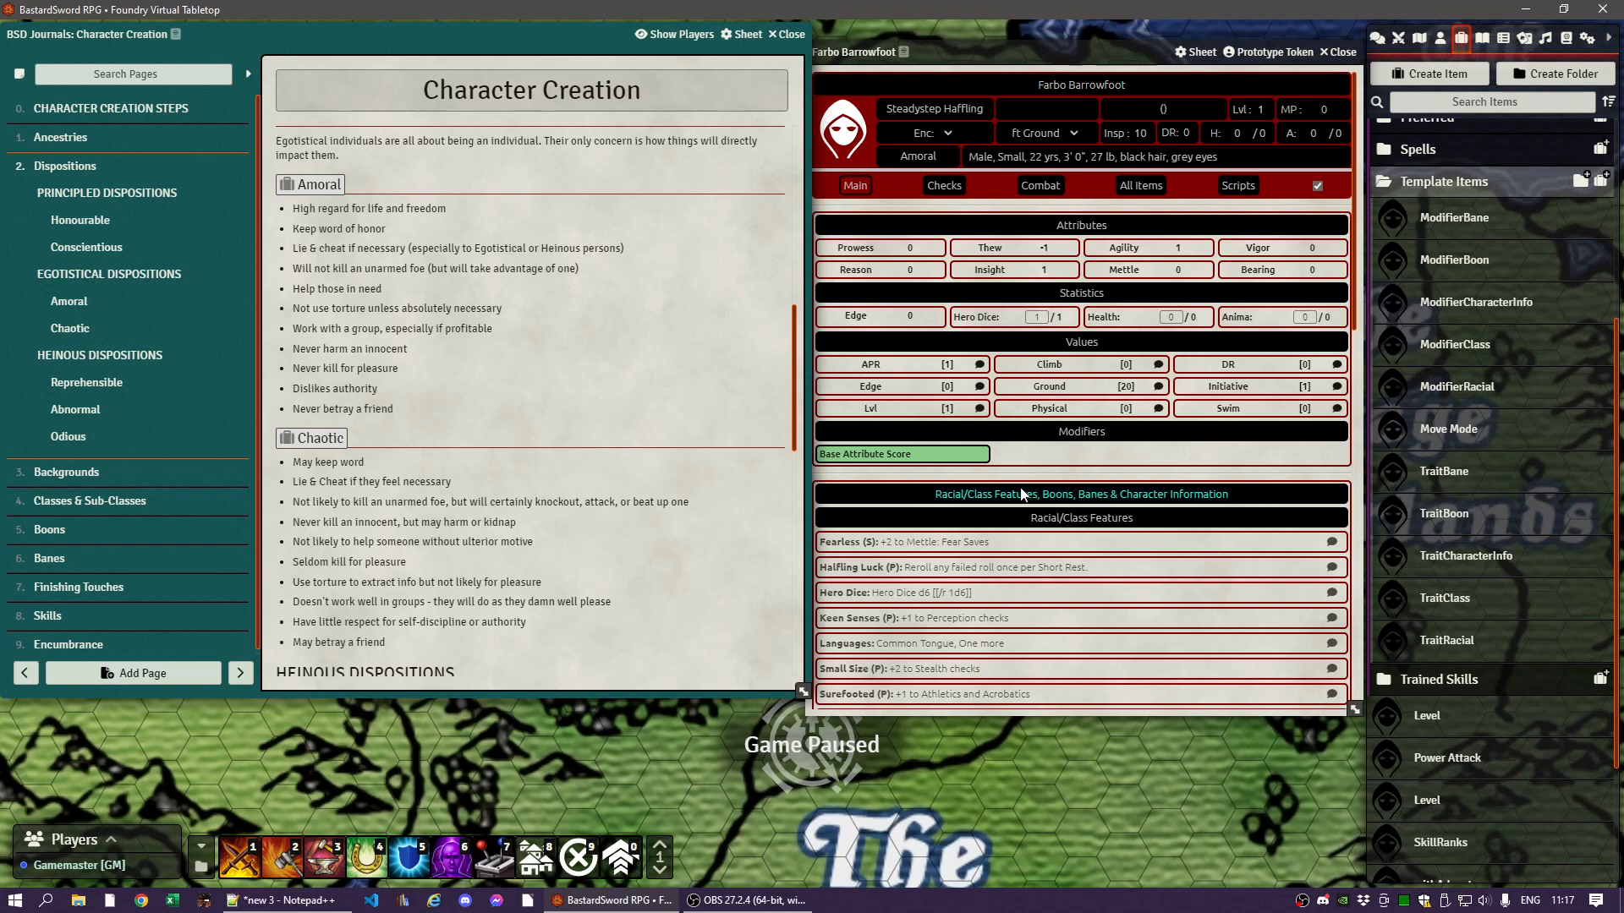
- Find the Retainer entry on the journal's Backgrounds page and add that background to Farbo's sheet
{"action": "left_click", "coordinate": [70, 476]}
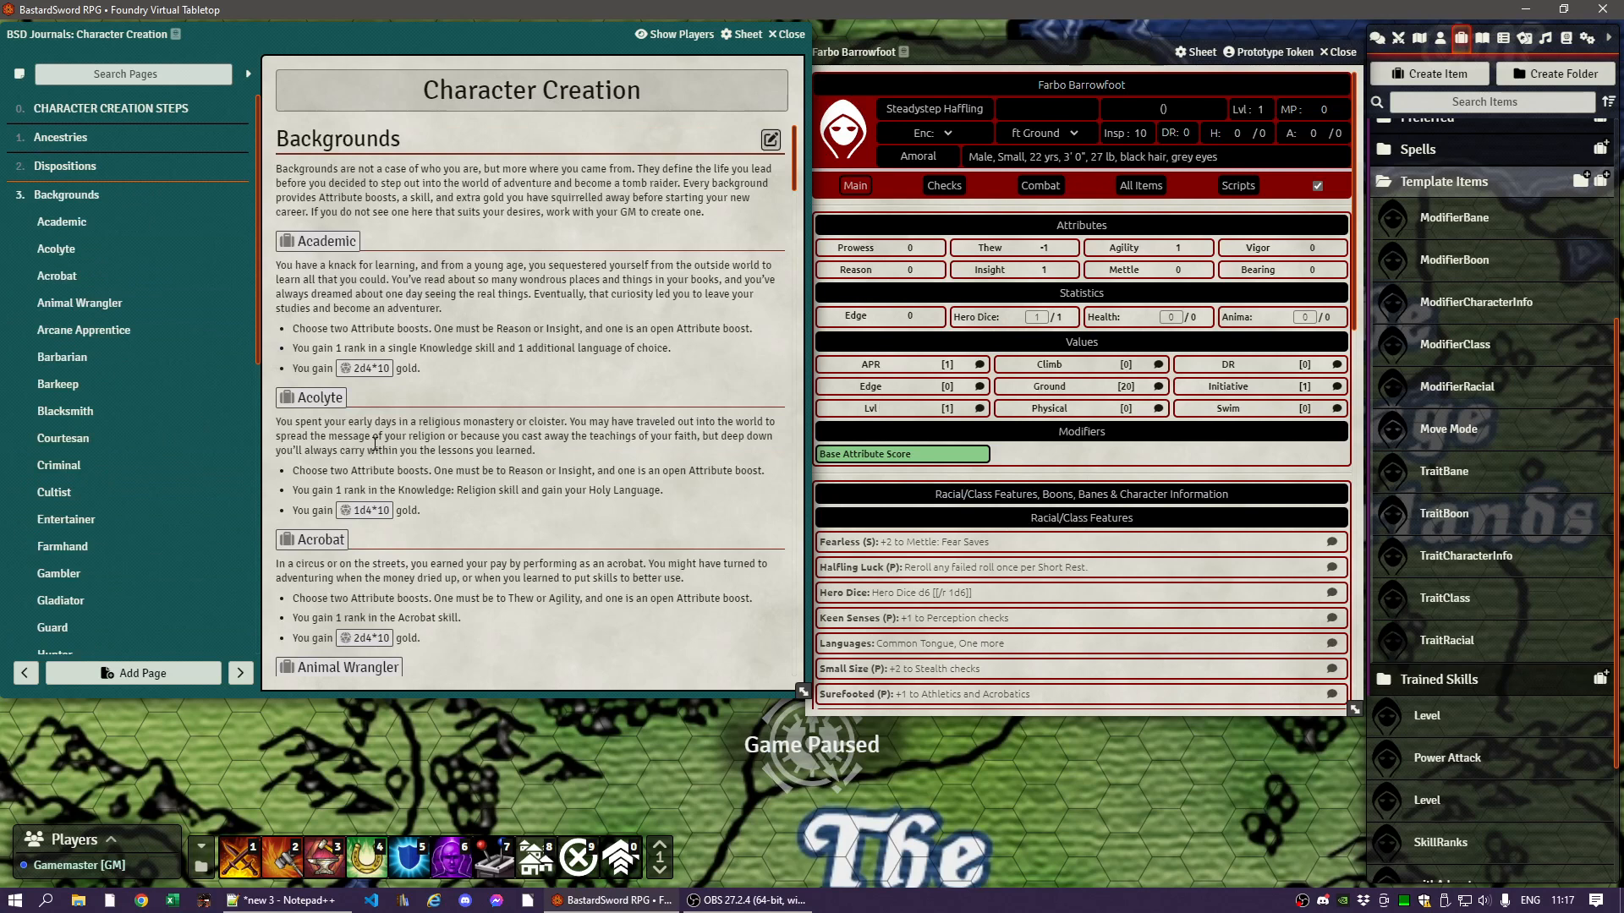
{"action": "scroll", "coordinate": [523, 440], "scroll_direction": "down", "scroll_amount": 5}
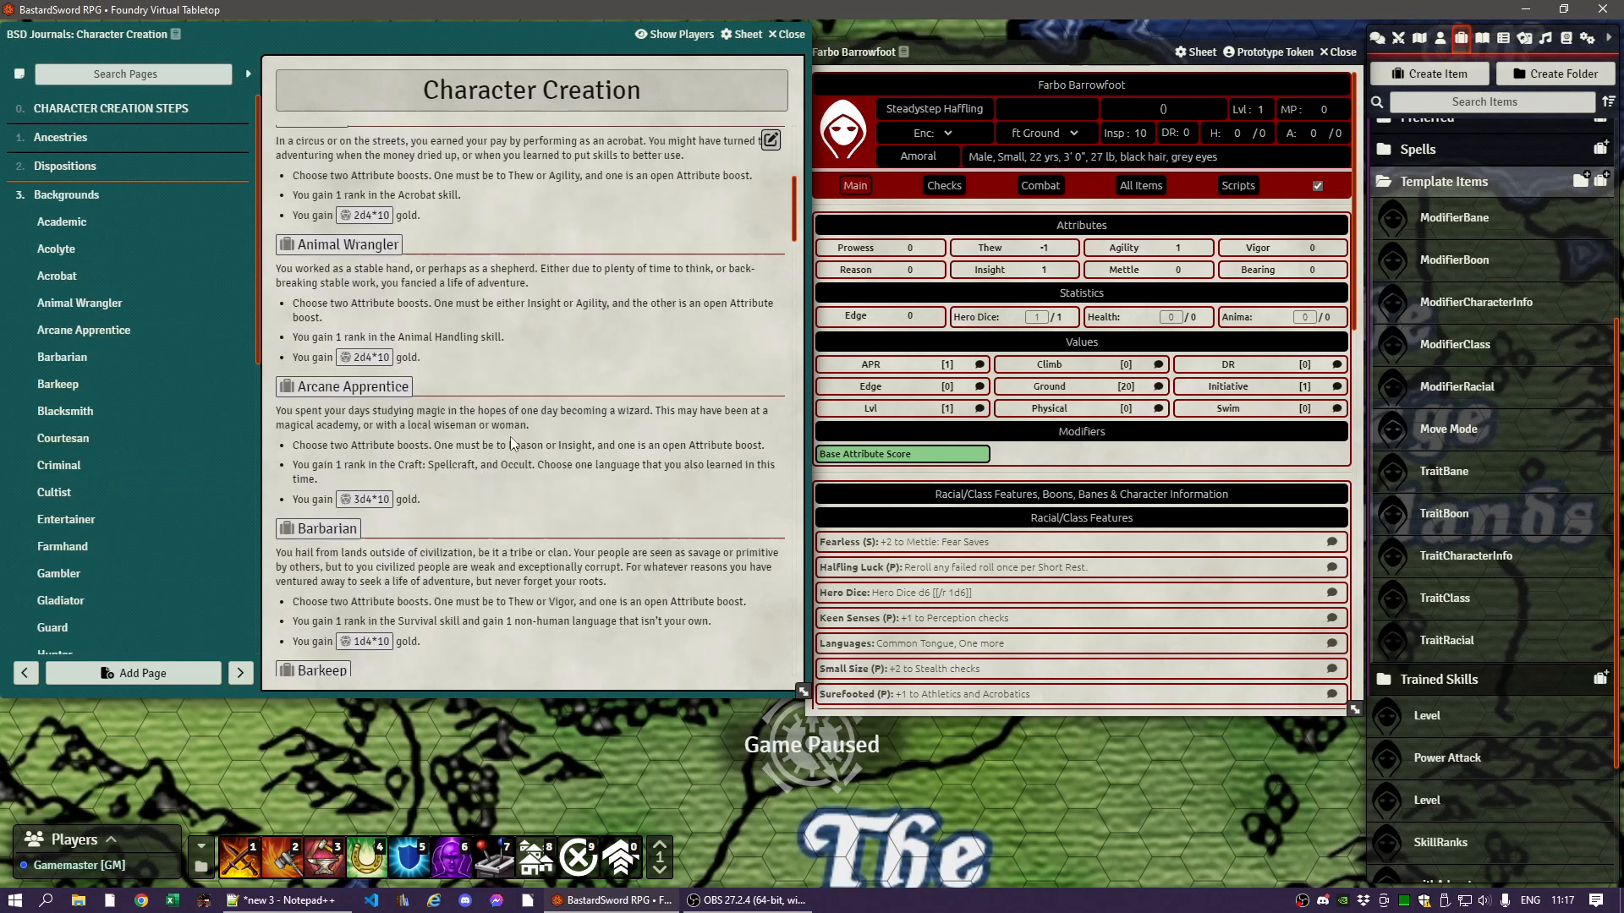
{"action": "scroll", "coordinate": [97, 304], "scroll_direction": "down", "scroll_amount": 6}
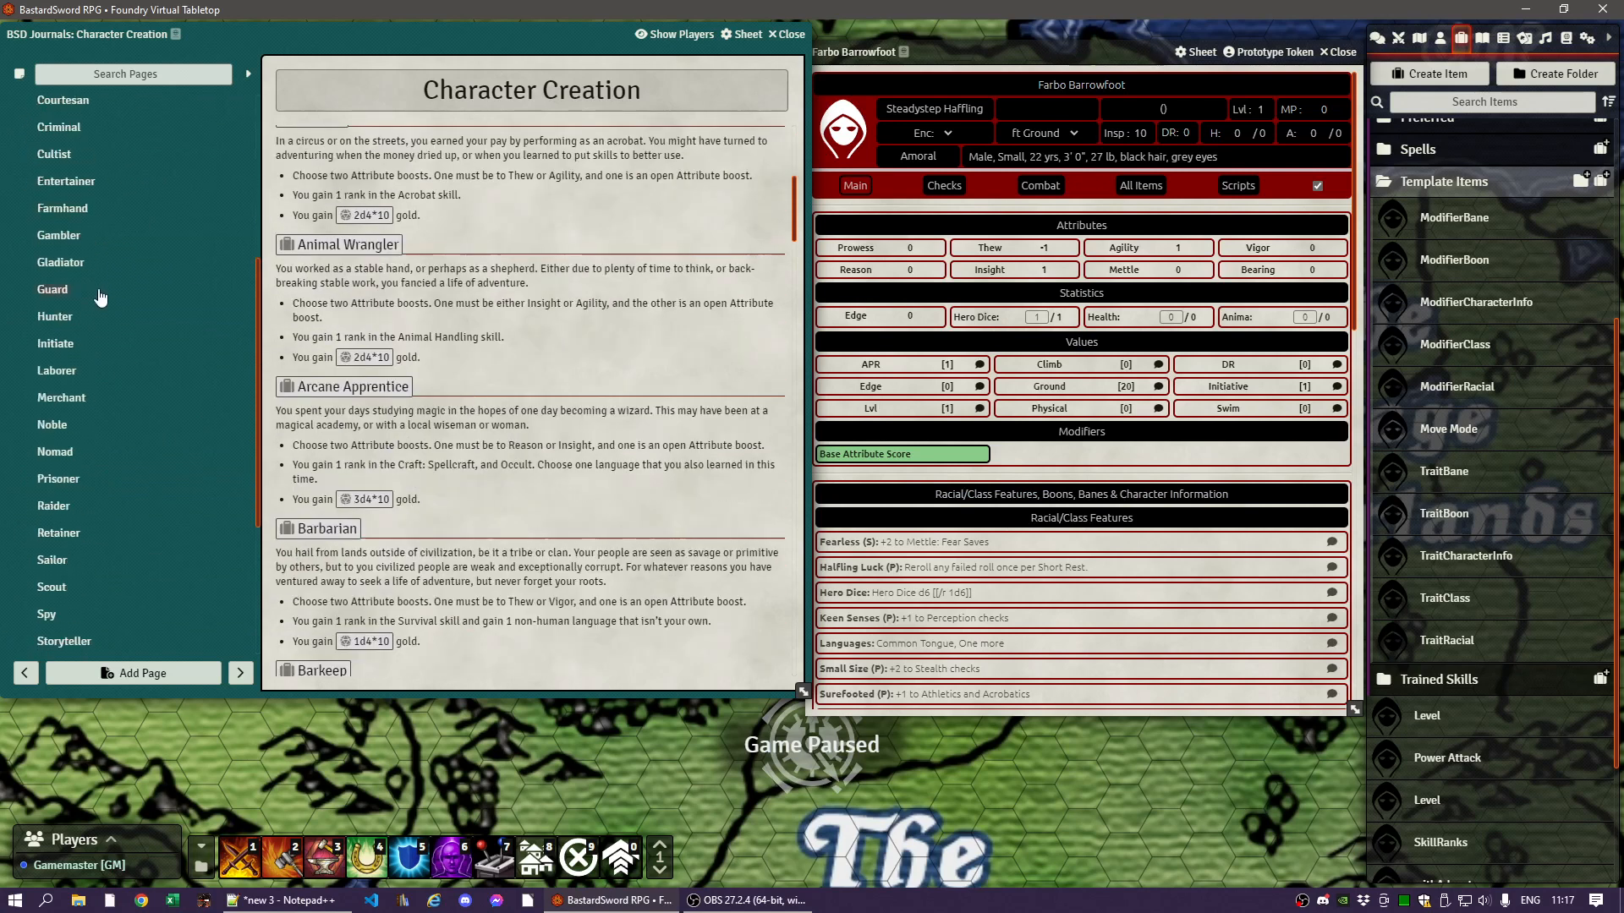
{"action": "left_click", "coordinate": [56, 363]}
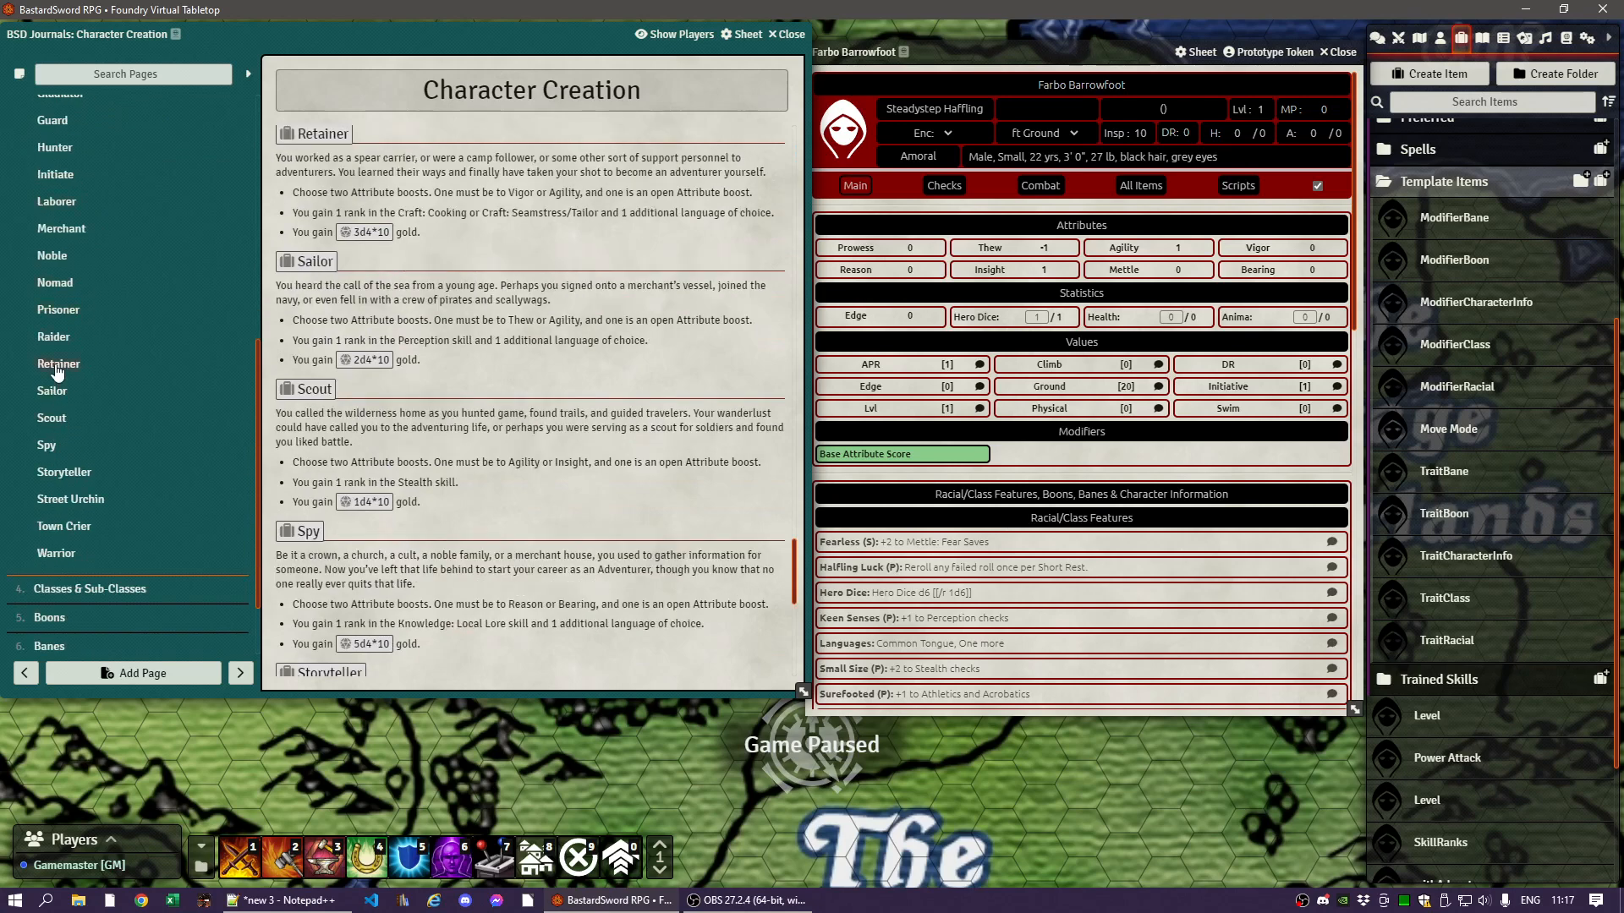
{"action": "scroll", "coordinate": [597, 283], "scroll_direction": "down", "scroll_amount": 5}
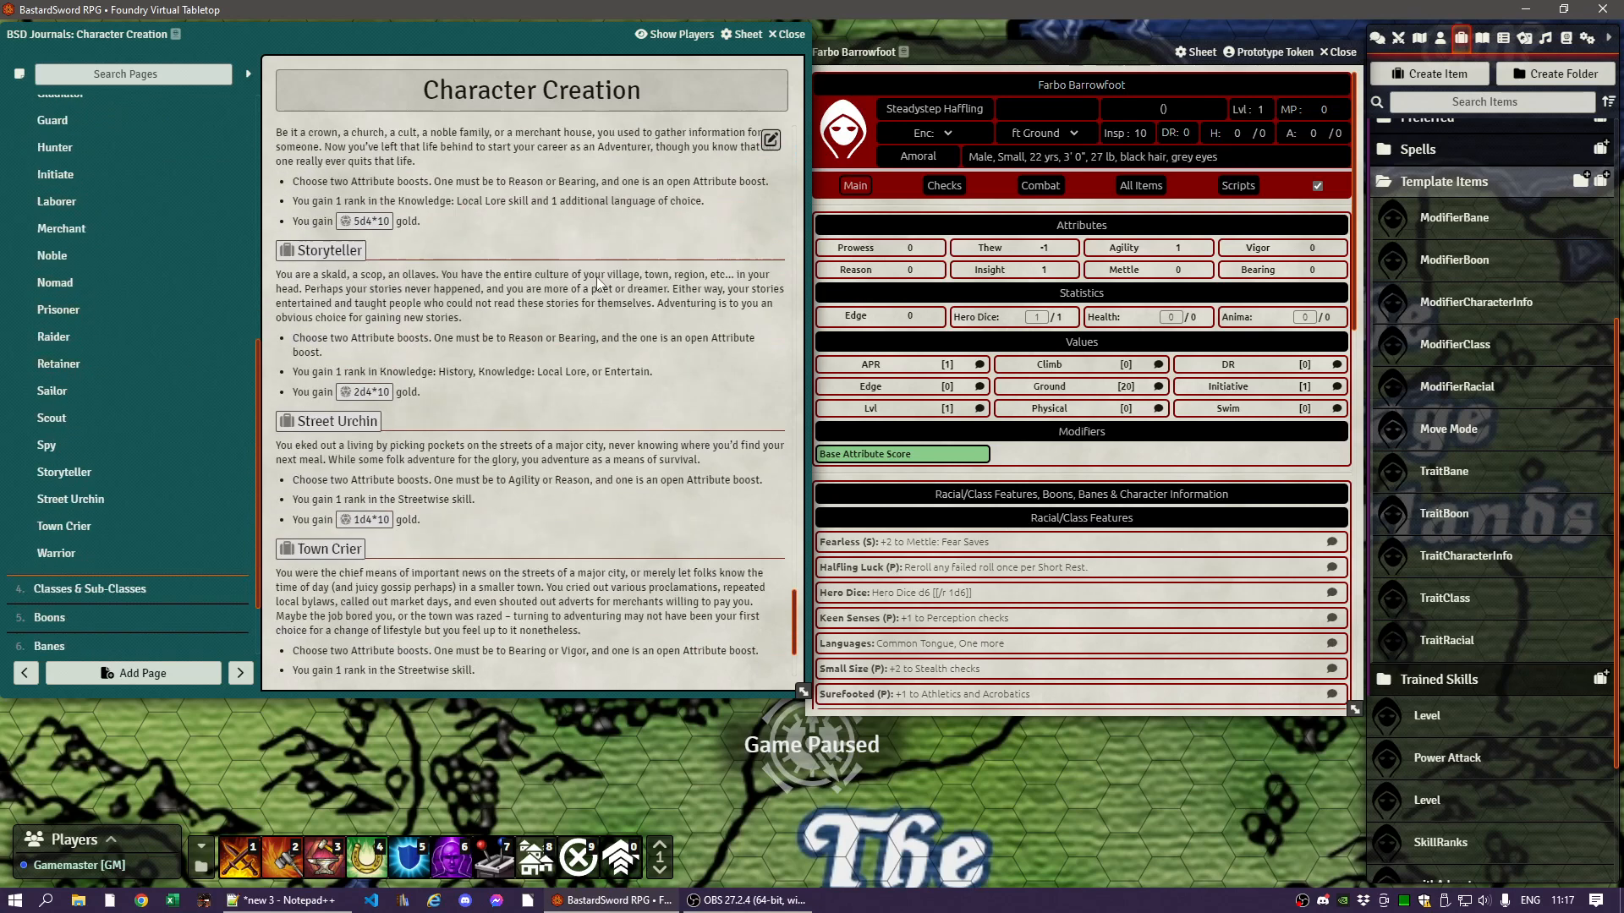
{"action": "scroll", "coordinate": [597, 283], "scroll_direction": "up", "scroll_amount": 5}
{"action": "scroll", "coordinate": [603, 300], "scroll_direction": "up", "scroll_amount": 2}
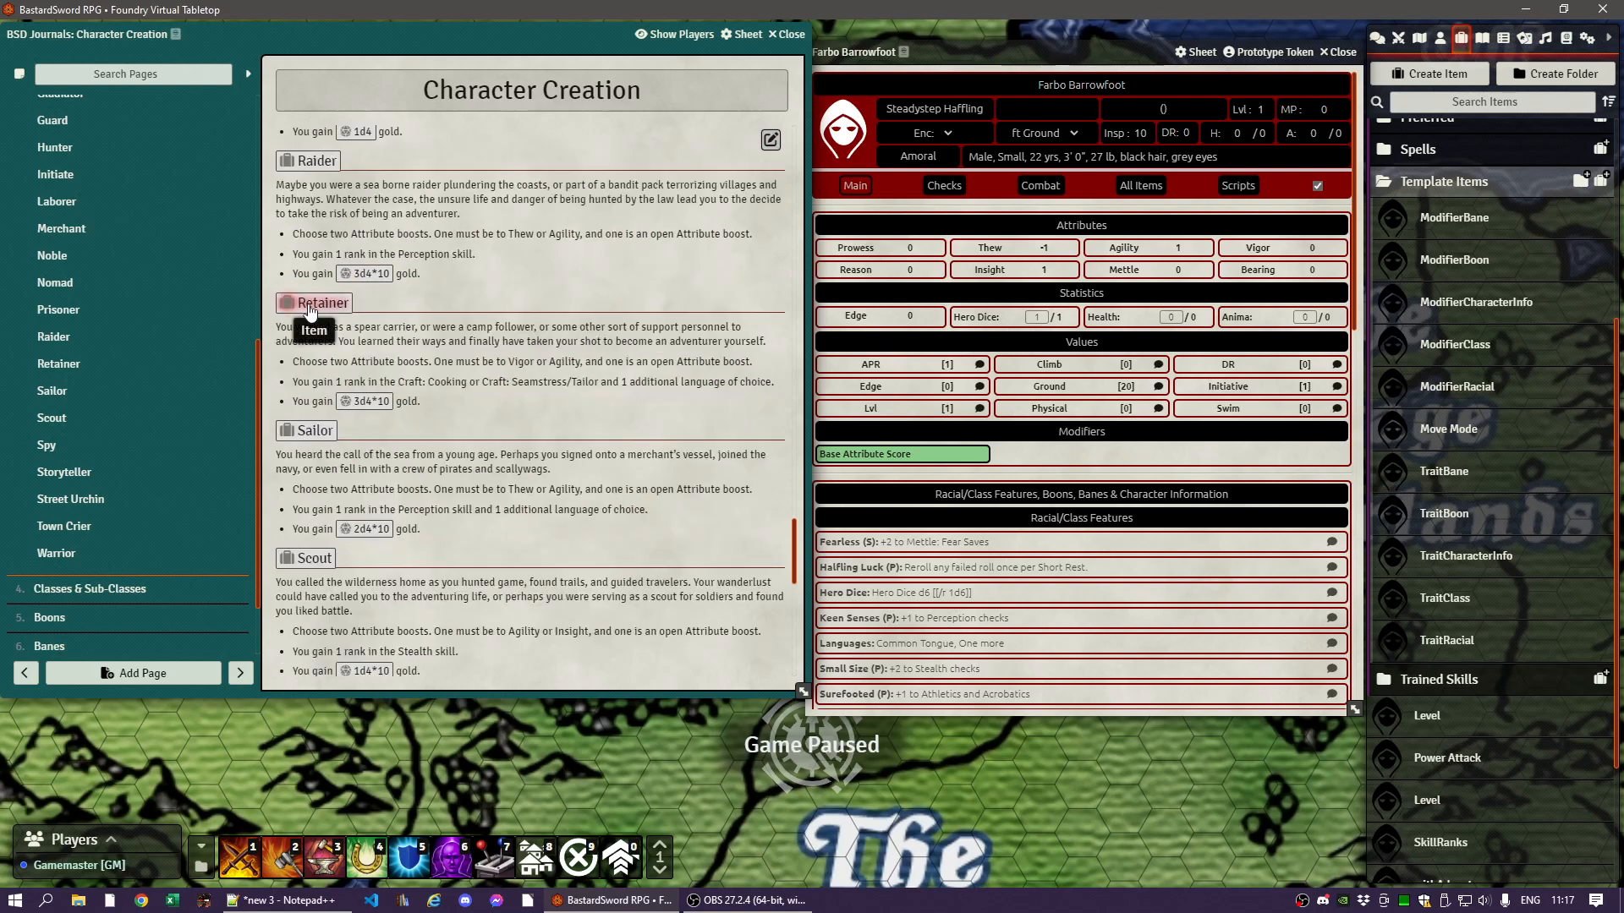
{"action": "left_click_drag", "start_coordinate": [315, 304], "coordinate": [941, 348]}
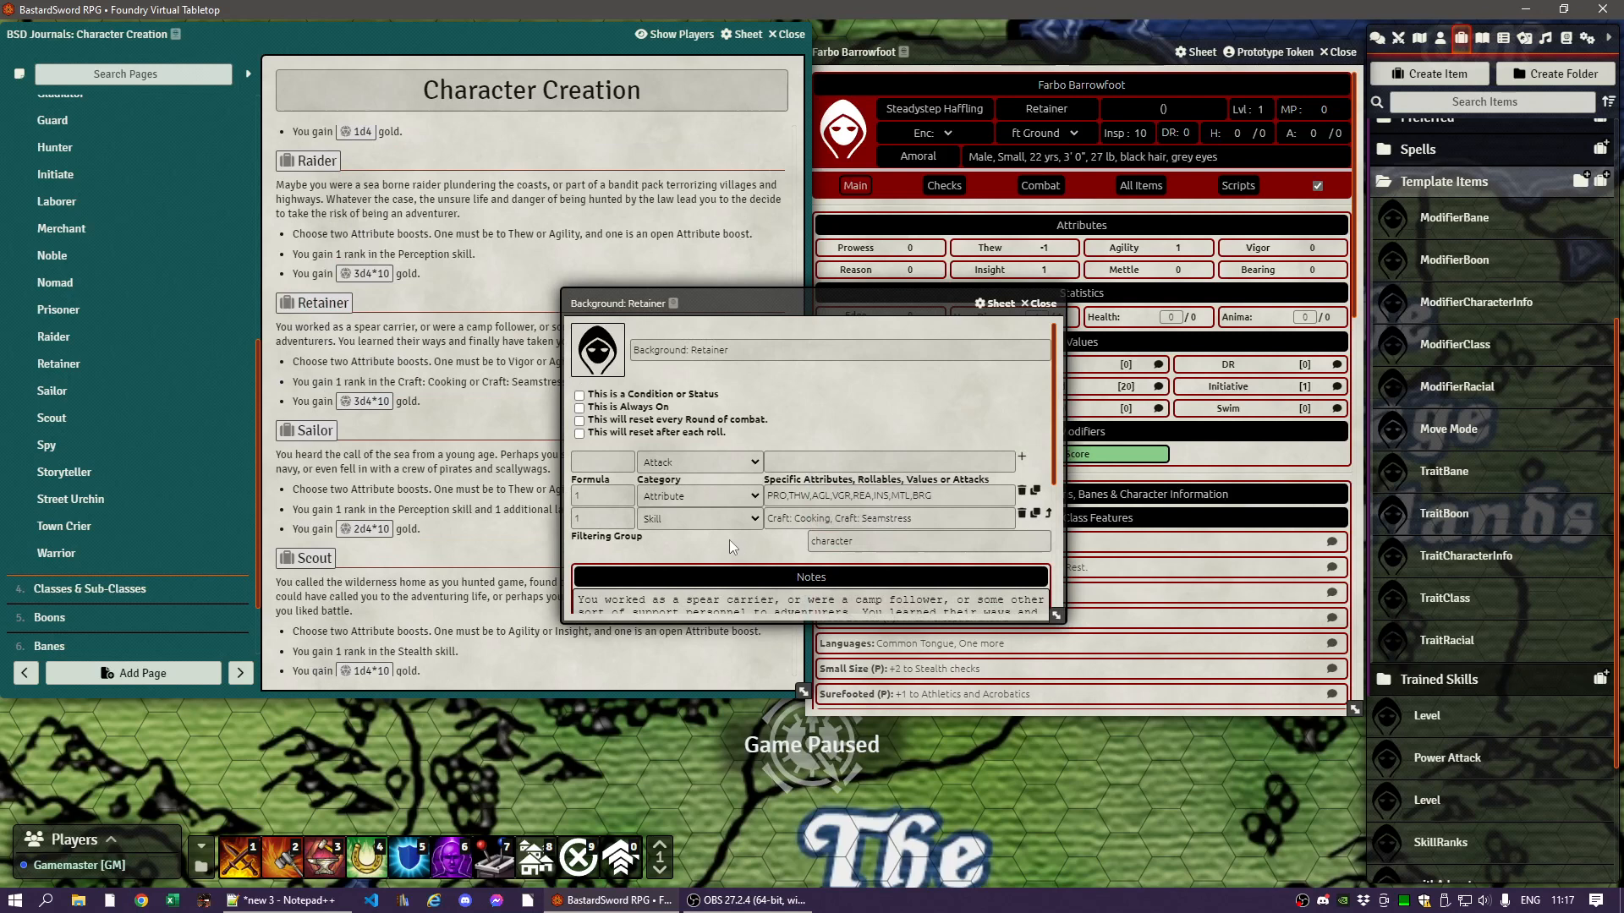
- Reduce the Retainer background's attribute boost list to VGR,MTL
{"action": "left_click_drag", "start_coordinate": [763, 308], "coordinate": [581, 395]}
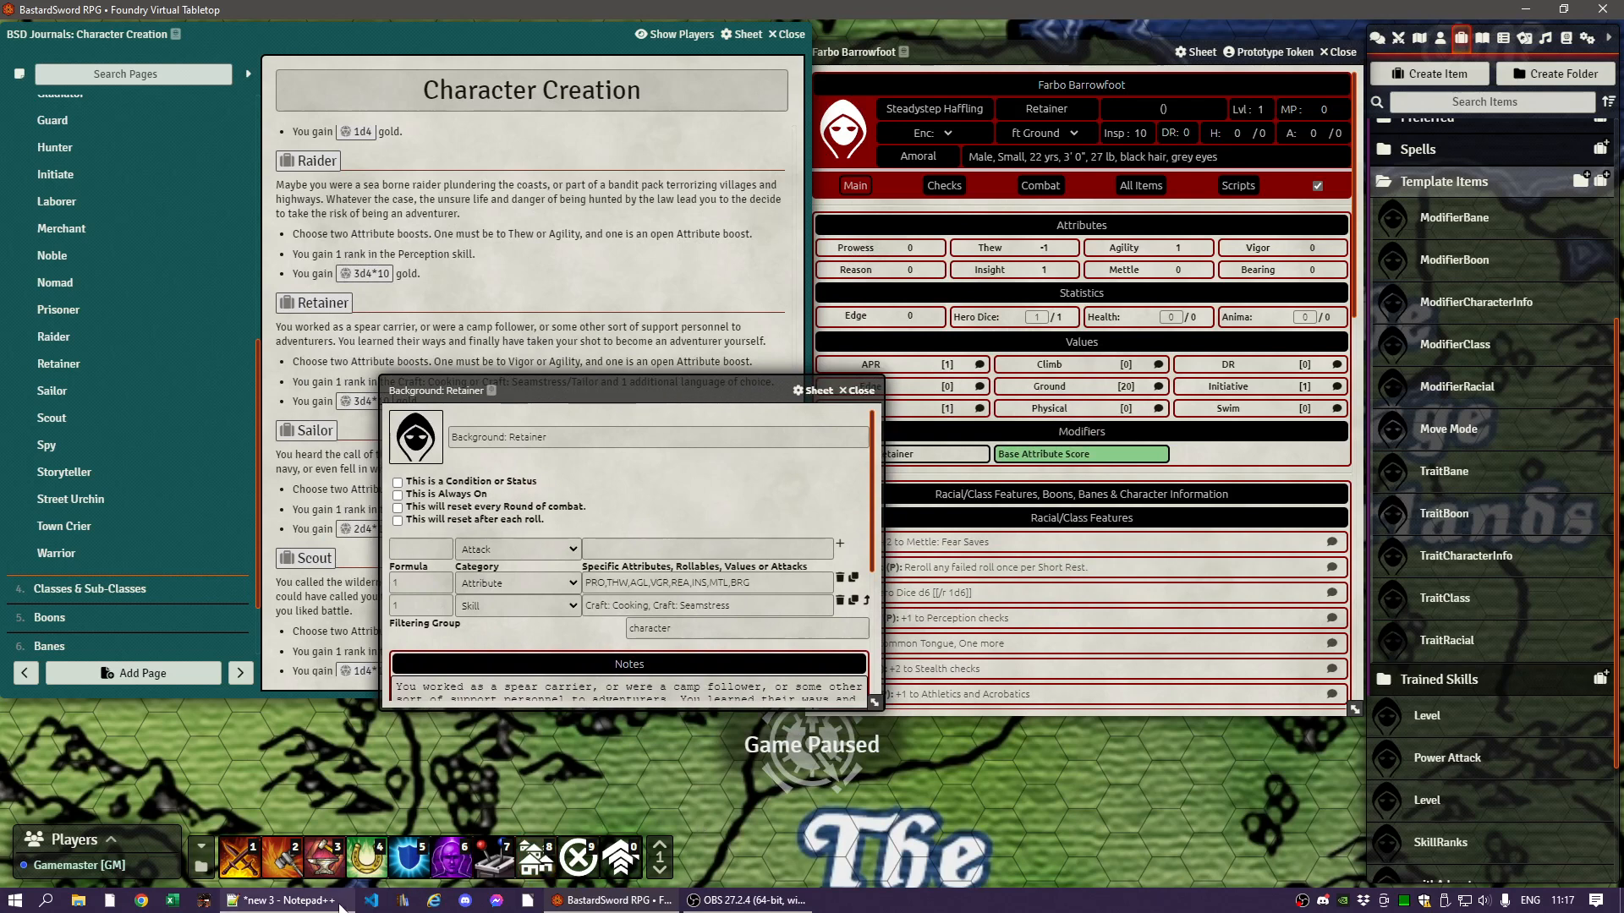
{"action": "left_click", "coordinate": [304, 900]}
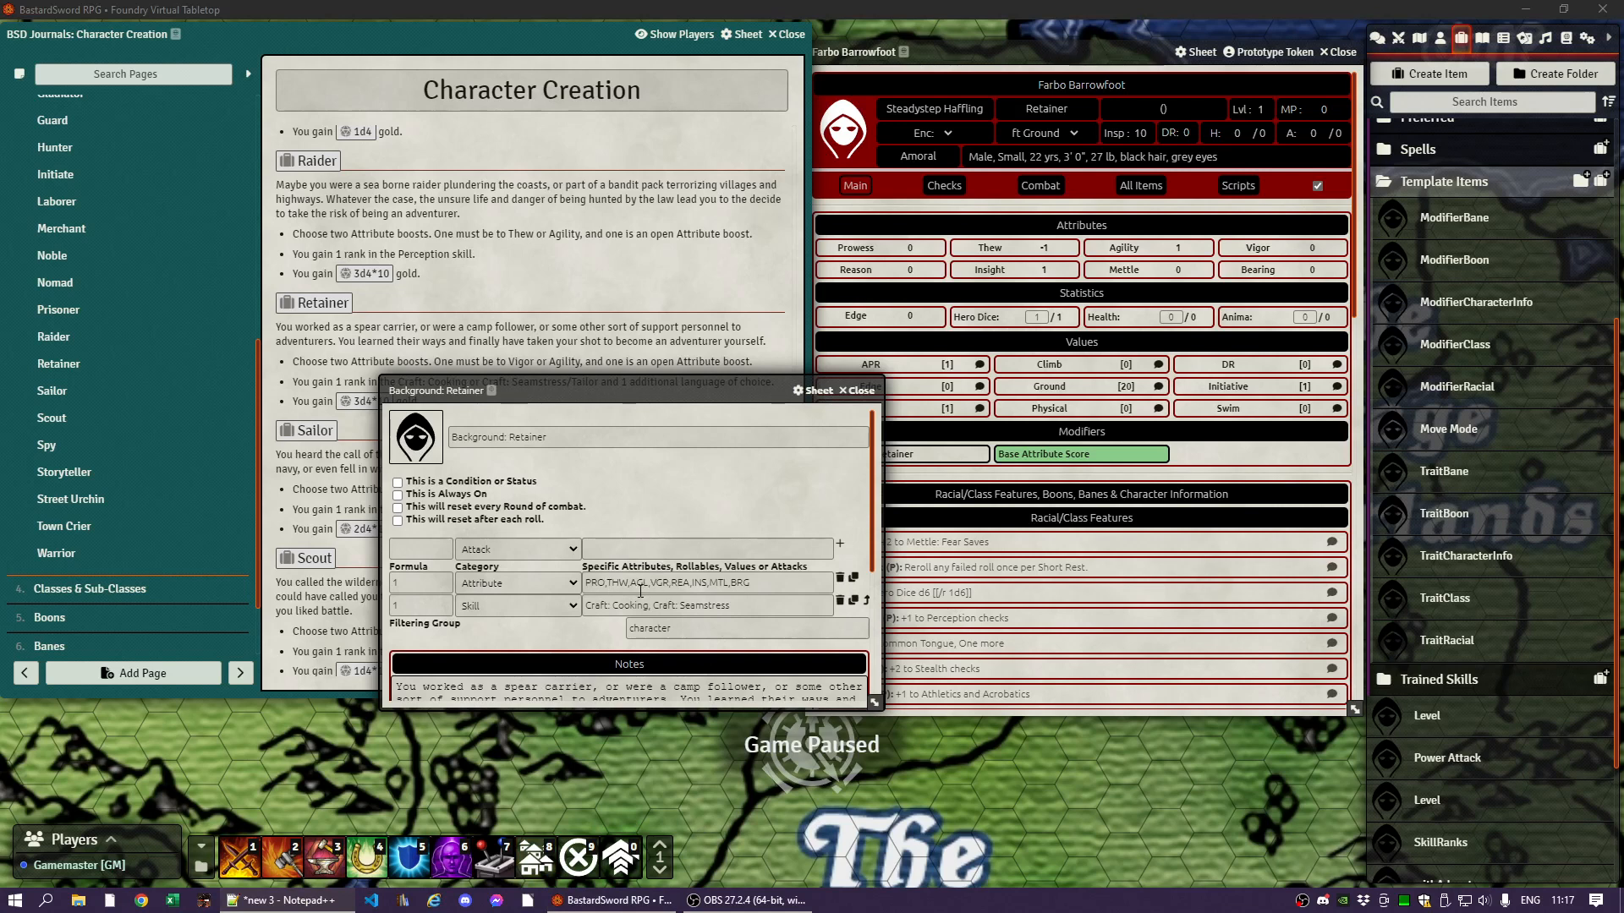
{"action": "left_click", "coordinate": [594, 582]}
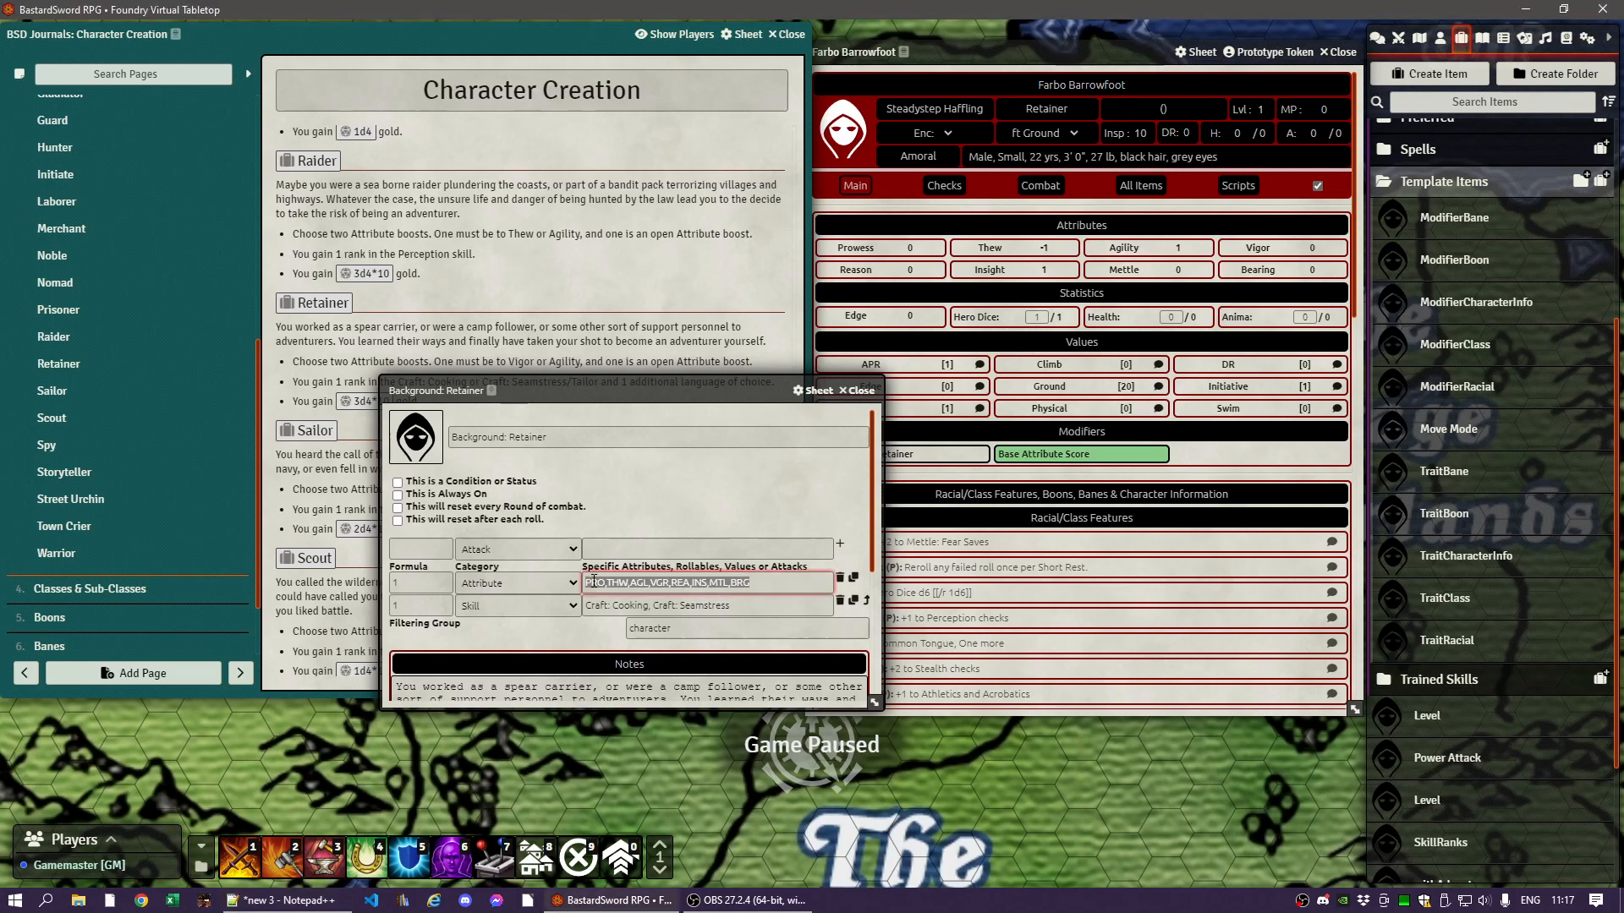
{"action": "left_click", "coordinate": [653, 583]}
{"action": "key", "text": "BackSpace"}
{"action": "key", "text": "BackSpace"}
{"action": "key", "text": "BackSpace"}
{"action": "key", "text": "BackSpace"}
{"action": "key", "text": "BackSpace"}
{"action": "key", "text": "BackSpace"}
{"action": "key", "text": "BackSpace"}
{"action": "key", "text": "BackSpace"}
{"action": "key", "text": "BackSpace"}
{"action": "key", "text": "BackSpace"}
{"action": "key", "text": "BackSpace"}
{"action": "key", "text": "BackSpace"}
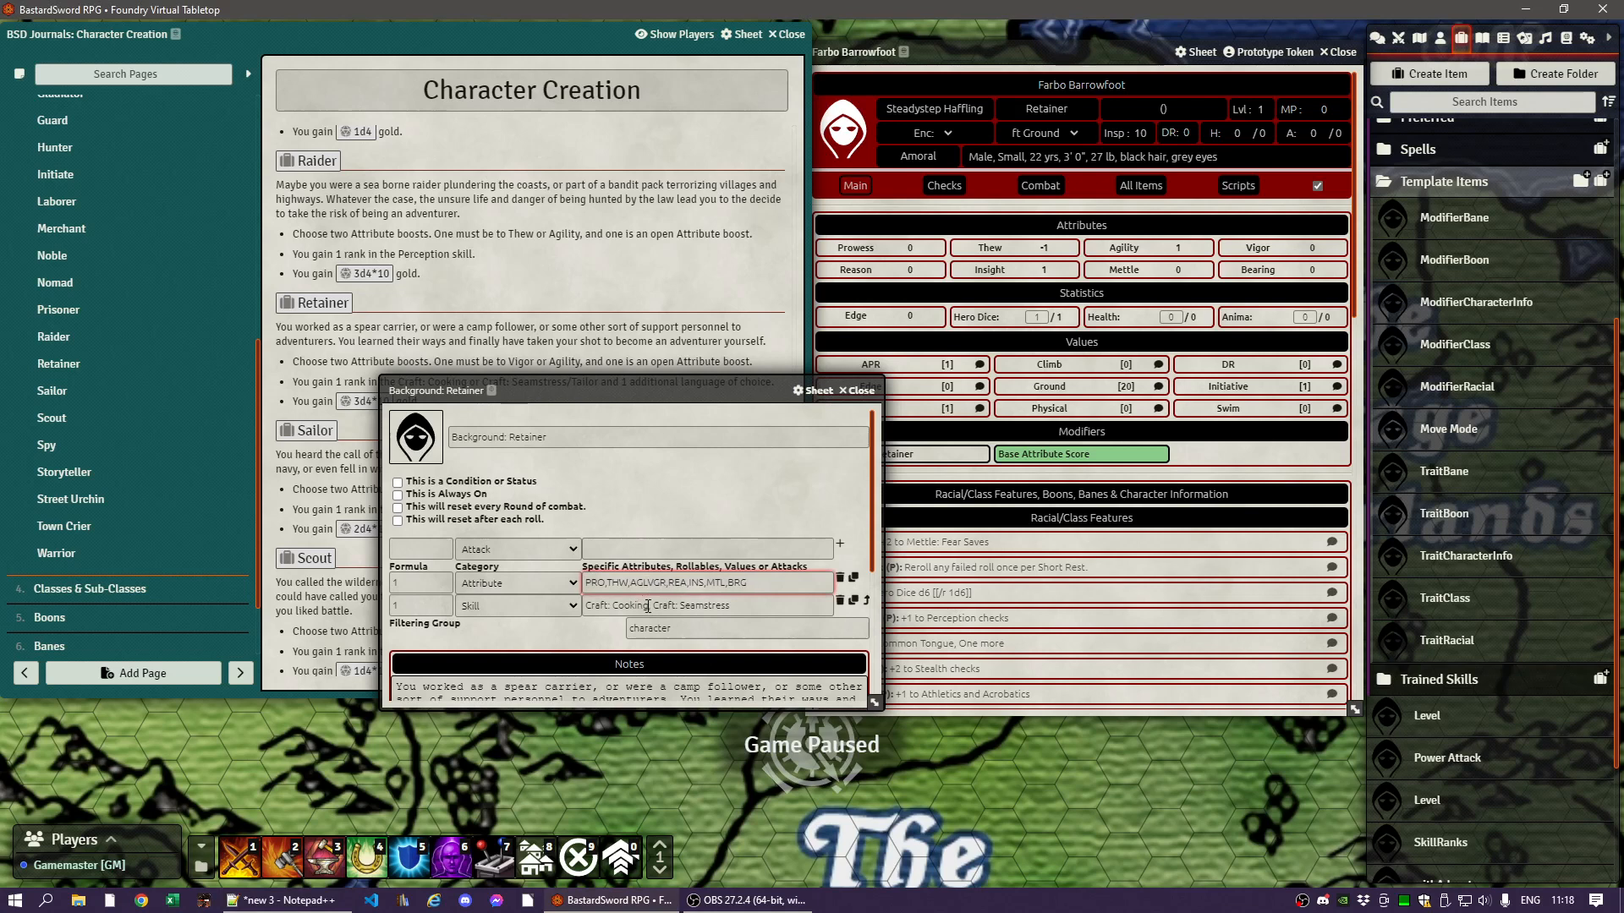
{"action": "left_click", "coordinate": [606, 583]}
{"action": "key", "text": "Delete"}
{"action": "key", "text": "Delete"}
{"action": "key", "text": "Delete"}
{"action": "key", "text": "Delete"}
{"action": "key", "text": "Delete"}
{"action": "key", "text": "Delete"}
{"action": "key", "text": "Delete"}
{"action": "key", "text": "Delete"}
{"action": "key", "text": "Delete"}
{"action": "key", "text": "Delete"}
{"action": "key", "text": "Delete"}
{"action": "key", "text": "Delete"}
{"action": "left_click", "coordinate": [625, 522]}
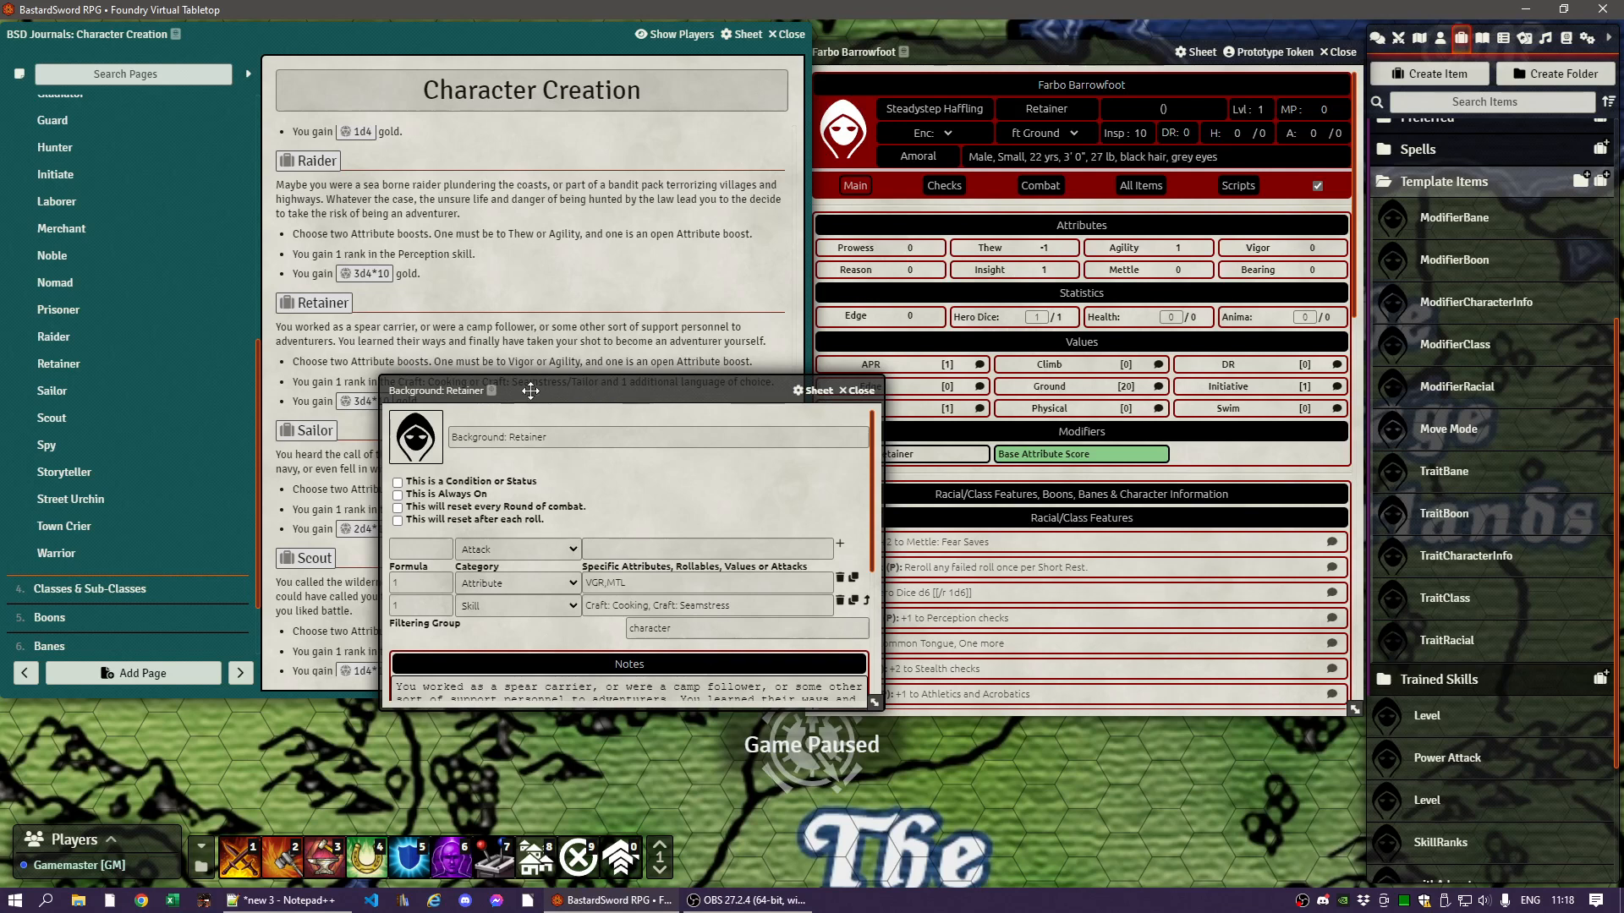
- Reduce the Retainer background's skill modifier to Craft: Cooking, removing the Seamstress option
{"action": "left_click_drag", "start_coordinate": [531, 390], "coordinate": [516, 433]}
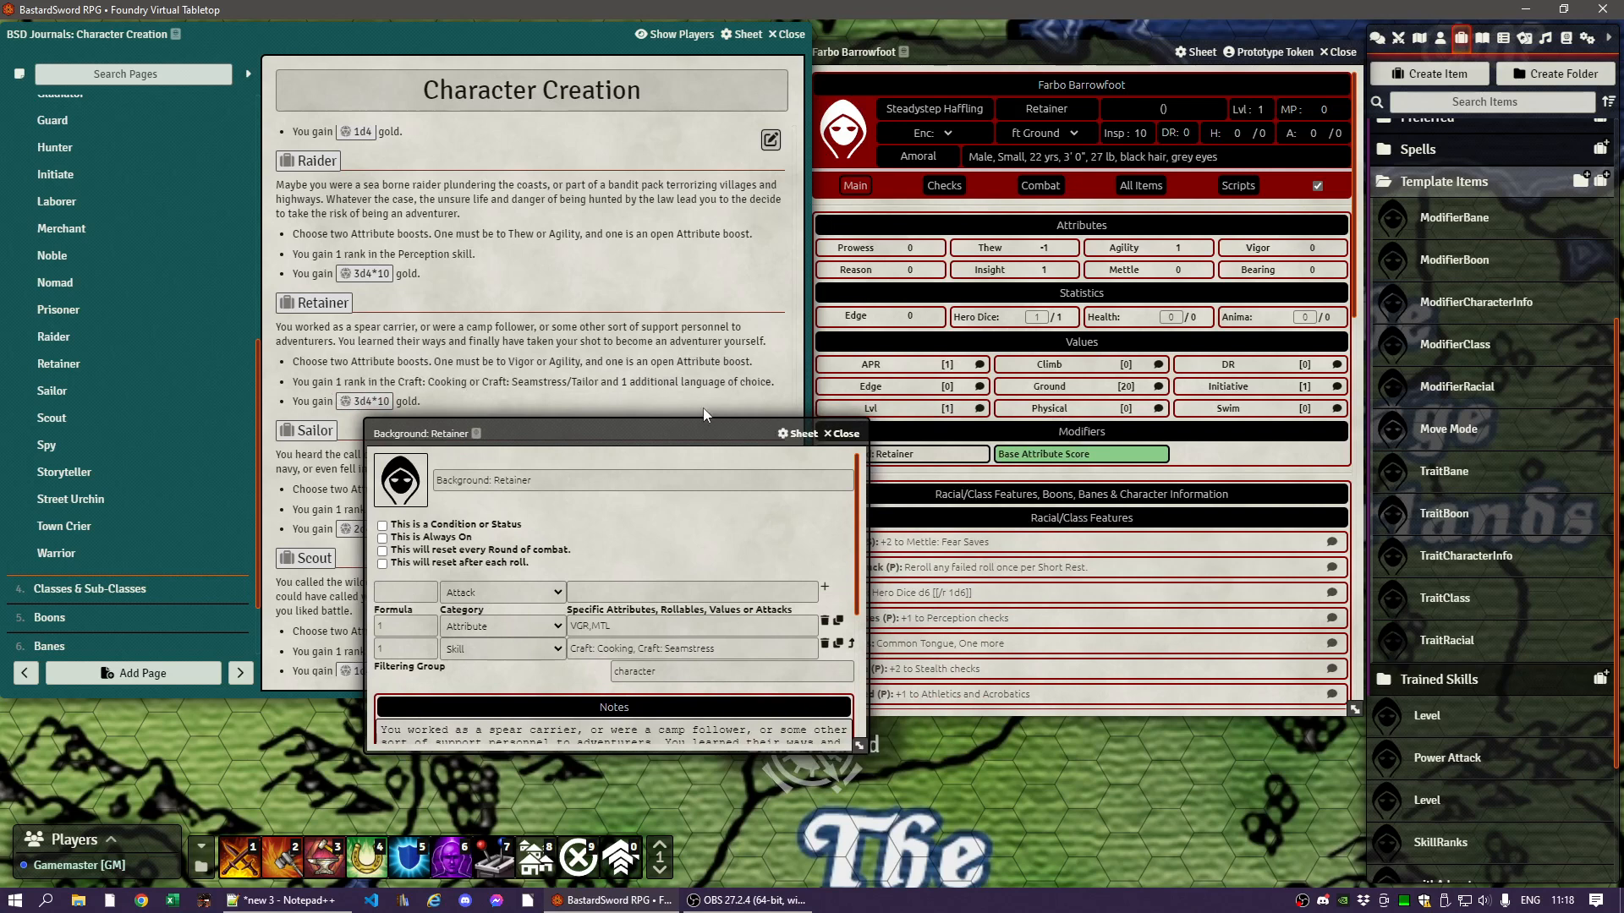
{"action": "left_click_drag", "start_coordinate": [632, 432], "coordinate": [591, 321]}
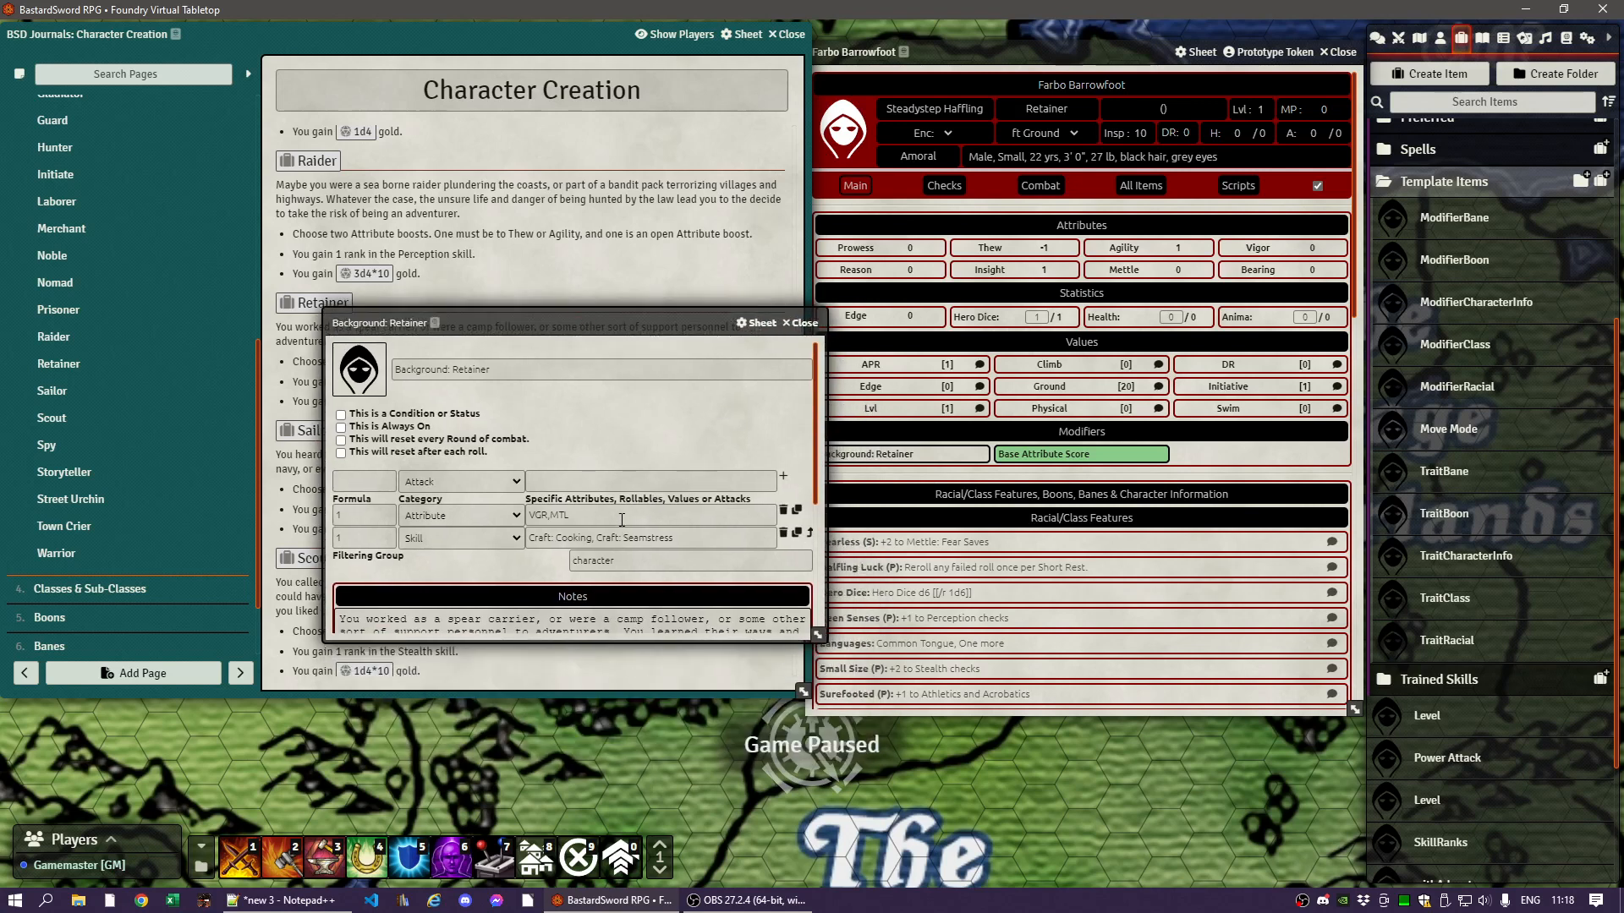
{"action": "left_click", "coordinate": [592, 538]}
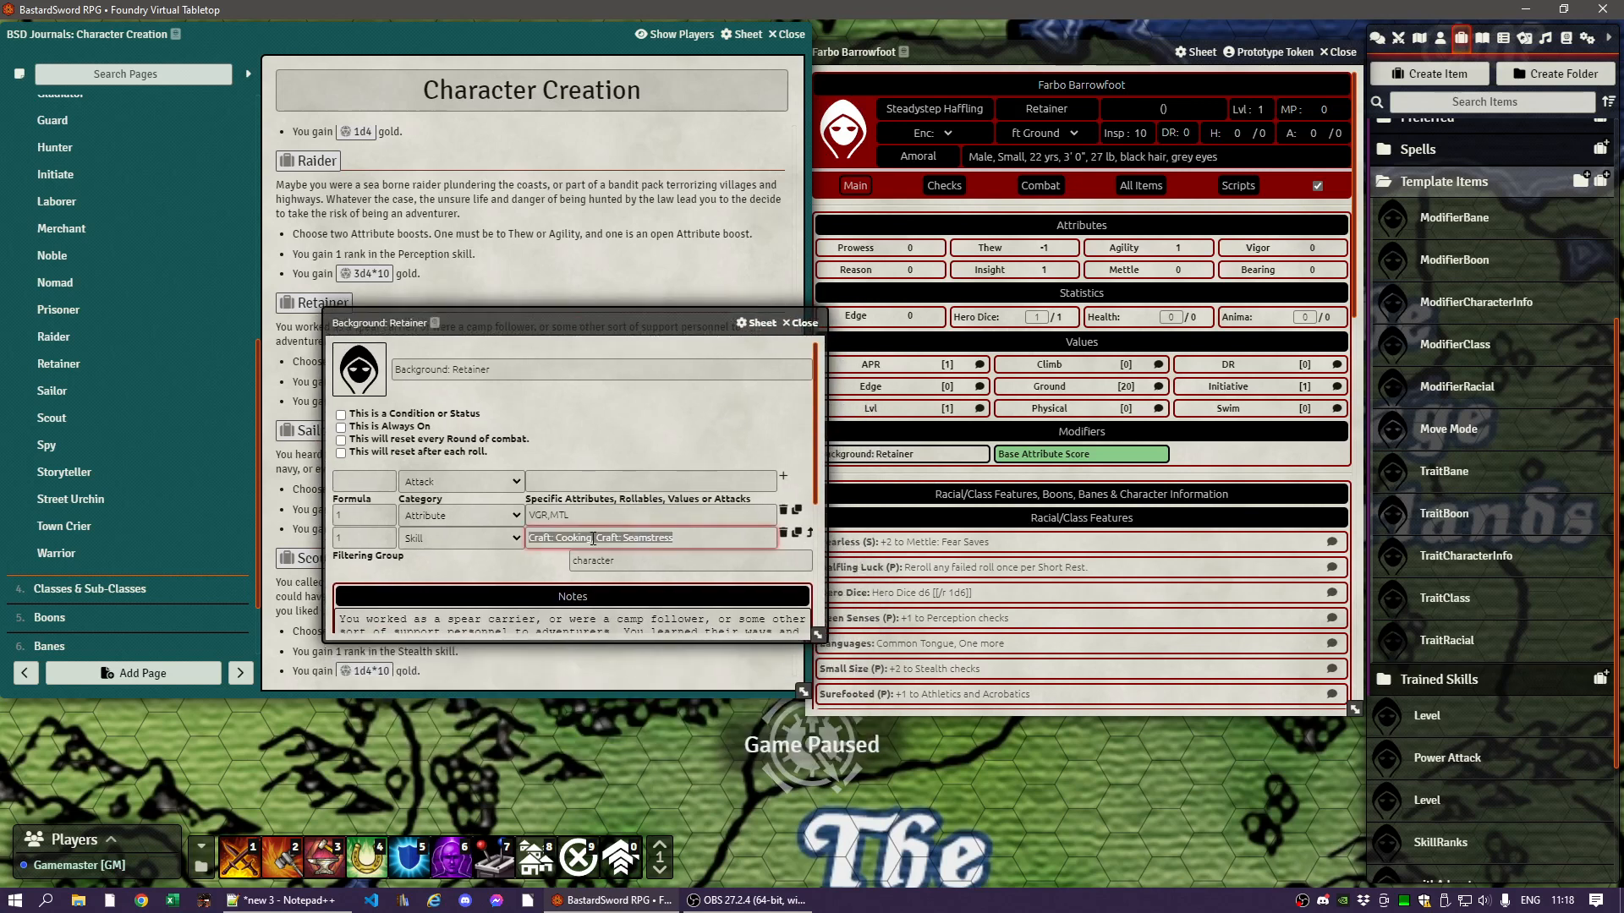
{"action": "left_click", "coordinate": [593, 538]}
{"action": "key", "text": "shift+Right"}
{"action": "key", "text": "shift+Right"}
{"action": "key", "text": "shift+Right"}
{"action": "key", "text": "shift+Right"}
{"action": "key", "text": "shift+Right"}
{"action": "key", "text": "shift+Right"}
{"action": "key", "text": "shift+Right"}
{"action": "key", "text": "shift+Right"}
{"action": "key", "text": "shift+Right"}
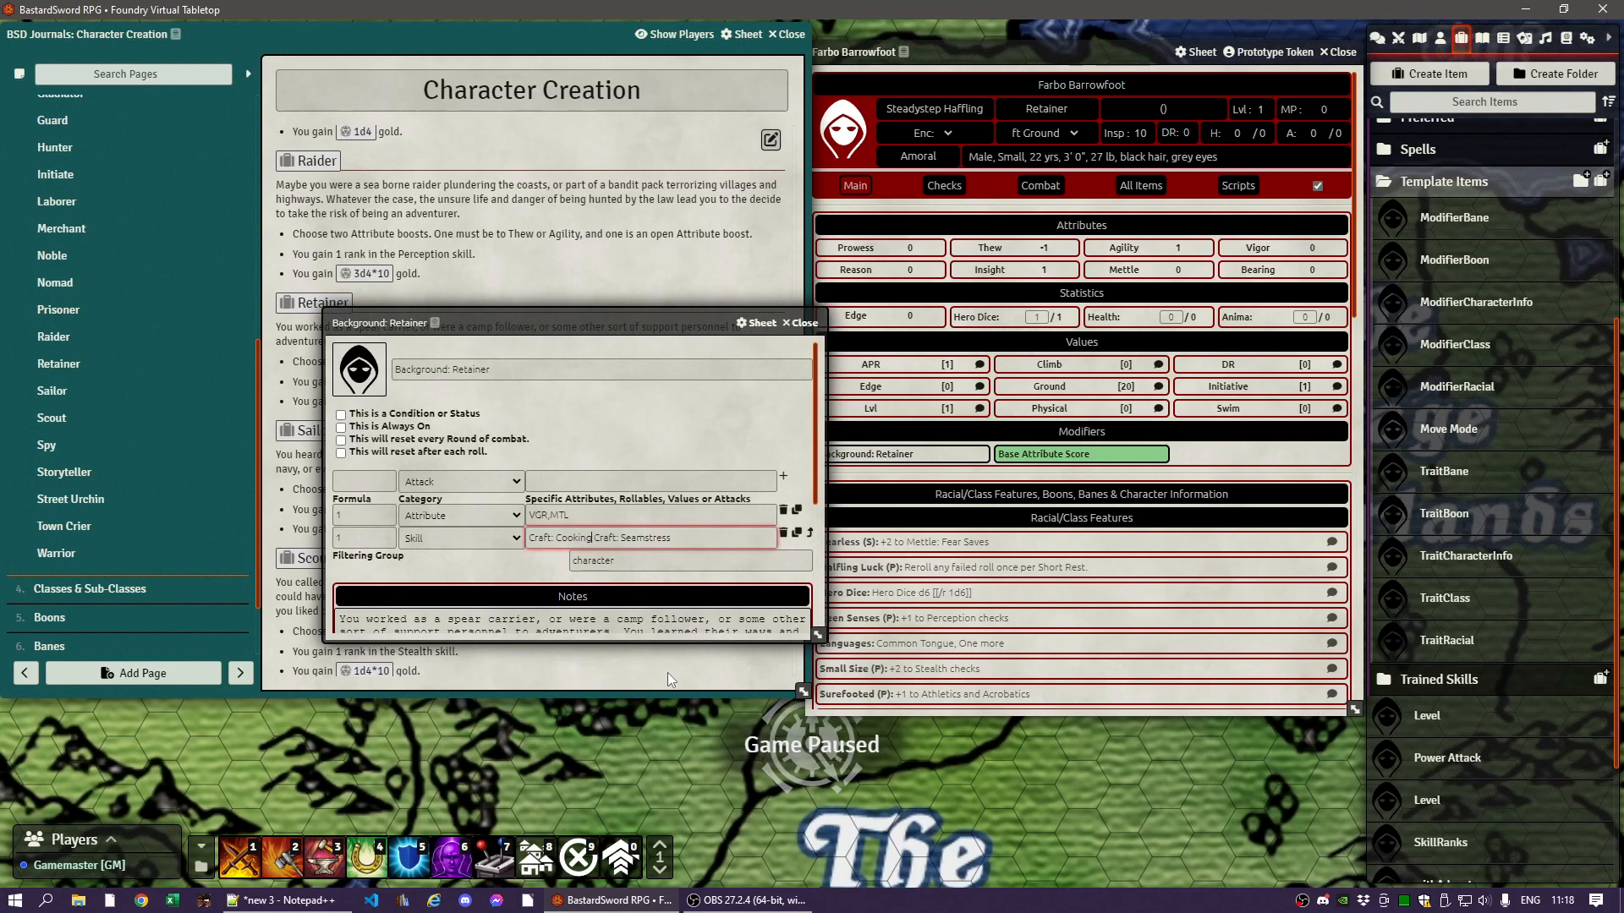
{"action": "key", "text": "Delete"}
{"action": "key", "text": "Delete"}
{"action": "key", "text": "Delete"}
{"action": "key", "text": "Delete"}
{"action": "key", "text": "Delete"}
{"action": "key", "text": "Delete"}
{"action": "key", "text": "Delete"}
{"action": "key", "text": "Delete"}
{"action": "key", "text": "Delete"}
{"action": "key", "text": "Delete"}
{"action": "key", "text": "Delete"}
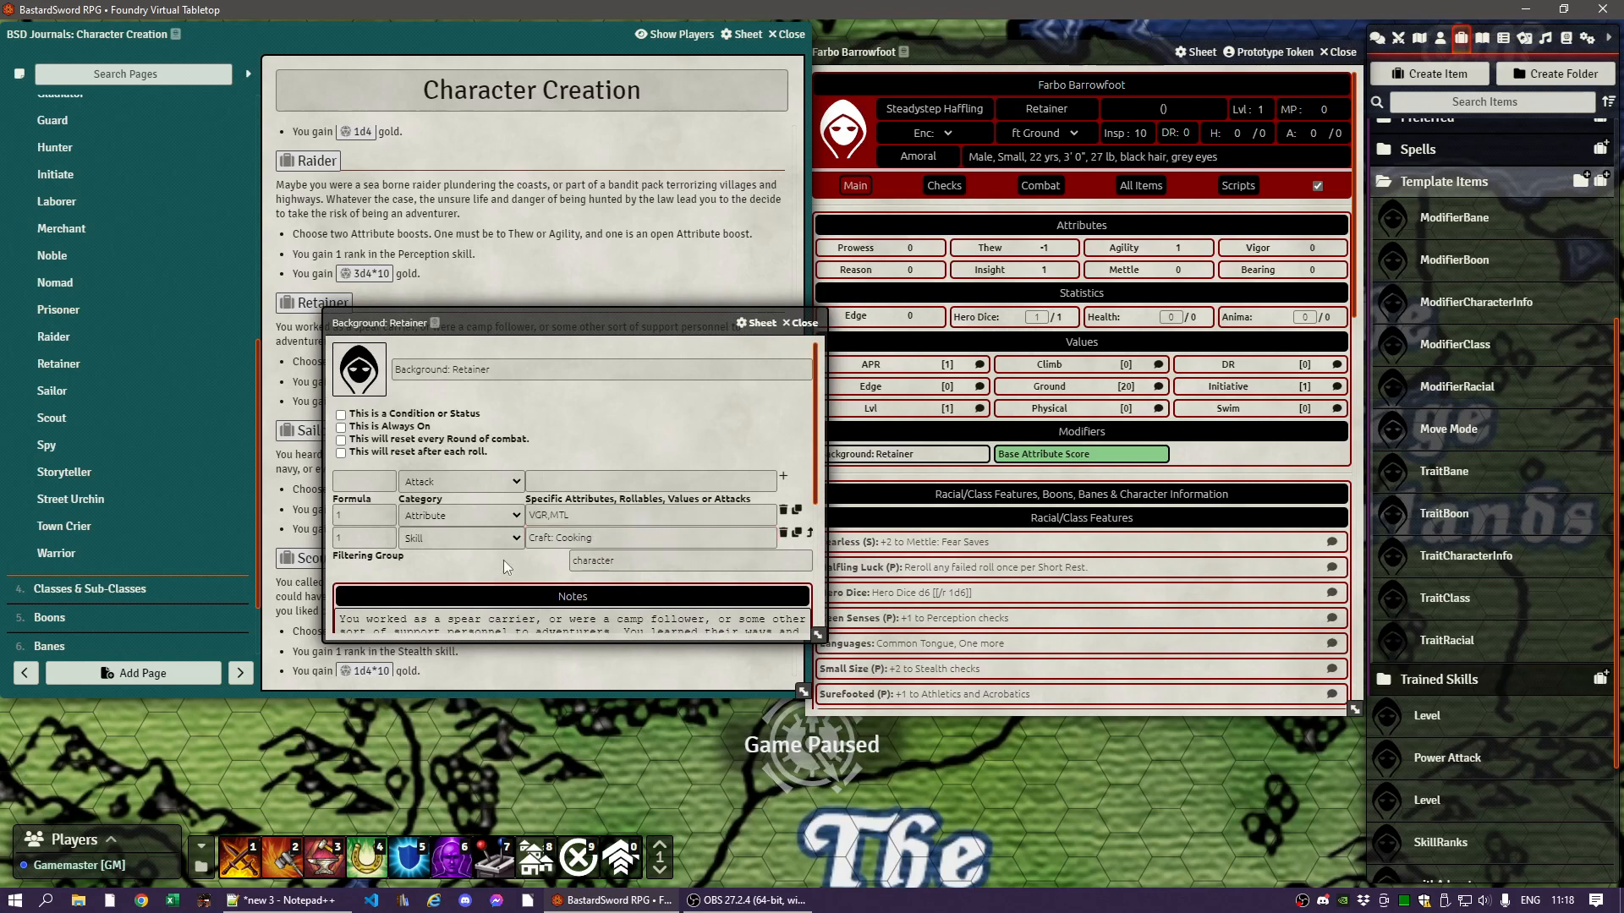
{"action": "key", "text": "Return"}
- Make the Retainer background's modifiers always on and close its window
{"action": "left_click", "coordinate": [342, 427]}
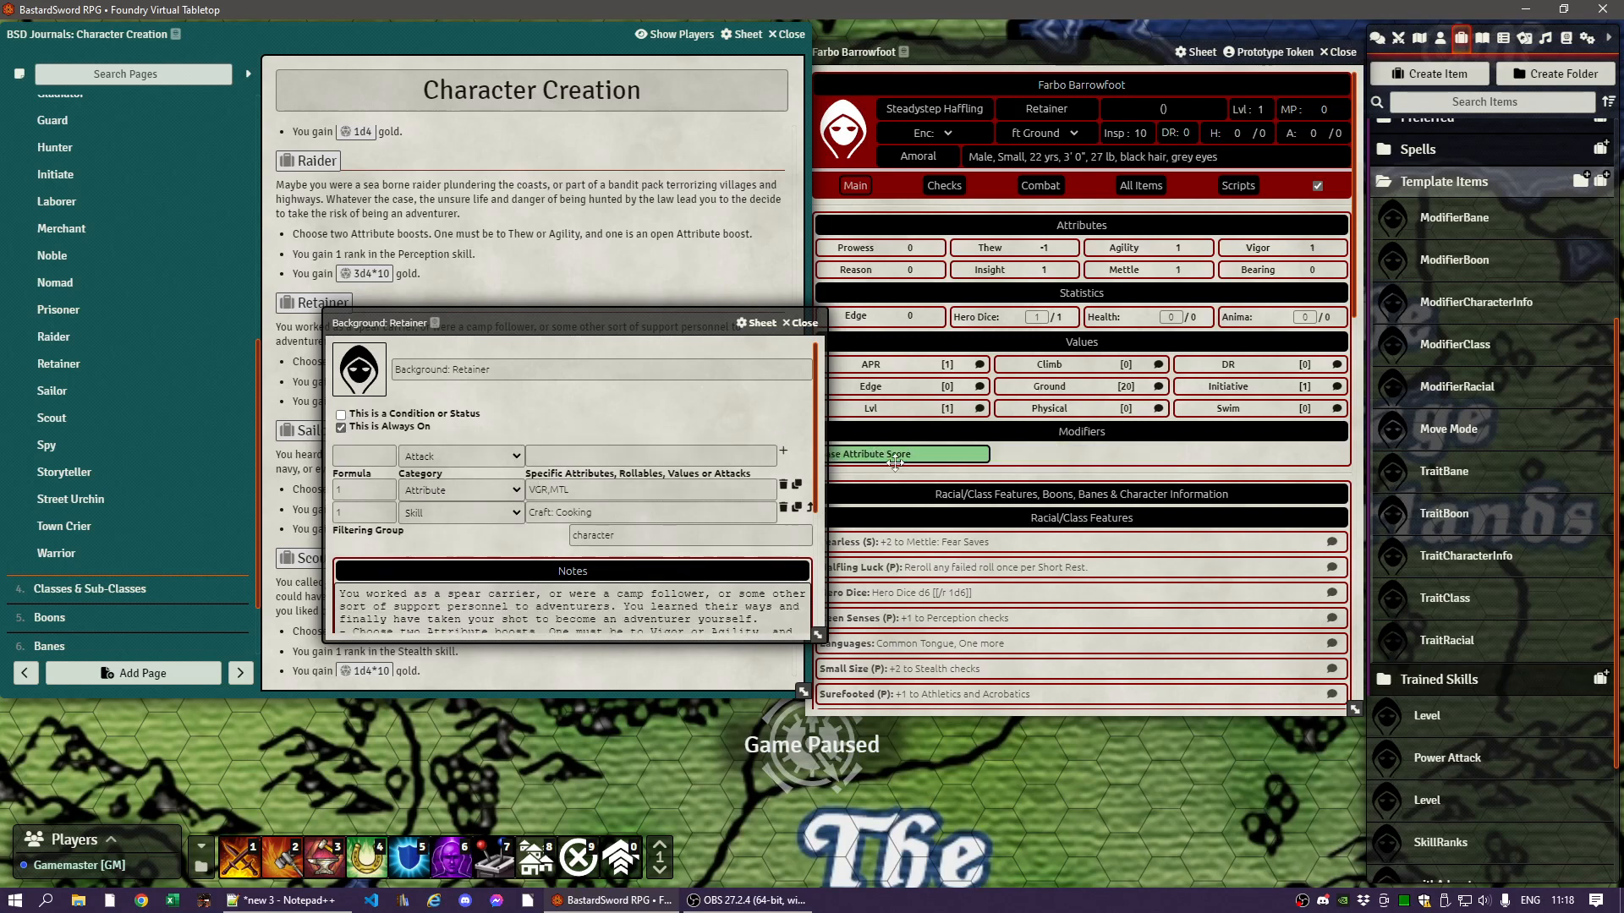
{"action": "left_click", "coordinate": [806, 324]}
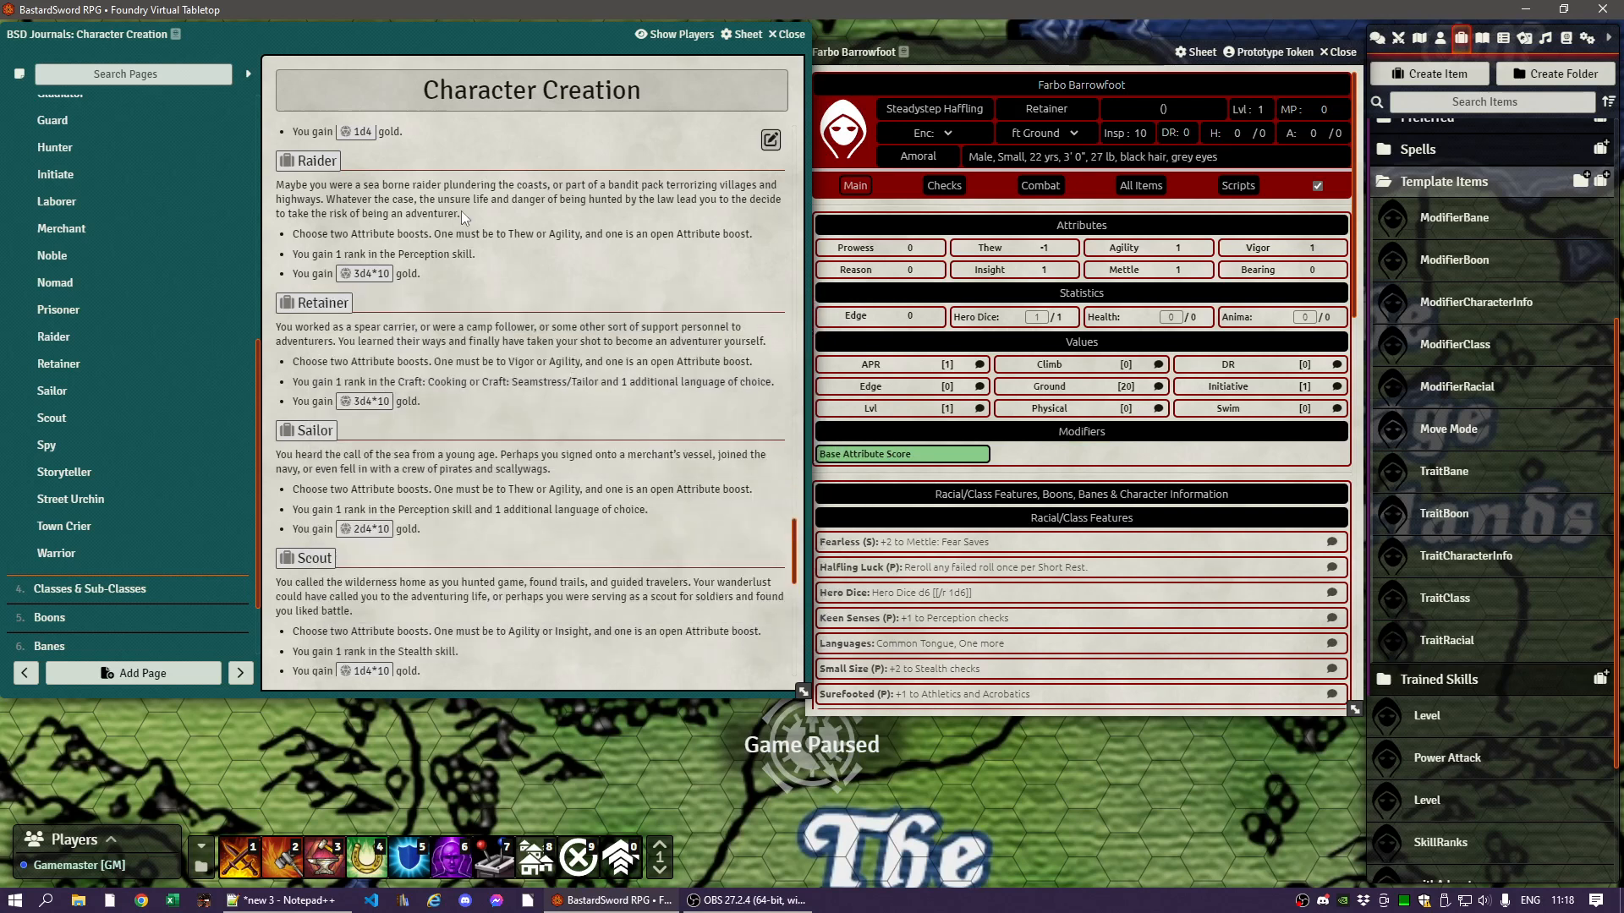
- Roll the Retainer's 3d4*10 starting gold from the journal and bring up the chat log
{"action": "left_click", "coordinate": [358, 402]}
{"action": "left_click", "coordinate": [1378, 39]}
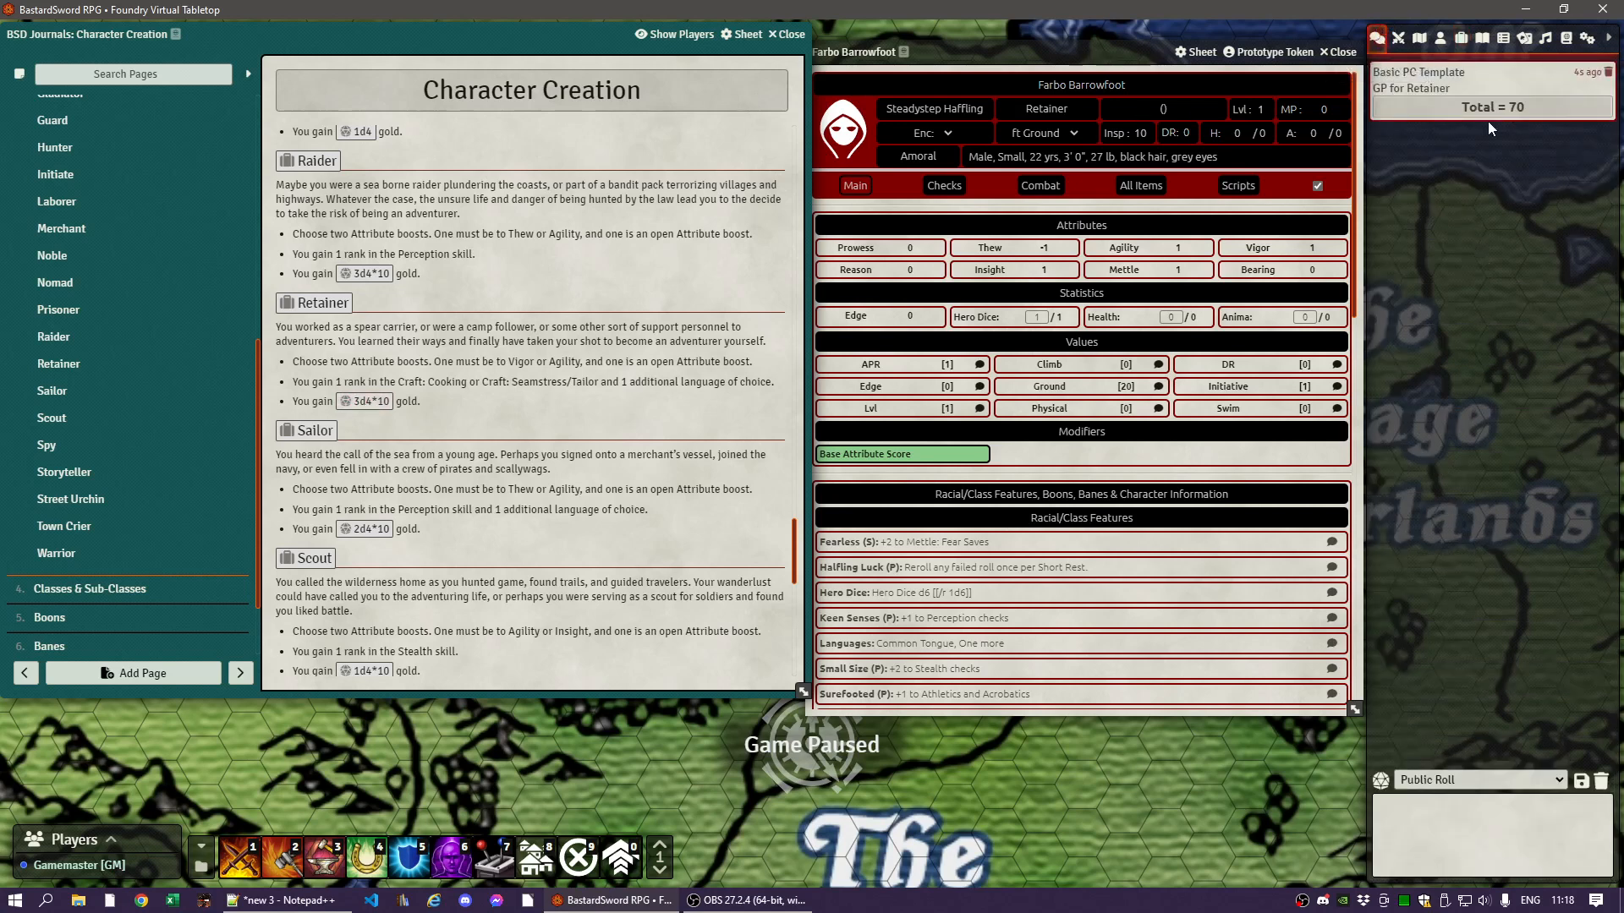
- Record 70 GP in the Notes of Farbo's character sheet and save the entry
{"action": "scroll", "coordinate": [972, 515], "scroll_direction": "down", "scroll_amount": 10}
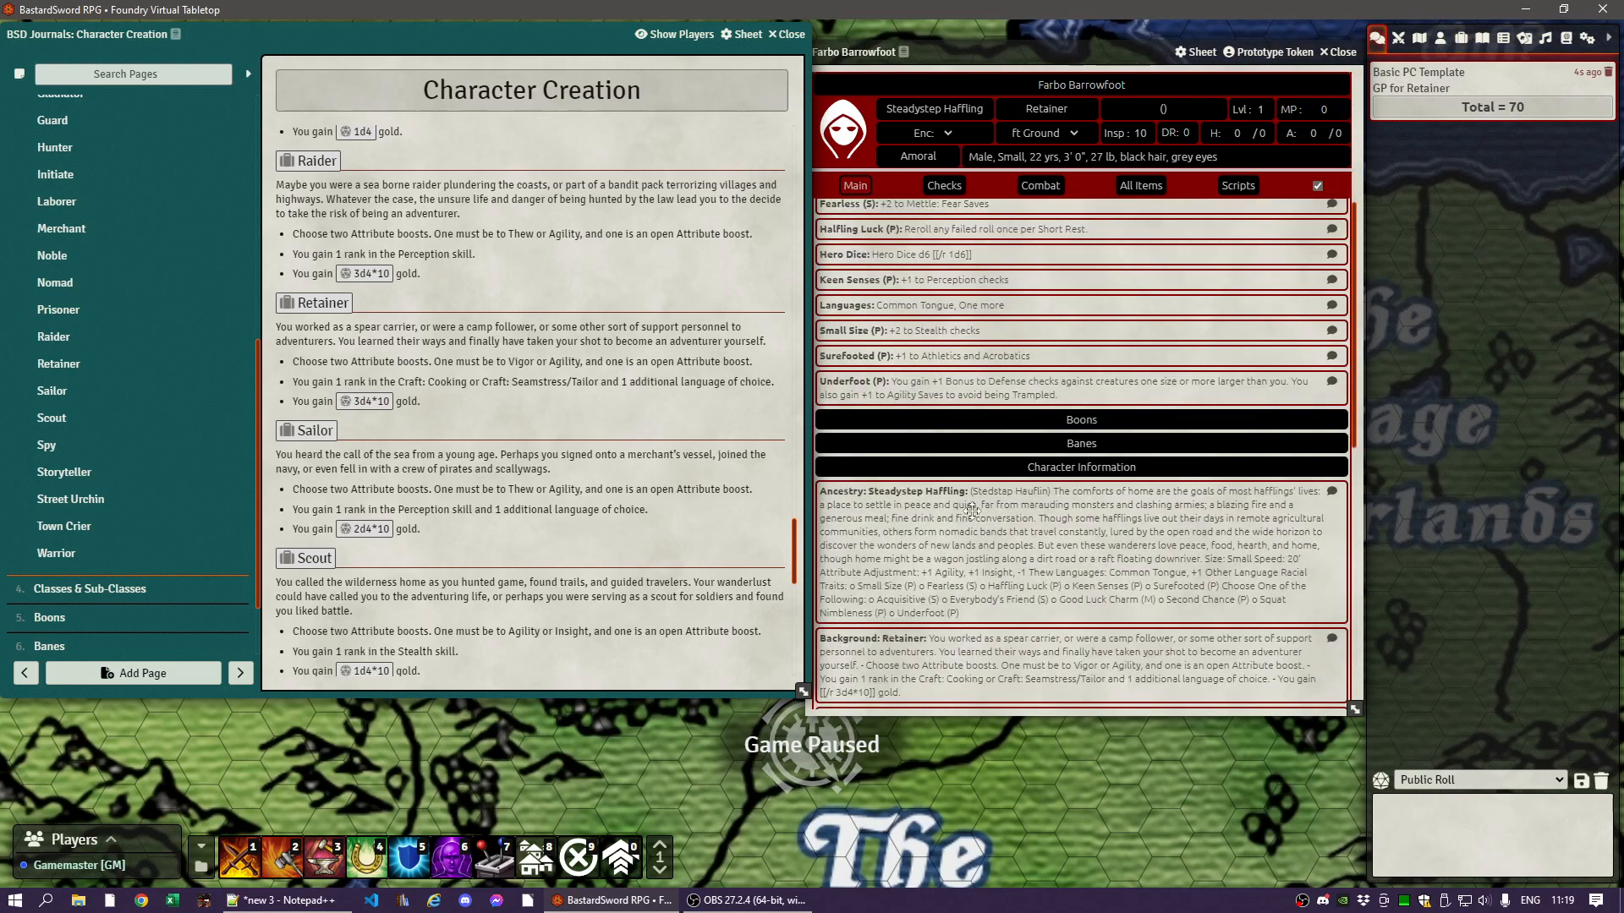
{"action": "scroll", "coordinate": [972, 513], "scroll_direction": "down", "scroll_amount": 1}
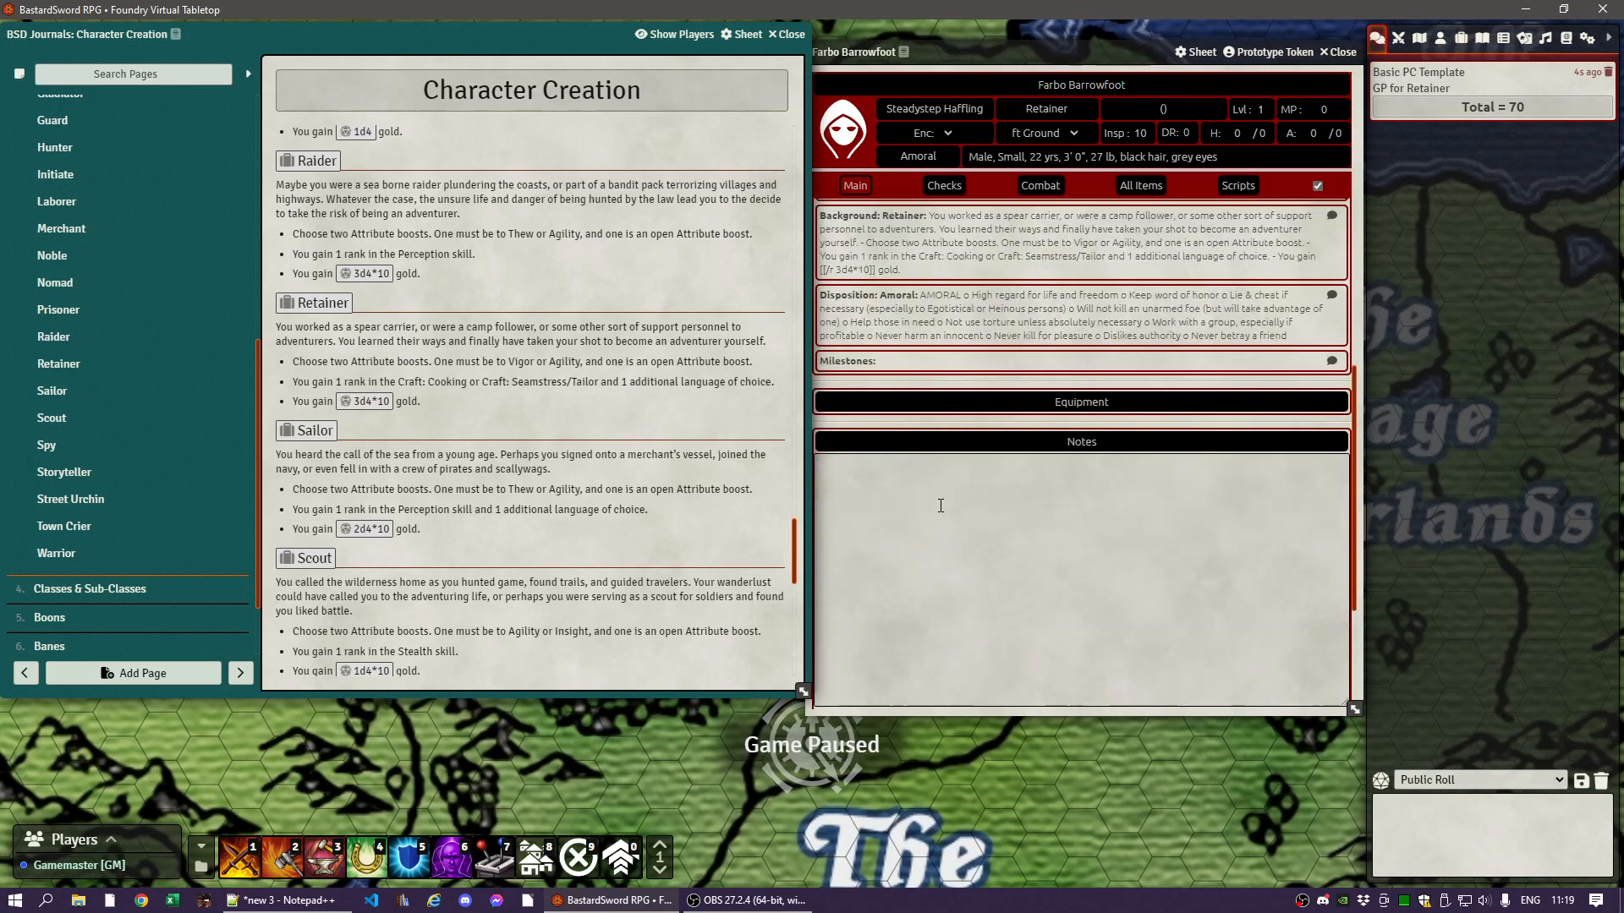
{"action": "scroll", "coordinate": [940, 505], "scroll_direction": "up", "scroll_amount": 5}
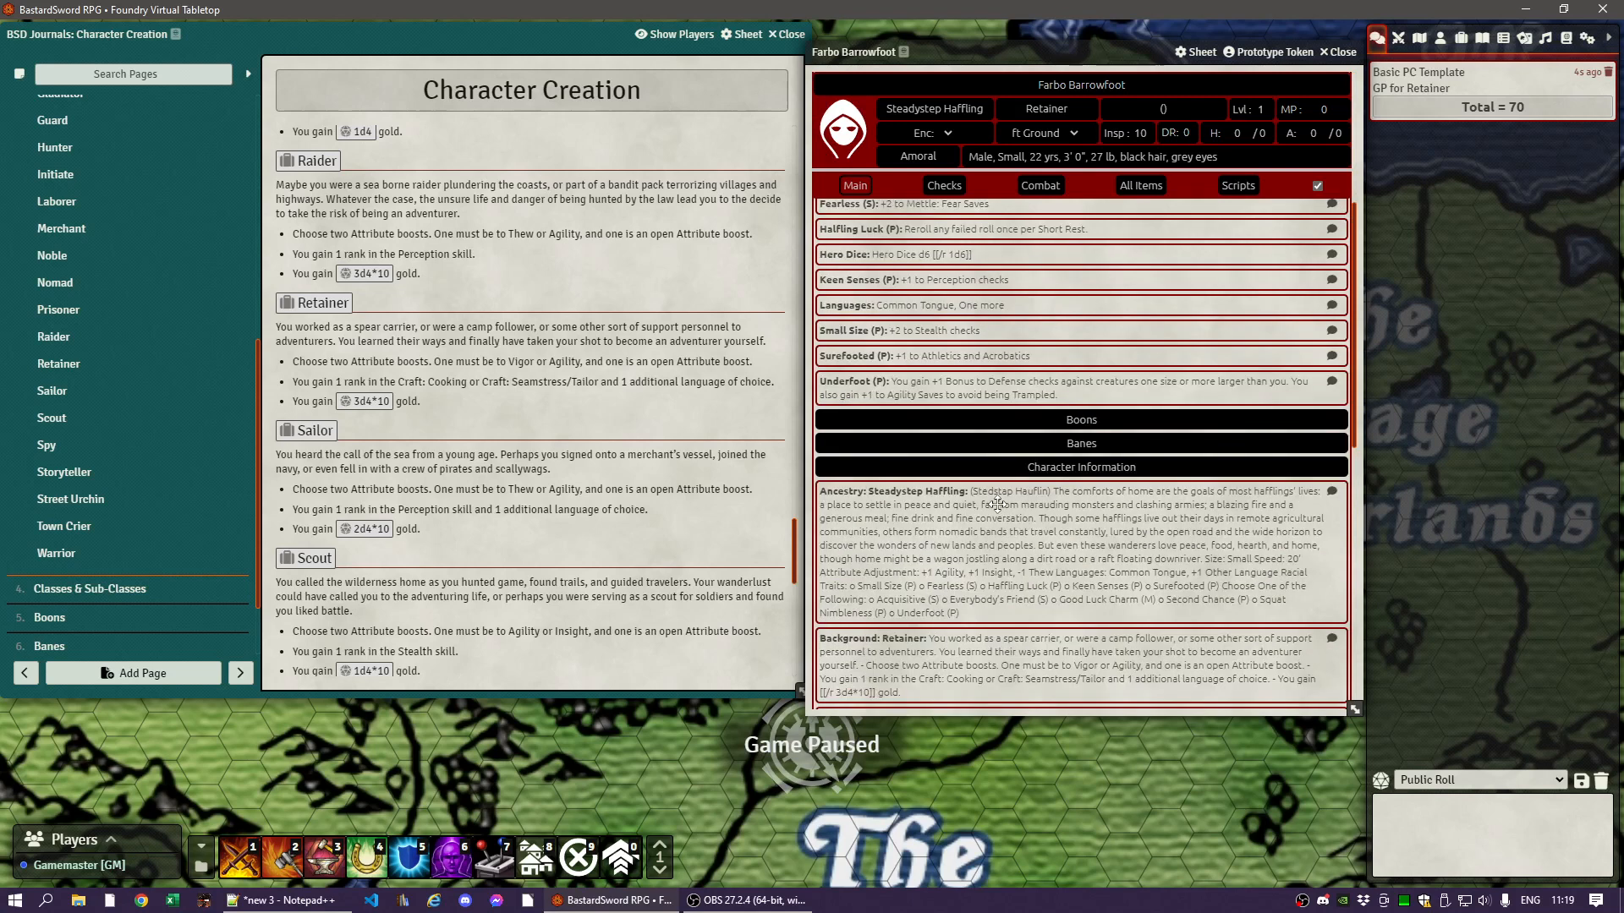
{"action": "scroll", "coordinate": [997, 505], "scroll_direction": "down", "scroll_amount": 3}
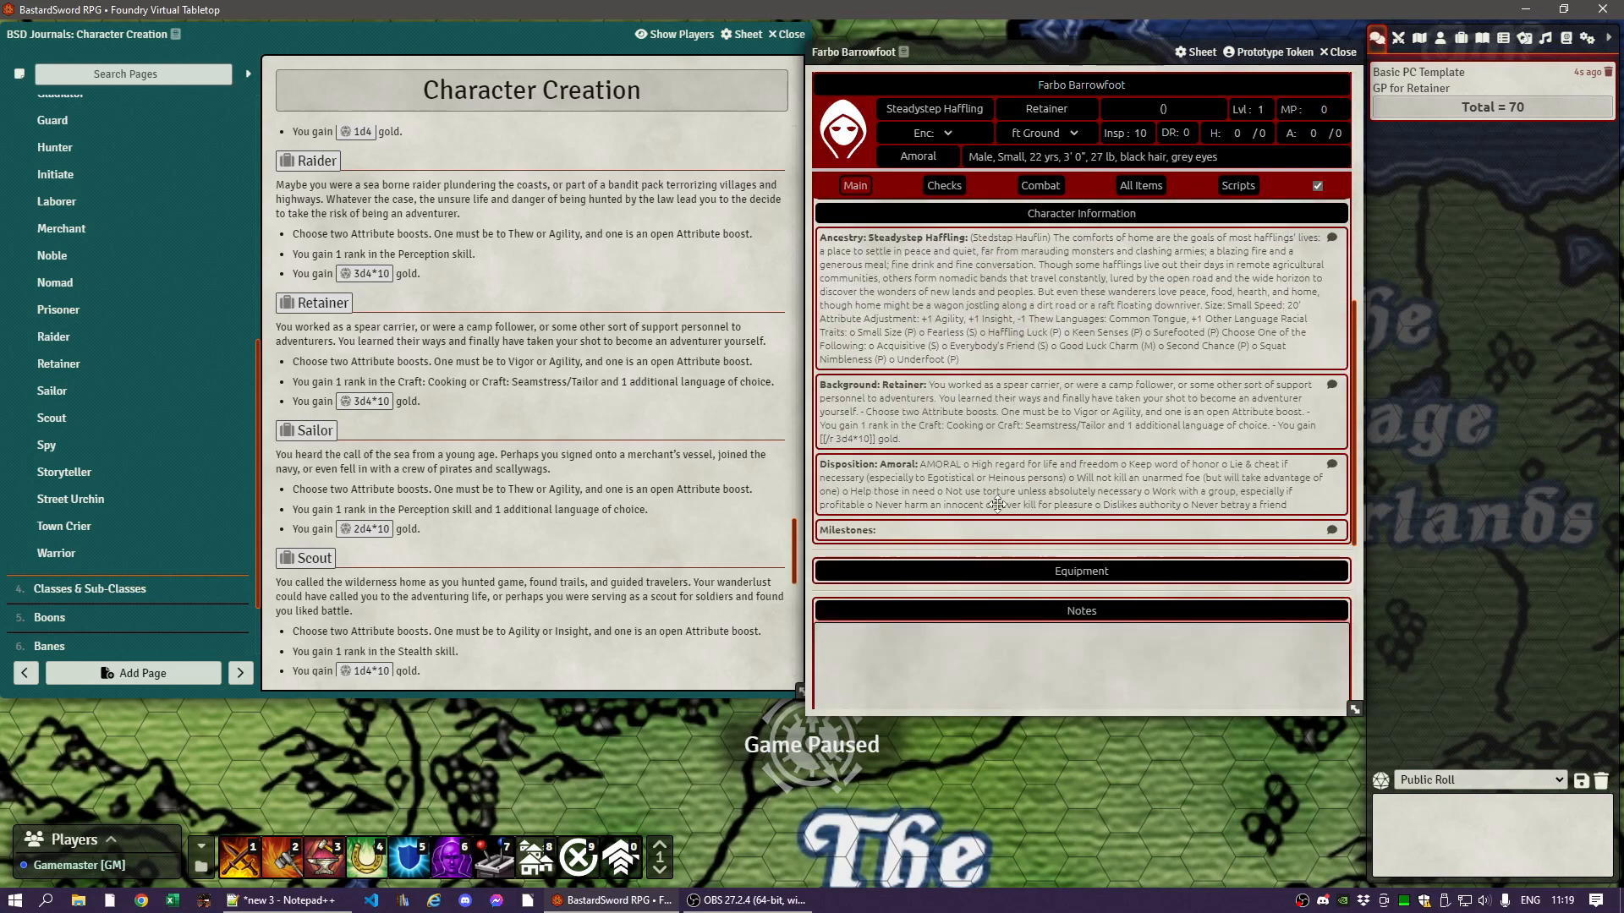
{"action": "scroll", "coordinate": [997, 505], "scroll_direction": "down", "scroll_amount": 1}
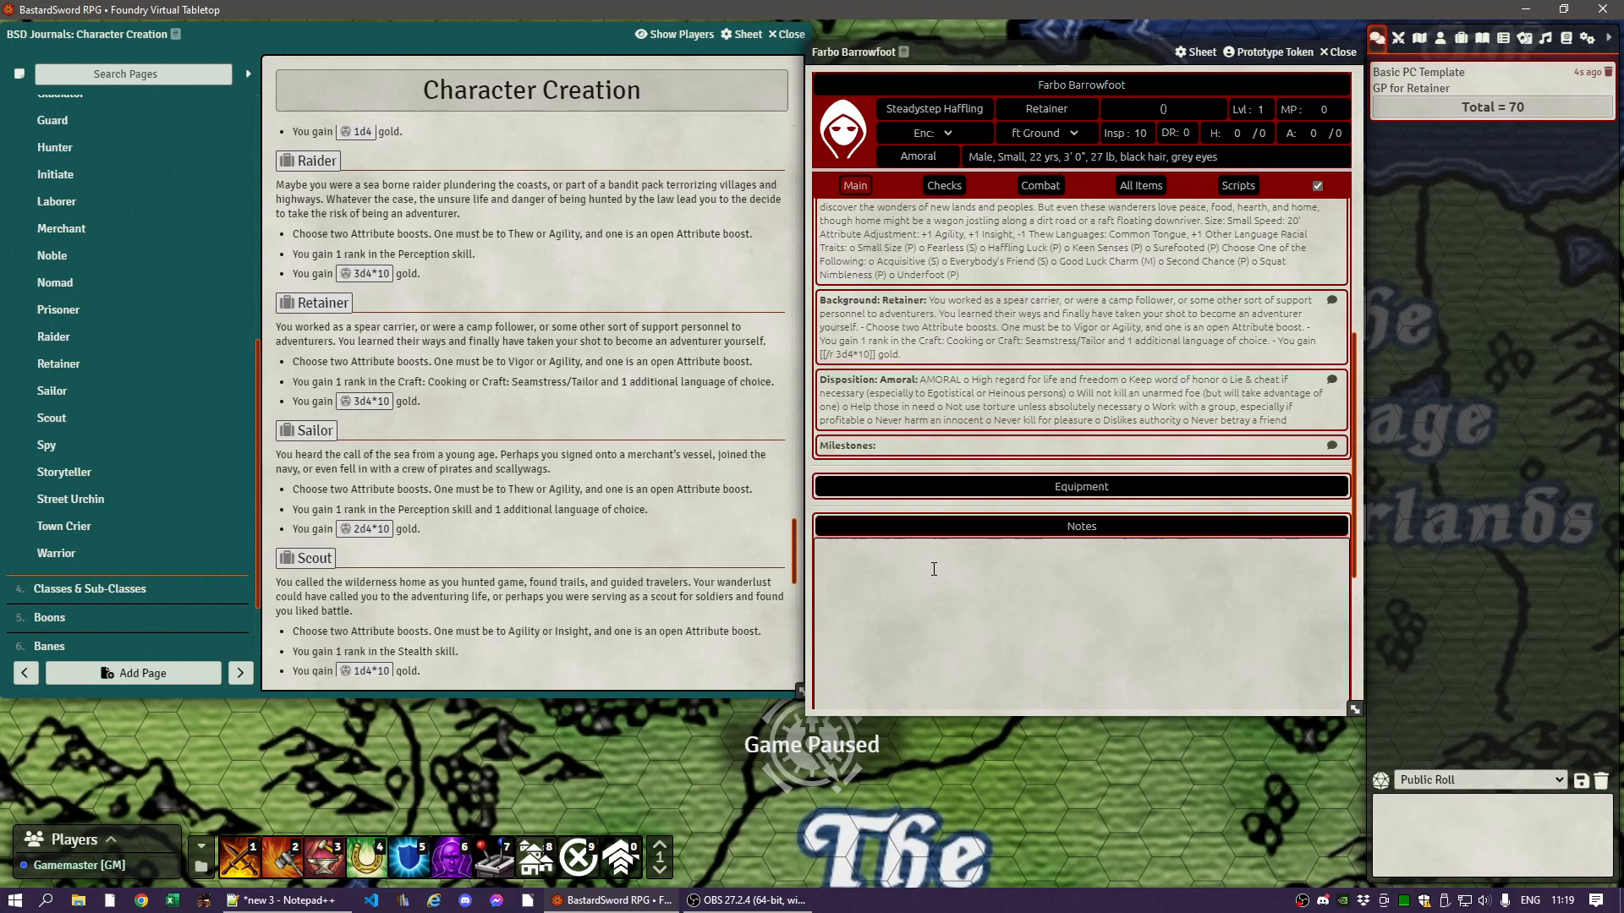
{"action": "type", "text": "GP"}
{"action": "scroll", "coordinate": [1005, 579], "scroll_direction": "down", "scroll_amount": 3}
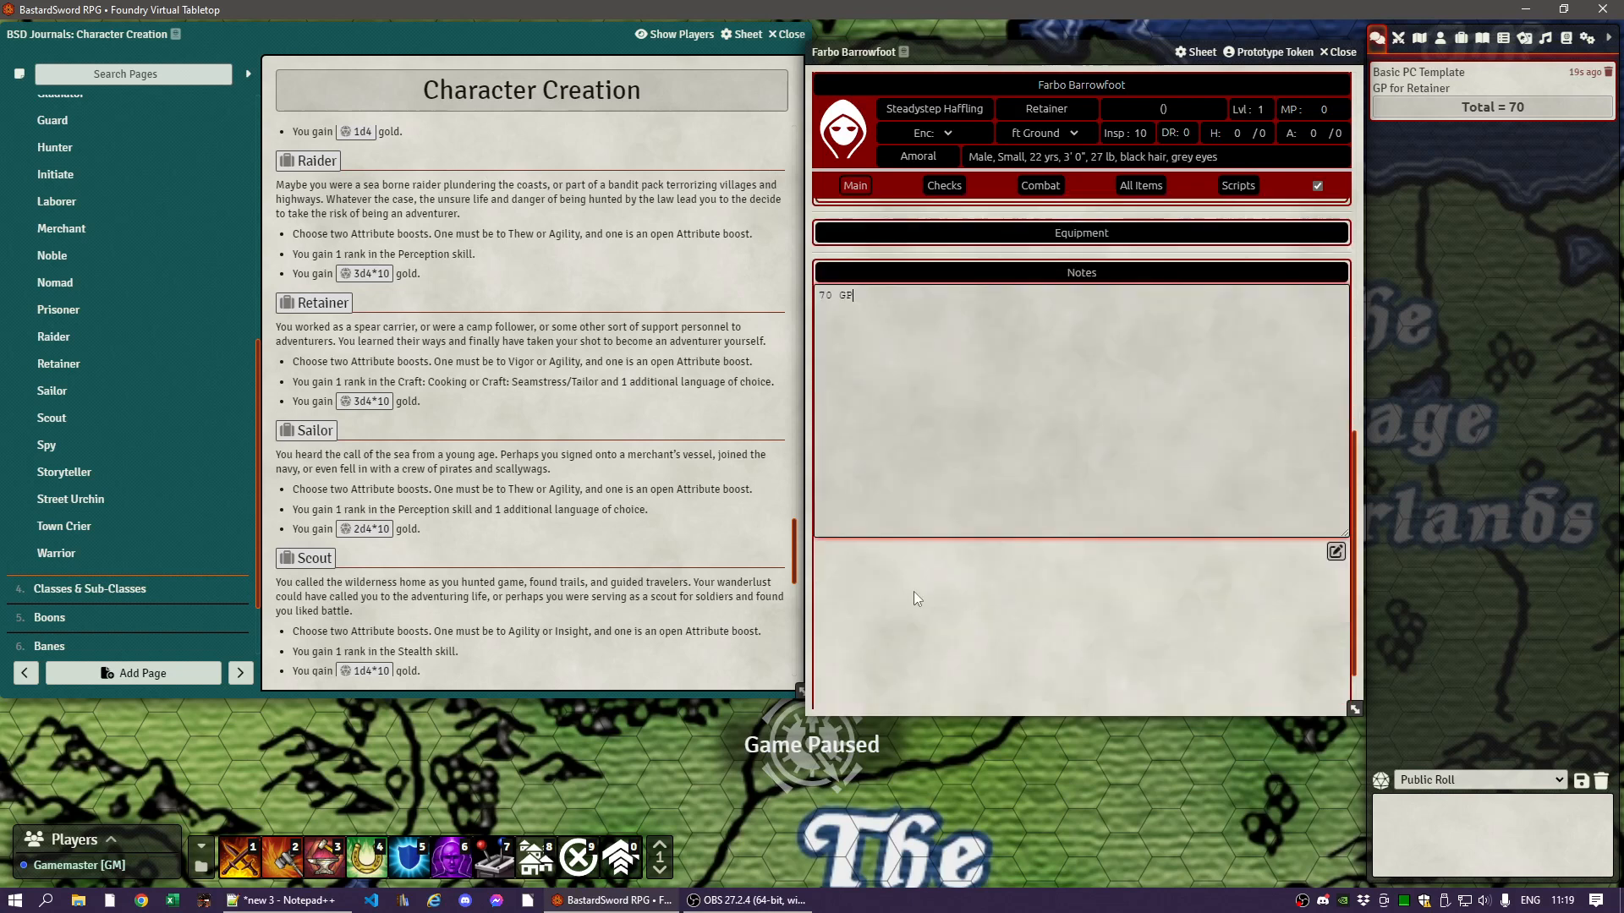
{"action": "left_click", "coordinate": [1336, 552]}
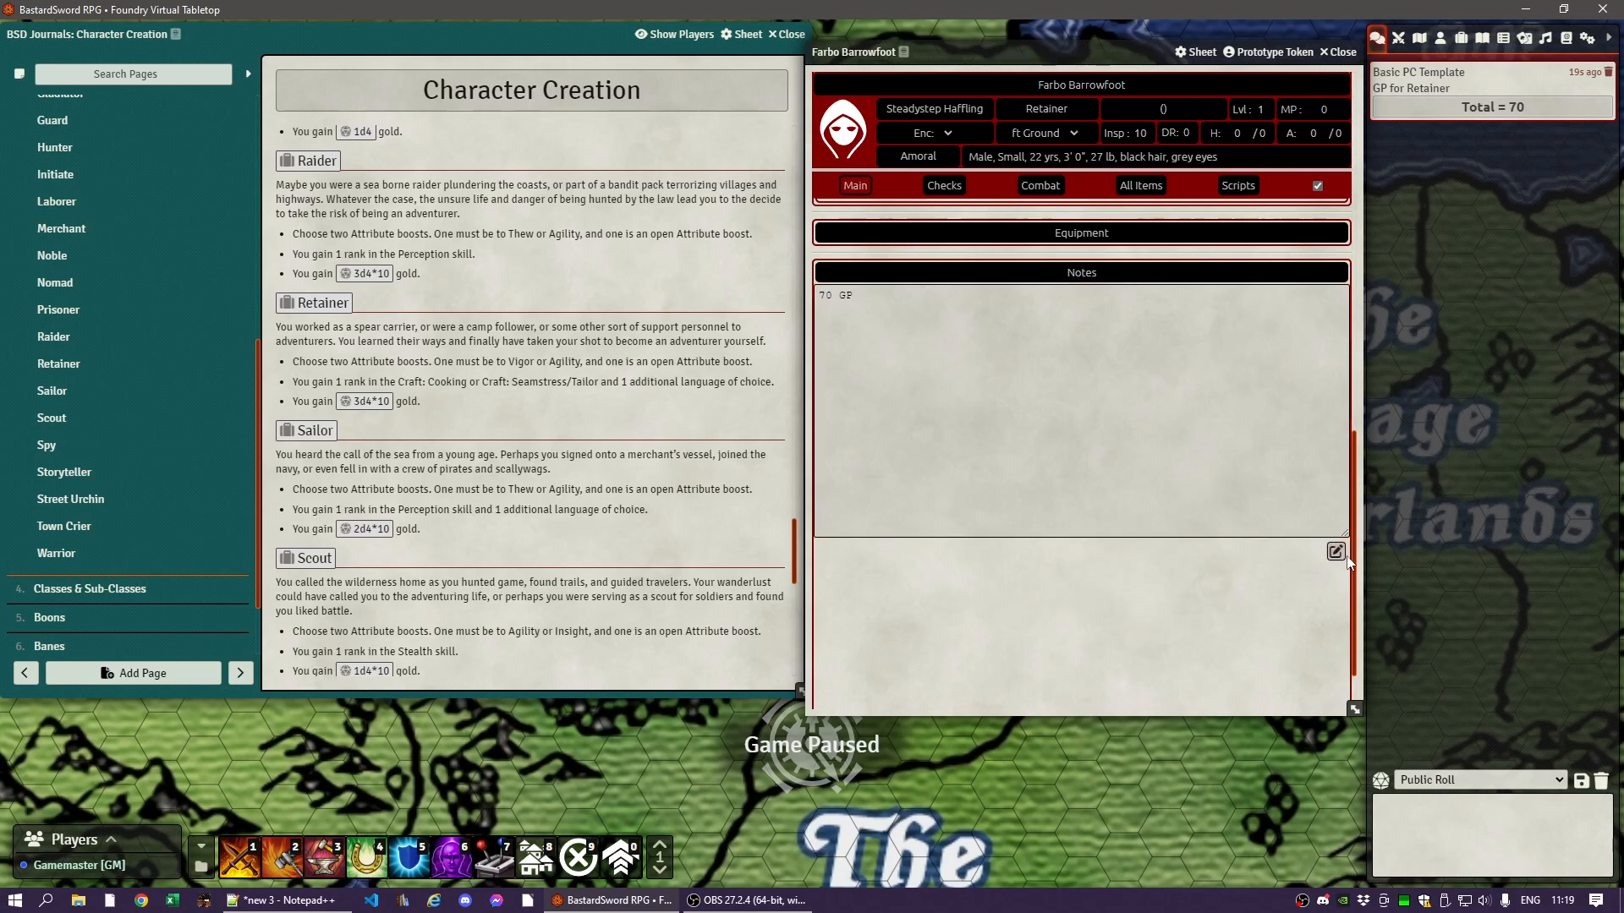
{"action": "left_click", "coordinate": [1338, 554]}
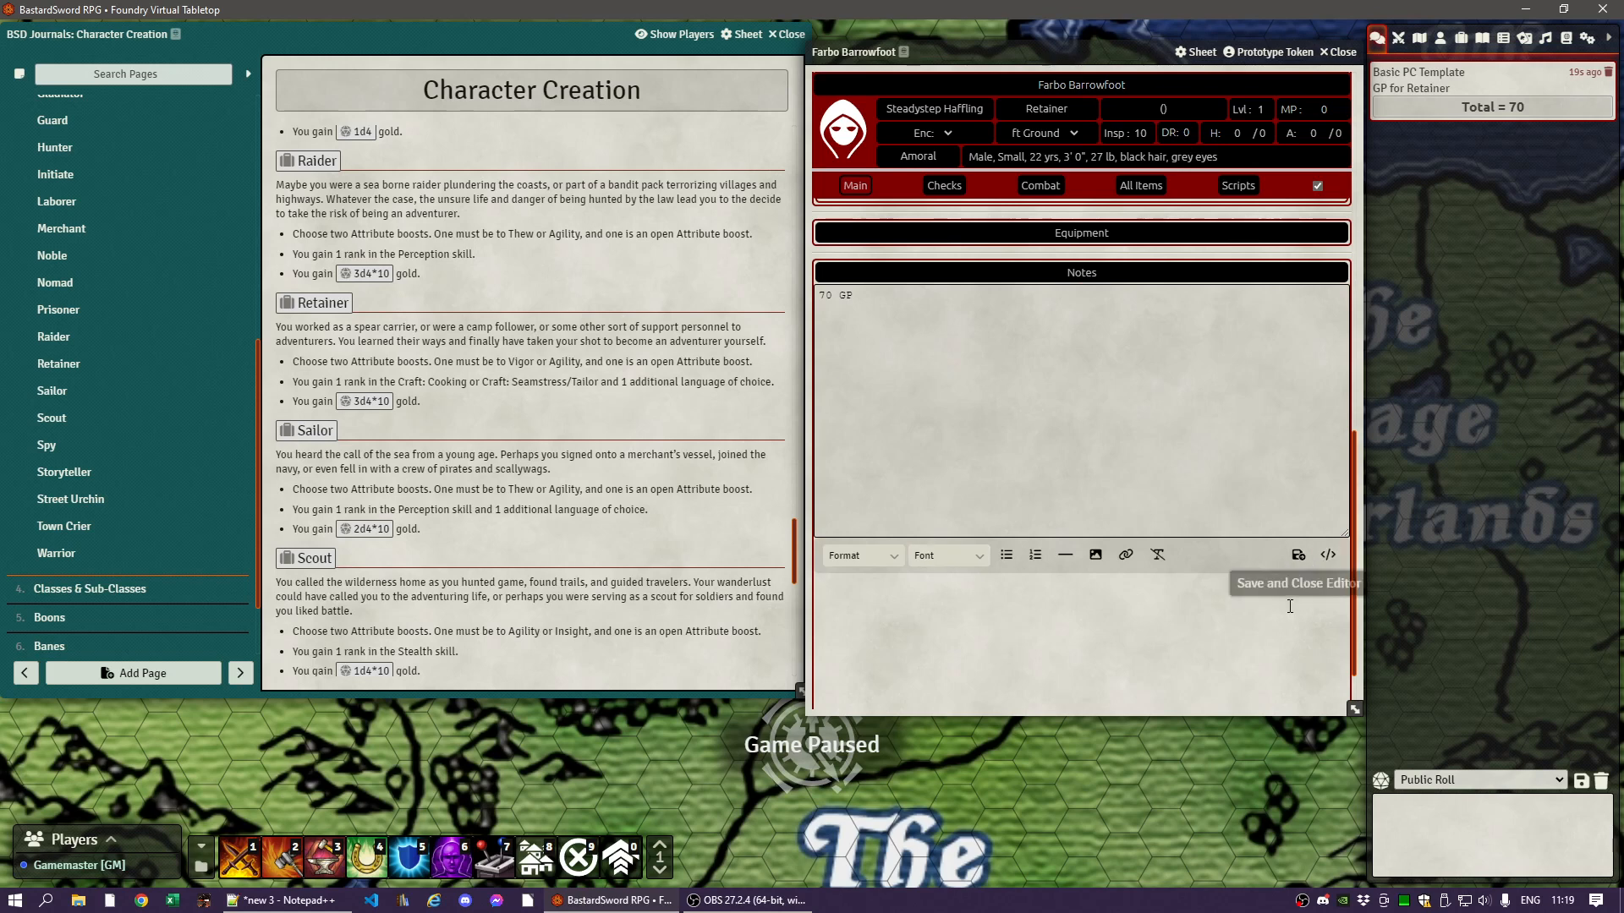
{"action": "left_click", "coordinate": [1209, 474]}
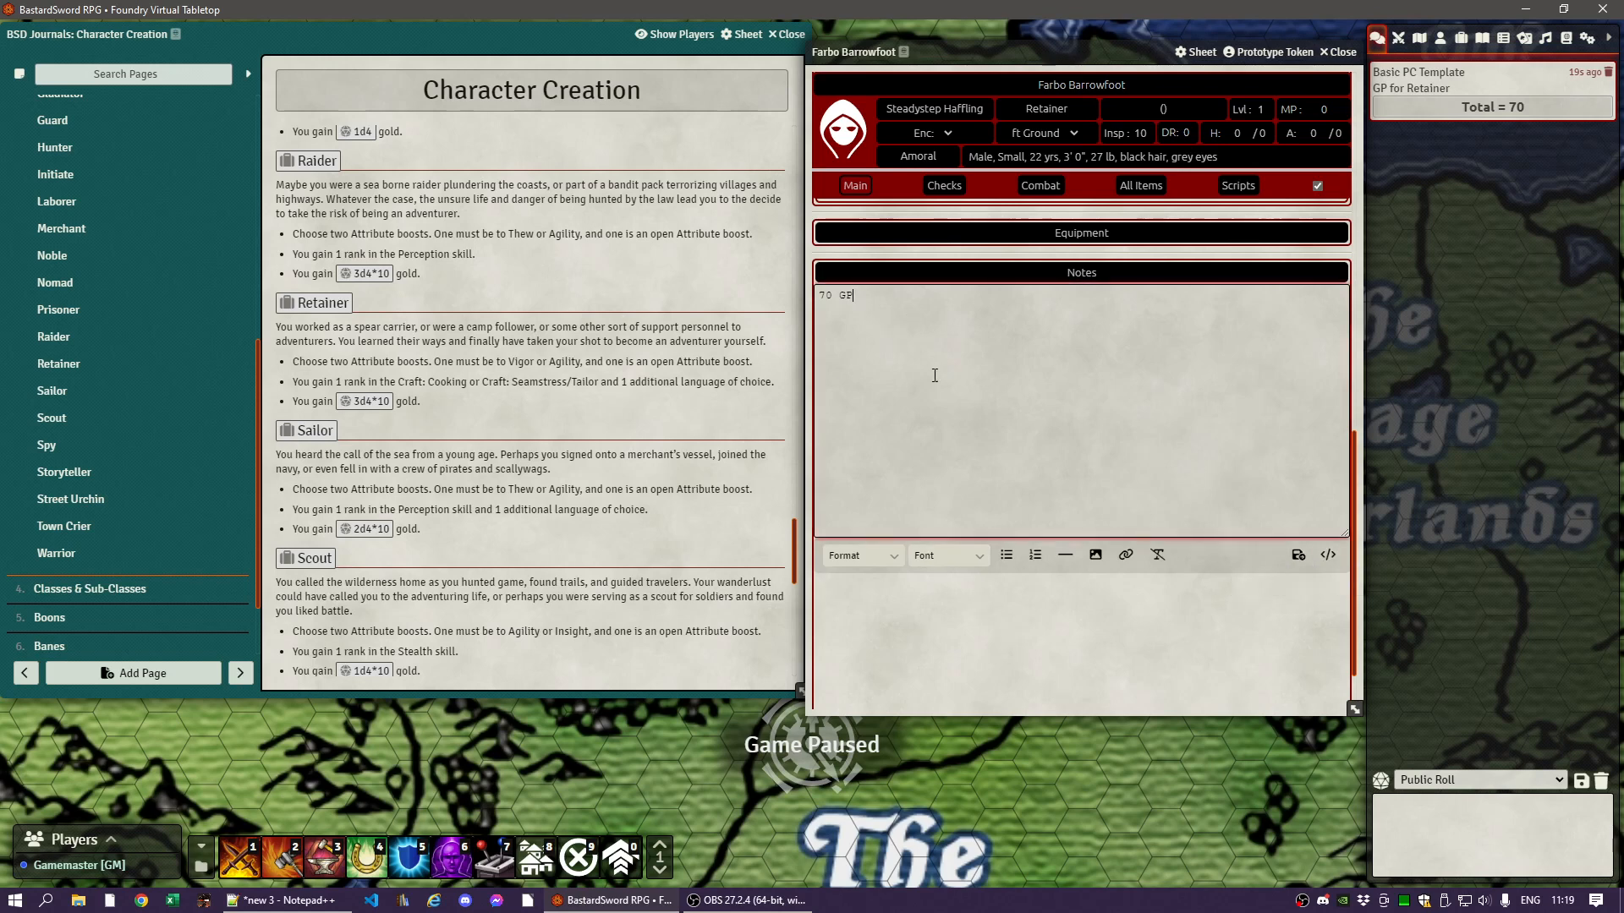
{"action": "key", "text": "ctrl+s"}
- Look up the Fighter entry in the journal's Classes & Sub-Classes page
{"action": "scroll", "coordinate": [926, 377], "scroll_direction": "up", "scroll_amount": 1}
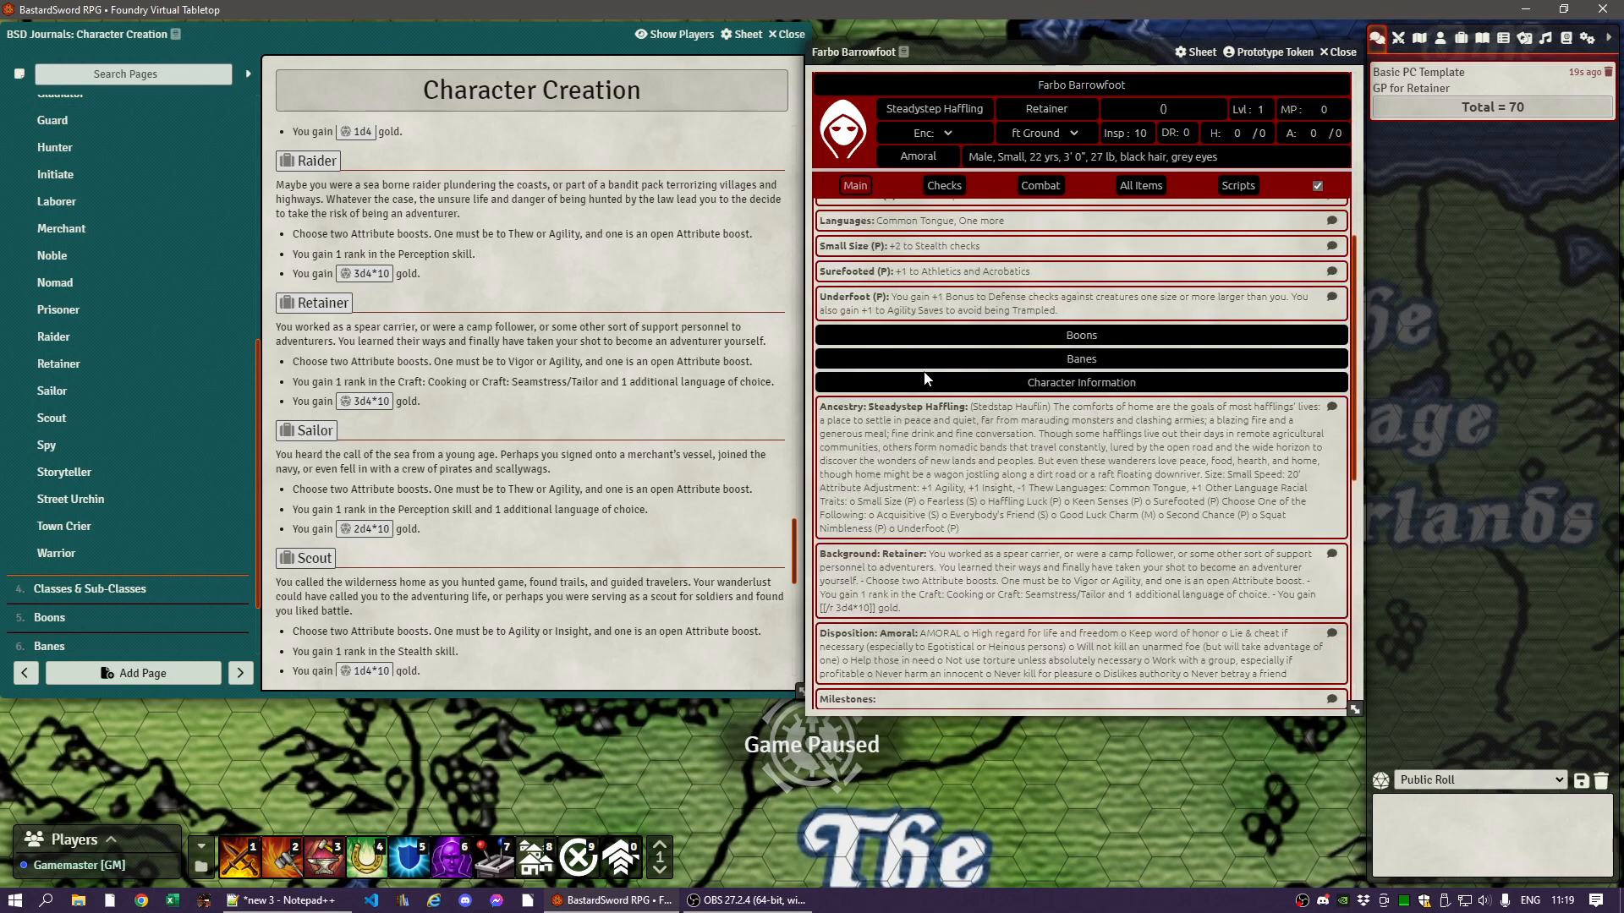
{"action": "scroll", "coordinate": [926, 377], "scroll_direction": "up", "scroll_amount": 2}
{"action": "scroll", "coordinate": [930, 410], "scroll_direction": "up", "scroll_amount": 3}
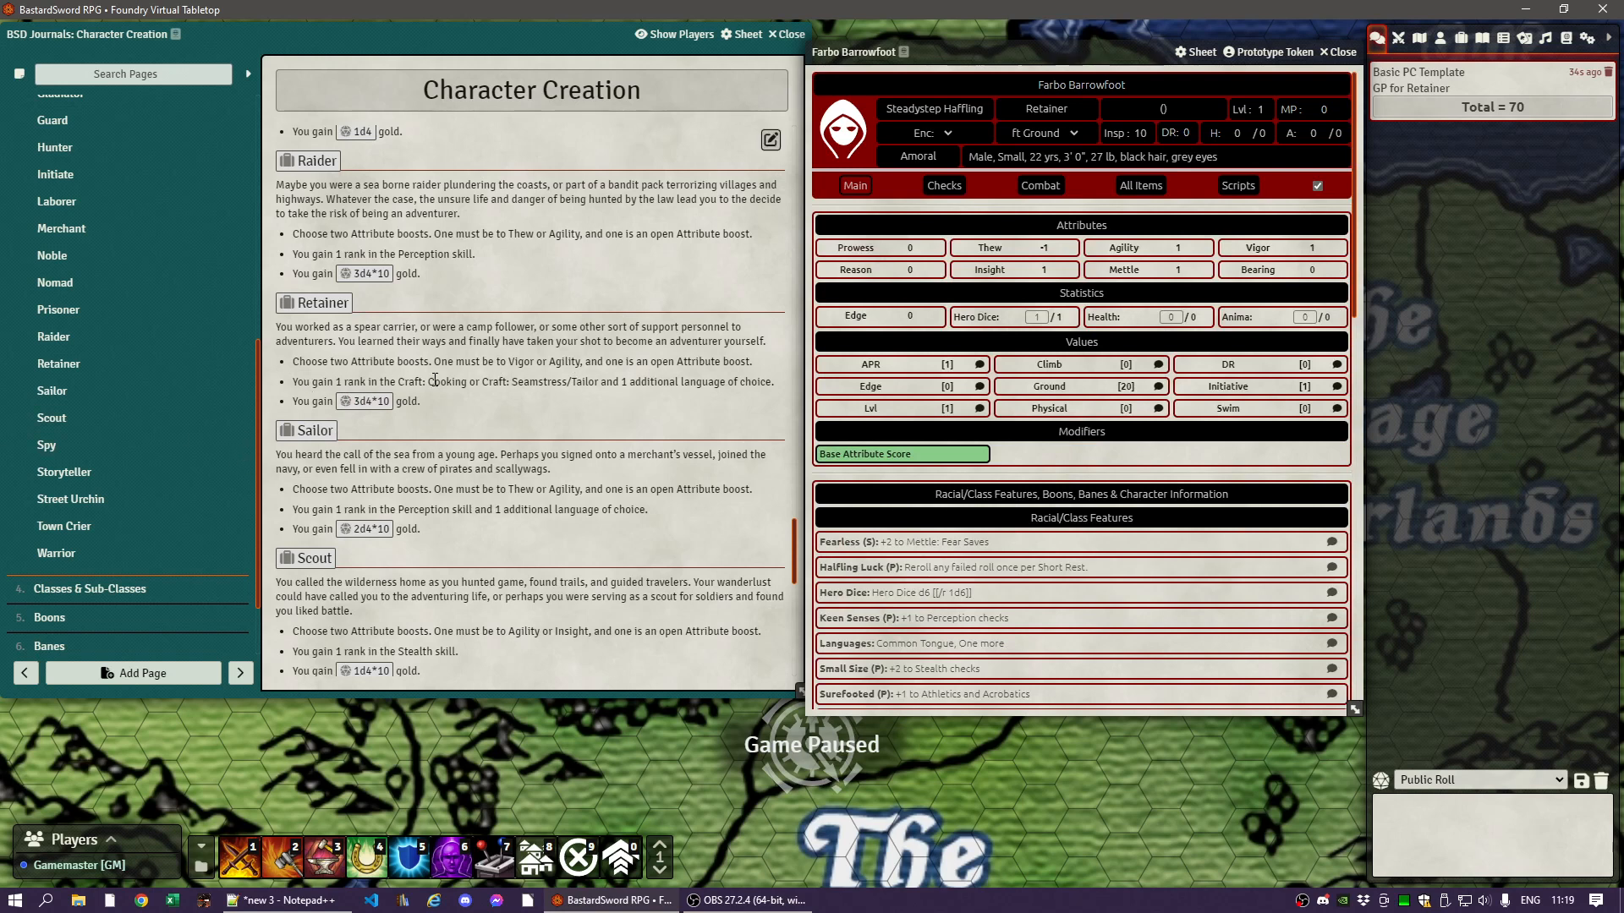
{"action": "scroll", "coordinate": [109, 452], "scroll_direction": "down", "scroll_amount": 2}
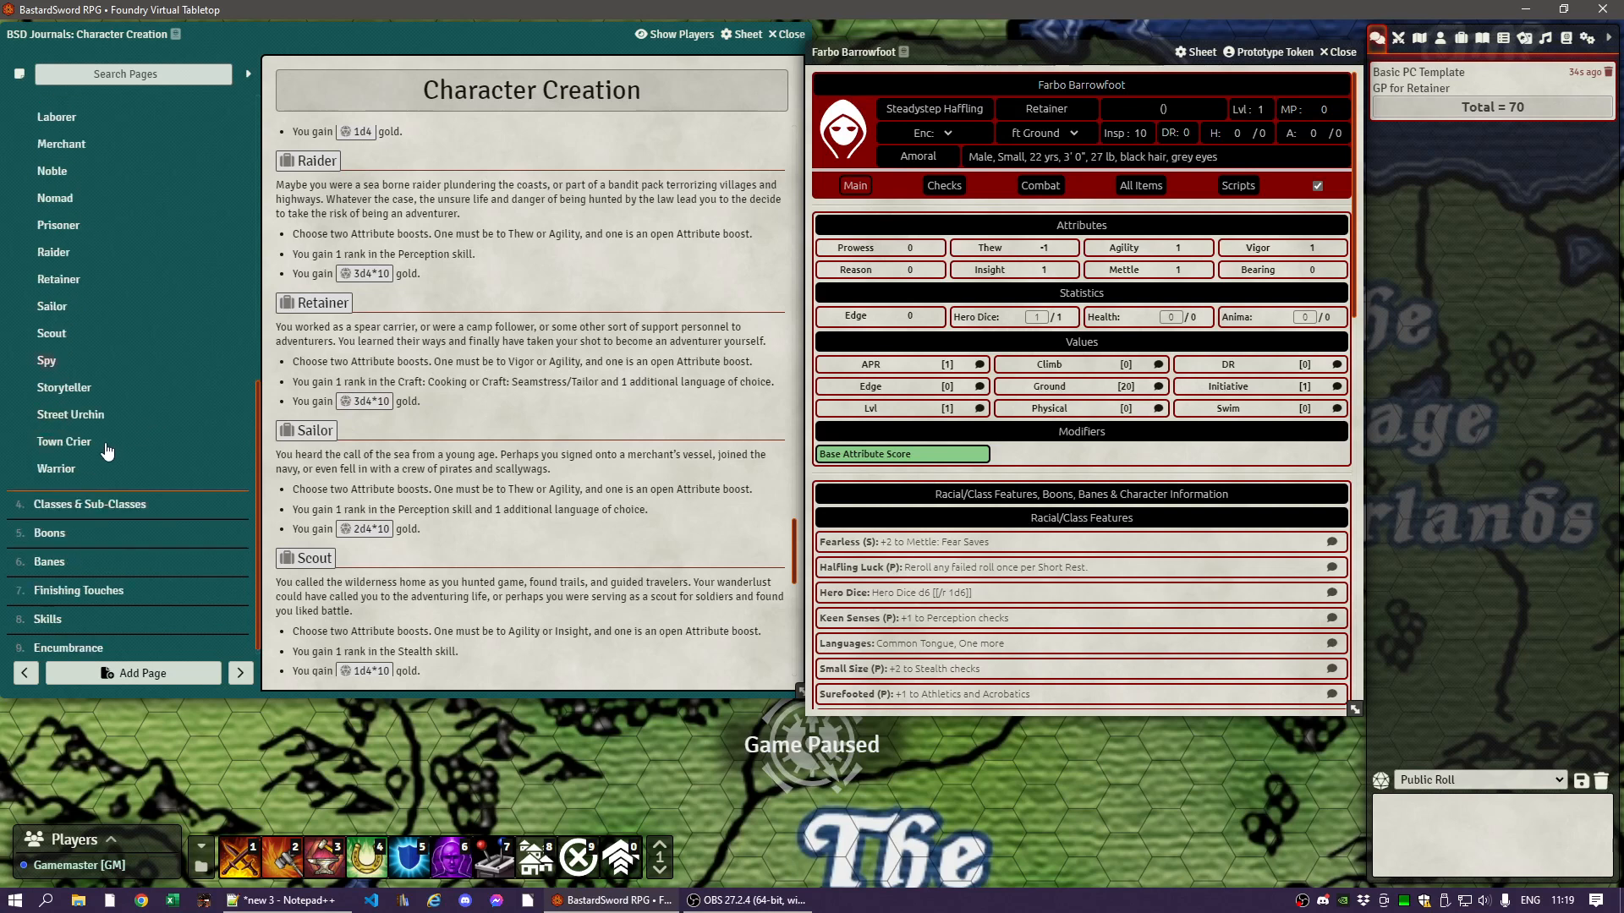
{"action": "left_click", "coordinate": [57, 499]}
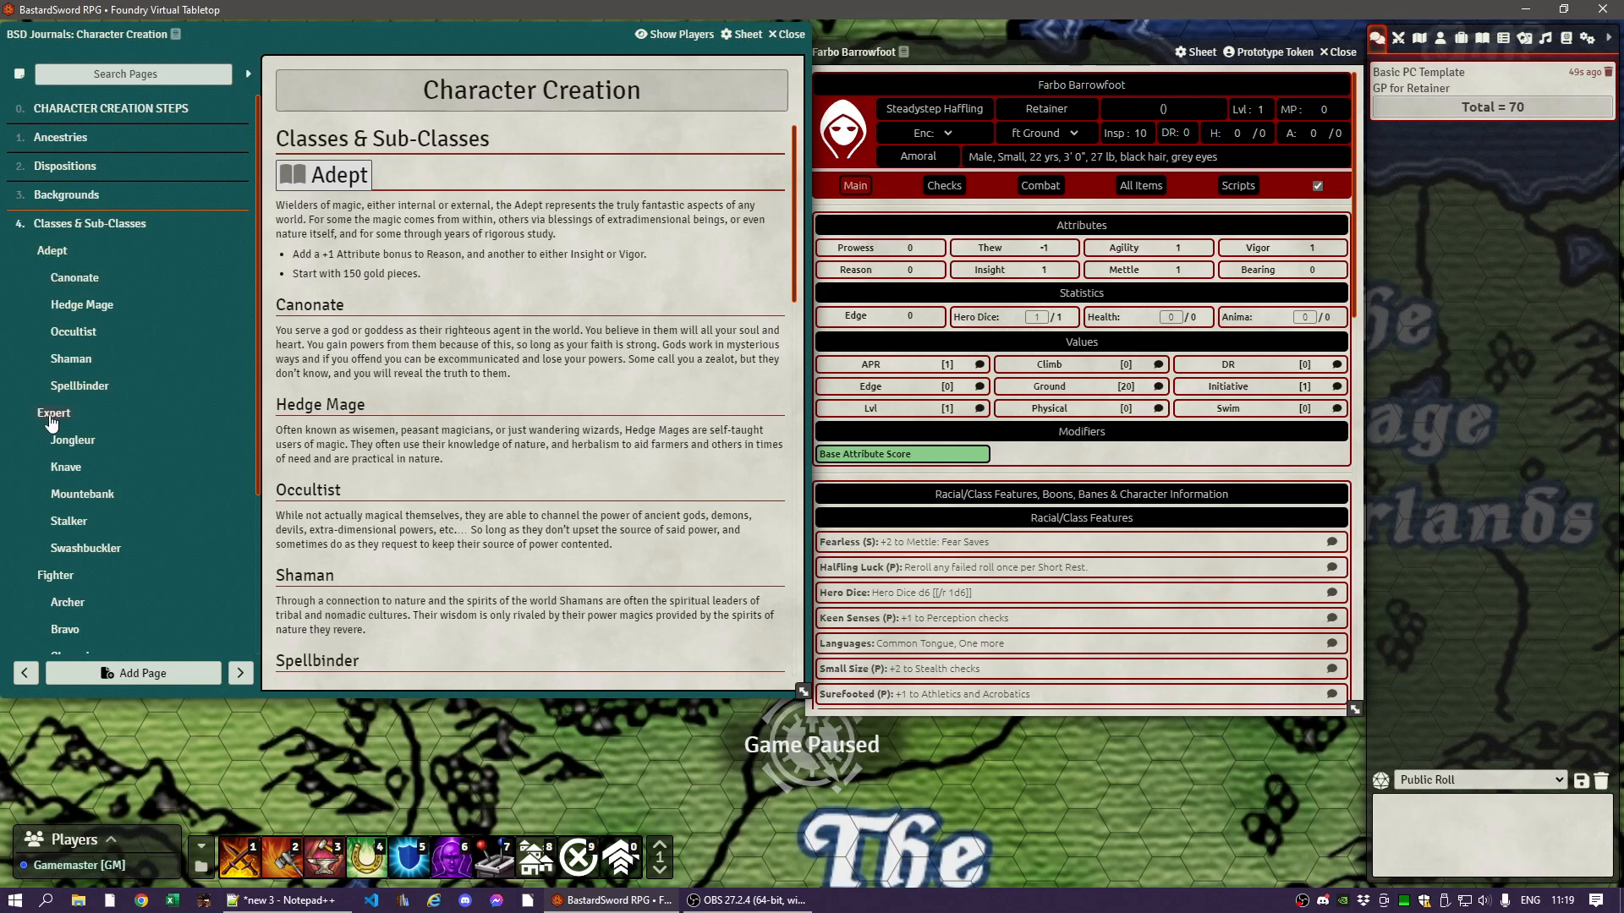
{"action": "scroll", "coordinate": [170, 464], "scroll_direction": "down", "scroll_amount": 2}
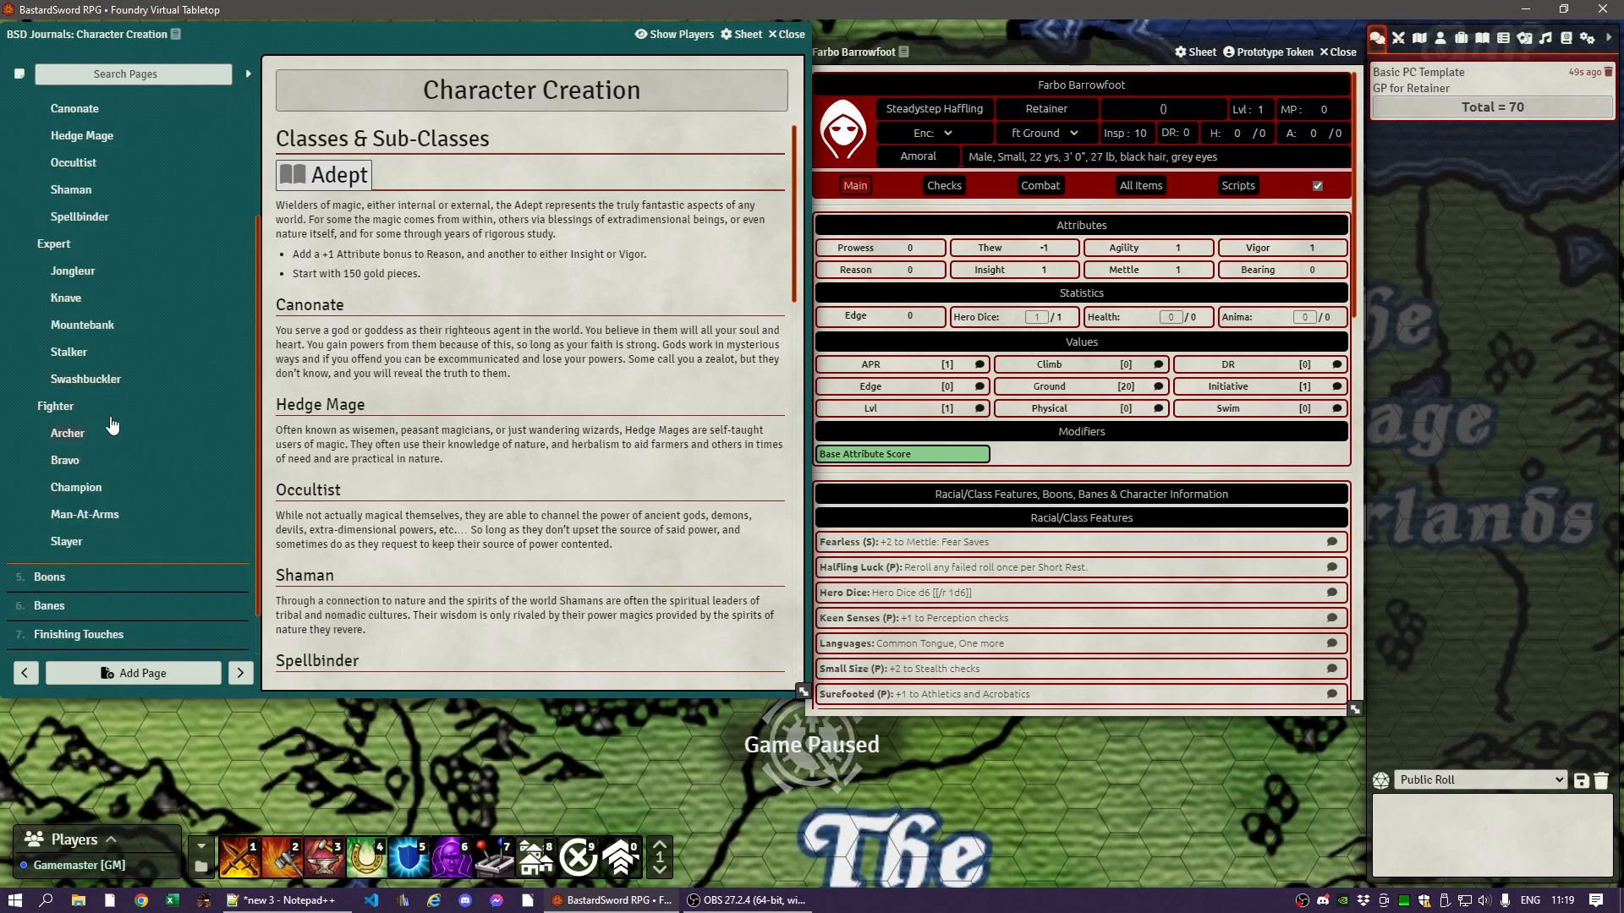
{"action": "left_click", "coordinate": [58, 410]}
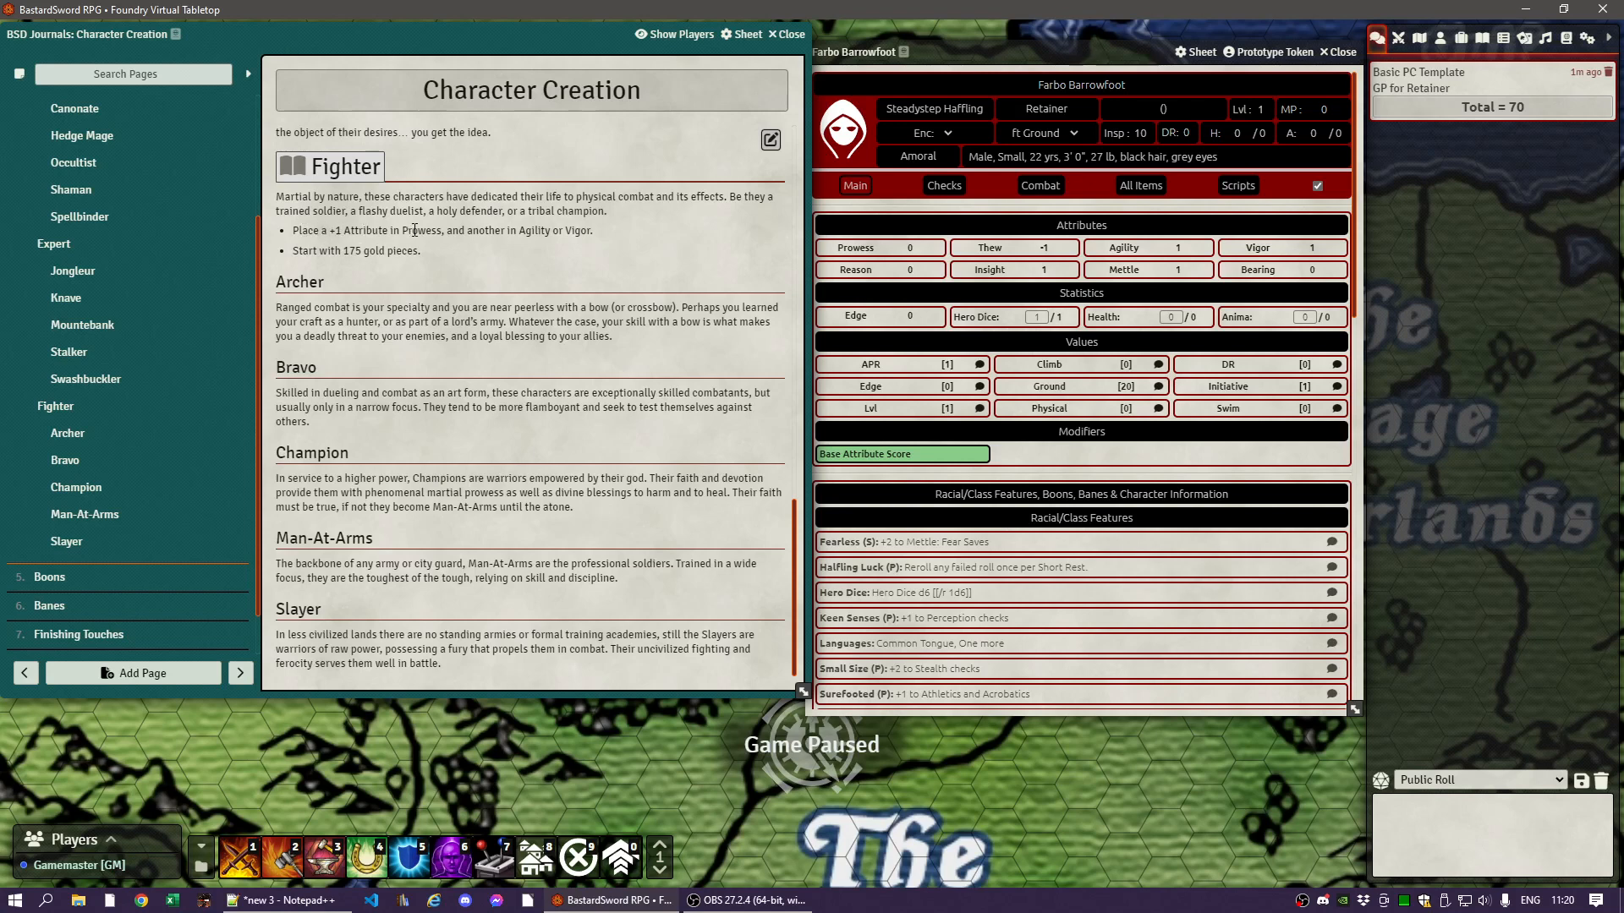
- Add the Fighter's starting gold as a second line, 175 GP, in the sheet's Notes
{"action": "scroll", "coordinate": [857, 501], "scroll_direction": "down", "scroll_amount": 5}
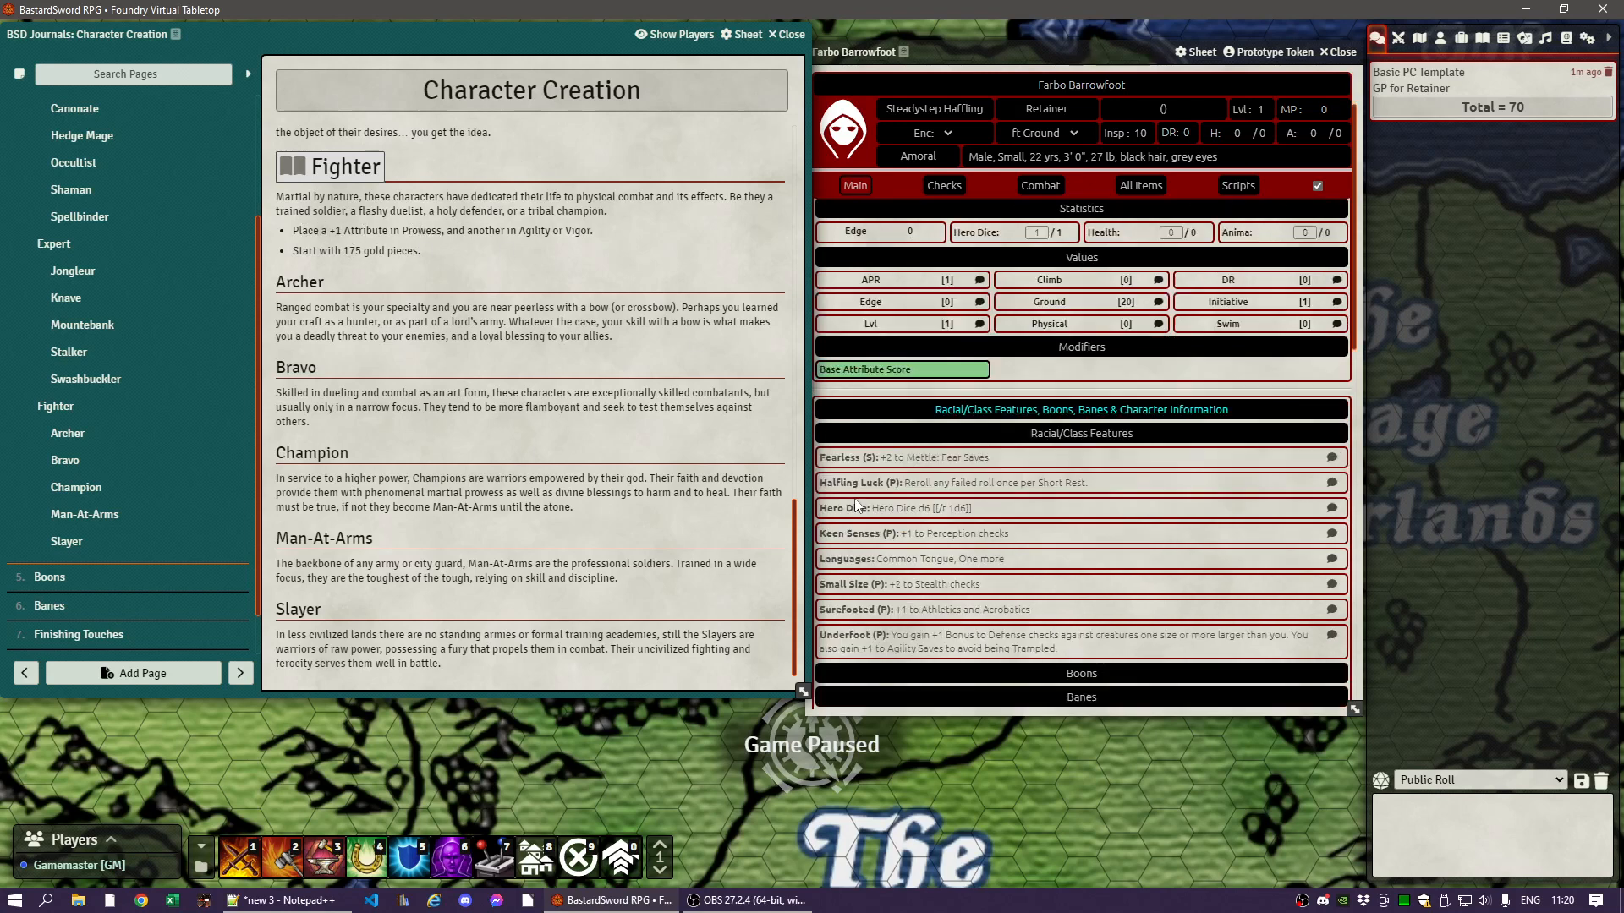
{"action": "scroll", "coordinate": [856, 500], "scroll_direction": "down", "scroll_amount": 4}
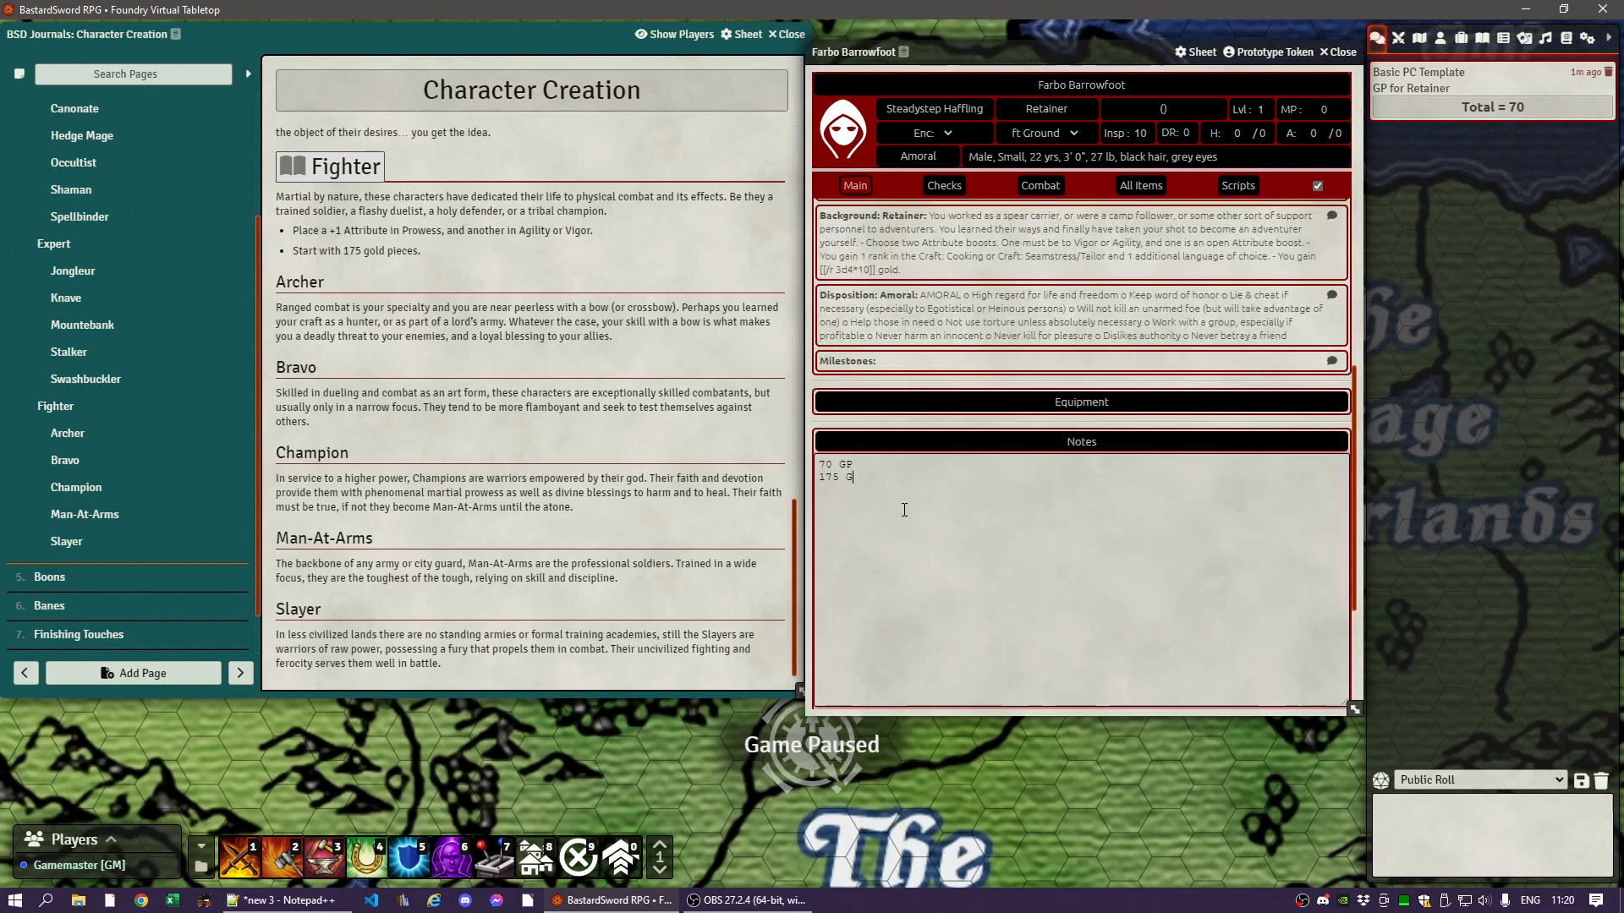
{"action": "type", "text": "P"}
{"action": "left_click", "coordinate": [912, 423]}
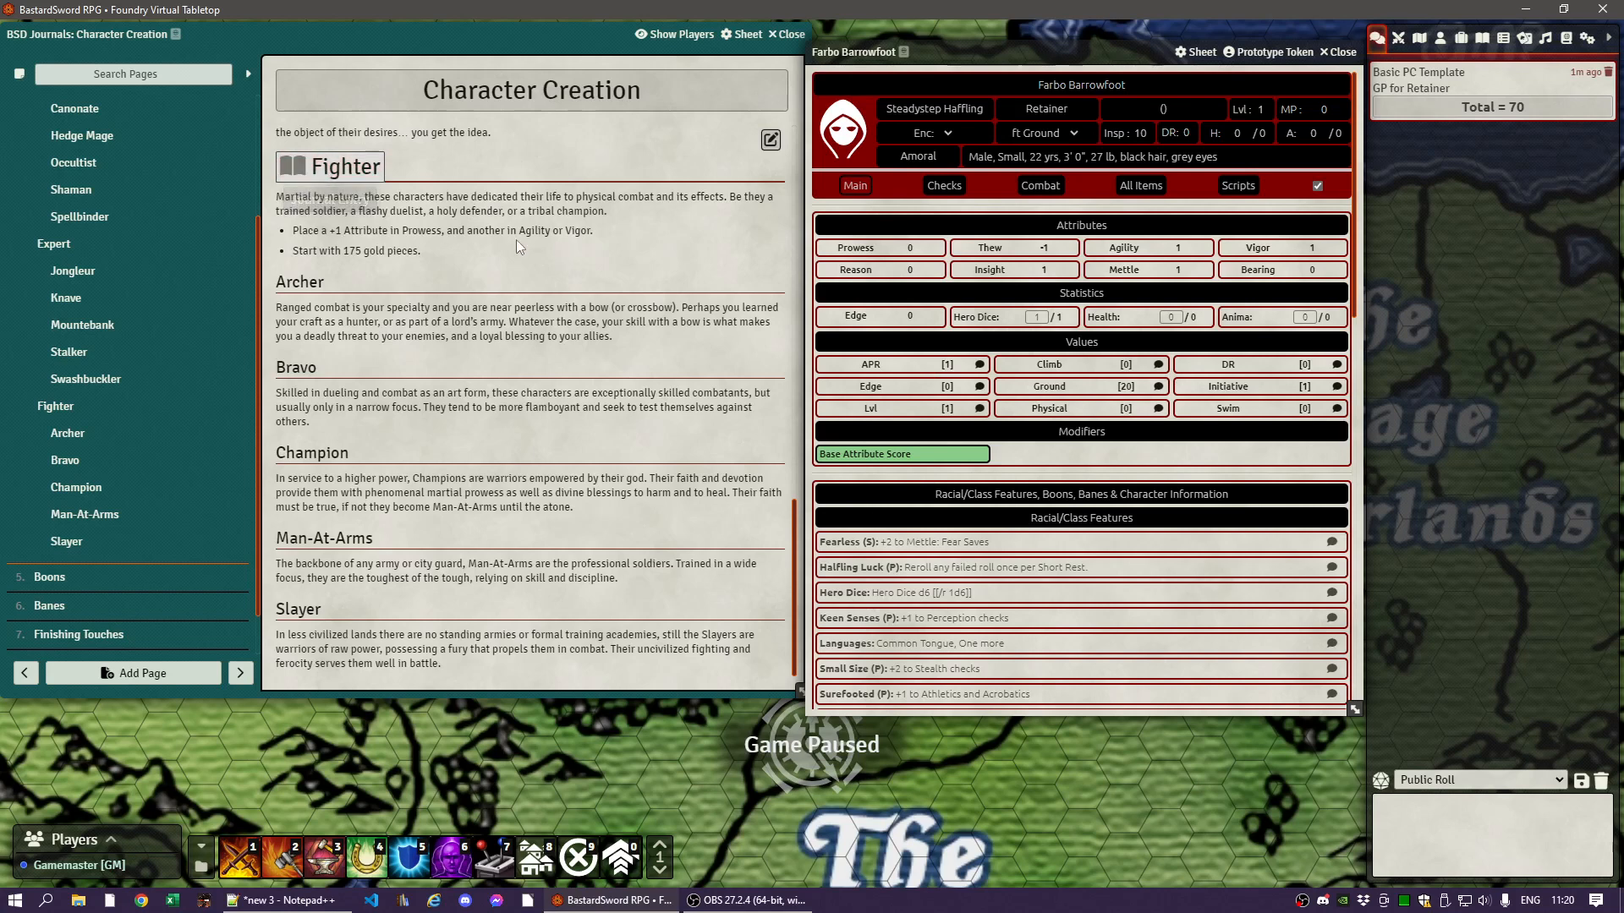
- Open the linked Fighter class journal, place it clear of the sheet, and review its Level 1 features
{"action": "left_click", "coordinate": [334, 168]}
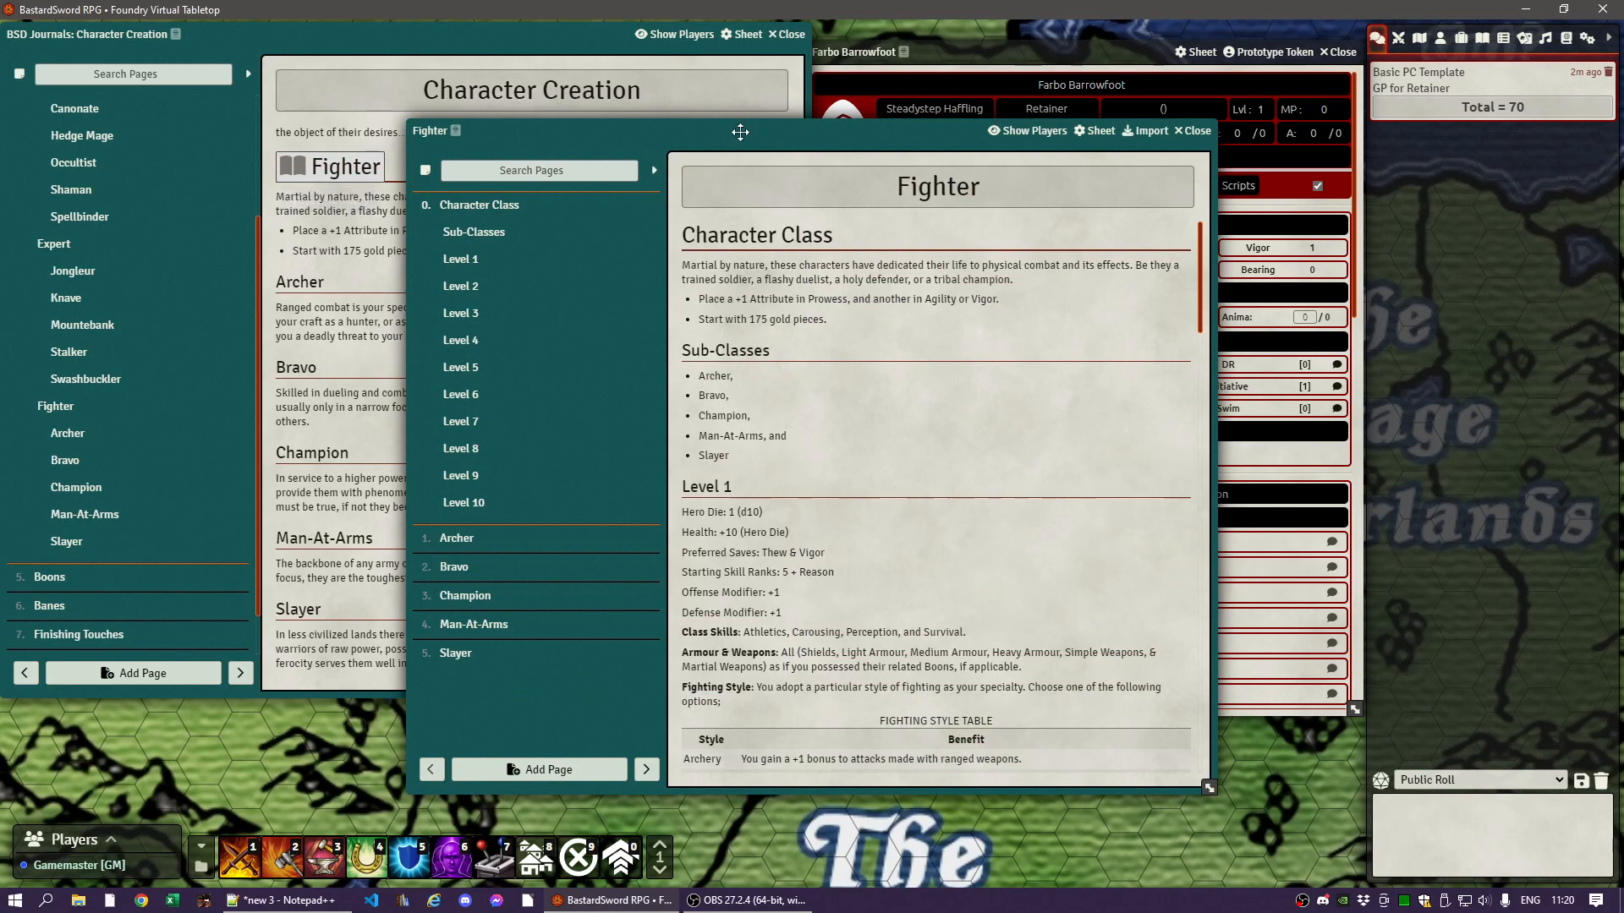
{"action": "left_click_drag", "start_coordinate": [740, 132], "coordinate": [346, 98]}
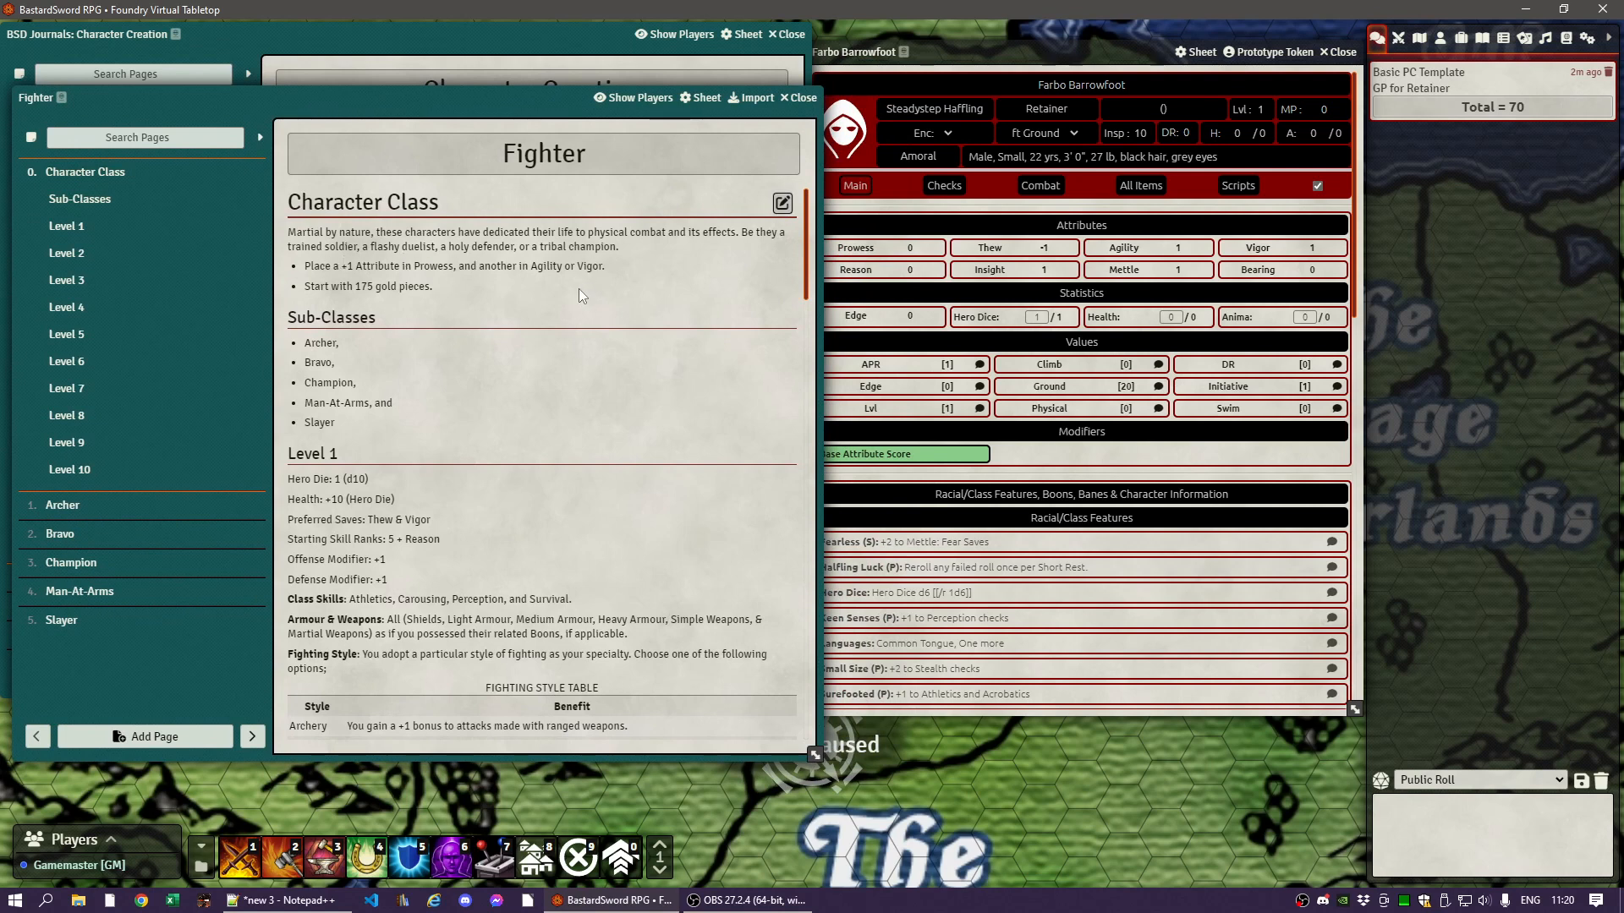
{"action": "scroll", "coordinate": [514, 376], "scroll_direction": "down", "scroll_amount": 3}
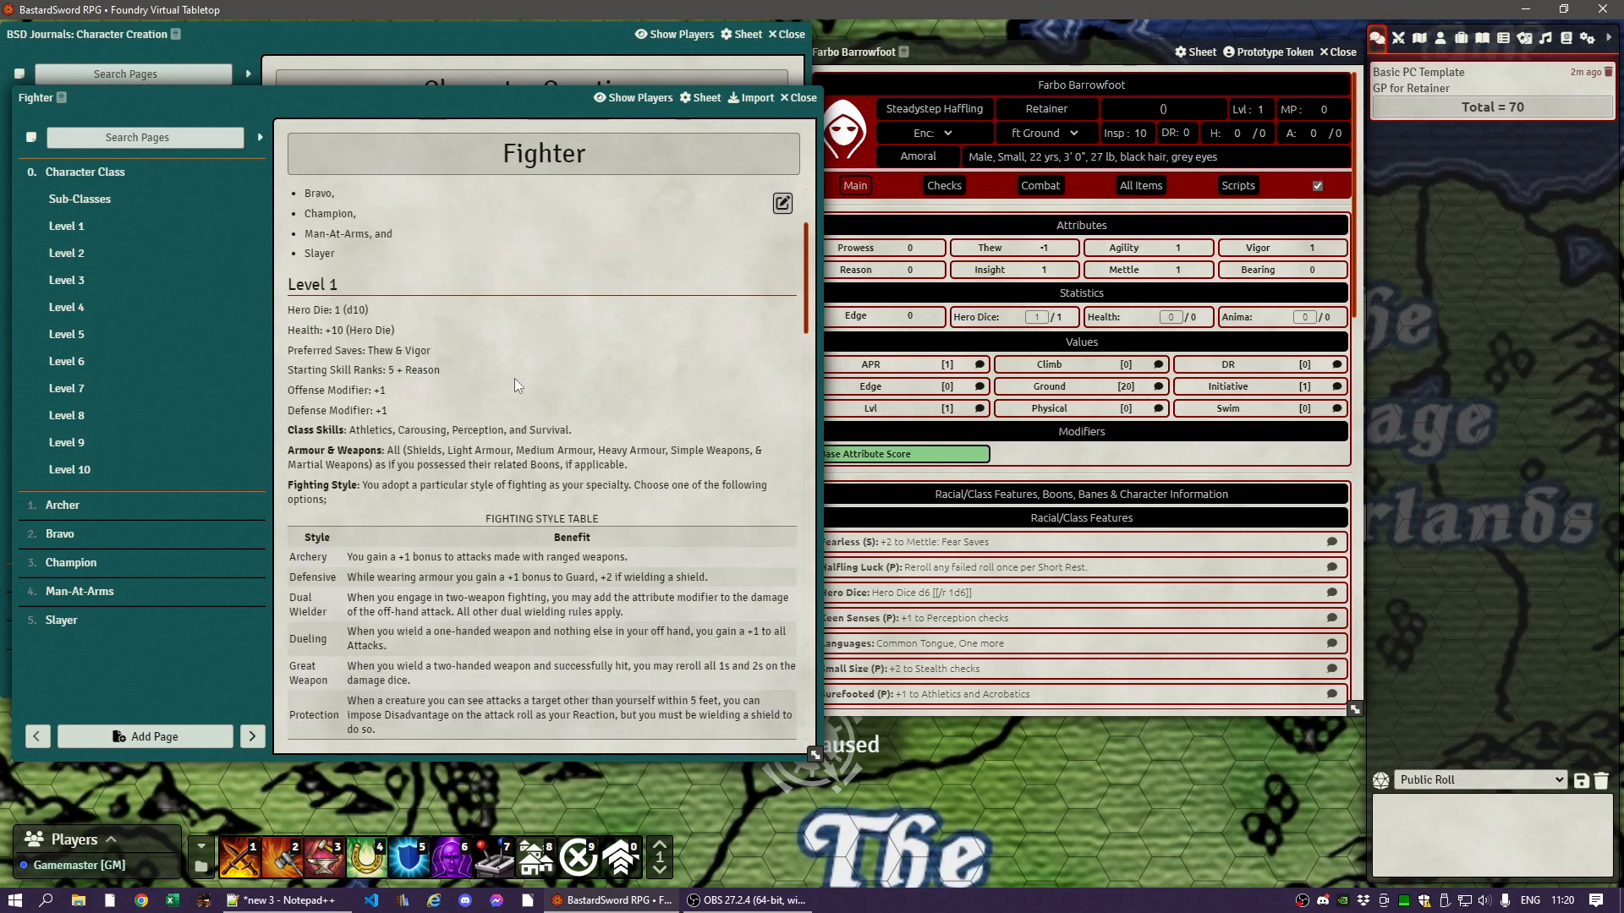
{"action": "scroll", "coordinate": [515, 378], "scroll_direction": "up", "scroll_amount": 3}
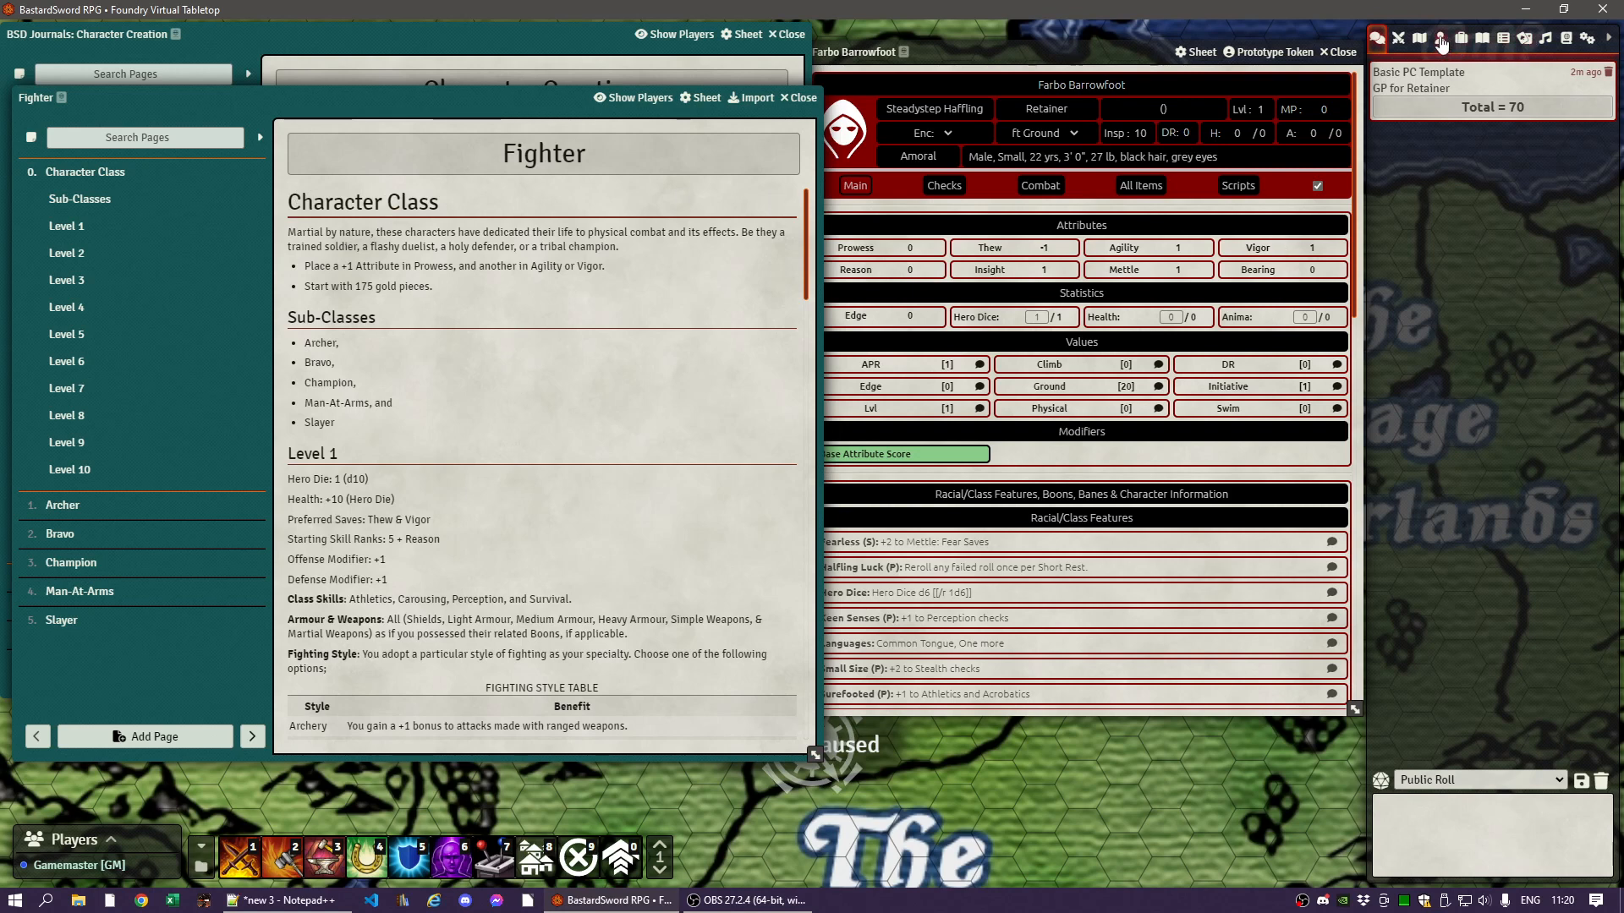
- Open the Class: Fighter actor from Item Storage and add its Class: Fighter modifier to Farbo's character sheet
{"action": "left_click", "coordinate": [1440, 38]}
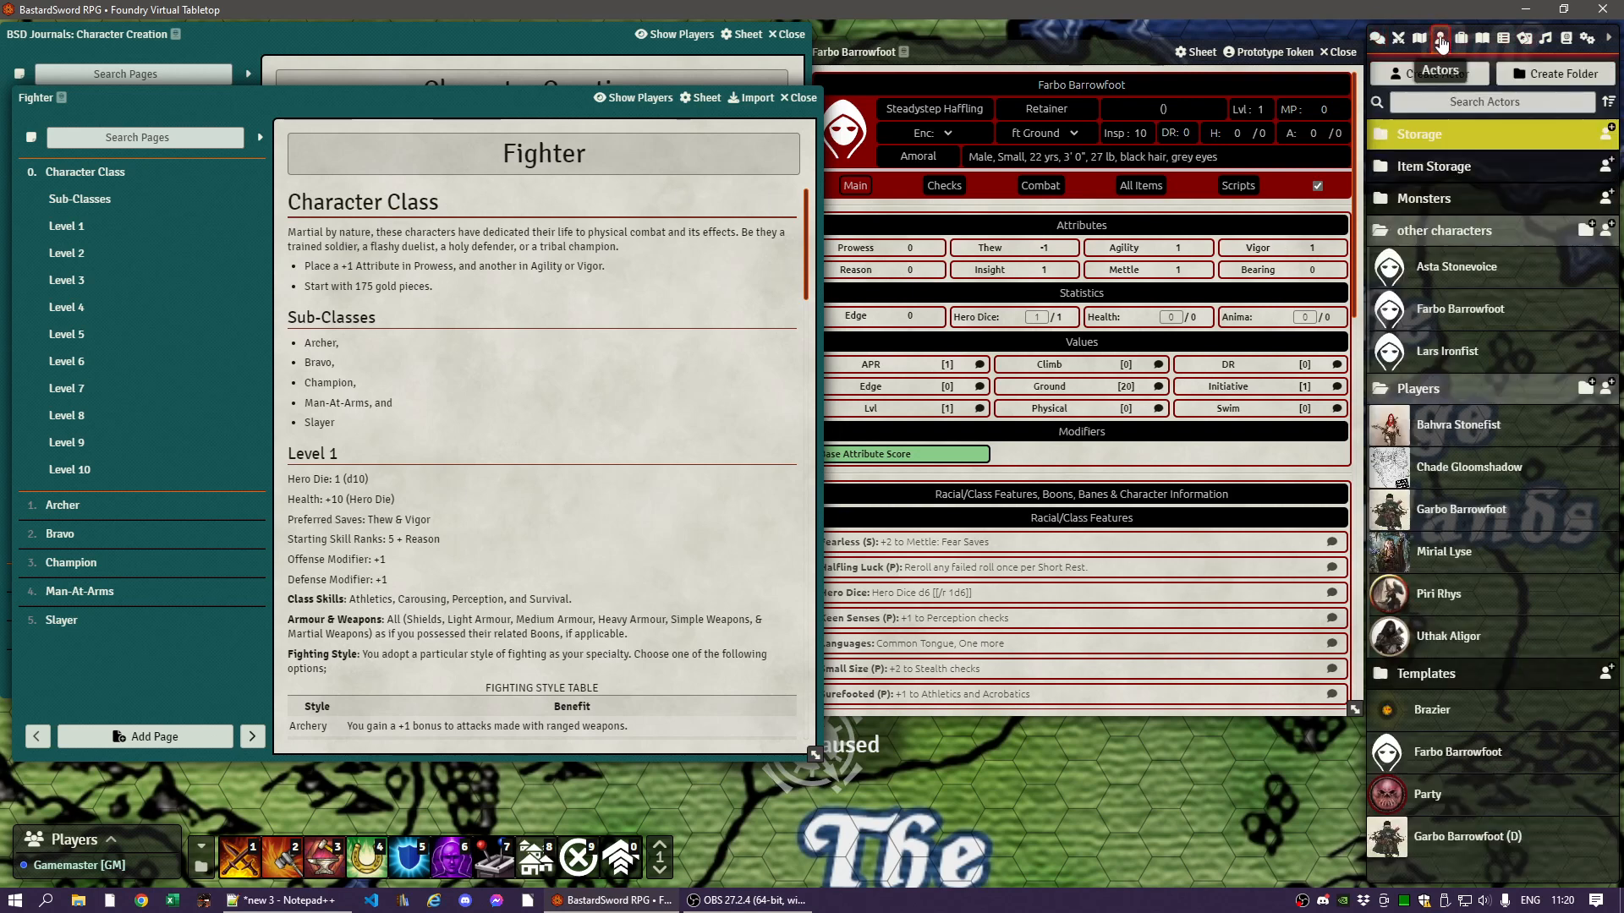
{"action": "left_click", "coordinate": [1430, 167]}
{"action": "scroll", "coordinate": [1494, 364], "scroll_direction": "down", "scroll_amount": 3}
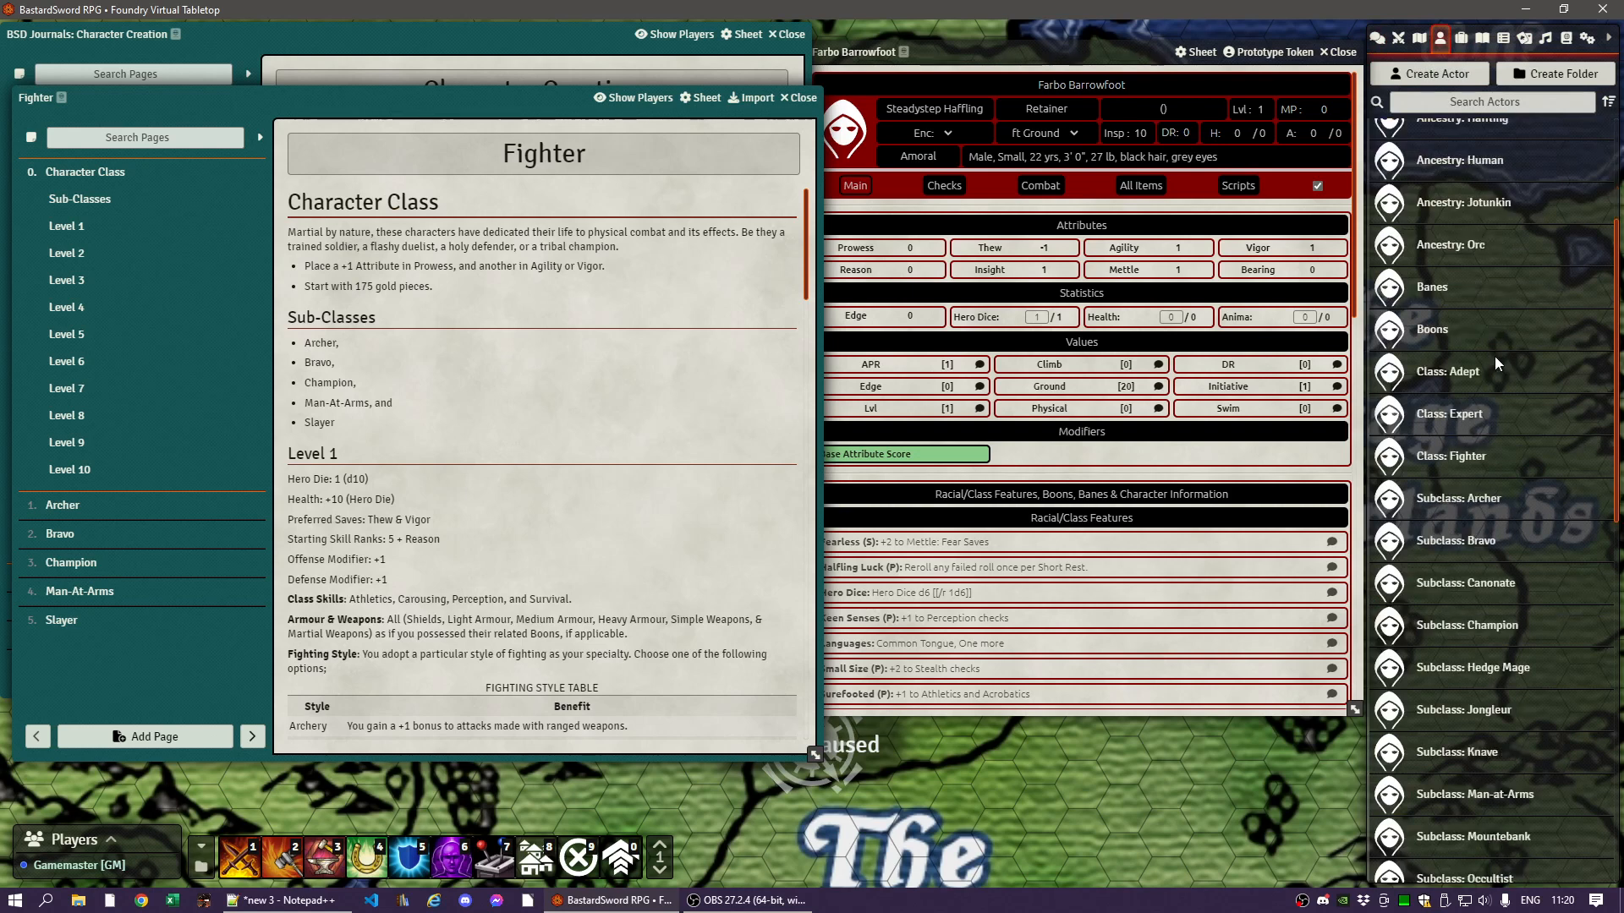
{"action": "left_click", "coordinate": [1449, 460]}
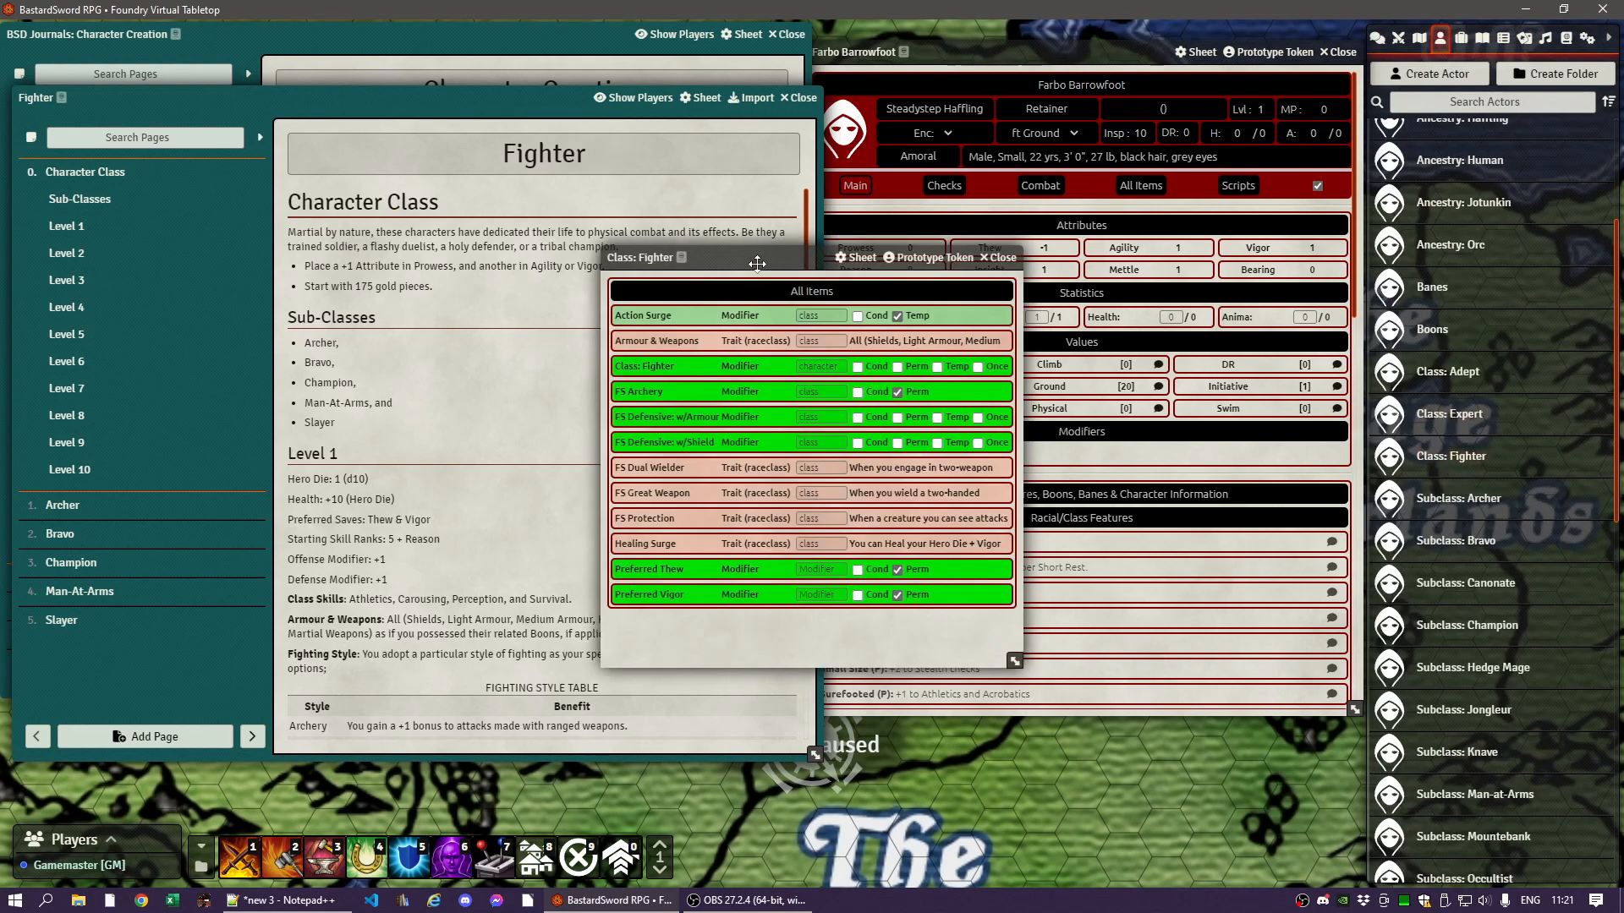
{"action": "left_click_drag", "start_coordinate": [751, 261], "coordinate": [640, 303]}
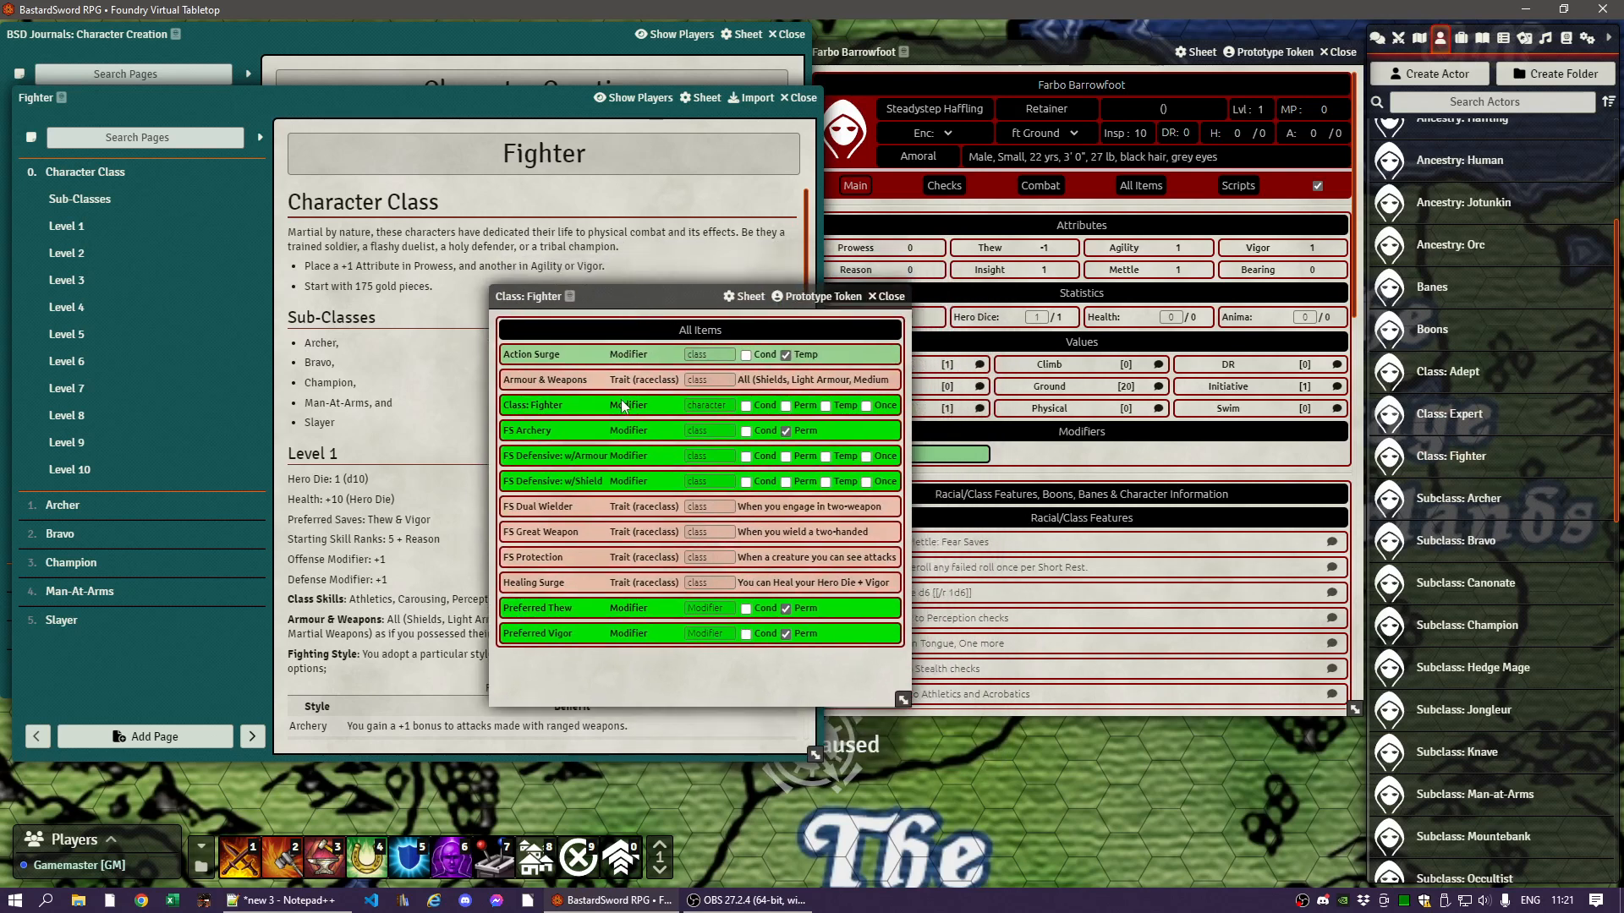
{"action": "left_click_drag", "start_coordinate": [537, 407], "coordinate": [1110, 410]}
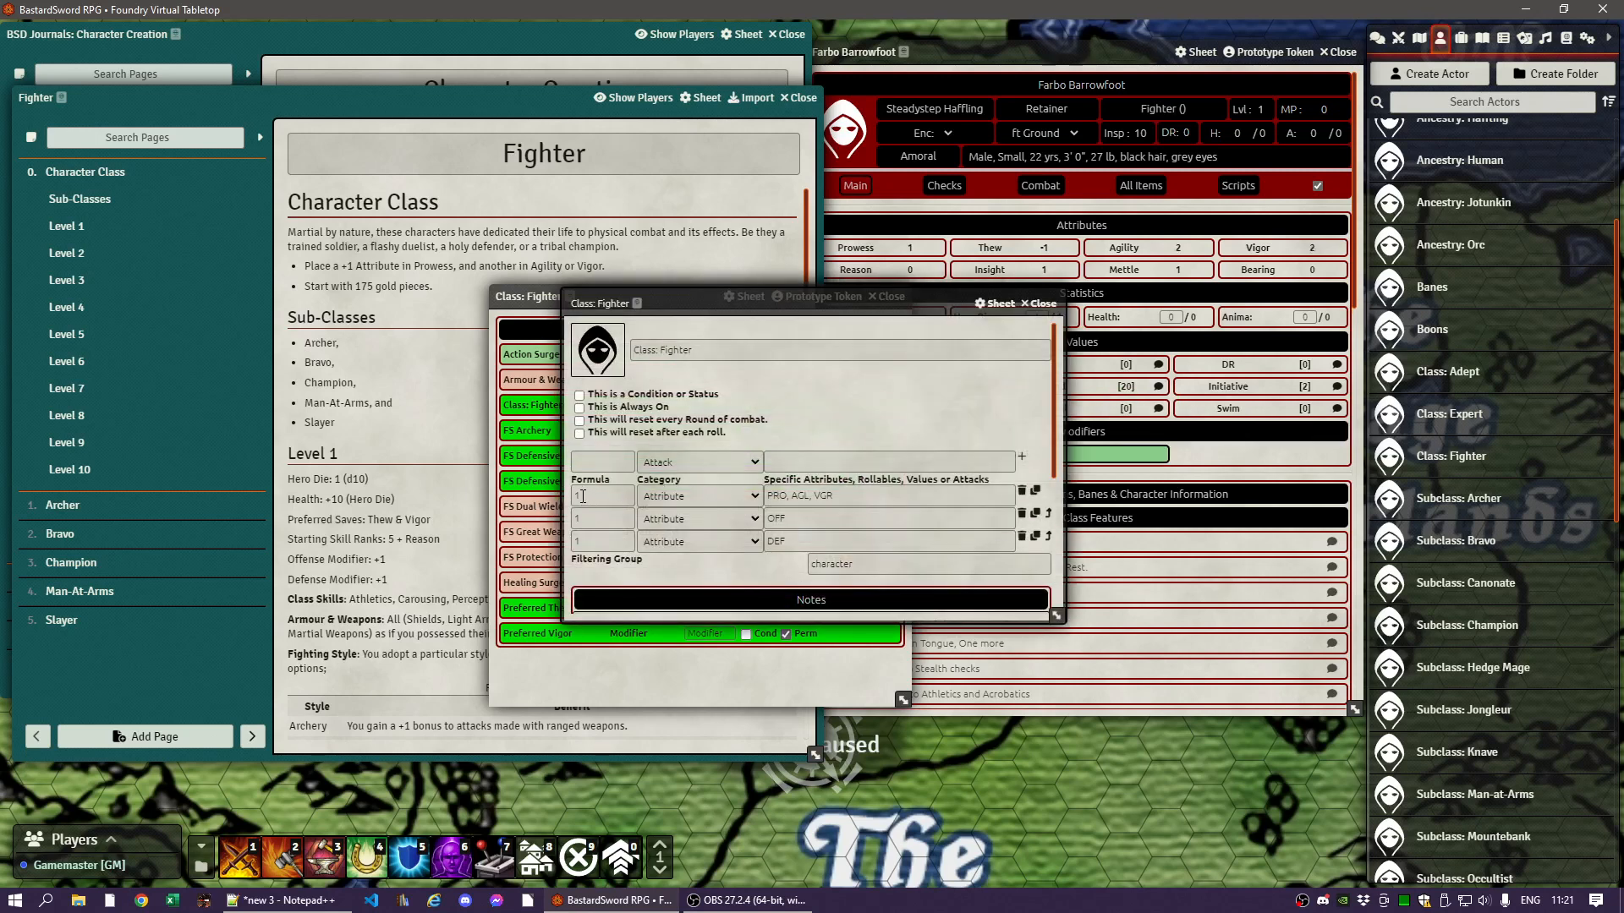
- Remove VGR from the Class: Fighter modifier's first attribute bonus, leaving PRO and AGL
{"action": "triple_click", "coordinate": [810, 499]}
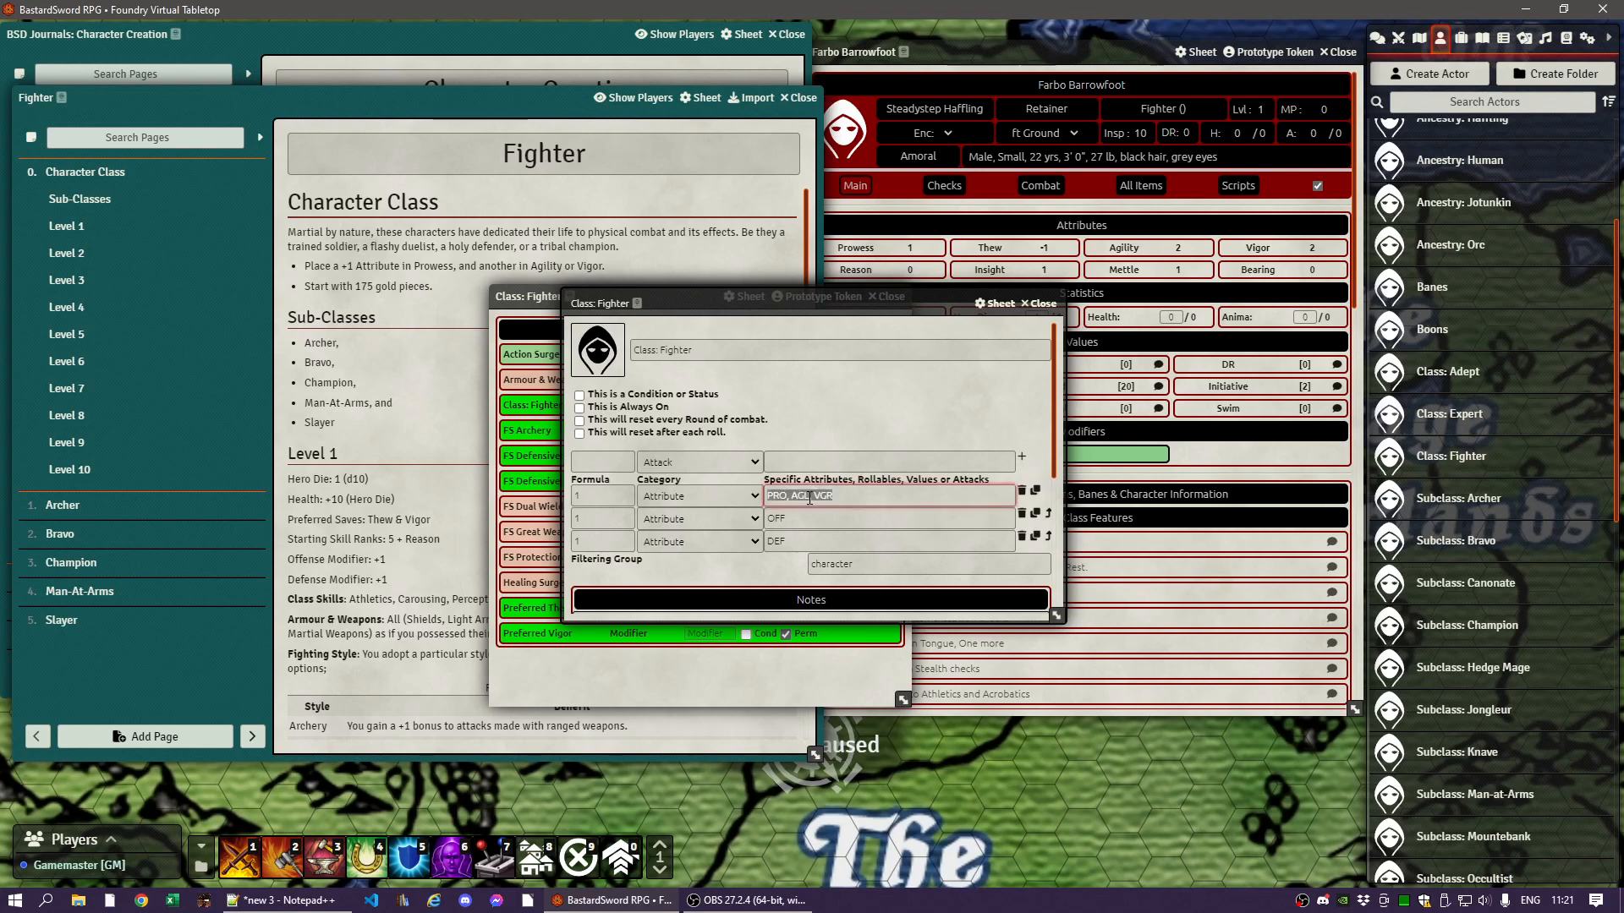
{"action": "left_click", "coordinate": [811, 499]}
{"action": "key", "text": "Delete"}
{"action": "key", "text": "Delete"}
{"action": "key", "text": "Delete"}
{"action": "key", "text": "Delete"}
{"action": "key", "text": "Delete"}
{"action": "left_click", "coordinate": [870, 417]}
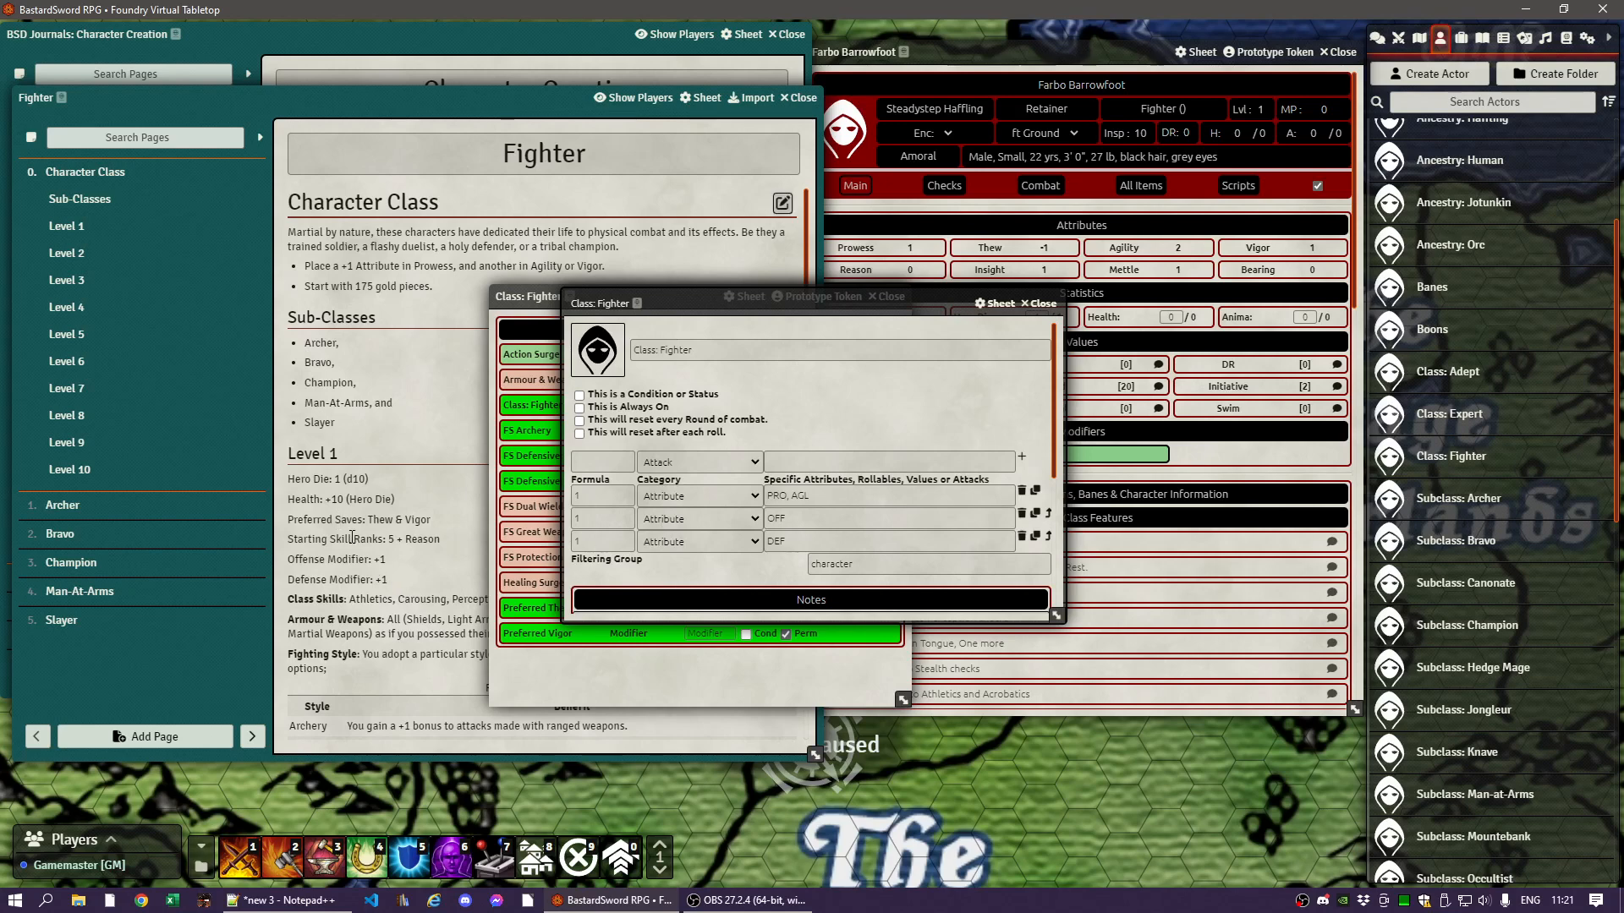
- Set the Class: Fighter modifier to be always on, check its notes against the Fighter journal, and close it
{"action": "scroll", "coordinate": [352, 537], "scroll_direction": "down", "scroll_amount": 15}
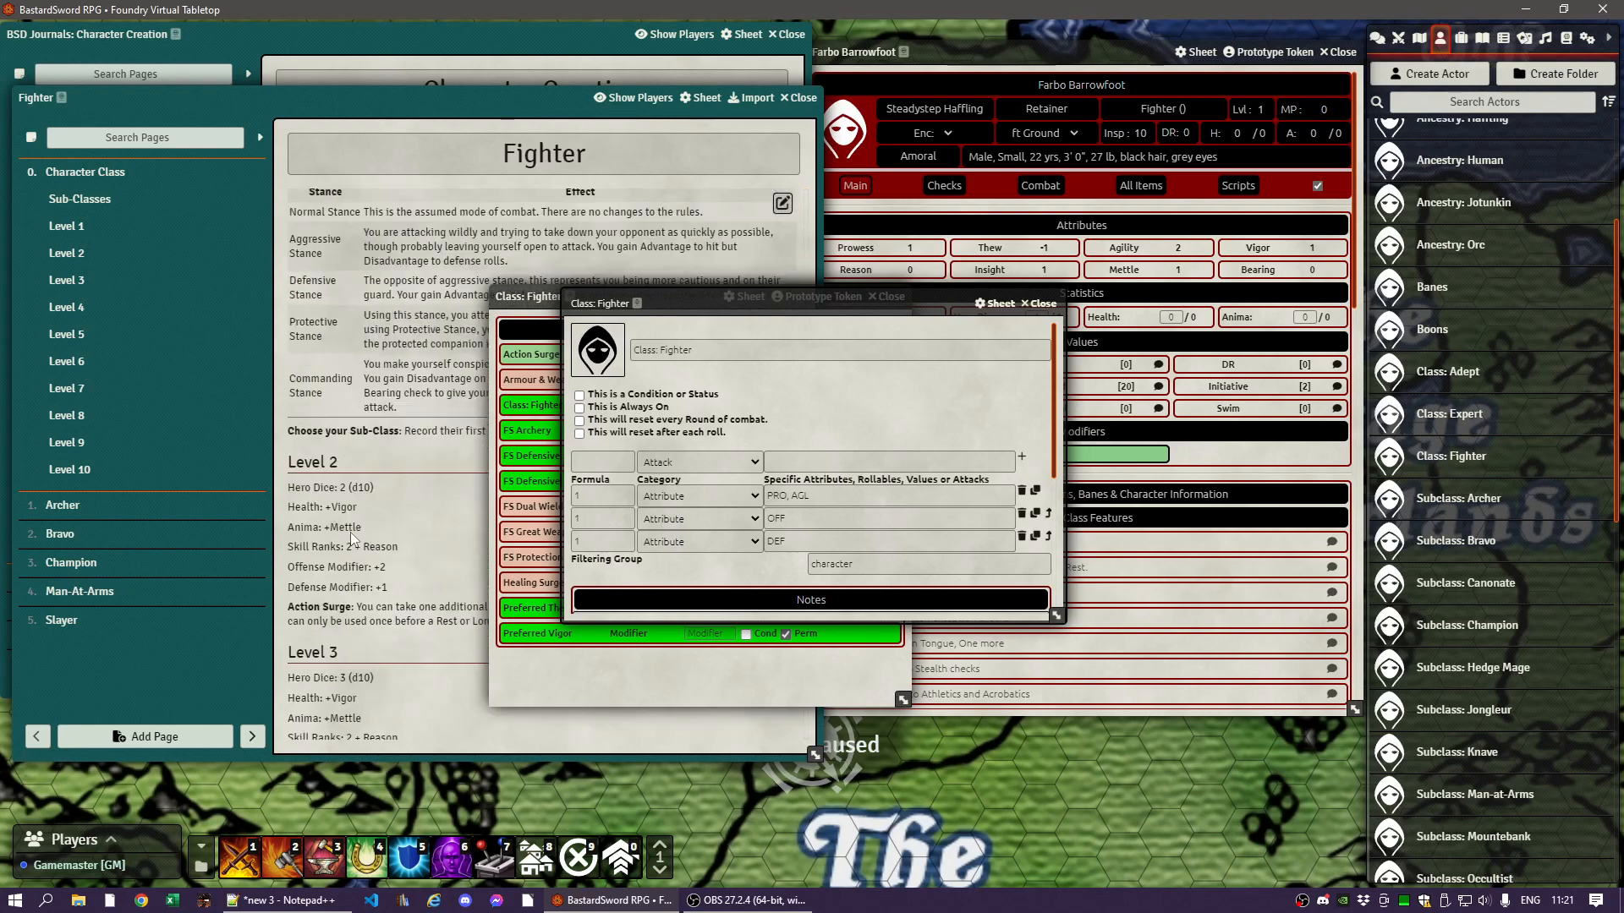
{"action": "scroll", "coordinate": [352, 537], "scroll_direction": "down", "scroll_amount": 2}
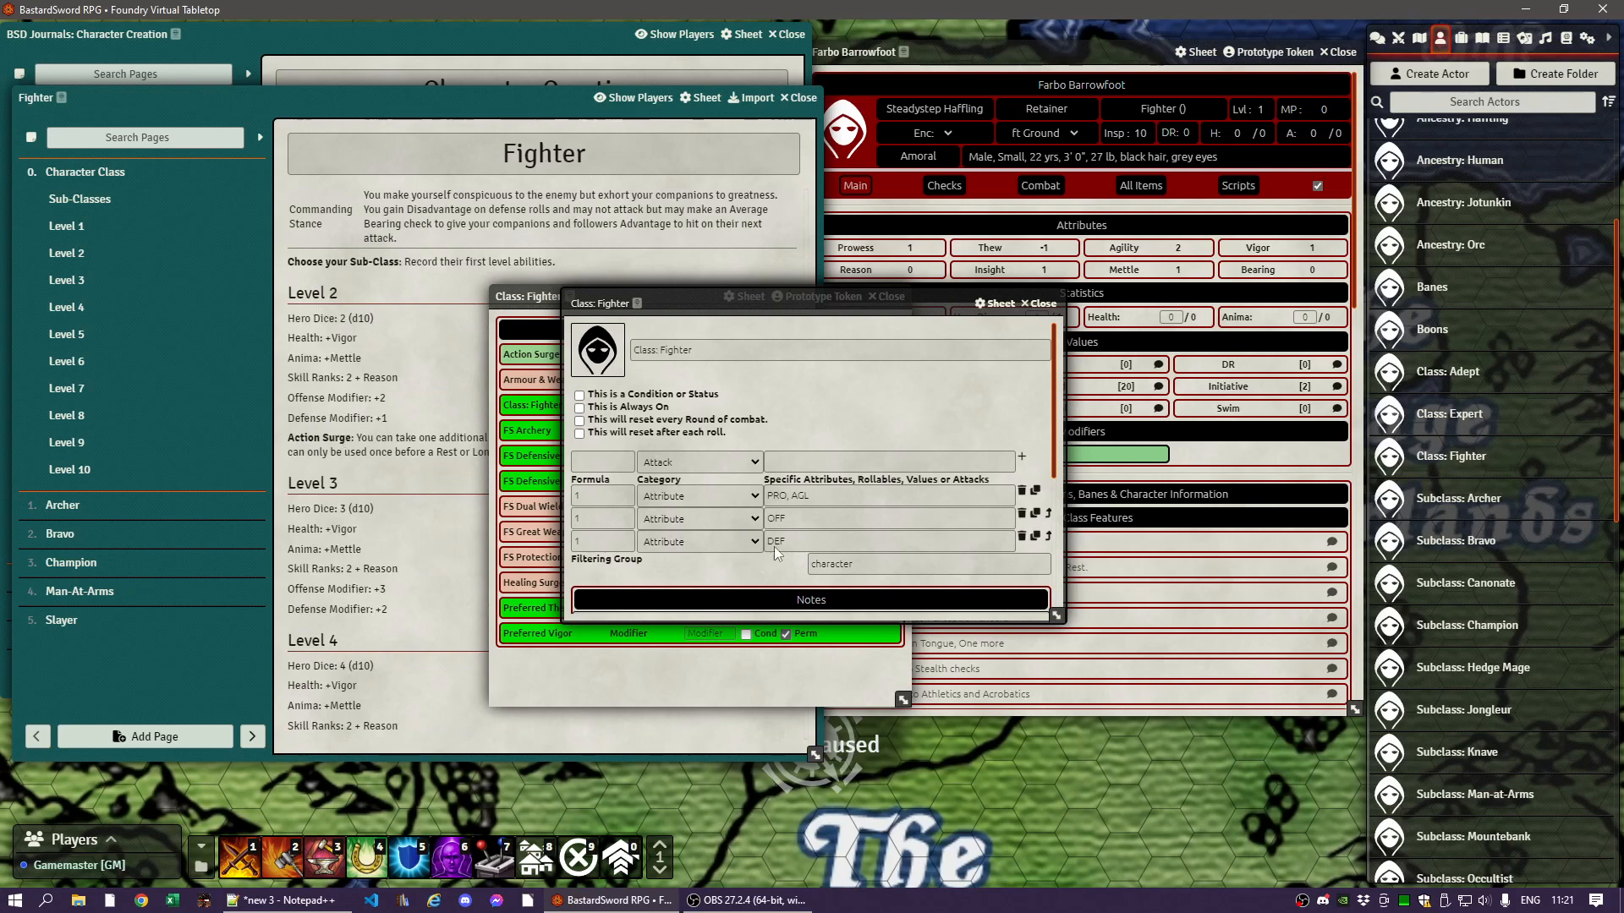
{"action": "scroll", "coordinate": [420, 470], "scroll_direction": "up", "scroll_amount": 12}
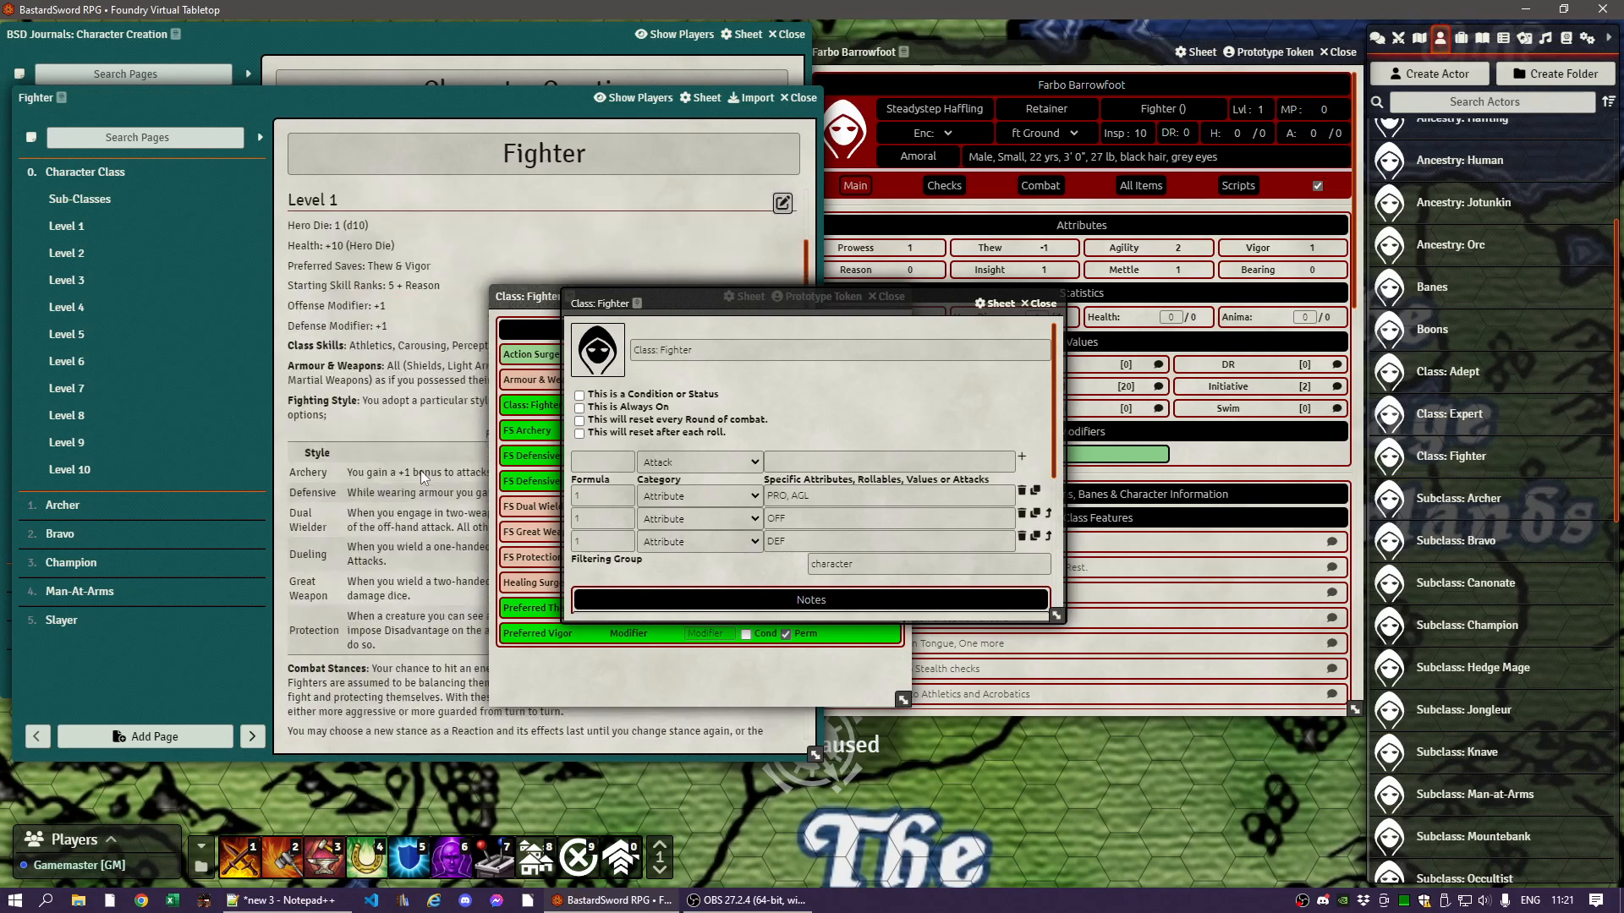
{"action": "scroll", "coordinate": [420, 471], "scroll_direction": "up", "scroll_amount": 3}
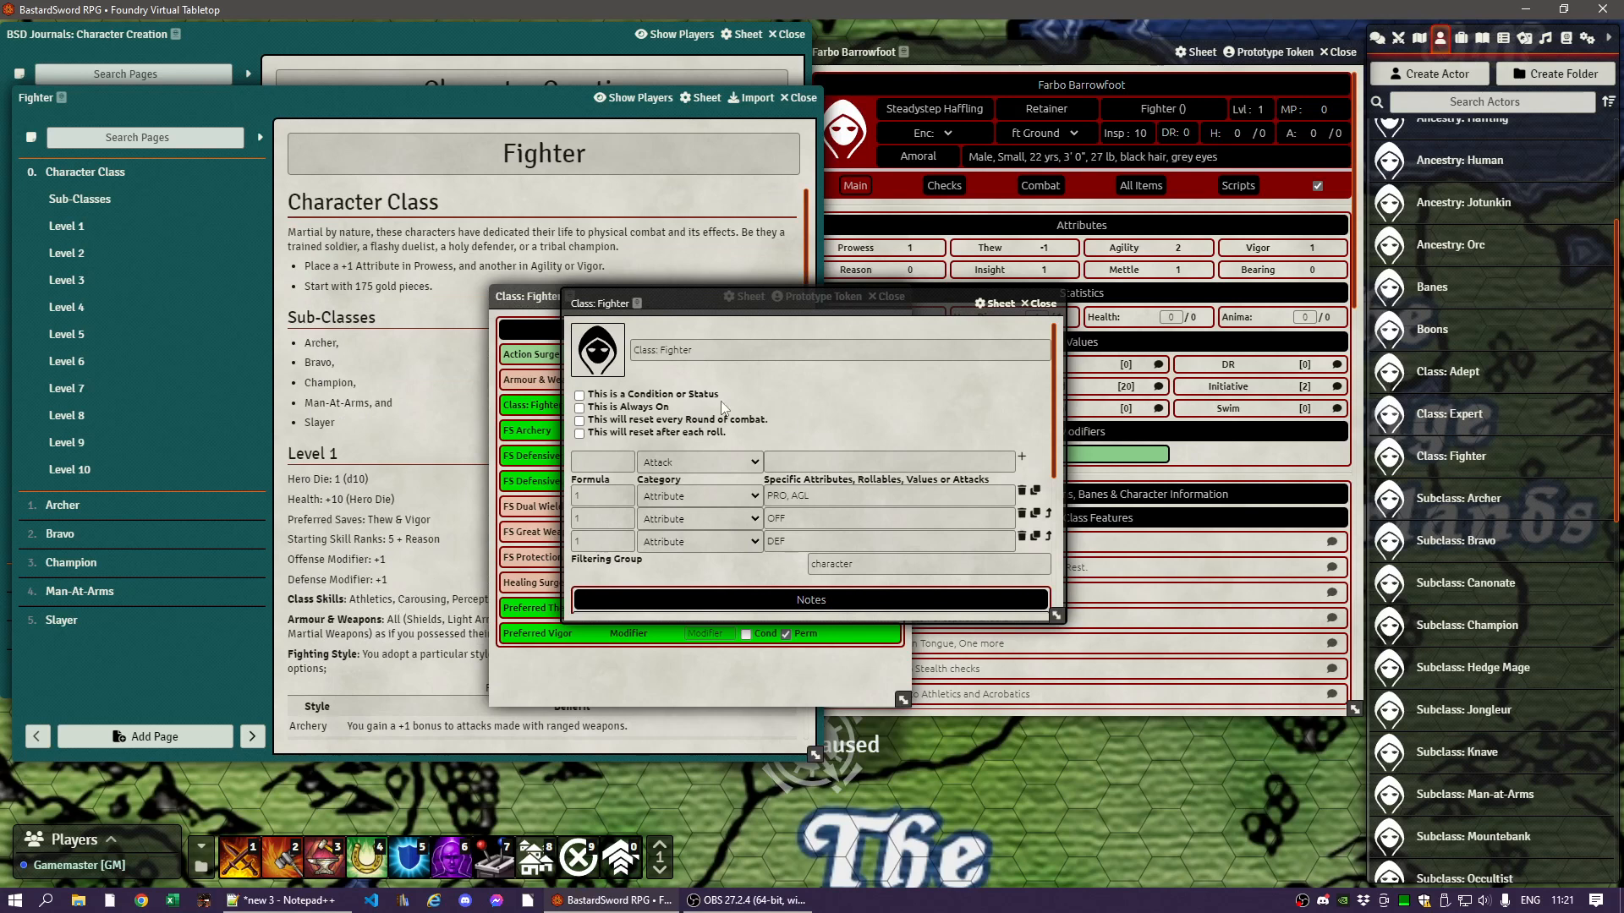
{"action": "left_click", "coordinate": [579, 408]}
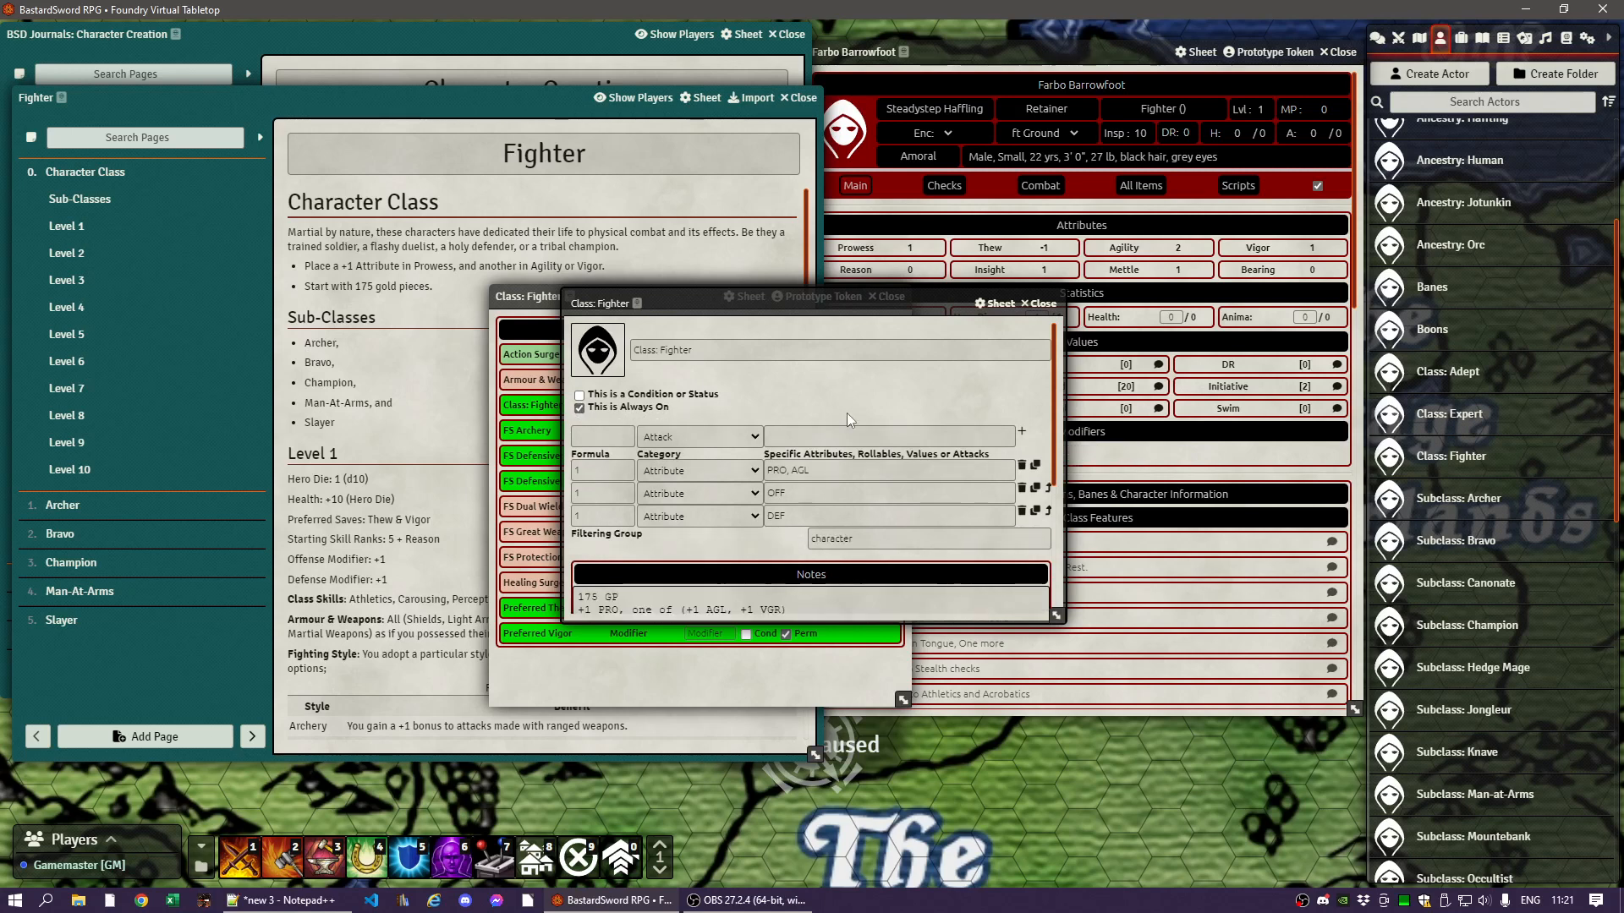
{"action": "scroll", "coordinate": [750, 465], "scroll_direction": "down", "scroll_amount": 2}
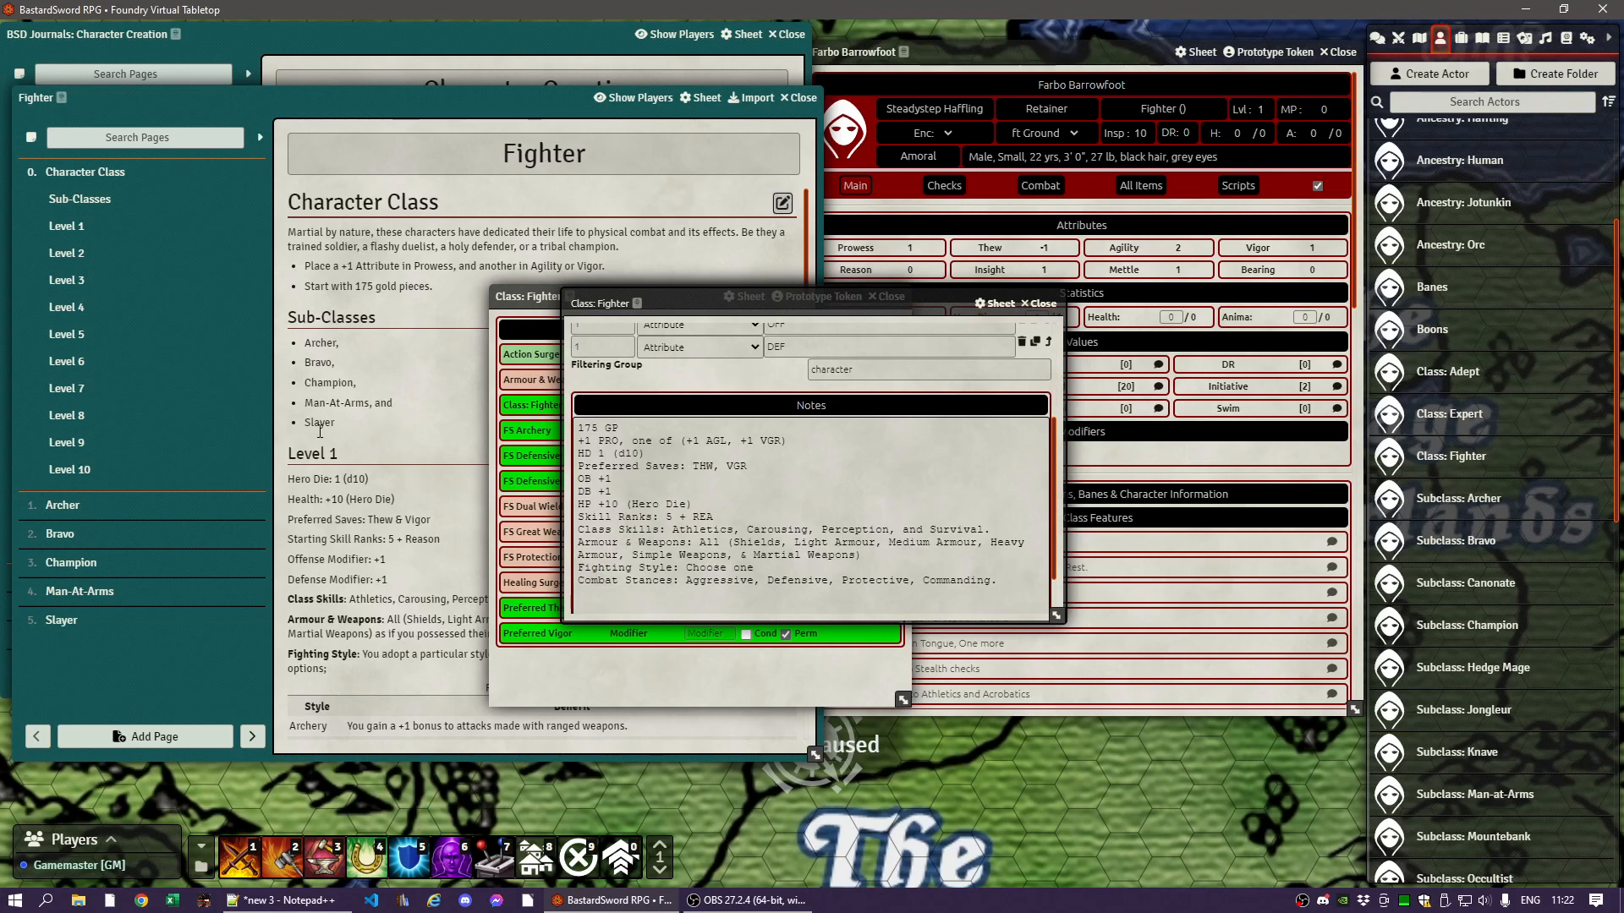
{"action": "left_click", "coordinate": [1044, 306]}
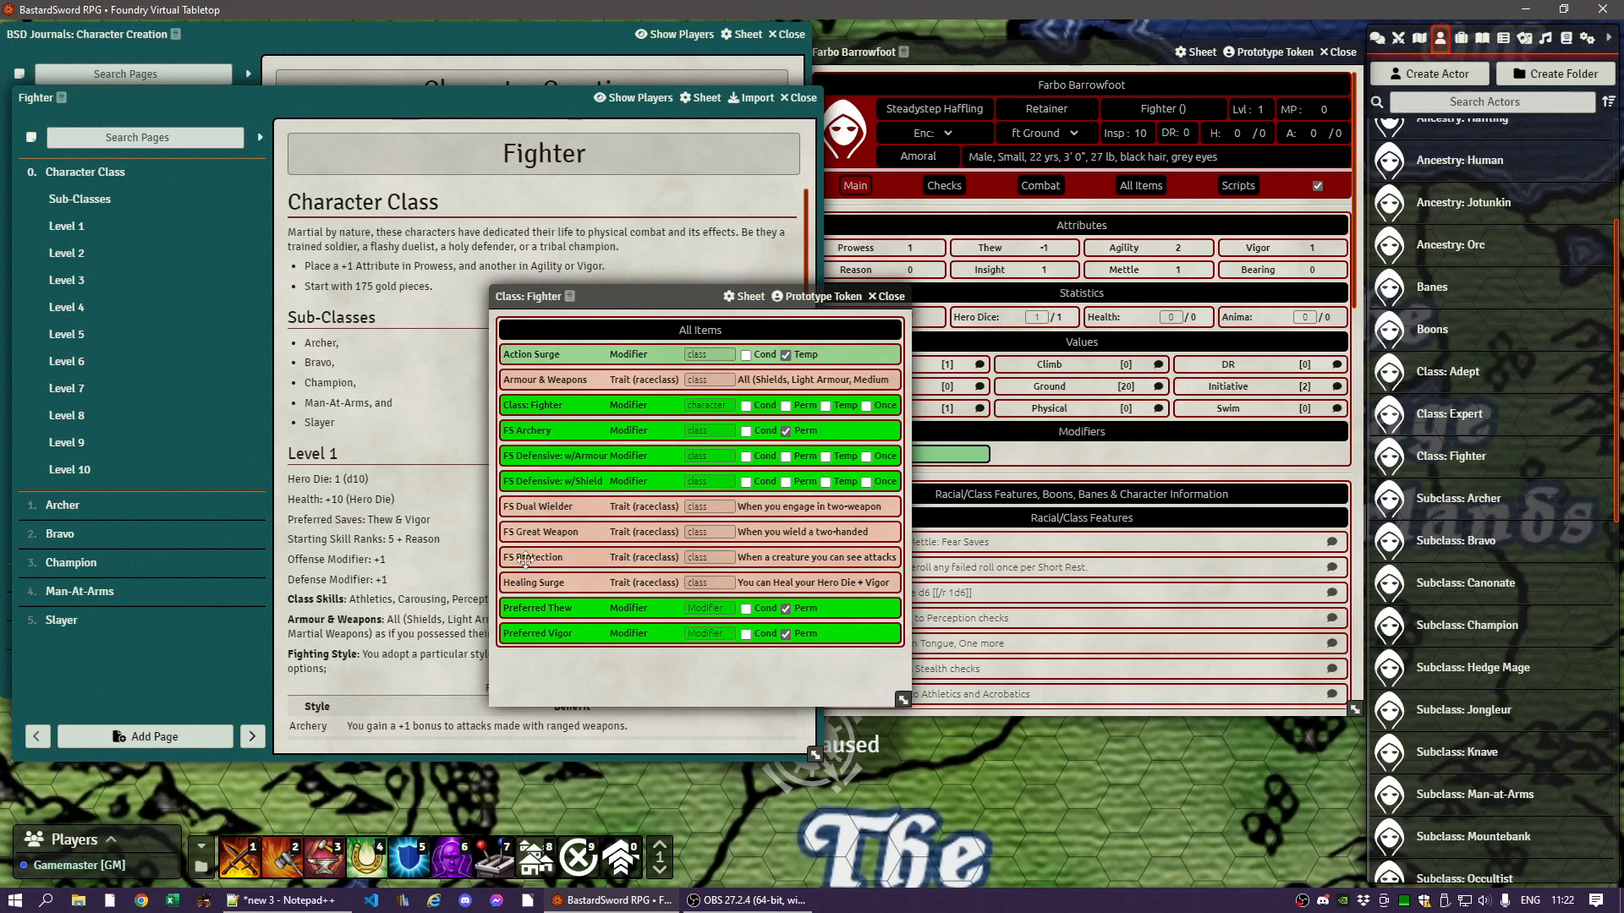
- Add the Preferred Thew and Preferred Vigor modifiers from Class: Fighter to Farbo's sheet, closing each item
{"action": "left_click_drag", "start_coordinate": [519, 609], "coordinate": [1067, 492]}
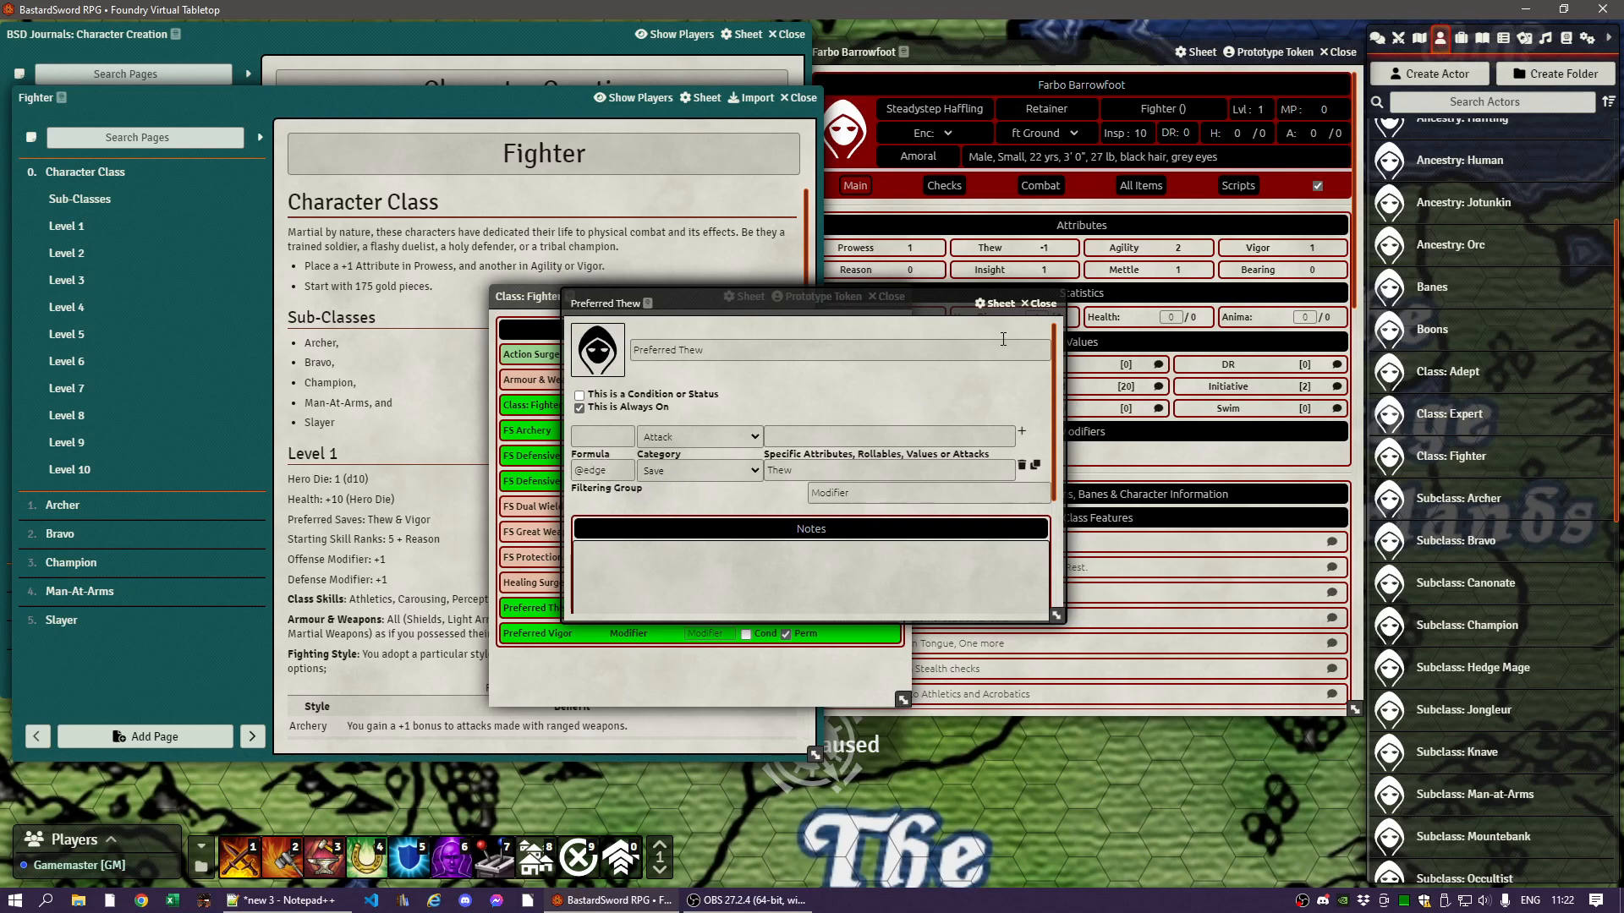
{"action": "left_click", "coordinate": [1039, 303]}
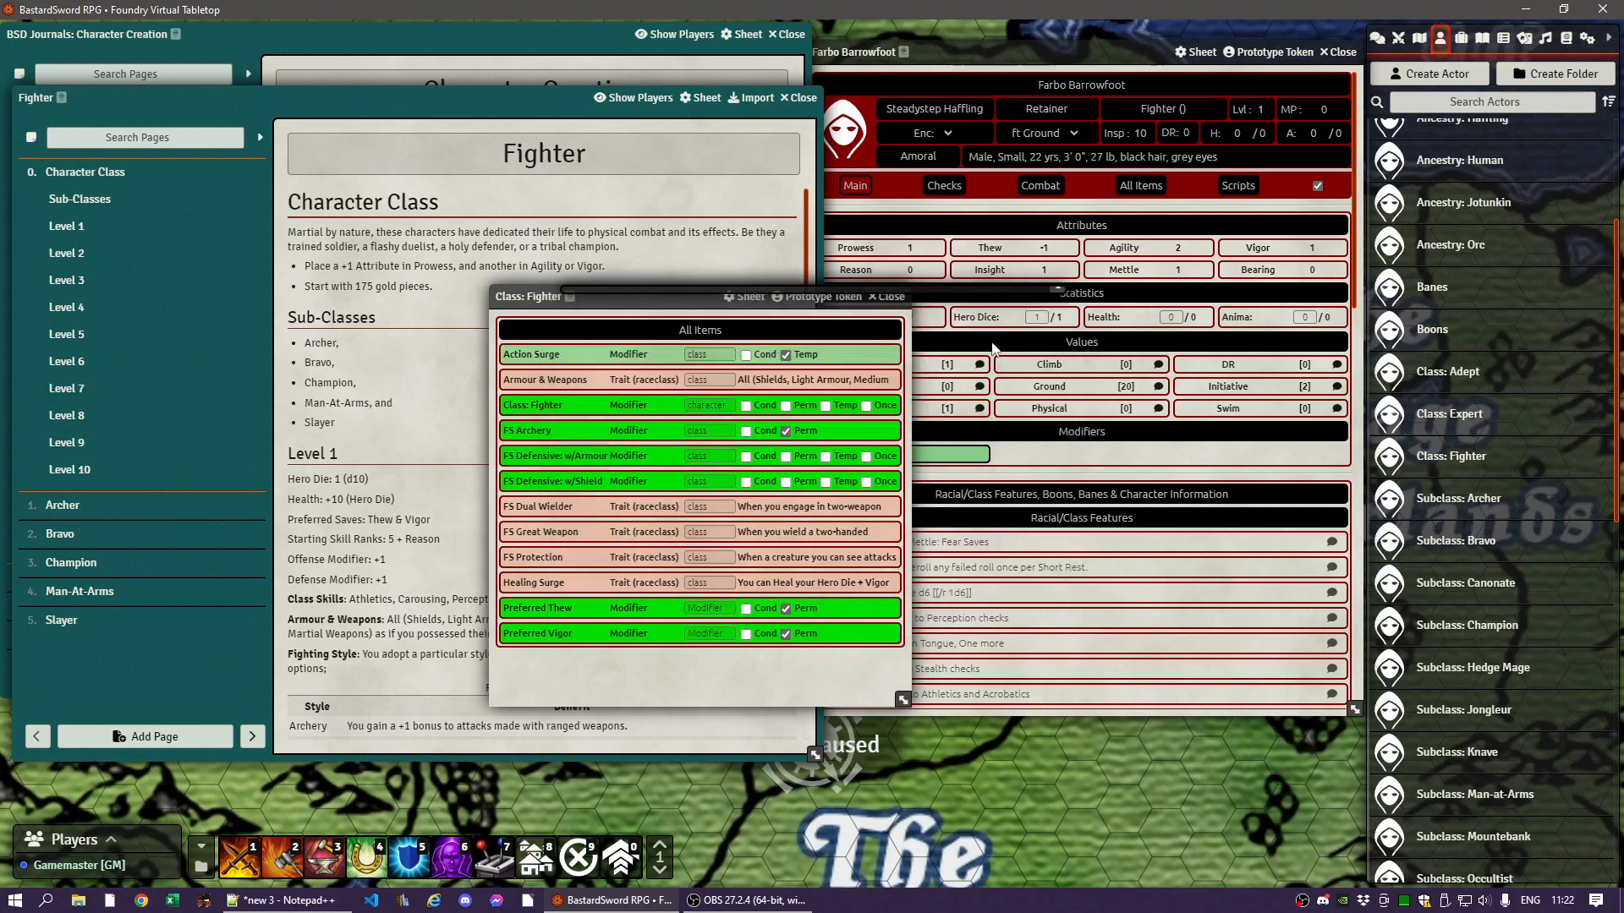
{"action": "left_click", "coordinate": [517, 632]}
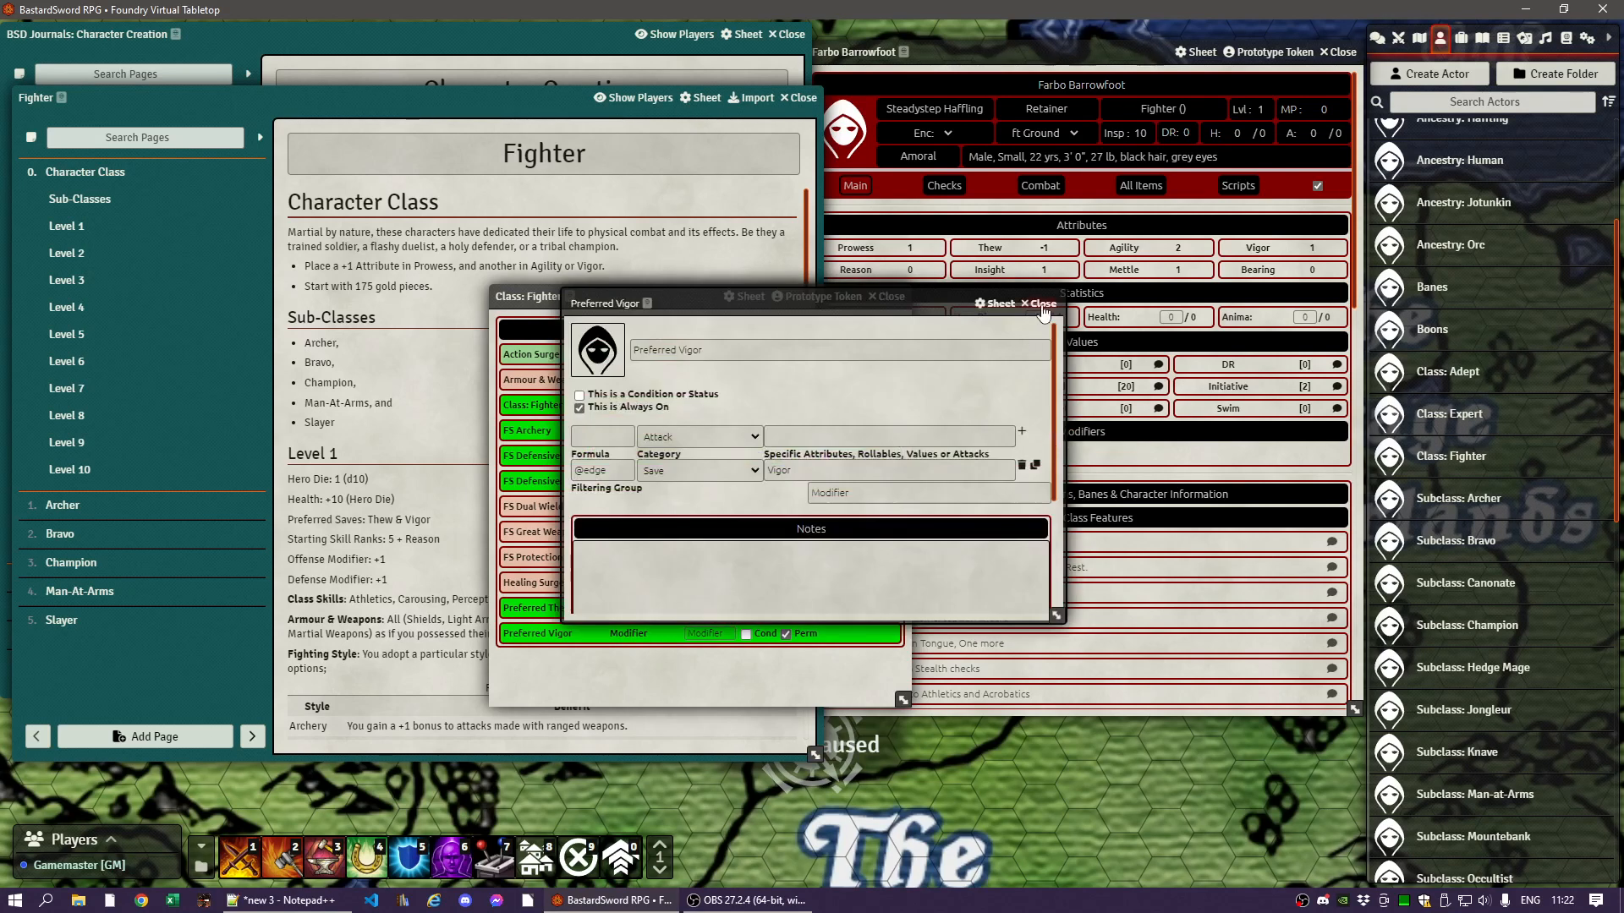
{"action": "left_click", "coordinate": [1041, 304]}
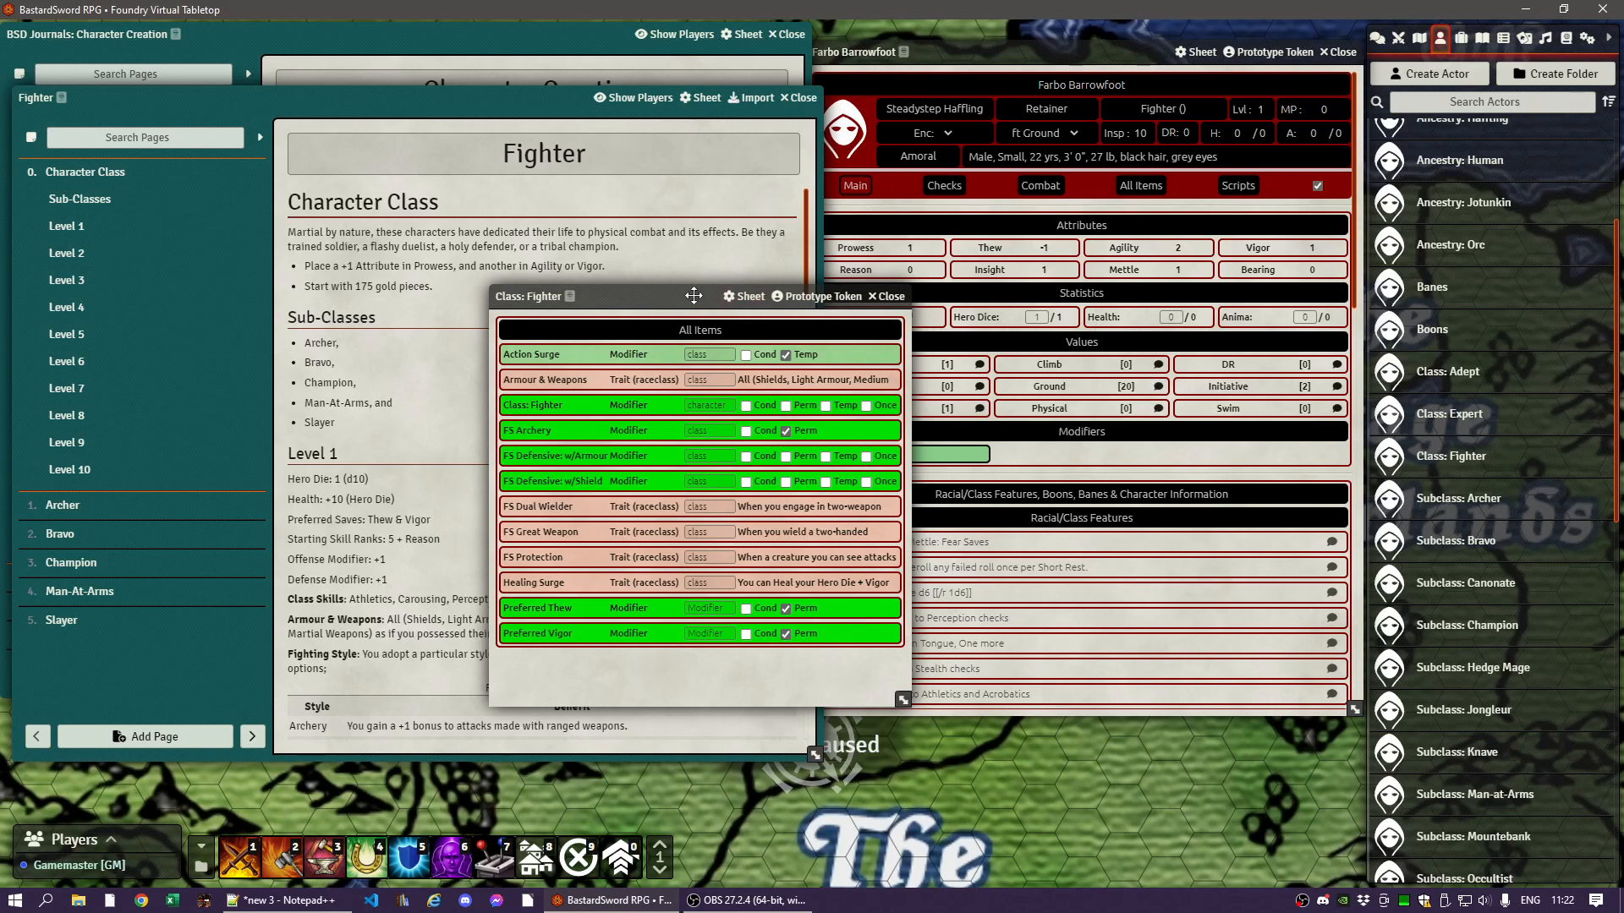
- Change the die in the Hero Dice notes to d10, with the roll formula [[/r 1d10]], and close the item
{"action": "left_click_drag", "start_coordinate": [680, 293], "coordinate": [675, 250]}
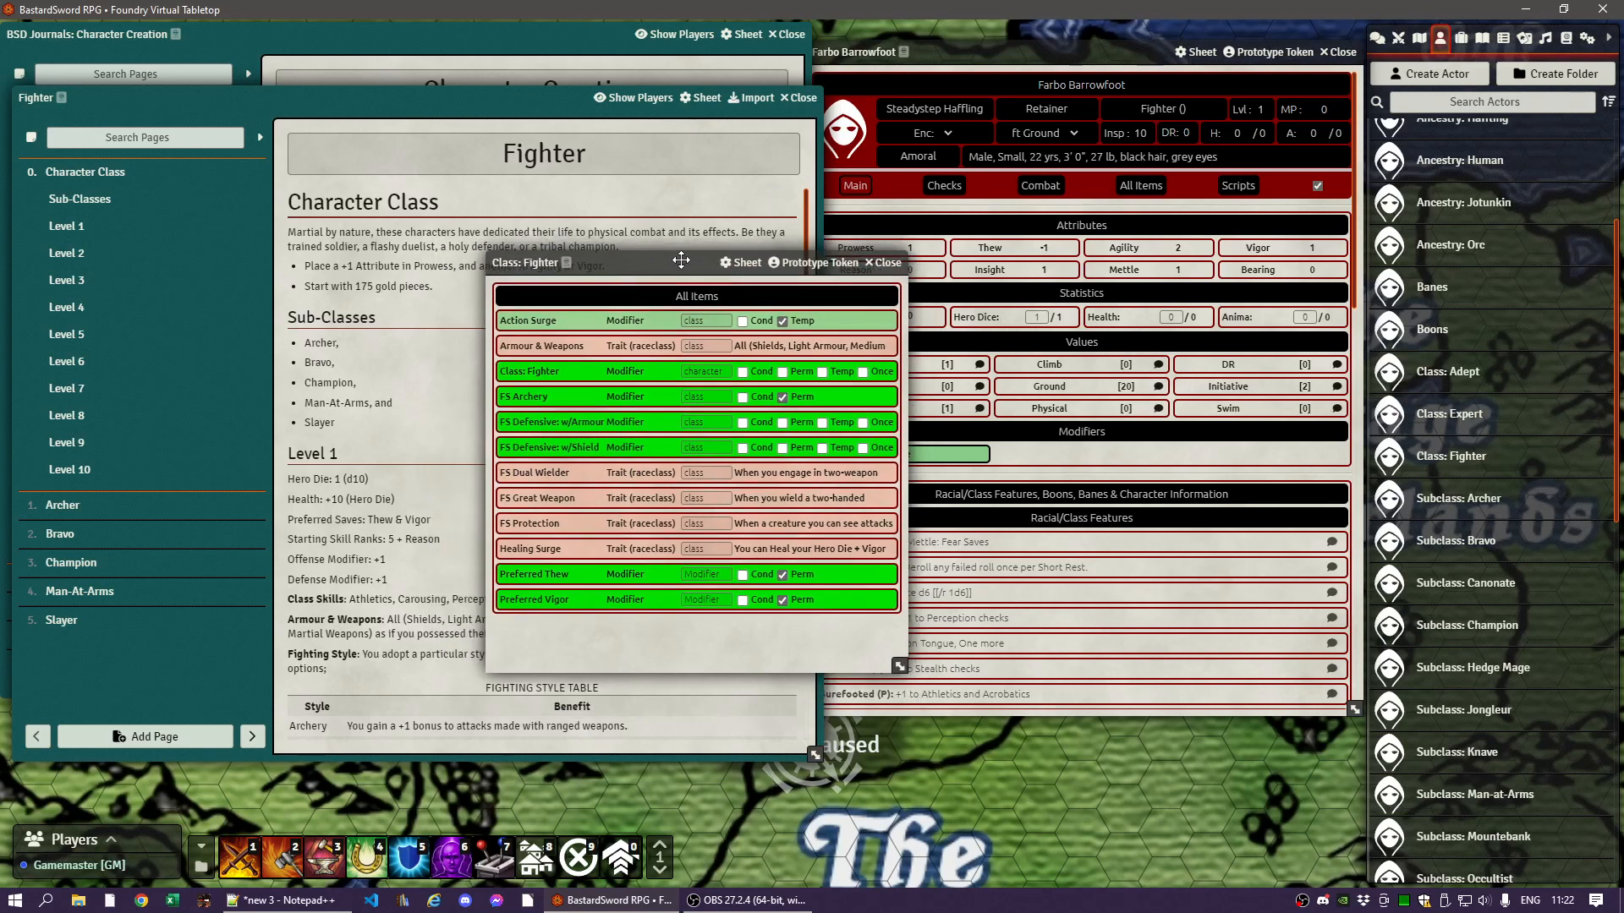
{"action": "left_click", "coordinate": [985, 317]}
{"action": "left_click", "coordinate": [728, 544]}
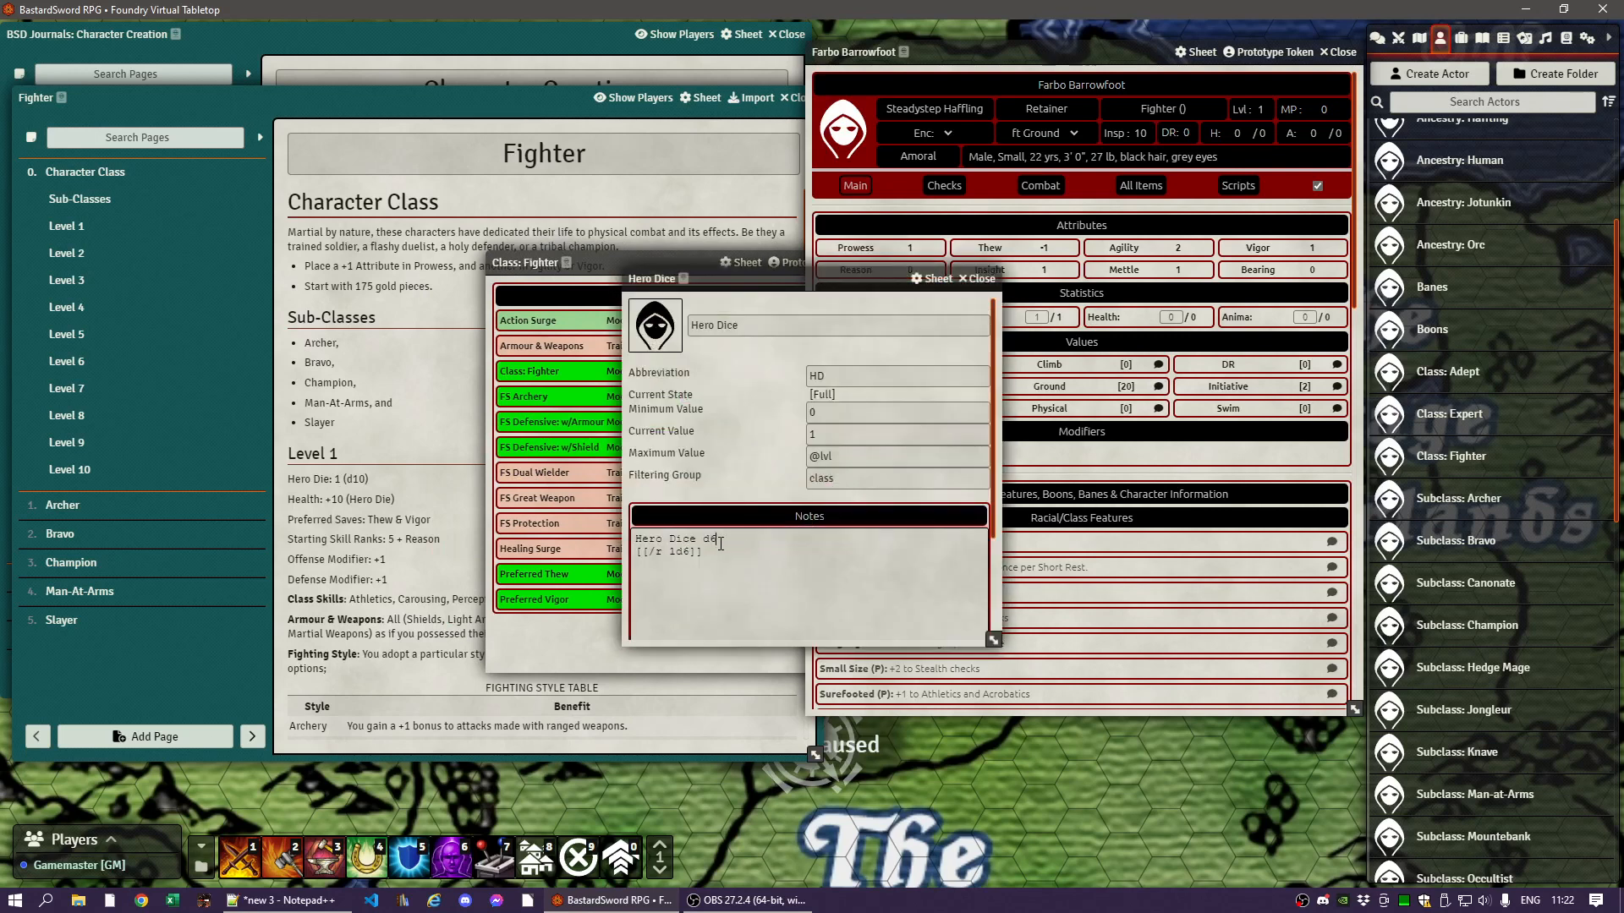
{"action": "key", "text": "BackSpace"}
{"action": "type", "text": "10"}
{"action": "left_click", "coordinate": [690, 552]}
{"action": "left_click", "coordinate": [979, 282]}
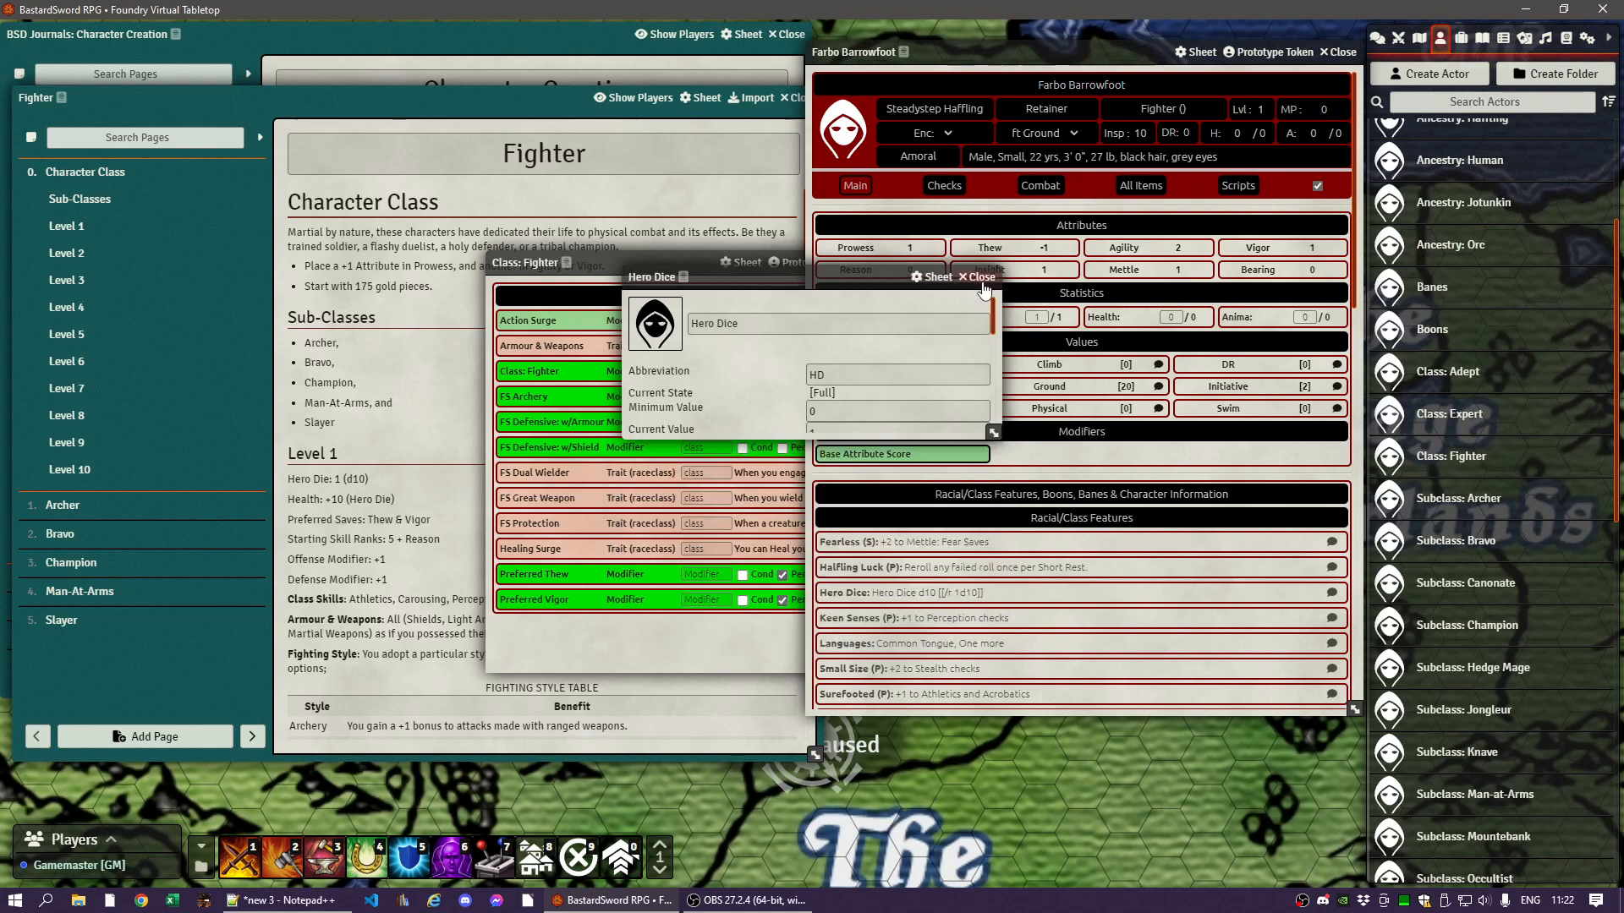
- Record HD: 10 under Level 1 in the Health item's notes and close the item
{"action": "left_click", "coordinate": [1098, 319]}
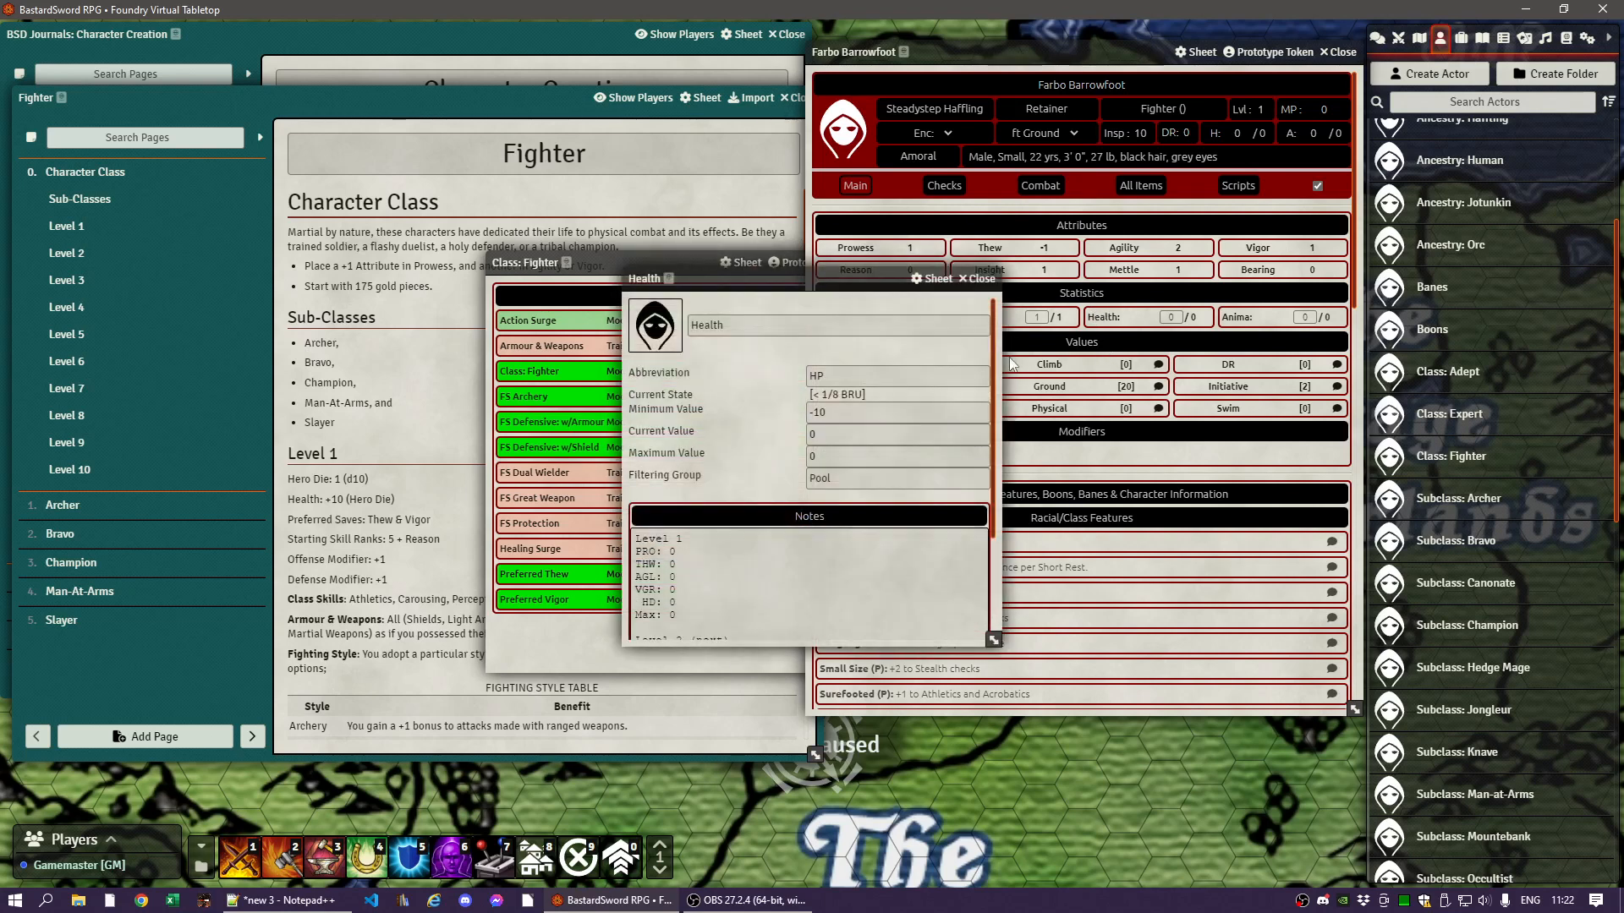
{"action": "left_click", "coordinate": [721, 603]}
{"action": "type", "text": "10"}
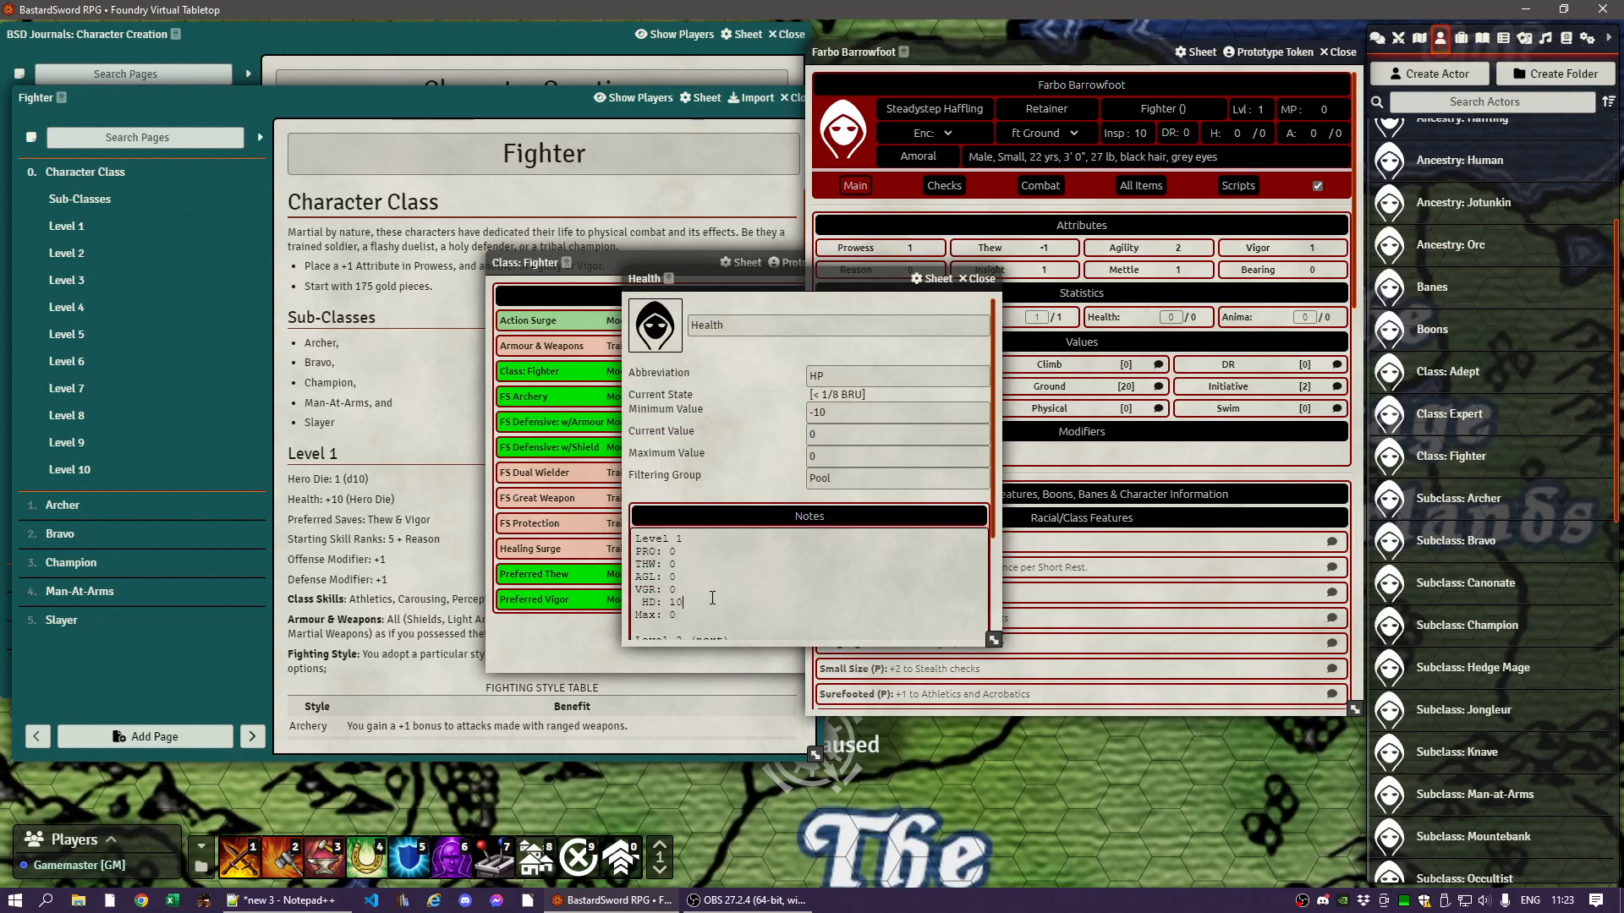
{"action": "left_click", "coordinate": [753, 477]}
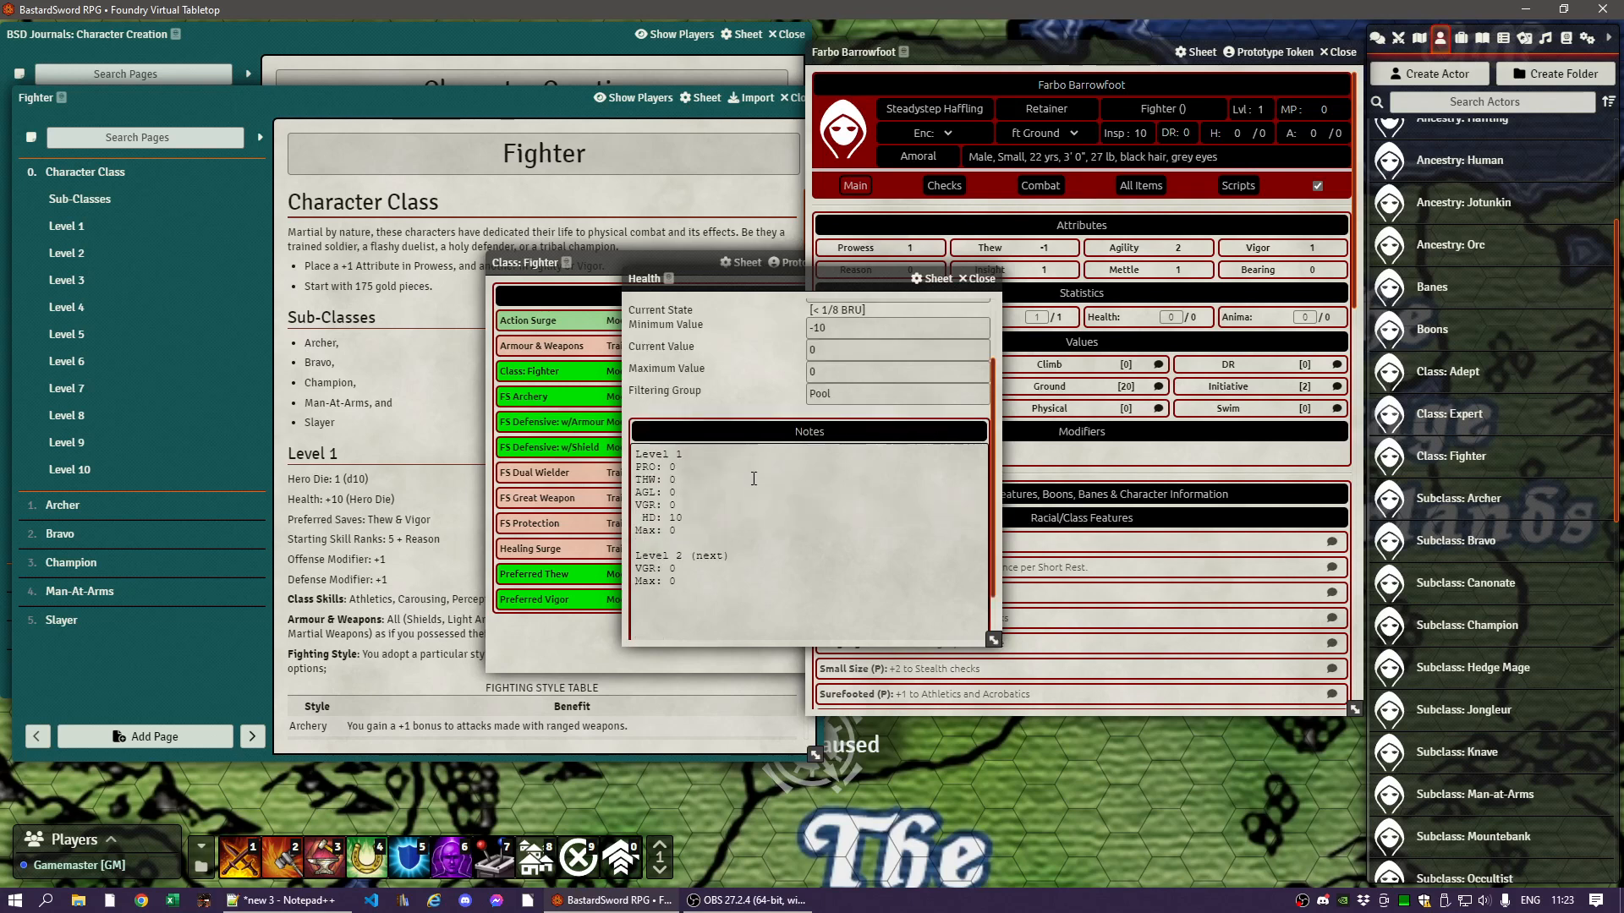
{"action": "left_click", "coordinate": [979, 279]}
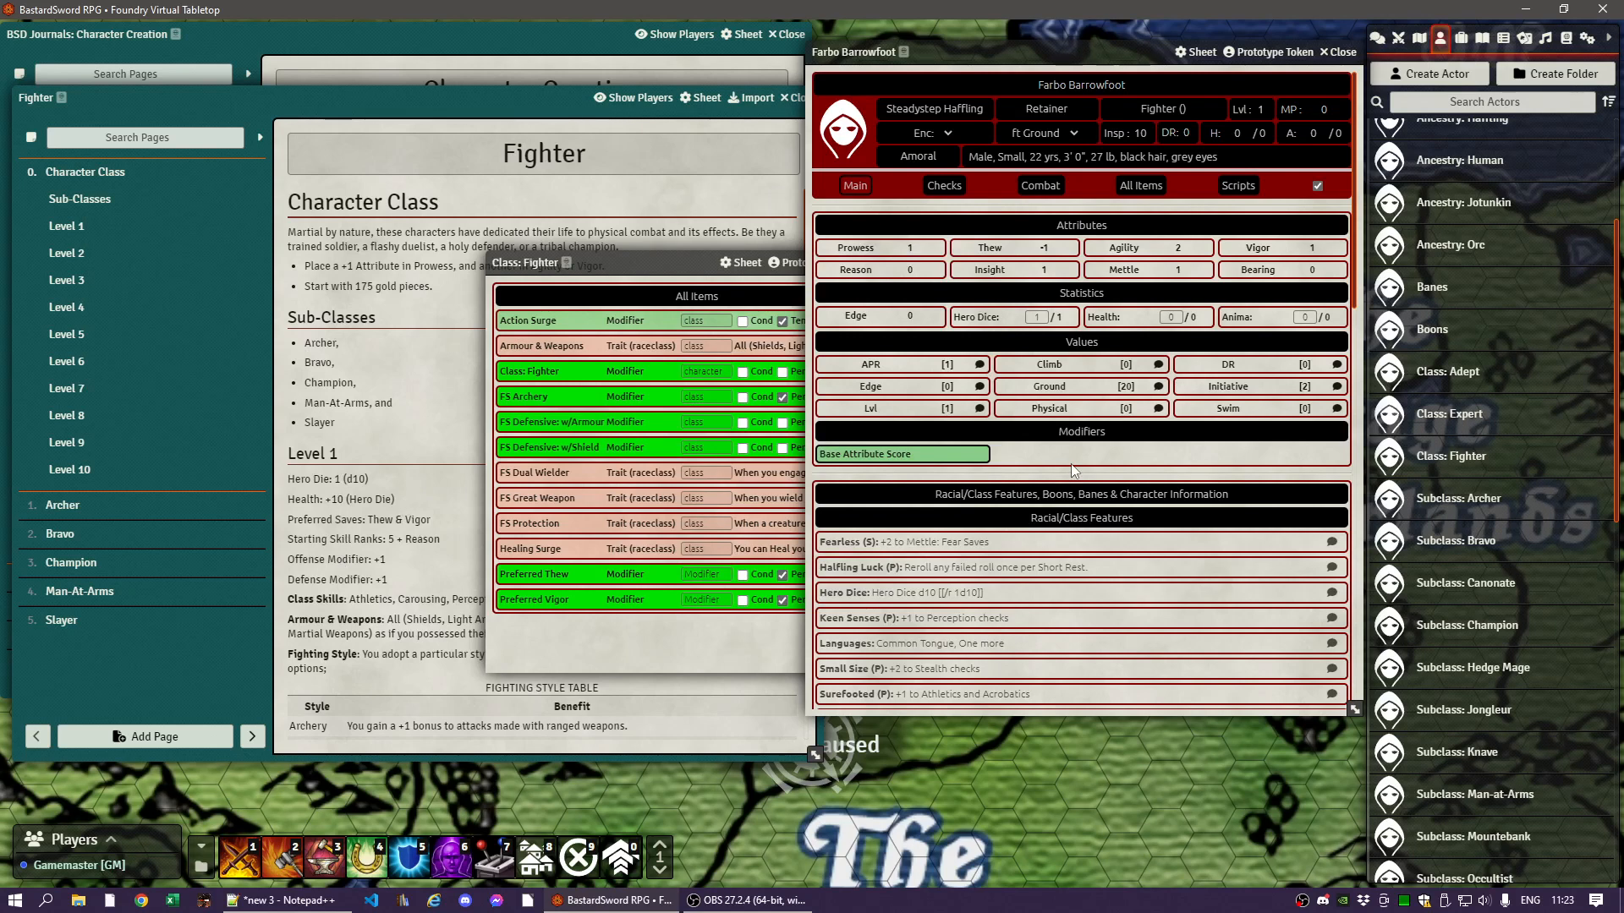
- Enter "5 + REA" in the notes of the SkillRanks modifier among the sheet's checks, then close it
{"action": "left_click", "coordinate": [948, 186]}
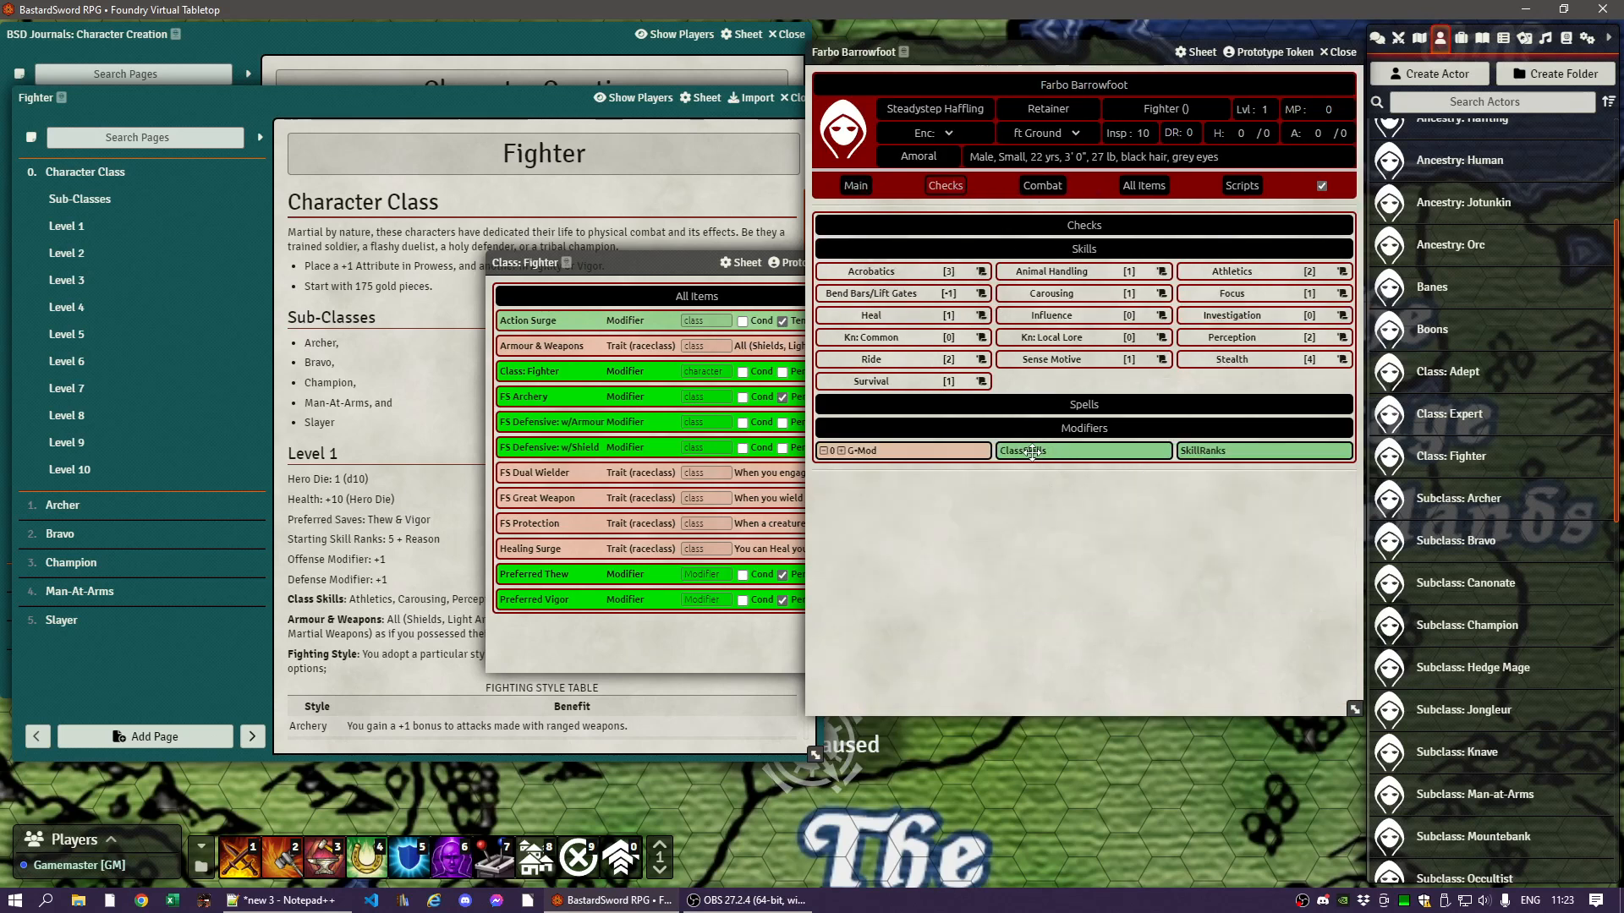
{"action": "right_click", "coordinate": [1209, 450]}
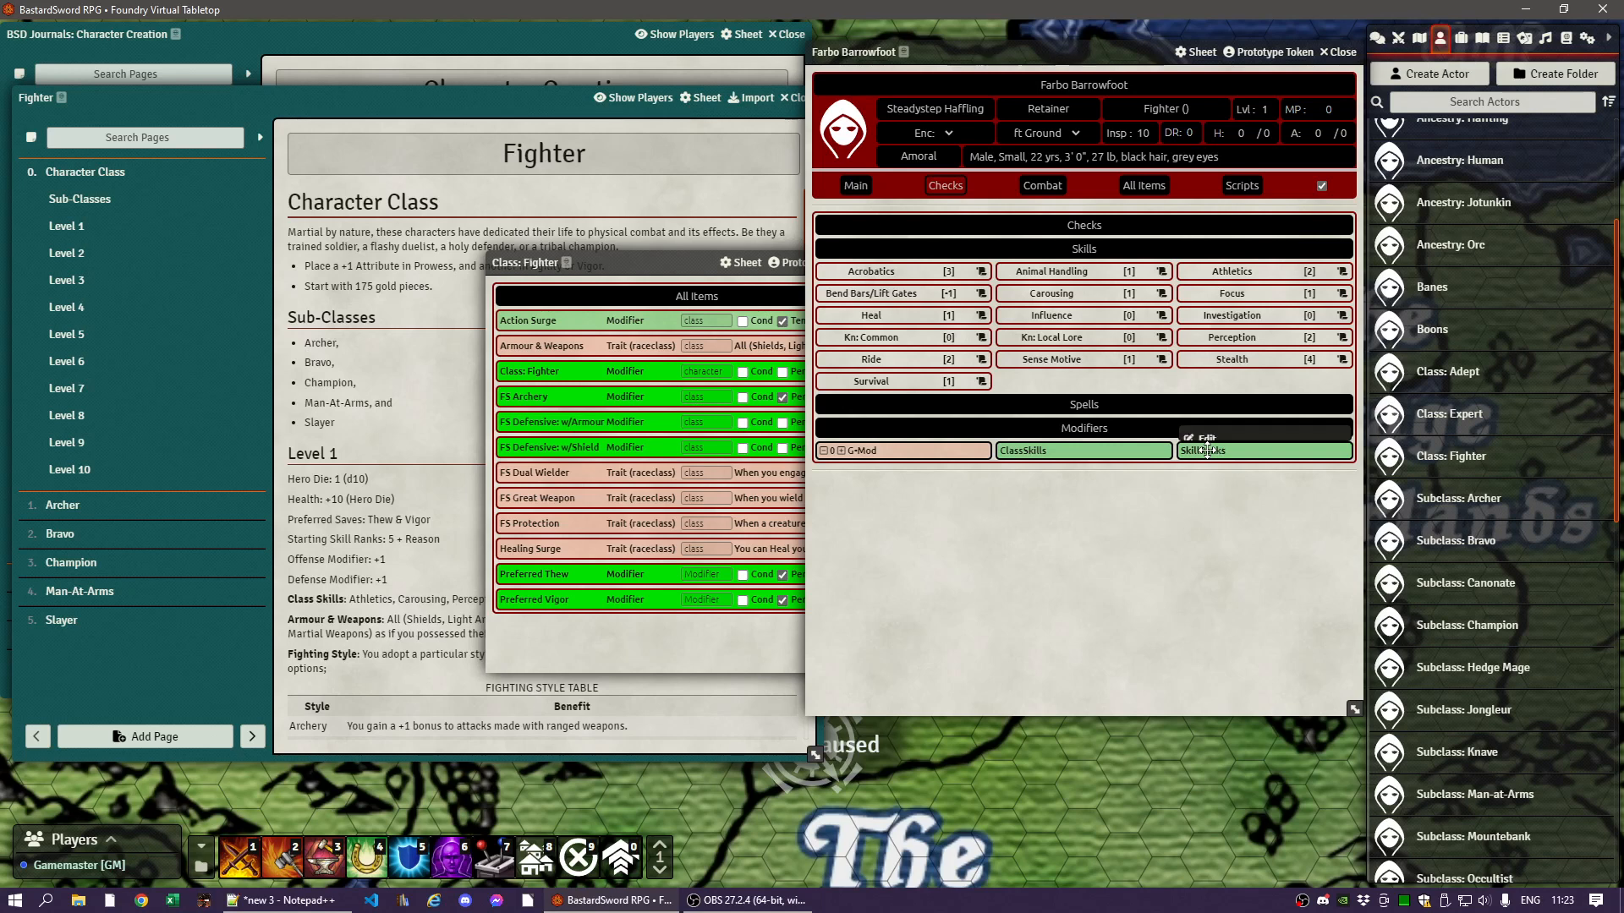
{"action": "left_click", "coordinate": [1207, 401]}
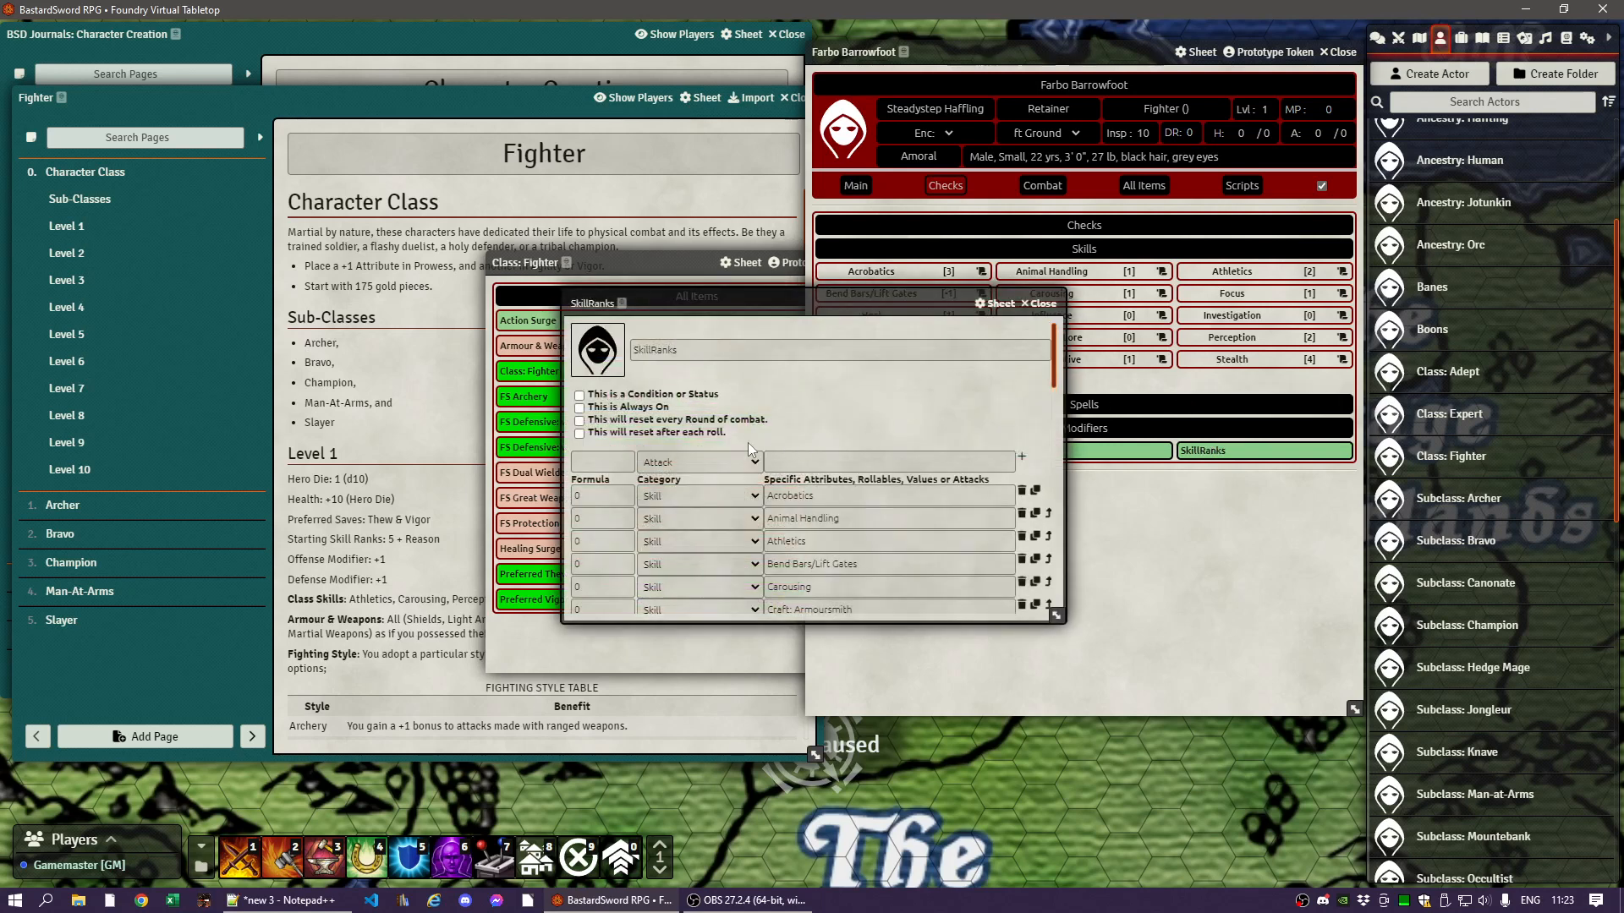
{"action": "scroll", "coordinate": [729, 440], "scroll_direction": "down", "scroll_amount": 5}
{"action": "scroll", "coordinate": [729, 440], "scroll_direction": "down", "scroll_amount": 5}
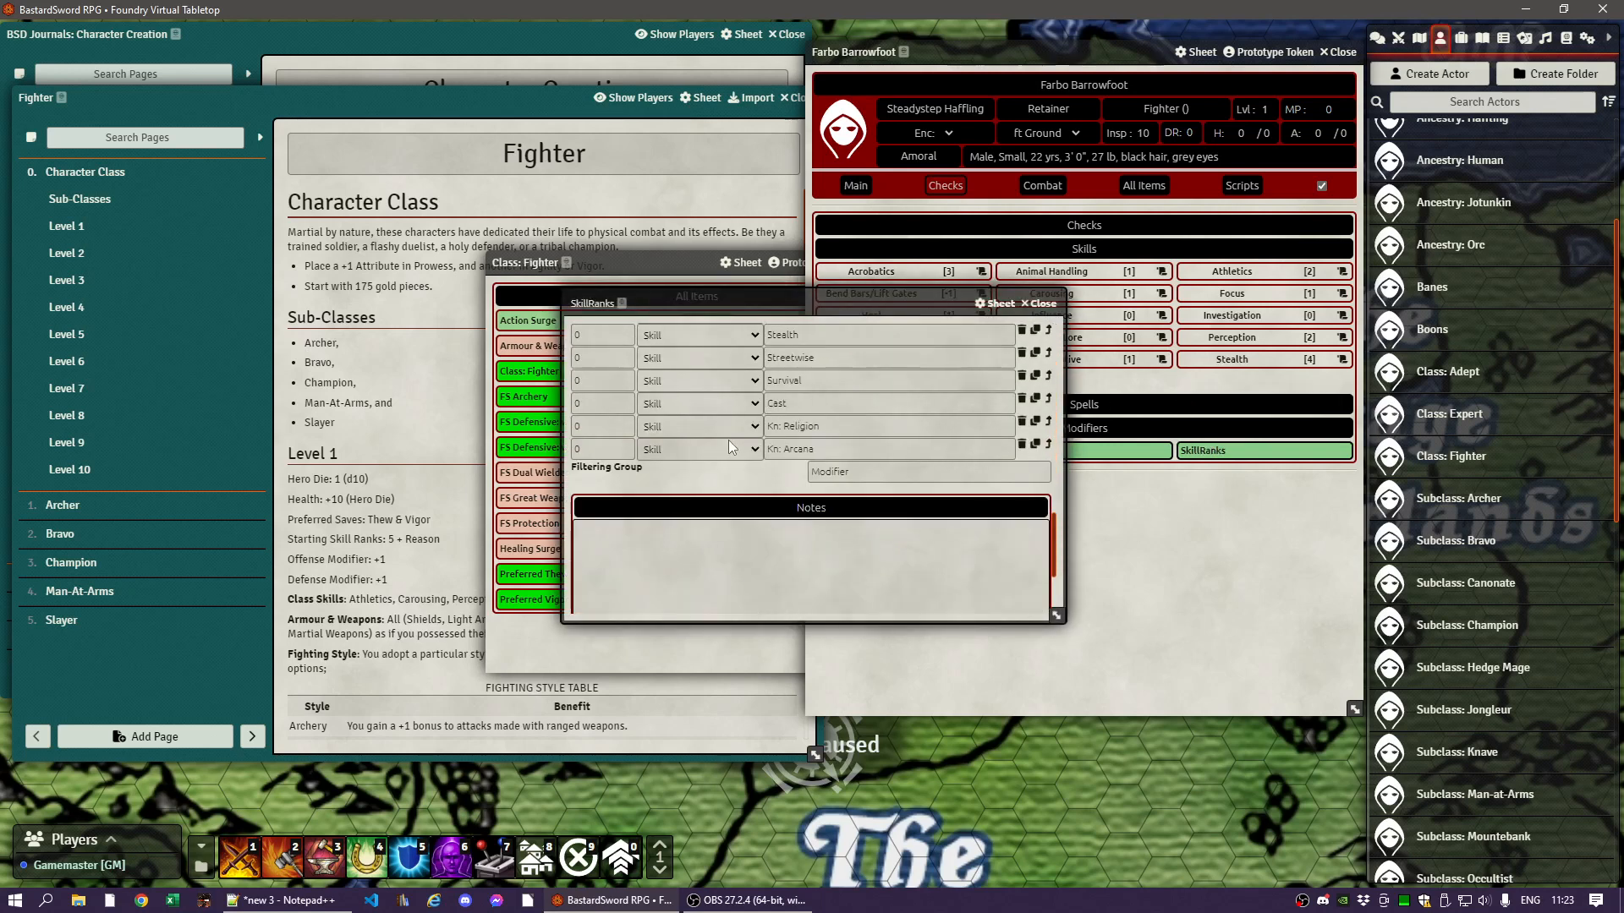
{"action": "left_click", "coordinate": [735, 512]}
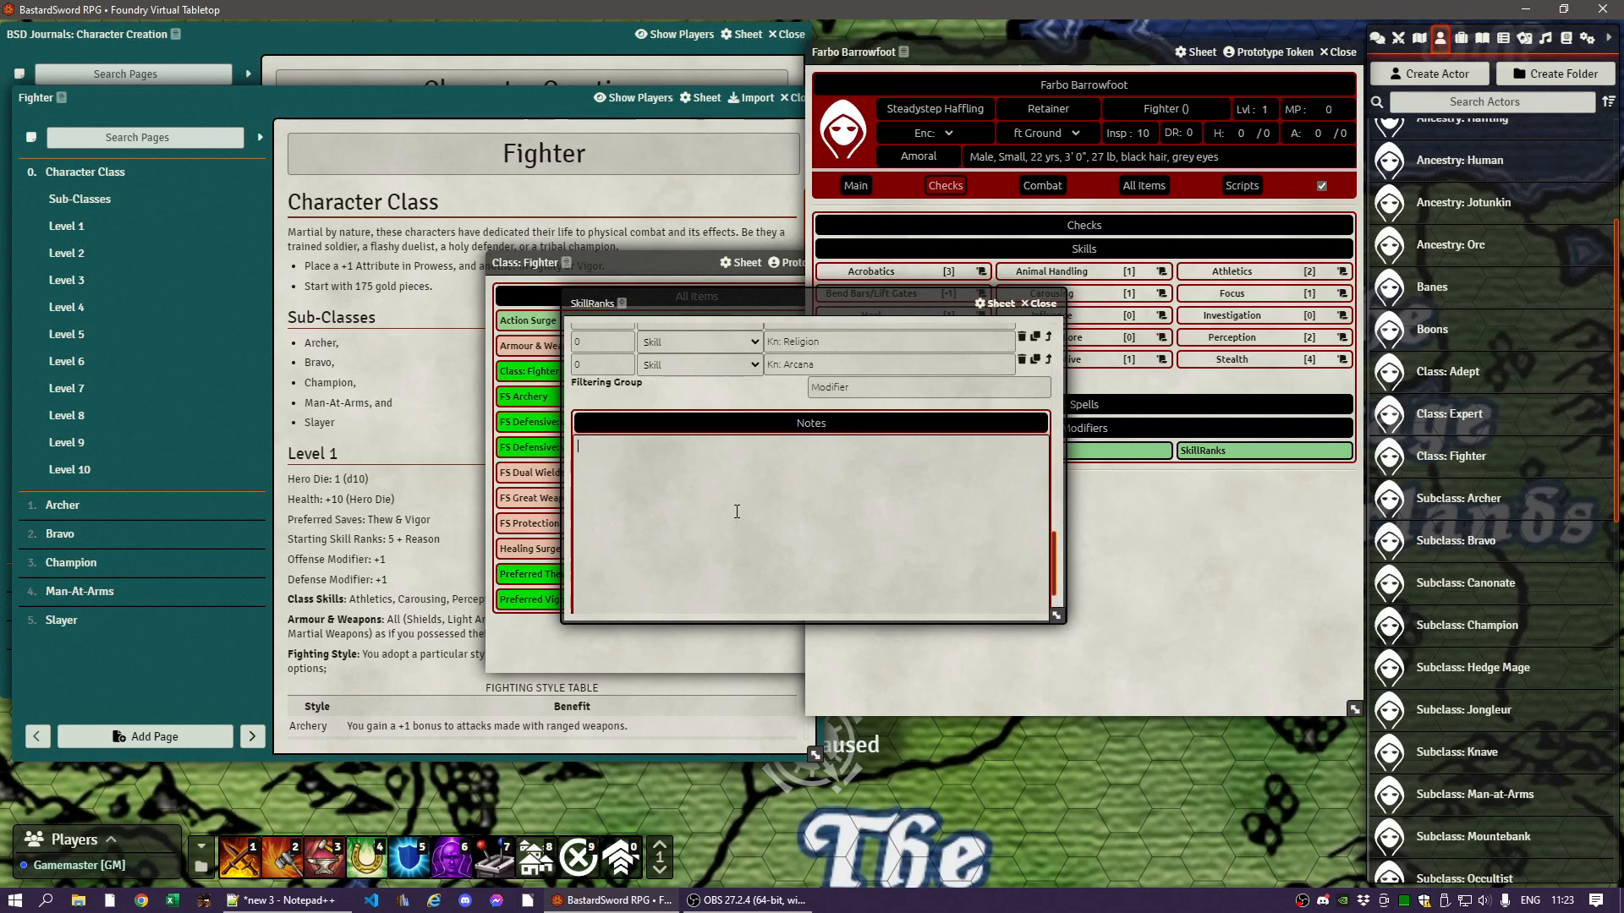
{"action": "type", "text": "5 + REA"}
{"action": "left_click", "coordinate": [1047, 303]}
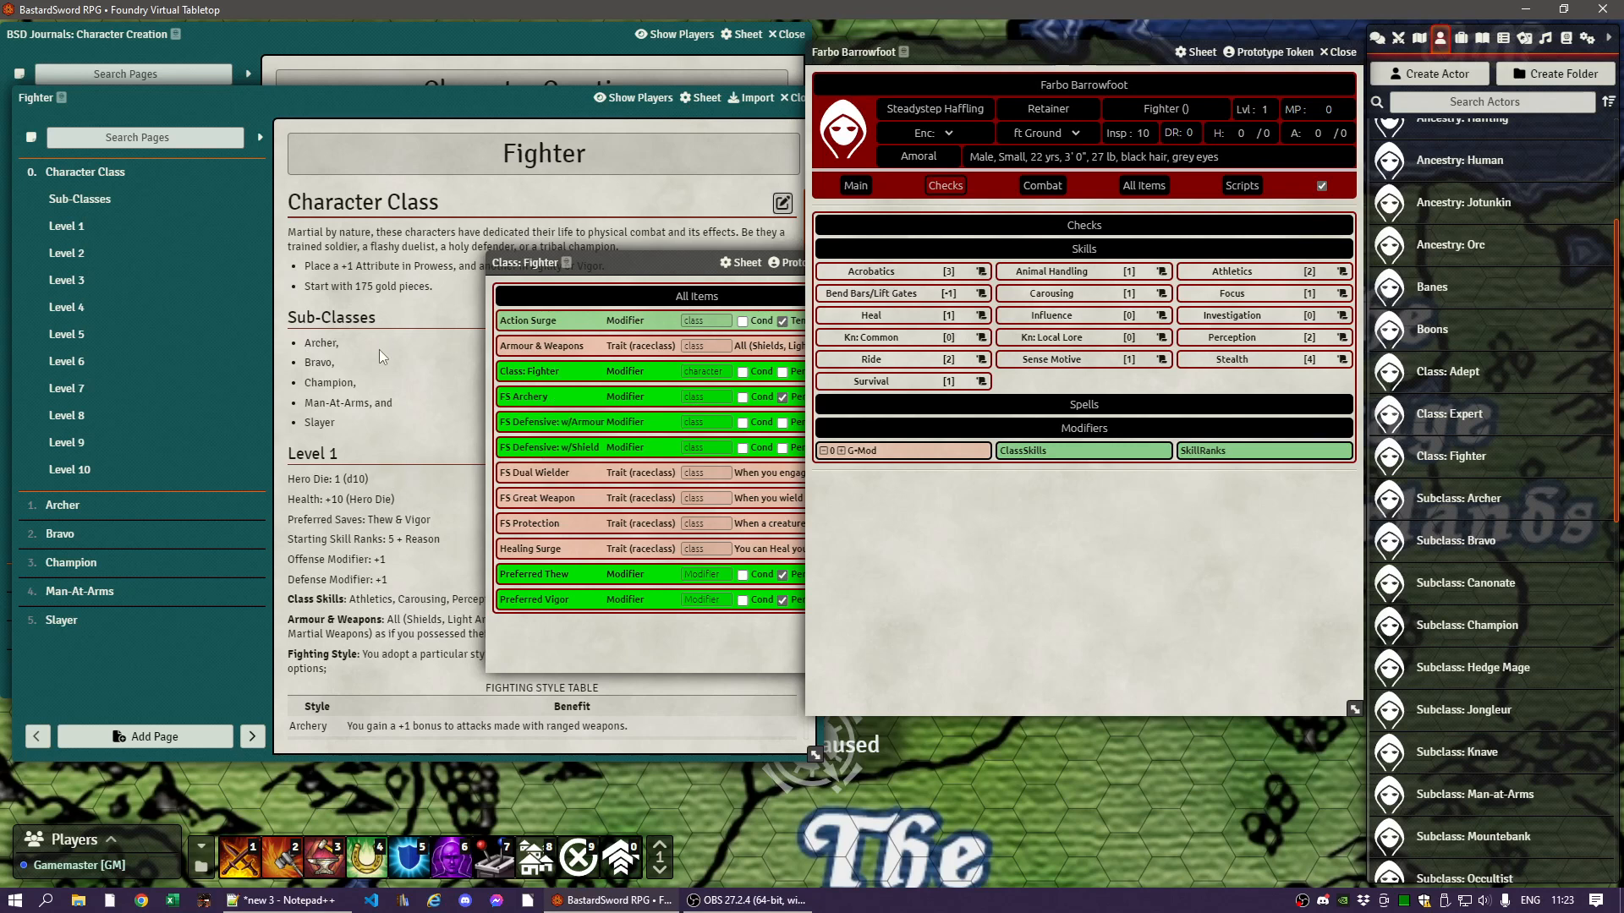
- Open the ClassSkills modifier on Farbo's sheet, enlarge its window and set the Athletics and Carousing formulas to 1
{"action": "scroll", "coordinate": [377, 355], "scroll_direction": "down", "scroll_amount": 2}
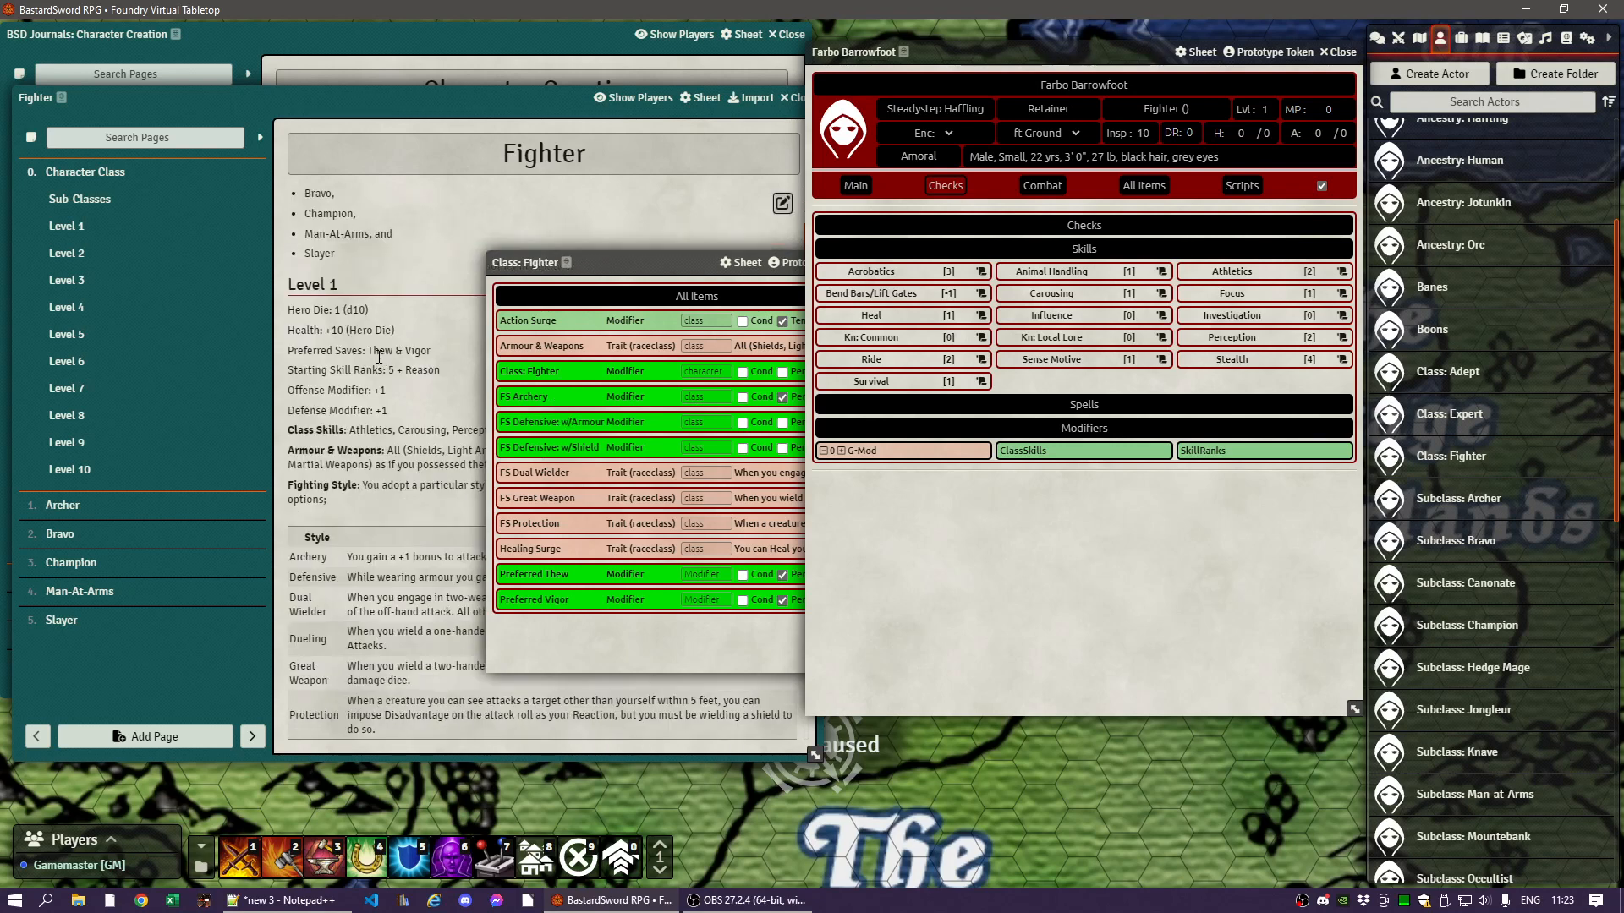
{"action": "left_click_drag", "start_coordinate": [608, 266], "coordinate": [409, 489]}
{"action": "right_click", "coordinate": [1038, 450]}
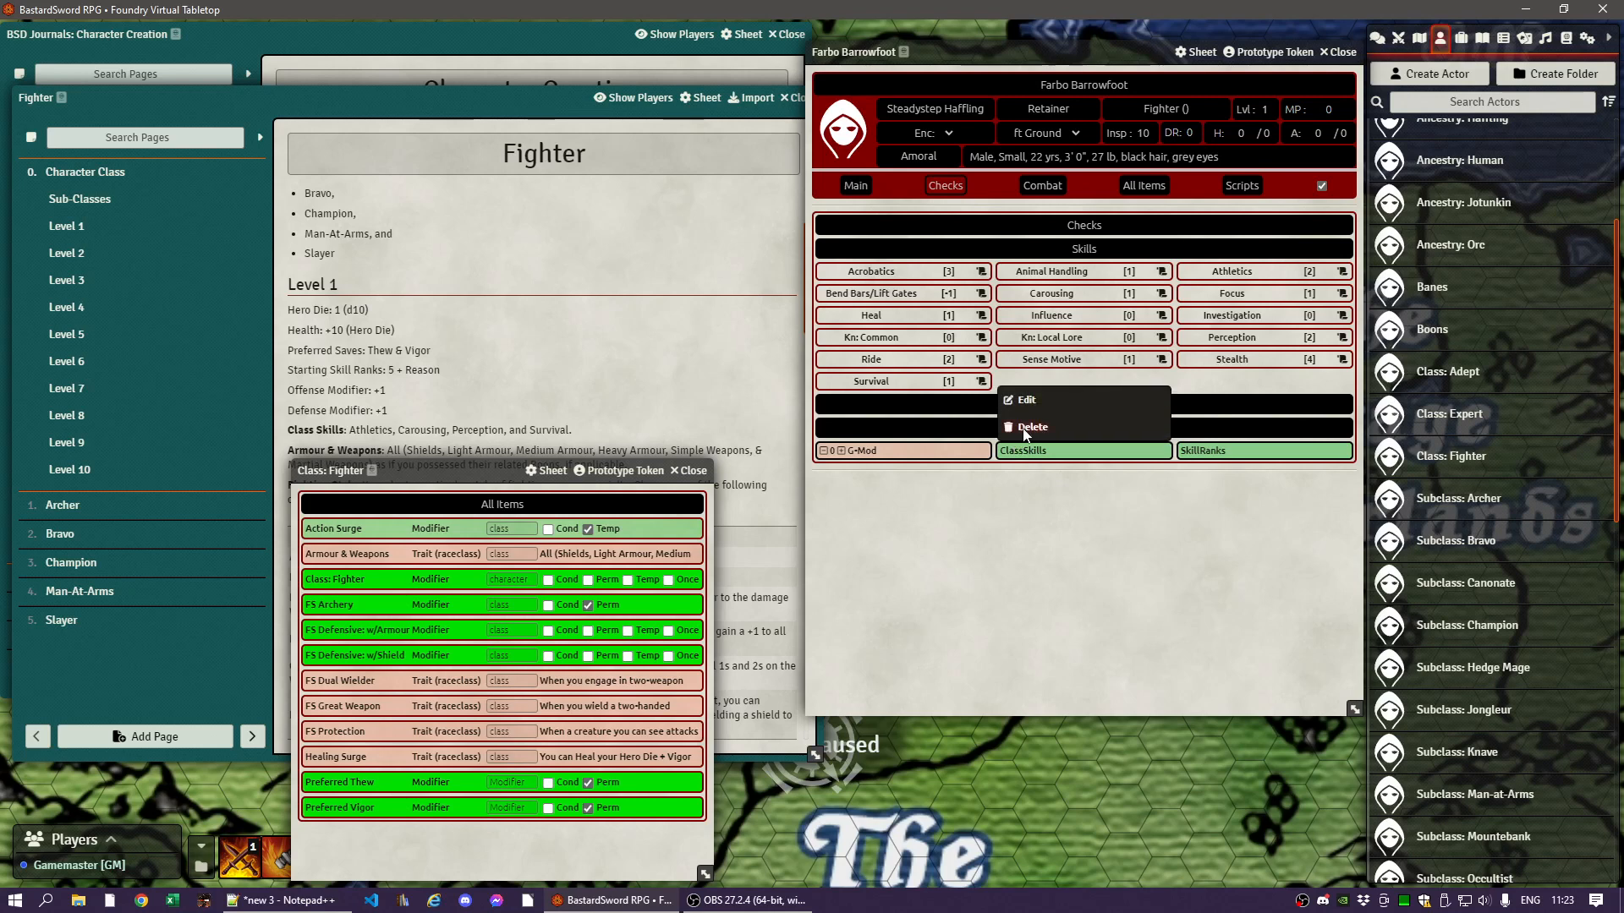
{"action": "left_click", "coordinate": [1028, 406]}
{"action": "left_click_drag", "start_coordinate": [701, 302], "coordinate": [884, 134]}
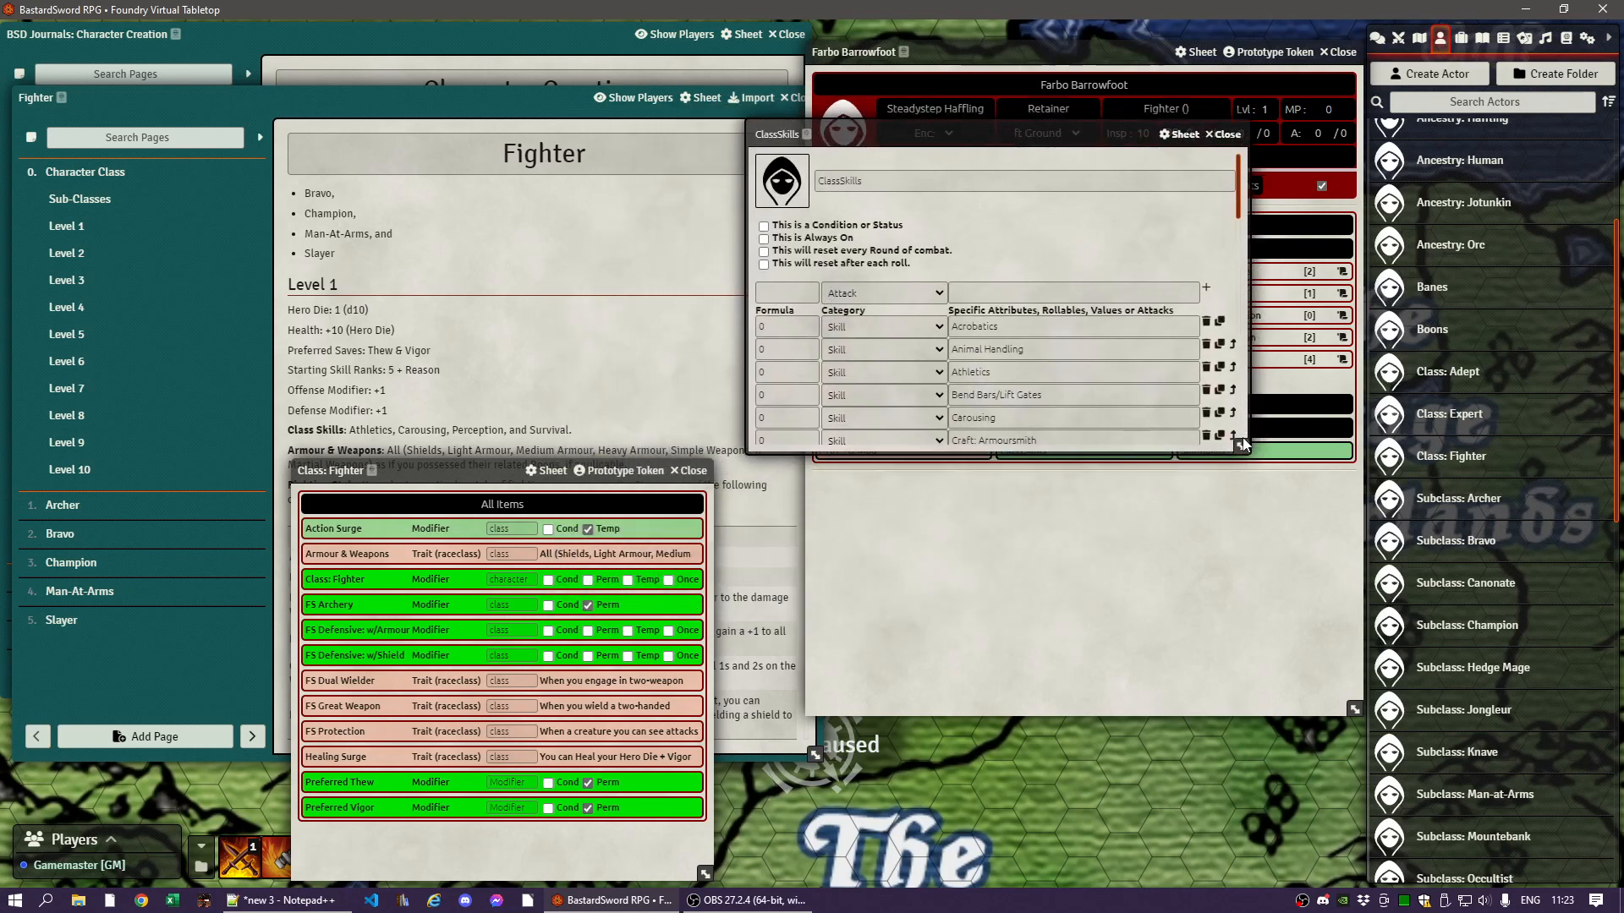
{"action": "left_click_drag", "start_coordinate": [1242, 446], "coordinate": [1263, 761]}
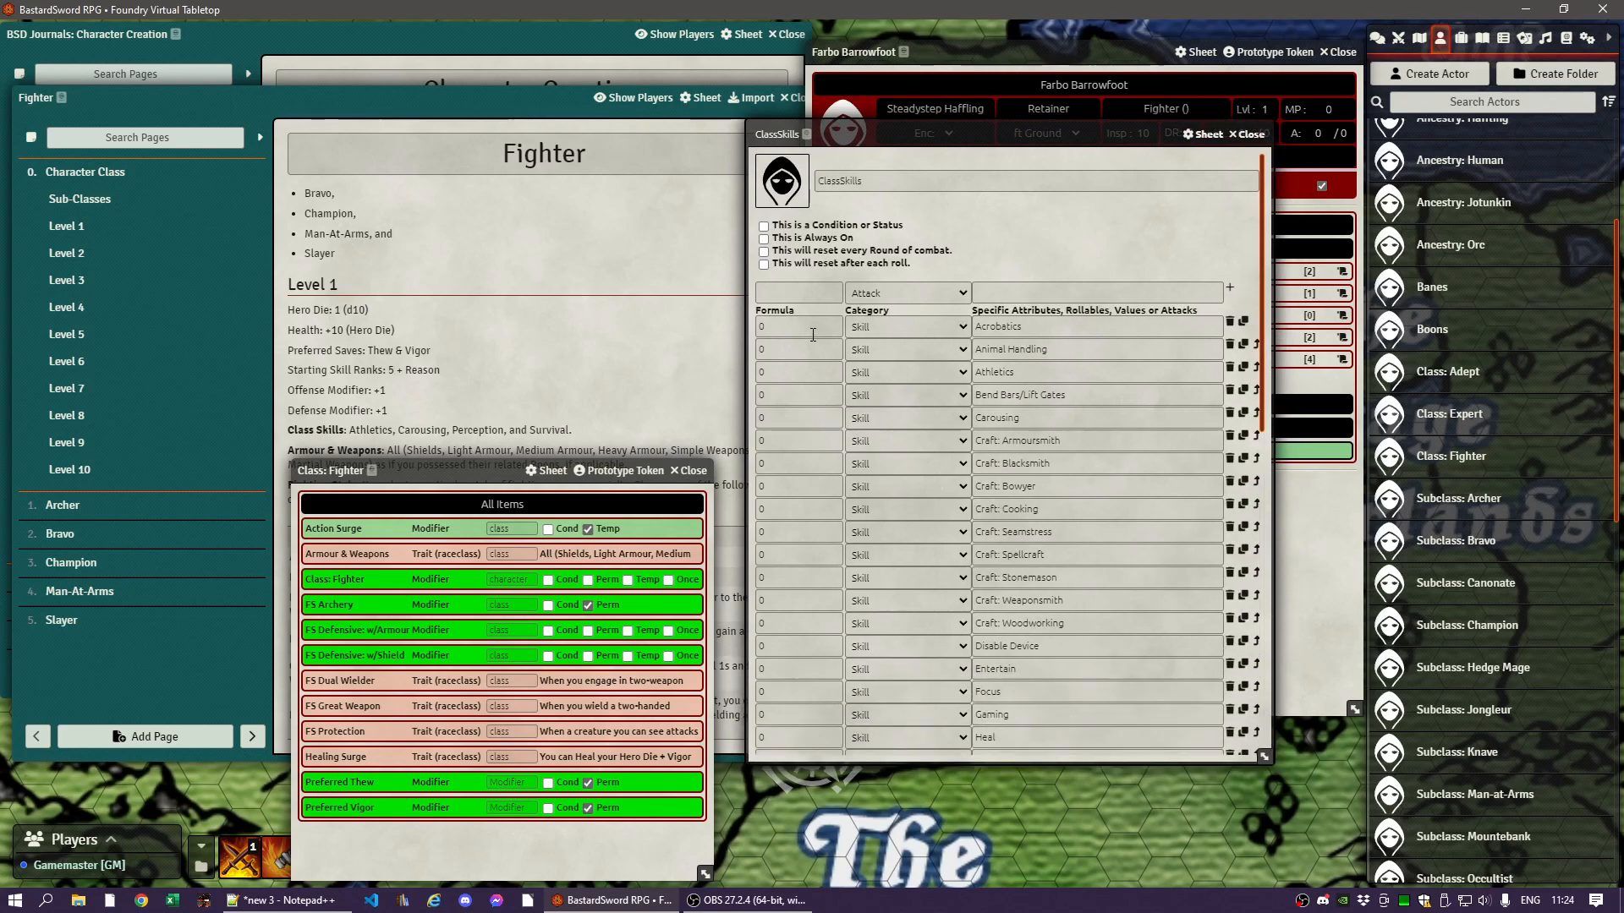
{"action": "left_click", "coordinate": [794, 371]}
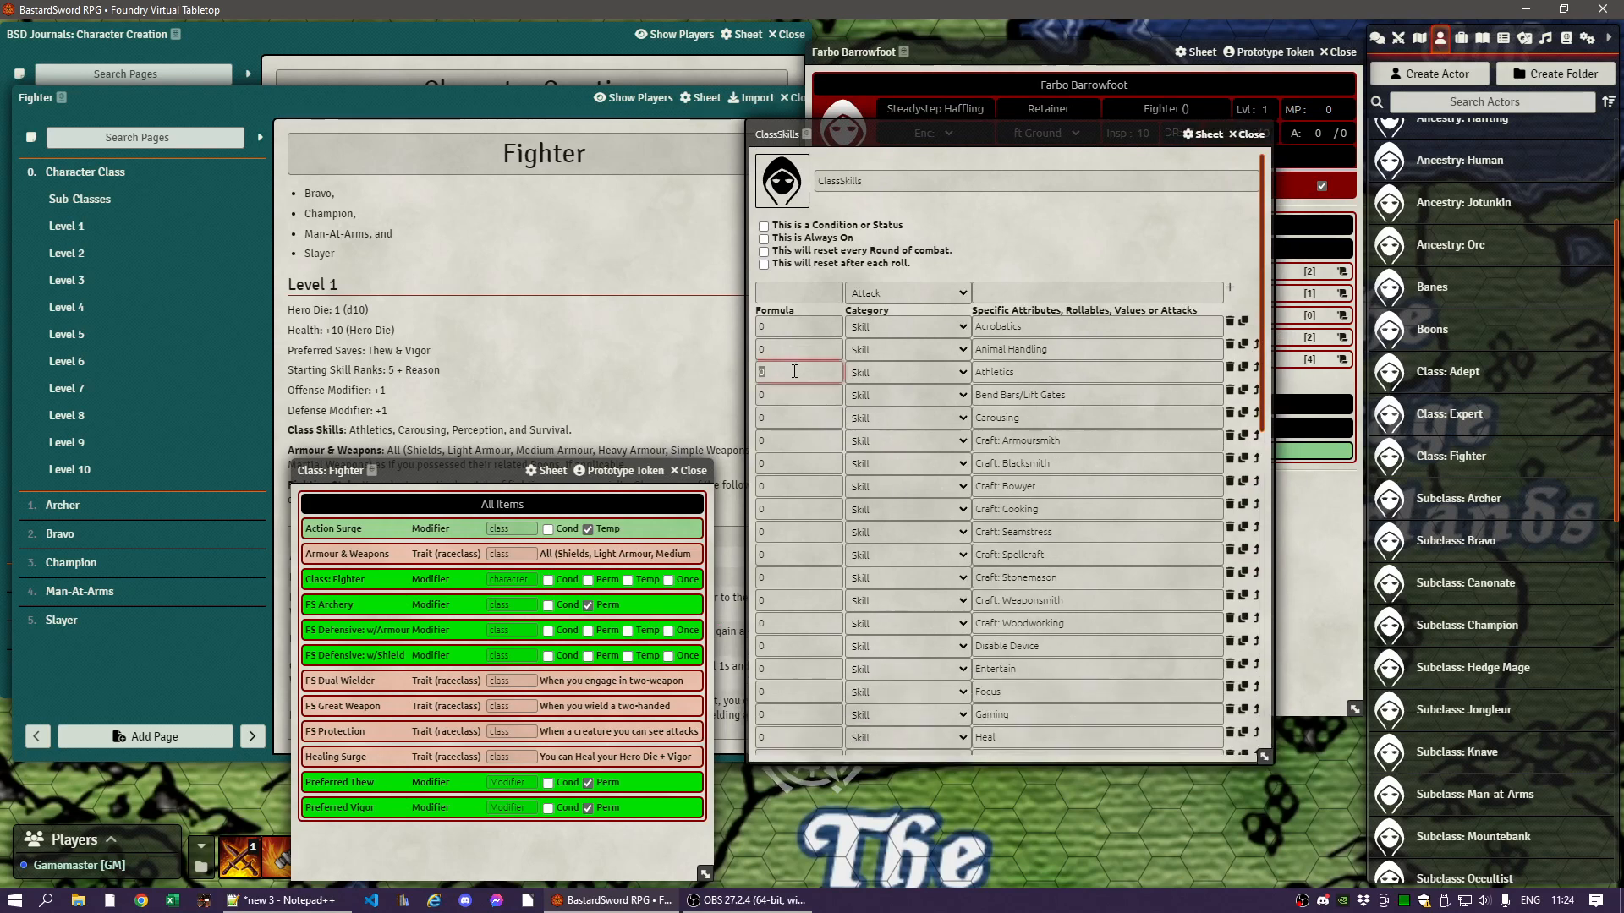
{"action": "left_click", "coordinate": [797, 421]}
- Set the Perception and Survival formulas in the ClassSkills modifier to 1 and close it
{"action": "scroll", "coordinate": [821, 540], "scroll_direction": "down", "scroll_amount": 5}
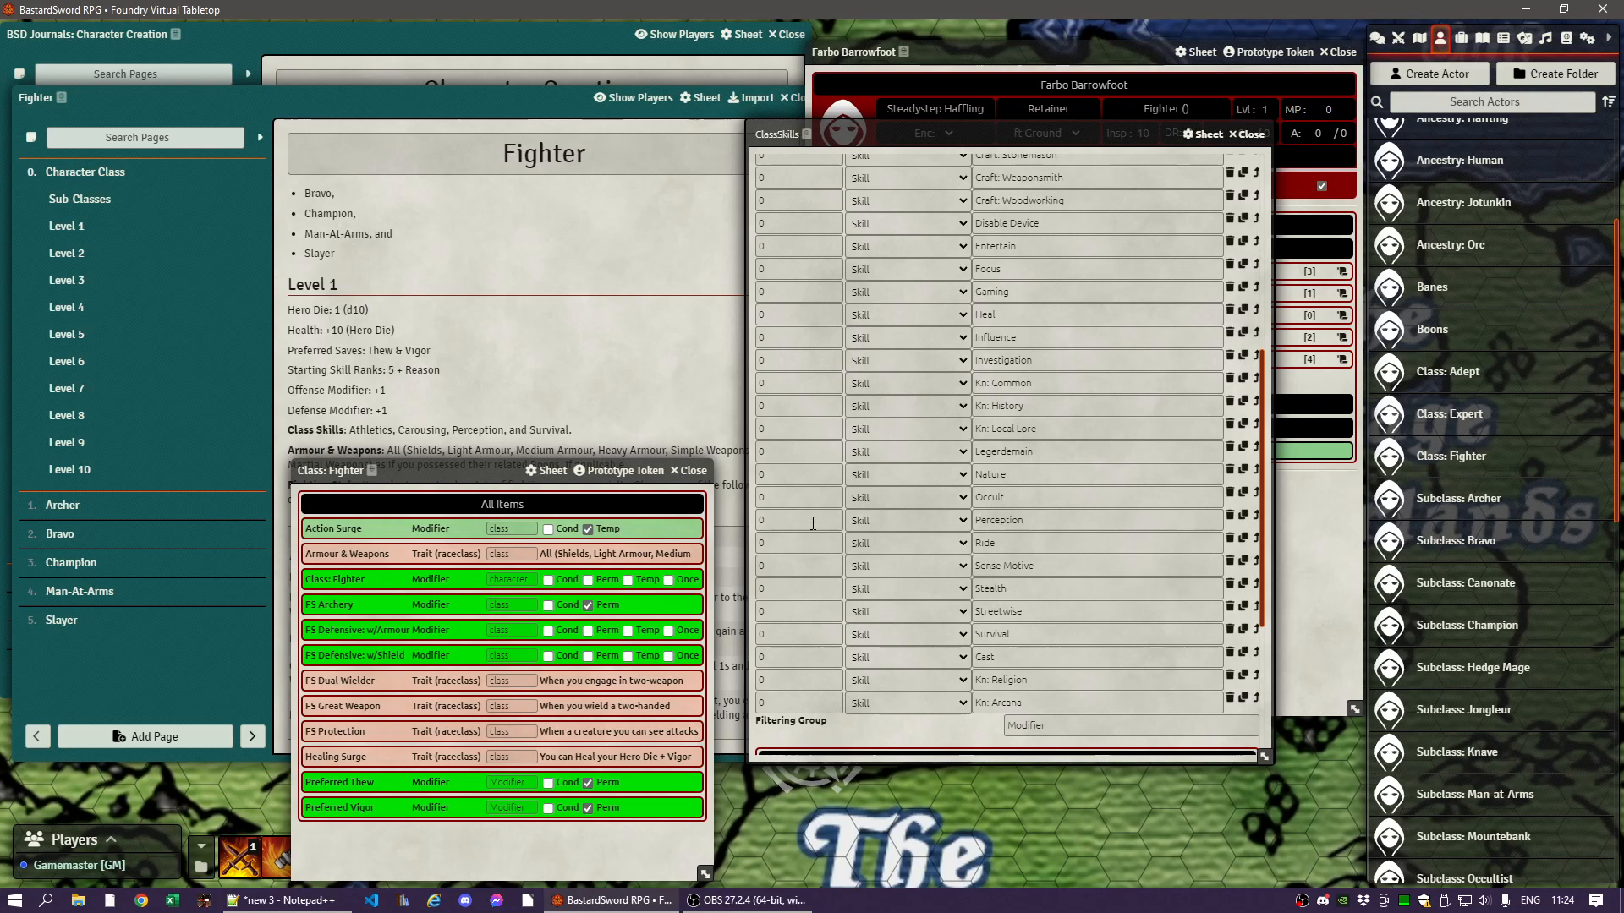
{"action": "left_click", "coordinate": [813, 521]}
{"action": "type", "text": "1"}
{"action": "left_click", "coordinate": [787, 633]}
{"action": "type", "text": "1"}
{"action": "left_click", "coordinate": [876, 729]}
{"action": "scroll", "coordinate": [895, 687], "scroll_direction": "up", "scroll_amount": 3}
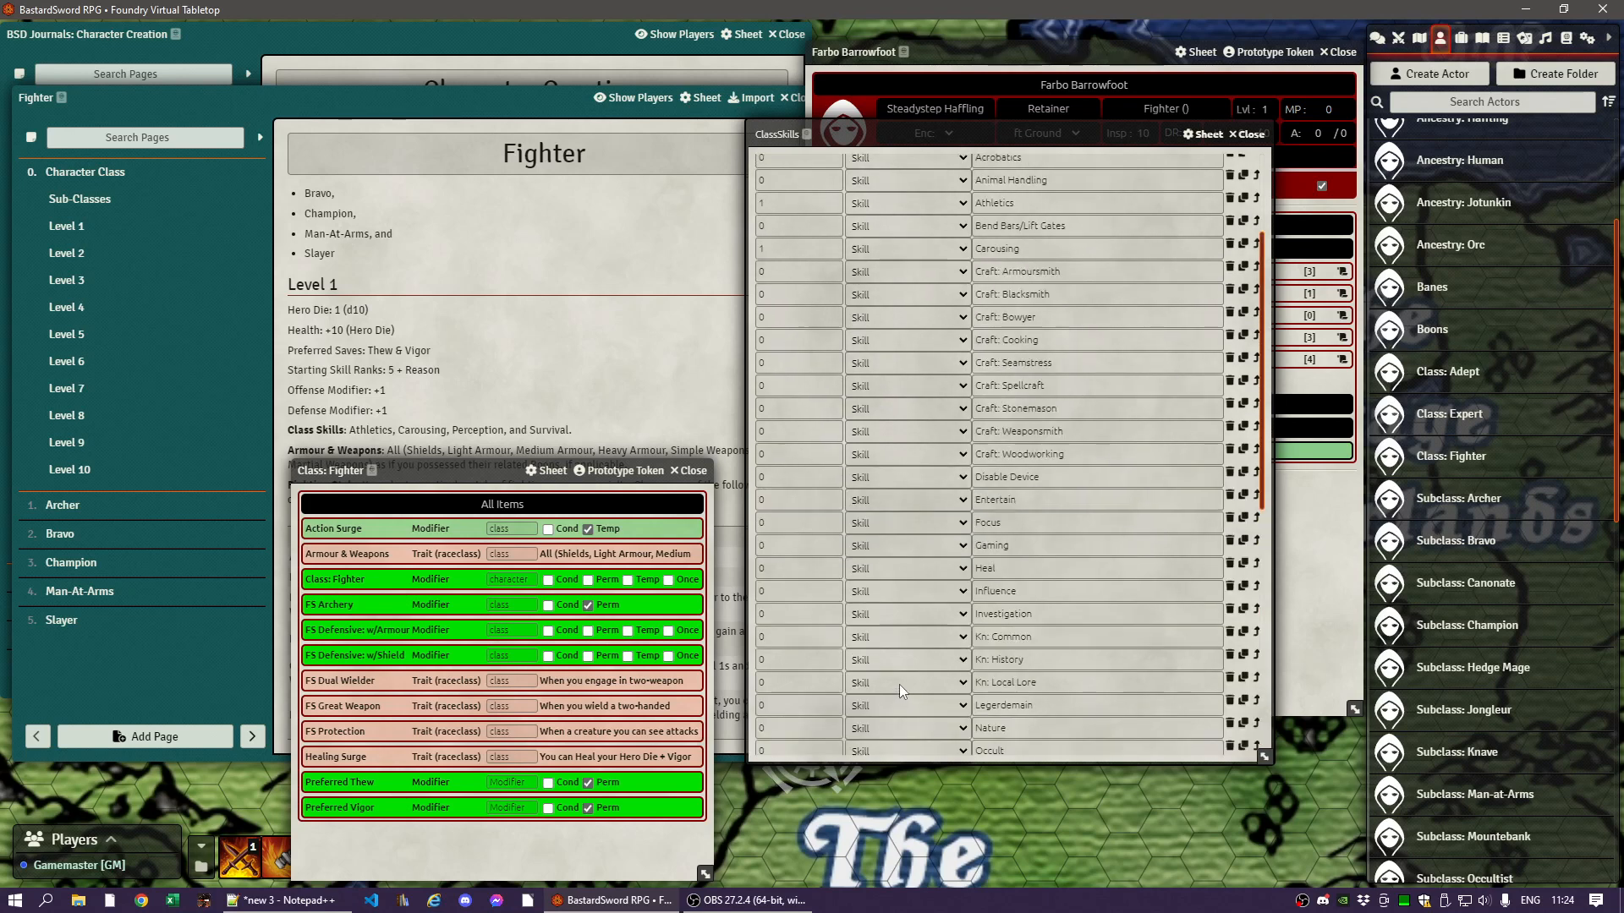
{"action": "scroll", "coordinate": [900, 683], "scroll_direction": "up", "scroll_amount": 2}
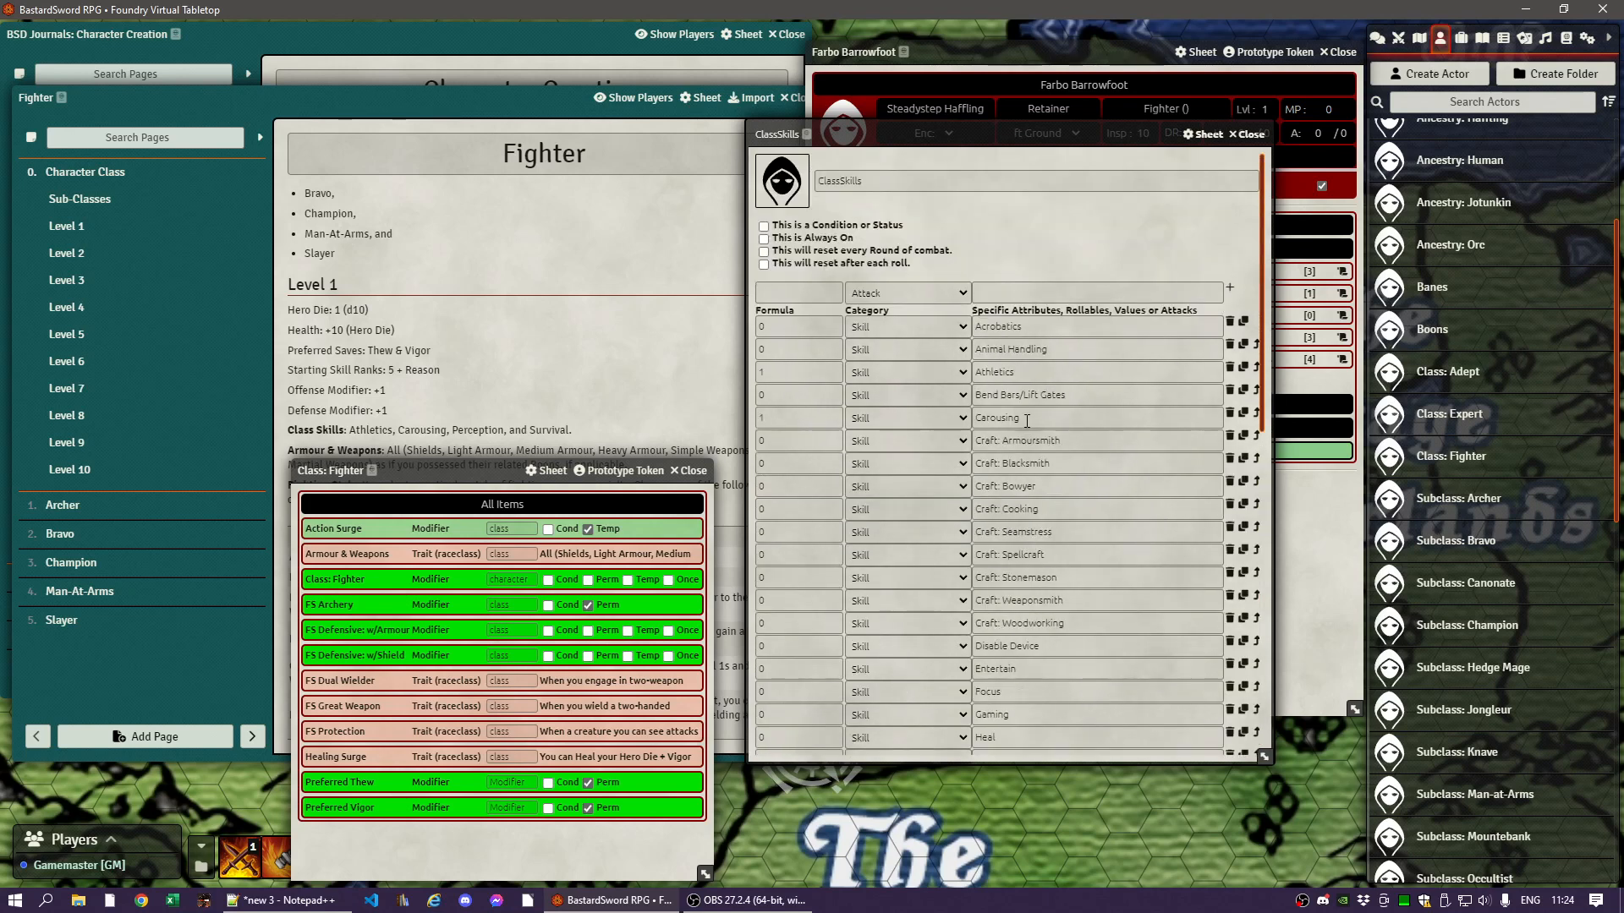
{"action": "left_click", "coordinate": [1247, 134]}
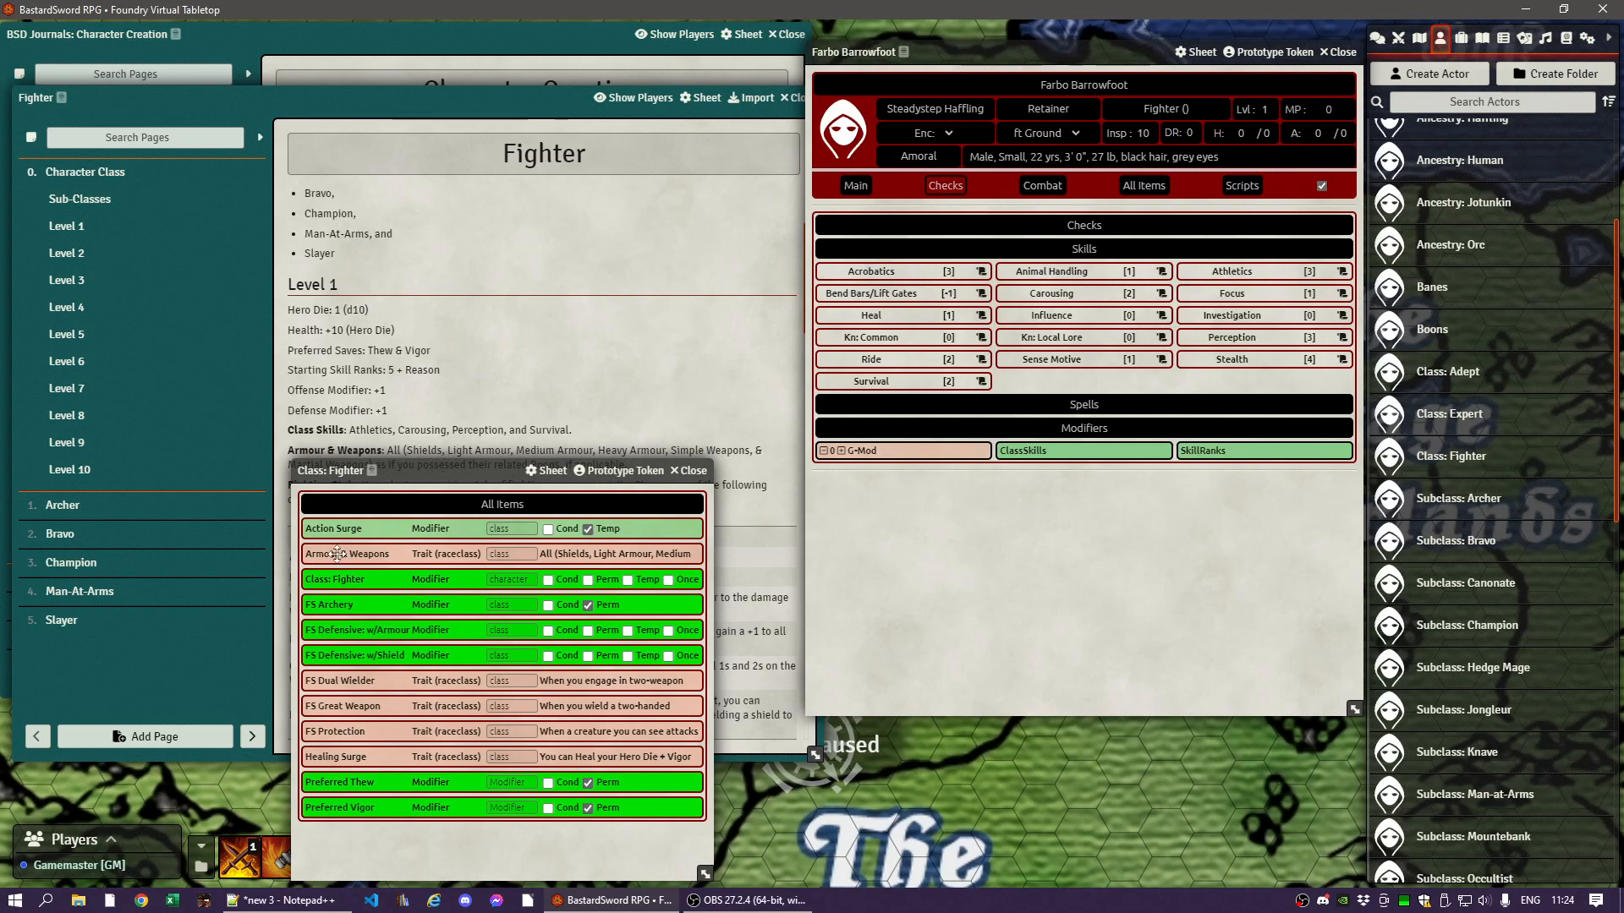
- Add the Armour & Weapons trait from Class: Fighter to Farbo's sheet, close it and show the main character features
{"action": "left_click_drag", "start_coordinate": [337, 554], "coordinate": [928, 531]}
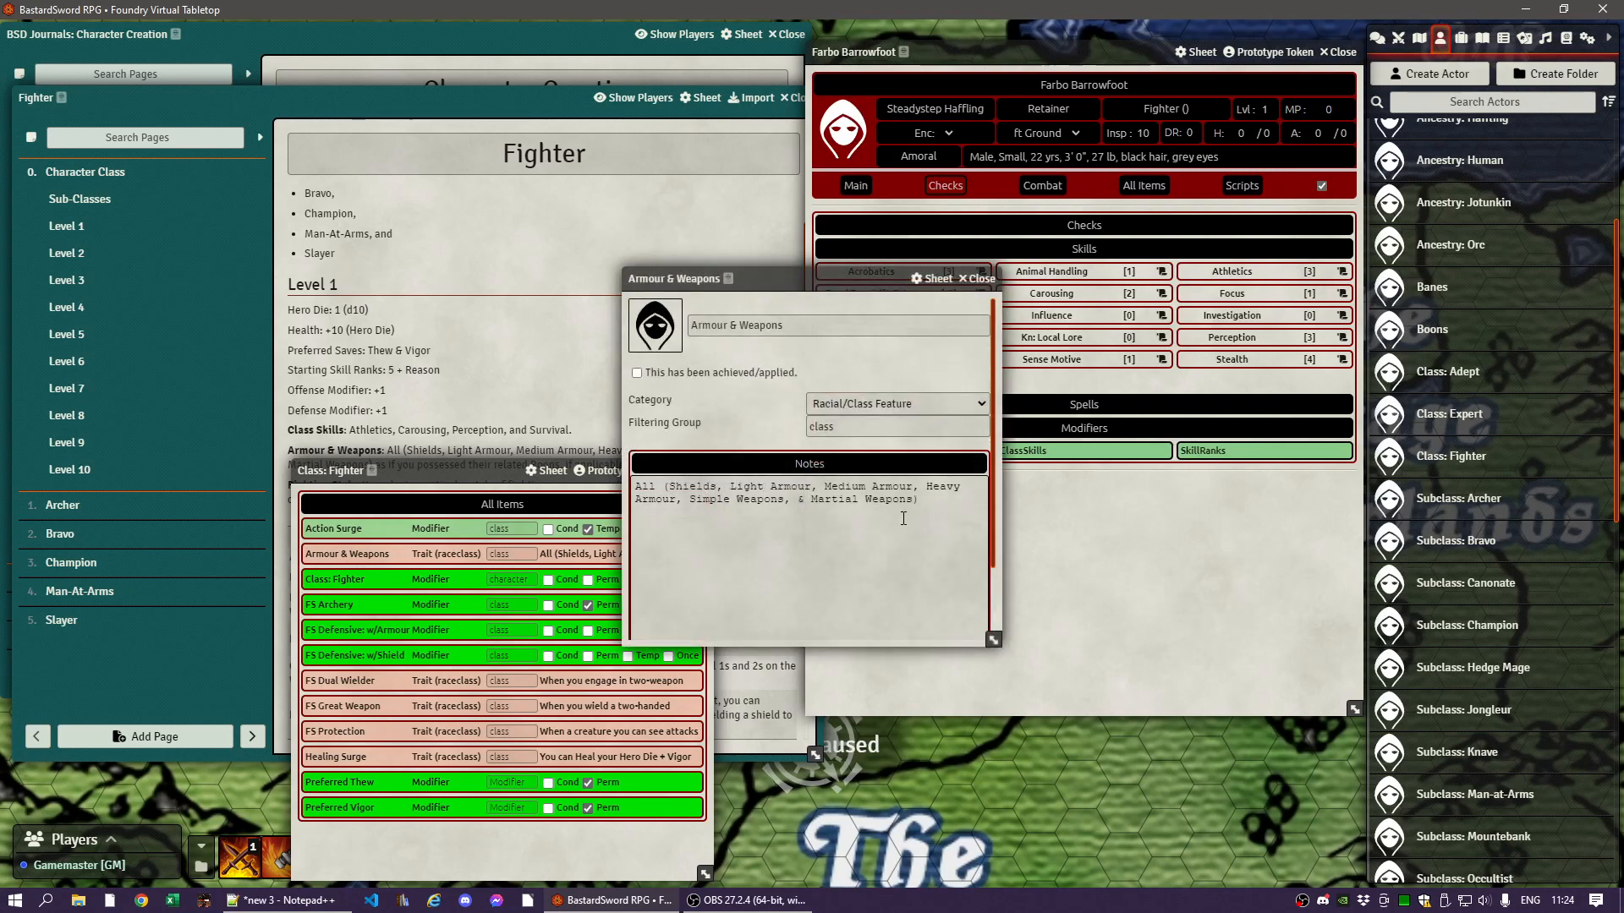
{"action": "left_click", "coordinate": [979, 279]}
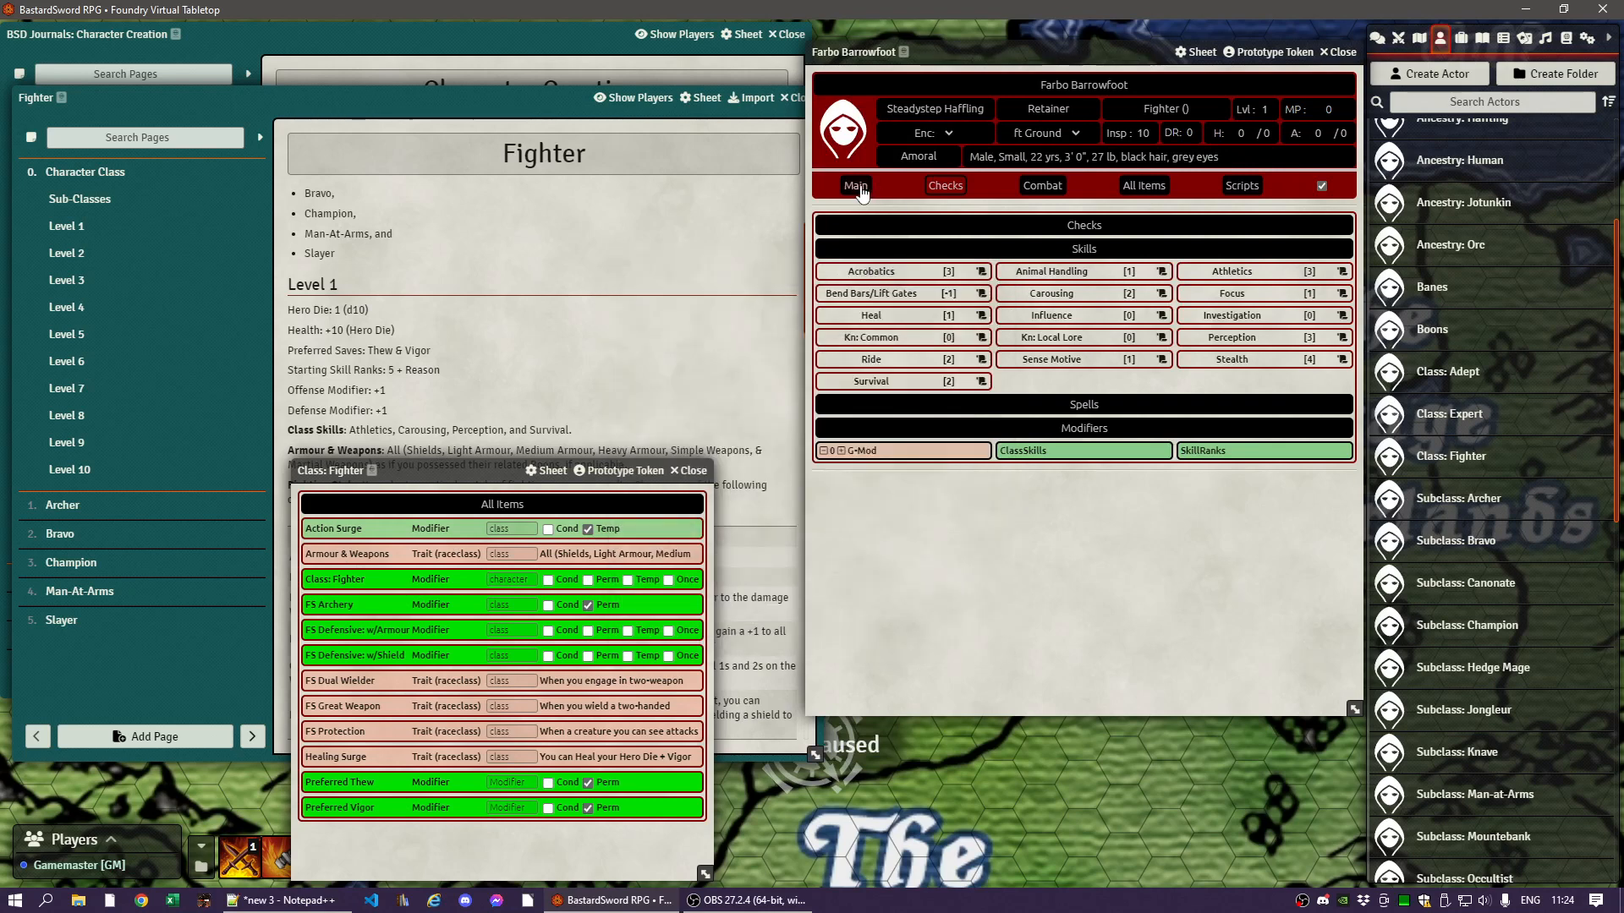
{"action": "left_click", "coordinate": [856, 186]}
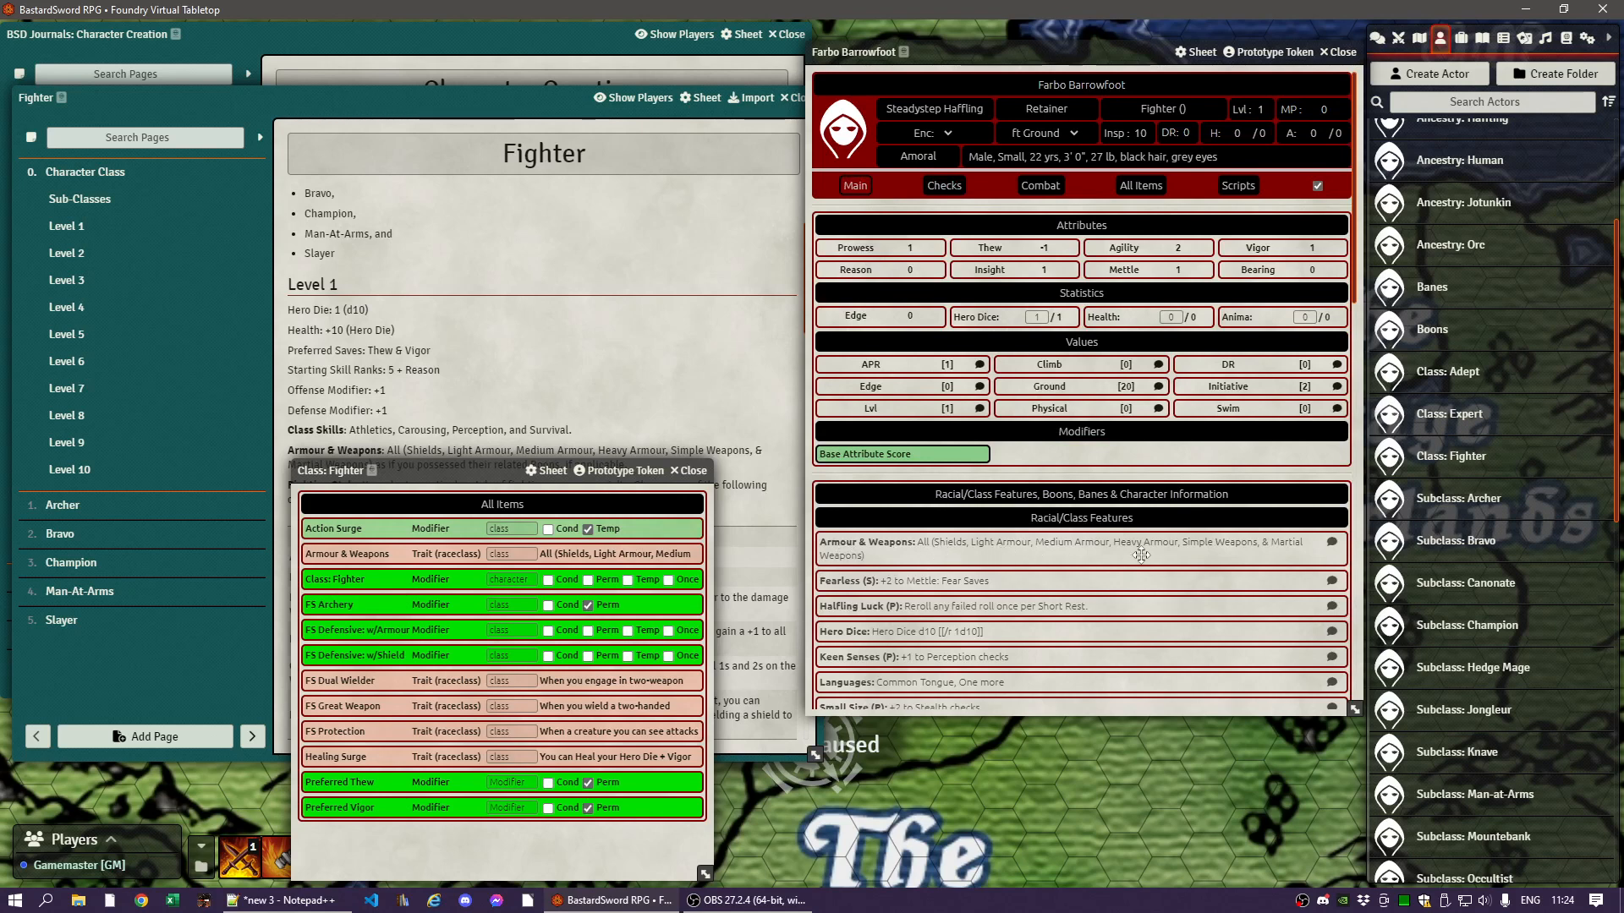
- Consult the Fighting Style options, add the FS Dual Wielder trait from Class: Fighter to Farbo's sheet and close the item
{"action": "scroll", "coordinate": [429, 398], "scroll_direction": "down", "scroll_amount": 1}
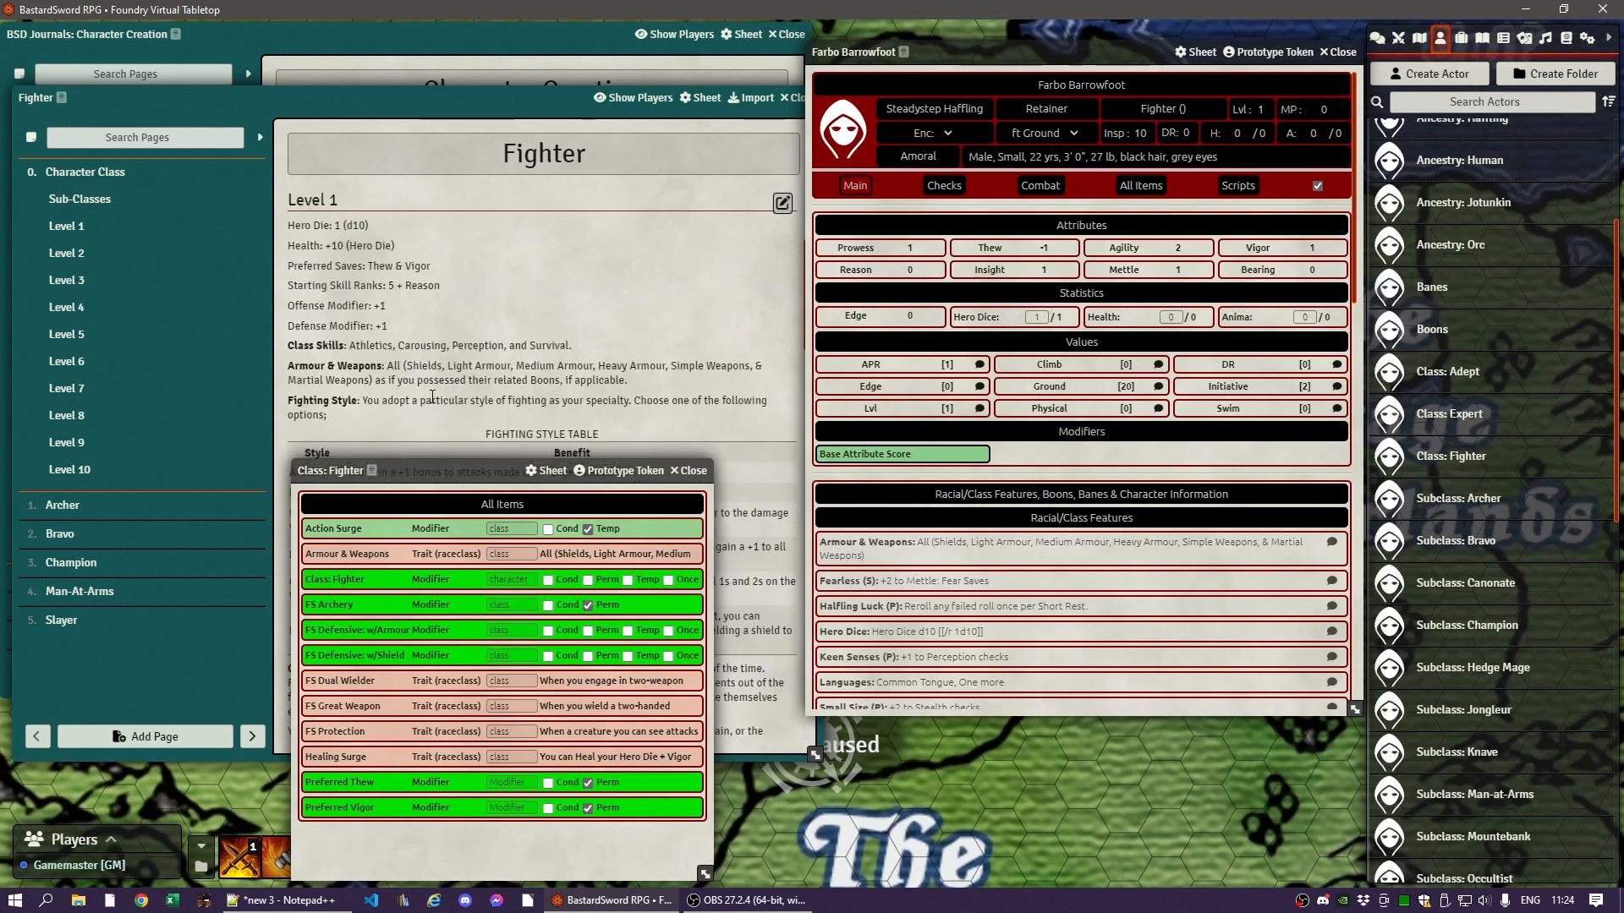
{"action": "scroll", "coordinate": [468, 332], "scroll_direction": "down", "scroll_amount": 1}
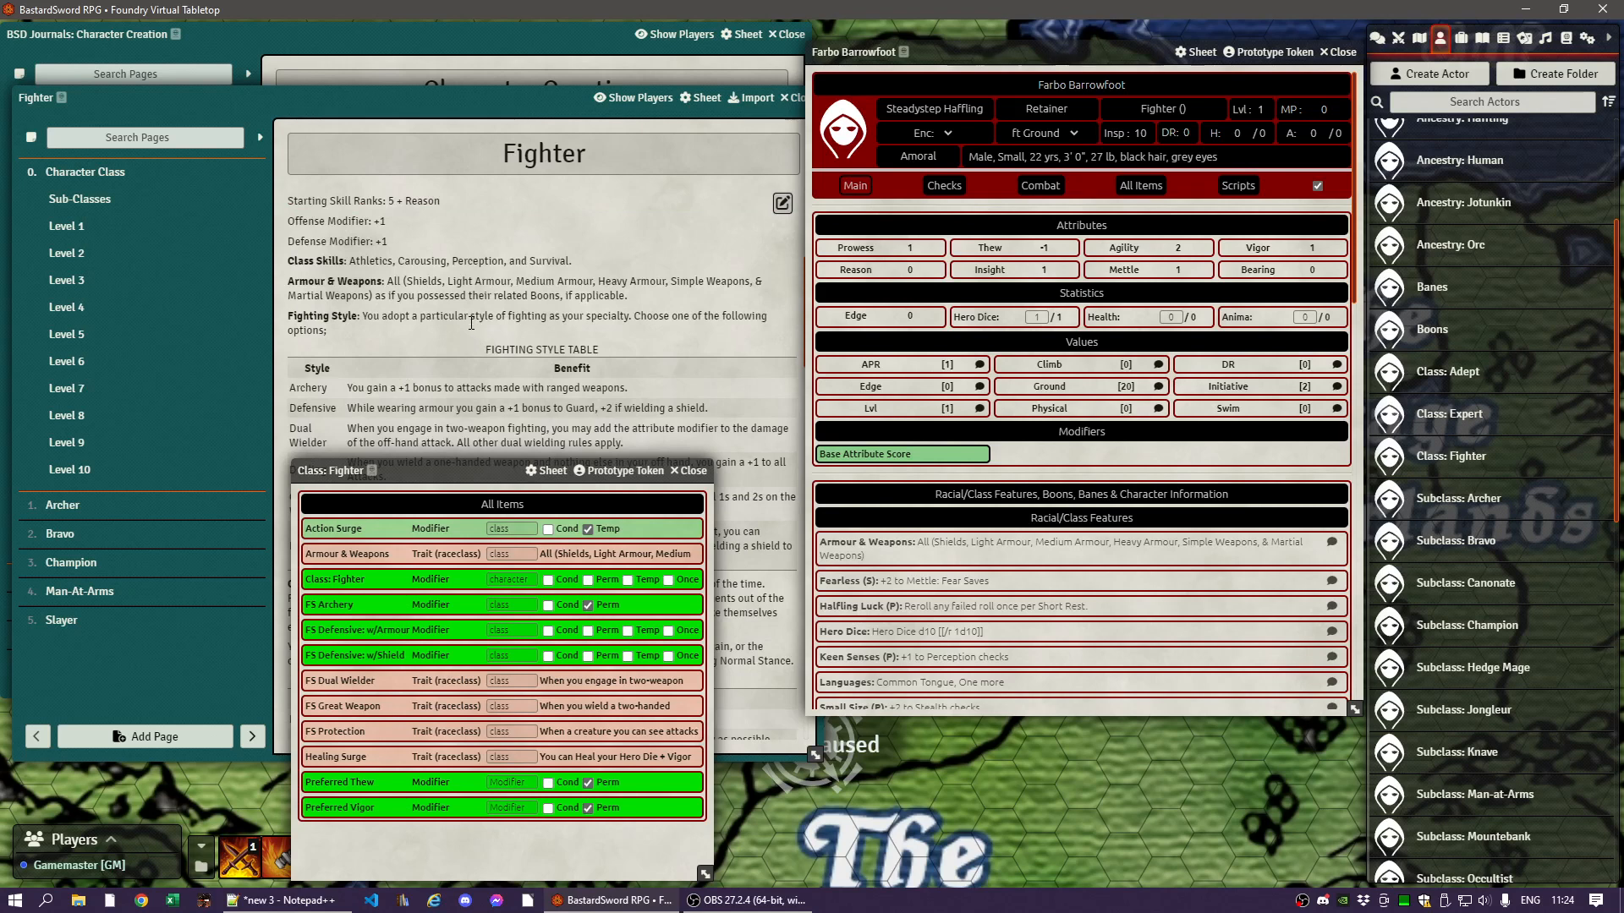
{"action": "scroll", "coordinate": [423, 248], "scroll_direction": "down", "scroll_amount": 1}
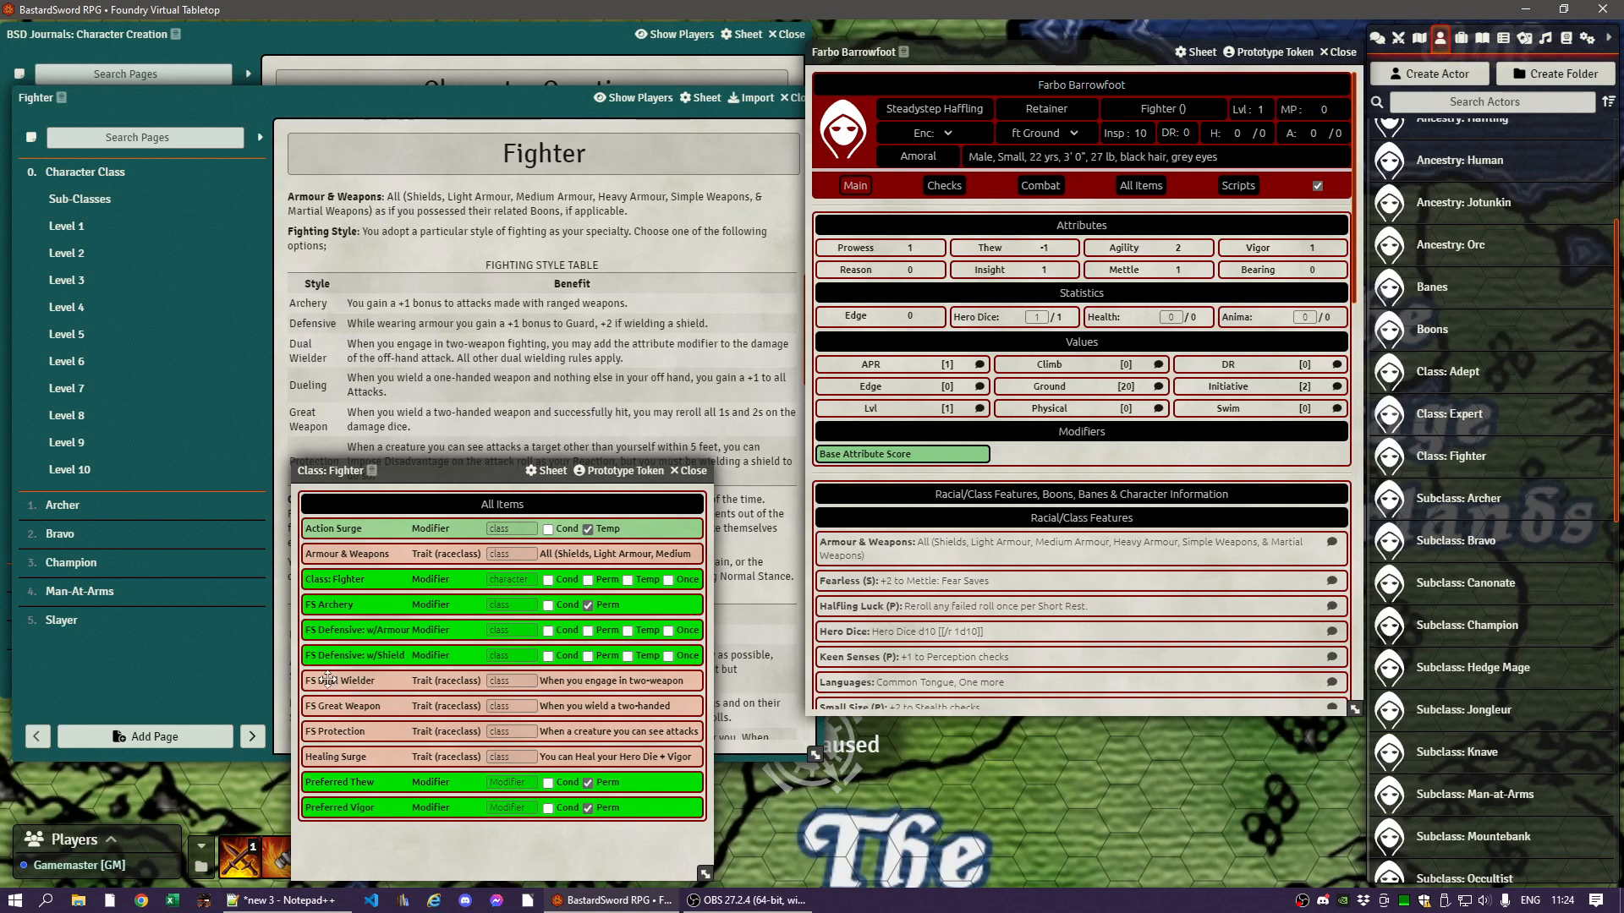
{"action": "mouse_move", "coordinate": [321, 681]}
{"action": "left_click_drag", "start_coordinate": [321, 681], "coordinate": [944, 560]}
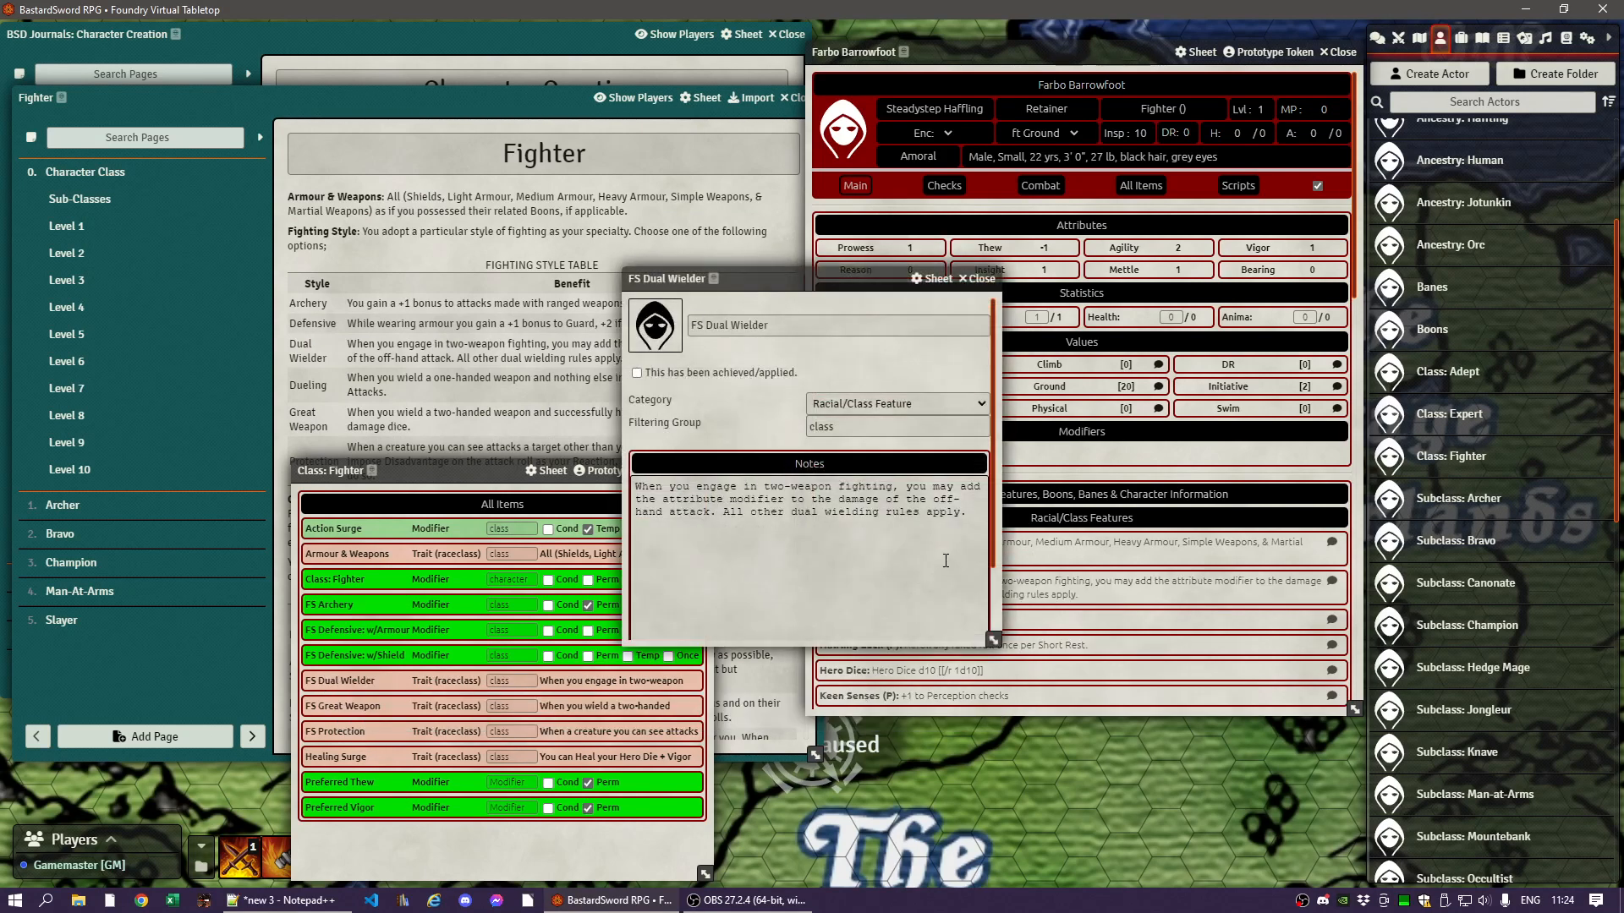
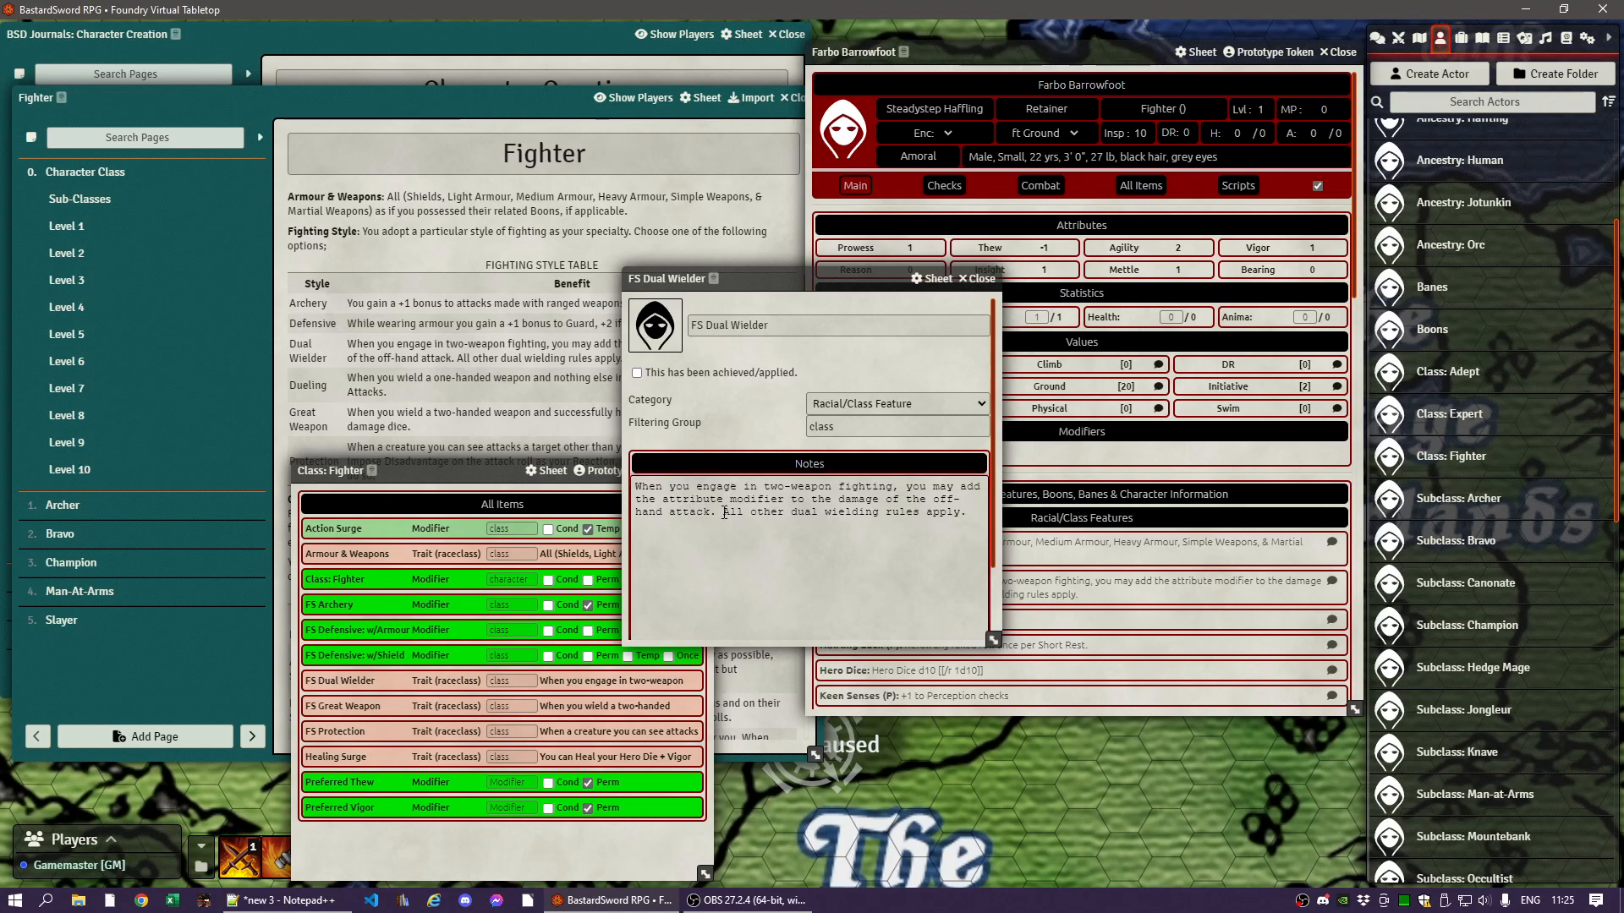
{"action": "left_click", "coordinate": [979, 278]}
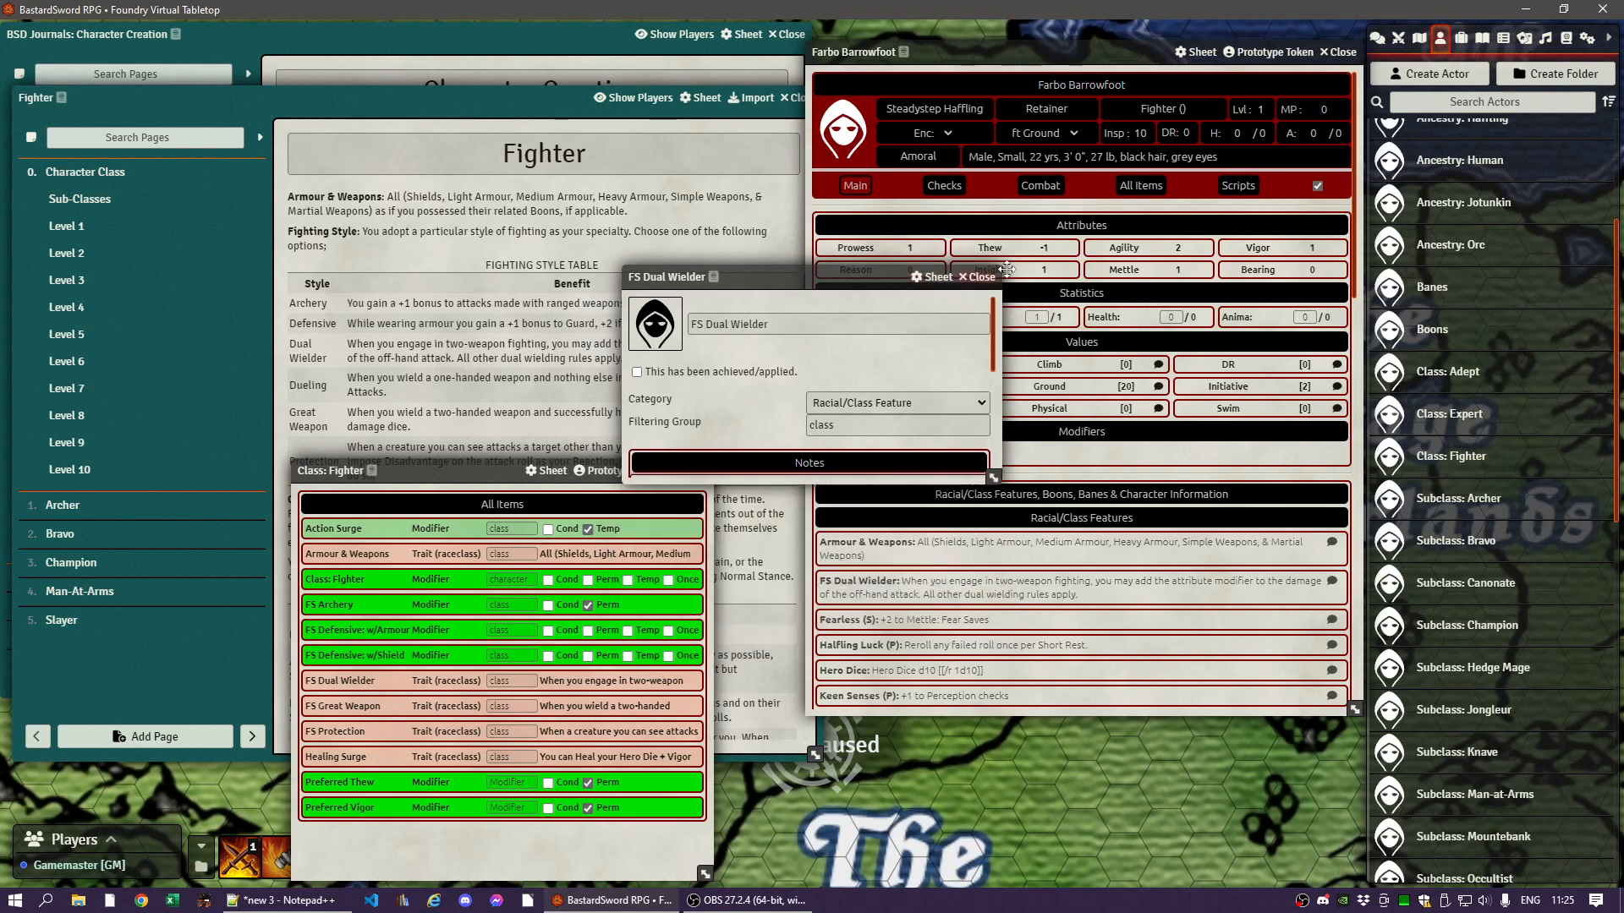
- Inspect the Attribute Damage Mod among all of Farbo's items, then switch its permanent setting off and back on
{"action": "left_click", "coordinate": [1150, 189]}
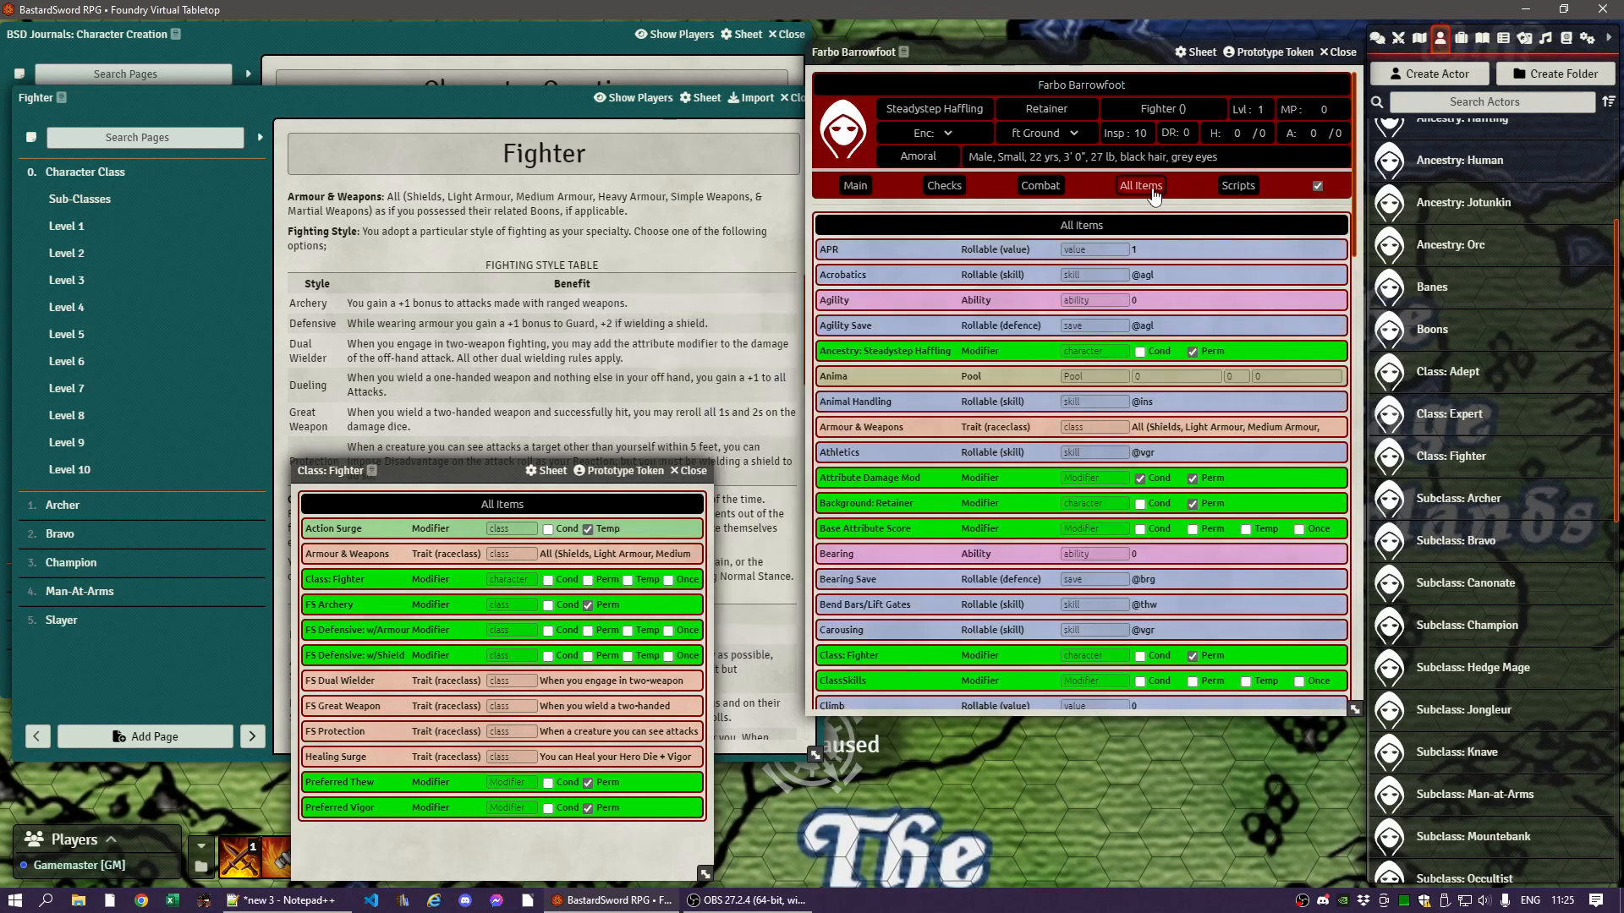
{"action": "left_click", "coordinate": [846, 477]}
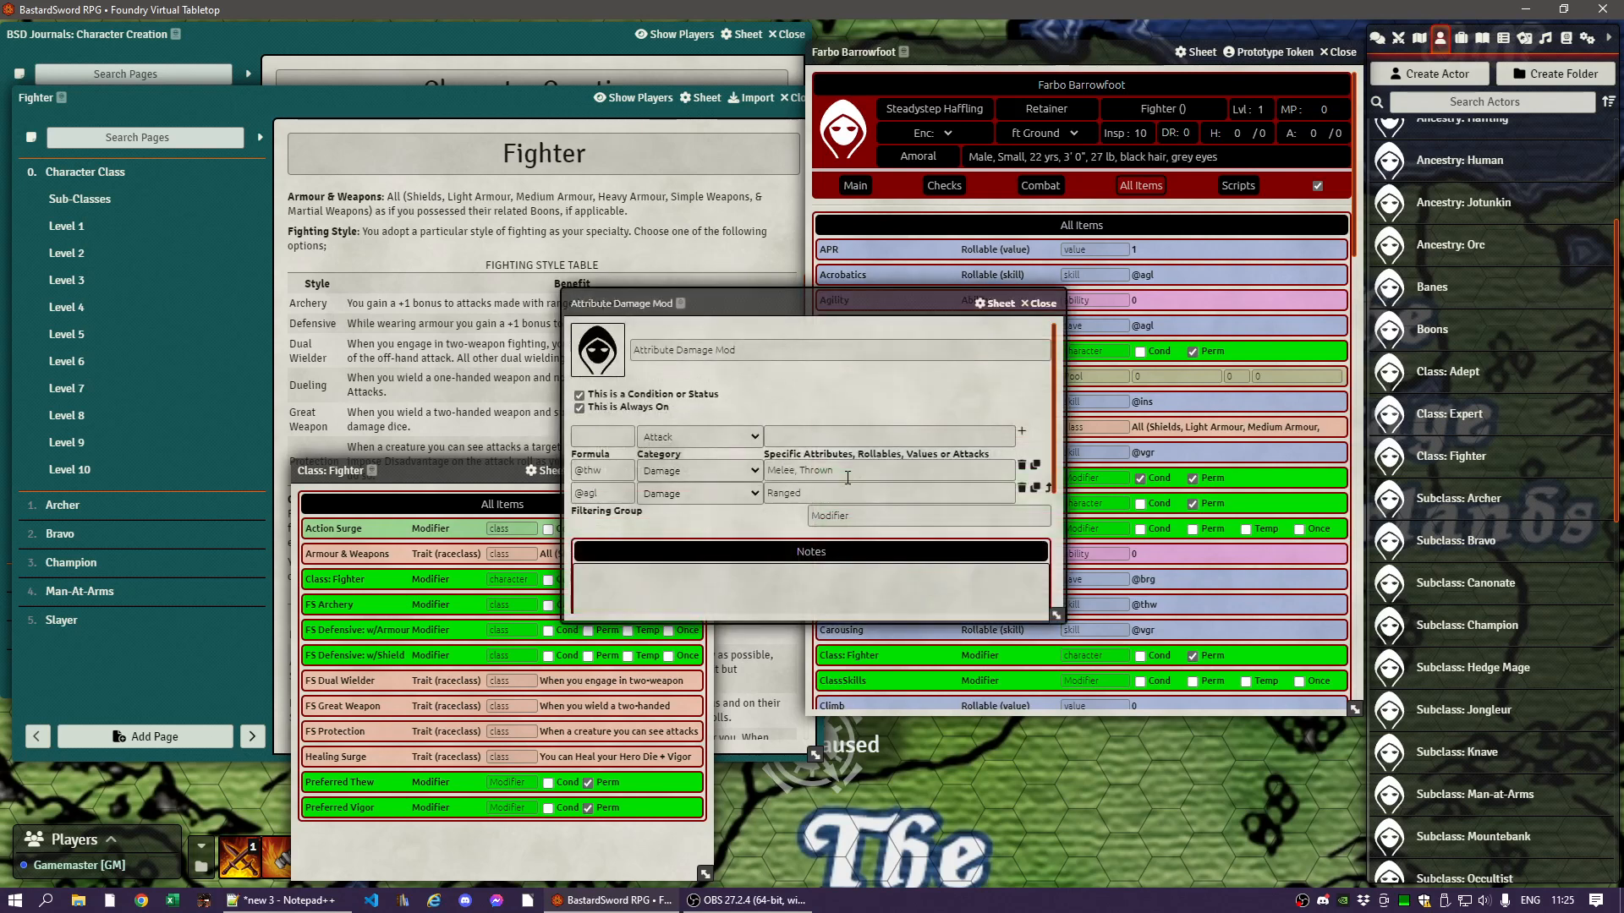
{"action": "left_click", "coordinate": [1042, 304]}
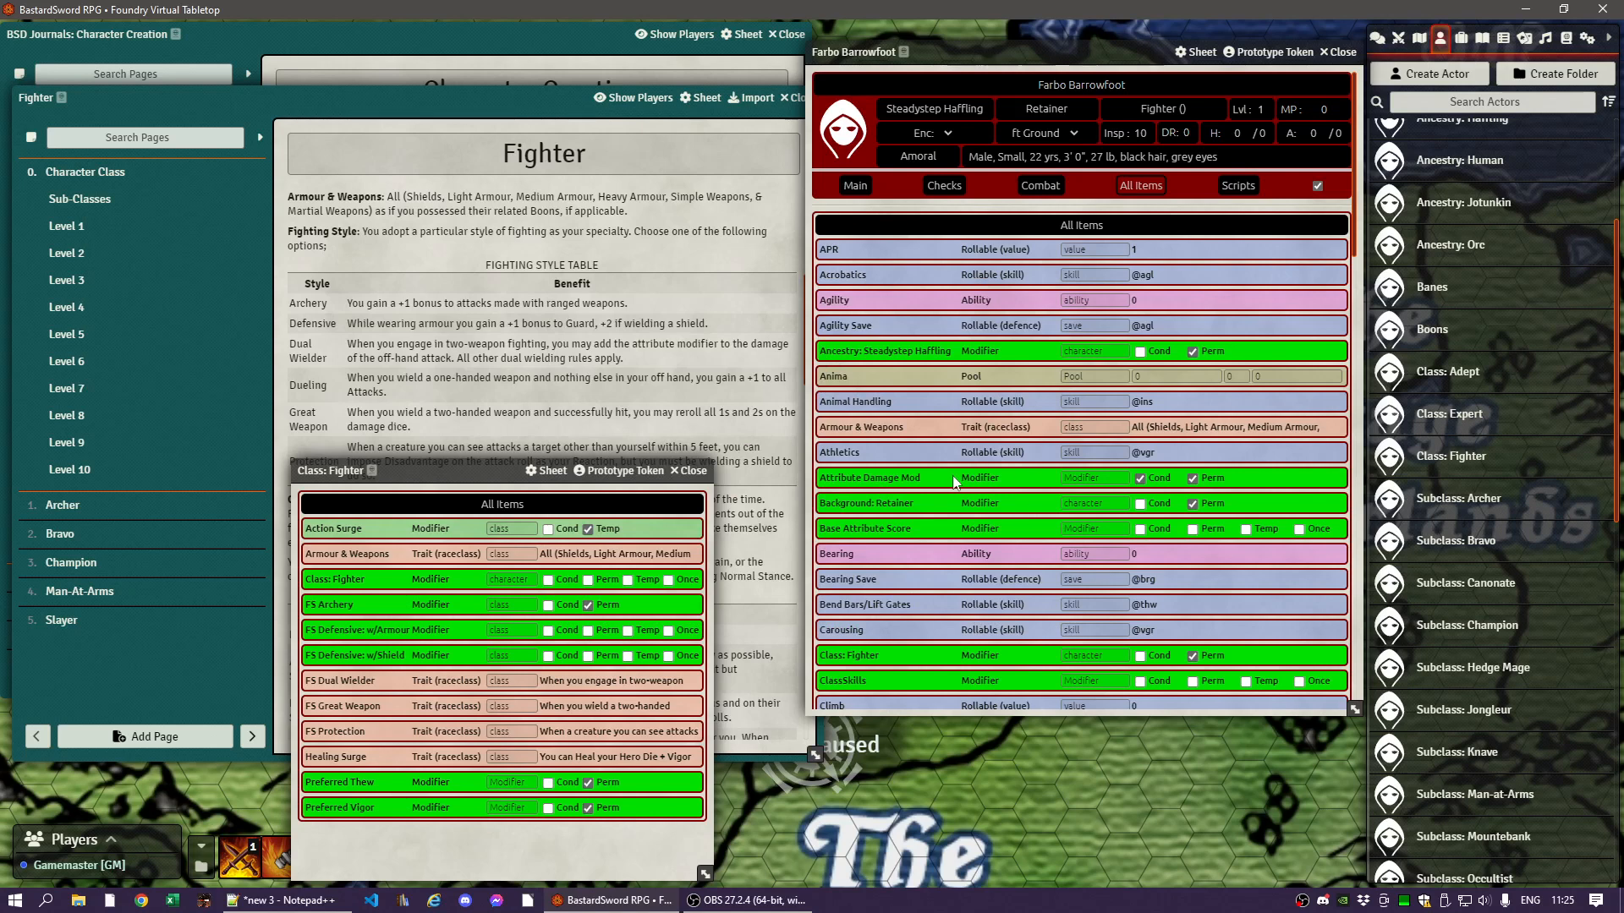
{"action": "left_click", "coordinate": [845, 478]}
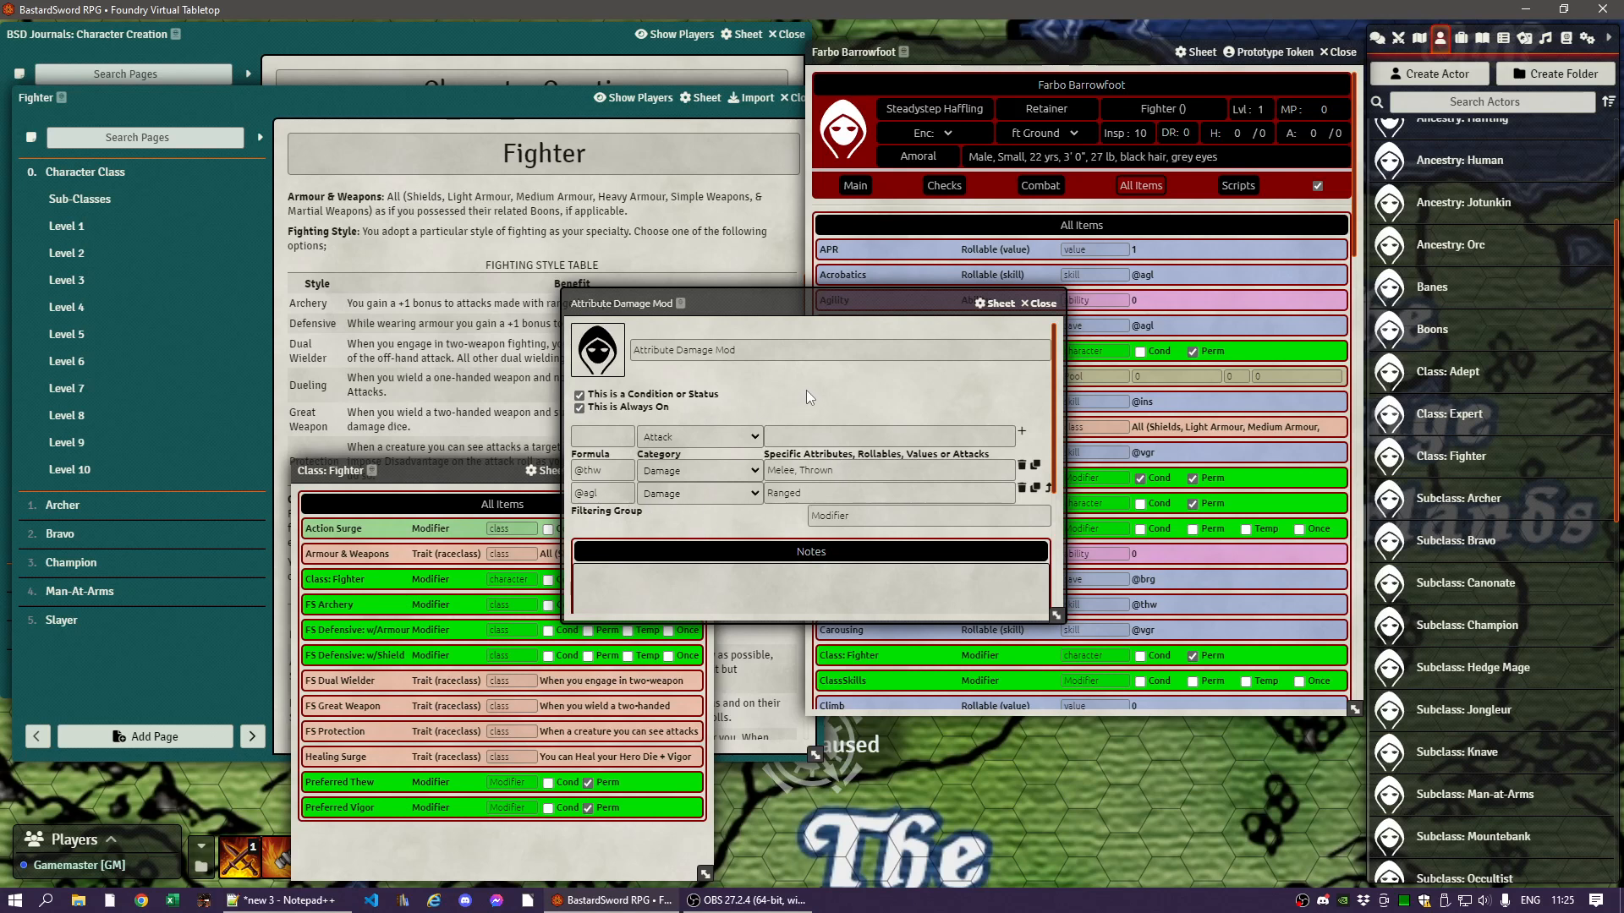
{"action": "left_click", "coordinate": [1038, 303]}
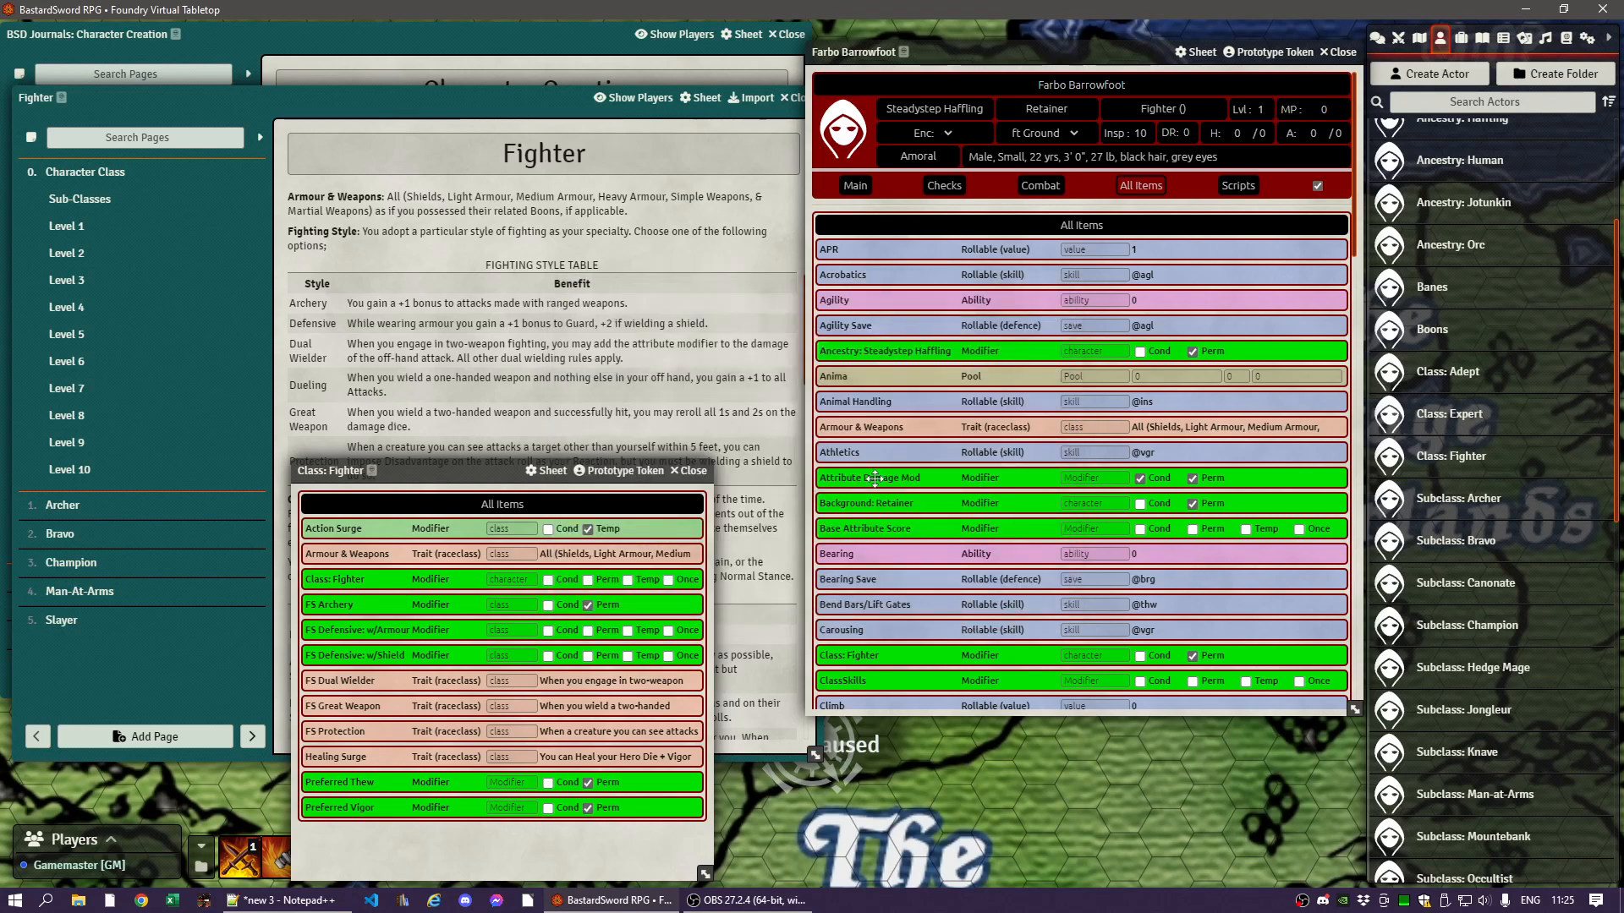
{"action": "left_click", "coordinate": [1194, 478]}
{"action": "left_click", "coordinate": [1193, 479]}
- Examine the Fighter journal's combat stances and higher-level features, closing the Class: Fighter sheet along the way
{"action": "scroll", "coordinate": [404, 330], "scroll_direction": "down", "scroll_amount": 2}
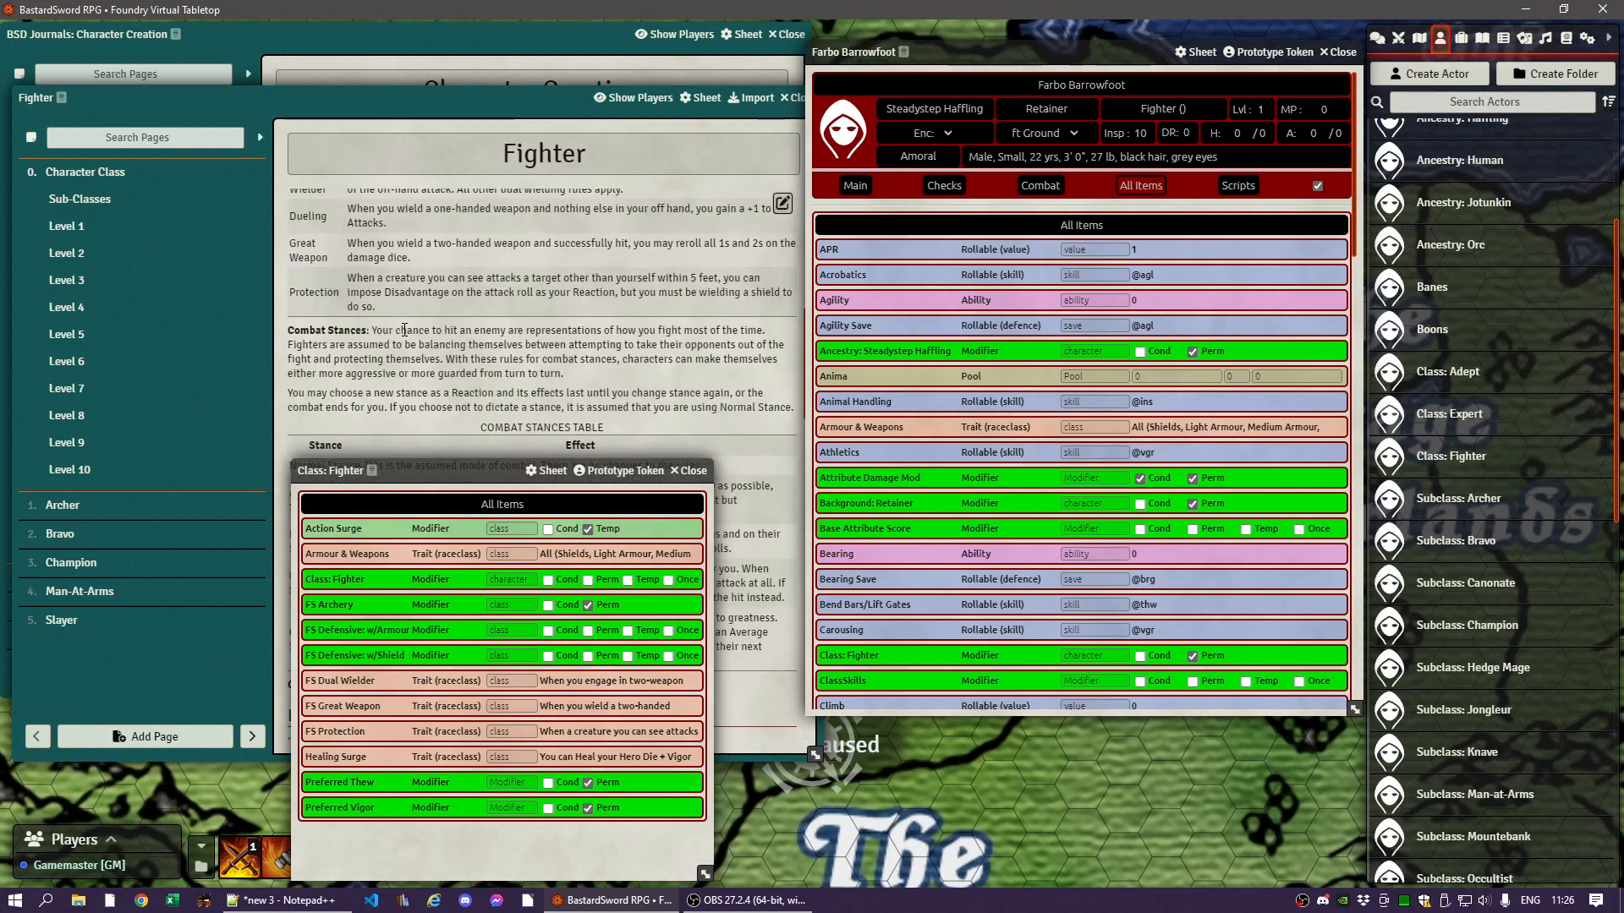
{"action": "scroll", "coordinate": [404, 330], "scroll_direction": "down", "scroll_amount": 1}
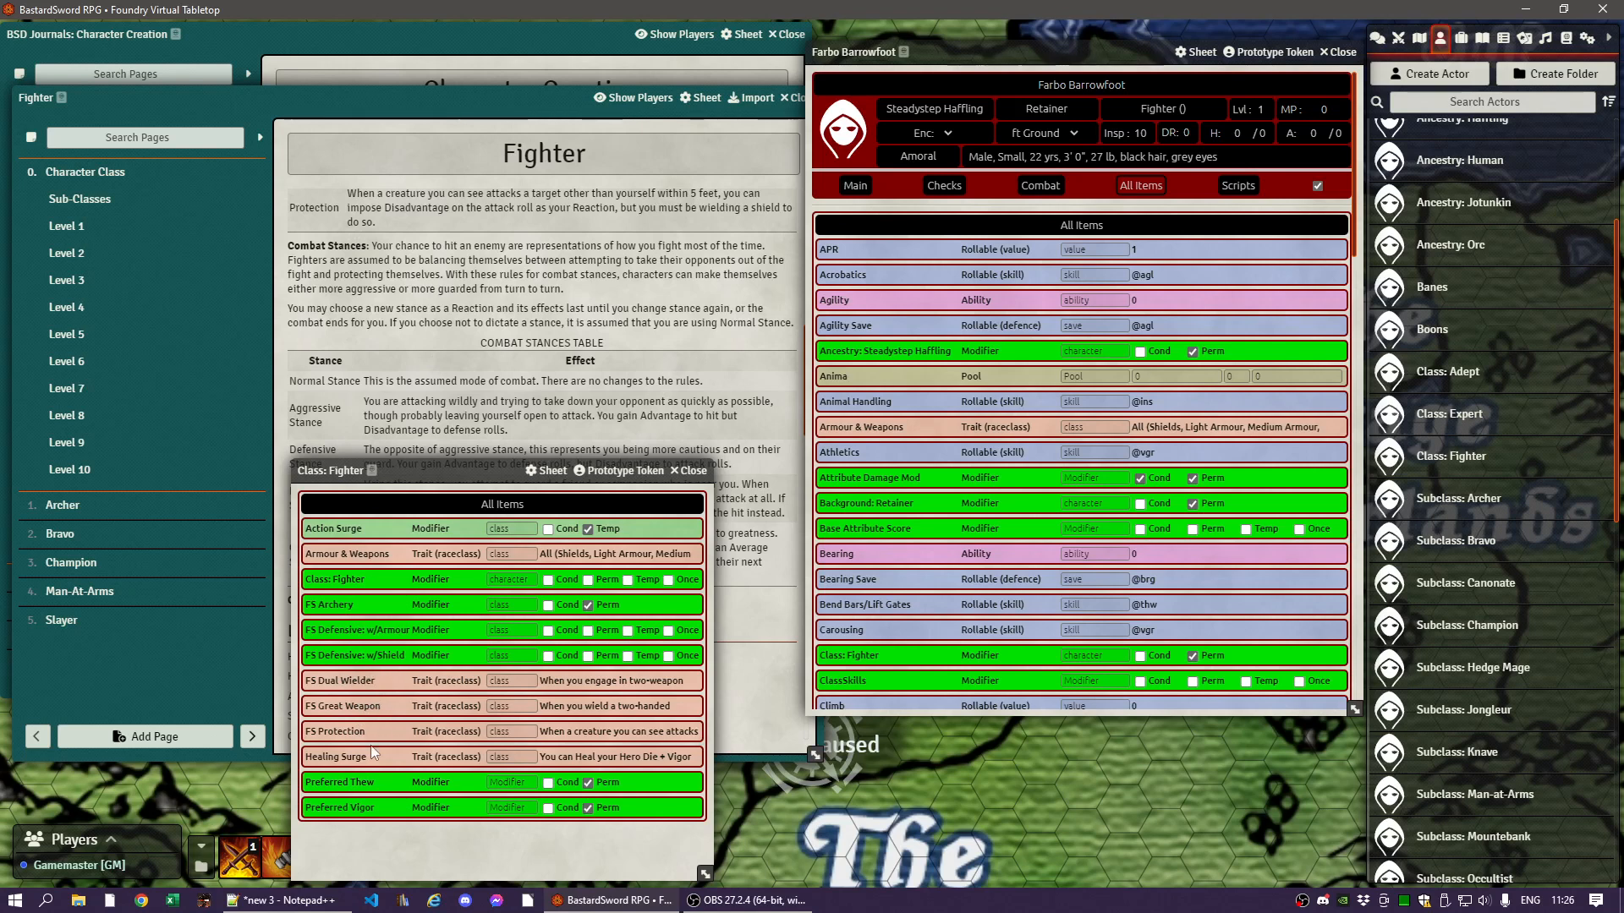
{"action": "left_click_drag", "start_coordinate": [450, 479], "coordinate": [681, 457]}
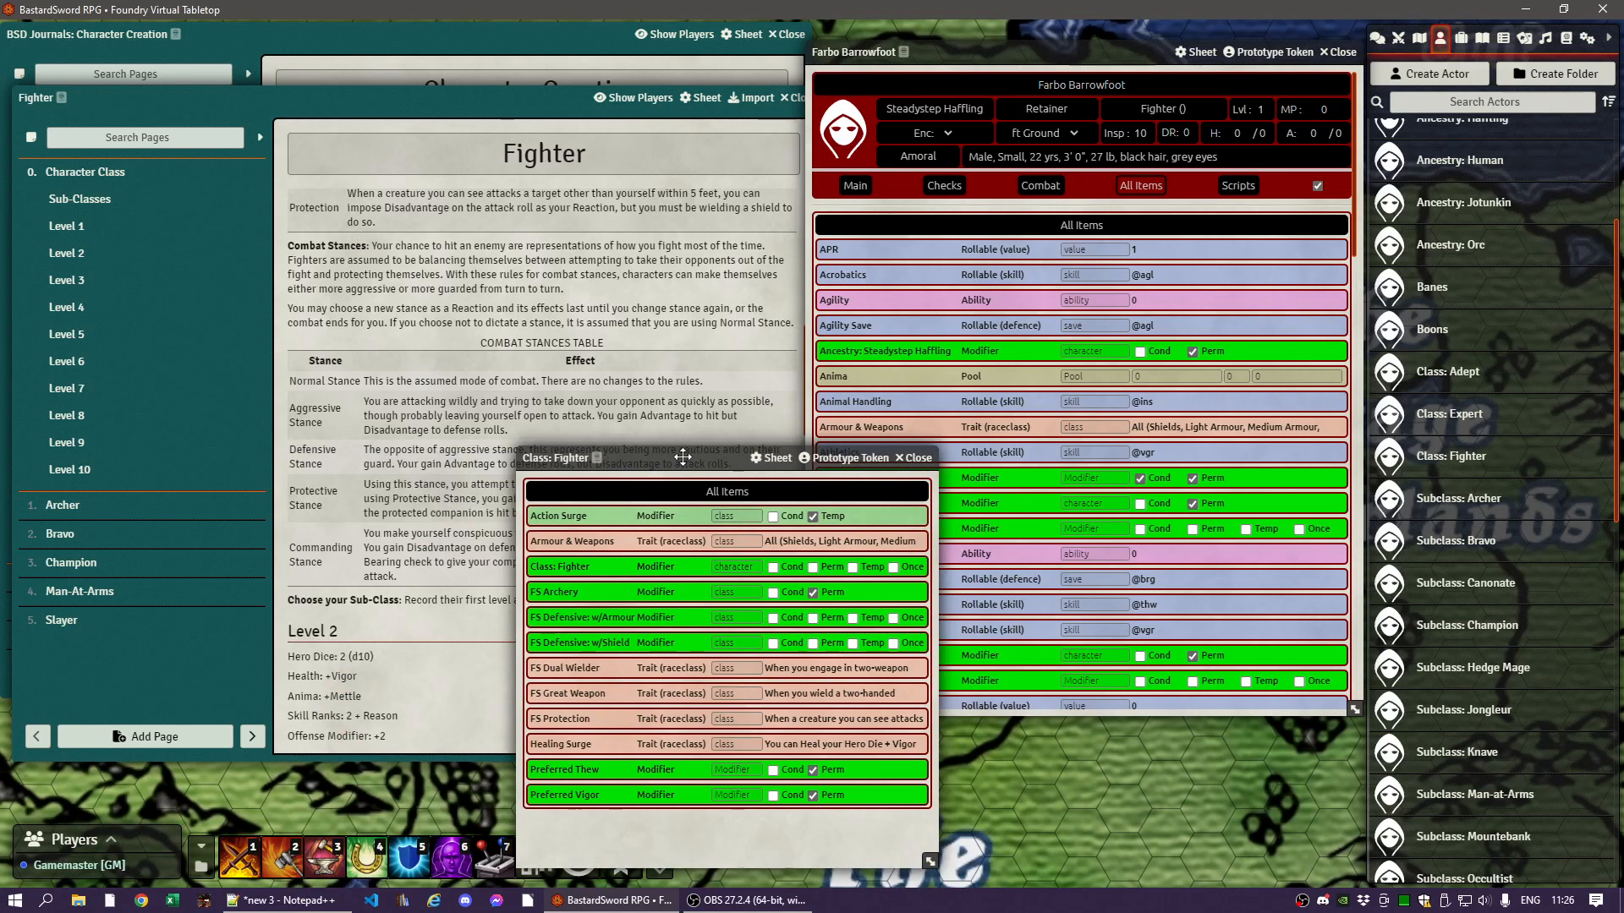
{"action": "left_click_drag", "start_coordinate": [682, 457], "coordinate": [480, 363]}
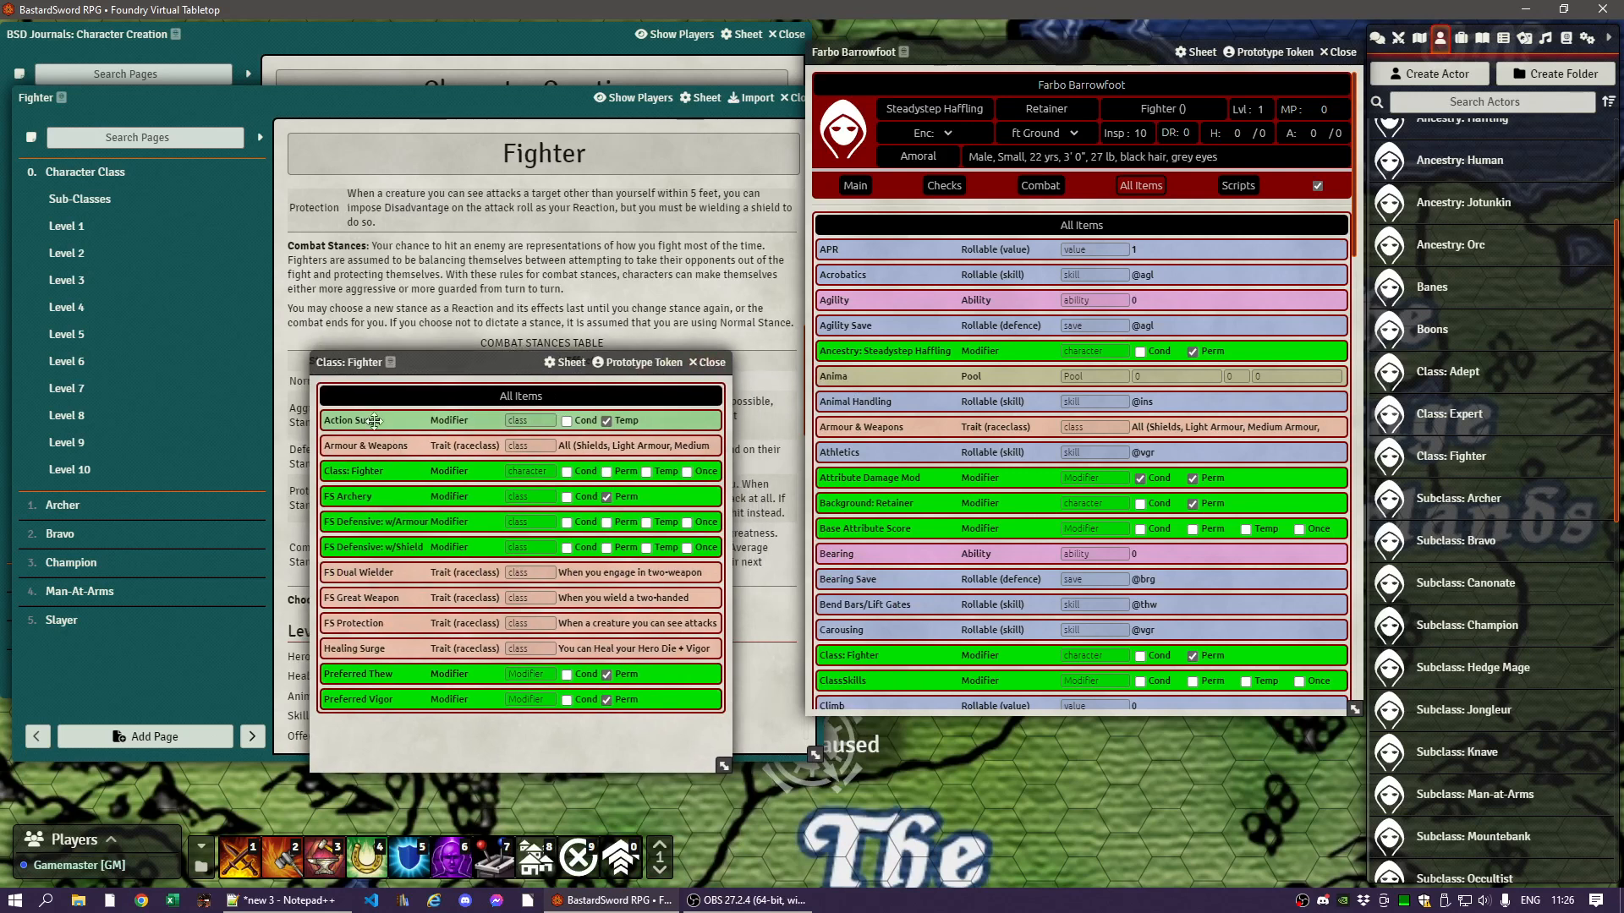
{"action": "left_click", "coordinate": [716, 365]}
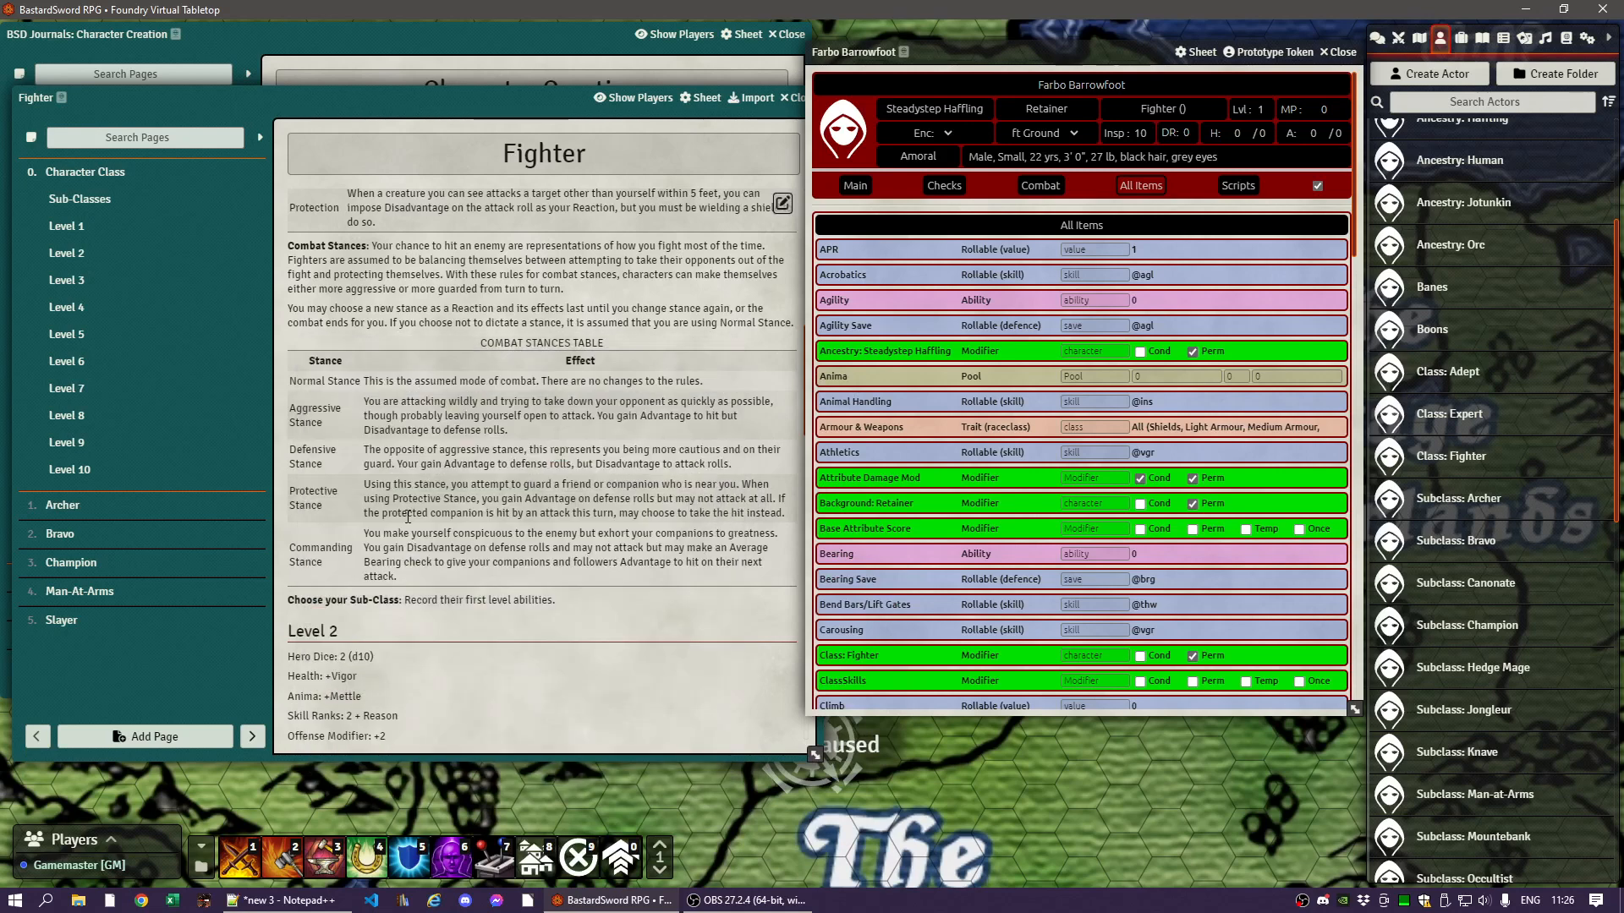
{"action": "scroll", "coordinate": [534, 550], "scroll_direction": "down", "scroll_amount": 6}
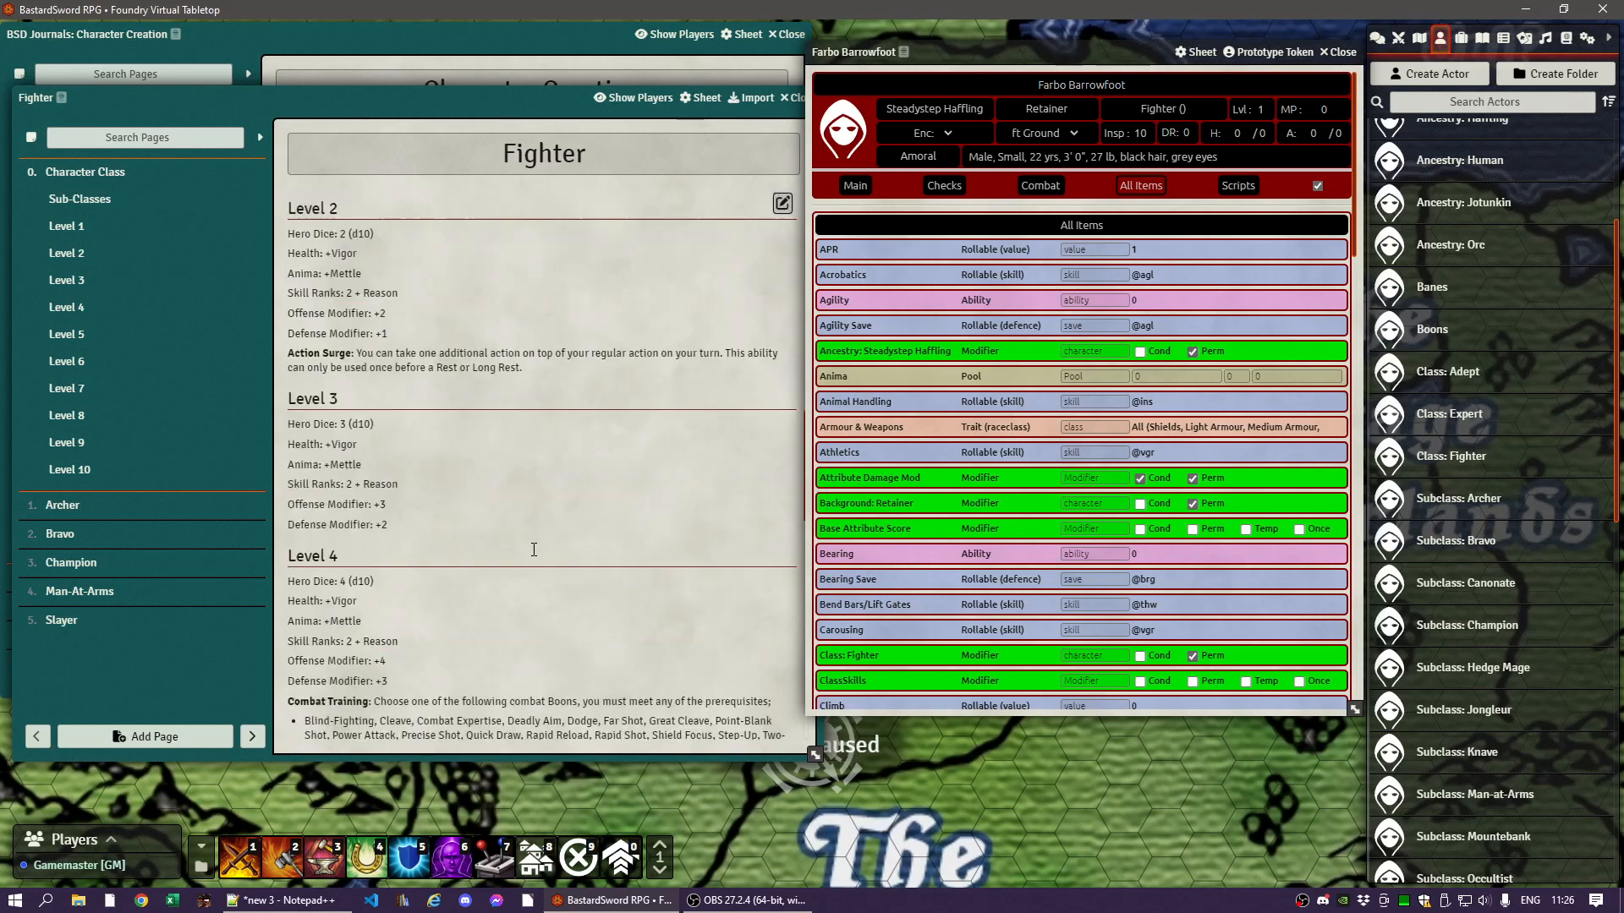
{"action": "scroll", "coordinate": [427, 647], "scroll_direction": "down", "scroll_amount": 4}
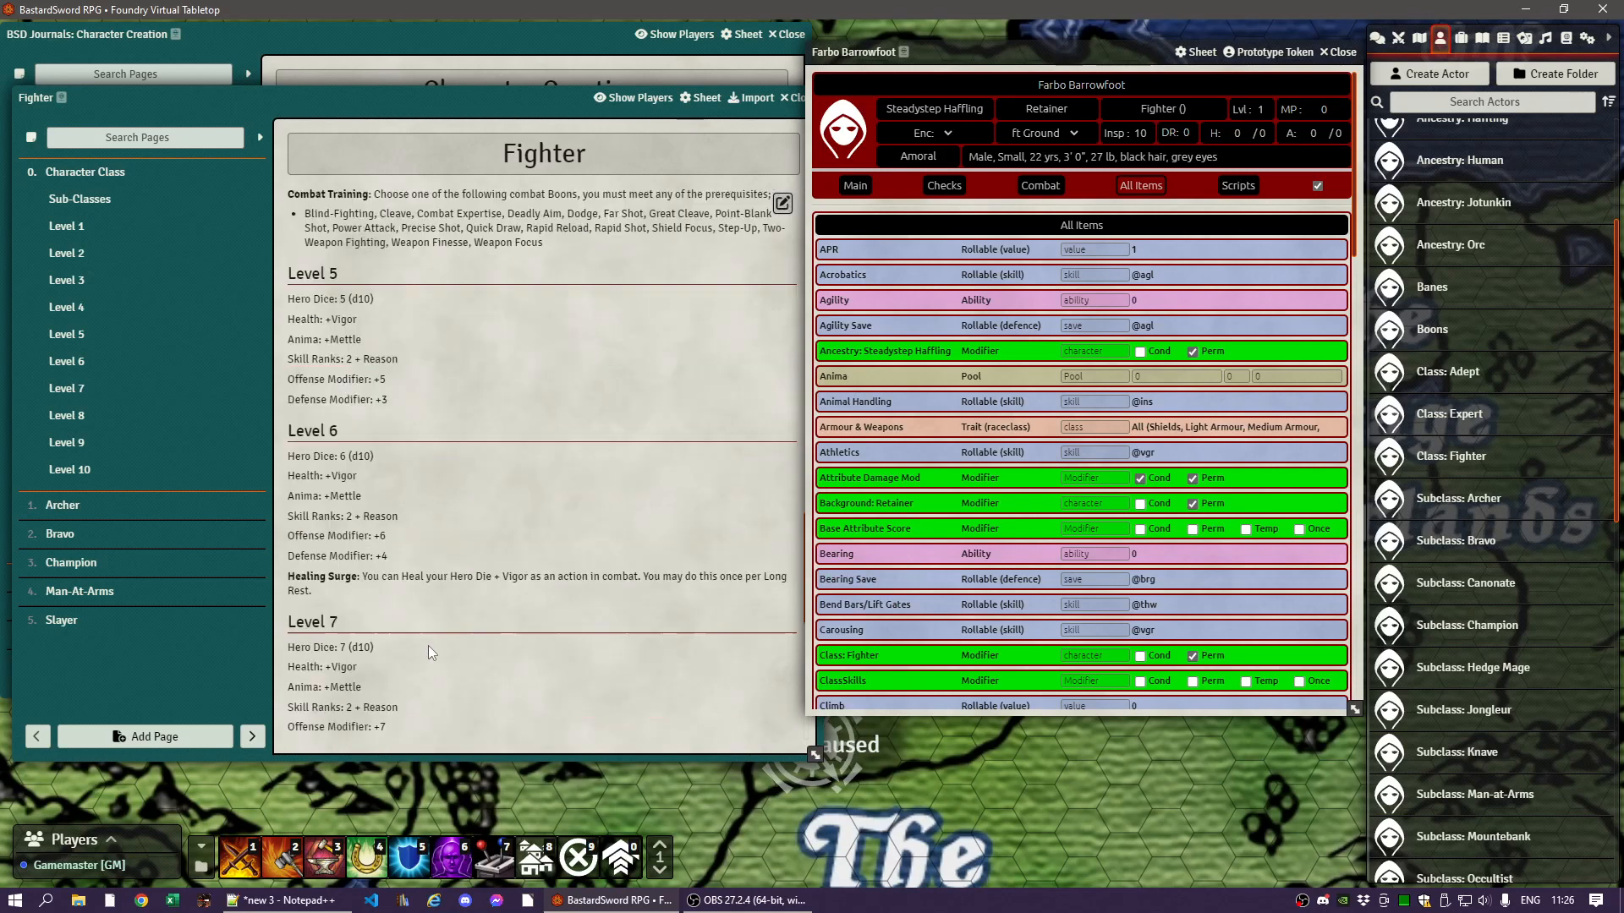
{"action": "scroll", "coordinate": [438, 565], "scroll_direction": "up", "scroll_amount": 9}
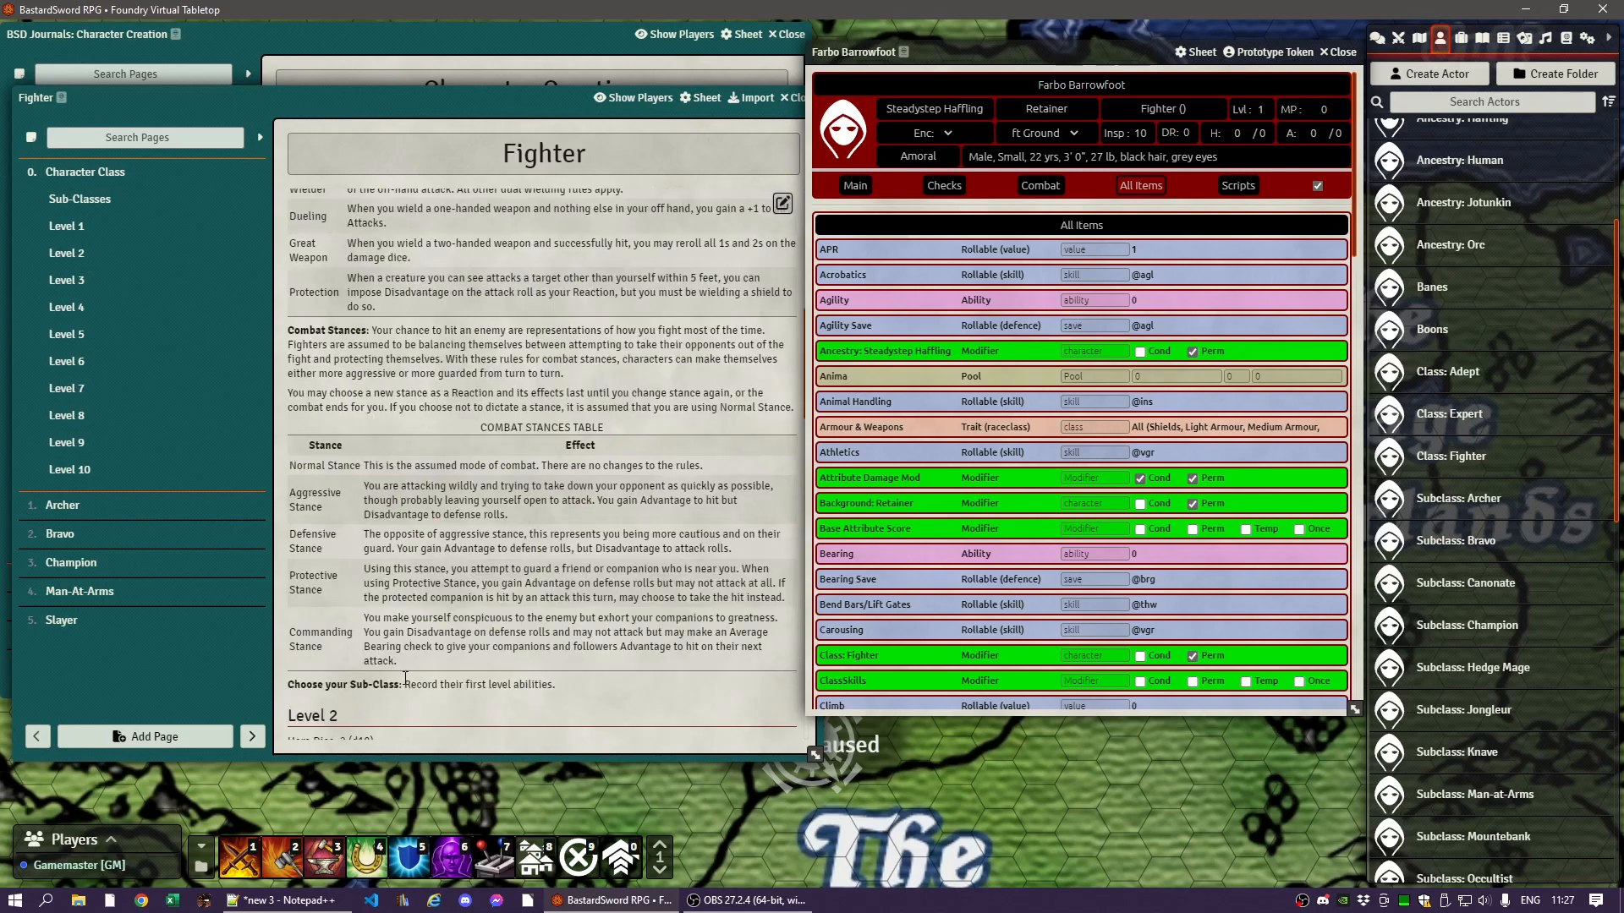
- Open the Bravo page of the Fighter journal and the Subclass: Bravo actor, placing its sheet below the page's first rules
{"action": "left_click", "coordinate": [57, 536]}
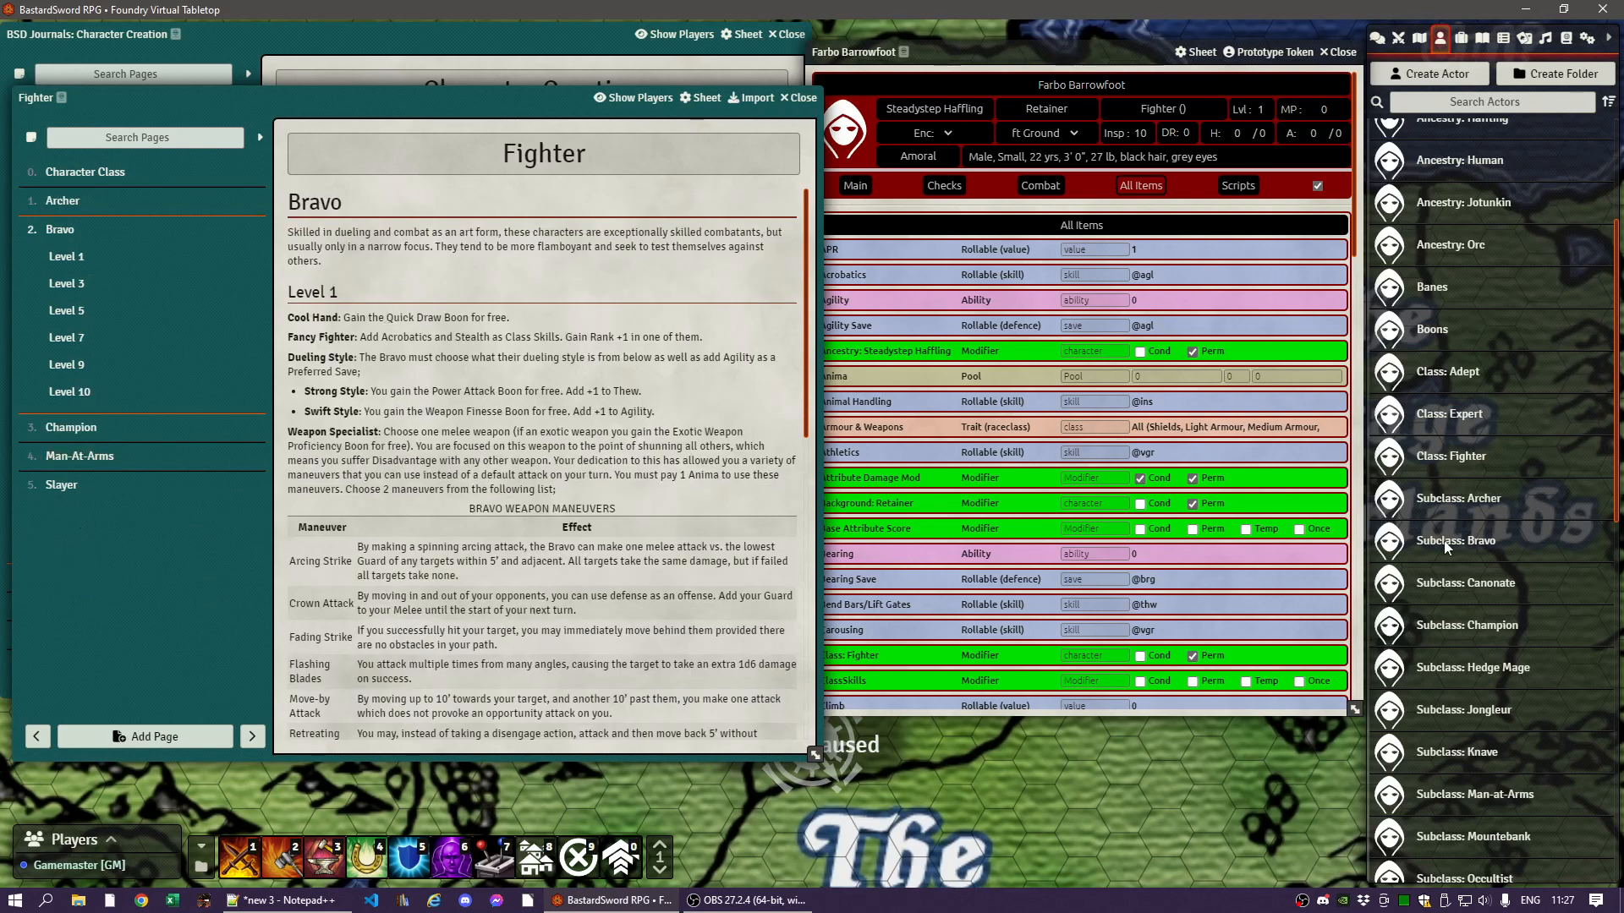
{"action": "scroll", "coordinate": [1444, 555], "scroll_direction": "down", "scroll_amount": 2}
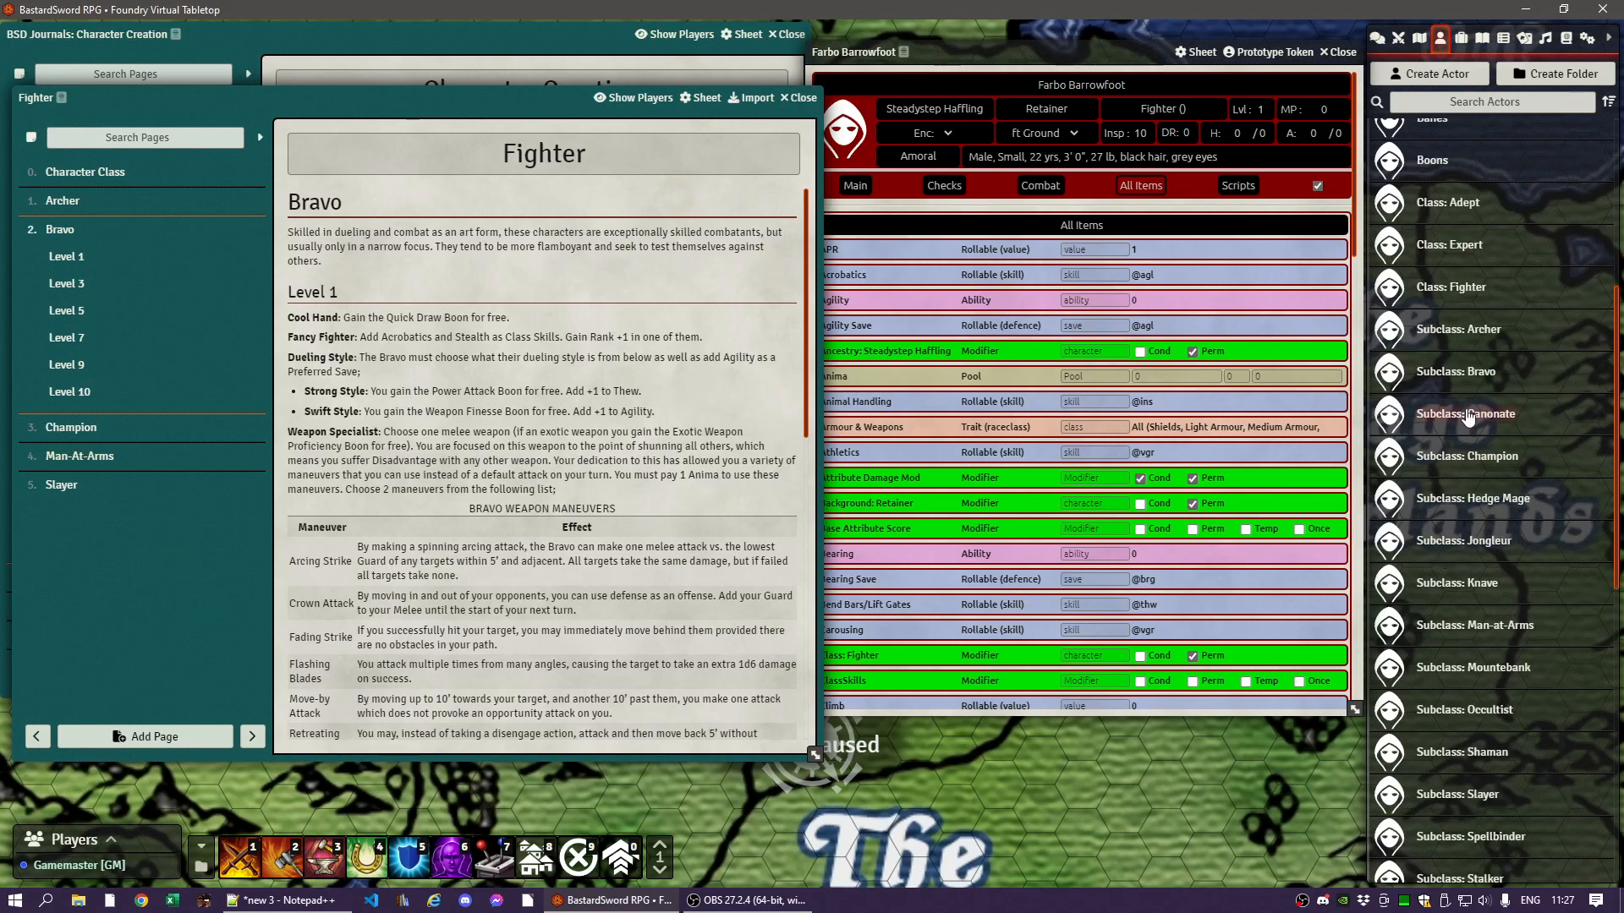
{"action": "left_click", "coordinate": [1456, 377]}
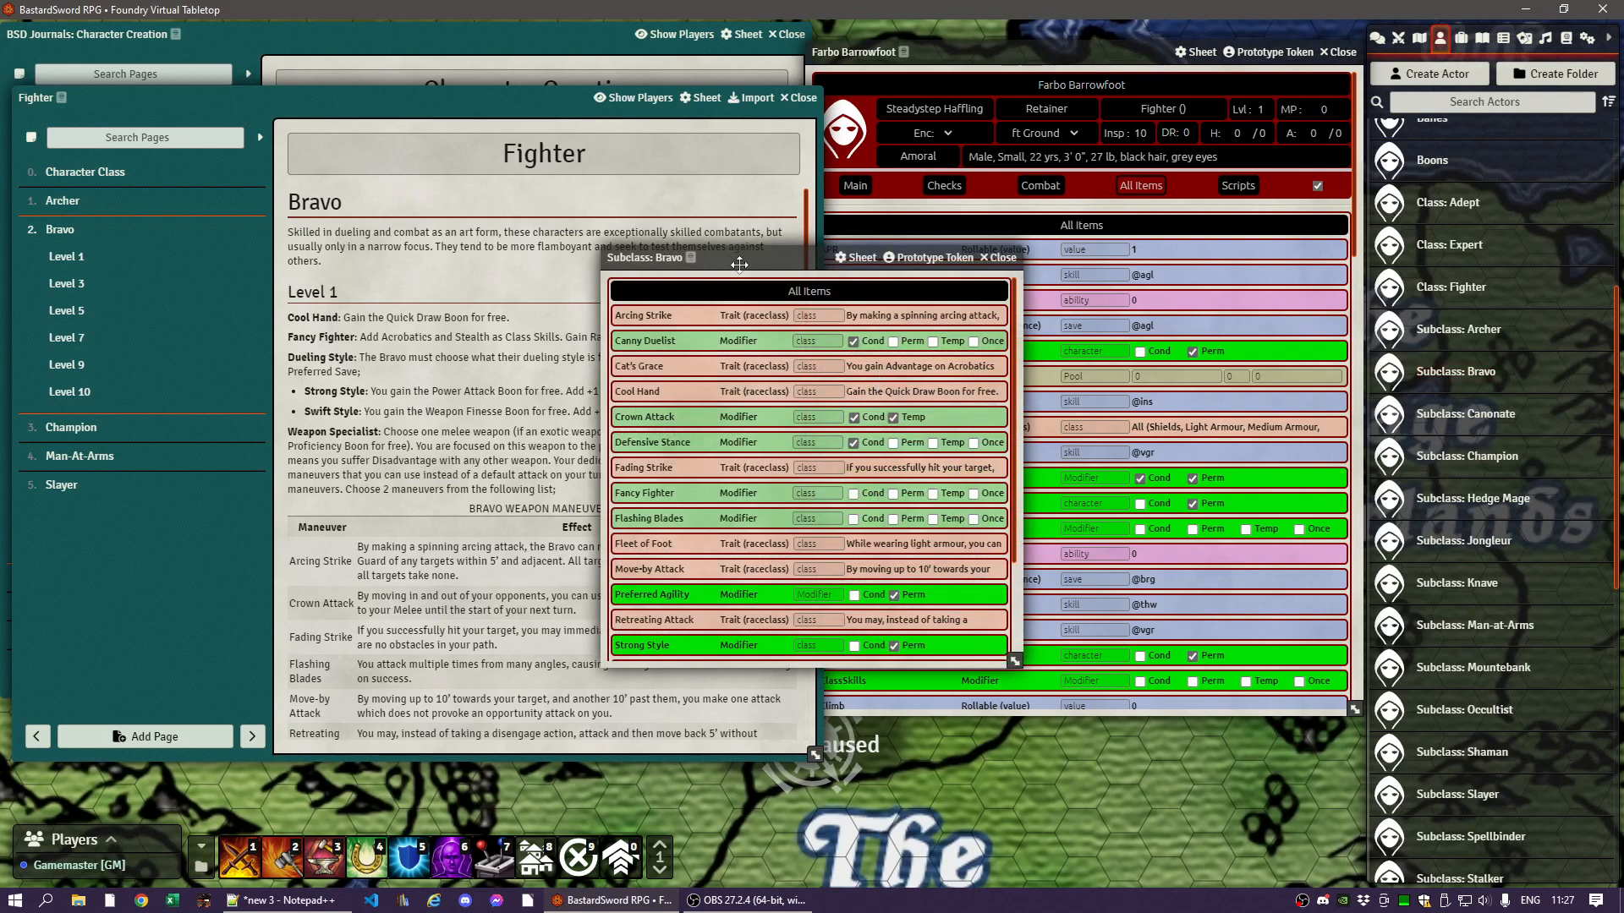
{"action": "left_click_drag", "start_coordinate": [739, 264], "coordinate": [665, 393]}
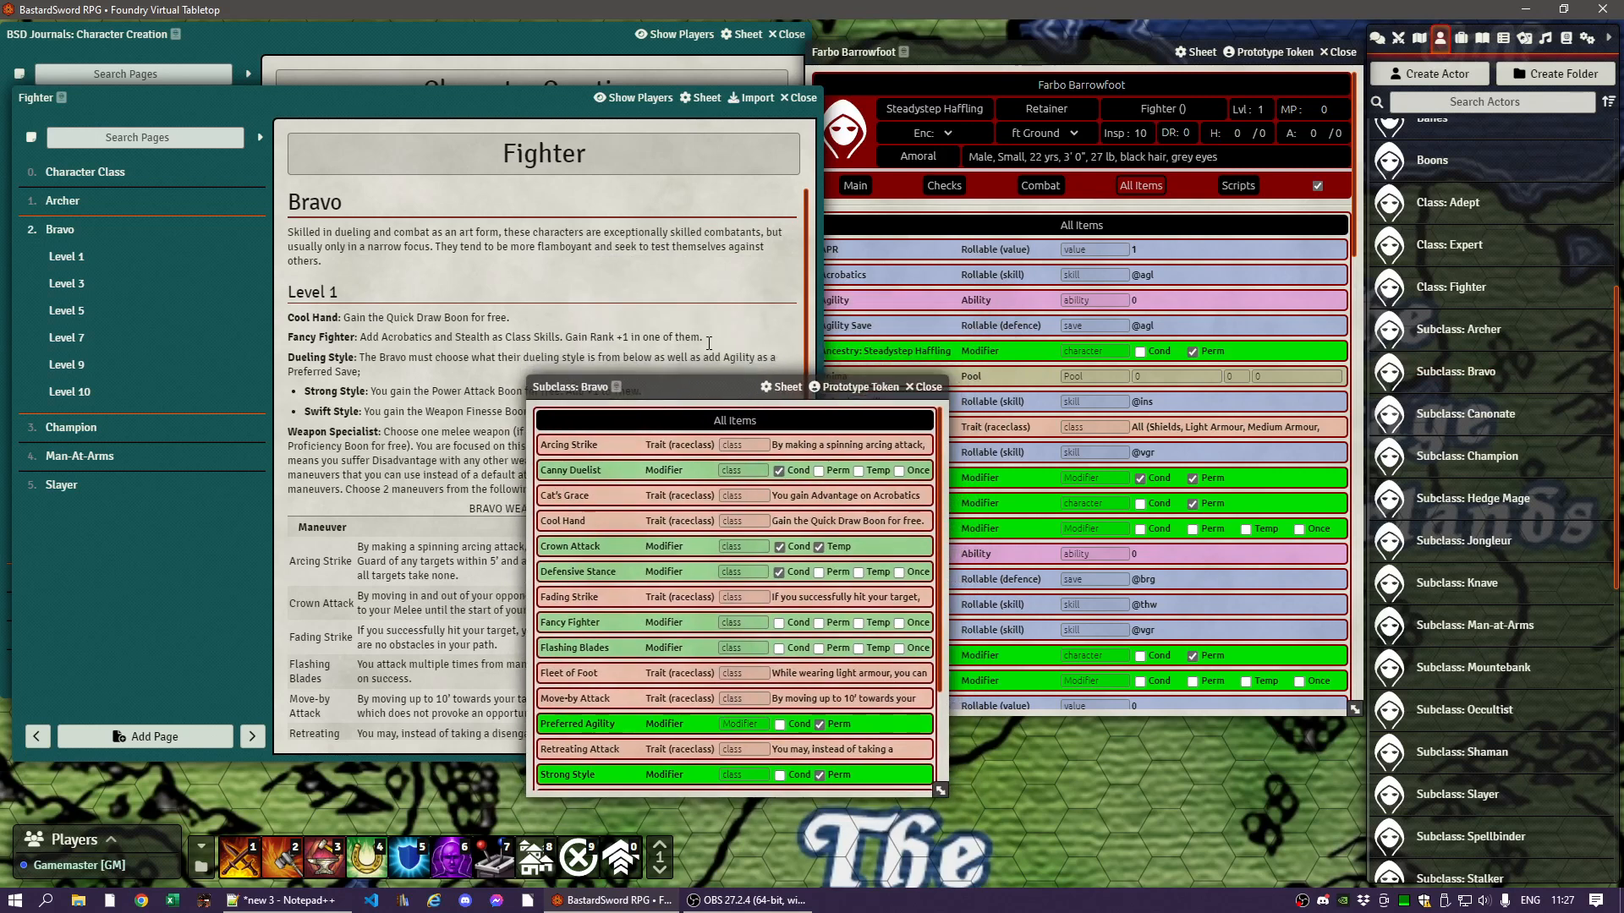
- Add the Cool Hand trait from Subclass: Bravo to Farbo's main sheet and close the item
{"action": "left_click", "coordinate": [856, 186]}
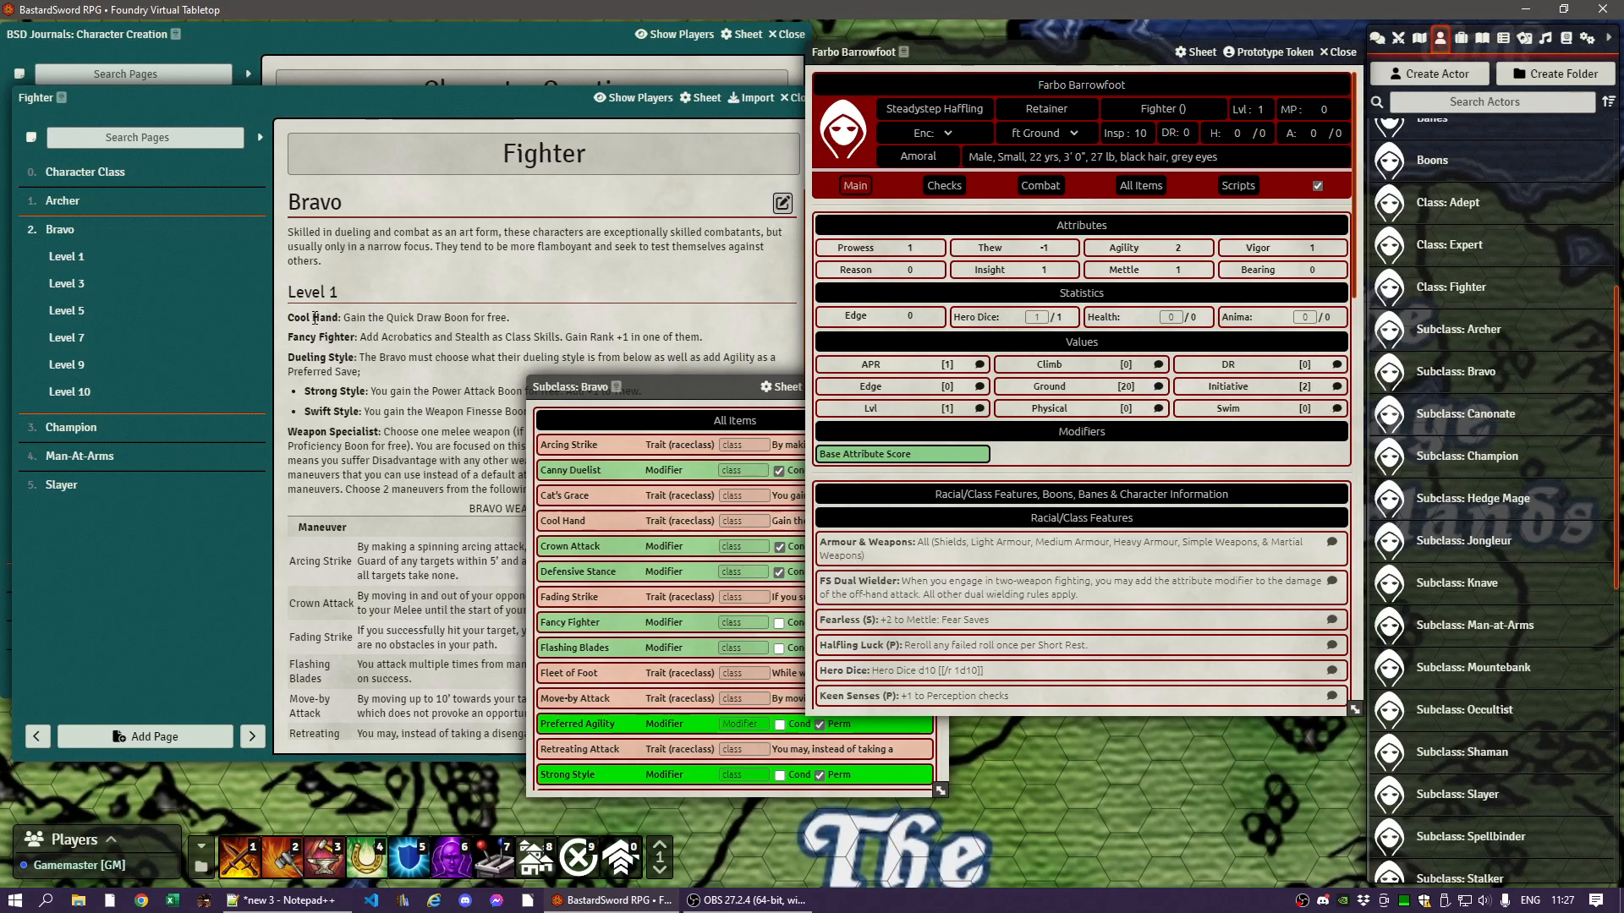
{"action": "left_click_drag", "start_coordinate": [656, 387], "coordinate": [488, 391]}
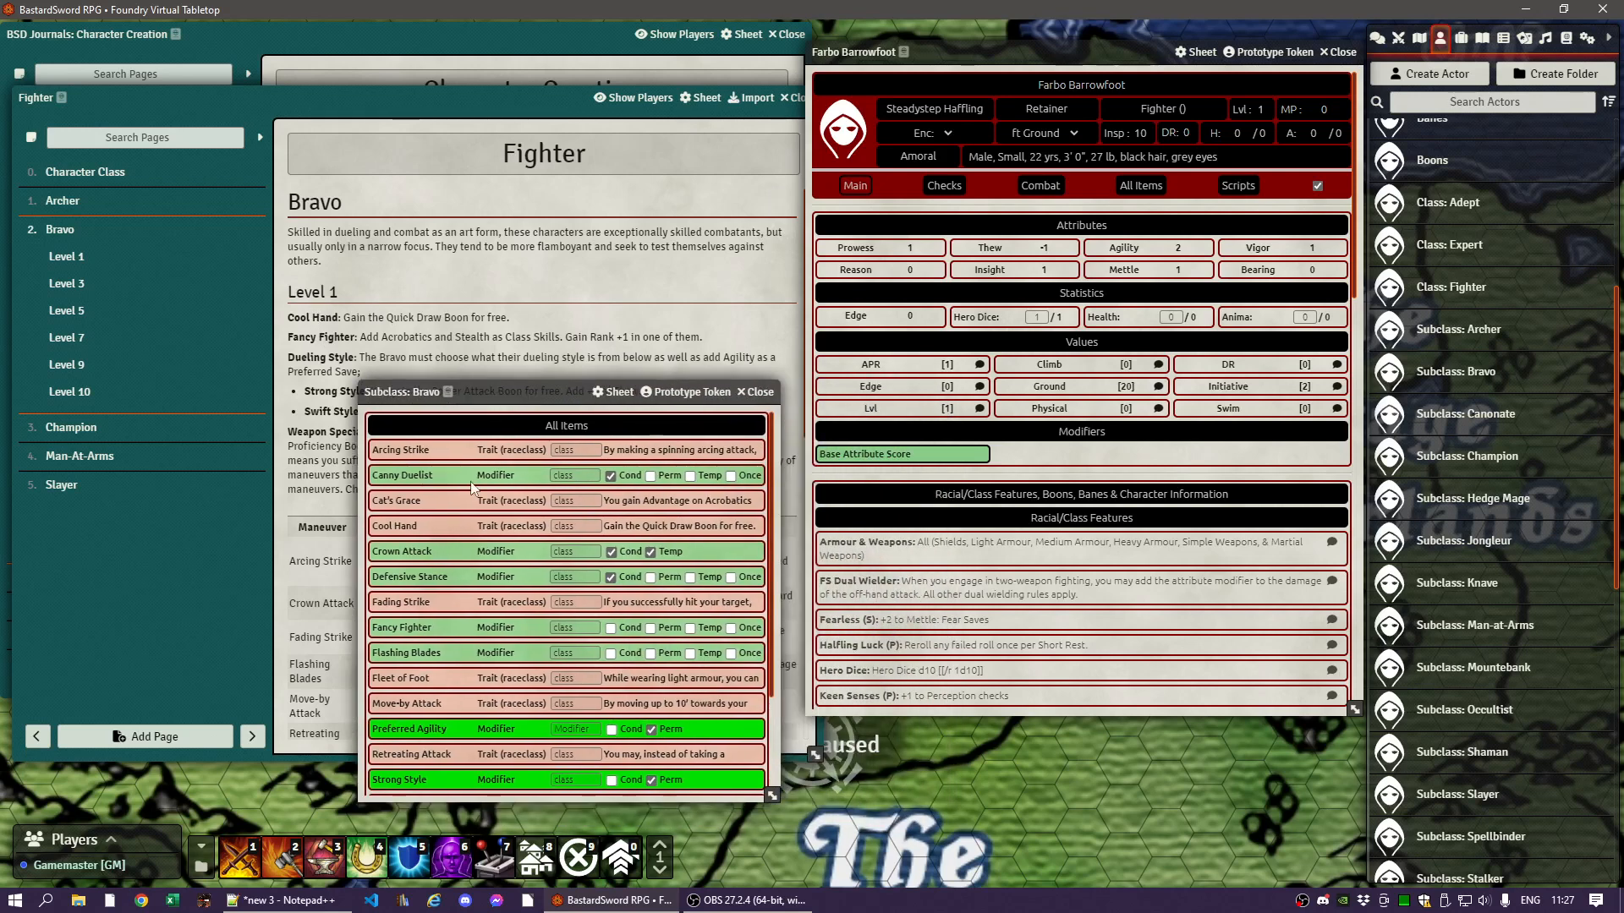
{"action": "left_click_drag", "start_coordinate": [390, 524], "coordinate": [896, 457]}
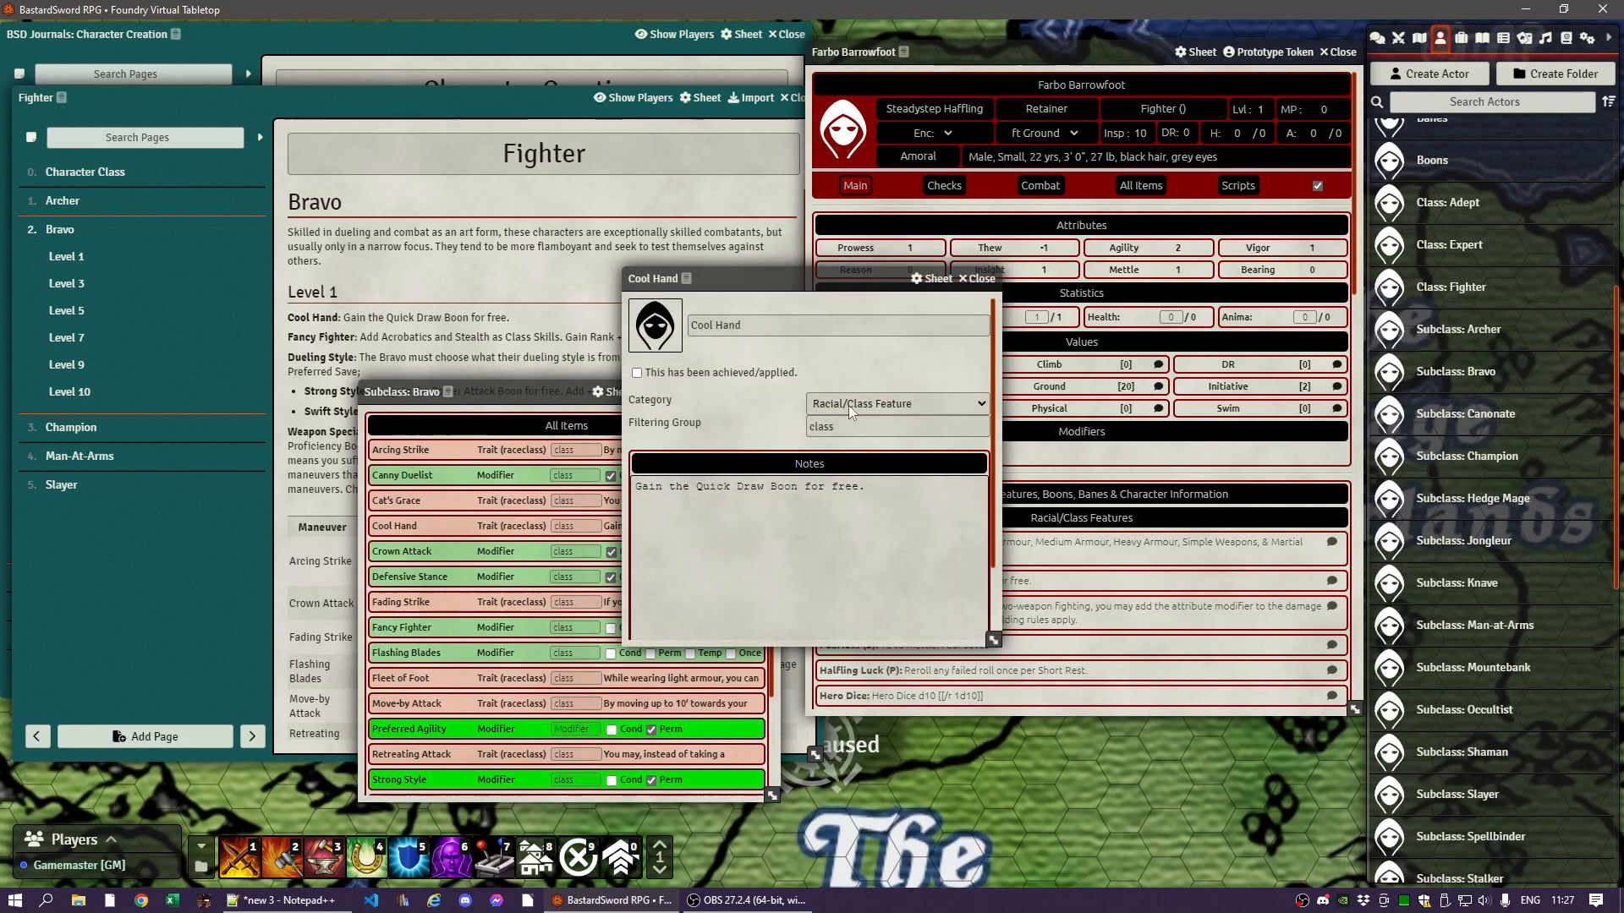
{"action": "left_click", "coordinate": [981, 279]}
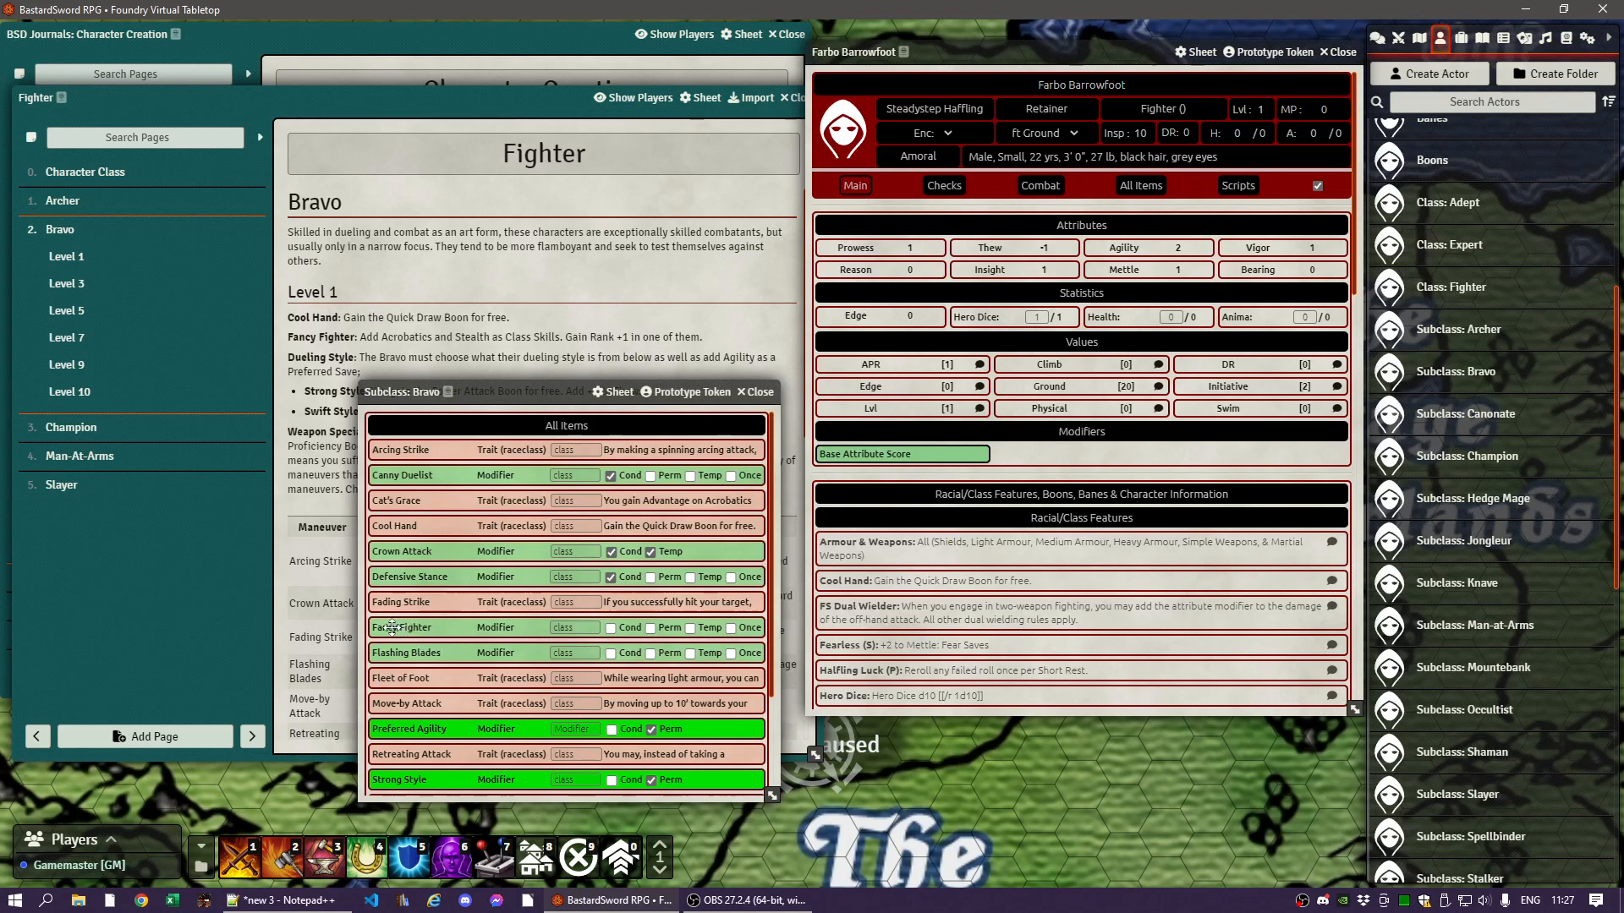
- Add the Fancy Fighter modifier from Subclass: Bravo to Farbo's sheet, then consult the completed Farbo Barrowfoot sheet among the other characters
{"action": "left_click_drag", "start_coordinate": [391, 627], "coordinate": [1064, 468]}
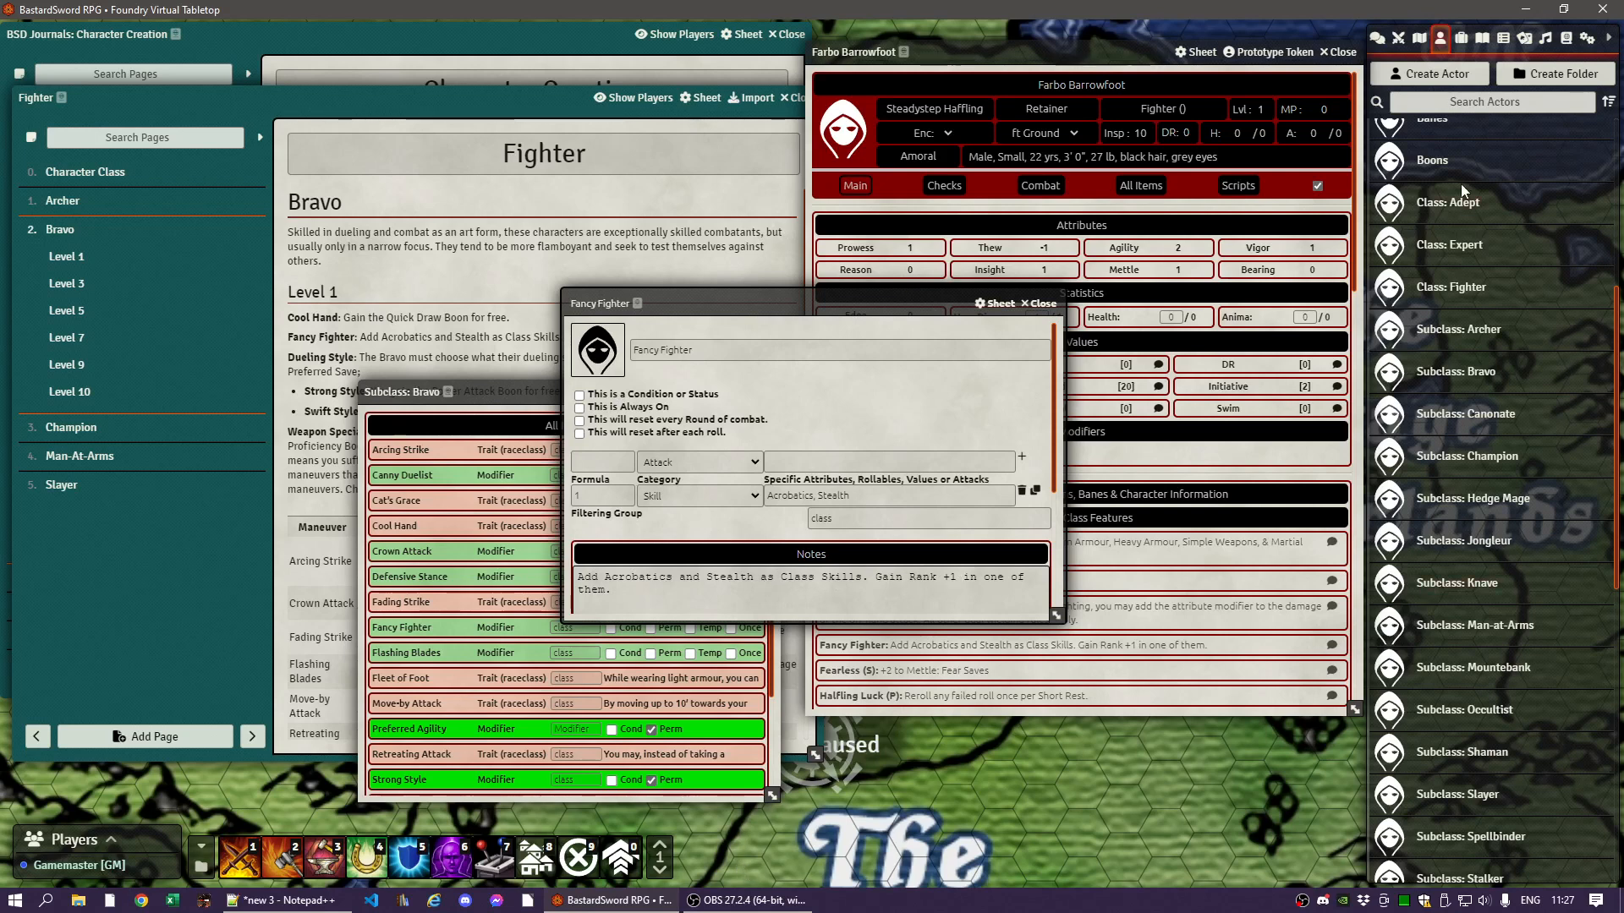
{"action": "scroll", "coordinate": [1462, 253], "scroll_direction": "up", "scroll_amount": 5}
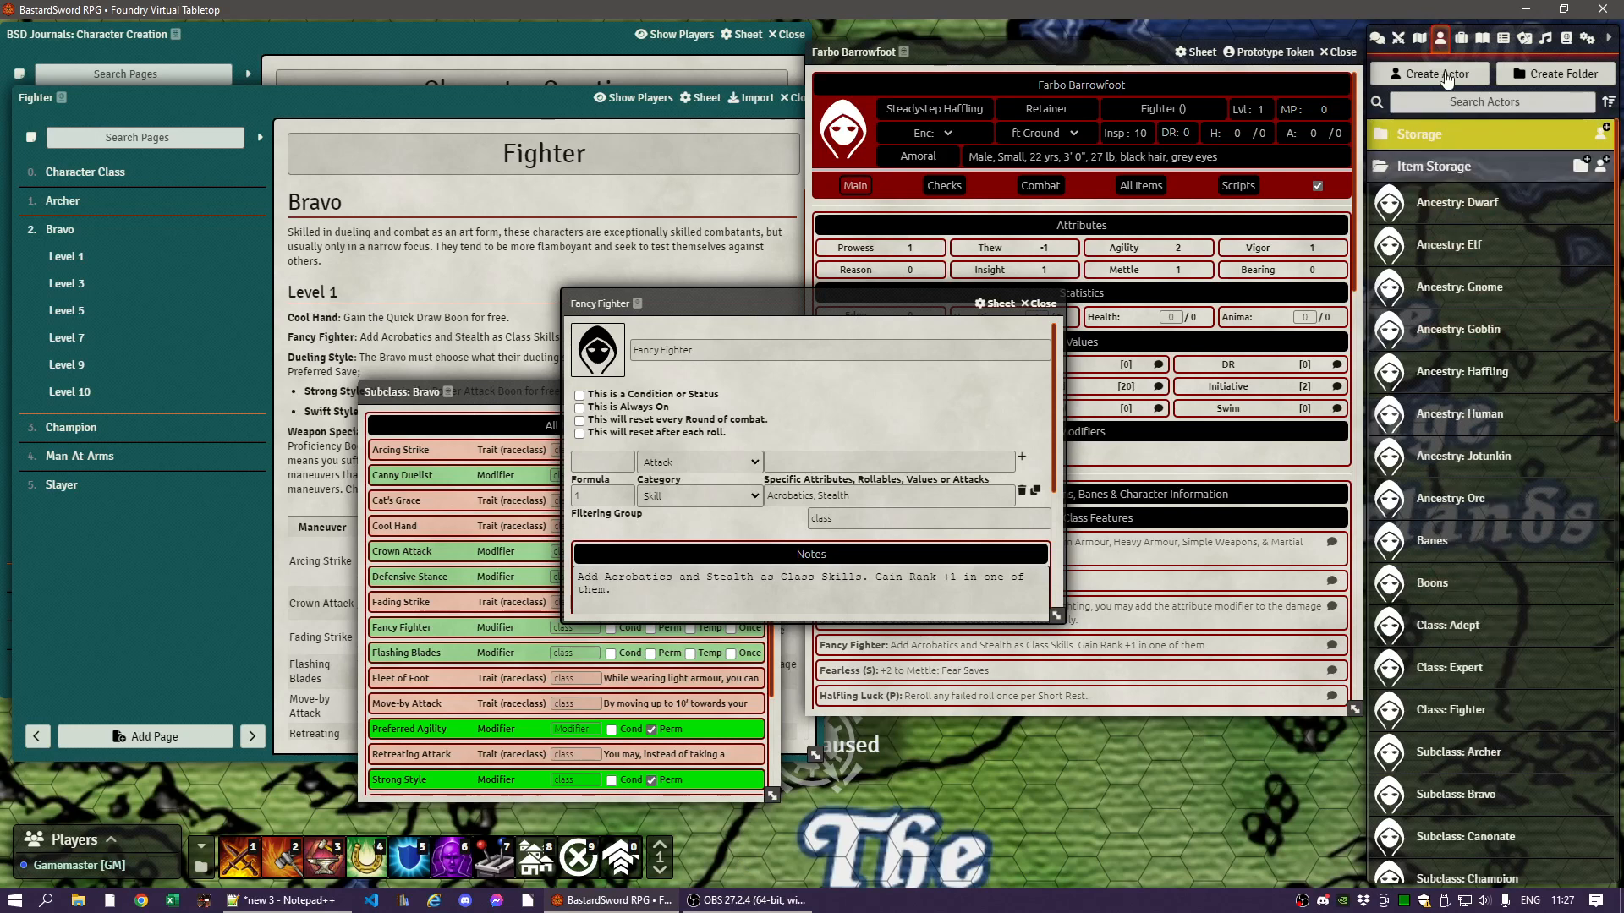
{"action": "left_click", "coordinate": [1441, 169]}
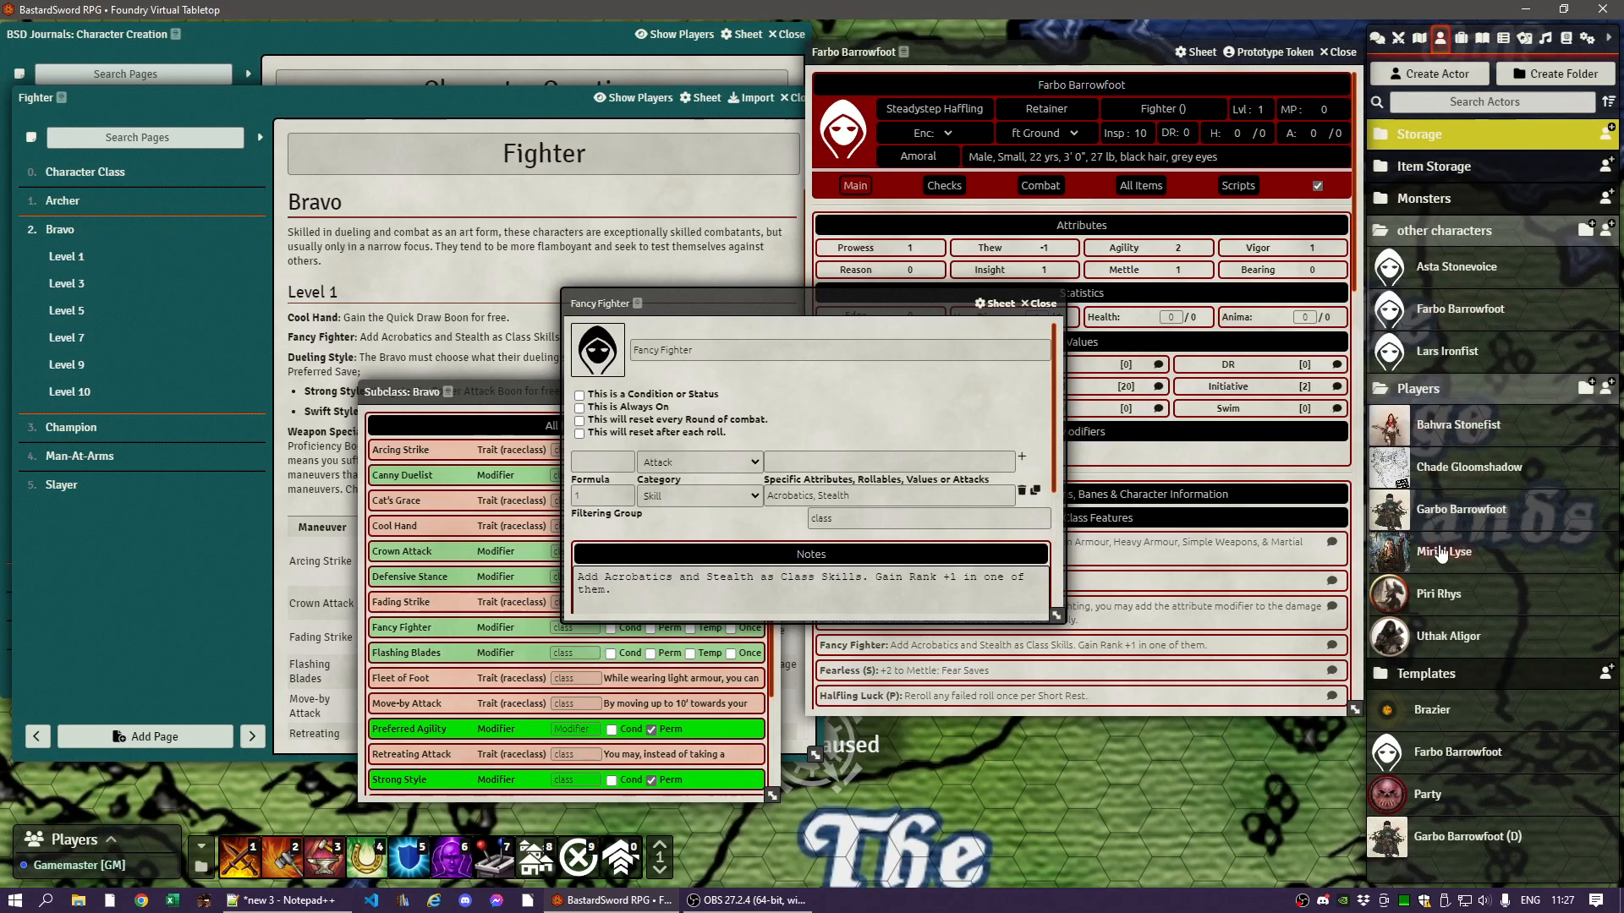
{"action": "left_click", "coordinate": [1439, 310]}
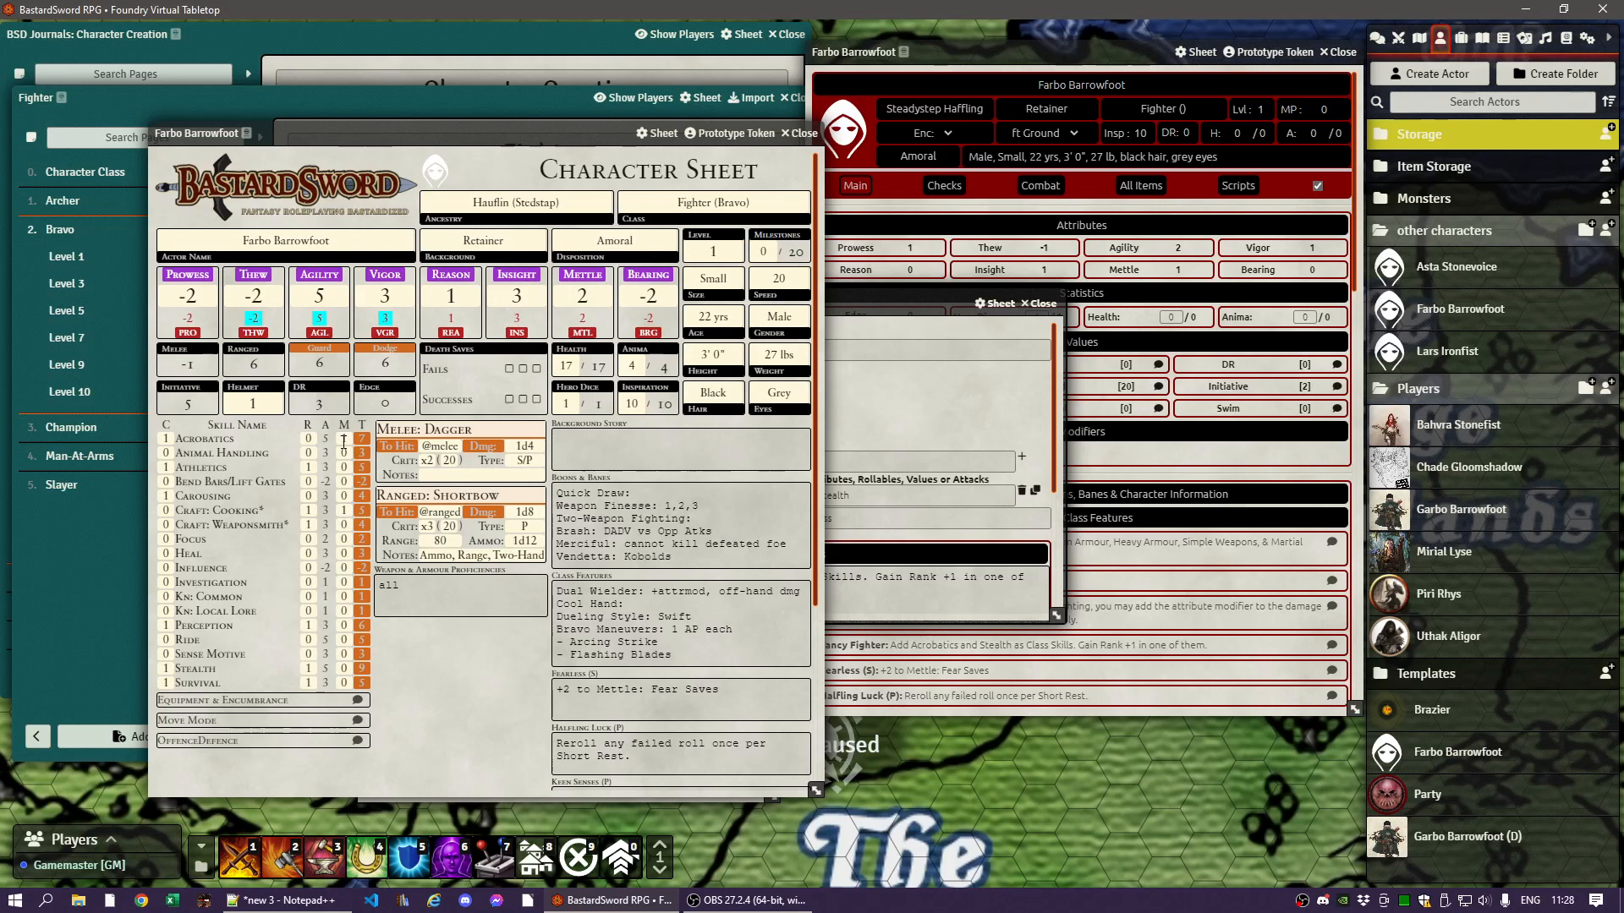
{"action": "left_click", "coordinate": [796, 133]}
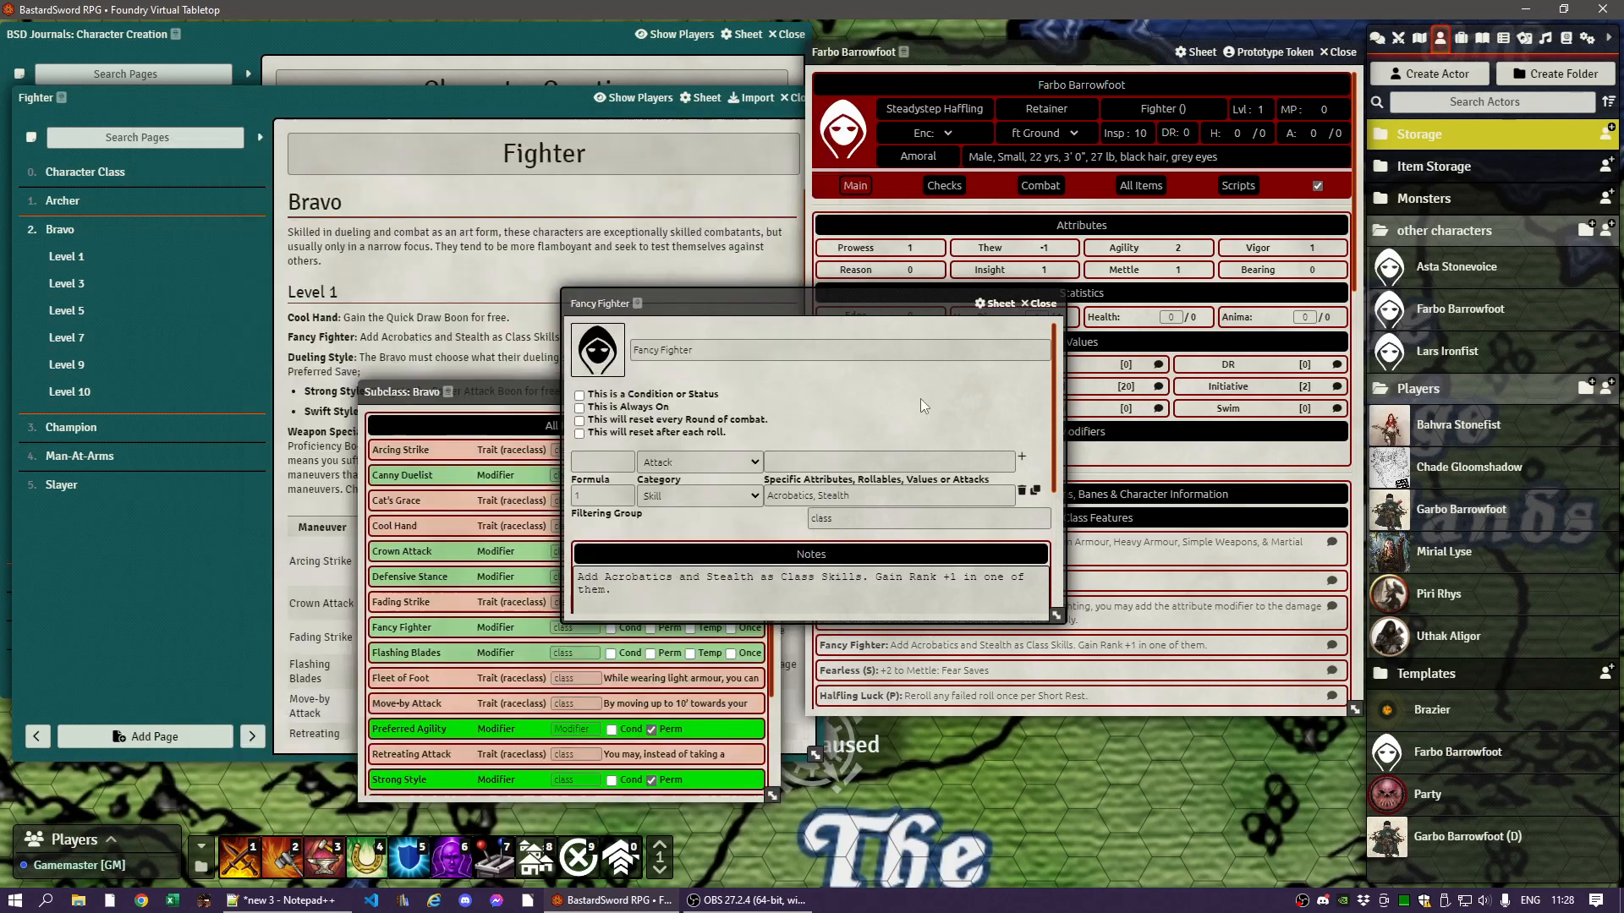
- Limit the Fancy Fighter skill bonus to Acrobatics, make the modifier always on and close the item
{"action": "left_click", "coordinate": [822, 497]}
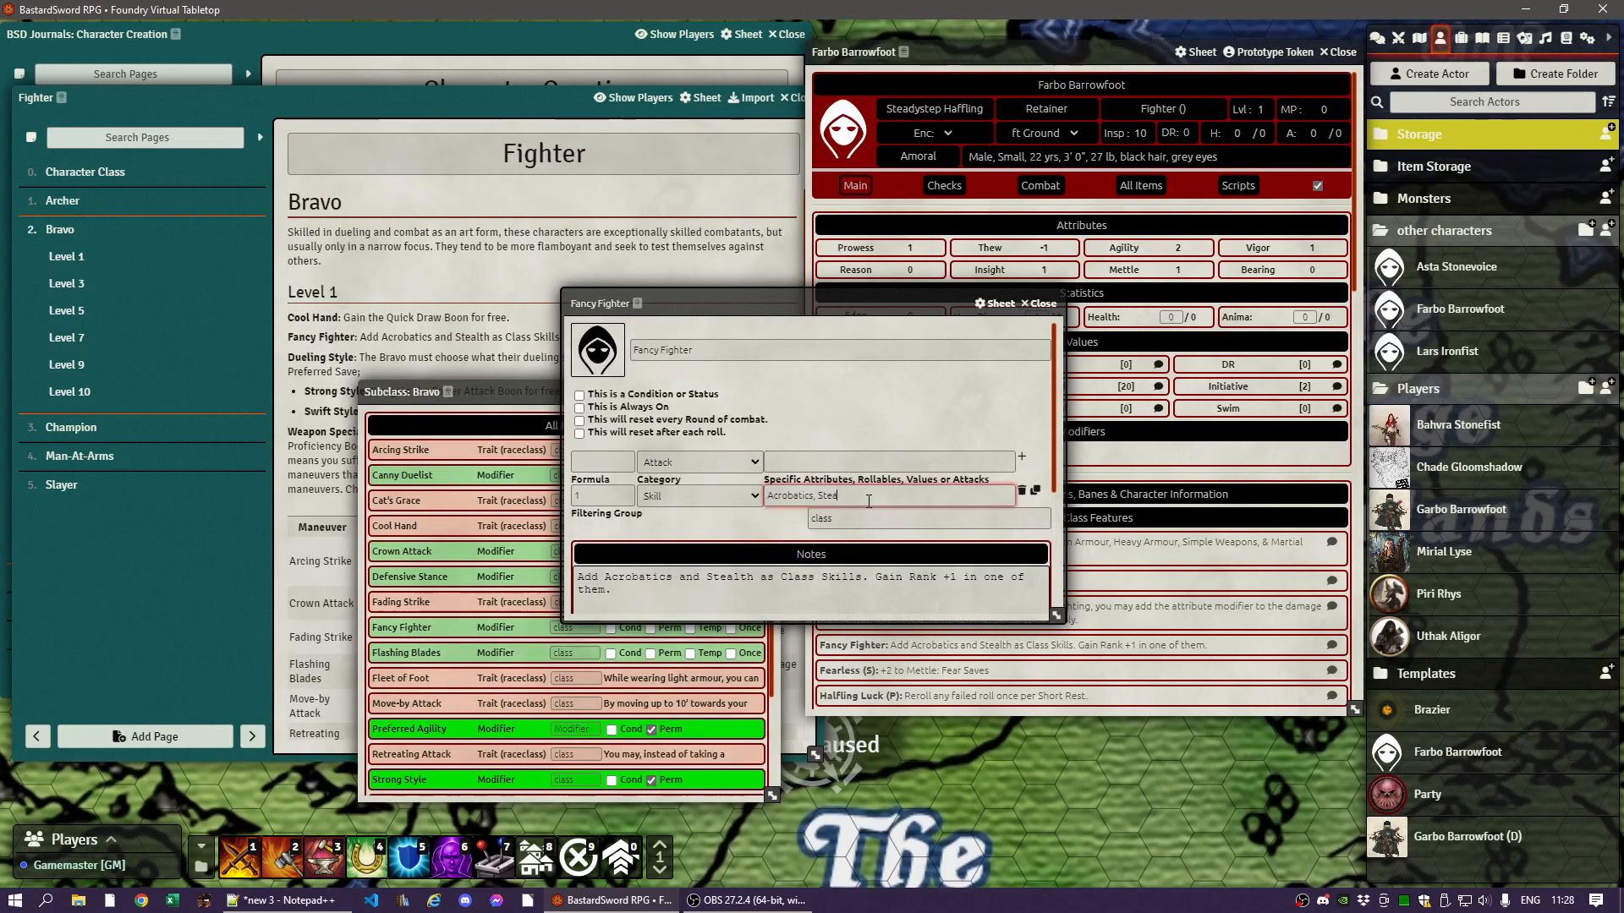
{"action": "key", "text": "BackSpace"}
{"action": "key", "text": "BackSpace"}
{"action": "key", "text": "BackSpace"}
{"action": "left_click", "coordinate": [716, 530]}
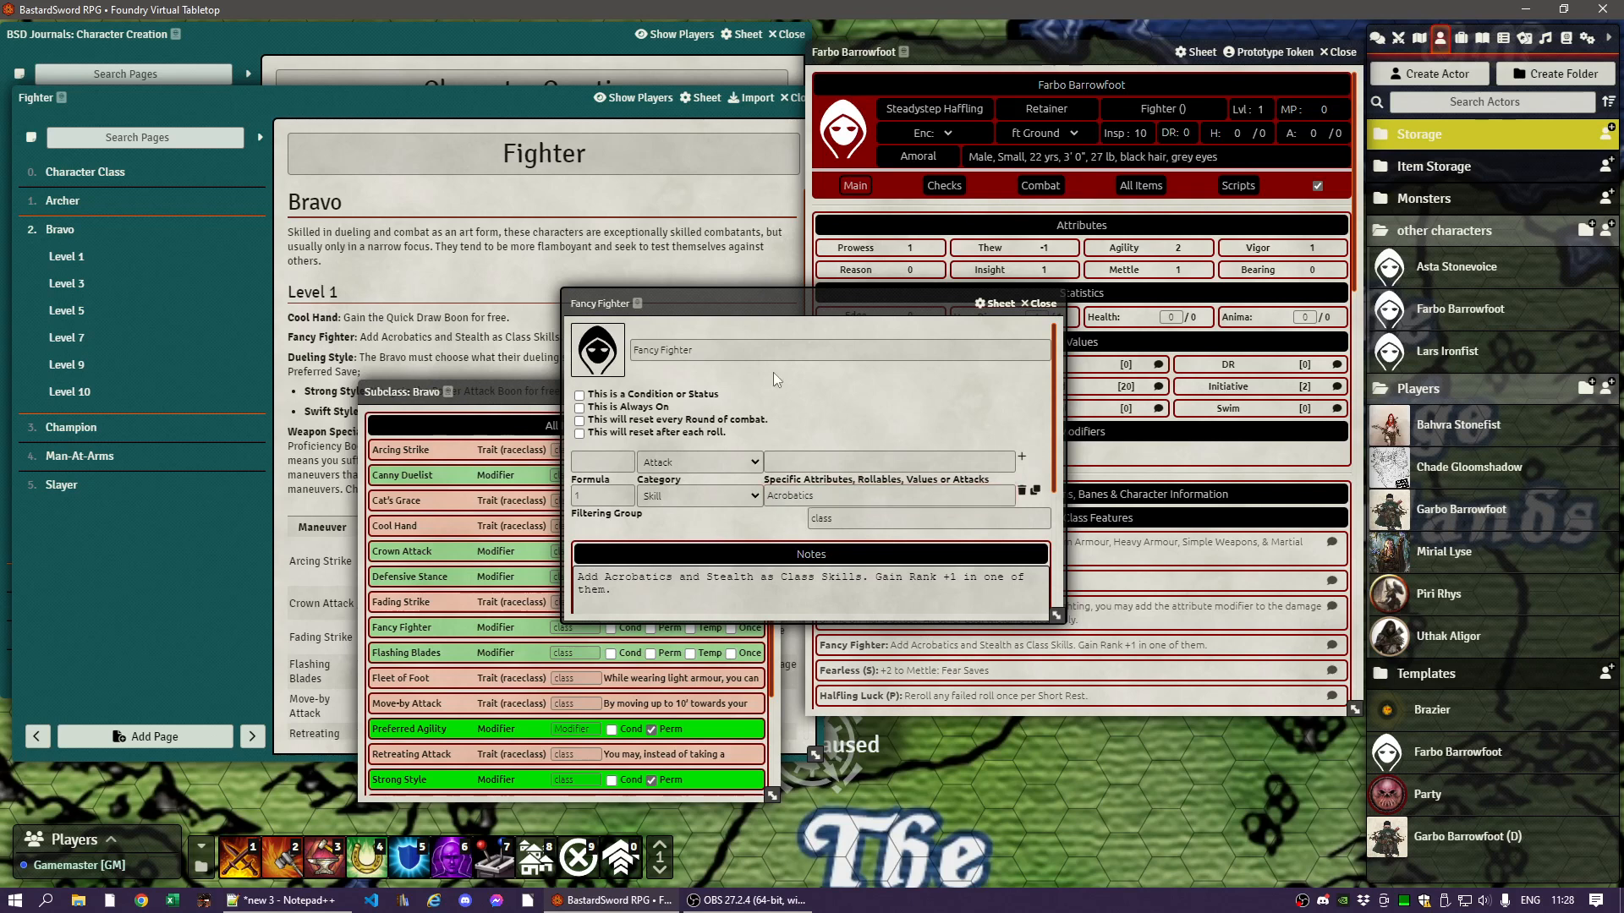
{"action": "left_click", "coordinate": [579, 407]}
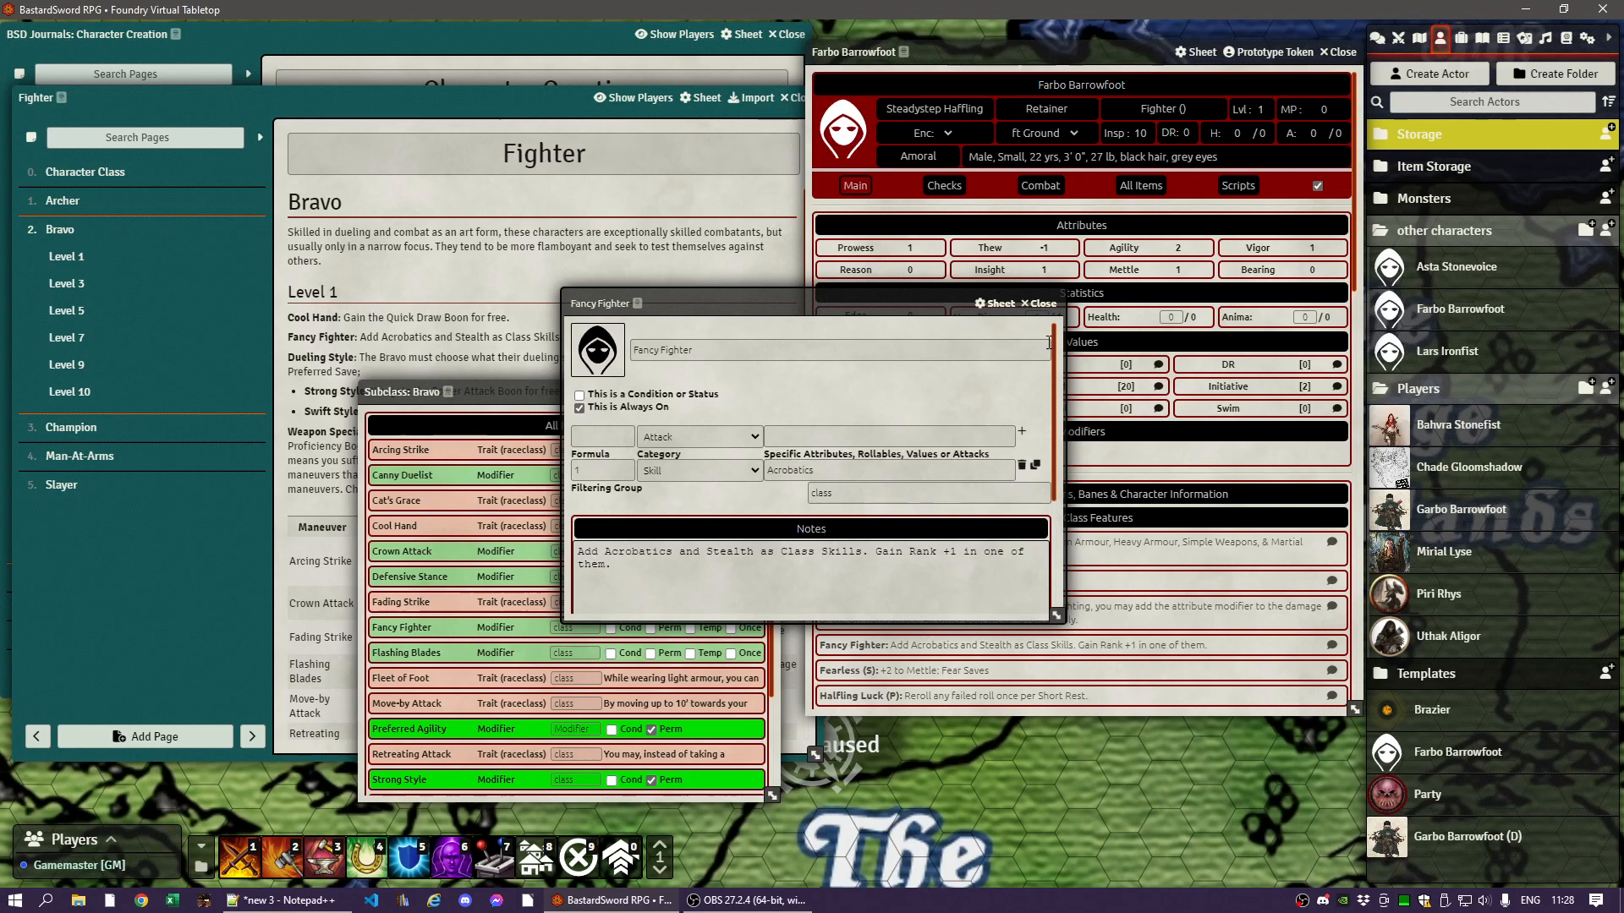
{"action": "left_click", "coordinate": [1045, 303]}
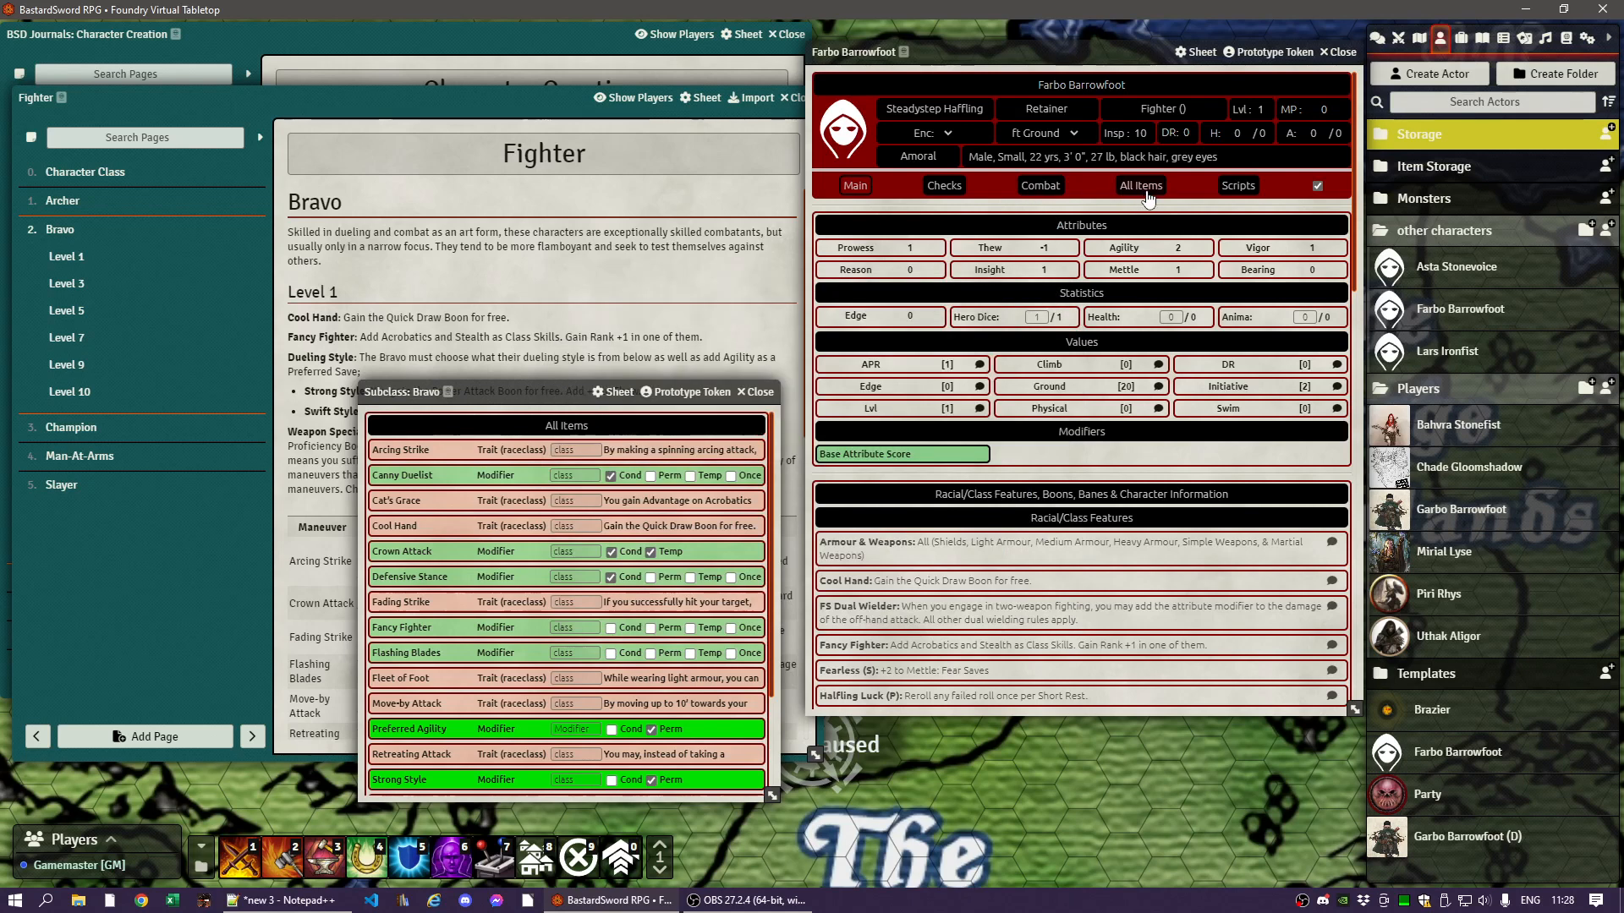
- Set Acrobatics and Stealth to 1 in the ClassSkills modifier among Farbo's checks, then close the item
{"action": "left_click", "coordinate": [944, 189]}
{"action": "right_click", "coordinate": [1015, 450]}
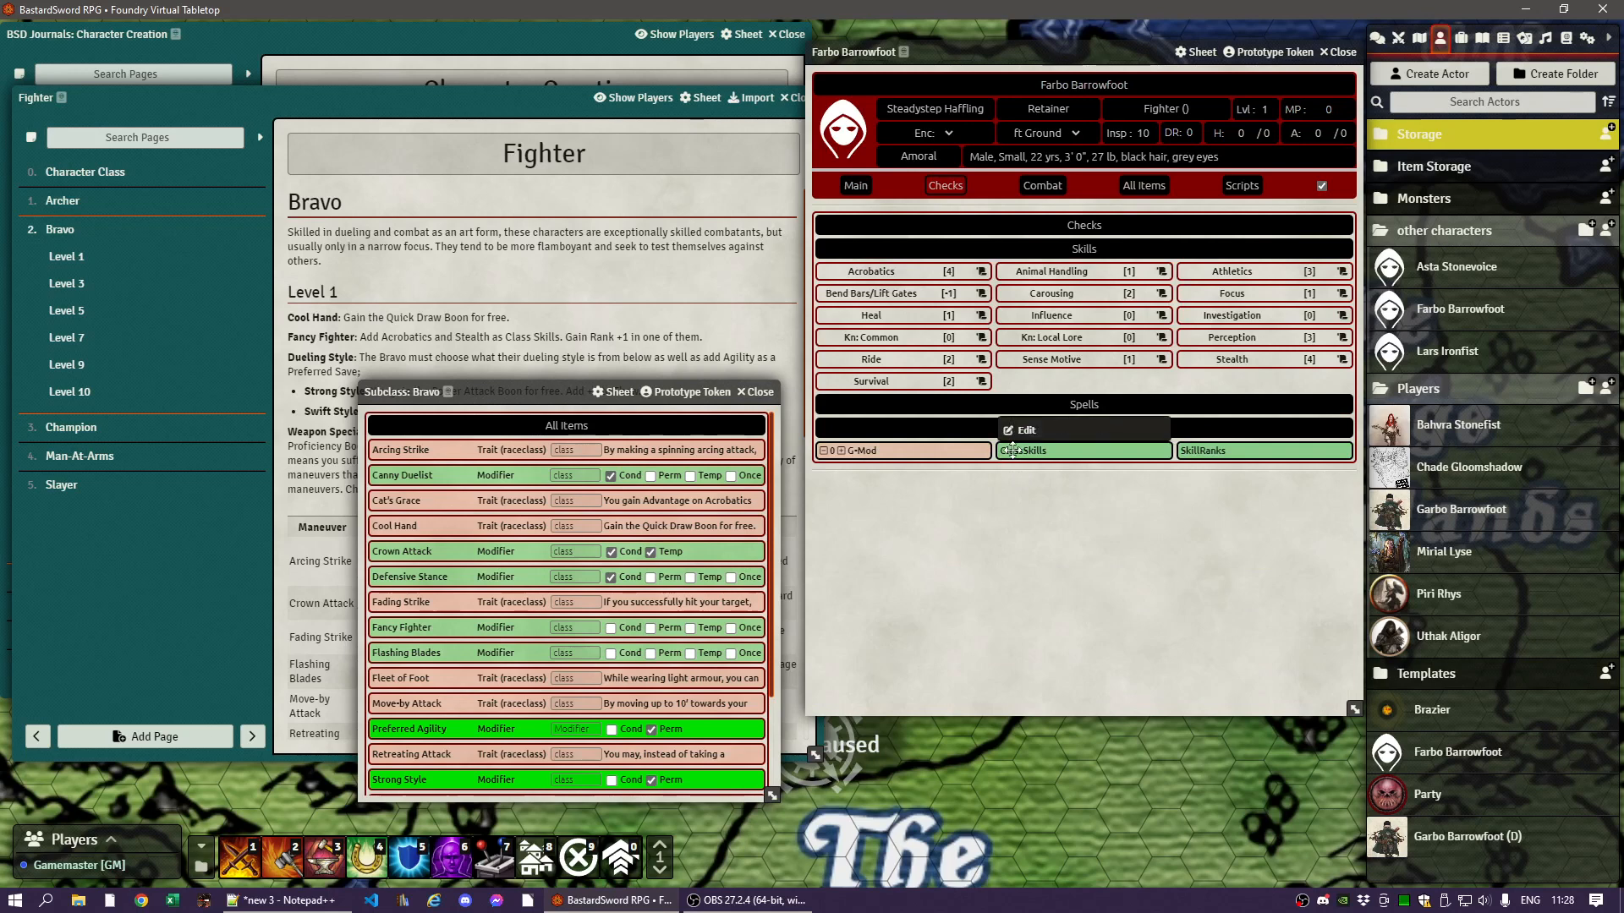
{"action": "left_click", "coordinate": [1026, 402]}
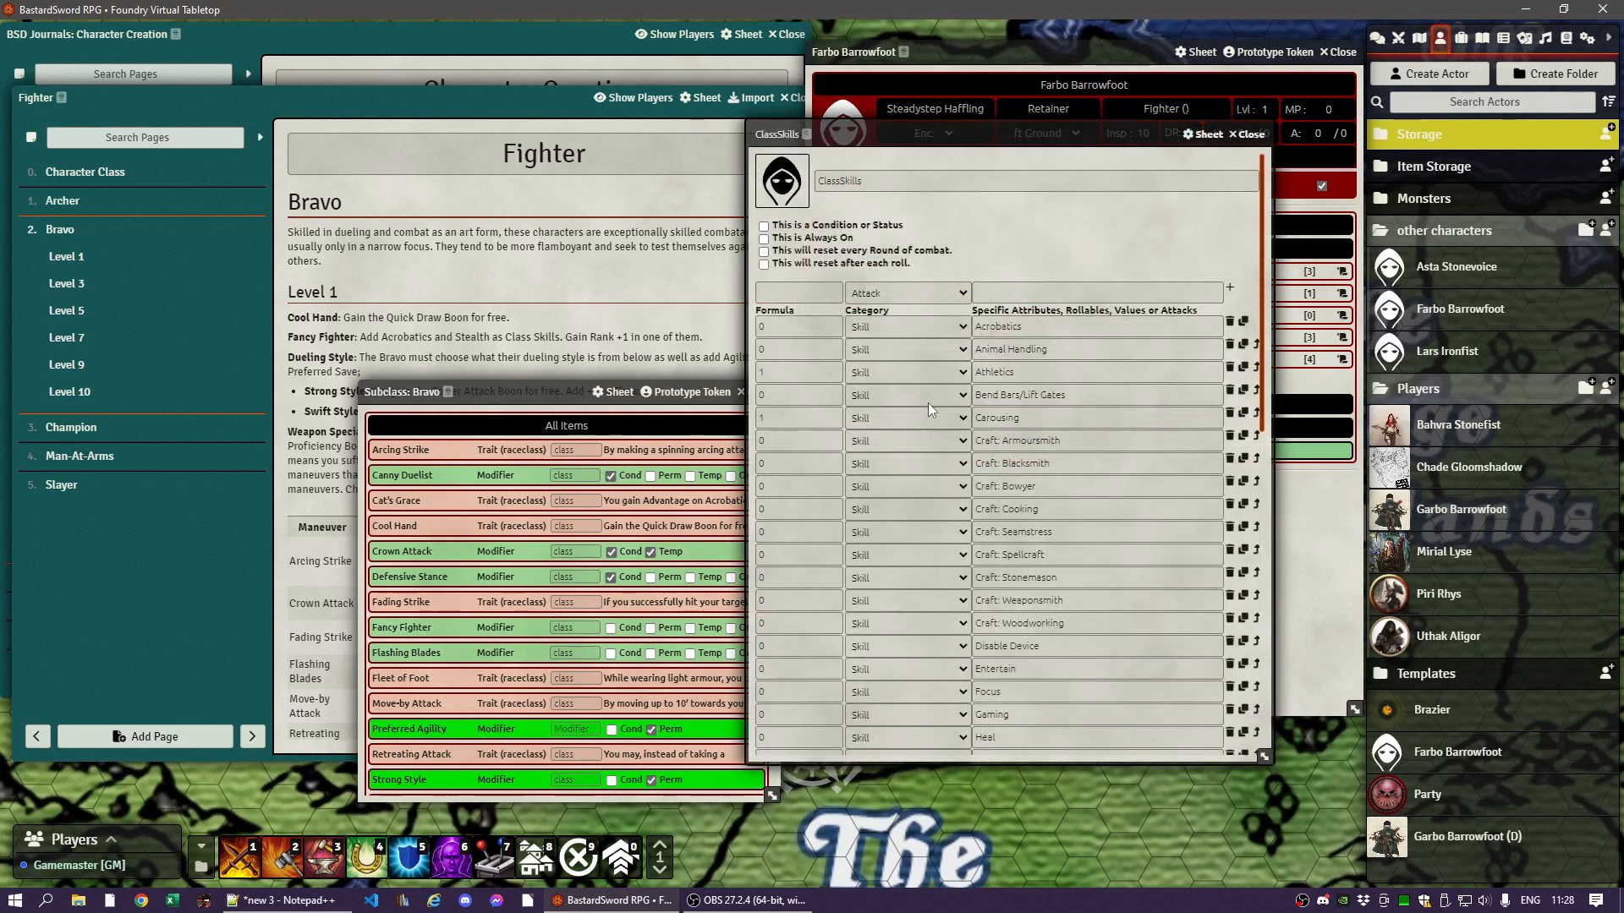
{"action": "left_click", "coordinate": [815, 328]}
{"action": "scroll", "coordinate": [819, 474], "scroll_direction": "down", "scroll_amount": 5}
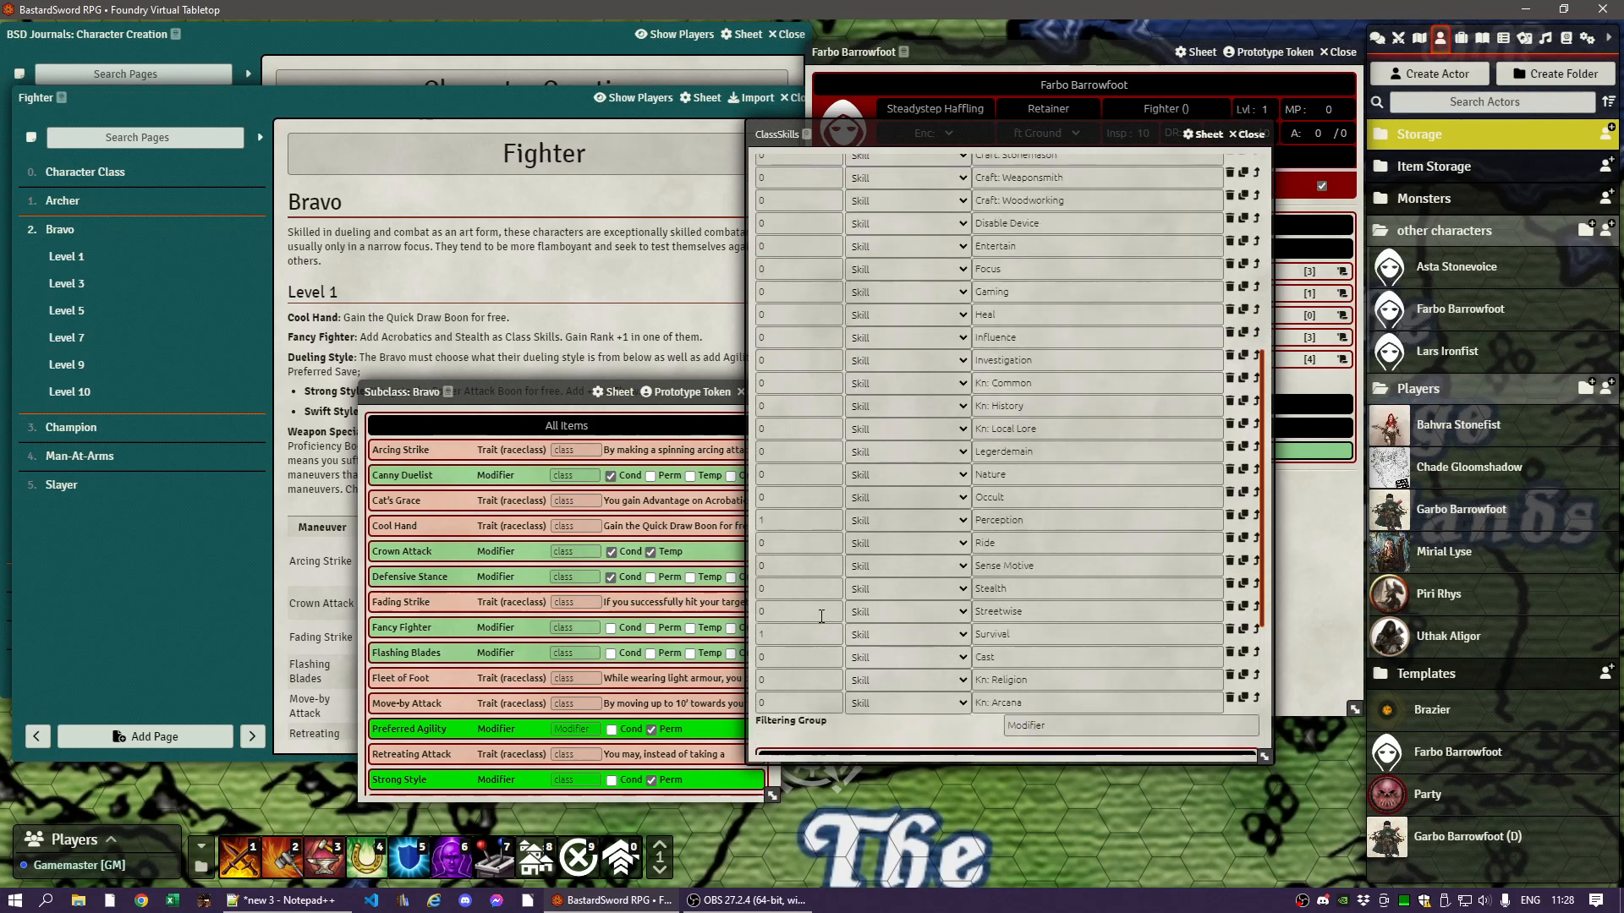
{"action": "left_click", "coordinate": [826, 585]}
{"action": "type", "text": "1"}
{"action": "left_click", "coordinate": [863, 723]}
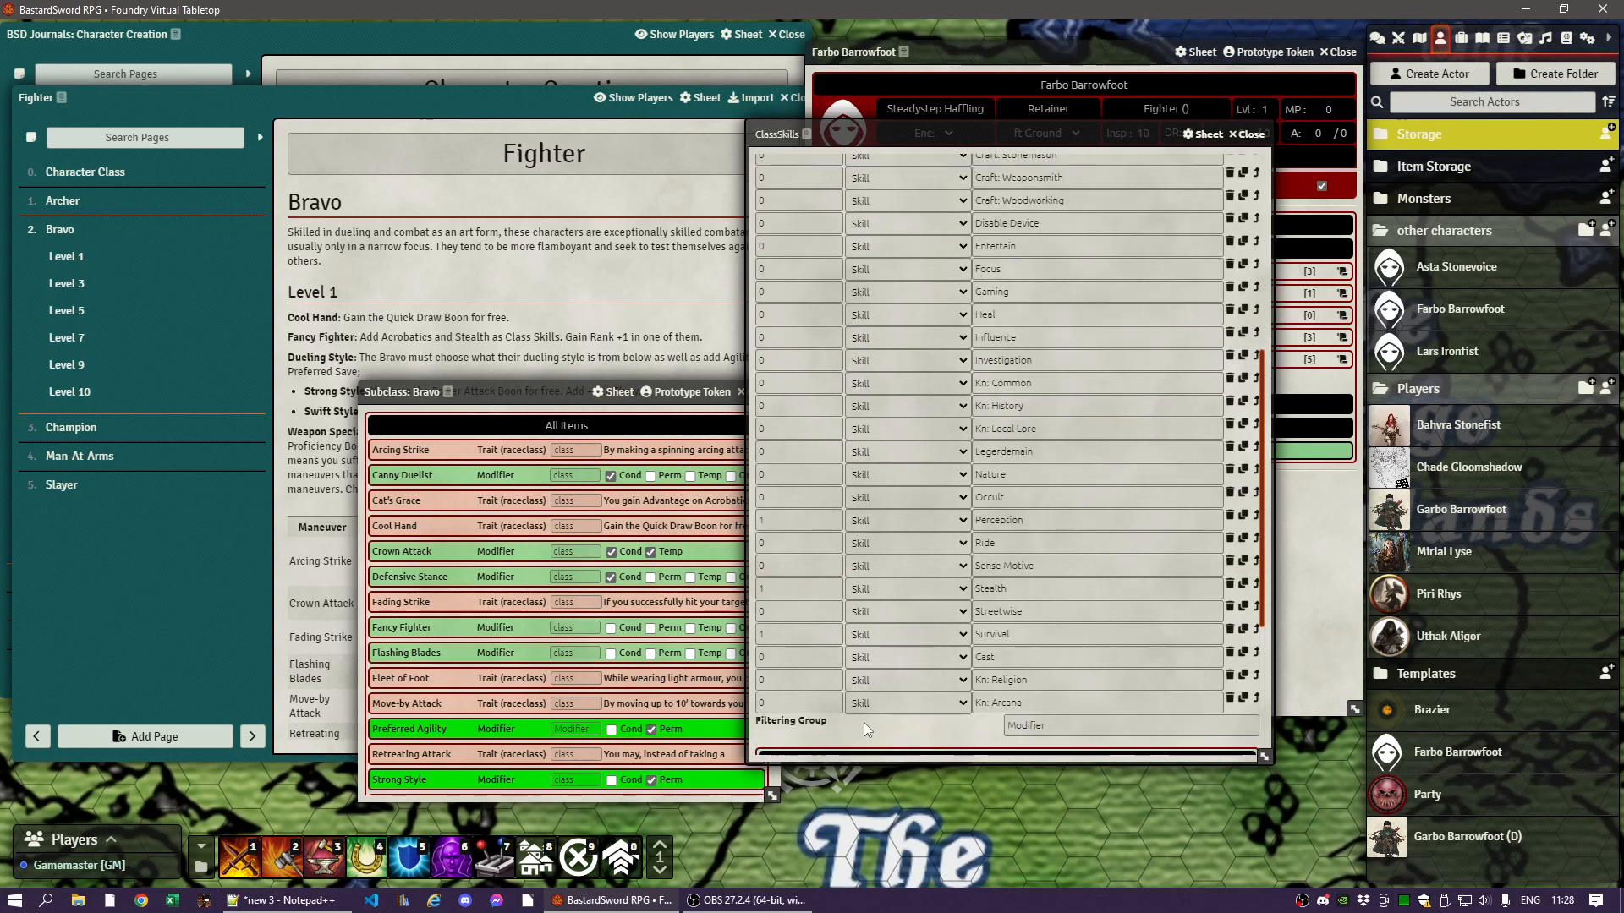
{"action": "left_click", "coordinate": [1252, 134]}
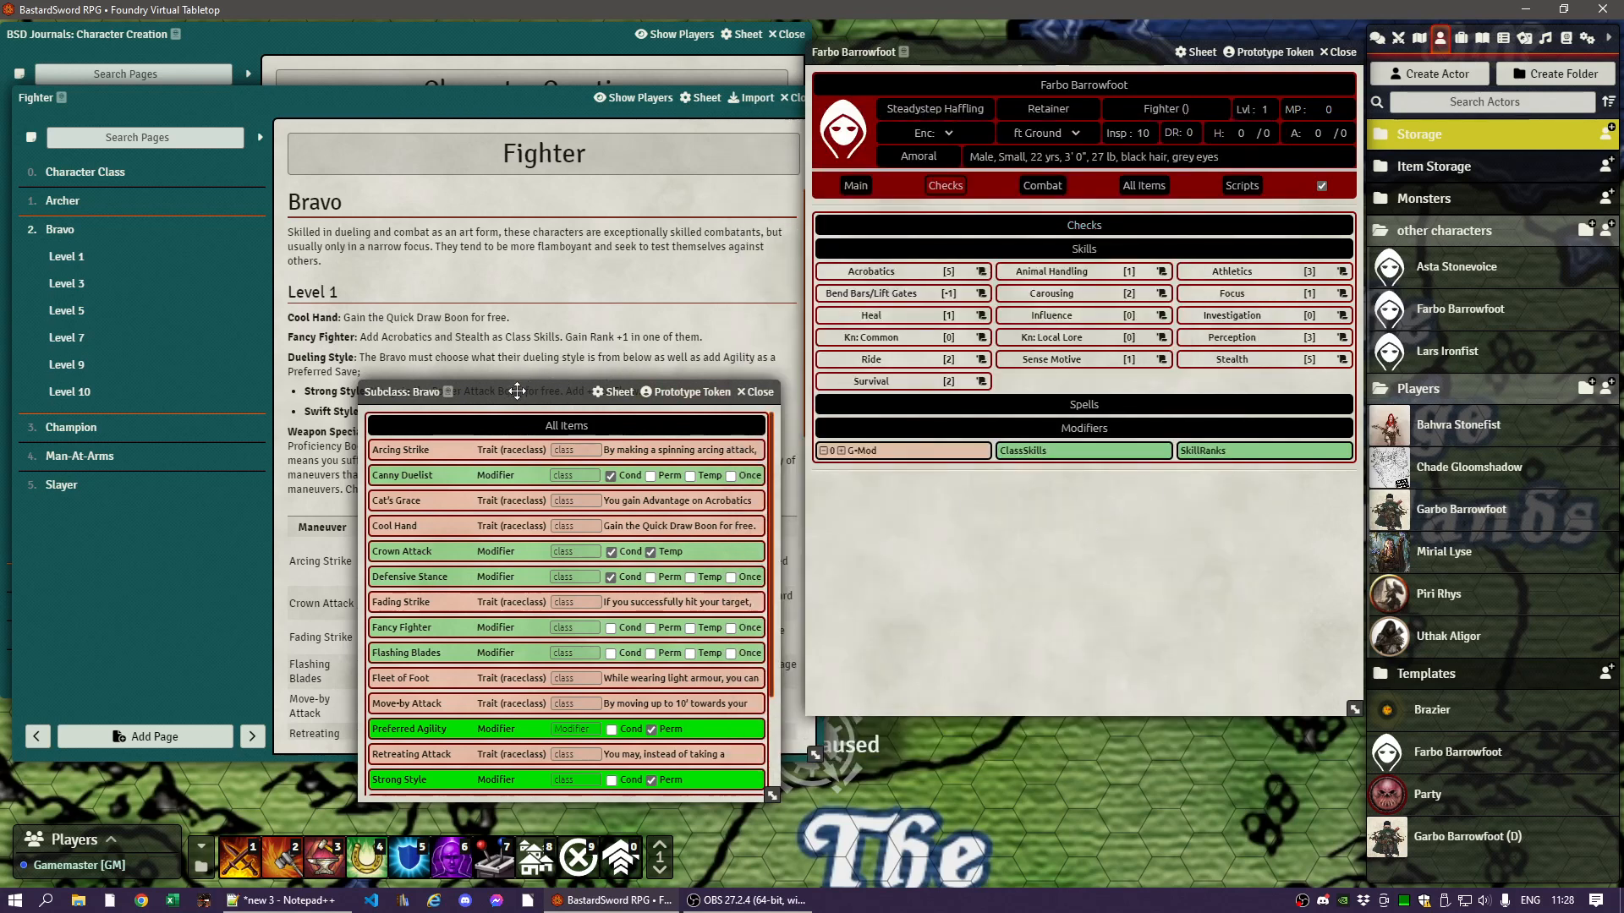
- Consult the Bravo dueling style rules, add the Swift Style modifier from Subclass: Bravo to Farbo's sheet and close the item
{"action": "left_click_drag", "start_coordinate": [517, 391], "coordinate": [586, 436]}
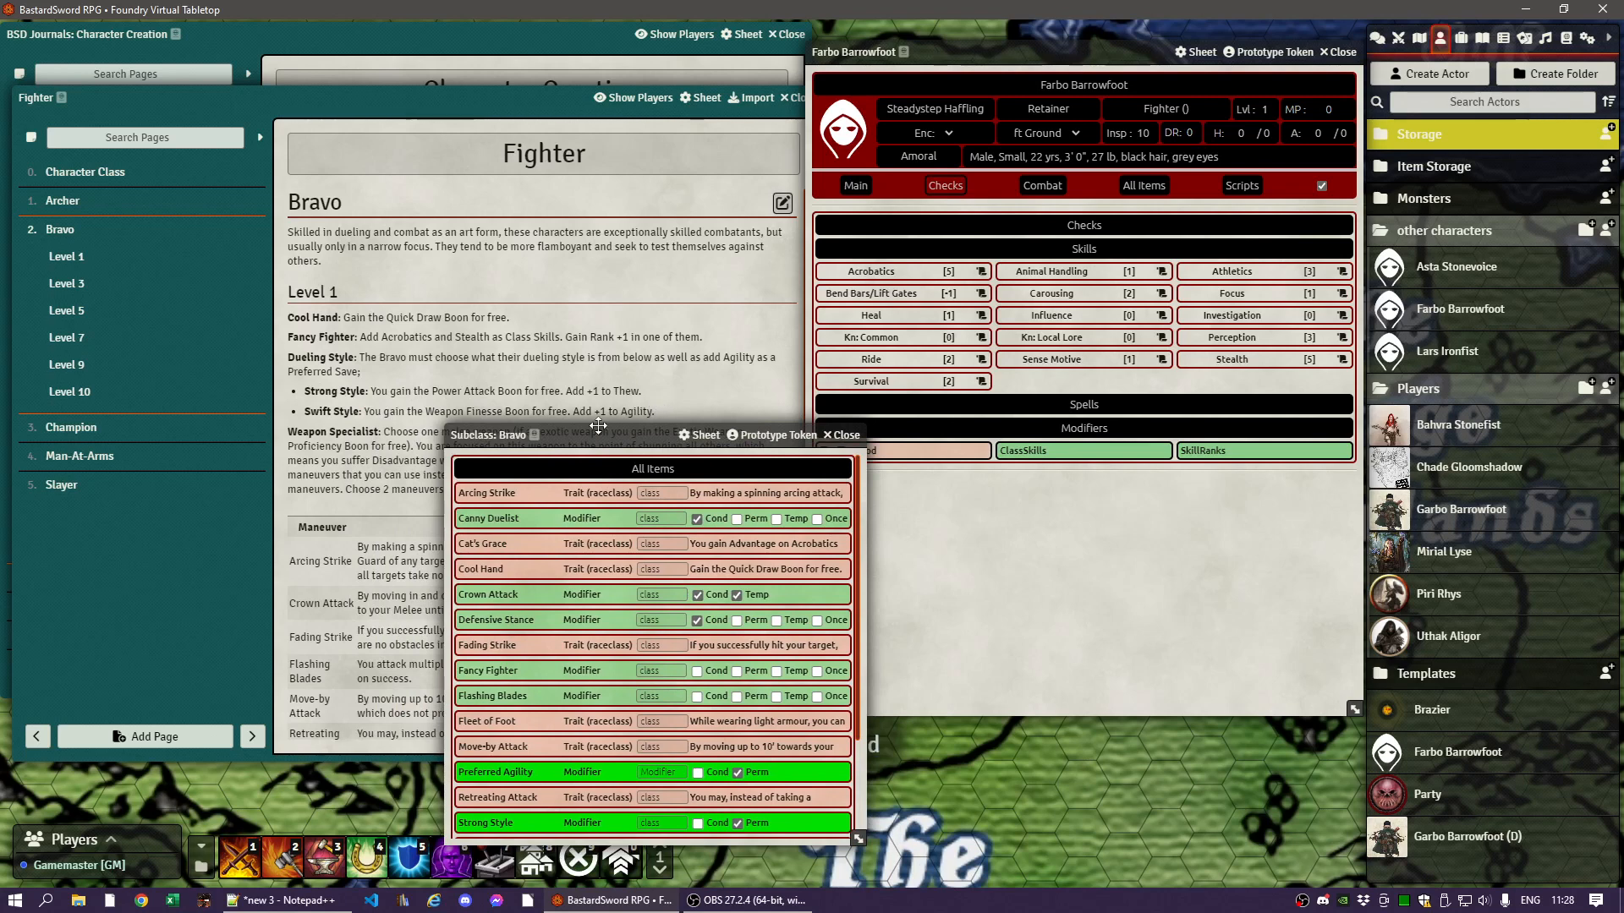
{"action": "left_click_drag", "start_coordinate": [565, 434], "coordinate": [446, 249]}
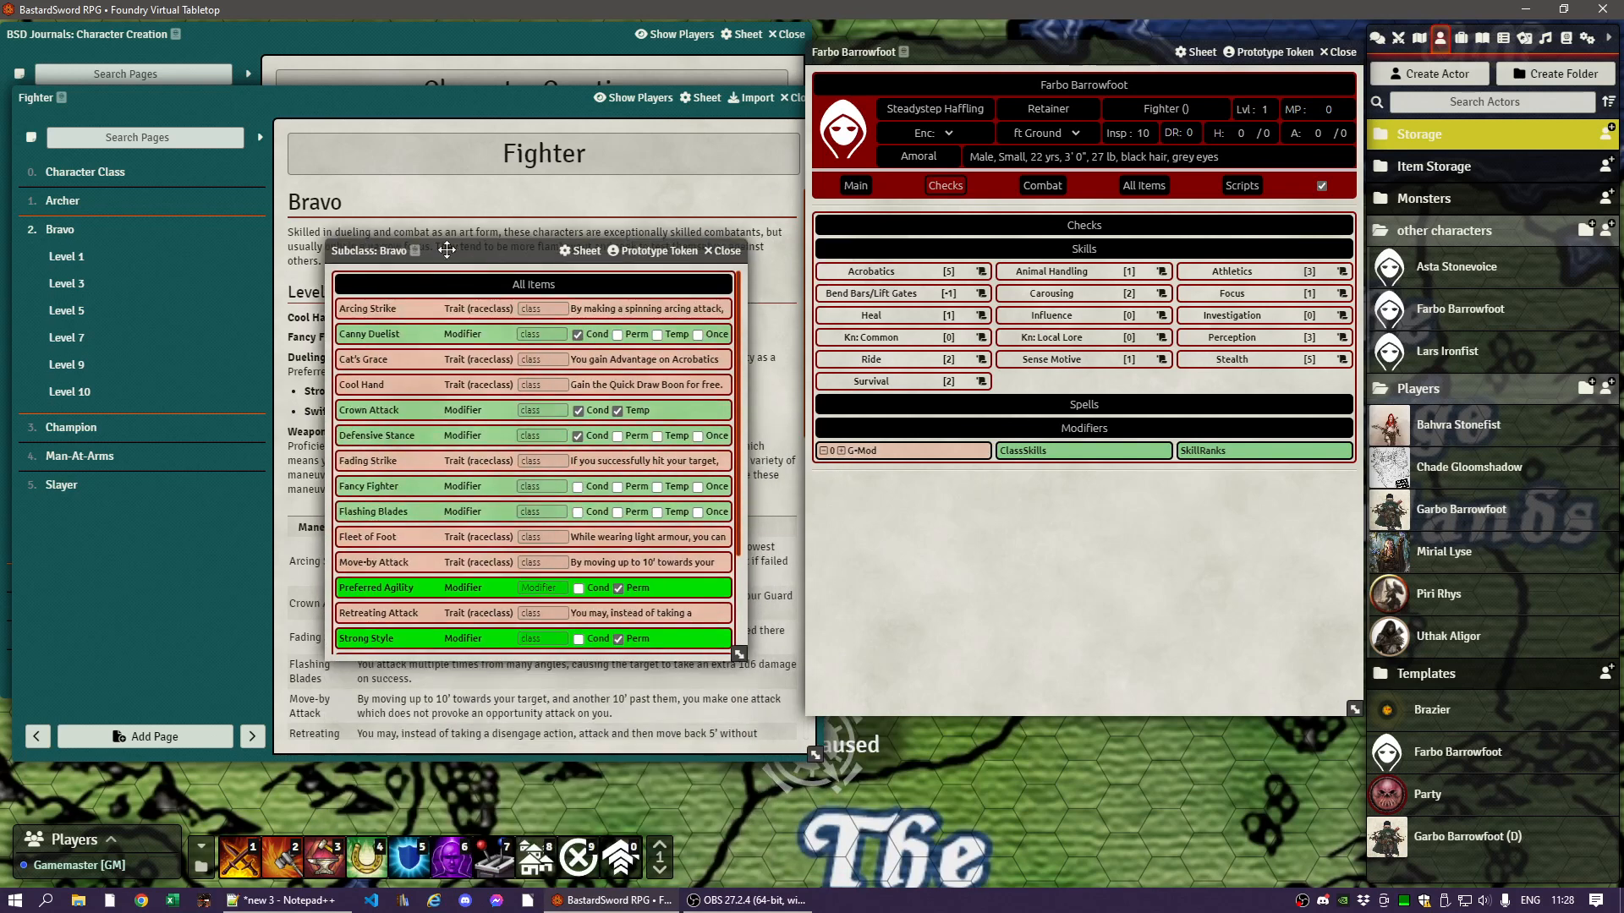
{"action": "scroll", "coordinate": [394, 505], "scroll_direction": "down", "scroll_amount": 3}
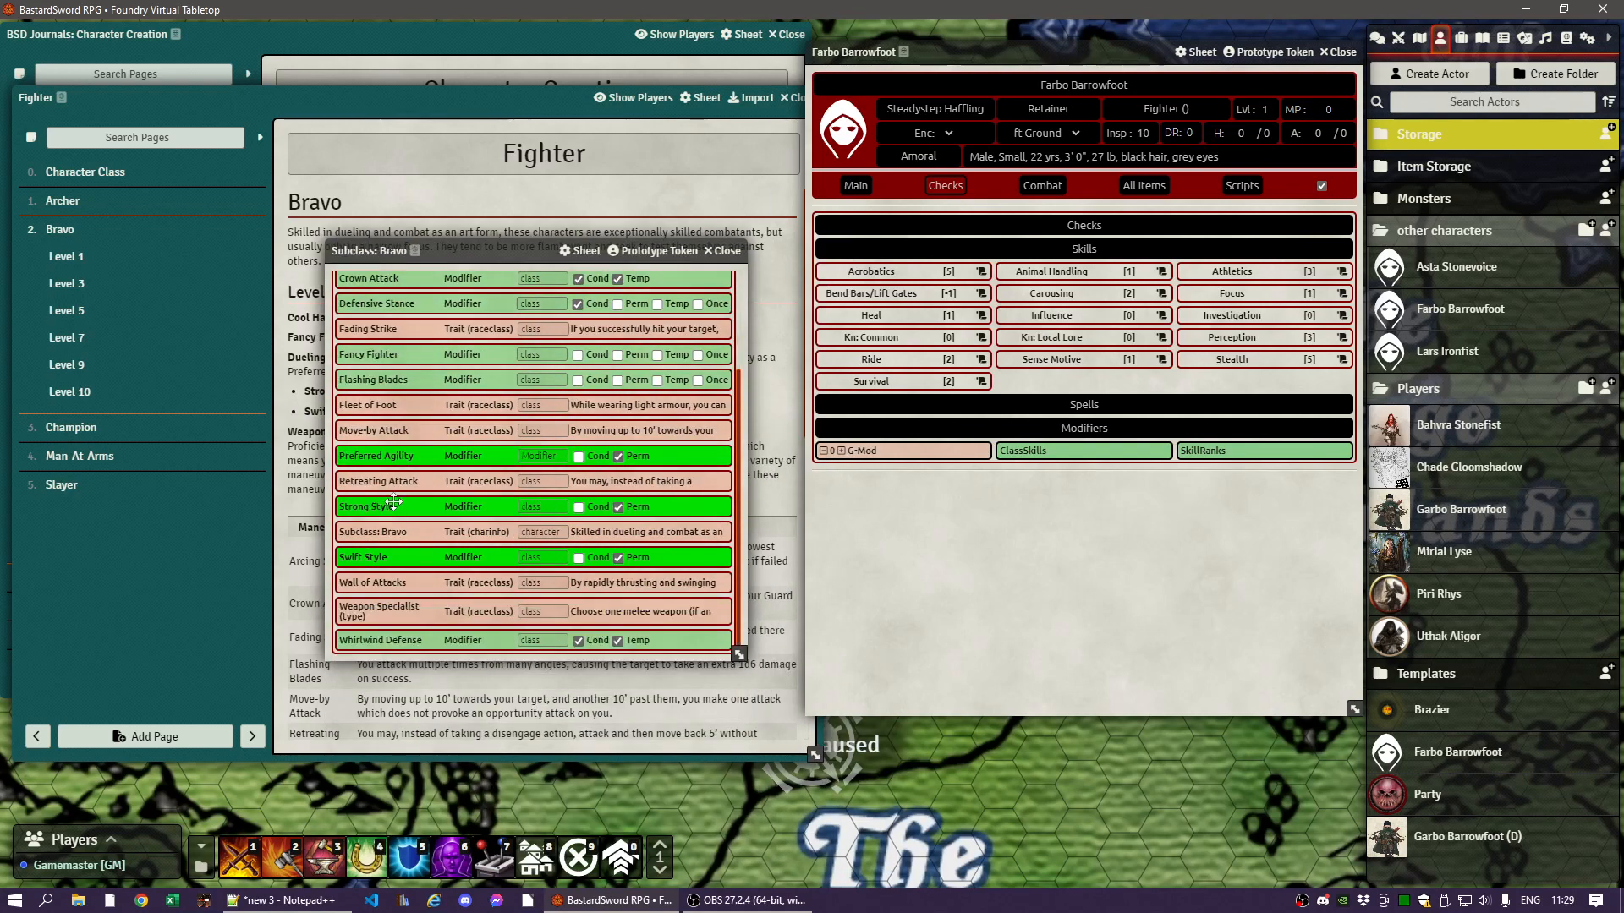
{"action": "left_click_drag", "start_coordinate": [354, 558], "coordinate": [1008, 390]}
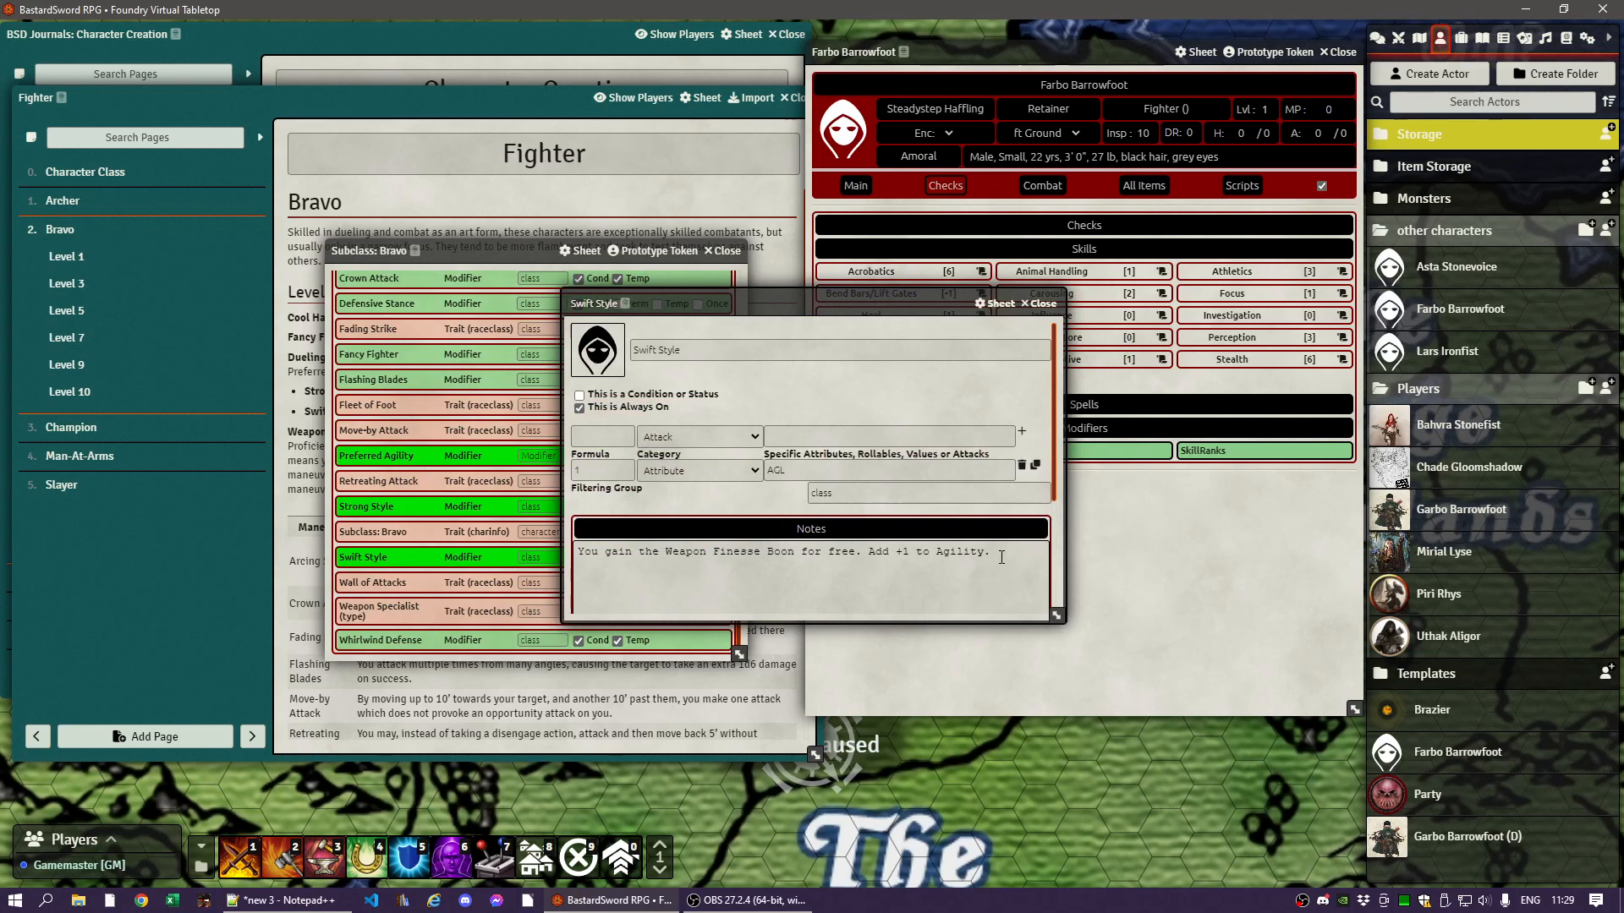
{"action": "left_click", "coordinate": [1001, 557]}
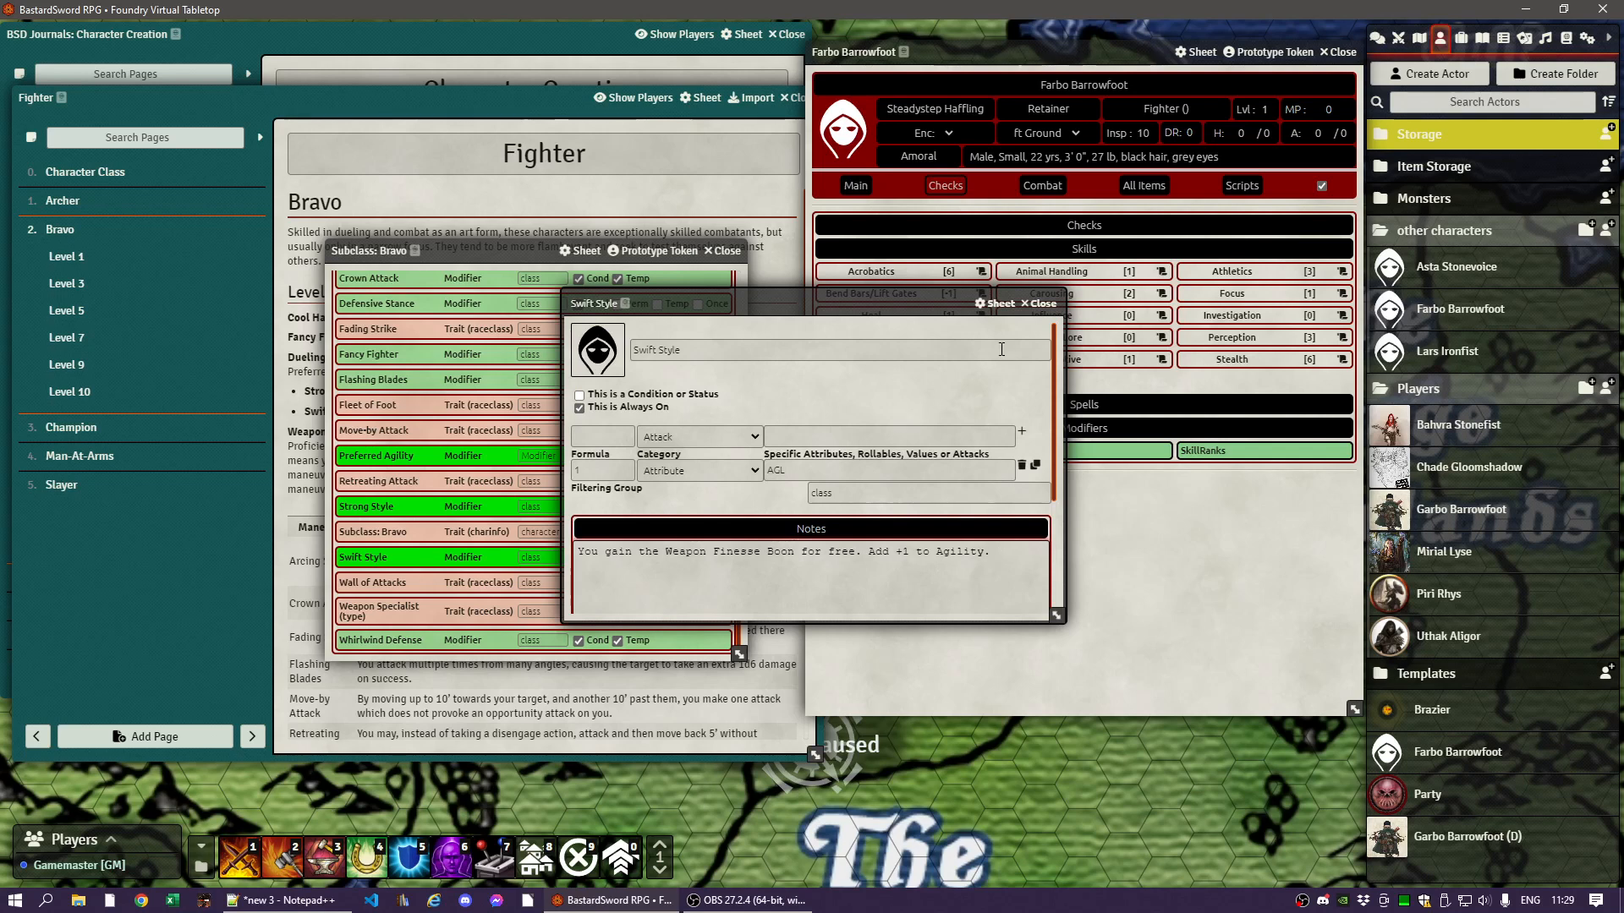
{"action": "left_click", "coordinate": [1042, 303]}
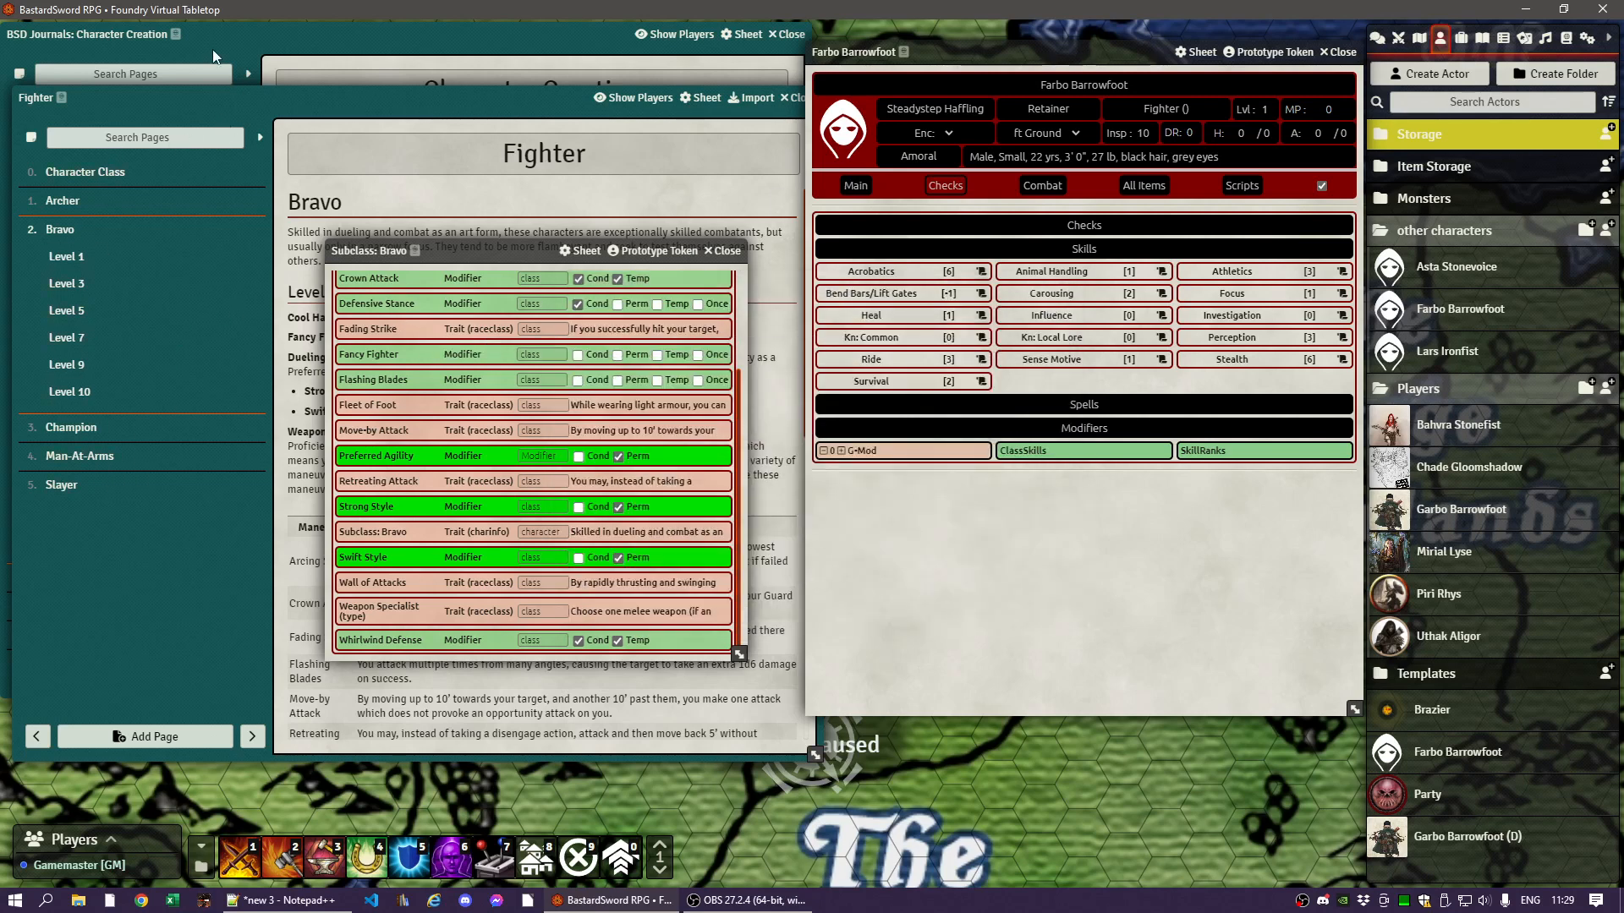
- Review the Boons page of the Character Creation journal, including the Weapon Finesse entry
{"action": "left_click", "coordinate": [234, 33]}
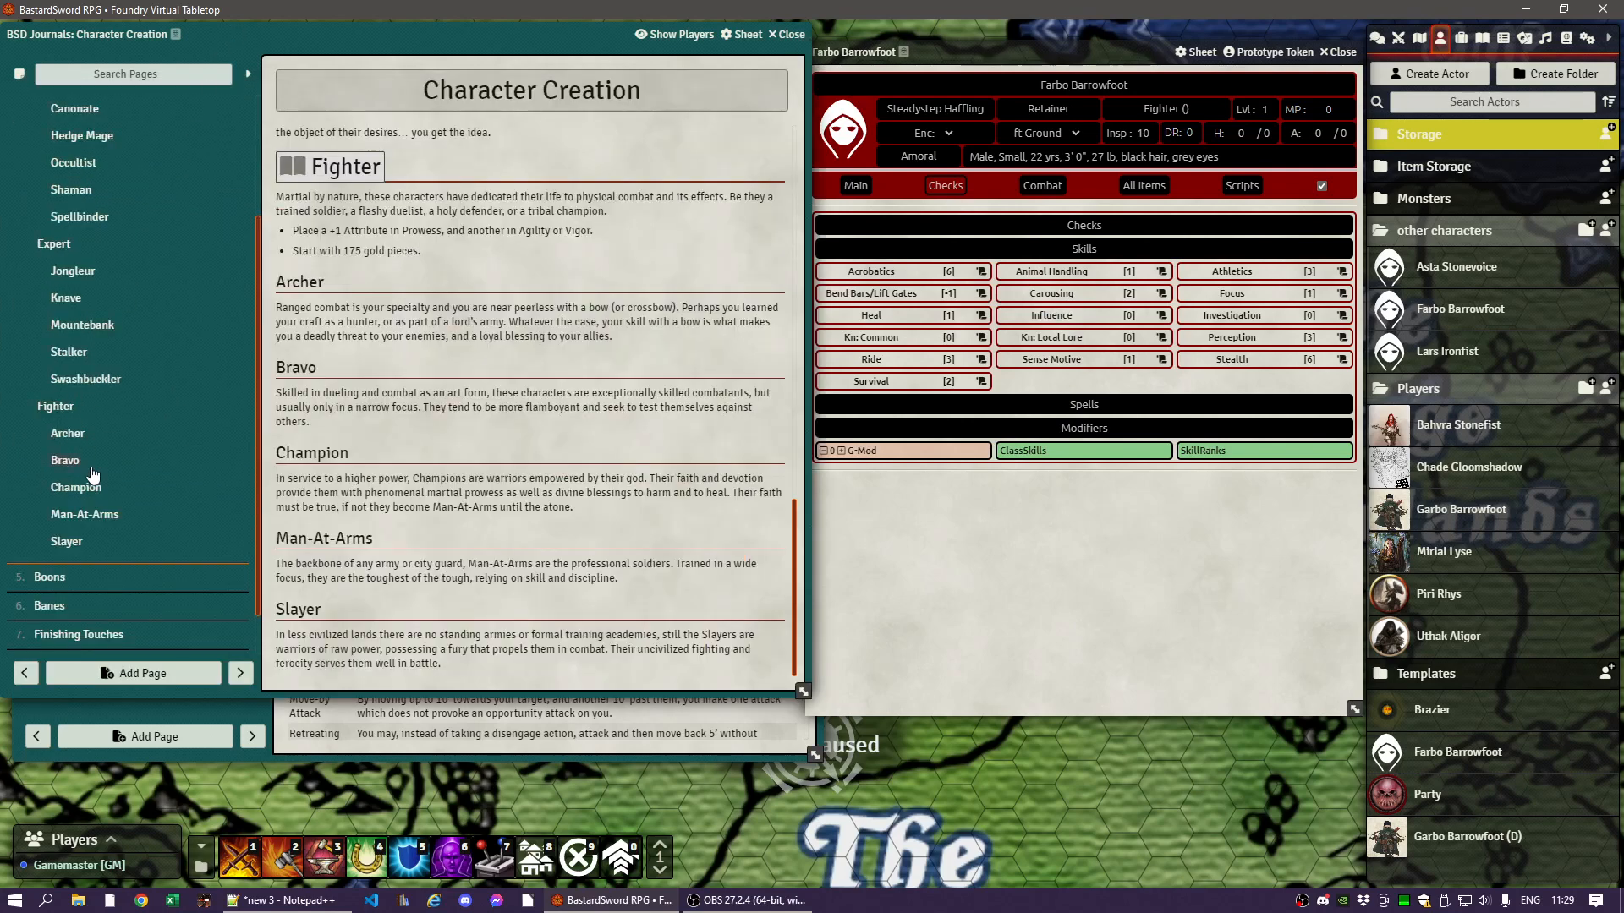
{"action": "left_click", "coordinate": [49, 579]}
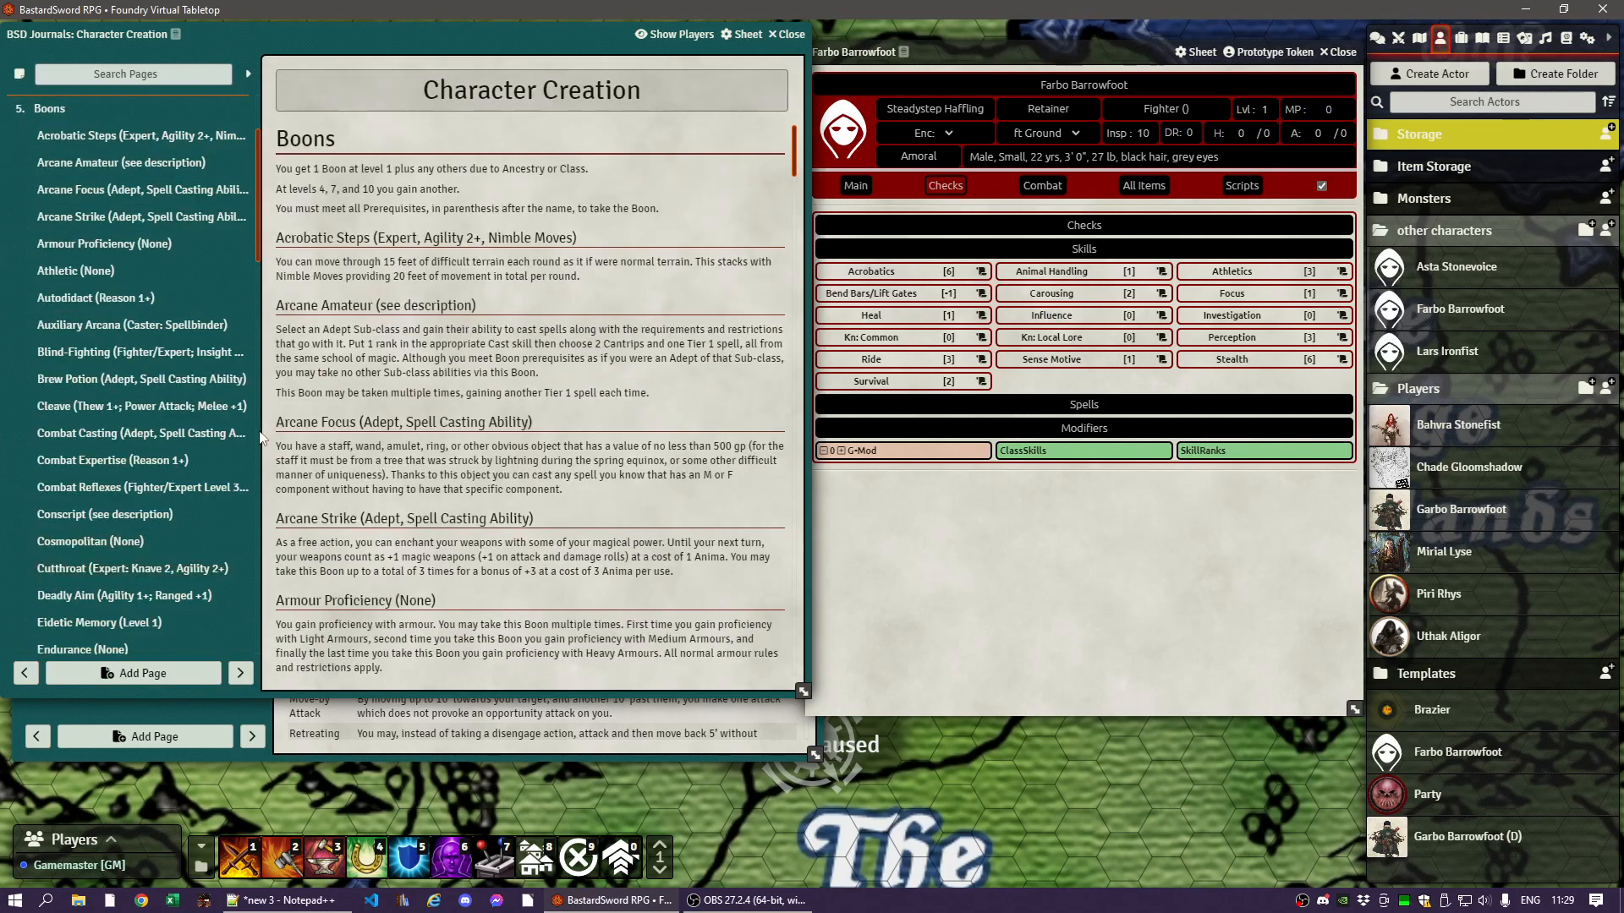
{"action": "scroll", "coordinate": [163, 410], "scroll_direction": "down", "scroll_amount": 15}
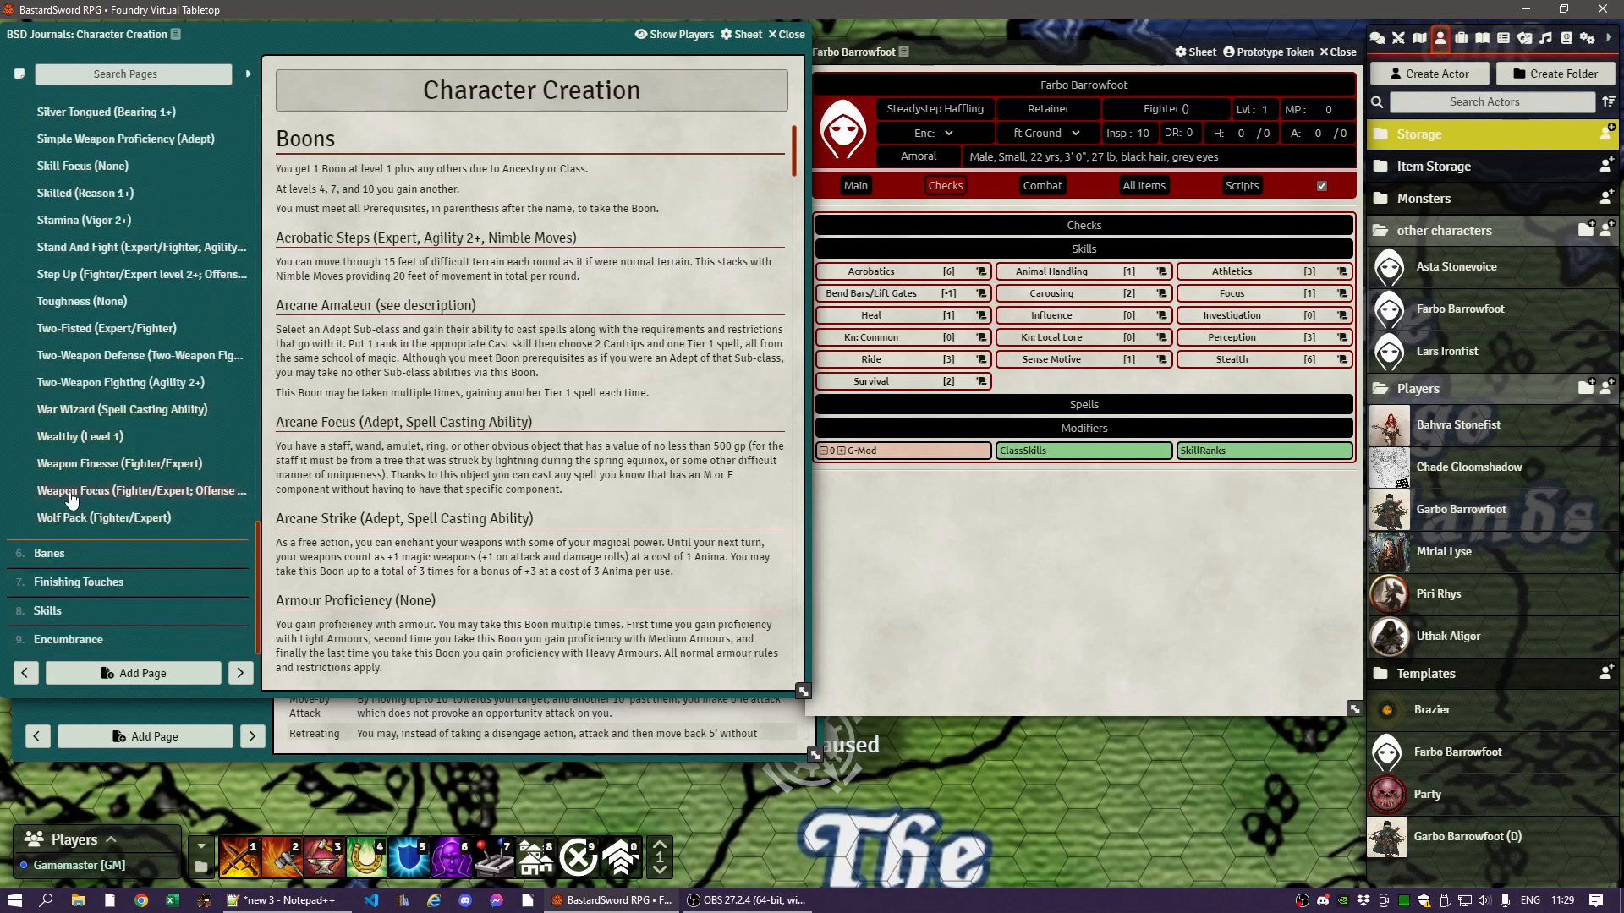
{"action": "left_click", "coordinate": [75, 467]}
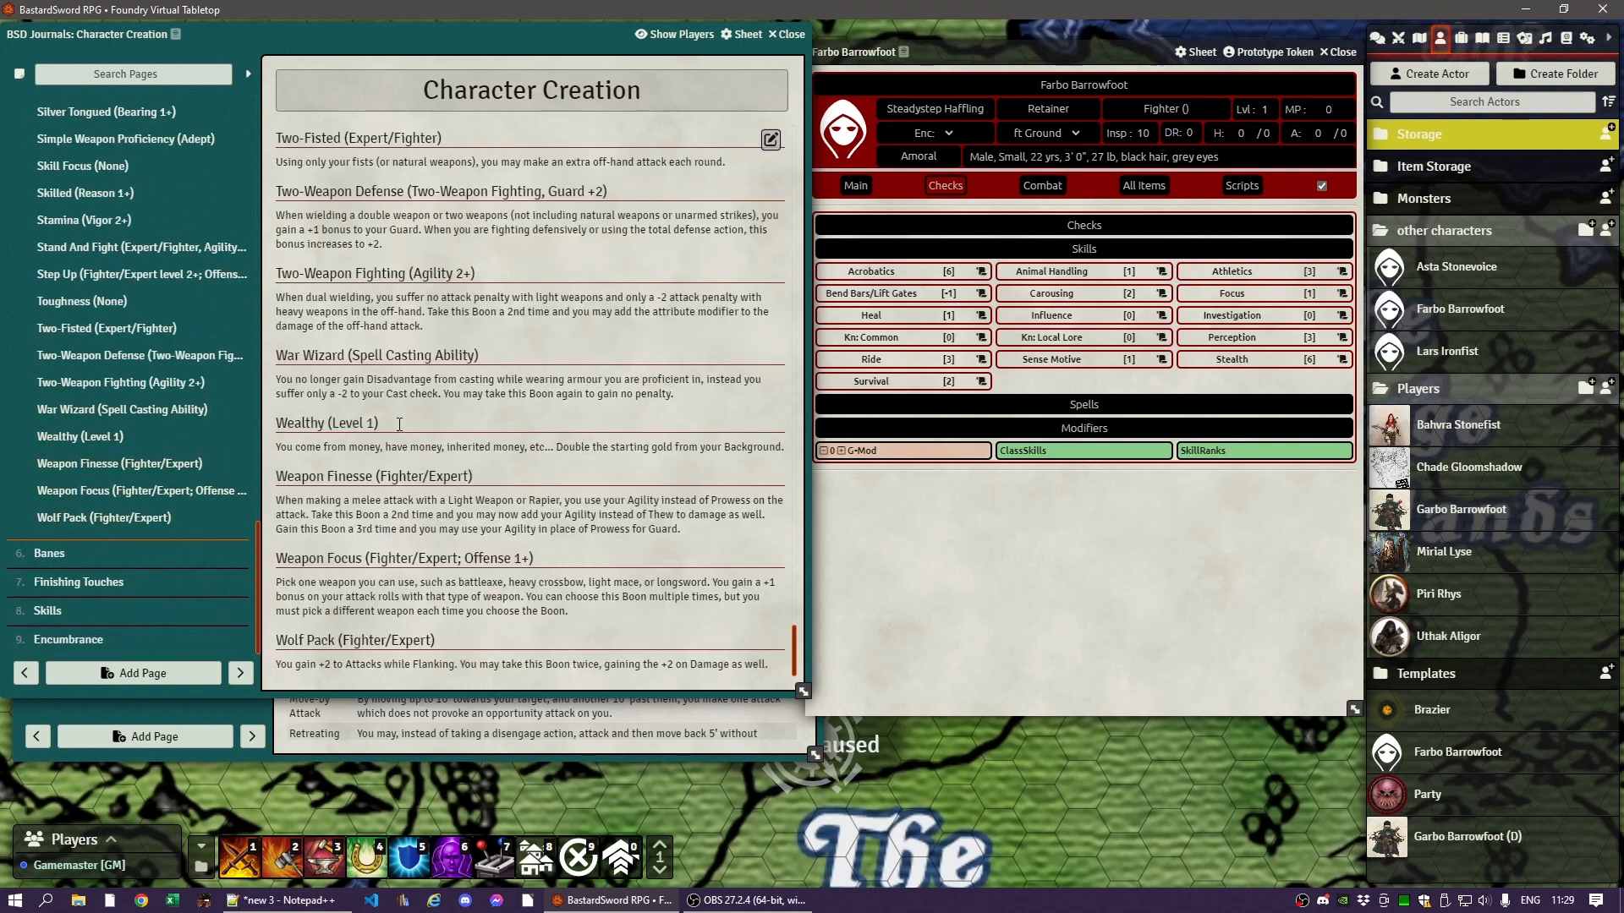
{"action": "scroll", "coordinate": [483, 398], "scroll_direction": "up", "scroll_amount": 15}
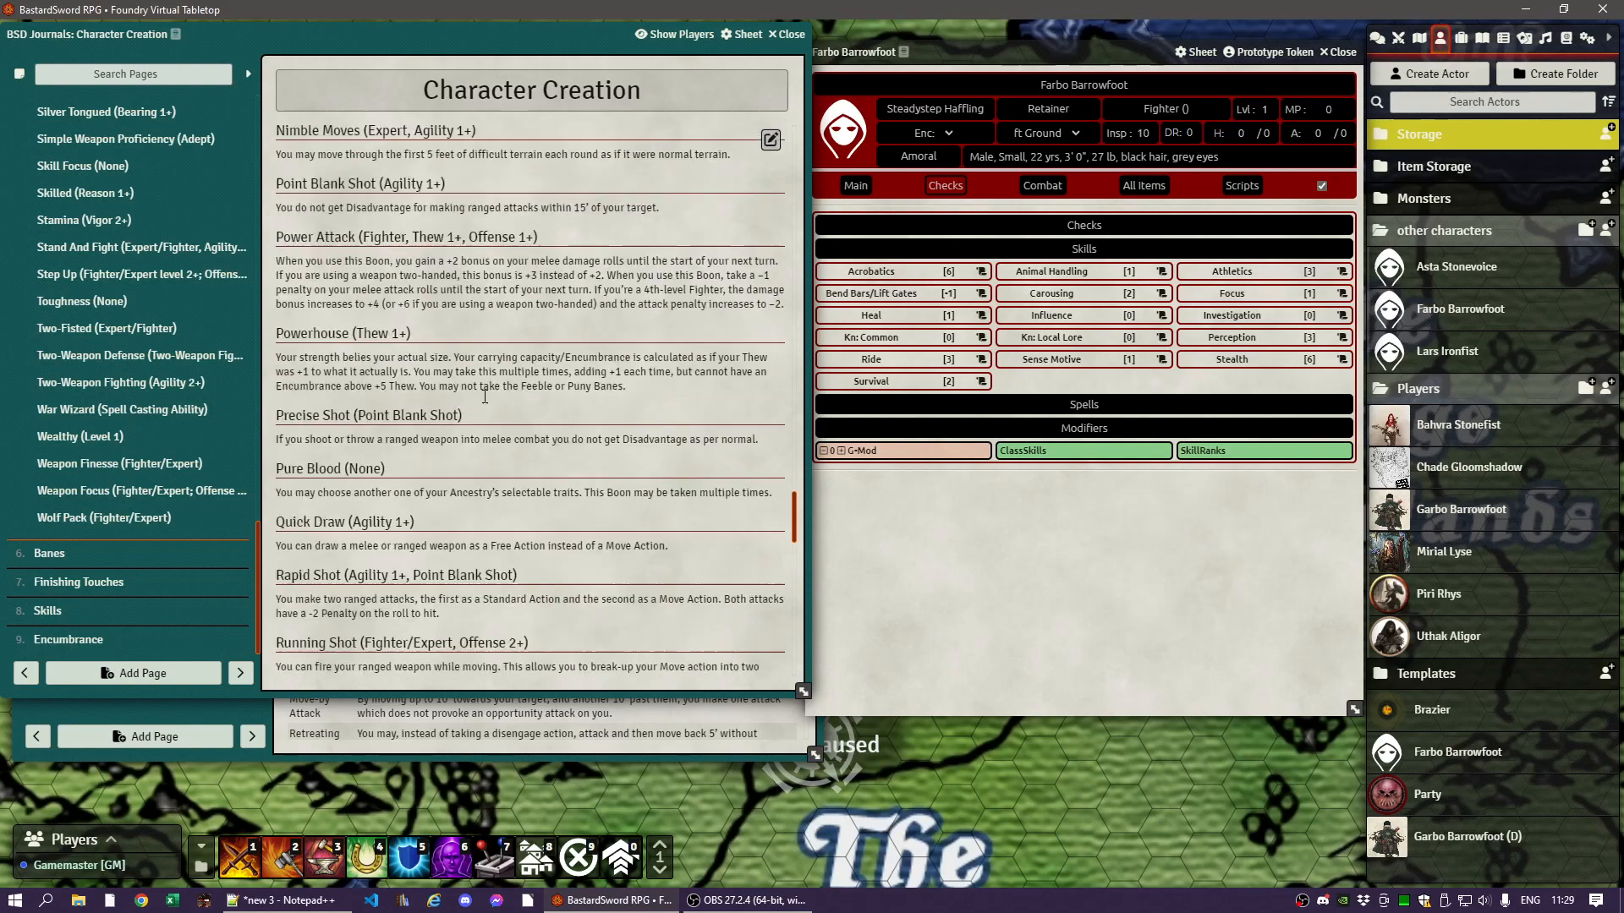
{"action": "scroll", "coordinate": [489, 396], "scroll_direction": "up", "scroll_amount": 20}
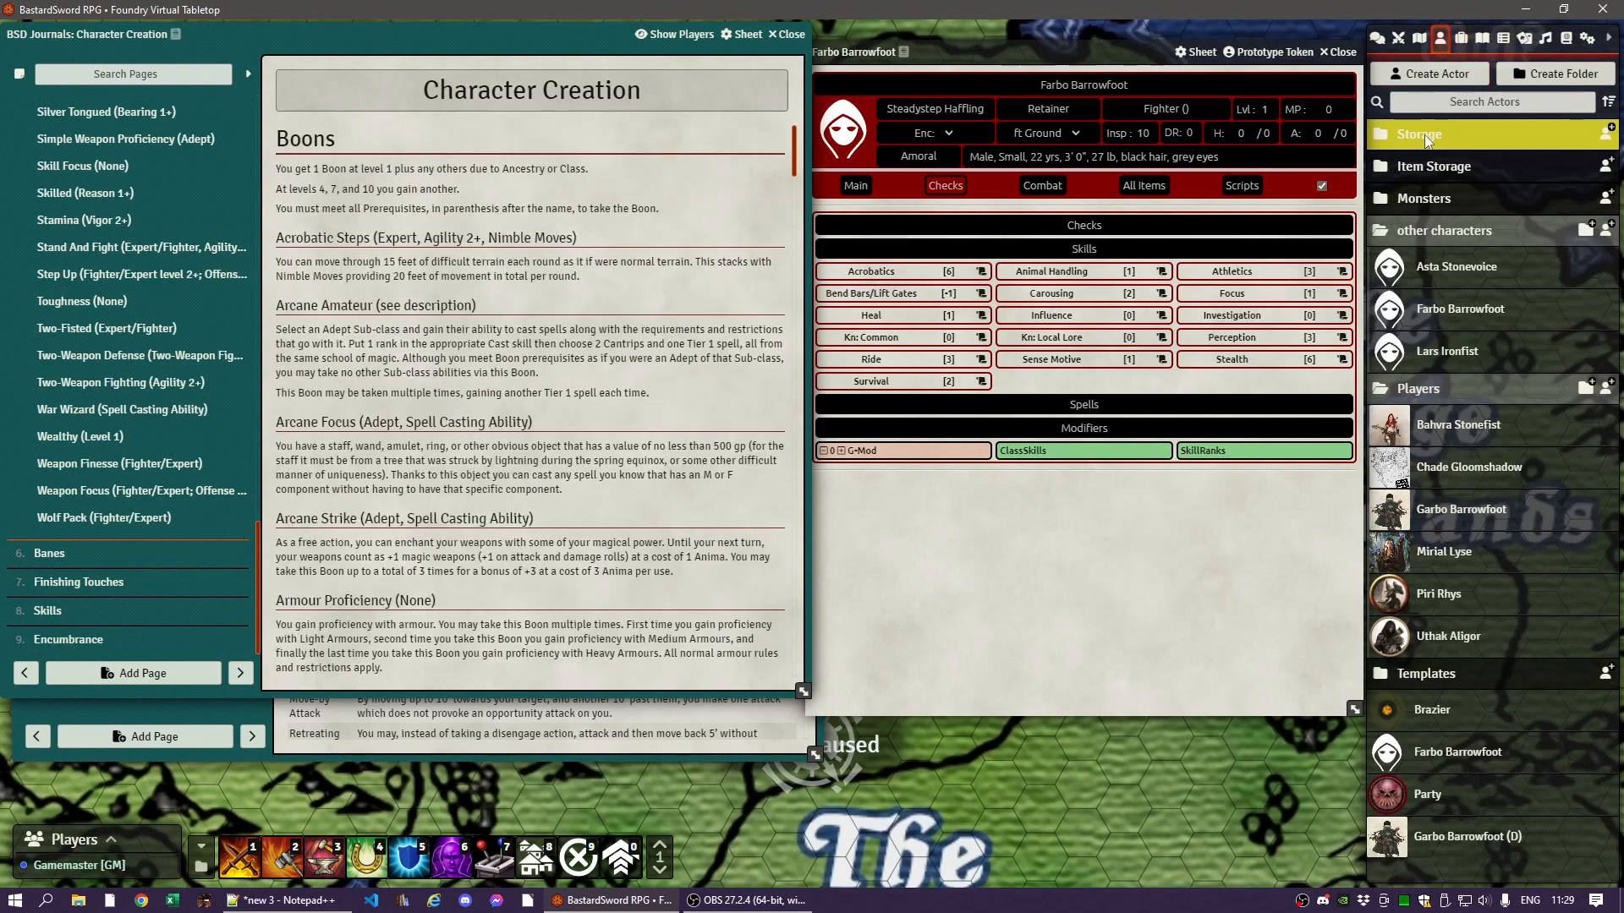
- Add the Wpn Finesse 1 - Light/Rapier modifier from the Boons storage actor to the character and close both source windows
{"action": "left_click", "coordinate": [1431, 168]}
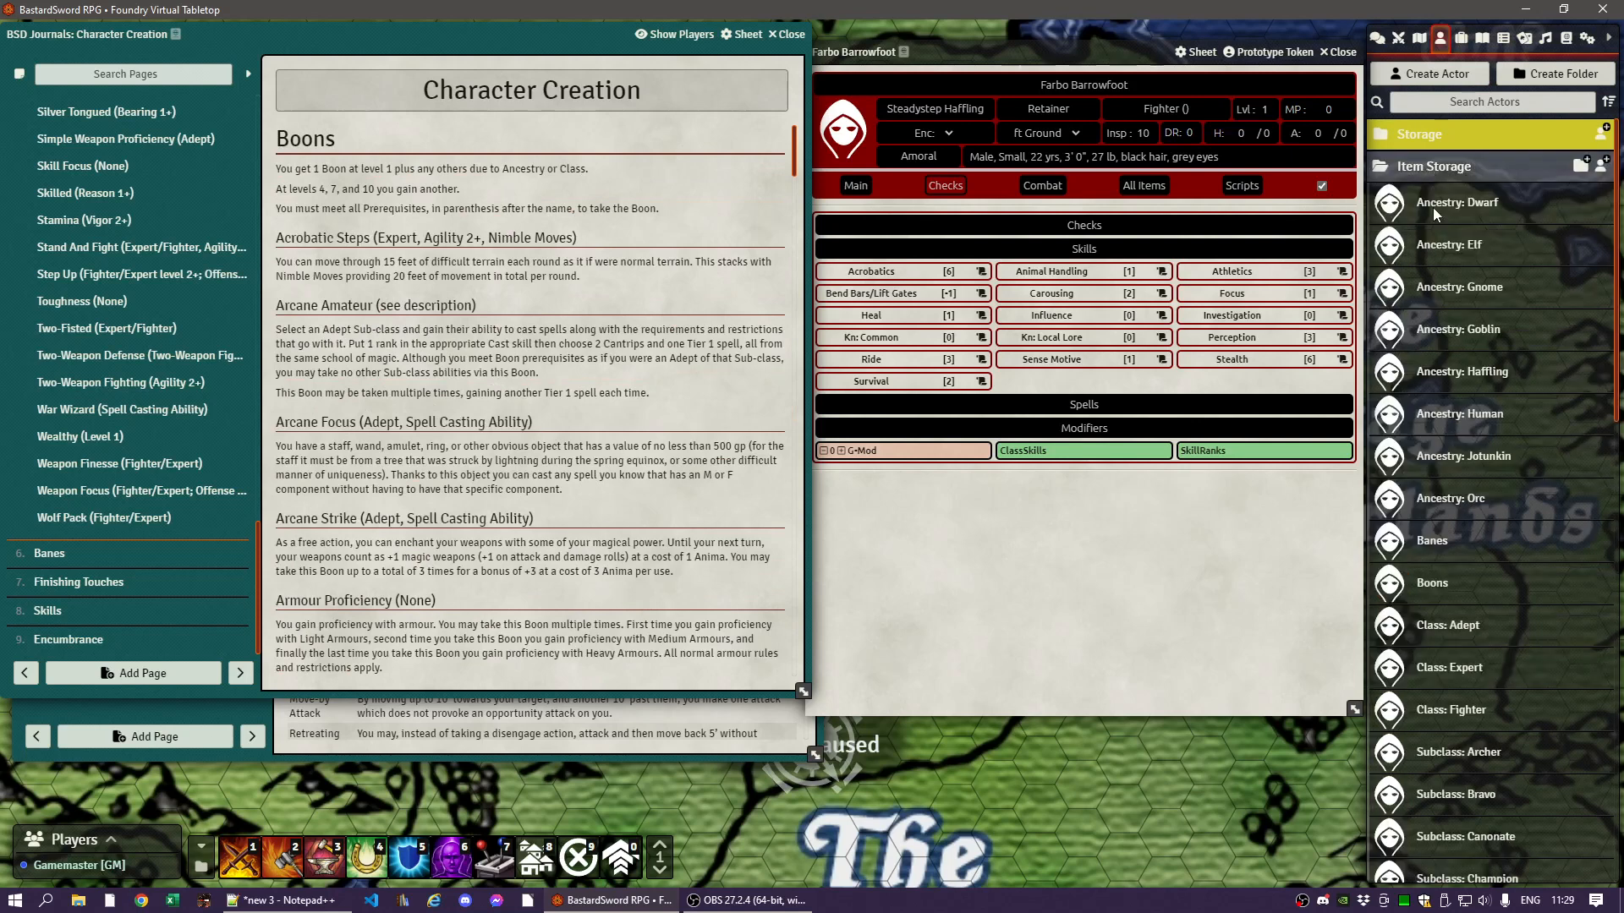
{"action": "left_click", "coordinate": [1432, 584]}
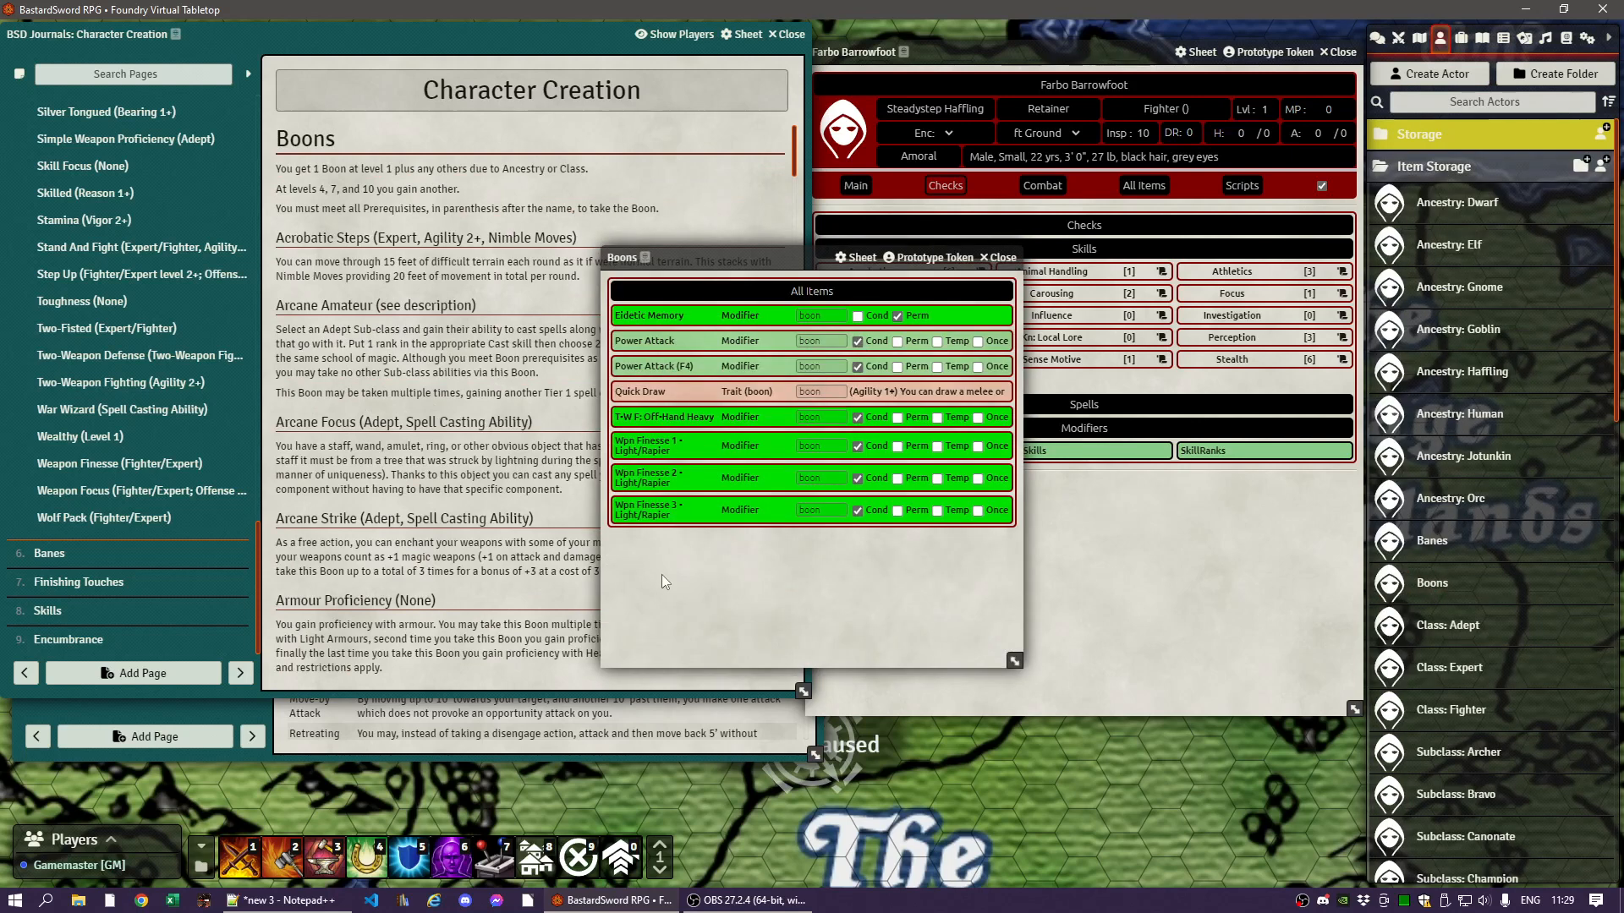
{"action": "left_click_drag", "start_coordinate": [677, 258], "coordinate": [399, 249]}
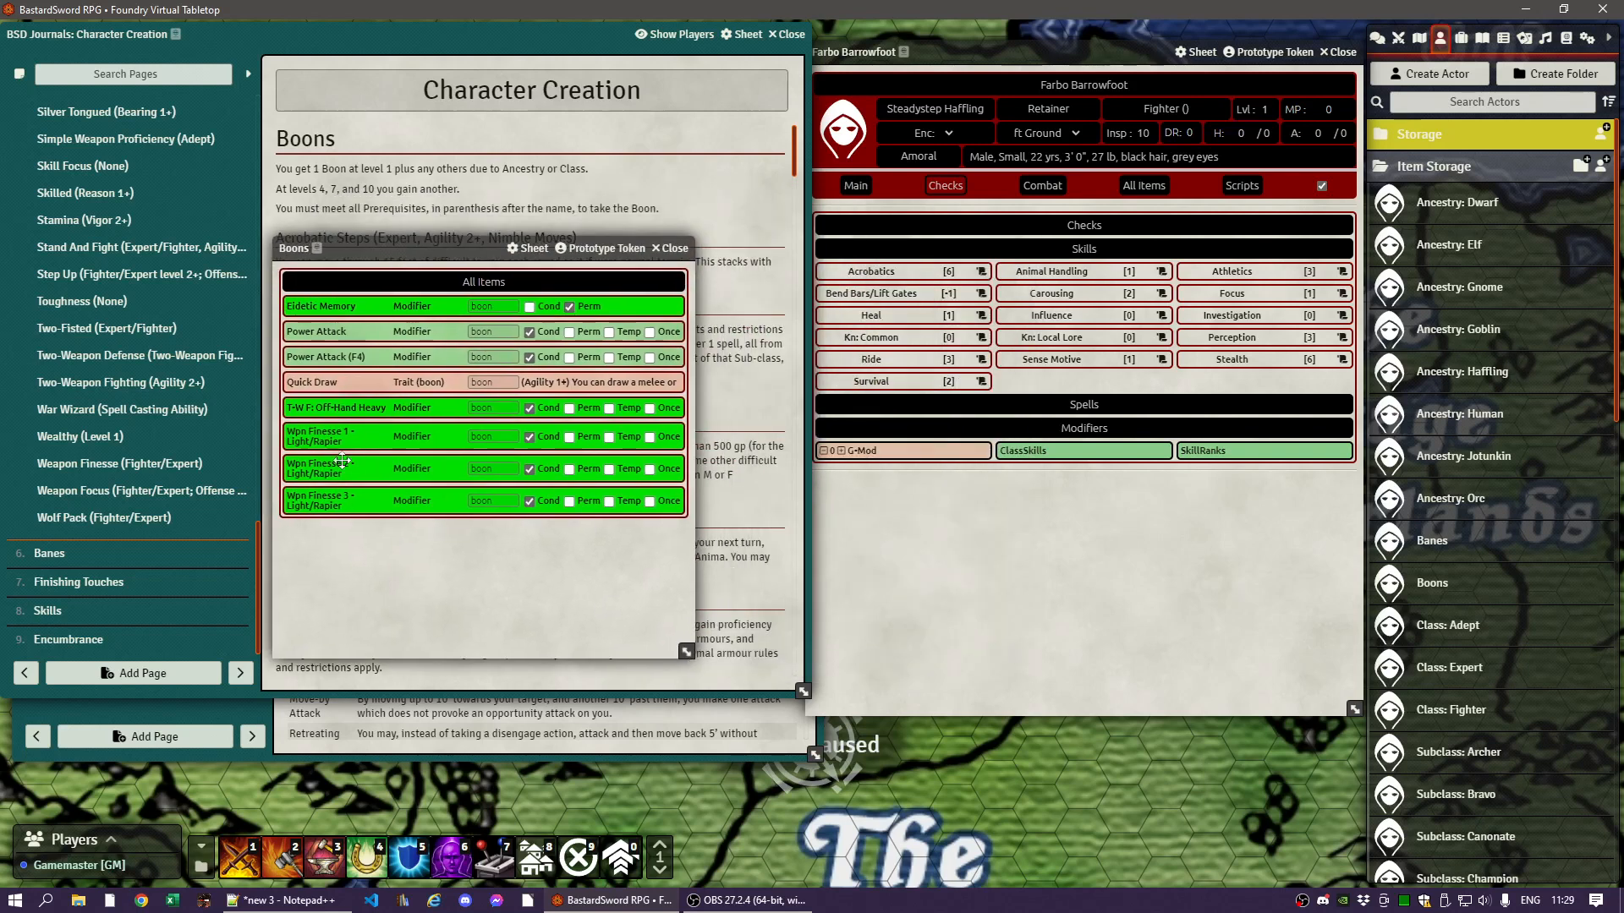
{"action": "left_click_drag", "start_coordinate": [321, 437], "coordinate": [1015, 537]}
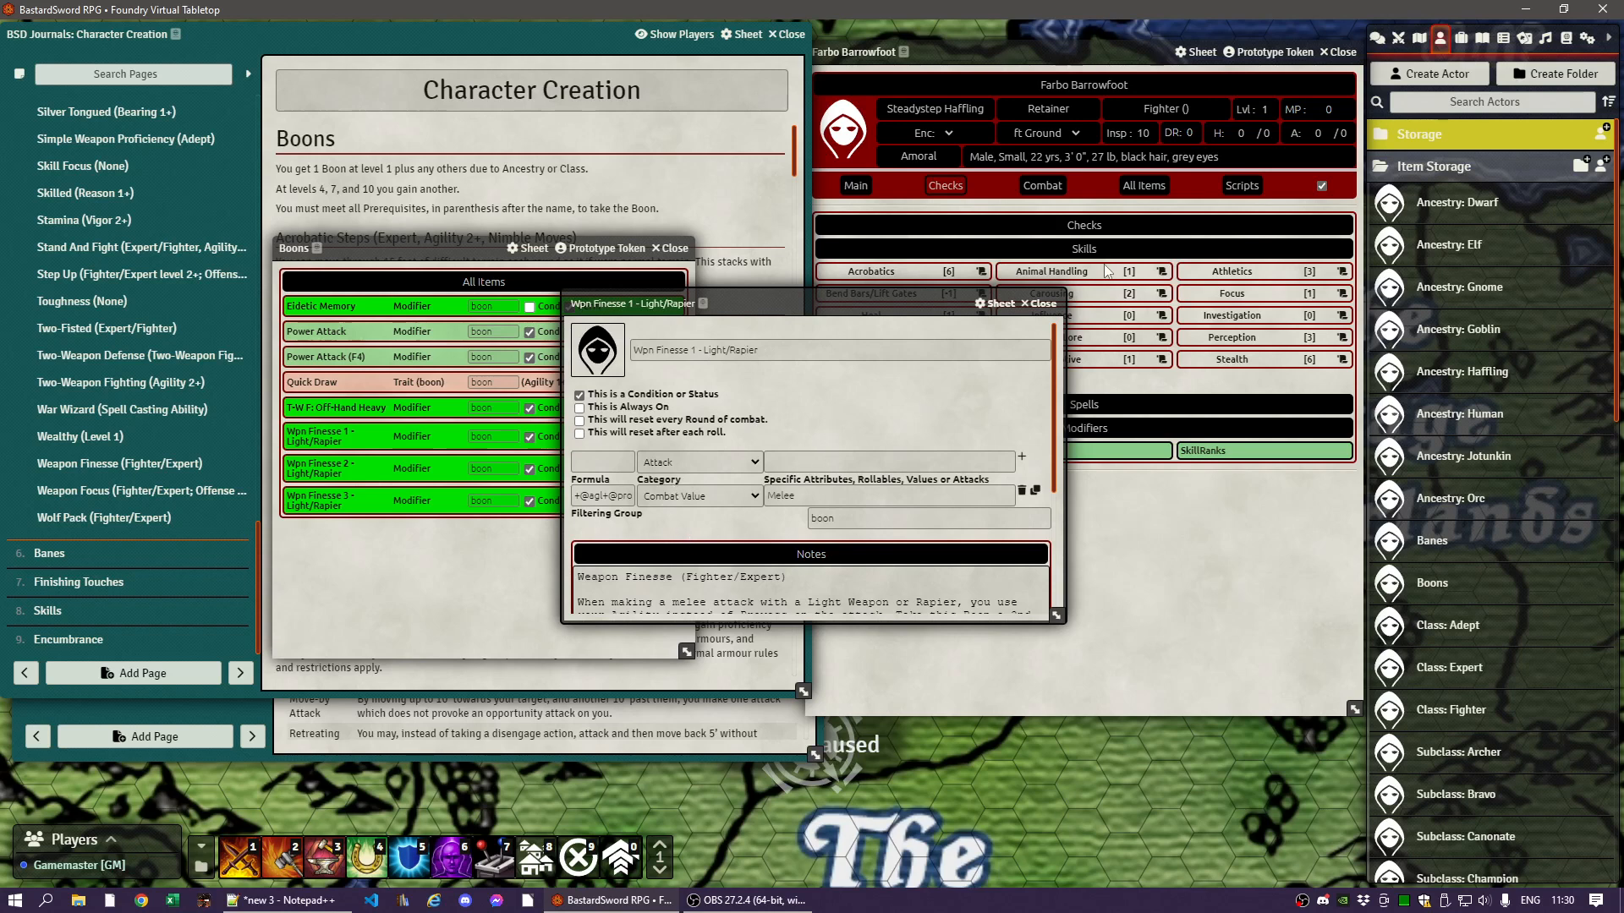
{"action": "left_click", "coordinate": [1042, 304]}
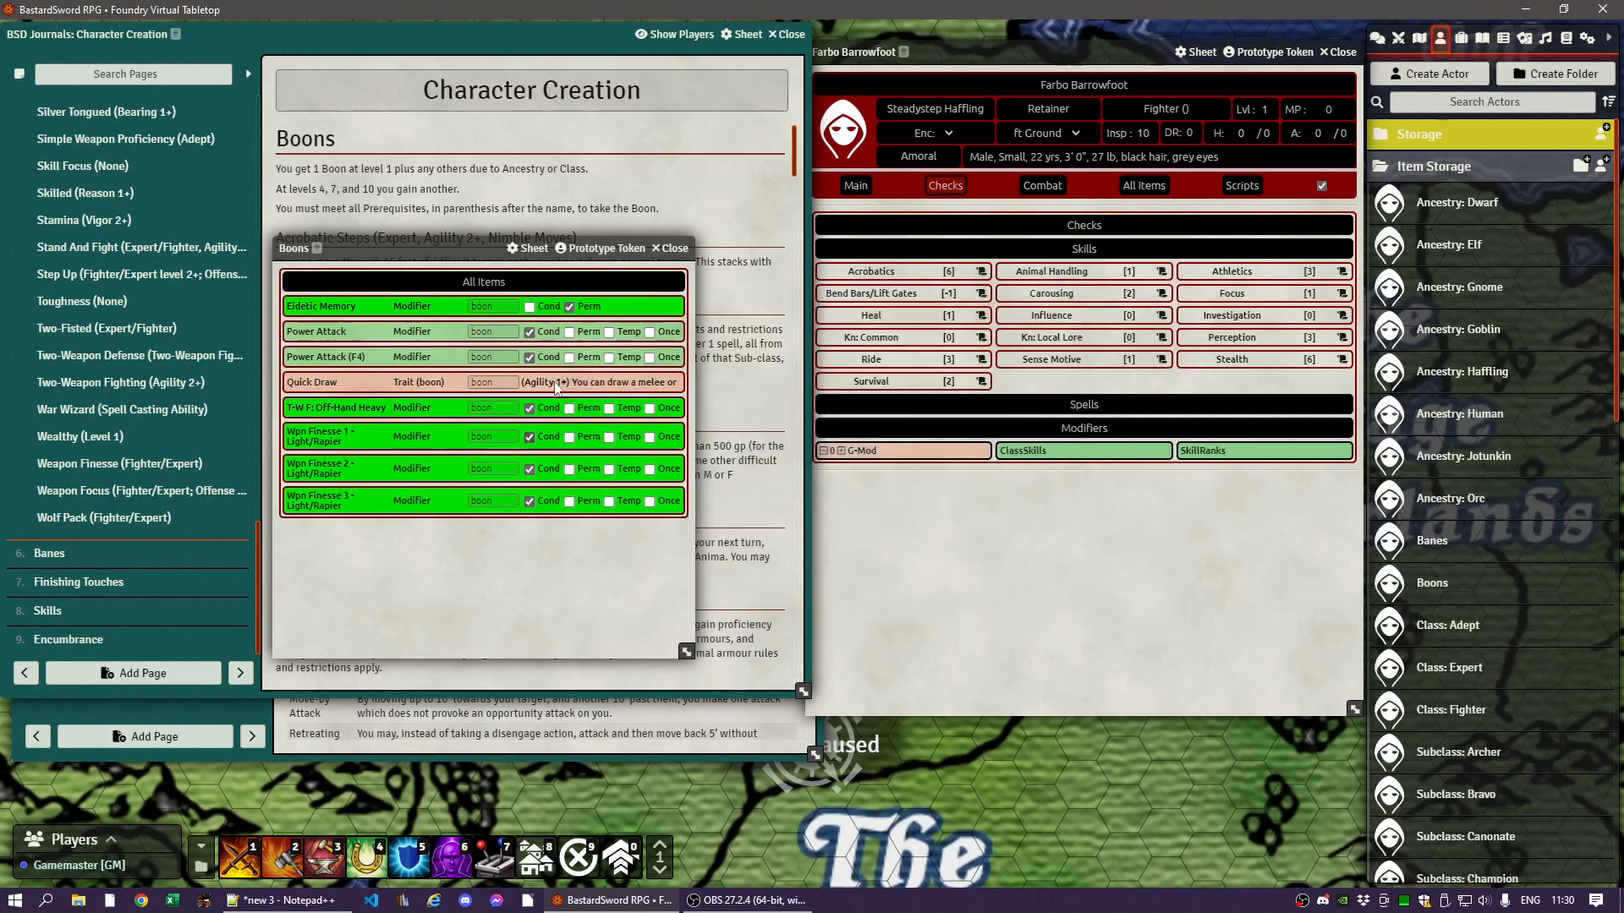
{"action": "left_click", "coordinate": [679, 249]}
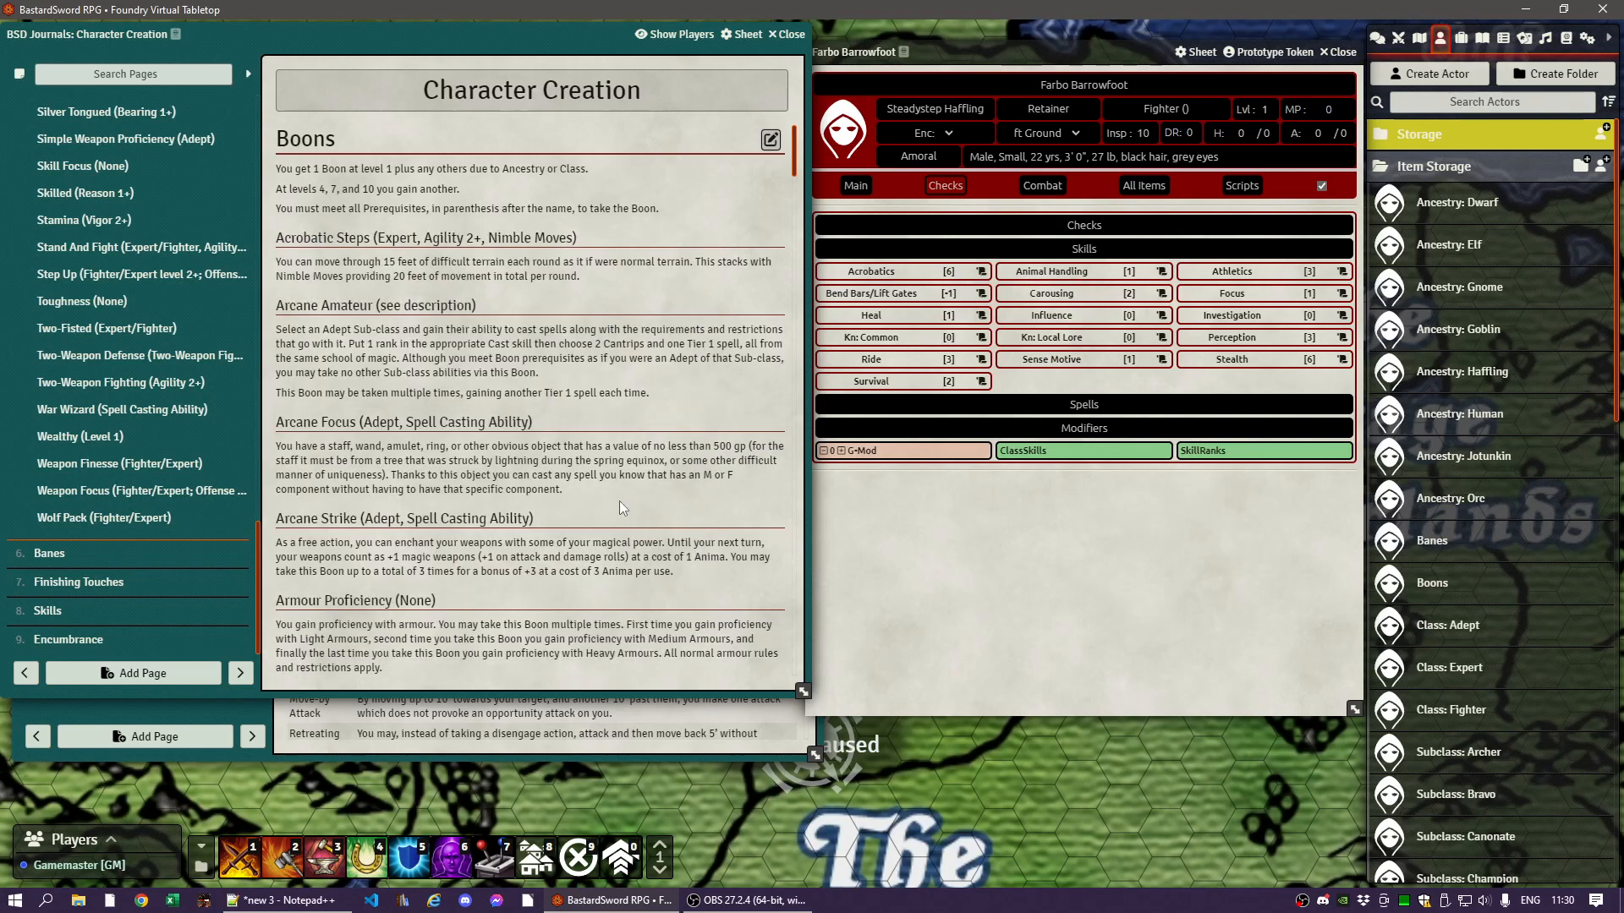
- Add the Weapon Specialist (type) trait from the Subclass: Bravo storage actor to the character sheet
{"action": "left_click", "coordinate": [465, 751]}
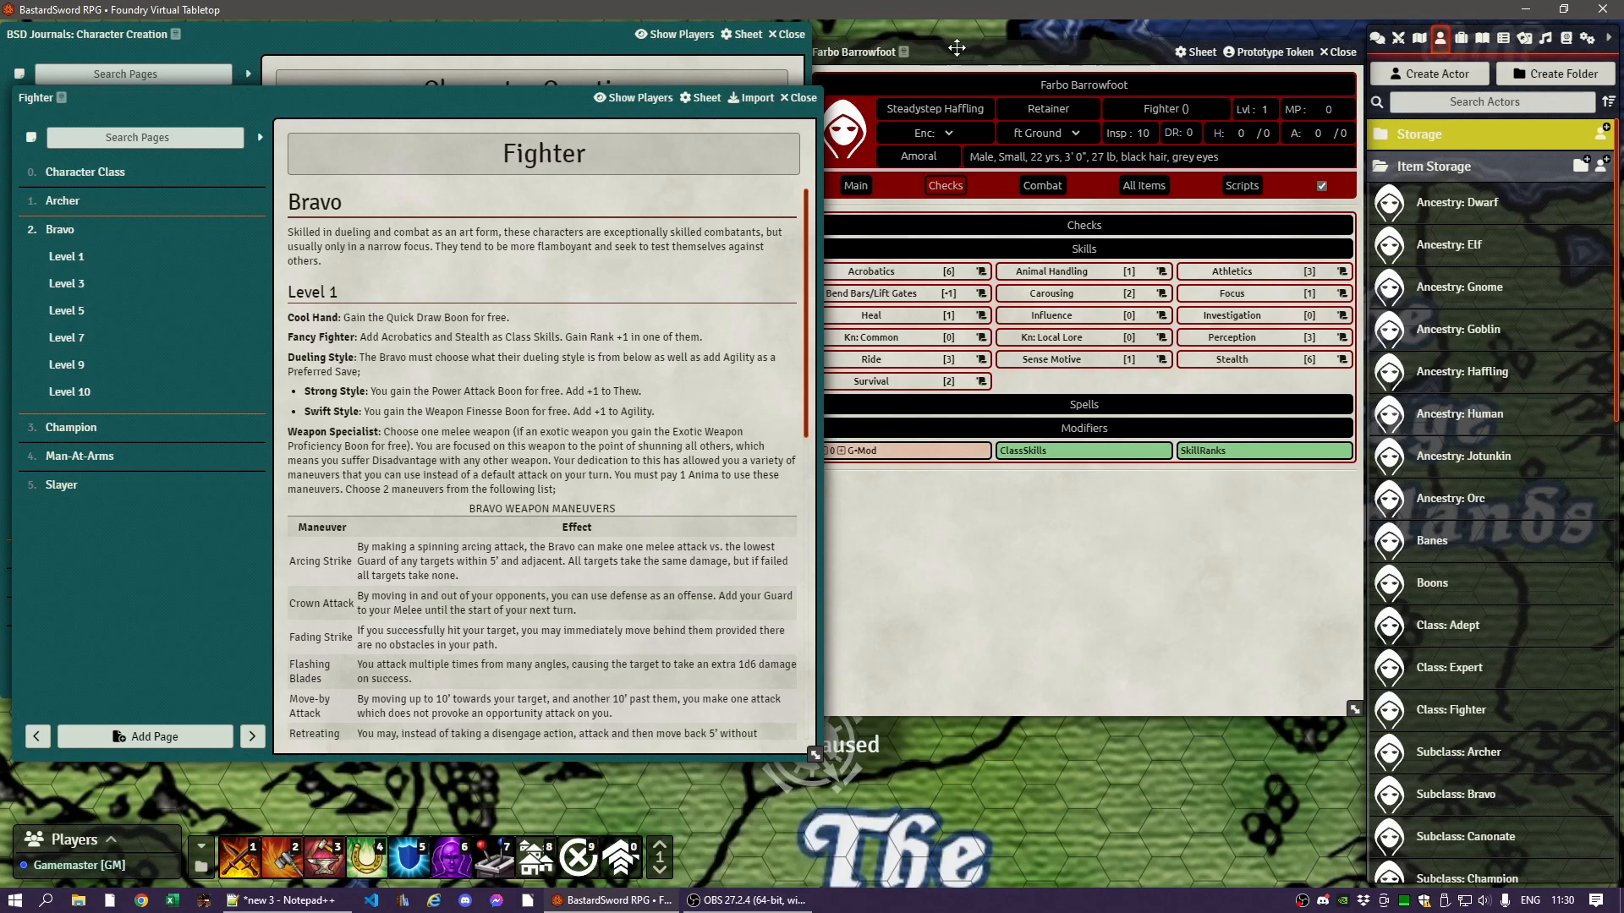
{"action": "mouse_move", "coordinate": [956, 48]}
{"action": "left_mouse_down"}
{"action": "mouse_move", "coordinate": [990, 55]}
{"action": "mouse_move", "coordinate": [929, 38]}
{"action": "left_mouse_up"}
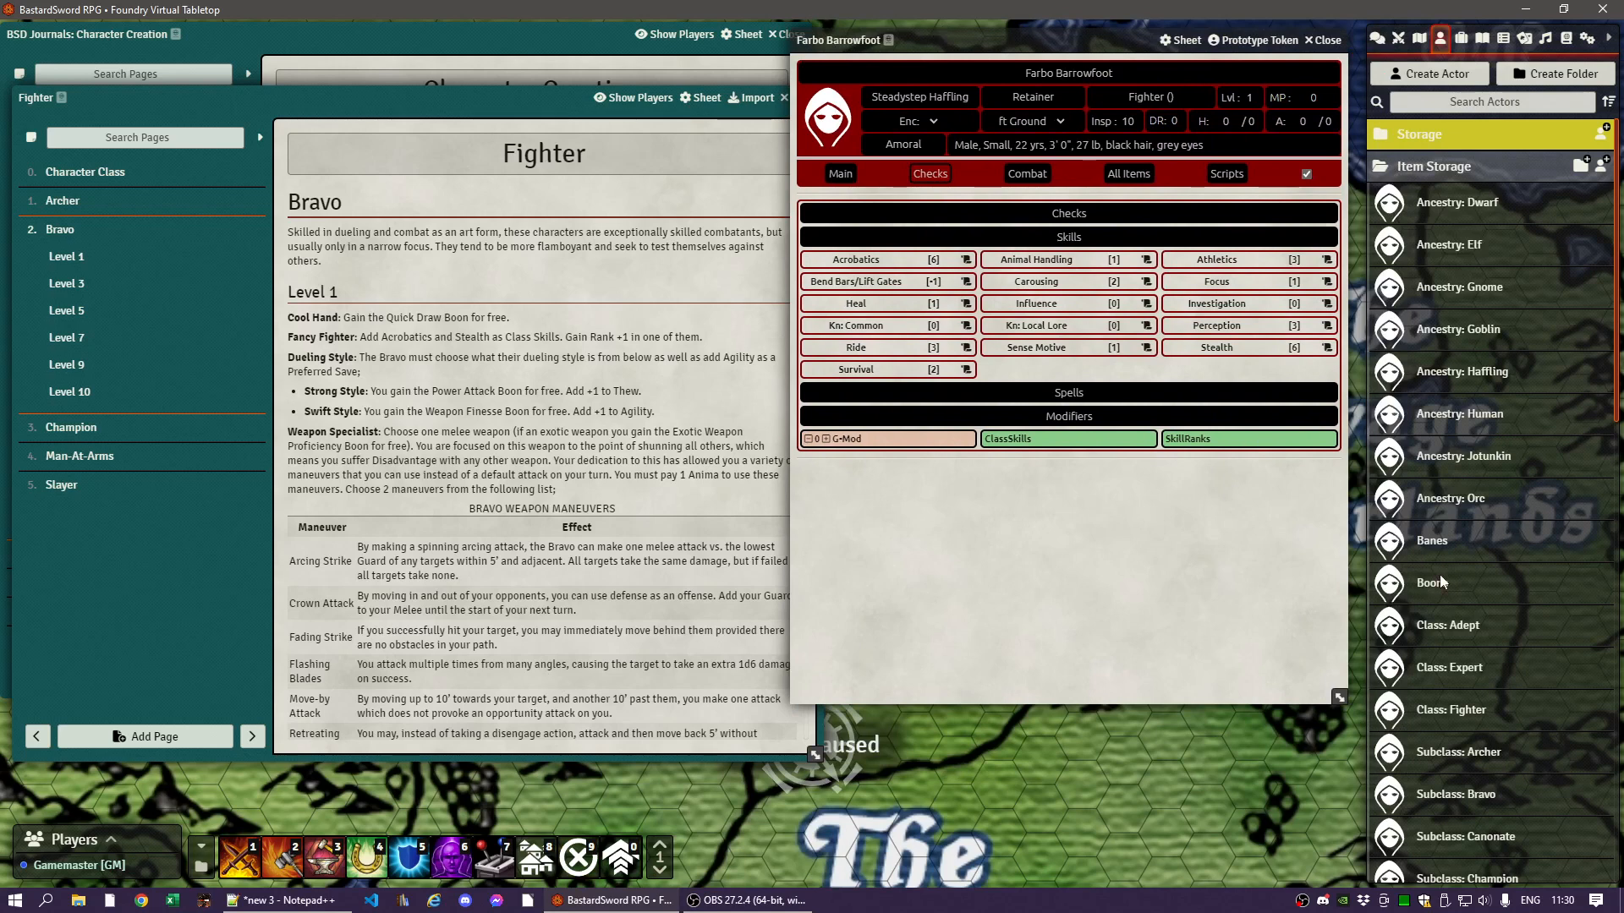
{"action": "scroll", "coordinate": [1471, 658], "scroll_direction": "down", "scroll_amount": 2}
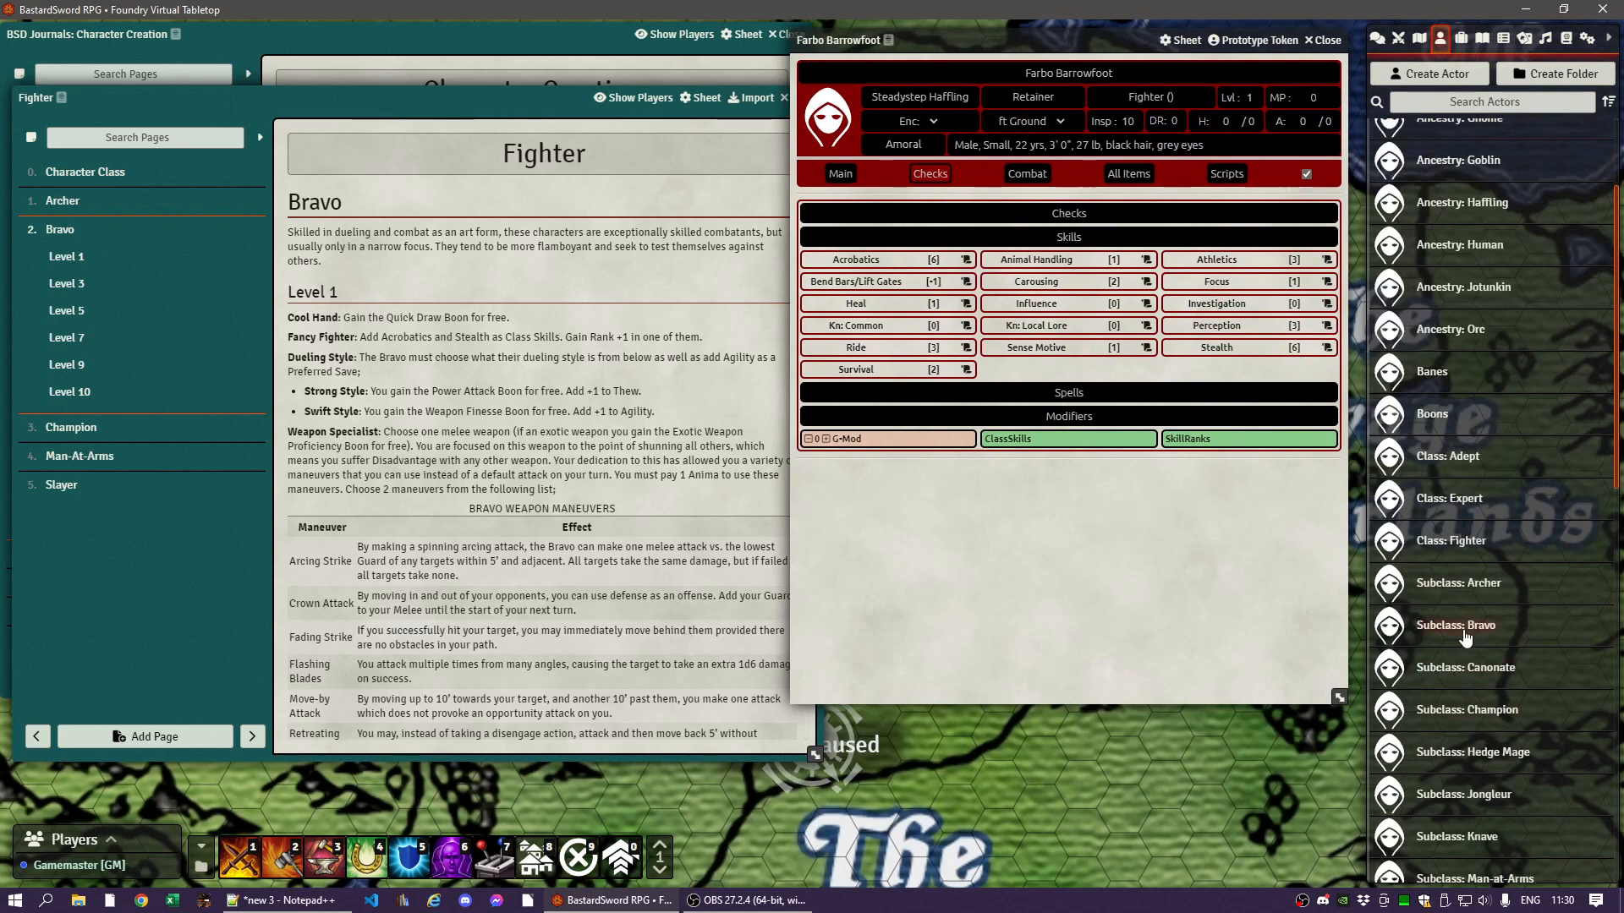
{"action": "left_click", "coordinate": [1465, 636]}
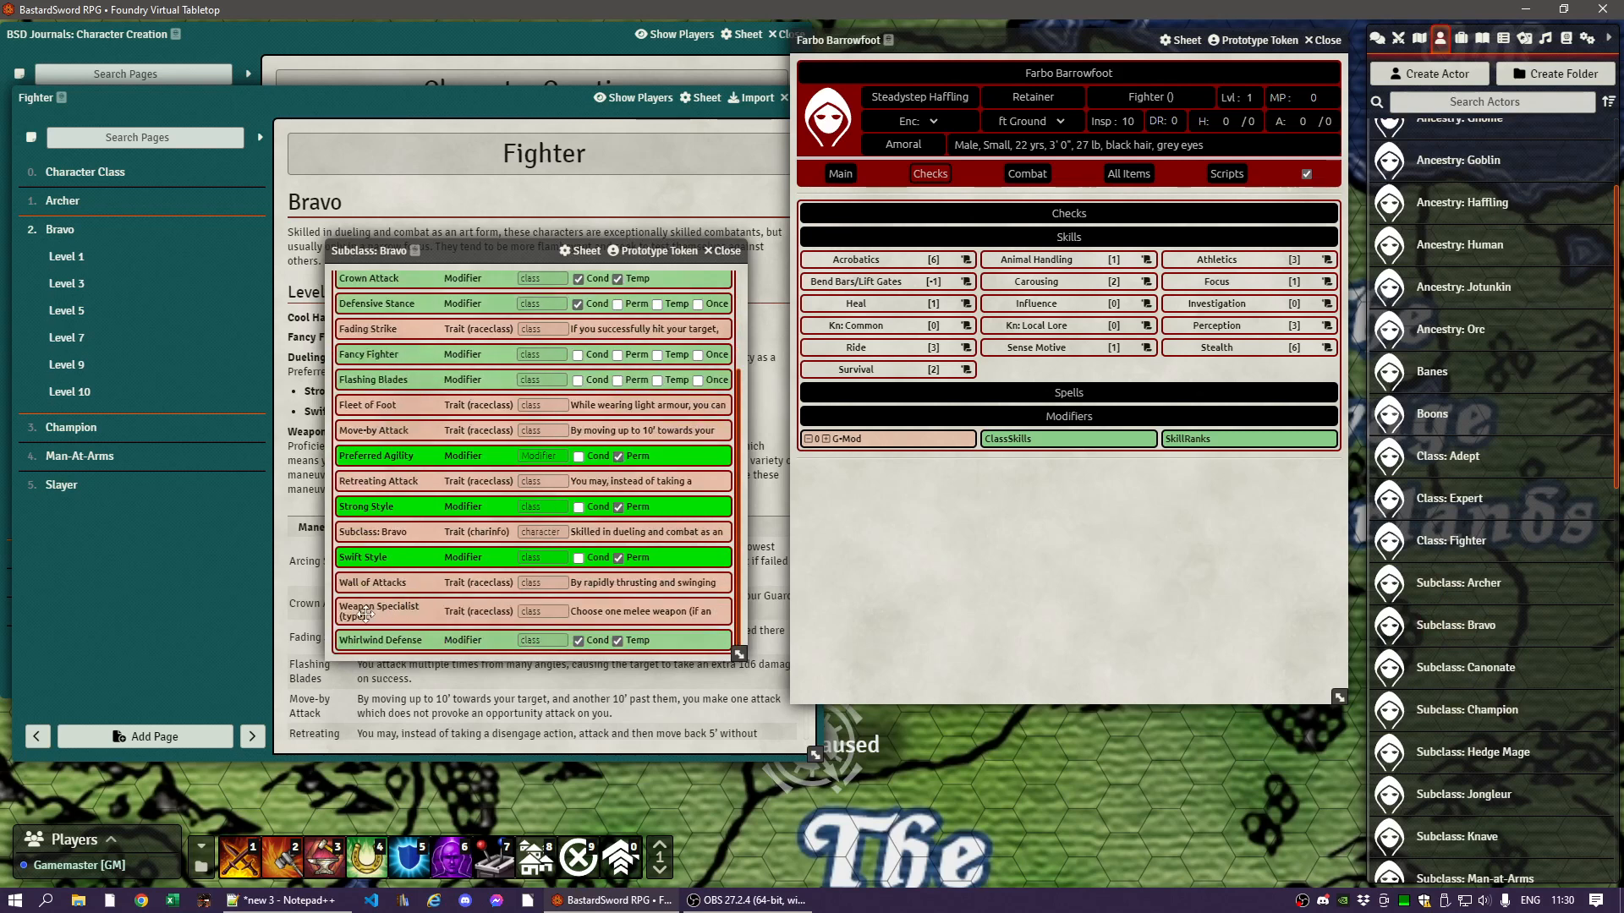
{"action": "left_click_drag", "start_coordinate": [363, 612], "coordinate": [998, 514]}
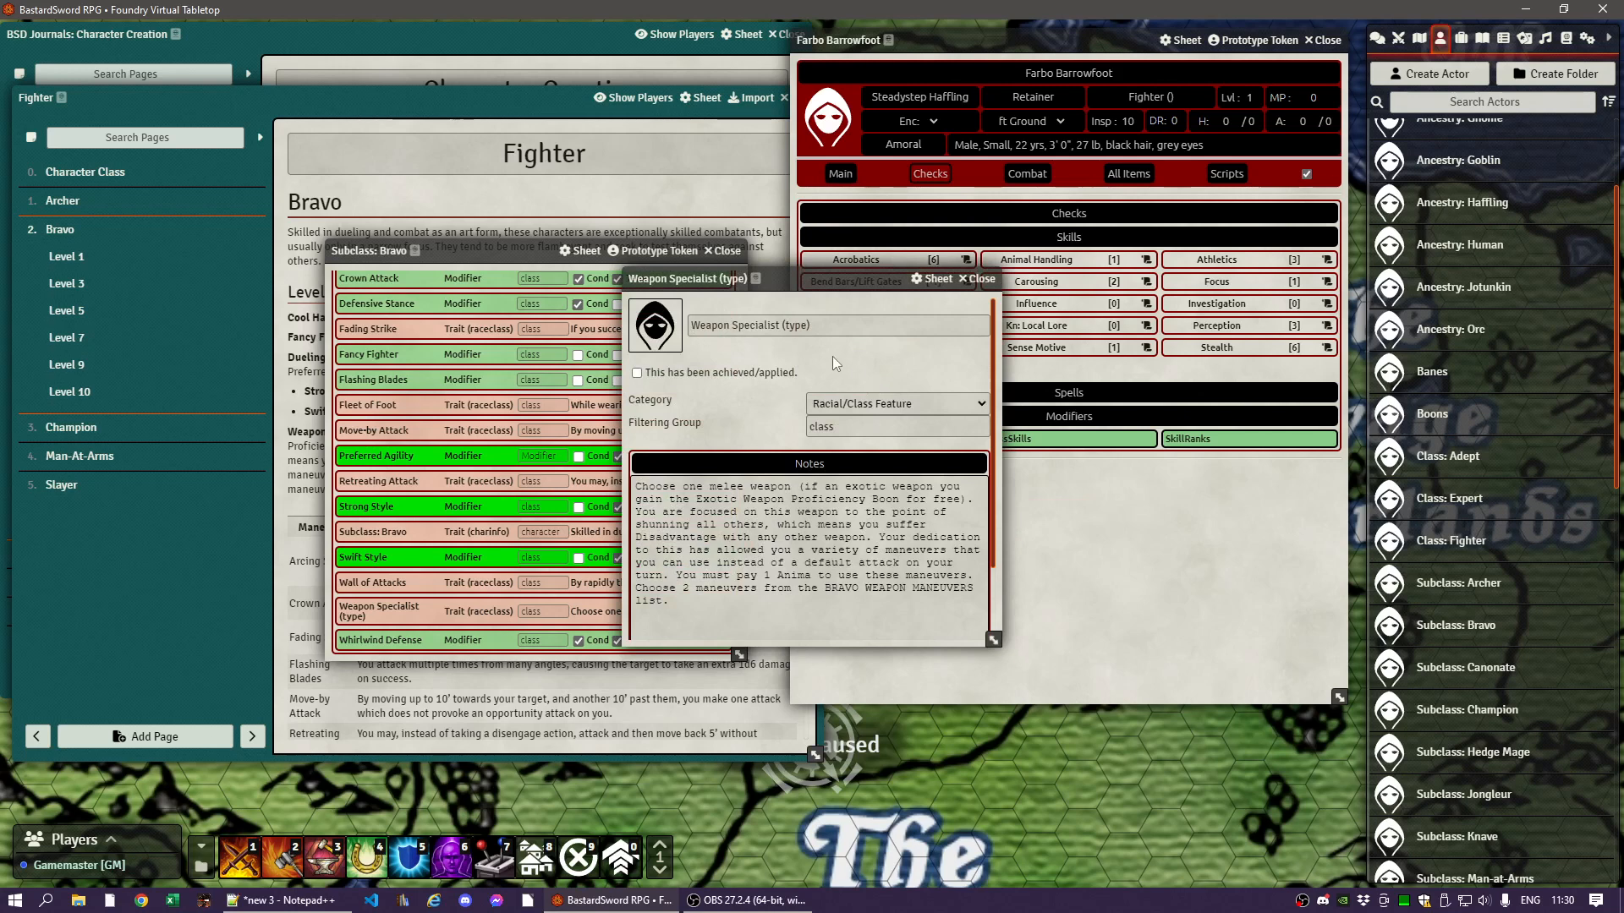
- Rename the character's weapon specialist trait to Weapon Specialist (Dagger)
{"action": "left_click", "coordinate": [792, 324]}
{"action": "double_click", "coordinate": [792, 324]}
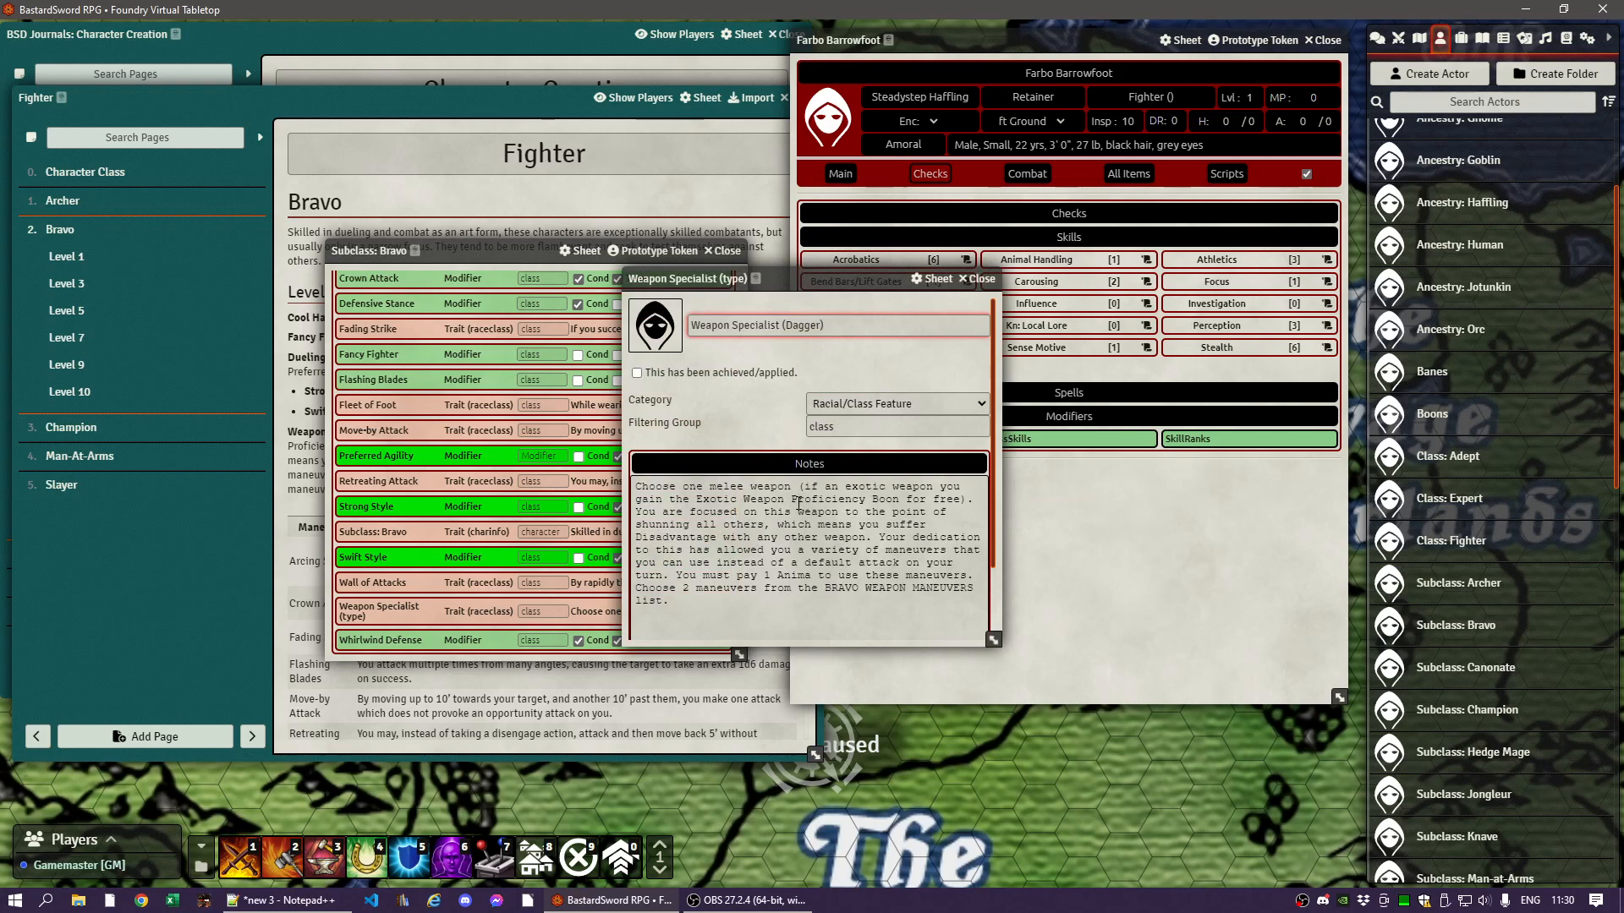
{"action": "left_click", "coordinate": [755, 416]}
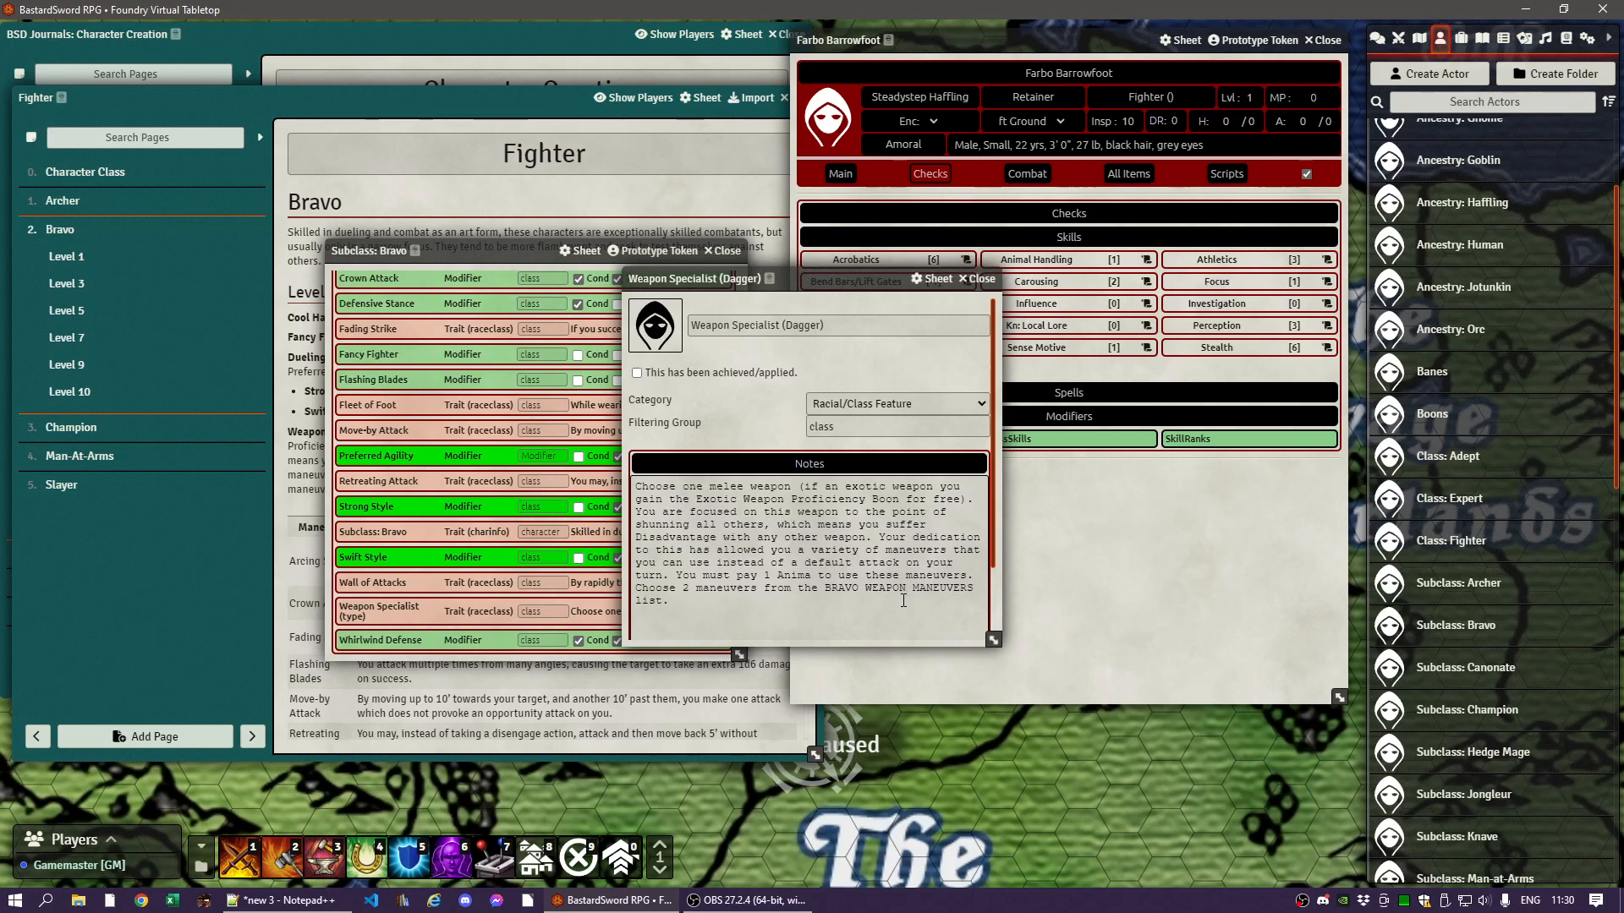
- Check the Bravo maneuvers on the character's existing sheet in the other characters folder, and close it and the trait window
{"action": "scroll", "coordinate": [1463, 178], "scroll_direction": "up", "scroll_amount": 2}
{"action": "left_click", "coordinate": [1445, 173]}
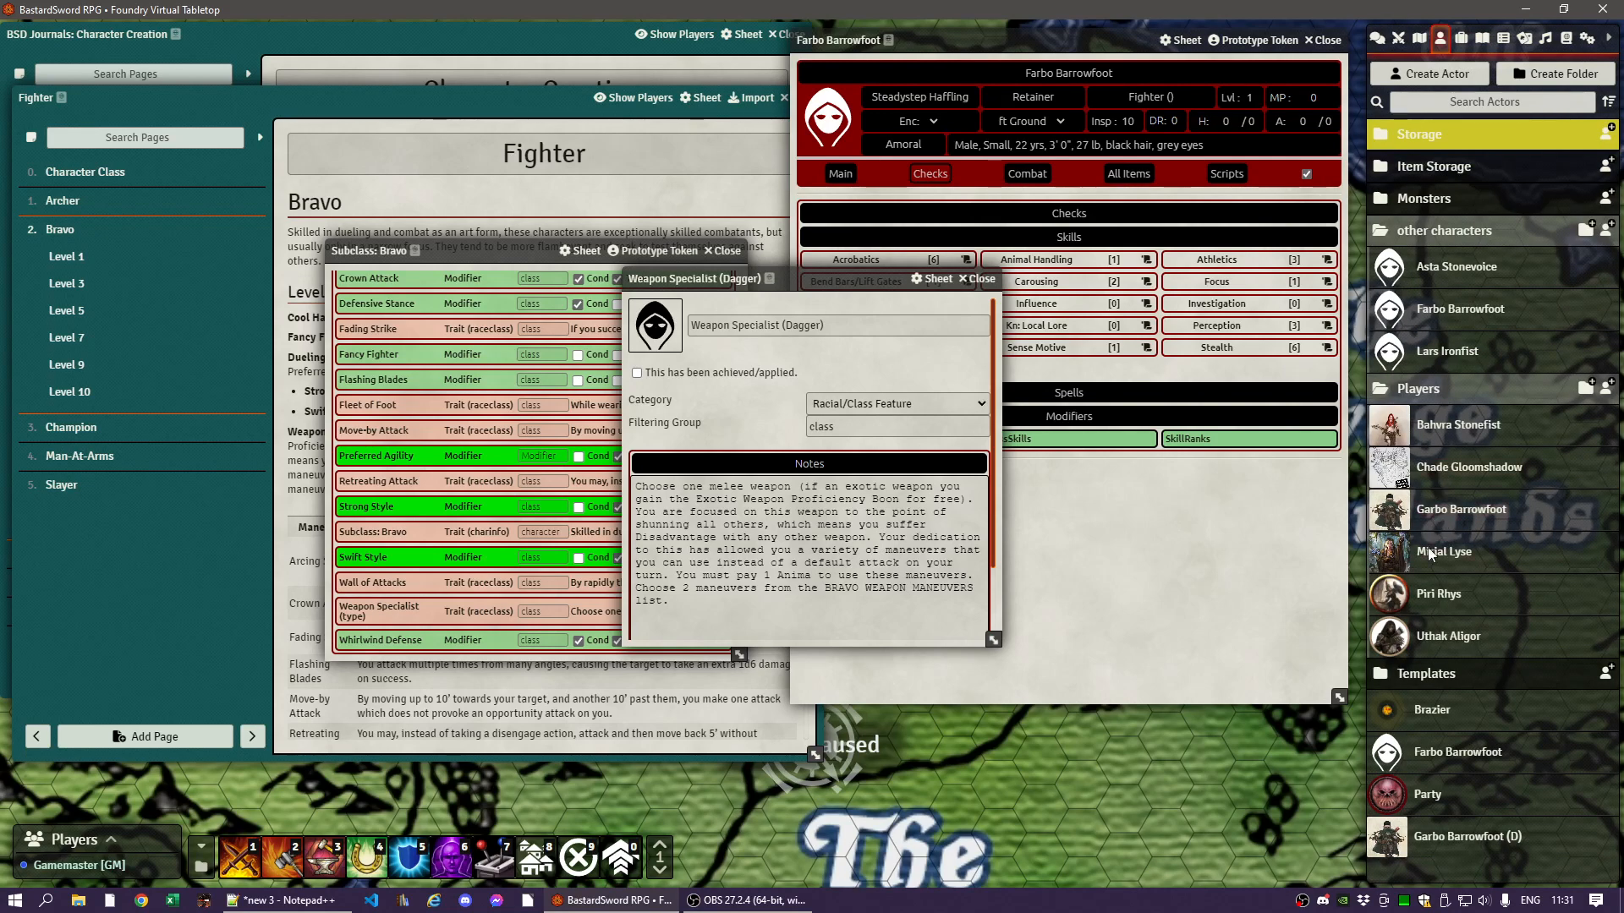
{"action": "left_click", "coordinate": [1437, 314]}
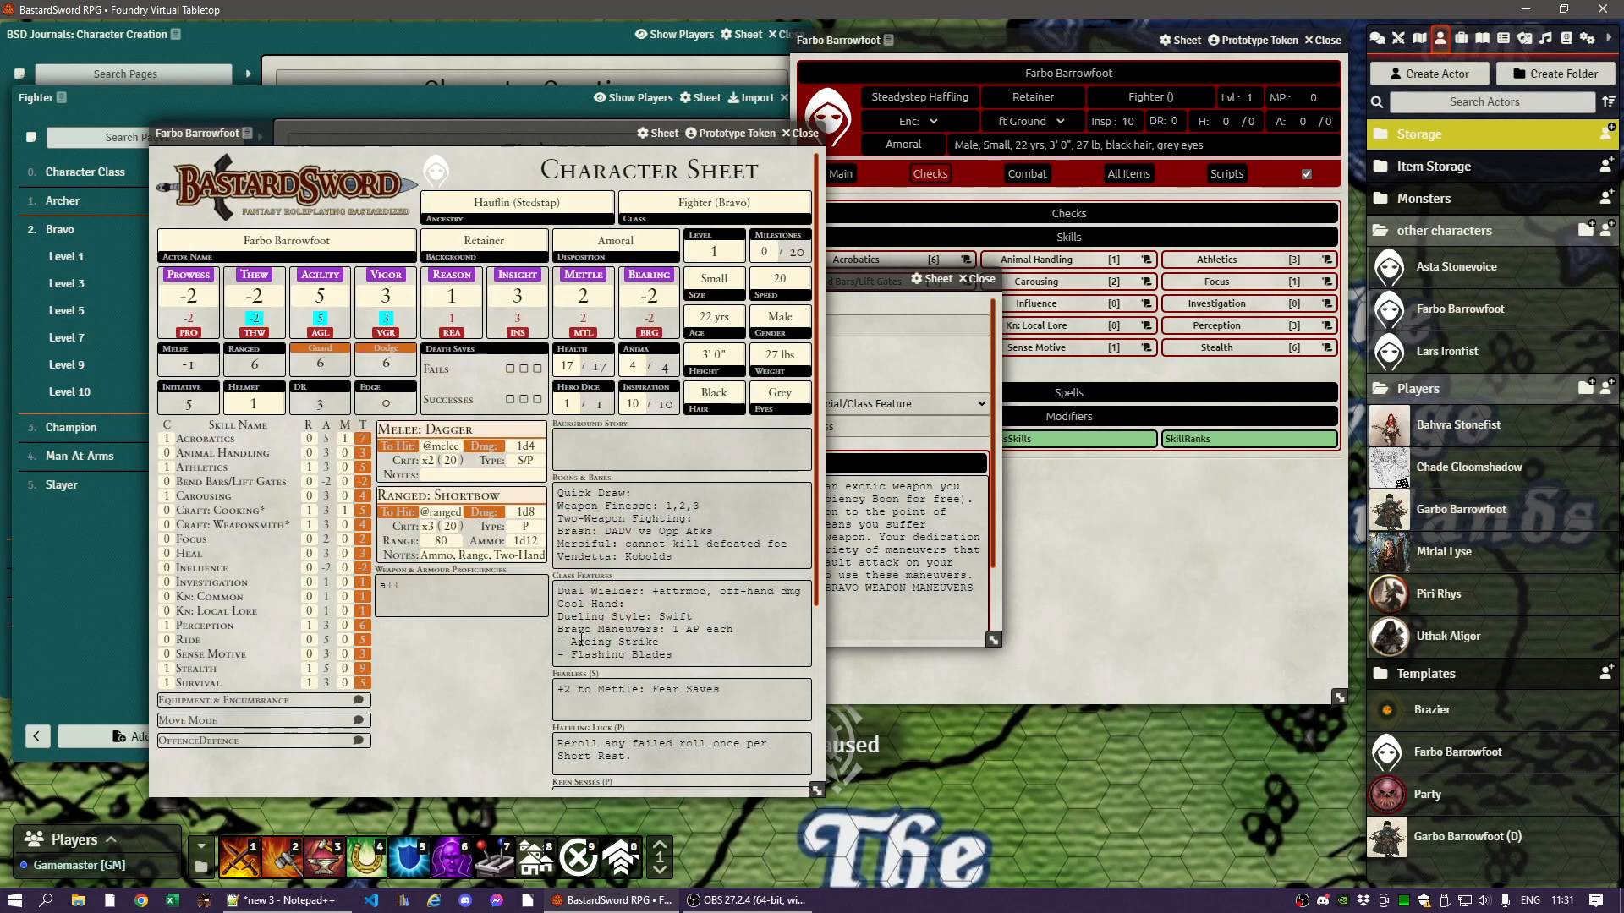
{"action": "left_click", "coordinate": [805, 133]}
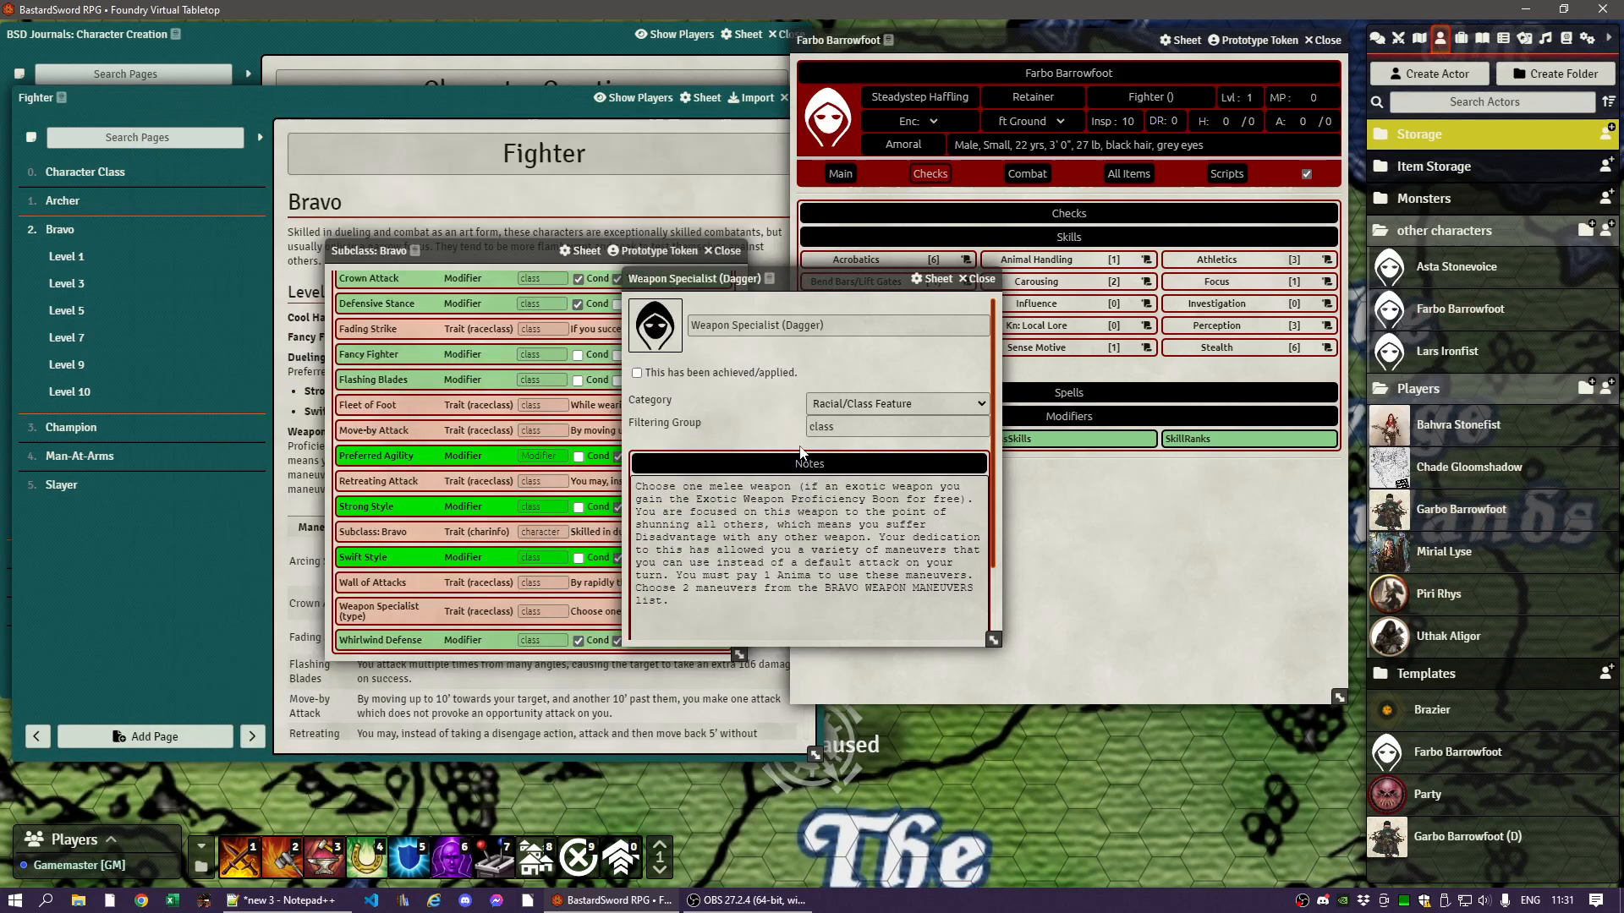
{"action": "left_click", "coordinate": [980, 278]}
- Add the Arcing Strike and Flashing Blades maneuvers to the character, marking Flashing Blades as a condition or status
{"action": "scroll", "coordinate": [430, 364], "scroll_direction": "up", "scroll_amount": 3}
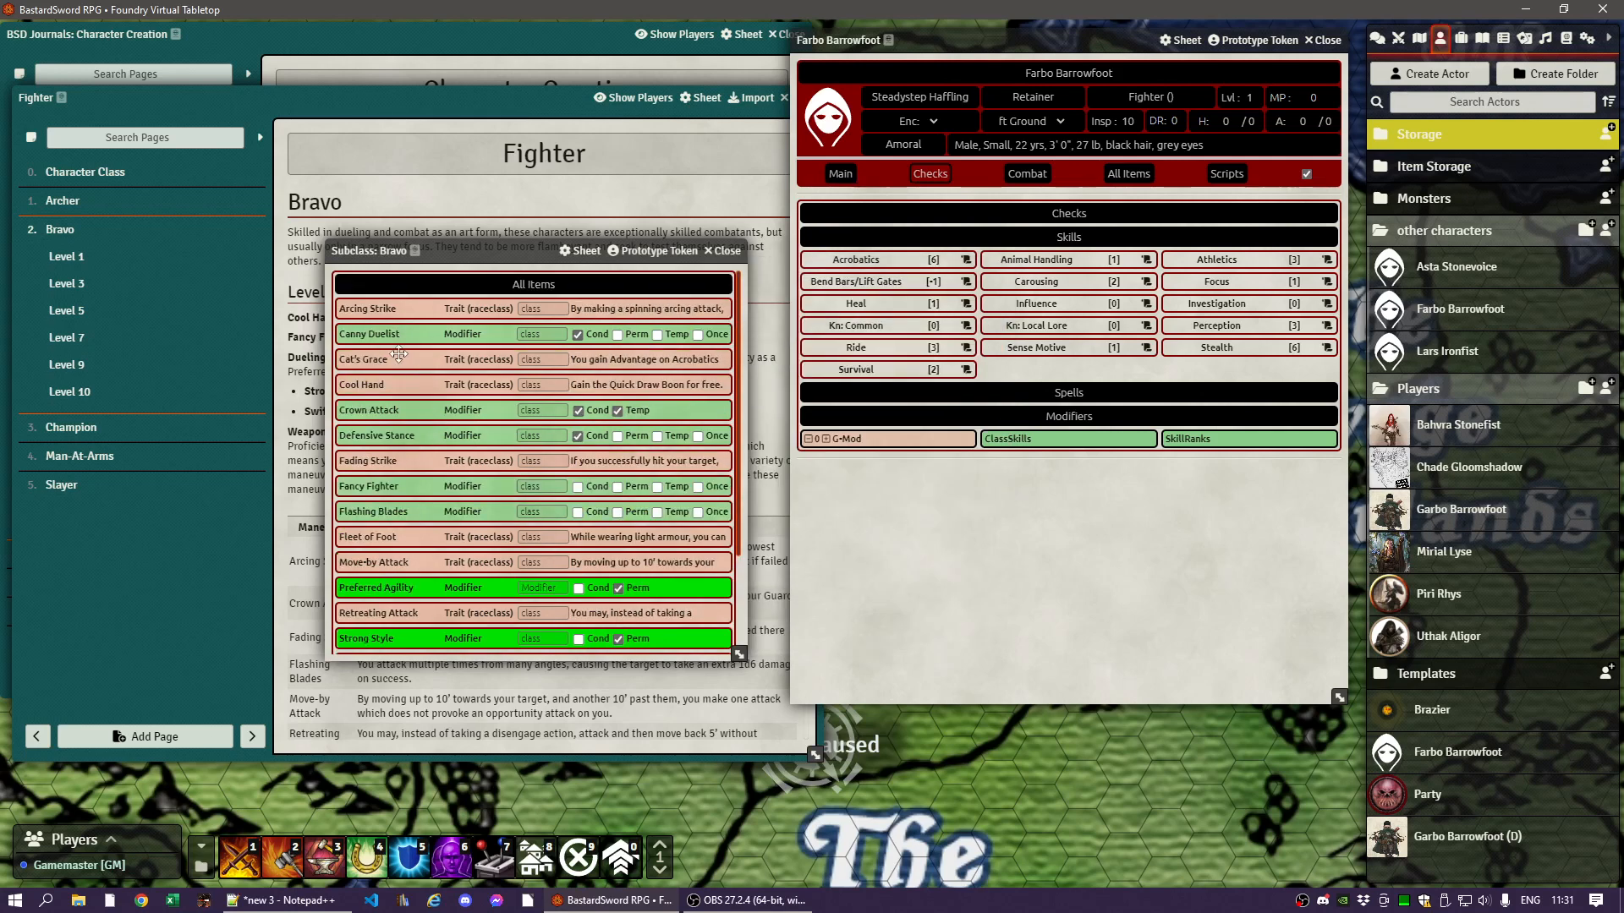
{"action": "left_click", "coordinate": [367, 307]}
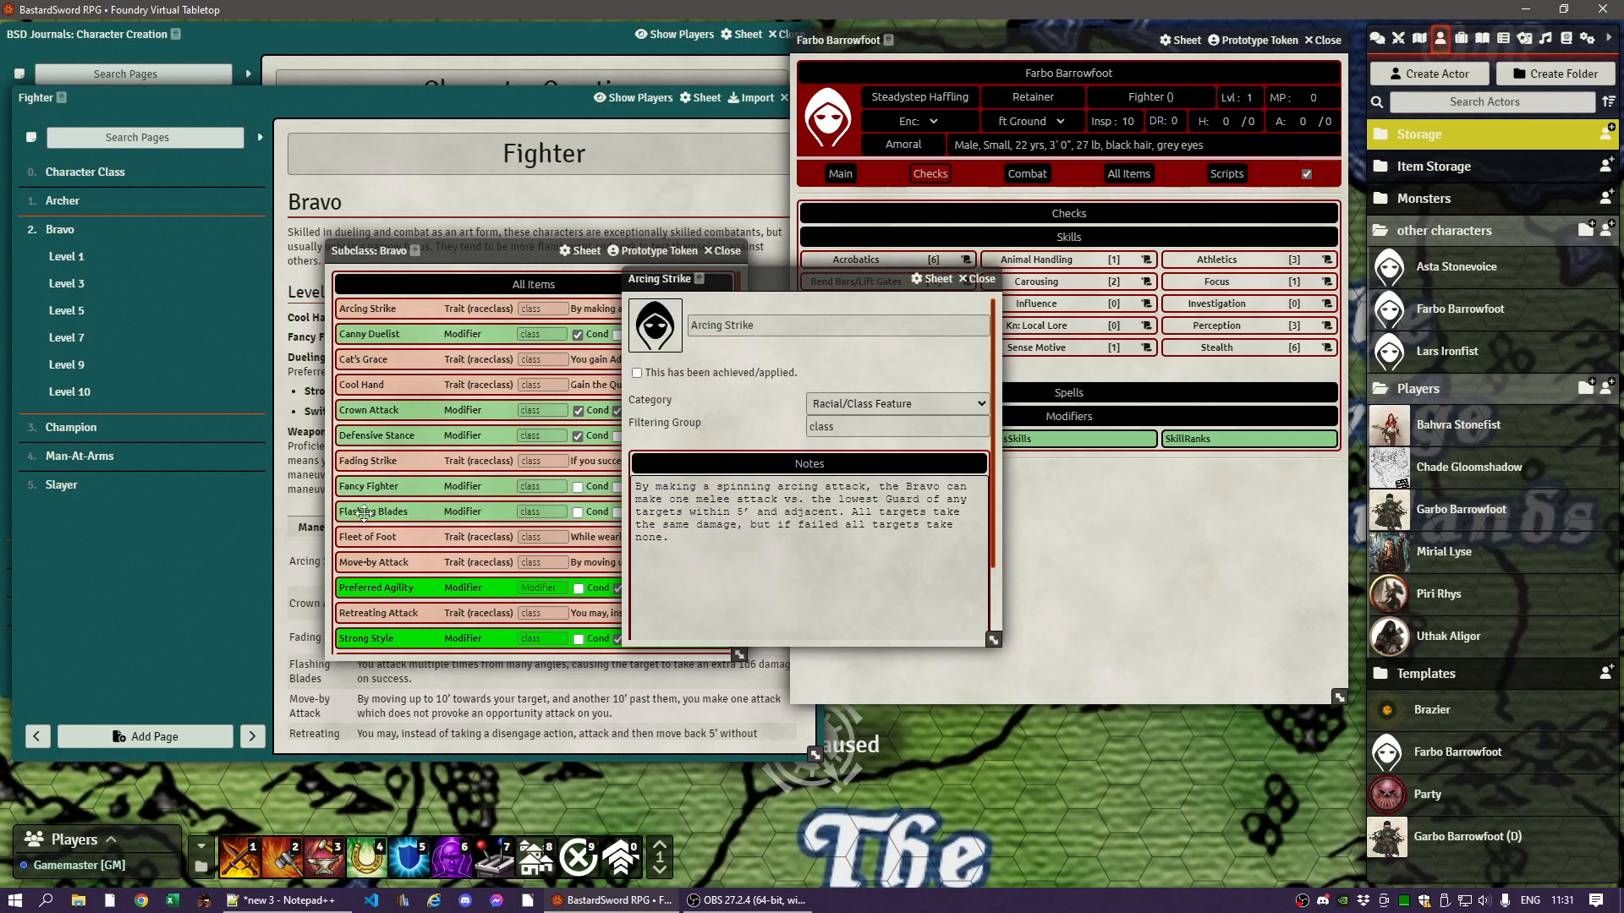
{"action": "left_click_drag", "start_coordinate": [358, 513], "coordinate": [1096, 531]}
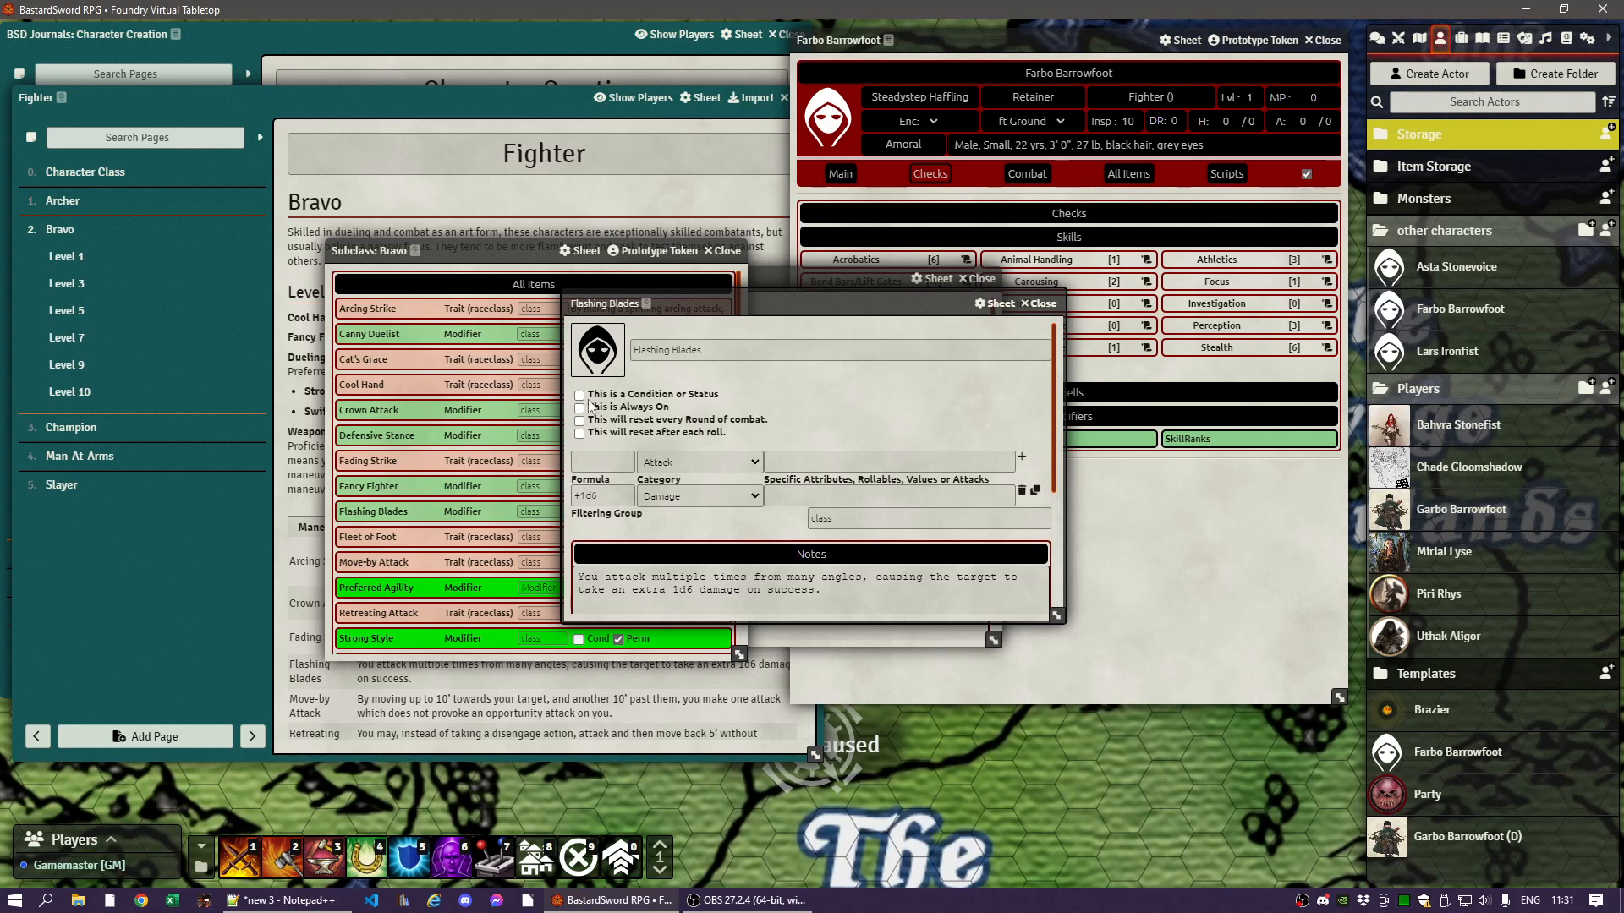
{"action": "left_click", "coordinate": [579, 395]}
{"action": "left_click", "coordinate": [1036, 305]}
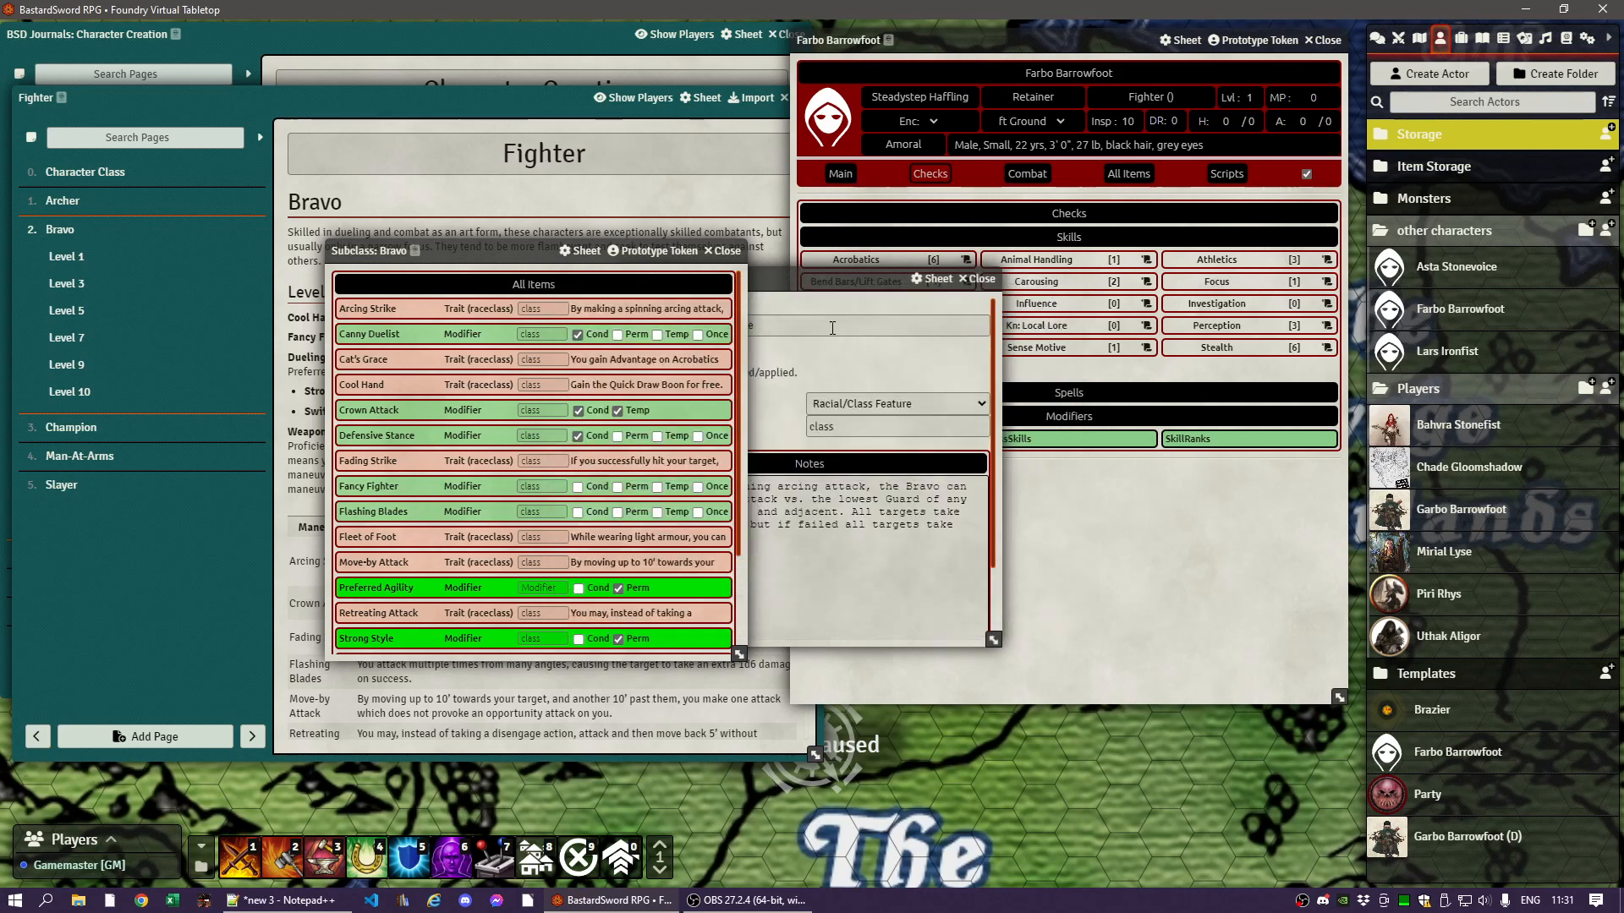
{"action": "left_click", "coordinate": [838, 365]}
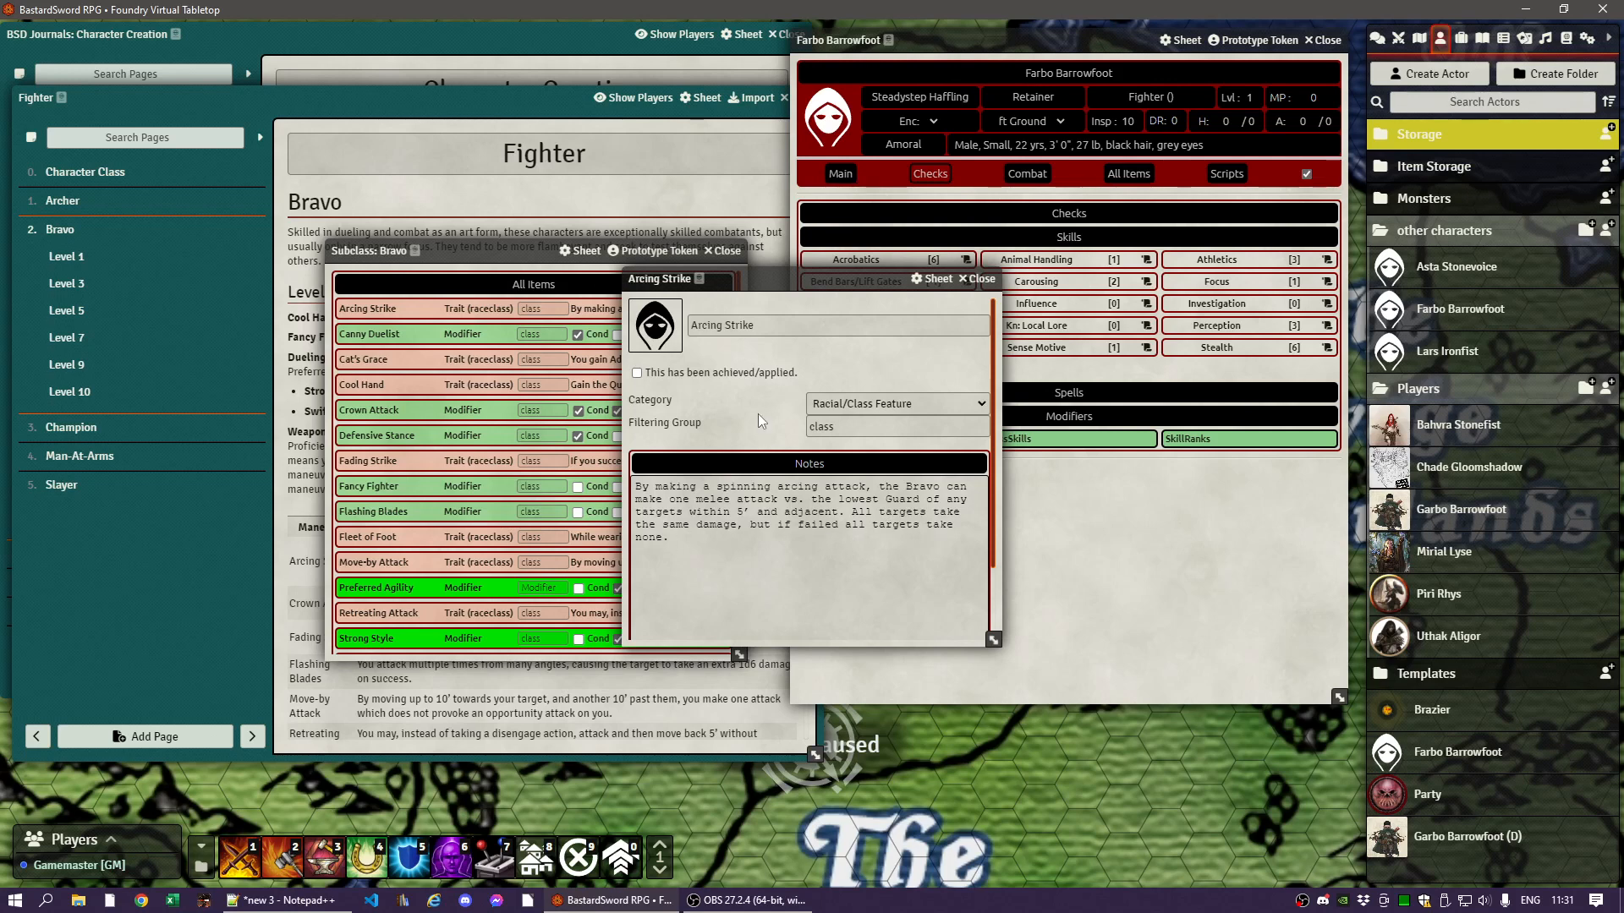
{"action": "left_click", "coordinate": [980, 280]}
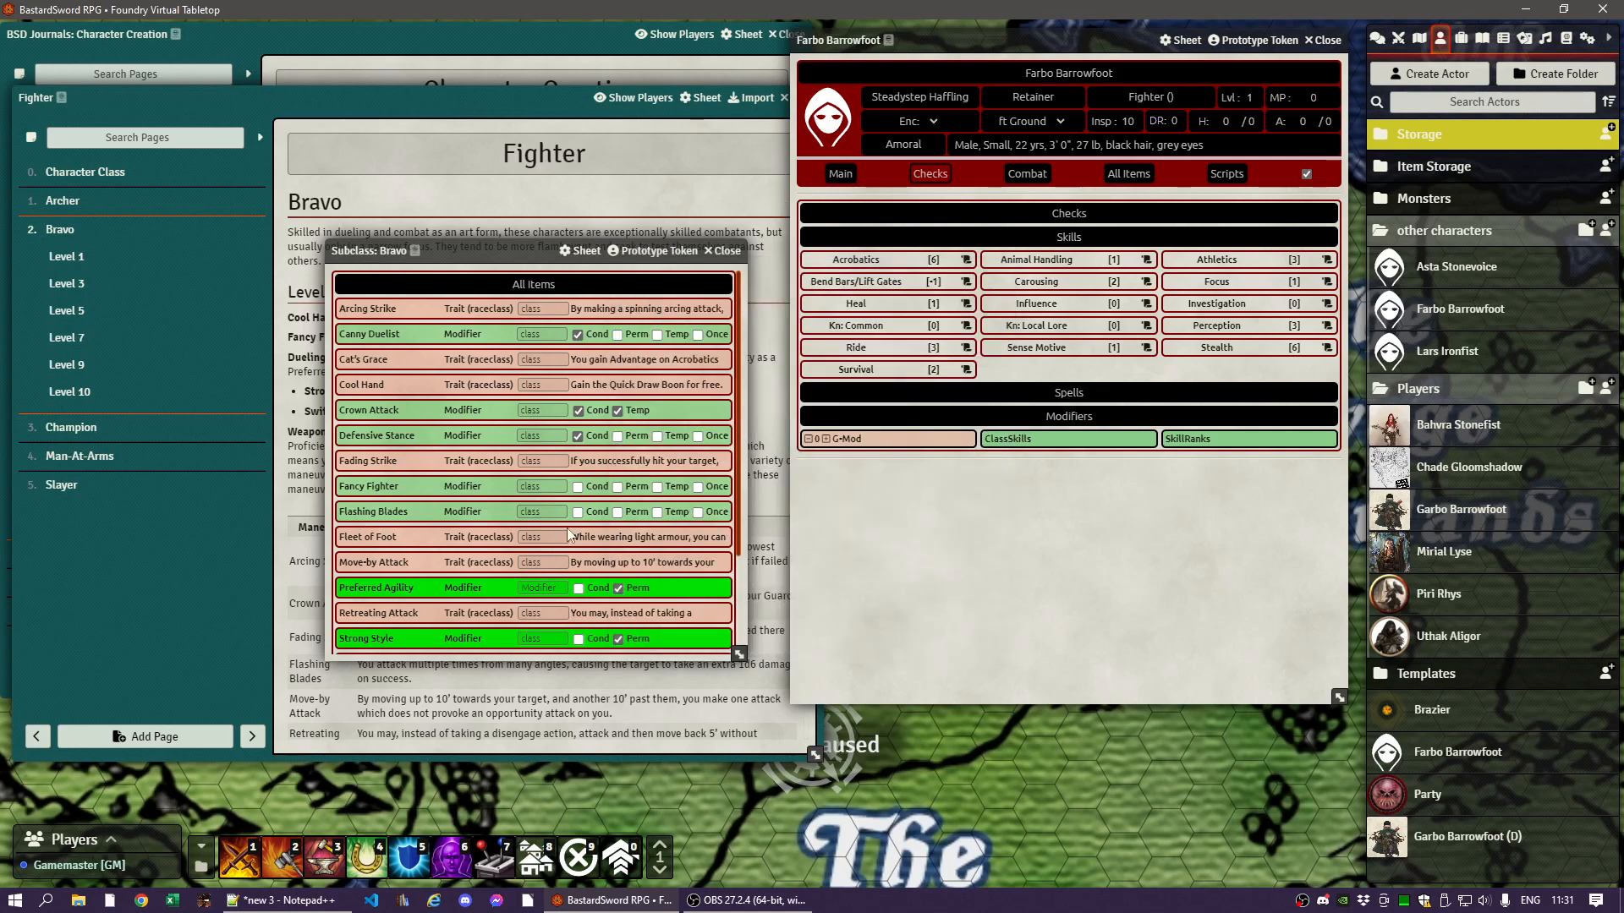
- Review the Bravo Level 1 features and weapon maneuvers in the Fighter journal, and close the Subclass: Bravo storage window
{"action": "left_click_drag", "start_coordinate": [469, 252], "coordinate": [798, 395]}
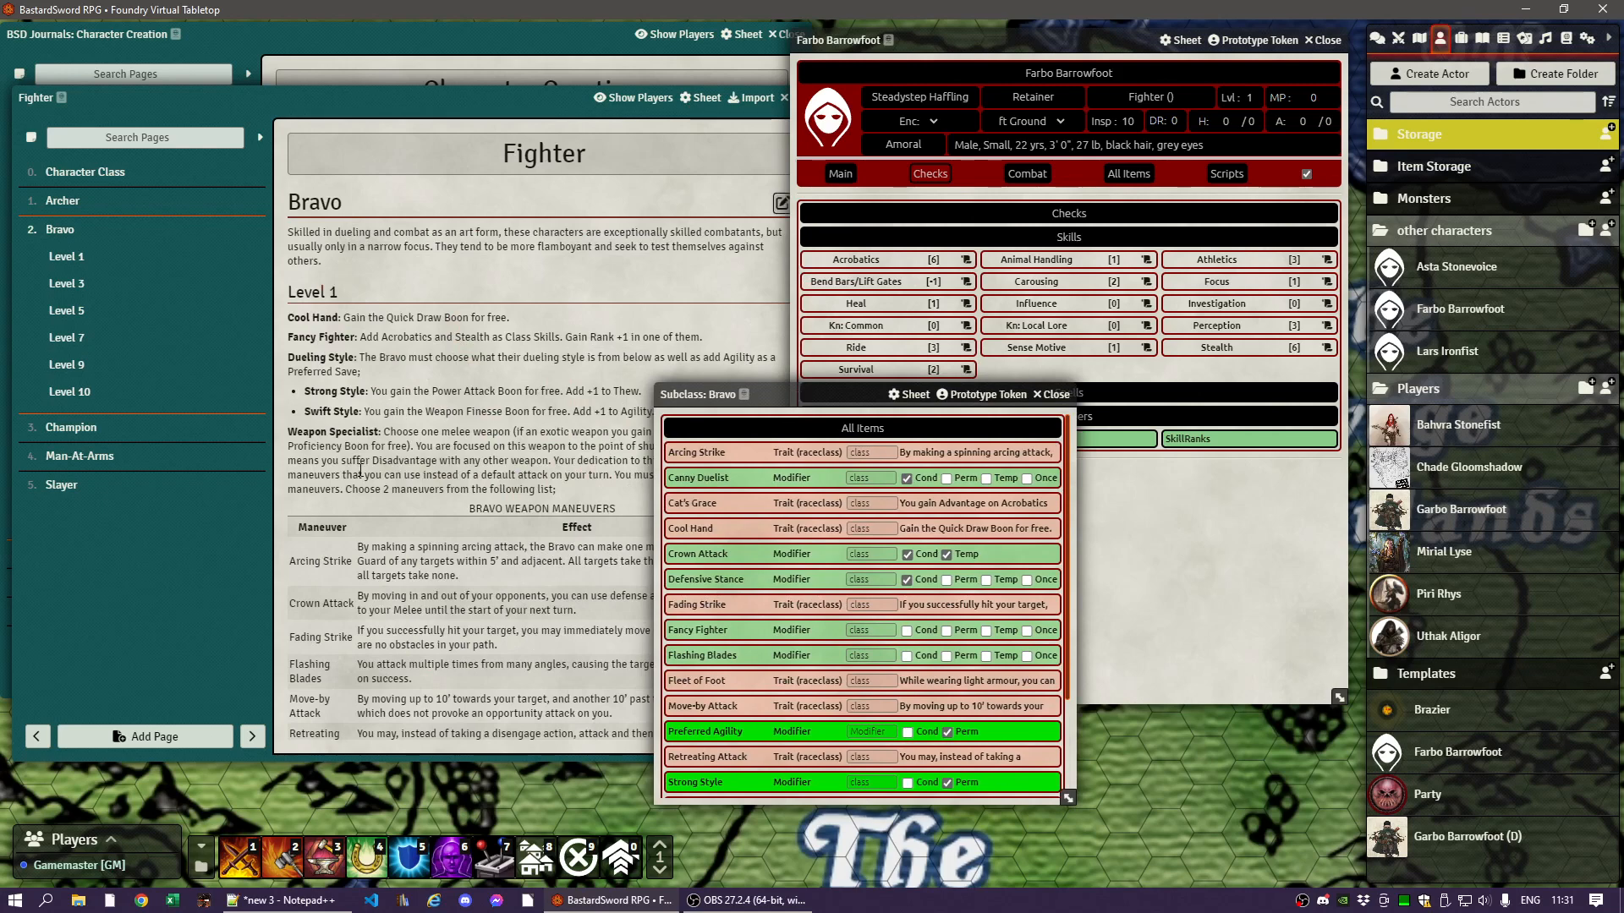
{"action": "scroll", "coordinate": [359, 470], "scroll_direction": "down", "scroll_amount": 5}
{"action": "scroll", "coordinate": [359, 470], "scroll_direction": "up", "scroll_amount": 3}
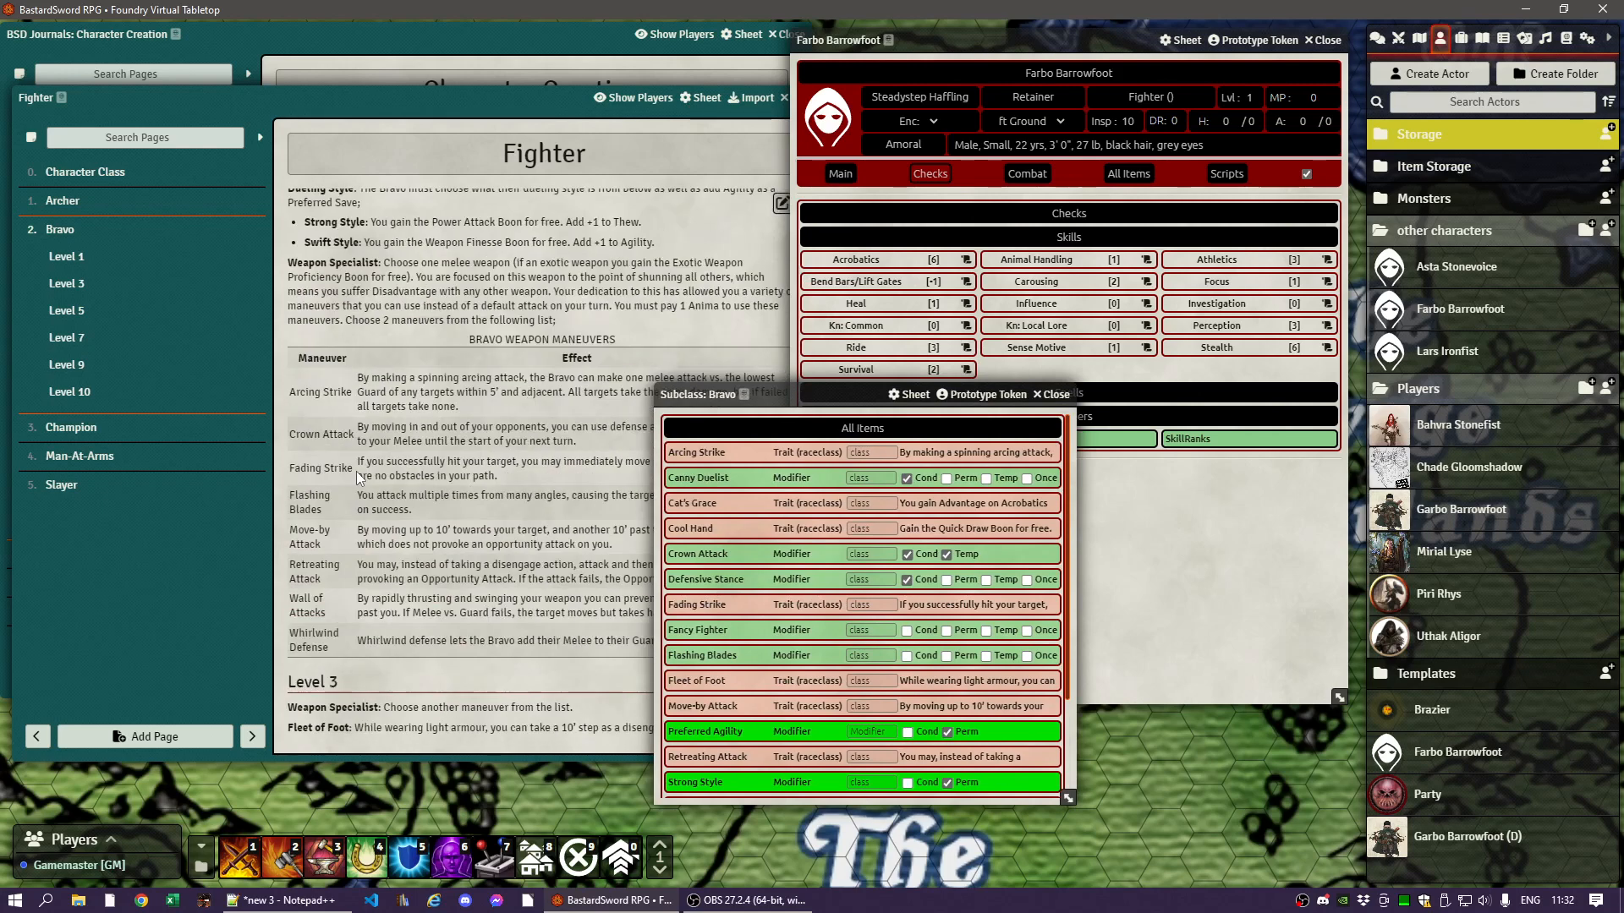
{"action": "scroll", "coordinate": [356, 470], "scroll_direction": "up", "scroll_amount": 2}
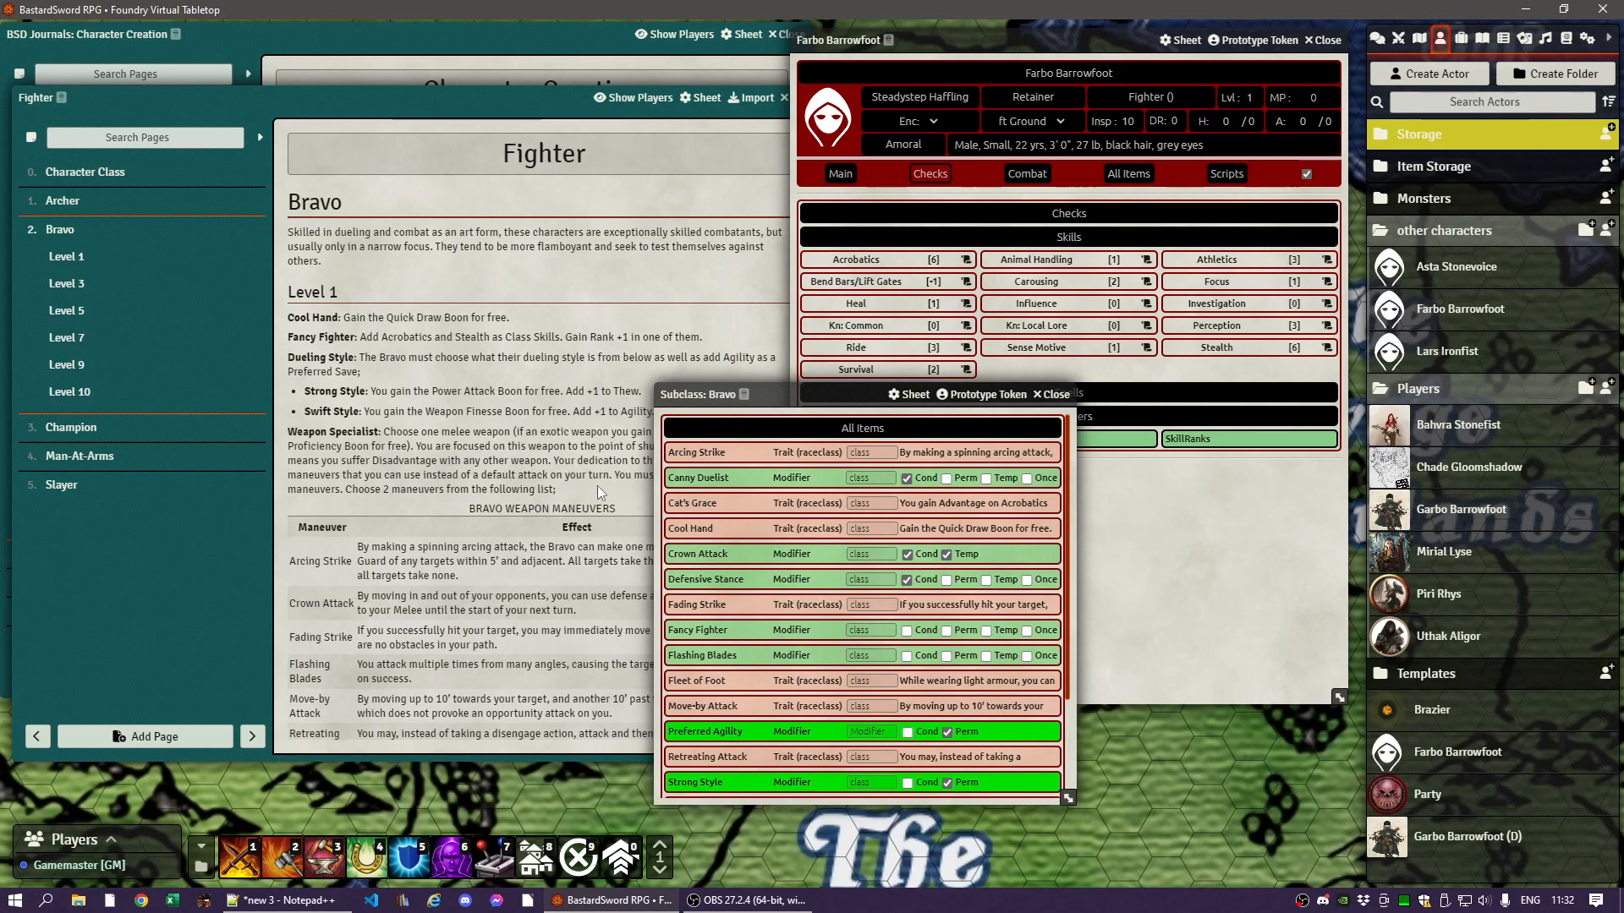
{"action": "scroll", "coordinate": [333, 585], "scroll_direction": "down", "scroll_amount": 2}
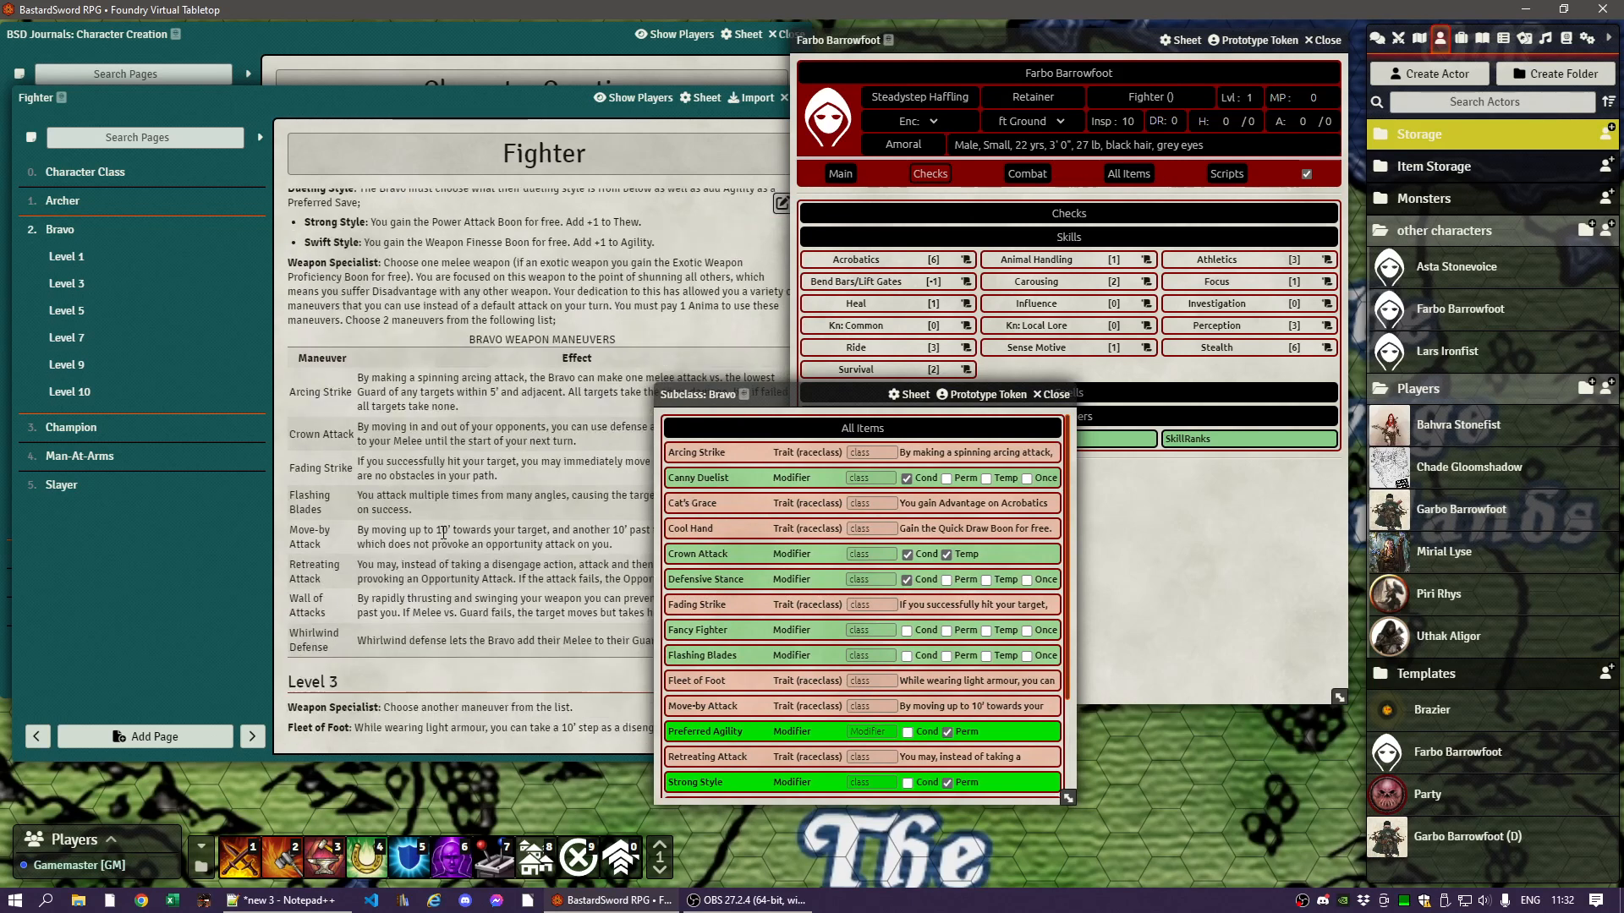
{"action": "scroll", "coordinate": [443, 532], "scroll_direction": "up", "scroll_amount": 1}
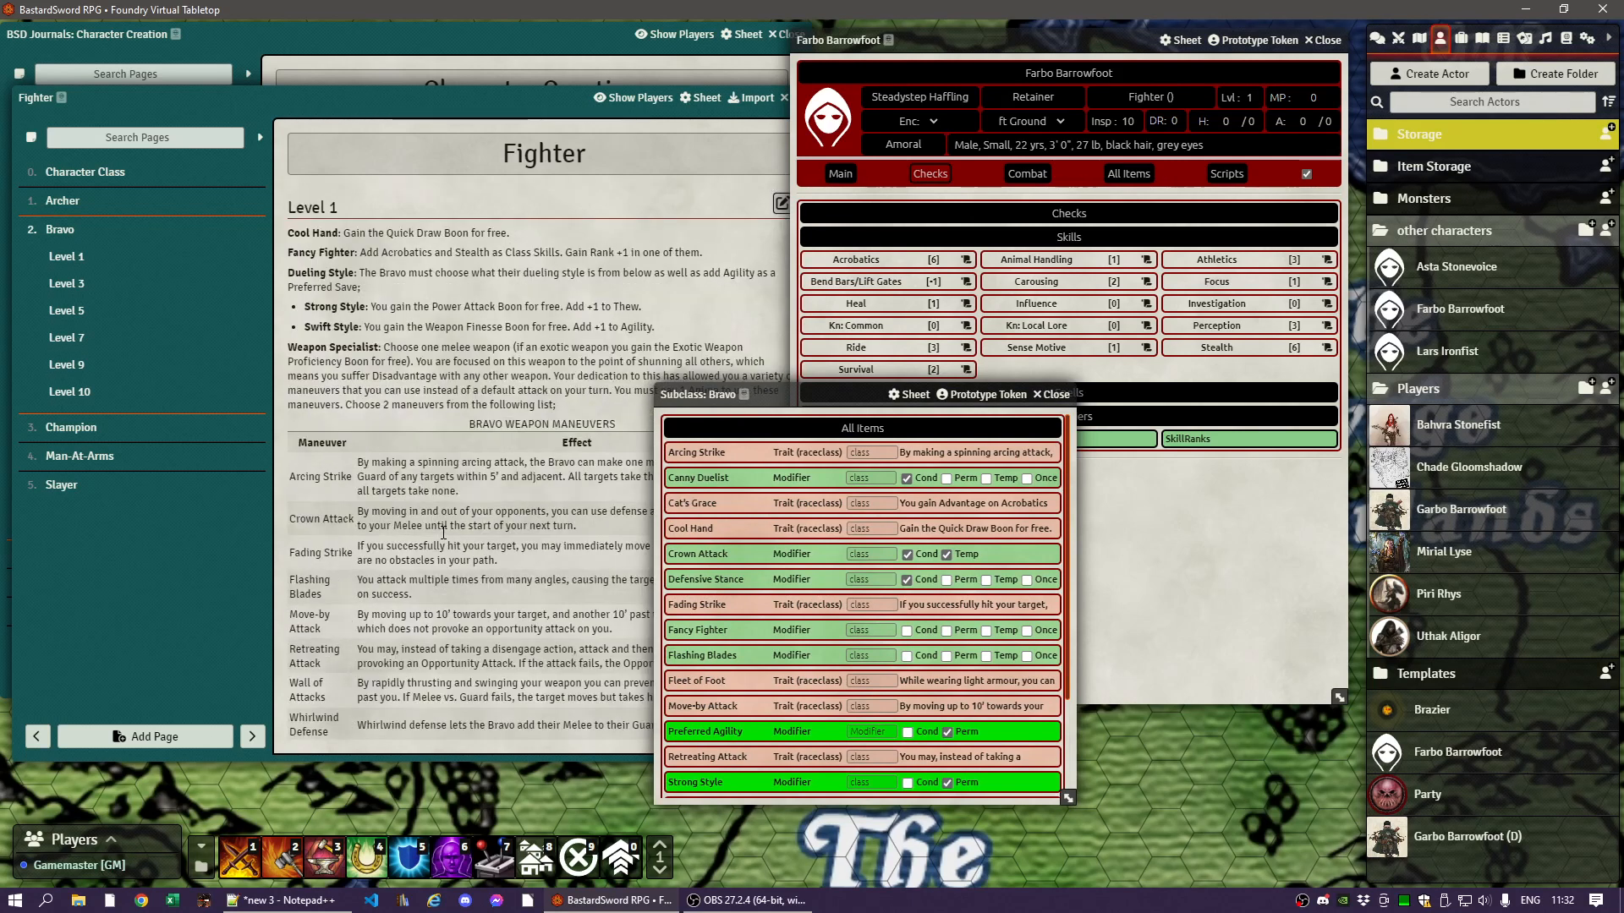
{"action": "left_click", "coordinate": [1052, 395]}
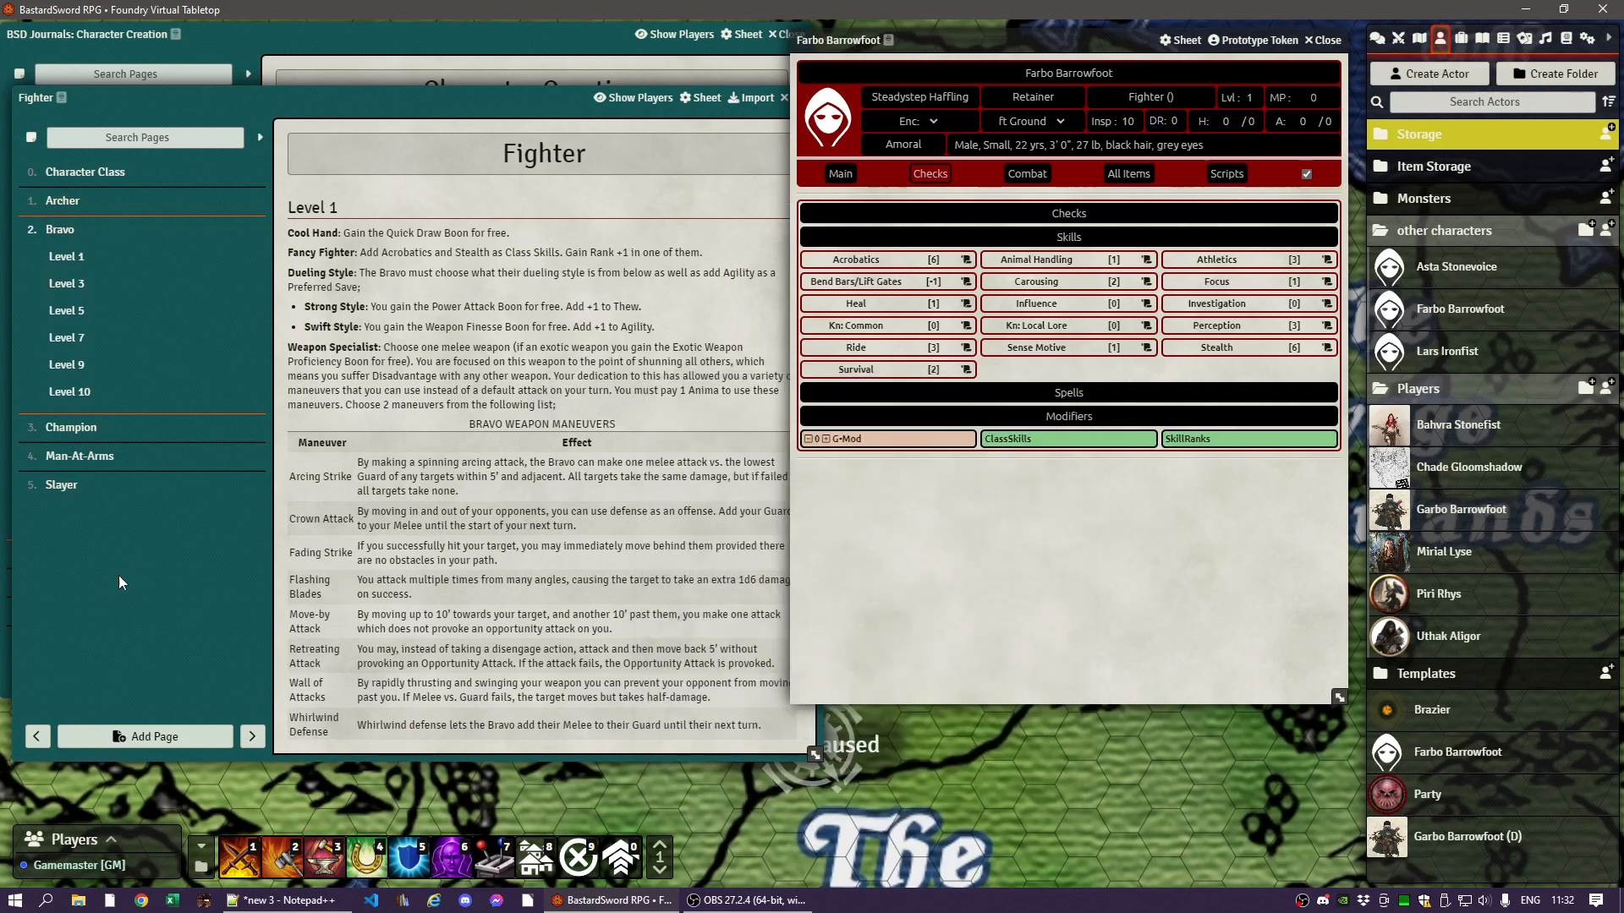
{"action": "left_click", "coordinate": [470, 121]}
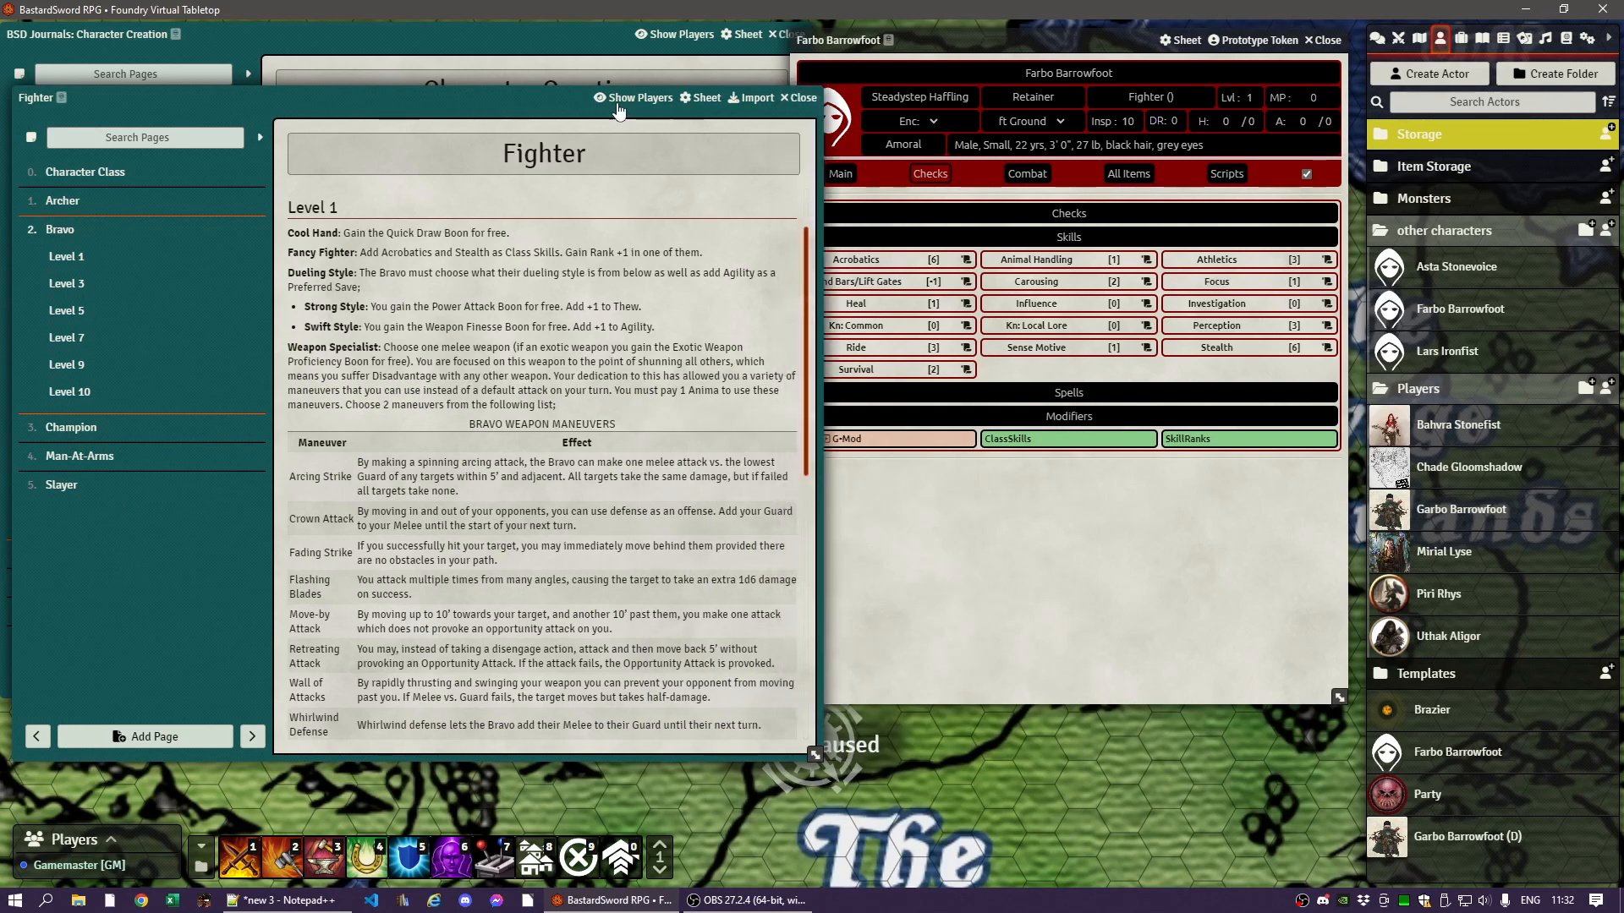
- Close the Fighter journal and review the Character Creation Steps page, ending back on the character sheet
{"action": "left_click", "coordinate": [799, 98]}
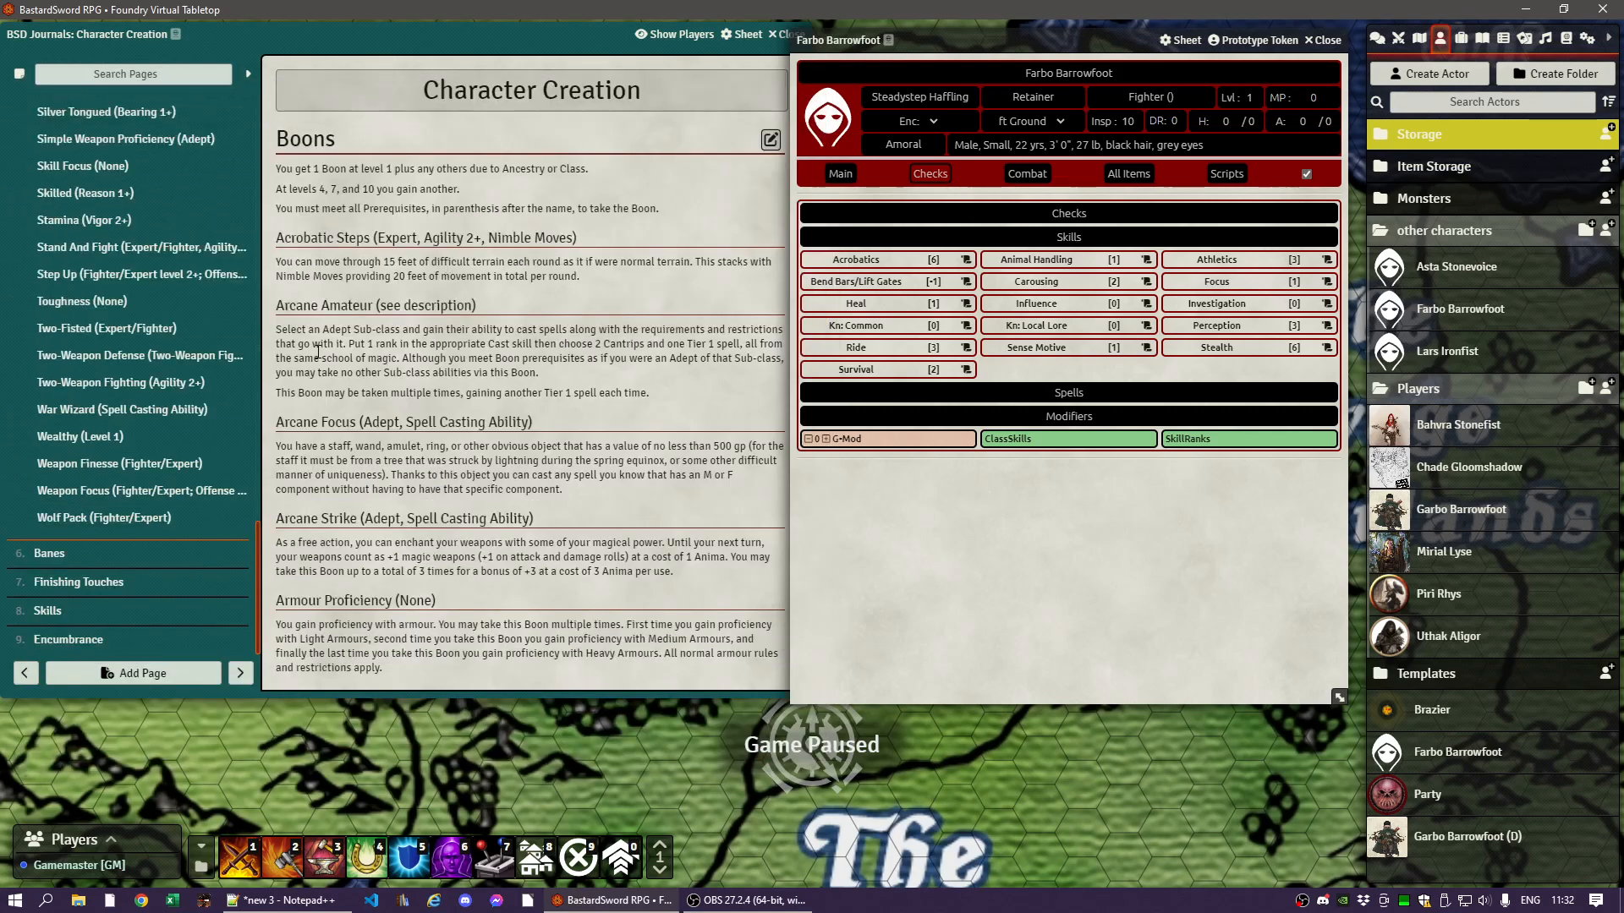
{"action": "scroll", "coordinate": [136, 470], "scroll_direction": "up", "scroll_amount": 4}
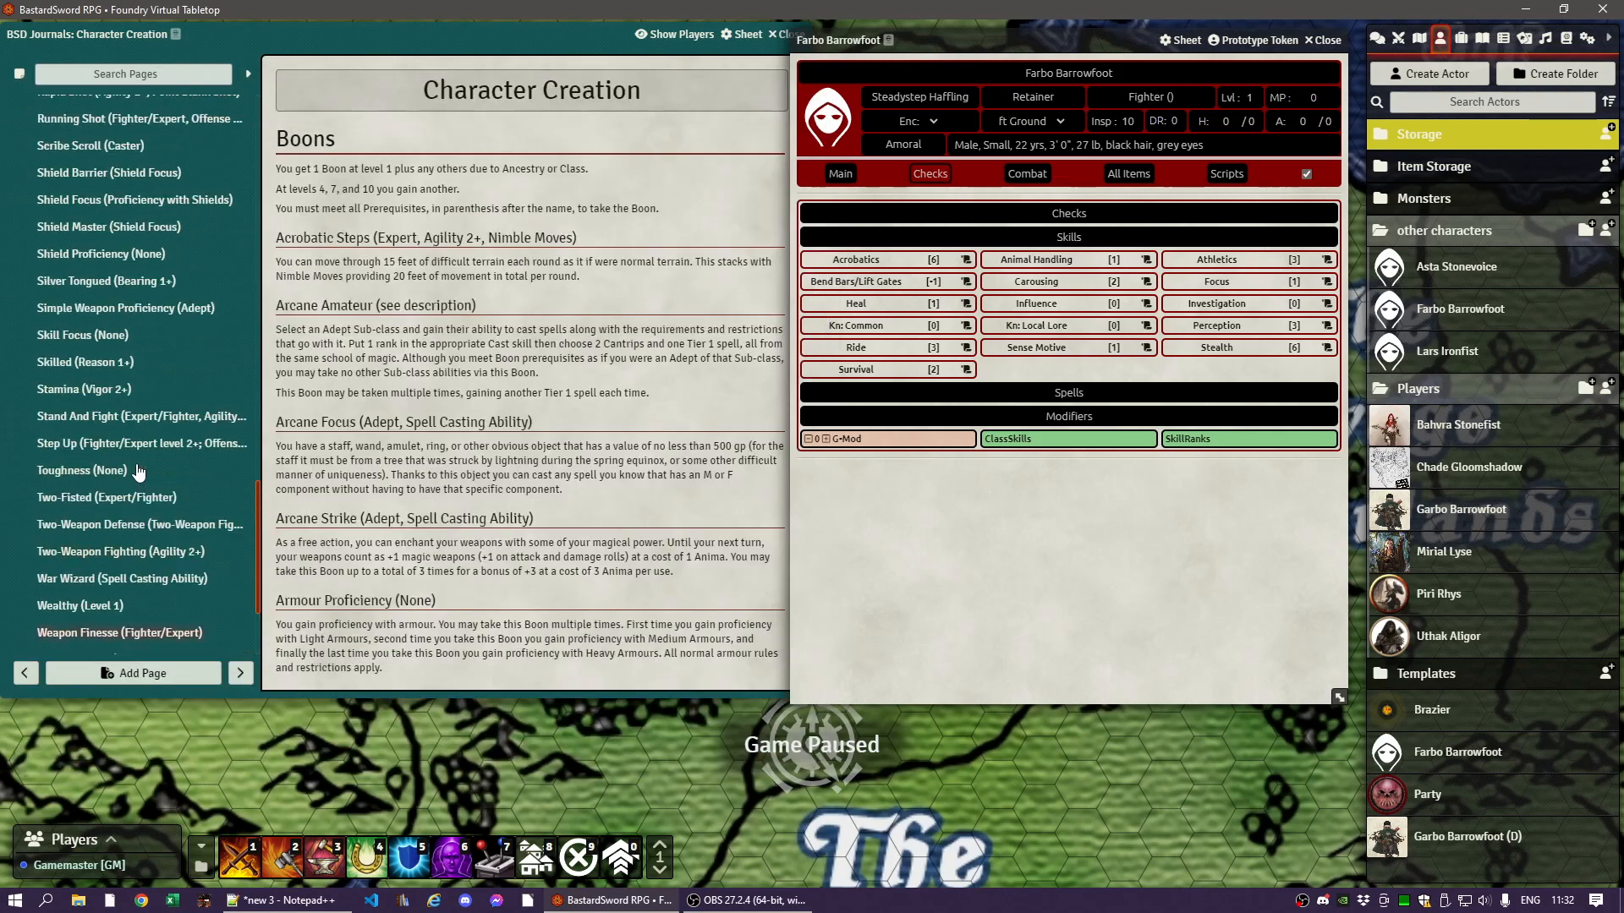
{"action": "scroll", "coordinate": [138, 471], "scroll_direction": "up", "scroll_amount": 15}
{"action": "scroll", "coordinate": [138, 471], "scroll_direction": "up", "scroll_amount": 10}
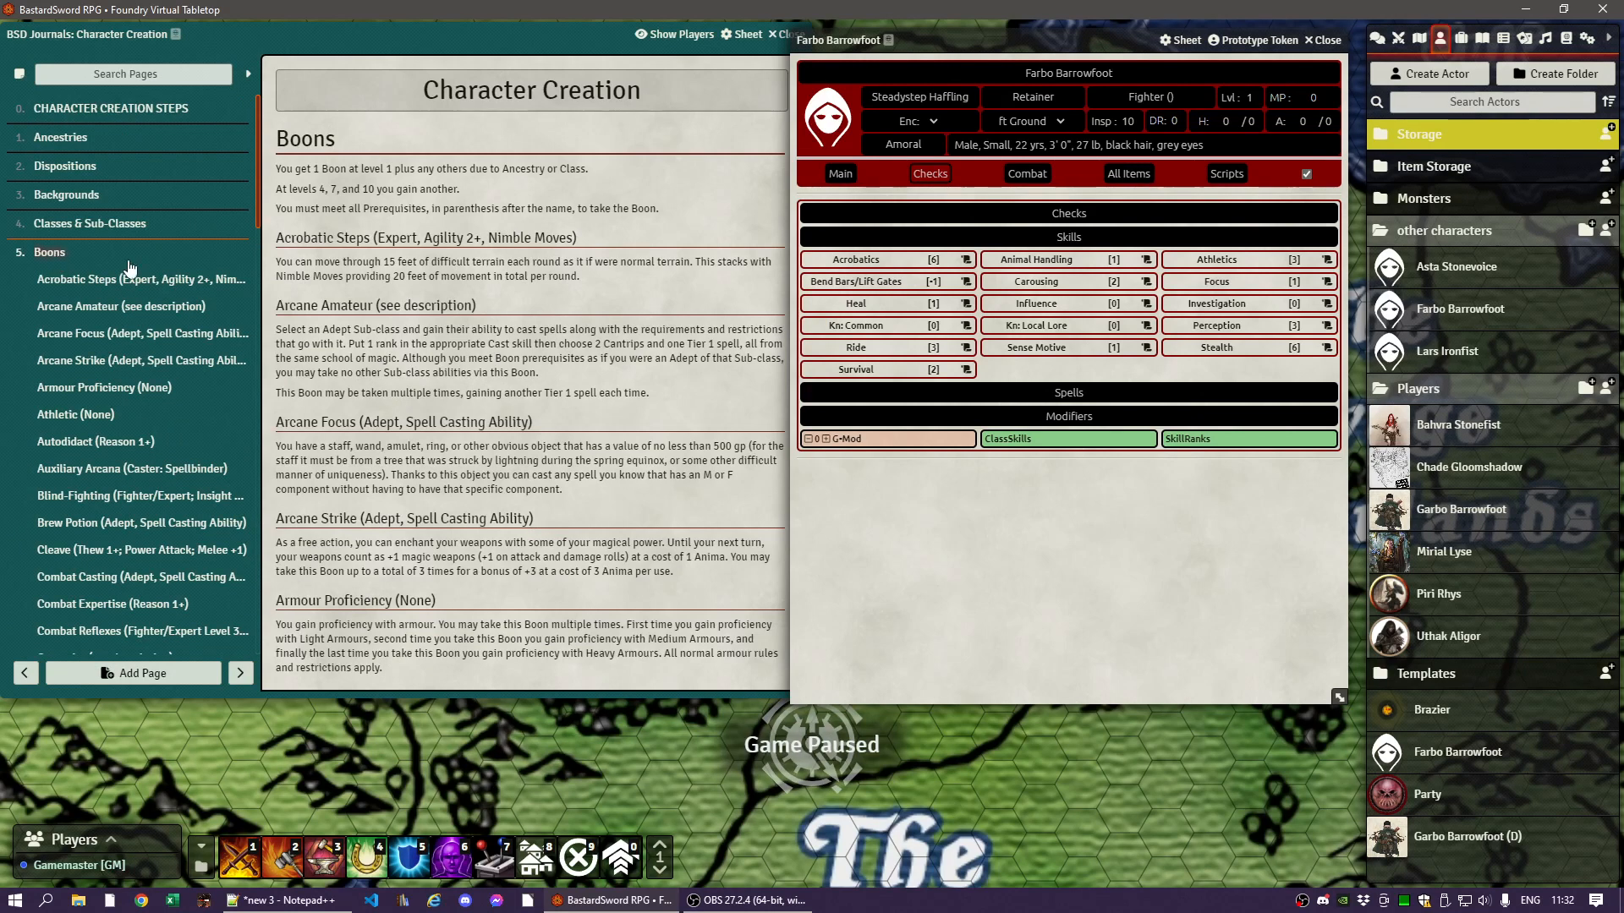
{"action": "left_click", "coordinate": [67, 110]}
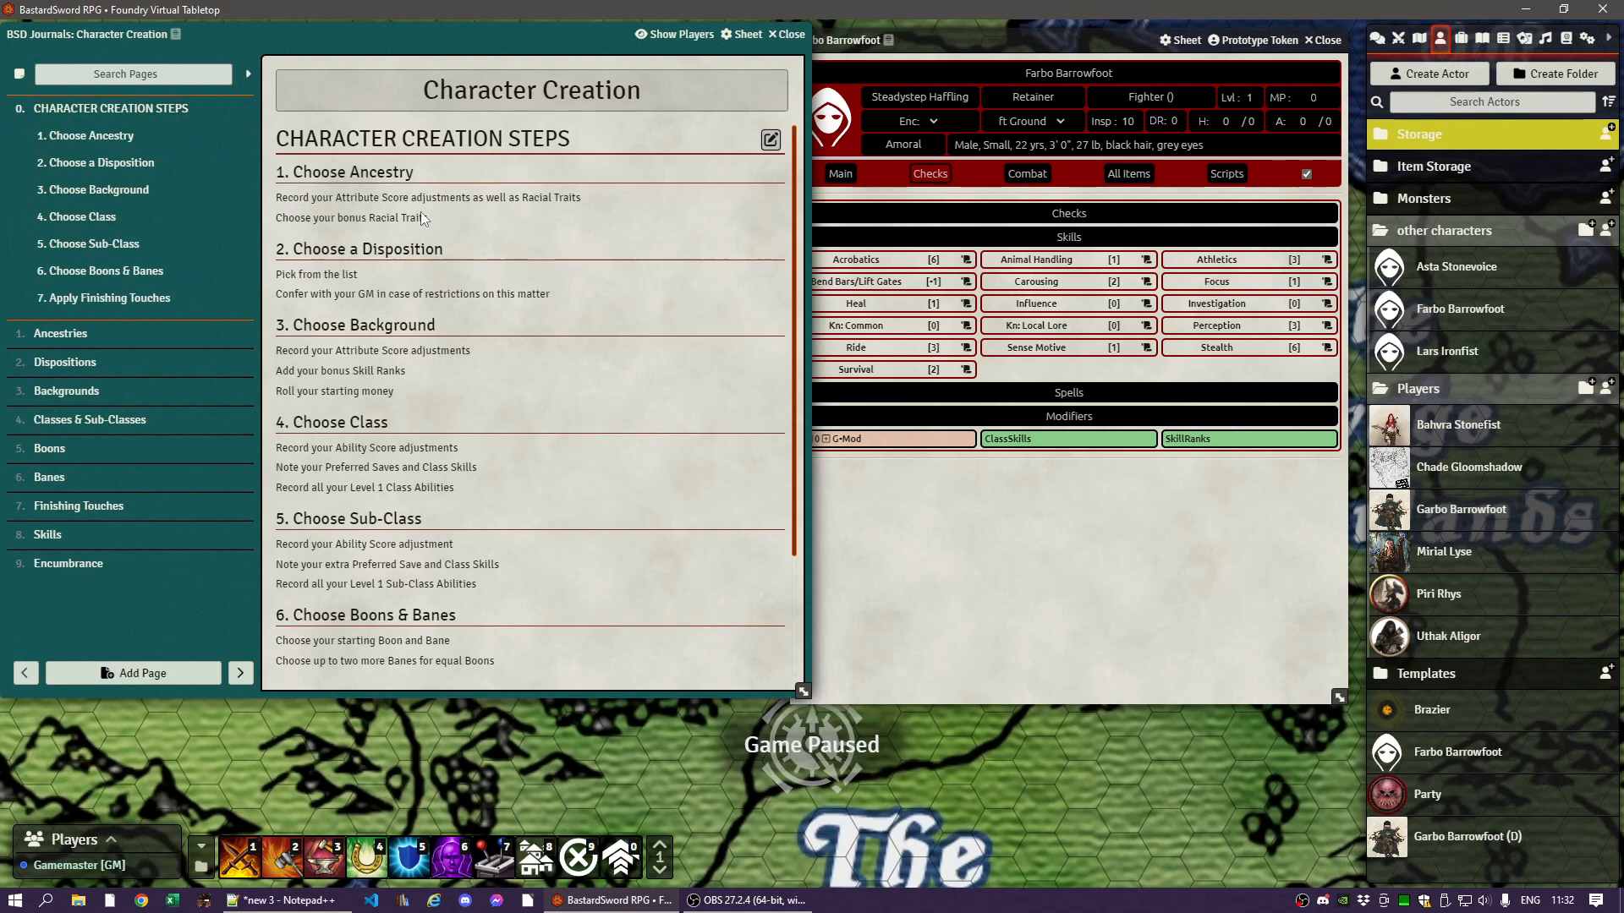
{"action": "left_click", "coordinate": [1017, 521]}
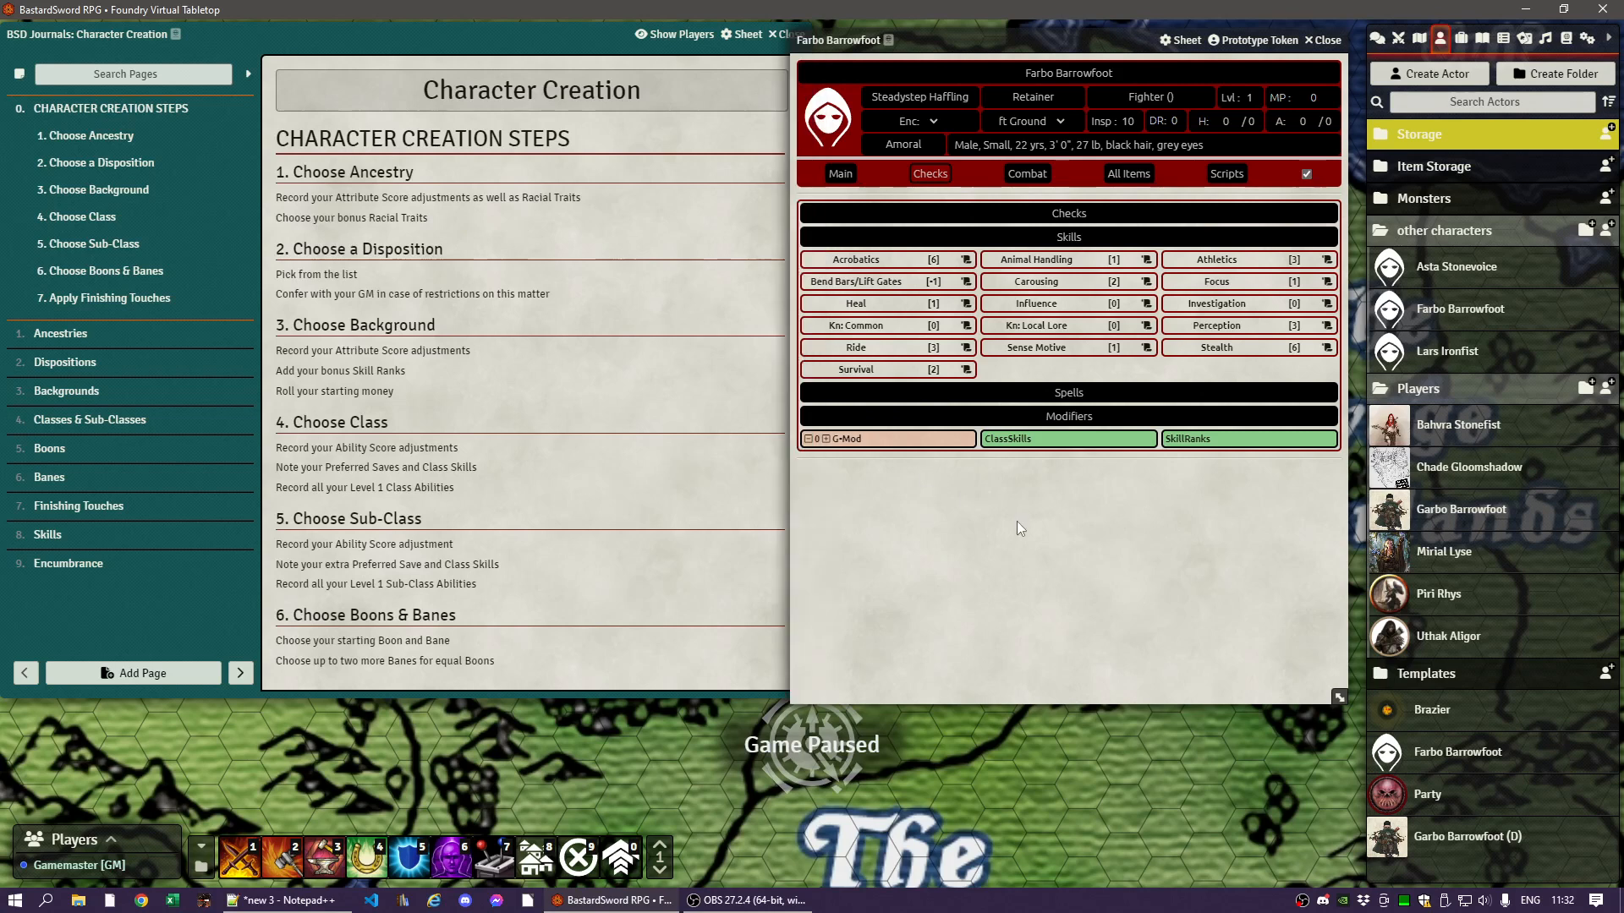
- In the character's Base Attribute Score modifier, set PRO to -3, THW to -1, AGL to 2, VGR to 1 and REA to 1
{"action": "left_click", "coordinate": [841, 175]}
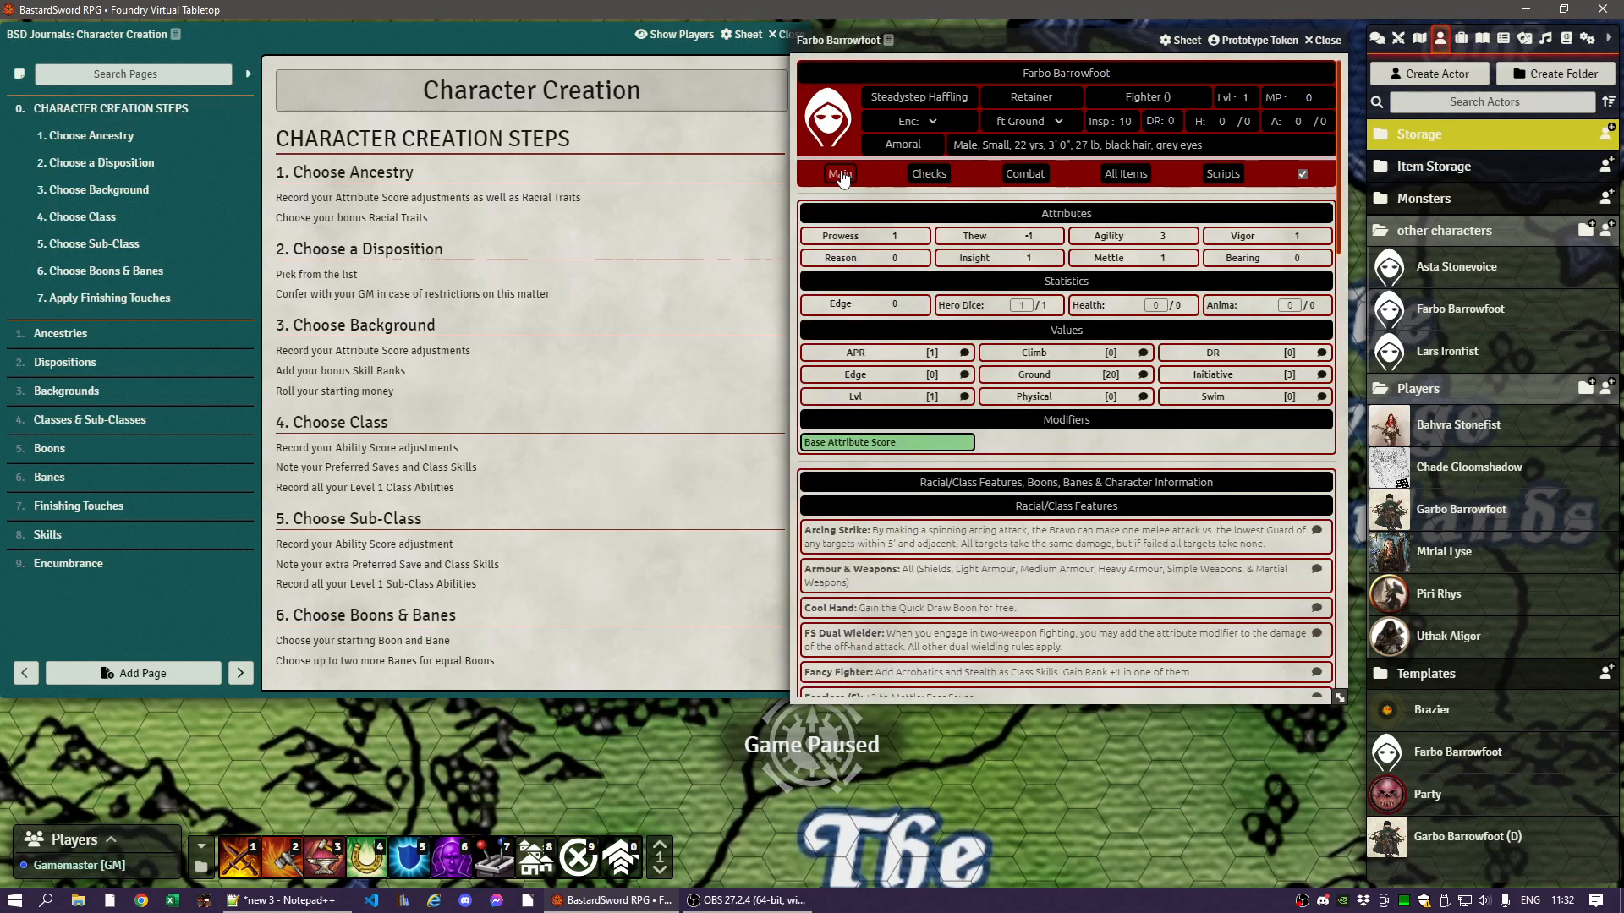
{"action": "right_click", "coordinate": [841, 440]}
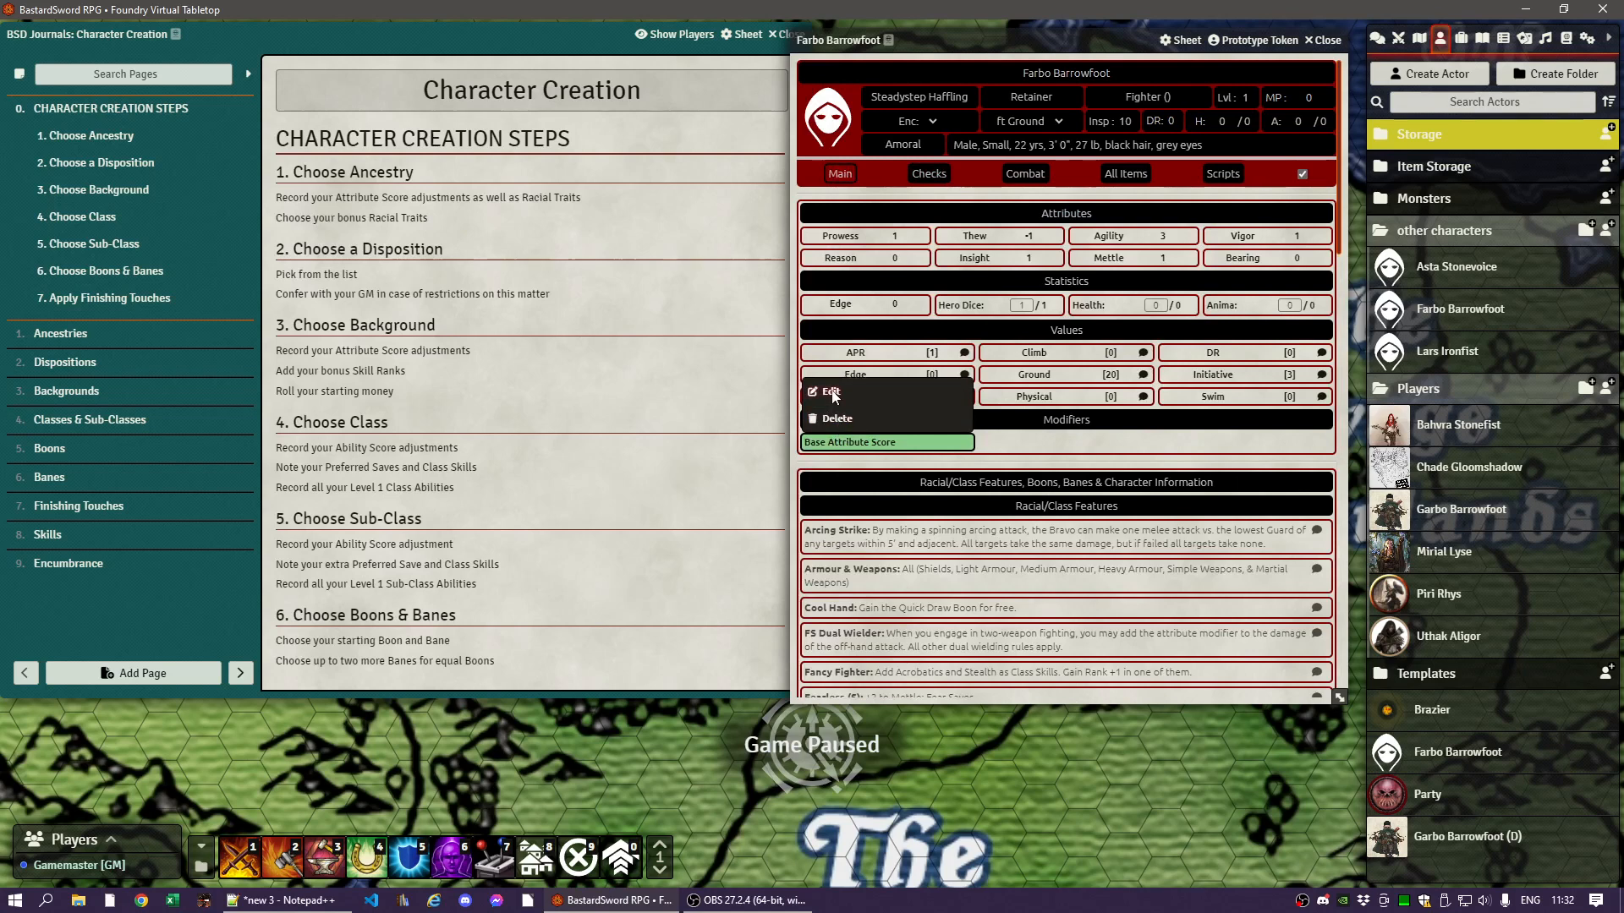
{"action": "left_click", "coordinate": [831, 392]}
{"action": "left_click_drag", "start_coordinate": [792, 309], "coordinate": [835, 140]}
{"action": "left_click_drag", "start_coordinate": [1101, 448], "coordinate": [1110, 609]}
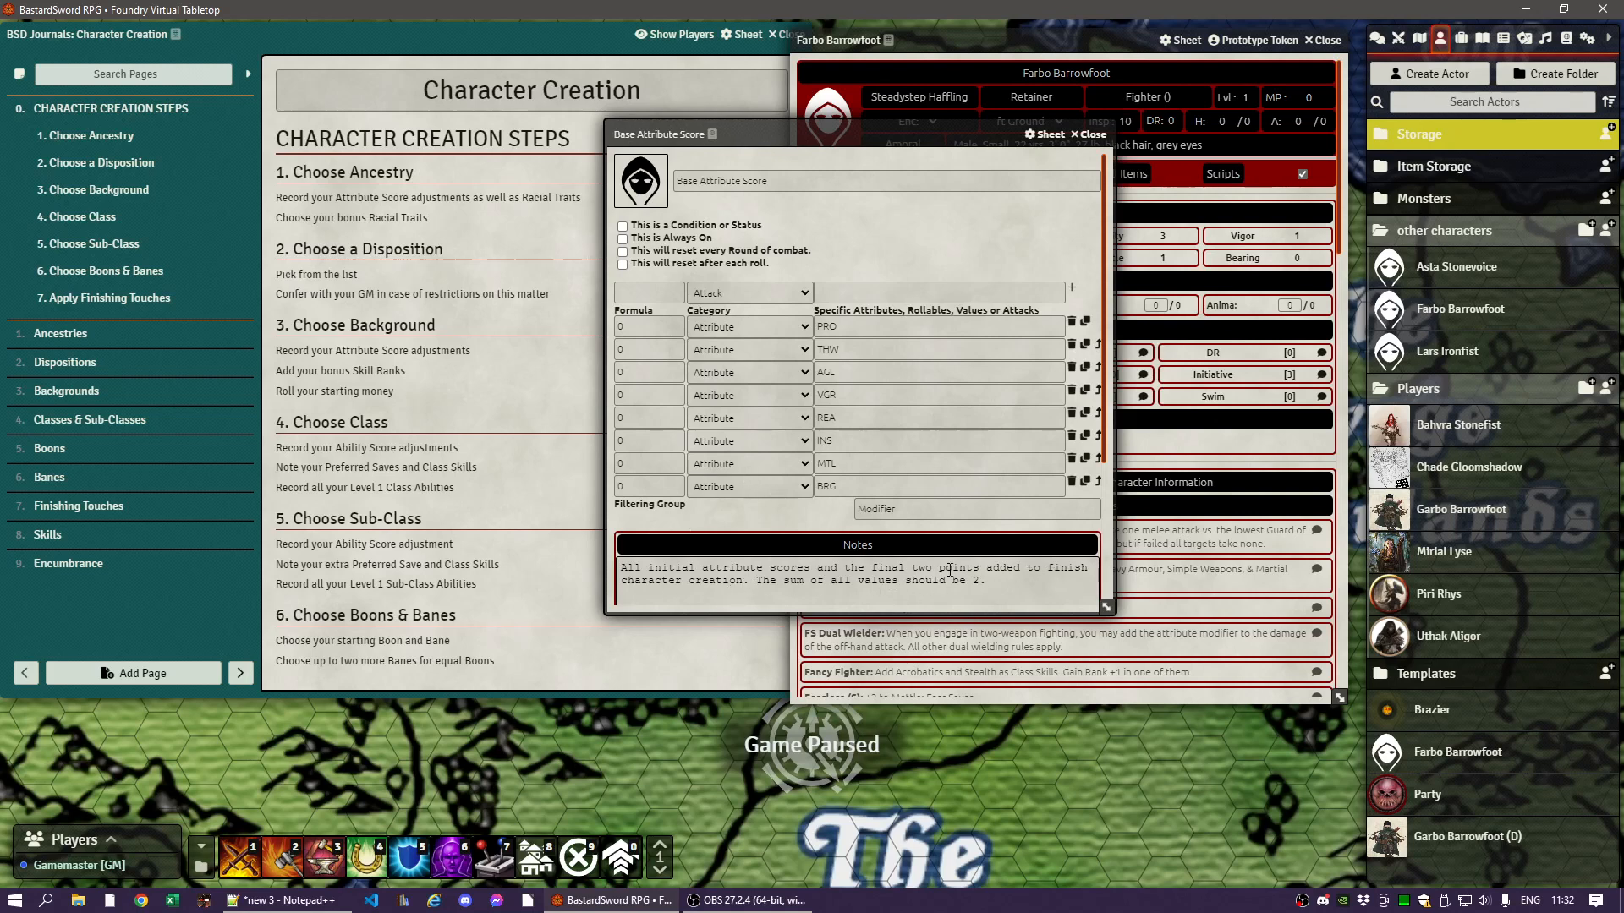
{"action": "left_click", "coordinate": [659, 328]}
{"action": "key", "text": "Tab"}
{"action": "double_click", "coordinate": [645, 347]}
{"action": "double_click", "coordinate": [651, 372]}
{"action": "left_click", "coordinate": [659, 395]}
{"action": "left_click", "coordinate": [645, 418]}
{"action": "type", "text": "1"}
- Set INS to 1, MTL to 1 and BRG to -2, mark the Base Attribute Score modifier as always on, and close it
{"action": "left_click", "coordinate": [640, 441]}
{"action": "left_click", "coordinate": [632, 464]}
{"action": "left_click", "coordinate": [640, 487]}
{"action": "key", "text": "Tab"}
{"action": "left_click", "coordinate": [712, 523]}
{"action": "left_click", "coordinate": [623, 239]}
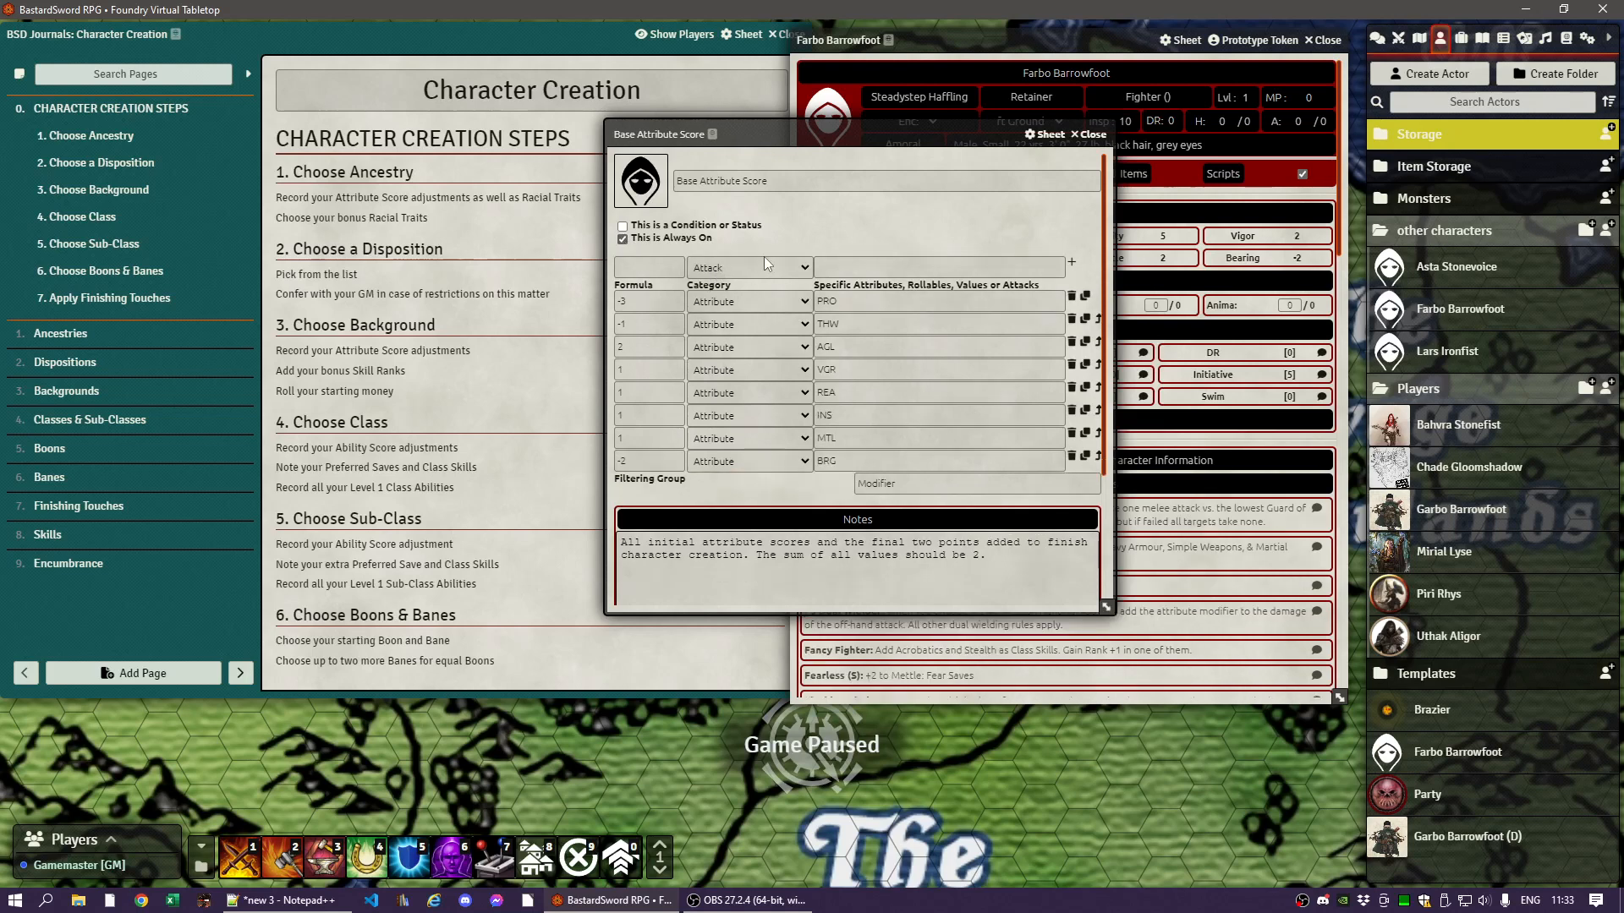
{"action": "left_click", "coordinate": [1094, 135]}
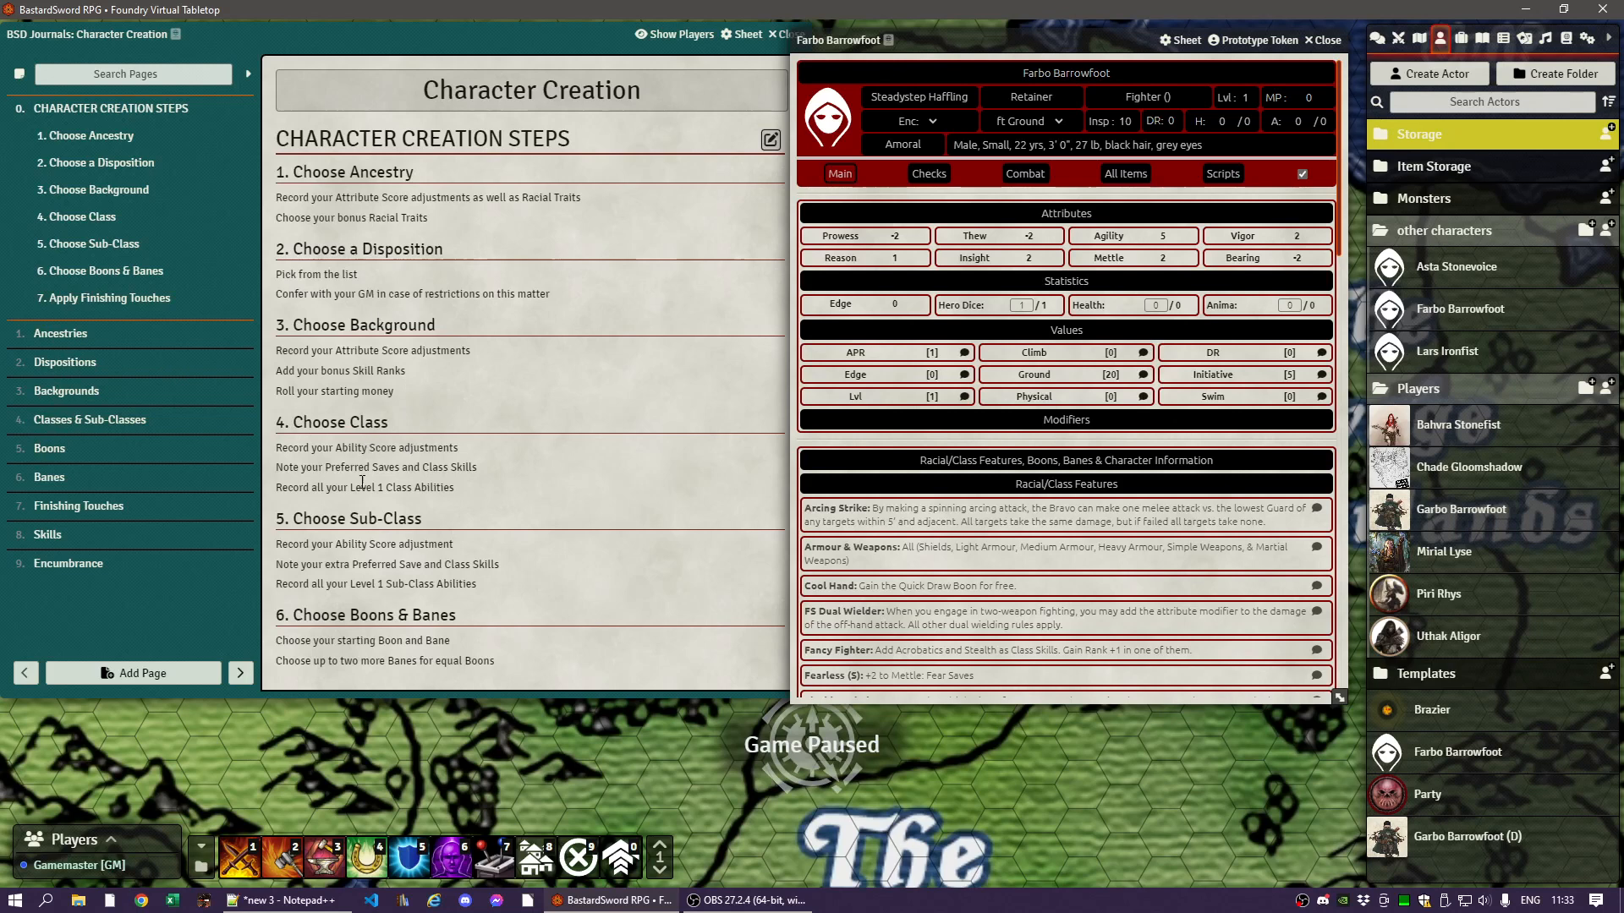
- Add the Preferred Agility modifier from the Subclass: Bravo storage actor to the character, and close its item window
{"action": "scroll", "coordinate": [360, 457], "scroll_direction": "down", "scroll_amount": 3}
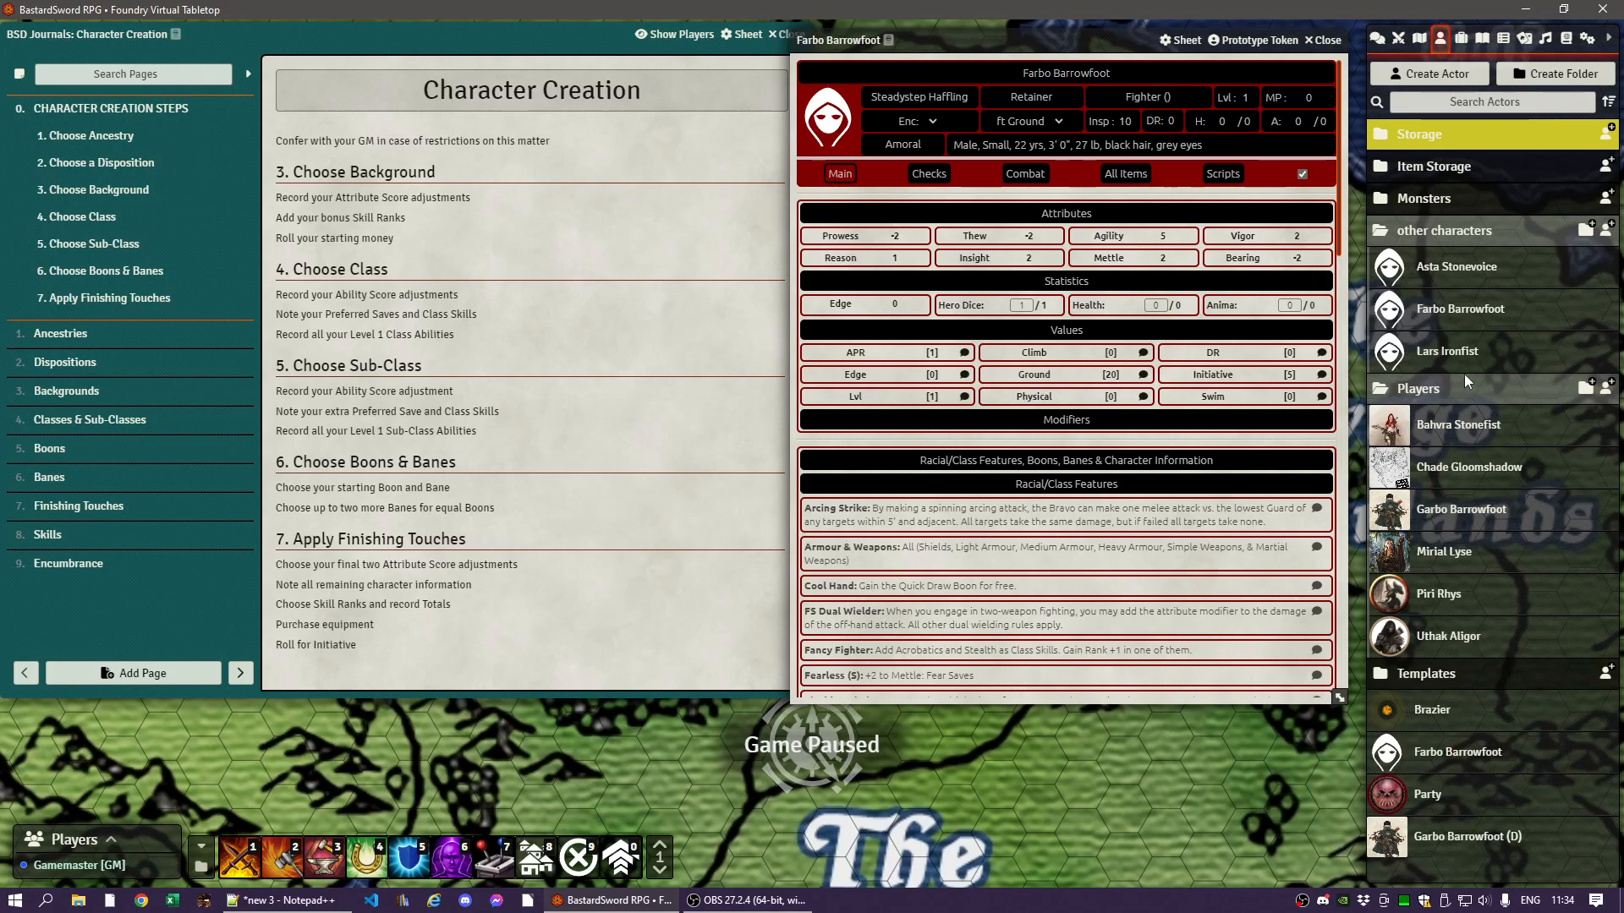
{"action": "left_click", "coordinate": [1429, 169]}
{"action": "left_click", "coordinate": [1432, 584]}
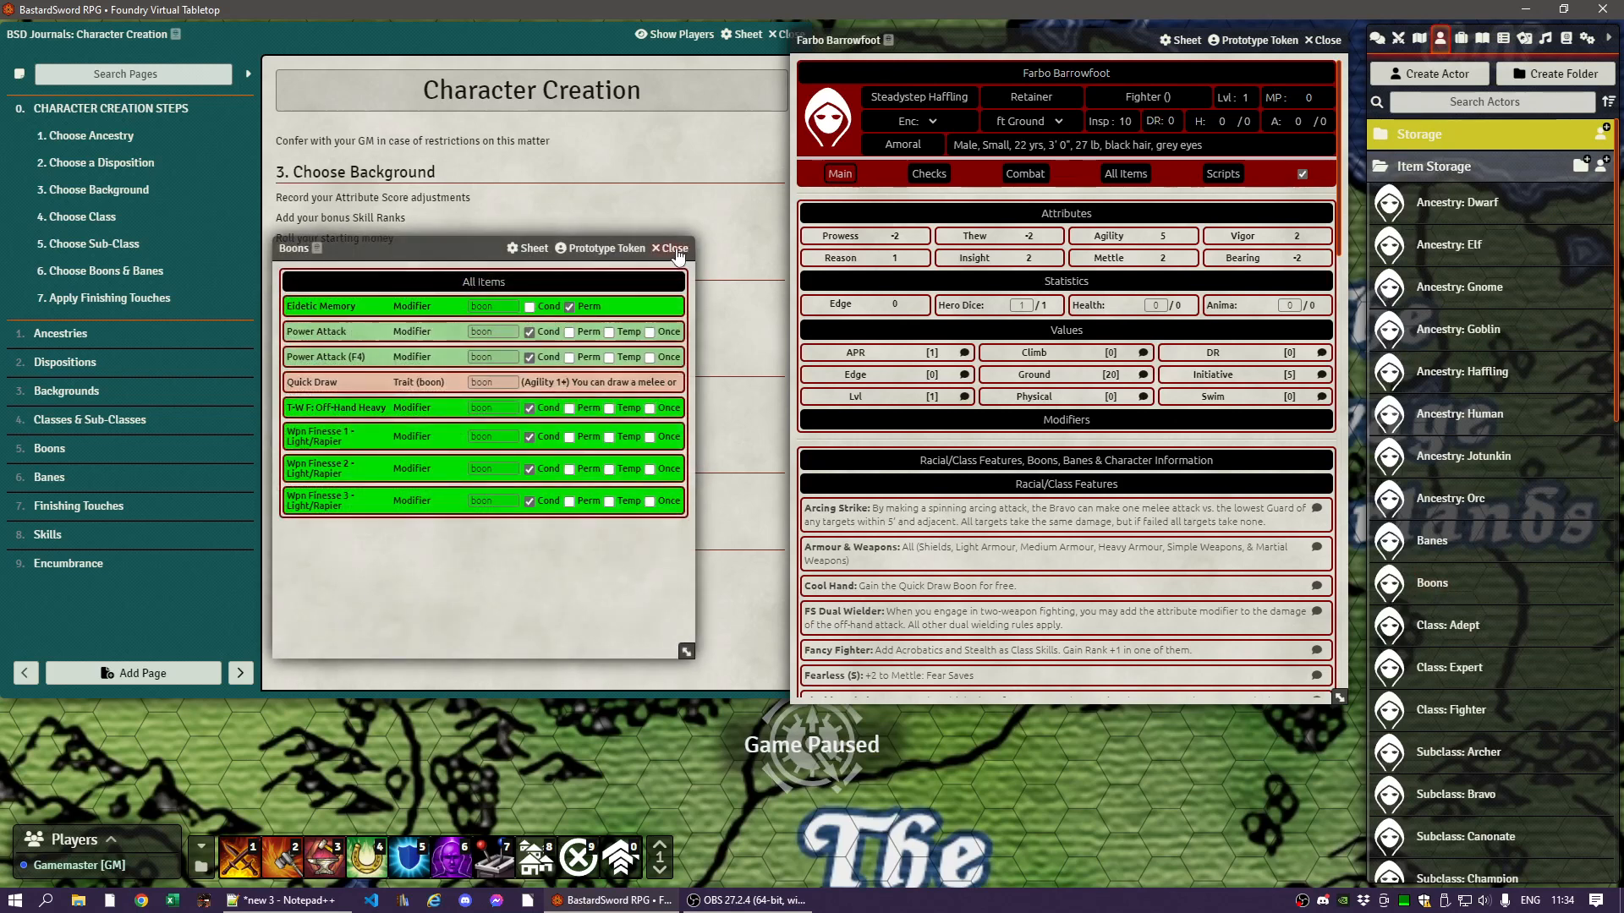
{"action": "left_click", "coordinate": [686, 253]}
{"action": "scroll", "coordinate": [1482, 642], "scroll_direction": "down", "scroll_amount": 2}
{"action": "left_click", "coordinate": [1442, 628]}
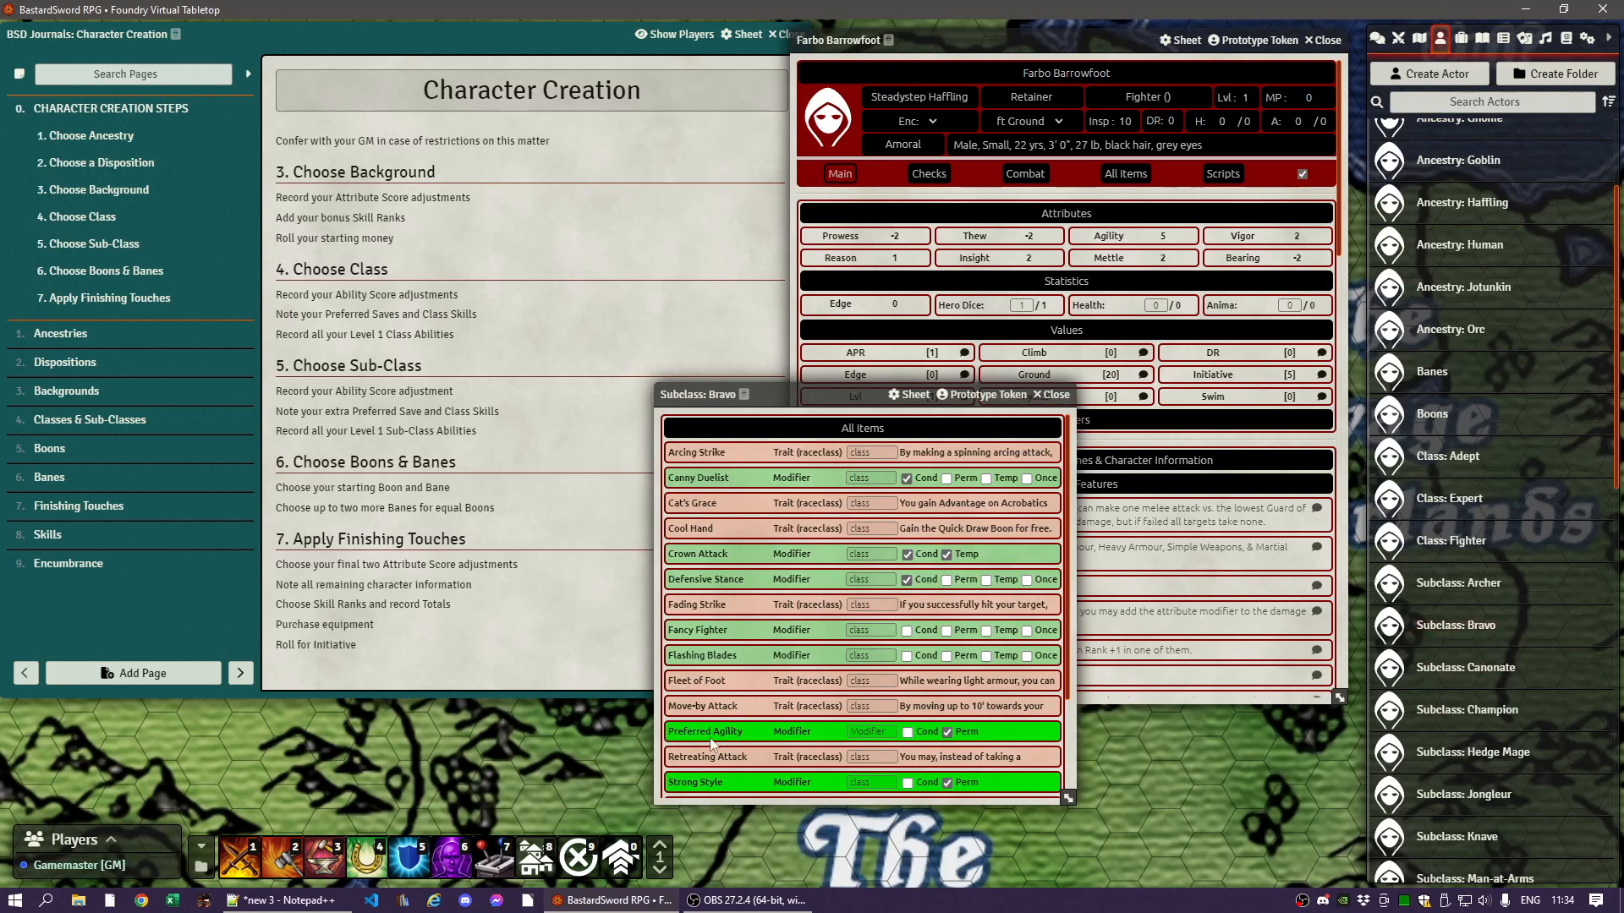
{"action": "left_click_drag", "start_coordinate": [702, 733], "coordinate": [1205, 531]}
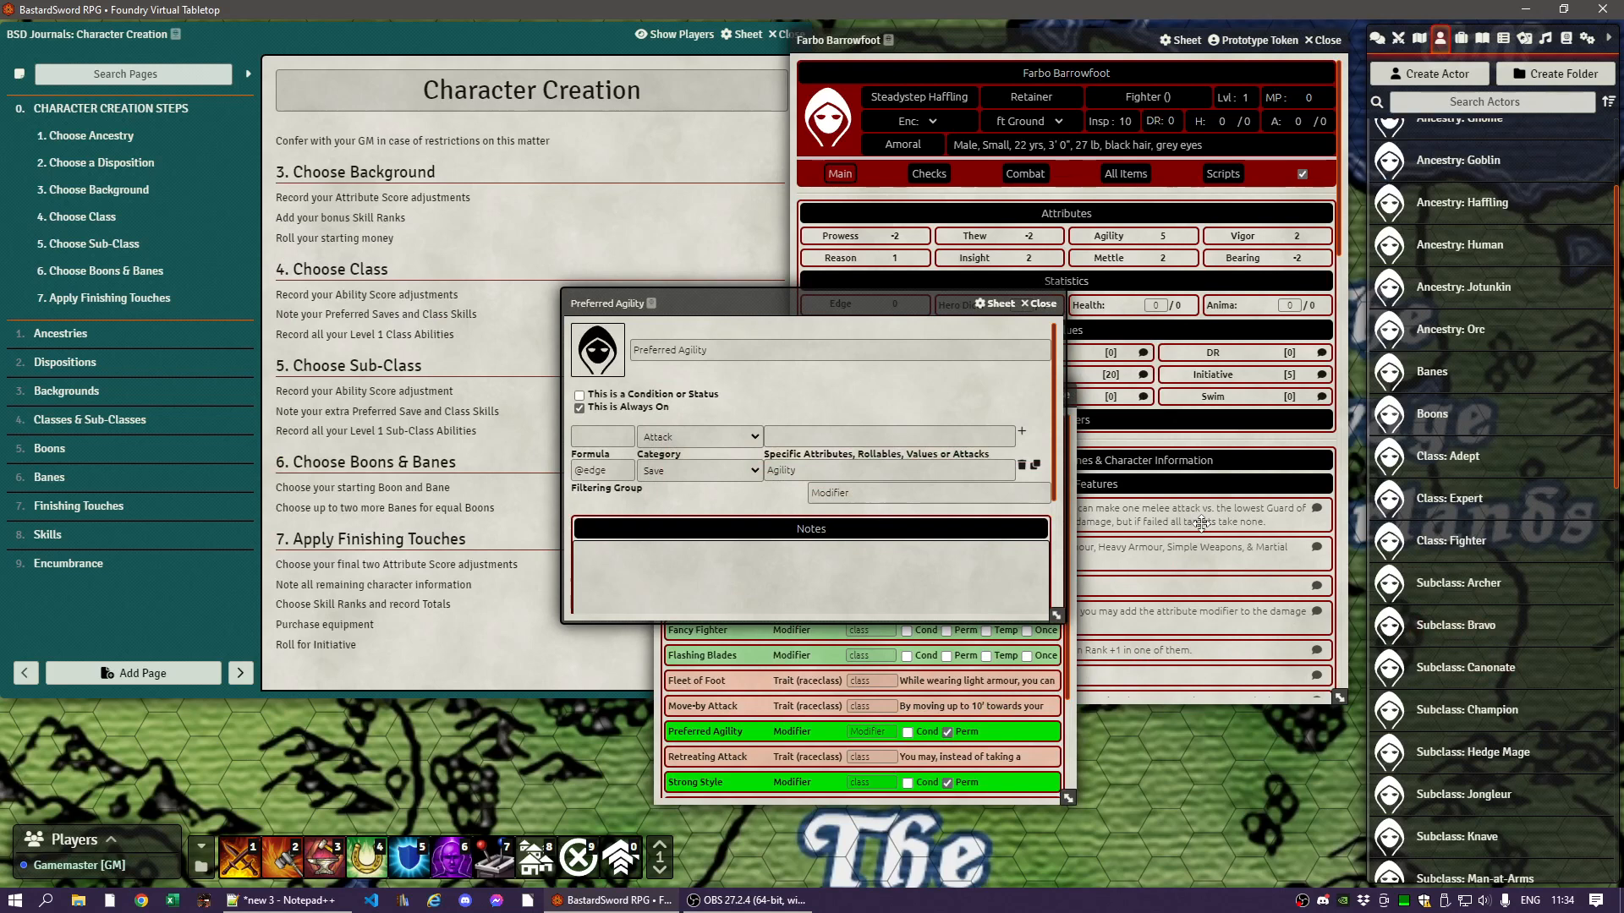
{"action": "left_click", "coordinate": [1043, 304]}
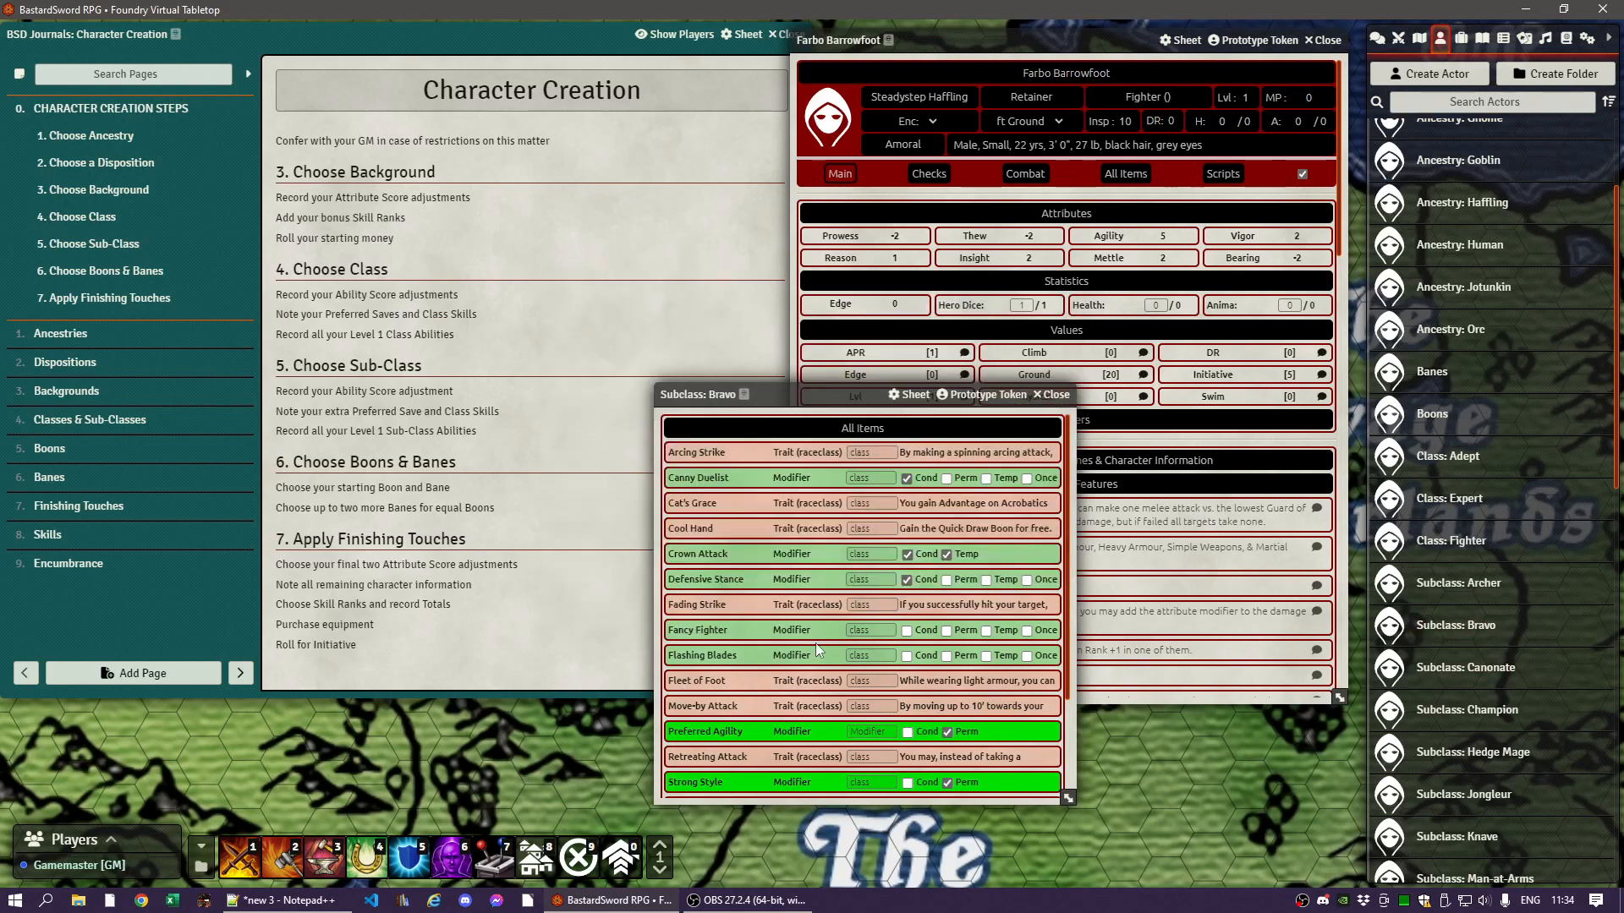
- Check the remaining Subclass: Bravo storage items against the Bravo Level 1 features in the Fighter journal, closing both windows
{"action": "scroll", "coordinate": [815, 643], "scroll_direction": "down", "scroll_amount": 3}
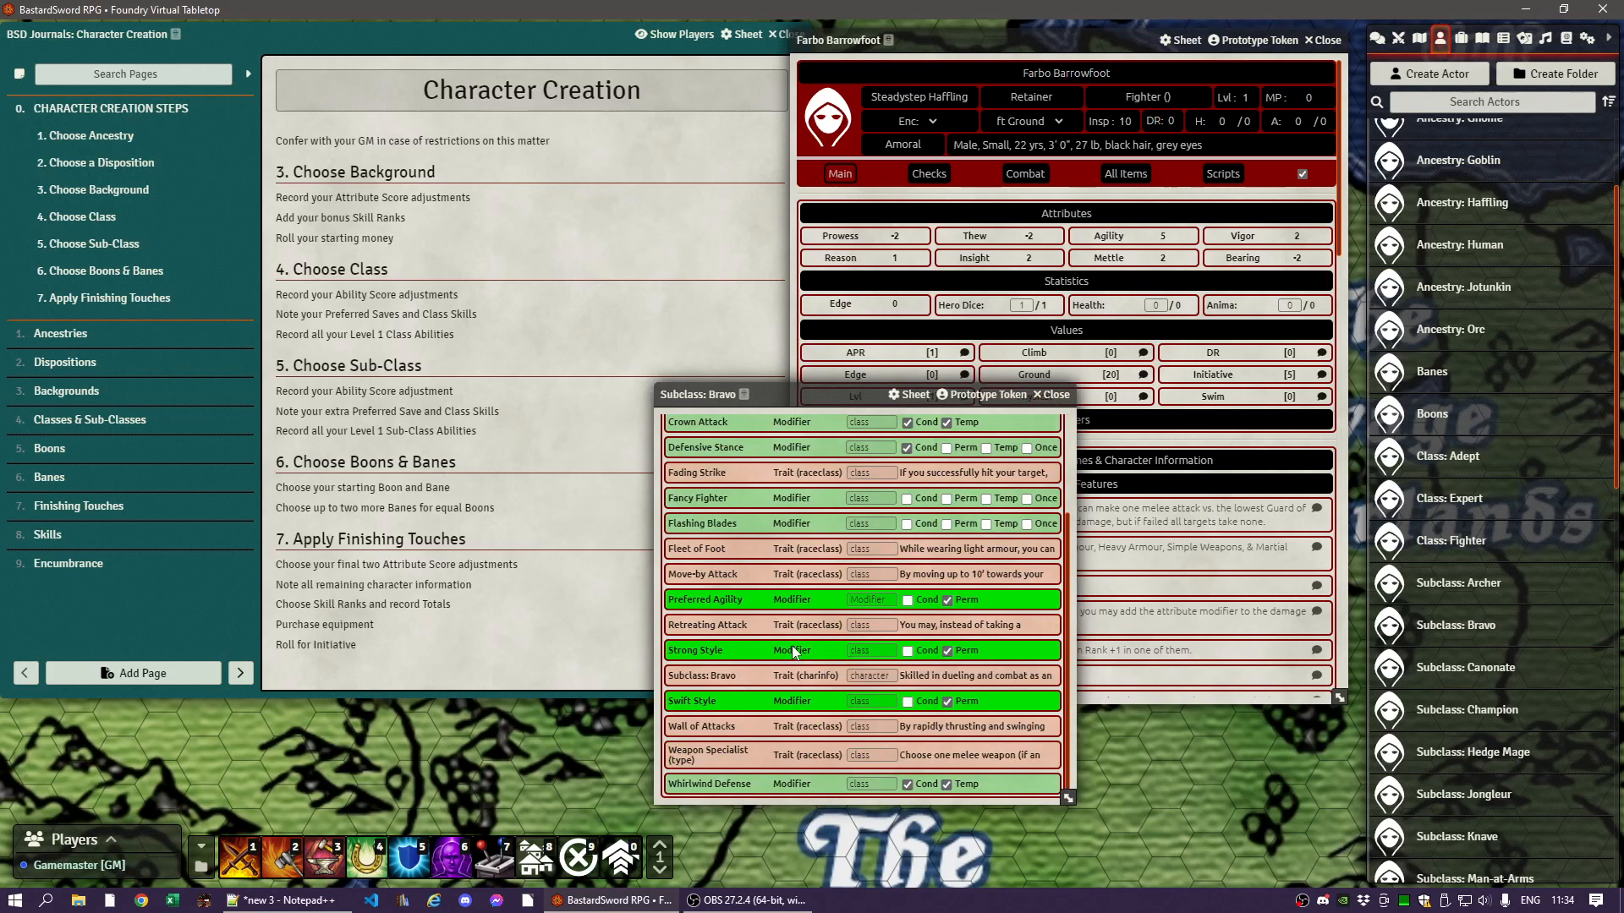
{"action": "scroll", "coordinate": [795, 647], "scroll_direction": "up", "scroll_amount": 3}
{"action": "scroll", "coordinate": [792, 646], "scroll_direction": "down", "scroll_amount": 2}
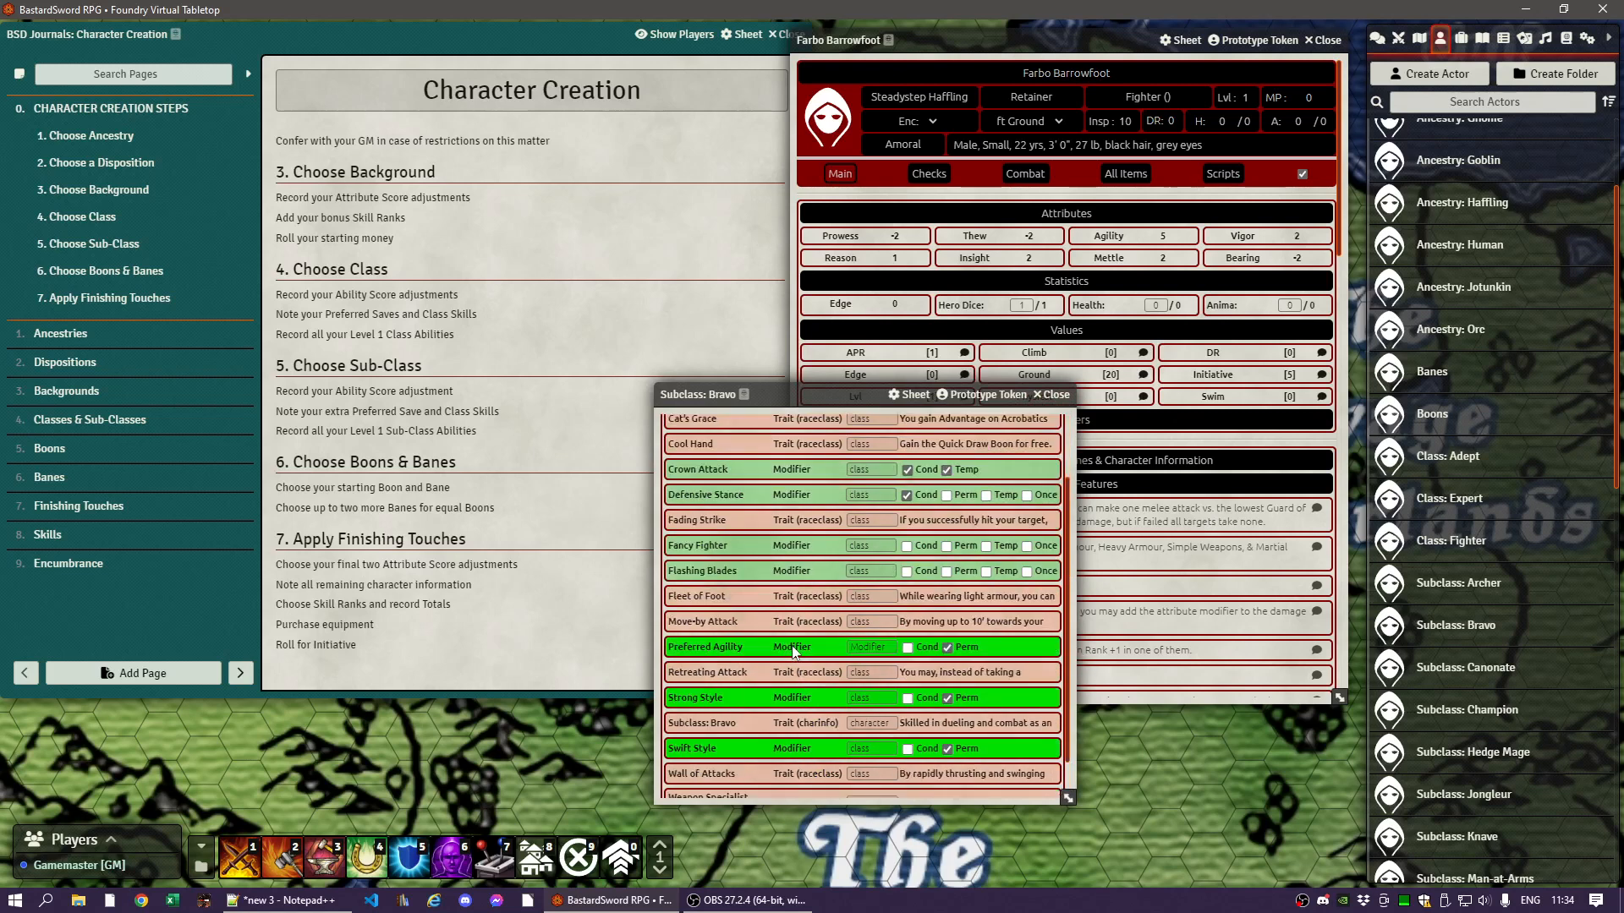
{"action": "scroll", "coordinate": [793, 649], "scroll_direction": "down", "scroll_amount": 1}
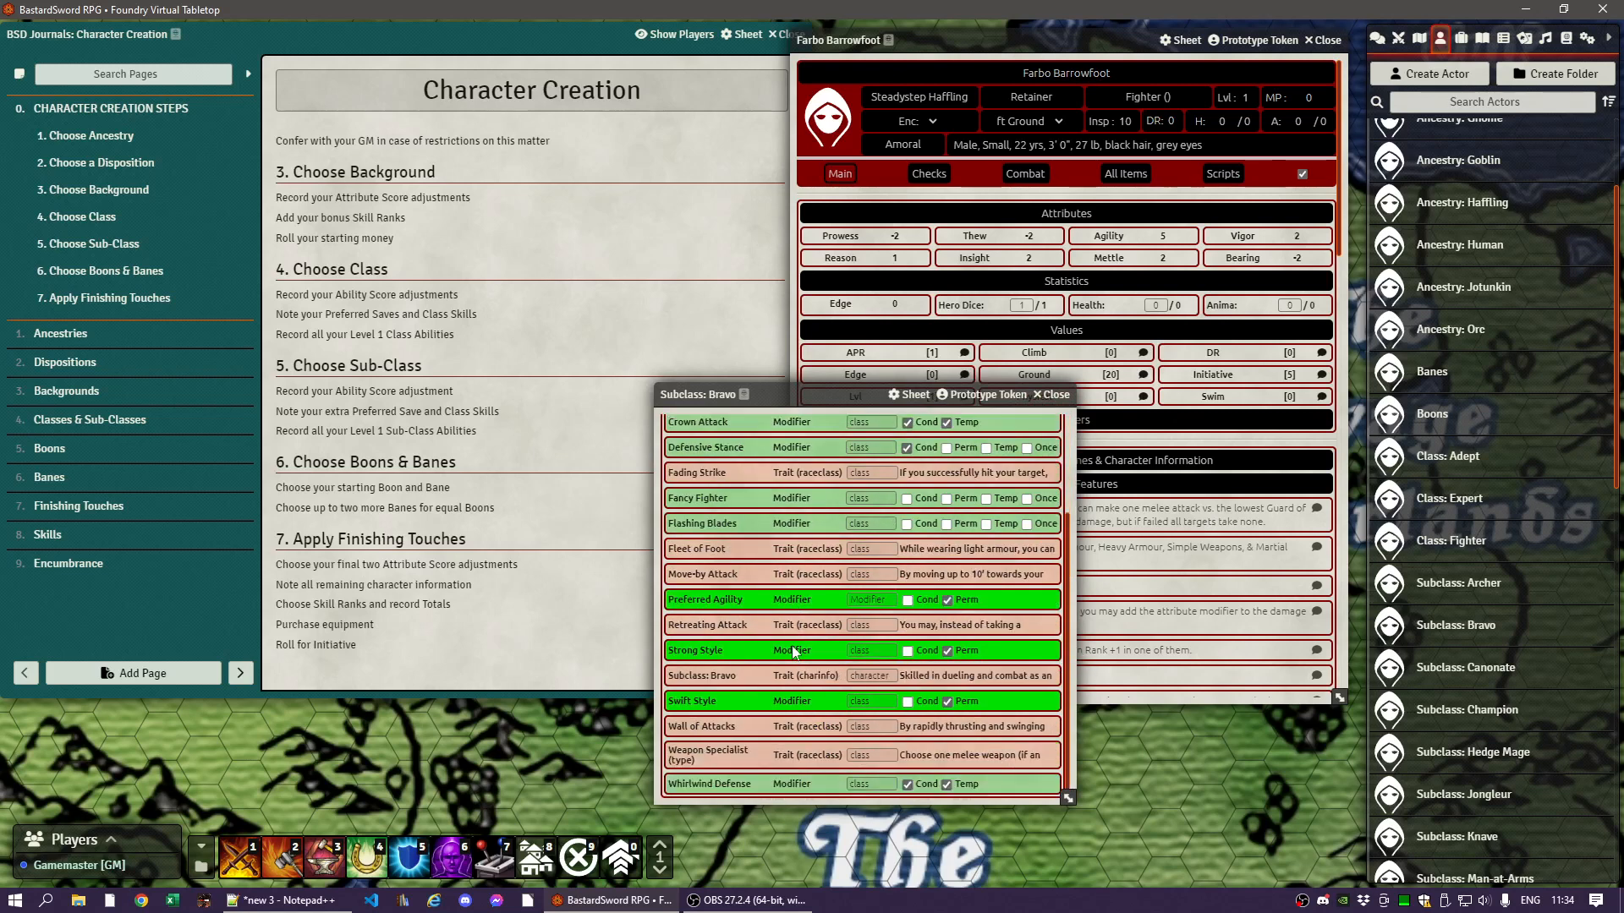
{"action": "left_click", "coordinate": [1054, 395]}
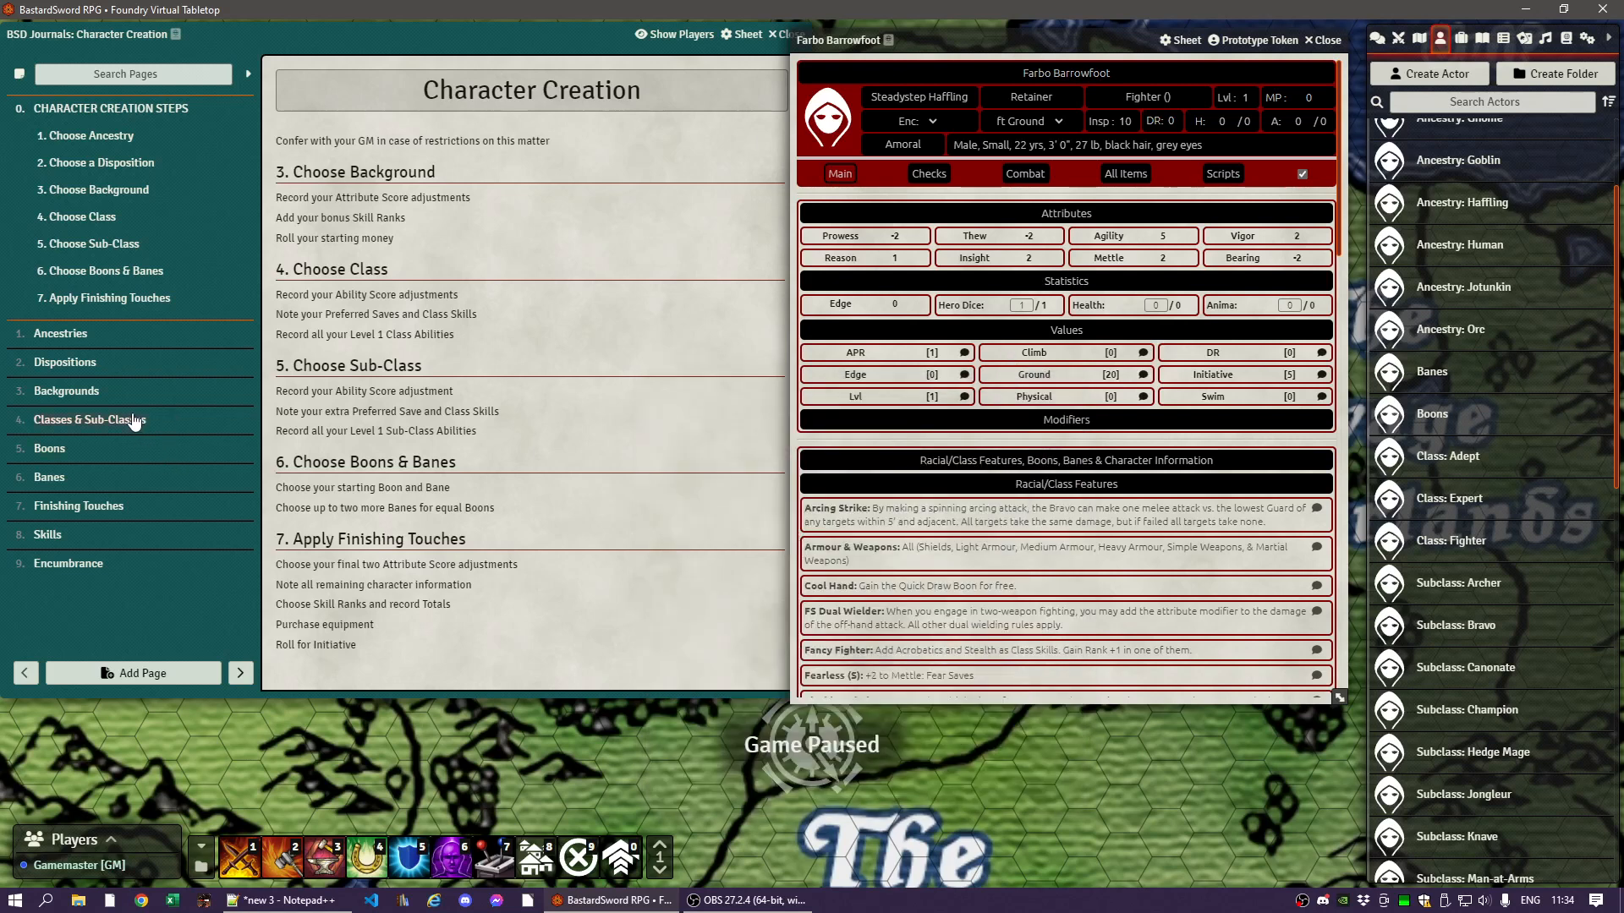
{"action": "left_click", "coordinate": [75, 423]}
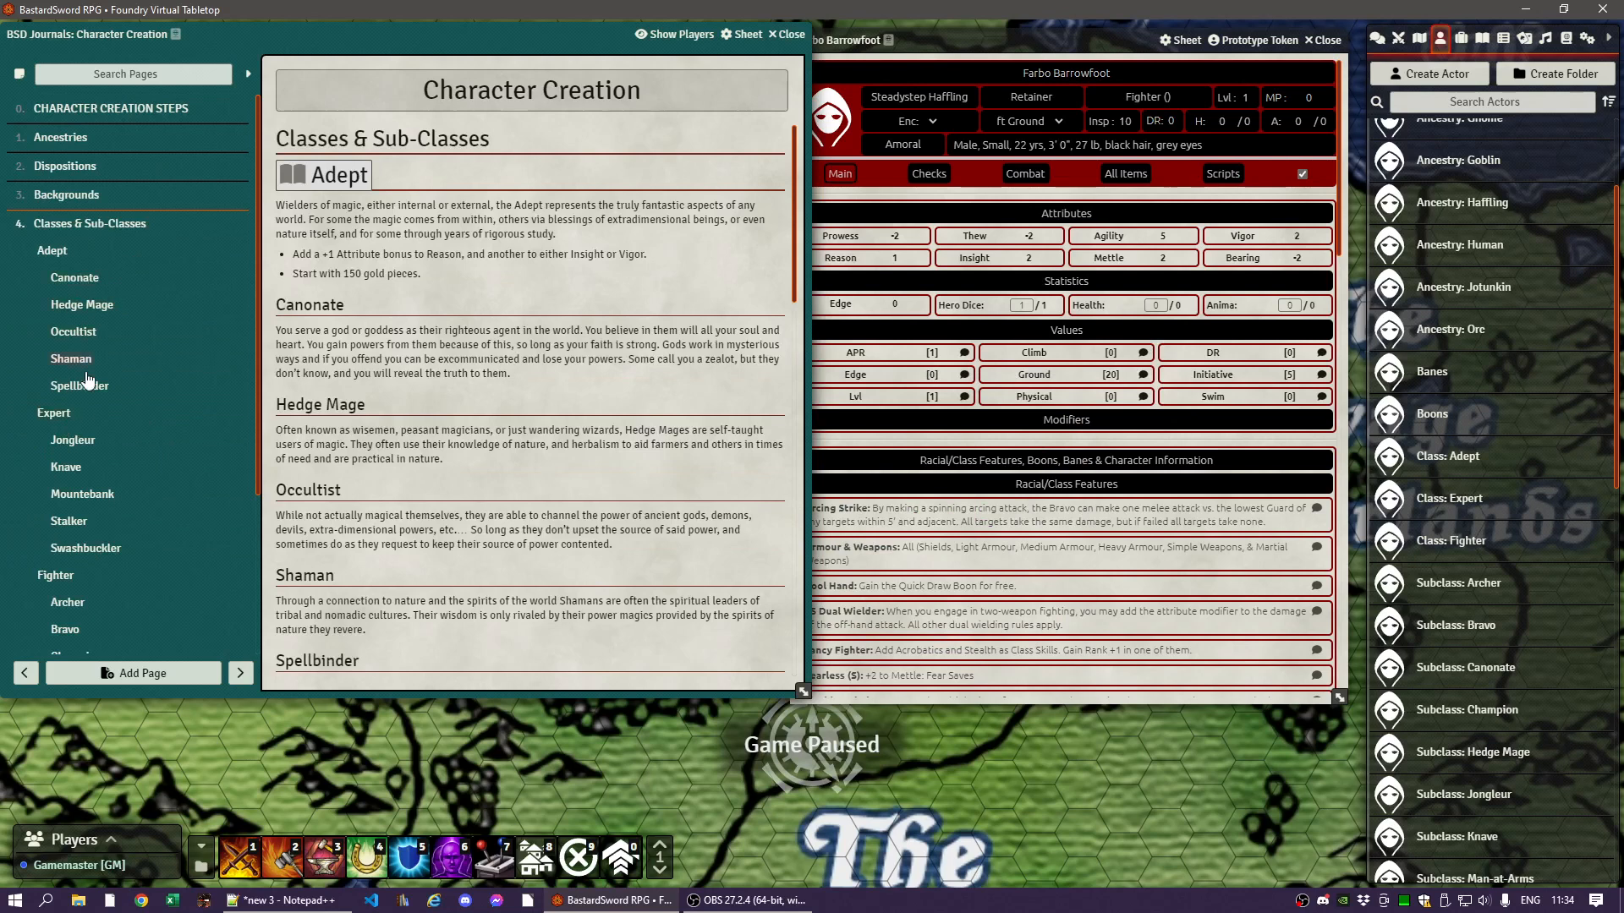
{"action": "scroll", "coordinate": [92, 412], "scroll_direction": "down", "scroll_amount": 3}
{"action": "left_click", "coordinate": [58, 408]}
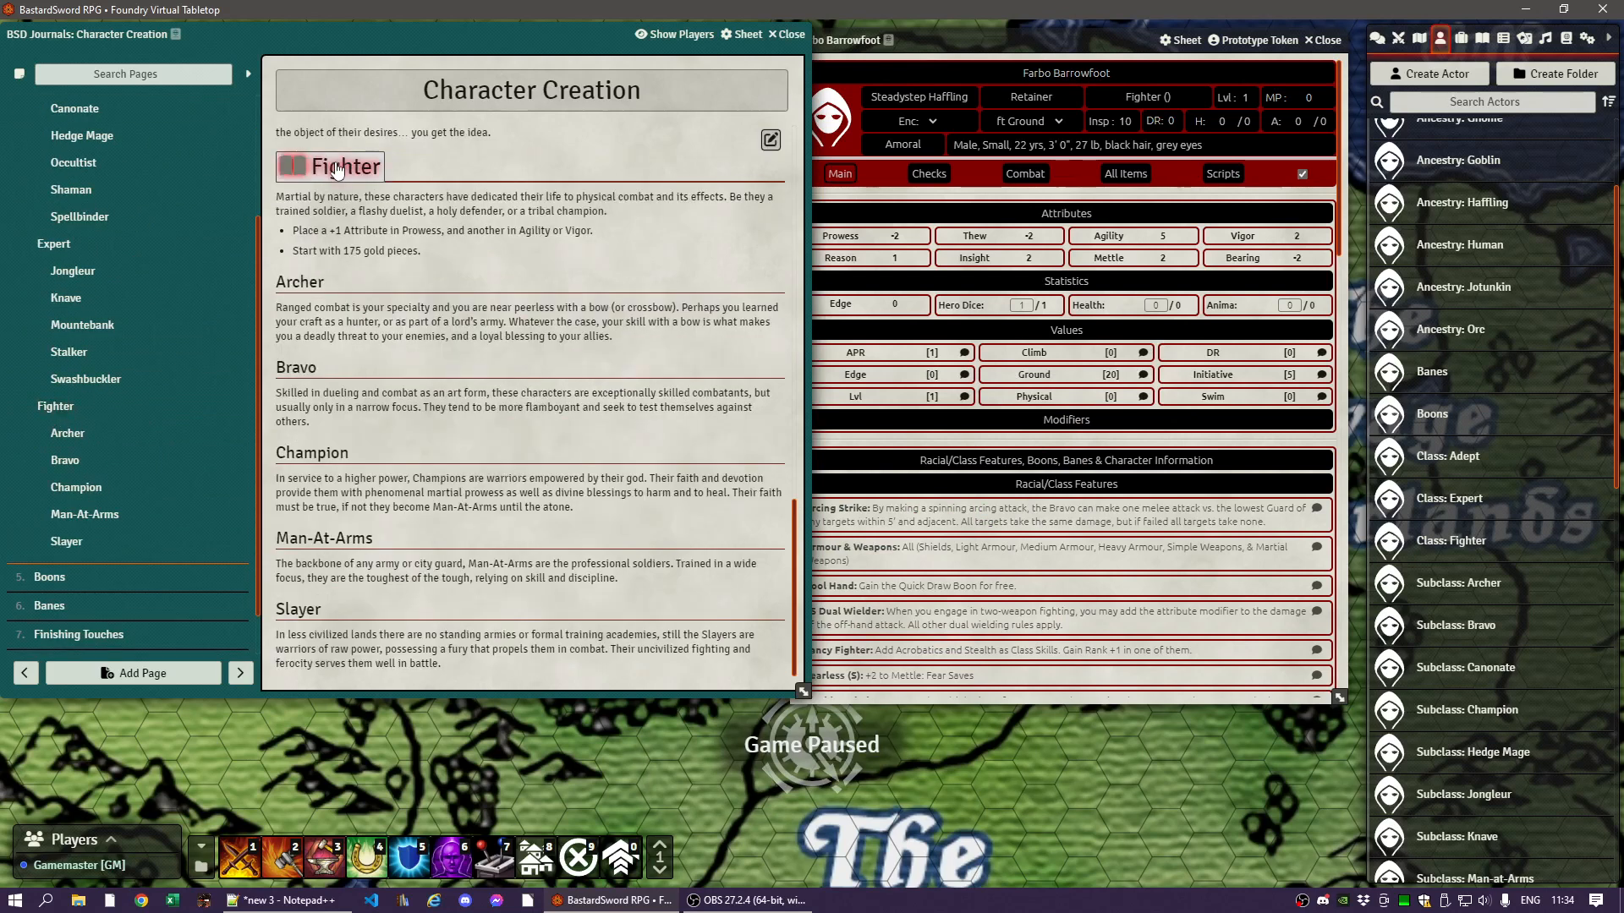
{"action": "left_click", "coordinate": [313, 169]}
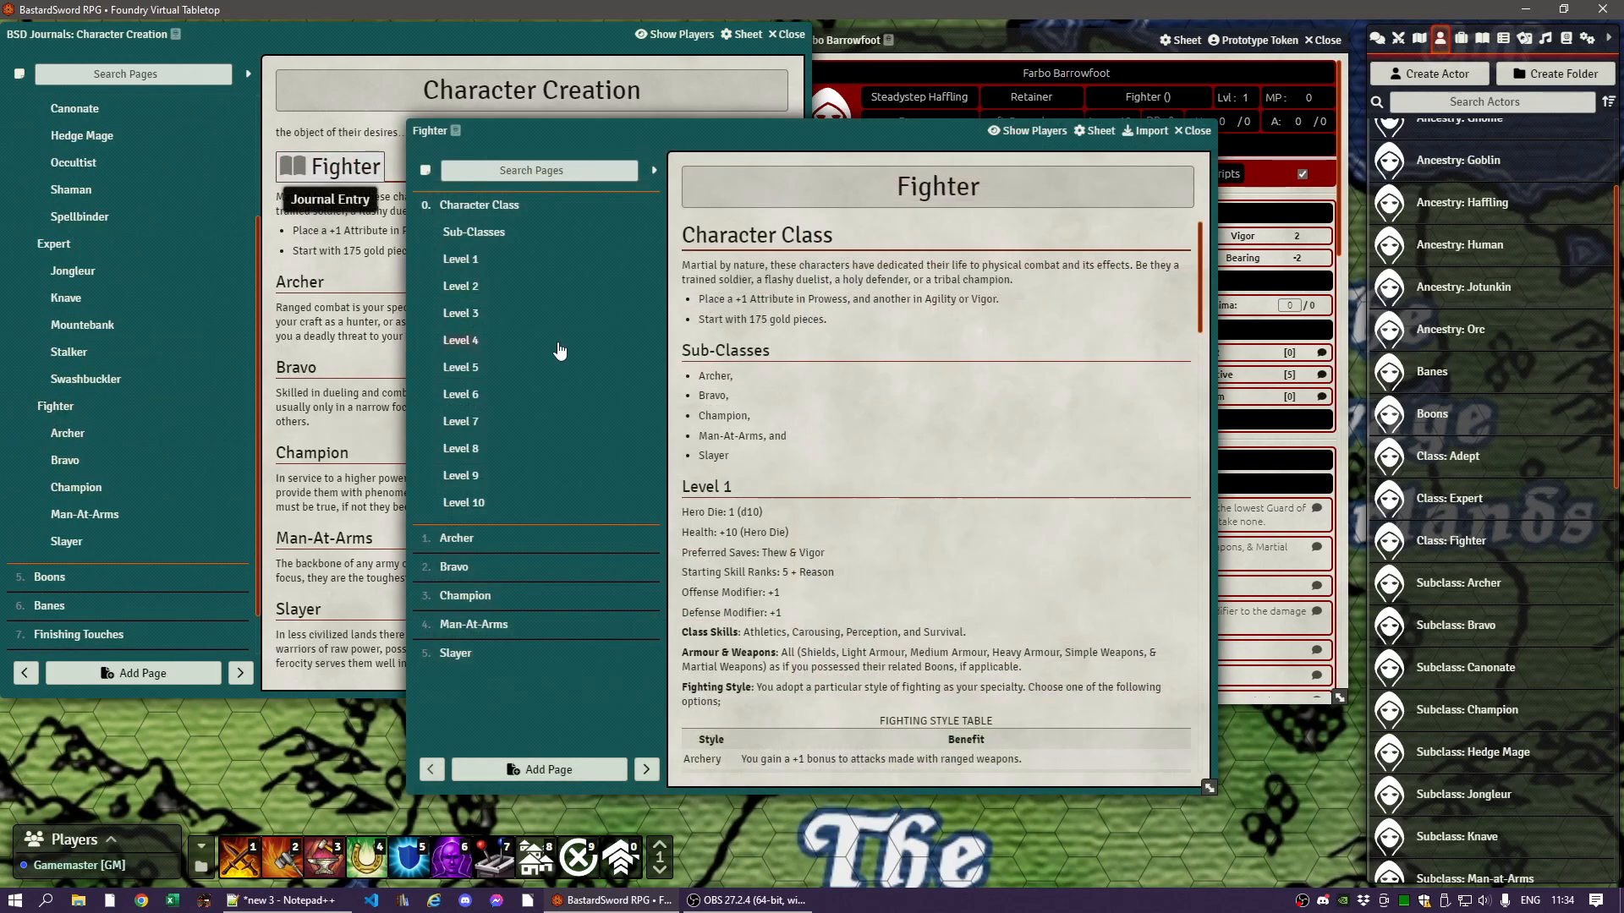
{"action": "left_click", "coordinate": [465, 568]}
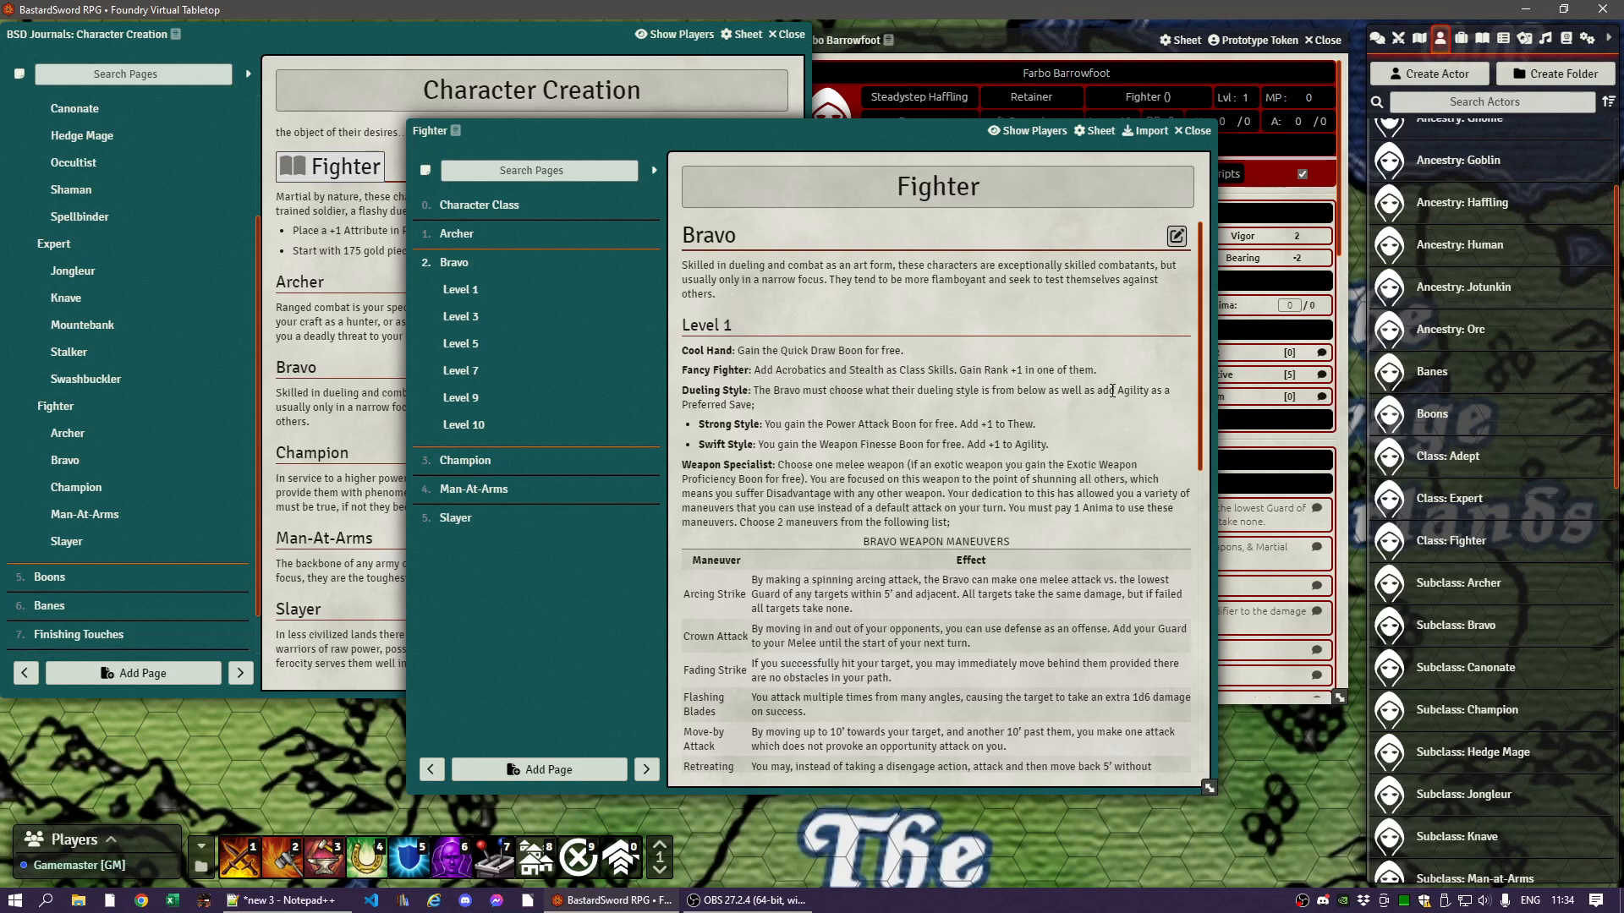
{"action": "left_click", "coordinate": [1194, 131]}
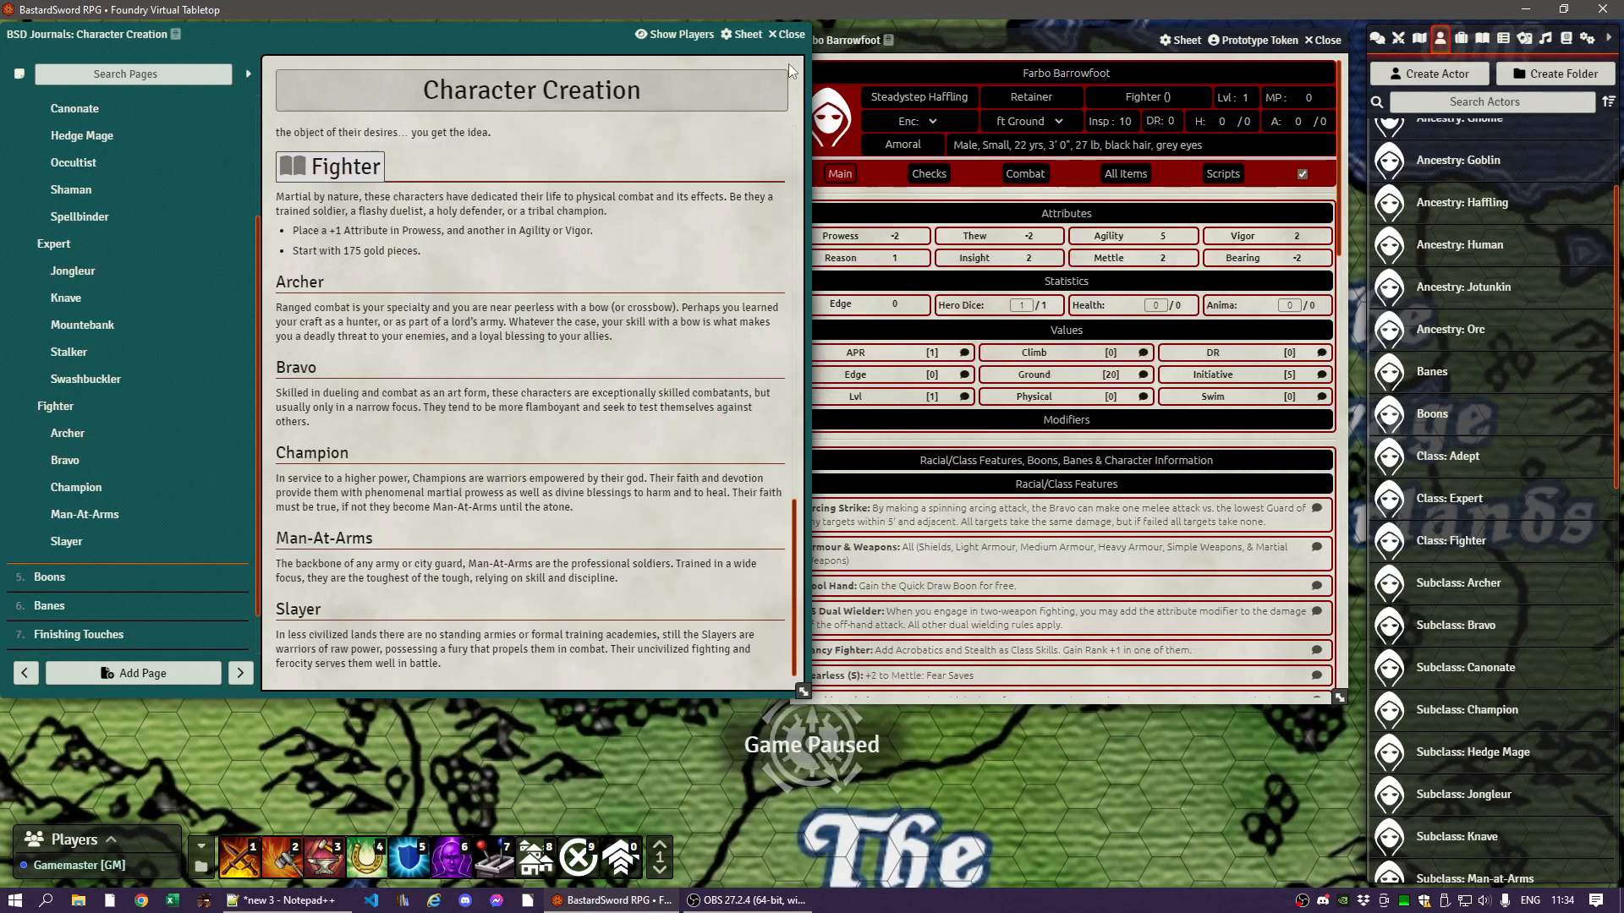
- Look up the Two-Weapon Defense and neighbouring boons in the Boons page of the Character Creation journal
{"action": "scroll", "coordinate": [89, 378], "scroll_direction": "down", "scroll_amount": 1}
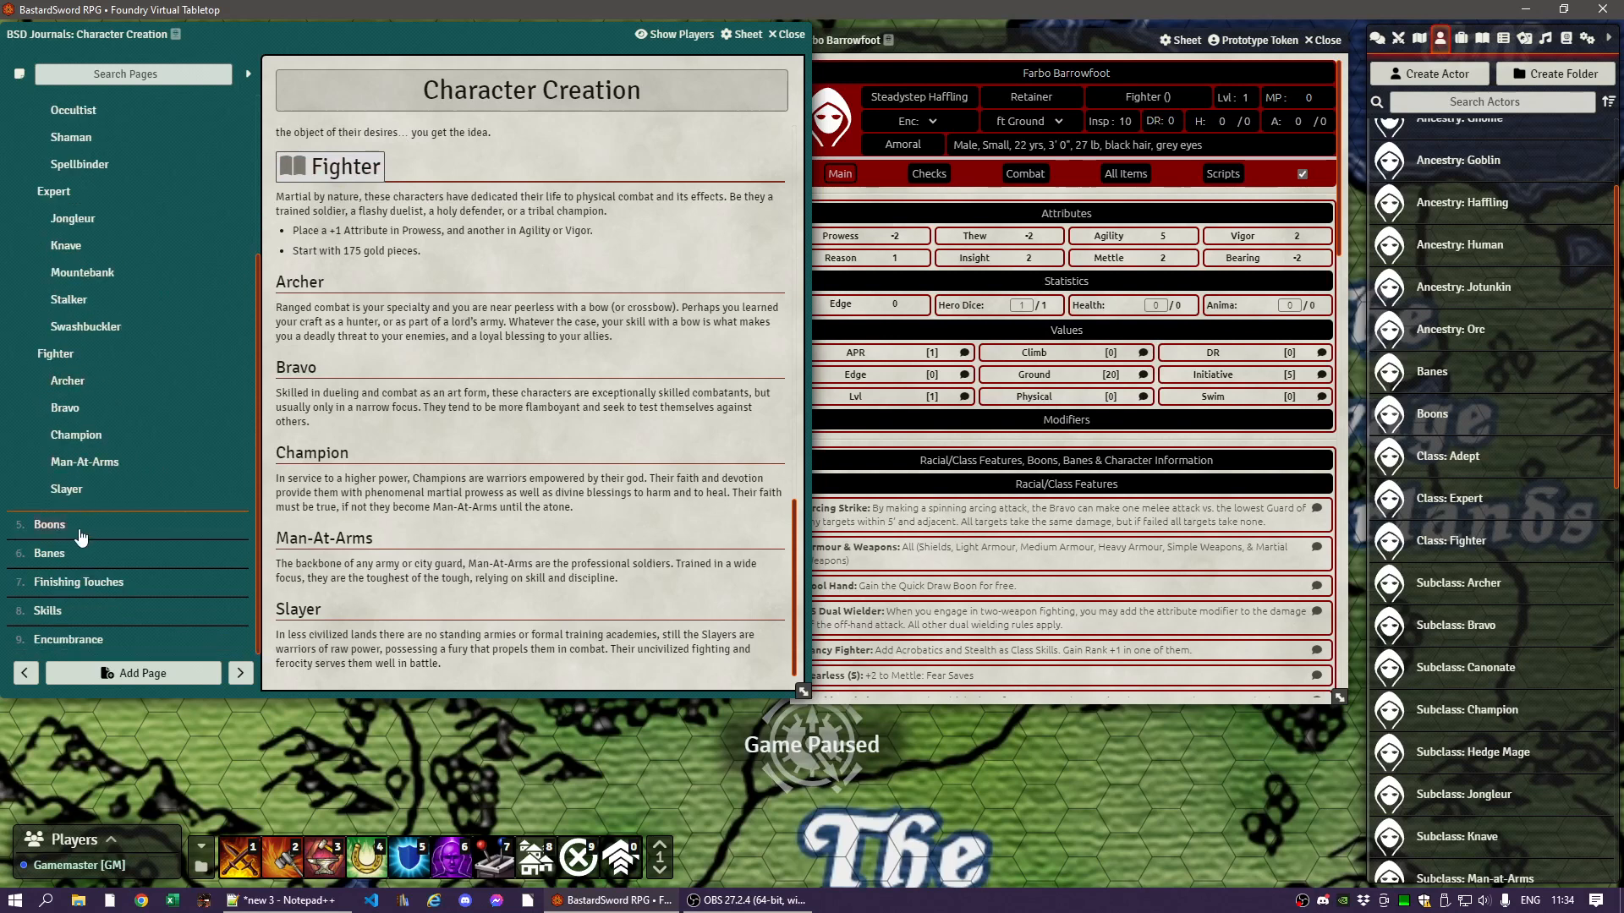
{"action": "left_click", "coordinate": [49, 525]}
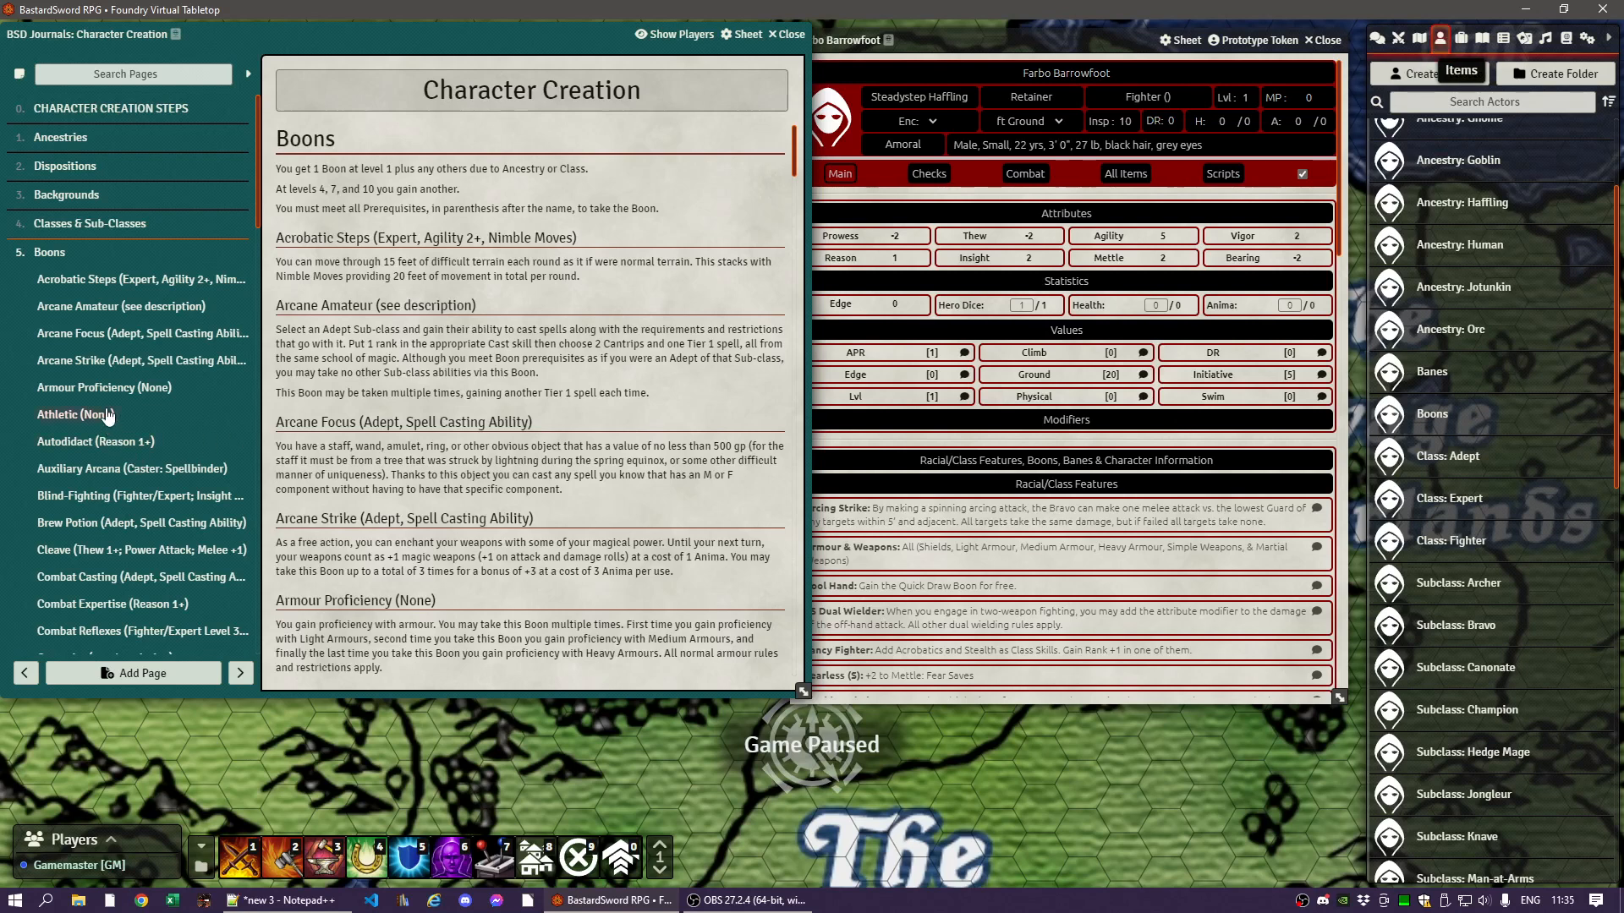
{"action": "scroll", "coordinate": [100, 410], "scroll_direction": "down", "scroll_amount": 3}
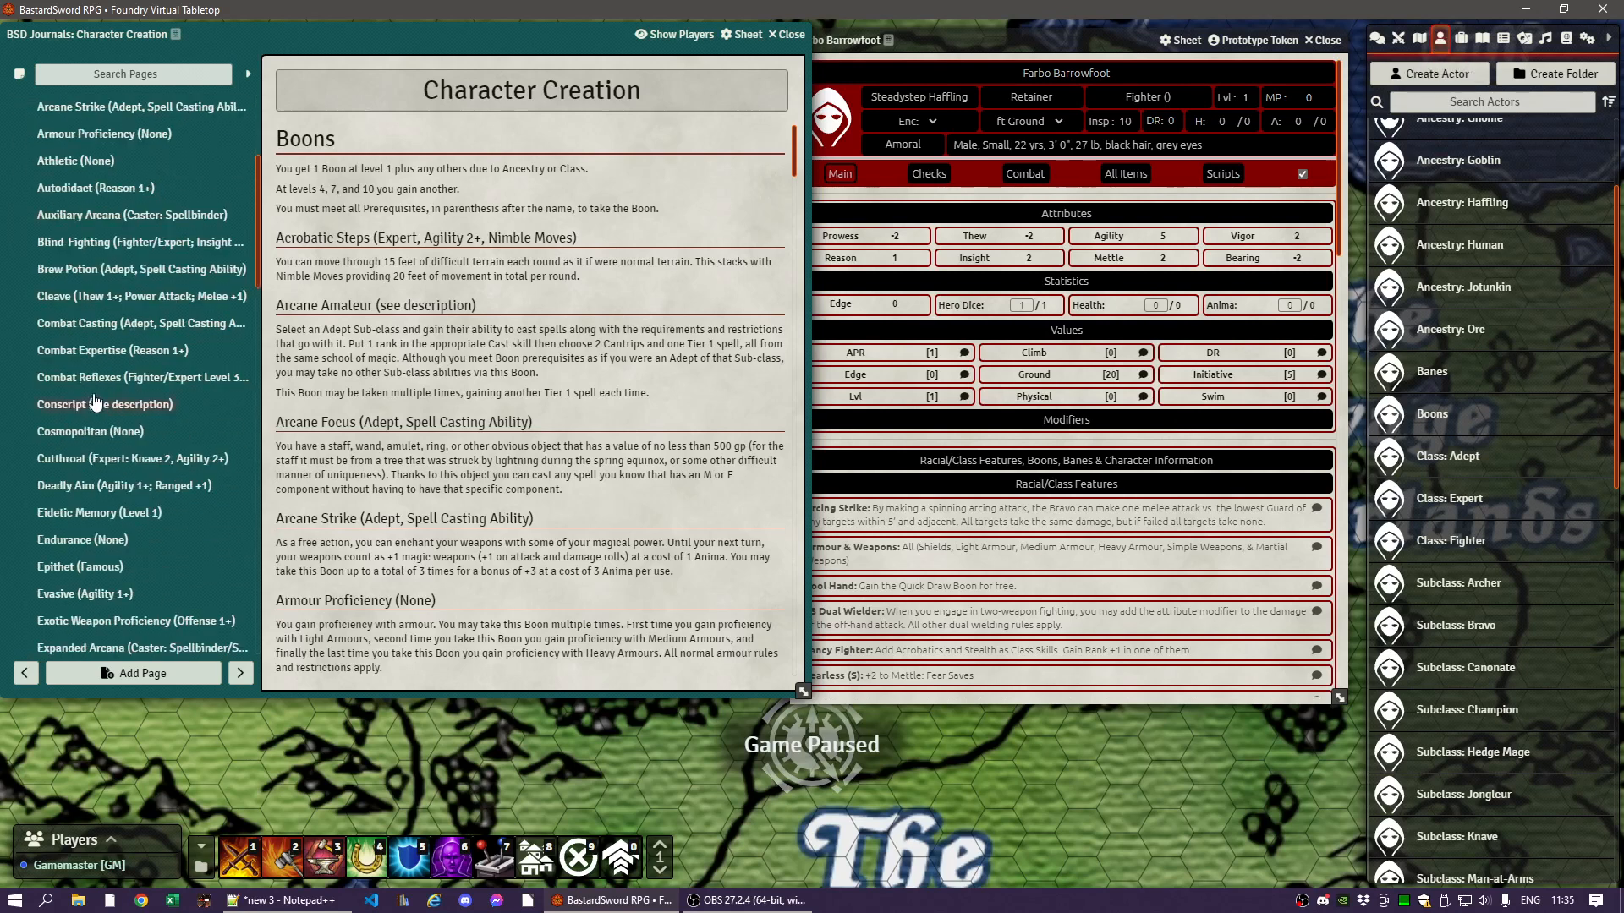
{"action": "scroll", "coordinate": [74, 386], "scroll_direction": "down", "scroll_amount": 6}
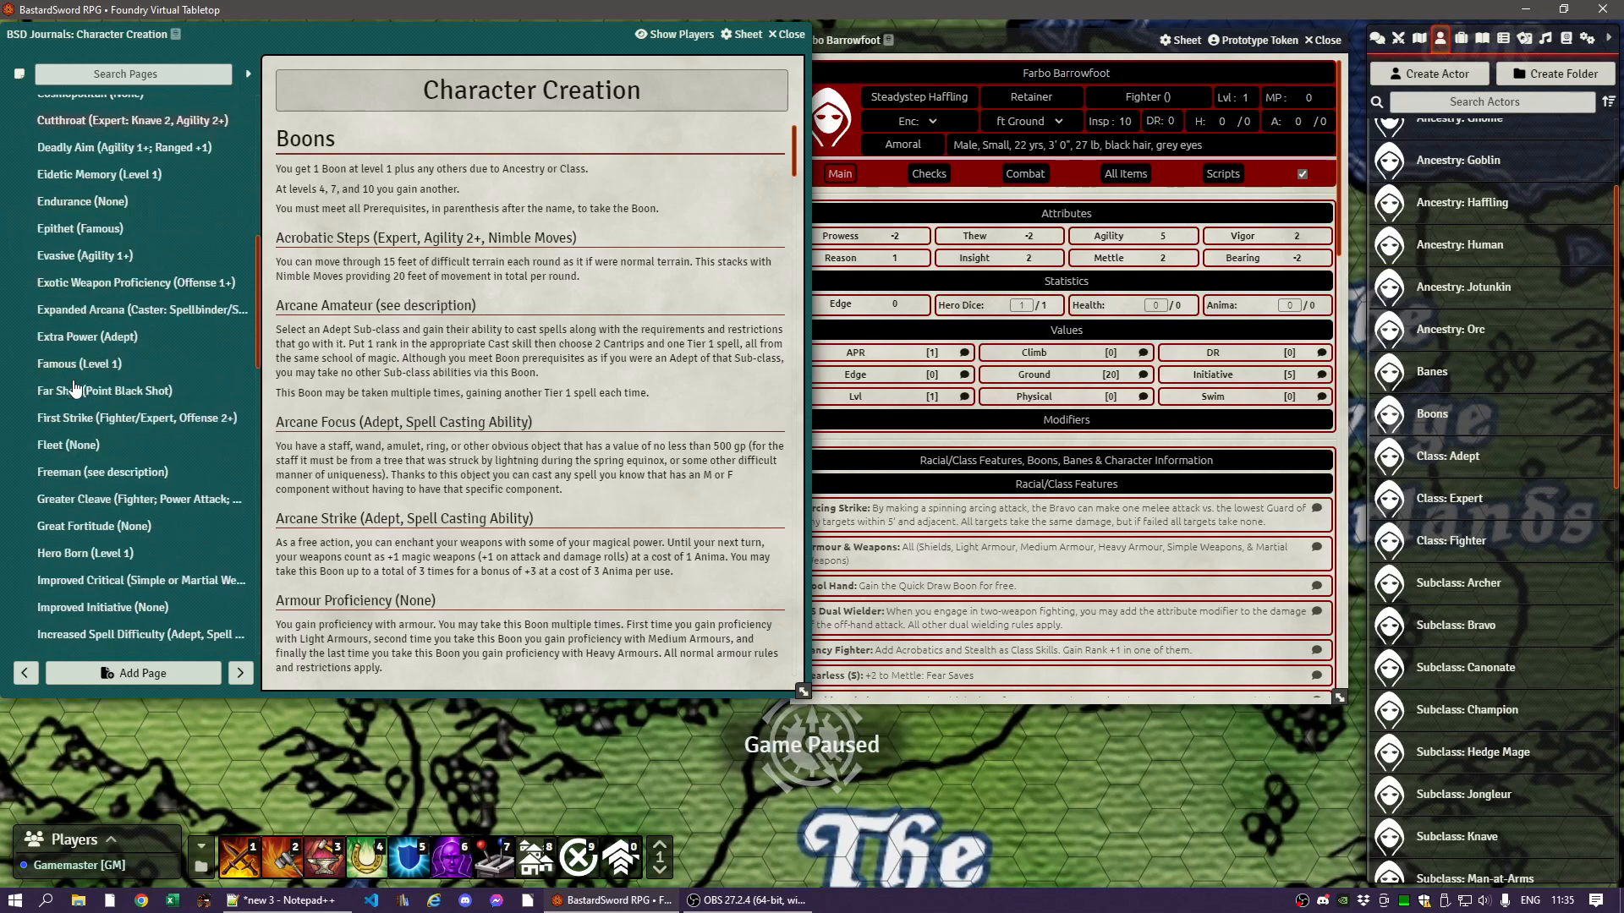
{"action": "scroll", "coordinate": [74, 388], "scroll_direction": "down", "scroll_amount": 4}
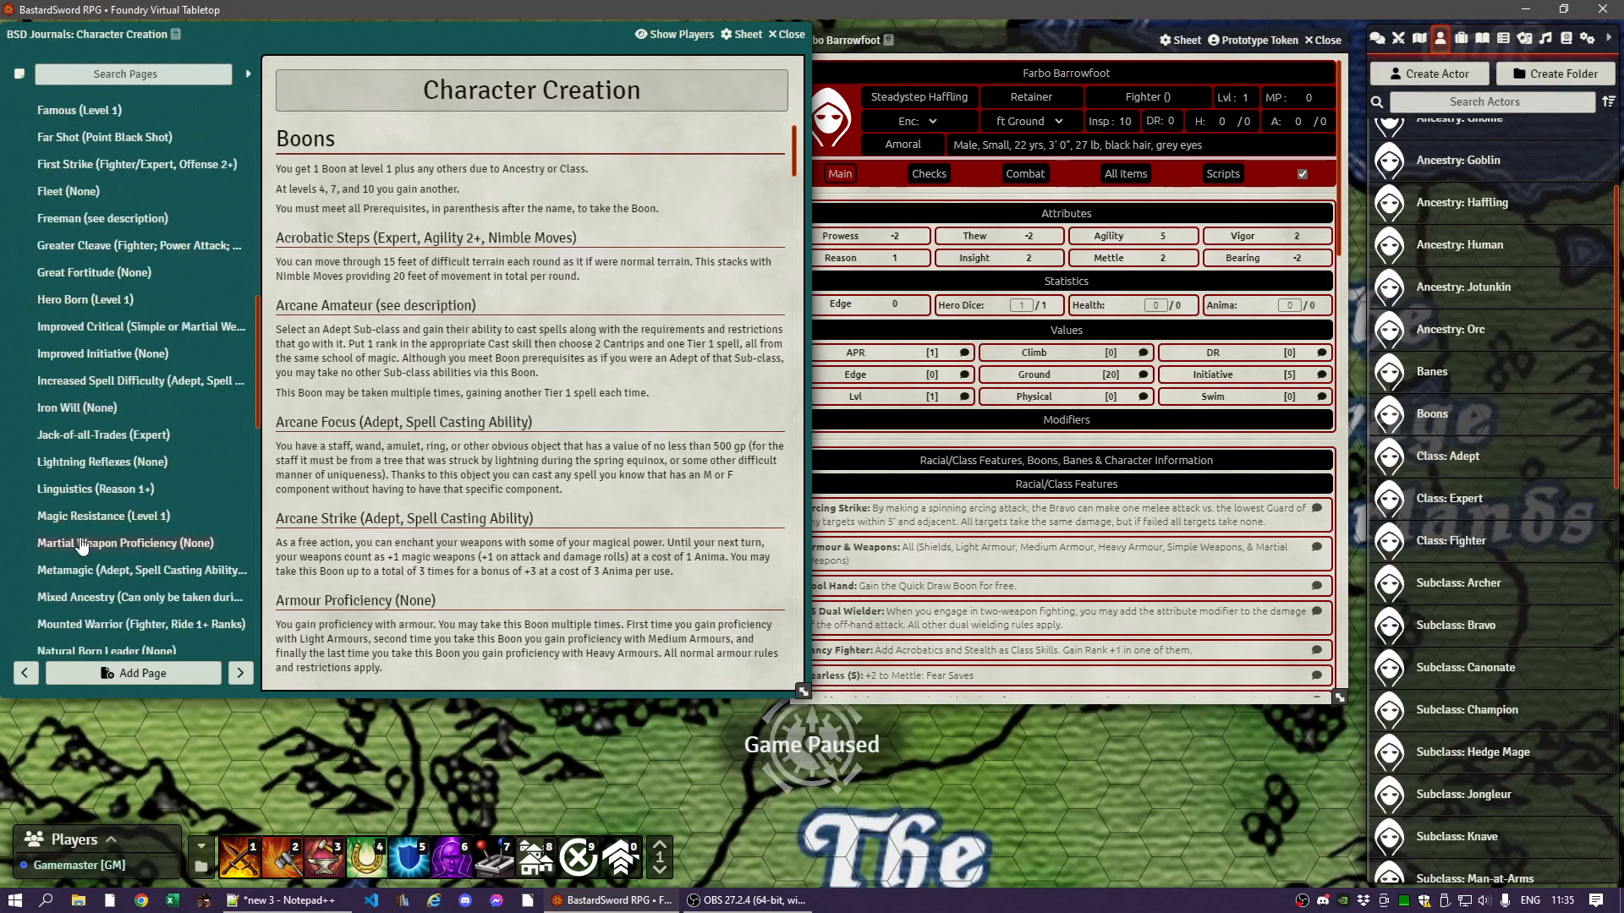
{"action": "scroll", "coordinate": [74, 533], "scroll_direction": "down", "scroll_amount": 6}
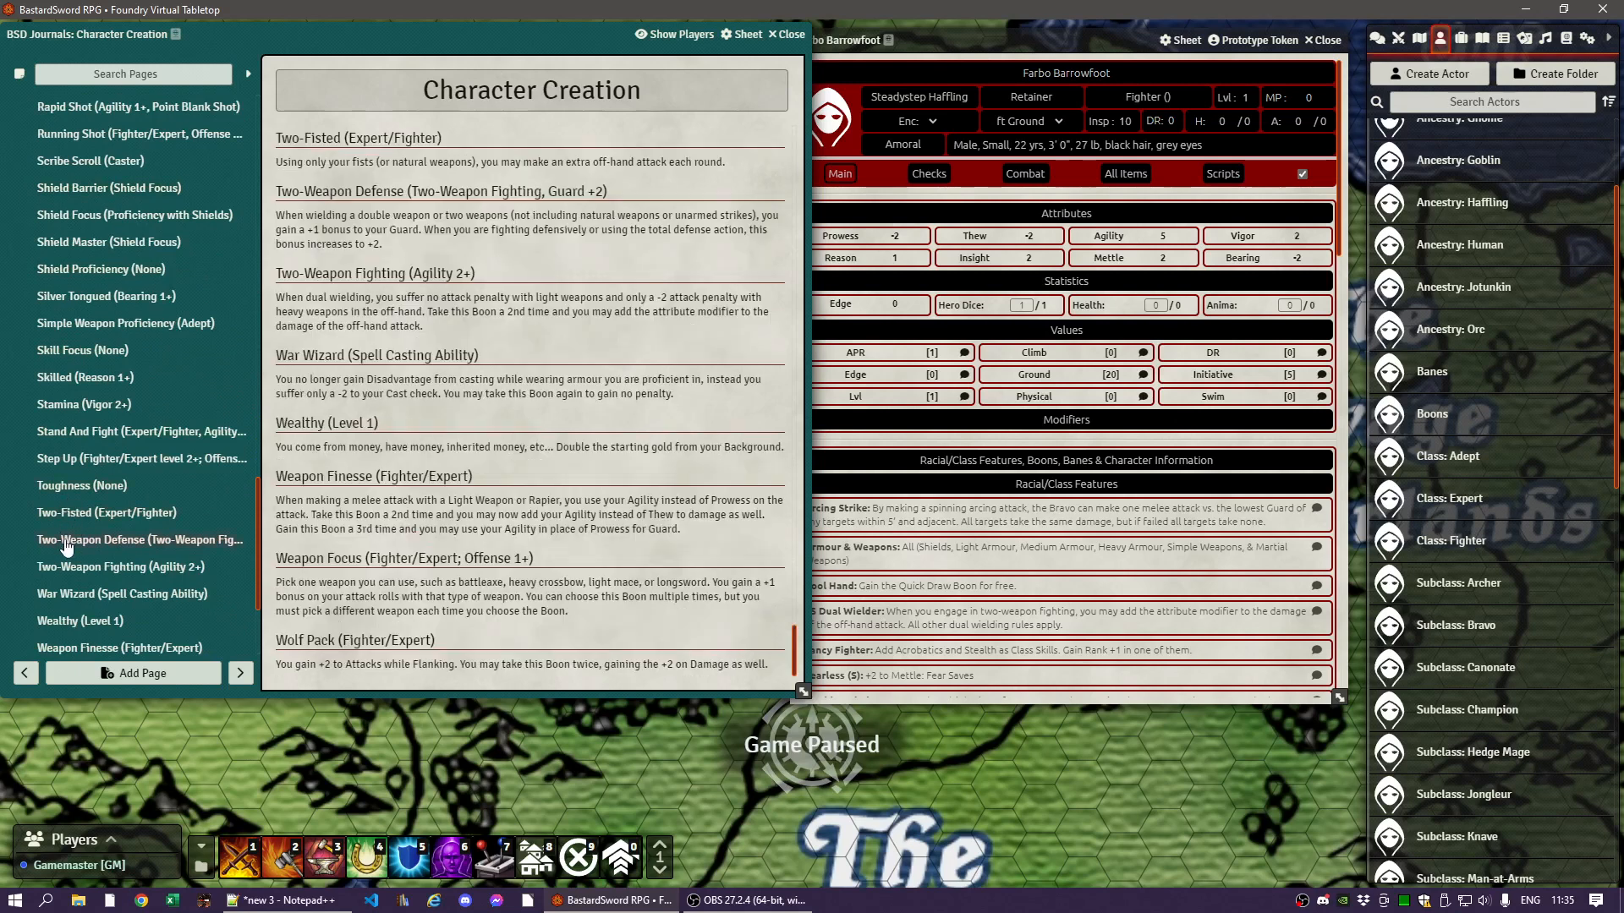
{"action": "left_click", "coordinate": [69, 543]}
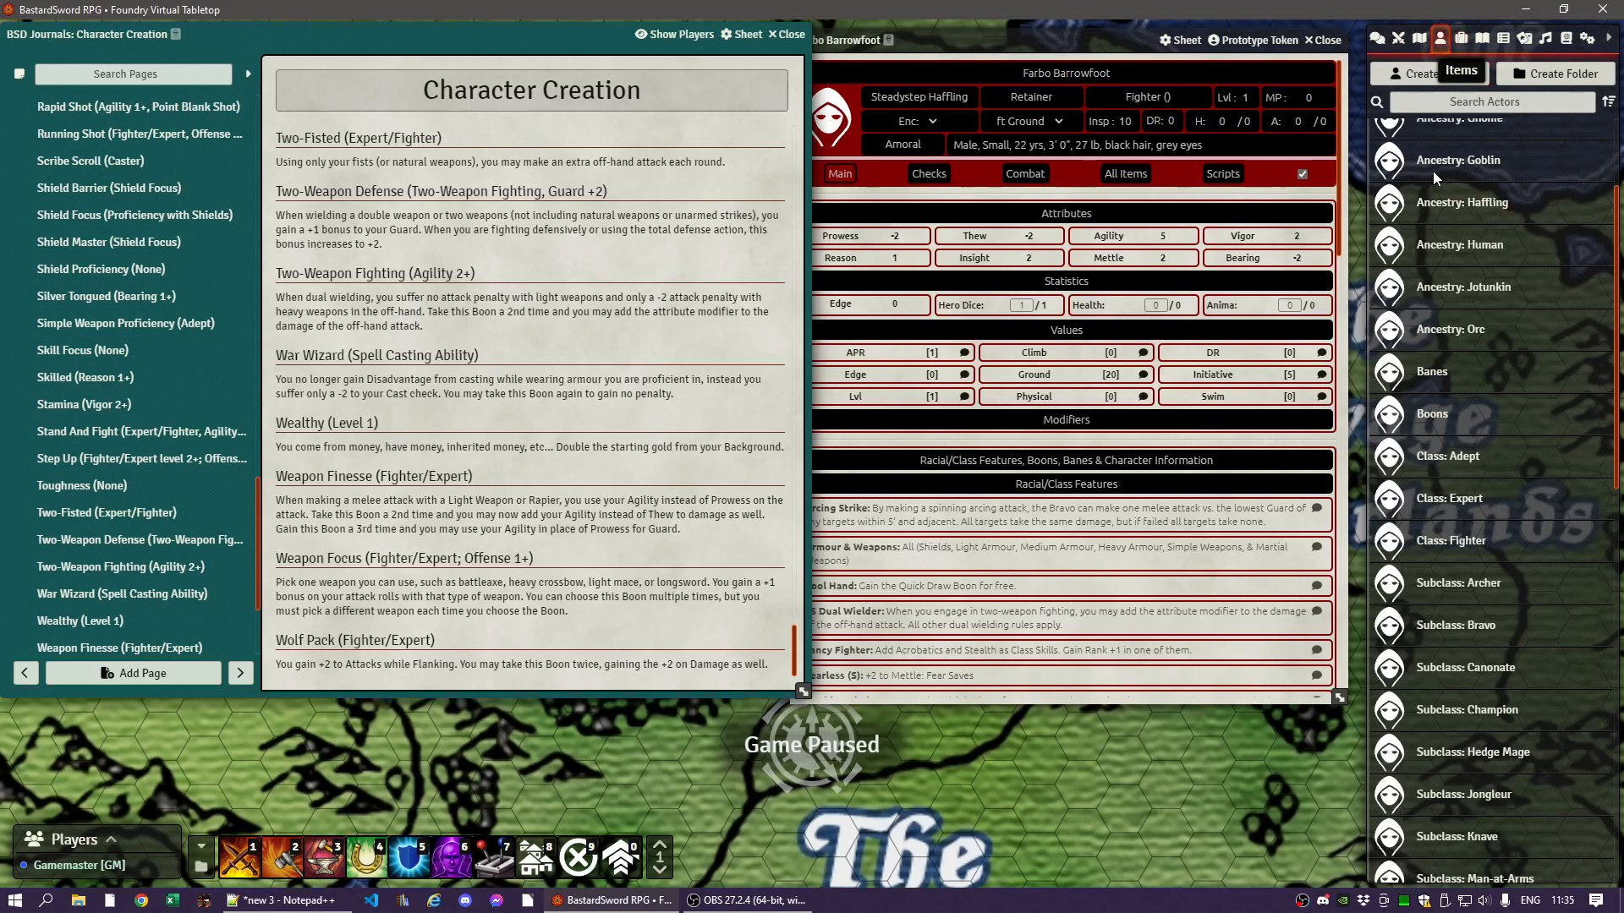
- Open the Boons storage actor and the character's existing sheet in the other characters folder to compare boons
{"action": "scroll", "coordinate": [1433, 211], "scroll_direction": "down", "scroll_amount": 5}
{"action": "scroll", "coordinate": [1436, 240], "scroll_direction": "up", "scroll_amount": 2}
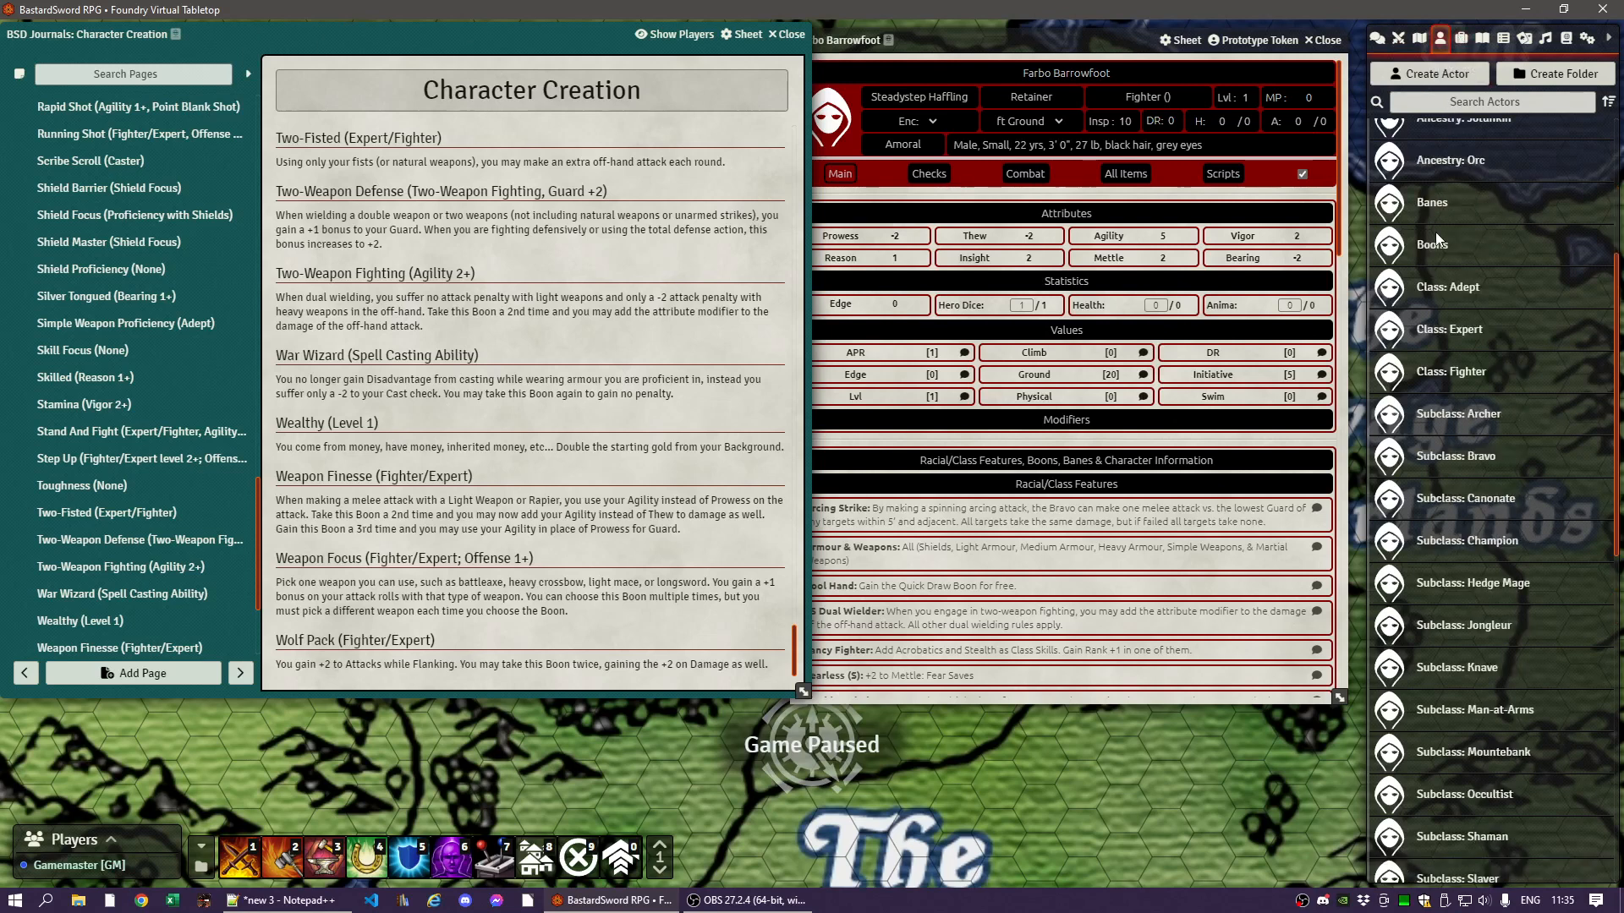
{"action": "left_click", "coordinate": [1436, 243]}
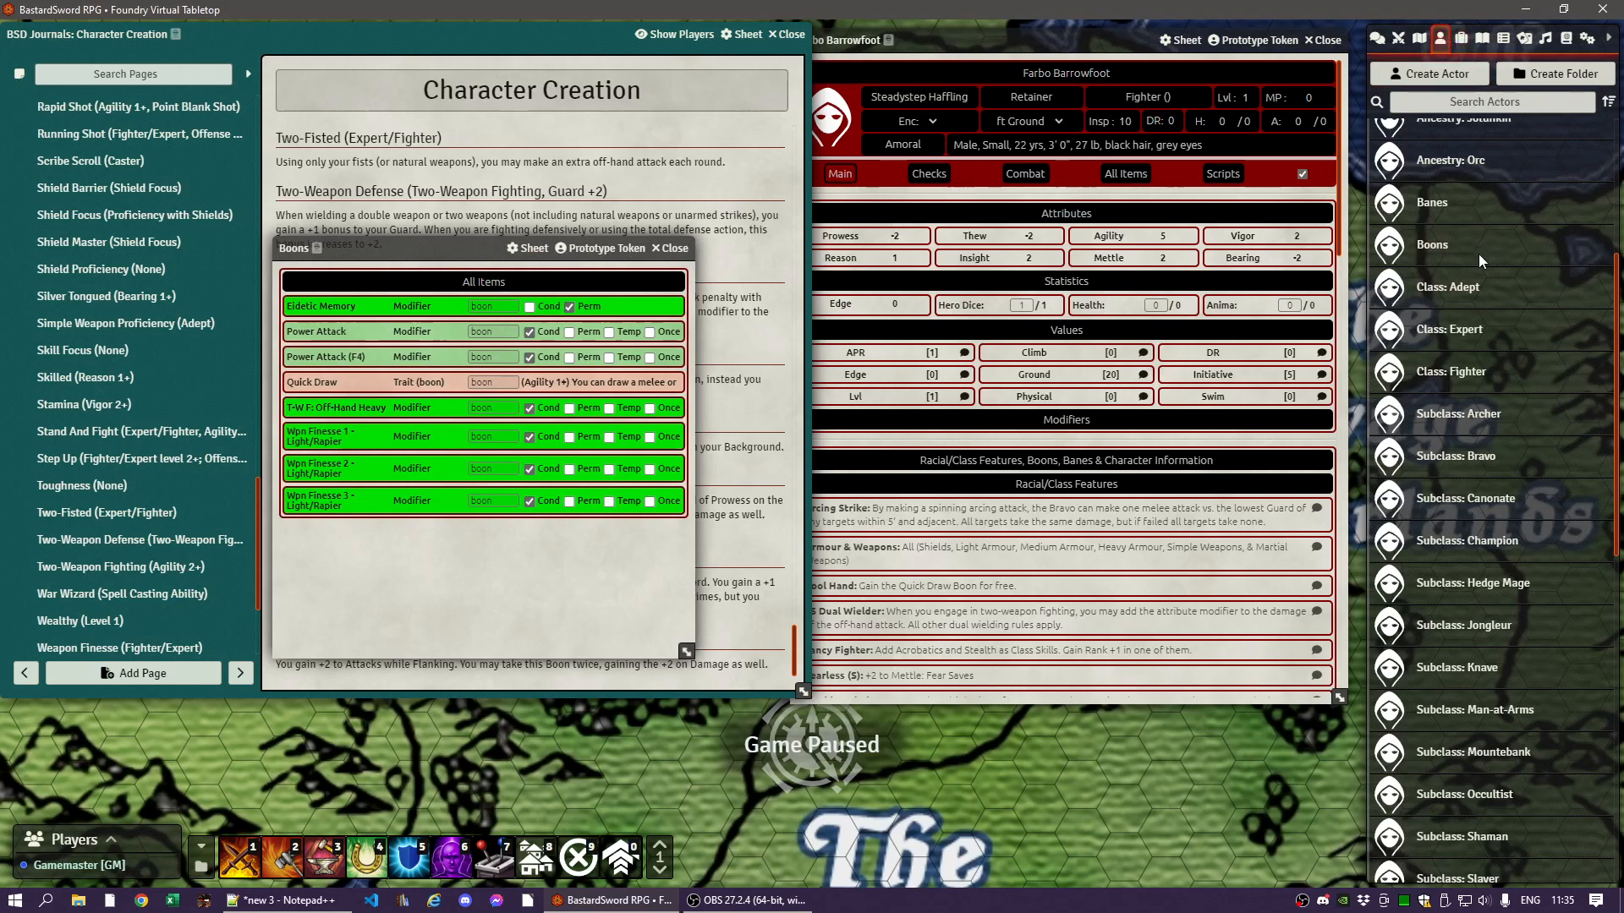
{"action": "scroll", "coordinate": [1478, 254], "scroll_direction": "down", "scroll_amount": 10}
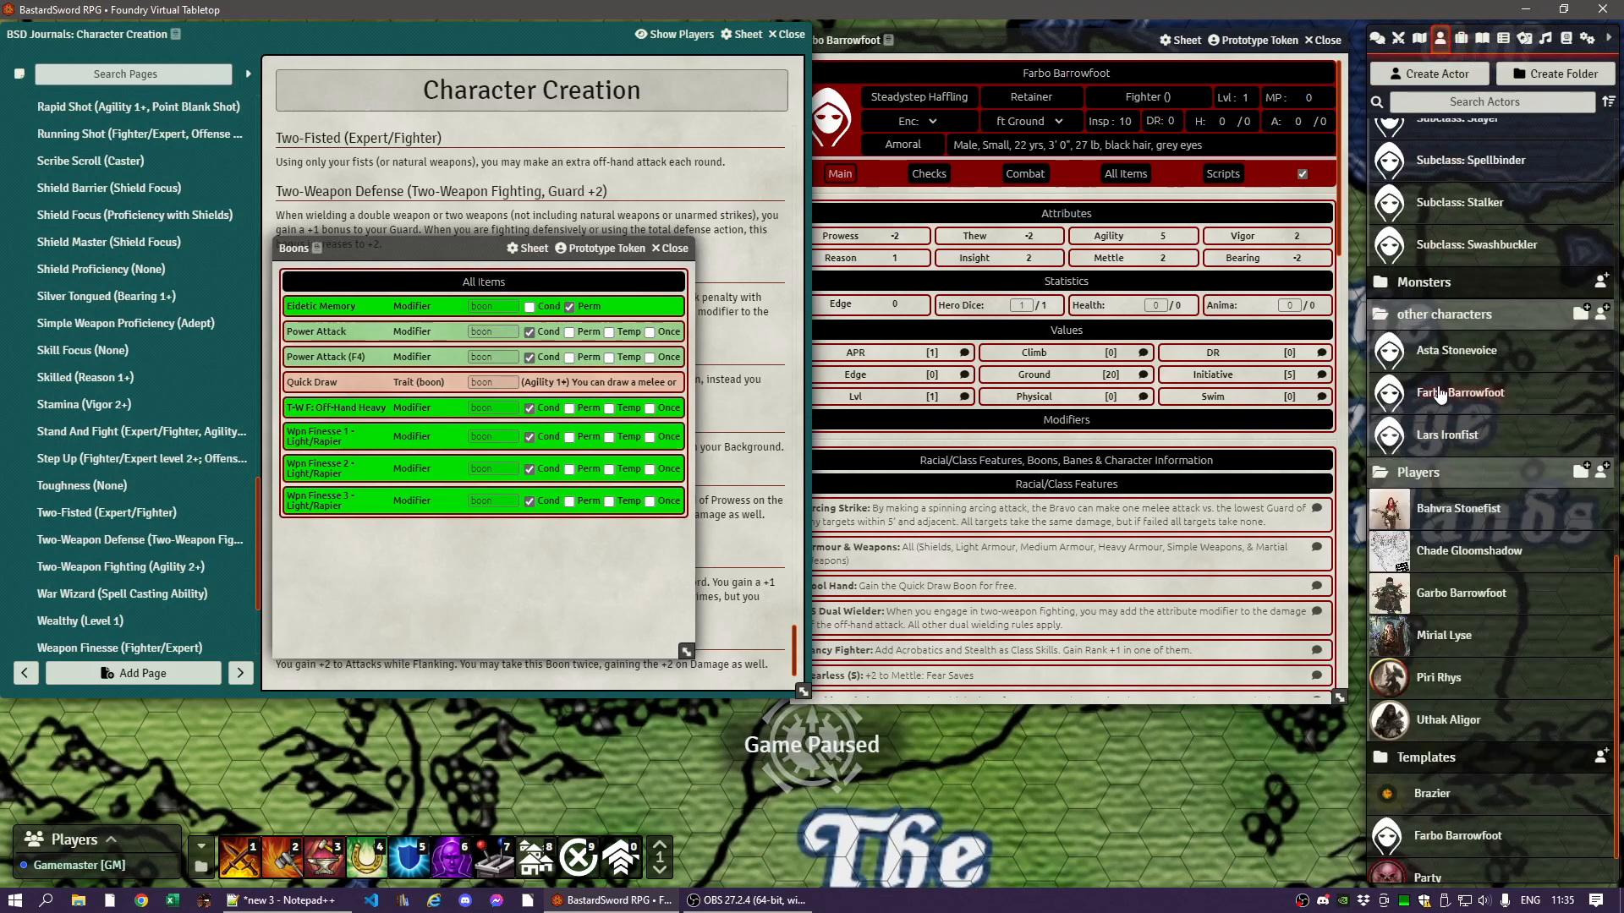
{"action": "left_click", "coordinate": [1440, 394]}
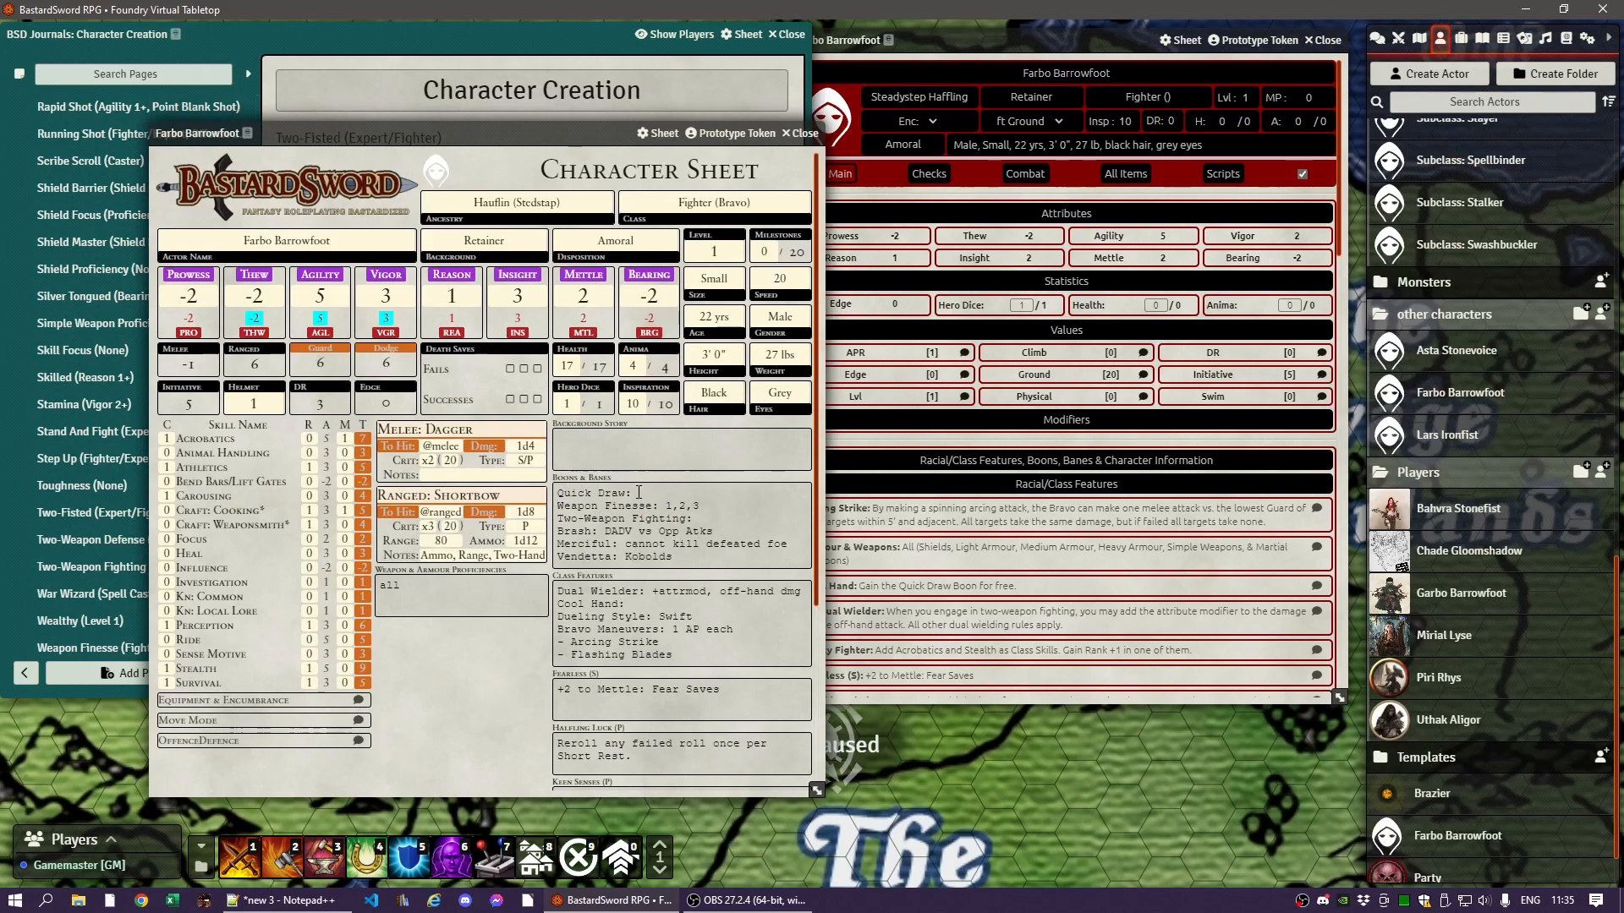
- Rearrange the existing sheet to uncover the Boons storage actor, add its Quick Draw boon to the new character, and close the item window
{"action": "left_click_drag", "start_coordinate": [433, 137], "coordinate": [368, 189]}
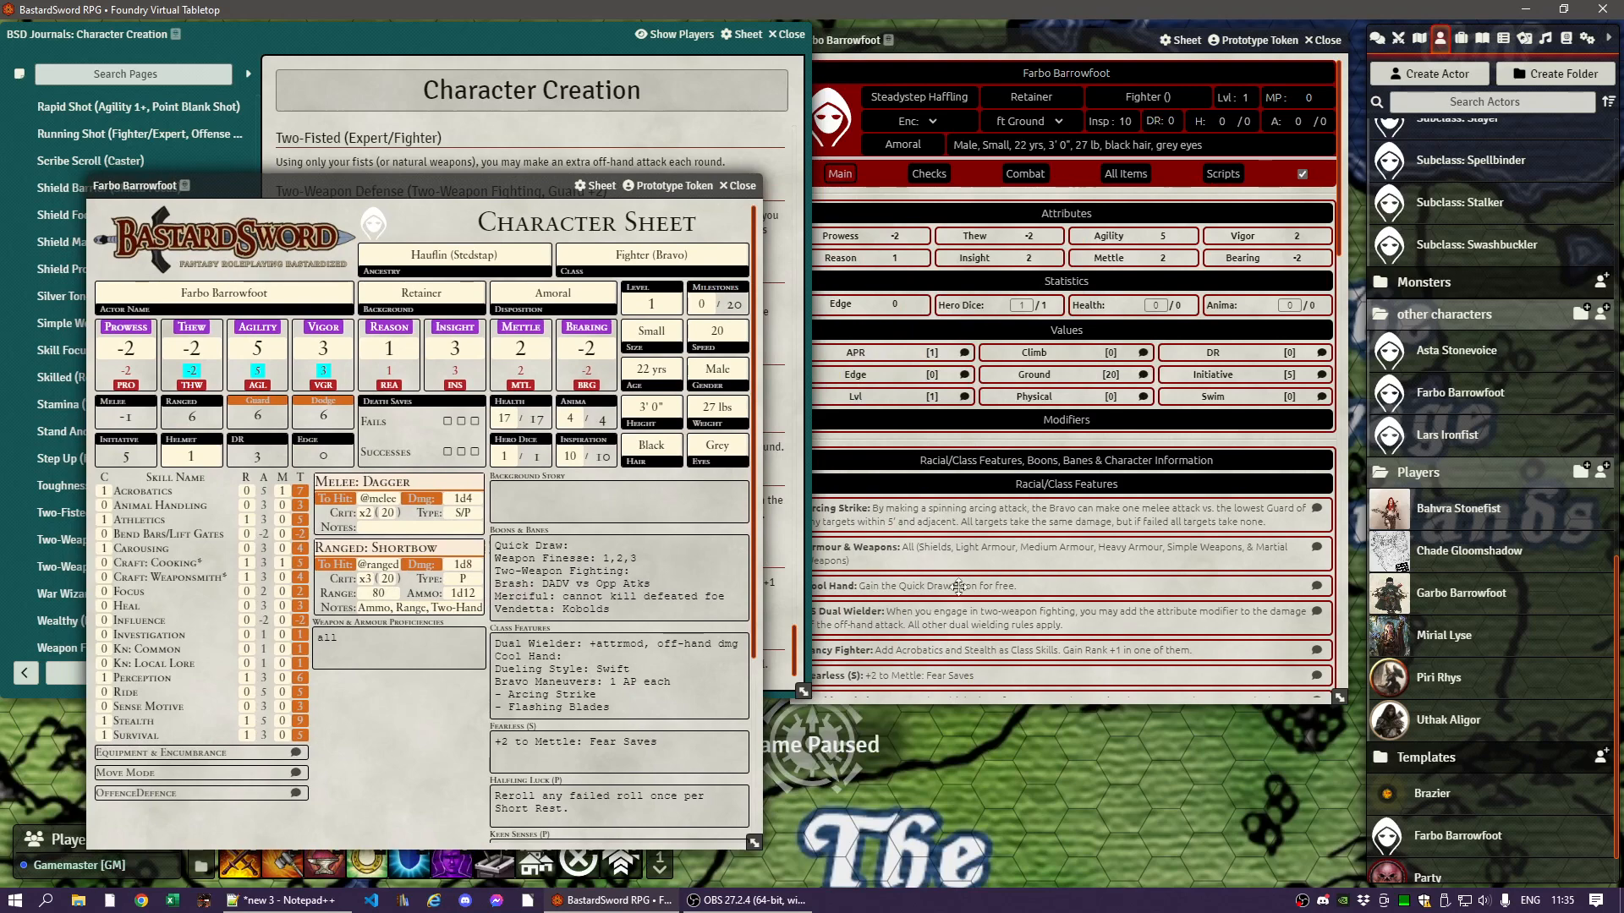
{"action": "left_click_drag", "start_coordinate": [450, 181], "coordinate": [918, 209]}
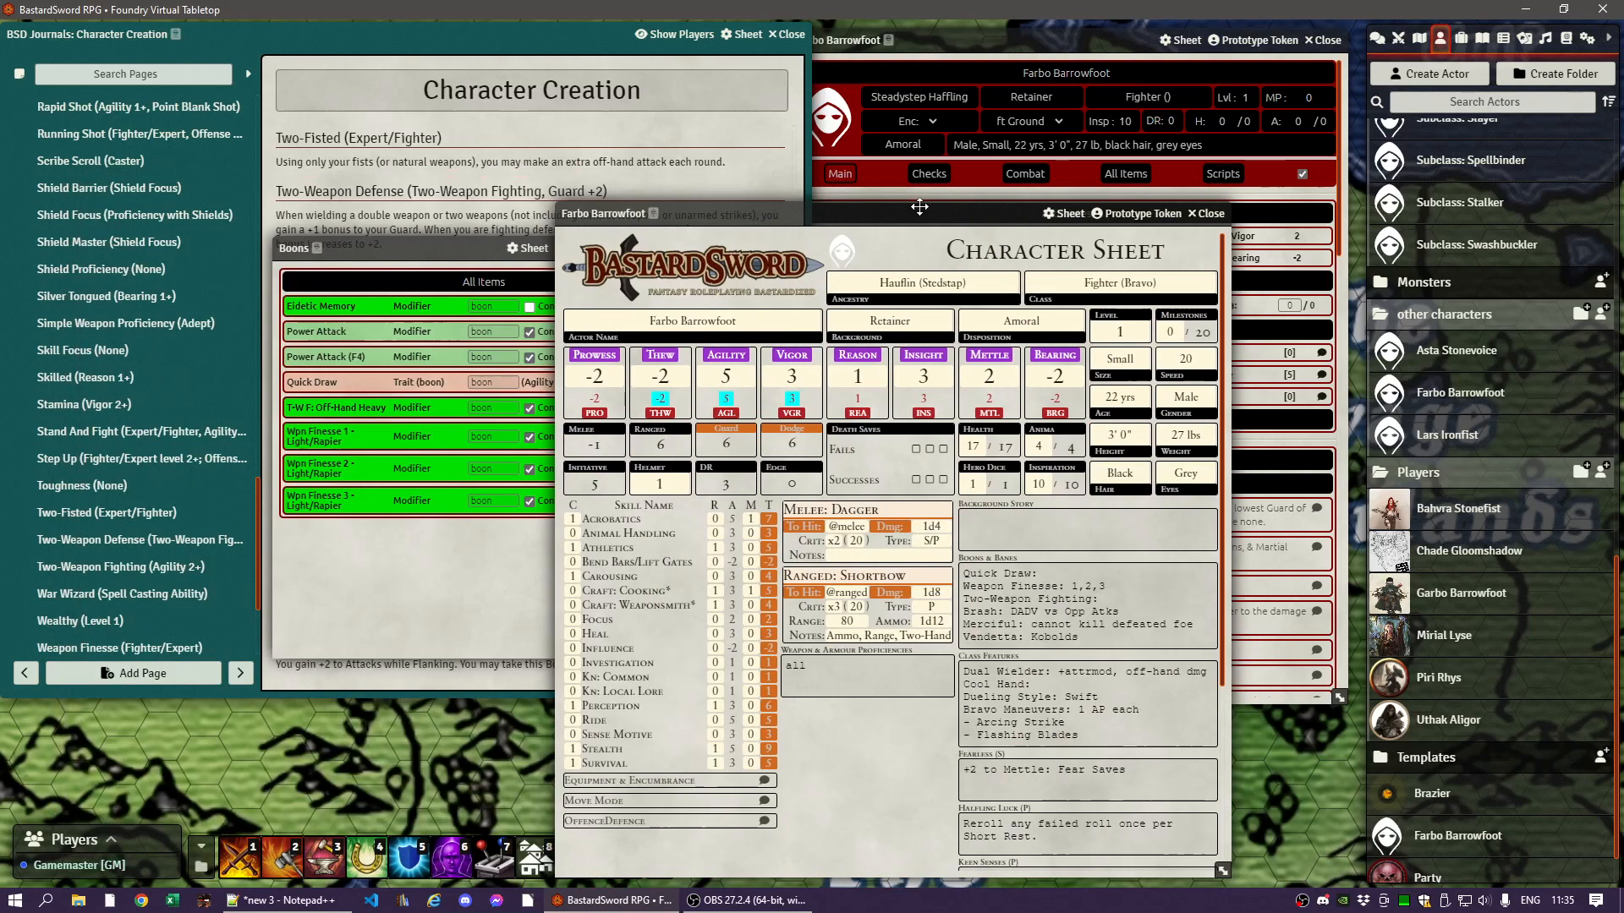
{"action": "mouse_move", "coordinate": [306, 380]}
{"action": "left_mouse_down"}
{"action": "mouse_move", "coordinate": [1234, 182]}
{"action": "mouse_move", "coordinate": [1184, 125]}
{"action": "left_mouse_up"}
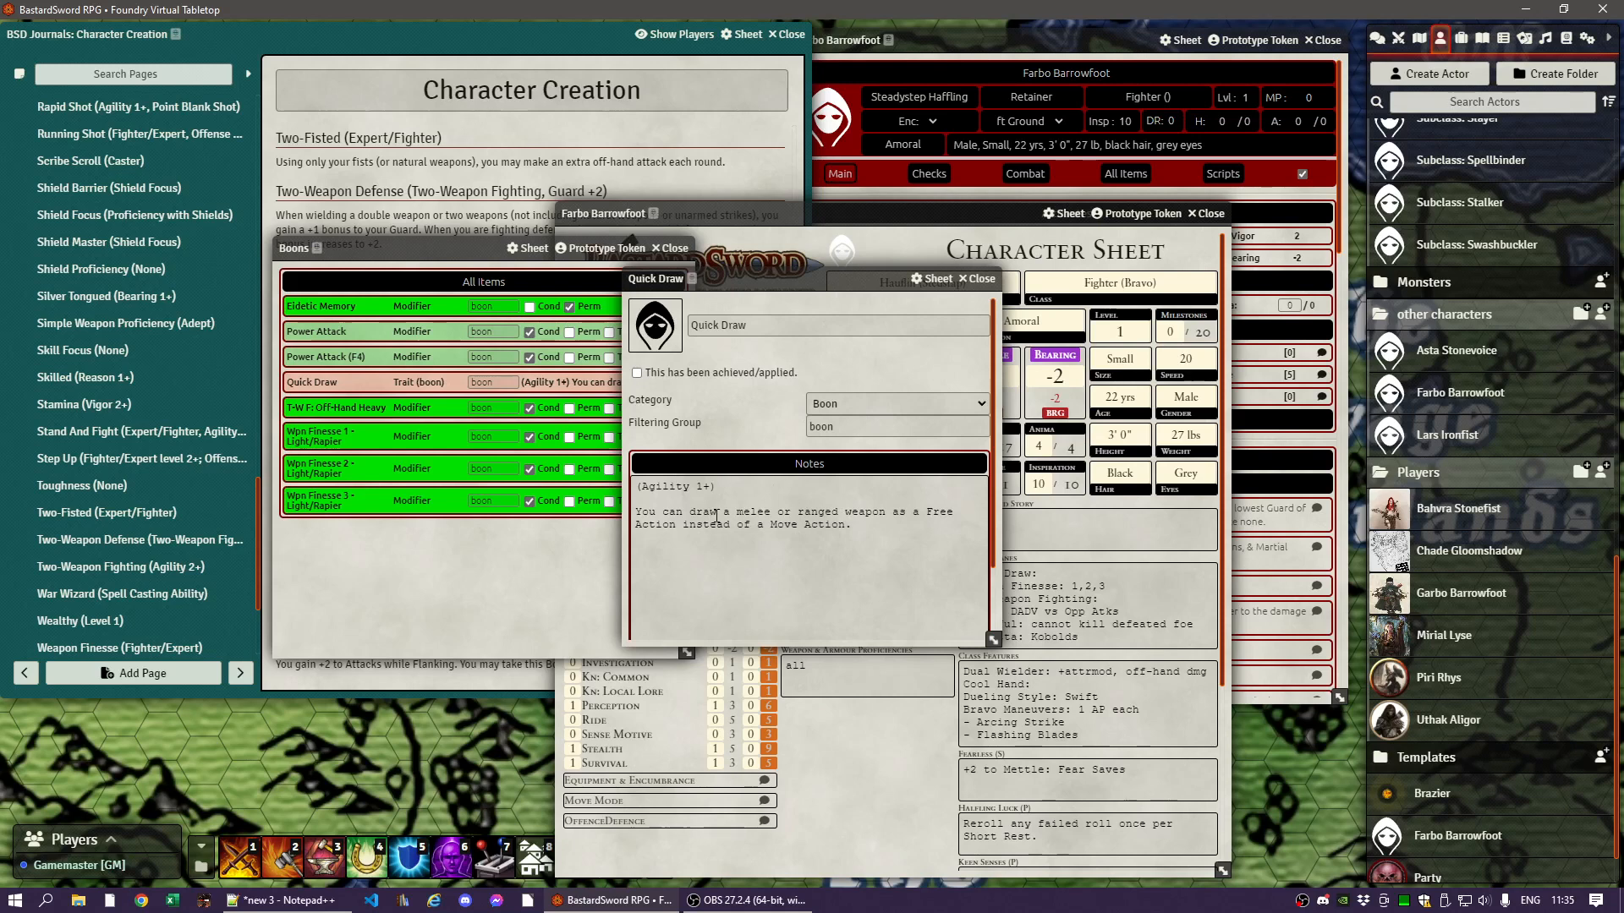
{"action": "left_click", "coordinate": [979, 279]}
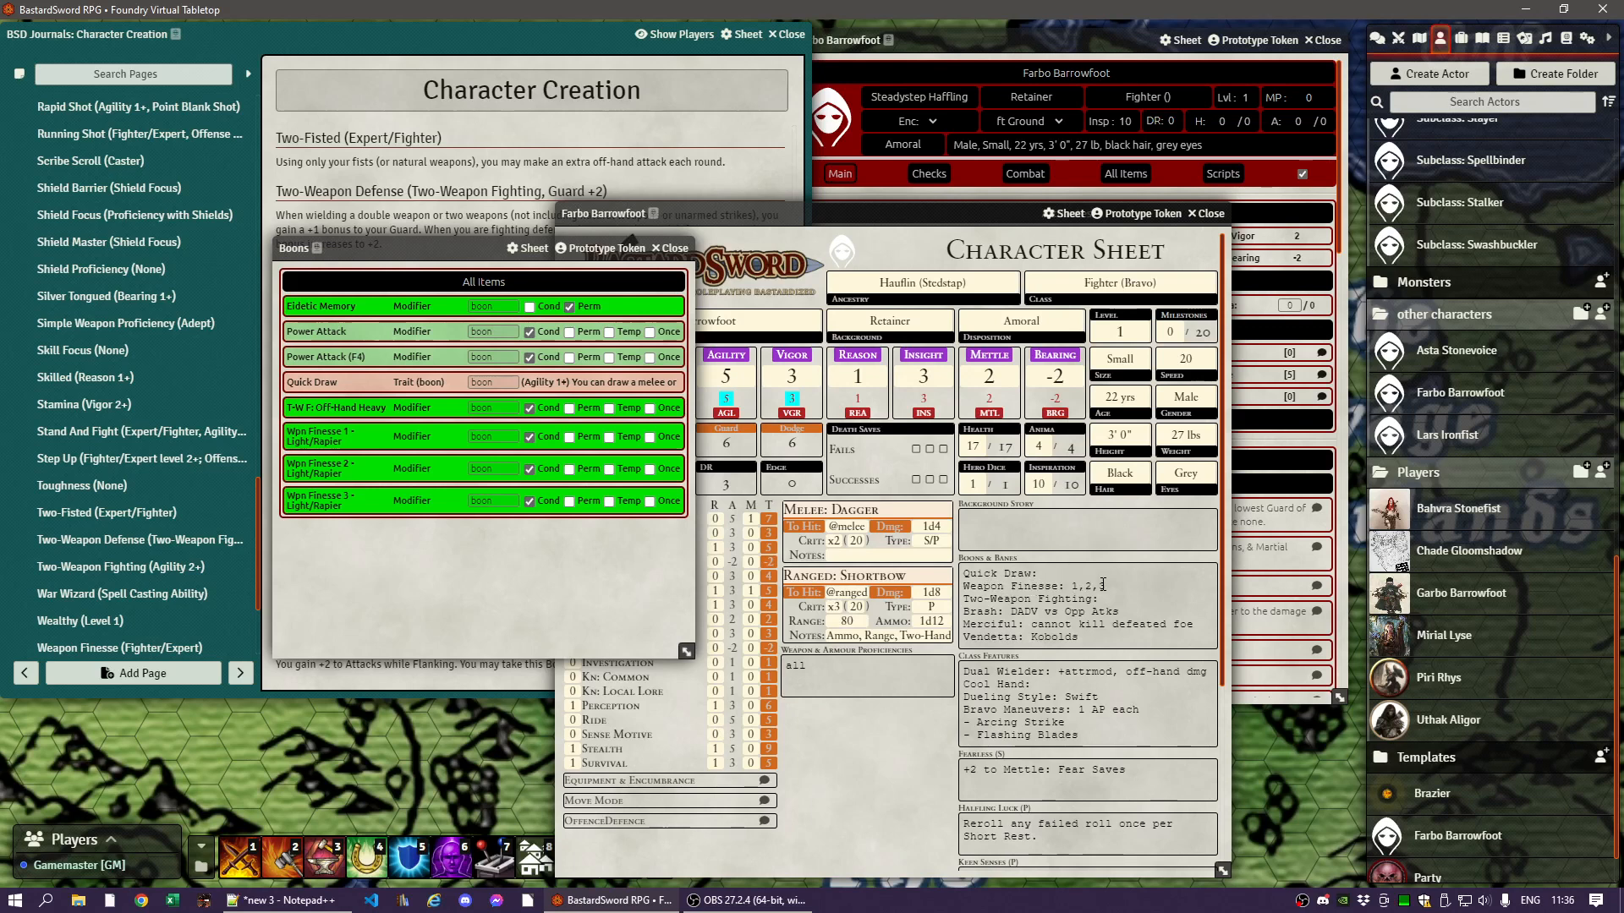
- Check the languages on the existing sheet and set the new character's Languages notes to Common Tongue, Dwarvish, Elvish, closing the item window
{"action": "type", "text": "3"}
{"action": "scroll", "coordinate": [1046, 770], "scroll_direction": "down", "scroll_amount": 2}
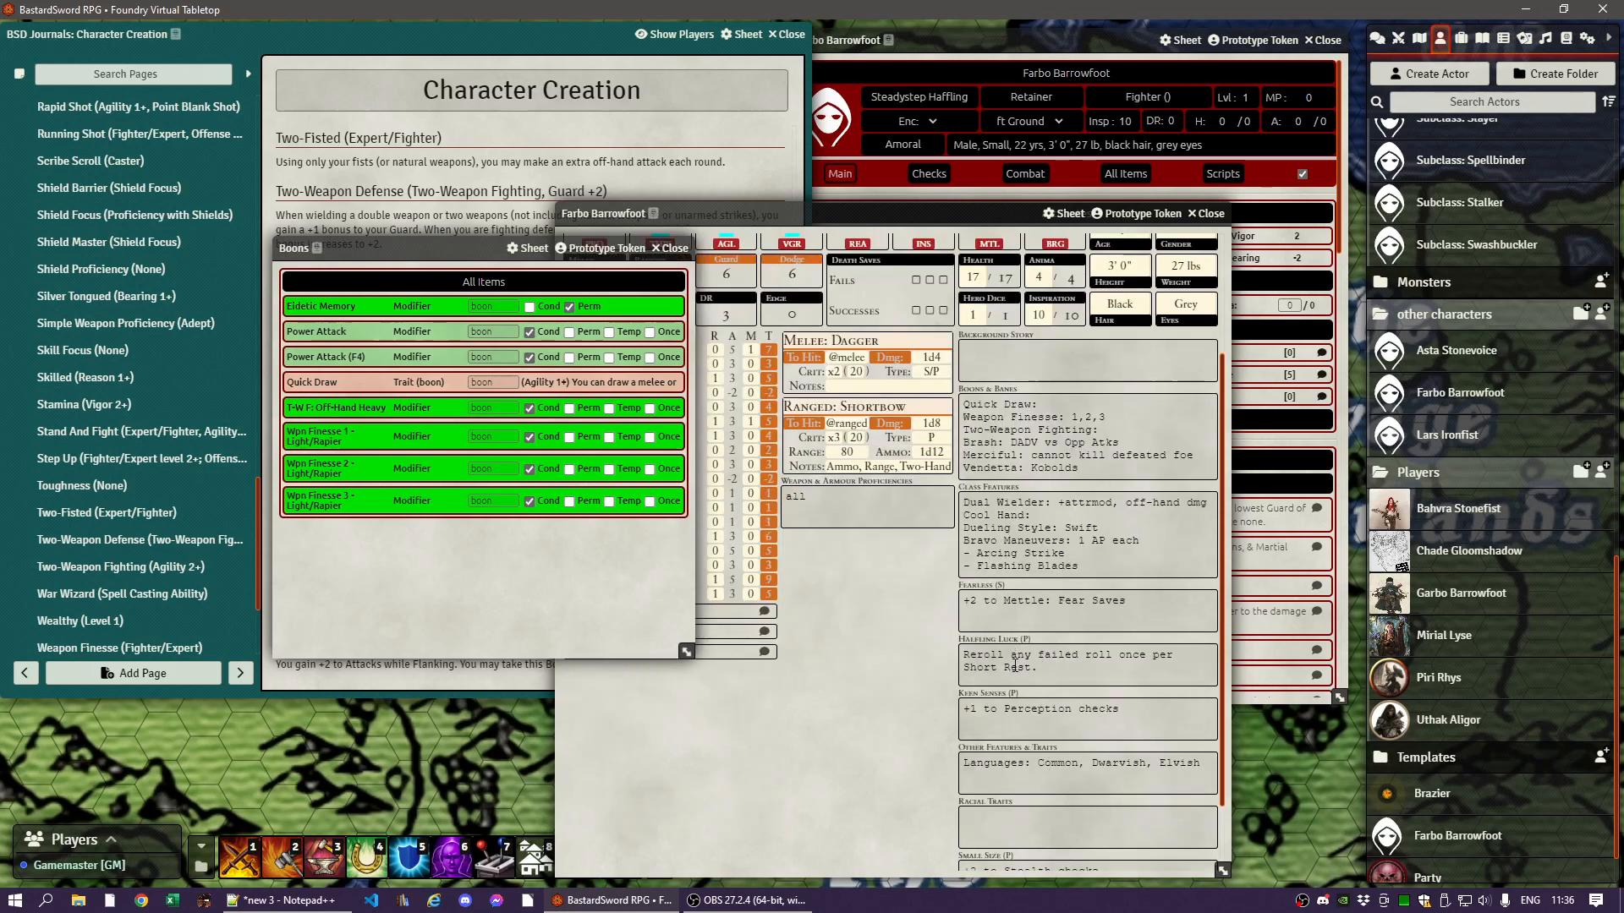
{"action": "scroll", "coordinate": [1065, 751], "scroll_direction": "down", "scroll_amount": 1}
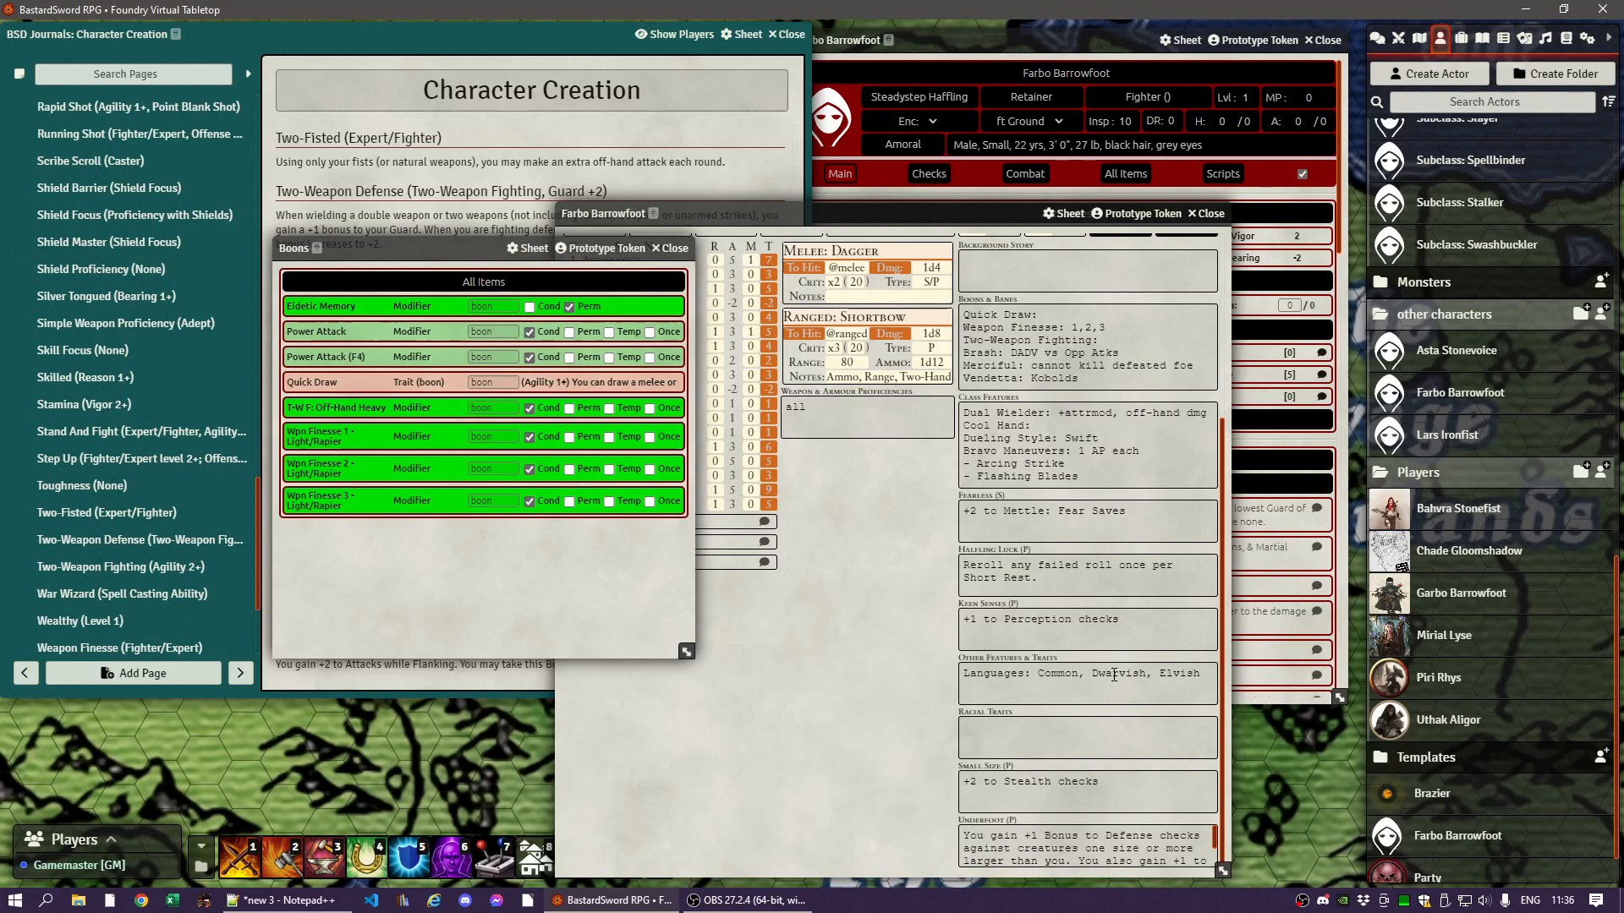
{"action": "left_click", "coordinate": [961, 41]}
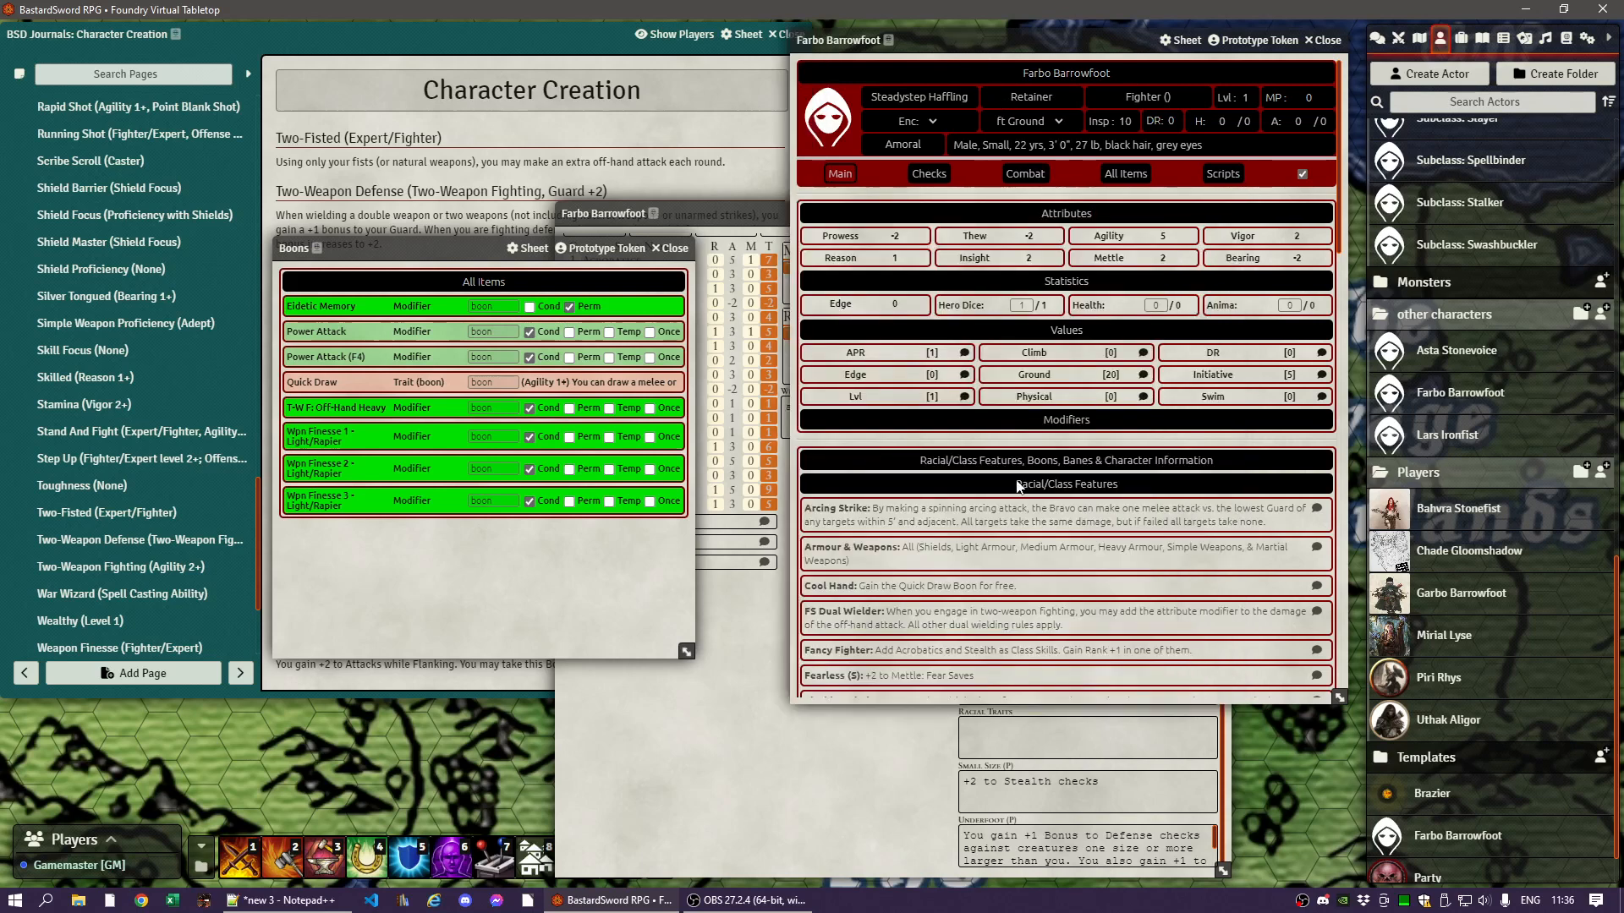
{"action": "scroll", "coordinate": [936, 537], "scroll_direction": "down", "scroll_amount": 3}
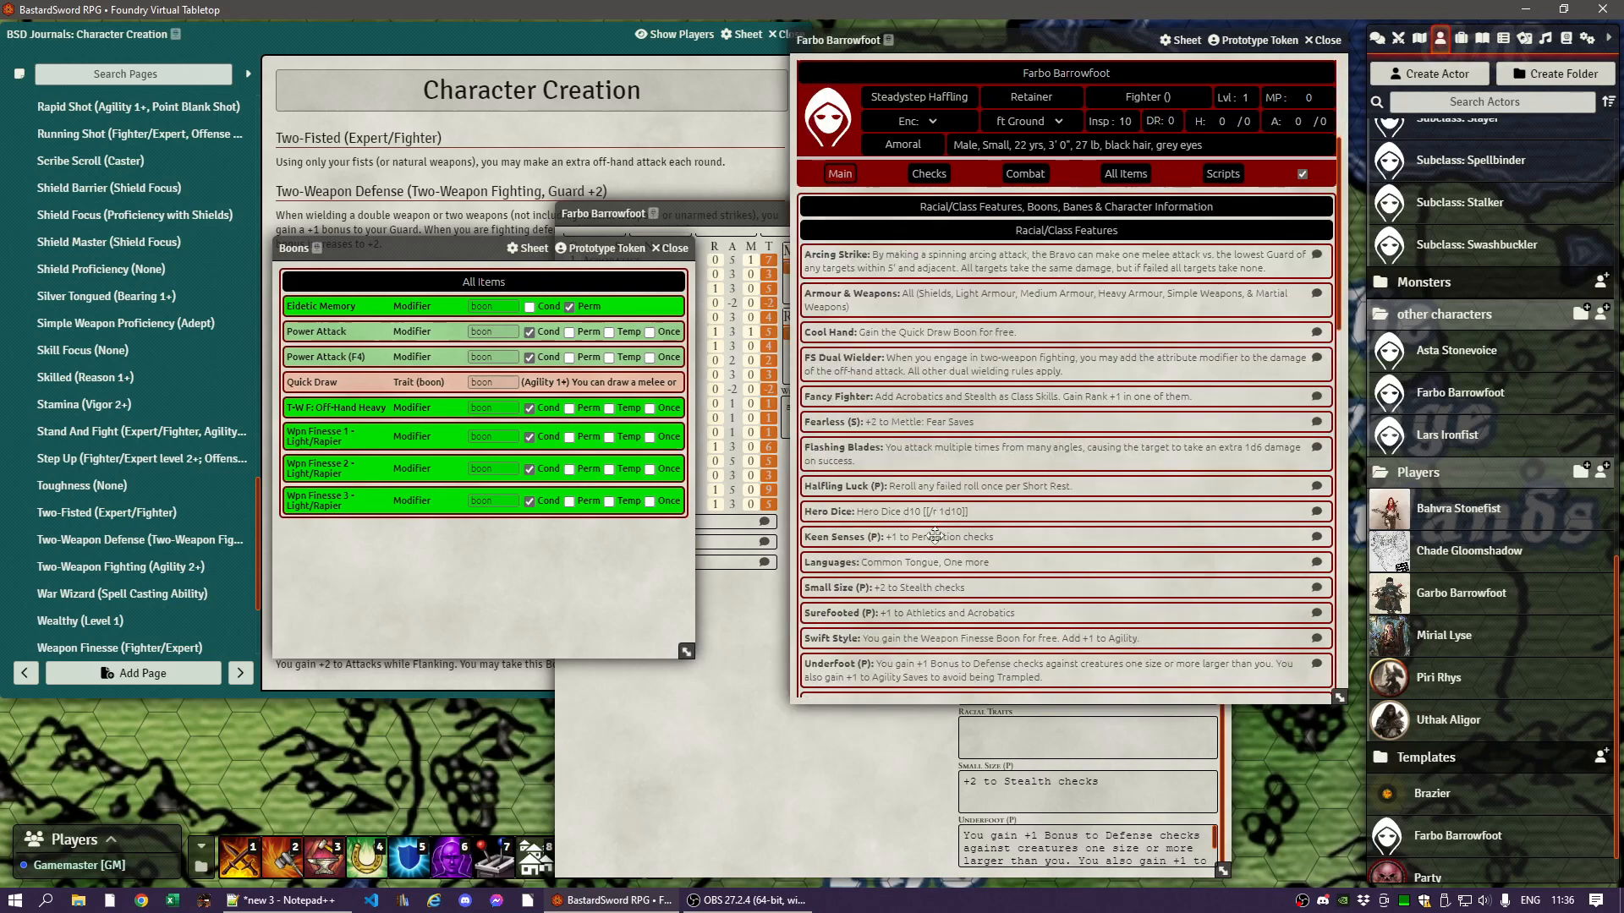
{"action": "scroll", "coordinate": [935, 536], "scroll_direction": "down", "scroll_amount": 2}
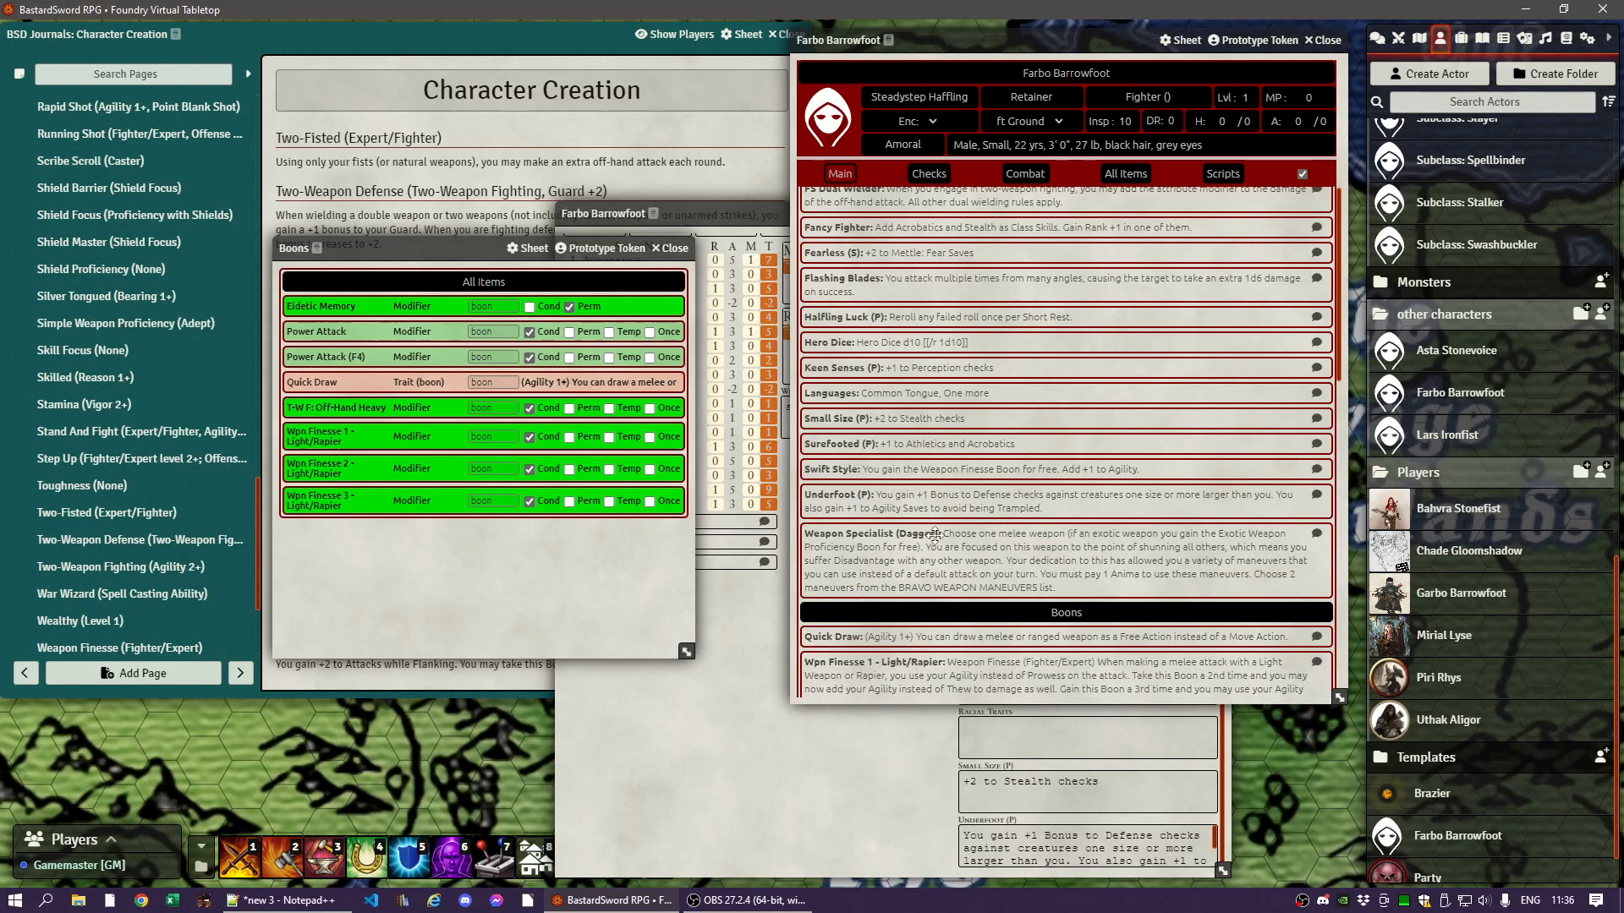
{"action": "left_click", "coordinate": [833, 393]}
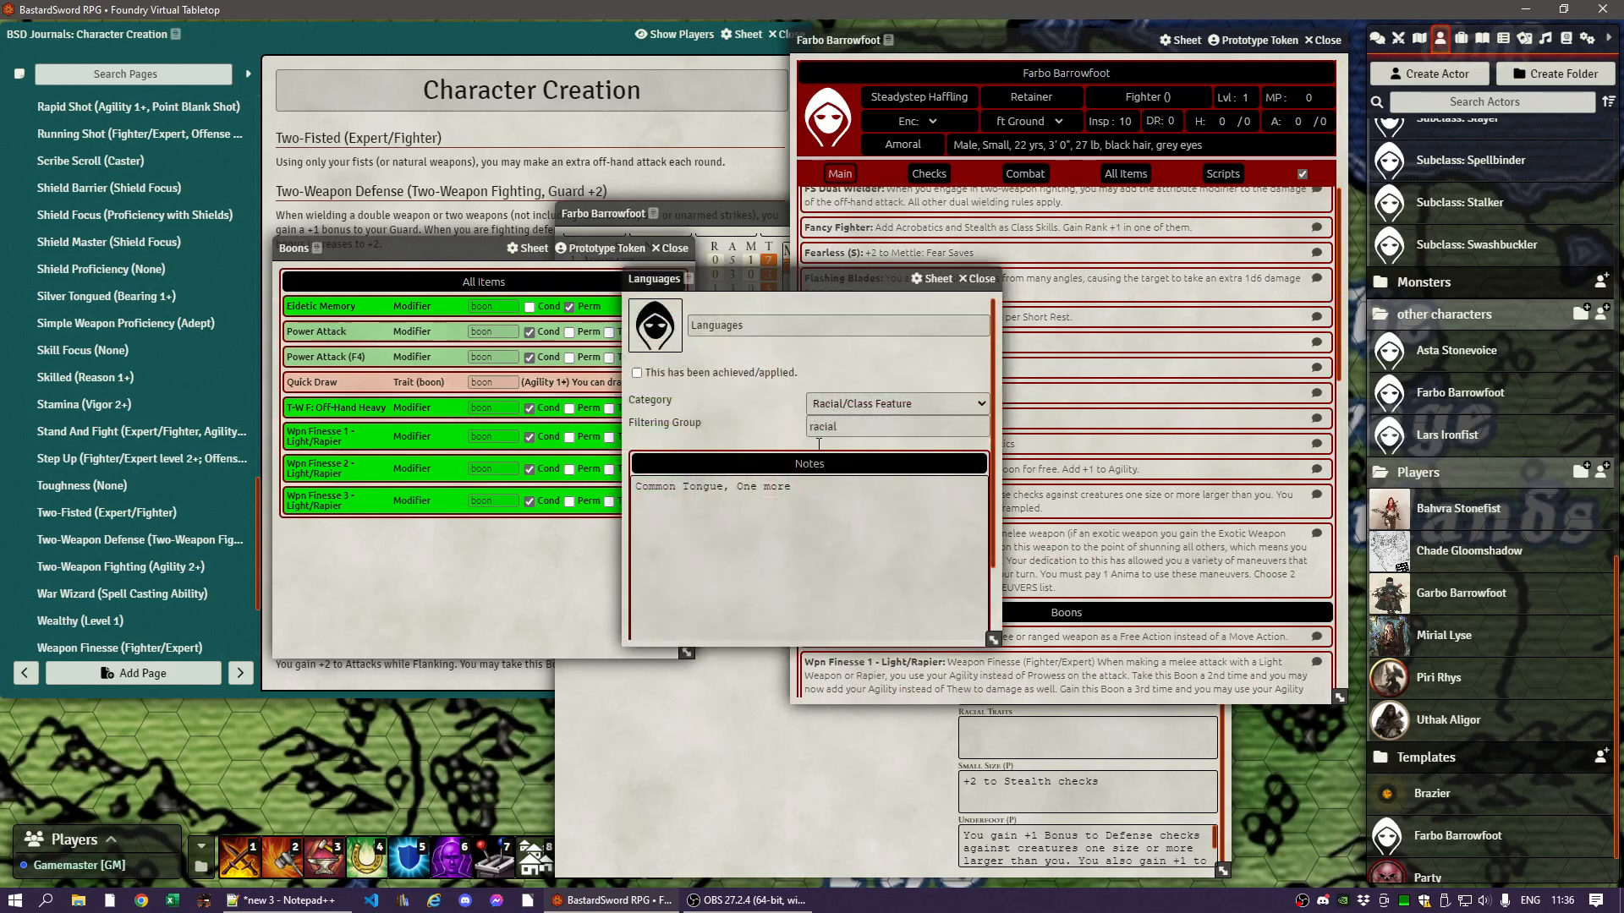
{"action": "left_click_drag", "start_coordinate": [738, 486], "coordinate": [840, 486]}
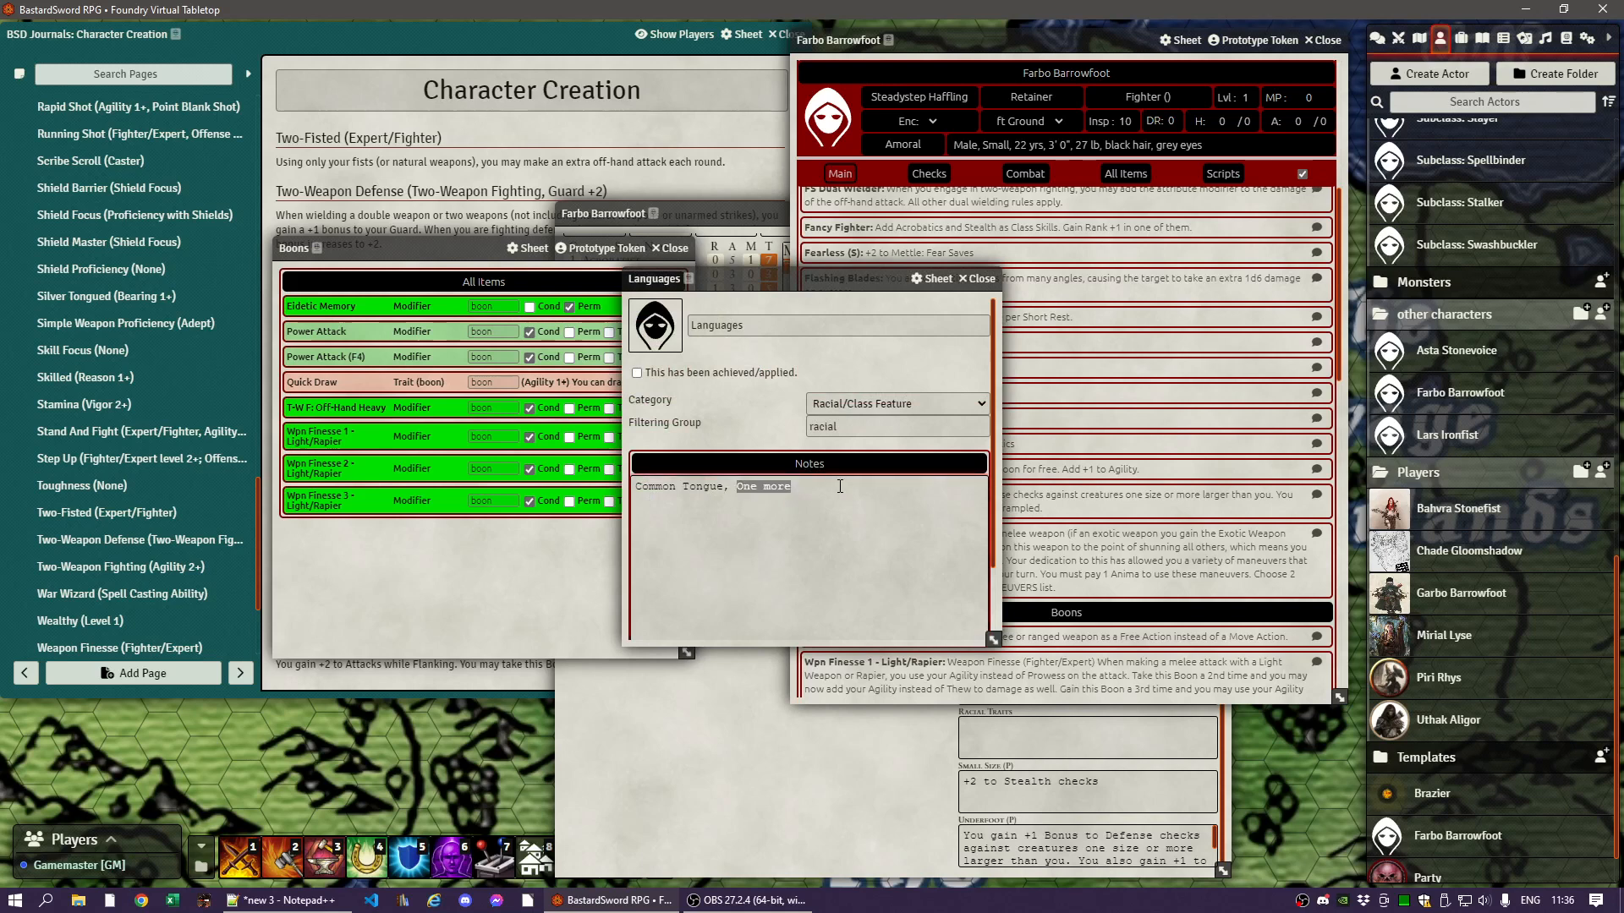
{"action": "type", "text": "Dwarvish,"}
{"action": "left_click", "coordinate": [734, 408]}
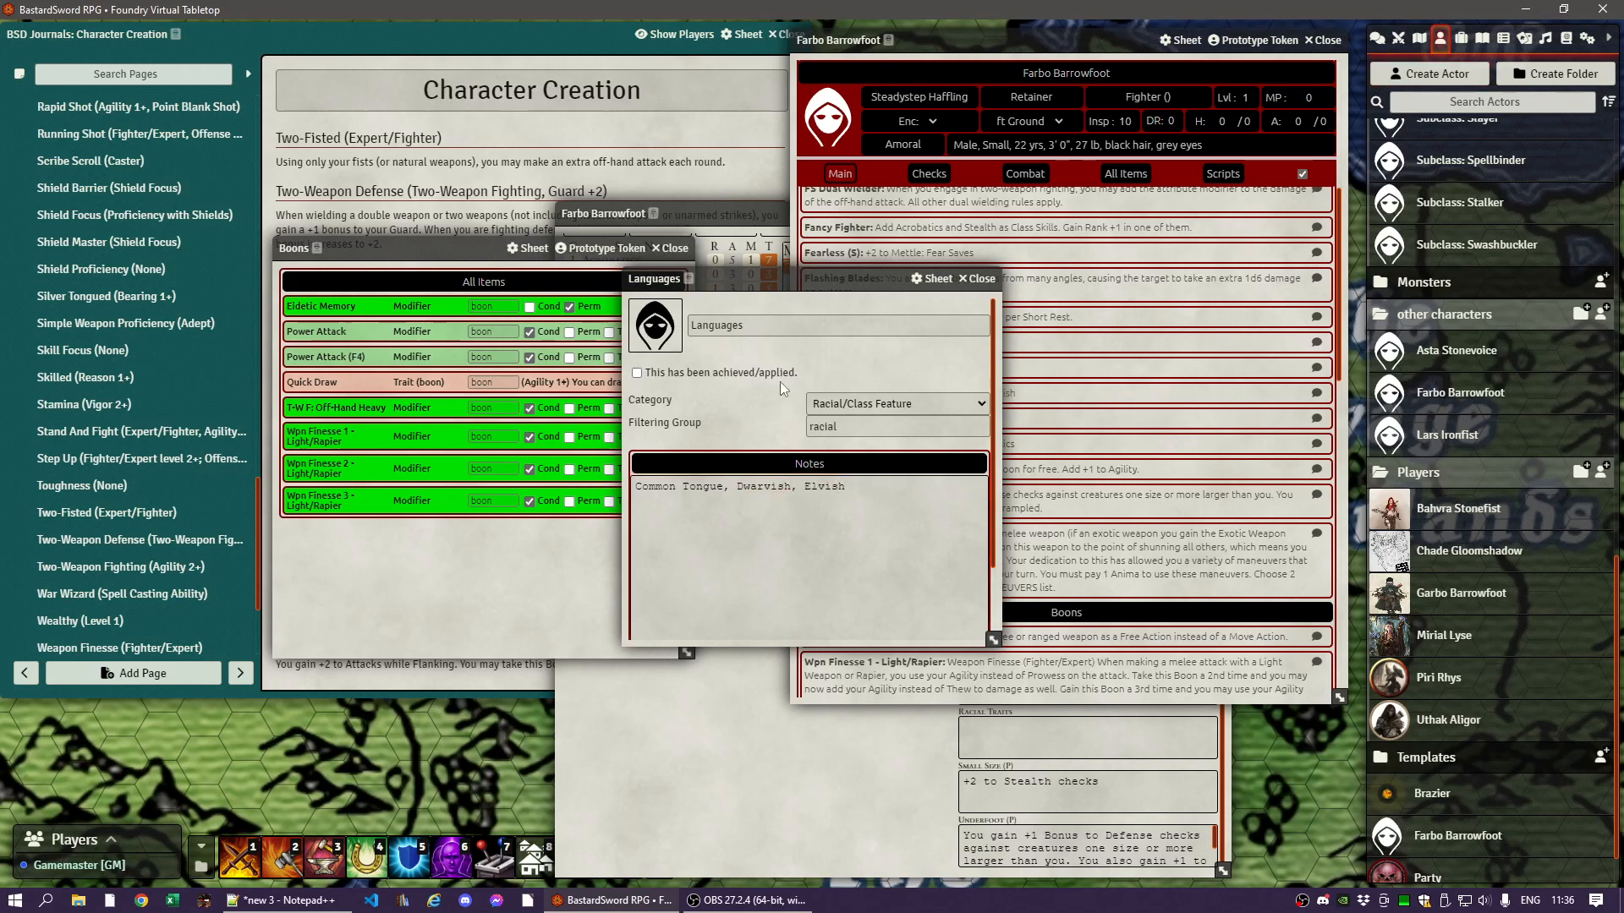
{"action": "left_click", "coordinate": [980, 279]}
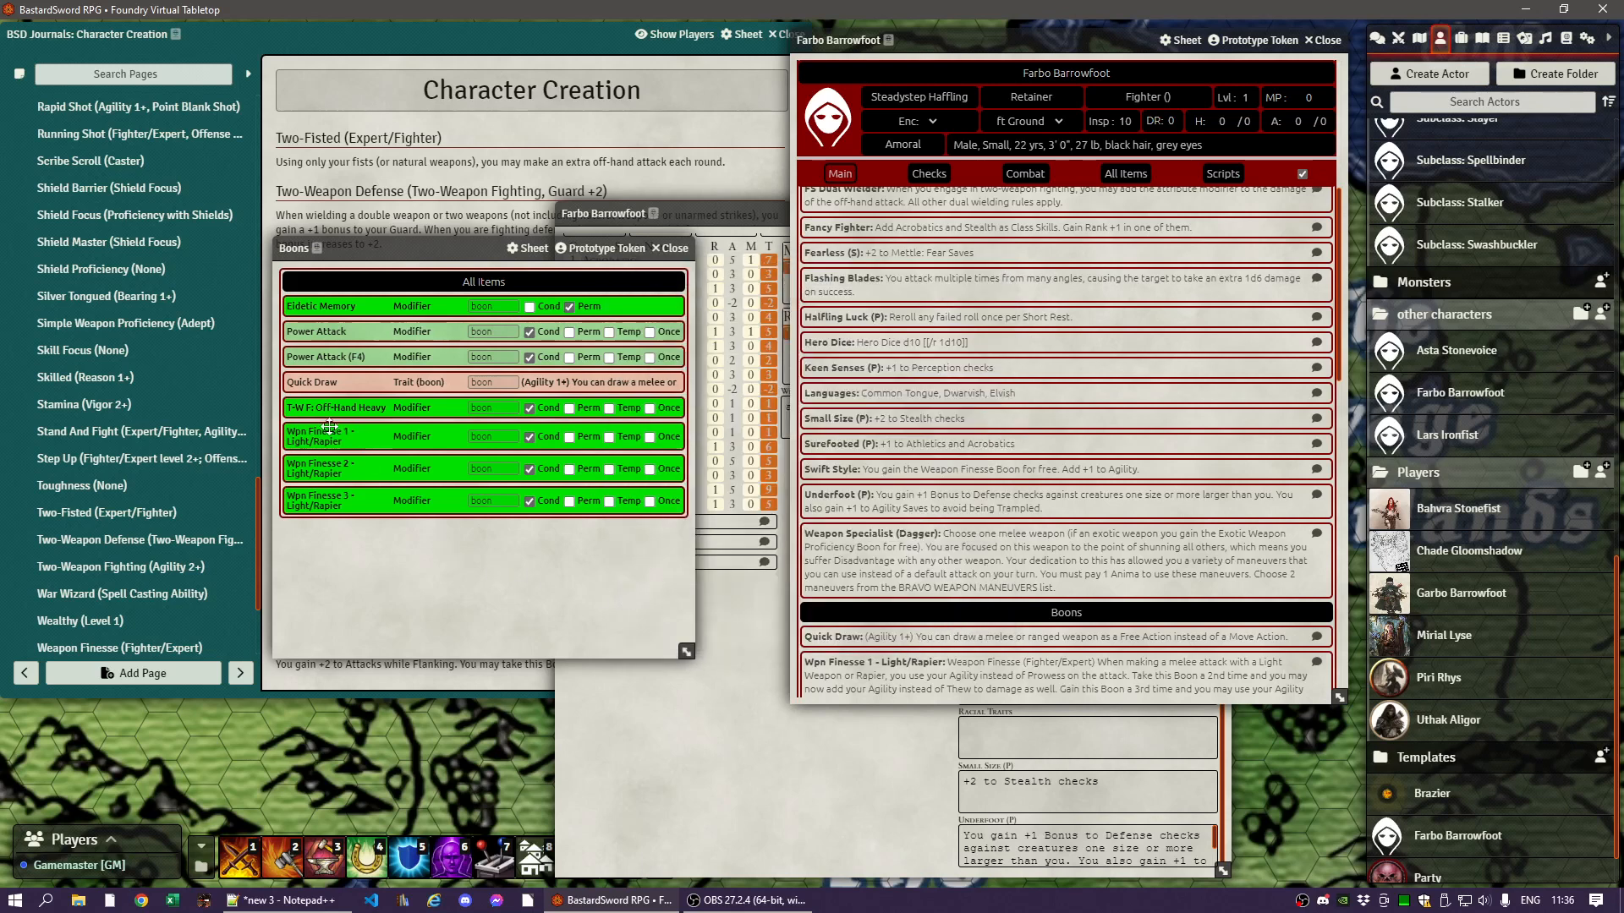
- Check the Wpn Finesse 2 and 3 boons, and add Wpn Finesse 3 - Light/Rapier to the new character, closing the item window
{"action": "left_click", "coordinate": [307, 465]}
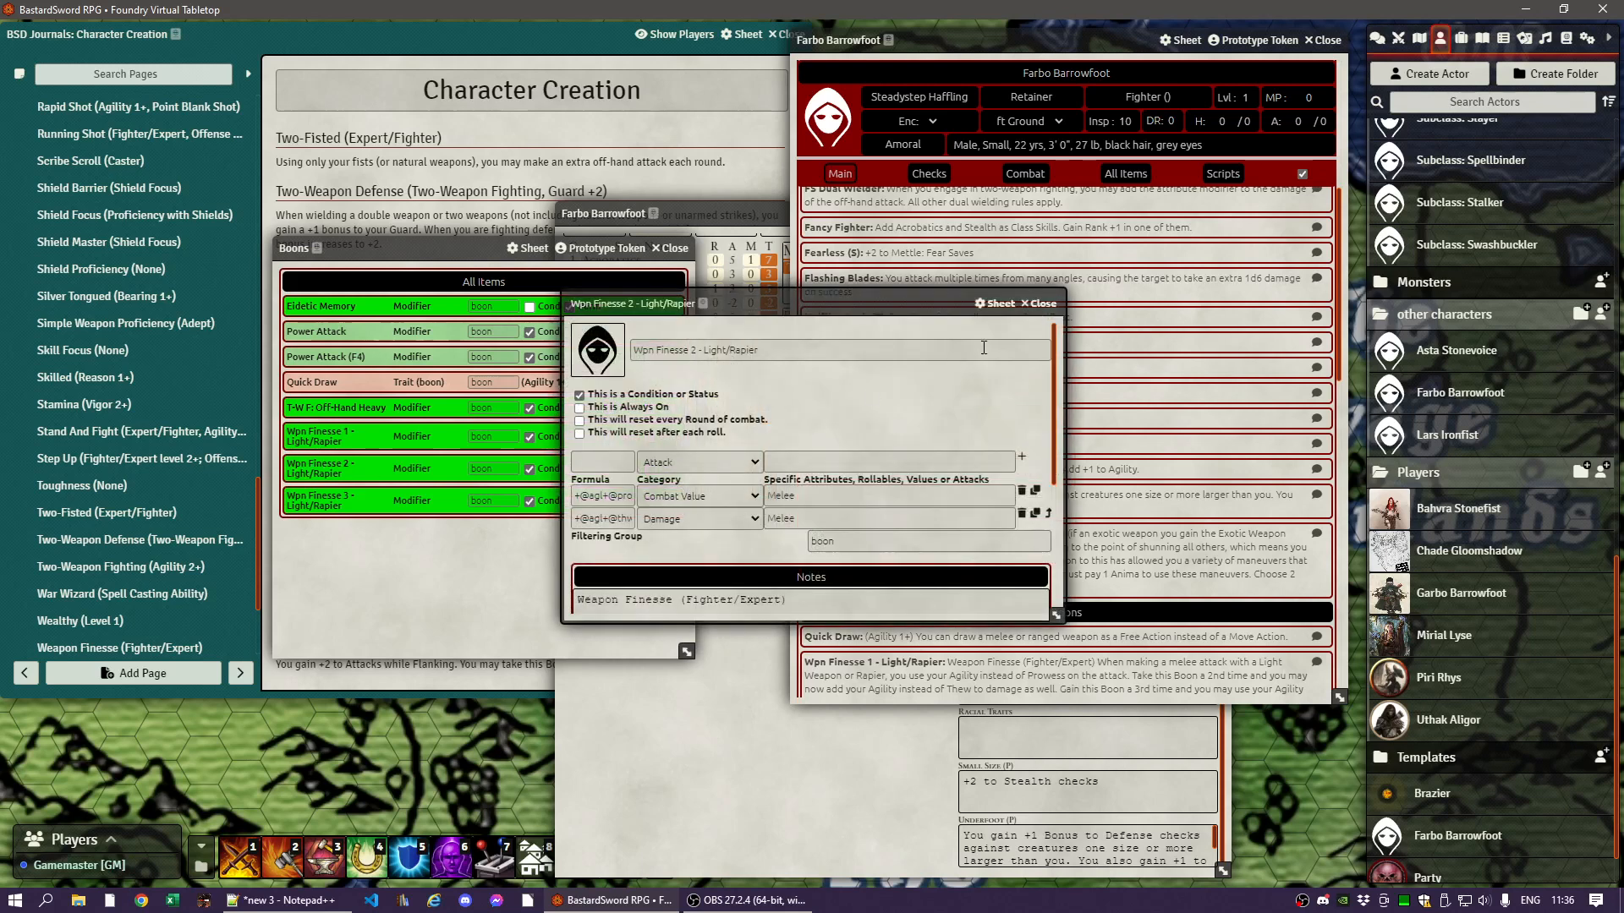
{"action": "left_click", "coordinate": [1039, 303]}
{"action": "left_click", "coordinate": [303, 499]}
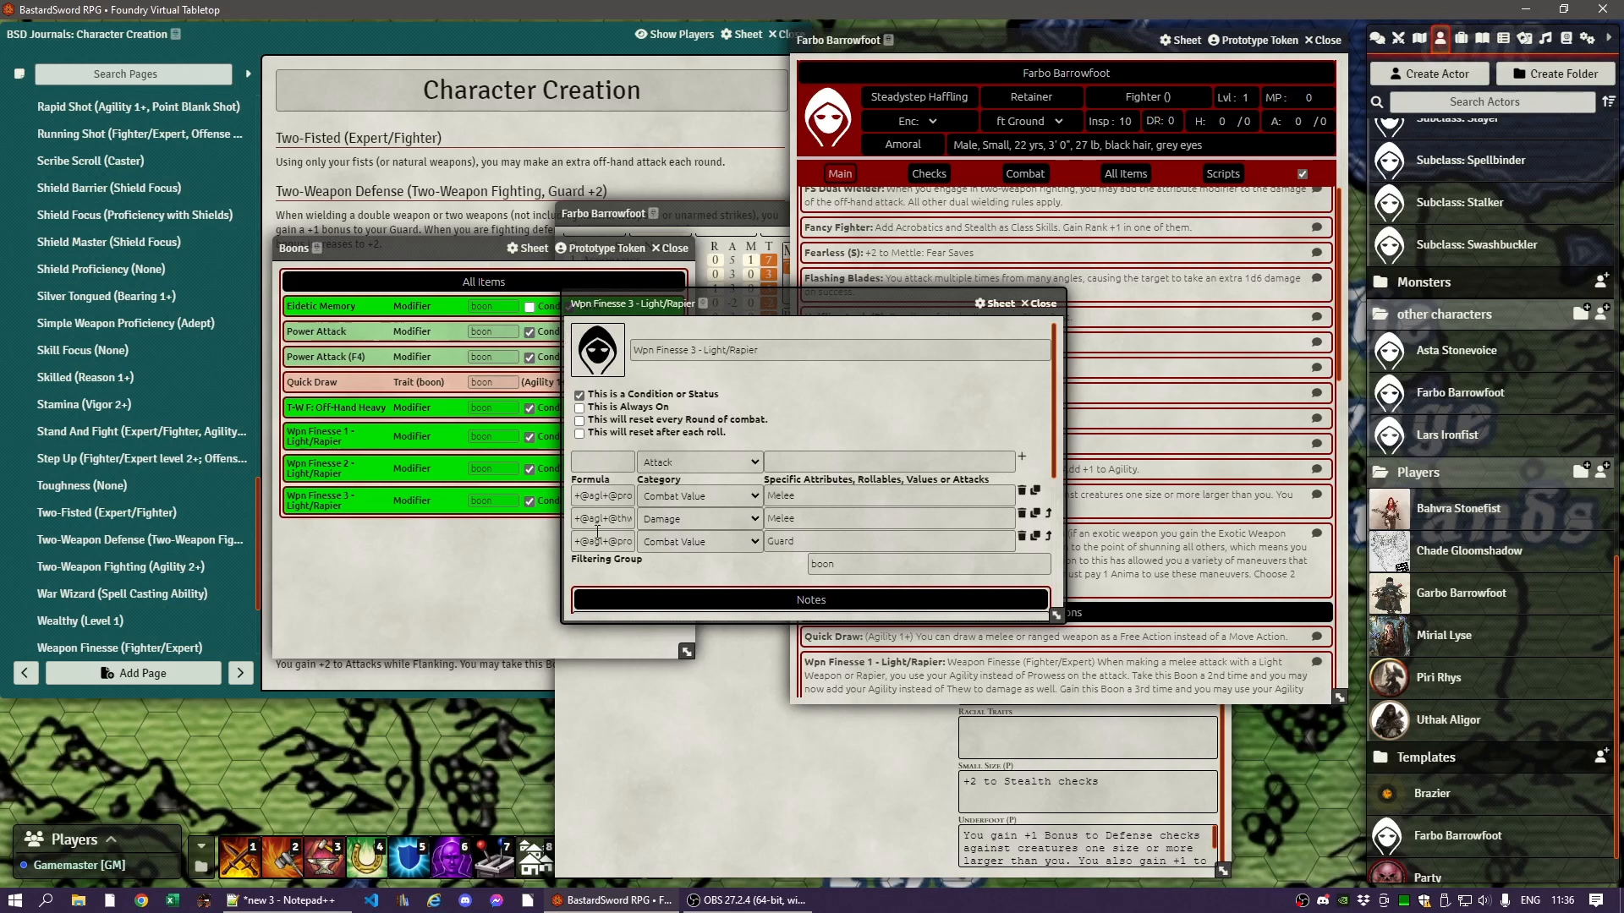
{"action": "left_click", "coordinate": [1040, 304]}
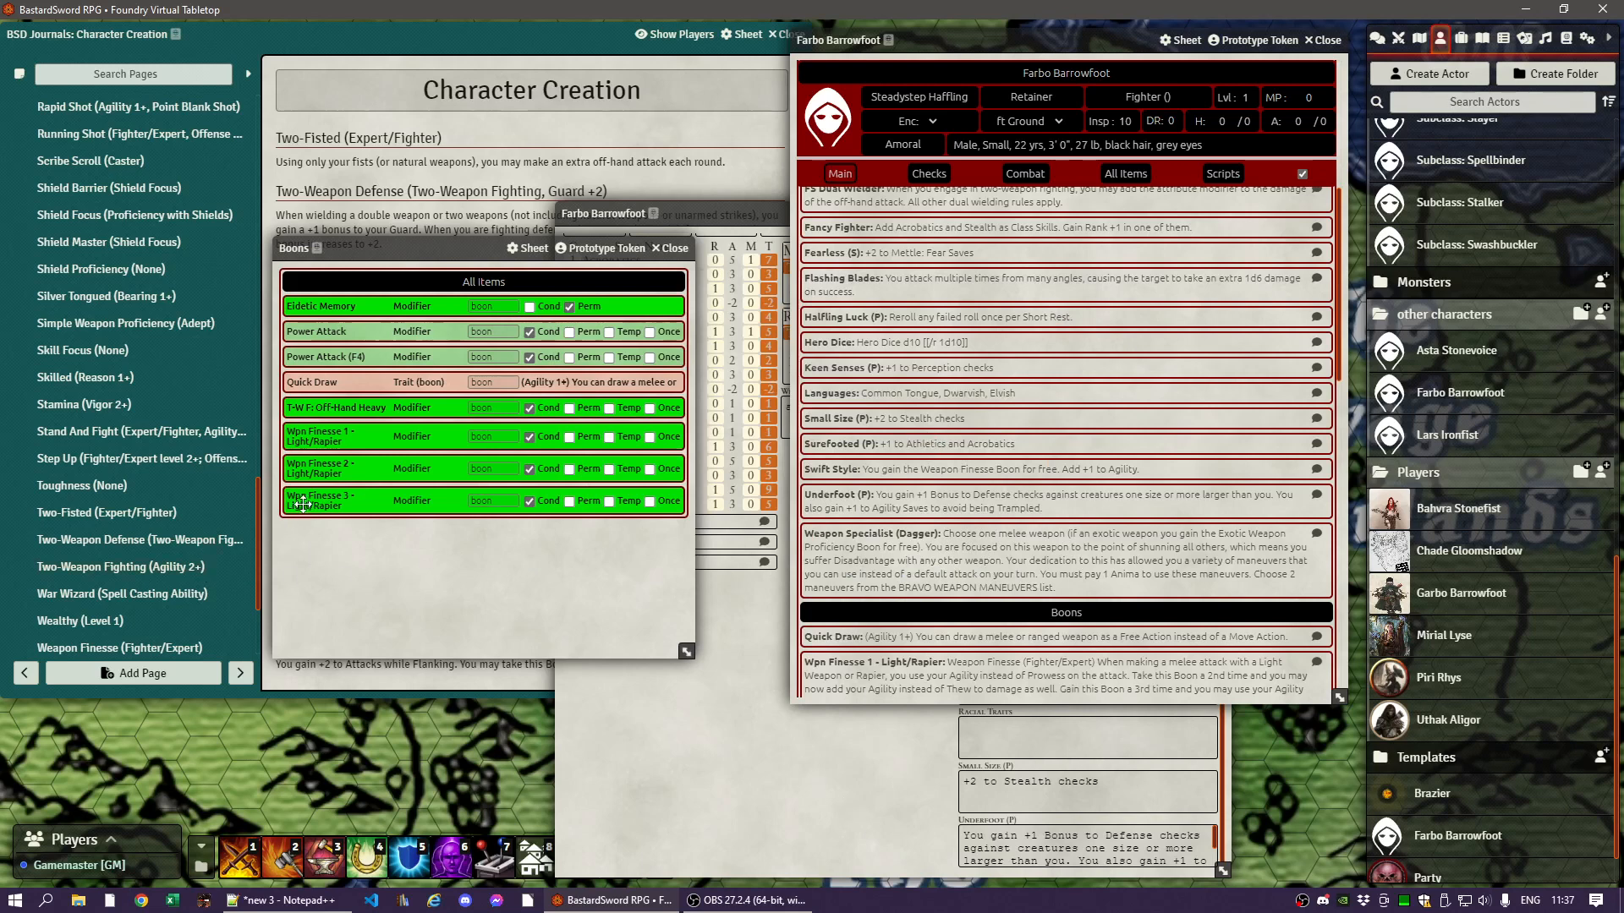
{"action": "left_click_drag", "start_coordinate": [303, 504], "coordinate": [1025, 443]}
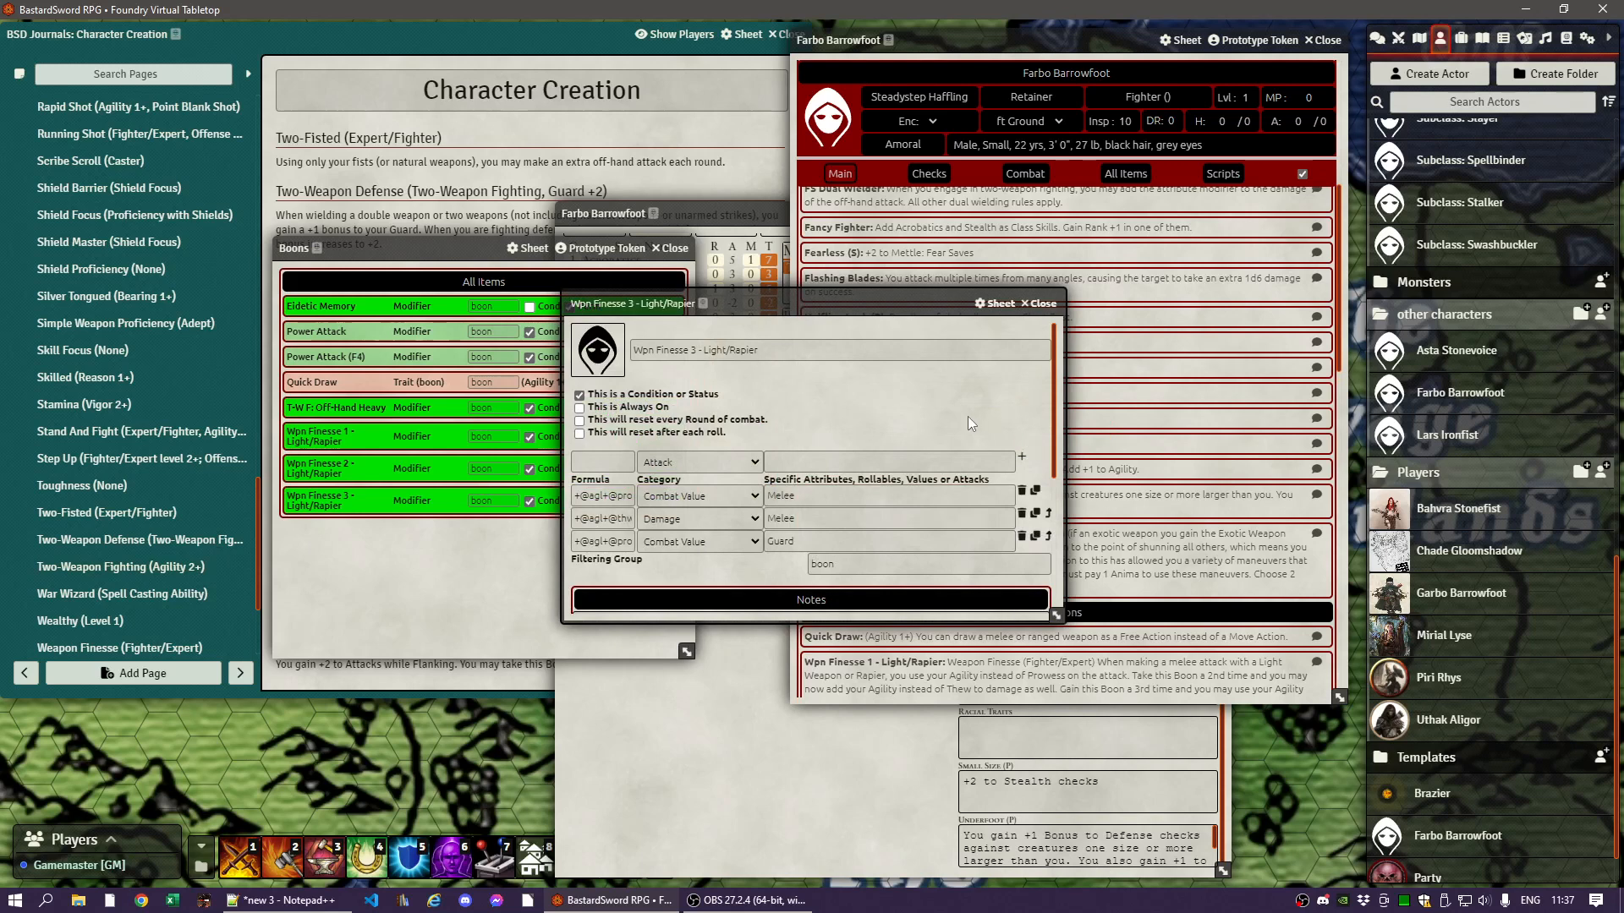
{"action": "left_click", "coordinate": [1052, 312]}
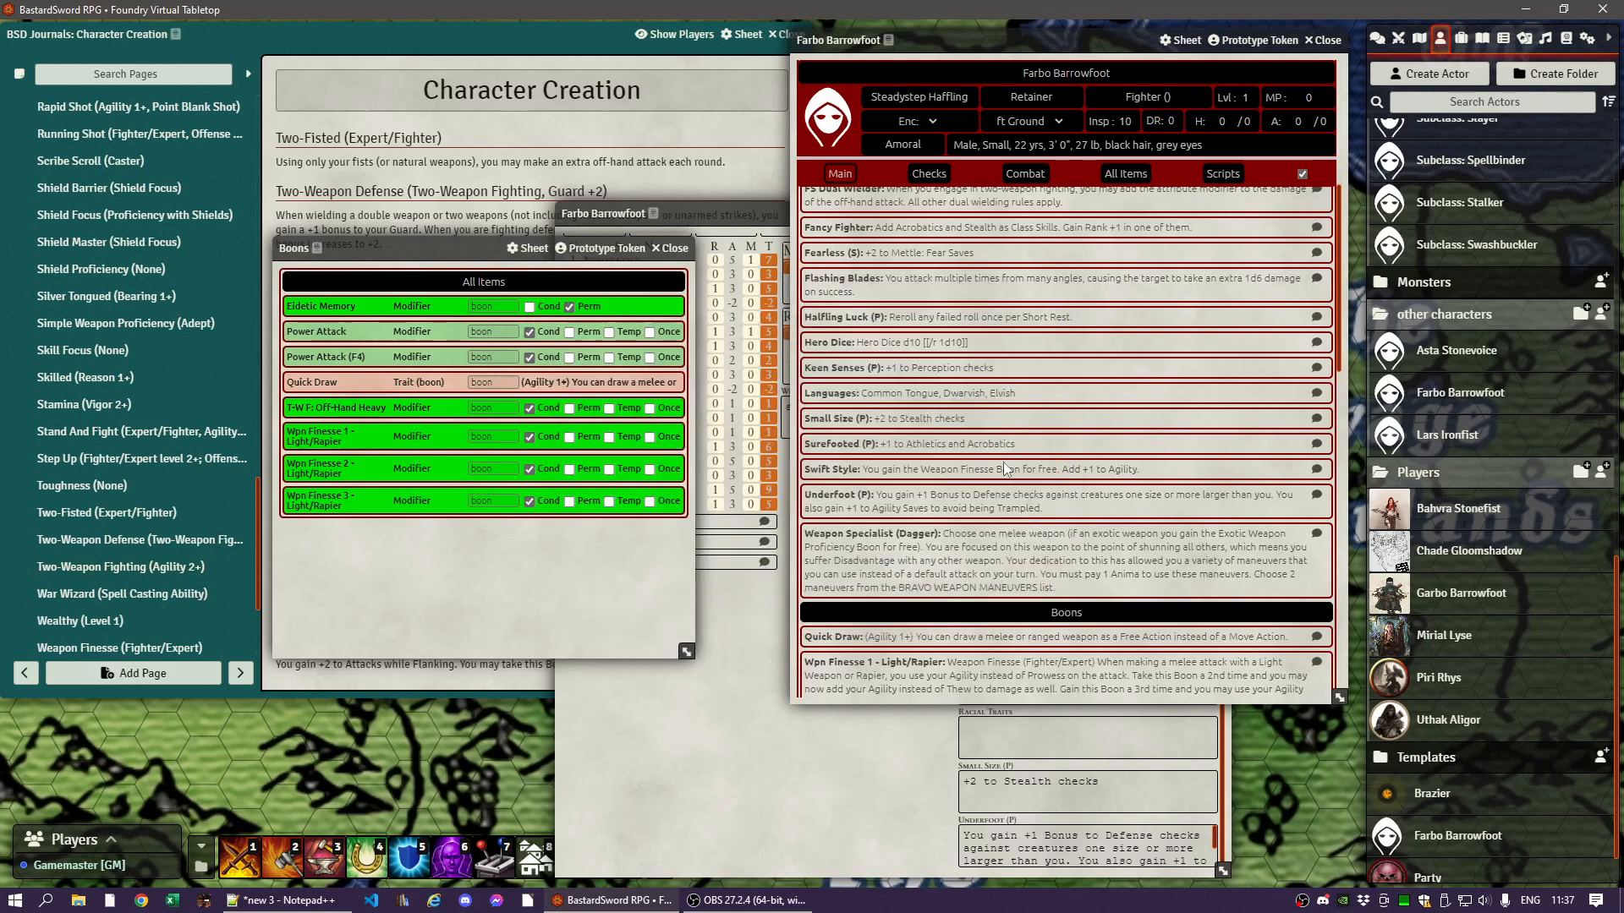
- Delete the Wpn Finesse 1 - Light/Rapier boon from the new character's Boons section
{"action": "scroll", "coordinate": [995, 465], "scroll_direction": "down", "scroll_amount": 1}
{"action": "scroll", "coordinate": [995, 465], "scroll_direction": "down", "scroll_amount": 2}
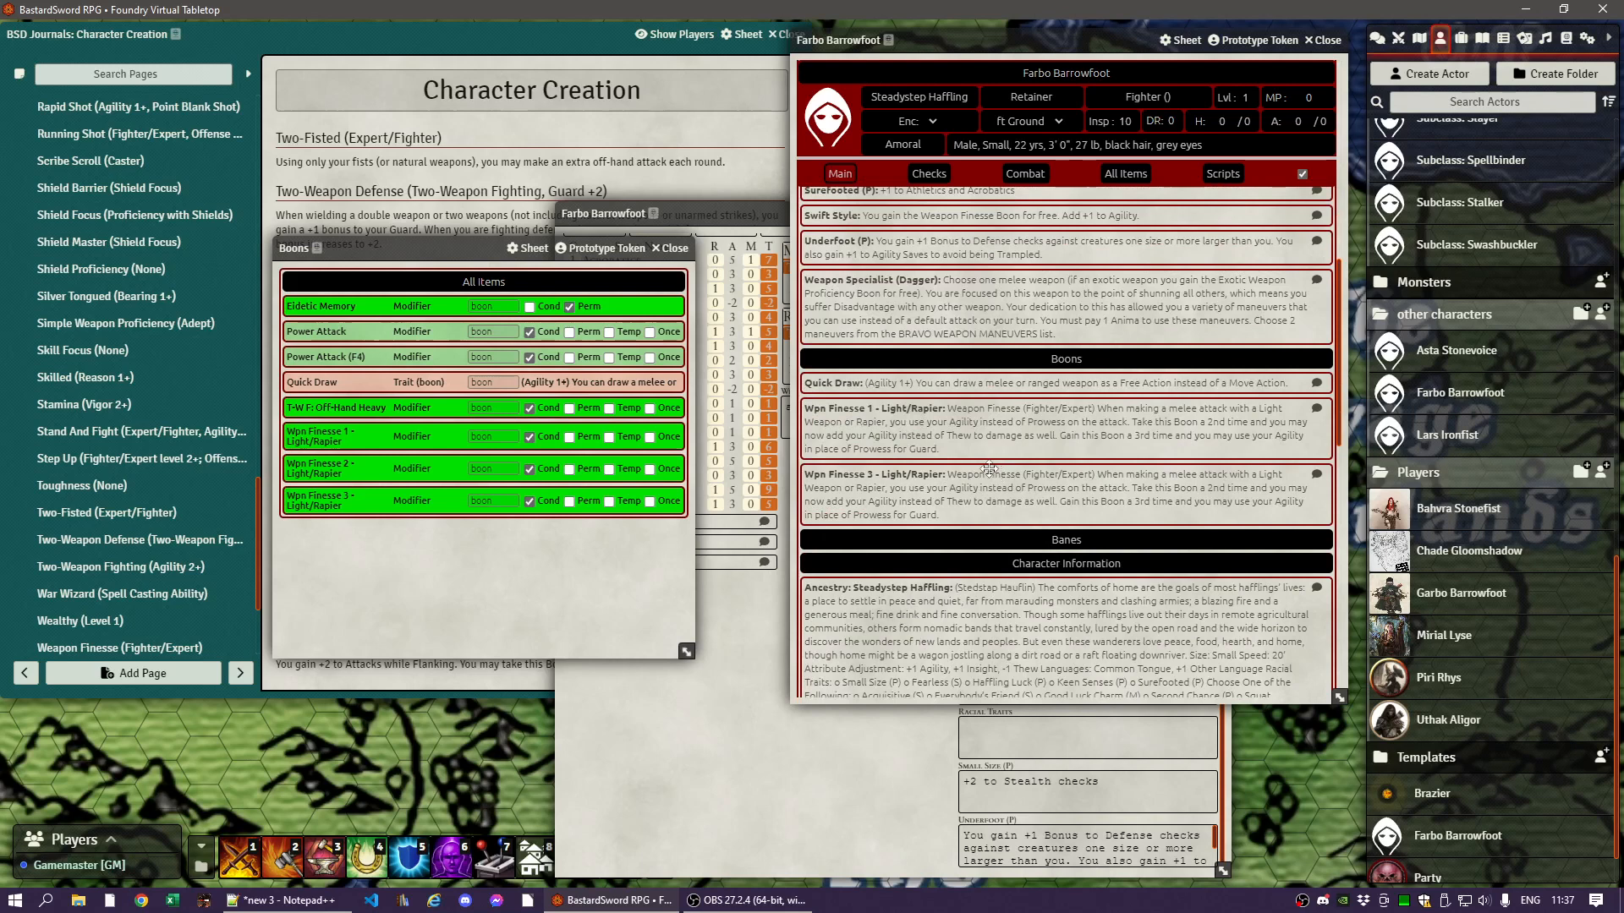
{"action": "right_click", "coordinate": [843, 422]}
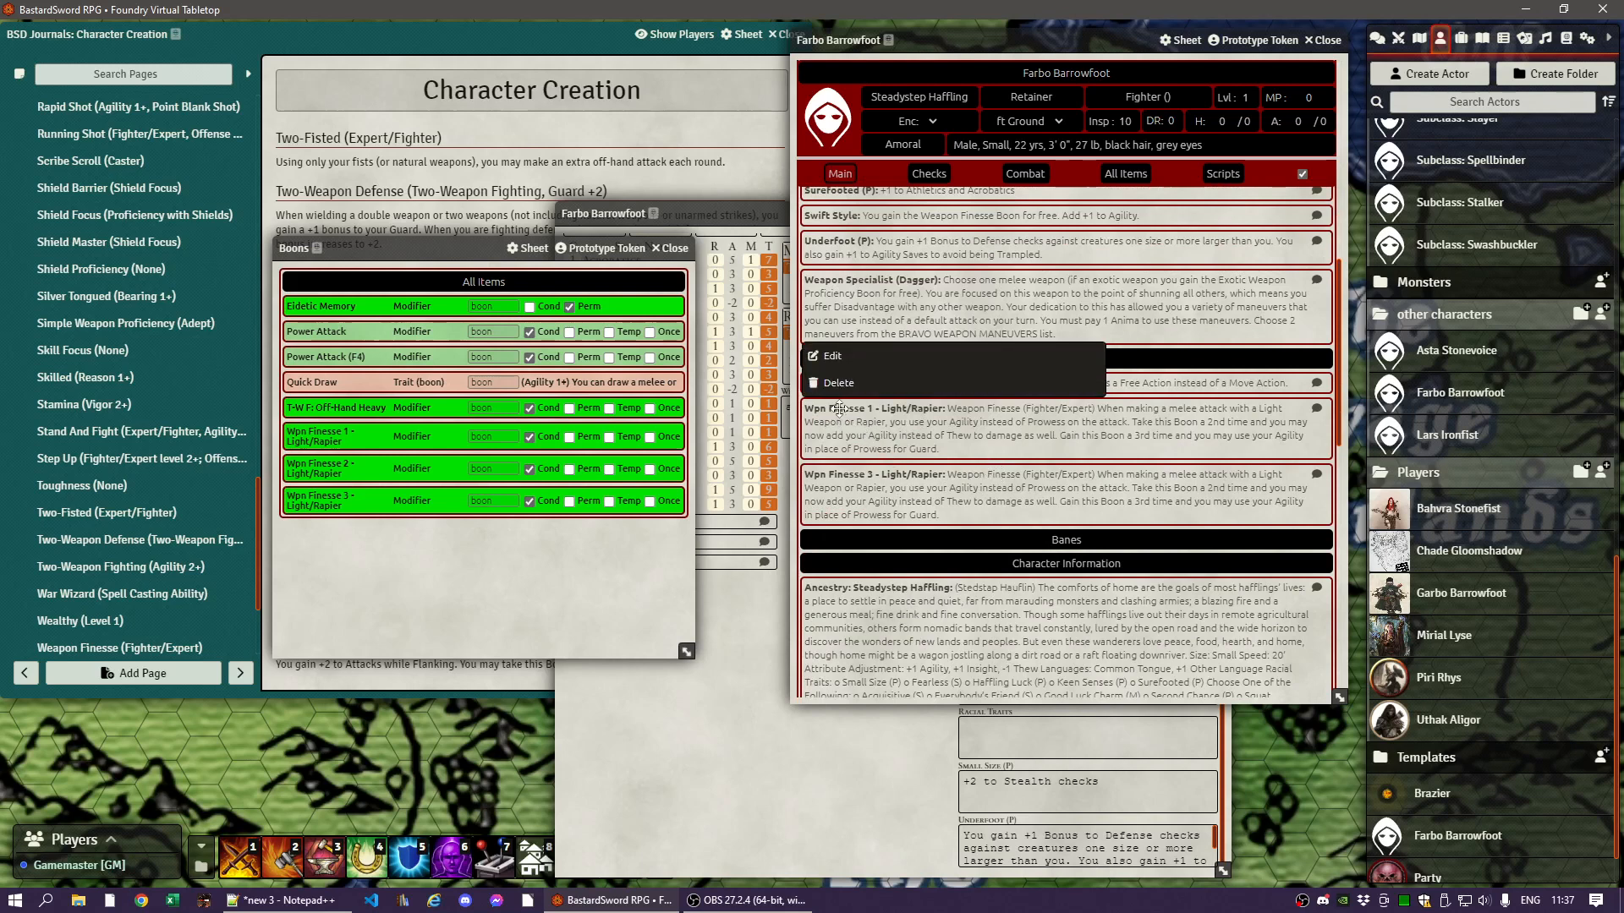
{"action": "left_click", "coordinate": [841, 383]}
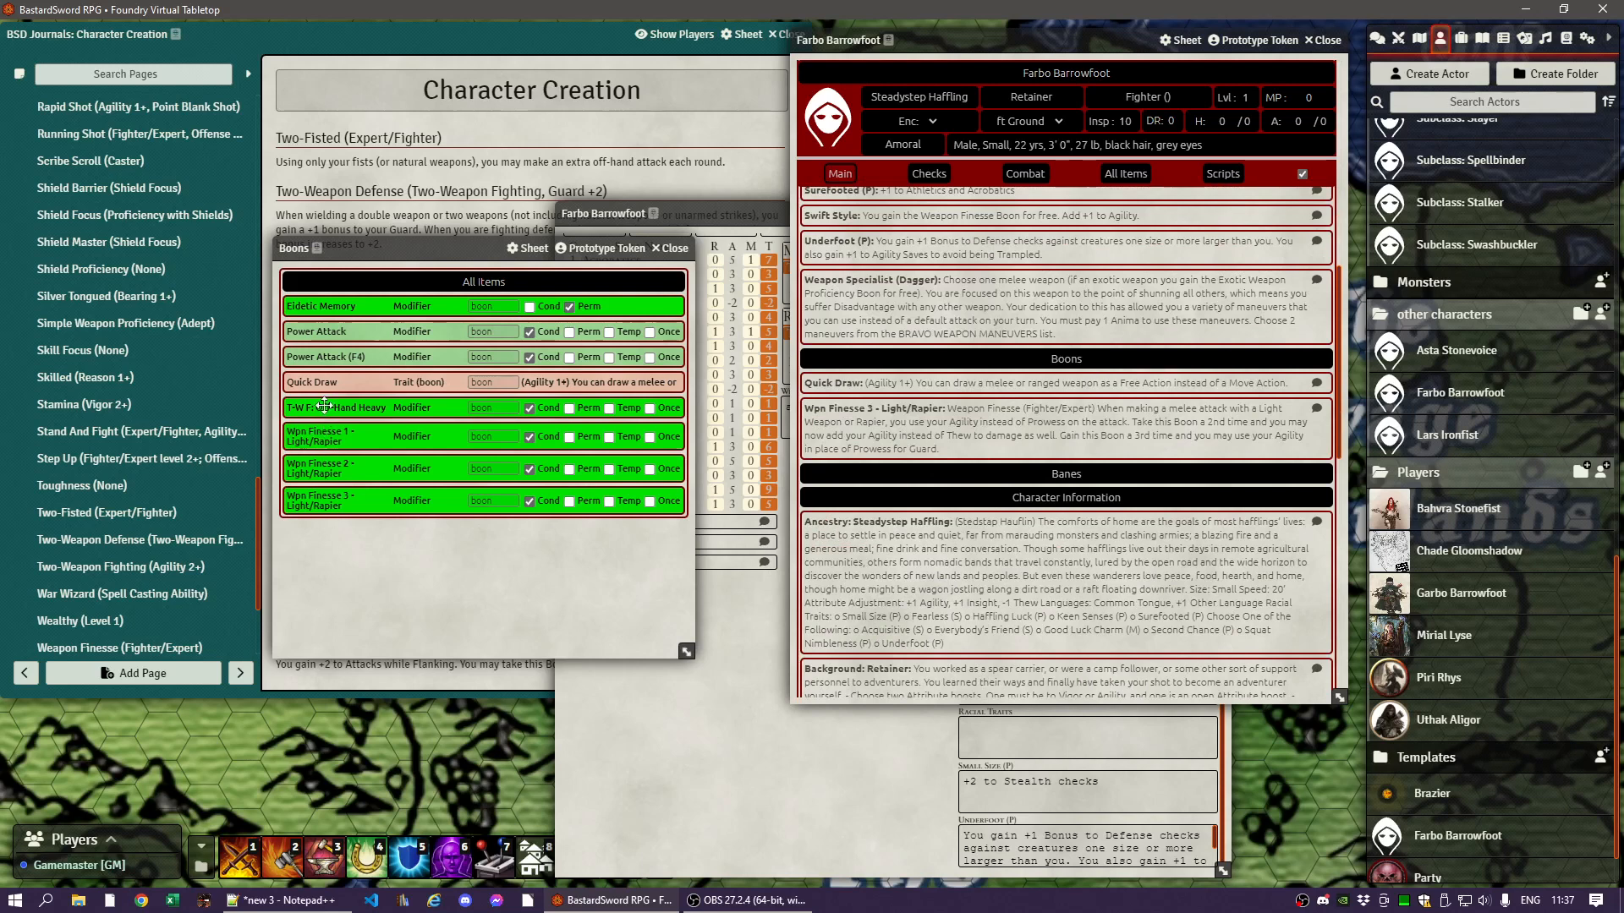
- Add the T-W F: Off-Hand Heavy boon to the new character, review its notes, and close the item window and the Boons storage actor
{"action": "left_click_drag", "start_coordinate": [320, 408], "coordinate": [919, 401]}
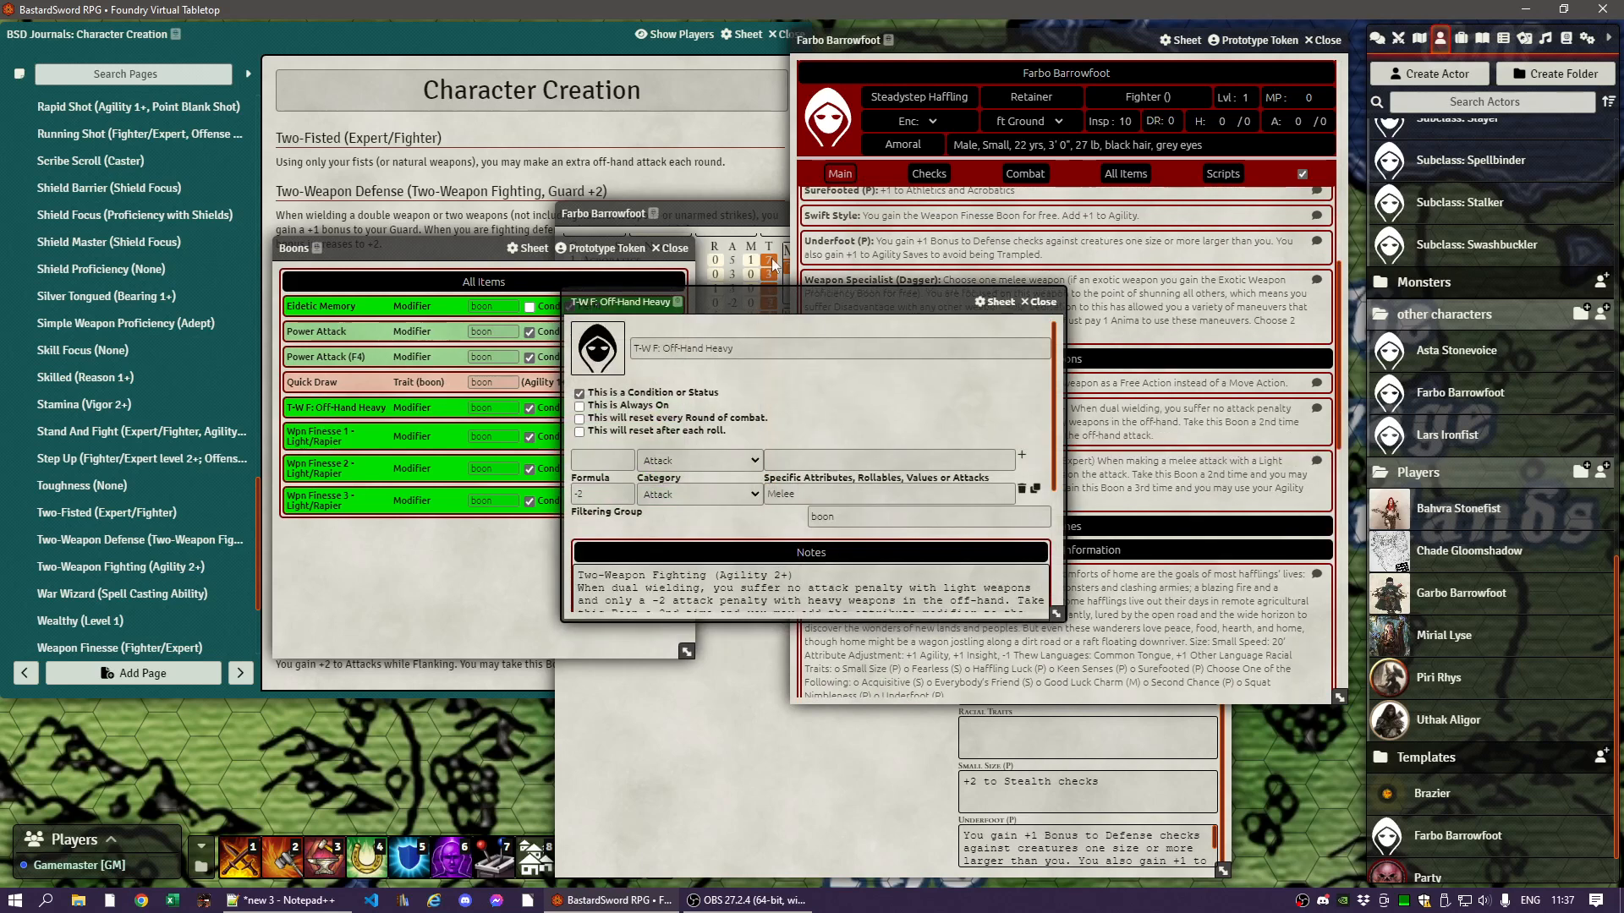
{"action": "left_click_drag", "start_coordinate": [784, 306], "coordinate": [800, 192]}
{"action": "left_click_drag", "start_coordinate": [1072, 502], "coordinate": [1018, 654]}
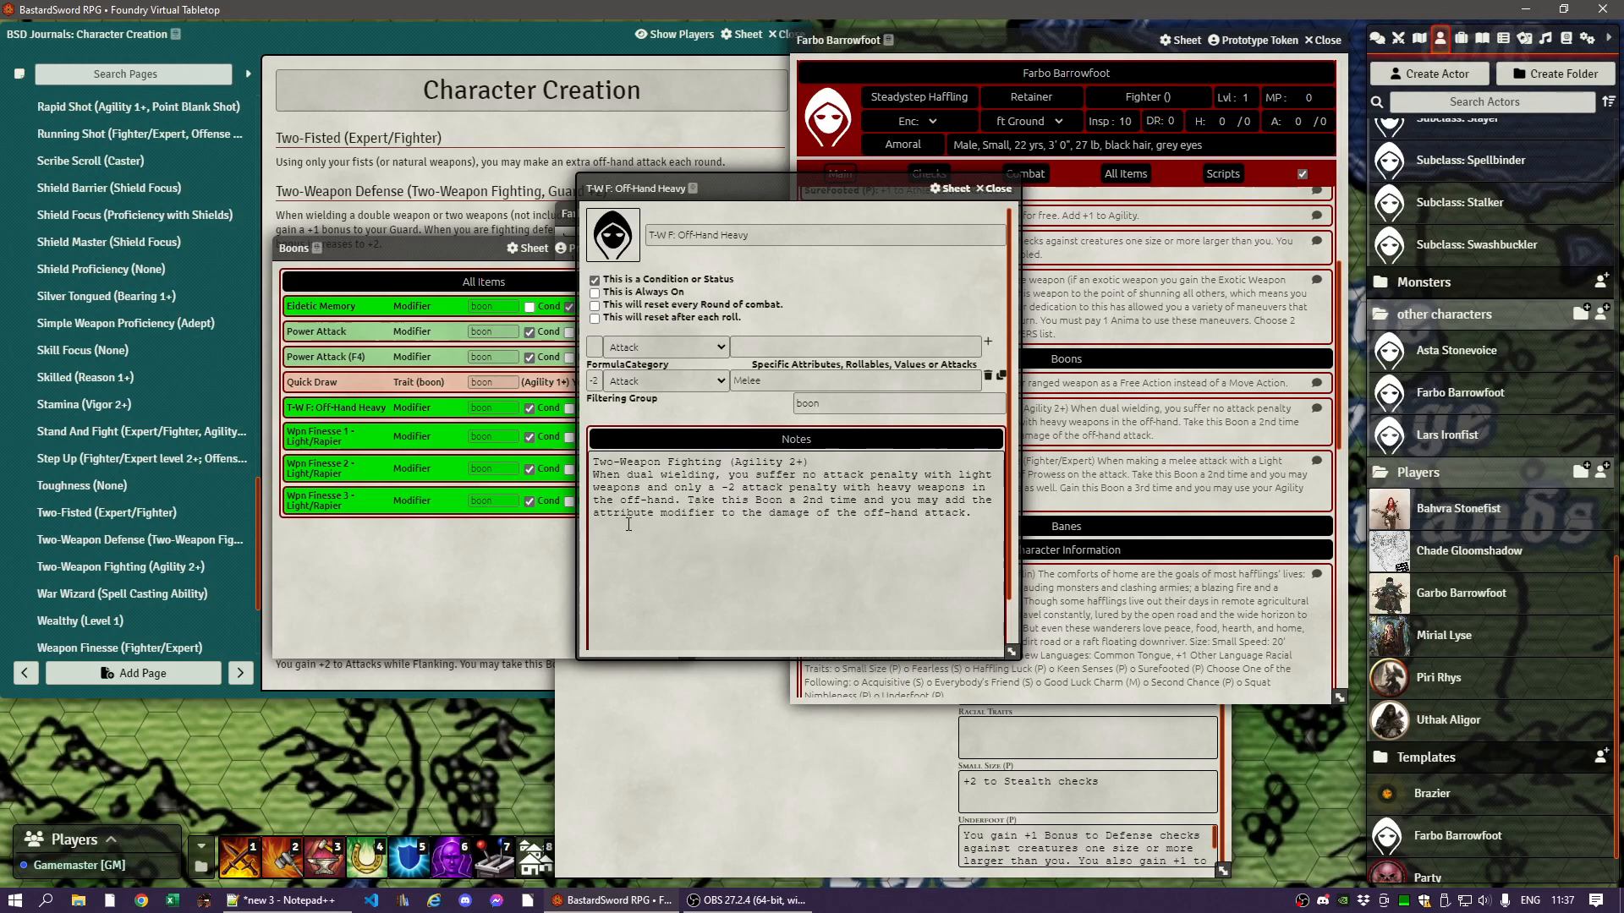
{"action": "left_click", "coordinate": [976, 514]}
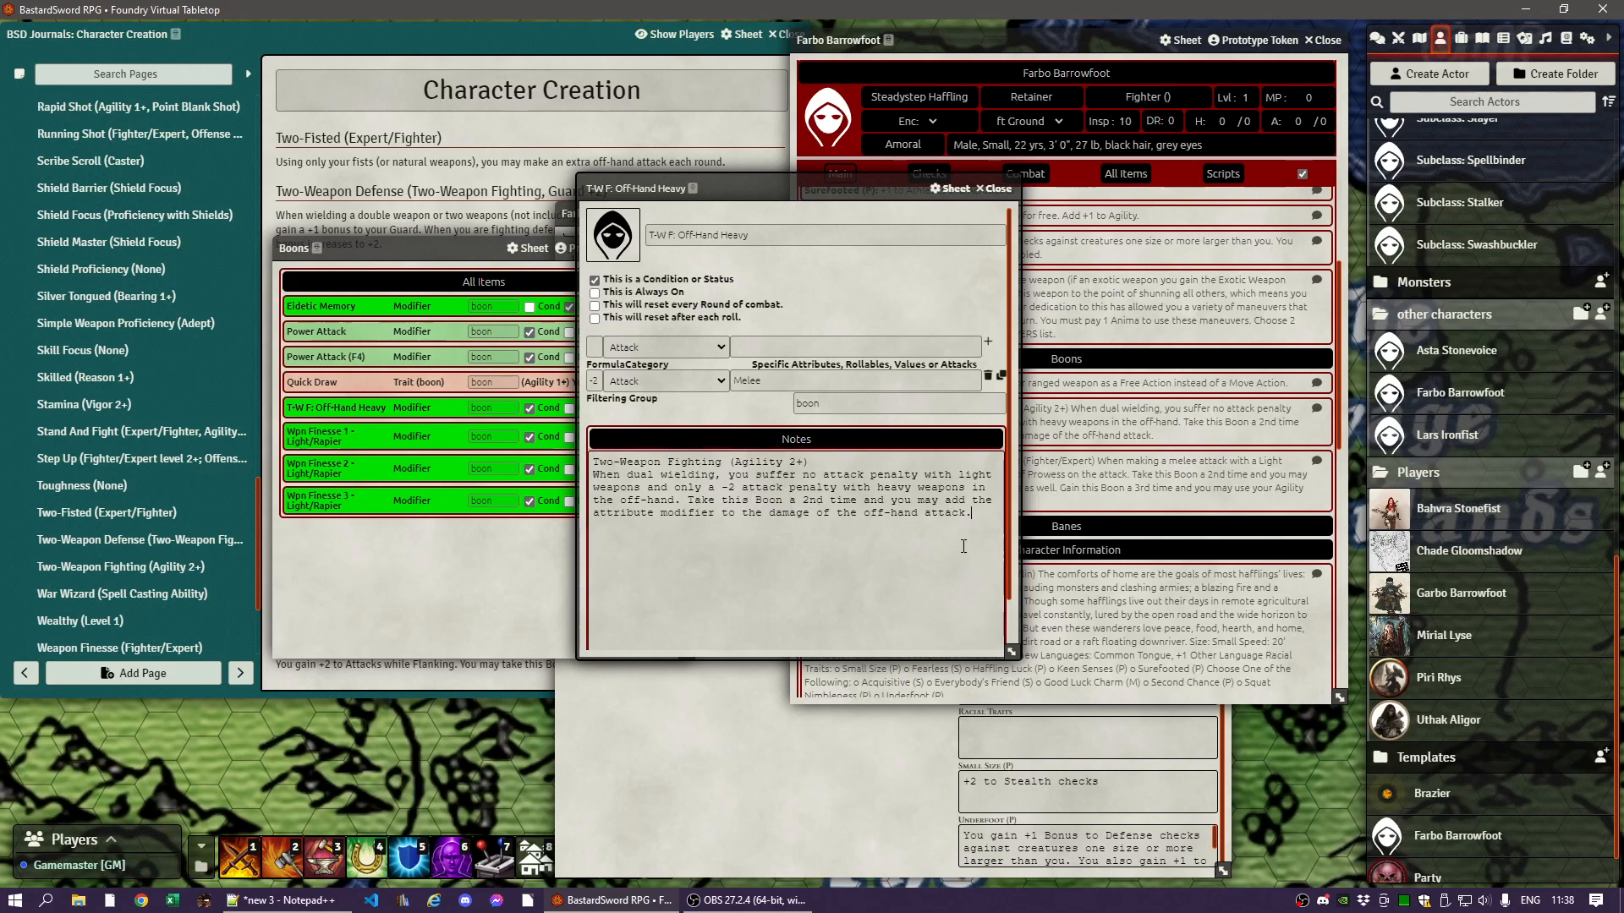
{"action": "left_click", "coordinate": [729, 417]}
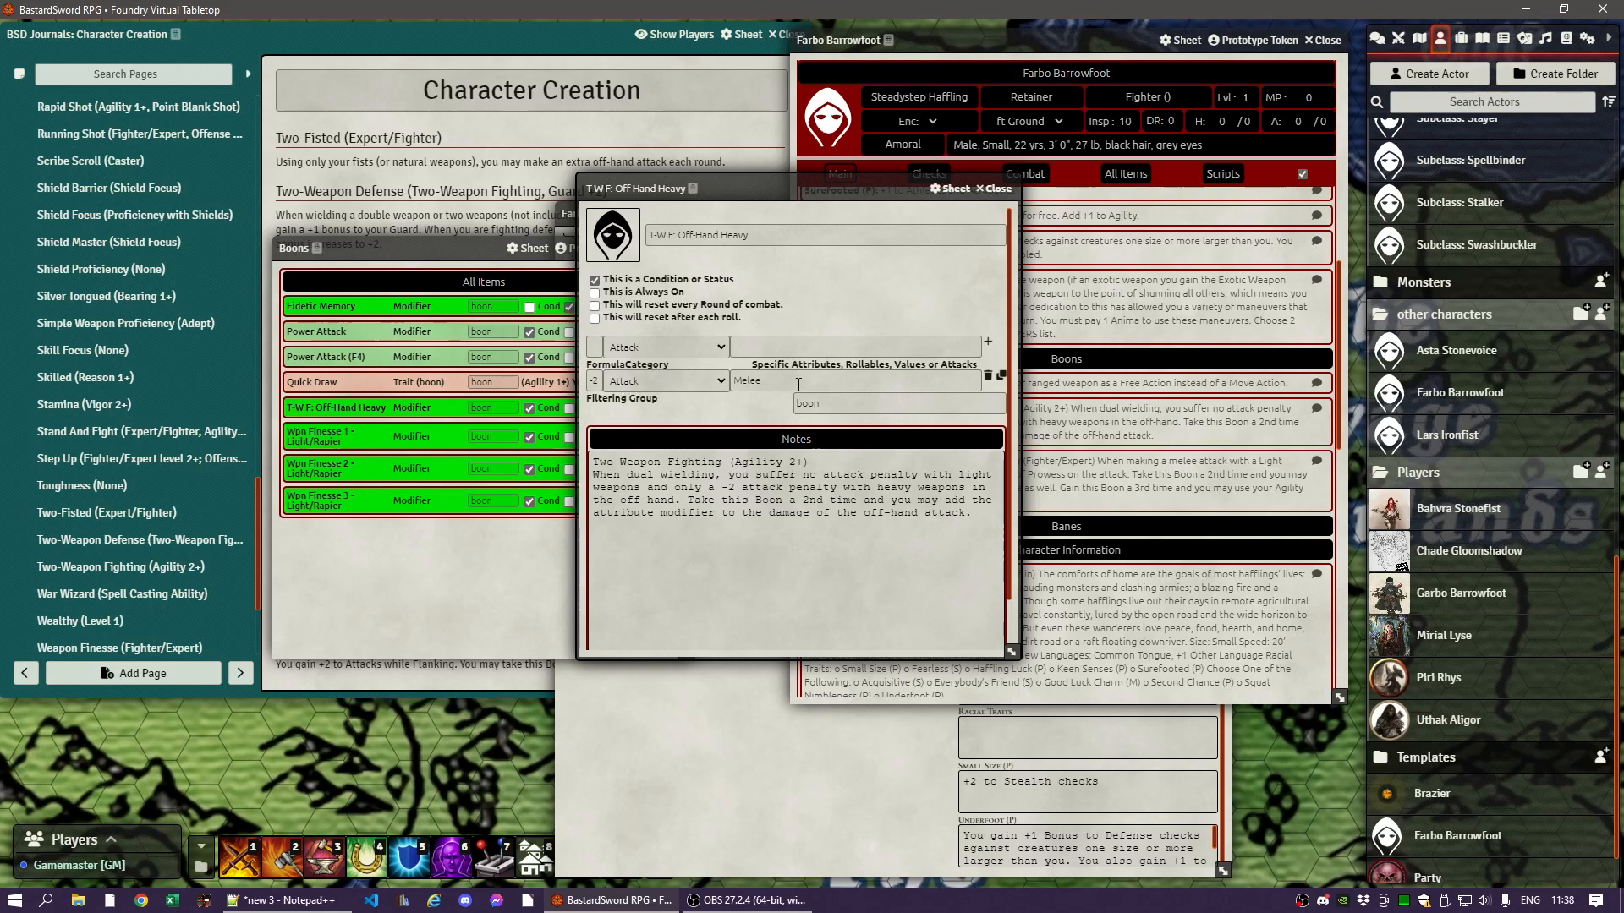
{"action": "left_click", "coordinate": [995, 188]}
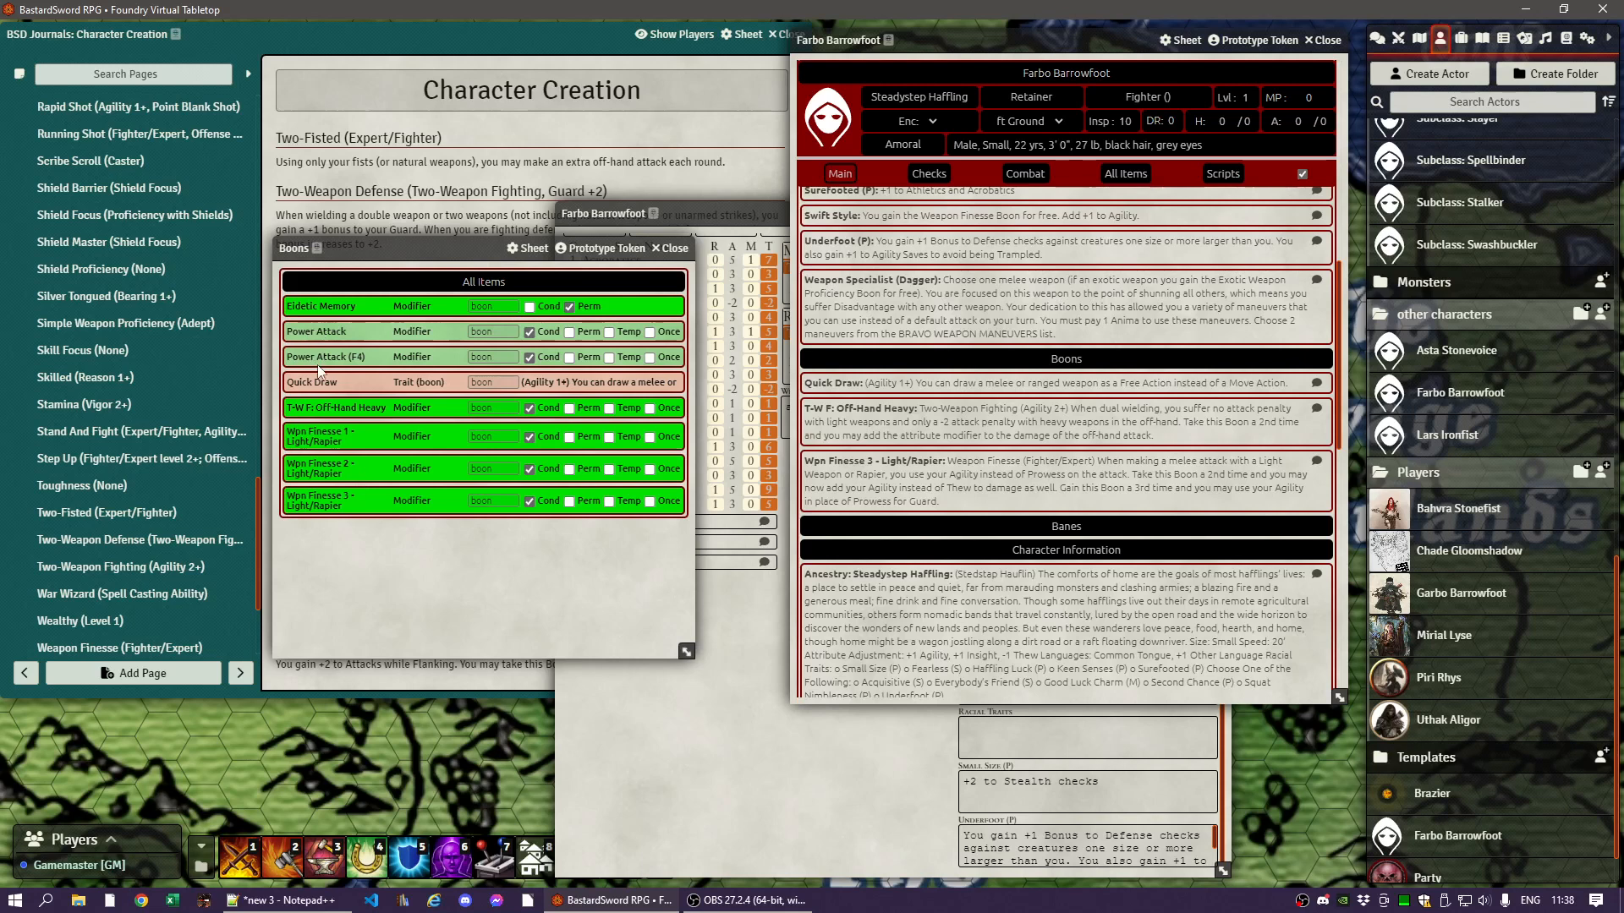
{"action": "mouse_move", "coordinate": [319, 368]}
{"action": "left_click", "coordinate": [673, 249]}
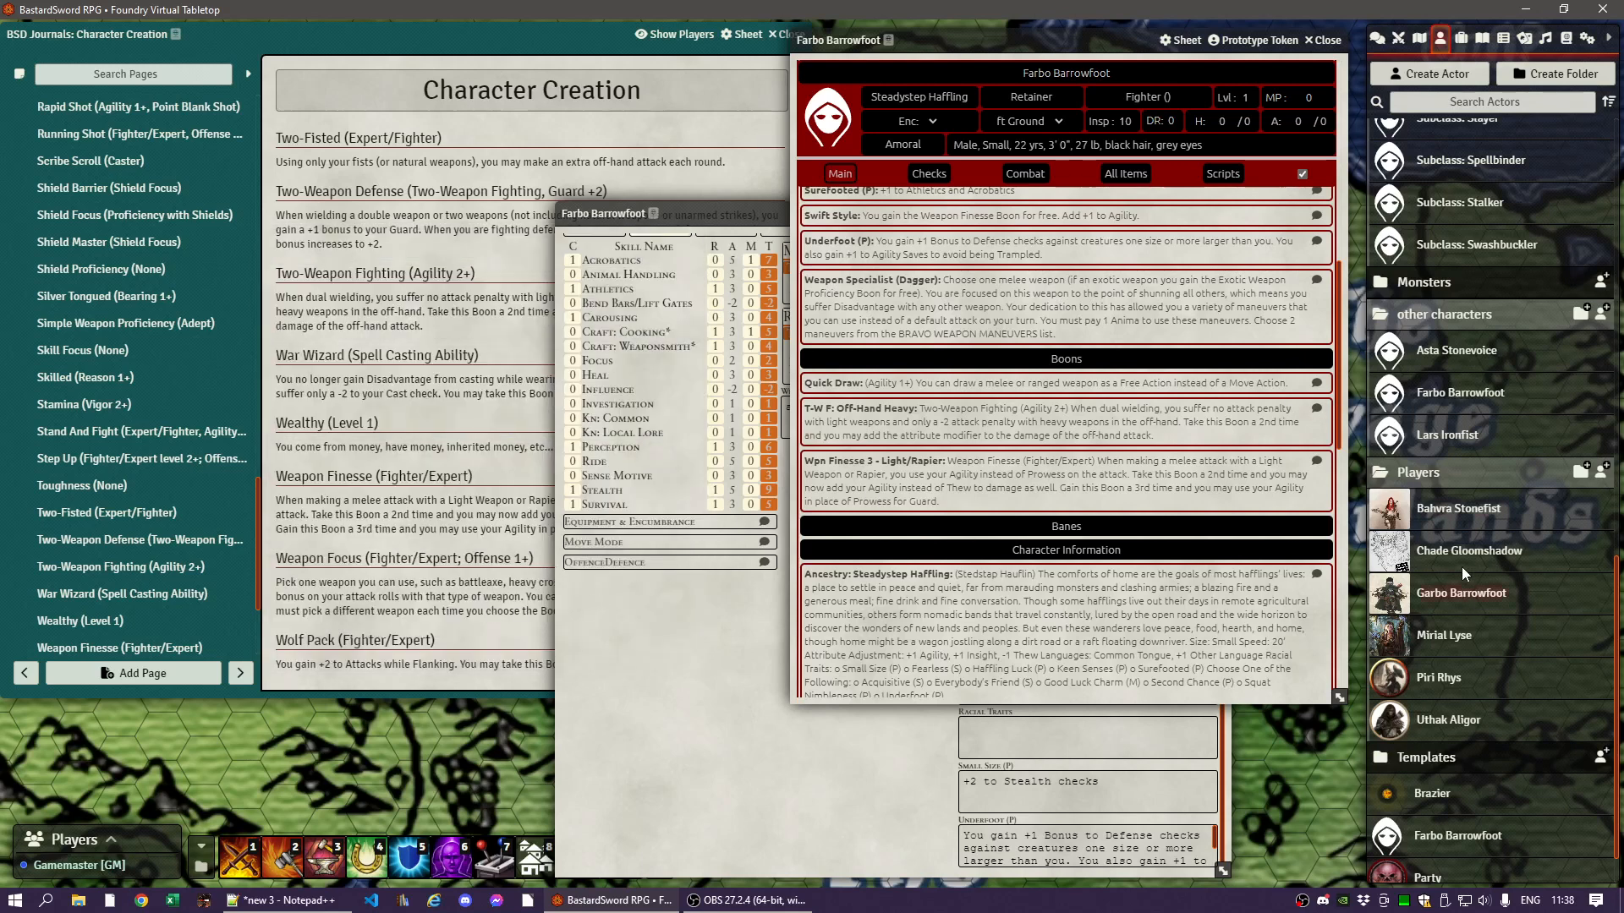
- Open the Banes storage actor and place its window beside the new character's sheet
{"action": "scroll", "coordinate": [1443, 353], "scroll_direction": "up", "scroll_amount": 3}
{"action": "scroll", "coordinate": [1444, 354], "scroll_direction": "up", "scroll_amount": 5}
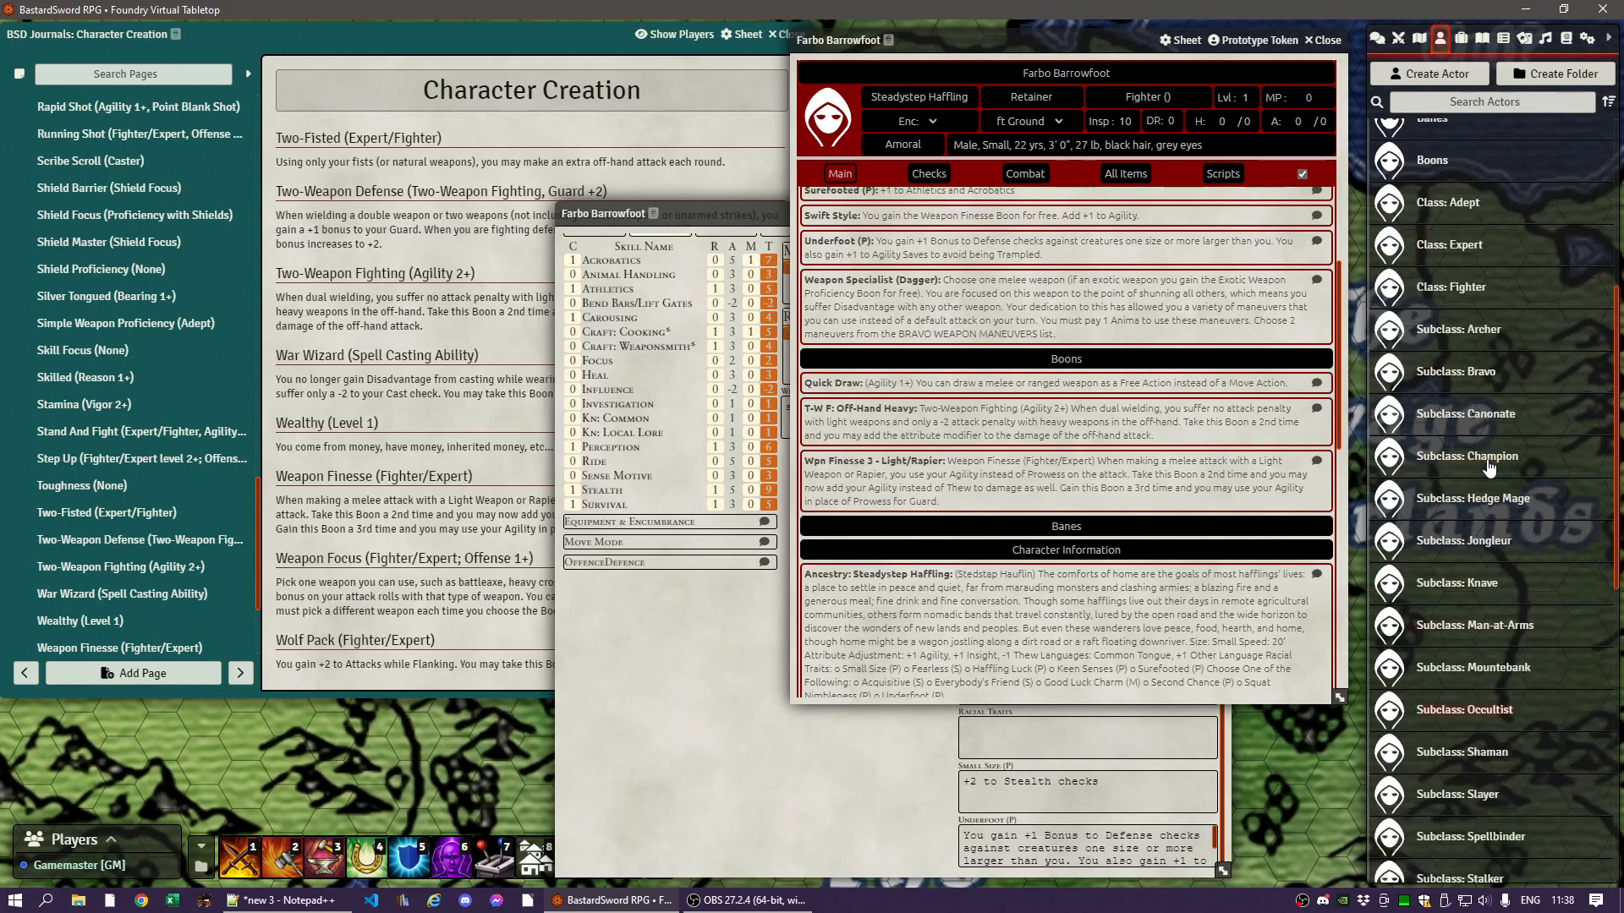
{"action": "scroll", "coordinate": [1490, 467], "scroll_direction": "up", "scroll_amount": 3}
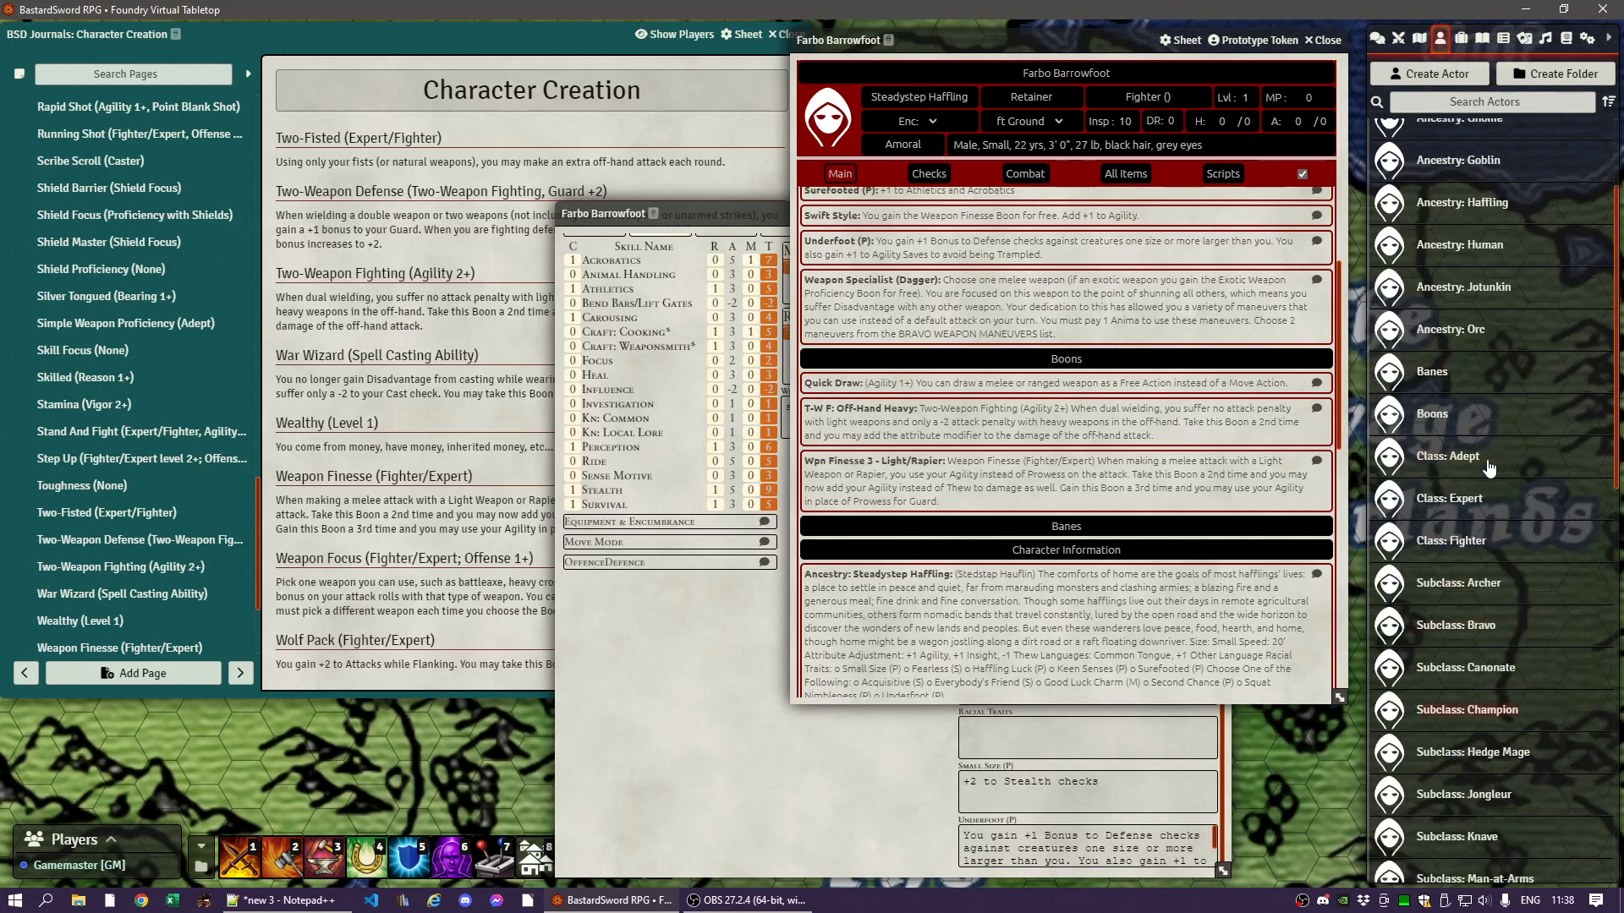
{"action": "left_click", "coordinate": [1440, 378]}
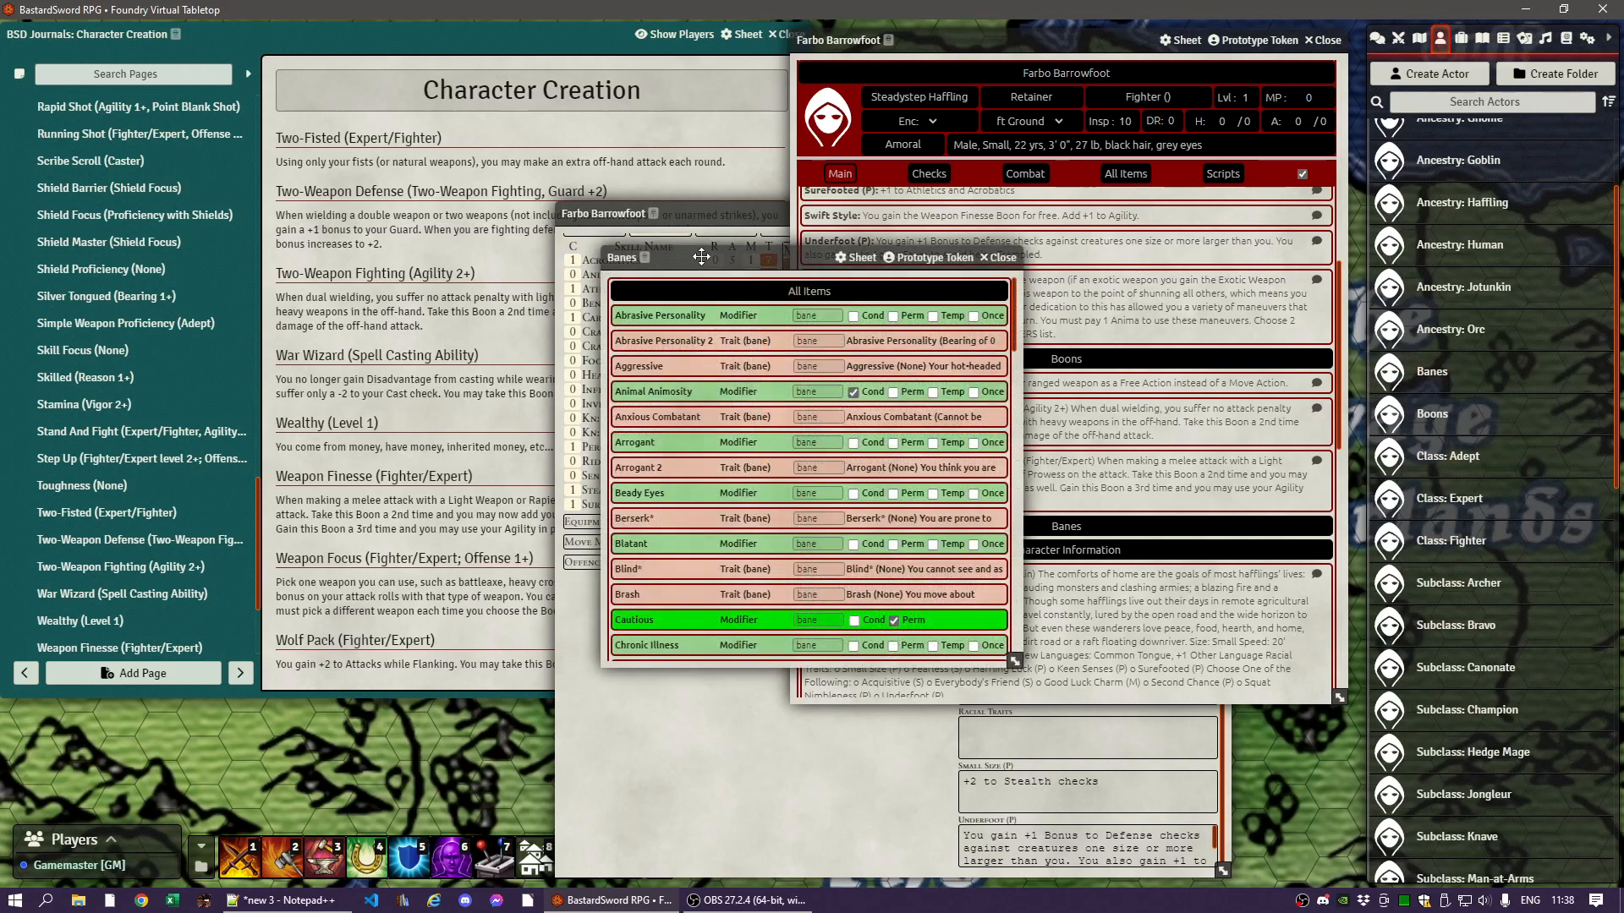
{"action": "left_click_drag", "start_coordinate": [699, 256], "coordinate": [420, 233]}
- Look up the Banes page and its list of entries in the Character Creation journal
{"action": "scroll", "coordinate": [114, 347], "scroll_direction": "down", "scroll_amount": 2}
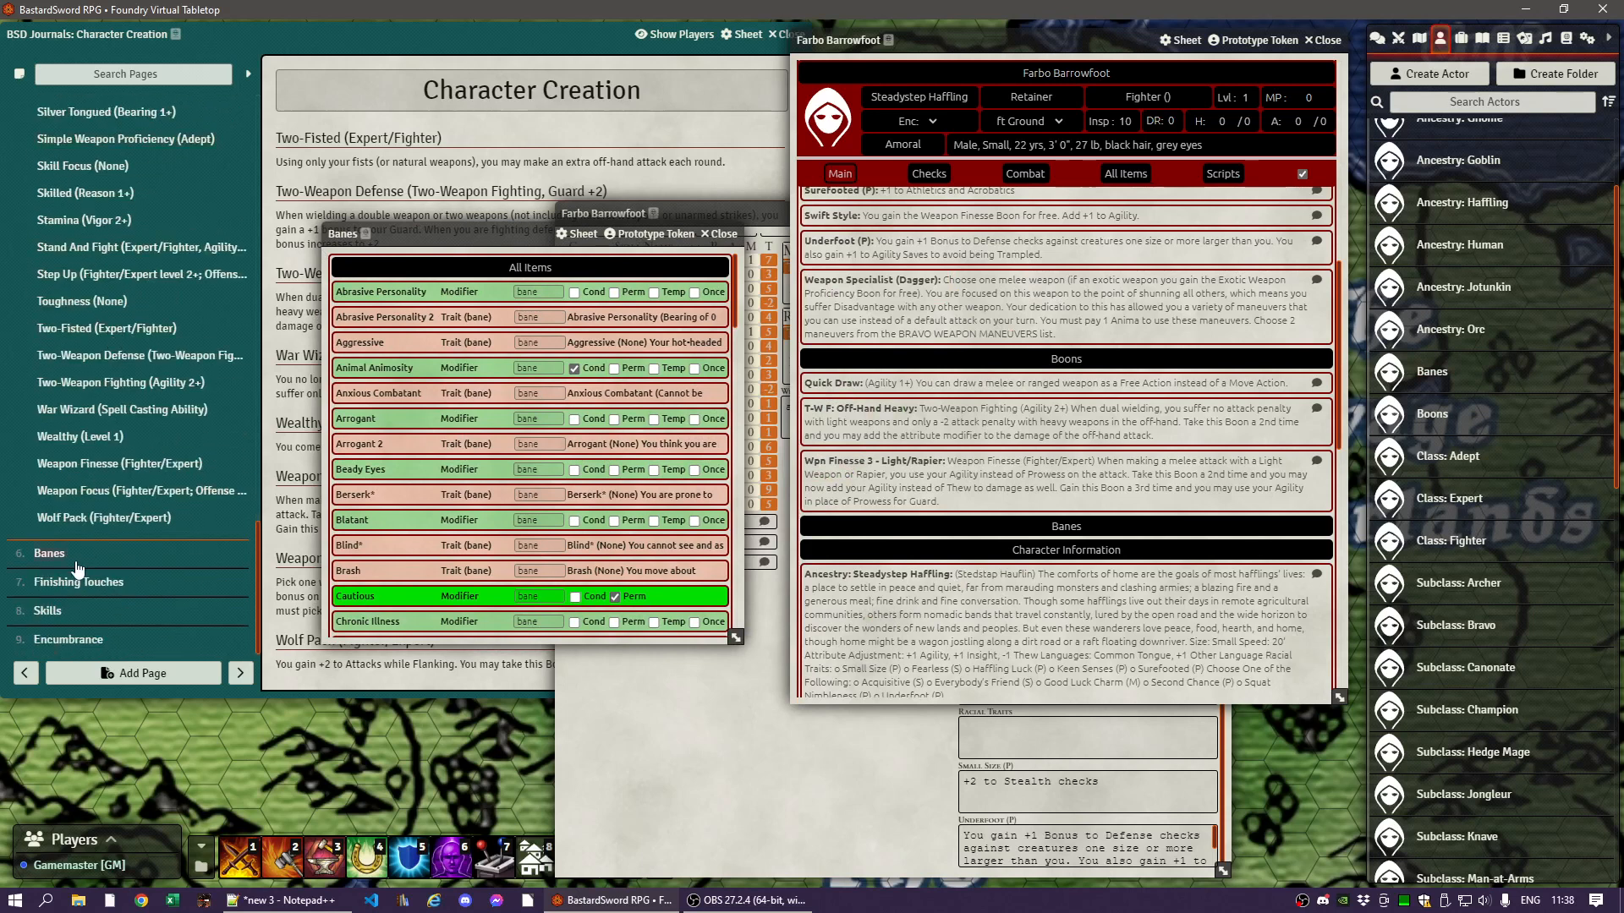
{"action": "left_click", "coordinate": [49, 553]}
{"action": "scroll", "coordinate": [123, 394], "scroll_direction": "down", "scroll_amount": 5}
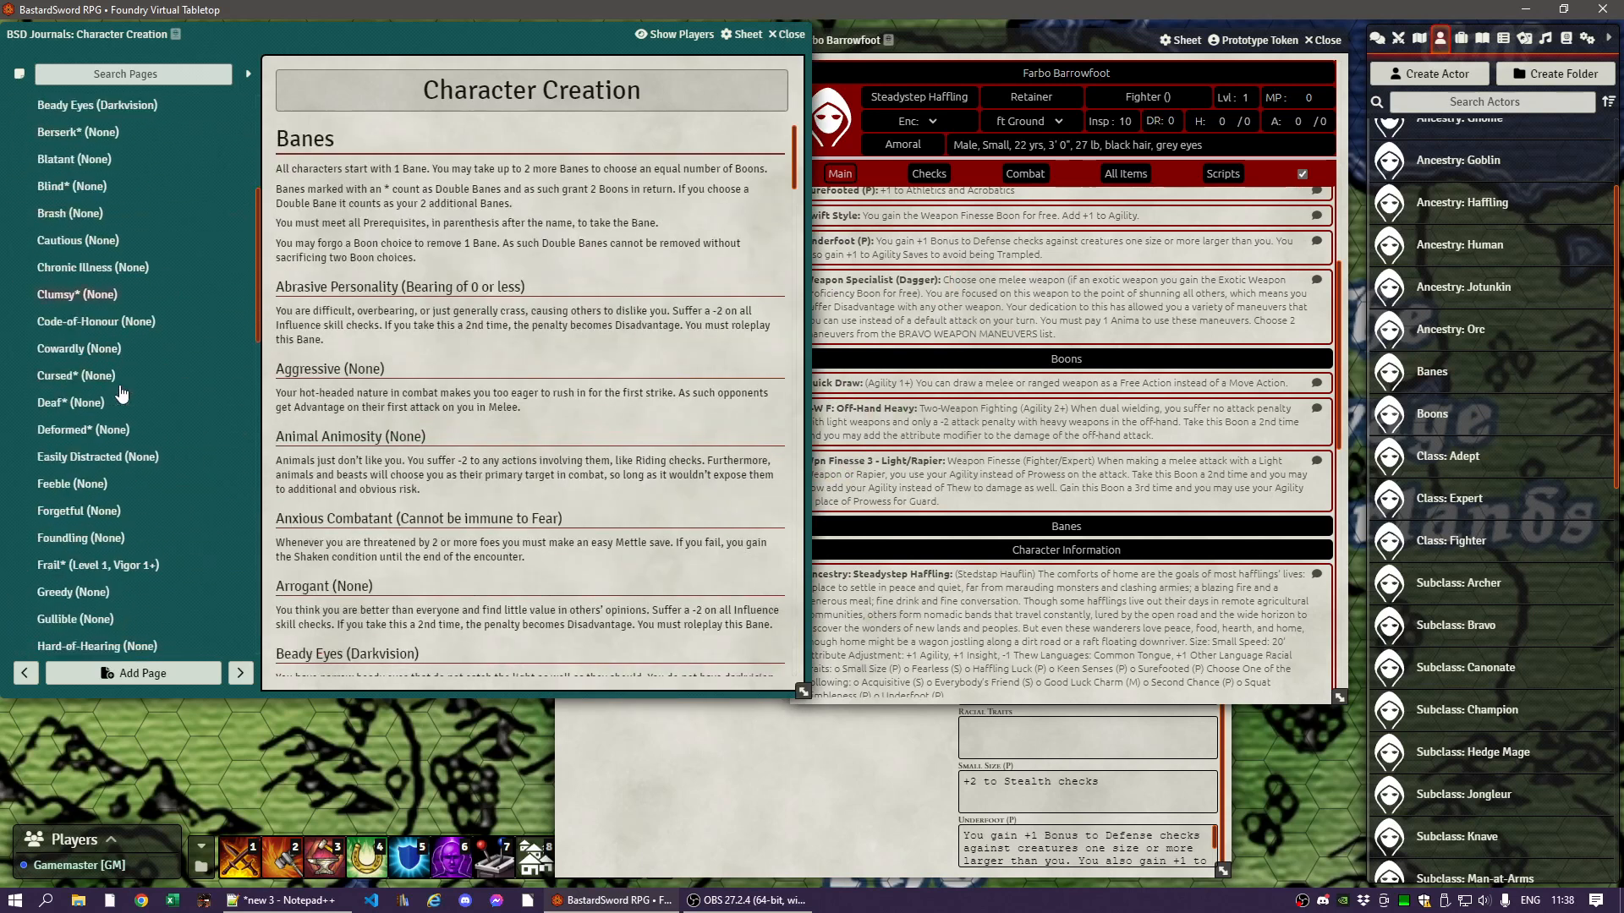
{"action": "scroll", "coordinate": [122, 394], "scroll_direction": "up", "scroll_amount": 2}
{"action": "scroll", "coordinate": [121, 393], "scroll_direction": "up", "scroll_amount": 1}
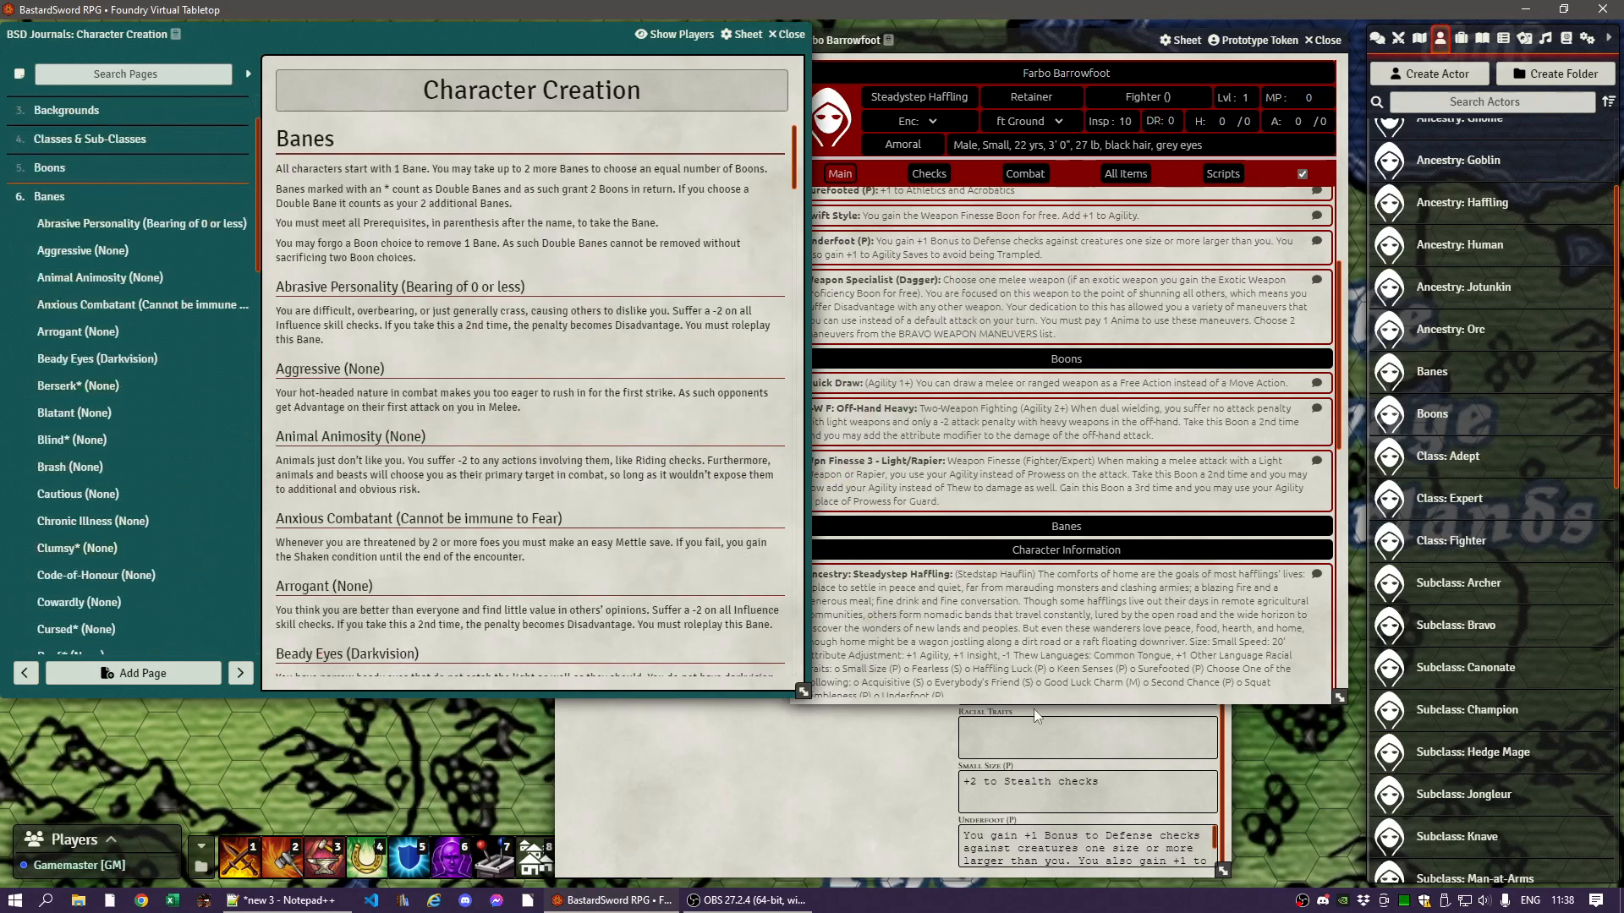
- Bring the character's existing sheet to the front and check its Boons & Banes notes
{"action": "left_click", "coordinate": [898, 802]}
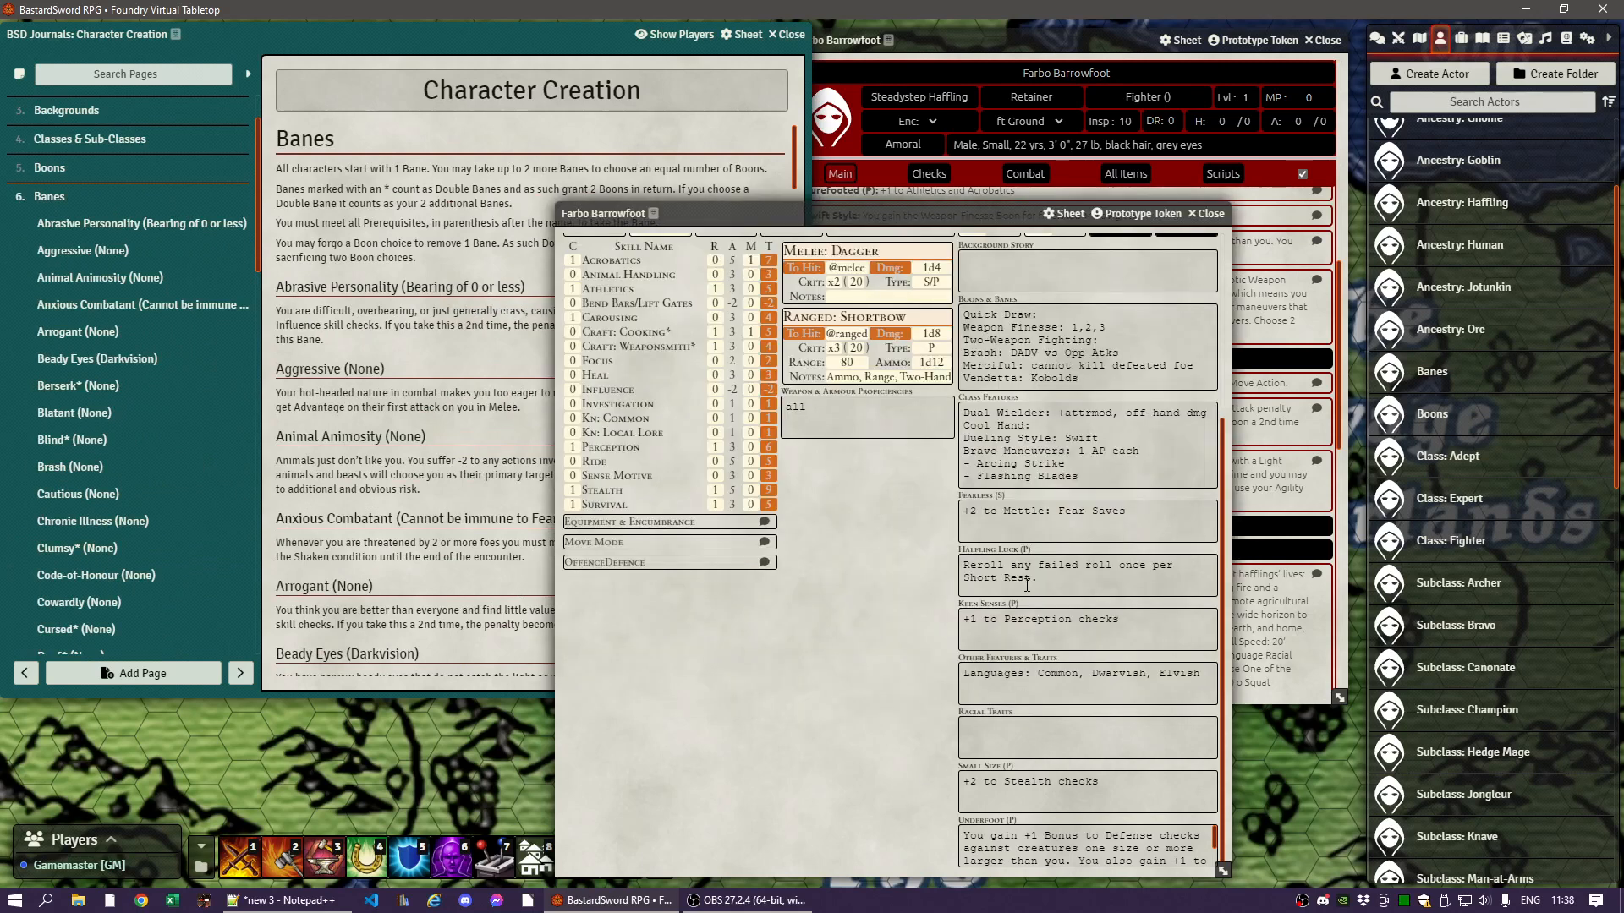
{"action": "scroll", "coordinate": [1027, 583], "scroll_direction": "up", "scroll_amount": 3}
{"action": "scroll", "coordinate": [1034, 609], "scroll_direction": "down", "scroll_amount": 1}
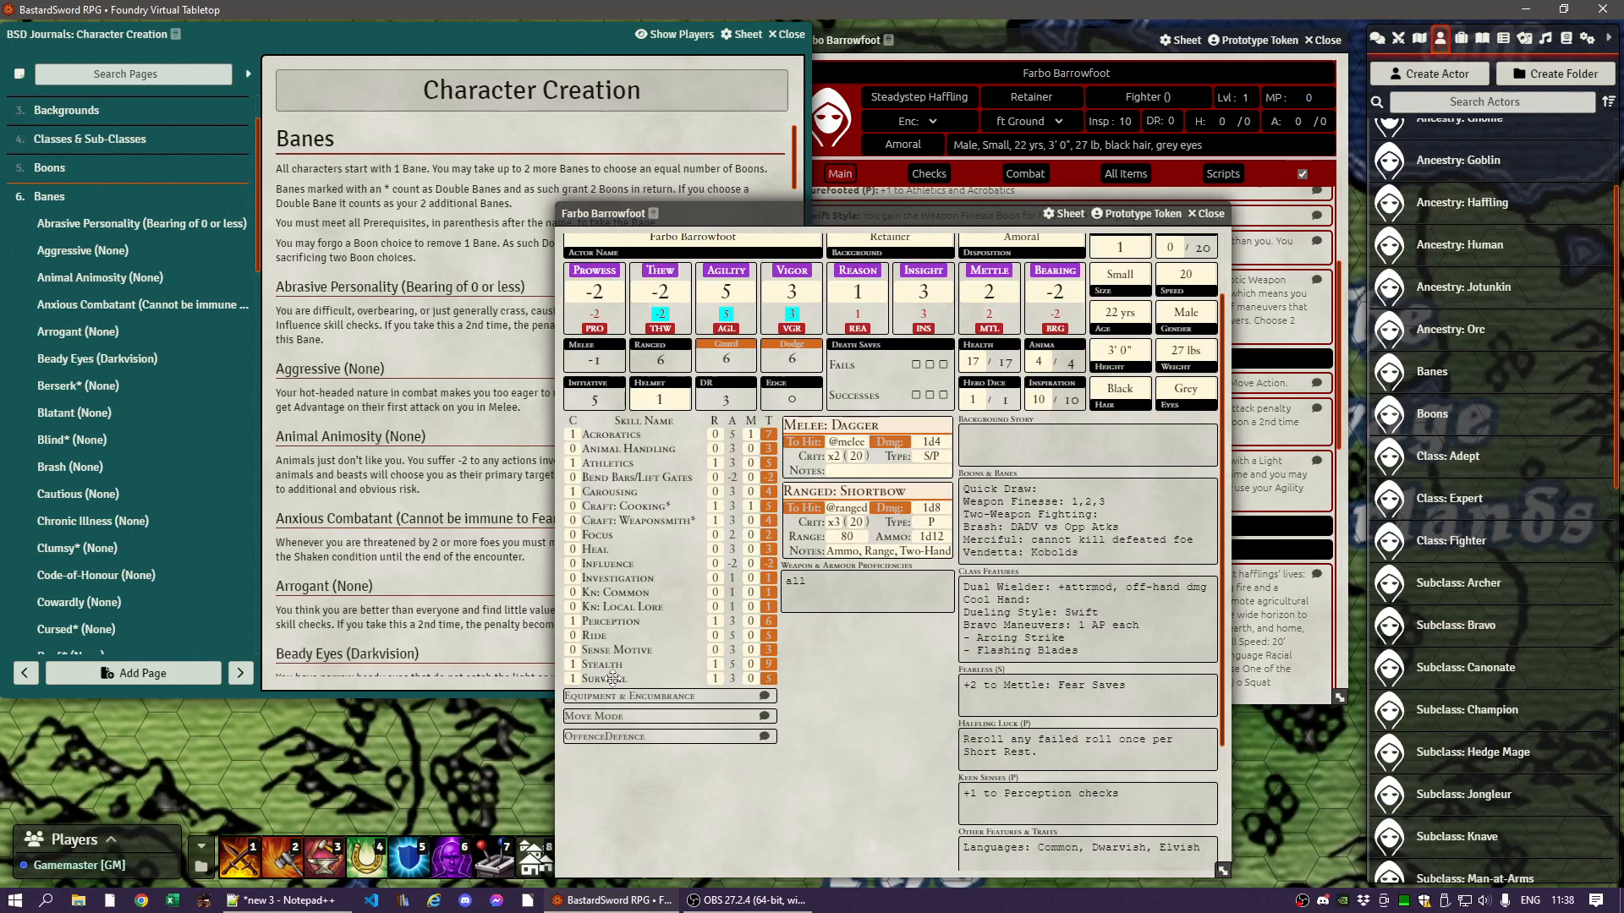
- Add the Brash bane from the Banes storage actor to the new character's sheet and close its item window
{"action": "left_click", "coordinate": [1432, 377]}
{"action": "left_click_drag", "start_coordinate": [463, 240], "coordinate": [215, 40]}
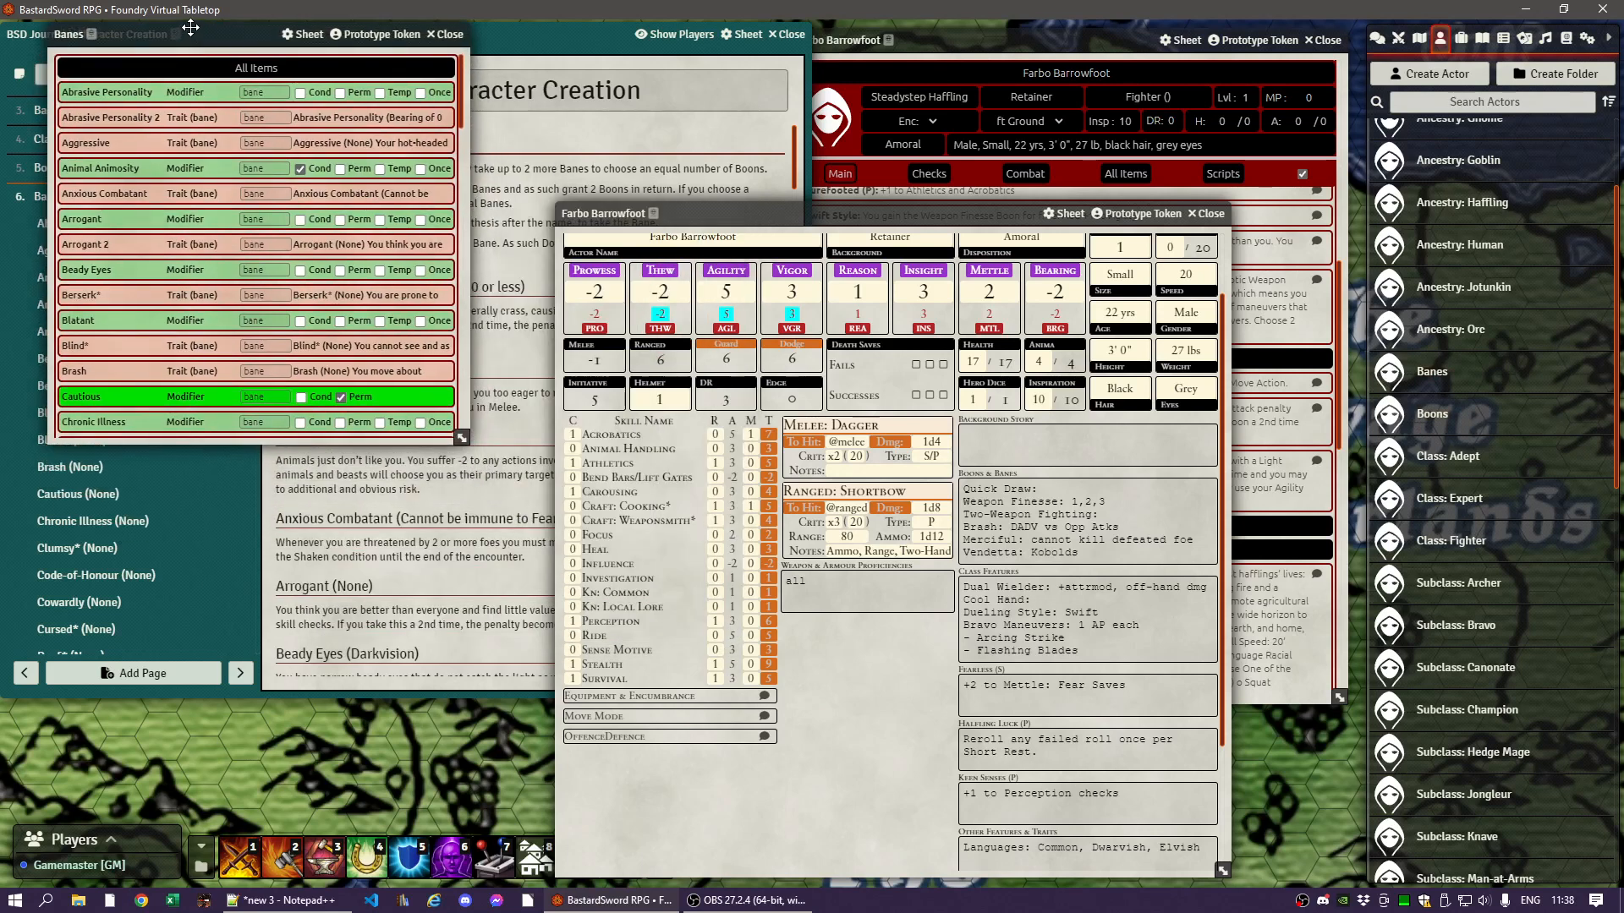
{"action": "left_click_drag", "start_coordinate": [486, 438], "coordinate": [509, 787]}
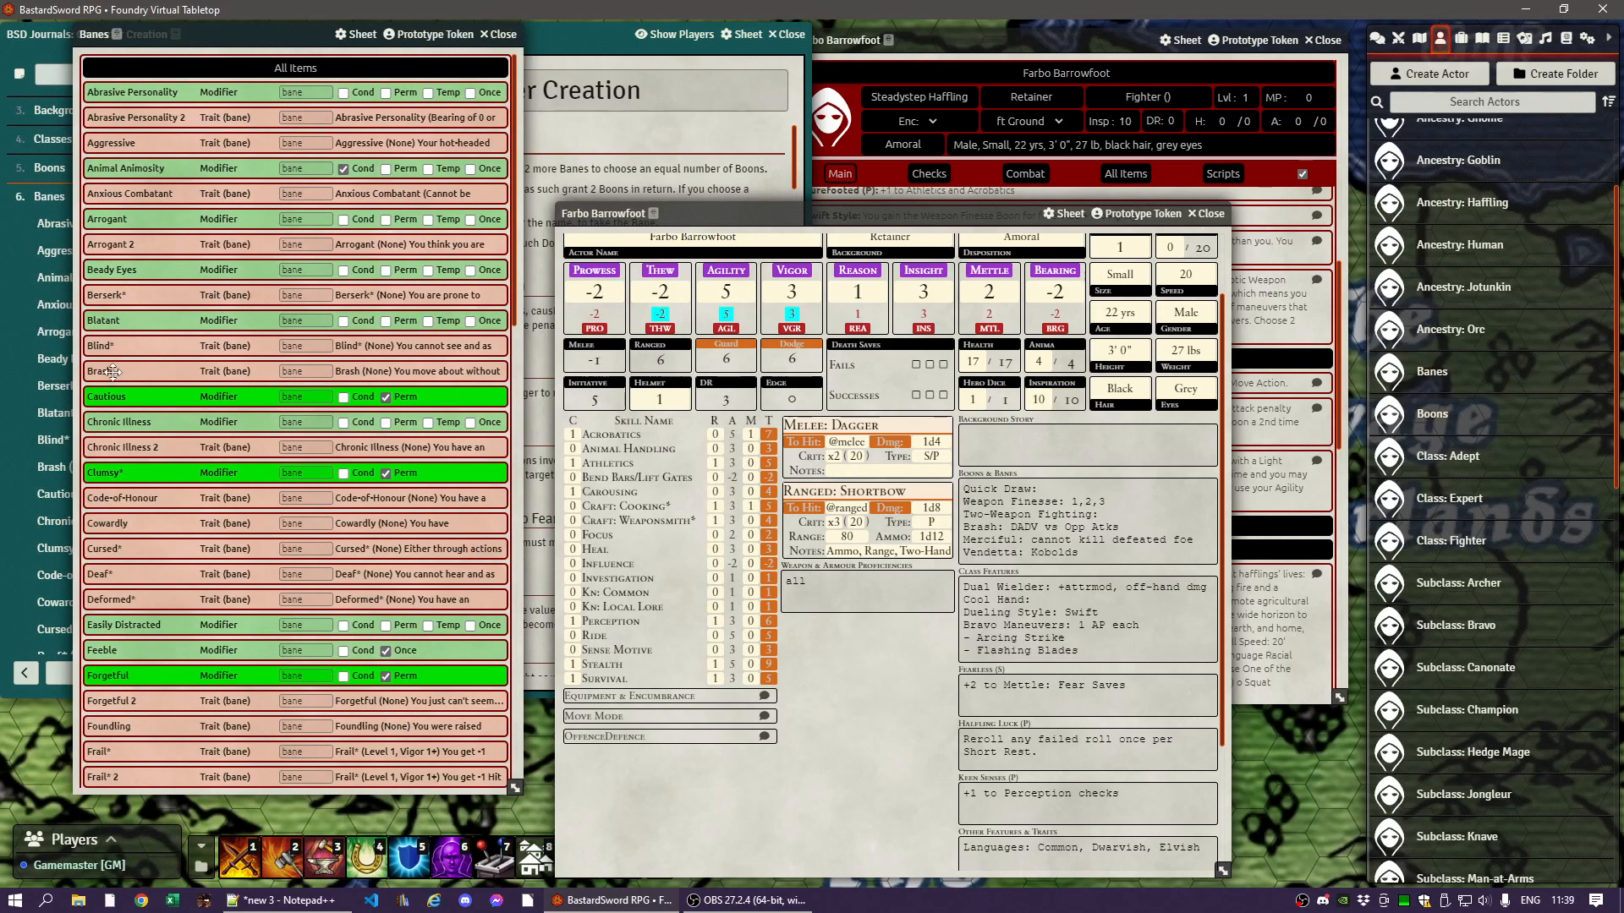
{"action": "left_click_drag", "start_coordinate": [99, 370], "coordinate": [889, 348]}
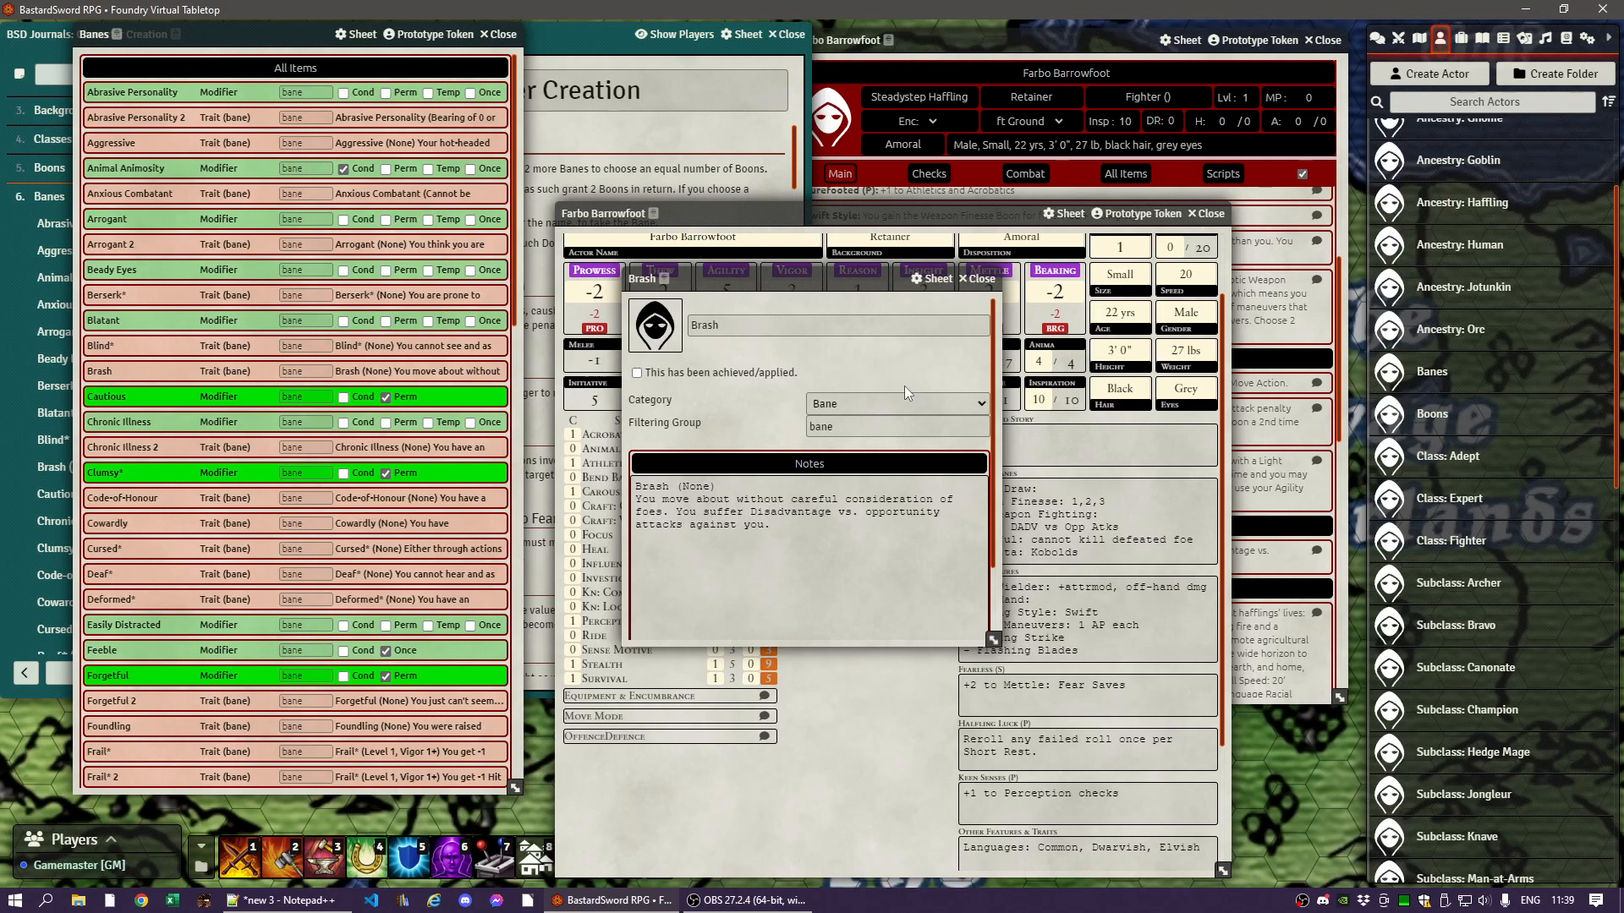
{"action": "left_click", "coordinate": [995, 288]}
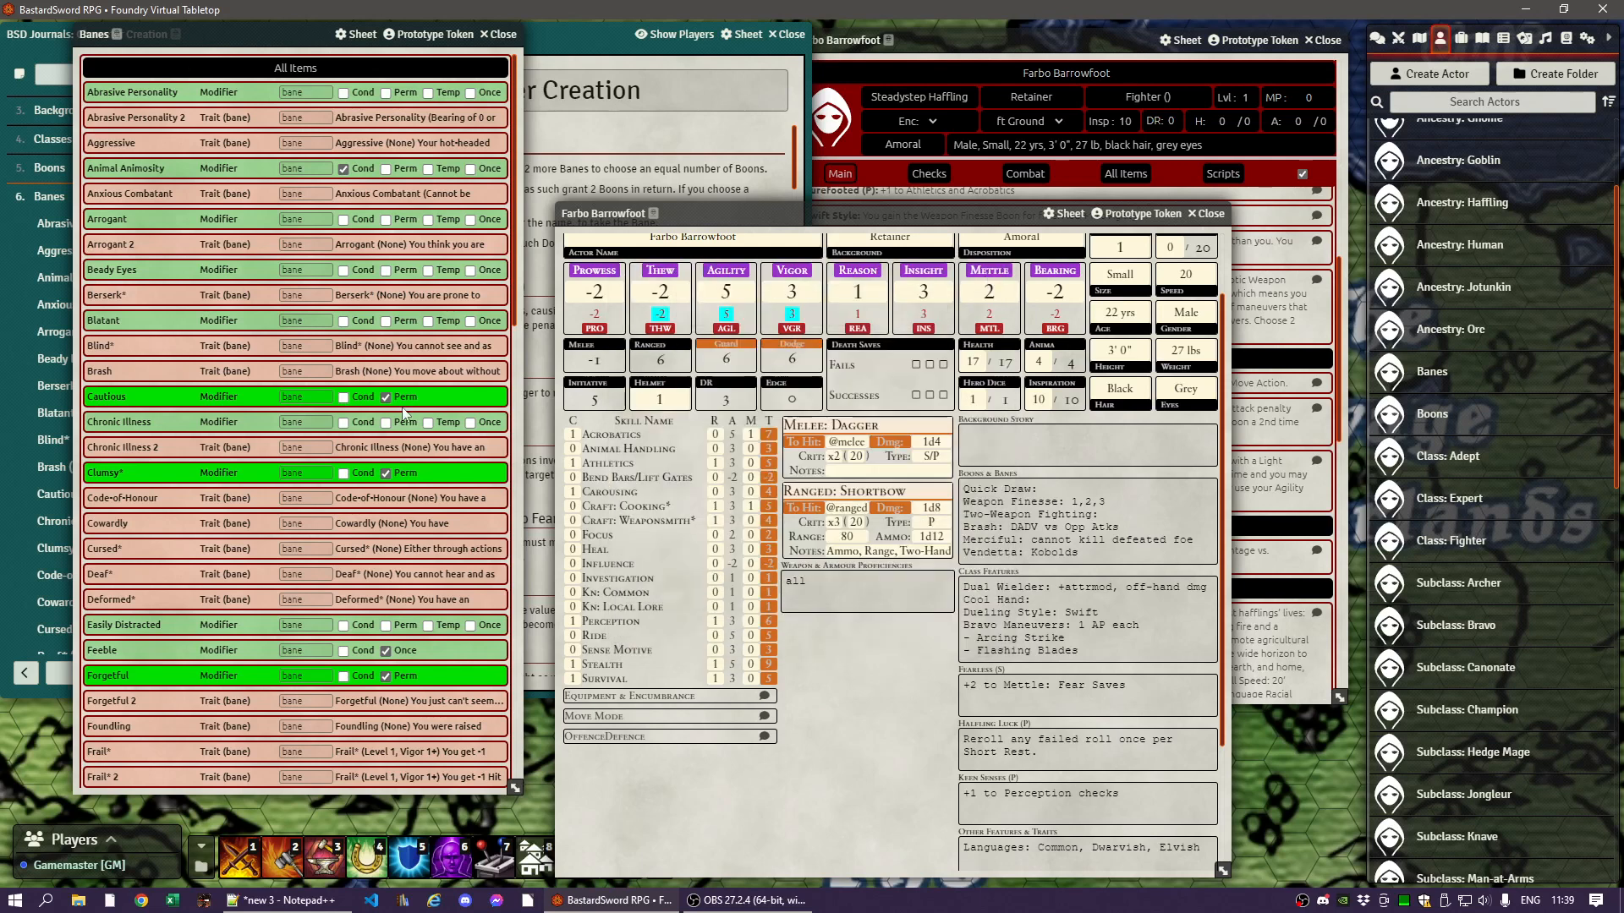
- Add the Merciful bane from the Banes storage actor to the new character, review its notes, and close its item window
{"action": "mouse_move", "coordinate": [284, 480]}
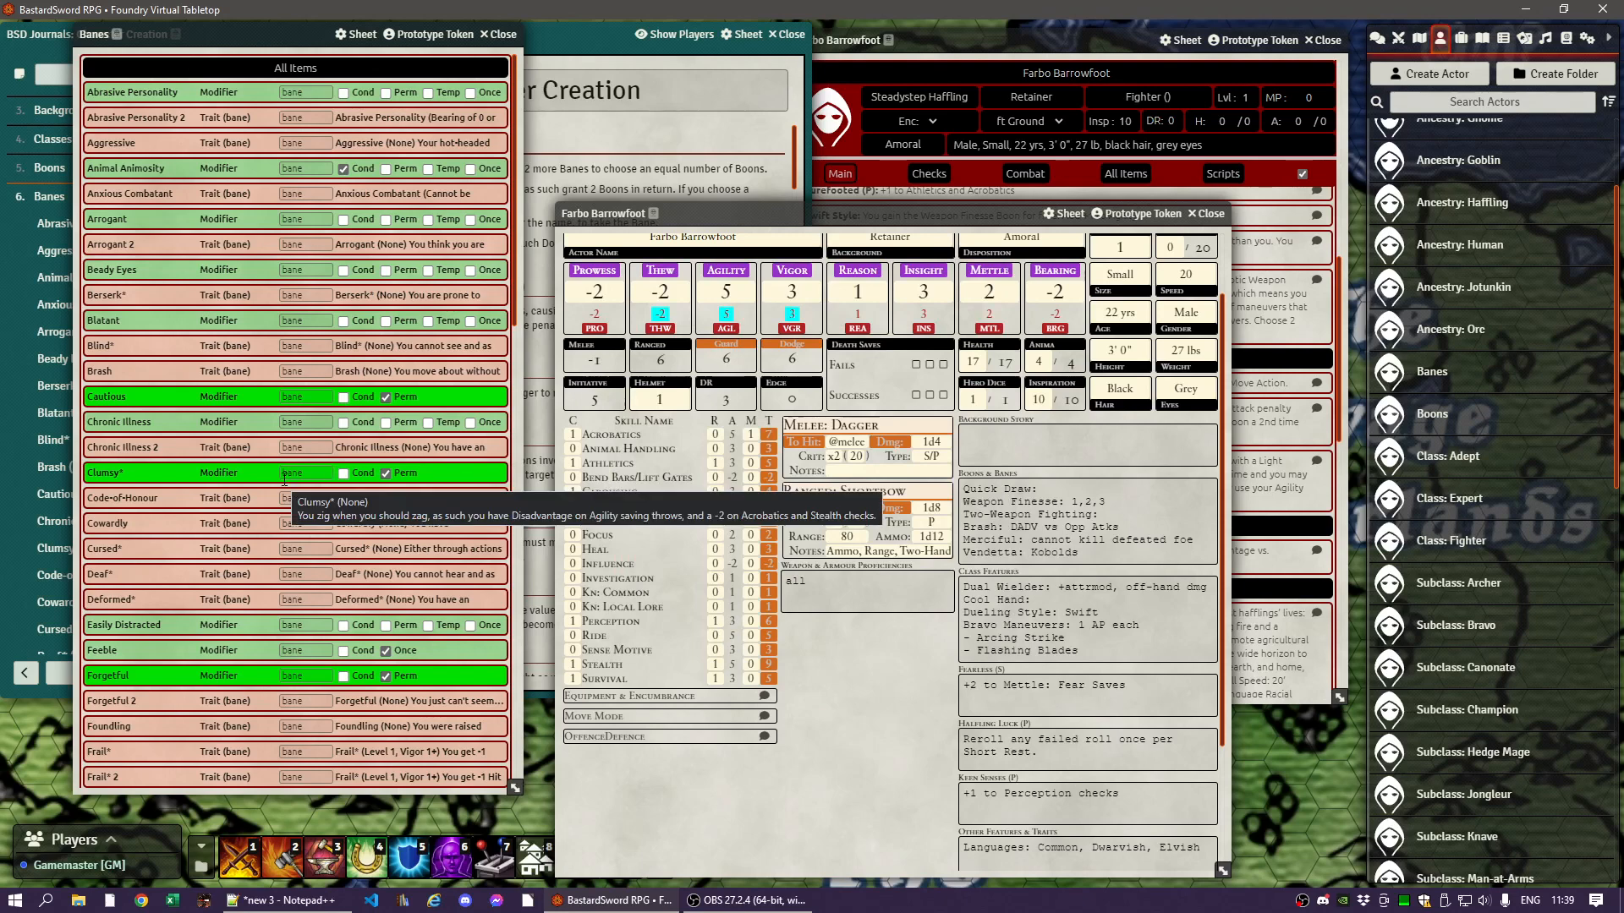
{"action": "scroll", "coordinate": [284, 480], "scroll_direction": "down", "scroll_amount": 5}
{"action": "scroll", "coordinate": [173, 526], "scroll_direction": "down", "scroll_amount": 5}
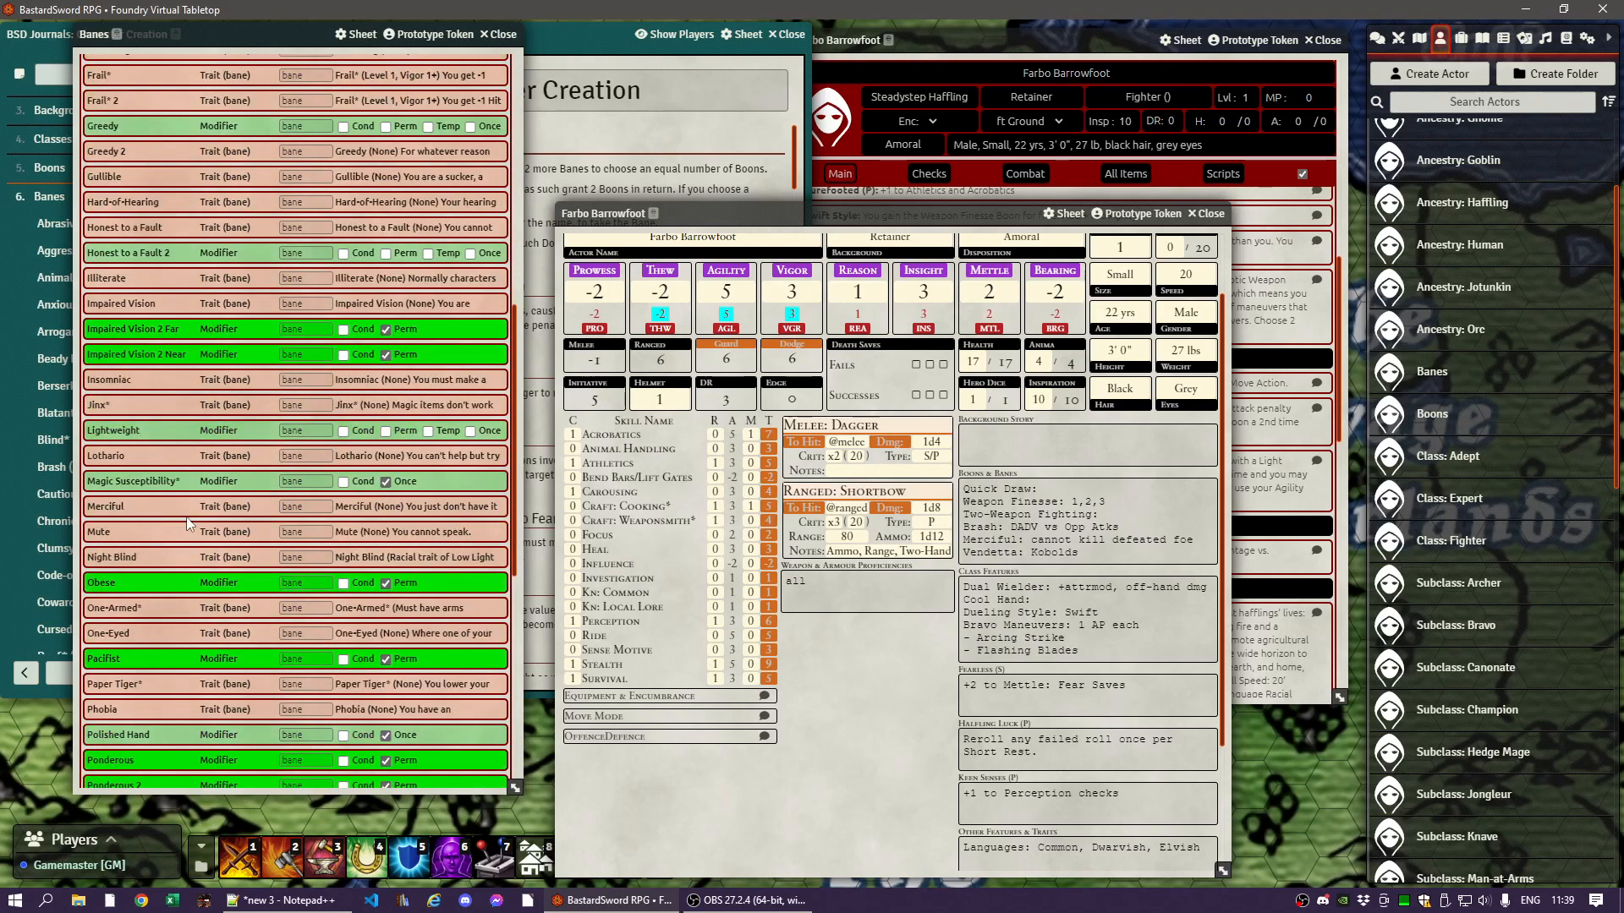
{"action": "left_click_drag", "start_coordinate": [104, 422], "coordinate": [942, 171]}
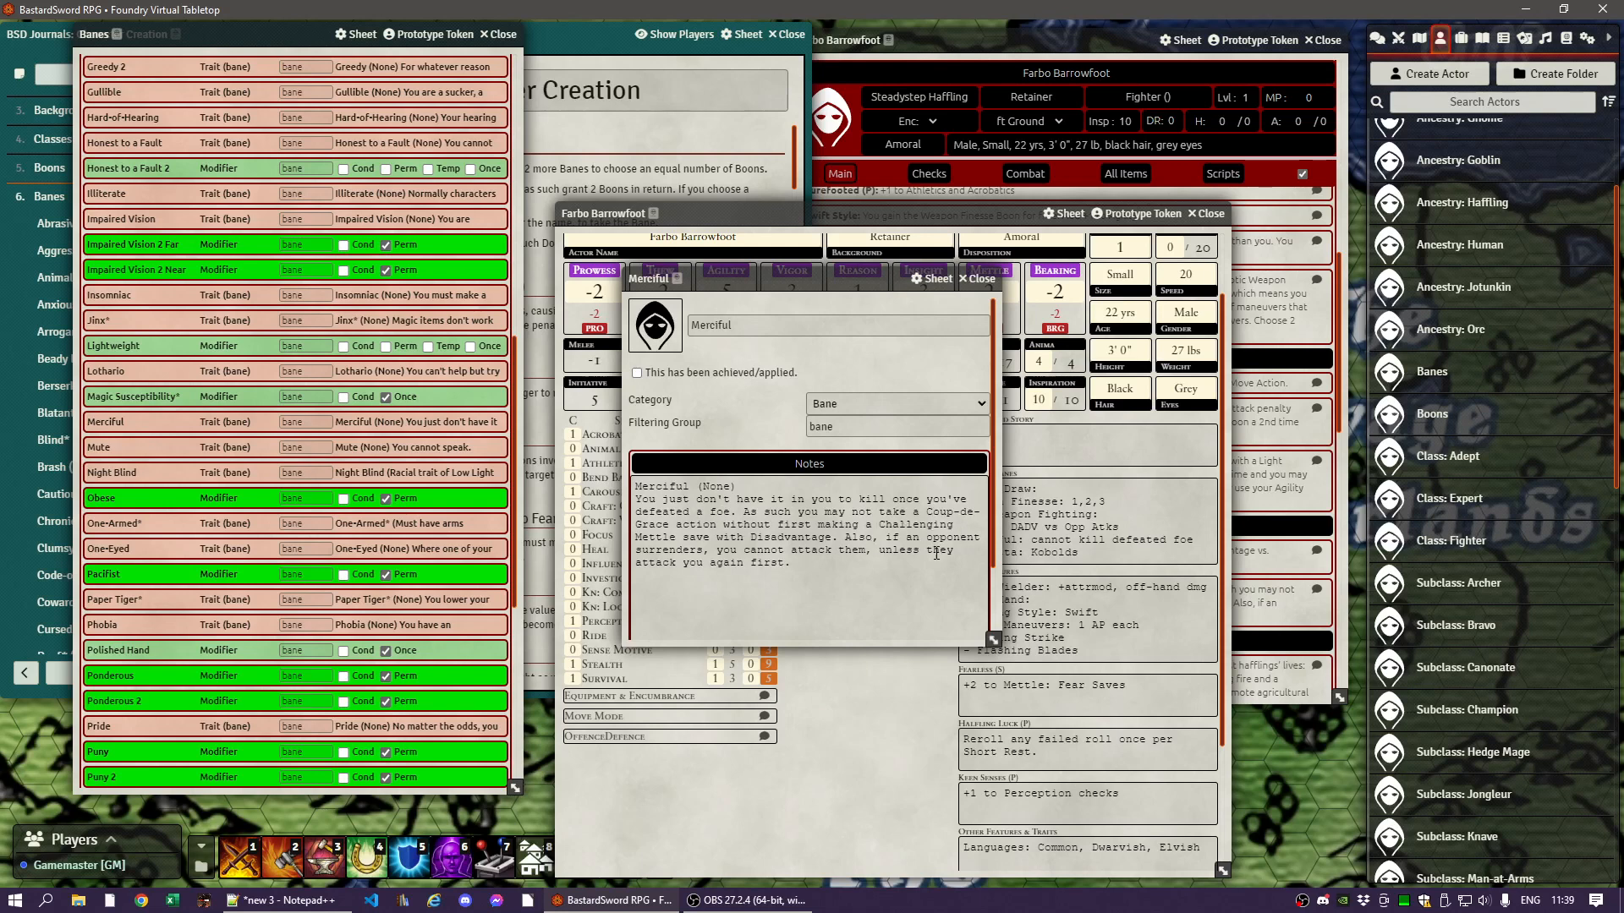
{"action": "left_click", "coordinate": [796, 566]}
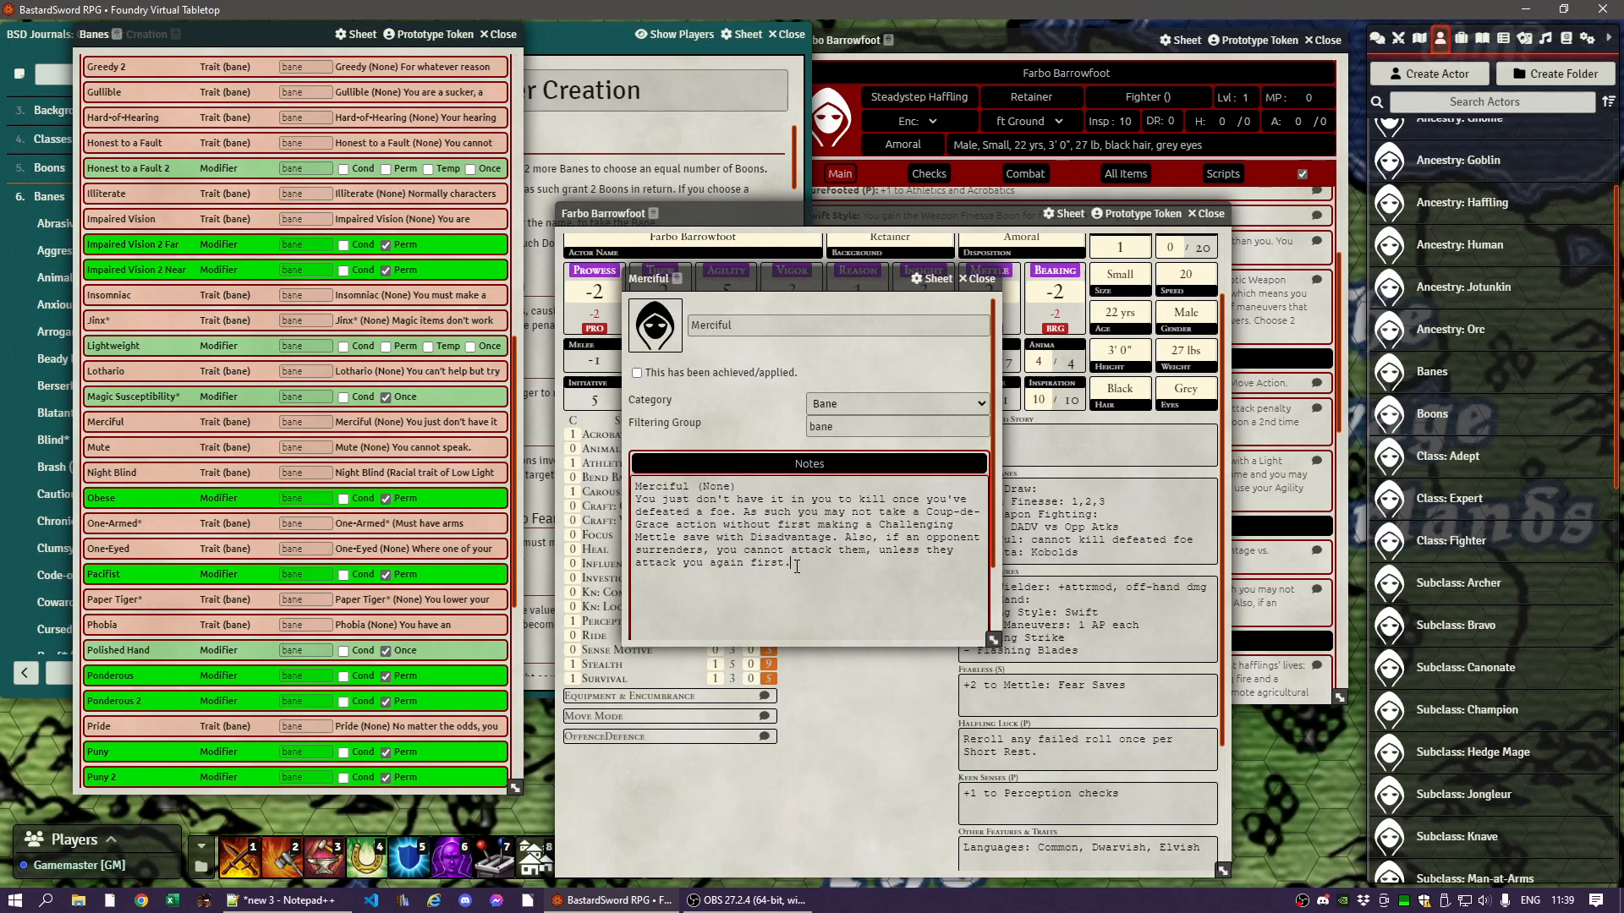
{"action": "left_click", "coordinate": [854, 357]}
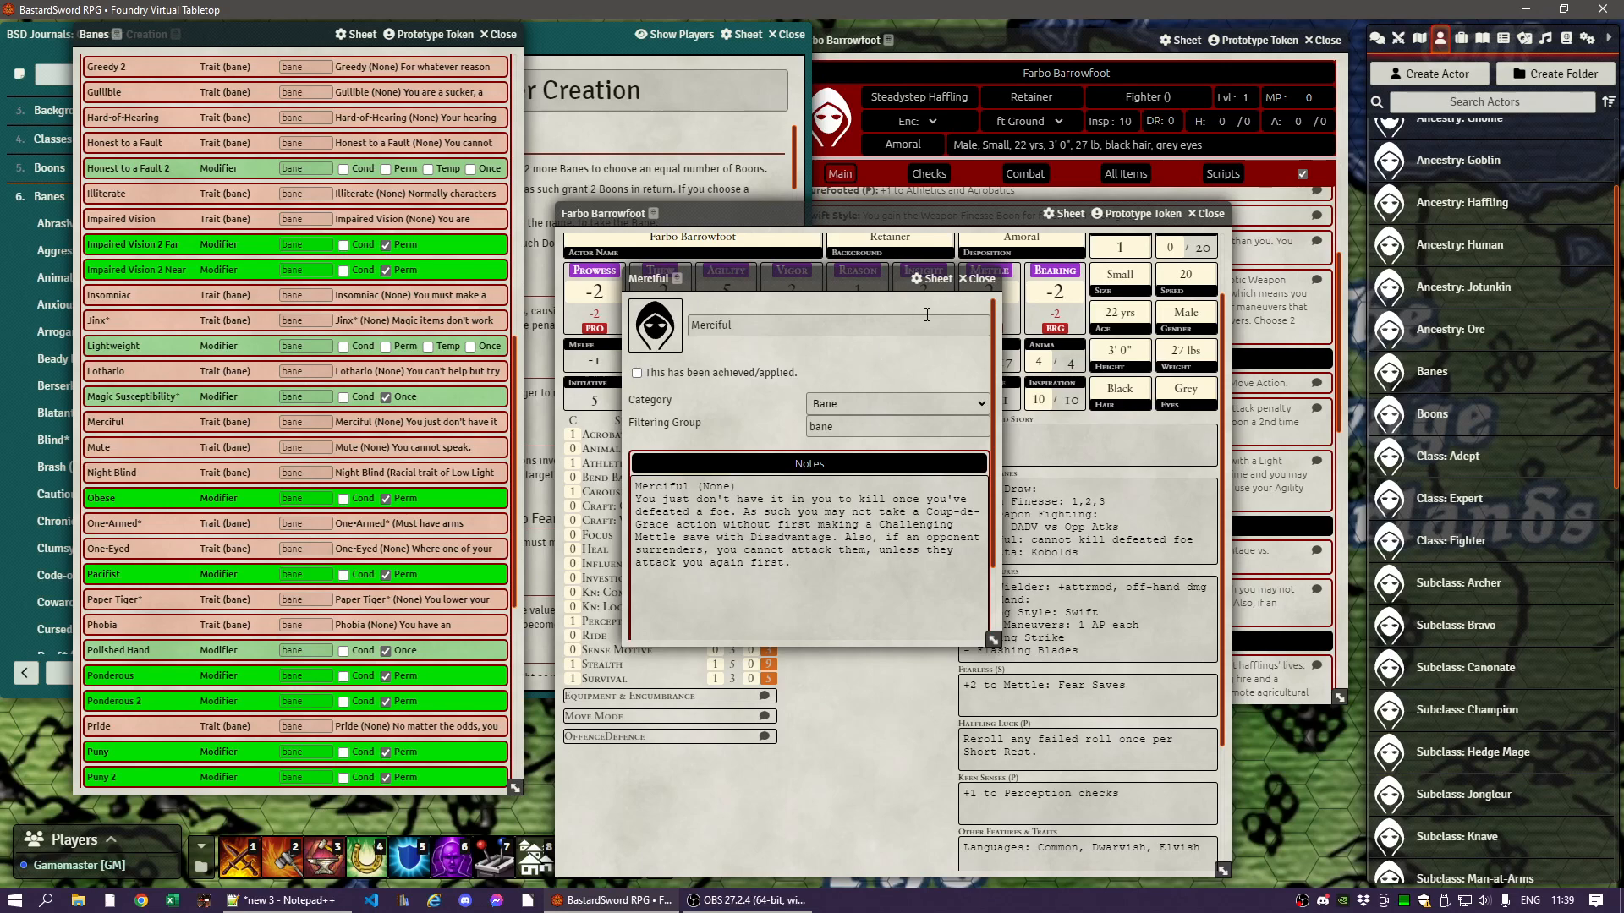
{"action": "left_click", "coordinate": [978, 280]}
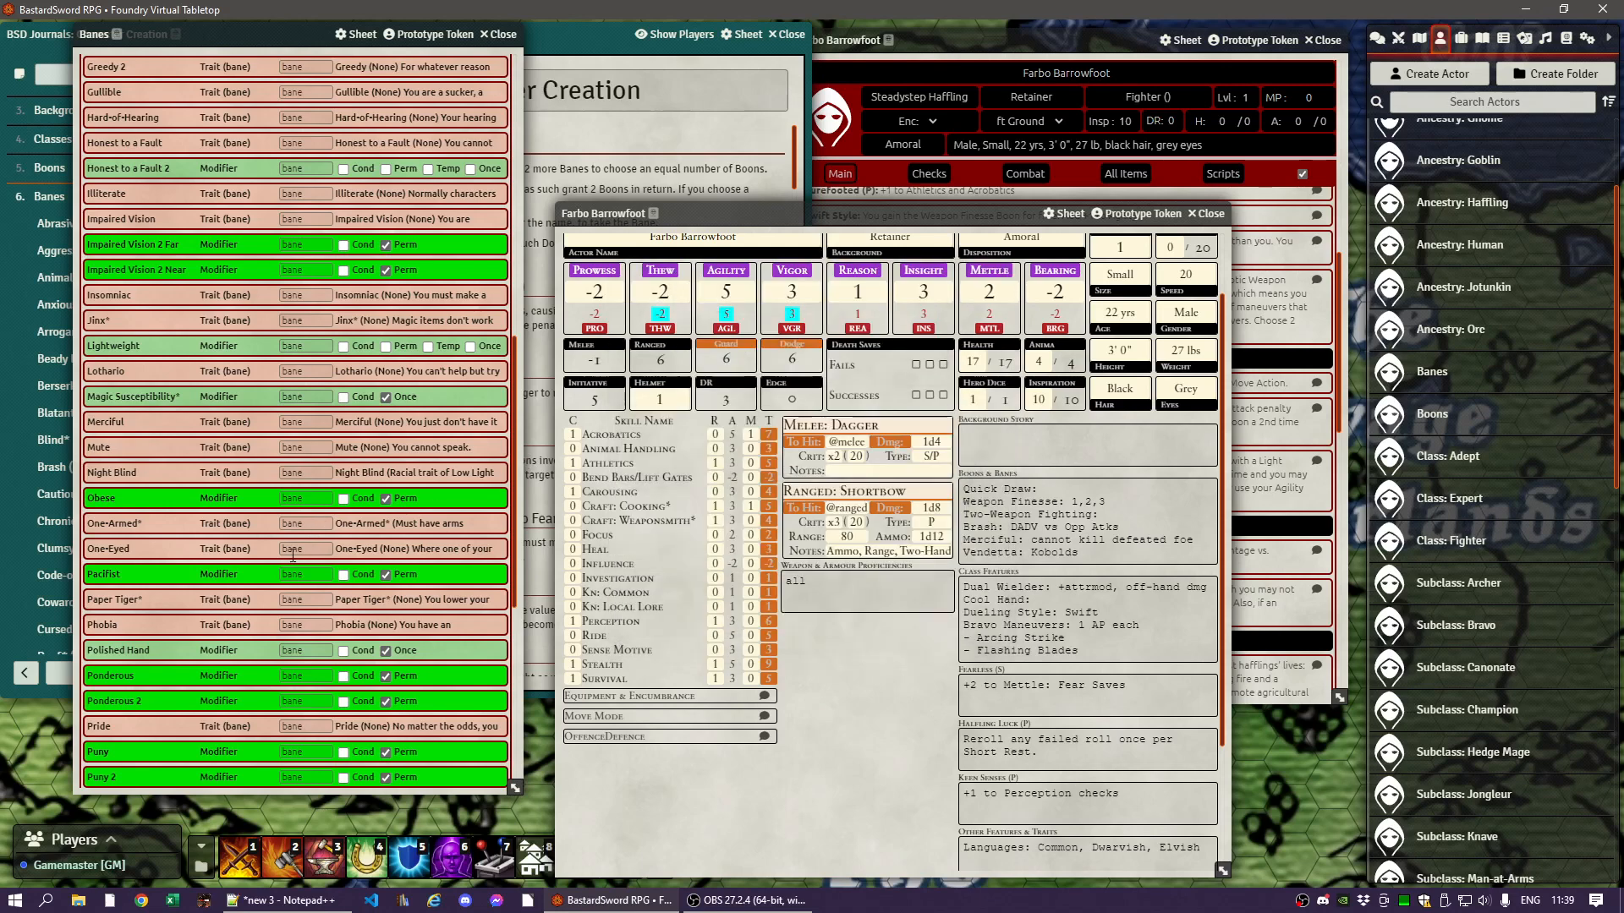
- Add the Vendetta bane to the new character, rename it Vendetta (Kobolds), and close the Banes storage actor
{"action": "scroll", "coordinate": [284, 555], "scroll_direction": "down", "scroll_amount": 5}
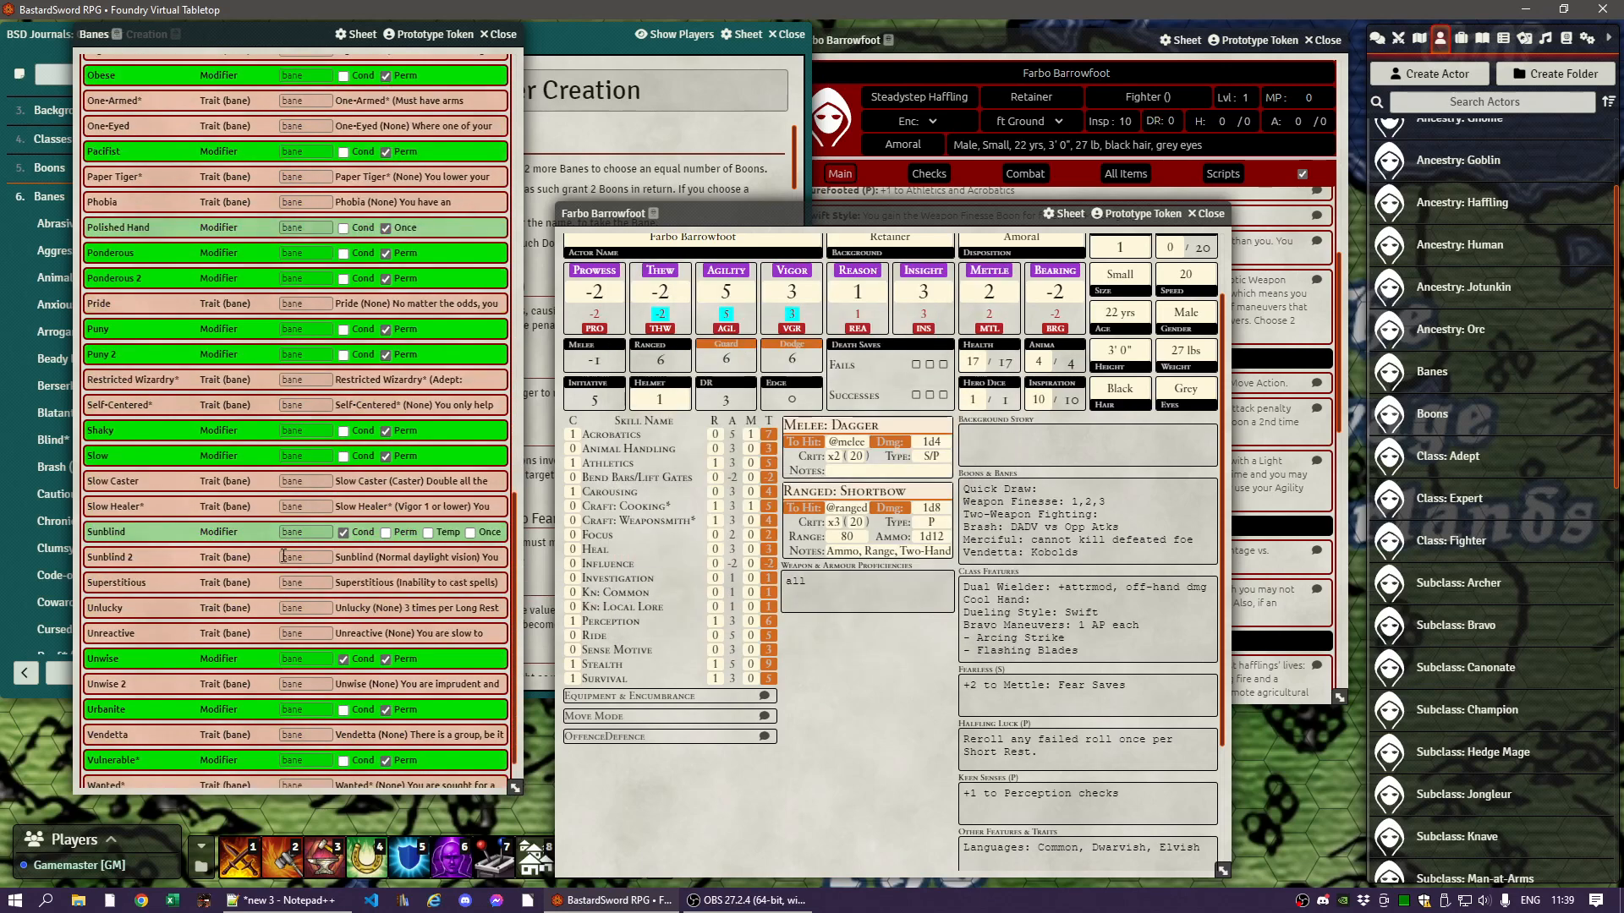
{"action": "scroll", "coordinate": [285, 555], "scroll_direction": "down", "scroll_amount": 1}
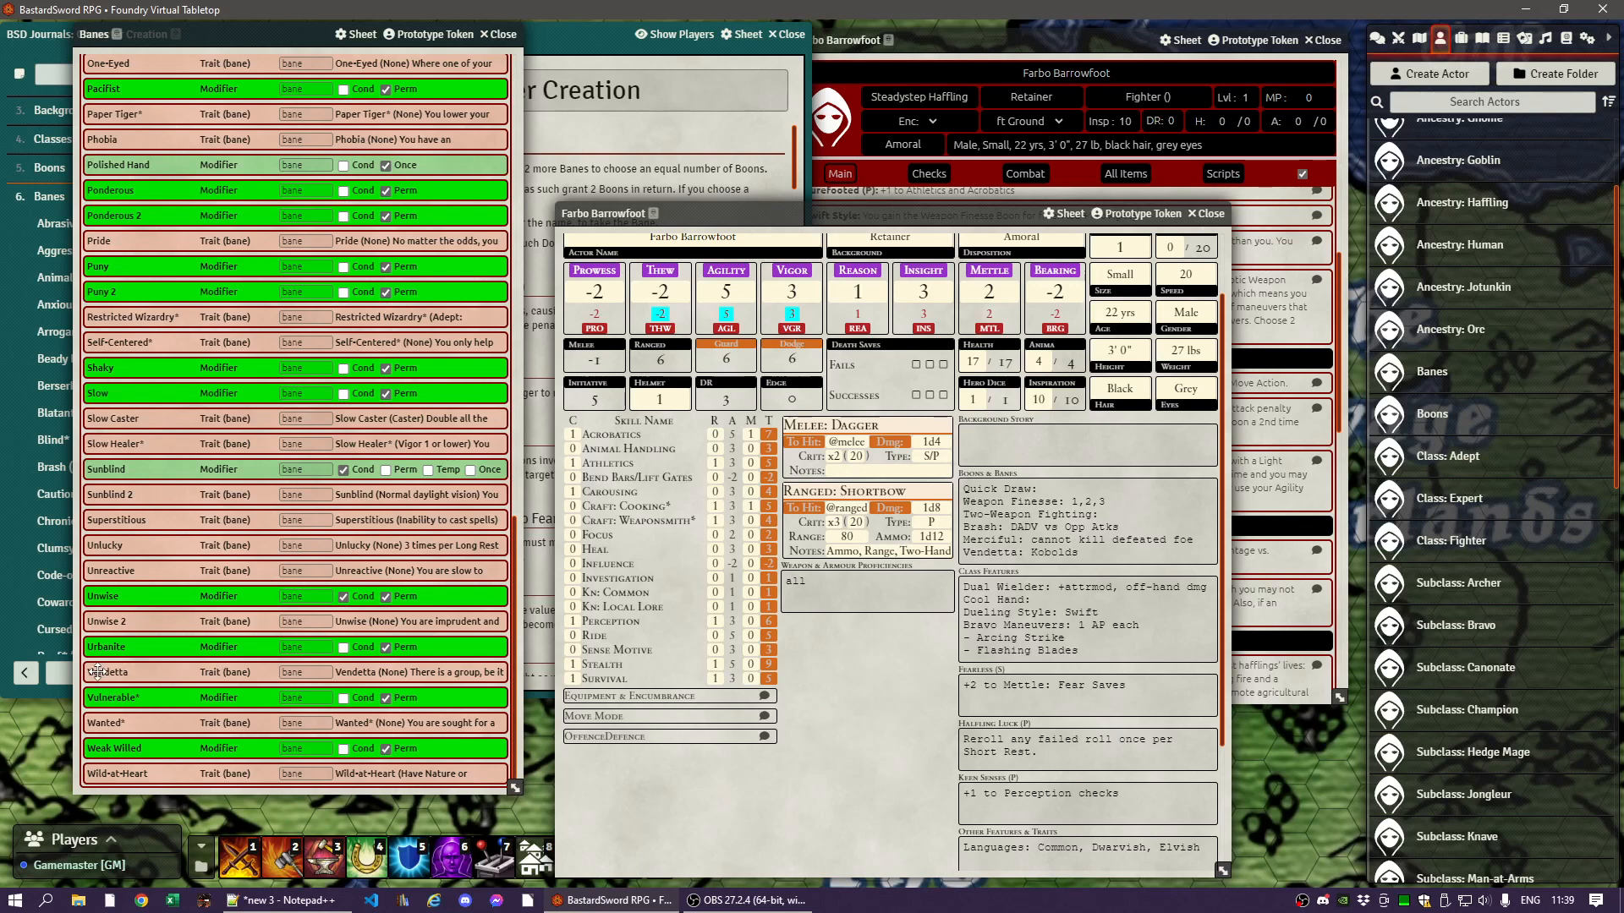
{"action": "left_click_drag", "start_coordinate": [97, 671], "coordinate": [916, 129]}
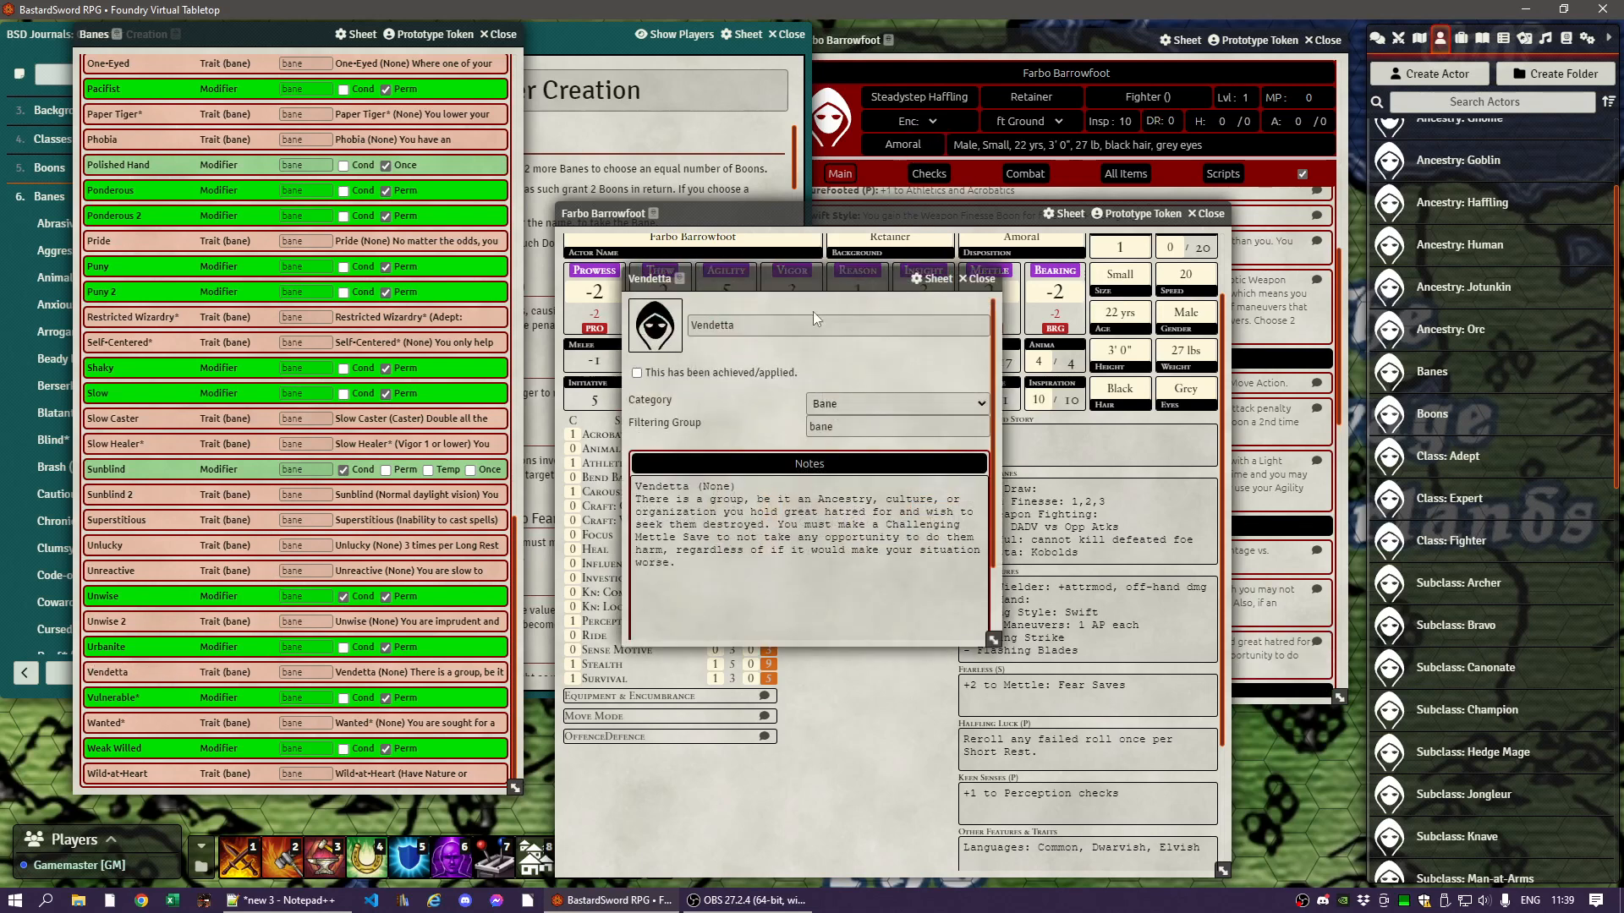
{"action": "left_click", "coordinate": [748, 329]}
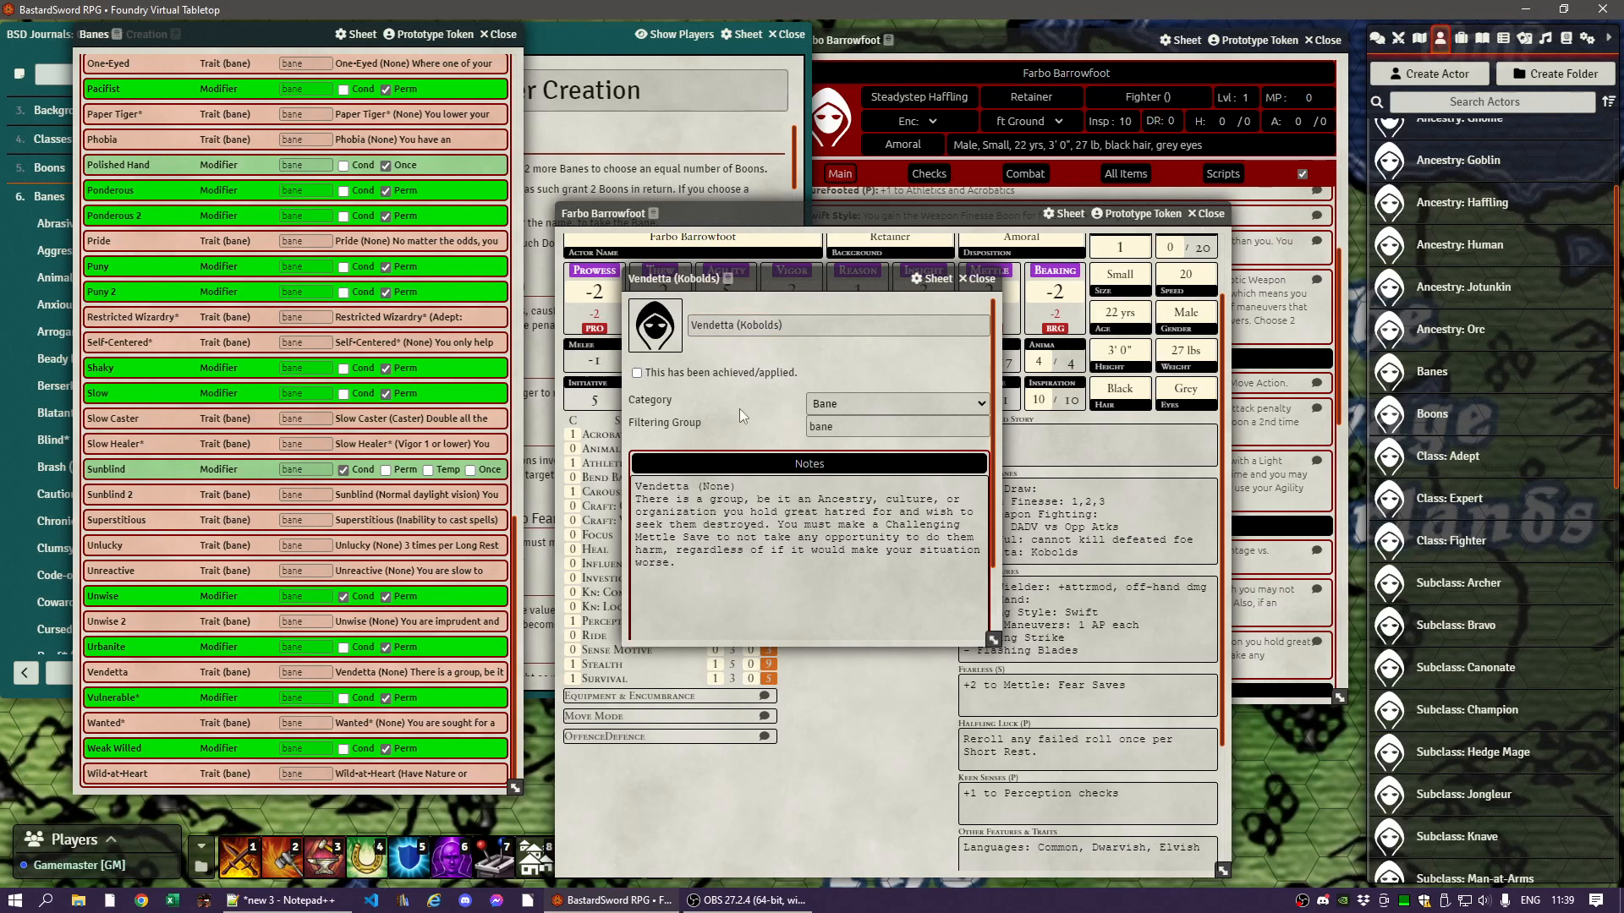
{"action": "left_click", "coordinate": [982, 281]}
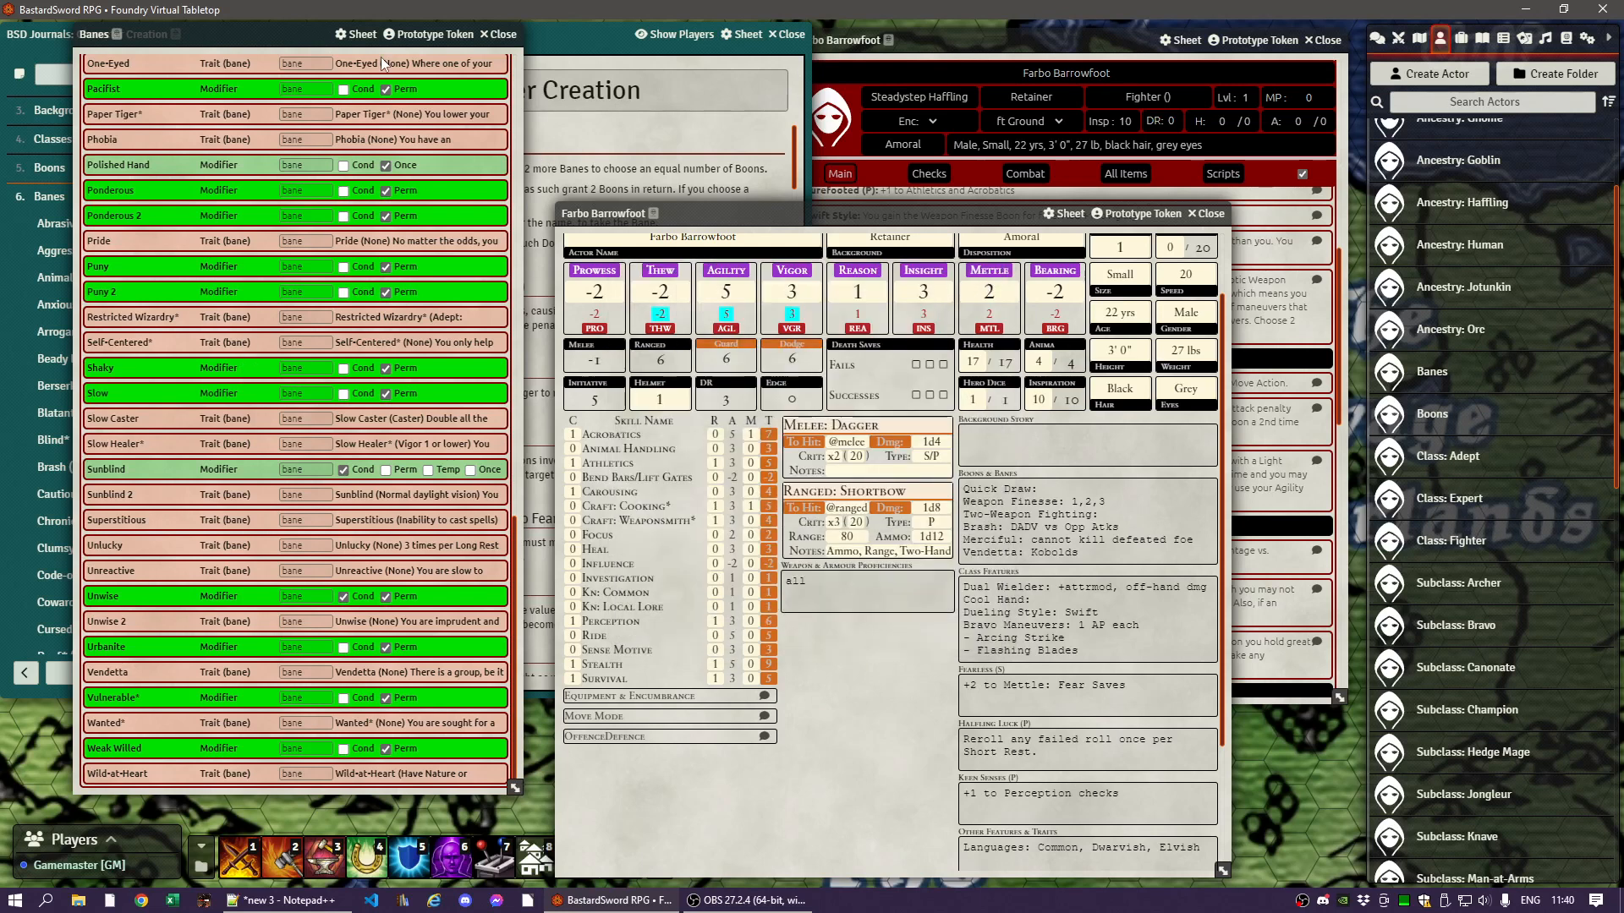
{"action": "left_click", "coordinate": [504, 35]}
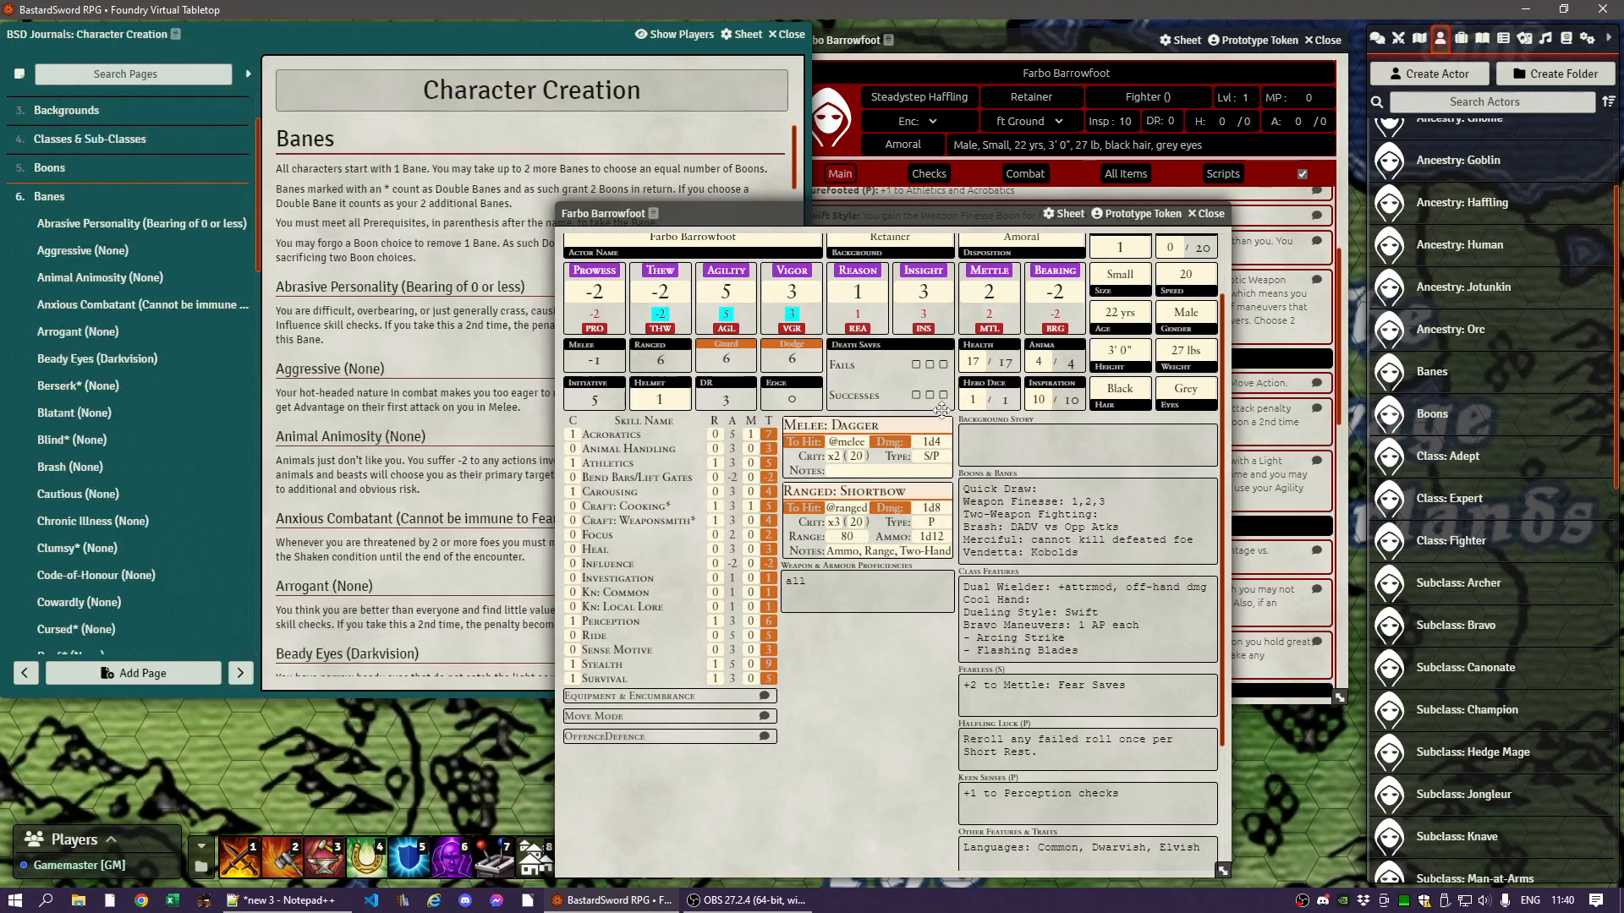
- Close the character's existing reference sheet and open the Finishing Touches page of the Character Creation journal
{"action": "left_click_drag", "start_coordinate": [953, 211], "coordinate": [462, 137]}
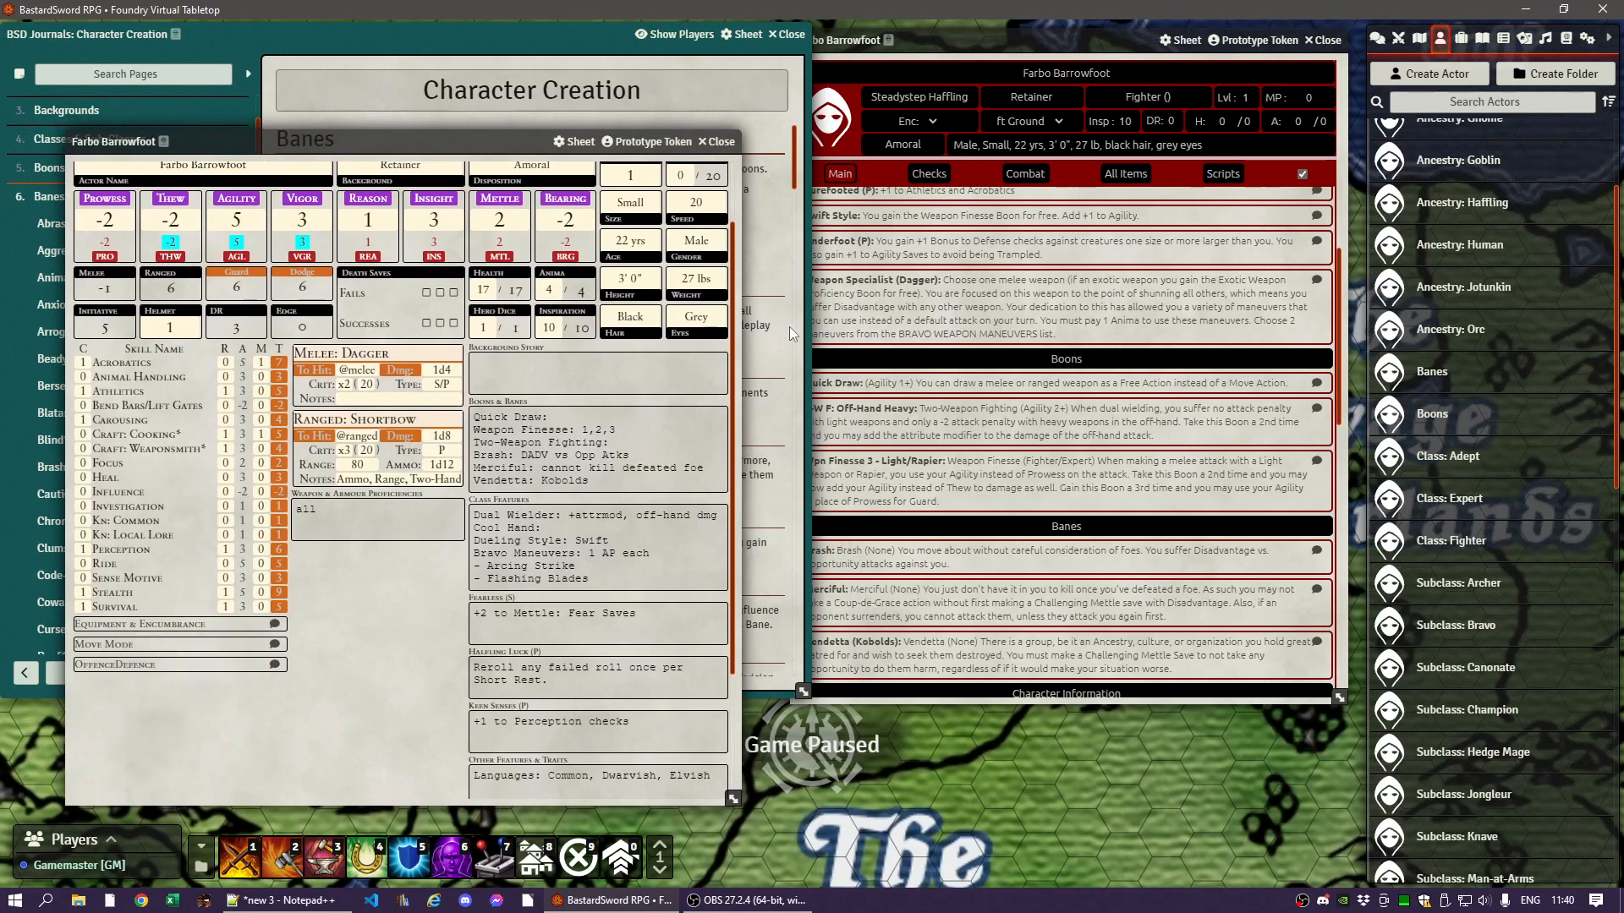
{"action": "left_click", "coordinate": [718, 141]}
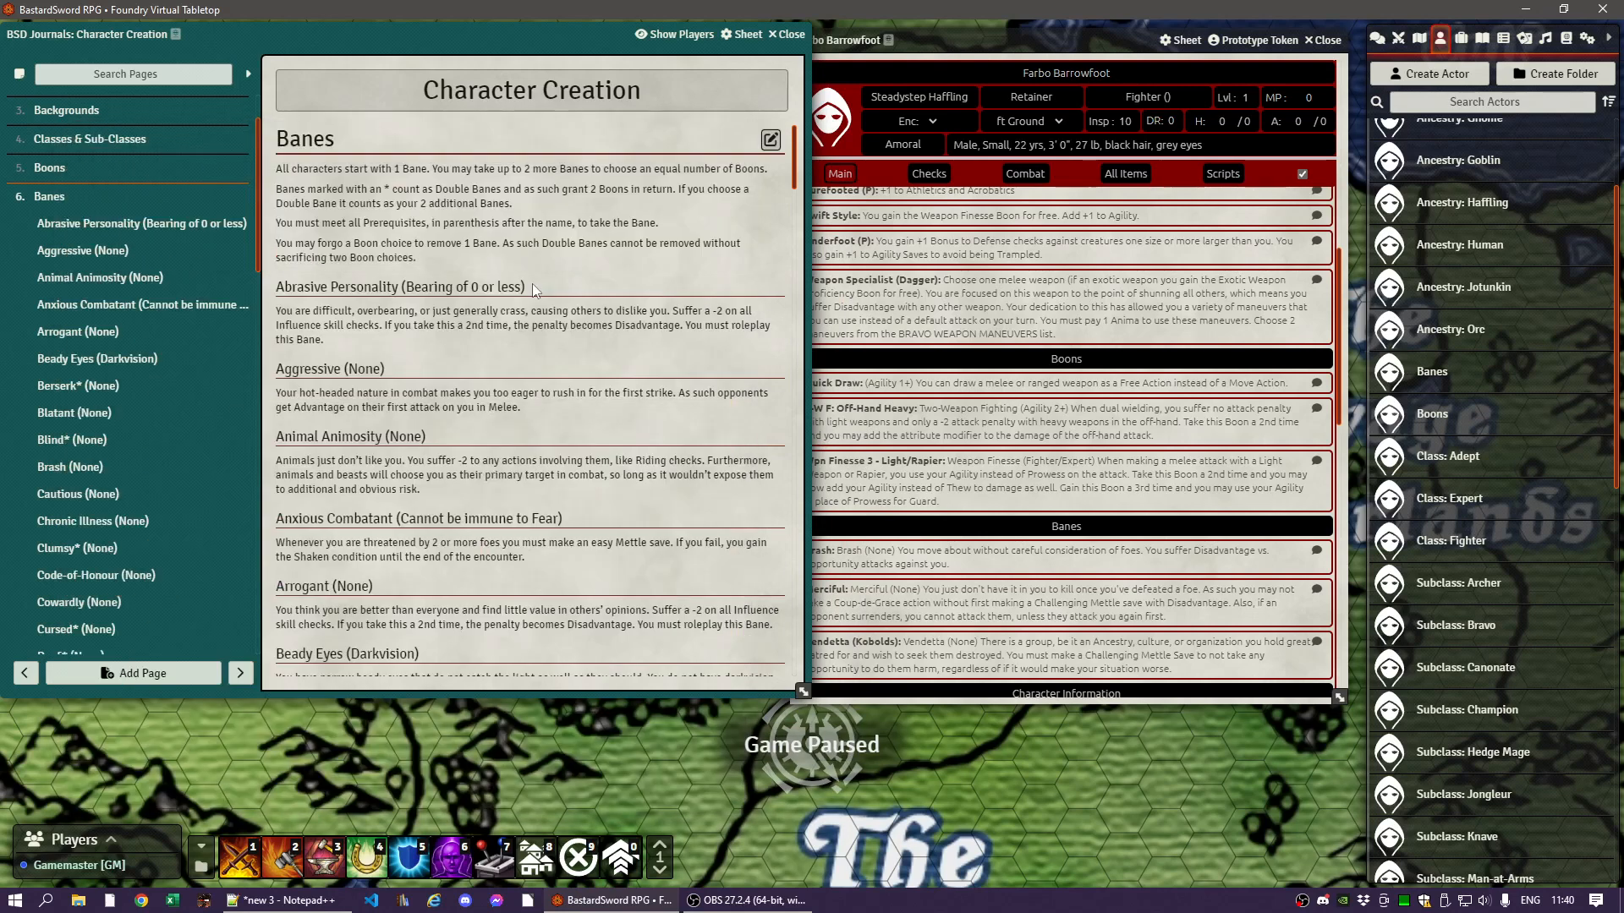
{"action": "scroll", "coordinate": [125, 398], "scroll_direction": "down", "scroll_amount": 15}
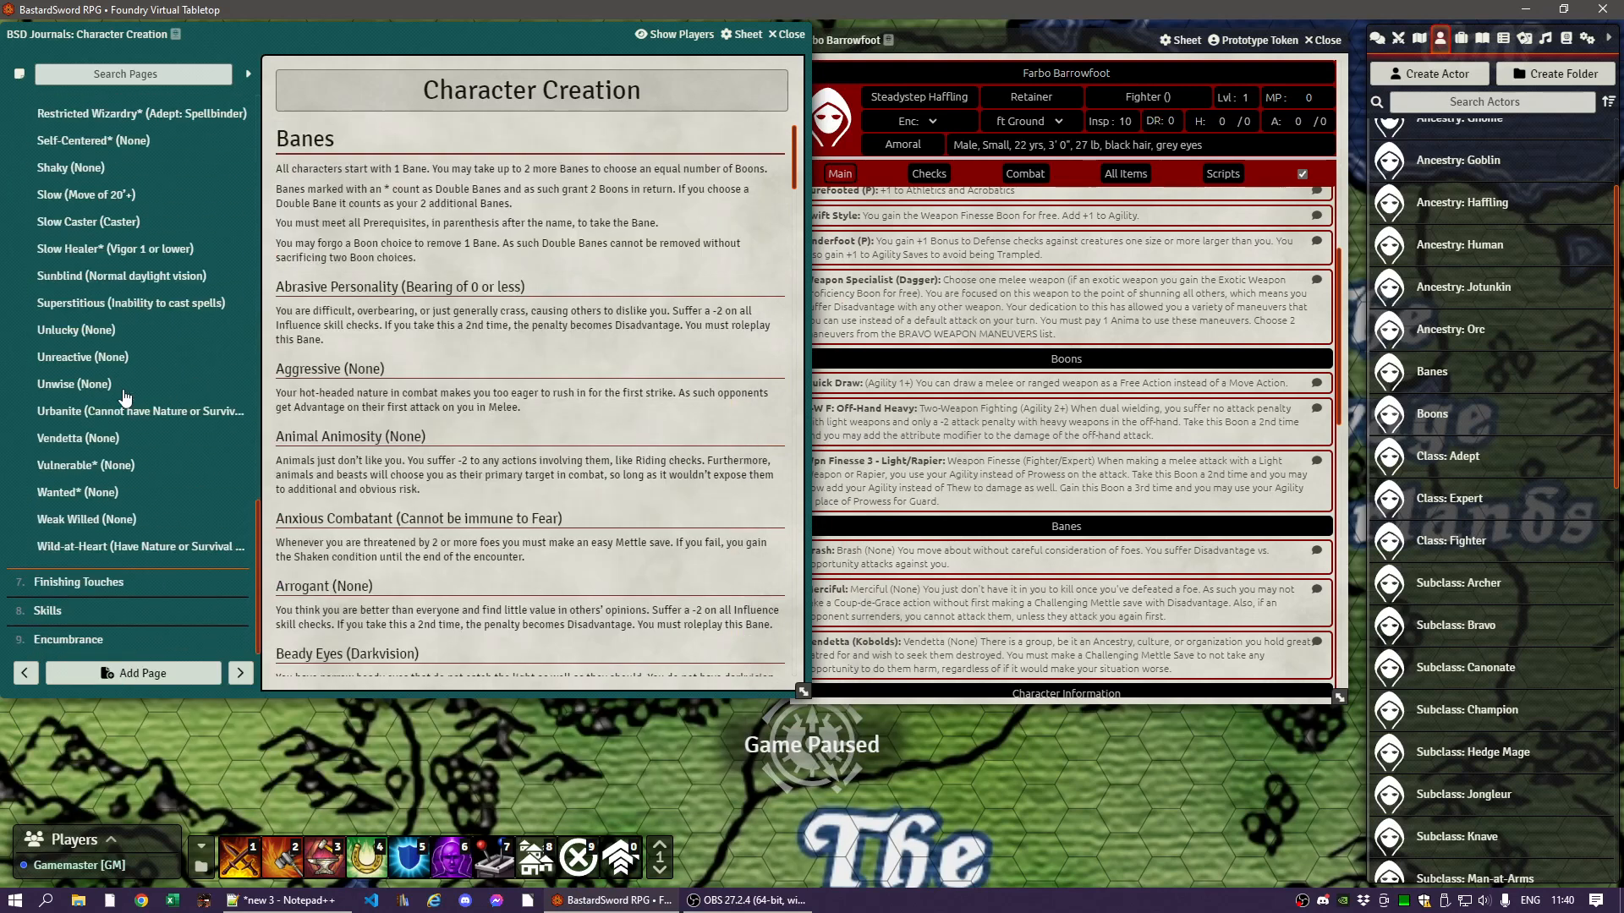
{"action": "left_click", "coordinate": [51, 582]}
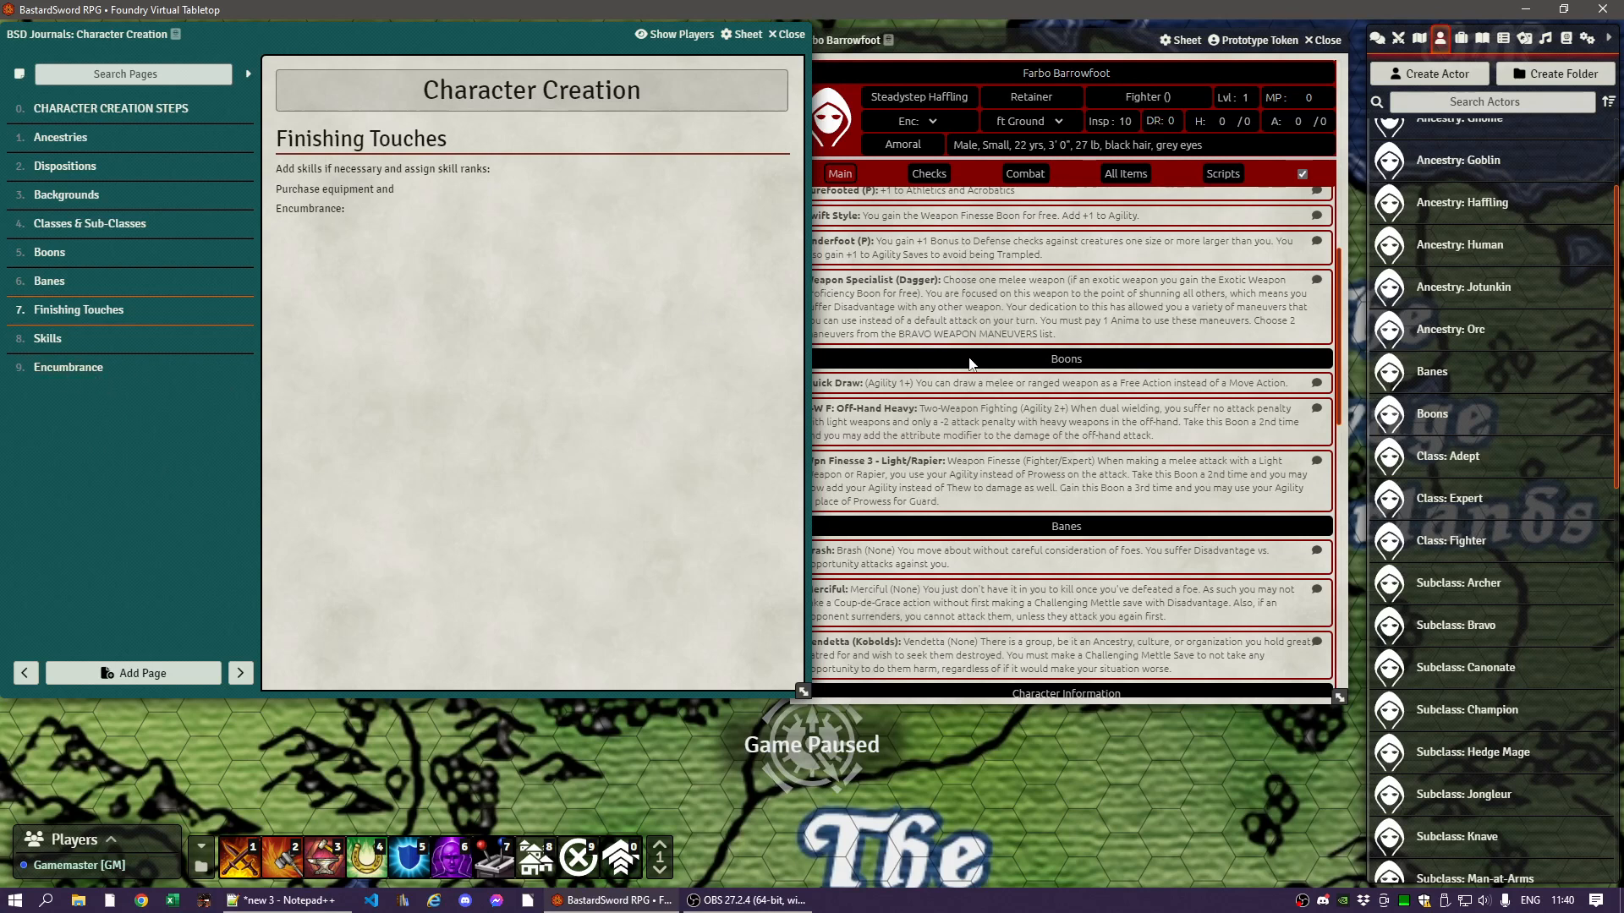
- Set the VGR and INS entries to 2 in the new character's Base Attribute Score modifier
{"action": "scroll", "coordinate": [970, 364], "scroll_direction": "up", "scroll_amount": 5}
{"action": "scroll", "coordinate": [970, 364], "scroll_direction": "up", "scroll_amount": 2}
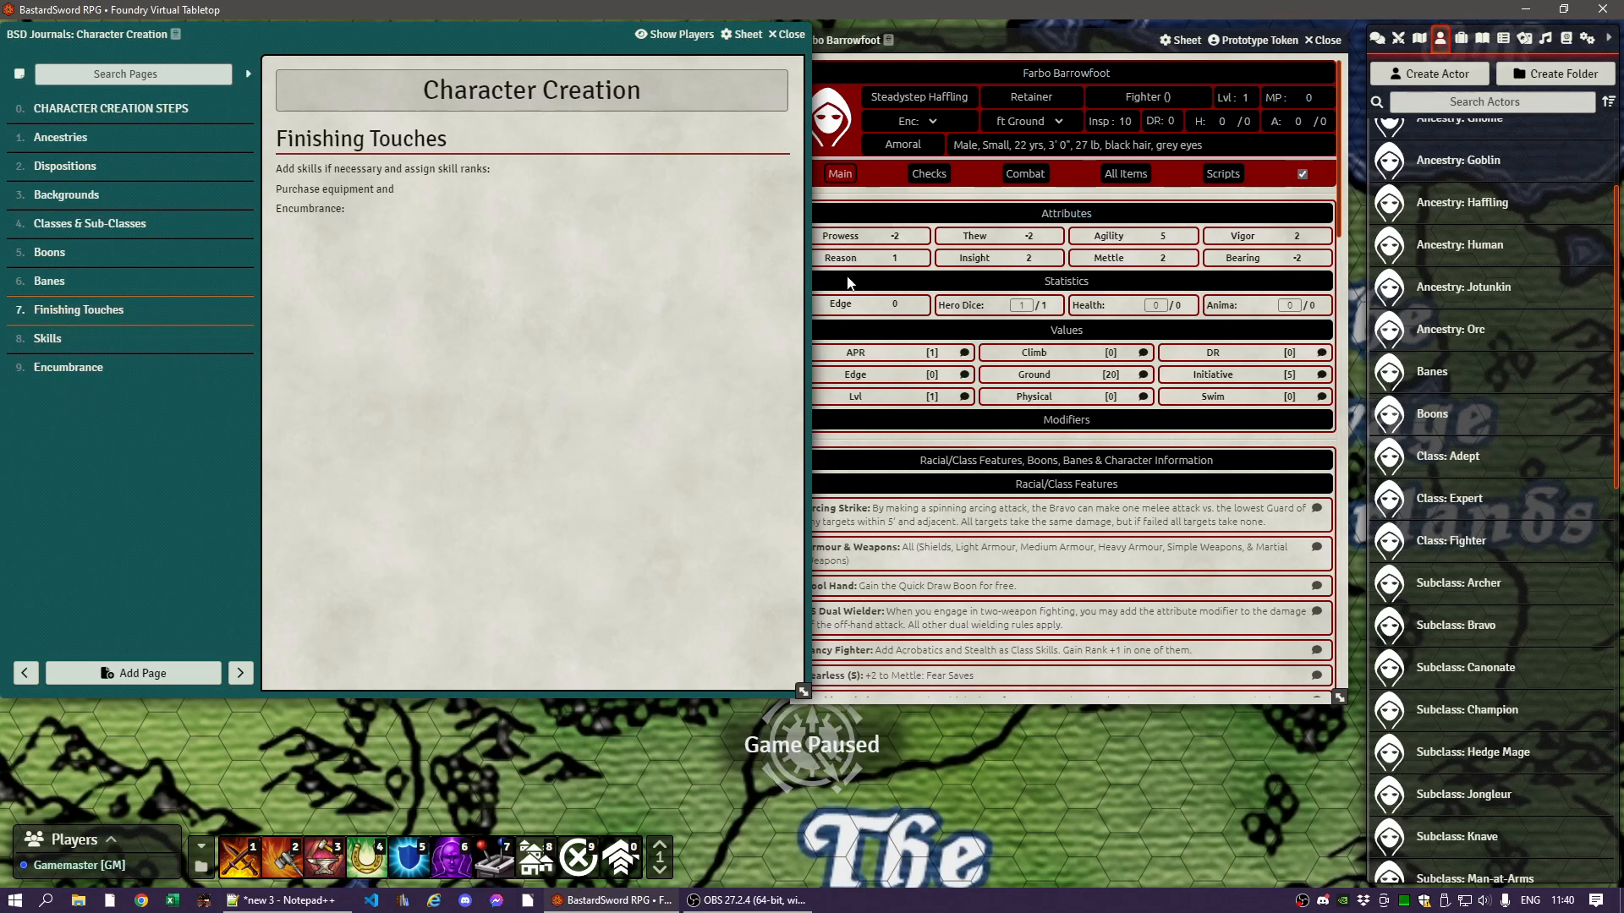
{"action": "left_click_drag", "start_coordinate": [966, 44], "coordinate": [947, 48]}
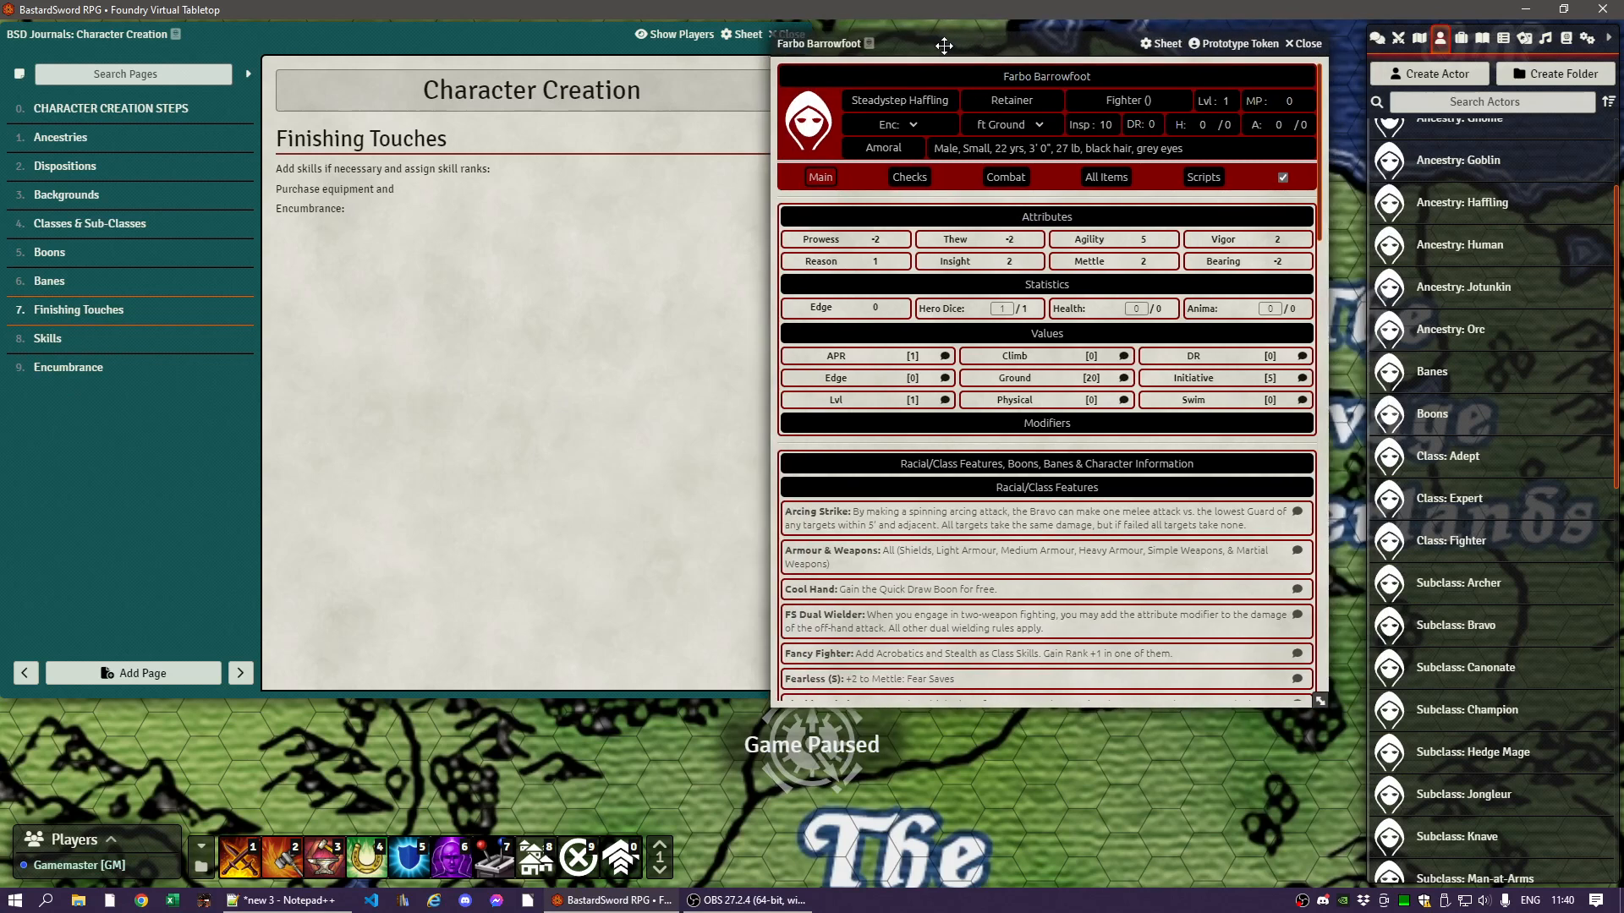
{"action": "left_click", "coordinate": [1113, 179]}
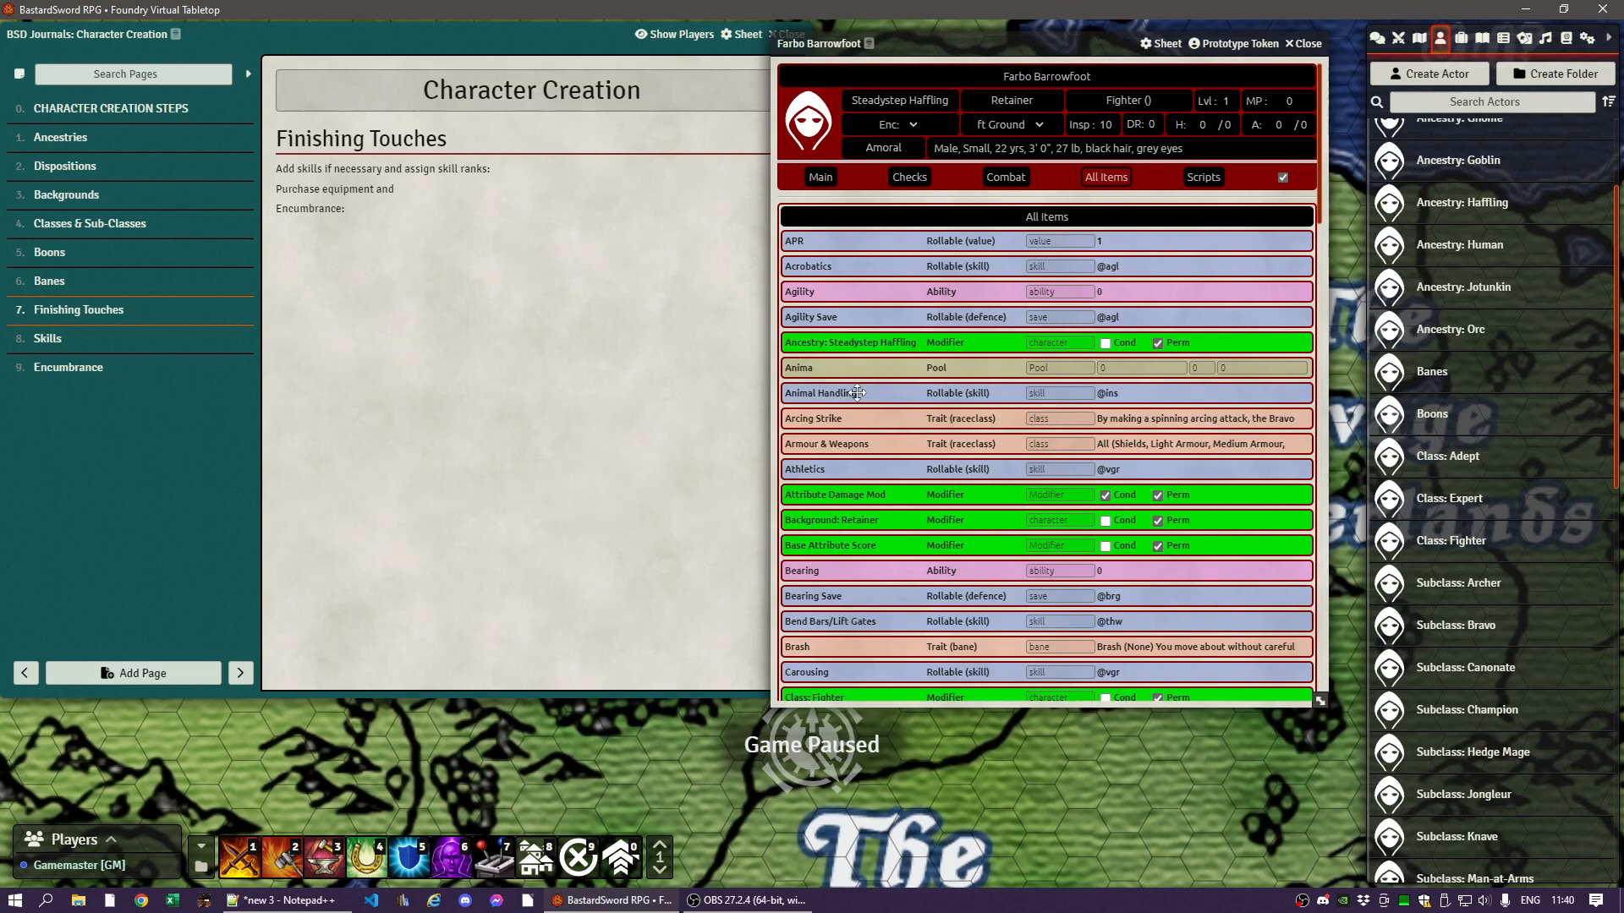
{"action": "scroll", "coordinate": [857, 392], "scroll_direction": "down", "scroll_amount": 1}
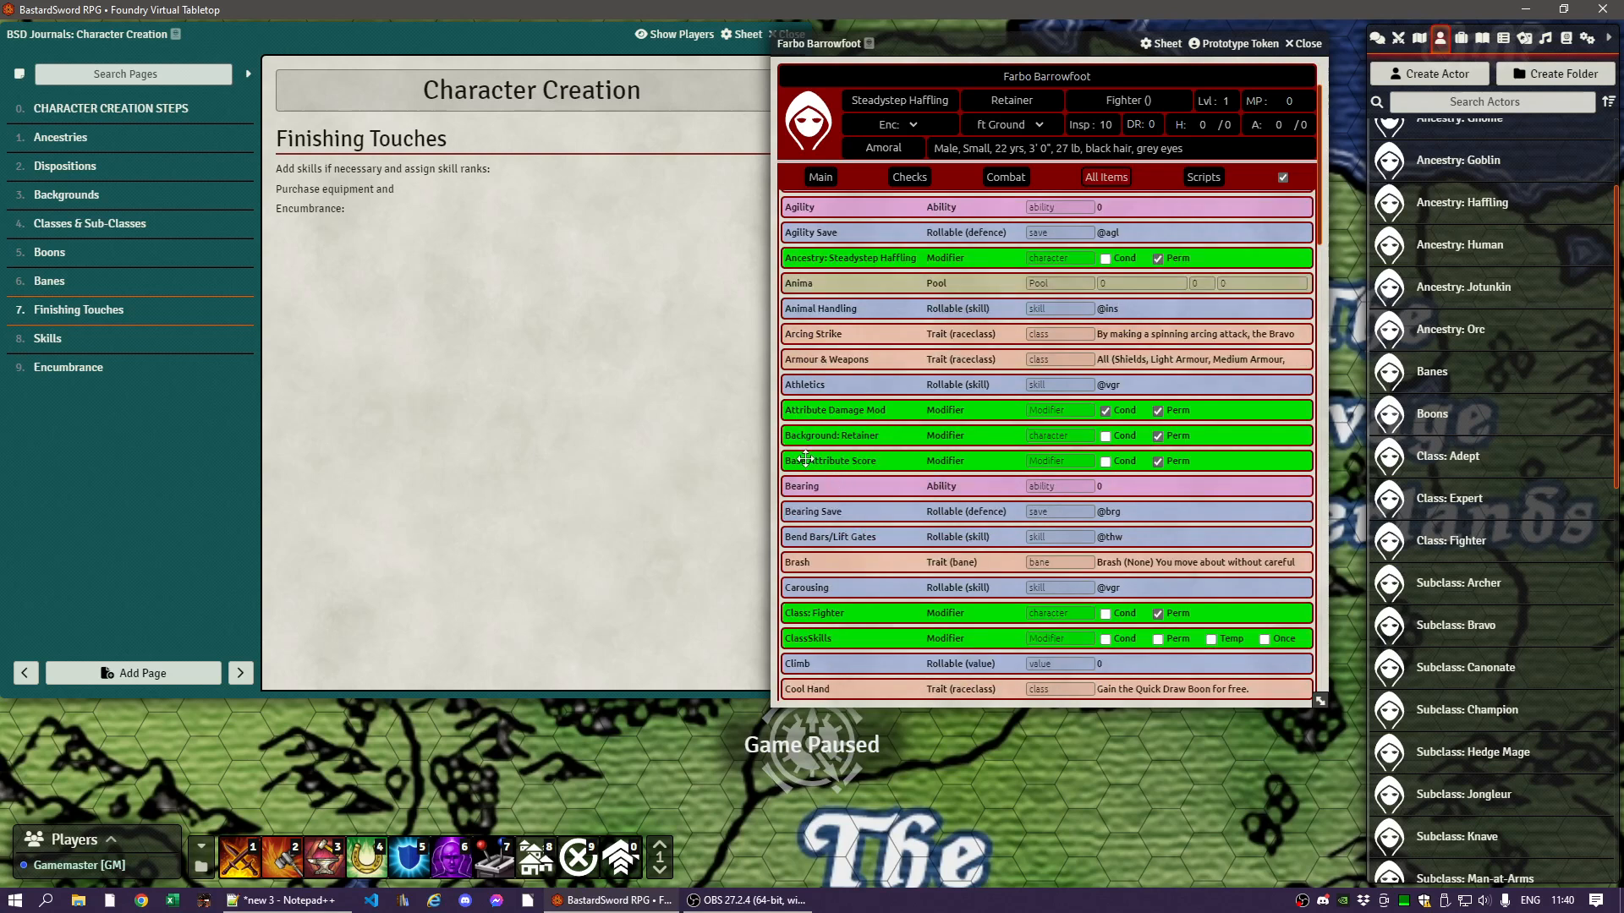
{"action": "right_click", "coordinate": [805, 459]}
{"action": "left_click", "coordinate": [819, 411]}
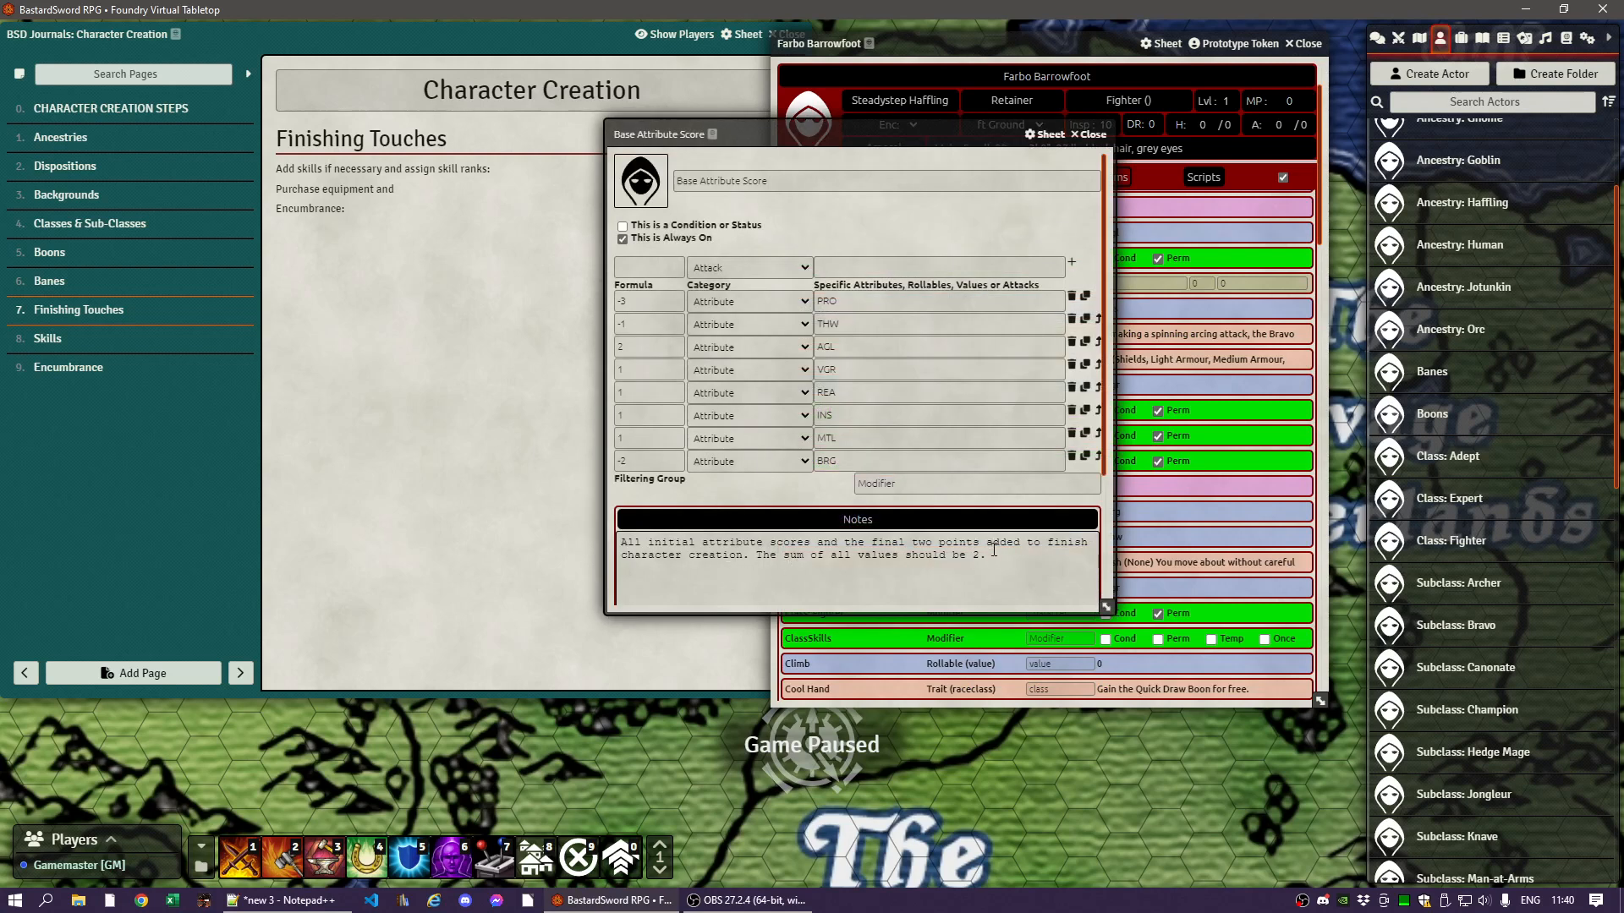
{"action": "double_click", "coordinate": [651, 415]}
{"action": "type", "text": "2"}
{"action": "double_click", "coordinate": [635, 370]}
{"action": "type", "text": "2"}
{"action": "left_click", "coordinate": [717, 485]}
{"action": "left_click", "coordinate": [1091, 134]}
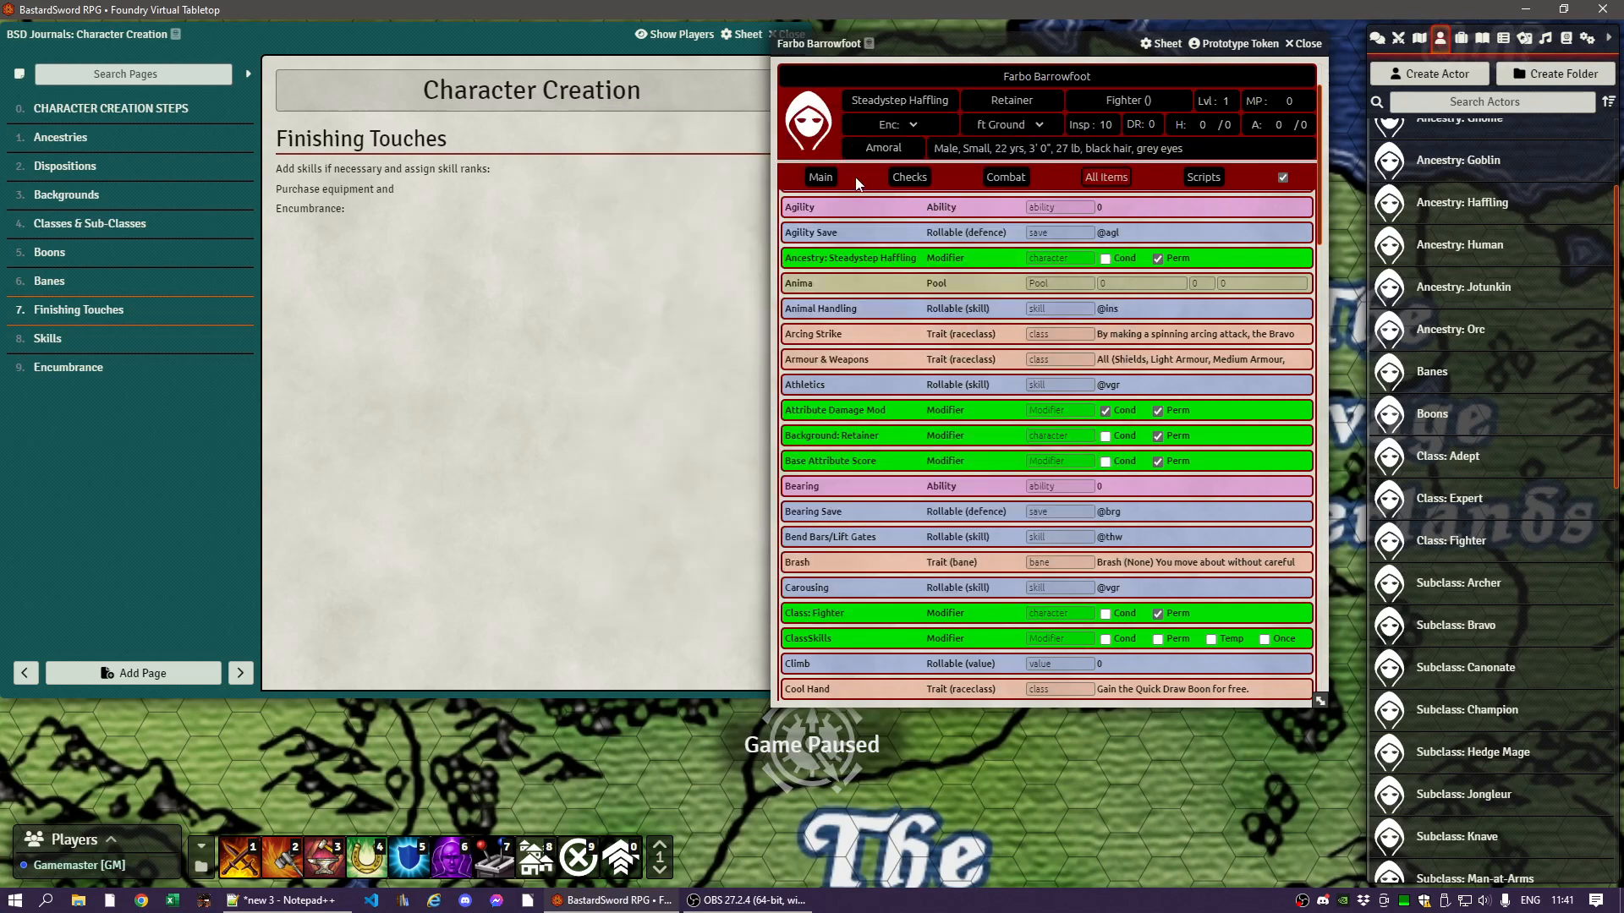
- Fill in the Level 1 values in the Anima pool's notes: REA 1, INS 3, MTL 2, BRG -2, Max 4
{"action": "left_click", "coordinate": [831, 179]}
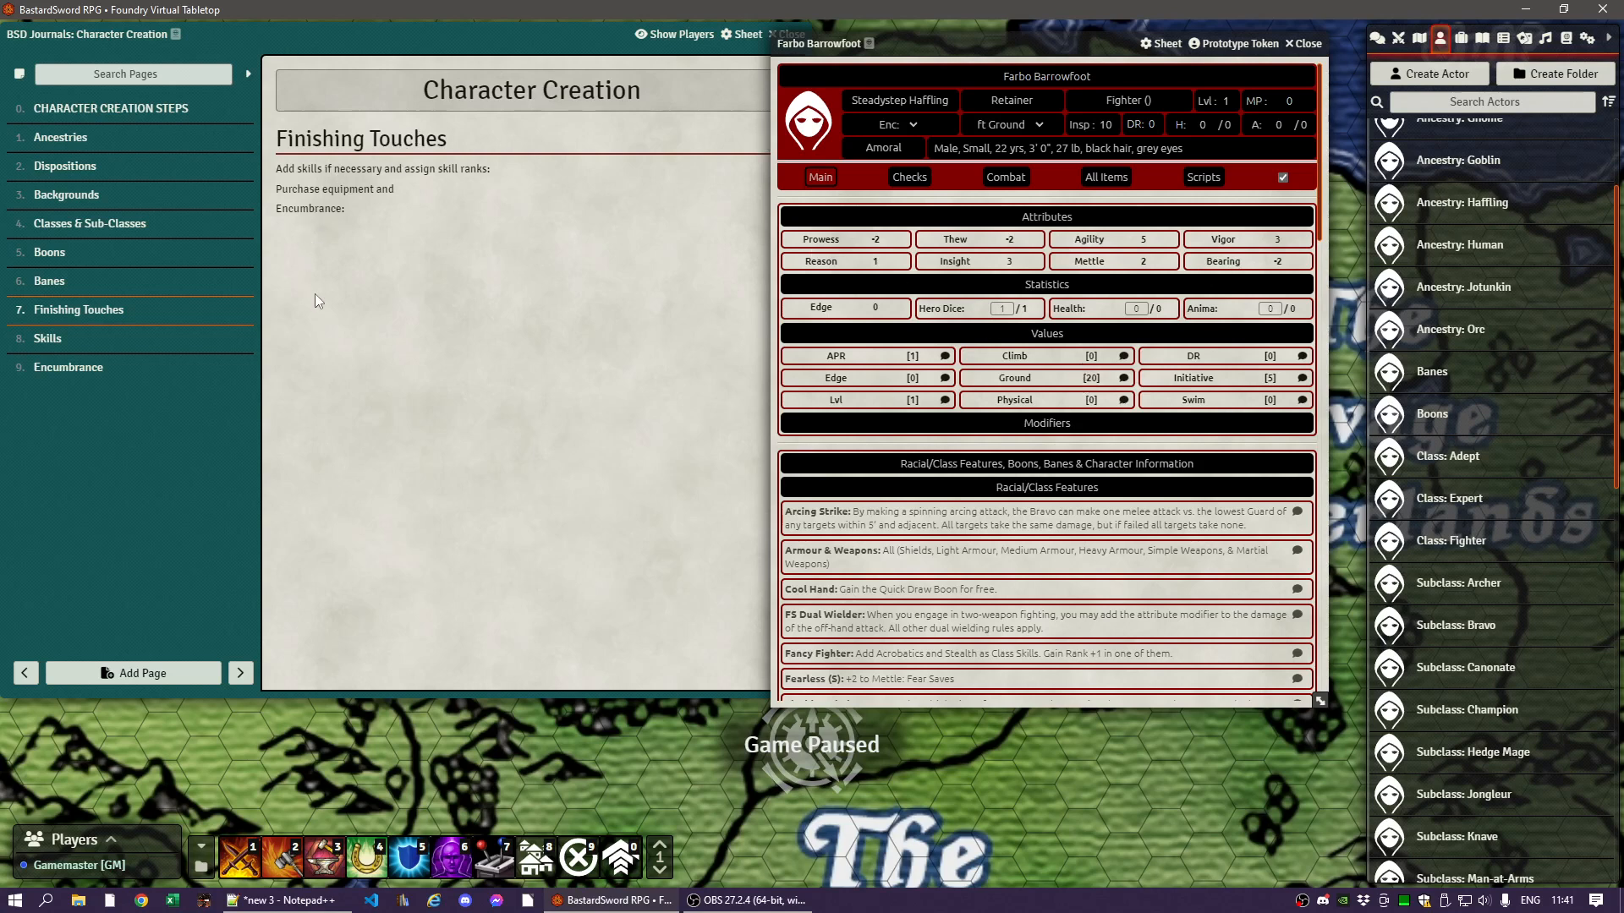
{"action": "left_click", "coordinate": [1205, 308]}
{"action": "left_click", "coordinate": [711, 550]}
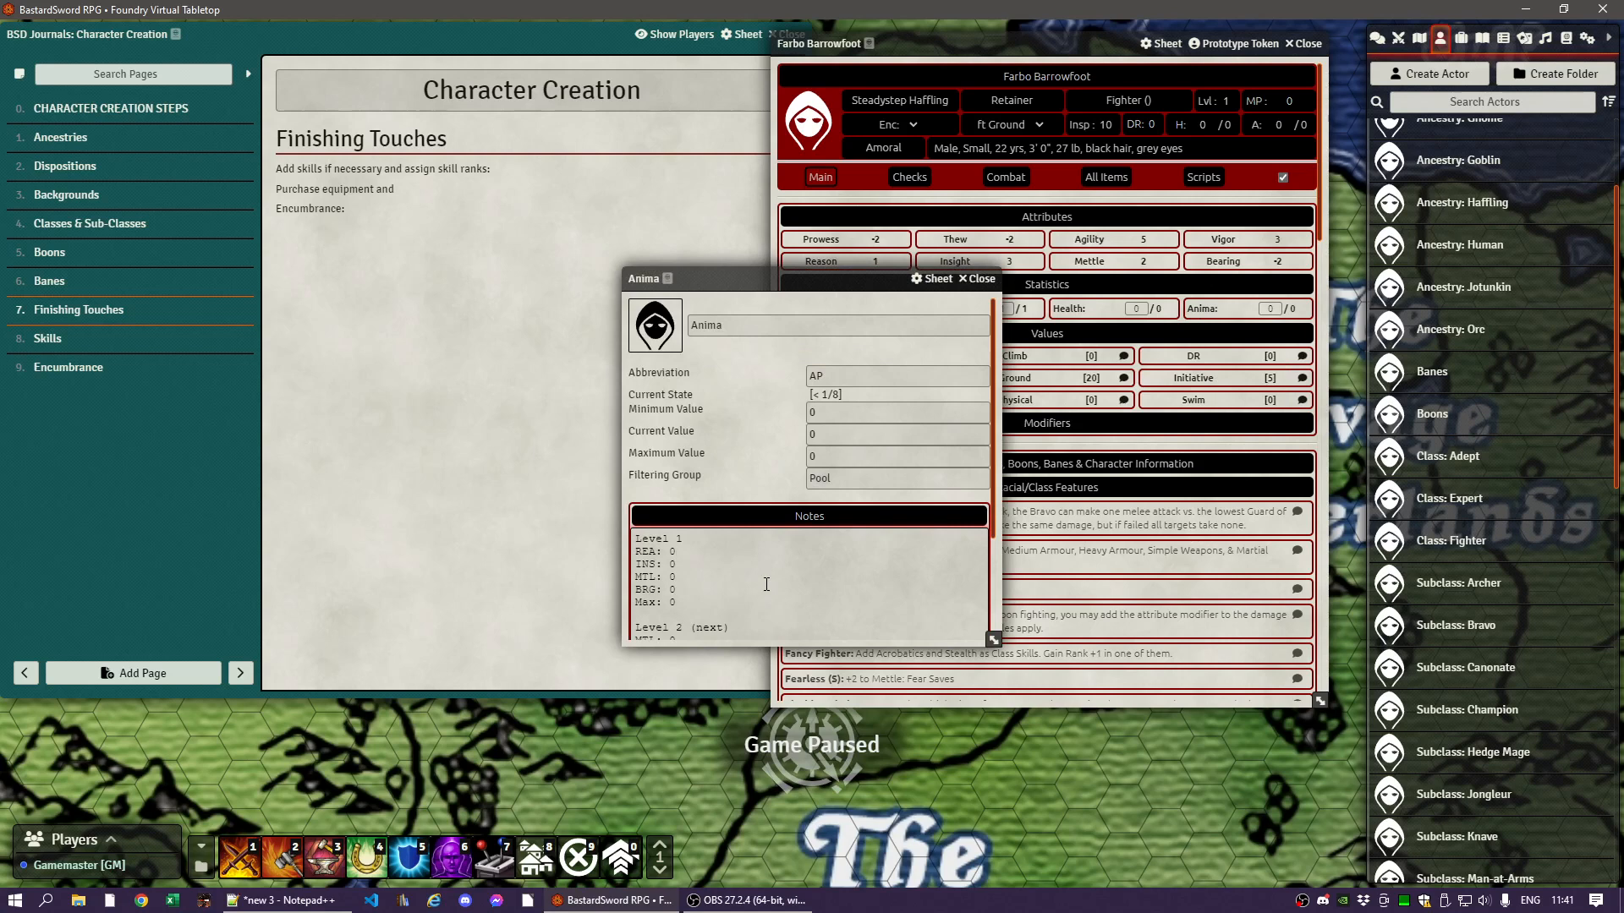
{"action": "key", "text": "BackSpace"}
{"action": "type", "text": "1"}
{"action": "type", "text": "3"}
{"action": "key", "text": "BackSpace"}
{"action": "type", "text": "2"}
{"action": "key", "text": "Down"}
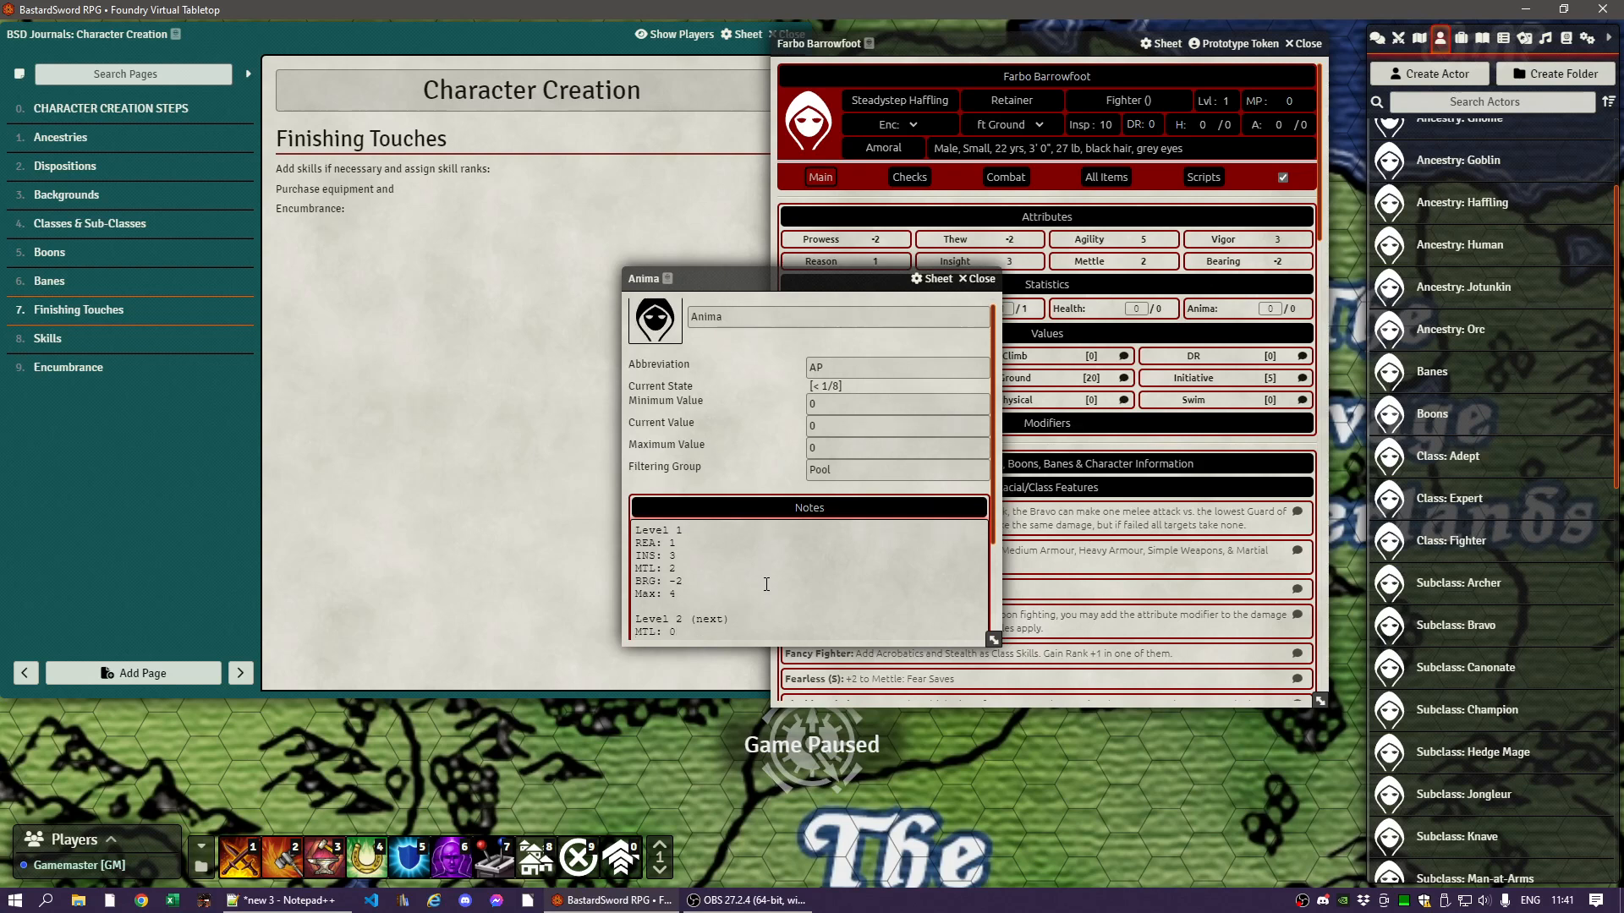
- Fill in the Level 2 values in the Anima pool's notes: MTL 2 and Max 6
{"action": "key", "text": "BackSpace"}
{"action": "type", "text": "2"}
{"action": "key", "text": "Down"}
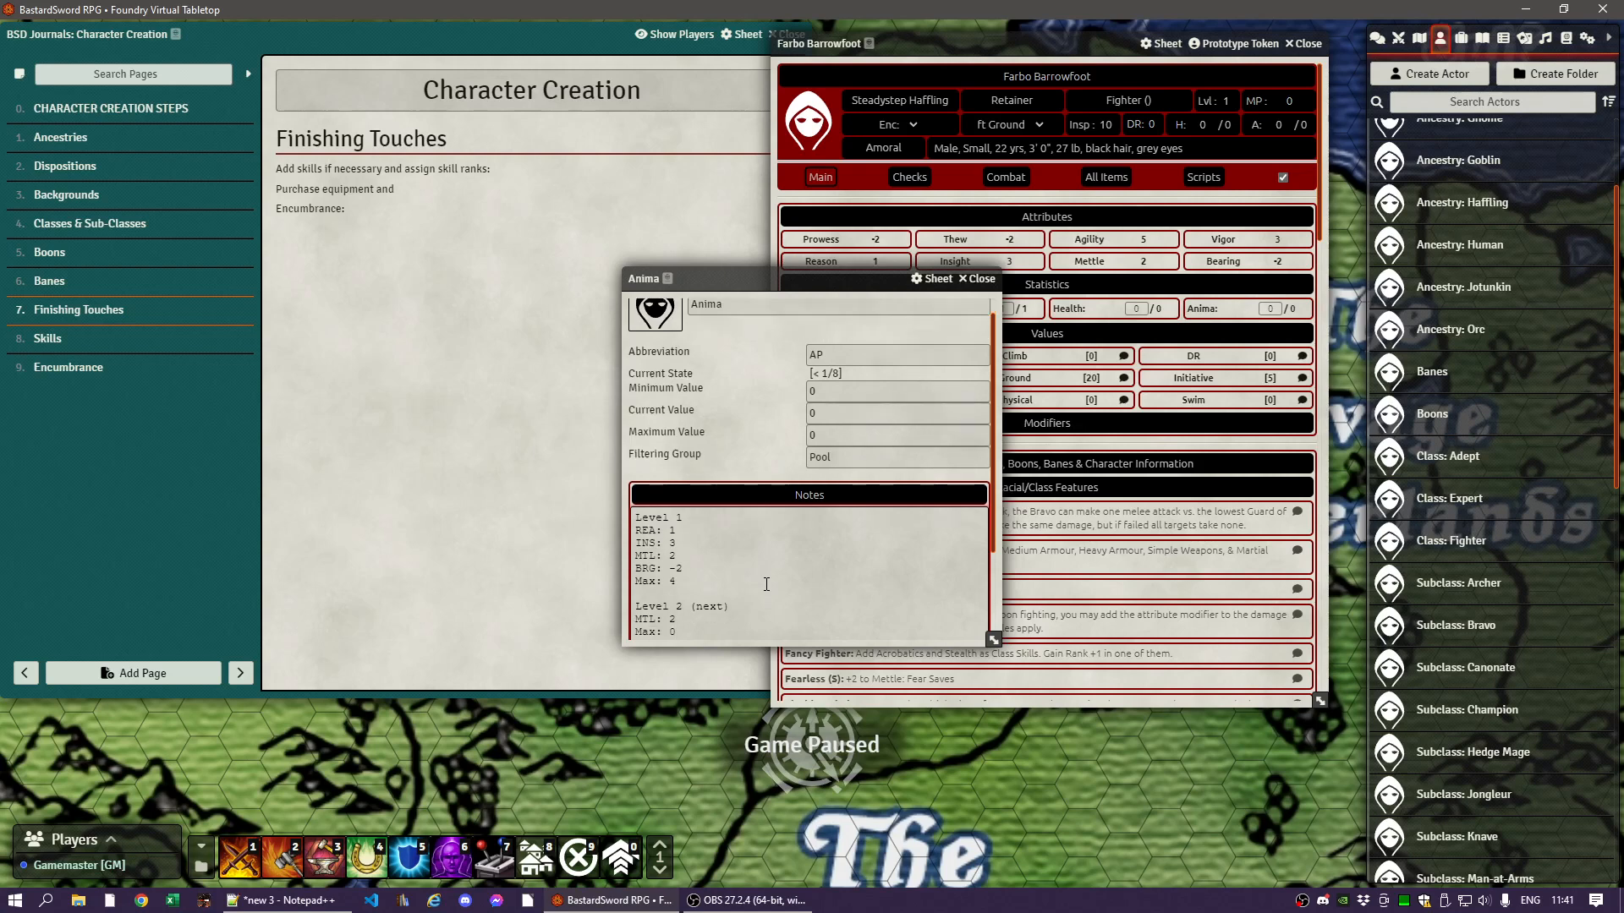
{"action": "key", "text": "BackSpace"}
{"action": "type", "text": "6"}
- Set the Anima pool's maximum and current values to 4 and close its item window
{"action": "left_click", "coordinate": [855, 432]}
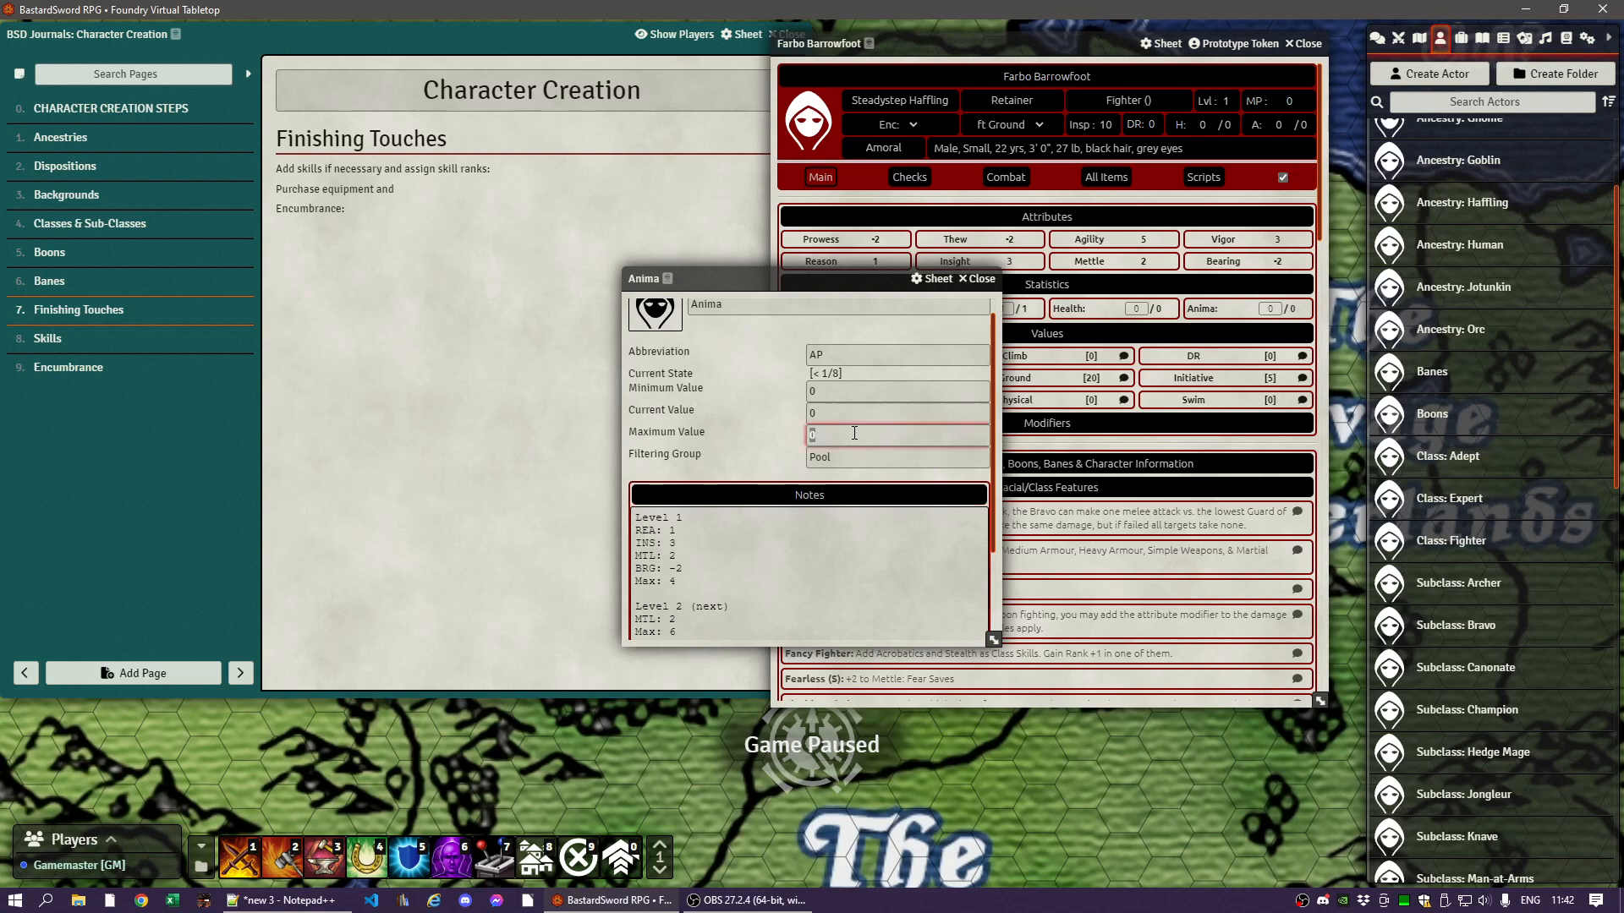
{"action": "type", "text": "4"}
{"action": "left_click", "coordinate": [822, 409]}
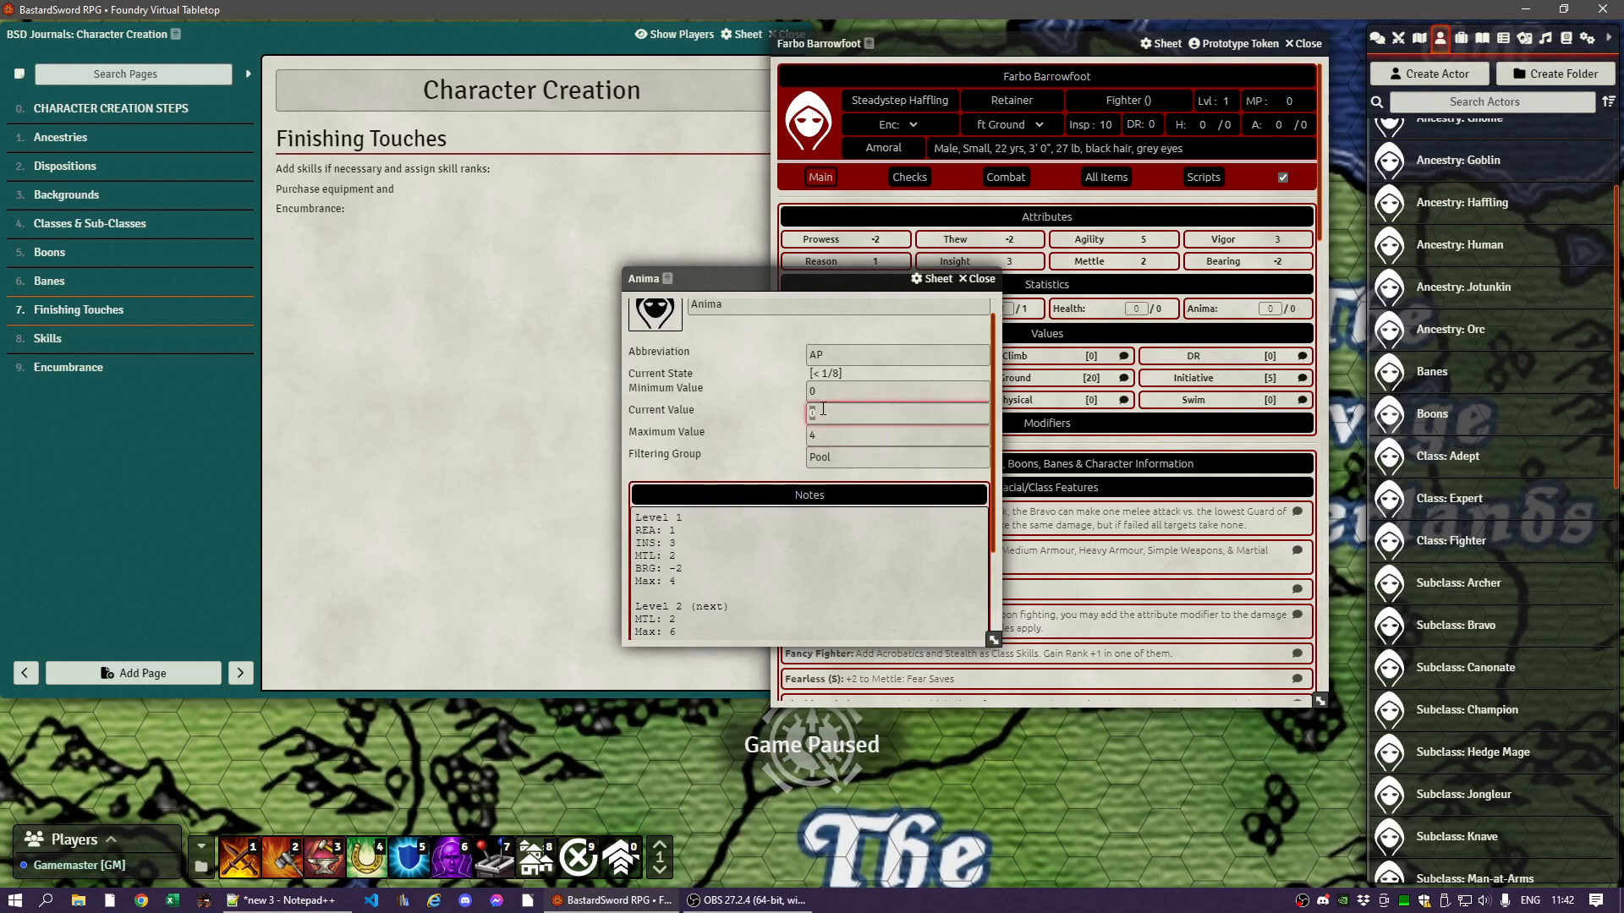
{"action": "left_click", "coordinate": [754, 419]}
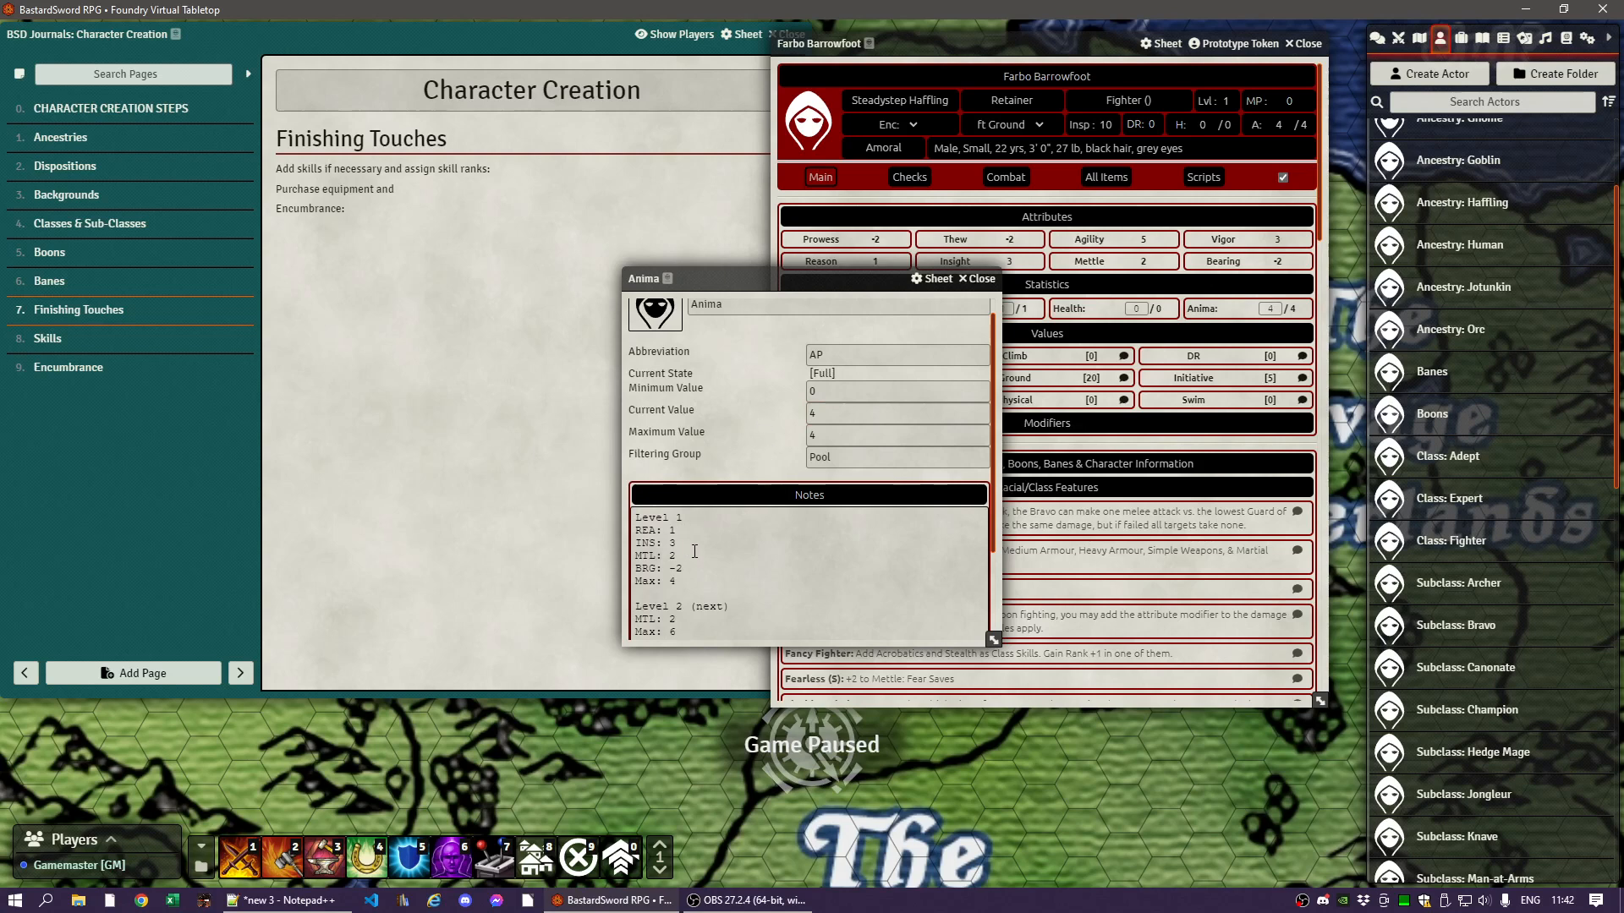
{"action": "left_click", "coordinate": [979, 281]}
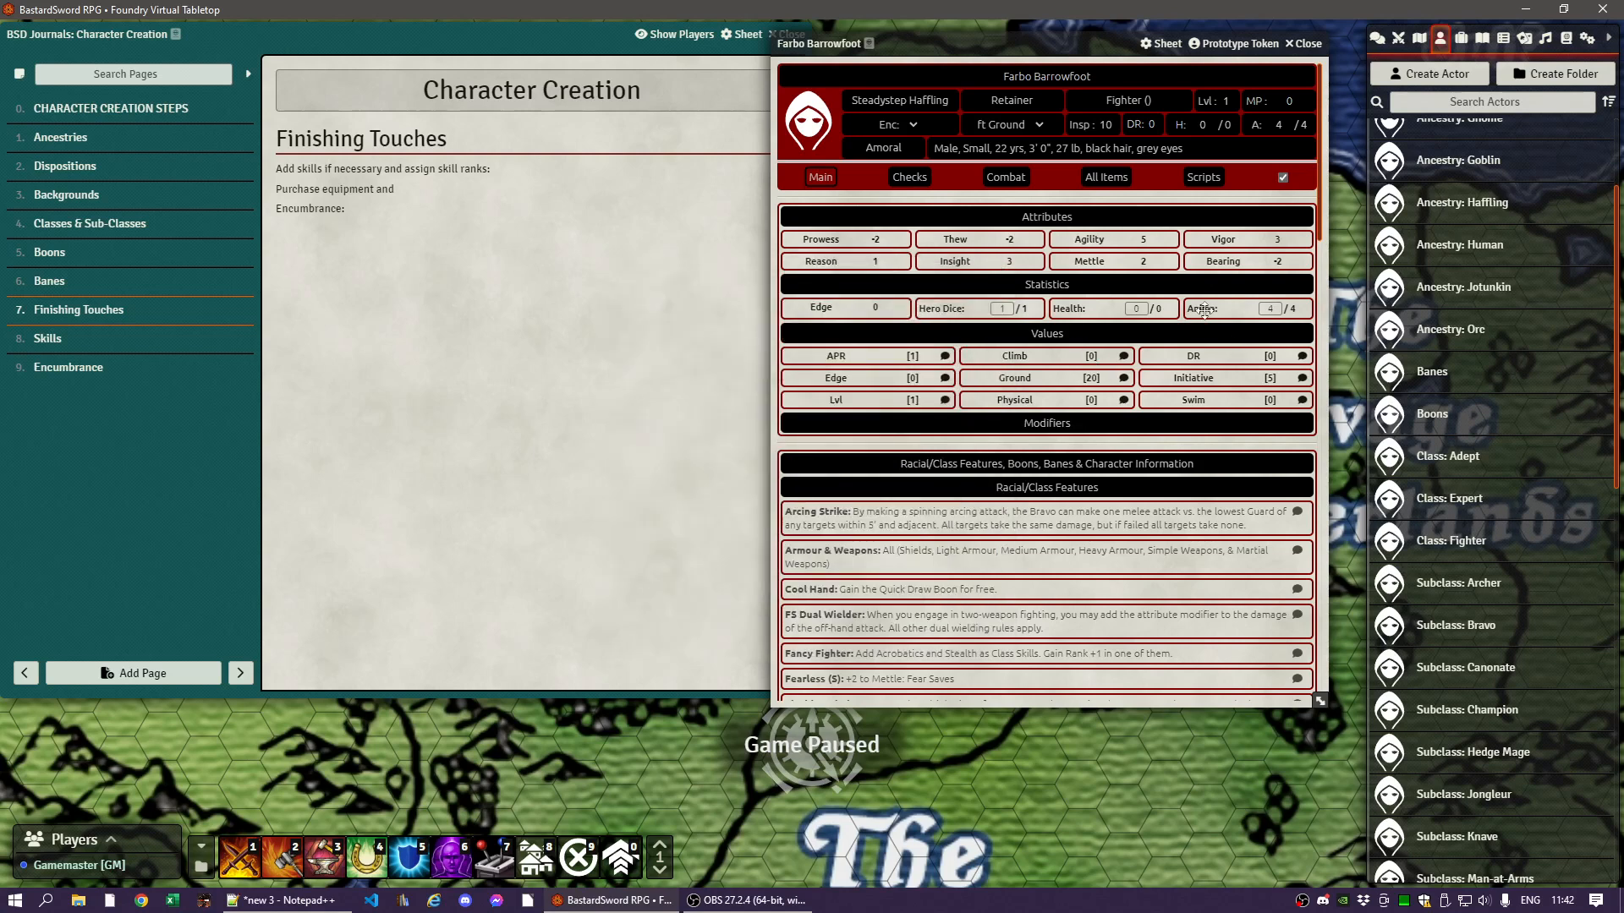
- Fill in the Level 1 values in the Health pool's notes: PRO -2, THW -2, AGL 5, VGR 3, Max 14
{"action": "mouse_move", "coordinate": [1198, 308]}
{"action": "left_click", "coordinate": [1072, 308]}
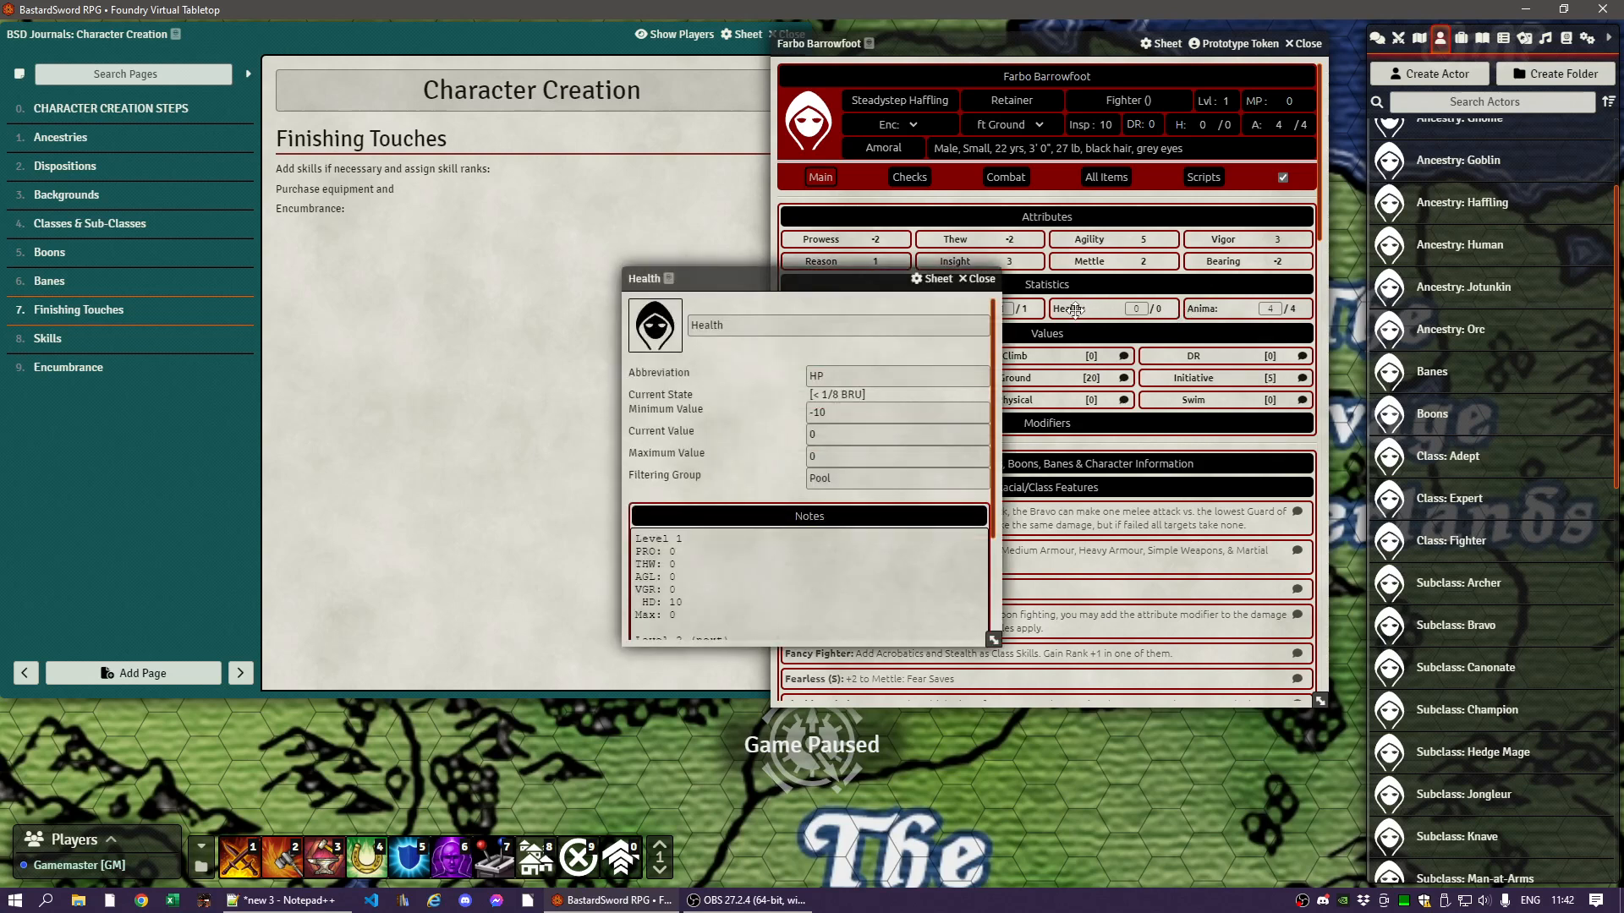
{"action": "left_click", "coordinate": [707, 552]}
{"action": "type", "text": "-2"}
{"action": "type", "text": "-2"}
{"action": "type", "text": "5"}
{"action": "key", "text": "BackSpace"}
{"action": "key", "text": "BackSpace"}
{"action": "type", "text": "14"}
- Fill in the Level 2 values in the Health pool's notes: VGR 3 and Max 17
{"action": "key", "text": "Down"}
{"action": "key", "text": "Down"}
{"action": "key", "text": "End"}
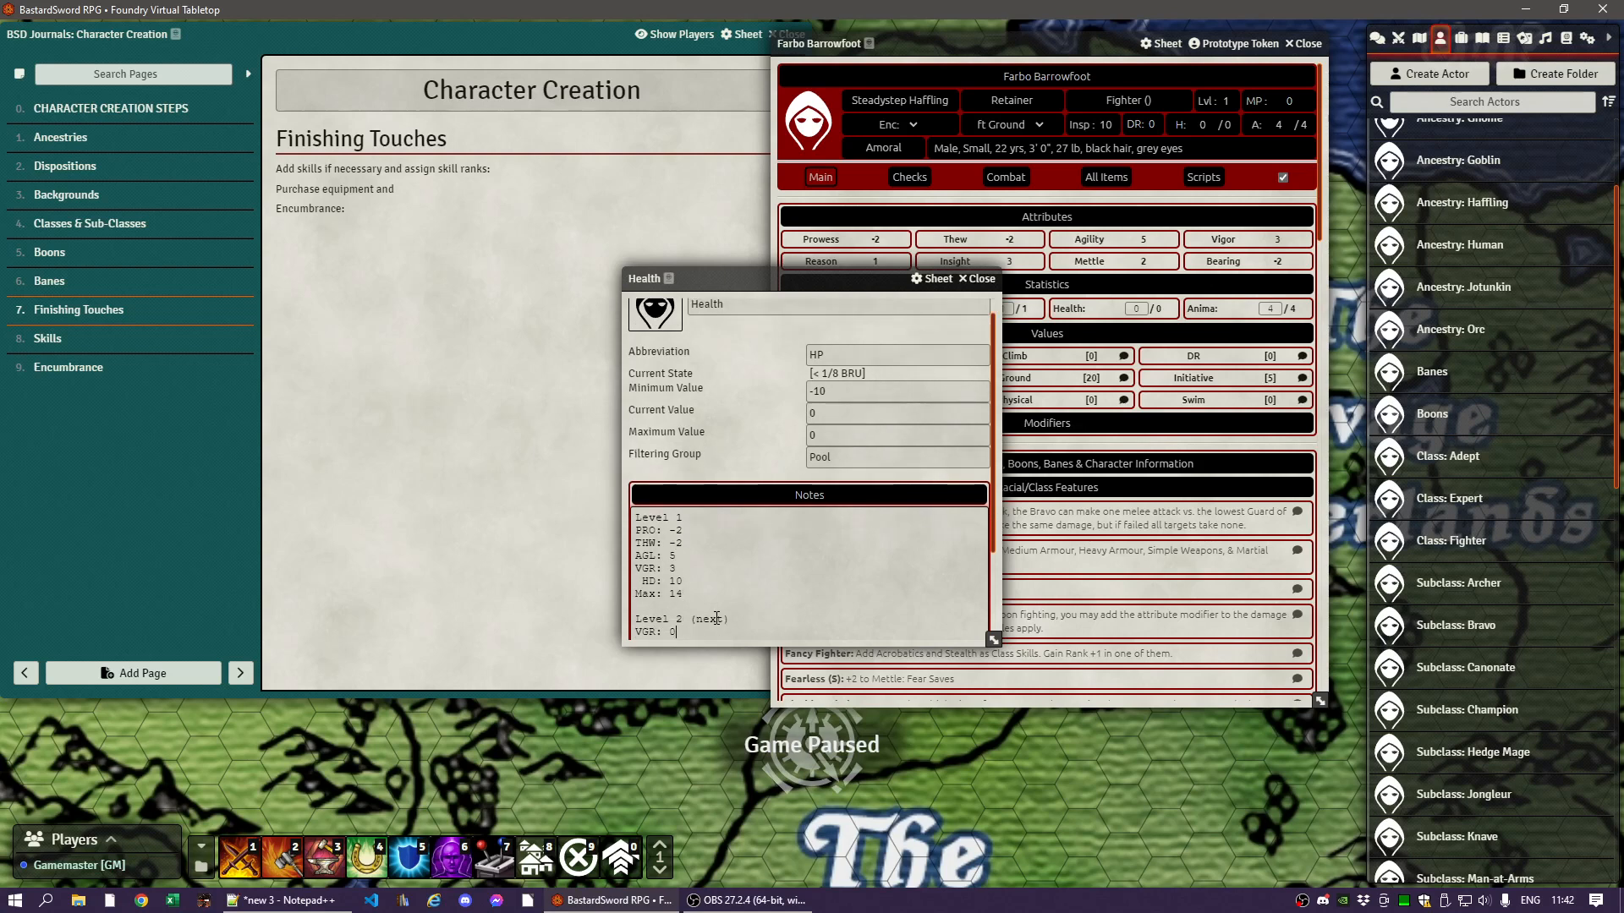
{"action": "key", "text": "BackSpace"}
{"action": "type", "text": "3"}
{"action": "key", "text": "Down"}
{"action": "key", "text": "BackSpace"}
{"action": "type", "text": "17"}
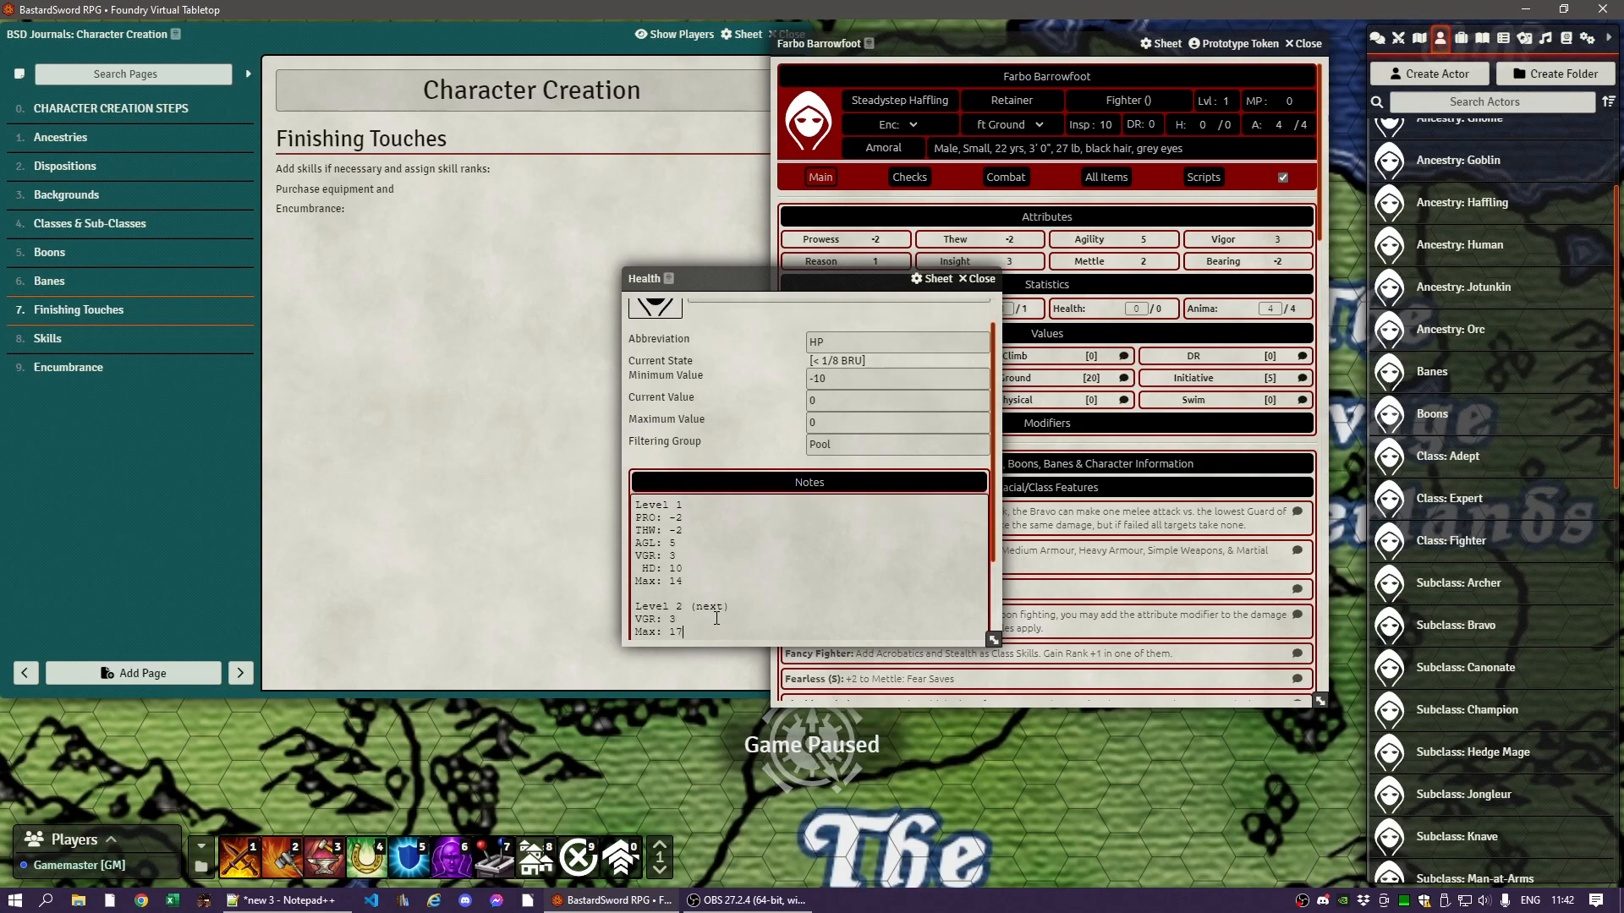
- Set the Health pool's maximum and current values to 14 and close its item window
{"action": "left_click", "coordinate": [843, 422]}
{"action": "type", "text": "14"}
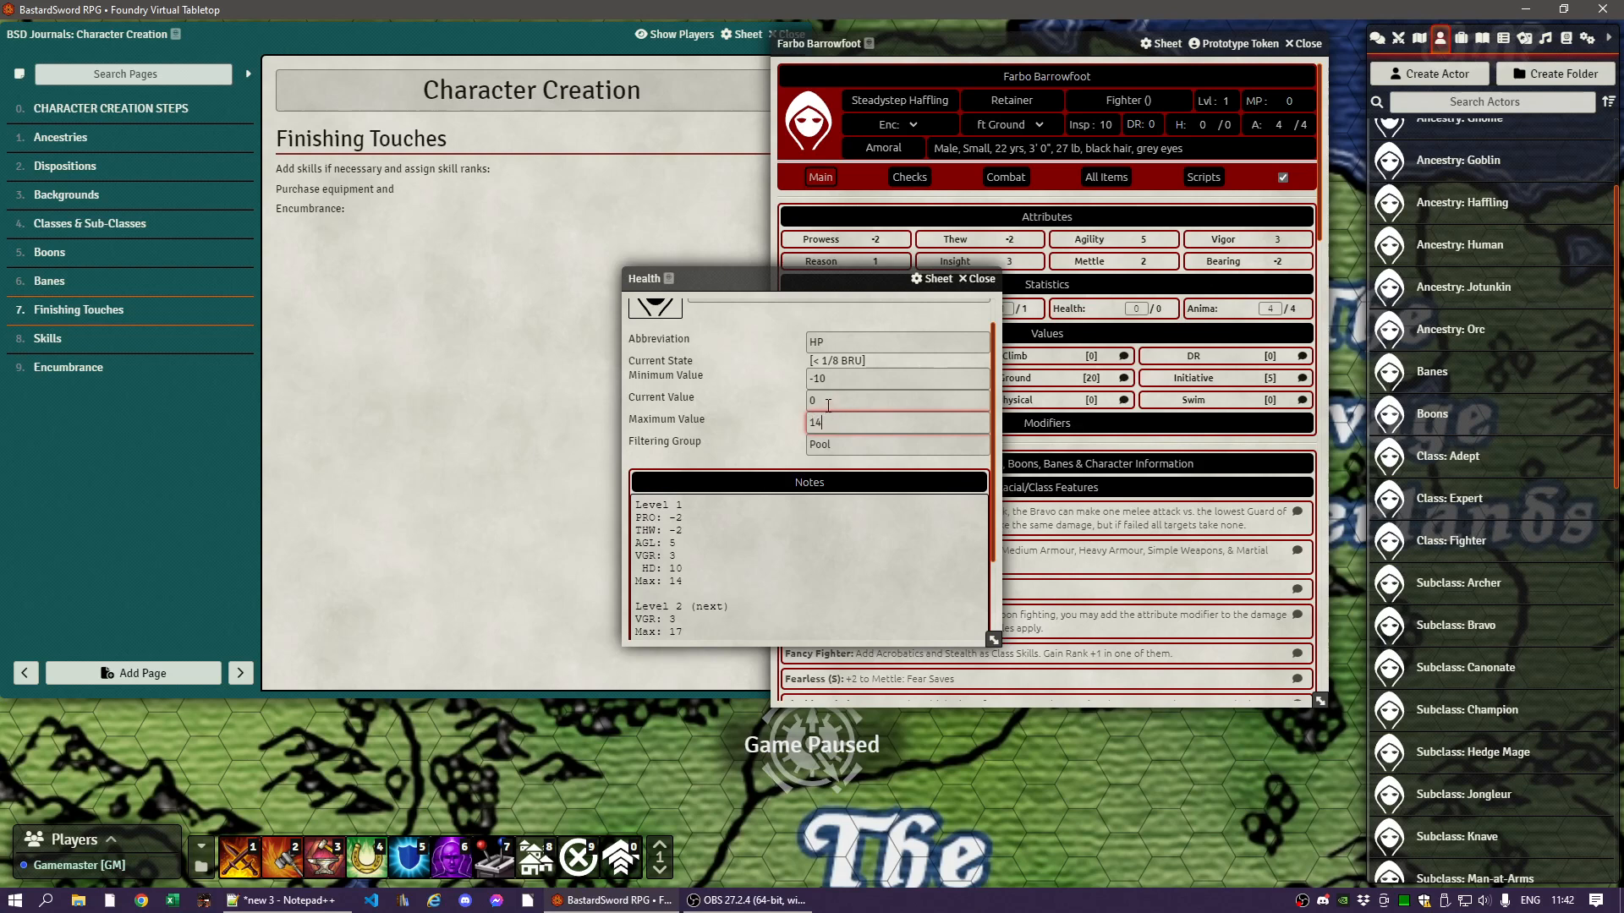
{"action": "left_click", "coordinate": [828, 400]}
{"action": "type", "text": "14"}
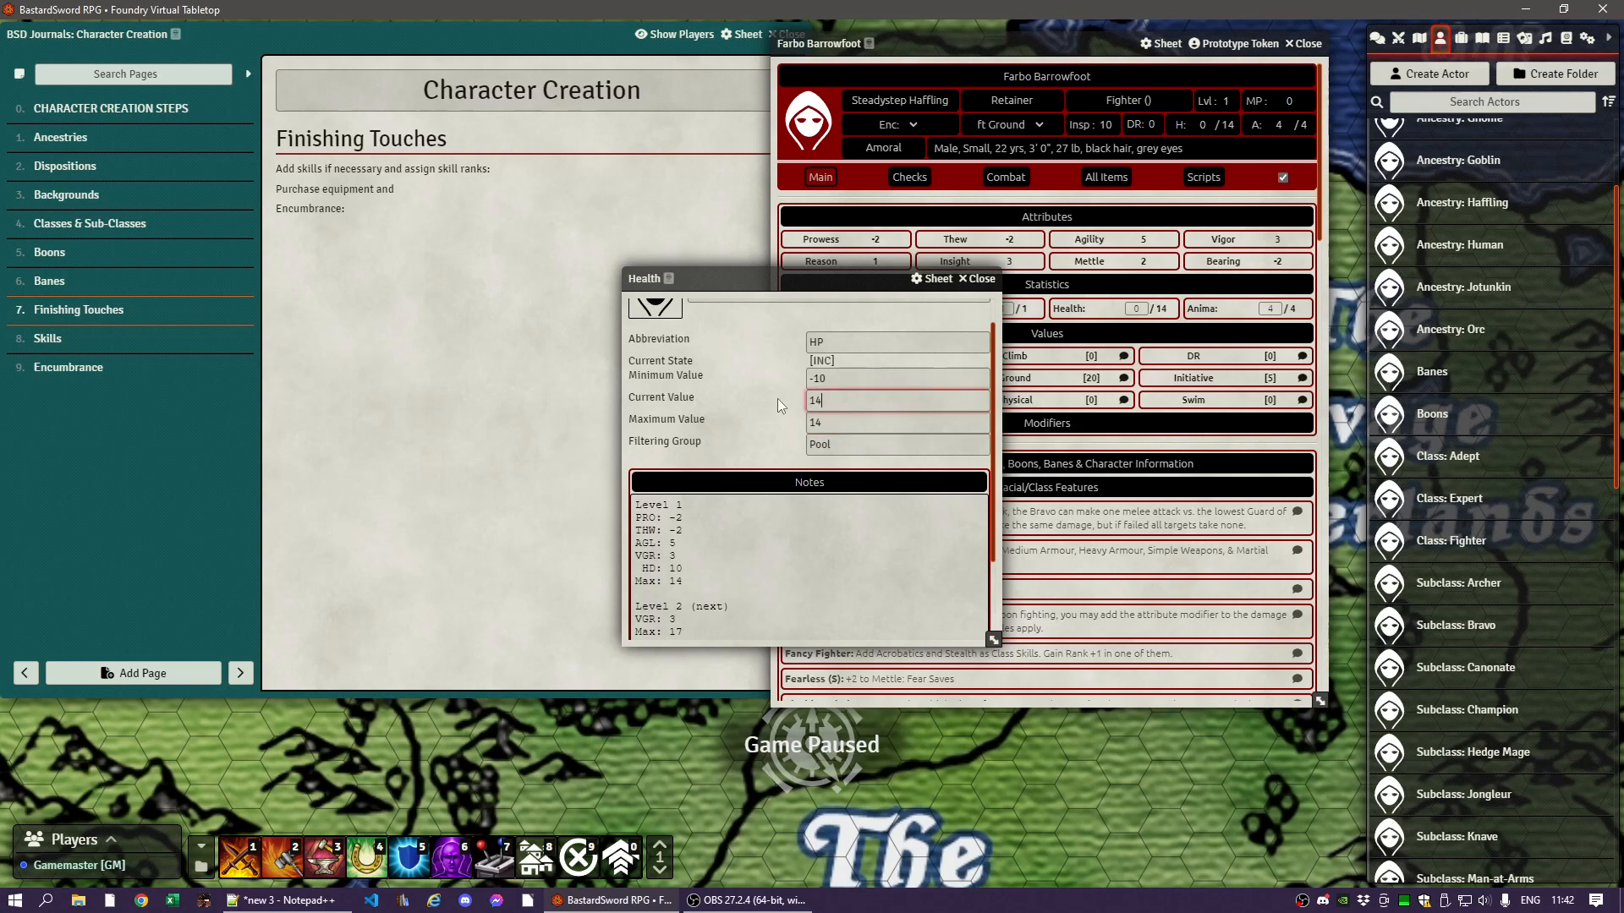
{"action": "left_click", "coordinate": [774, 424]}
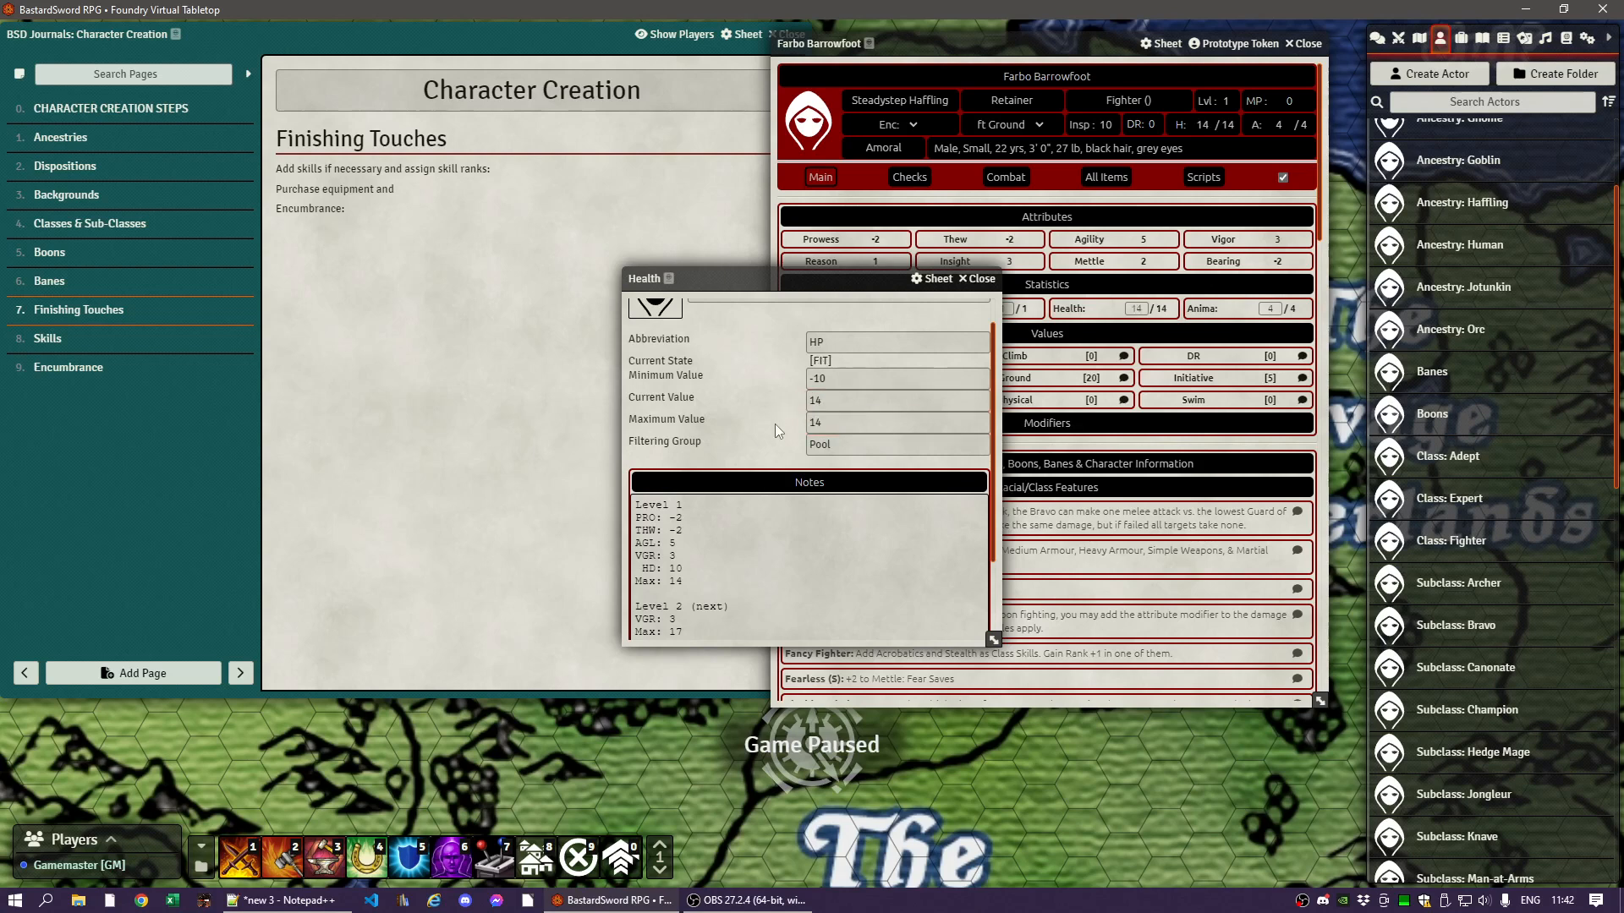
{"action": "left_click", "coordinate": [690, 567]}
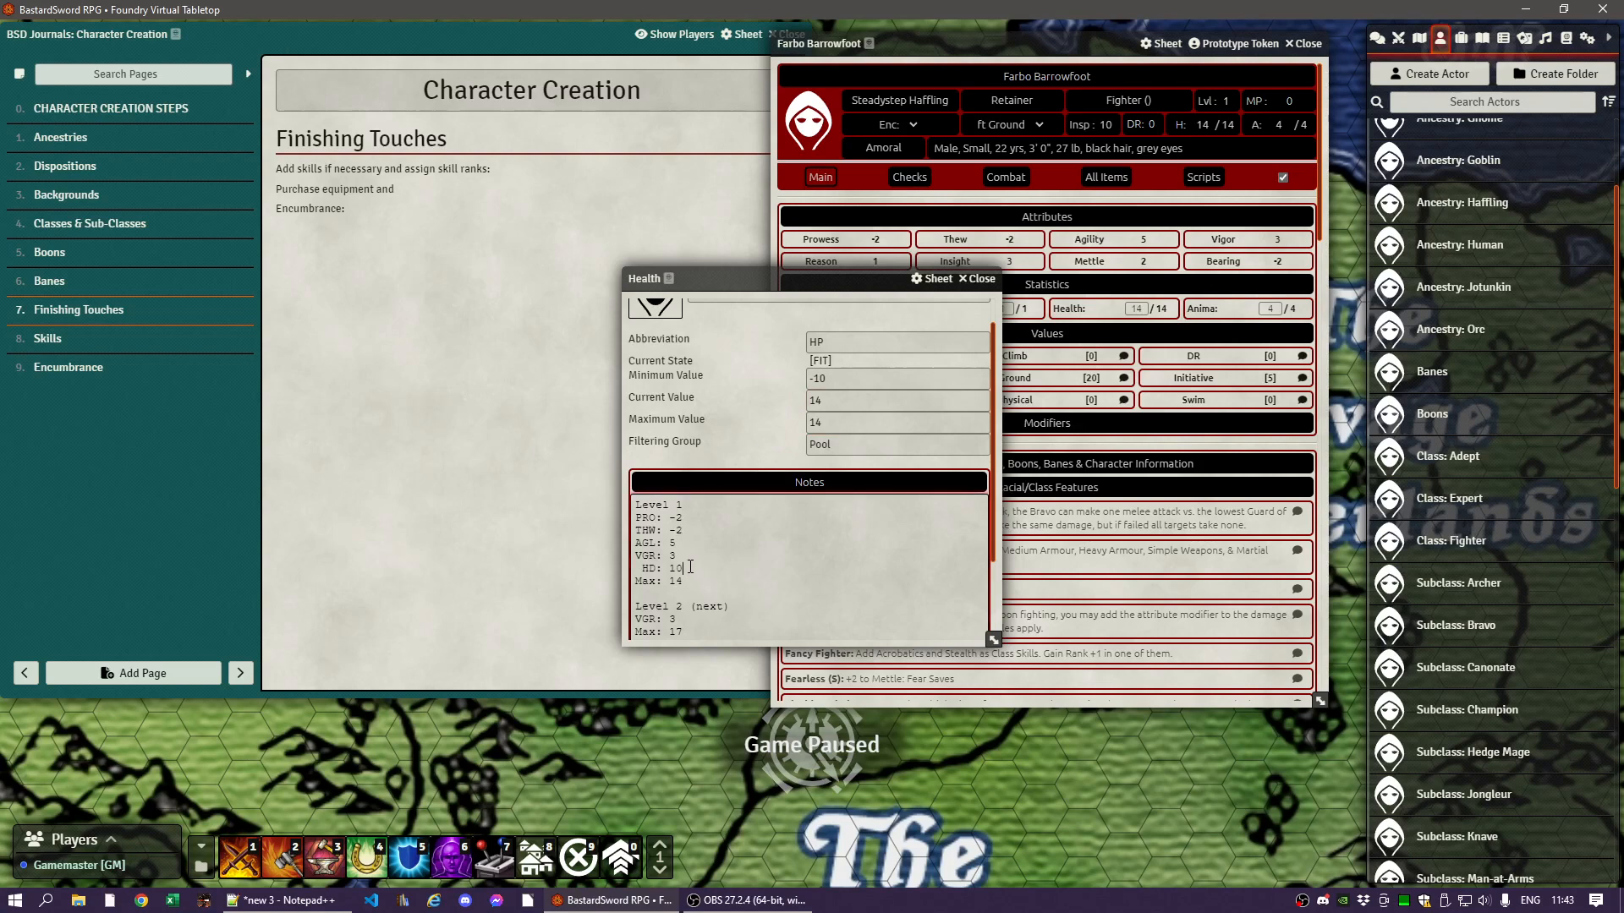
{"action": "left_click", "coordinate": [980, 279]}
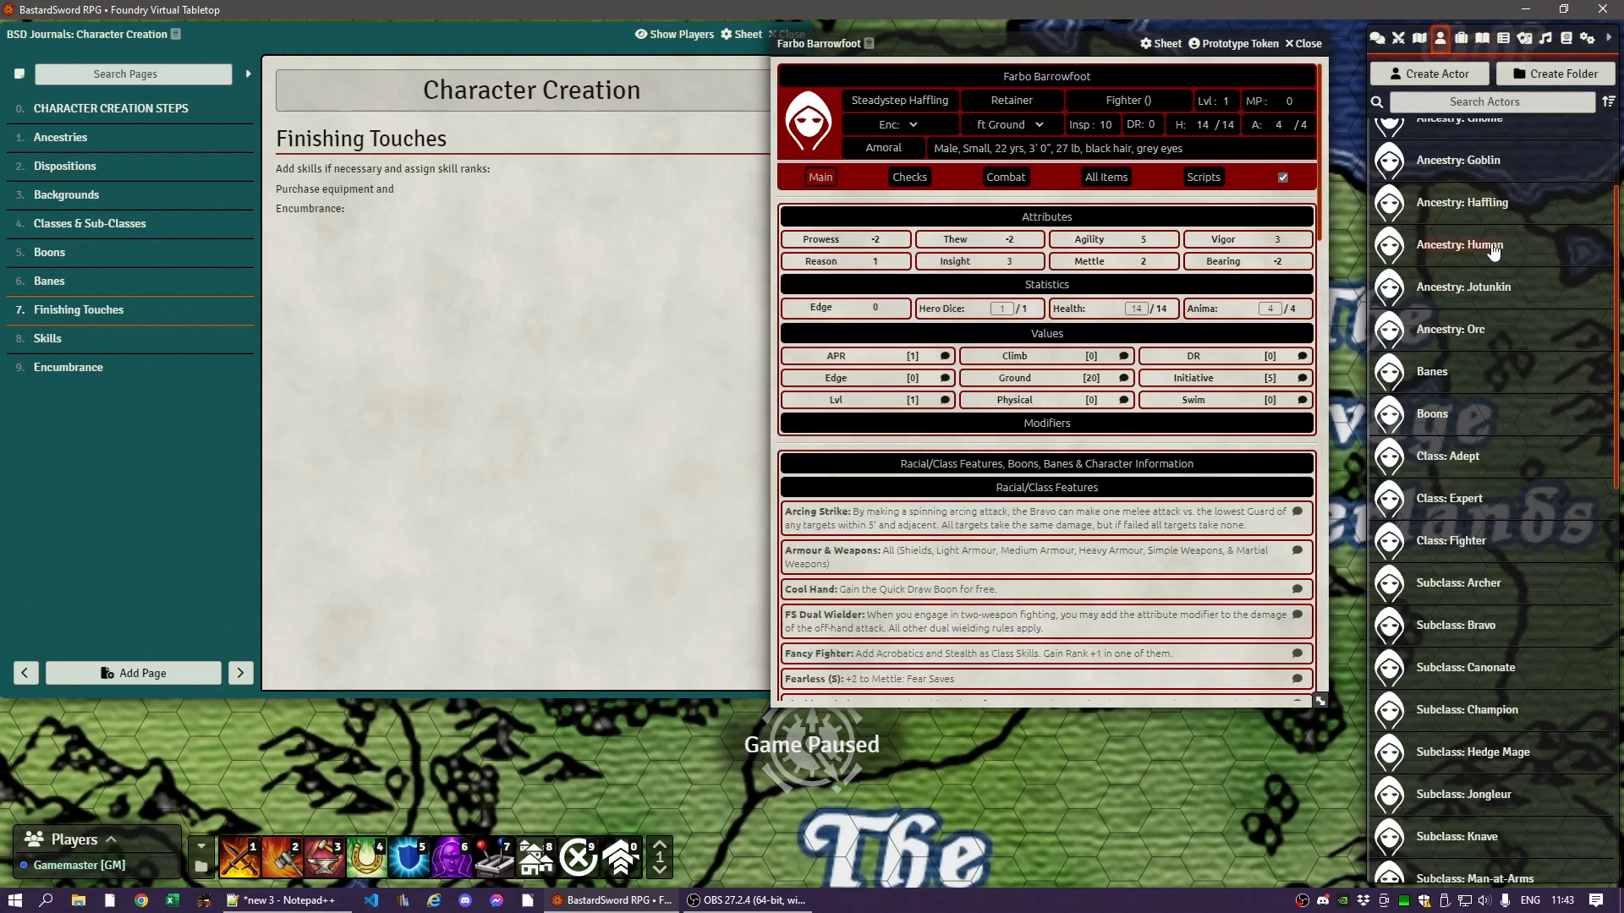
- Open the Health pool of the character's existing version in the other characters folder, re-enter its maximum as 17, and close it
{"action": "scroll", "coordinate": [1494, 252], "scroll_direction": "down", "scroll_amount": 10}
{"action": "scroll", "coordinate": [1493, 252], "scroll_direction": "down", "scroll_amount": 1}
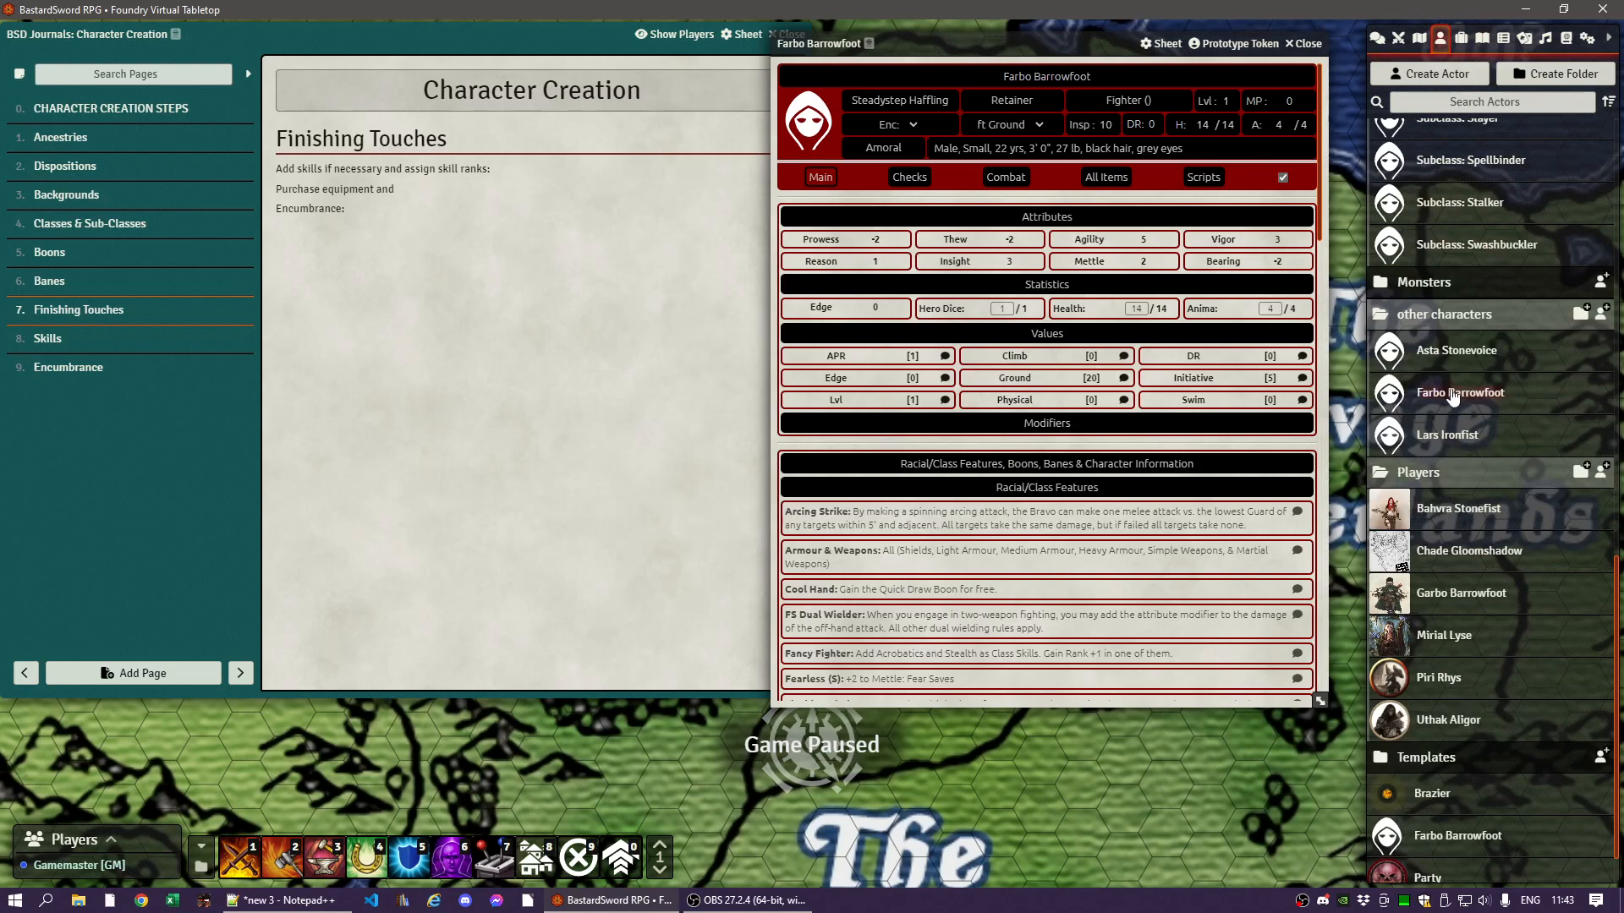
{"action": "left_click", "coordinate": [1448, 396]}
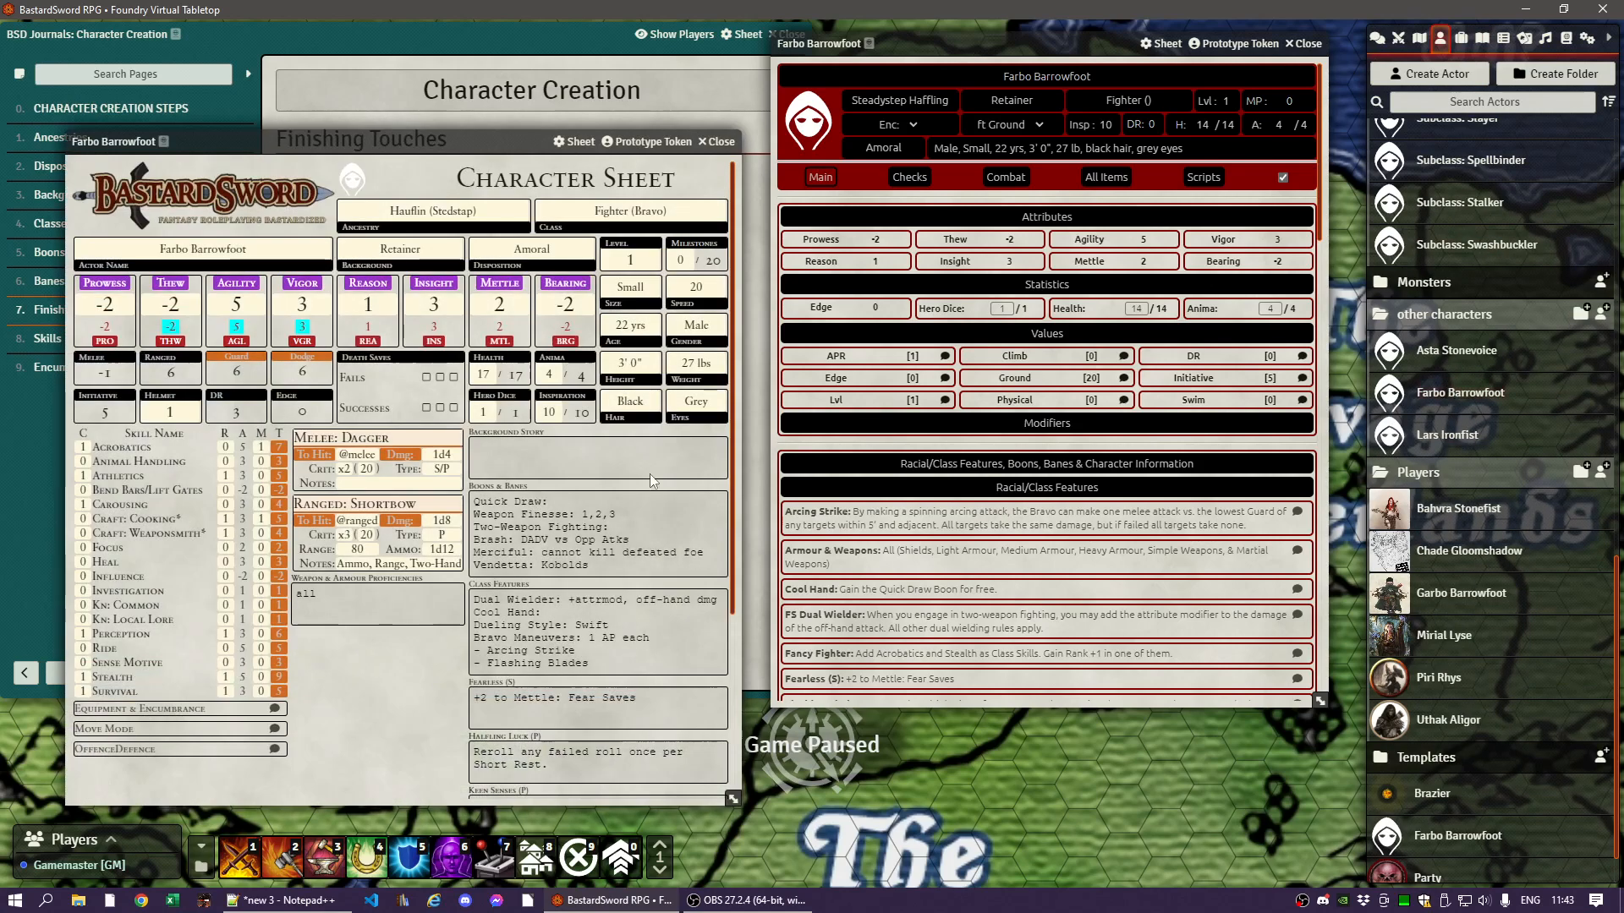
{"action": "left_click", "coordinate": [486, 364]}
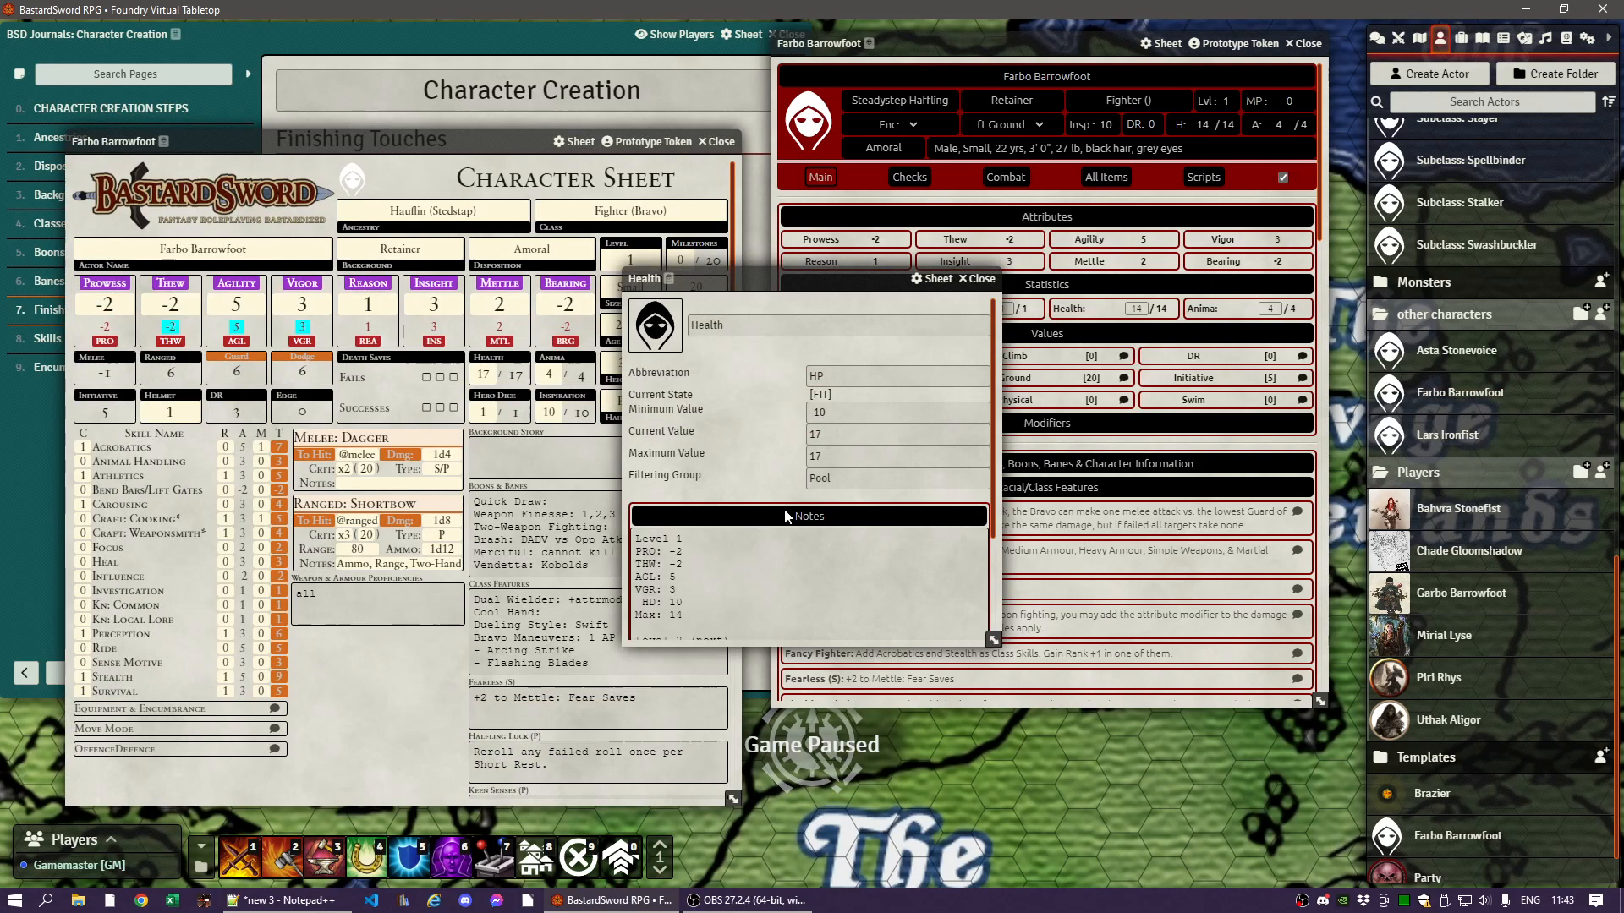
{"action": "double_click", "coordinate": [824, 453]}
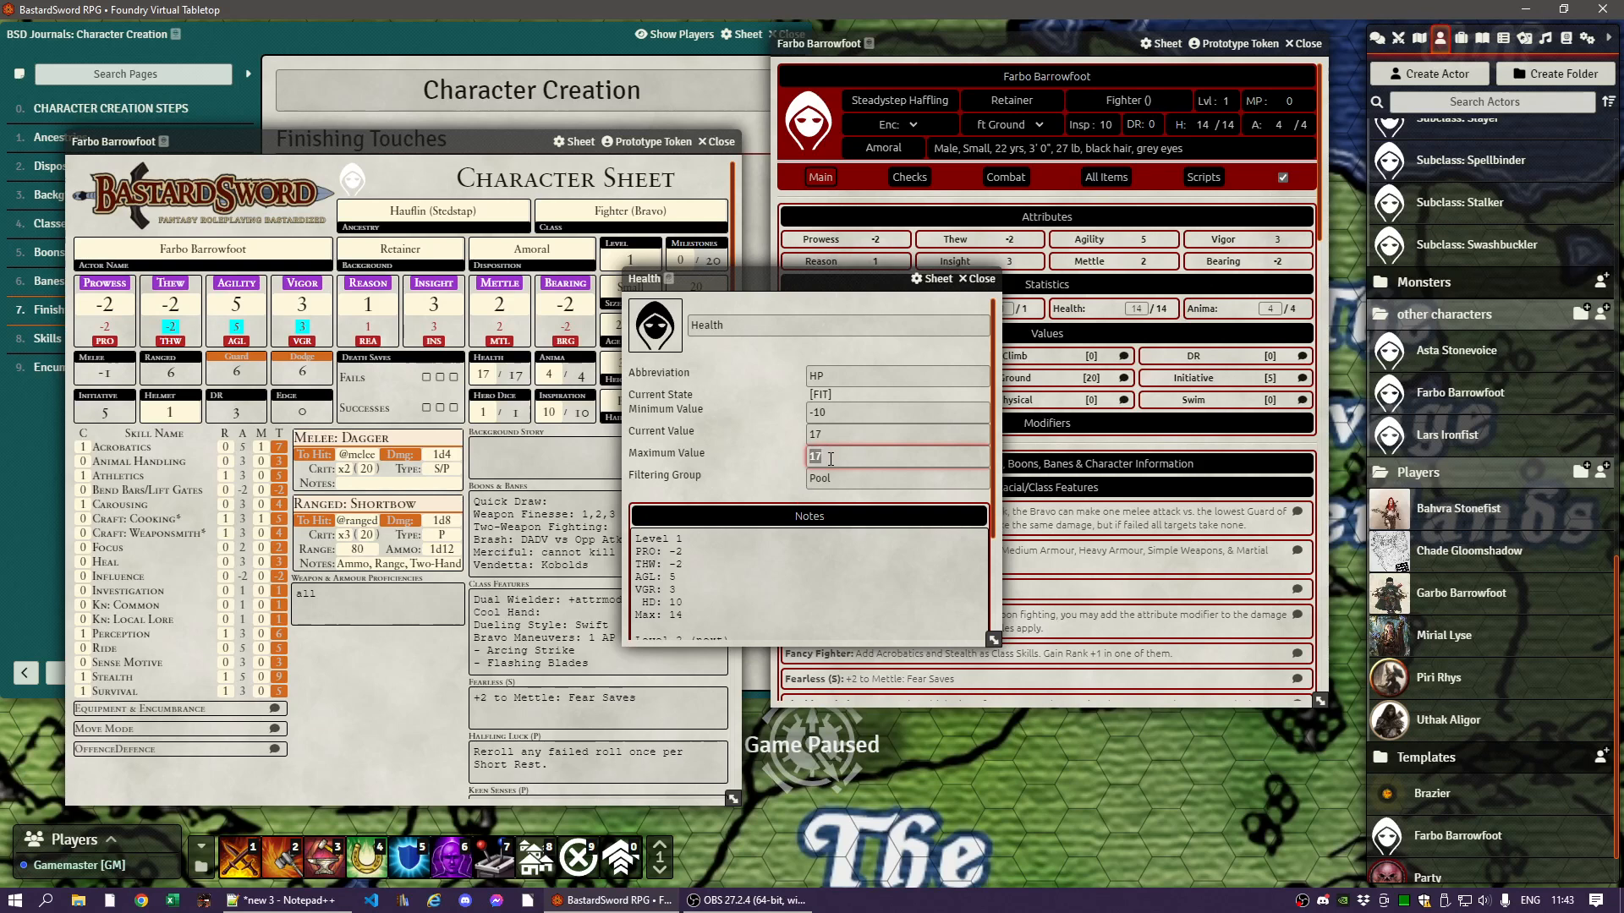
{"action": "type", "text": "17"}
{"action": "left_click", "coordinate": [783, 454]}
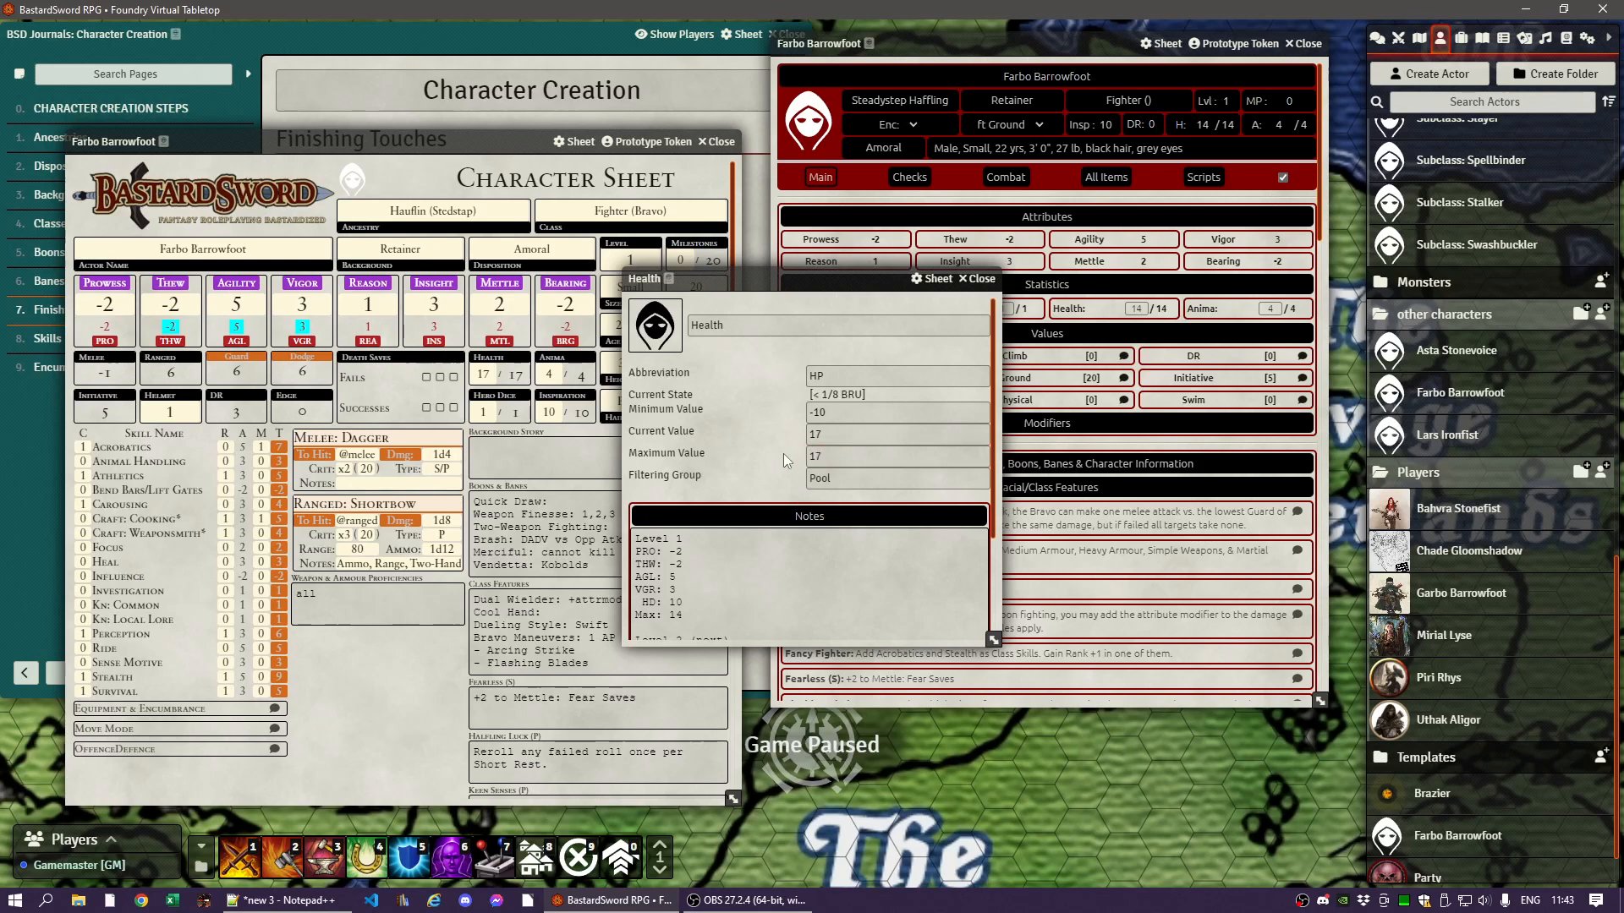
{"action": "left_click", "coordinate": [978, 280]}
{"action": "left_click", "coordinate": [719, 141]}
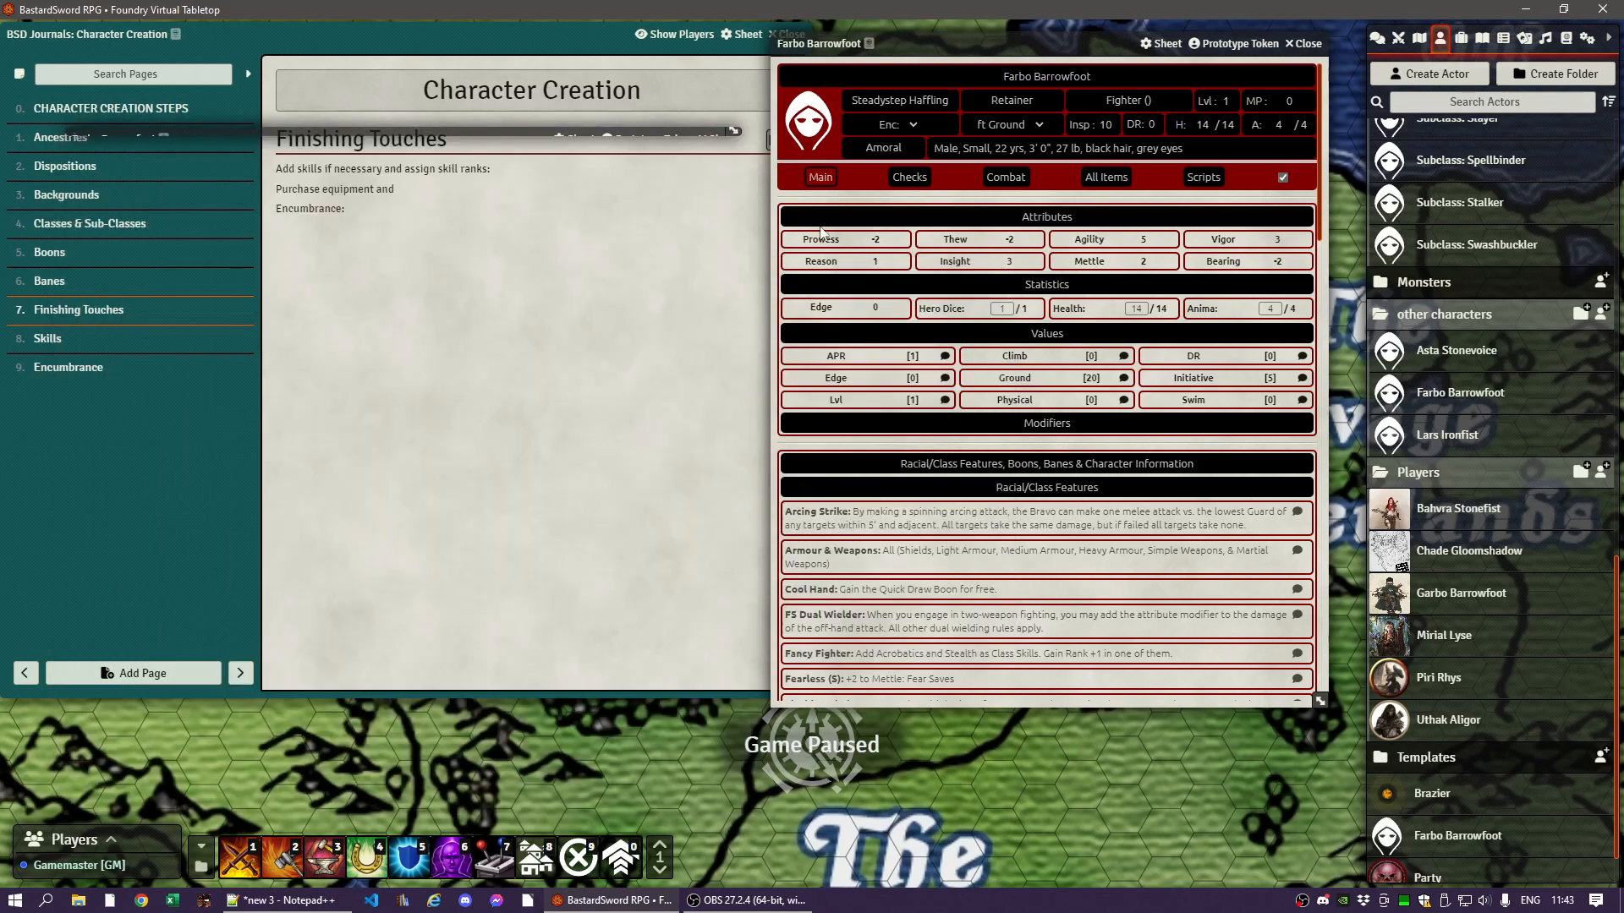
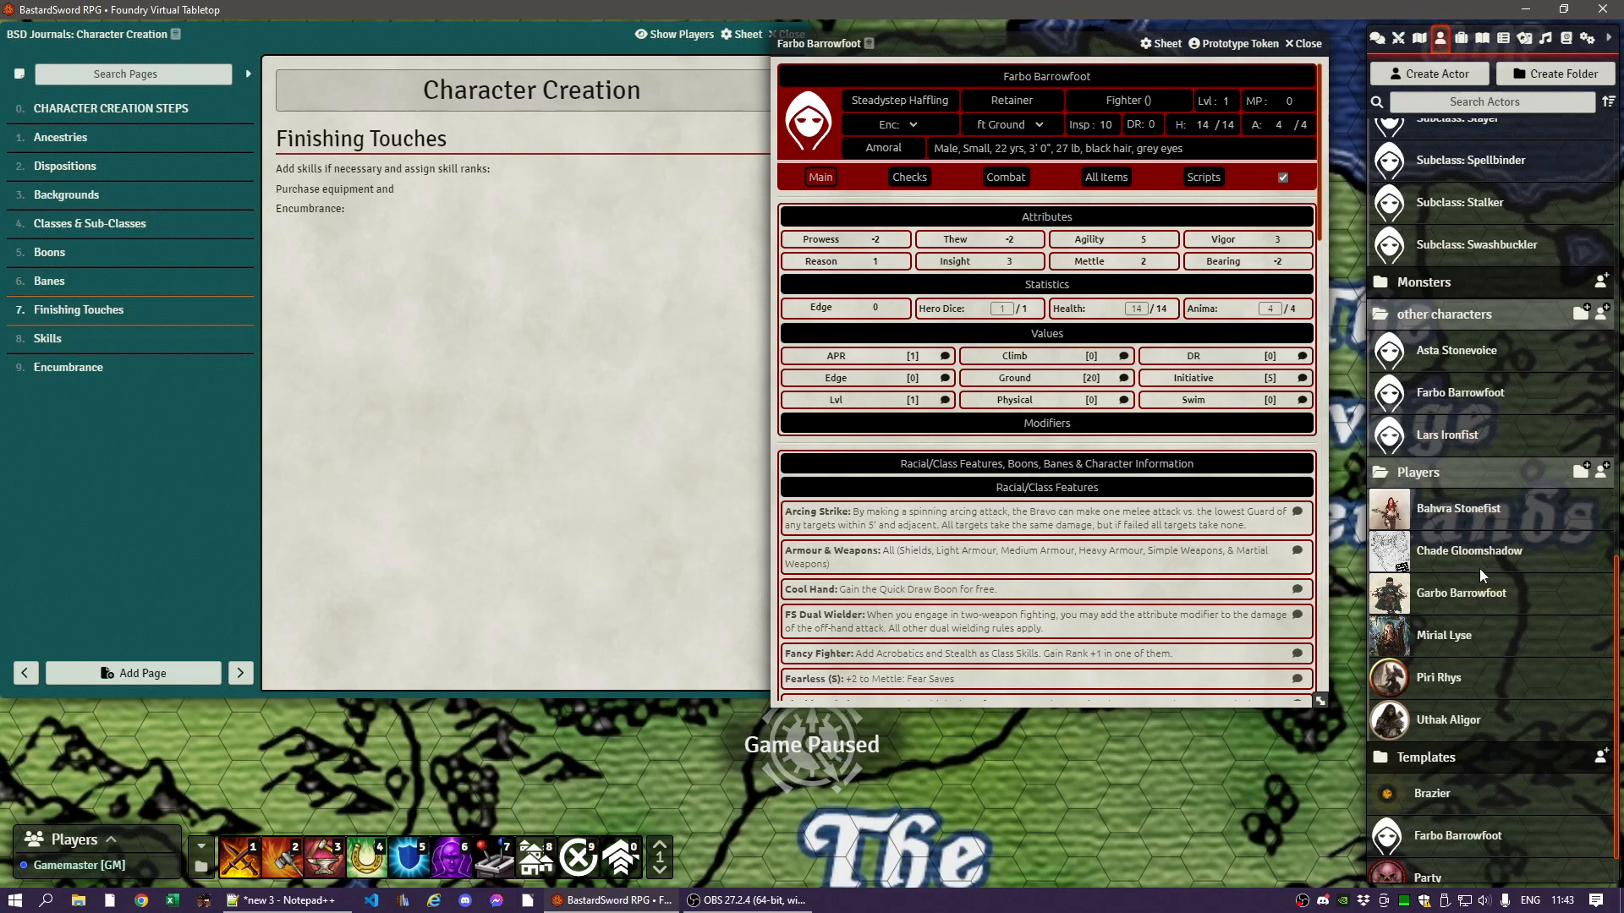
- Add the Subclass: Bravo trait from the Subclass: Bravo actor to the new character and close the subclass windows
{"action": "scroll", "coordinate": [1479, 569], "scroll_direction": "up", "scroll_amount": 3}
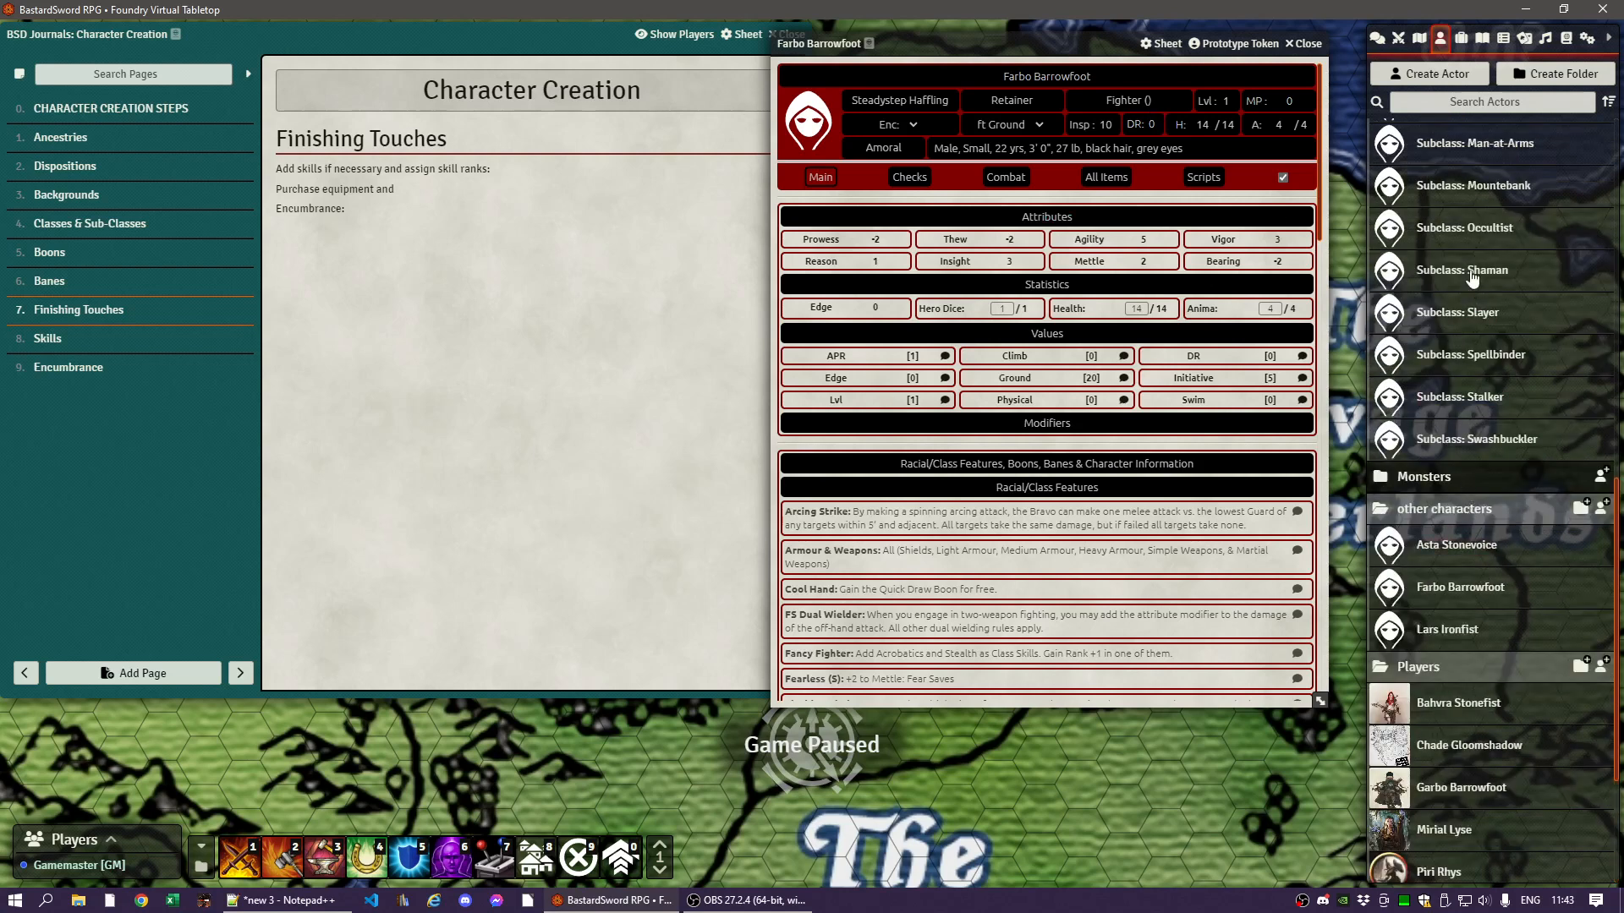
{"action": "scroll", "coordinate": [1481, 373], "scroll_direction": "up", "scroll_amount": 4}
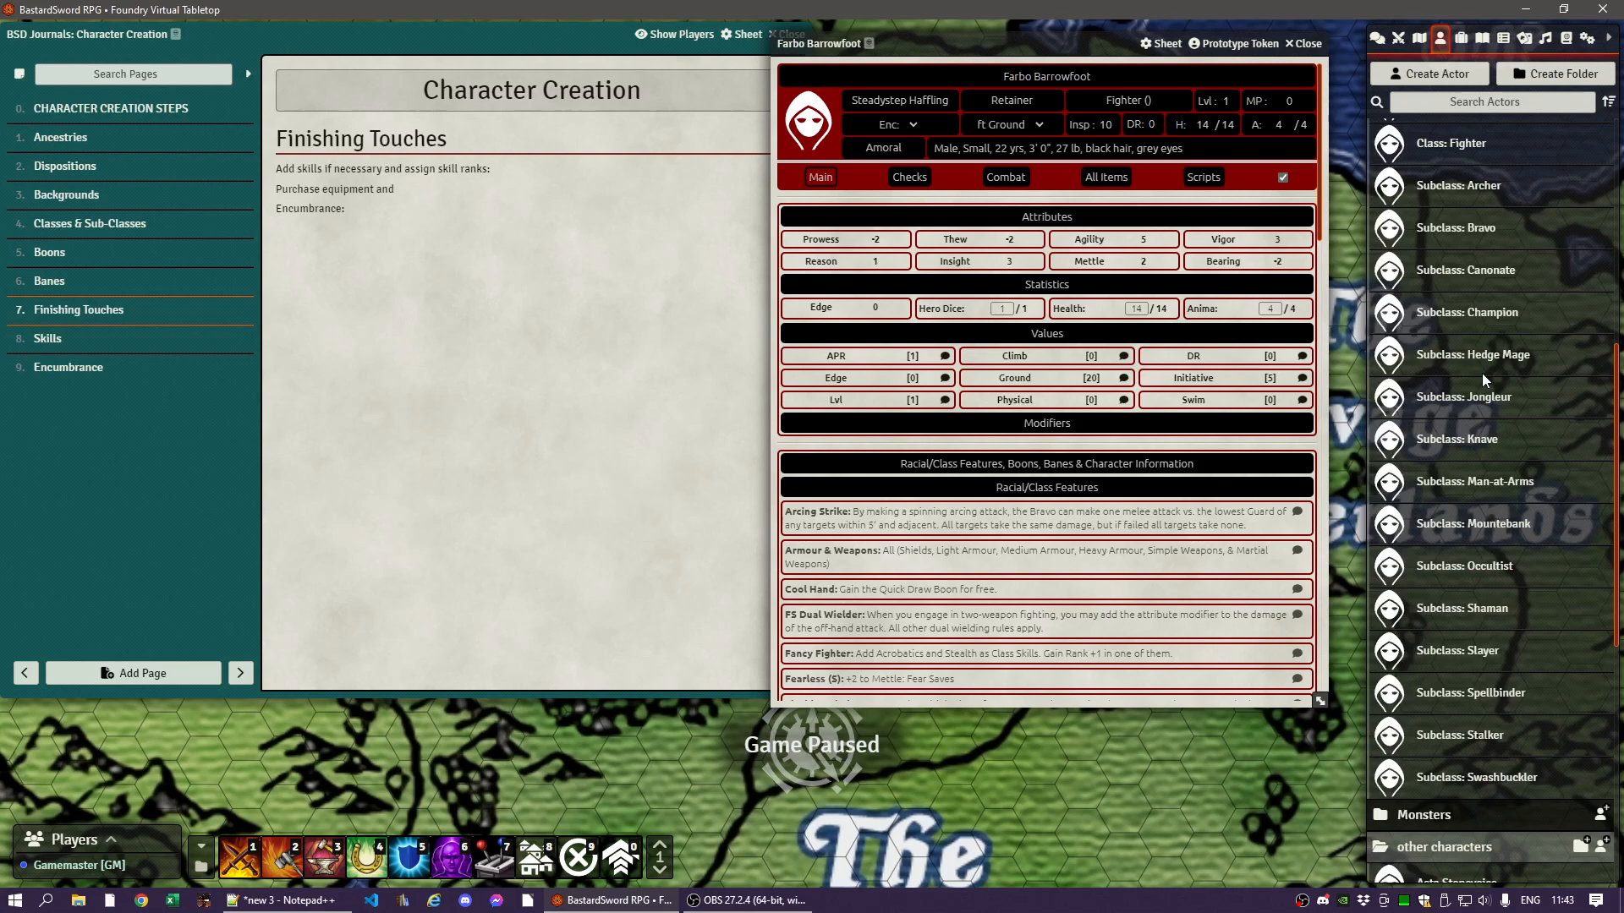
{"action": "left_click", "coordinate": [1453, 235]}
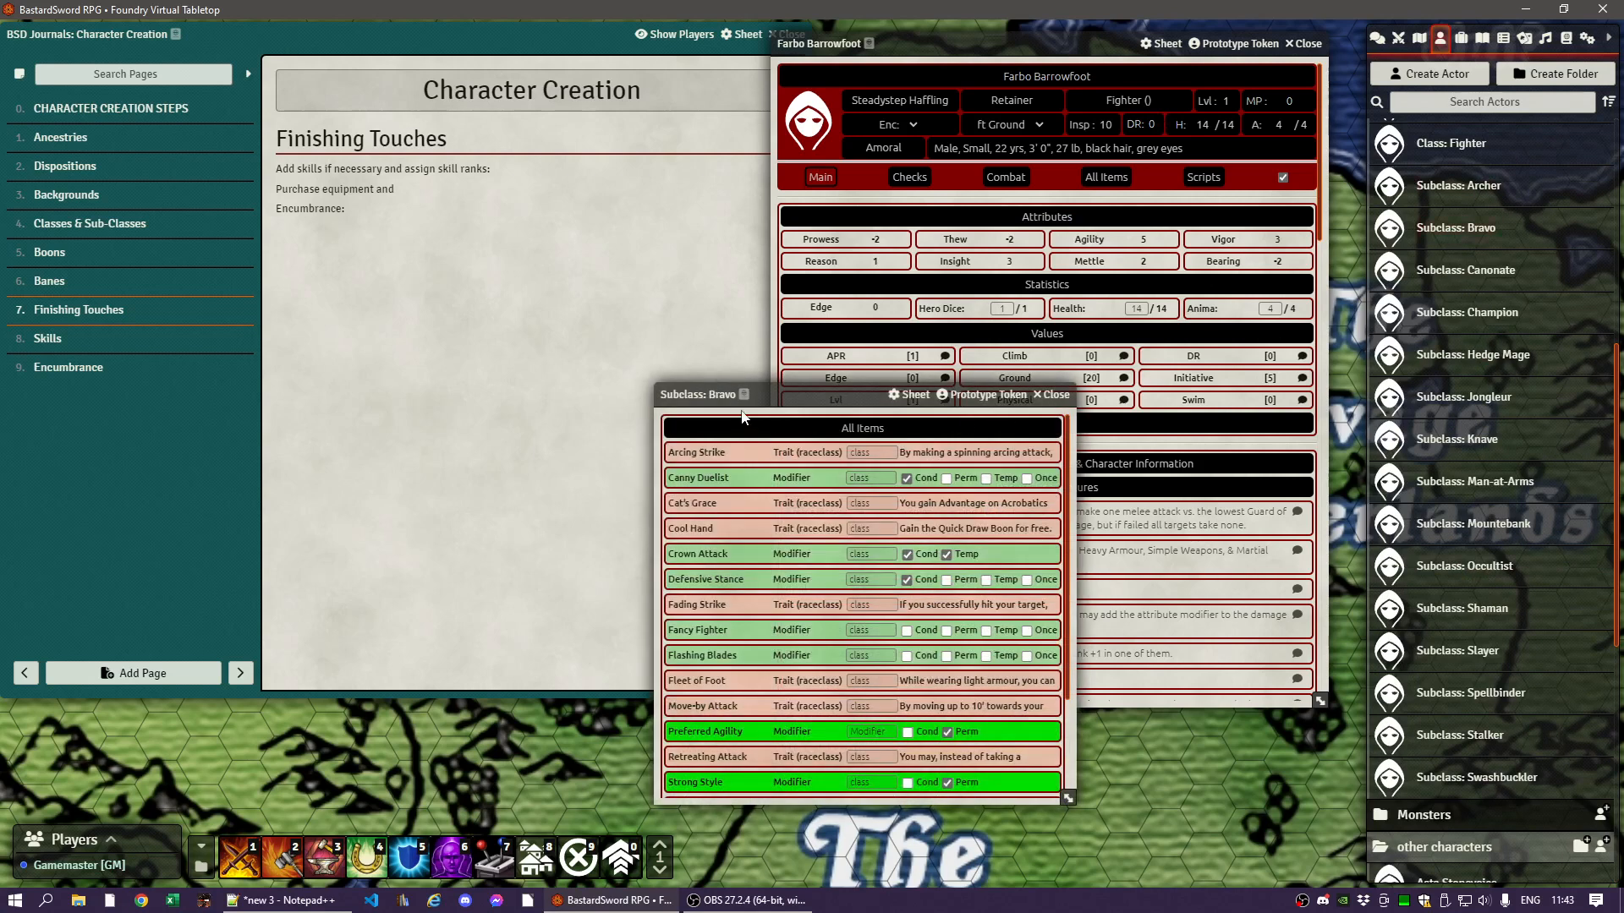
{"action": "left_click_drag", "start_coordinate": [793, 395], "coordinate": [549, 322]}
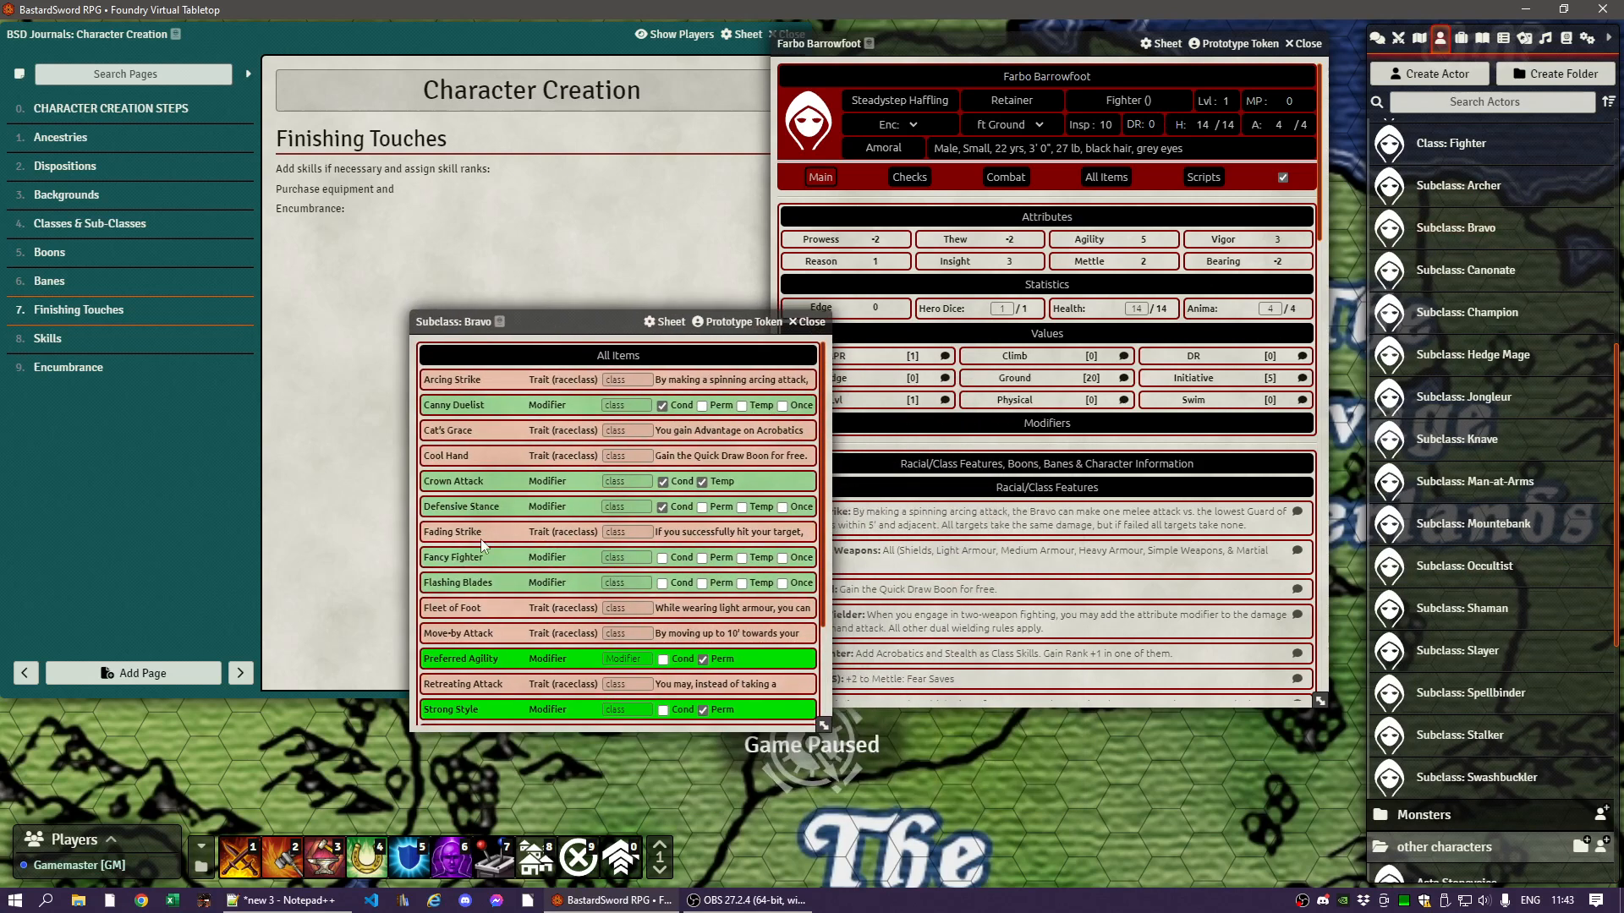
{"action": "scroll", "coordinate": [490, 585], "scroll_direction": "down", "scroll_amount": 3}
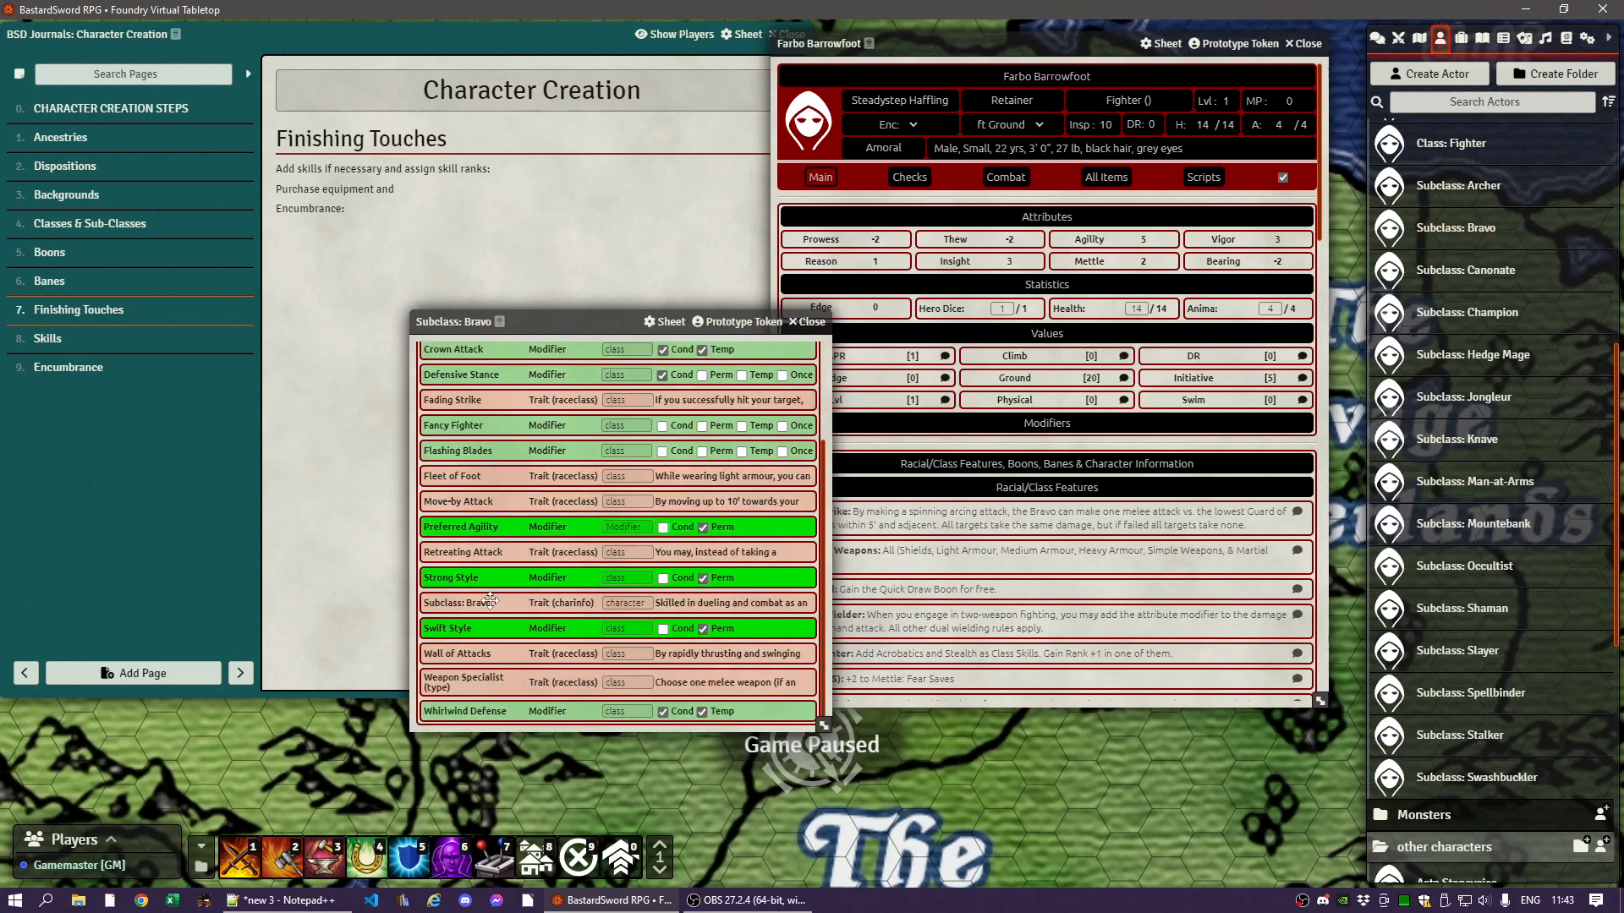
{"action": "left_click_drag", "start_coordinate": [455, 606], "coordinate": [991, 492]}
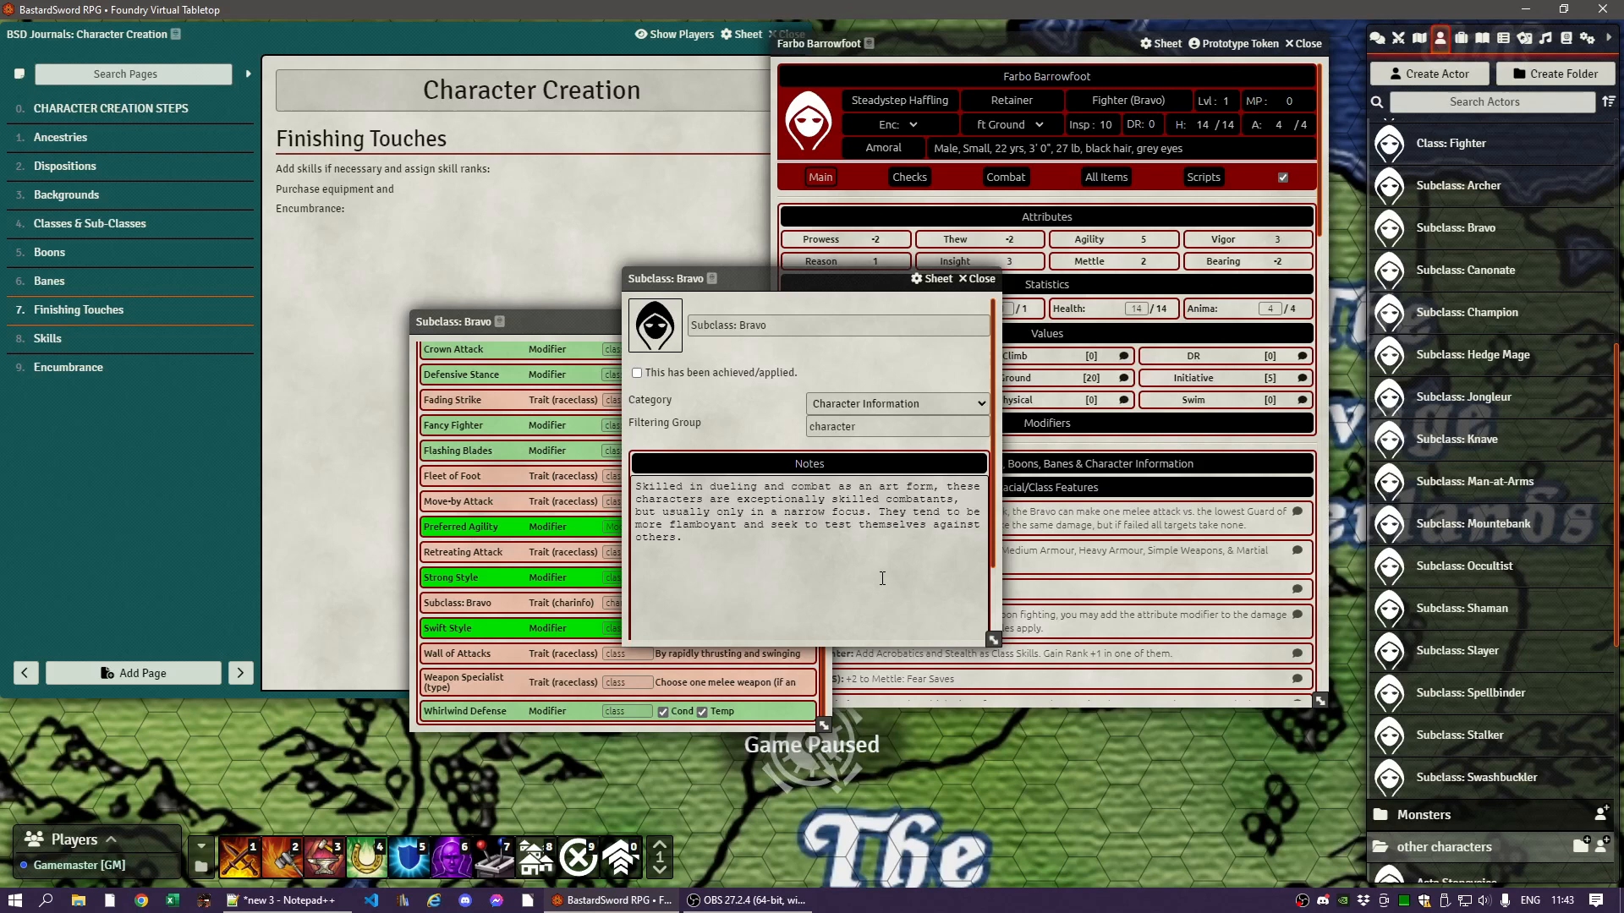
{"action": "left_click", "coordinate": [978, 279]}
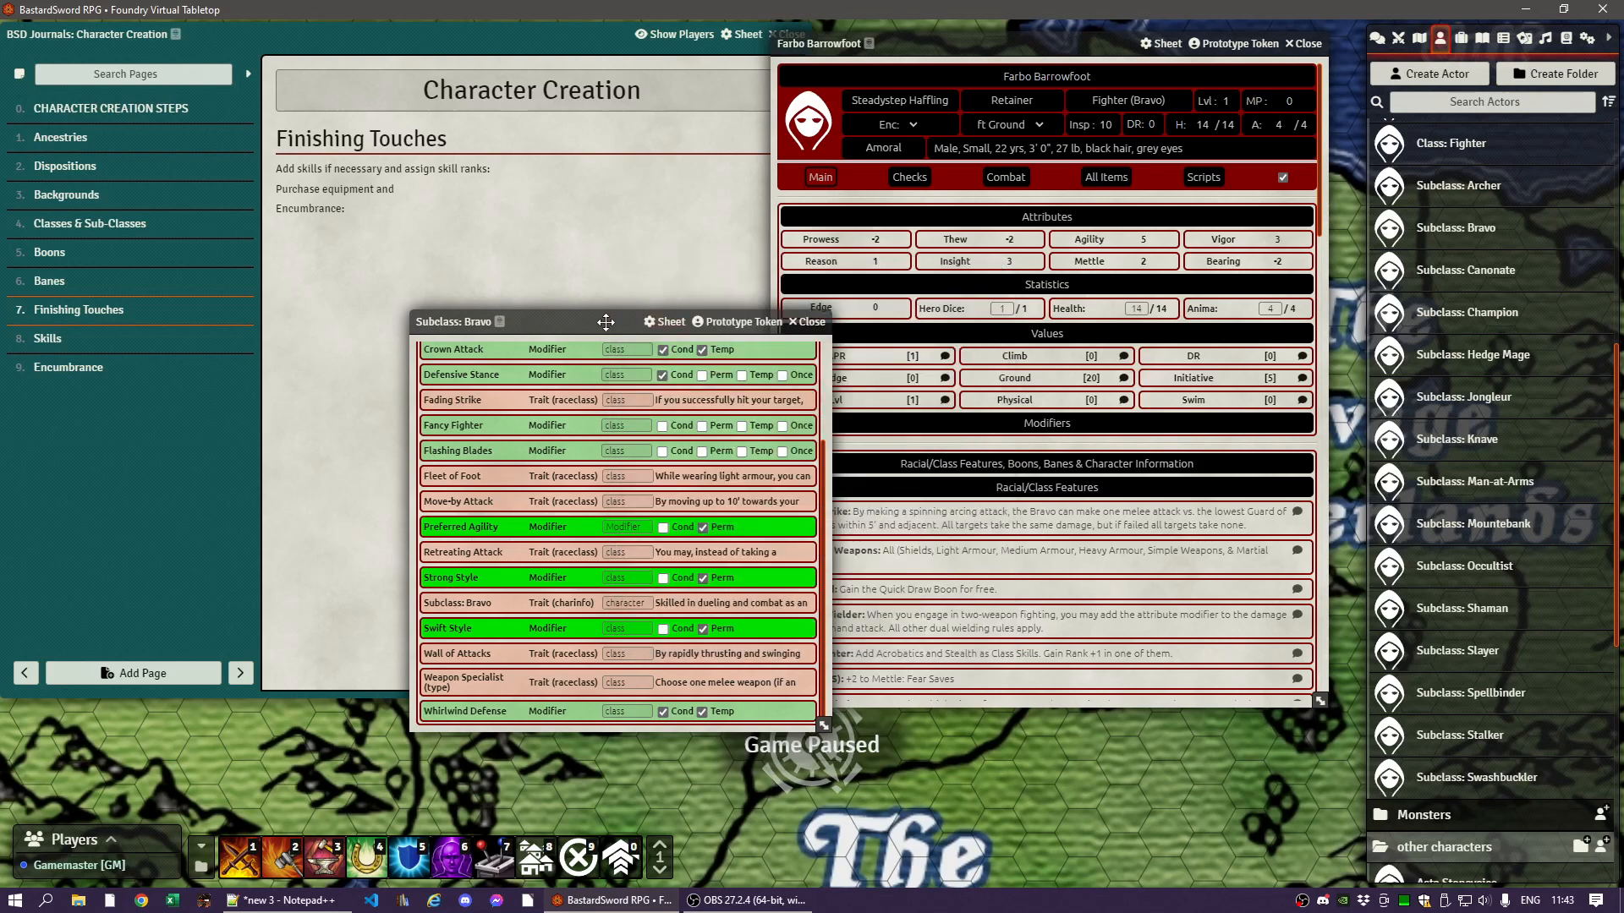
{"action": "left_click_drag", "start_coordinate": [605, 321], "coordinate": [494, 255]}
{"action": "left_click", "coordinate": [709, 255]}
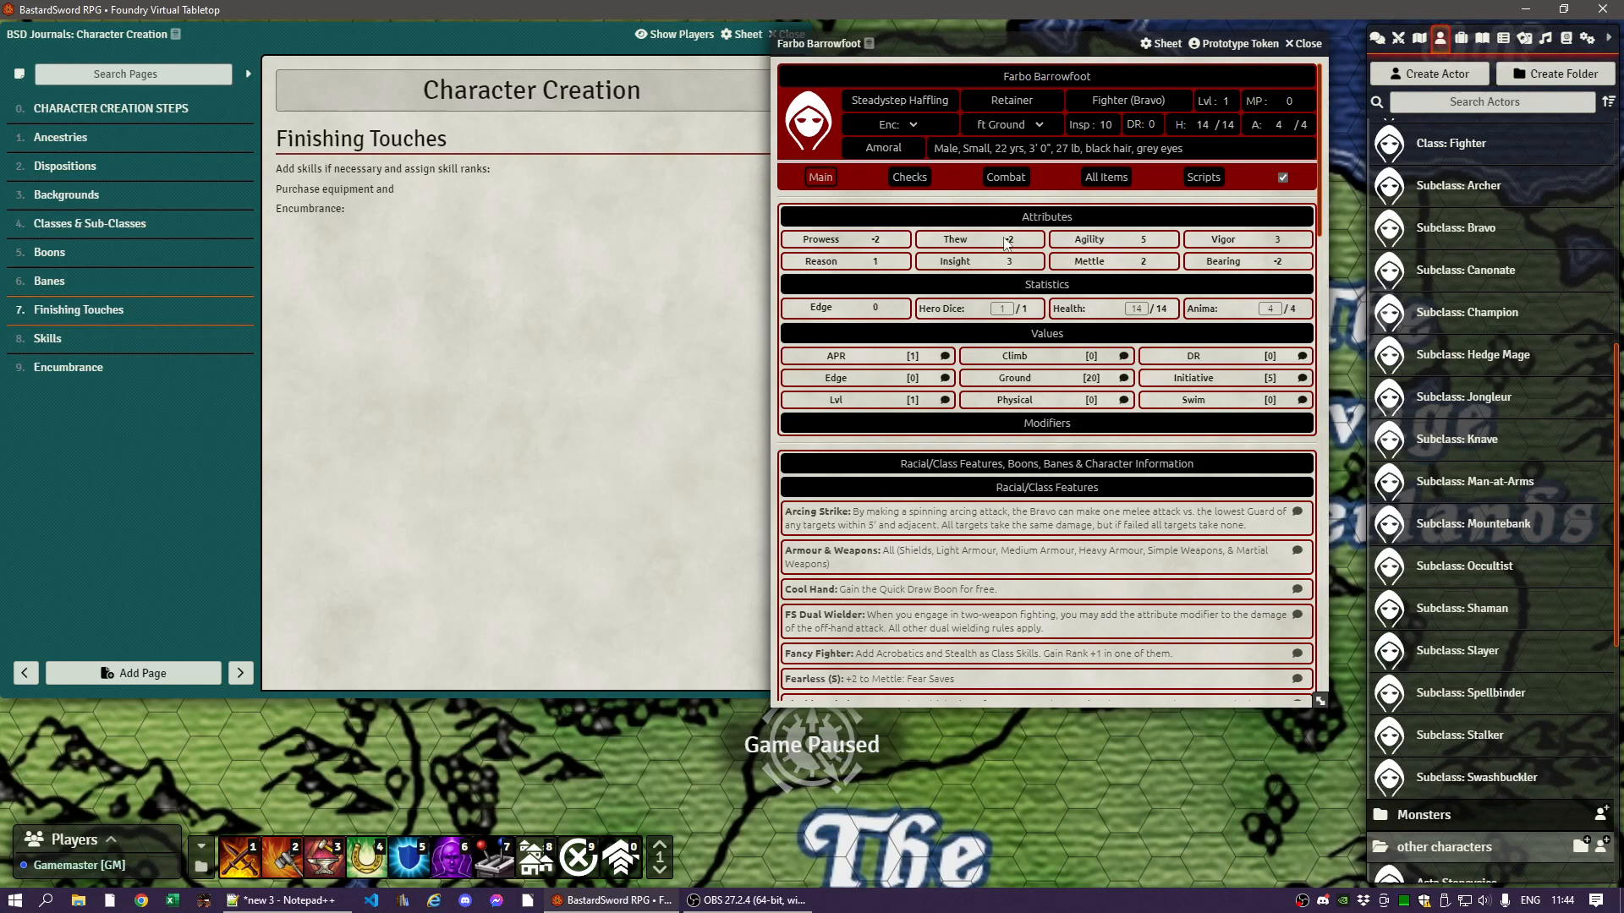
- Add the Encumbrance -2 item from the journal's Encumbrance page to the character and close its item window
{"action": "left_click", "coordinate": [63, 370]}
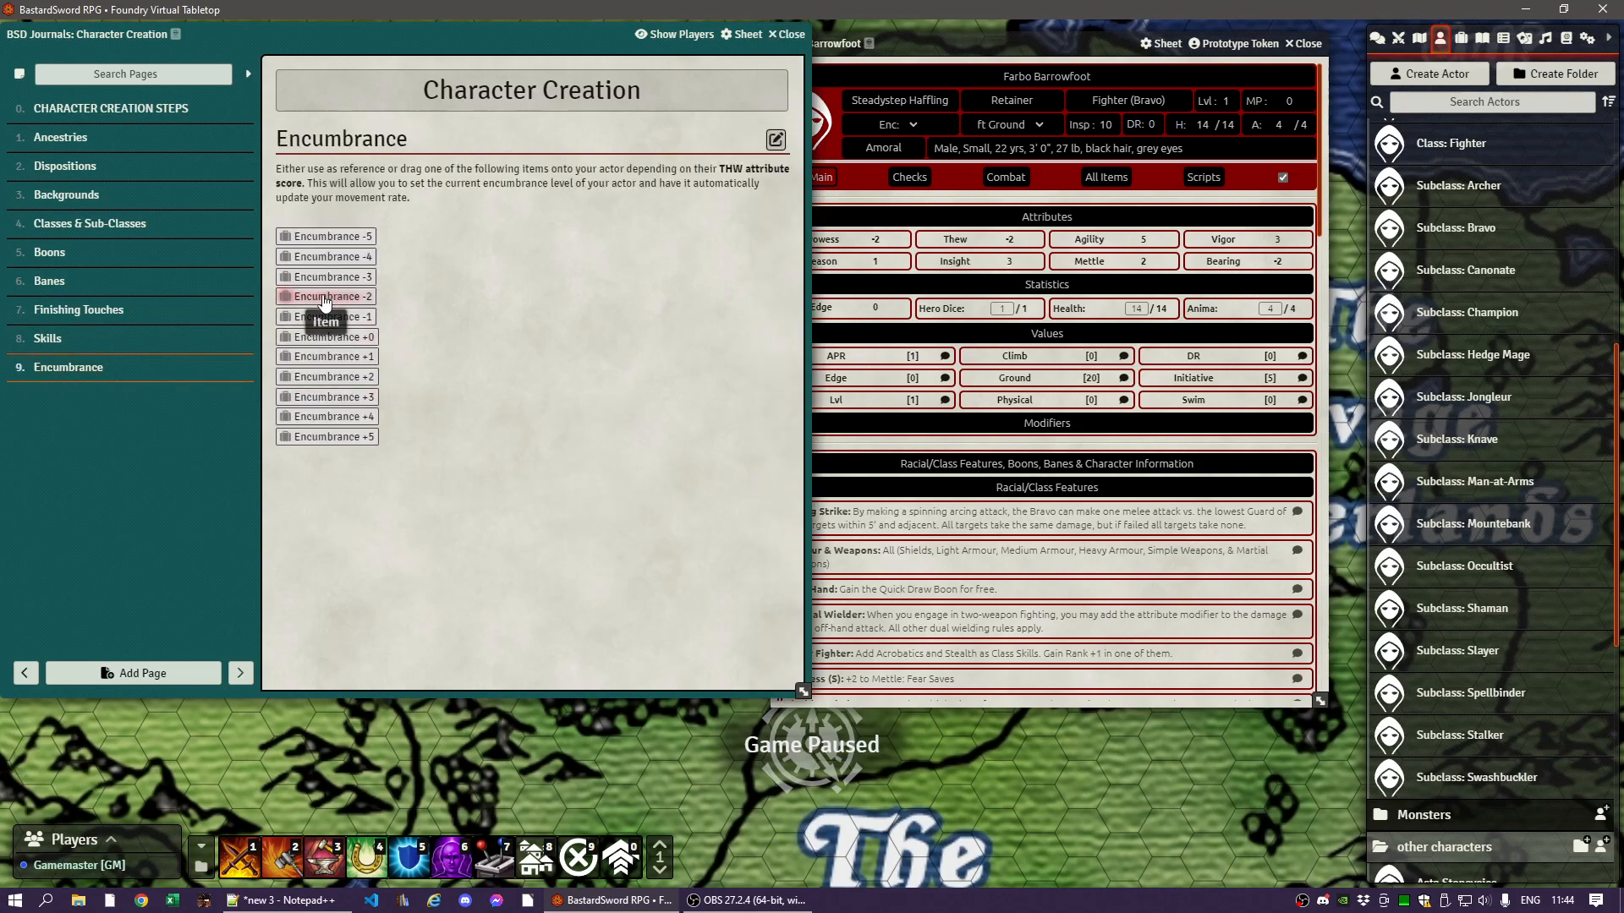
{"action": "left_click_drag", "start_coordinate": [328, 298], "coordinate": [950, 308]}
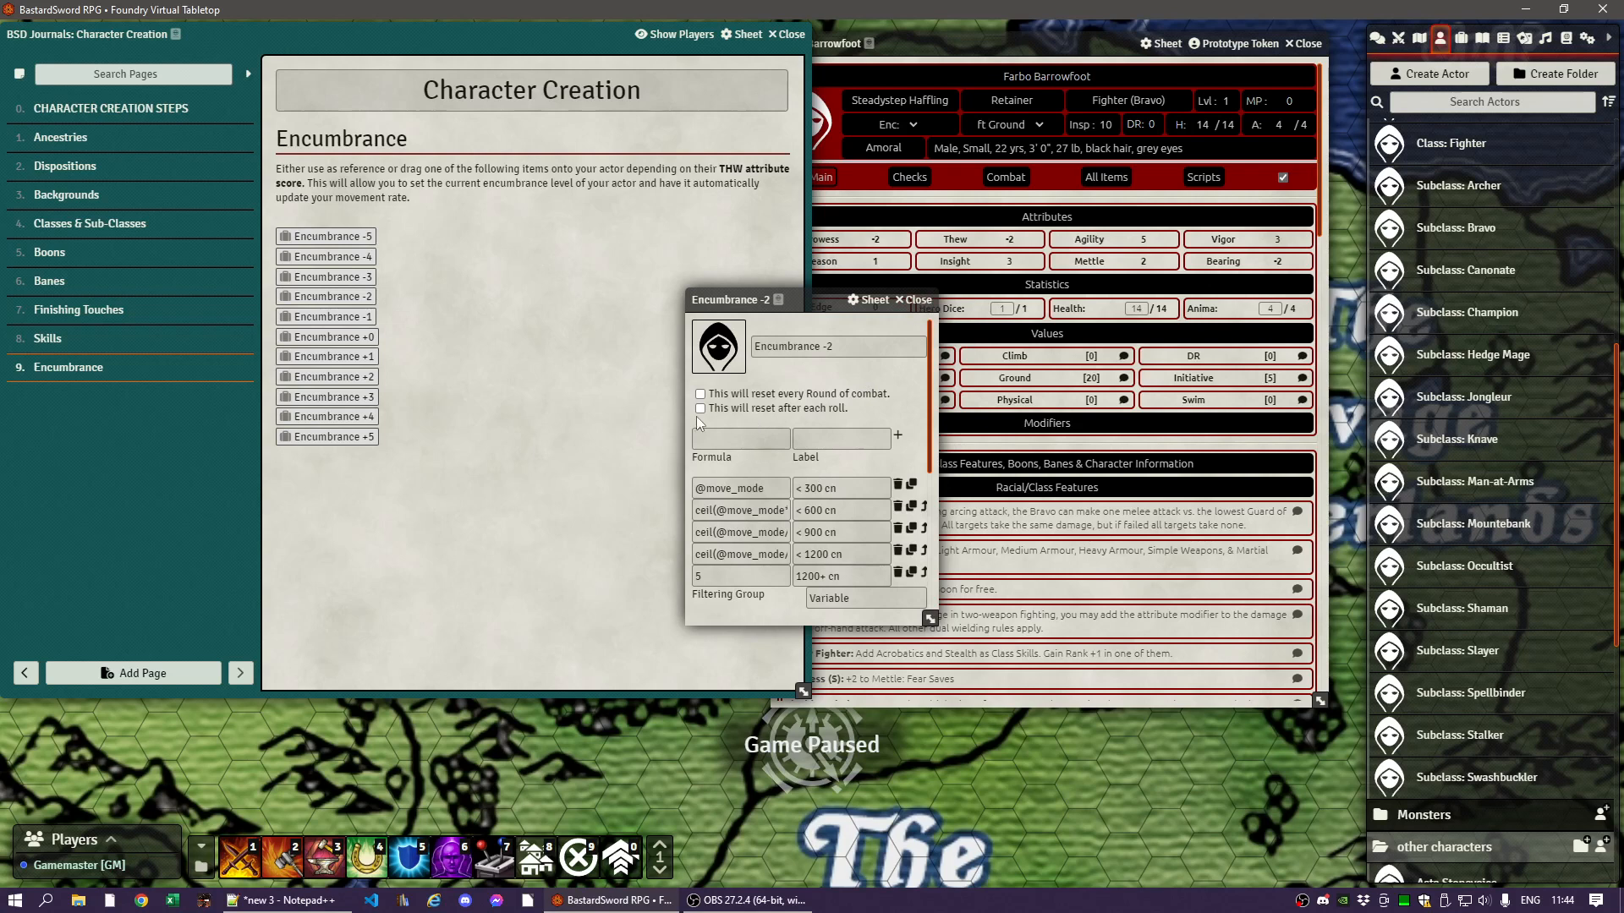
{"action": "left_click", "coordinate": [915, 300]}
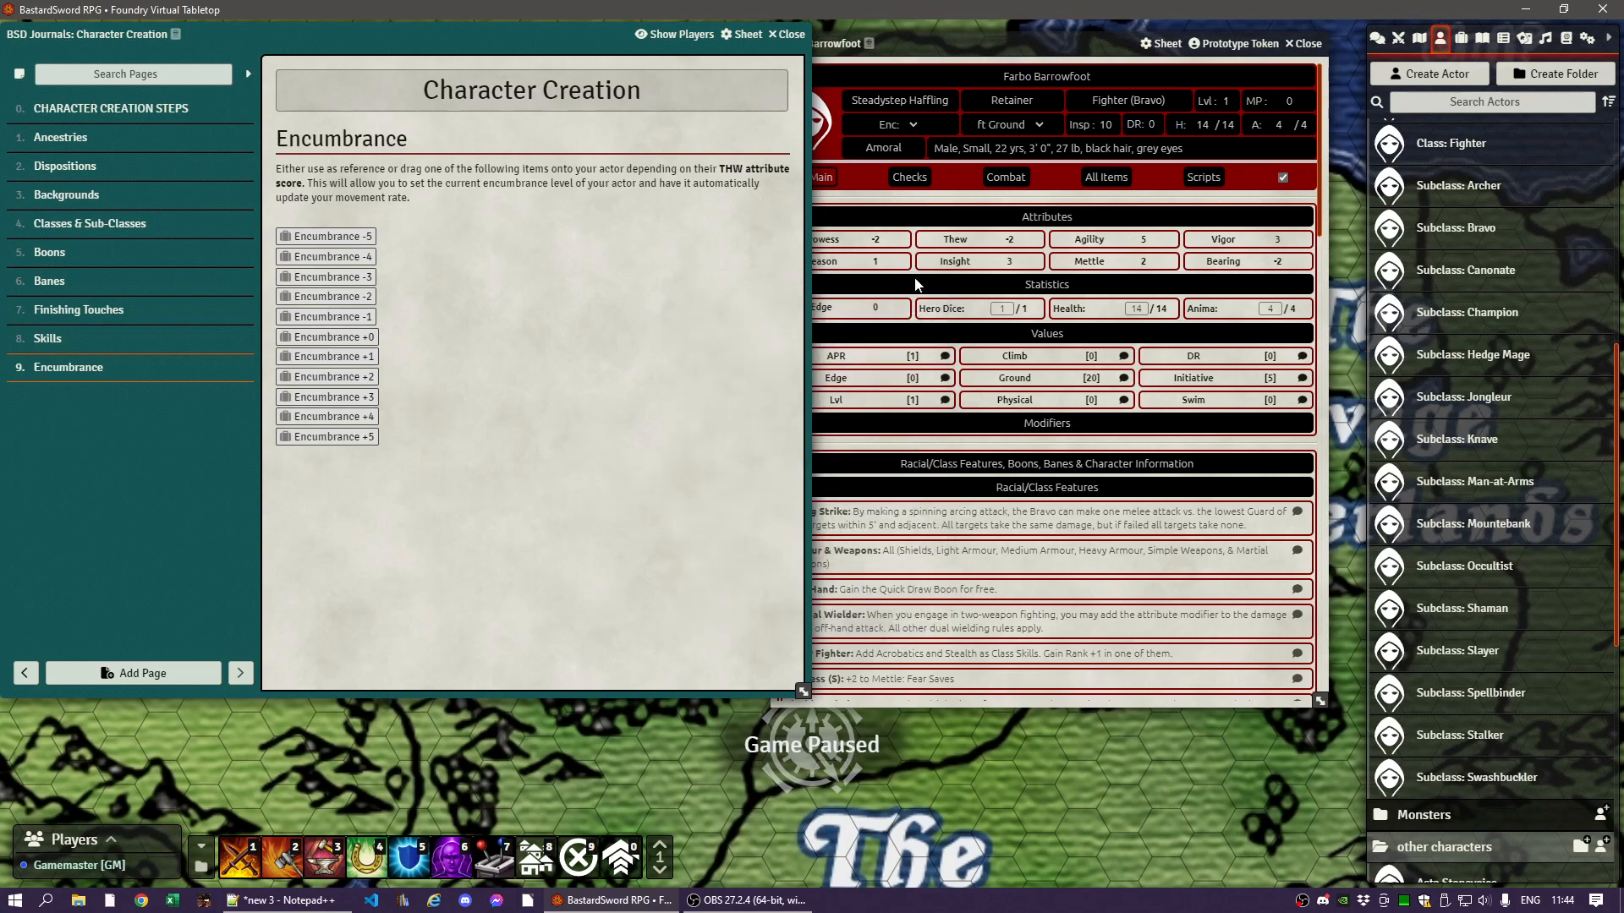
{"action": "left_click", "coordinate": [915, 126]}
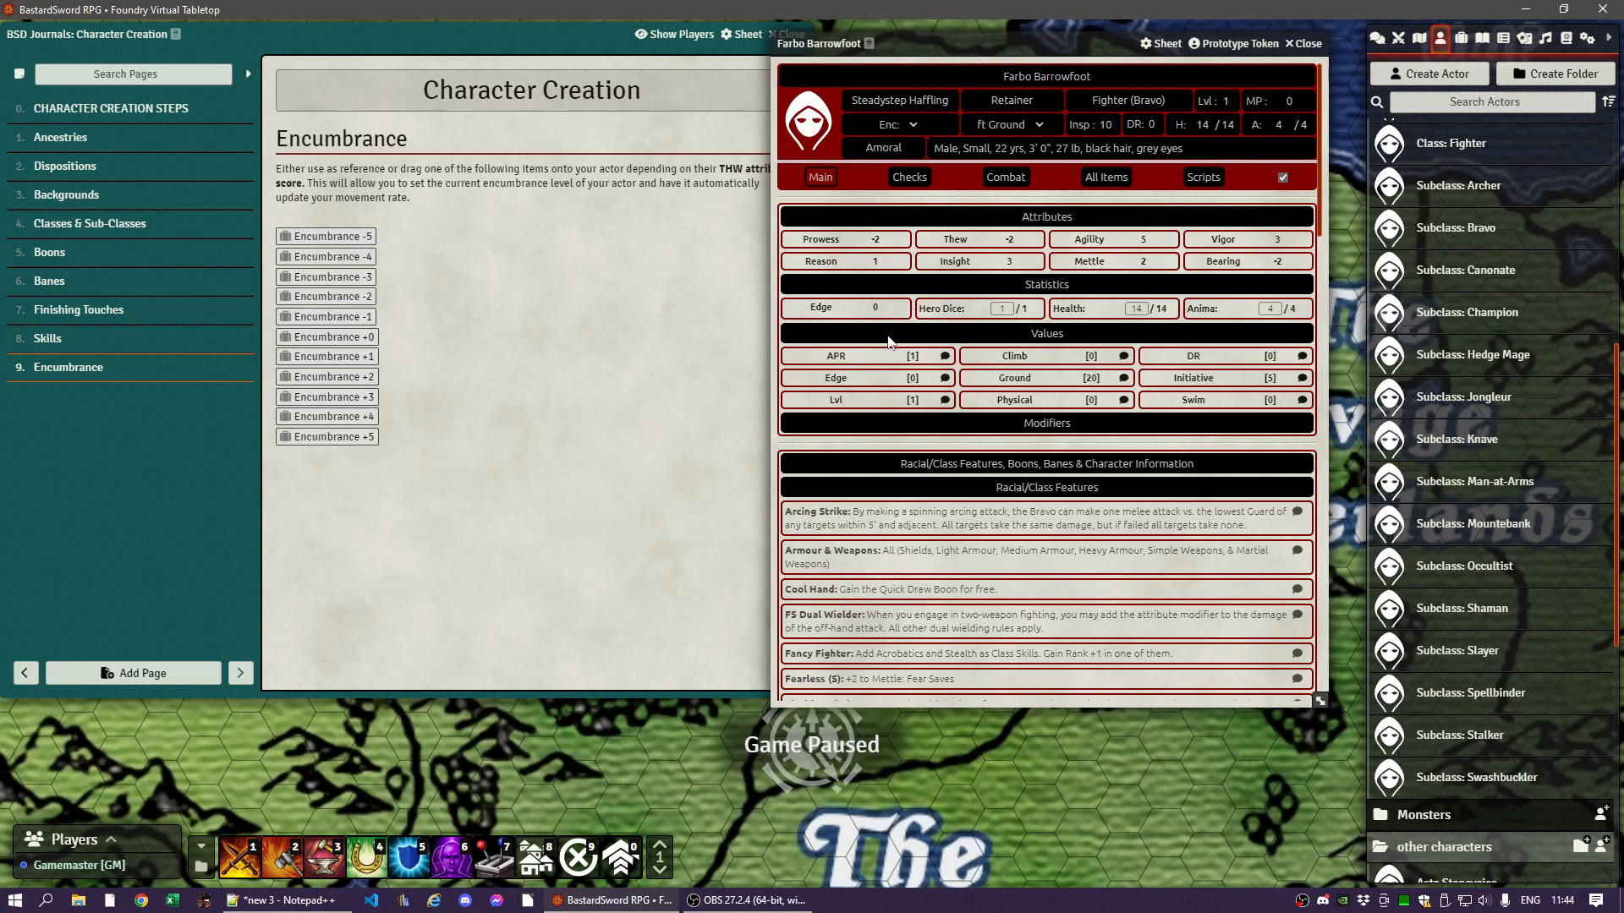
- Switch the character's movement mode to Swim and back to Ground
{"action": "left_click", "coordinate": [1037, 126]}
{"action": "left_click", "coordinate": [1051, 152]}
{"action": "left_click", "coordinate": [1040, 124]}
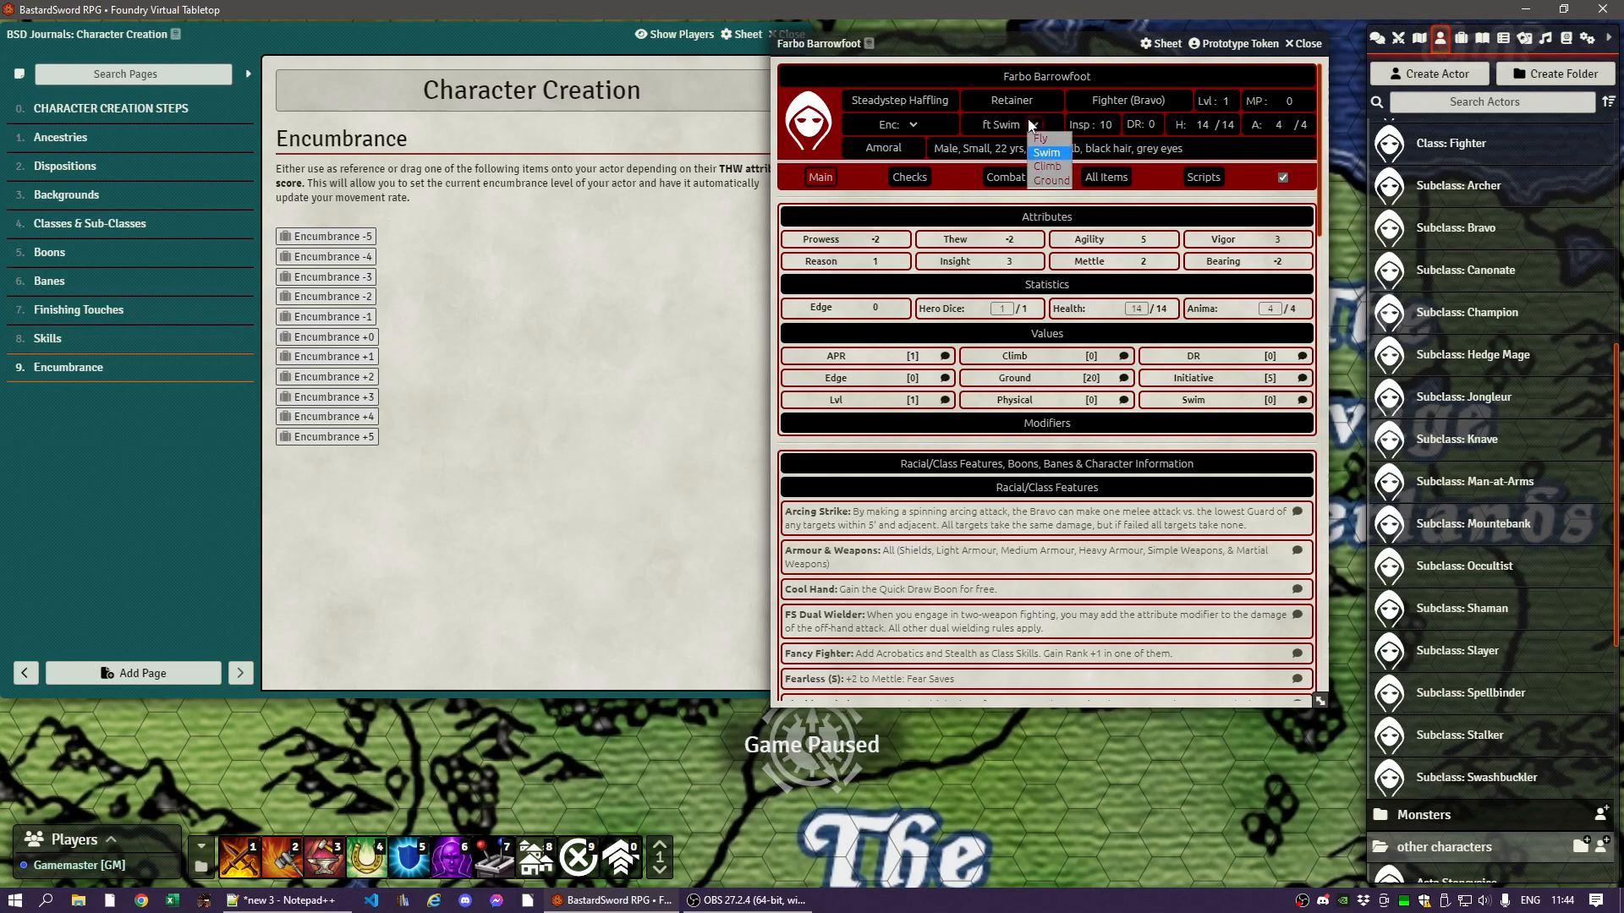
{"action": "left_click", "coordinate": [1043, 181]}
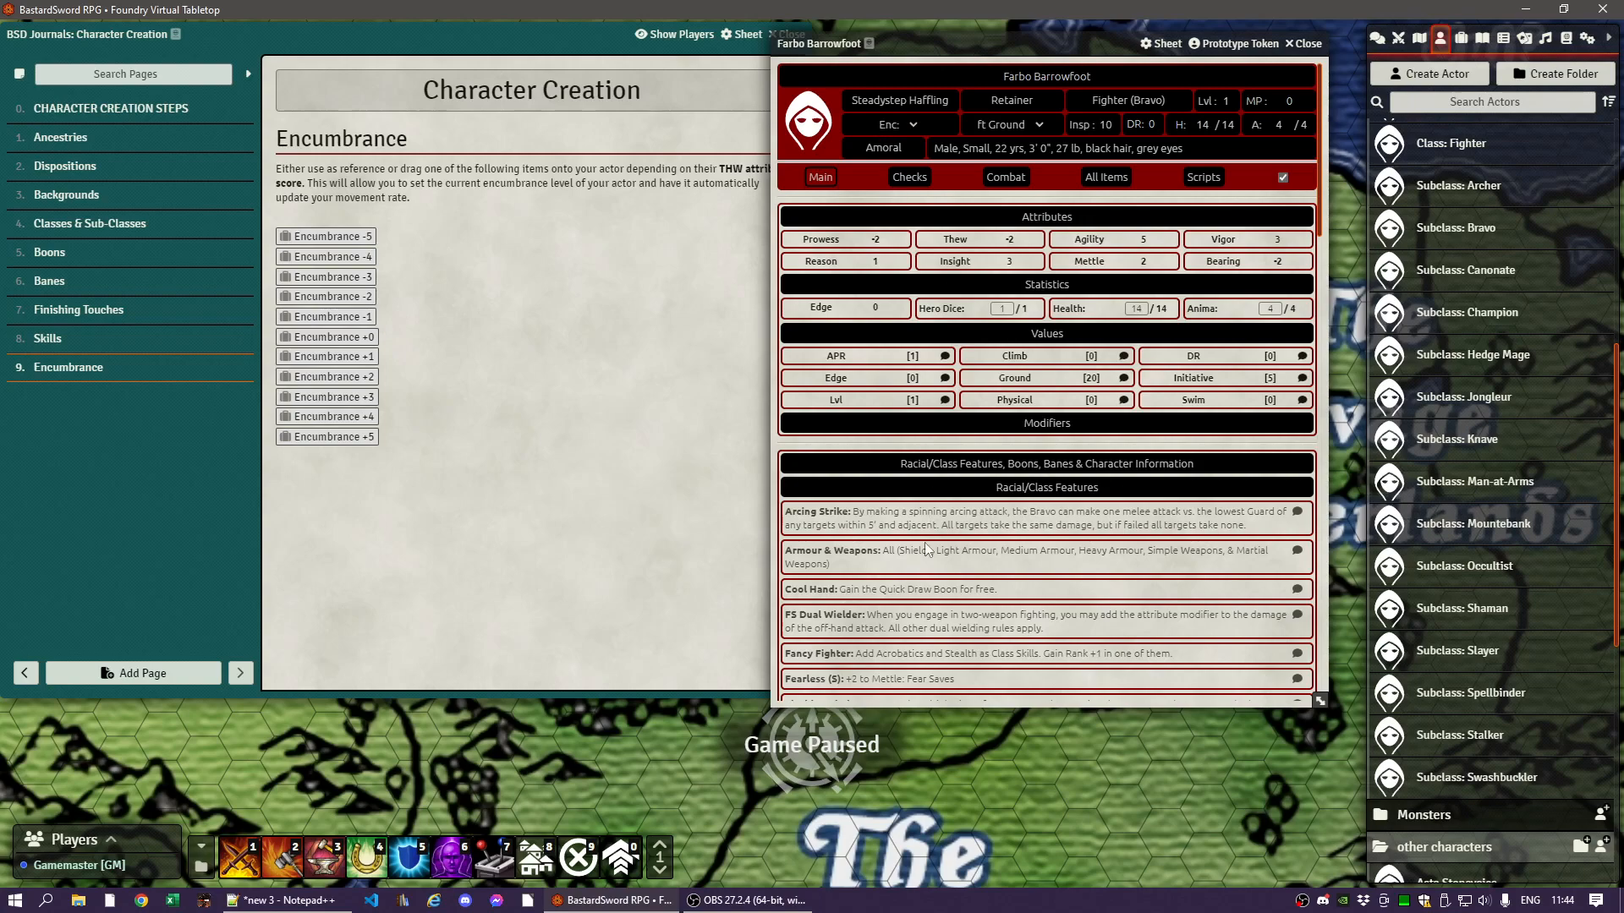
- Add Encumbrance -2 to the character from the Encumbrance folder of the Items directory and close its item window
{"action": "scroll", "coordinate": [926, 548], "scroll_direction": "down", "scroll_amount": 10}
{"action": "scroll", "coordinate": [926, 548], "scroll_direction": "up", "scroll_amount": 10}
{"action": "scroll", "coordinate": [1471, 256], "scroll_direction": "up", "scroll_amount": 7}
{"action": "left_click", "coordinate": [1446, 168]}
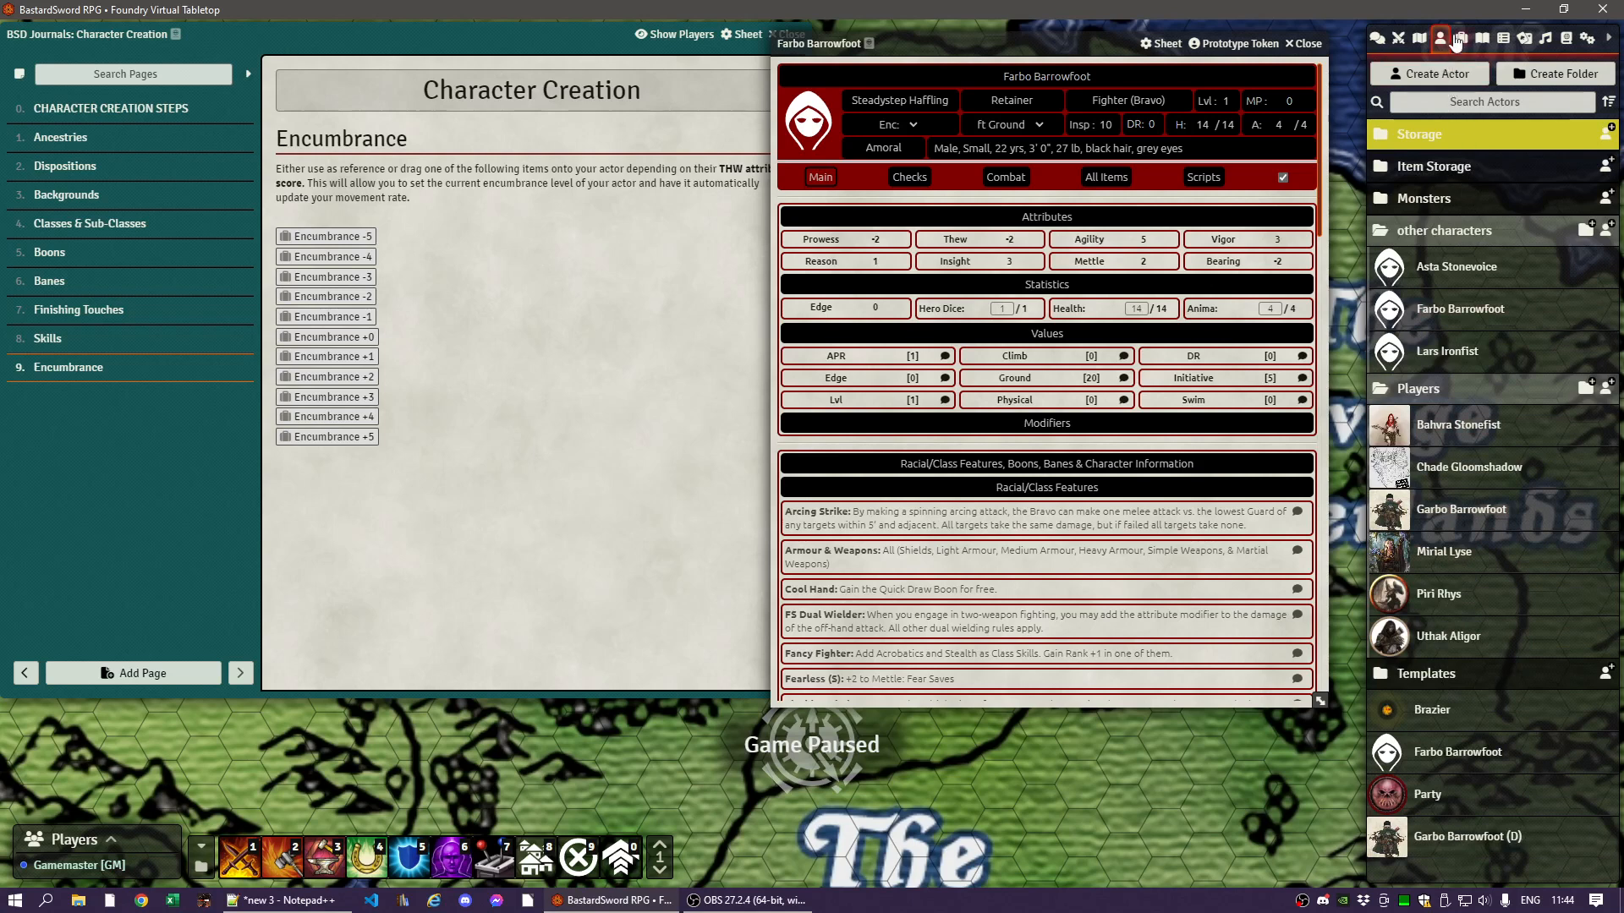
{"action": "left_click", "coordinate": [1460, 39]}
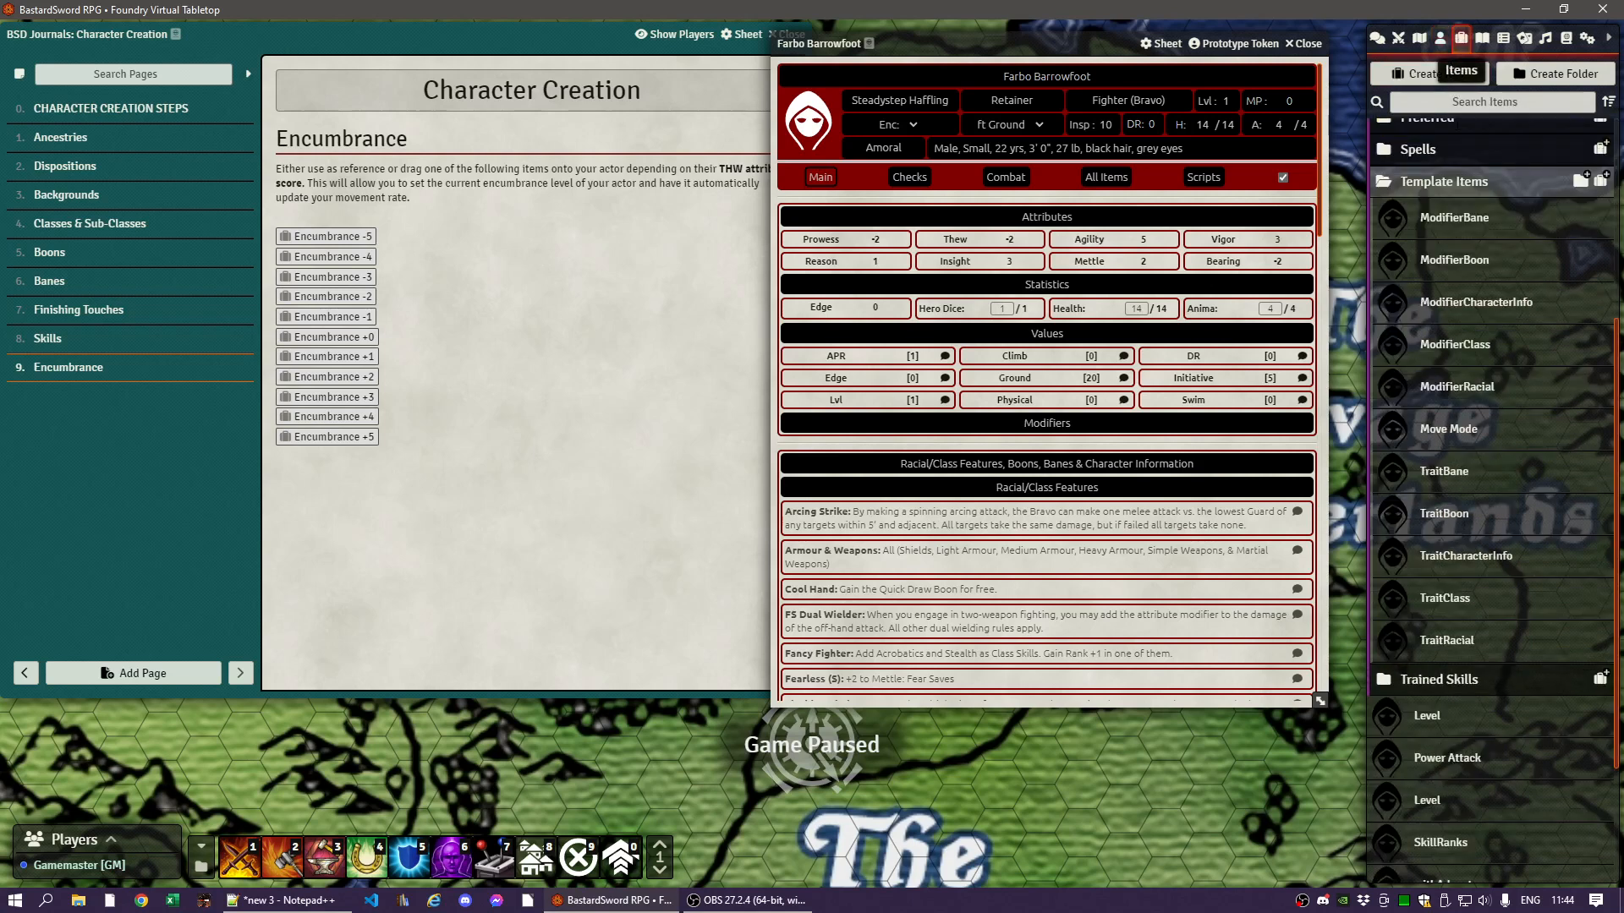
{"action": "left_click", "coordinate": [1441, 180]}
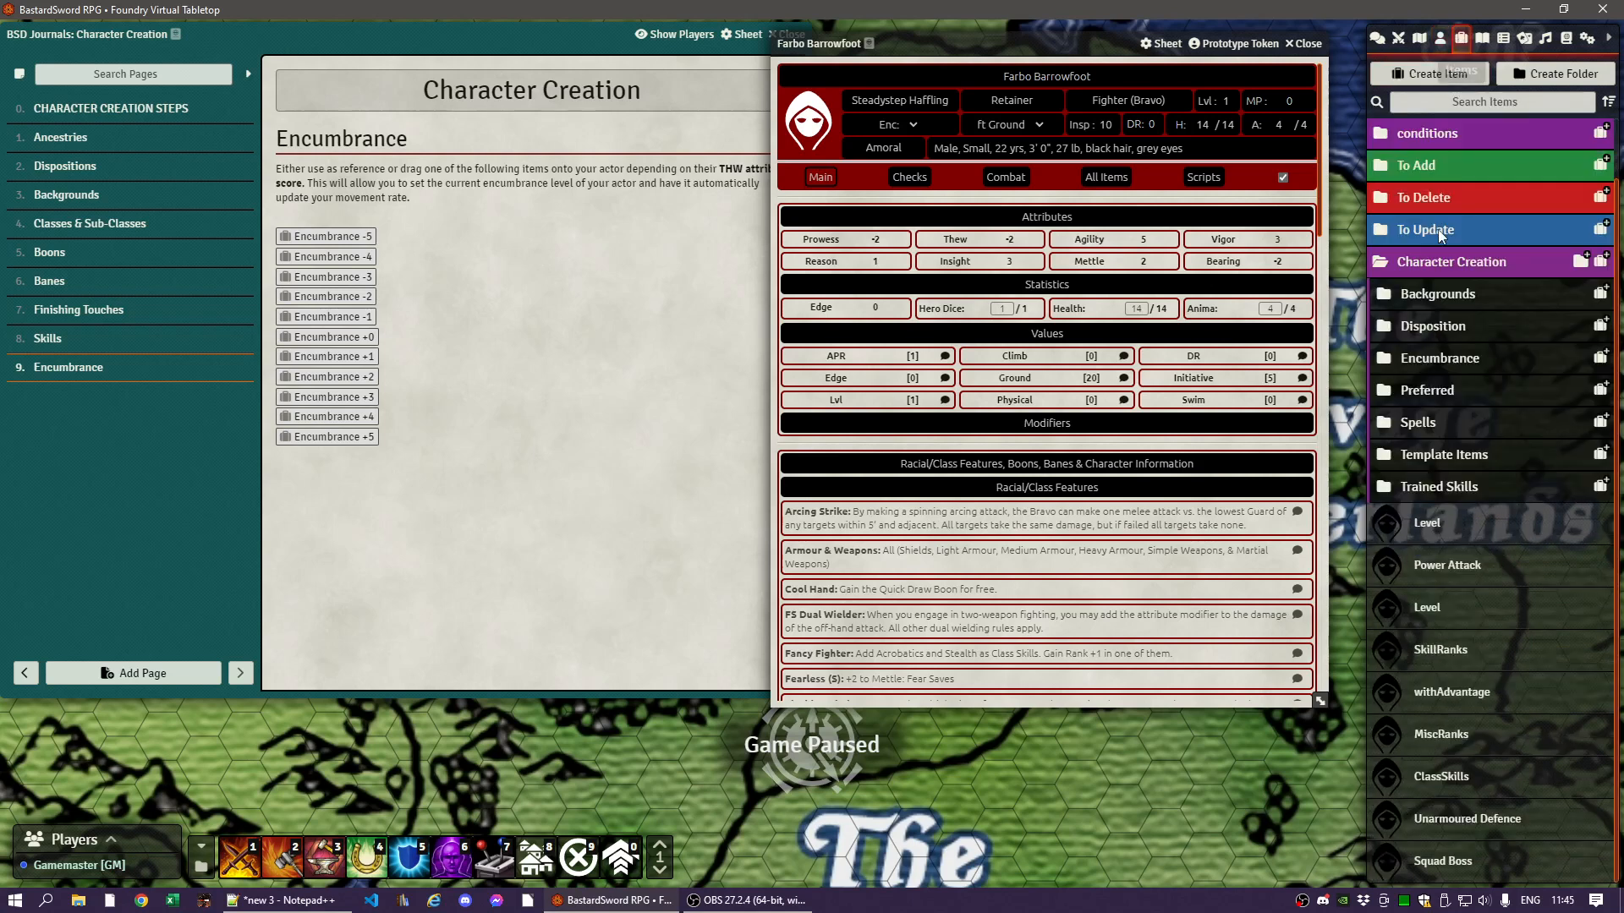
{"action": "left_click", "coordinate": [1428, 363]}
{"action": "scroll", "coordinate": [1461, 448], "scroll_direction": "down", "scroll_amount": 5}
{"action": "scroll", "coordinate": [1472, 392], "scroll_direction": "up", "scroll_amount": 4}
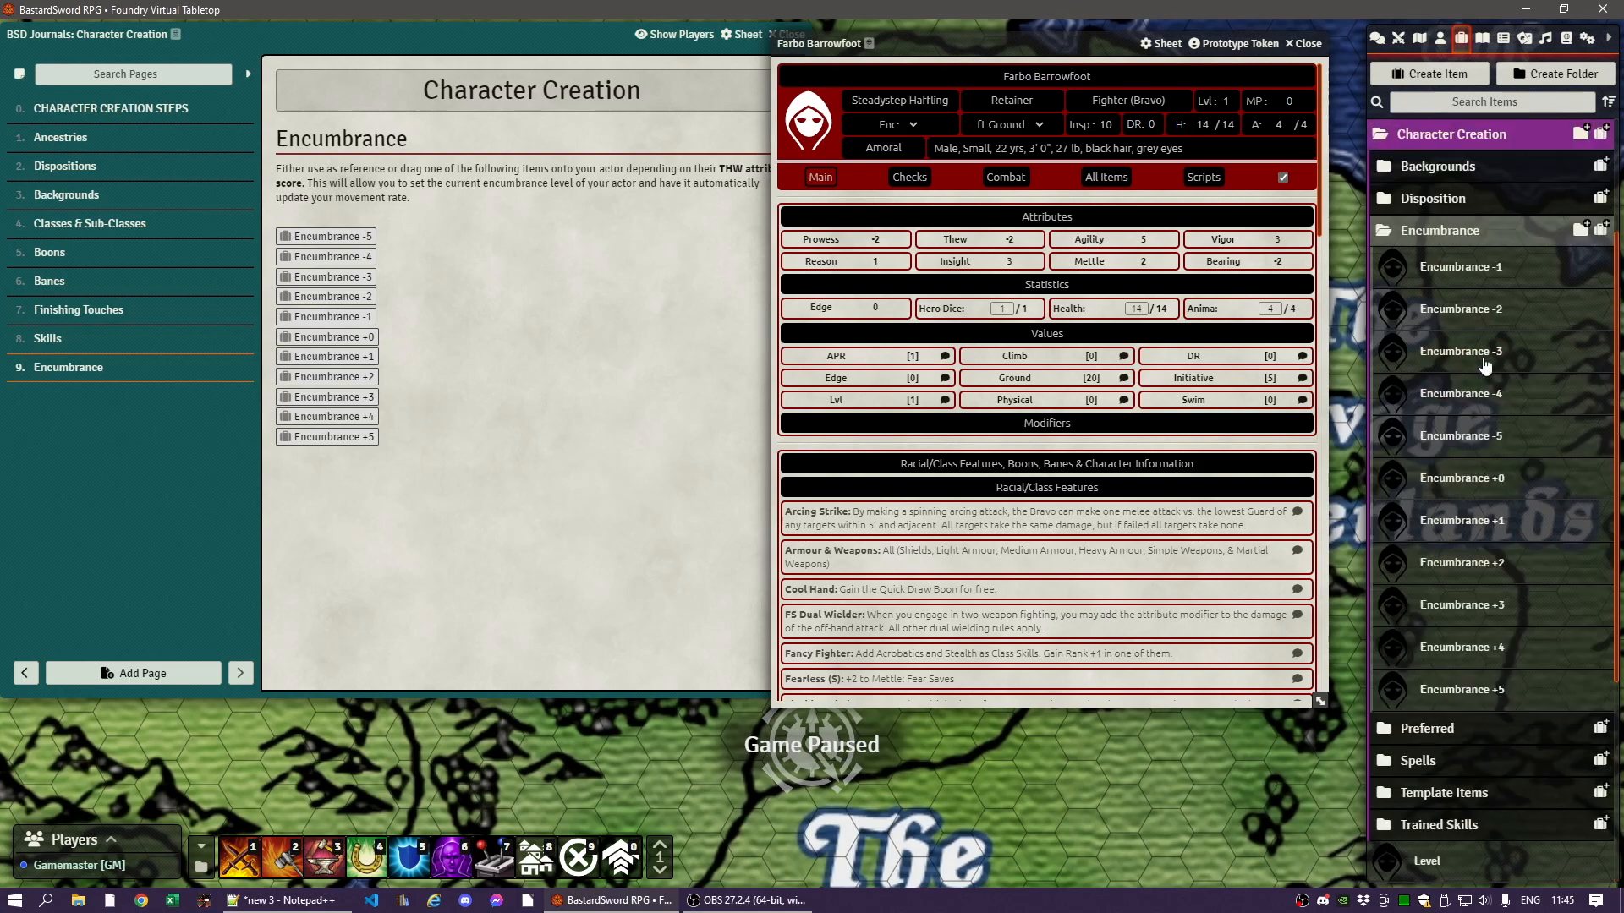
{"action": "left_click_drag", "start_coordinate": [1456, 315], "coordinate": [1050, 324]}
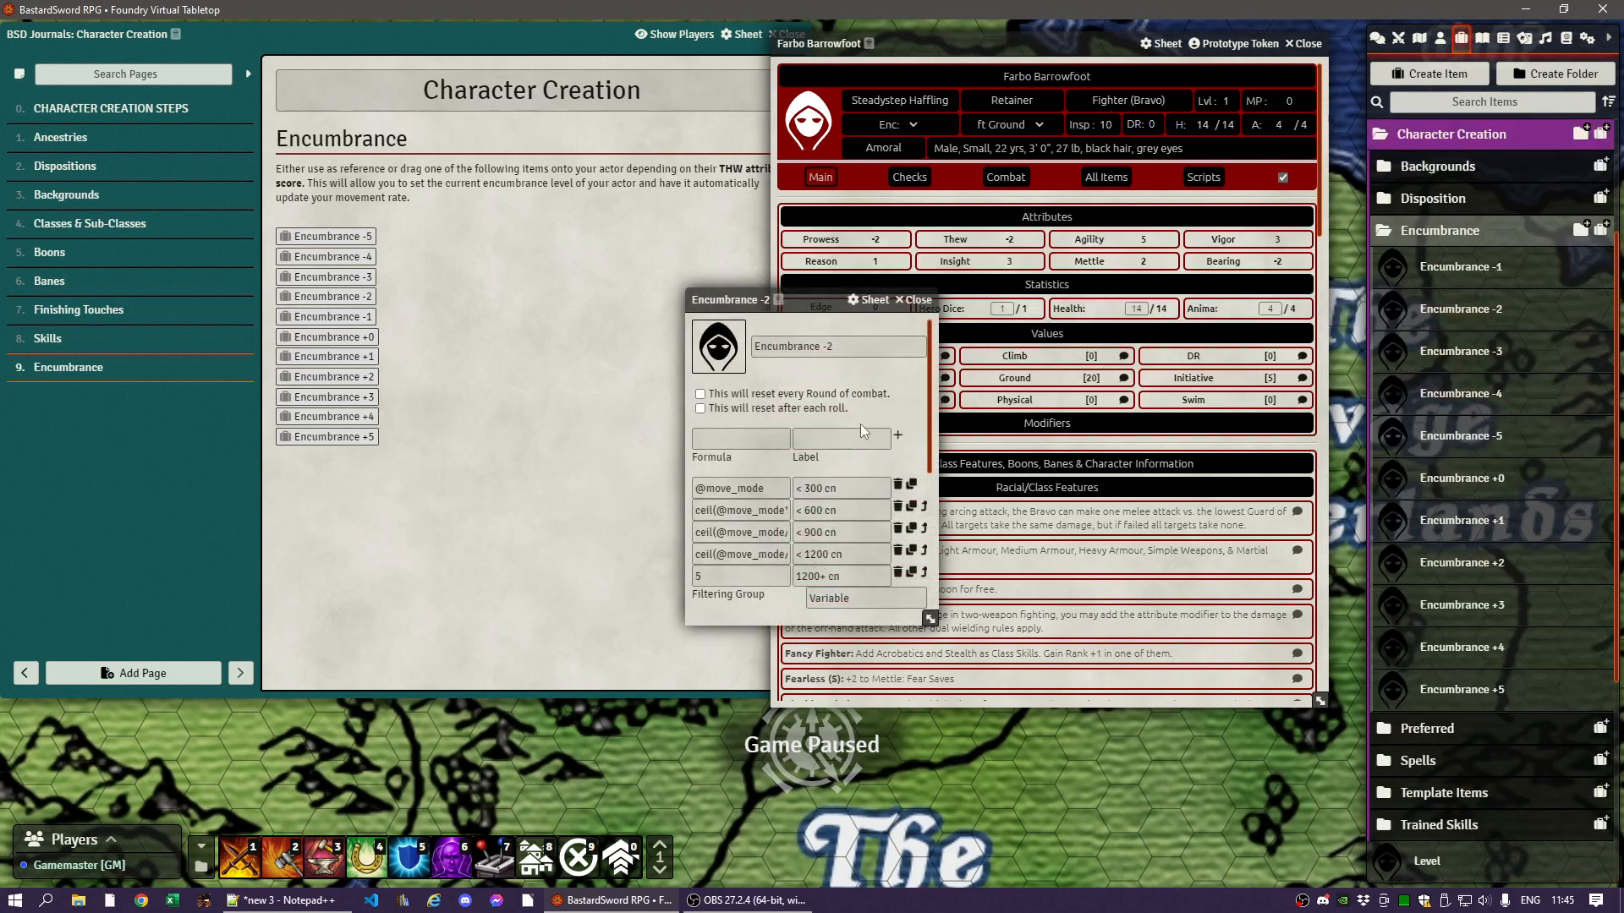
{"action": "left_click", "coordinate": [928, 302]}
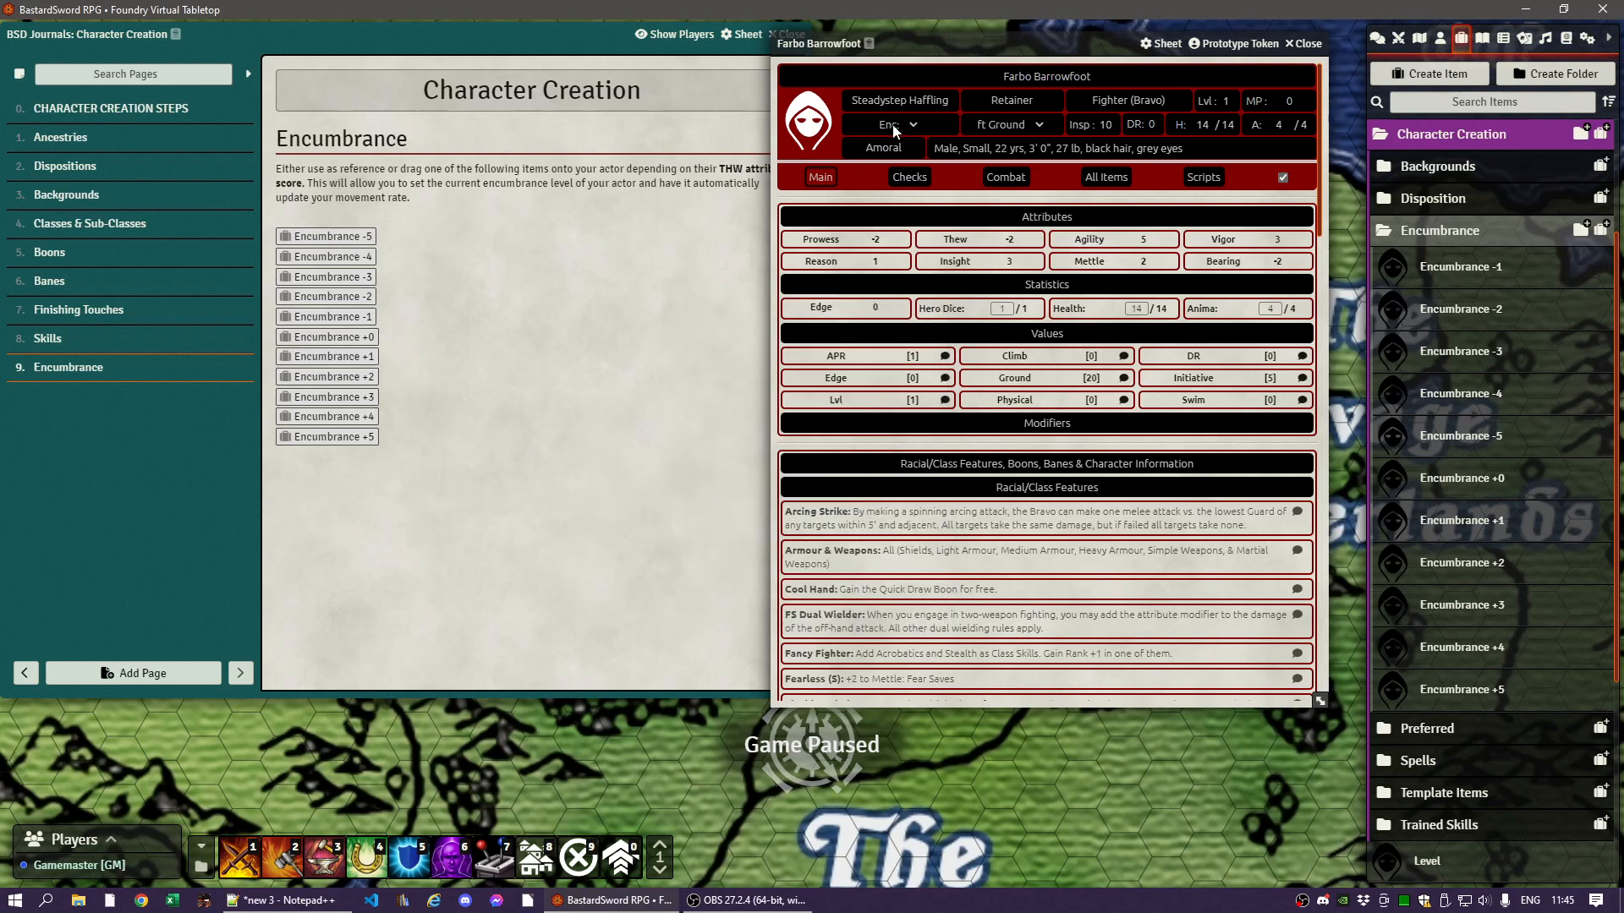
- Delete the duplicate Encumbrance -2 variable from the halfling Fighter's full item list
{"action": "left_click_drag", "start_coordinate": [914, 48], "coordinate": [725, 39]}
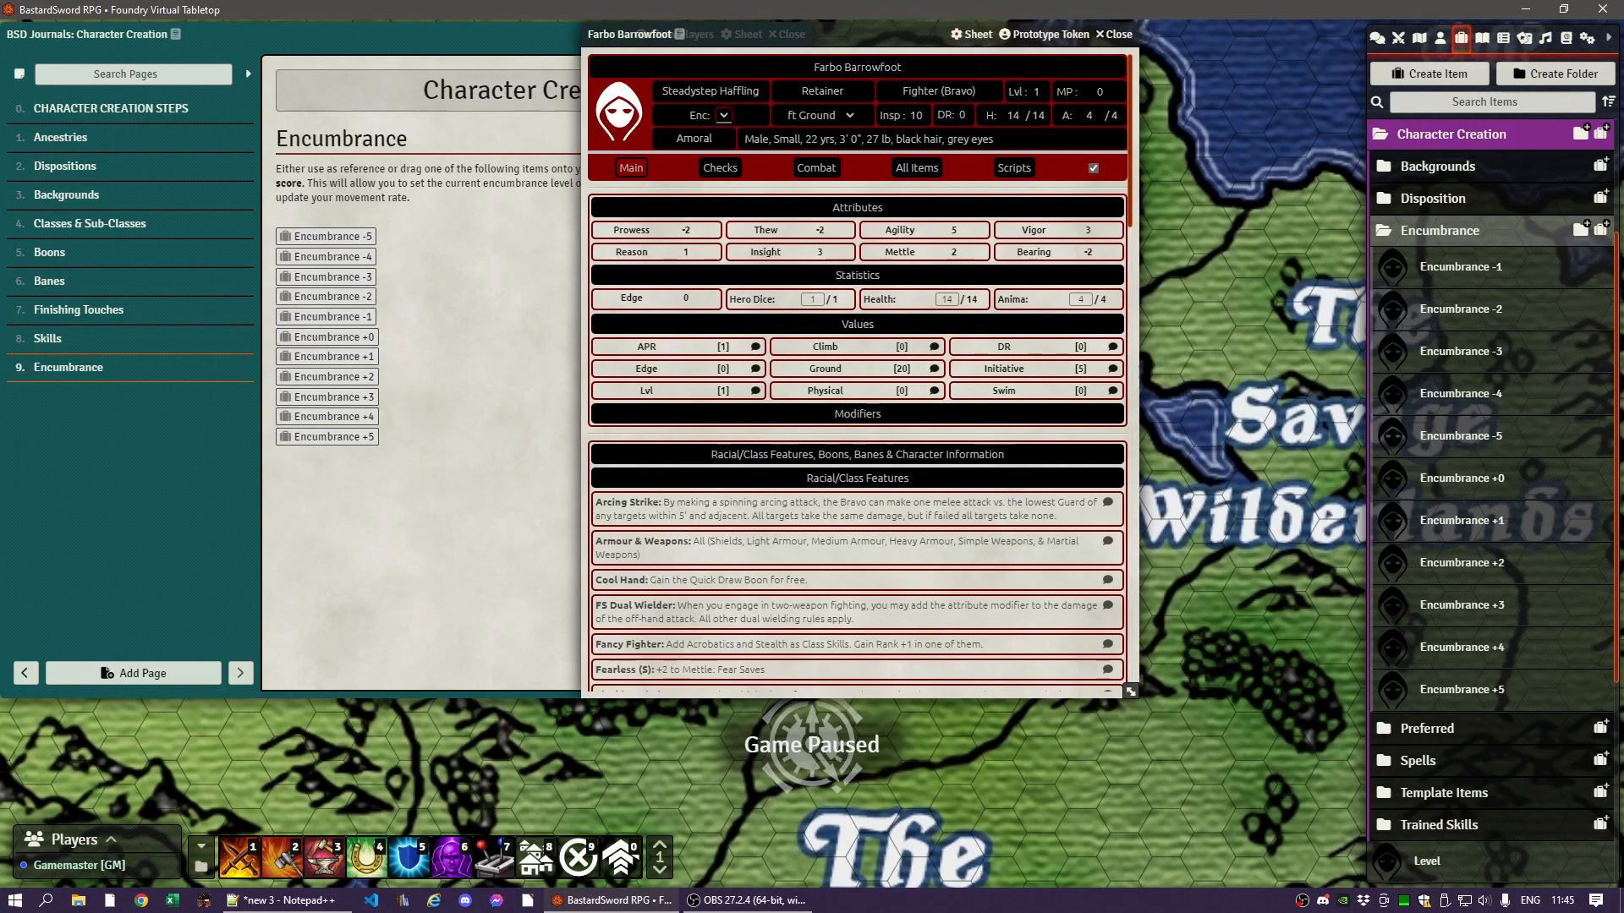
{"action": "left_click", "coordinate": [919, 169]}
{"action": "scroll", "coordinate": [724, 365], "scroll_direction": "down", "scroll_amount": 5}
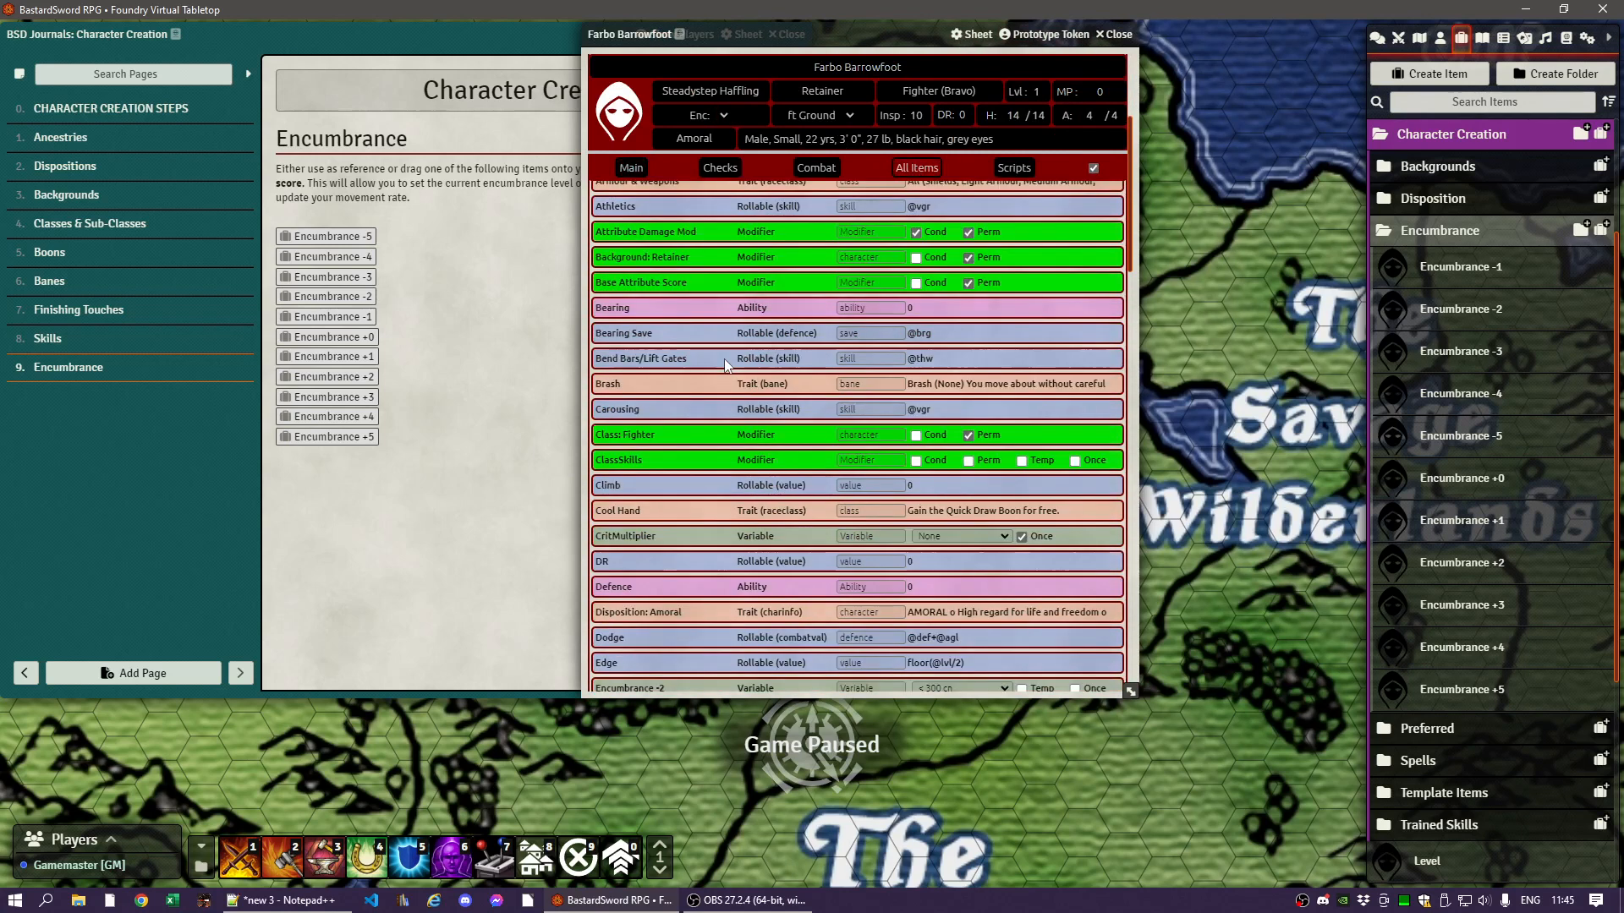
{"action": "scroll", "coordinate": [724, 364], "scroll_direction": "down", "scroll_amount": 3}
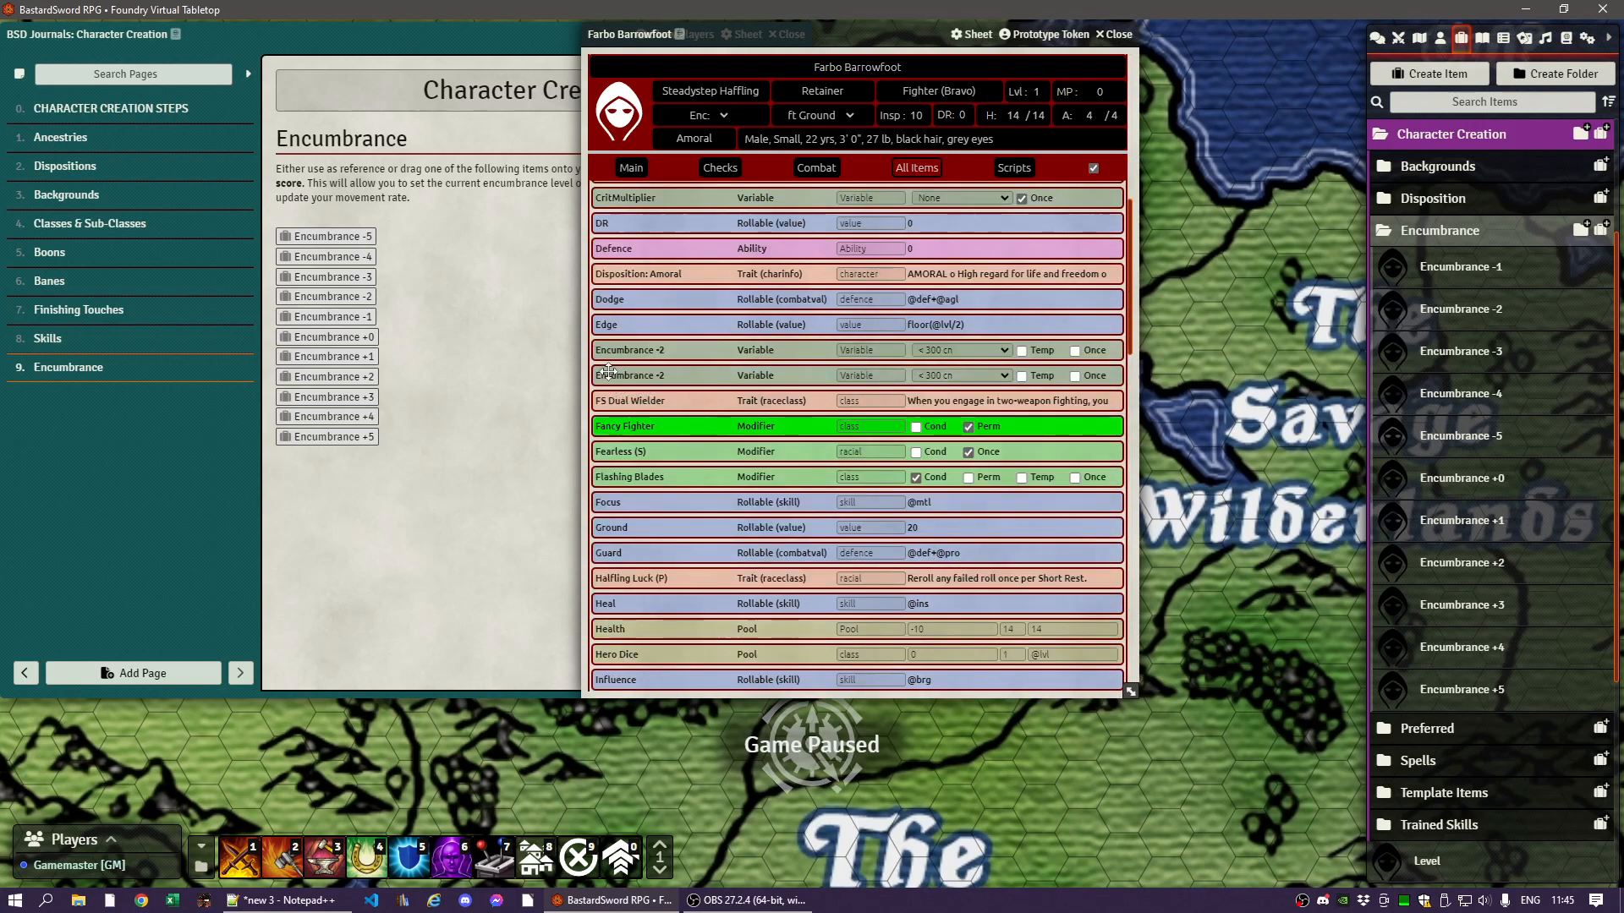
{"action": "right_click", "coordinate": [604, 373]}
{"action": "left_click", "coordinate": [623, 350]}
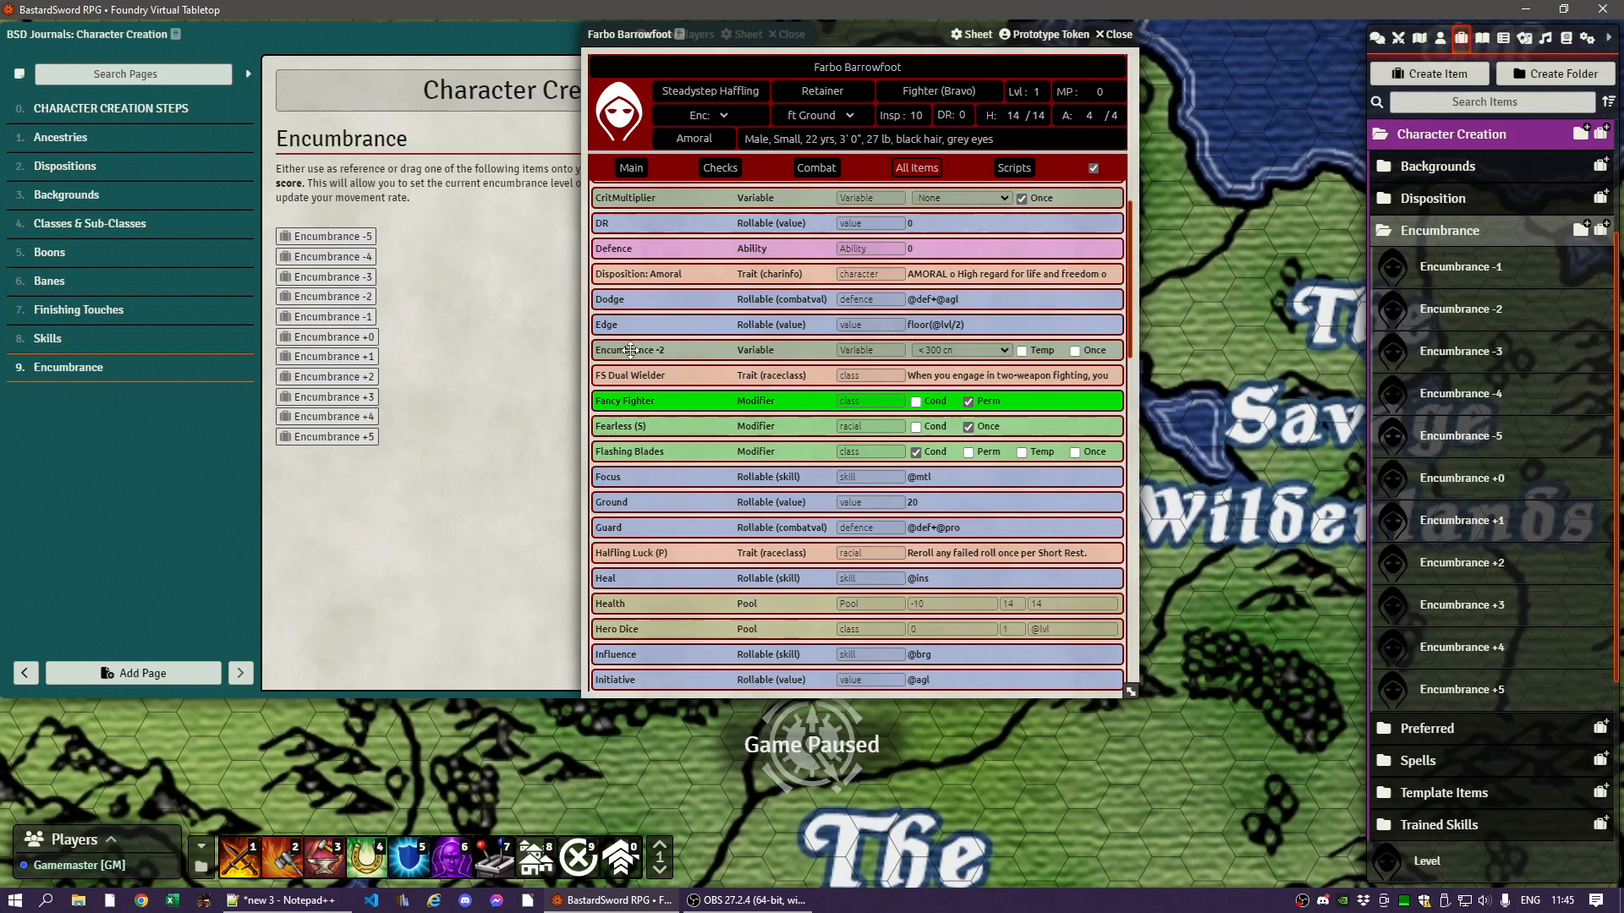
- Rename the character's remaining Encumbrance -2 variable to "Encumbrance: -2" and check the Enc selector in the sheet header
{"action": "left_click", "coordinate": [623, 350]}
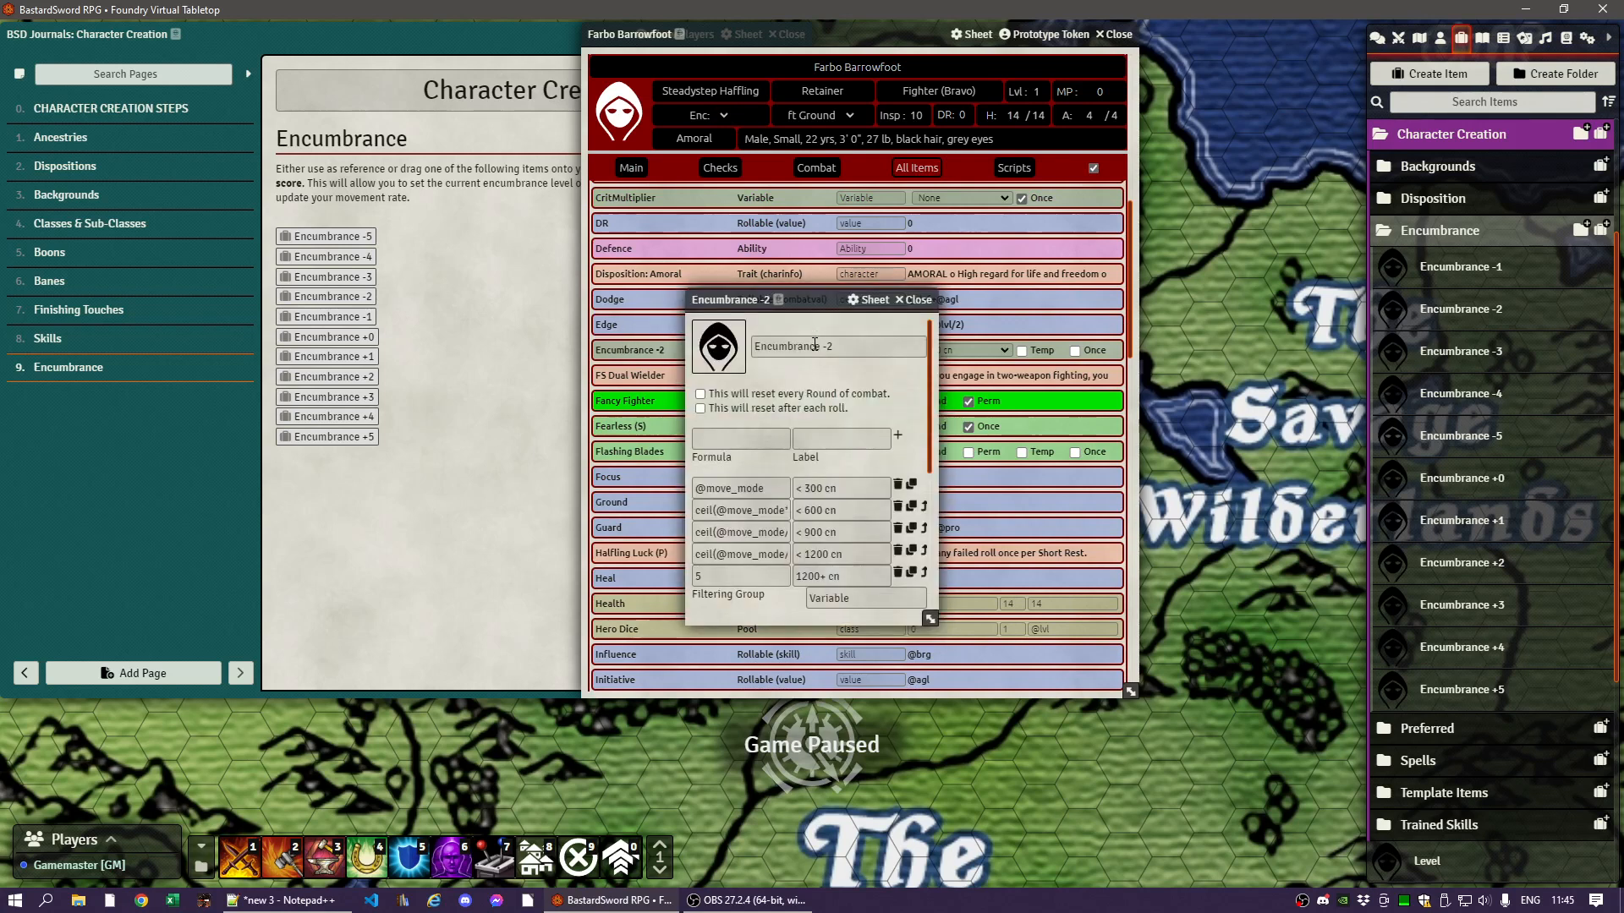
{"action": "triple_click", "coordinate": [820, 348]}
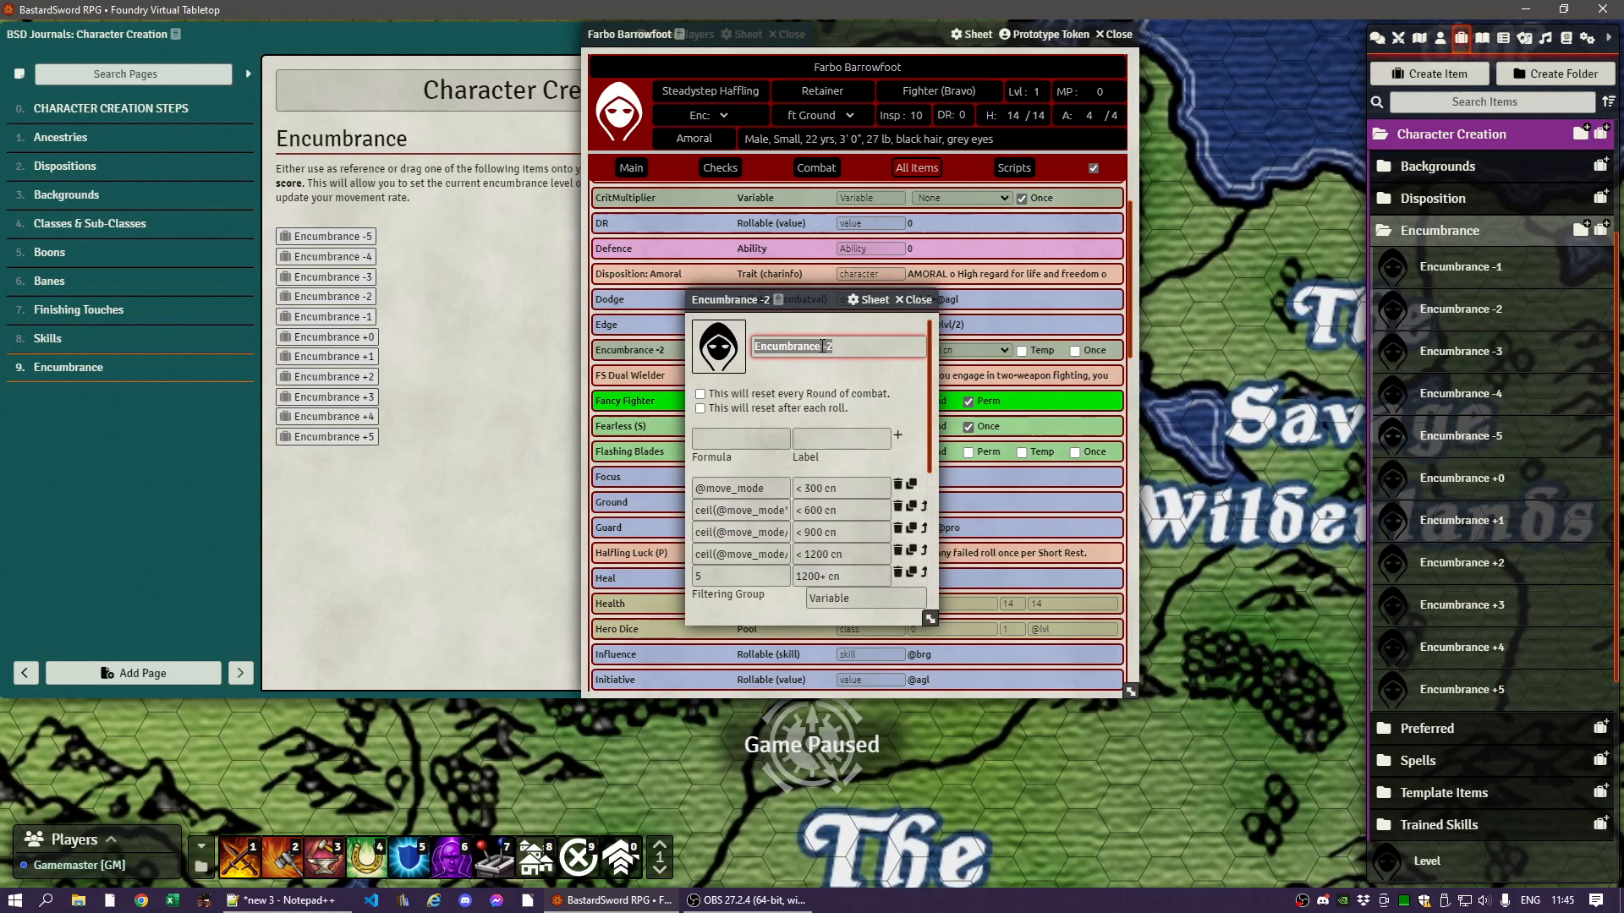
{"action": "left_click", "coordinate": [821, 347]}
{"action": "key", "text": "Return"}
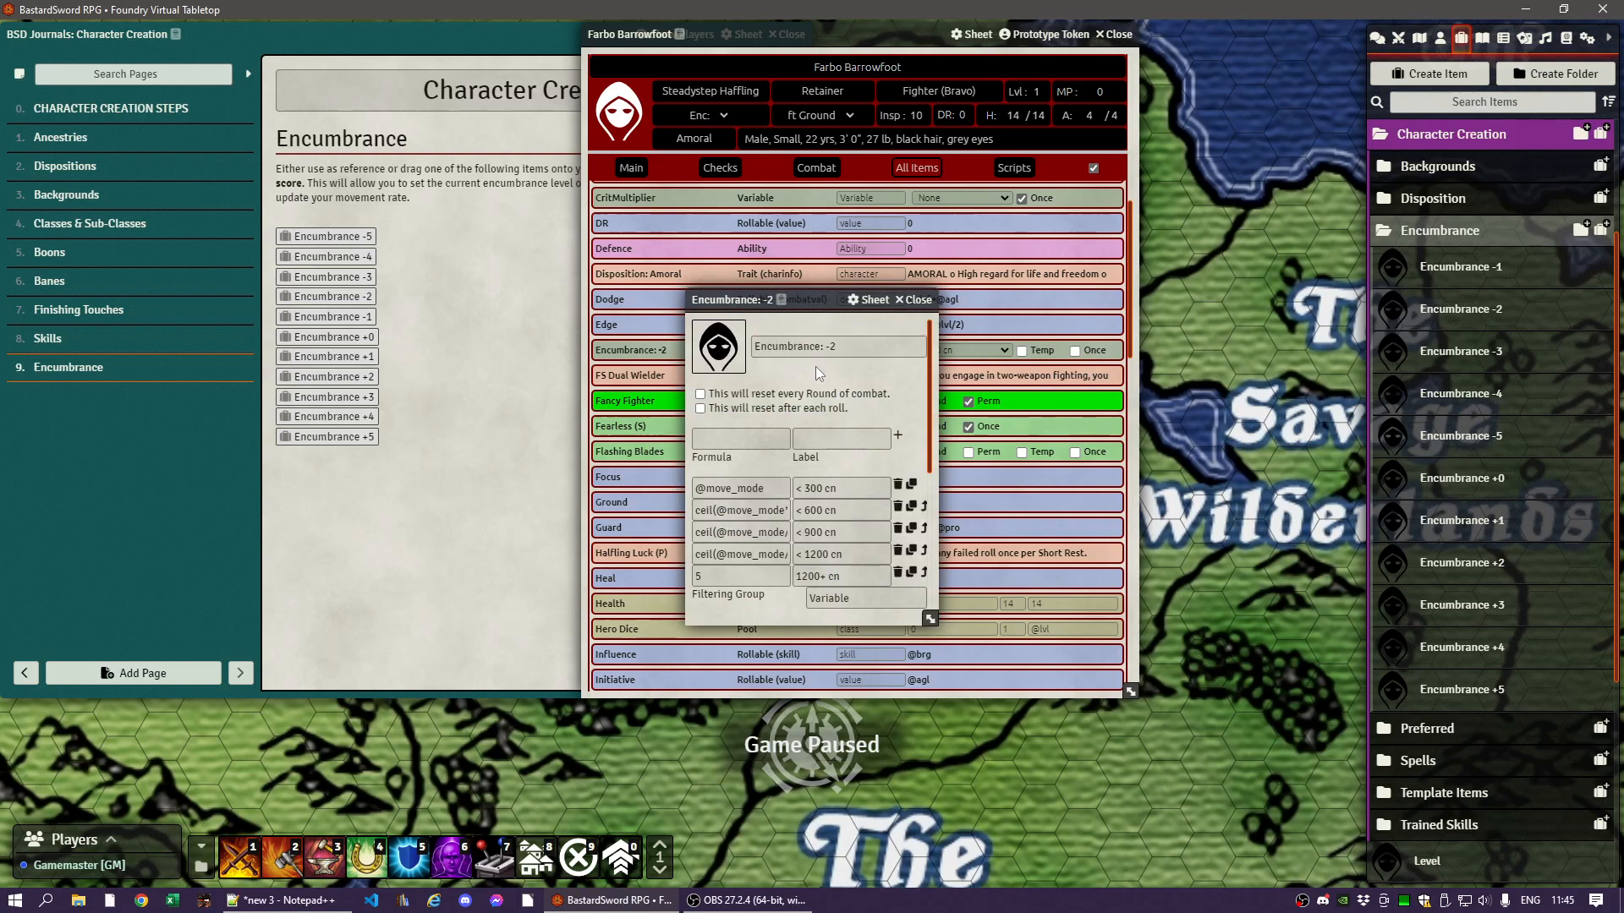
{"action": "left_click", "coordinate": [724, 116]}
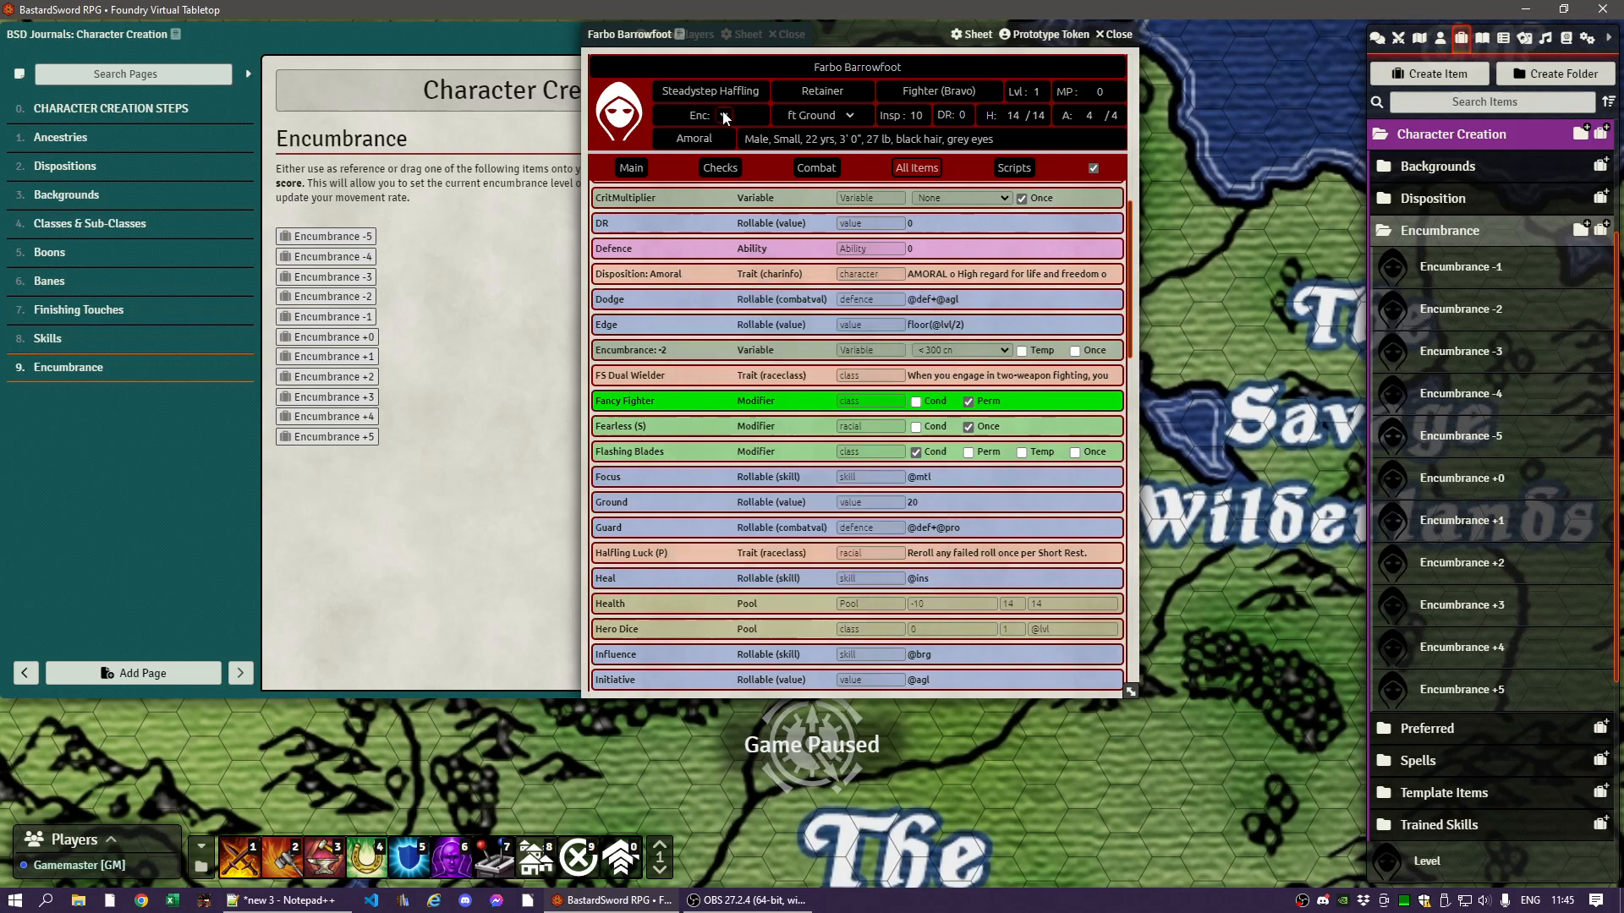
- Reopen the character's encumbrance variable for editing and restore its name to "Encumbrance -2"
{"action": "right_click", "coordinate": [620, 349]}
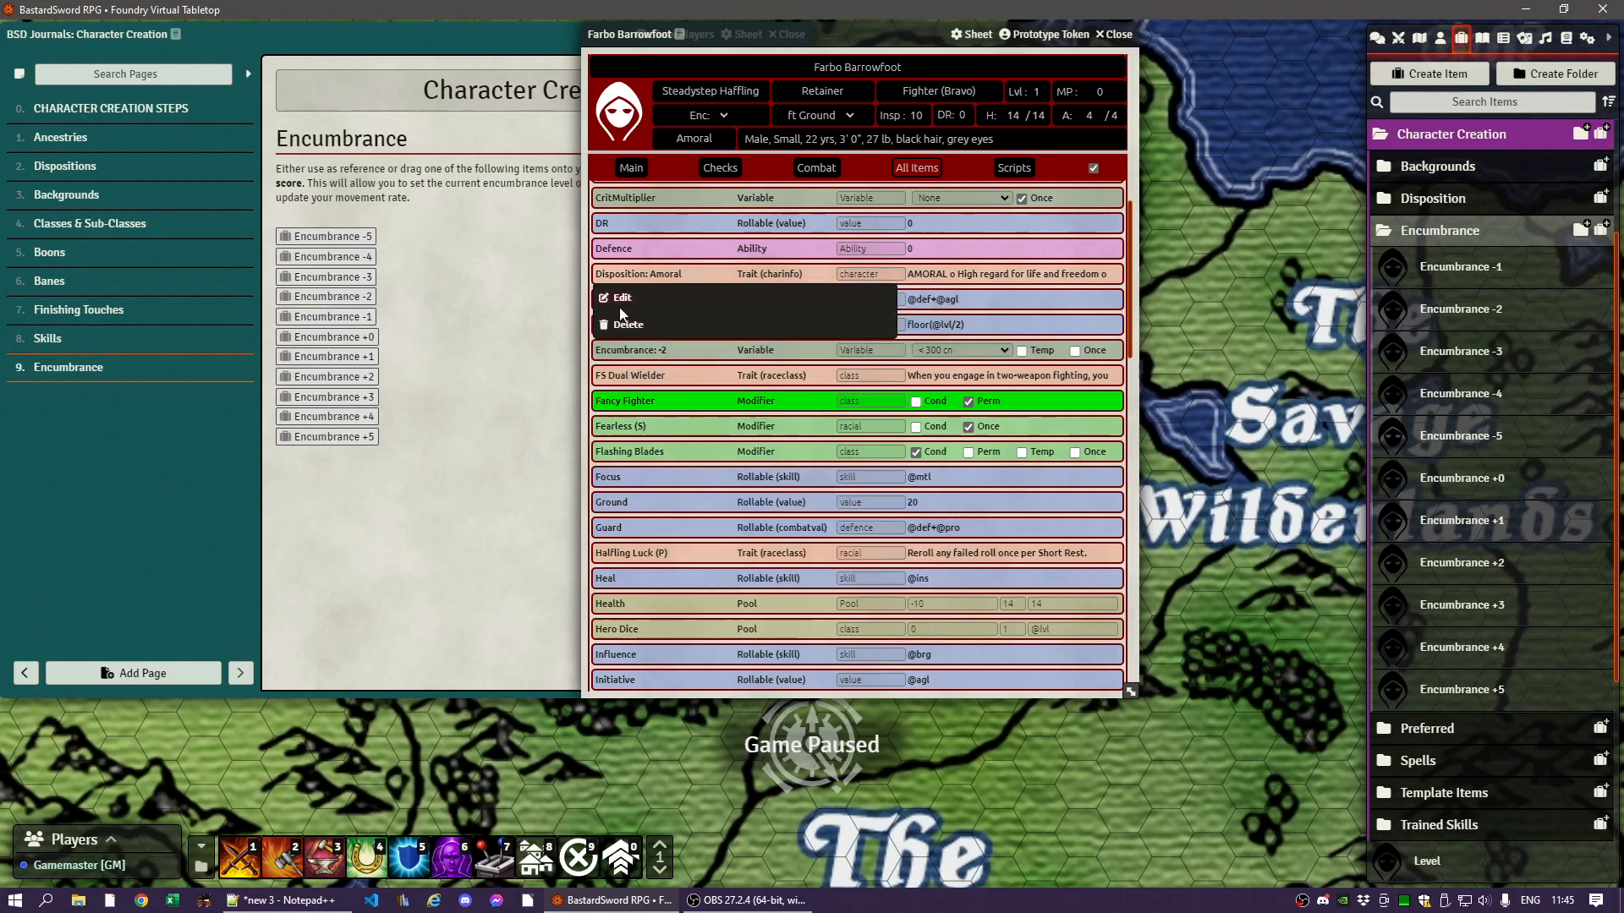
{"action": "left_click", "coordinate": [629, 299]}
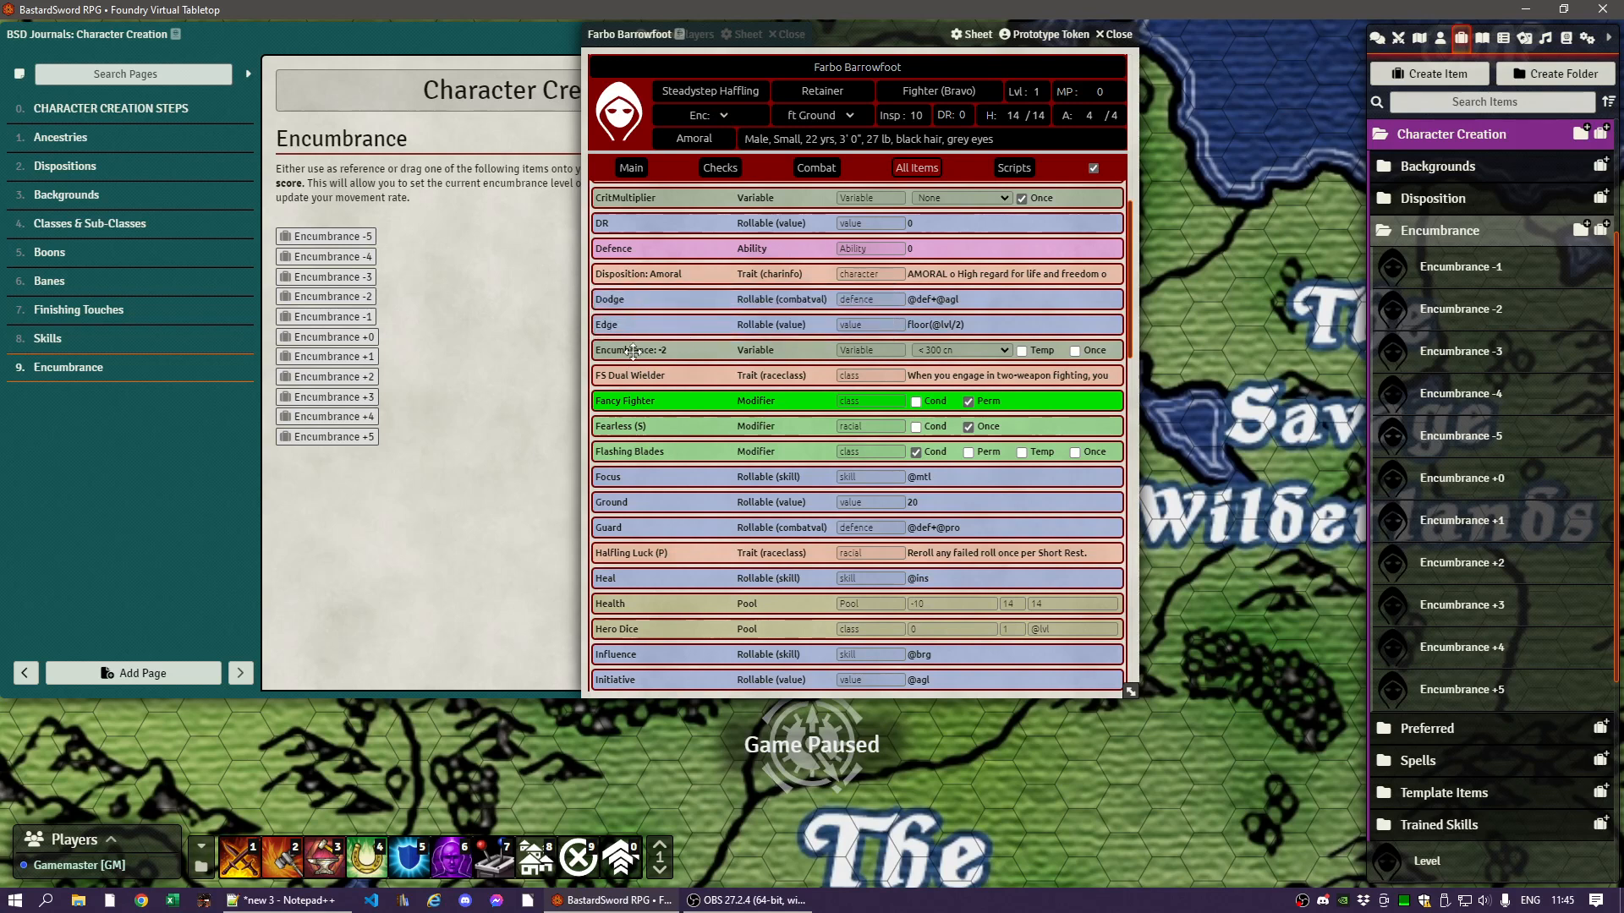
{"action": "left_click_drag", "start_coordinate": [770, 36], "coordinate": [1161, 37]}
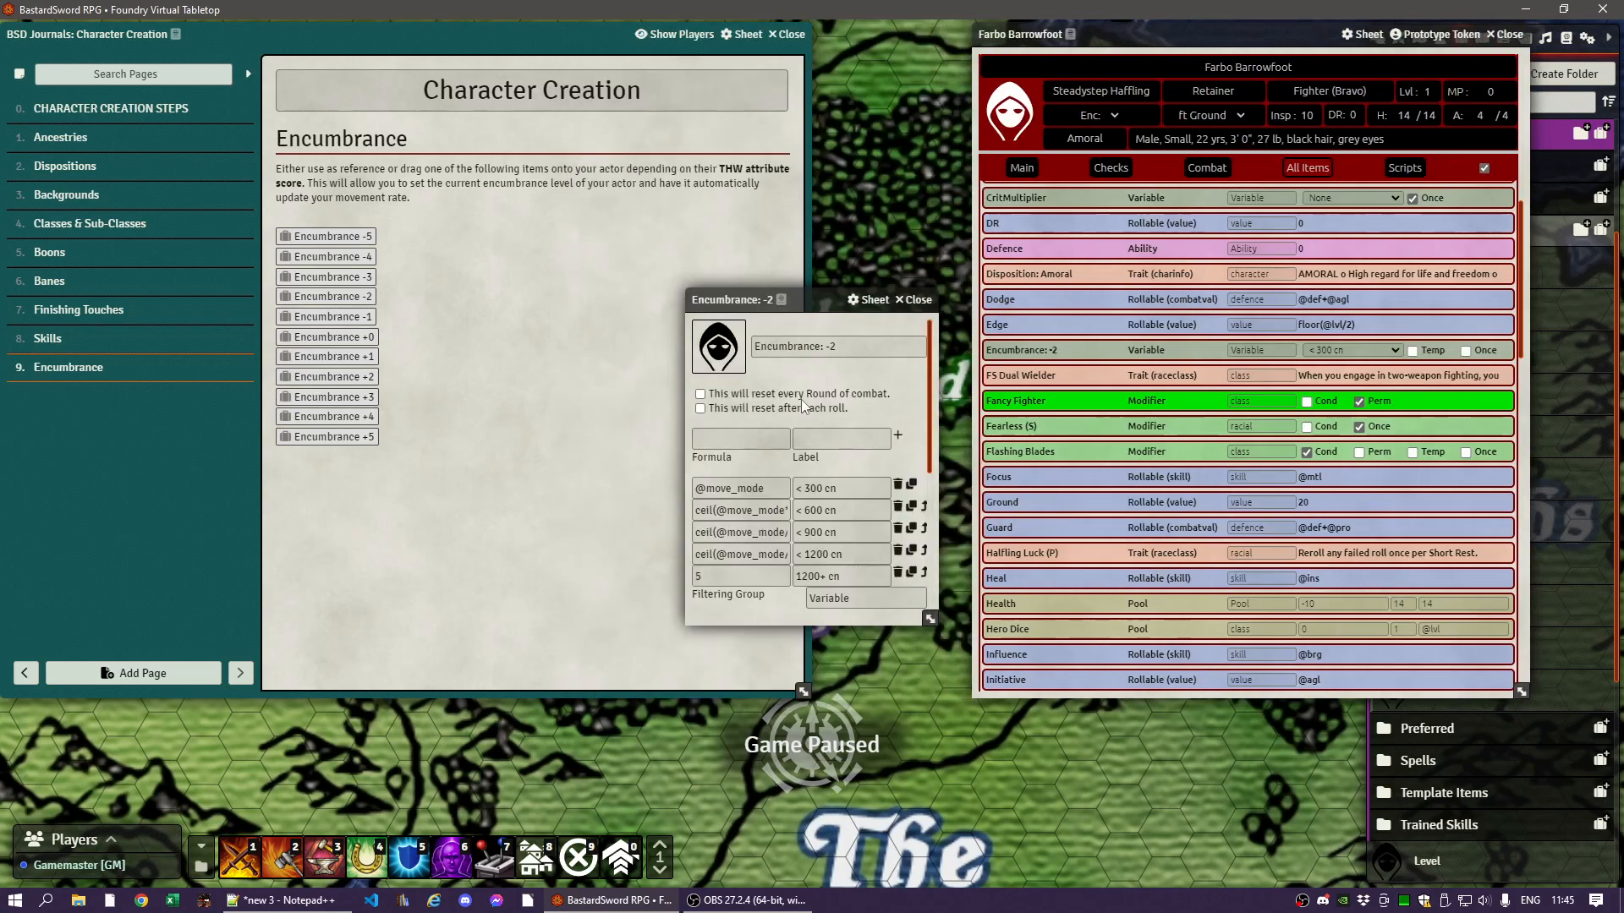
{"action": "left_click", "coordinate": [822, 345]}
{"action": "left_click", "coordinate": [823, 345]}
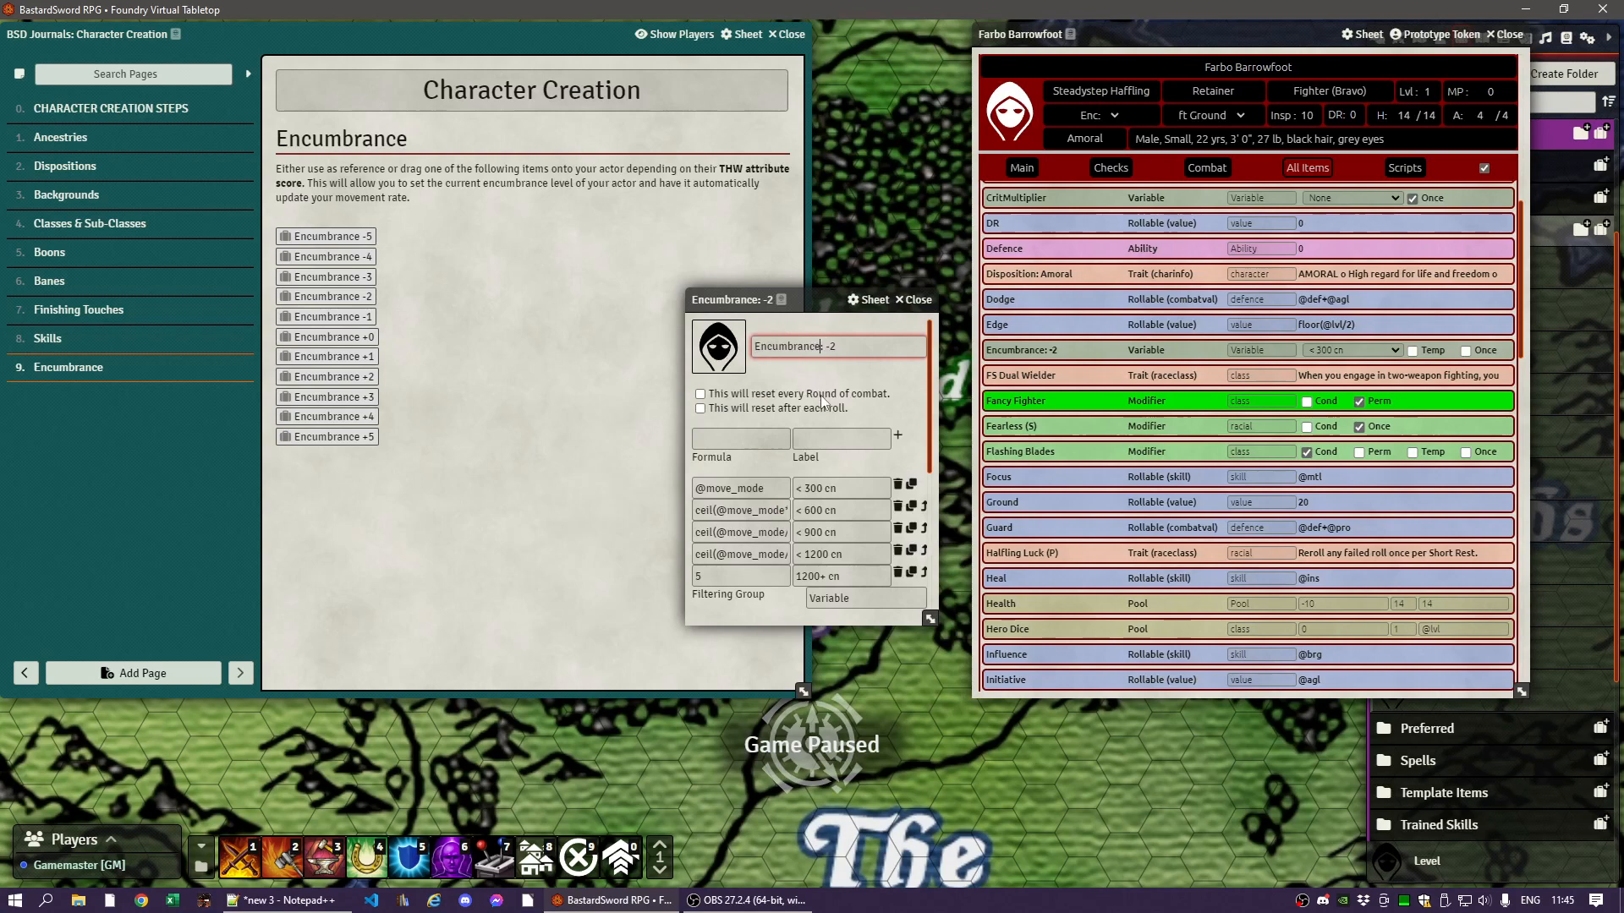
{"action": "key", "text": "BackSpace"}
{"action": "key", "text": "Return"}
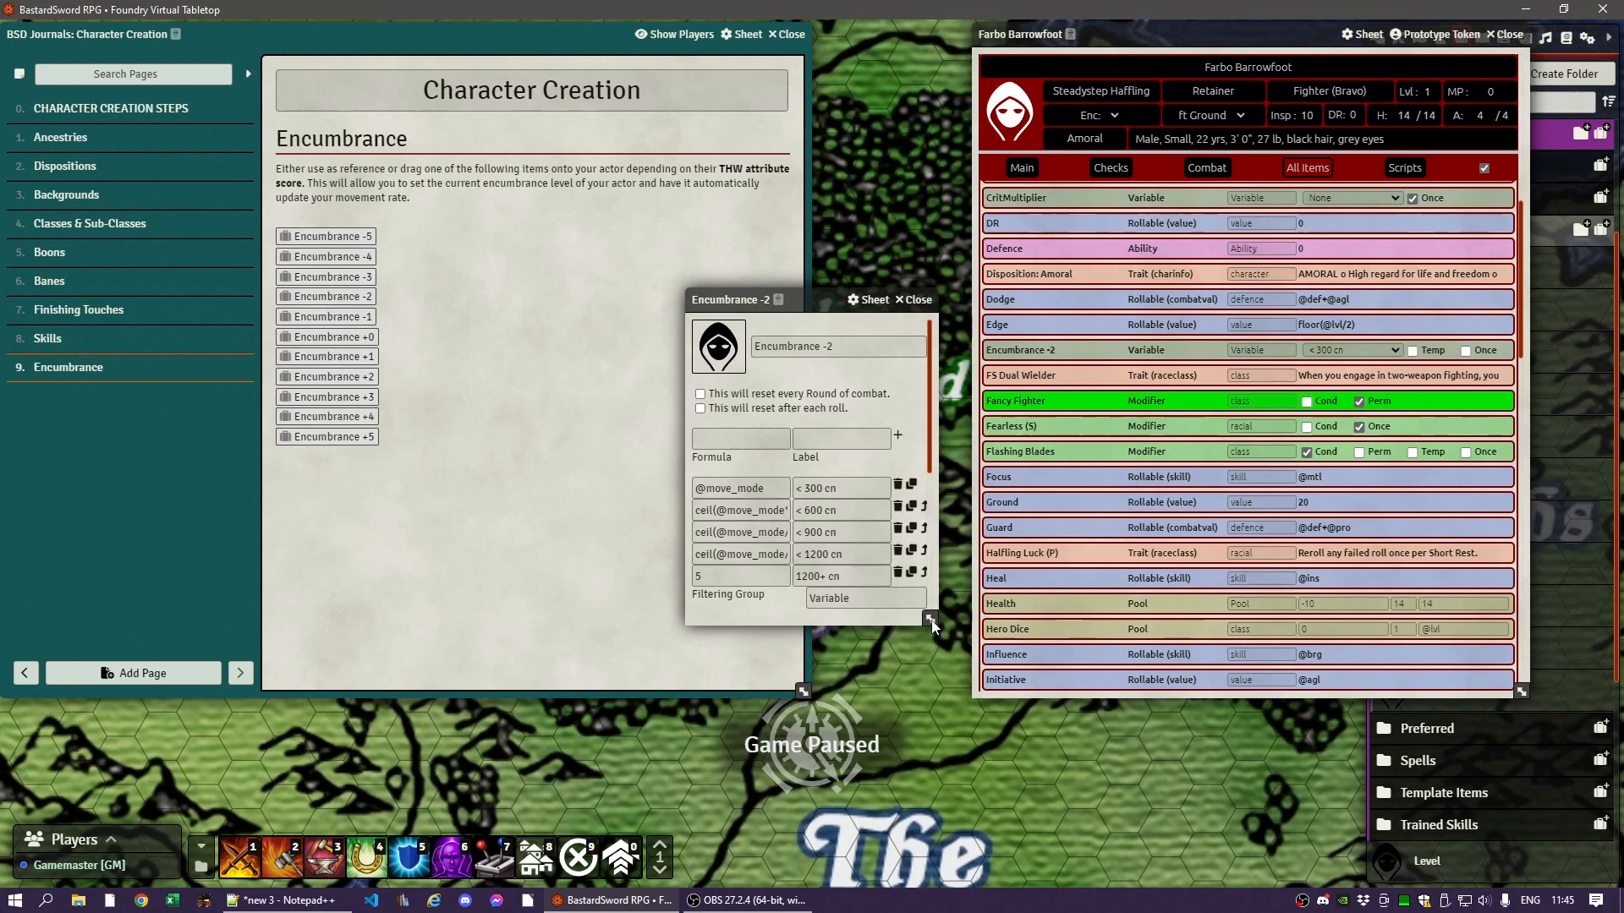
- Widen the Encumbrance -2 window to read its formulas and open the character's Move Mode variable for comparison
{"action": "left_click_drag", "start_coordinate": [930, 623], "coordinate": [1056, 636]}
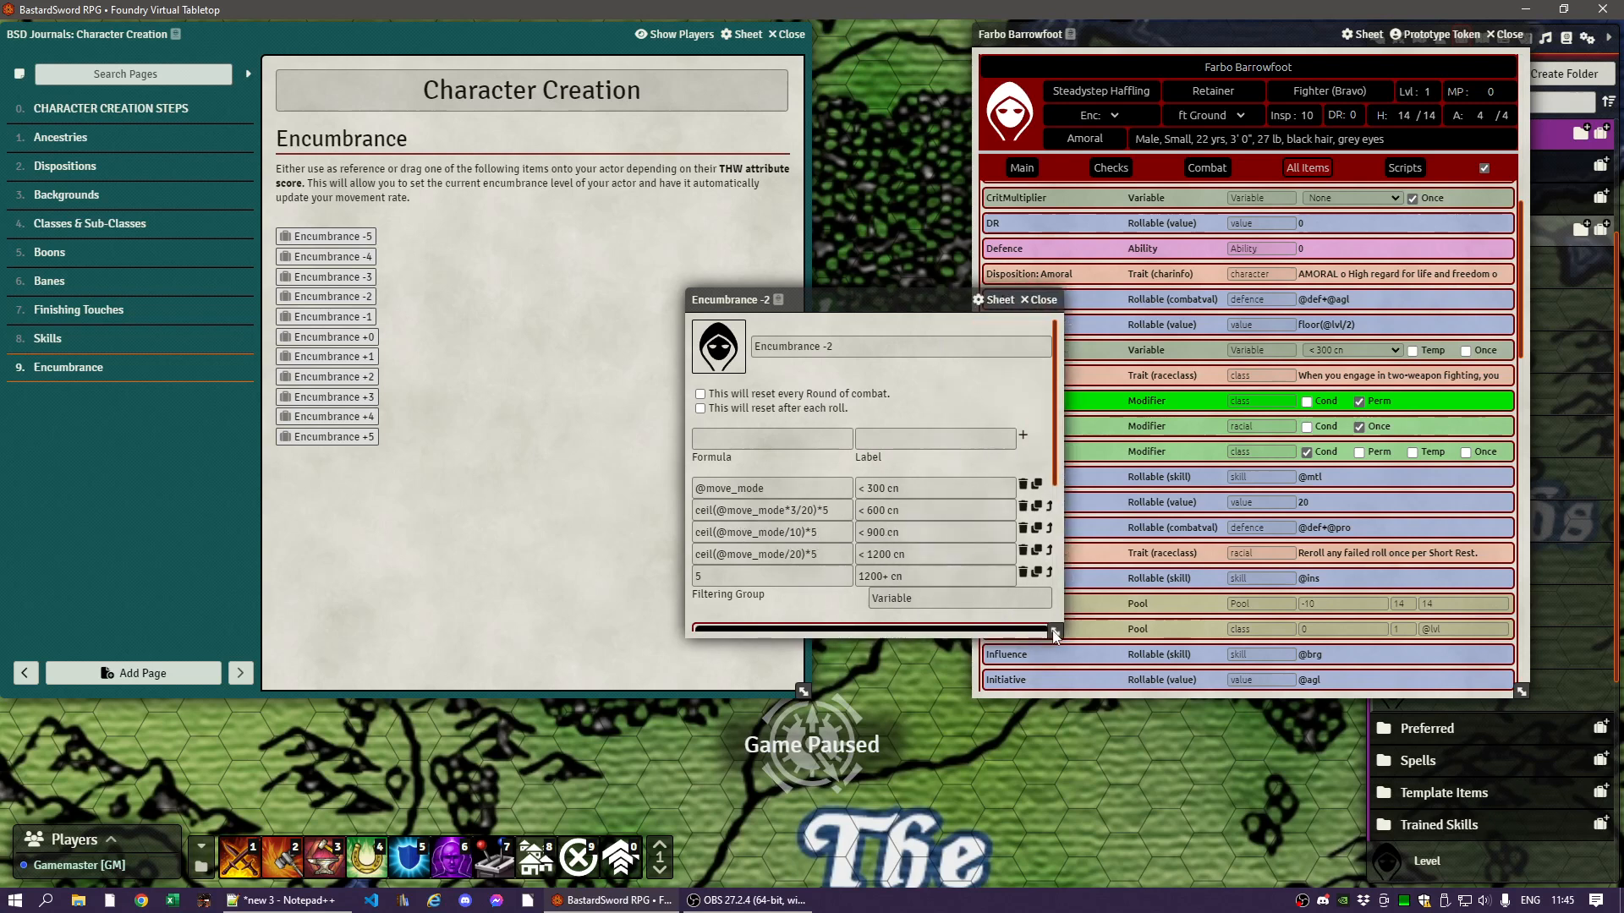
{"action": "left_click_drag", "start_coordinate": [835, 305], "coordinate": [675, 231]}
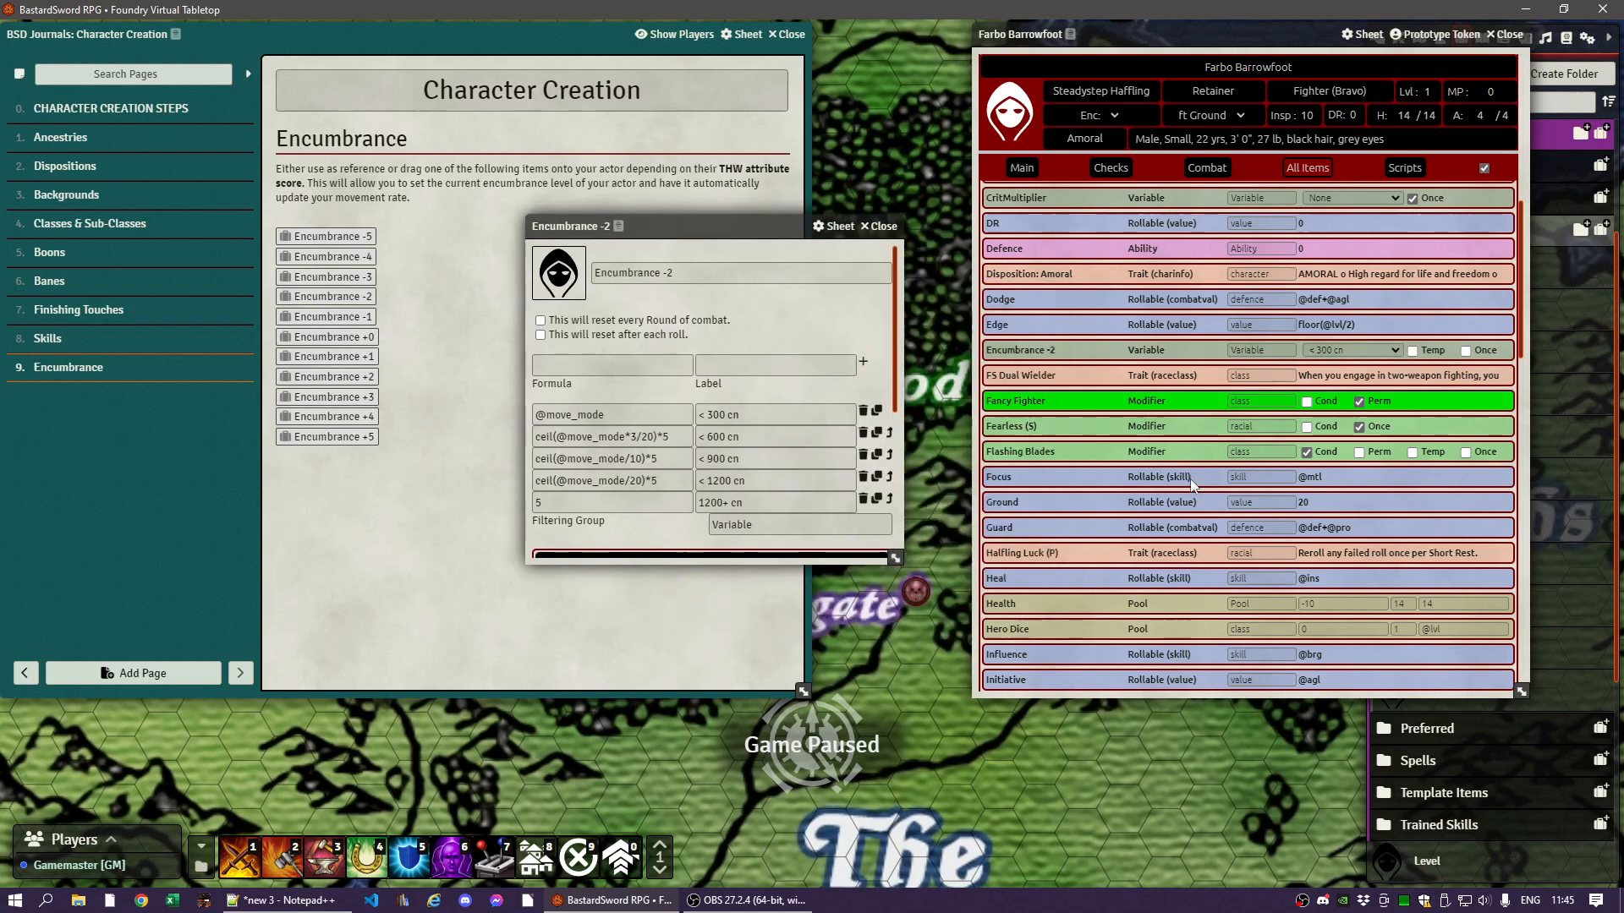
{"action": "scroll", "coordinate": [1184, 480], "scroll_direction": "down", "scroll_amount": 5}
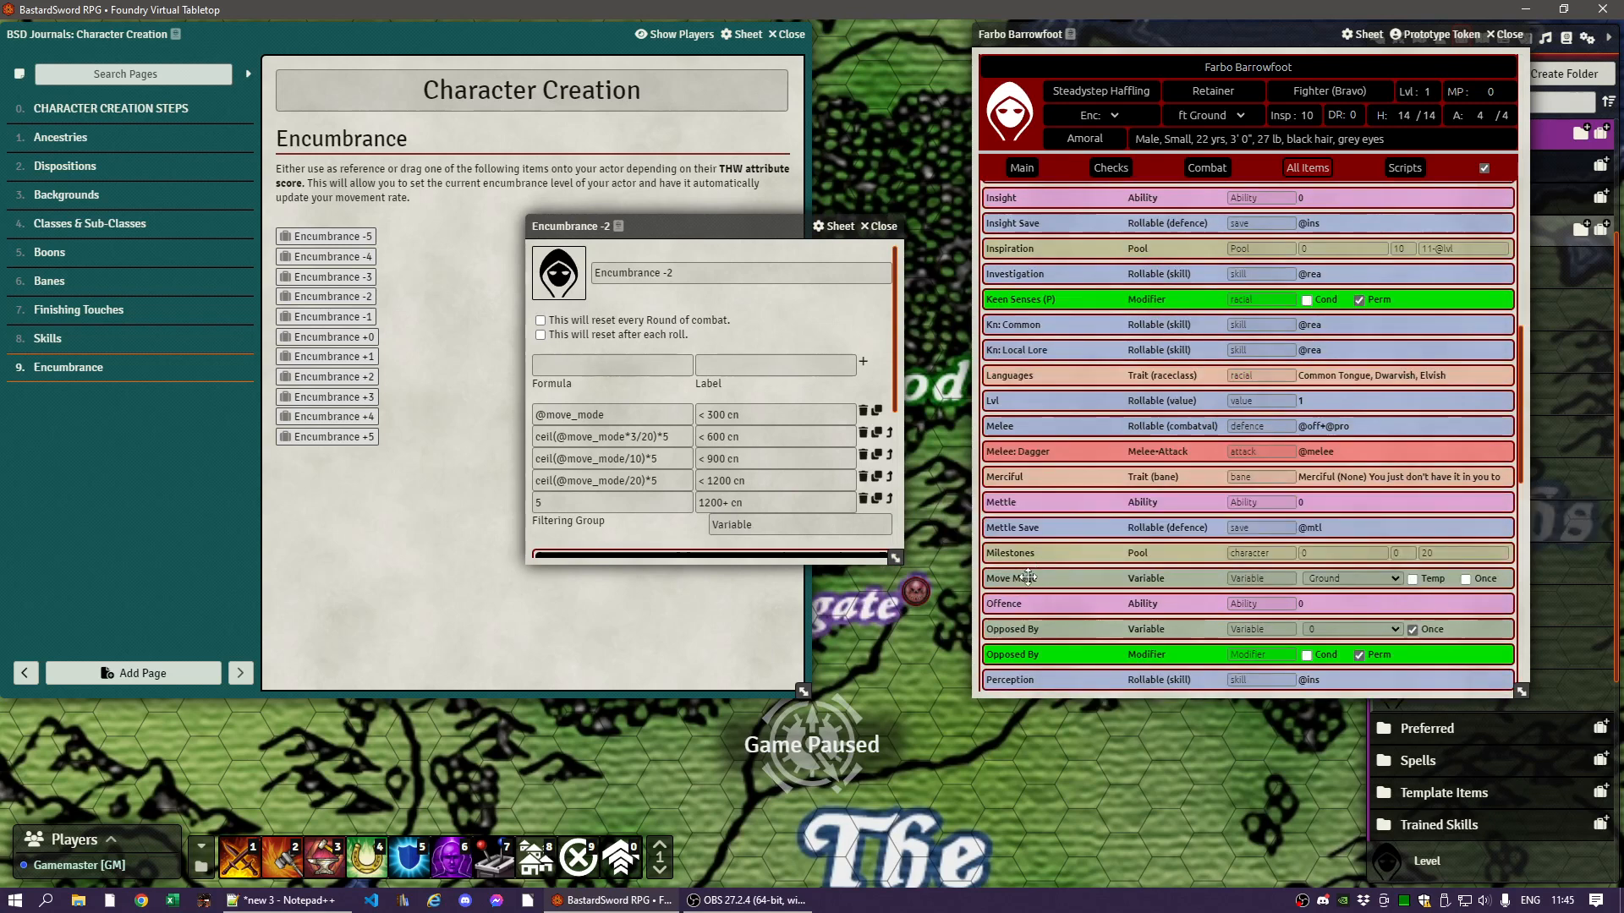
{"action": "left_click", "coordinate": [1028, 578]}
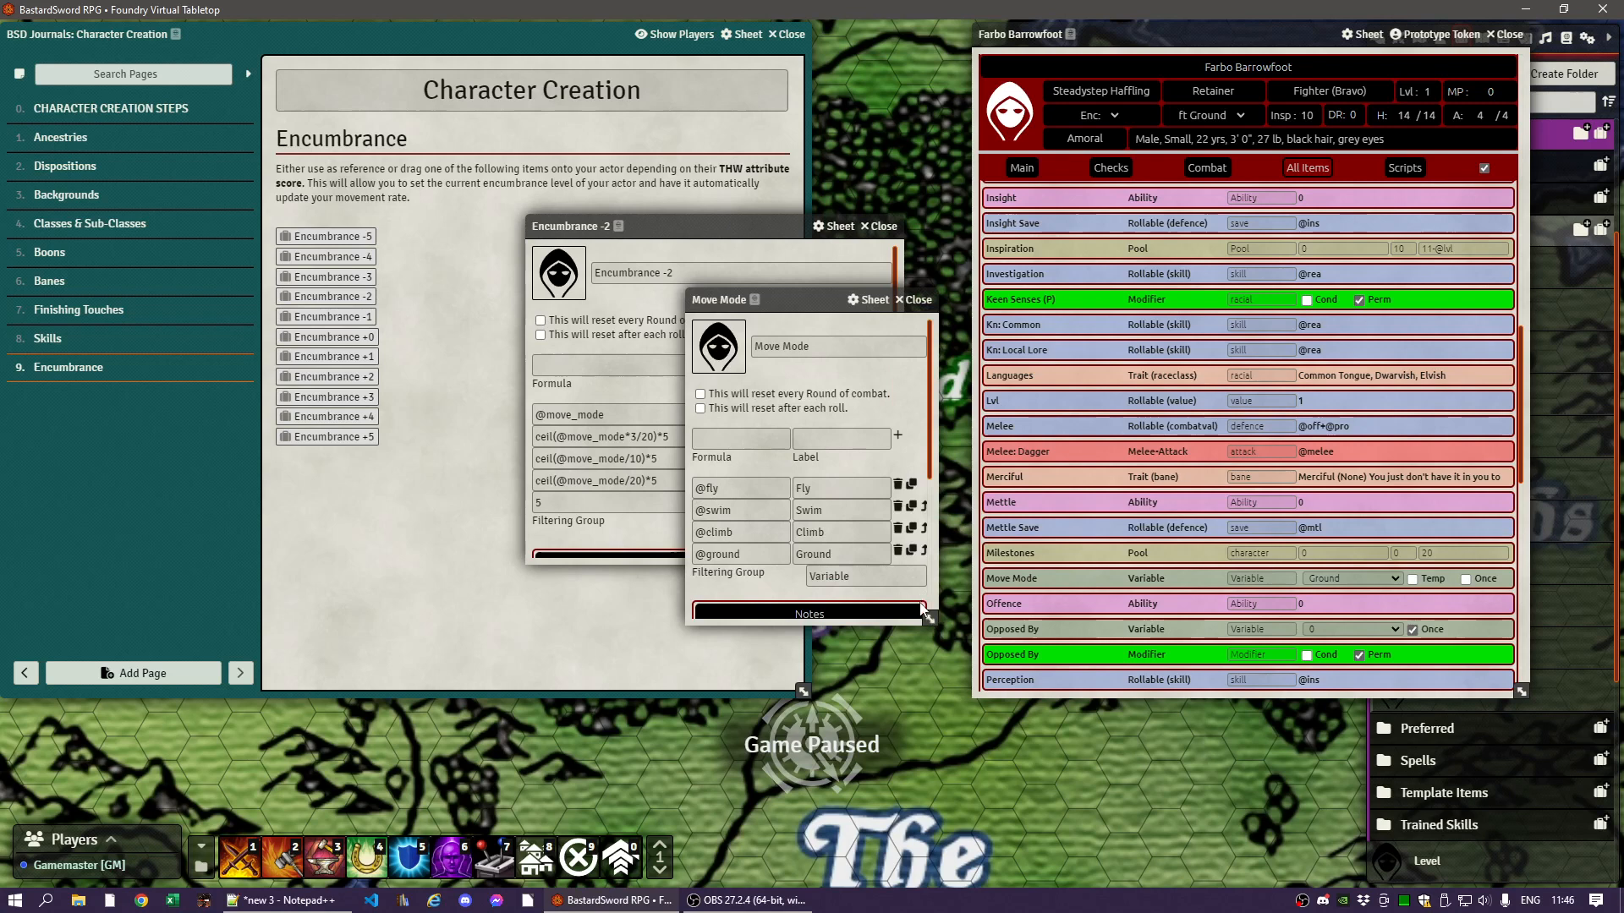
{"action": "left_click_drag", "start_coordinate": [922, 605], "coordinate": [954, 599]}
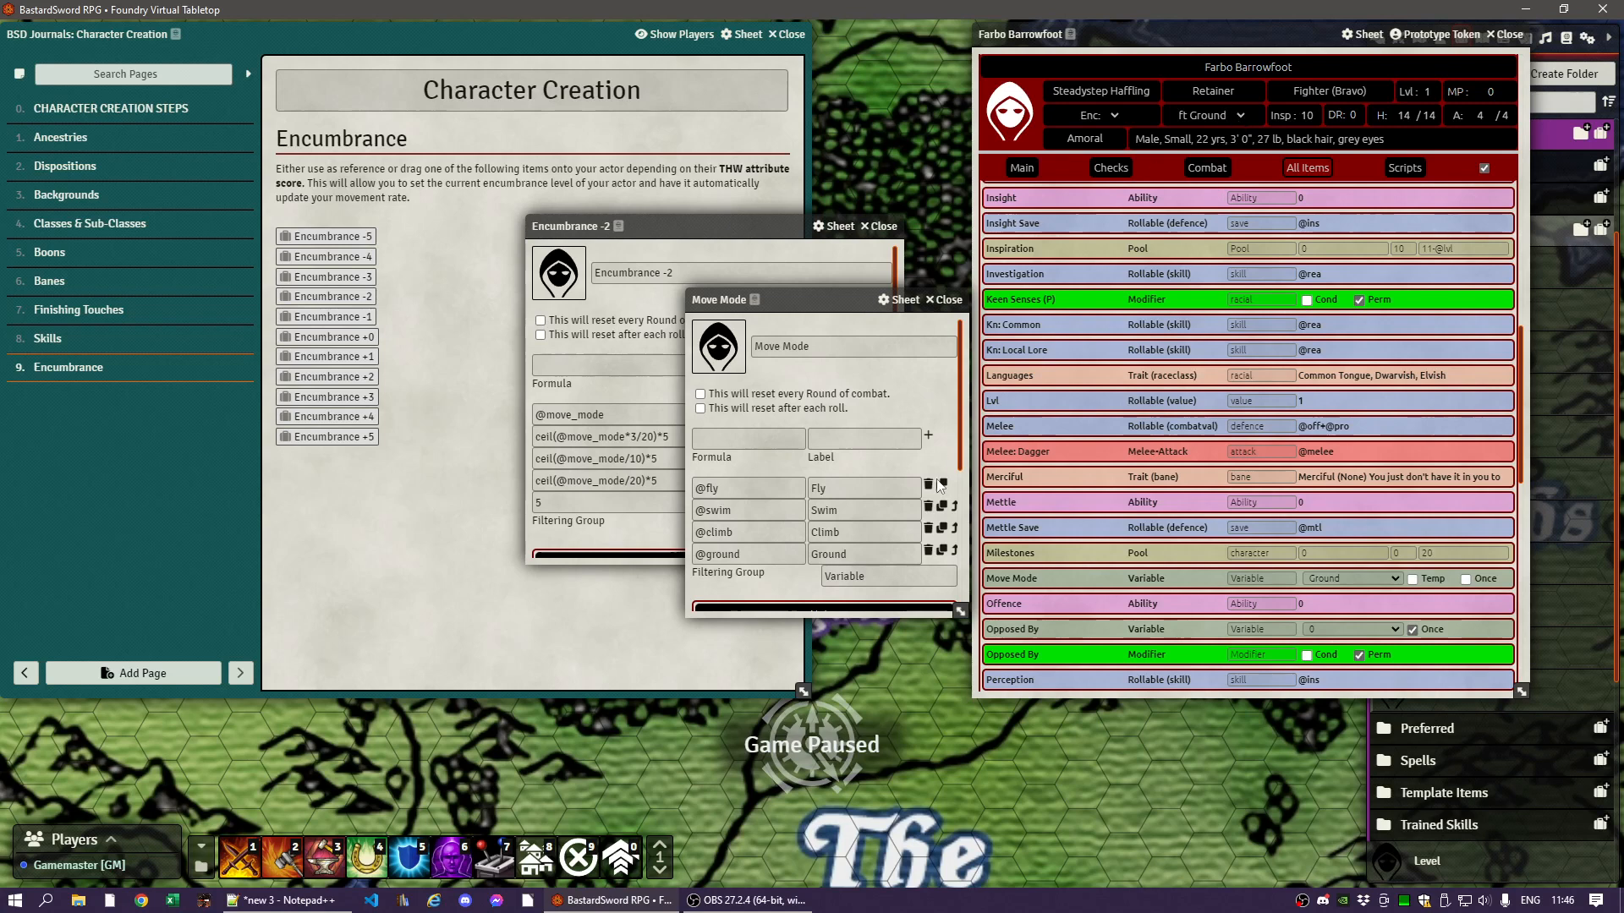
- Switch the character's movement mode to Fly and back to Ground
{"action": "left_click", "coordinate": [1240, 120]}
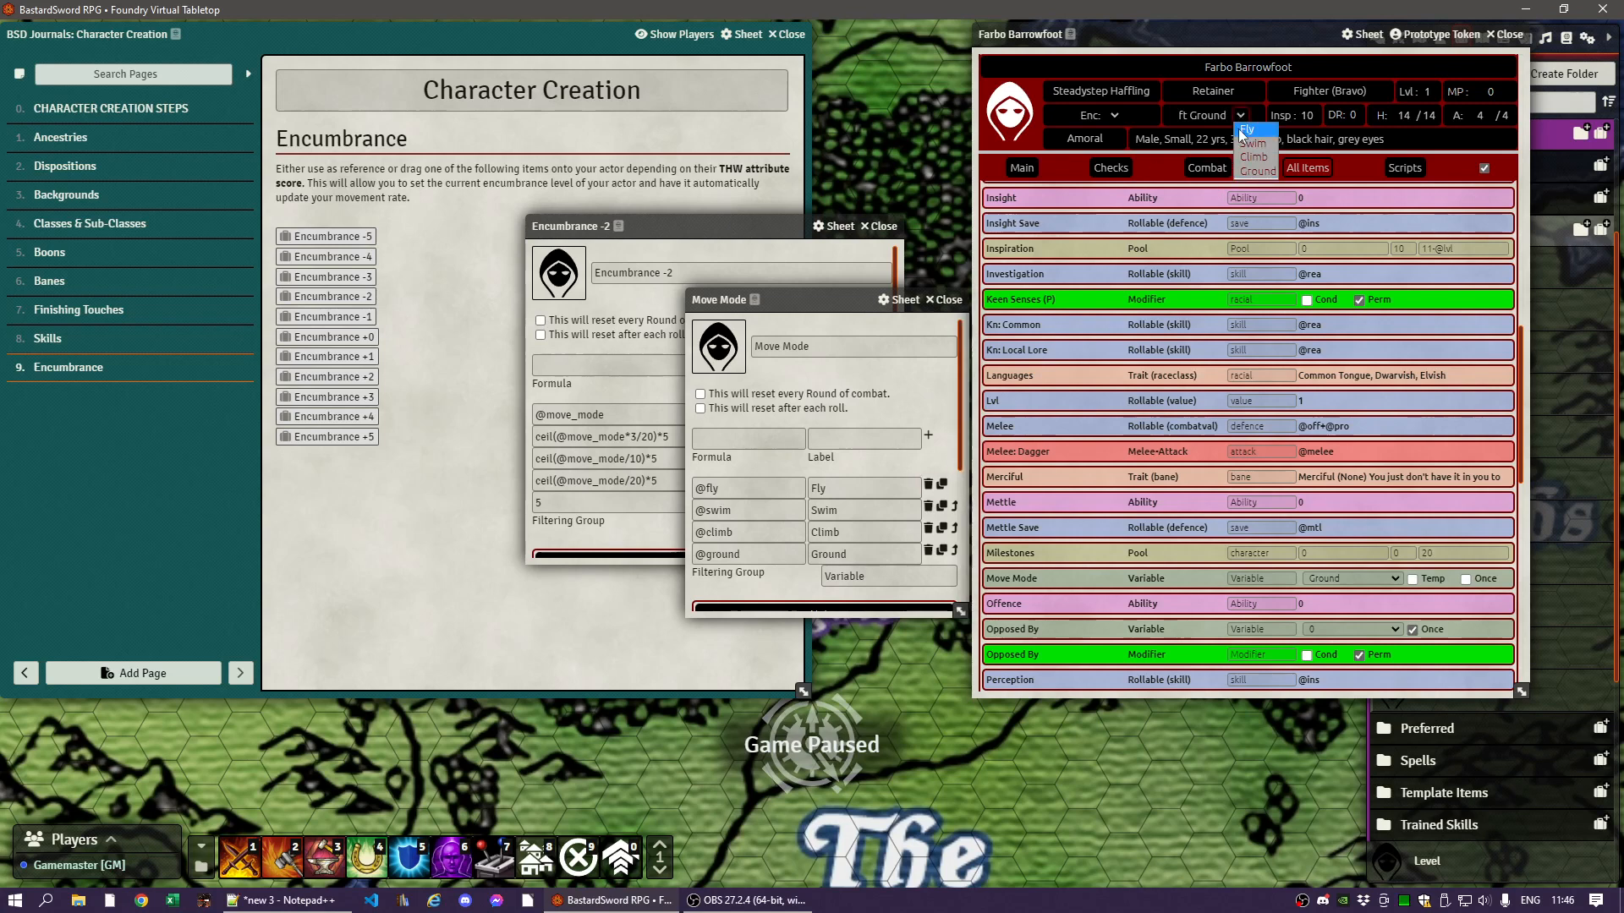
{"action": "left_click", "coordinate": [1238, 129]}
{"action": "left_click", "coordinate": [1231, 119]}
{"action": "left_click", "coordinate": [1235, 171]}
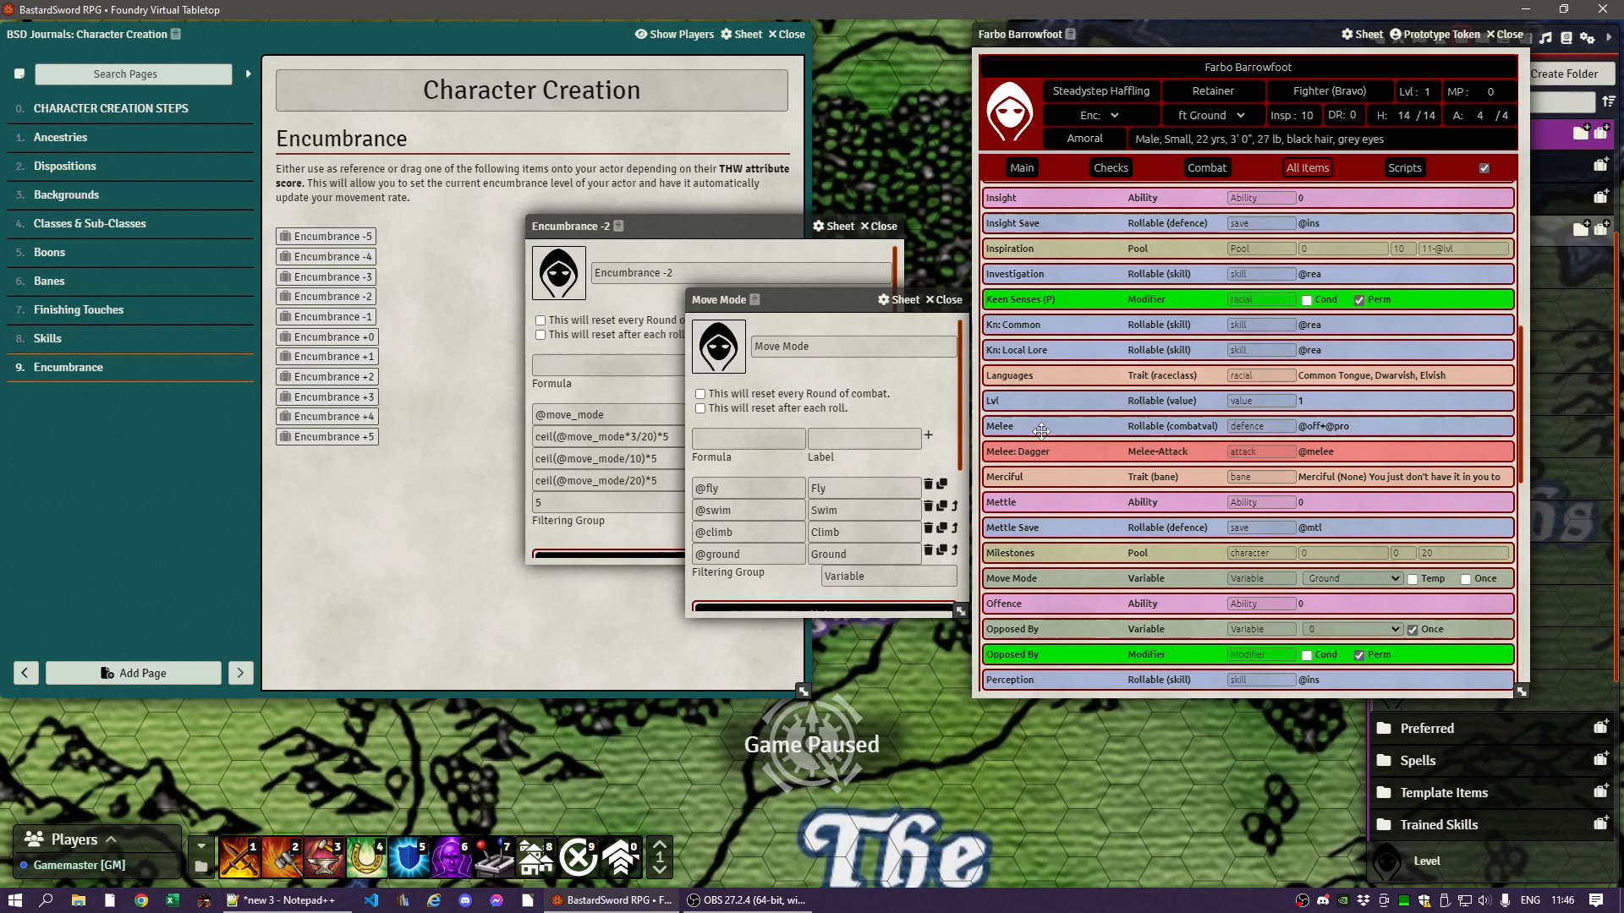
- Inspect the formula of the character's Ground value, and close the Ground, Move Mode and Encumbrance -2 windows
{"action": "scroll", "coordinate": [1041, 431], "scroll_direction": "down", "scroll_amount": 1}
{"action": "scroll", "coordinate": [1041, 431], "scroll_direction": "up", "scroll_amount": 5}
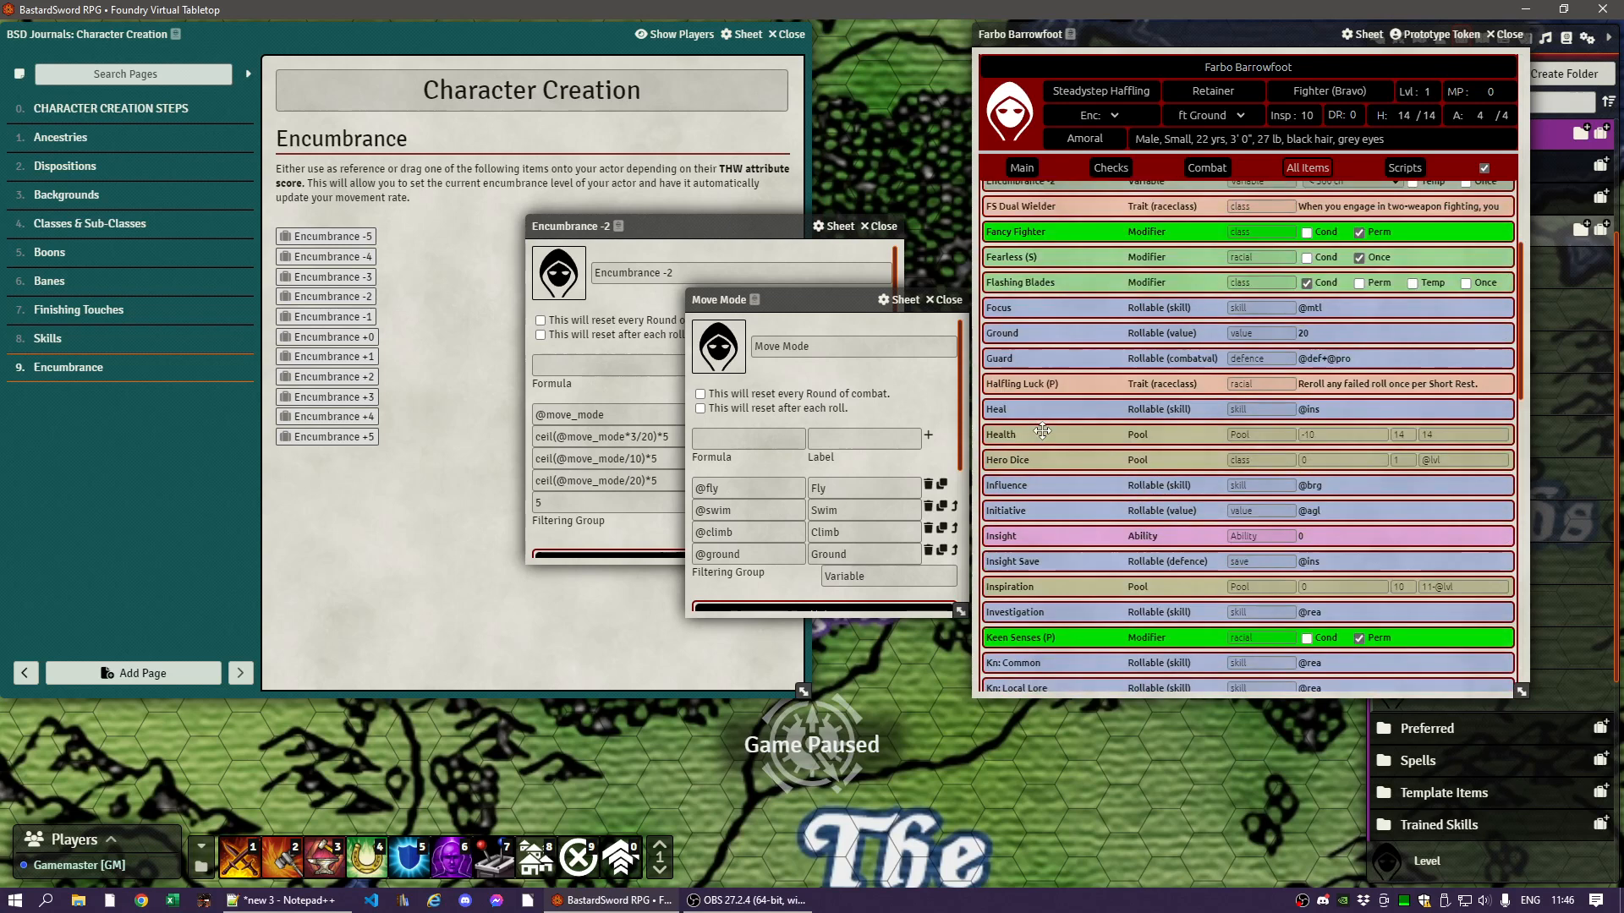
{"action": "left_click", "coordinate": [1008, 332]}
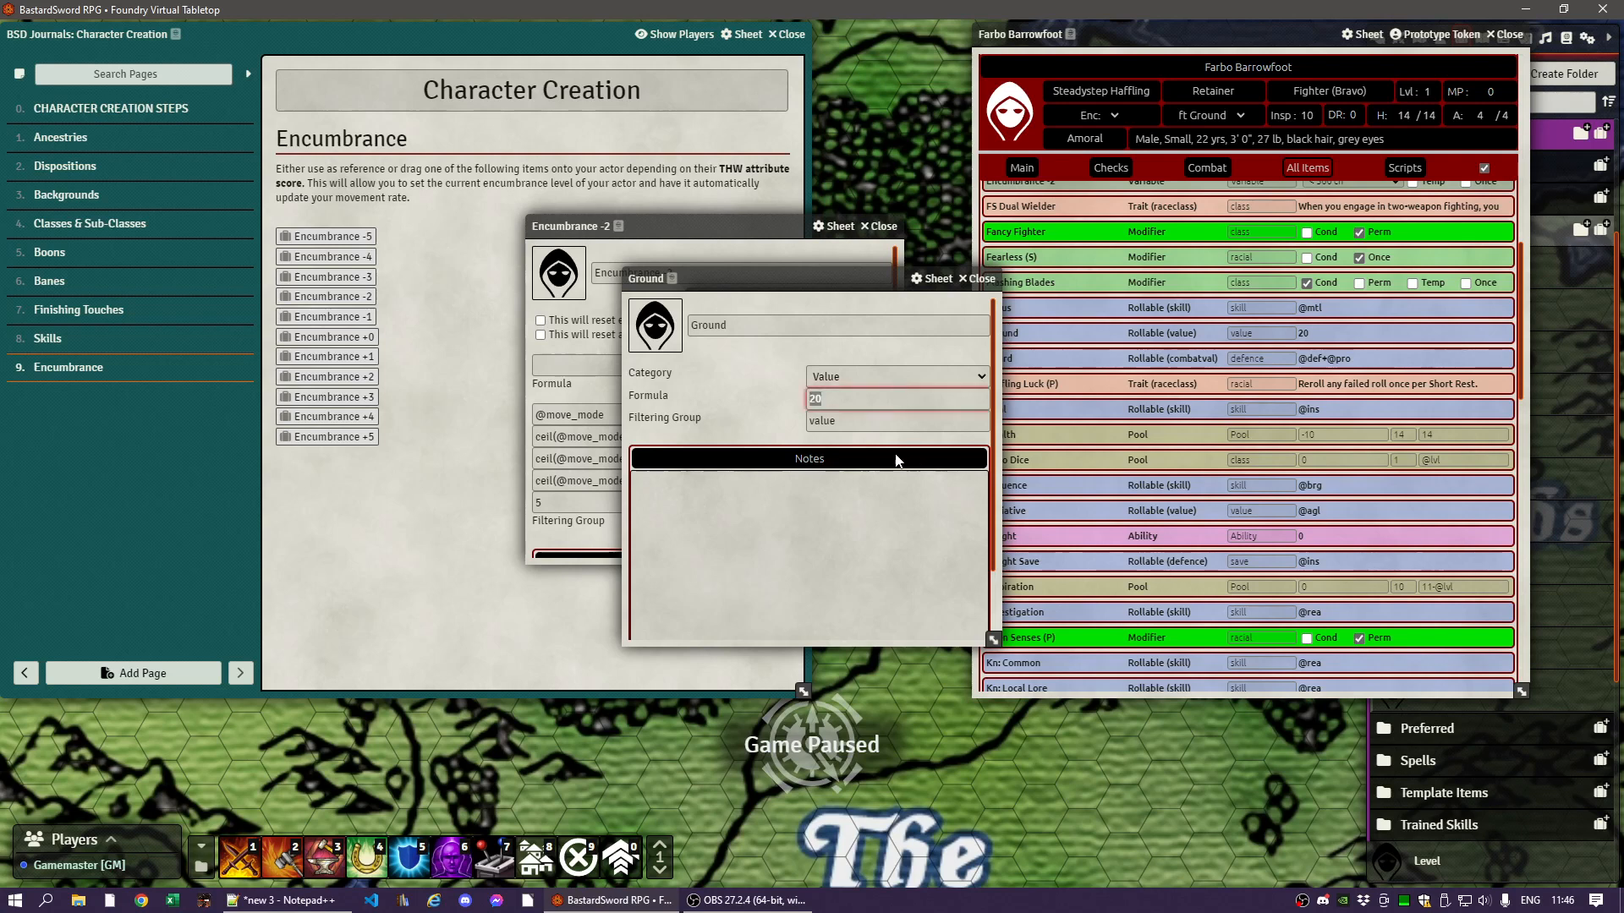
{"action": "left_click", "coordinate": [981, 279]}
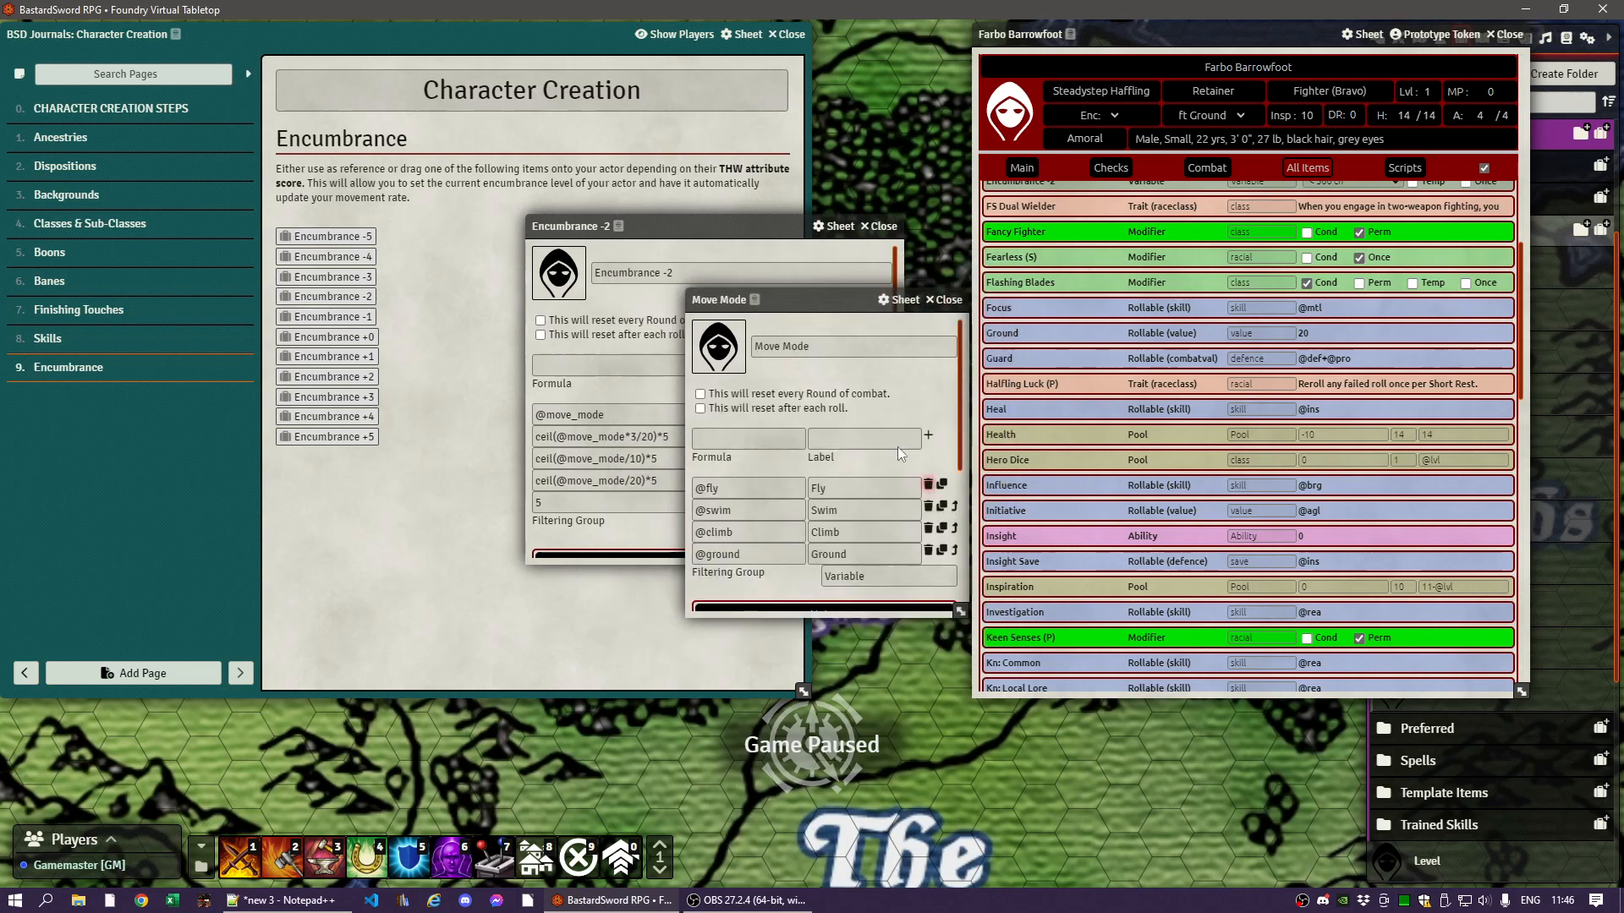
{"action": "left_click", "coordinate": [948, 300]}
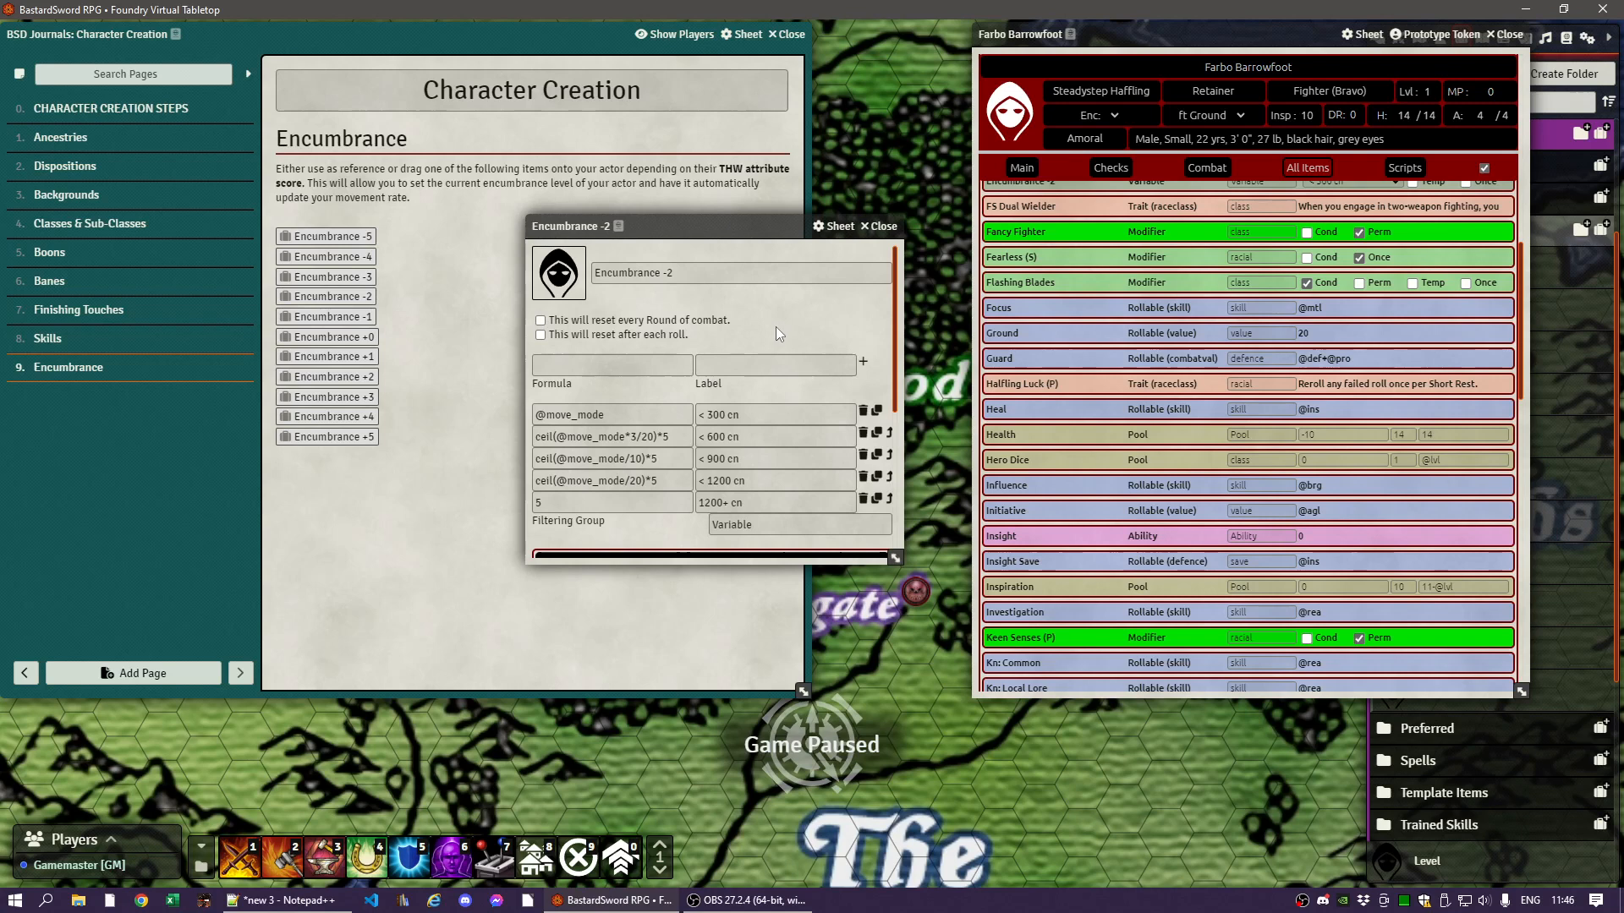
{"action": "left_click", "coordinate": [889, 226]}
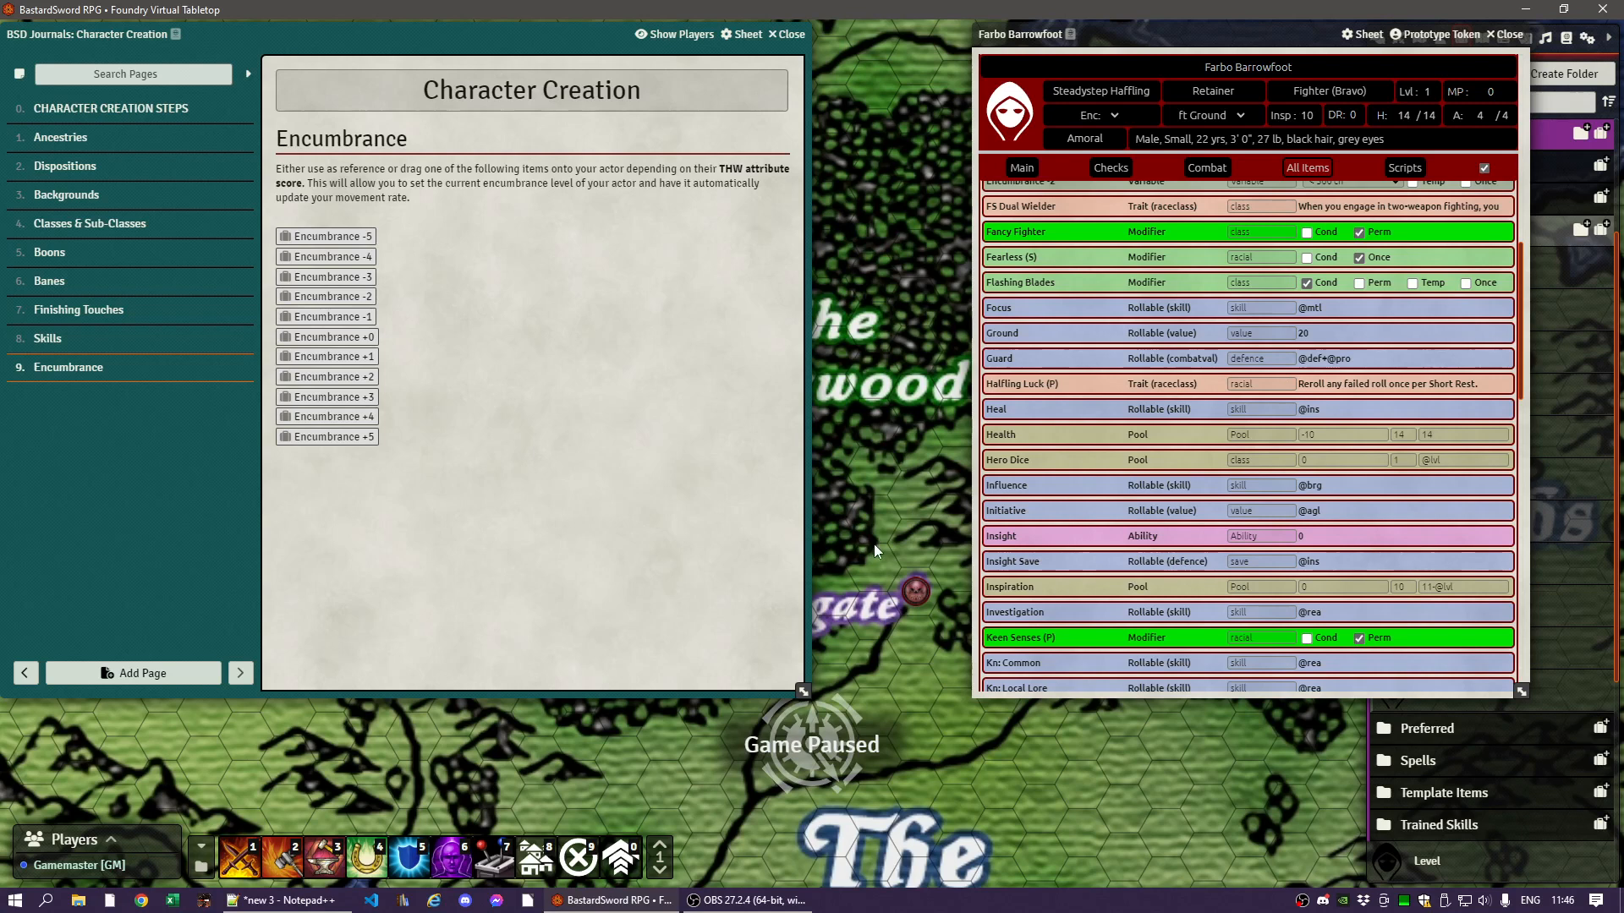
- Open and close the developer tools, and inspect the Encumbrance -2 item linked in the journal
{"action": "key", "text": "F12"}
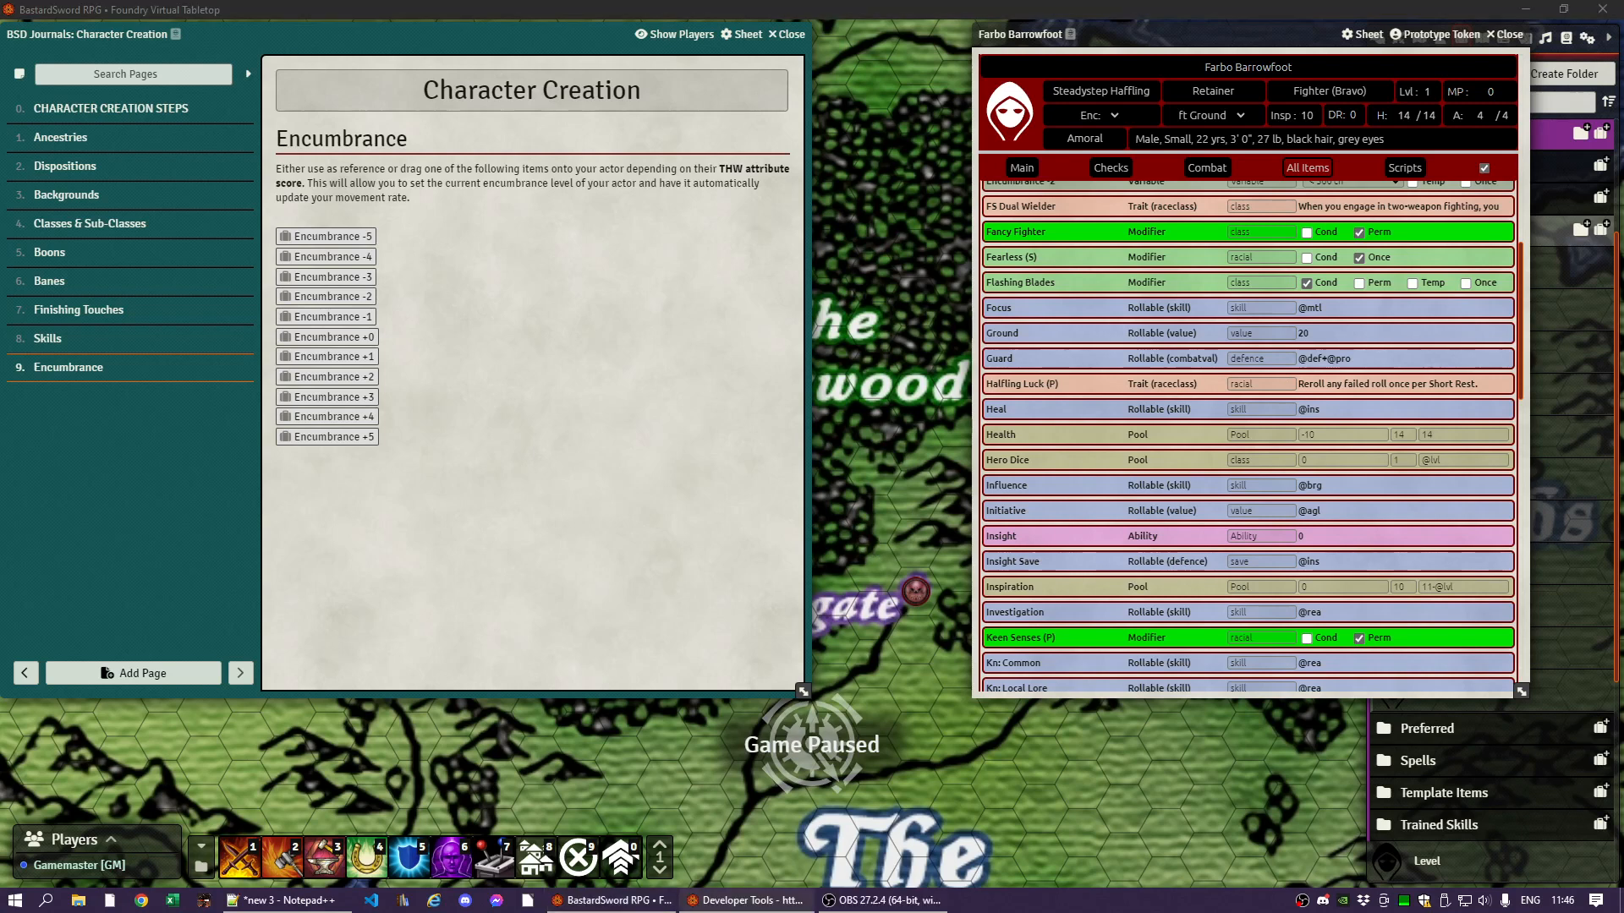
{"action": "key", "text": "F12"}
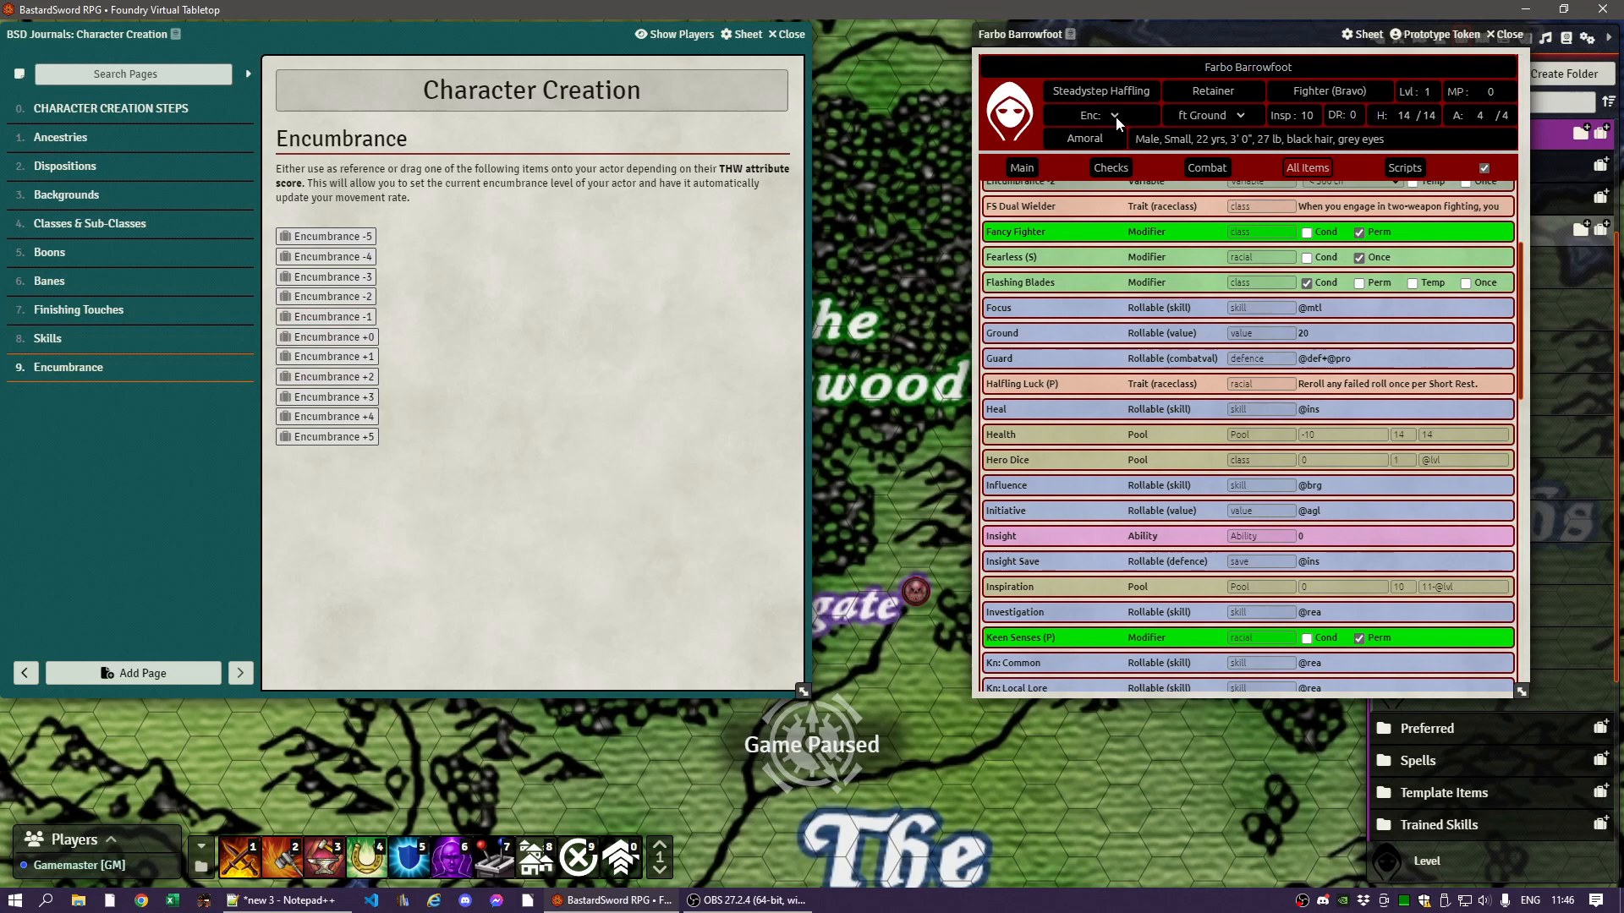
{"action": "left_click", "coordinate": [326, 296]}
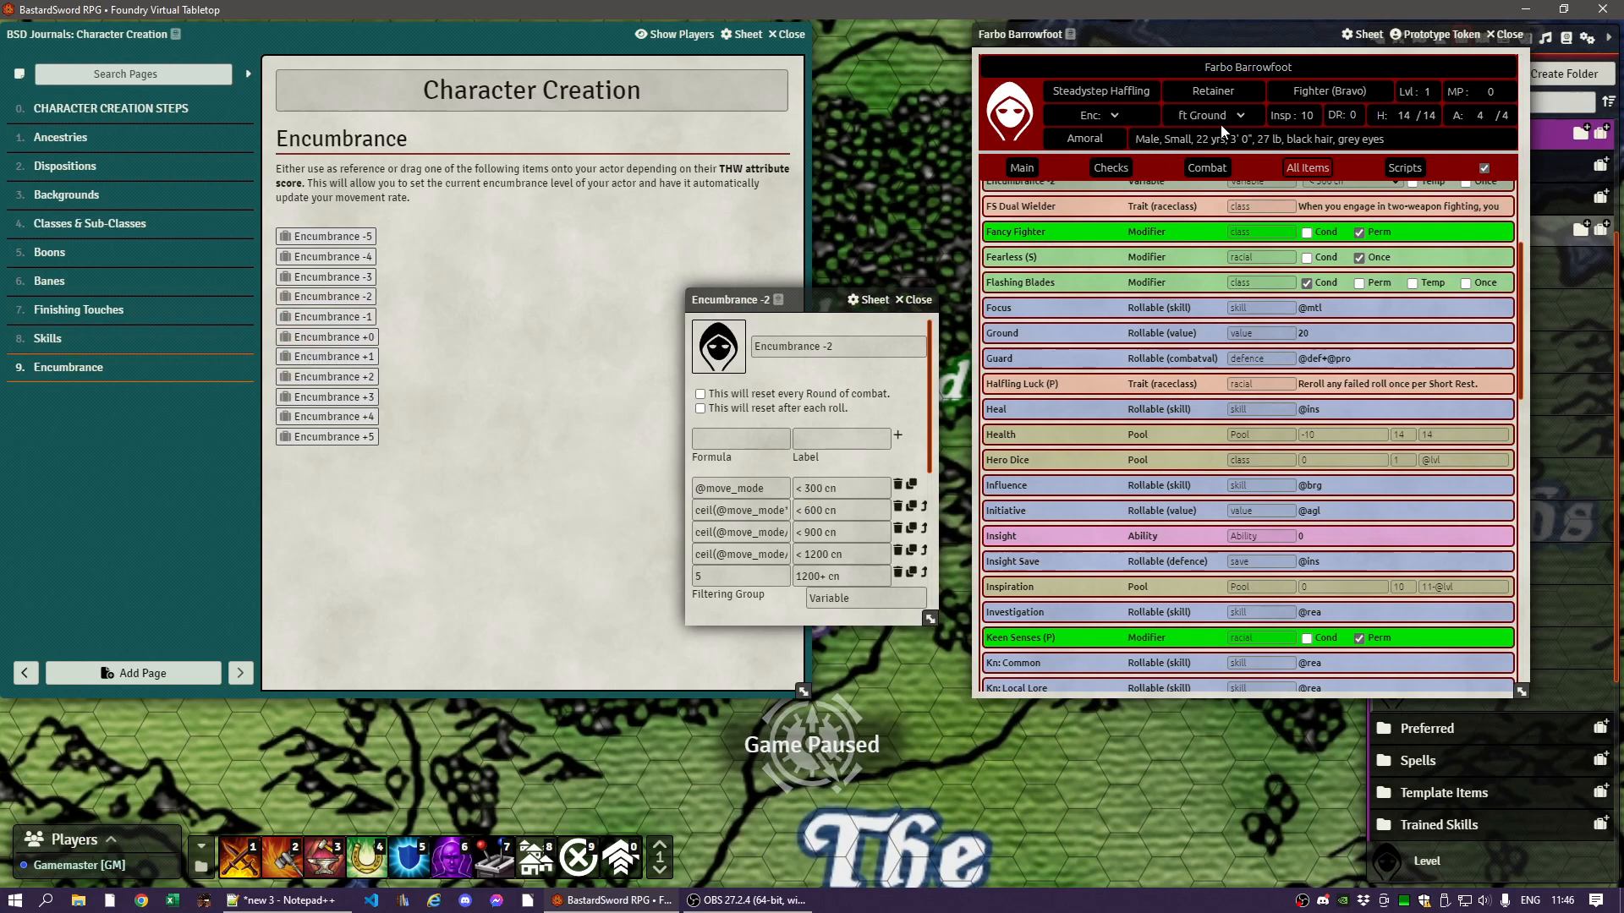
{"action": "left_click", "coordinate": [927, 301]}
- Open the (D) halfling Scout actor from the Templates folder and set its encumbrance to < 600 cn and finally < 900 cn
{"action": "left_click_drag", "start_coordinate": [1246, 34], "coordinate": [863, 33]}
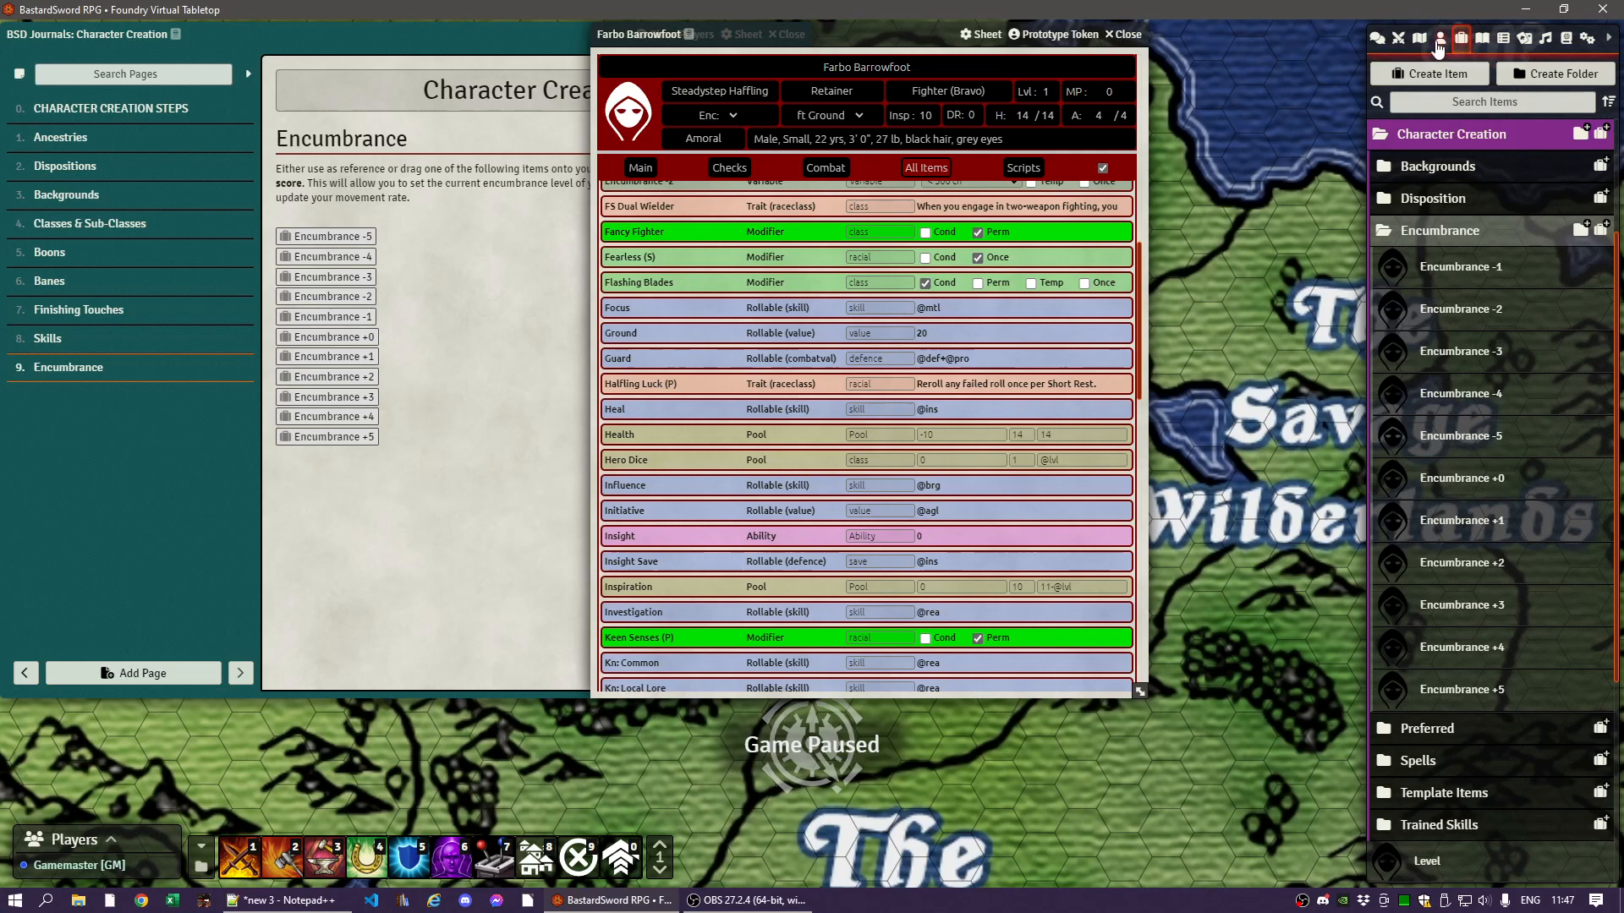
{"action": "left_click", "coordinate": [1440, 38]}
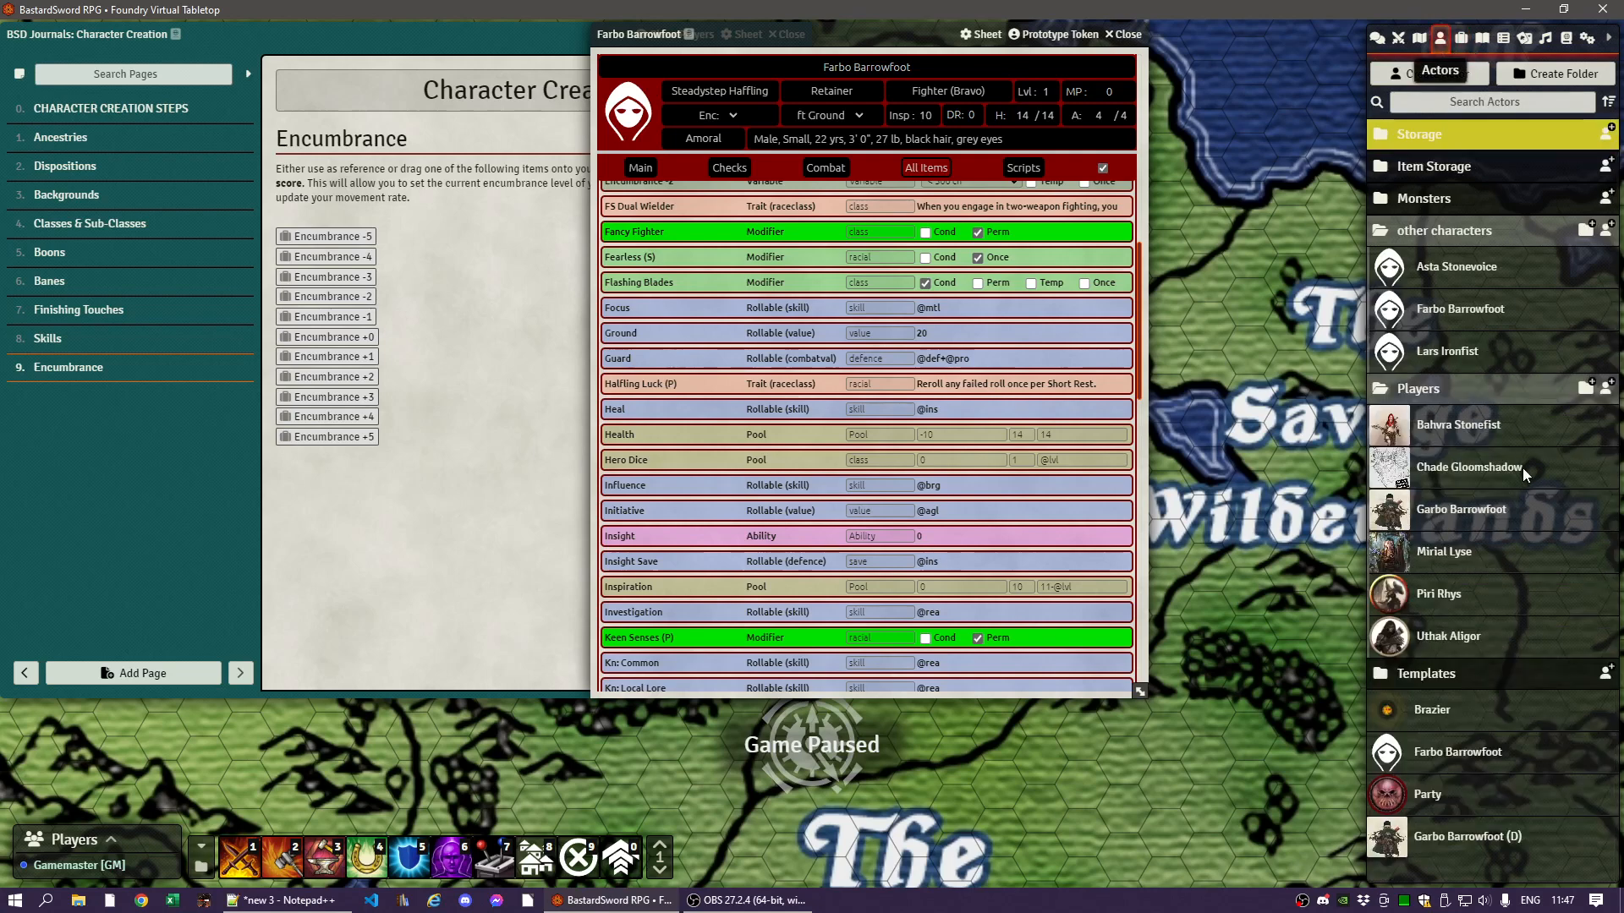
{"action": "left_click", "coordinate": [1475, 838]}
{"action": "left_click", "coordinate": [707, 210]}
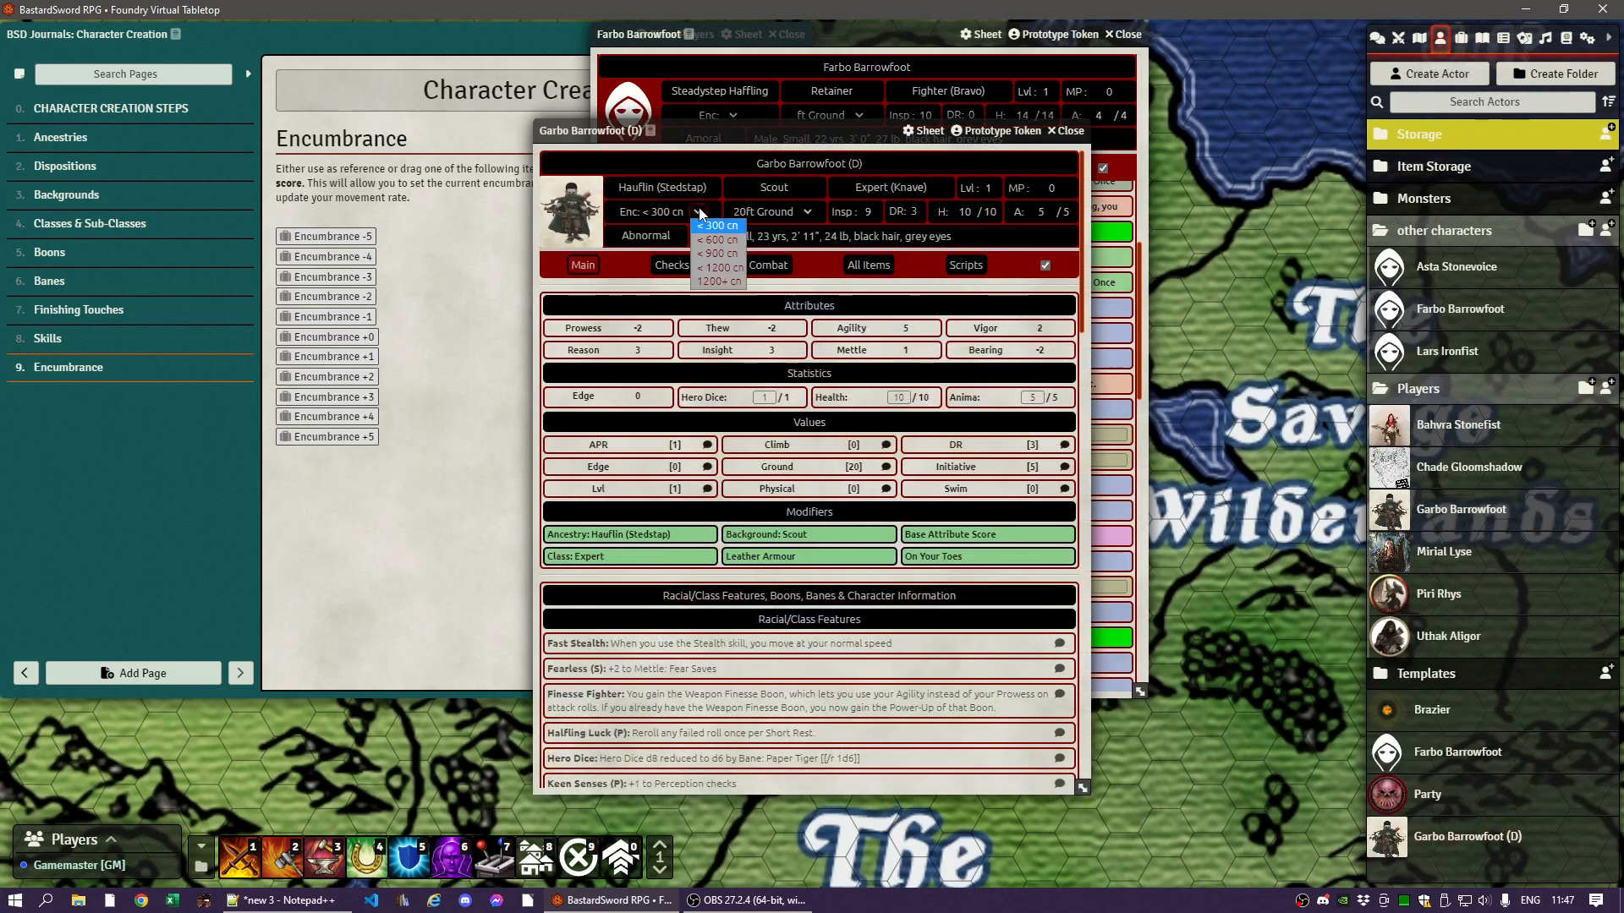
{"action": "left_click", "coordinate": [717, 251]}
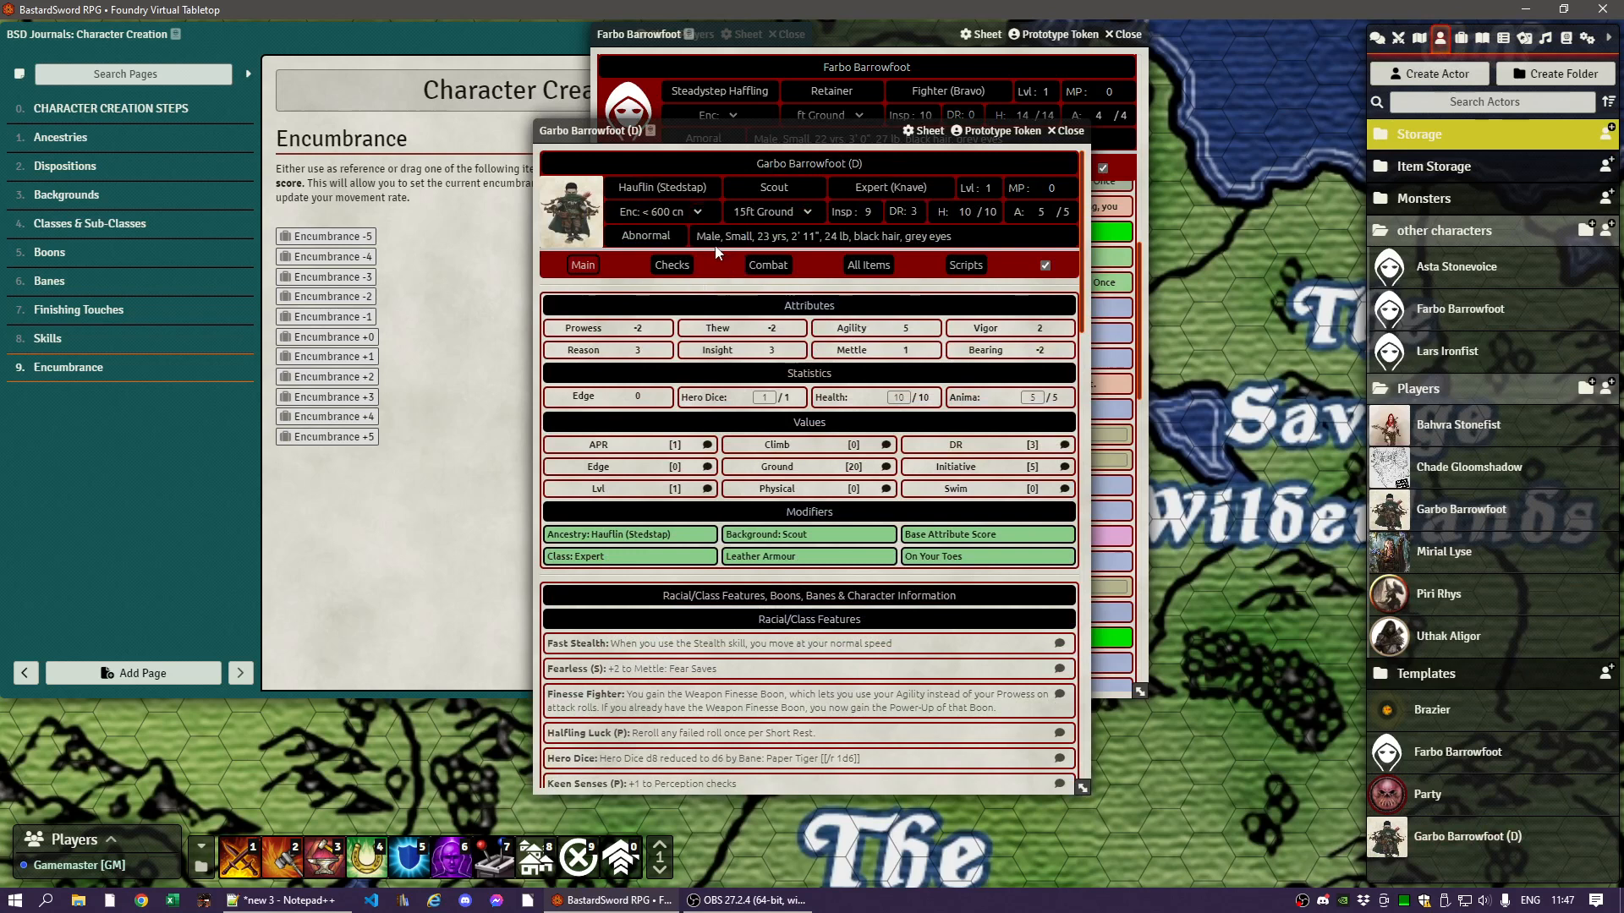
{"action": "left_click", "coordinate": [698, 211]}
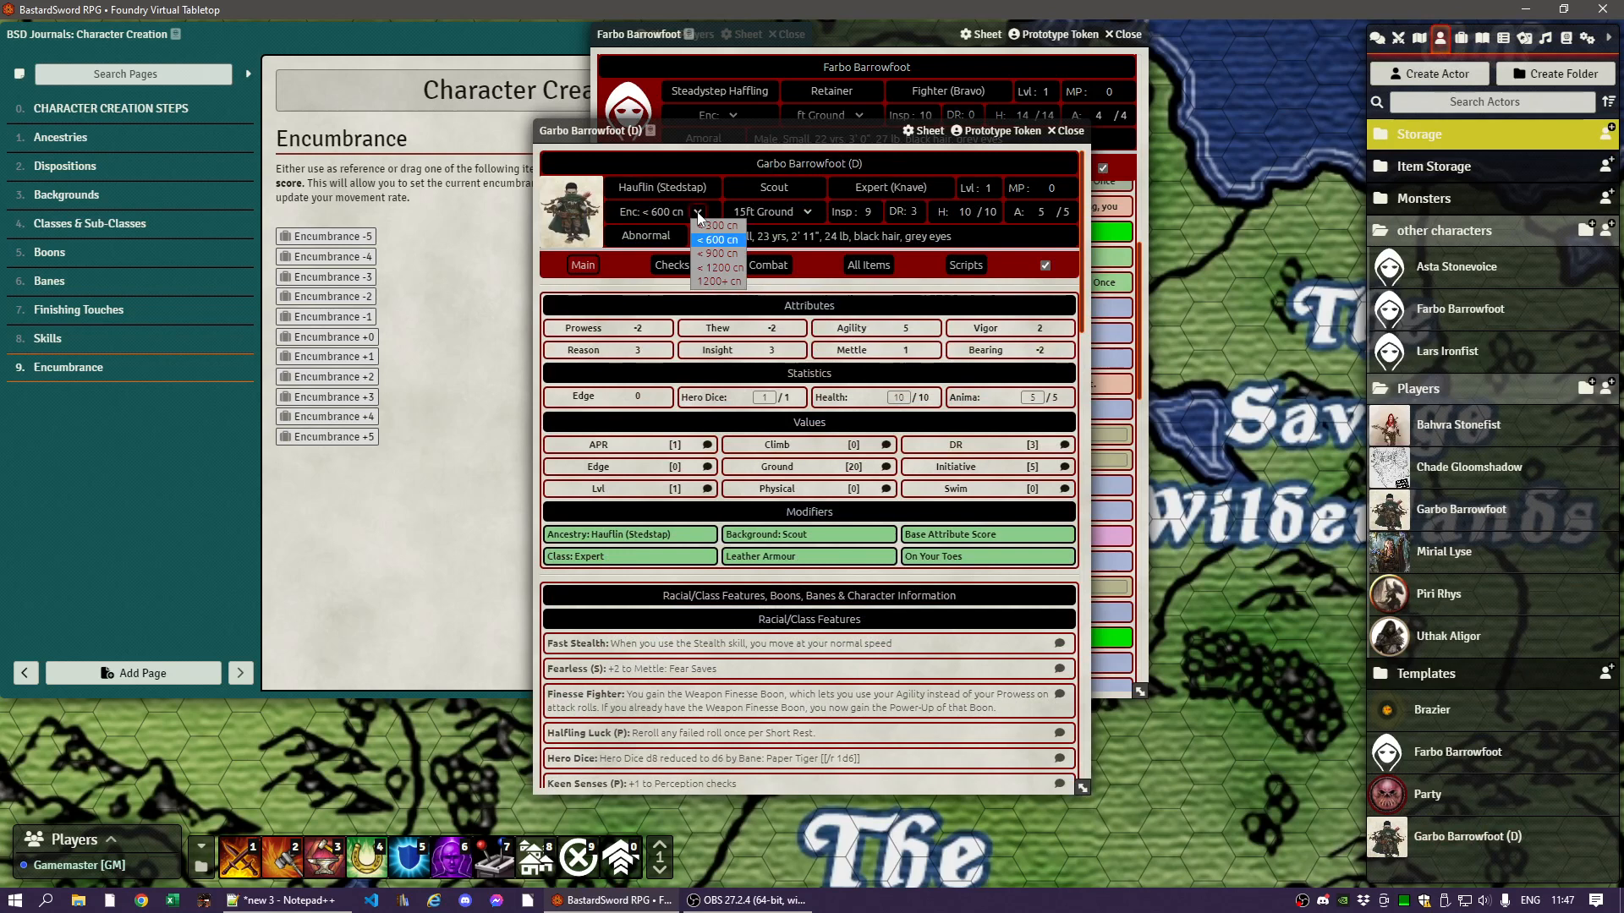
{"action": "left_click", "coordinate": [716, 254]}
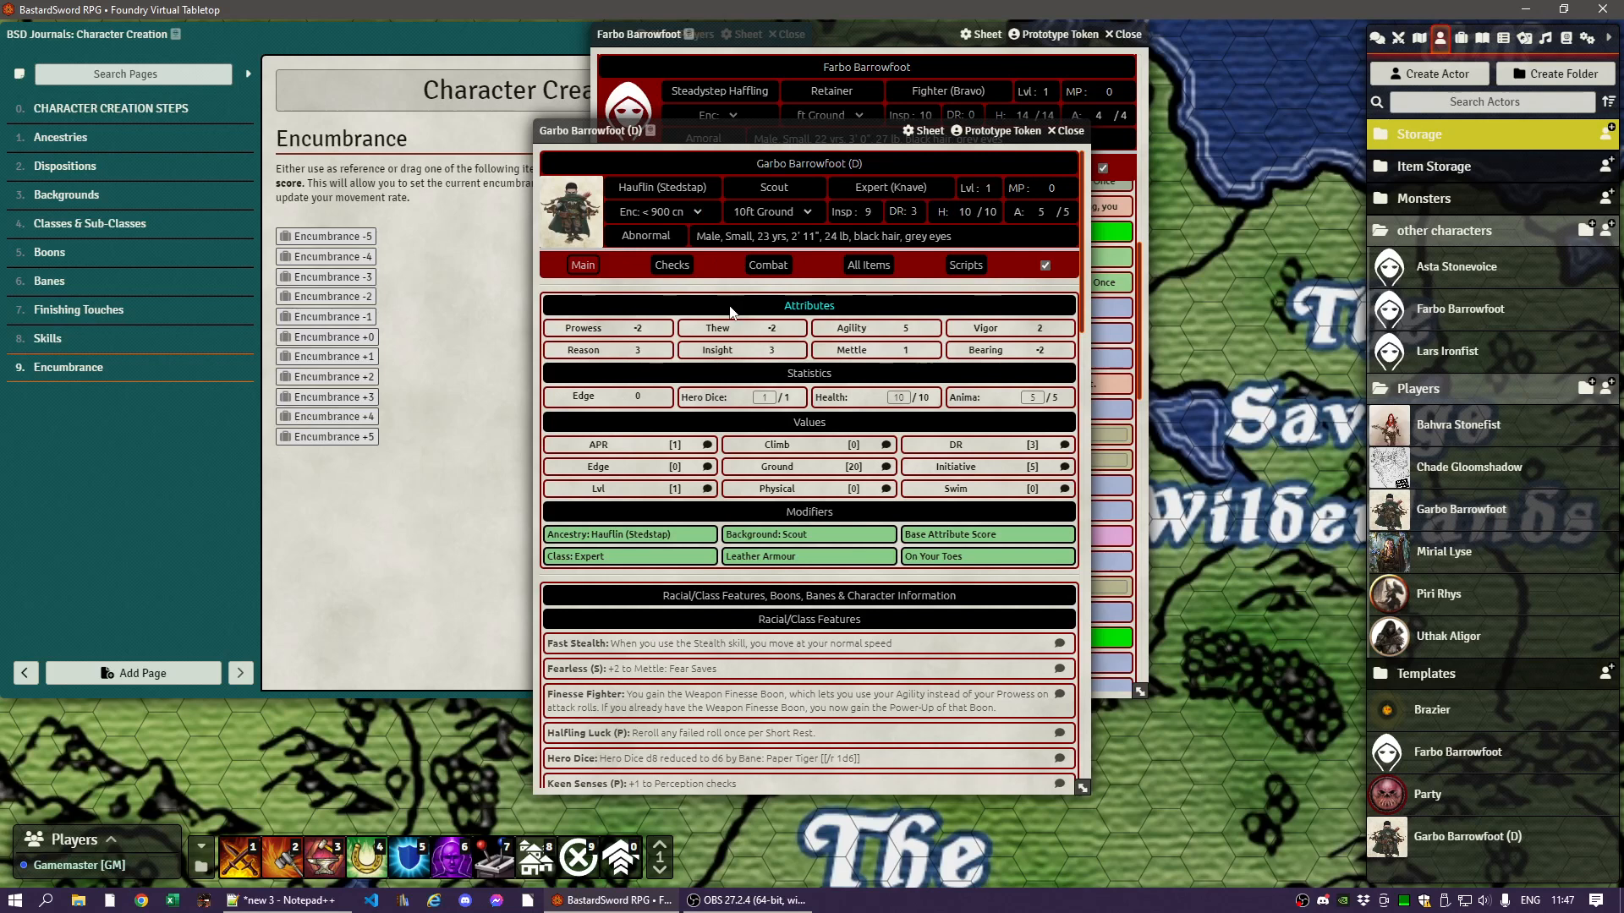
- Inspect the Encumbrance variable's formulas among all items of the (D) Scout actor, and close the item and the actor sheet
{"action": "left_click", "coordinate": [879, 267]}
{"action": "scroll", "coordinate": [673, 488], "scroll_direction": "down", "scroll_amount": 5}
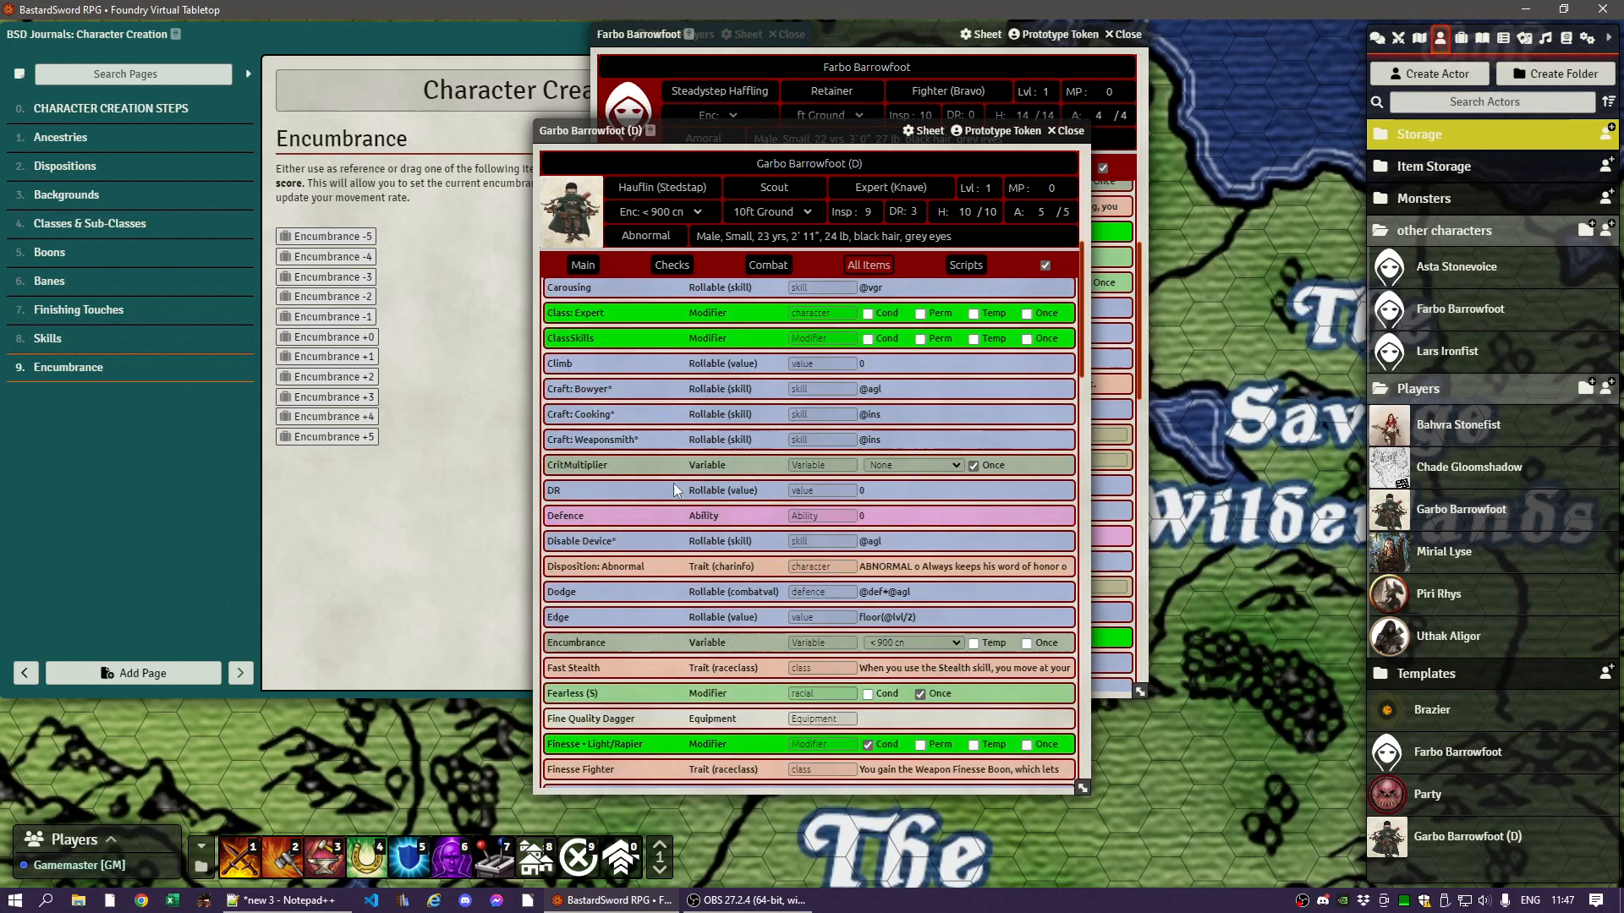
{"action": "scroll", "coordinate": [673, 489], "scroll_direction": "down", "scroll_amount": 2}
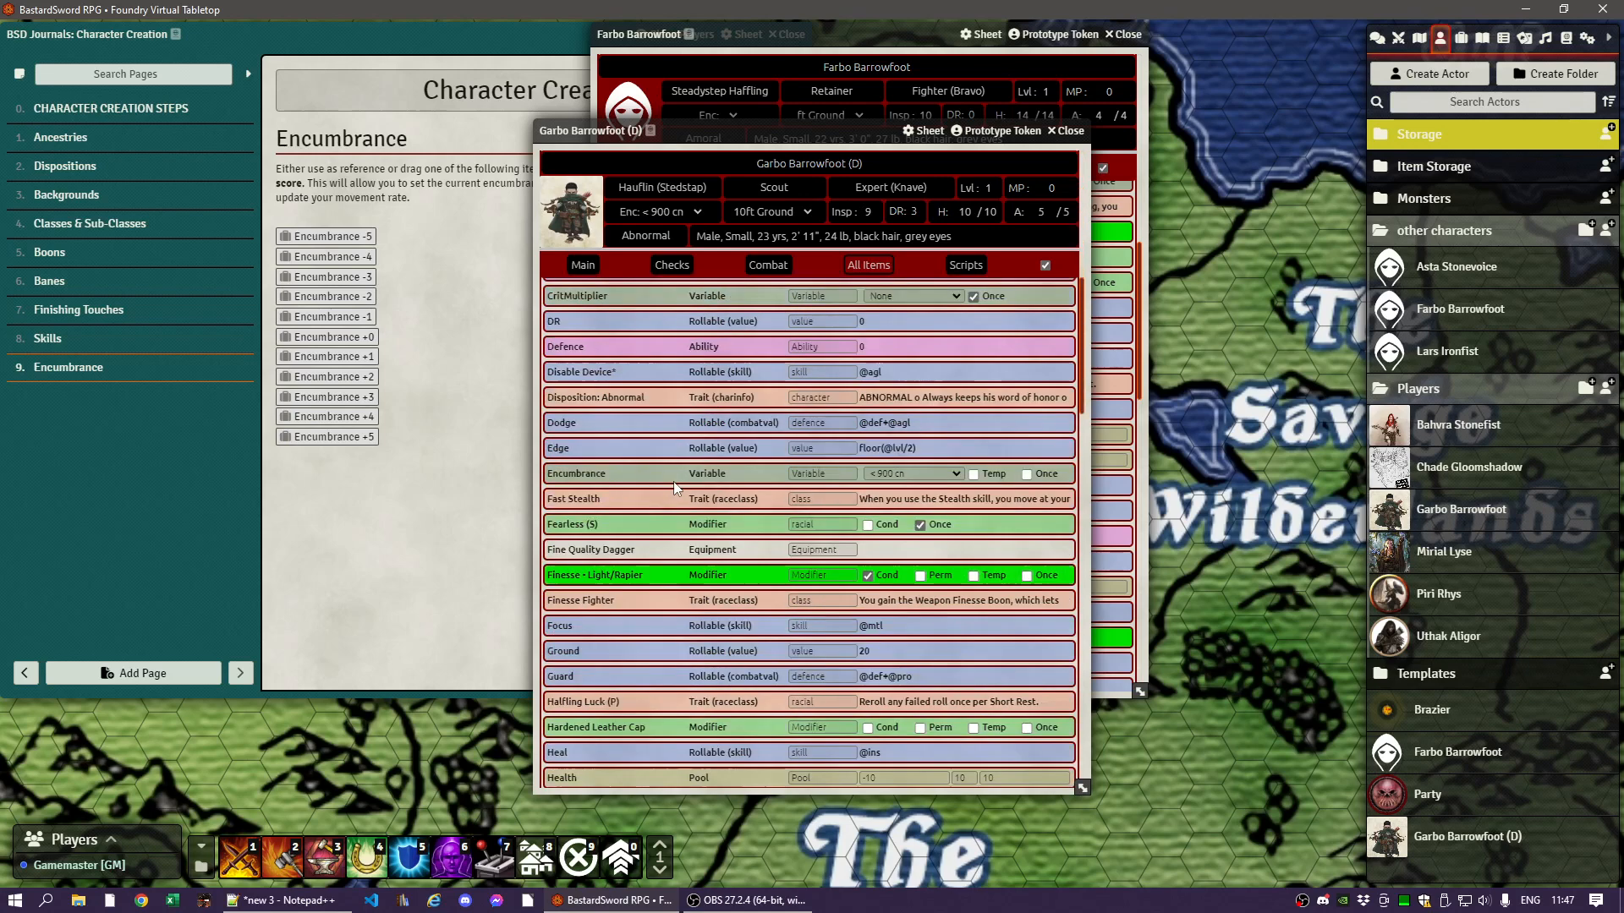
{"action": "left_click", "coordinate": [561, 473]}
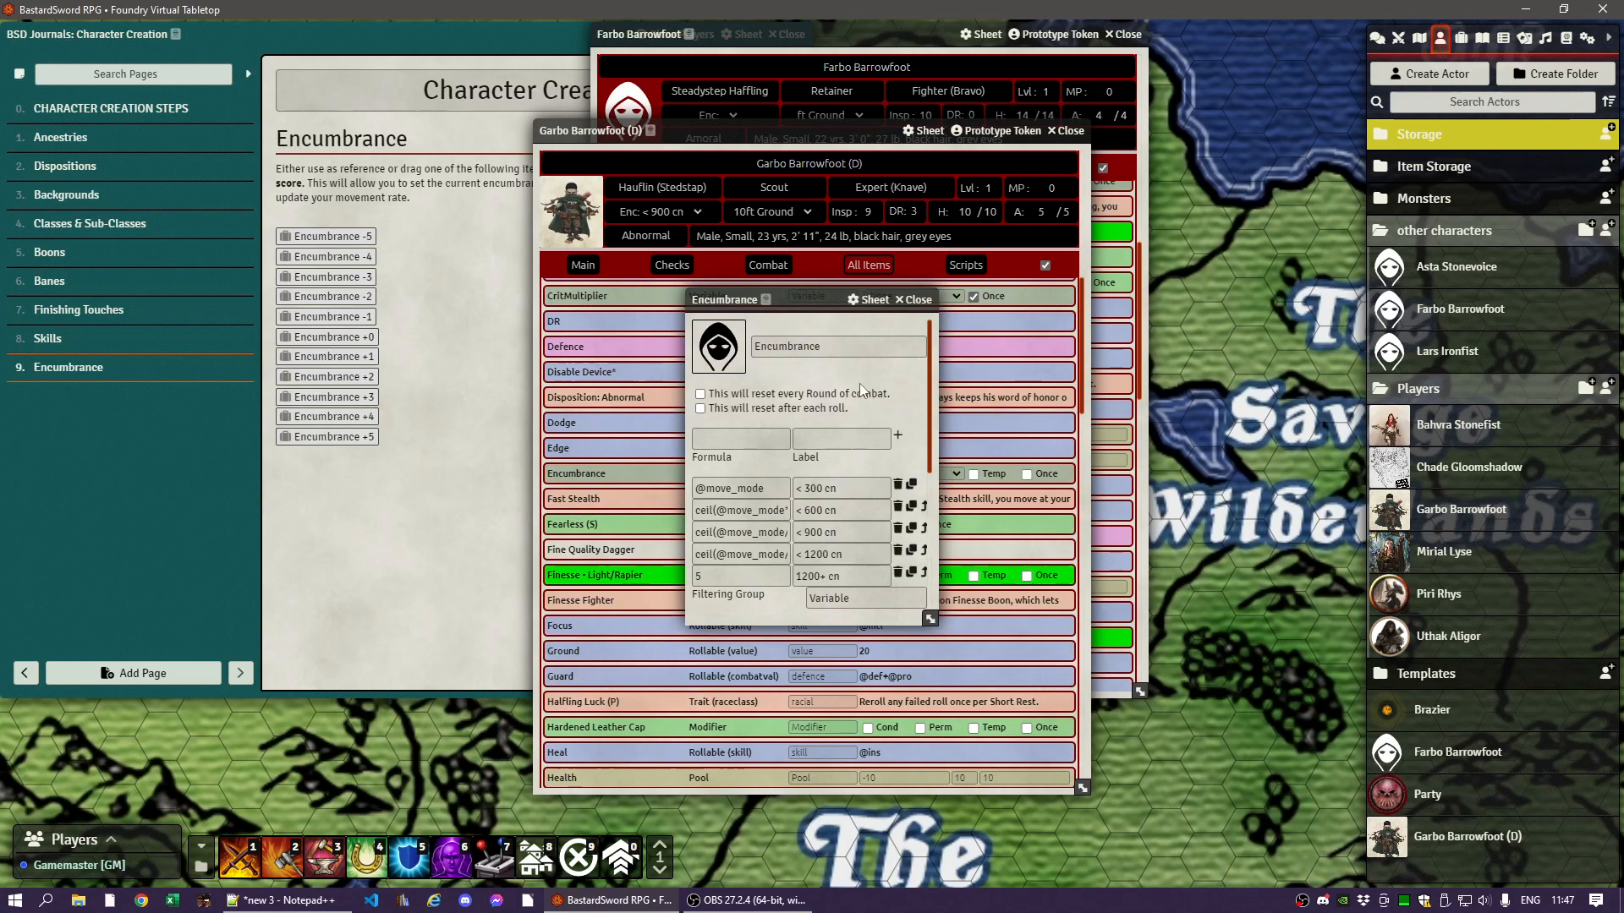
{"action": "left_click", "coordinate": [926, 302]}
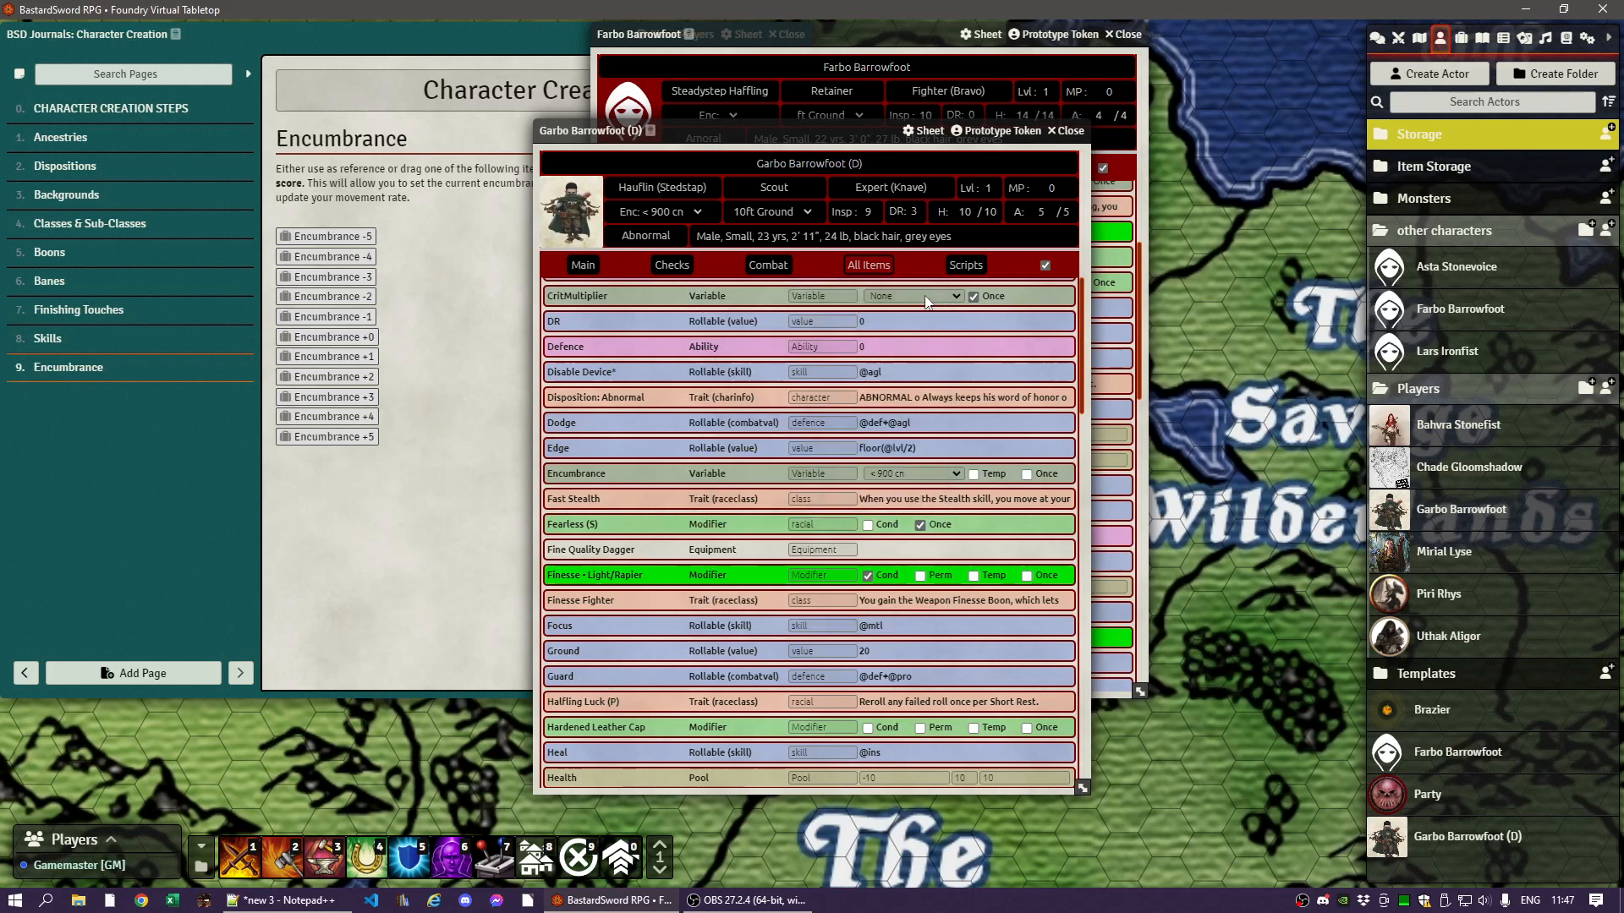
{"action": "double_click", "coordinate": [1015, 132]}
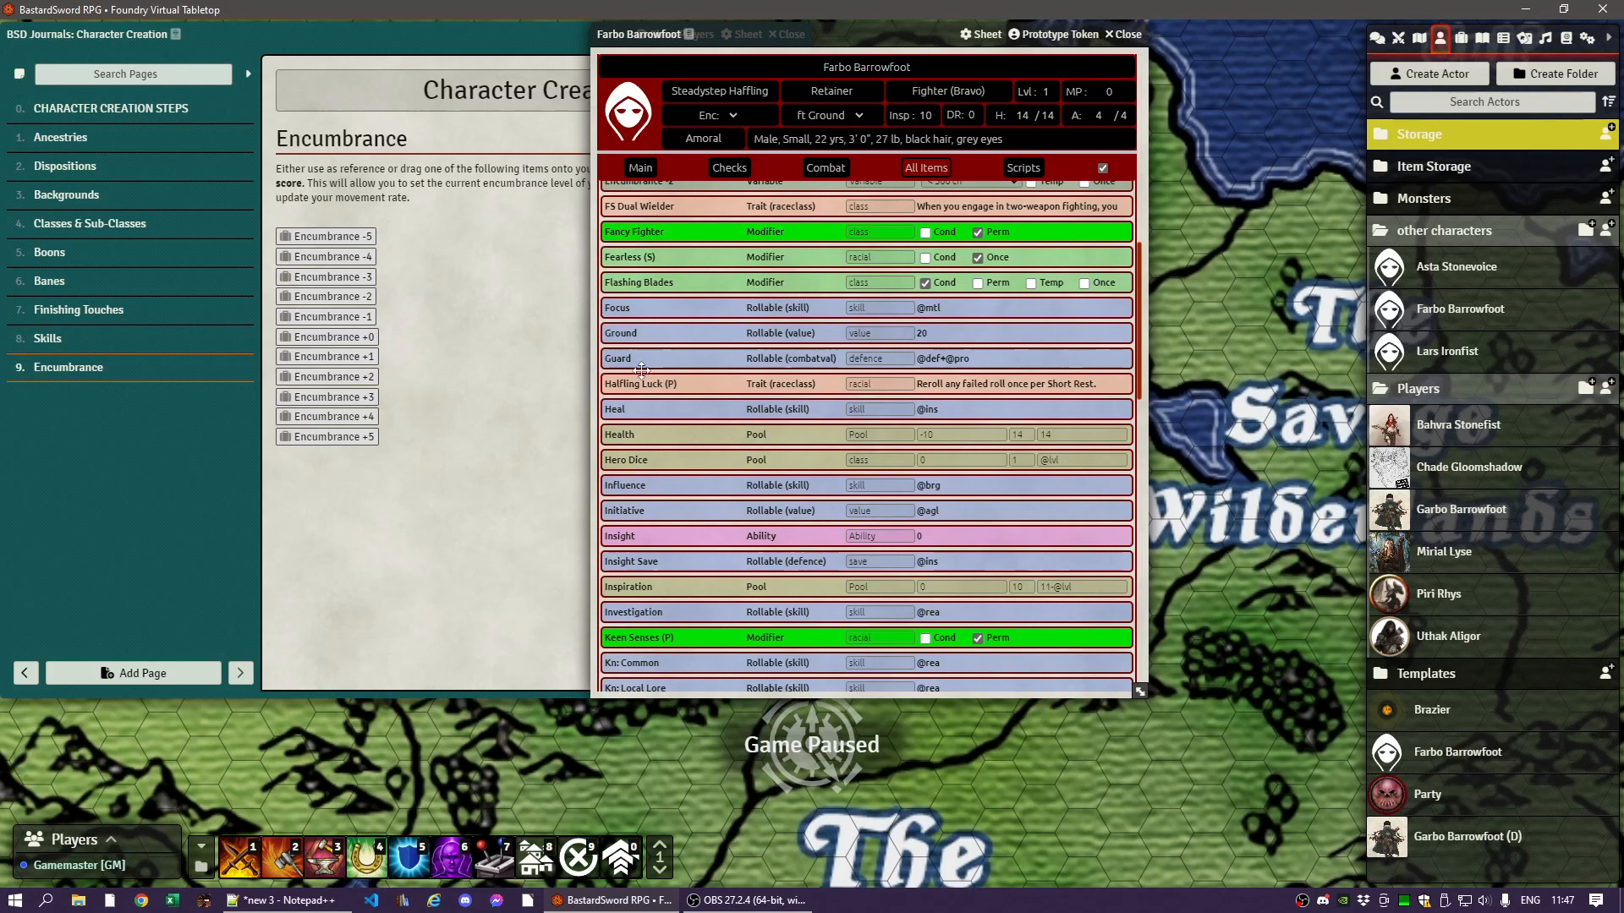
- Rename the Fighter character's Encumbrance -2 item to Encumbrance and close it
{"action": "scroll", "coordinate": [679, 372], "scroll_direction": "up", "scroll_amount": 3}
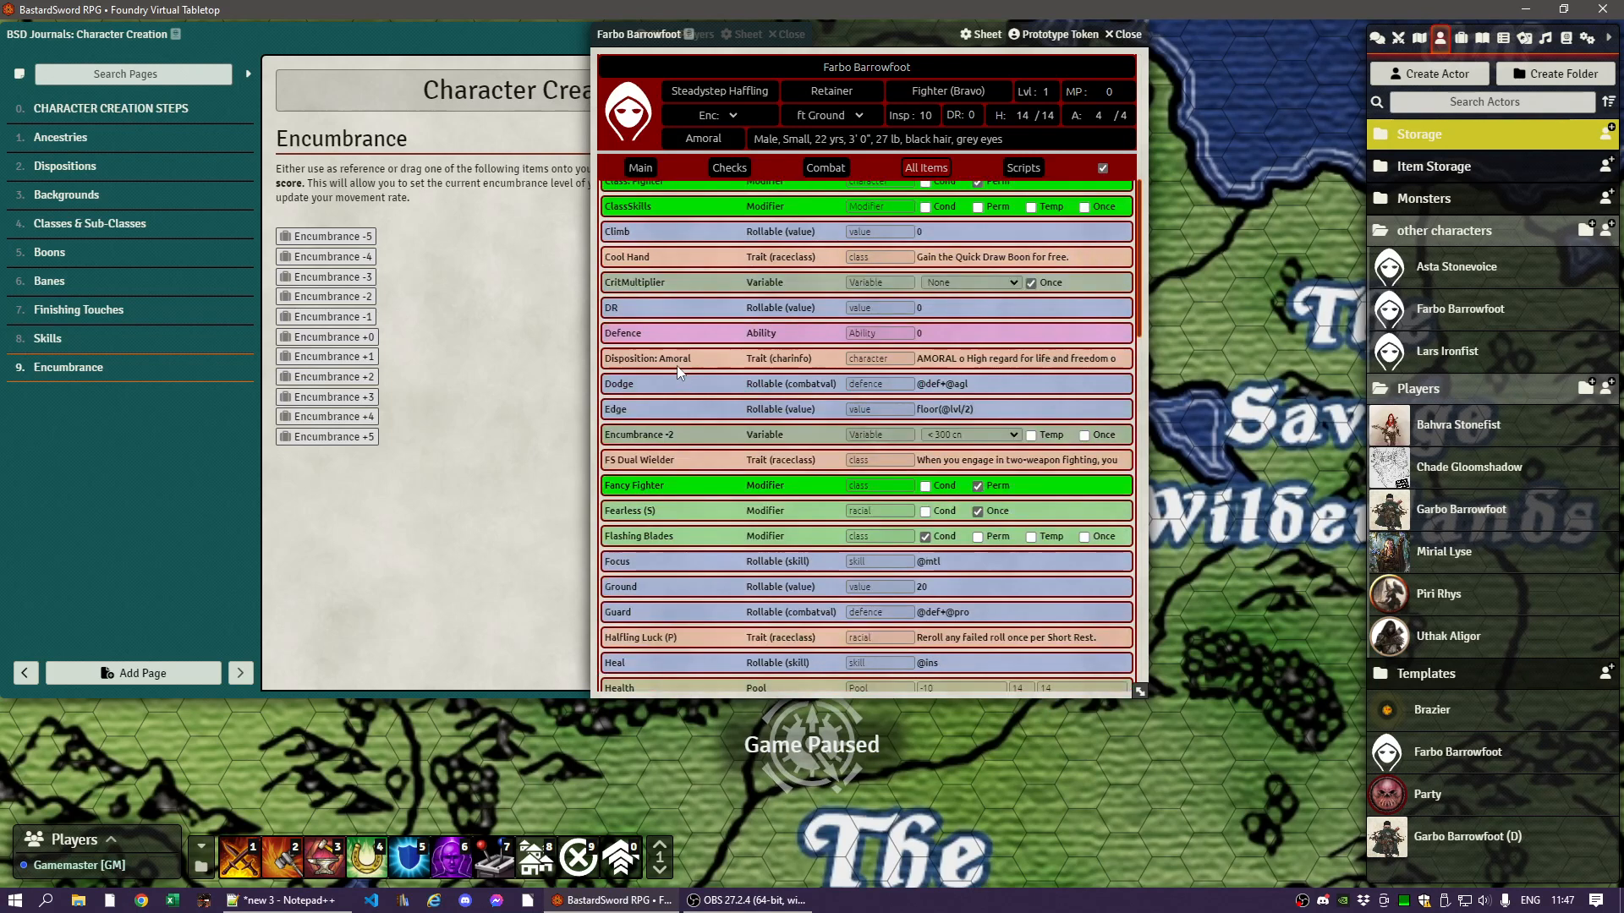
{"action": "scroll", "coordinate": [678, 369], "scroll_direction": "up", "scroll_amount": 2}
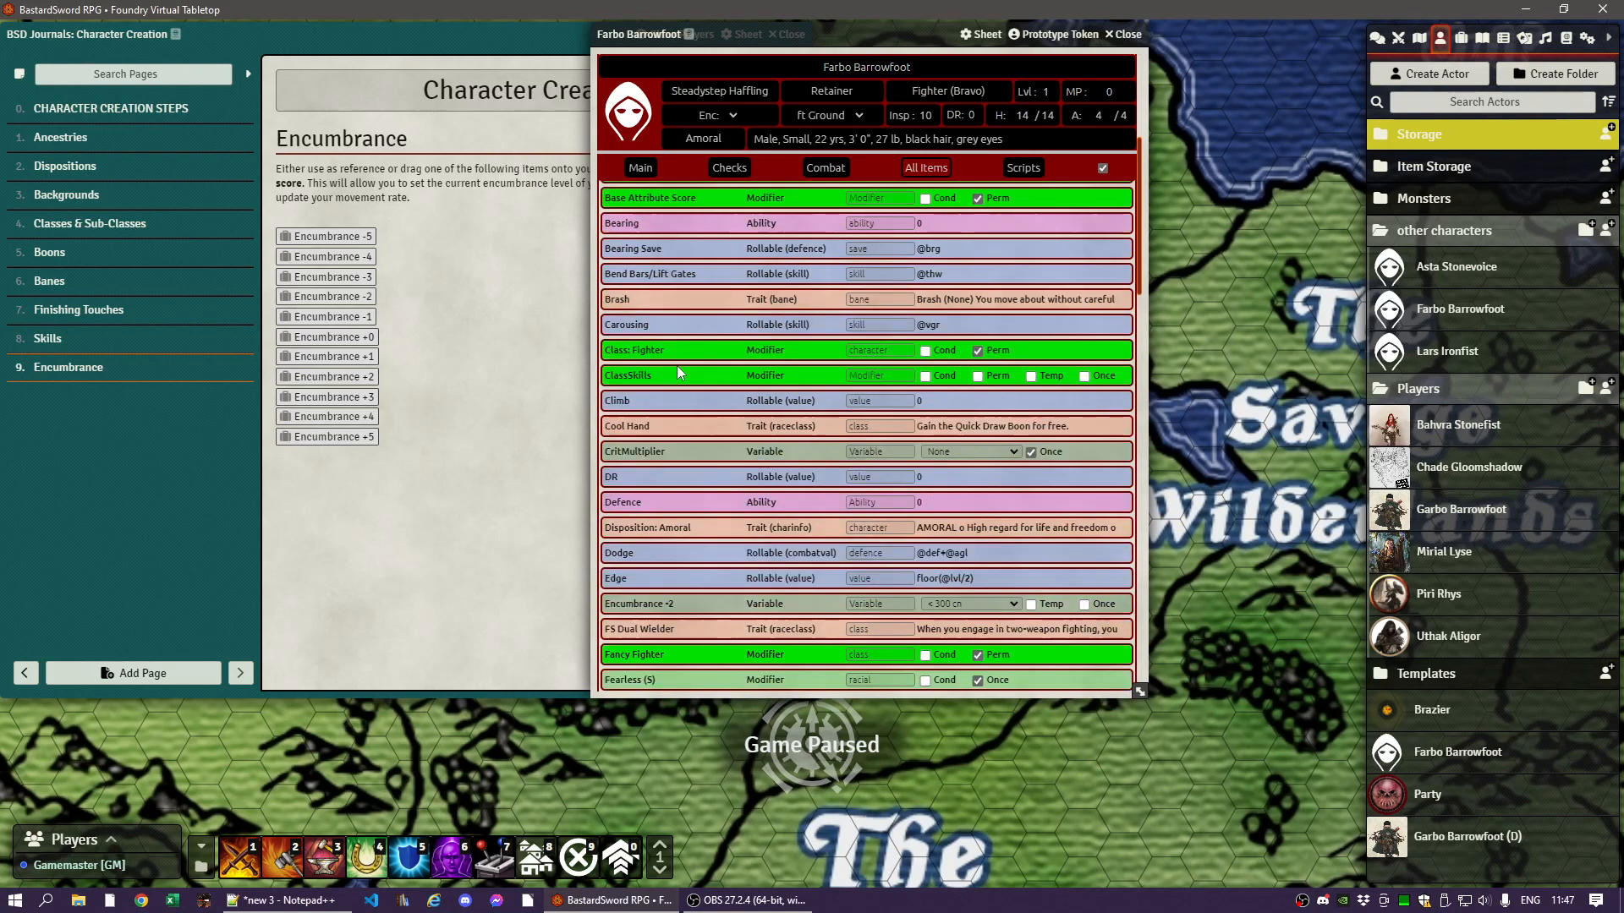
{"action": "left_click", "coordinate": [636, 603]}
{"action": "triple_click", "coordinate": [693, 273]}
{"action": "left_click", "coordinate": [693, 274]}
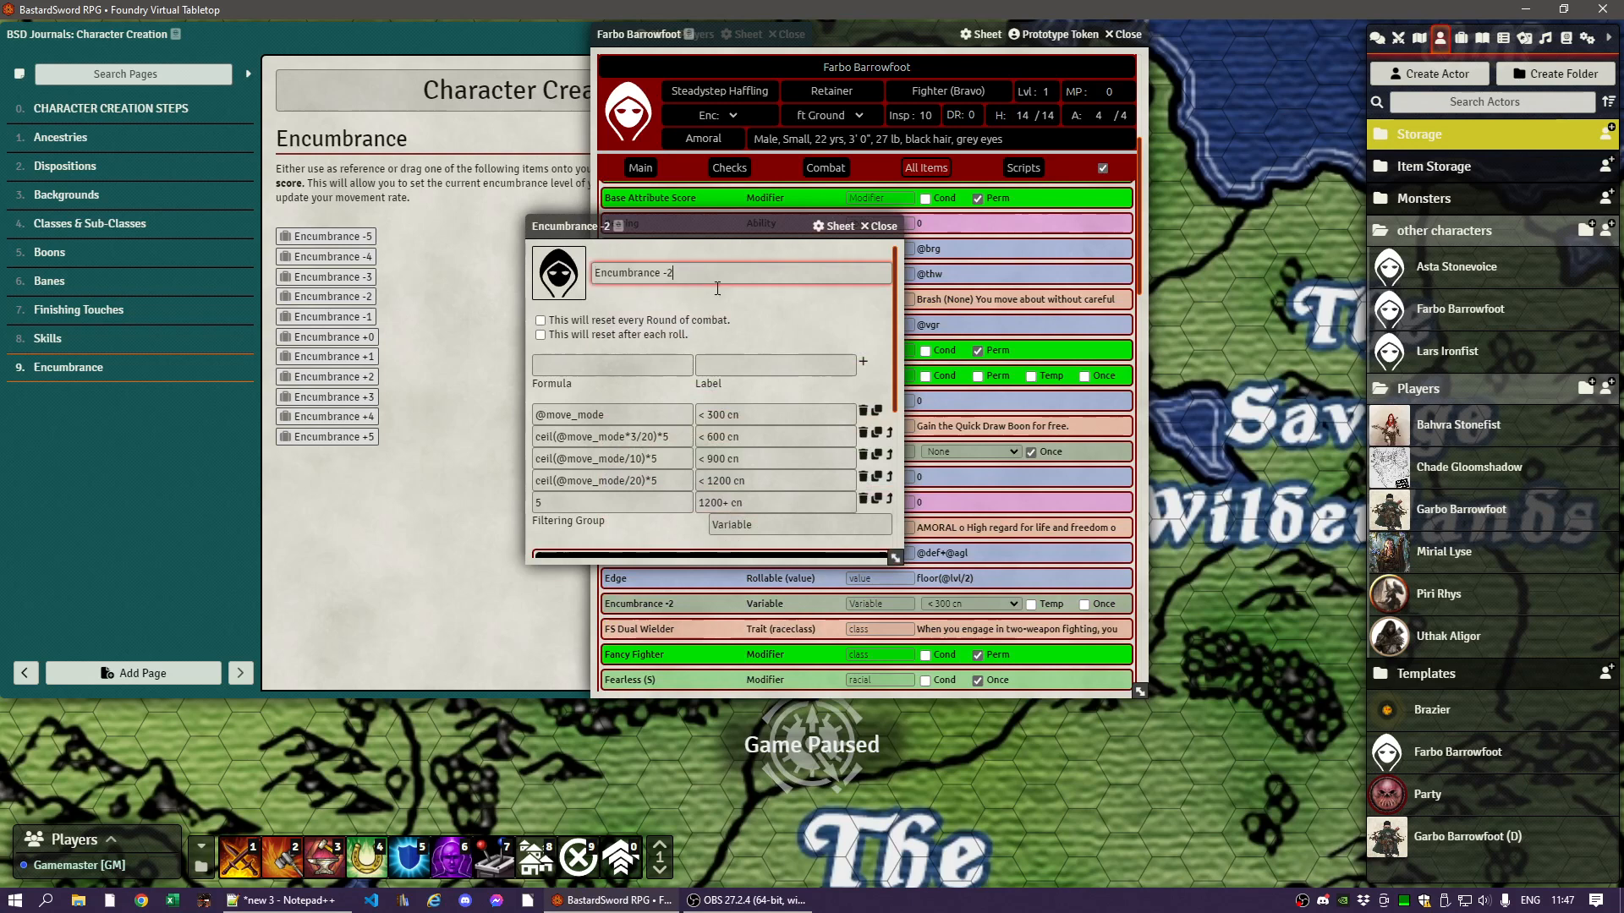
{"action": "key", "text": "BackSpace"}
{"action": "key", "text": "BackSpace"}
{"action": "left_click", "coordinate": [742, 307]}
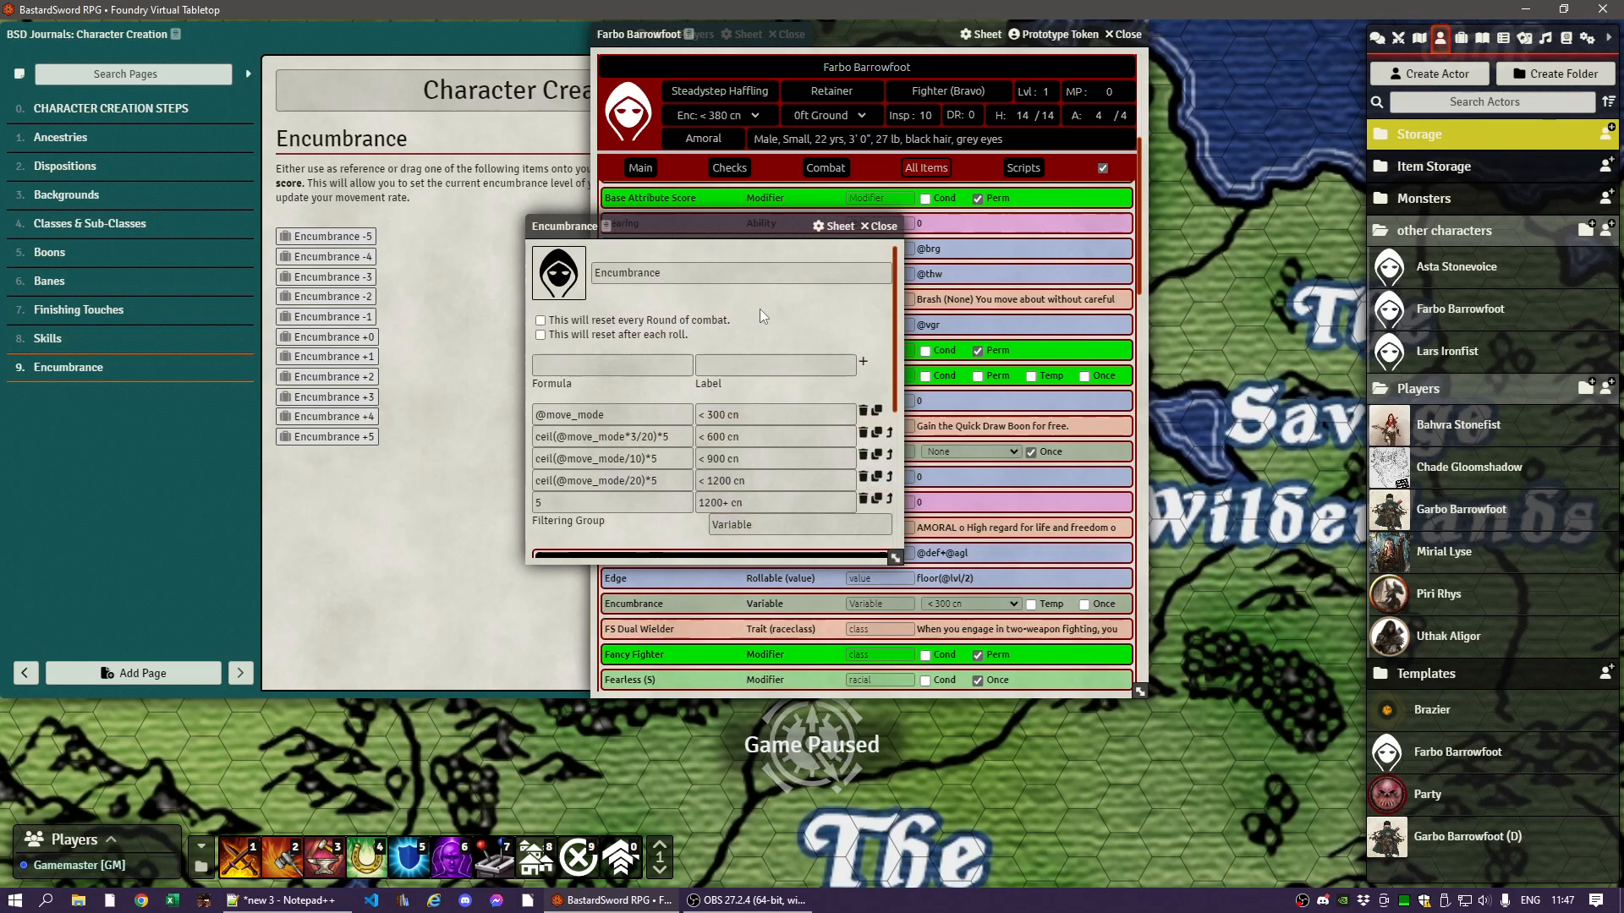
{"action": "left_click", "coordinate": [883, 227]}
- Switch the character's encumbrance to < 600 cn and back to < 300 cn
{"action": "left_click", "coordinate": [758, 117]}
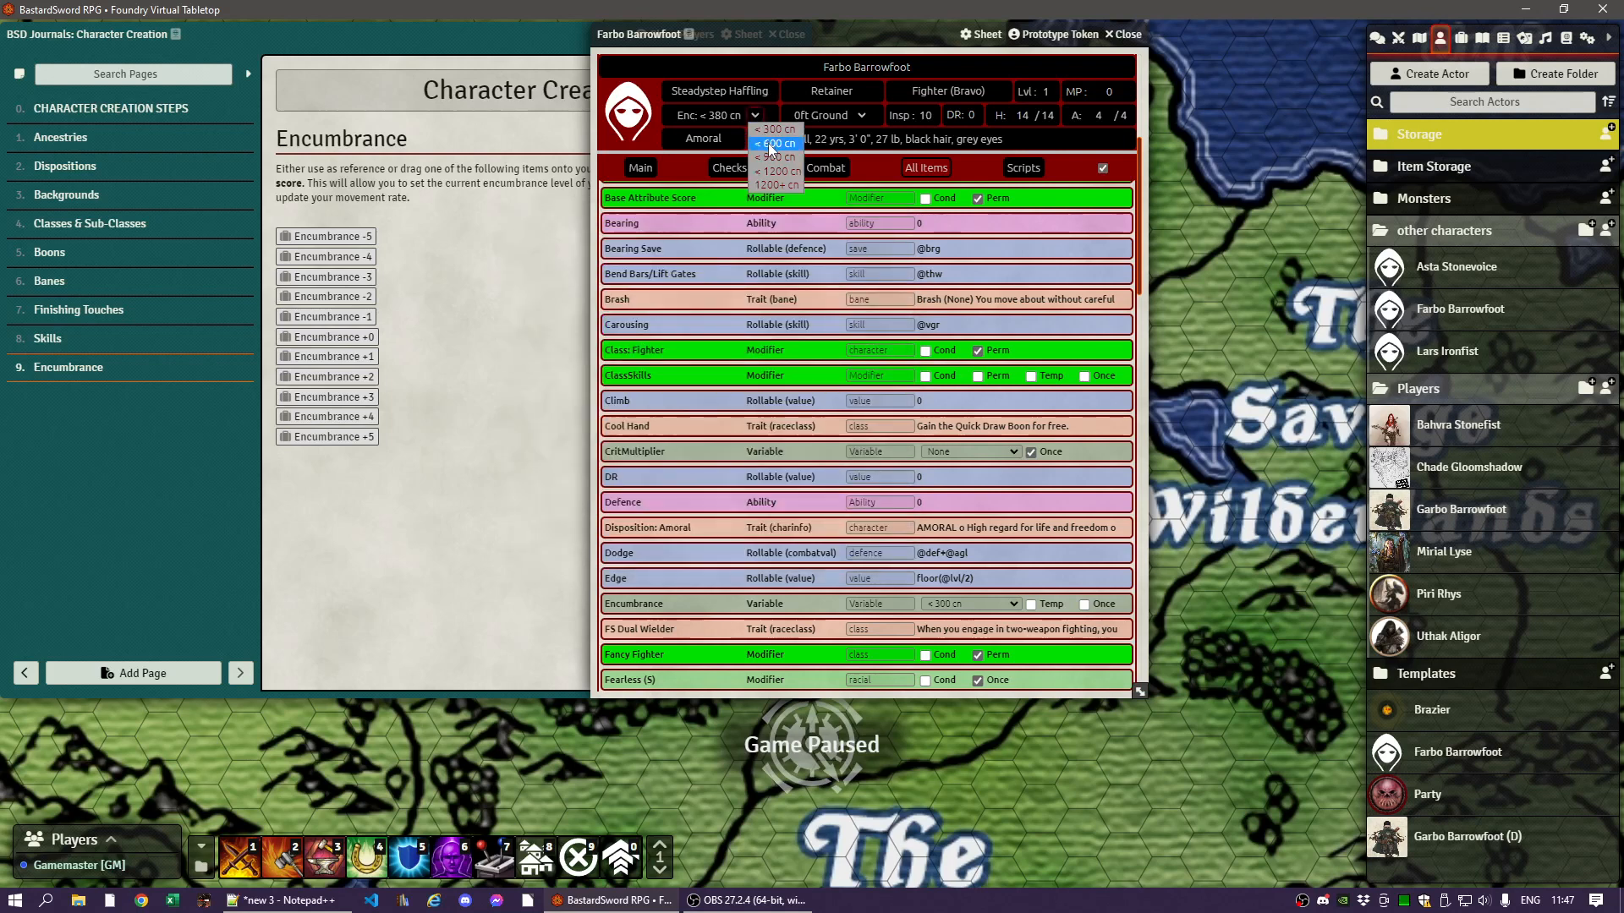
{"action": "left_click", "coordinate": [766, 140]}
{"action": "left_click", "coordinate": [759, 115]}
{"action": "left_click", "coordinate": [767, 133]}
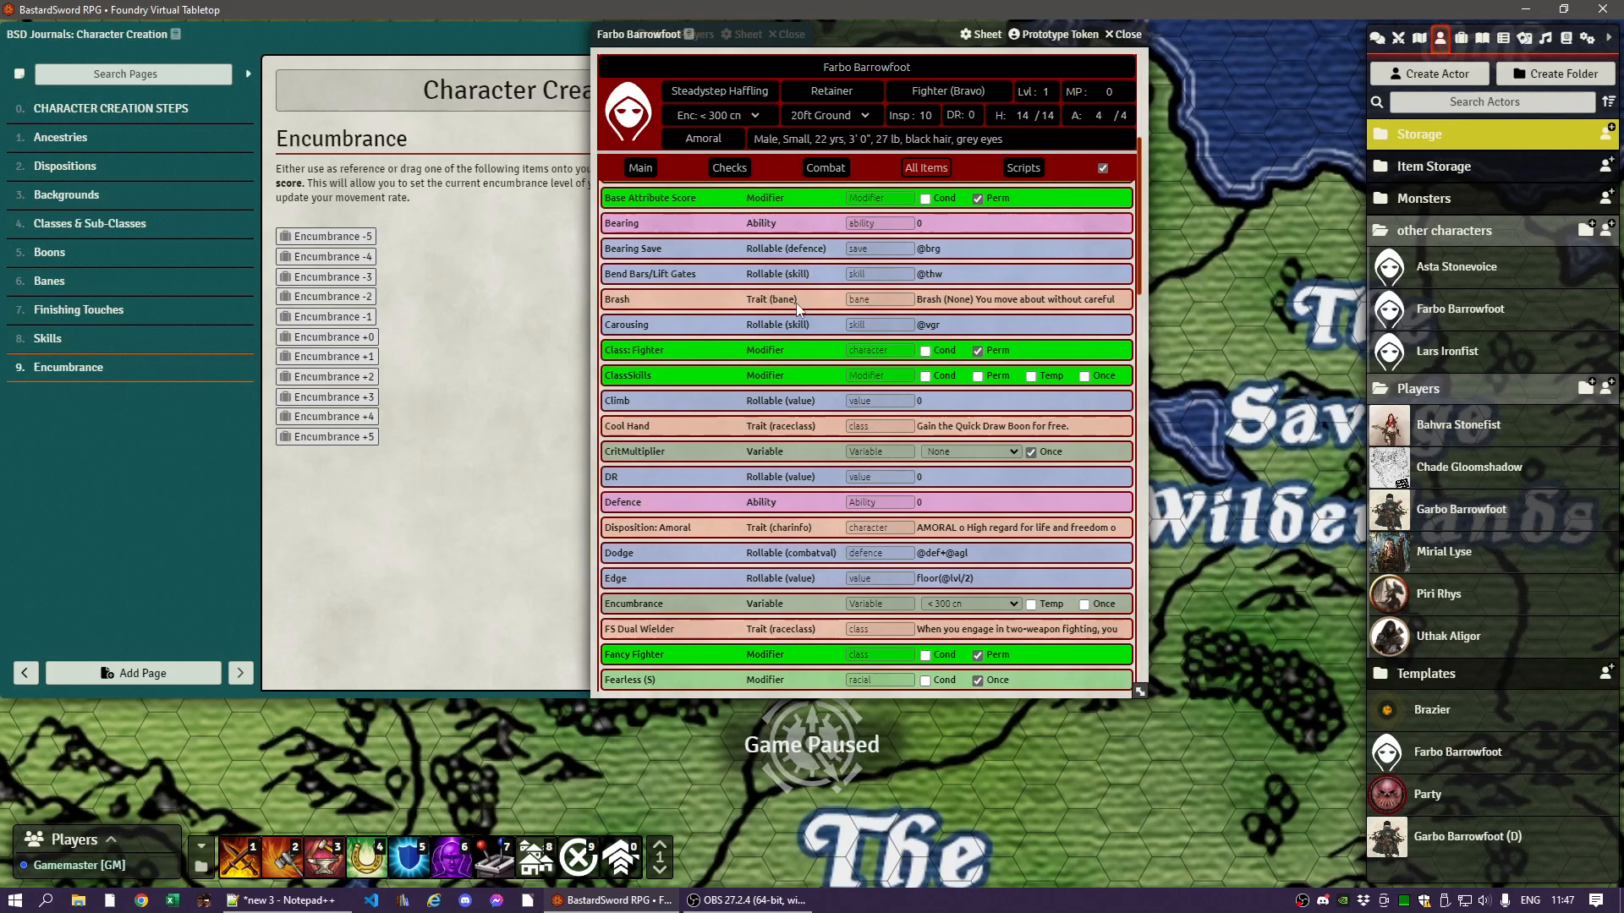
{"action": "left_click", "coordinate": [752, 117]}
{"action": "left_click", "coordinate": [752, 117]}
{"action": "left_click", "coordinate": [773, 131]}
- Move the character sheet clear of the journal text and look over its main page of attributes and features
{"action": "left_click_drag", "start_coordinate": [874, 39], "coordinate": [1067, 52]}
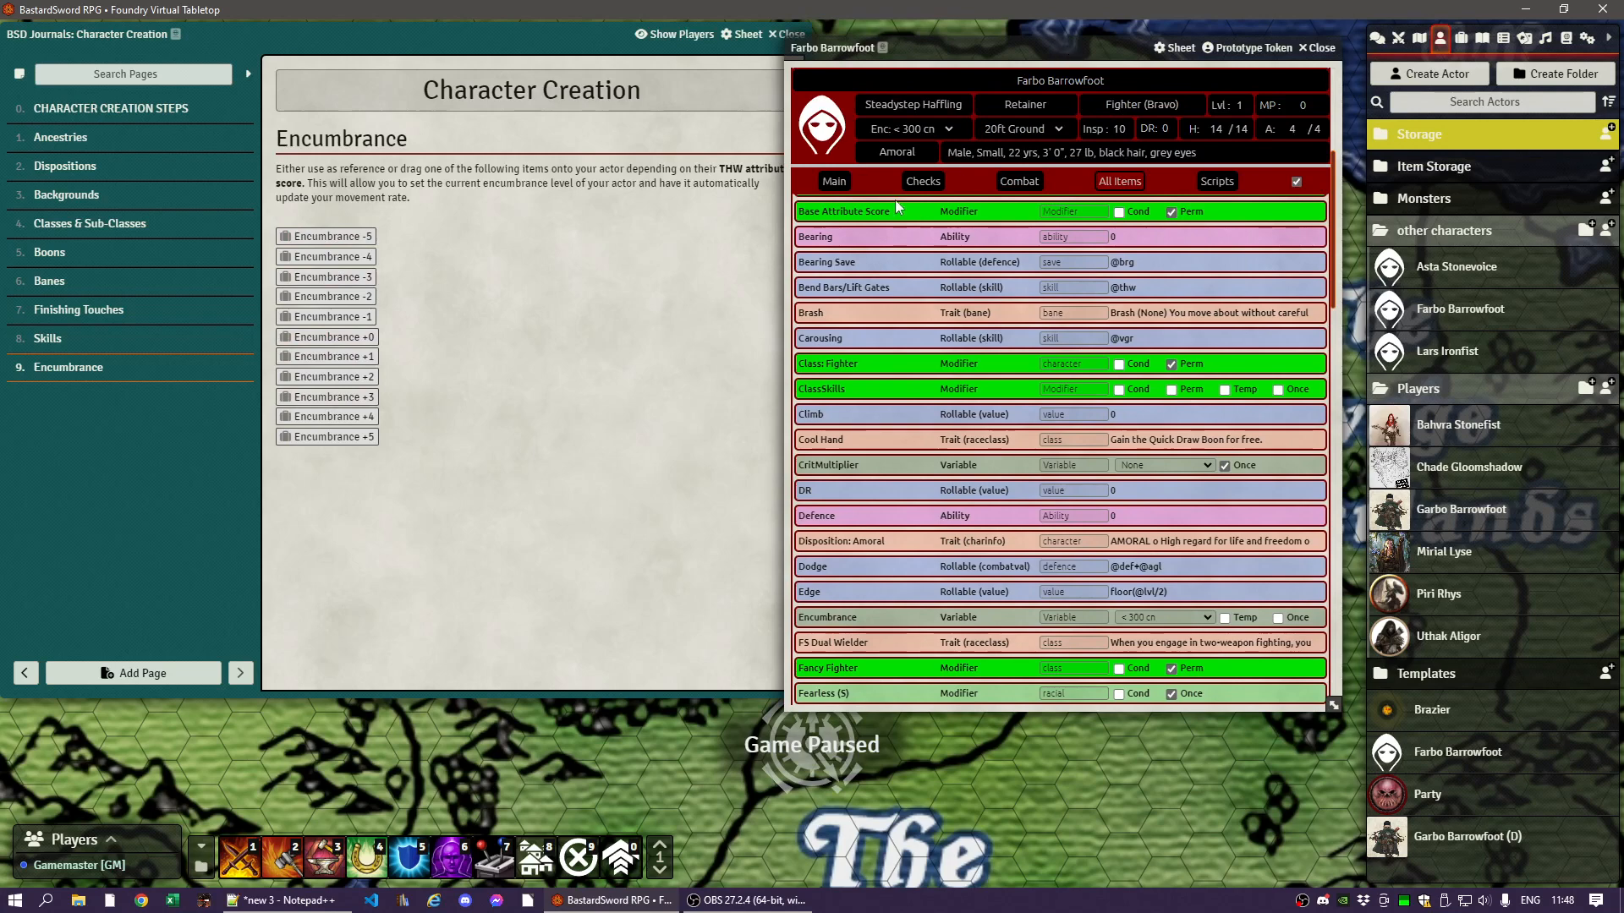
{"action": "left_click", "coordinate": [845, 184]}
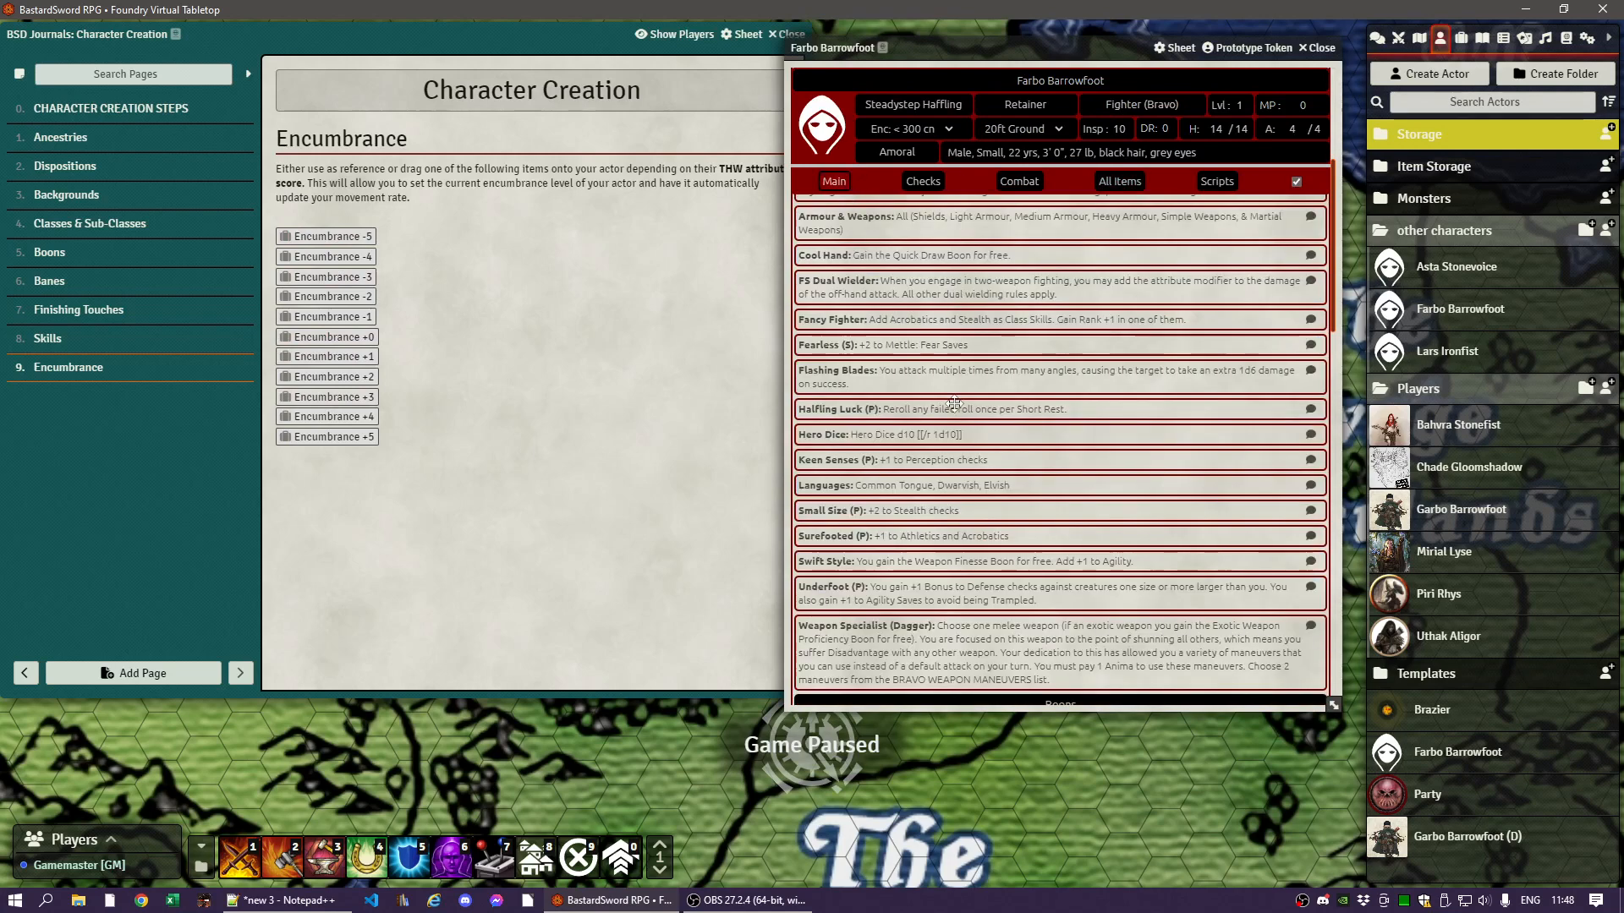
{"action": "scroll", "coordinate": [954, 404], "scroll_direction": "down", "scroll_amount": 5}
{"action": "scroll", "coordinate": [954, 404], "scroll_direction": "up", "scroll_amount": 8}
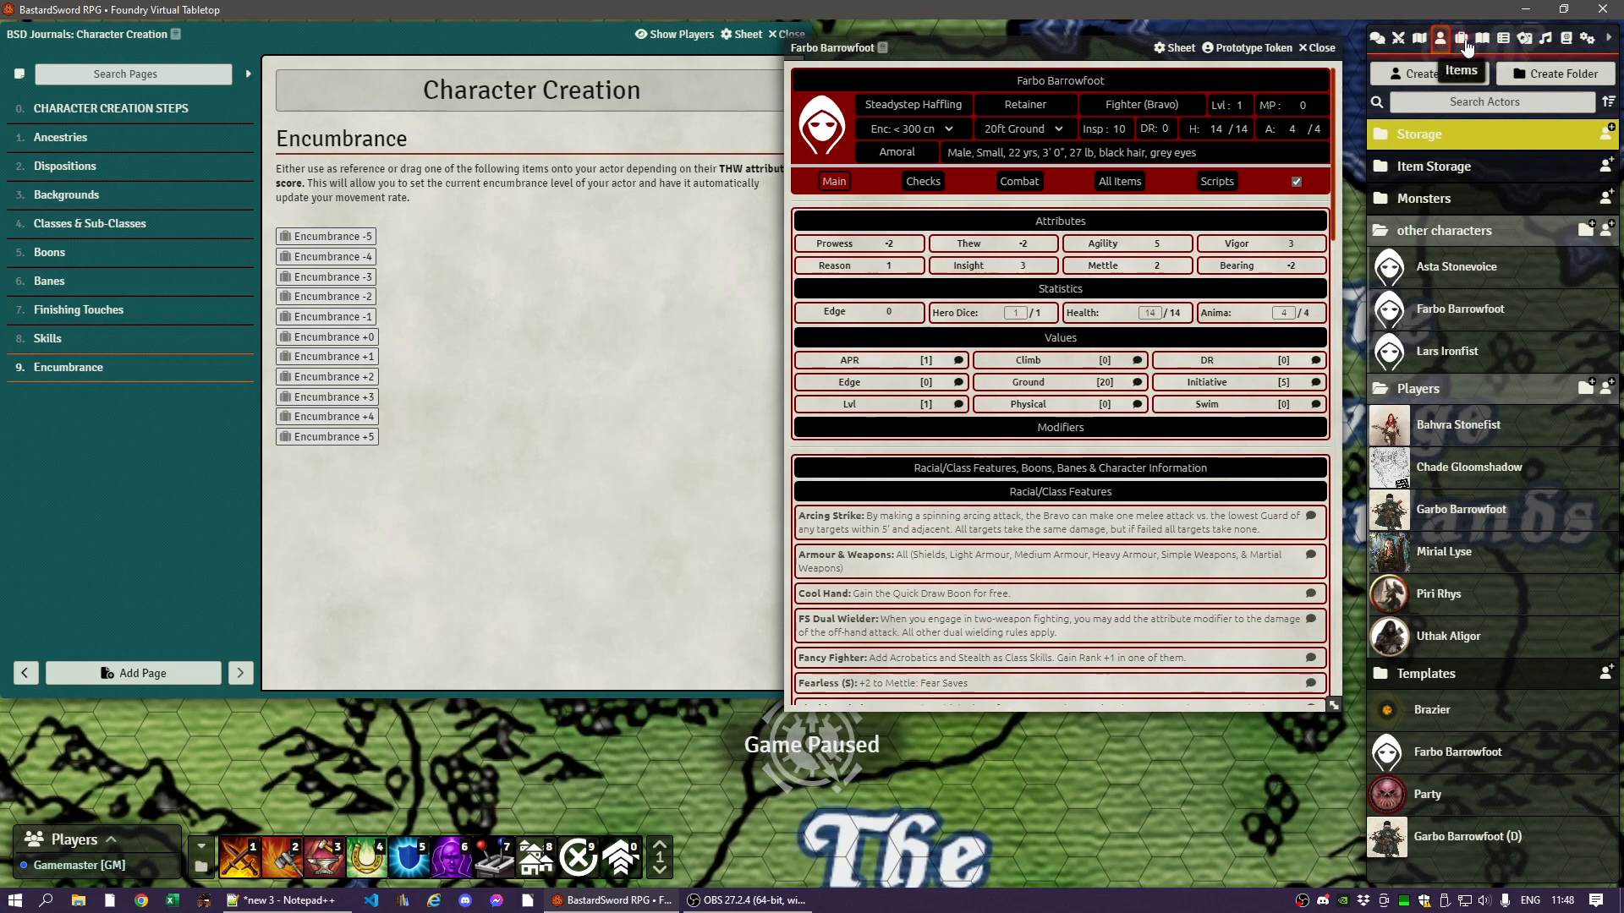
- Collapse the Encumbrance item folder and add Leather Armour from the Armour folder to the character, closing its item window
{"action": "left_click", "coordinate": [1460, 38]}
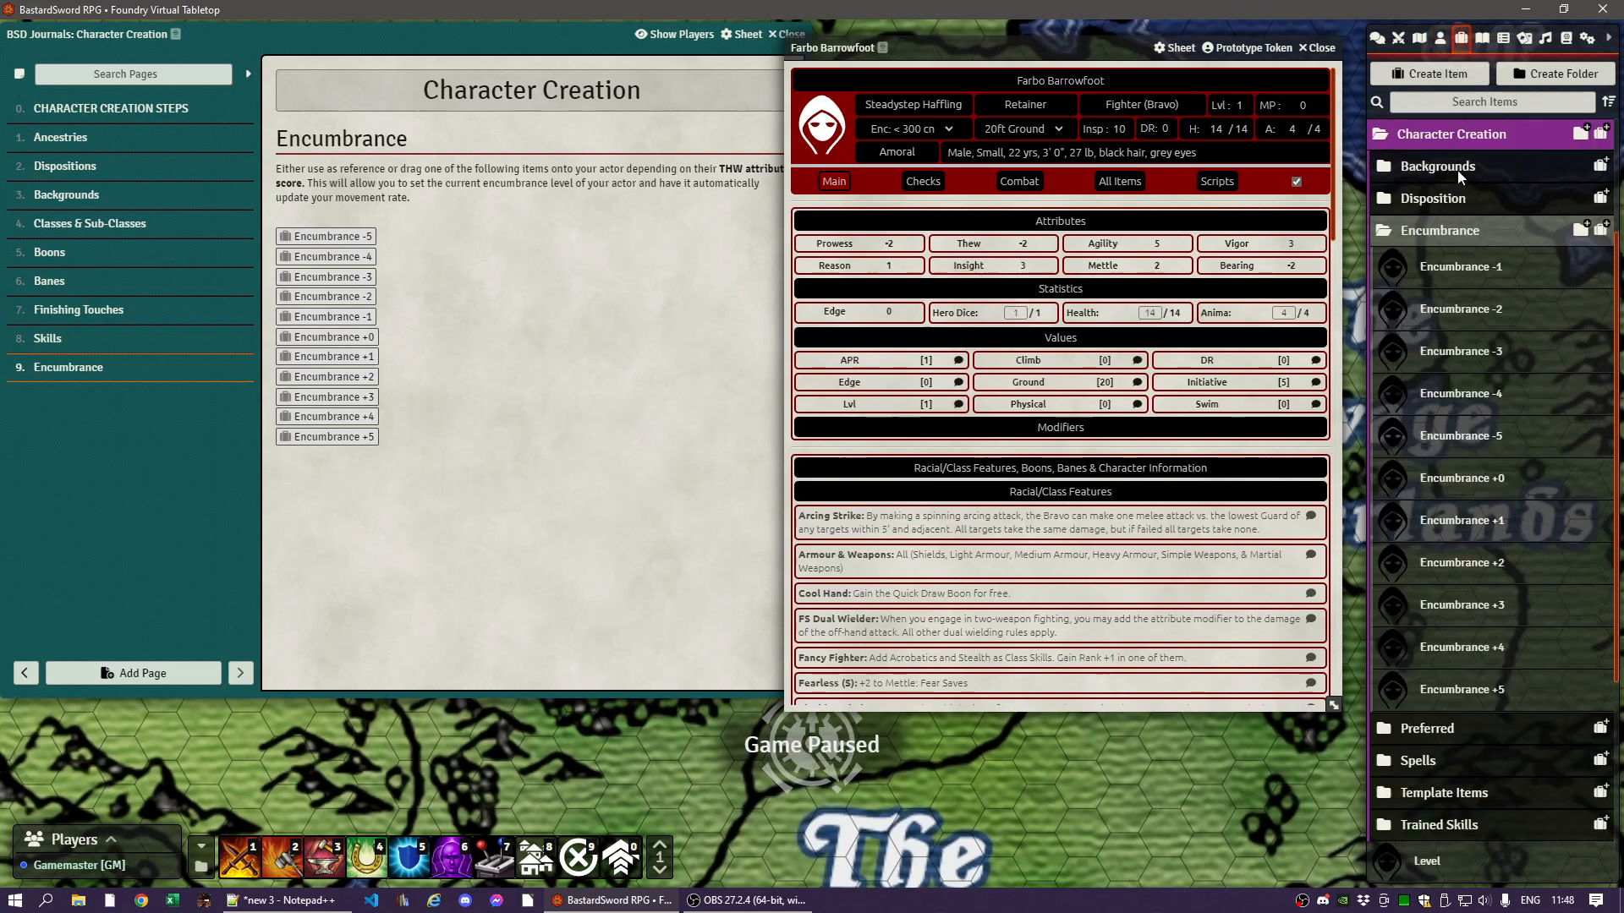
{"action": "left_click", "coordinate": [1425, 240]}
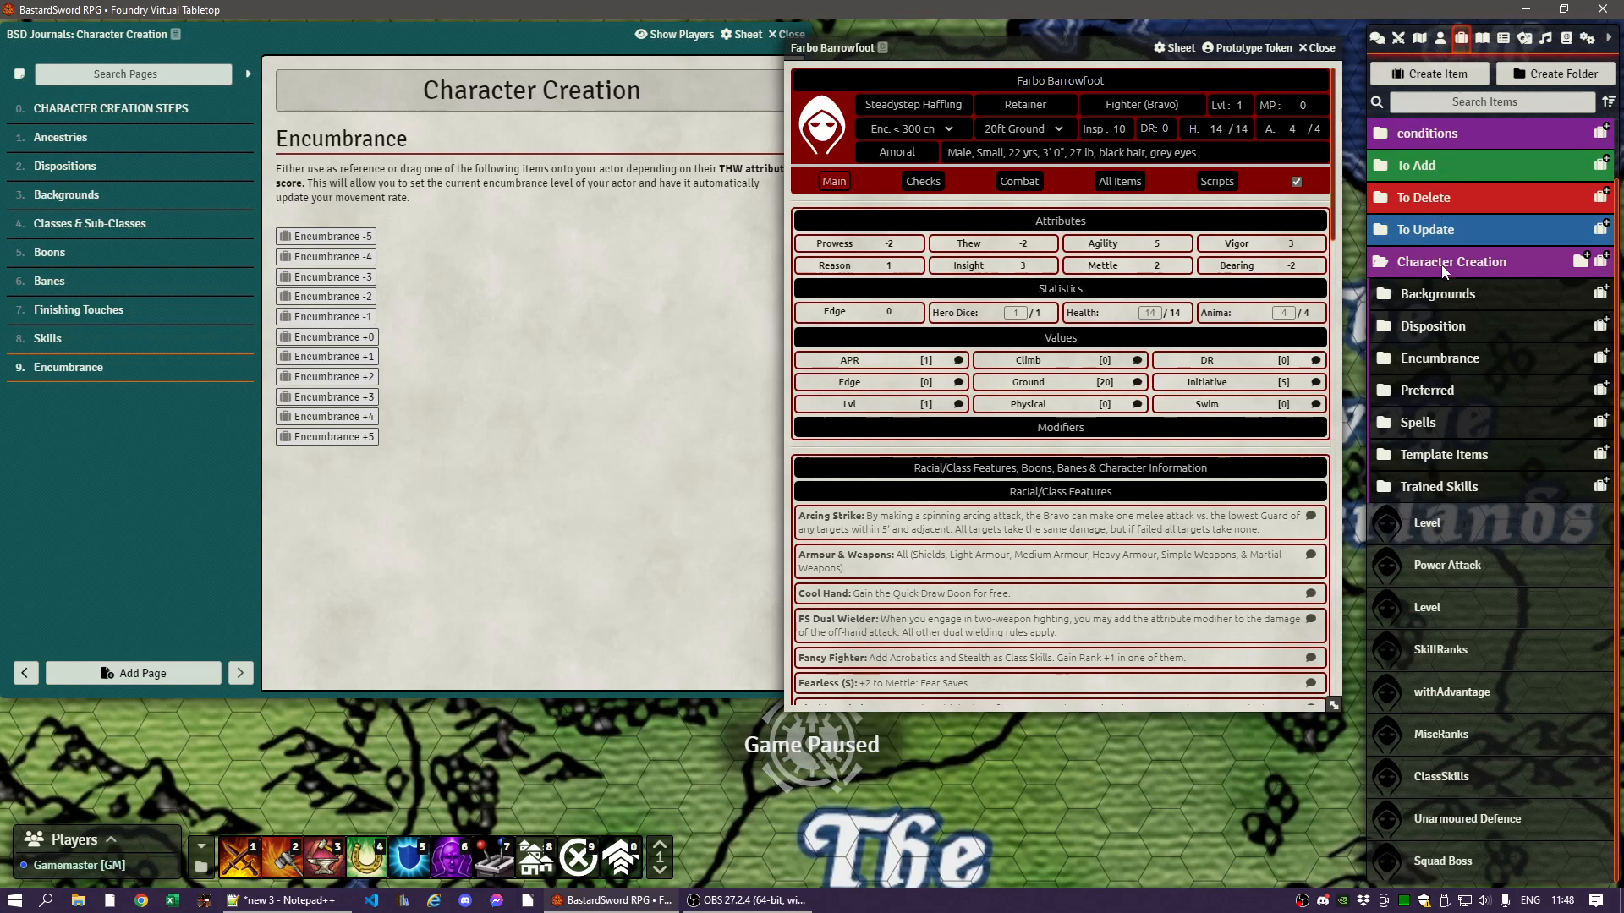
{"action": "scroll", "coordinate": [1440, 266], "scroll_direction": "up", "scroll_amount": 2}
{"action": "left_click", "coordinate": [1426, 135]}
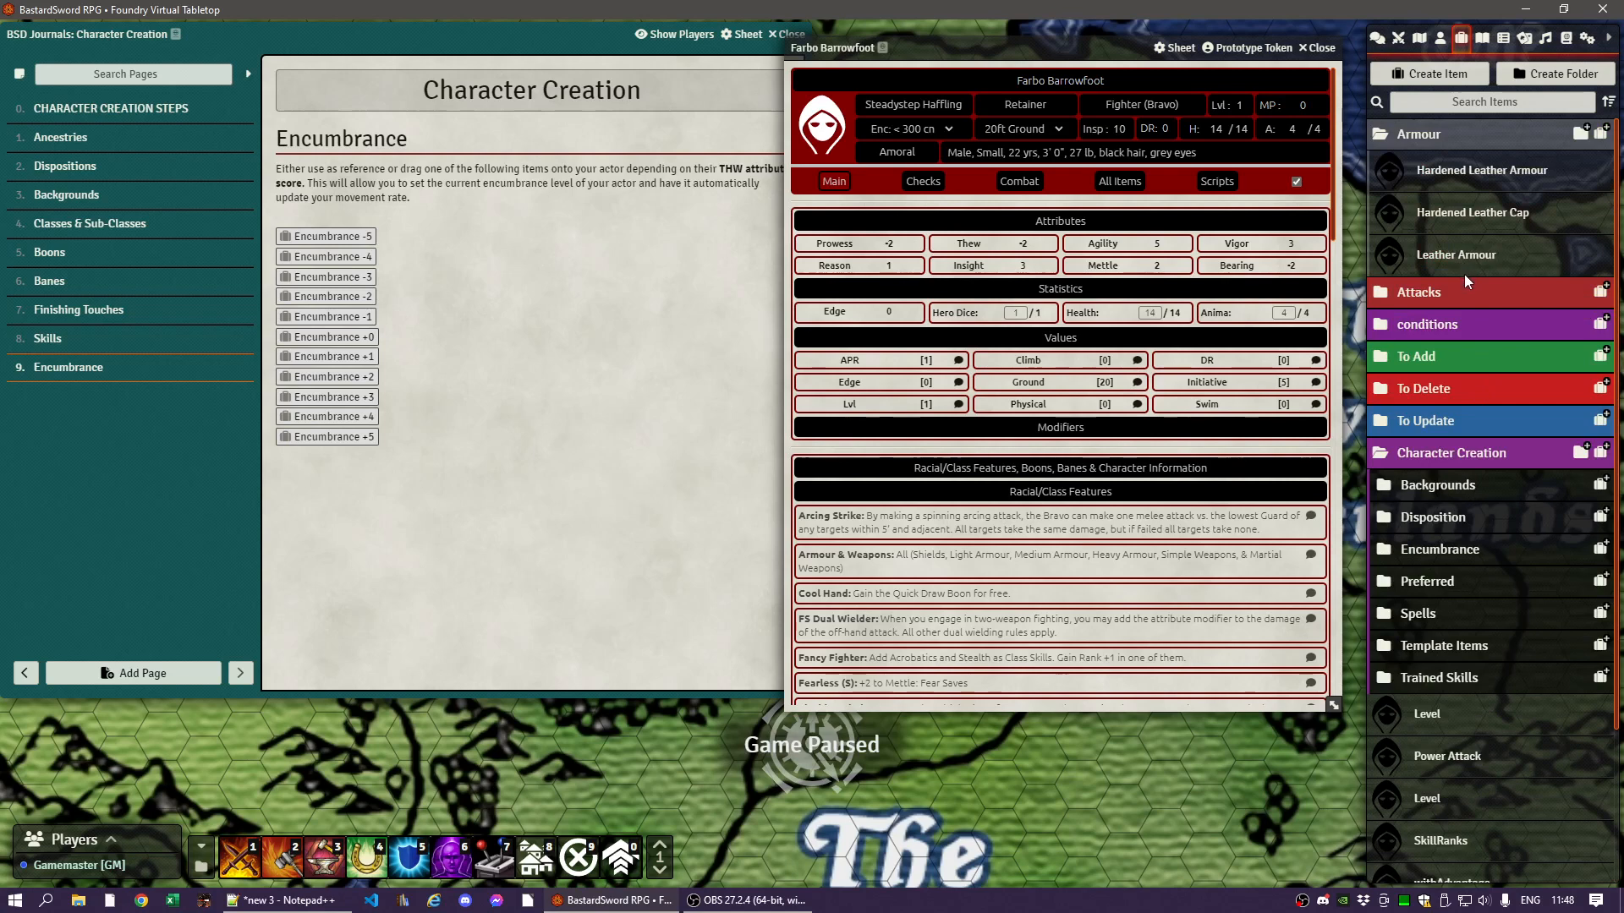
{"action": "left_click_drag", "start_coordinate": [1452, 265], "coordinate": [1026, 382]}
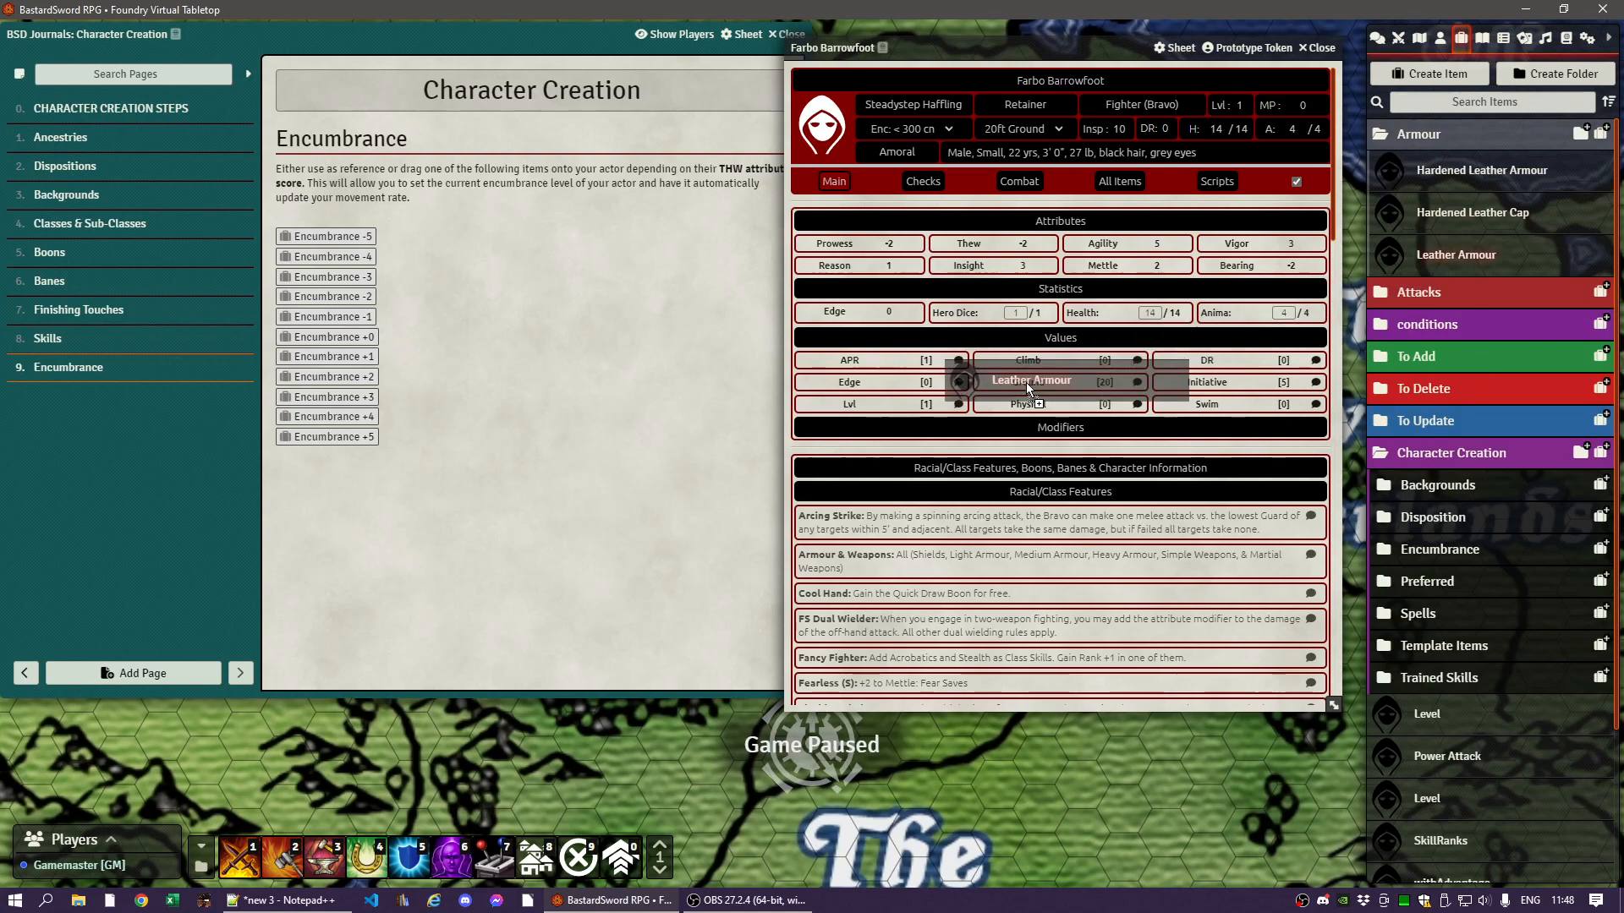
{"action": "left_click_drag", "start_coordinate": [1026, 382], "coordinate": [1026, 382]}
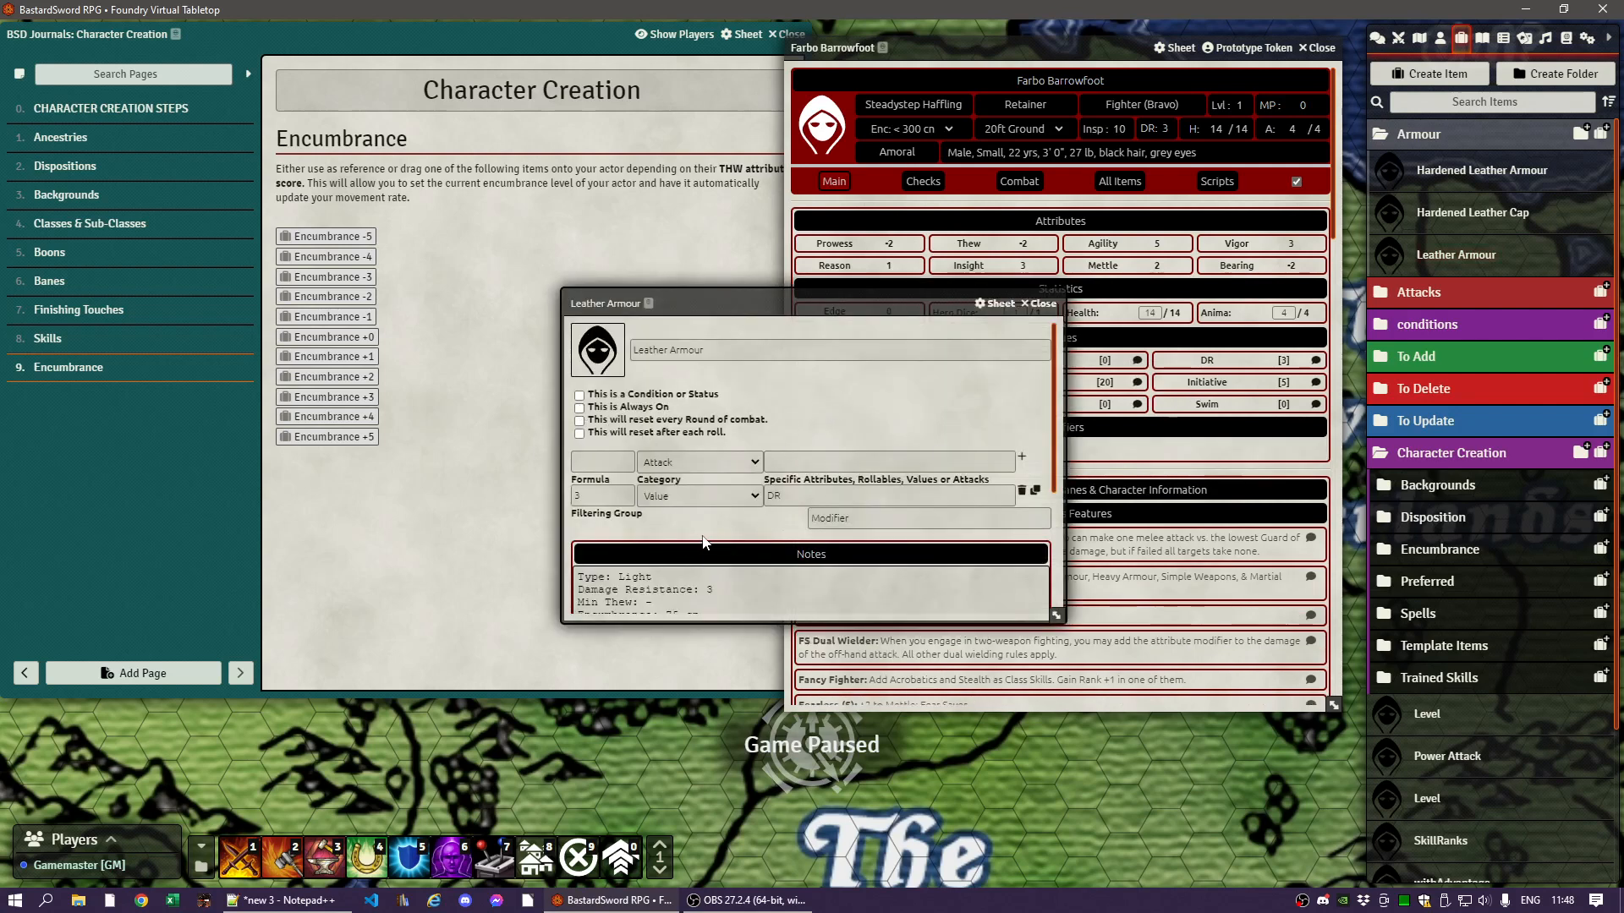
{"action": "scroll", "coordinate": [702, 542], "scroll_direction": "down", "scroll_amount": 1}
{"action": "scroll", "coordinate": [733, 547], "scroll_direction": "up", "scroll_amount": 1}
{"action": "left_click", "coordinate": [1041, 304]}
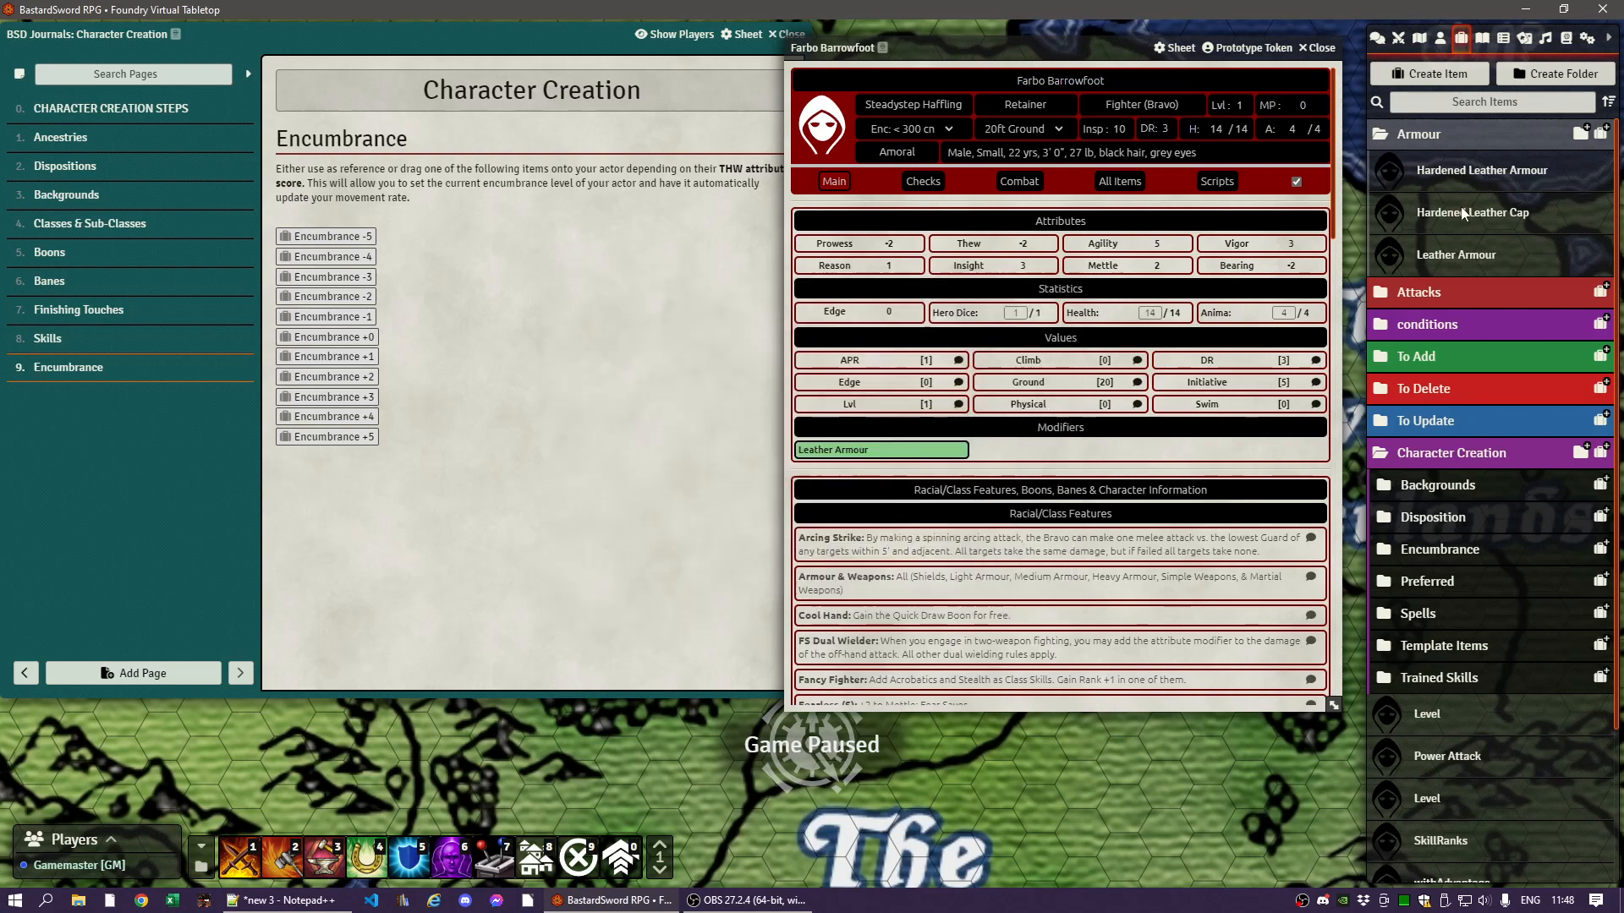
- Add the Hardened Leather Cap to the character and show the sheet's combat page
{"action": "left_click_drag", "start_coordinate": [1465, 213], "coordinate": [1036, 296]}
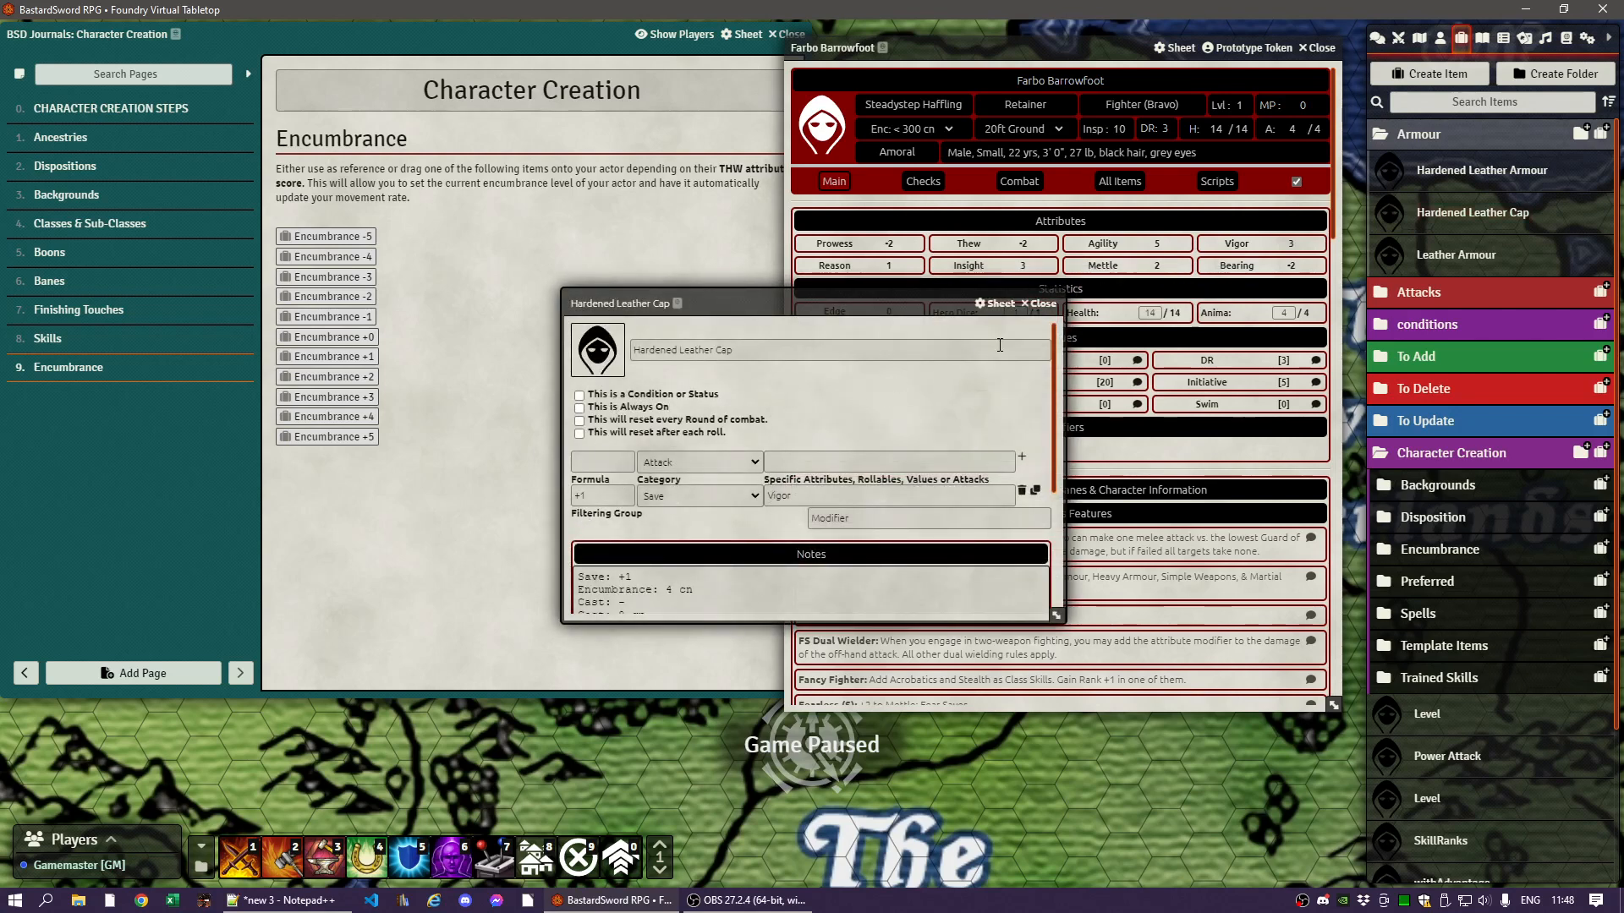
{"action": "left_click", "coordinate": [1041, 304]}
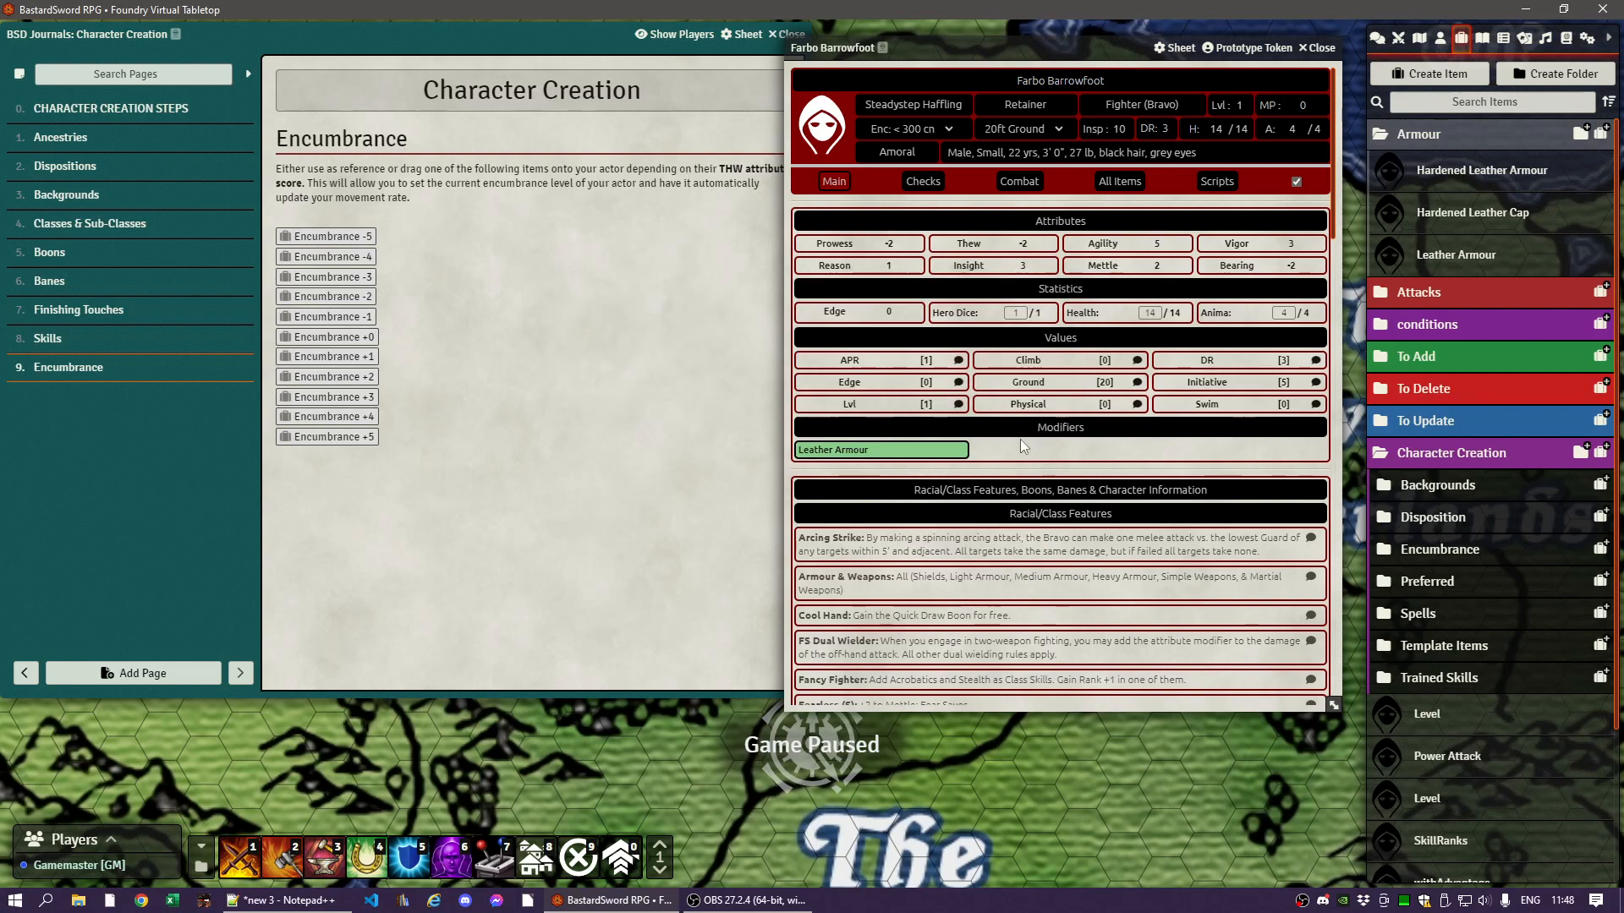
{"action": "right_click", "coordinate": [847, 450]}
{"action": "left_click", "coordinate": [934, 182]}
{"action": "left_click", "coordinate": [1022, 183]}
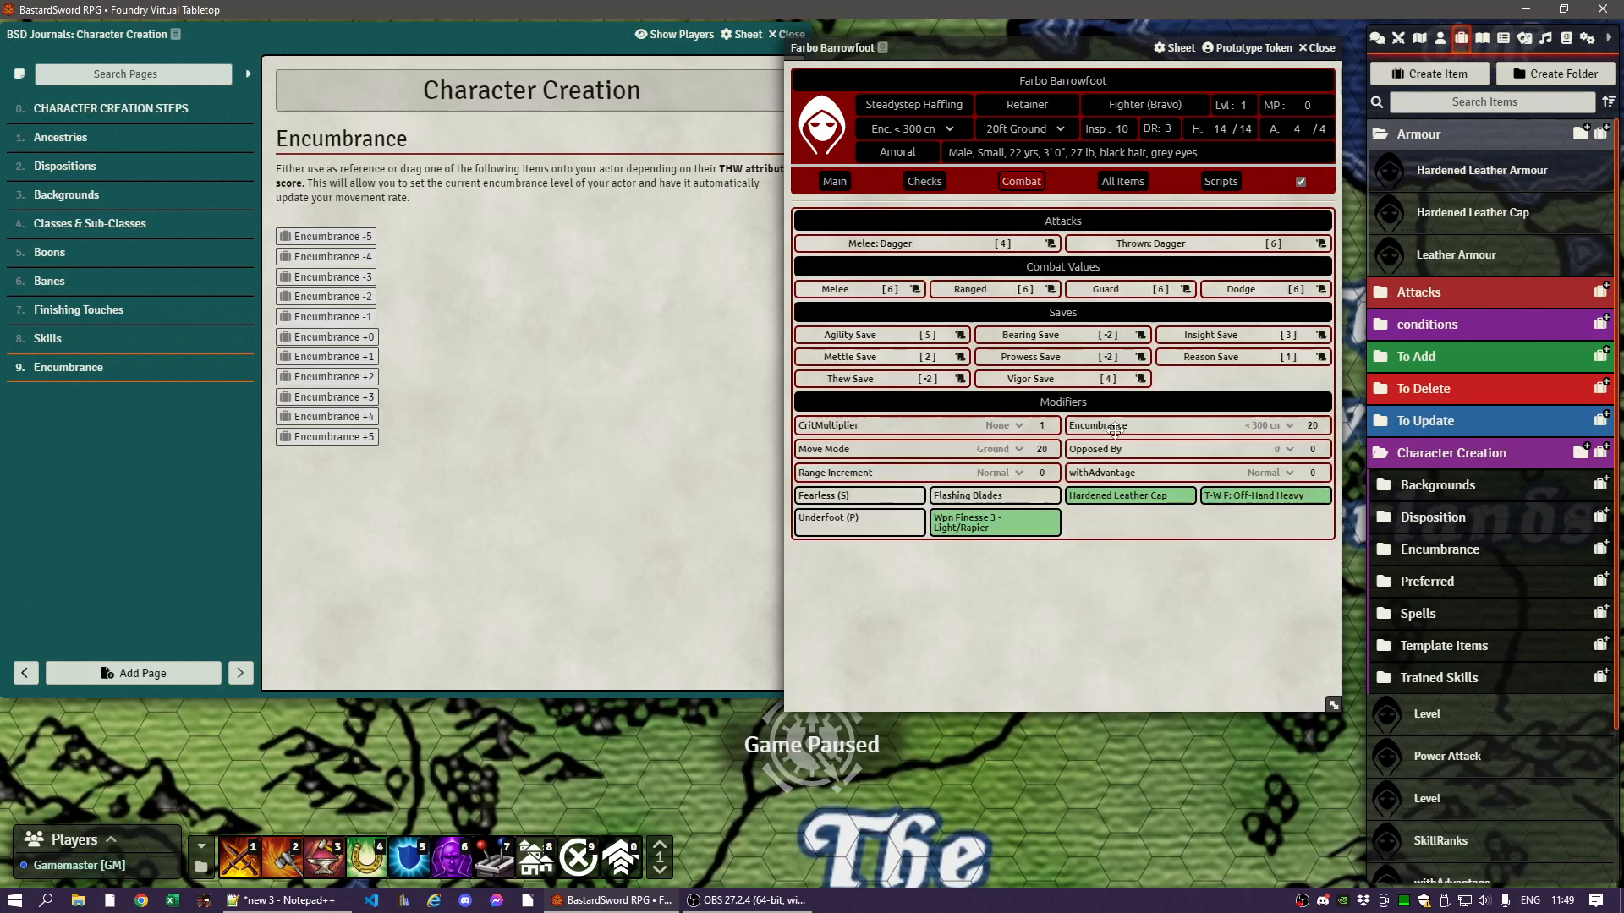
- Toggle the Hardened Leather Cap modifier on the Vigor Save, leaving it off, and switch Wpn Finesse 3 - Light/Rapier off and on
{"action": "left_click", "coordinate": [1139, 379]}
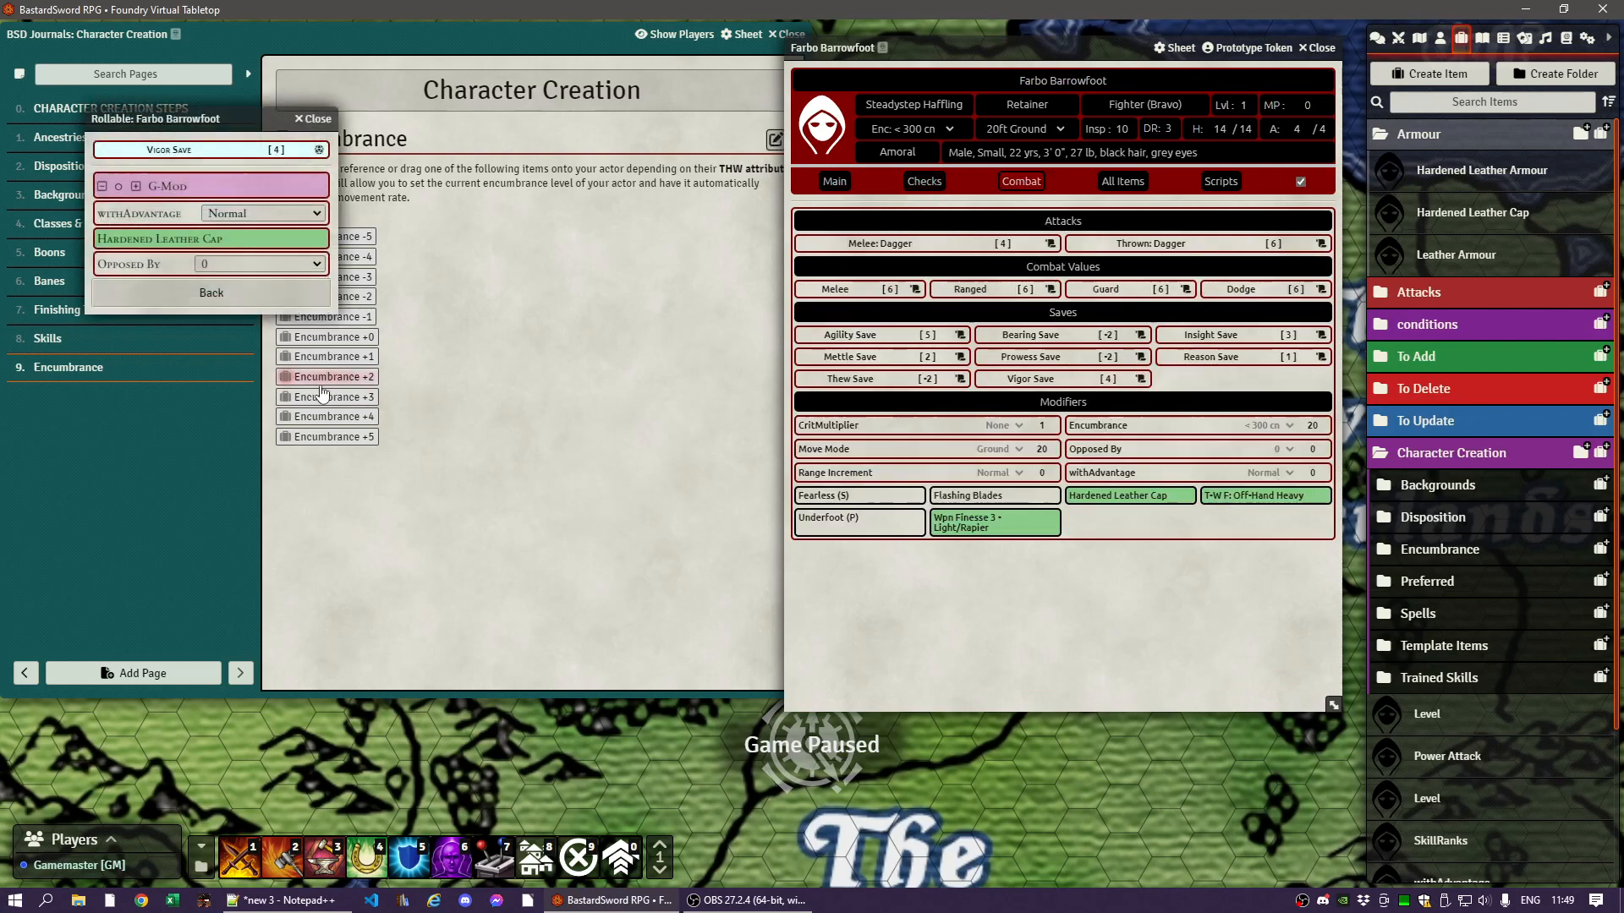
{"action": "left_click", "coordinate": [142, 239]}
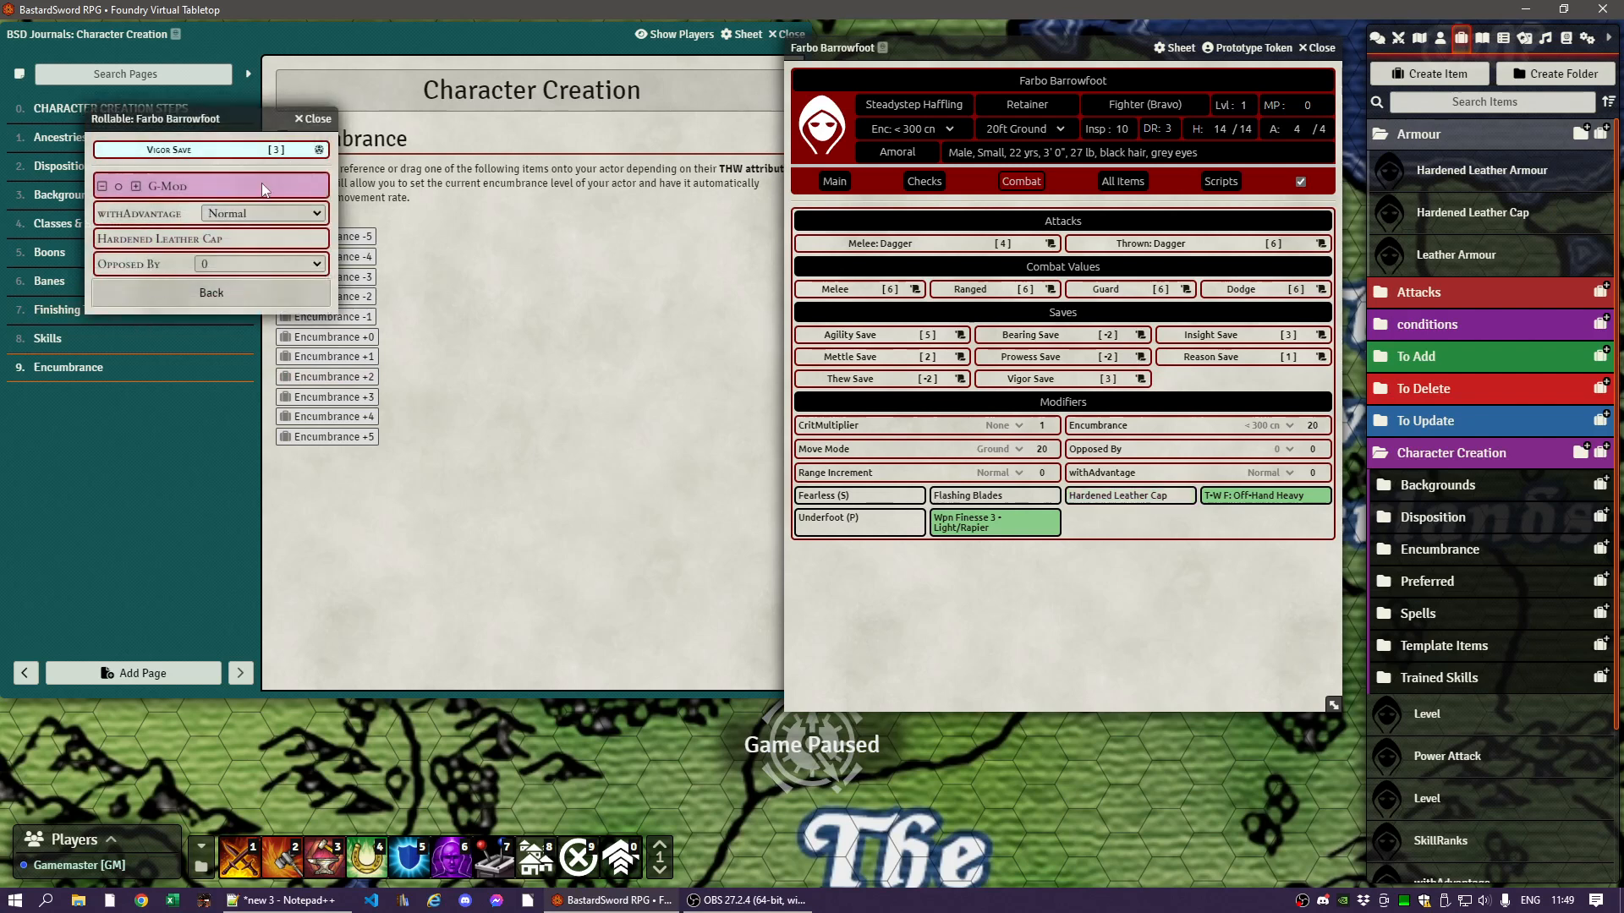
{"action": "left_click", "coordinate": [121, 246]}
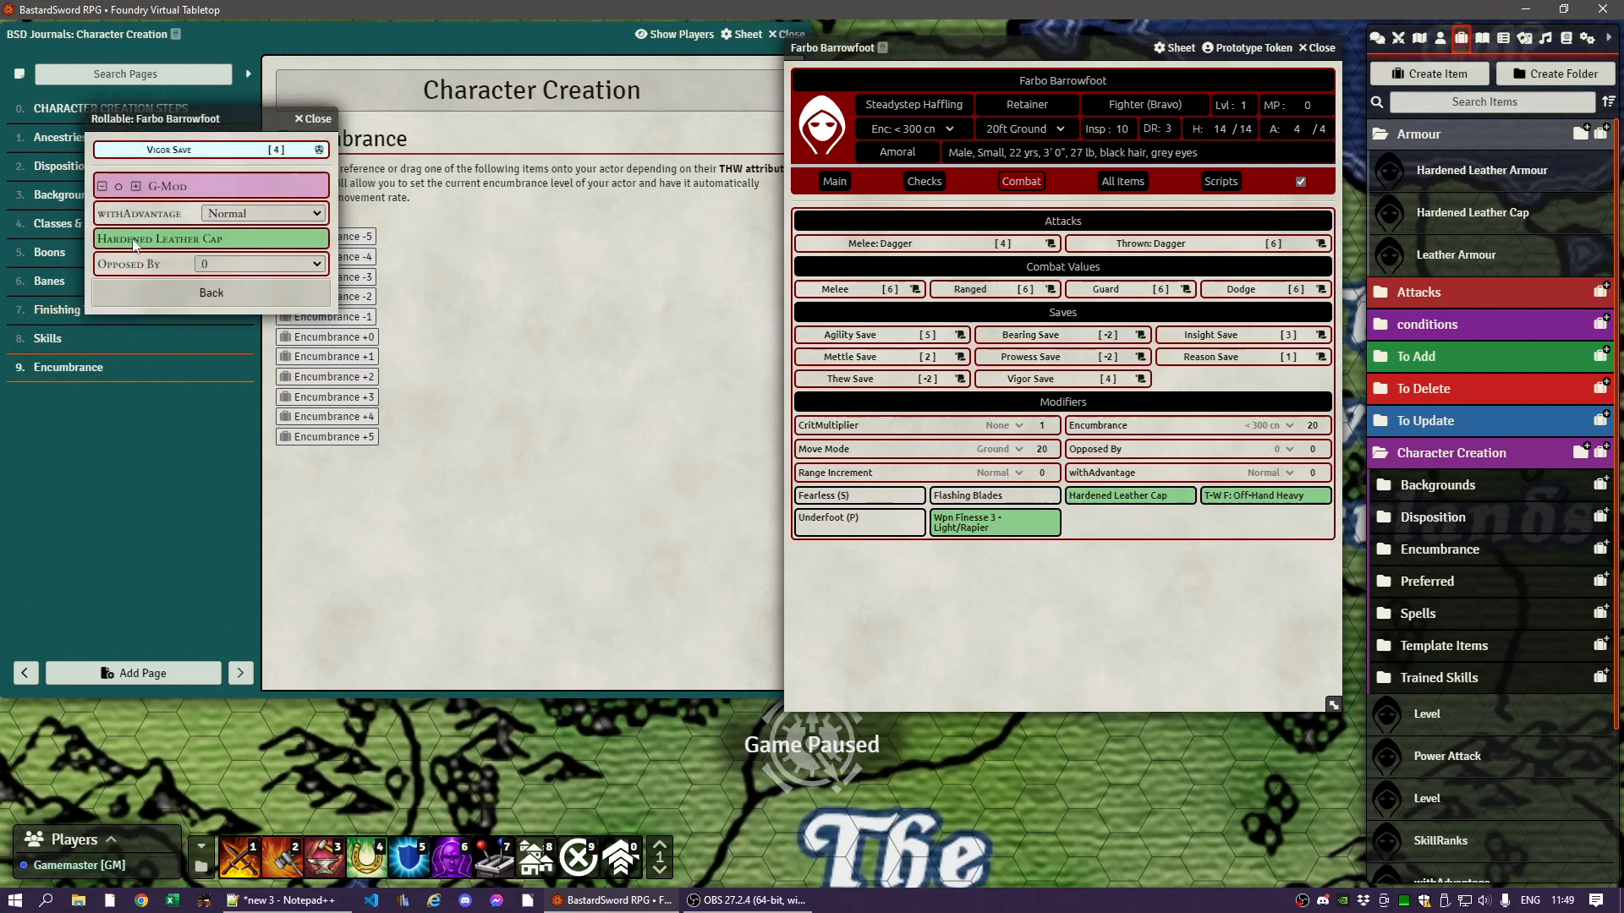
{"action": "left_click", "coordinate": [137, 244]}
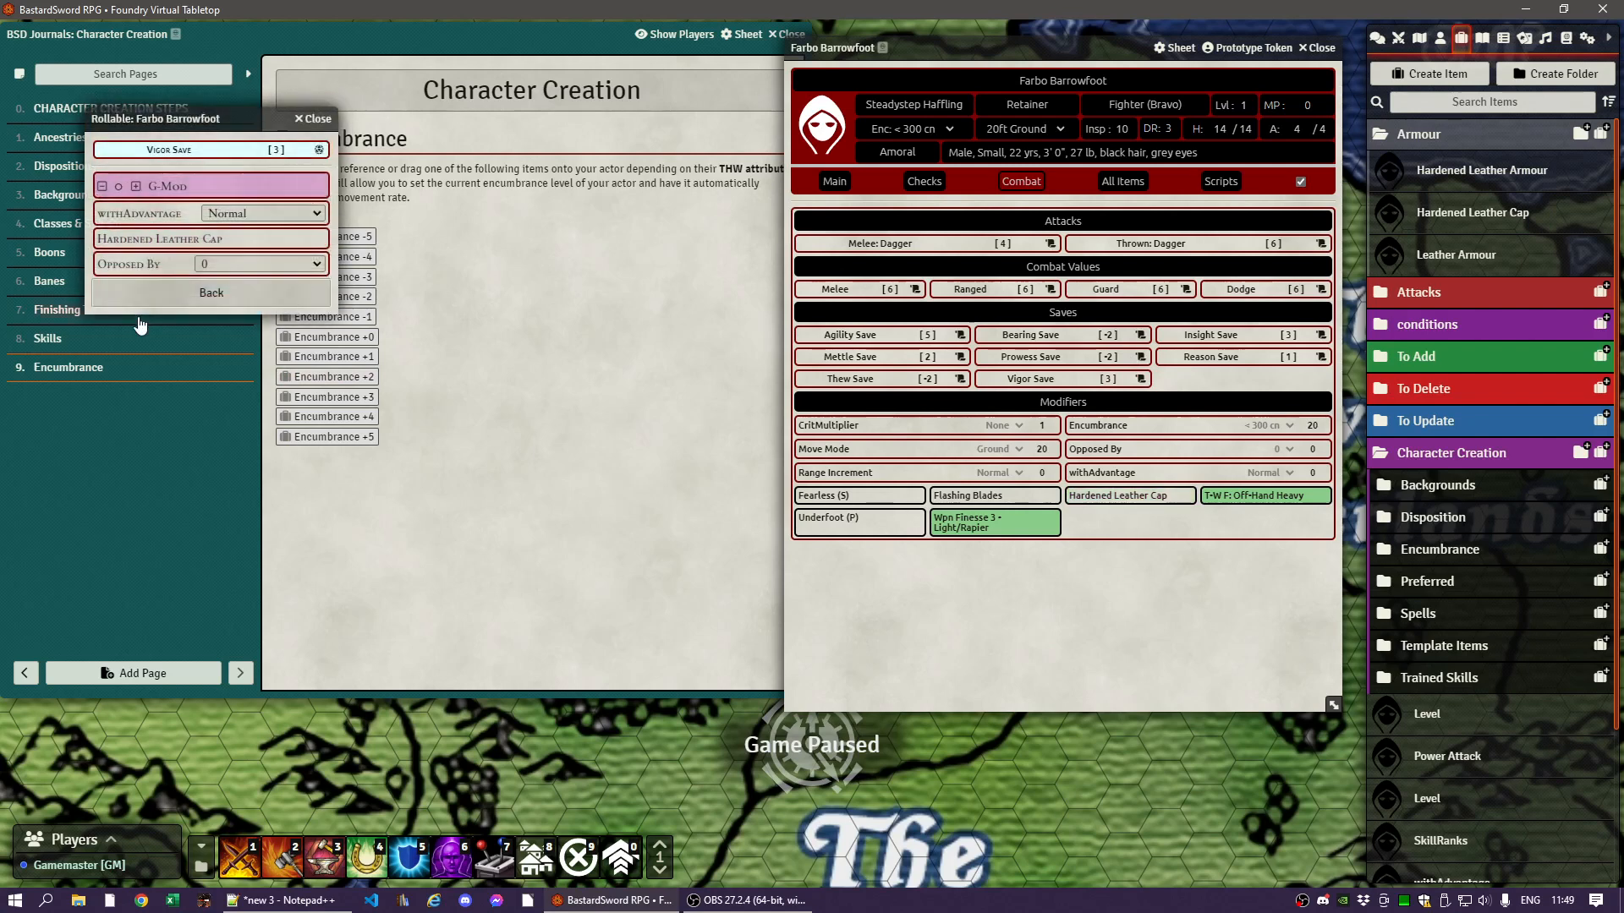
{"action": "left_click", "coordinate": [319, 121]}
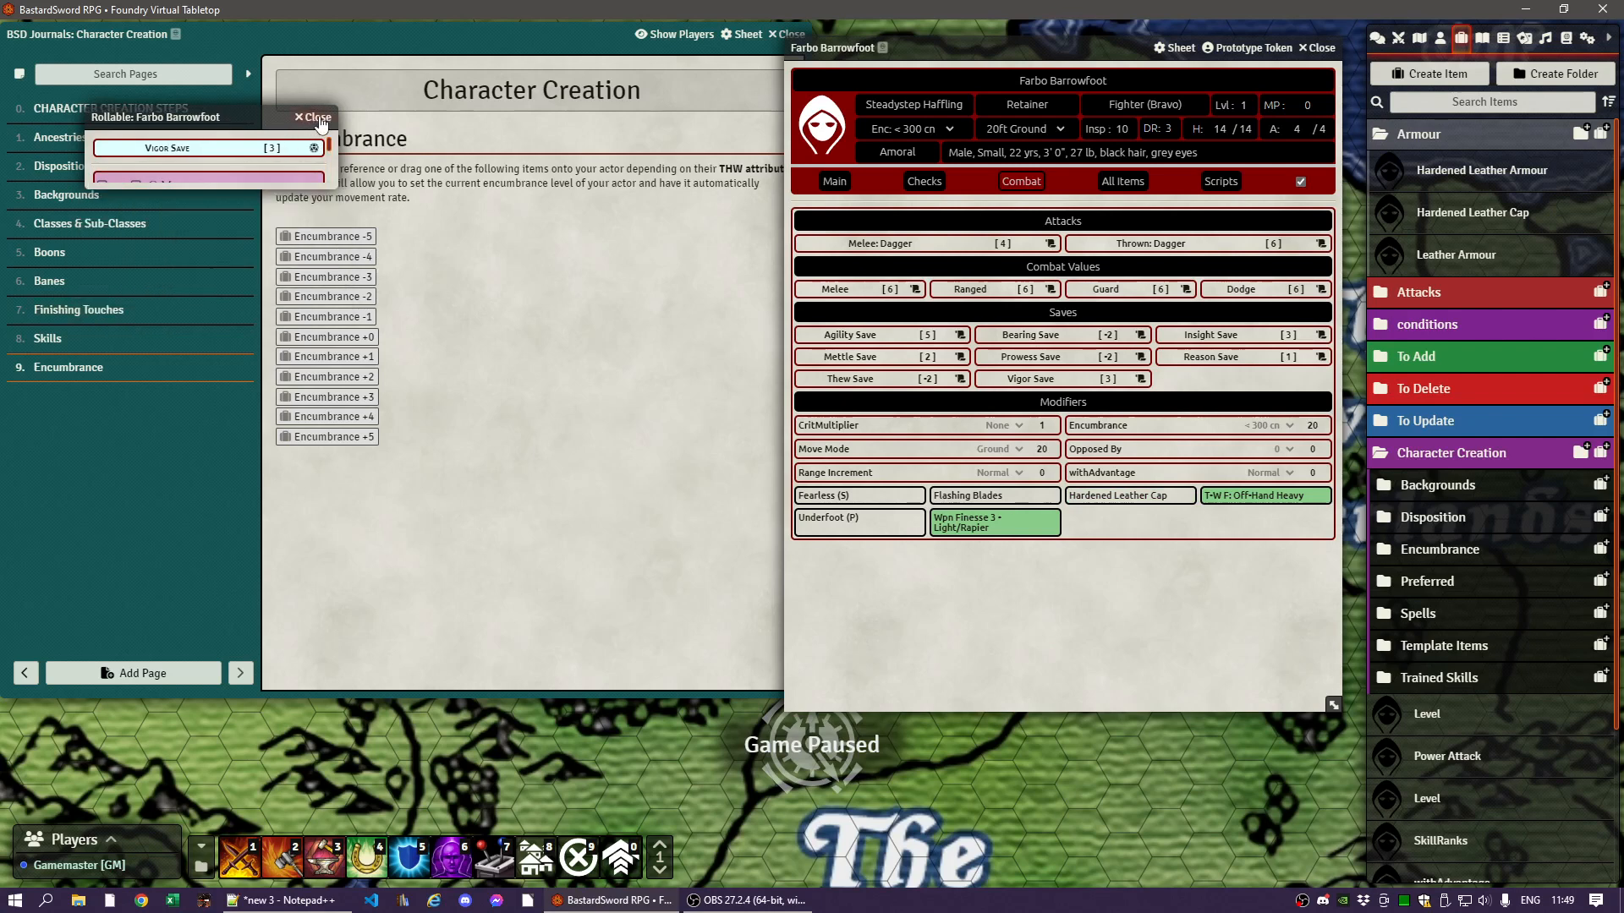
{"action": "left_click", "coordinate": [556, 266]}
{"action": "left_click", "coordinate": [1118, 591]}
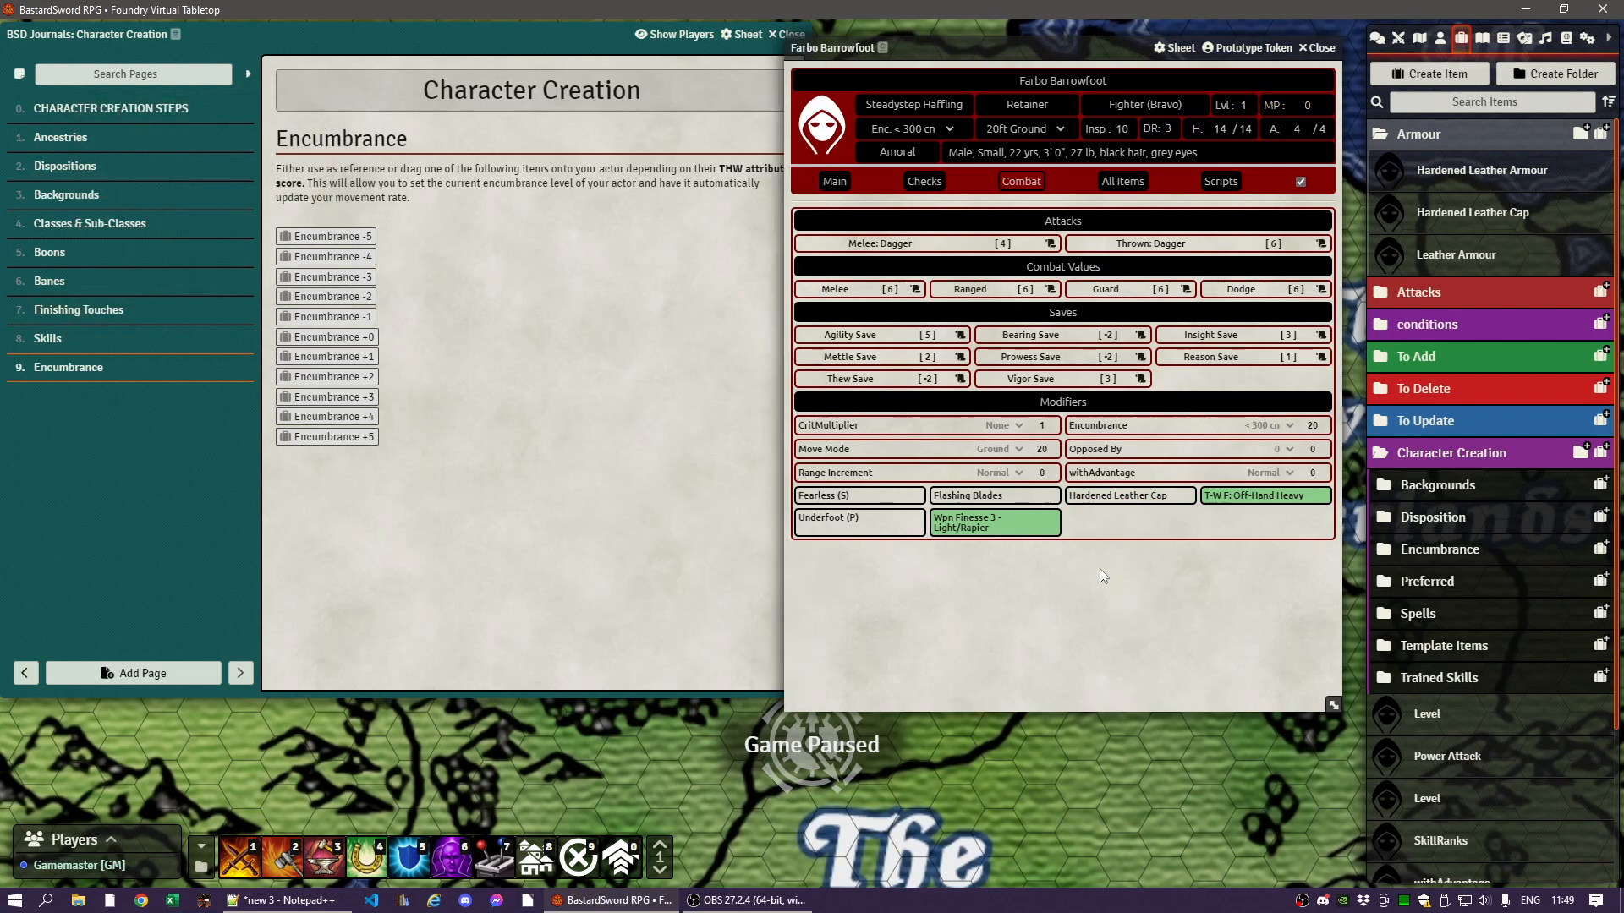
{"action": "left_click", "coordinate": [961, 521]}
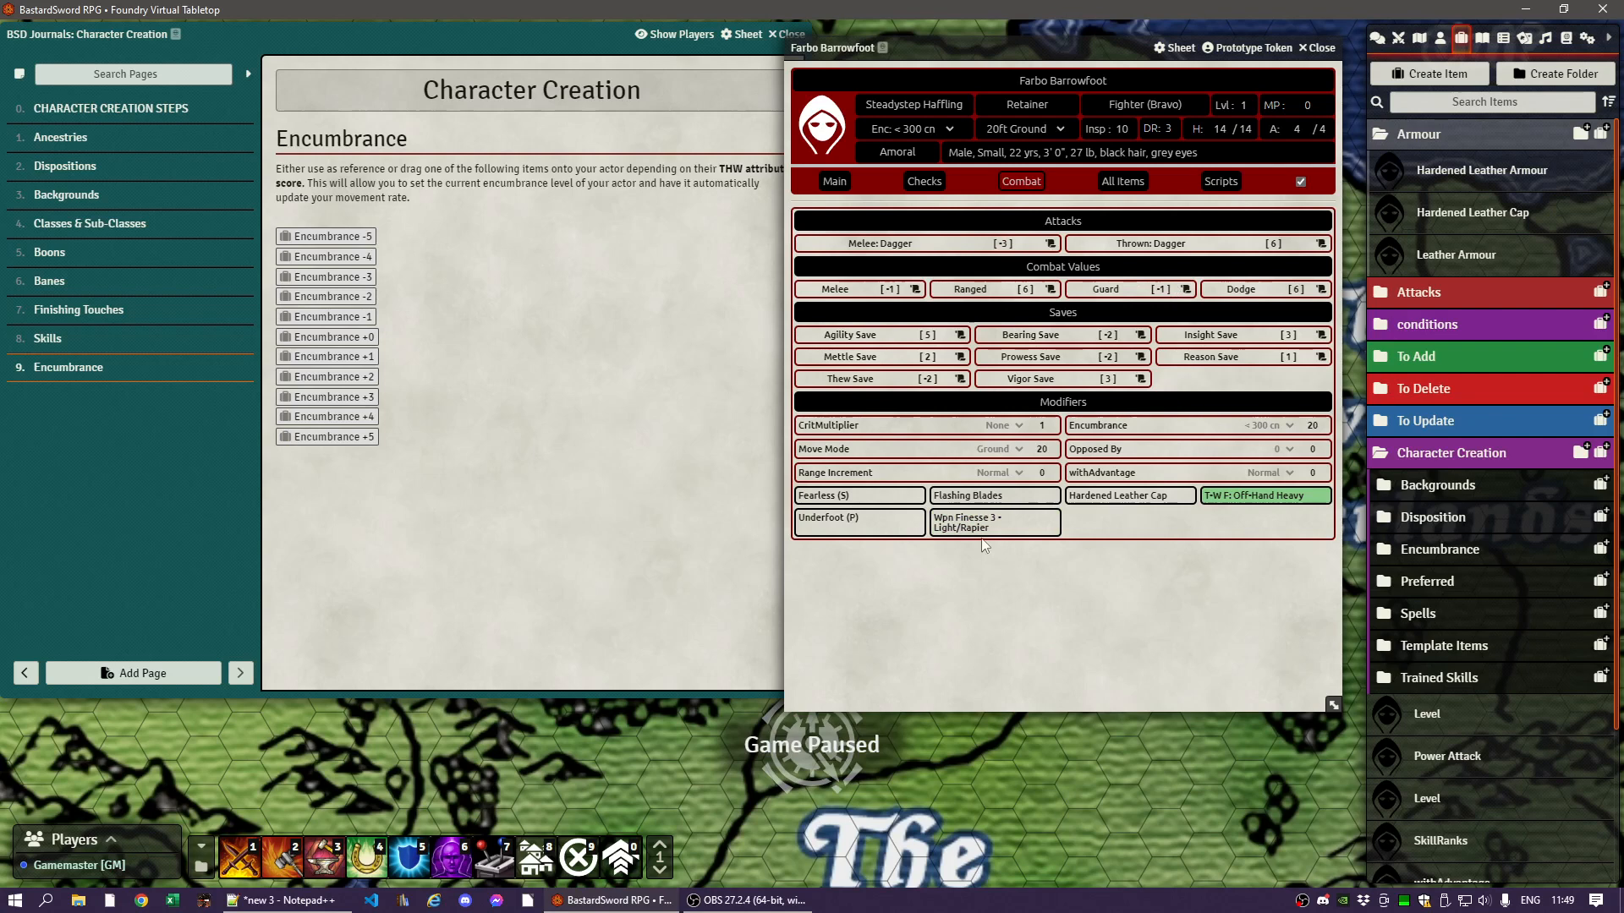
{"action": "left_click", "coordinate": [962, 522]}
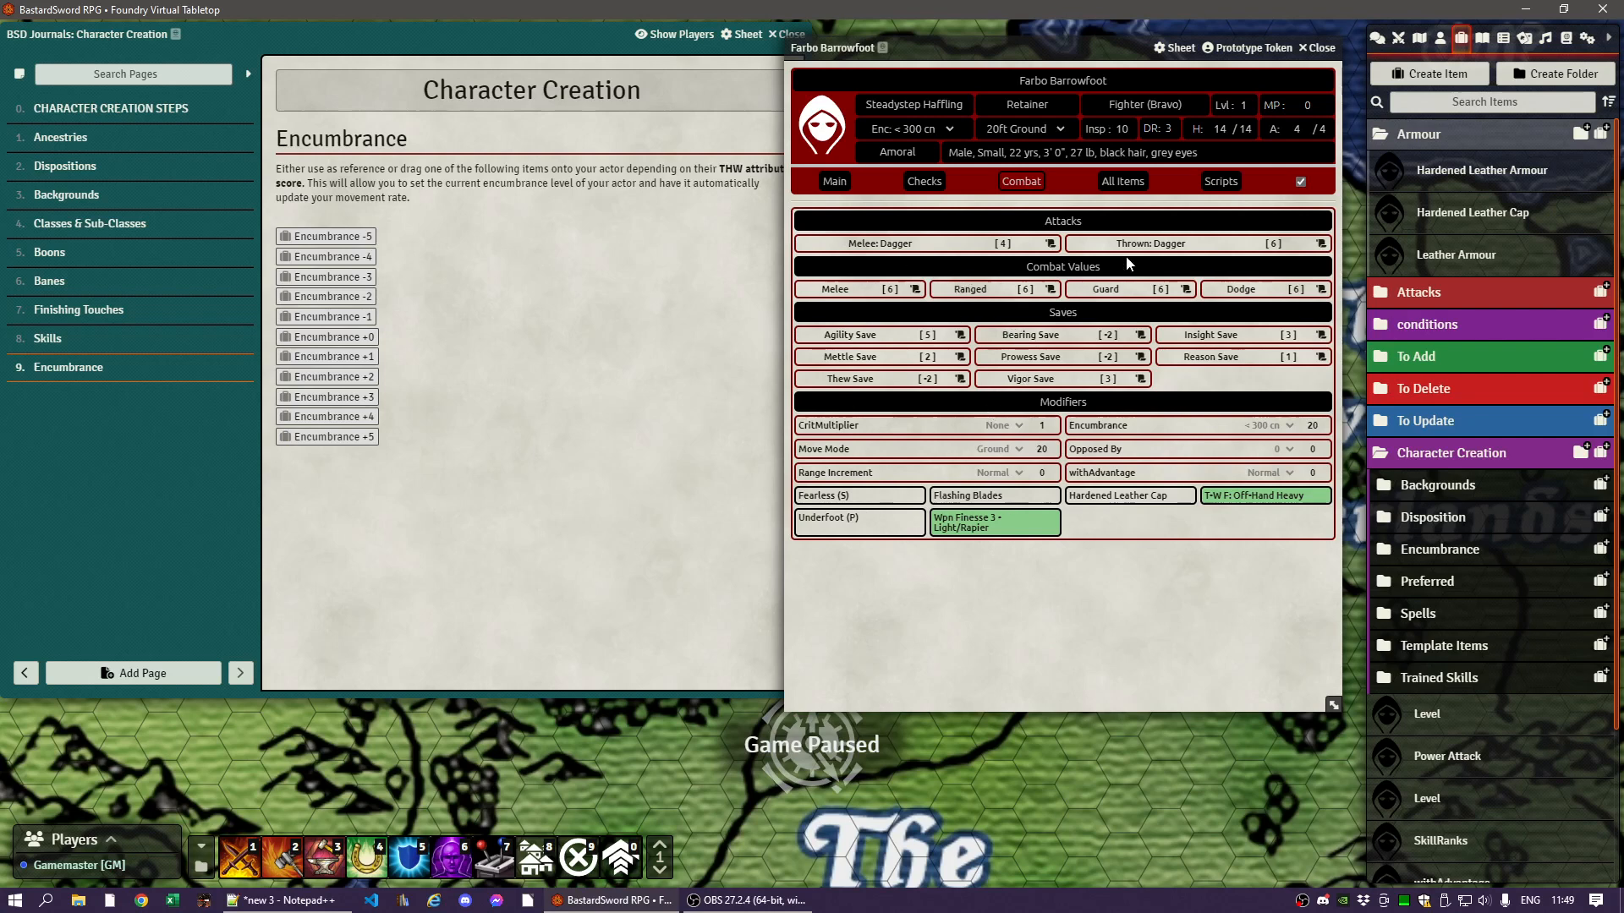
- Add Ranged: Shortbow from the Attacks folder to the character, check its damage and ammo values, and return to the main page
{"action": "left_click", "coordinate": [1418, 135]}
{"action": "left_click", "coordinate": [1418, 169]}
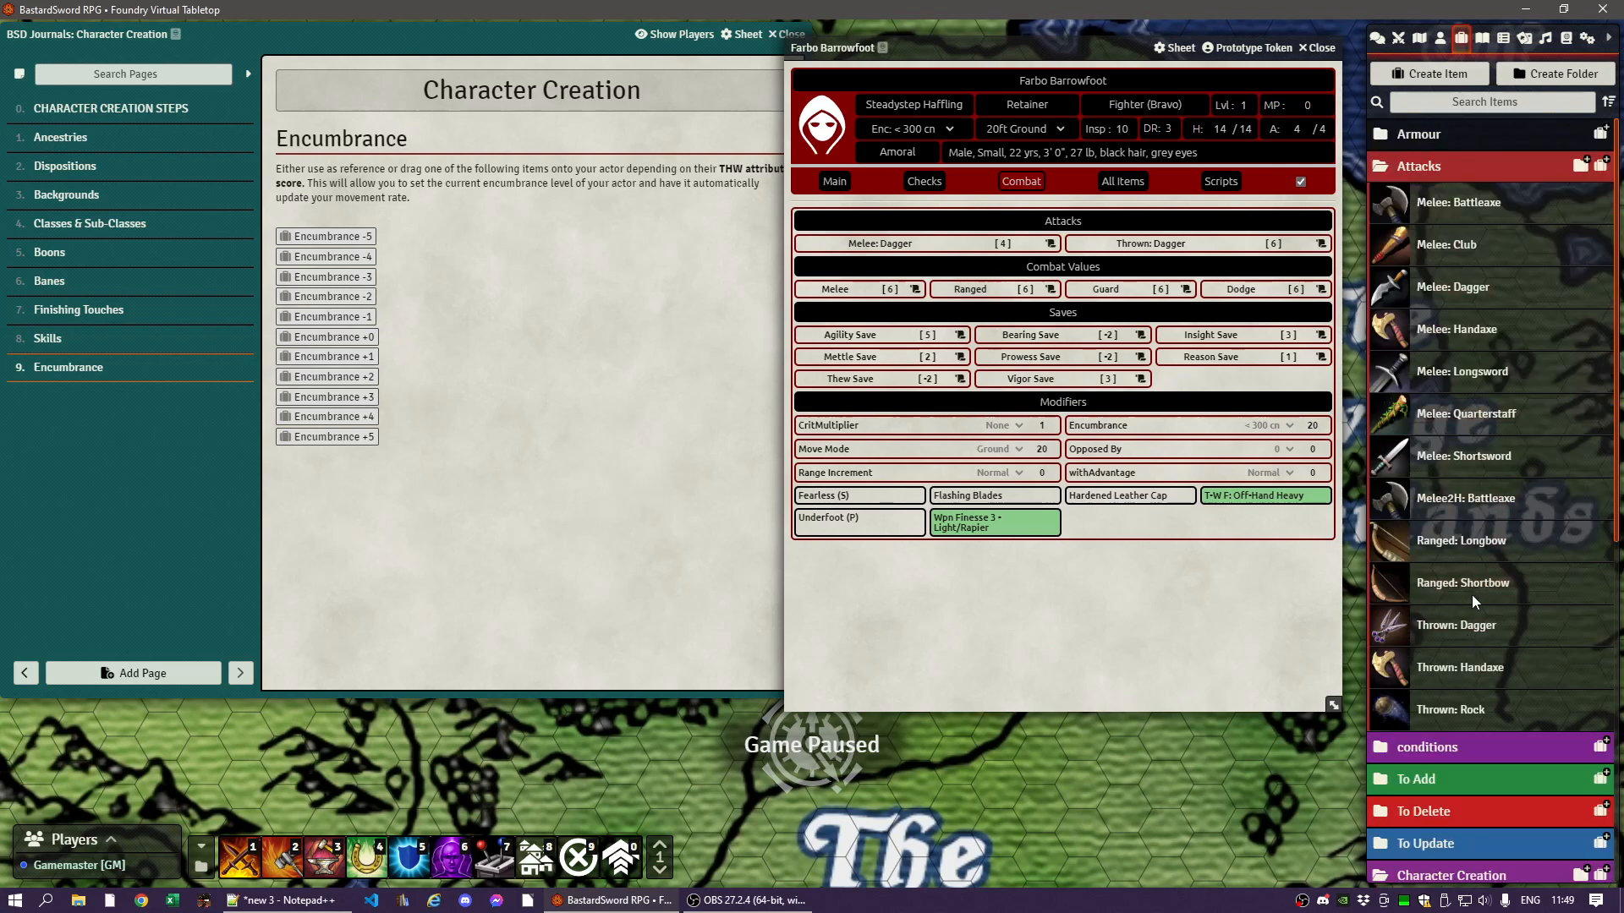
{"action": "left_click_drag", "start_coordinate": [1471, 596], "coordinate": [1022, 408]}
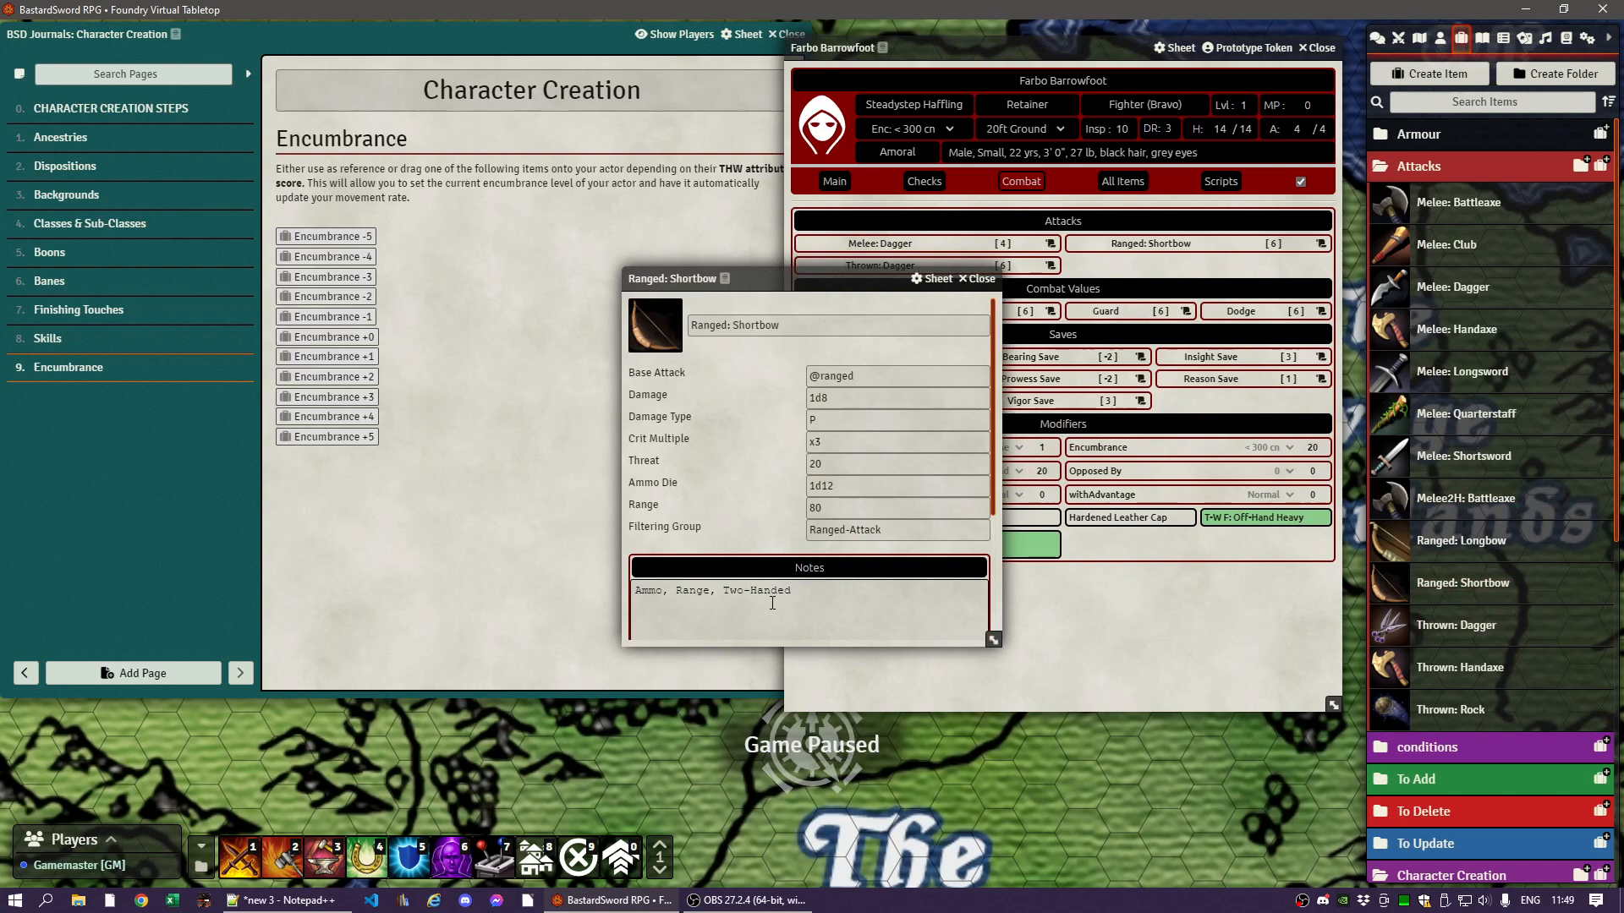
{"action": "double_click", "coordinate": [851, 485]}
{"action": "left_click", "coordinate": [757, 482]}
{"action": "left_click", "coordinate": [826, 440]}
{"action": "left_click", "coordinate": [769, 407]}
{"action": "left_click", "coordinate": [979, 279]}
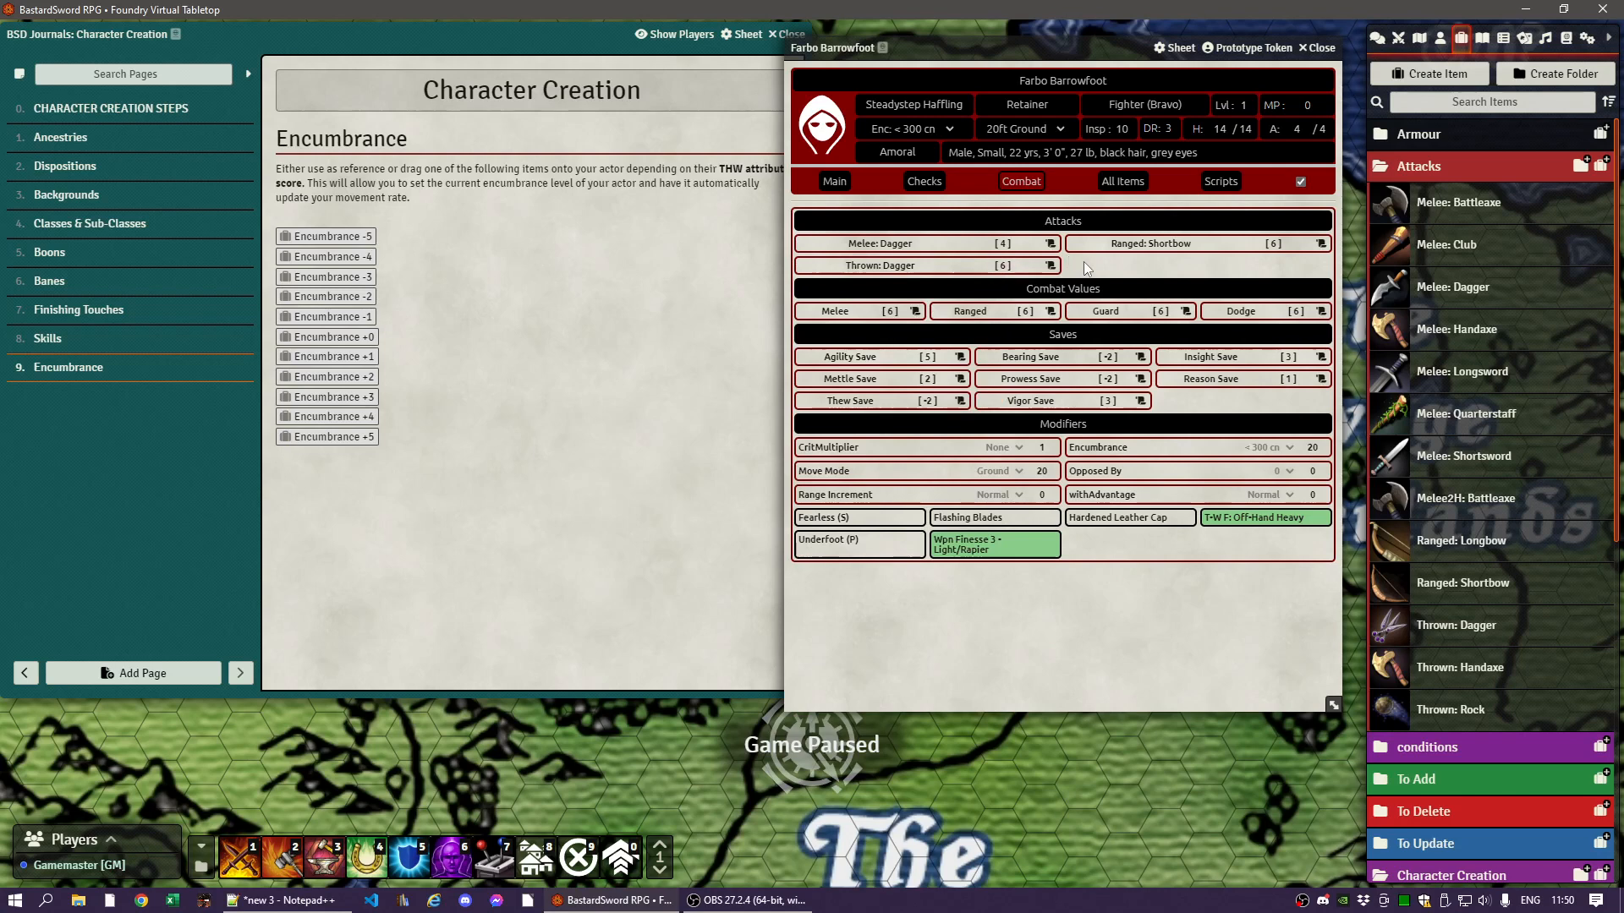
{"action": "left_click", "coordinate": [837, 182]}
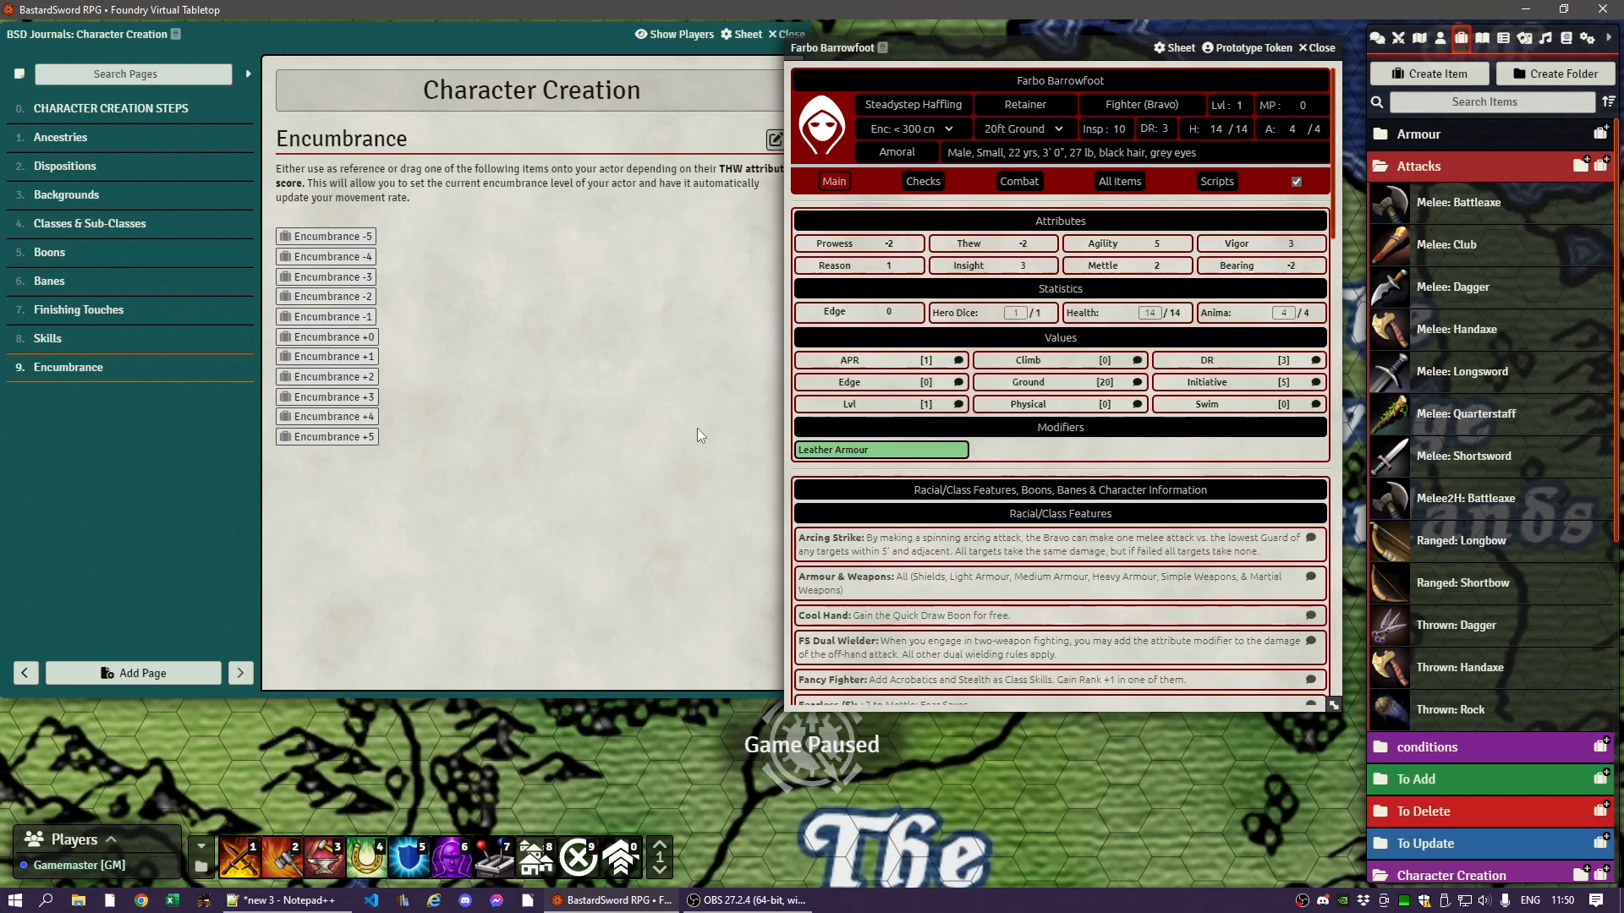
- Close the Character Creation journal and move the character sheet over The Shires area of the map
{"action": "left_click", "coordinate": [533, 39]}
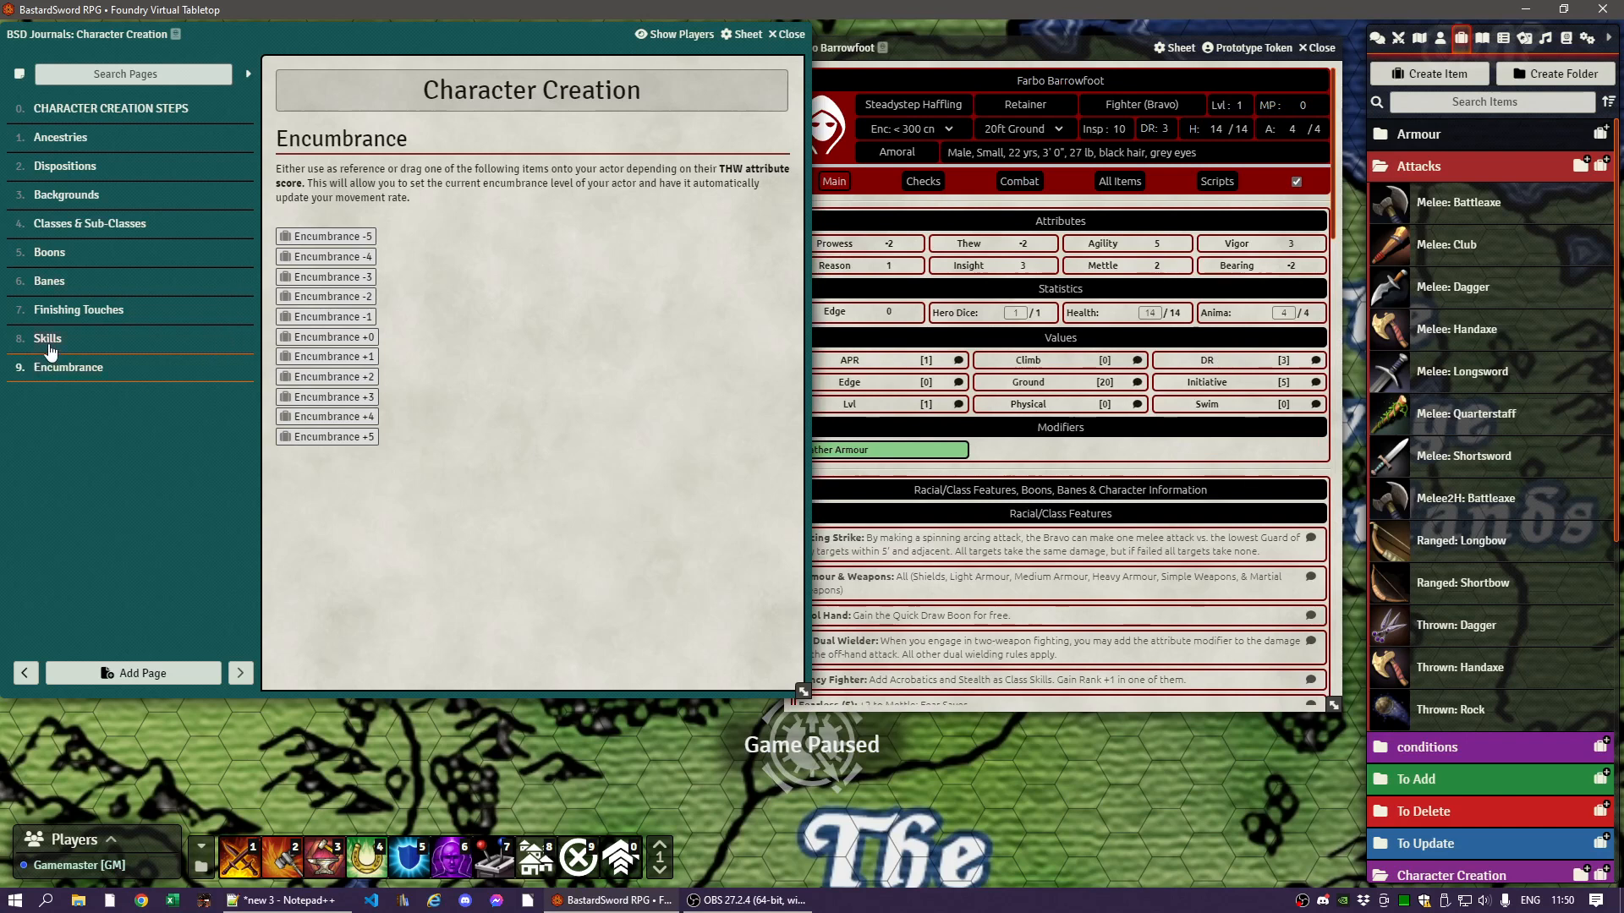
{"action": "left_click", "coordinate": [783, 39]}
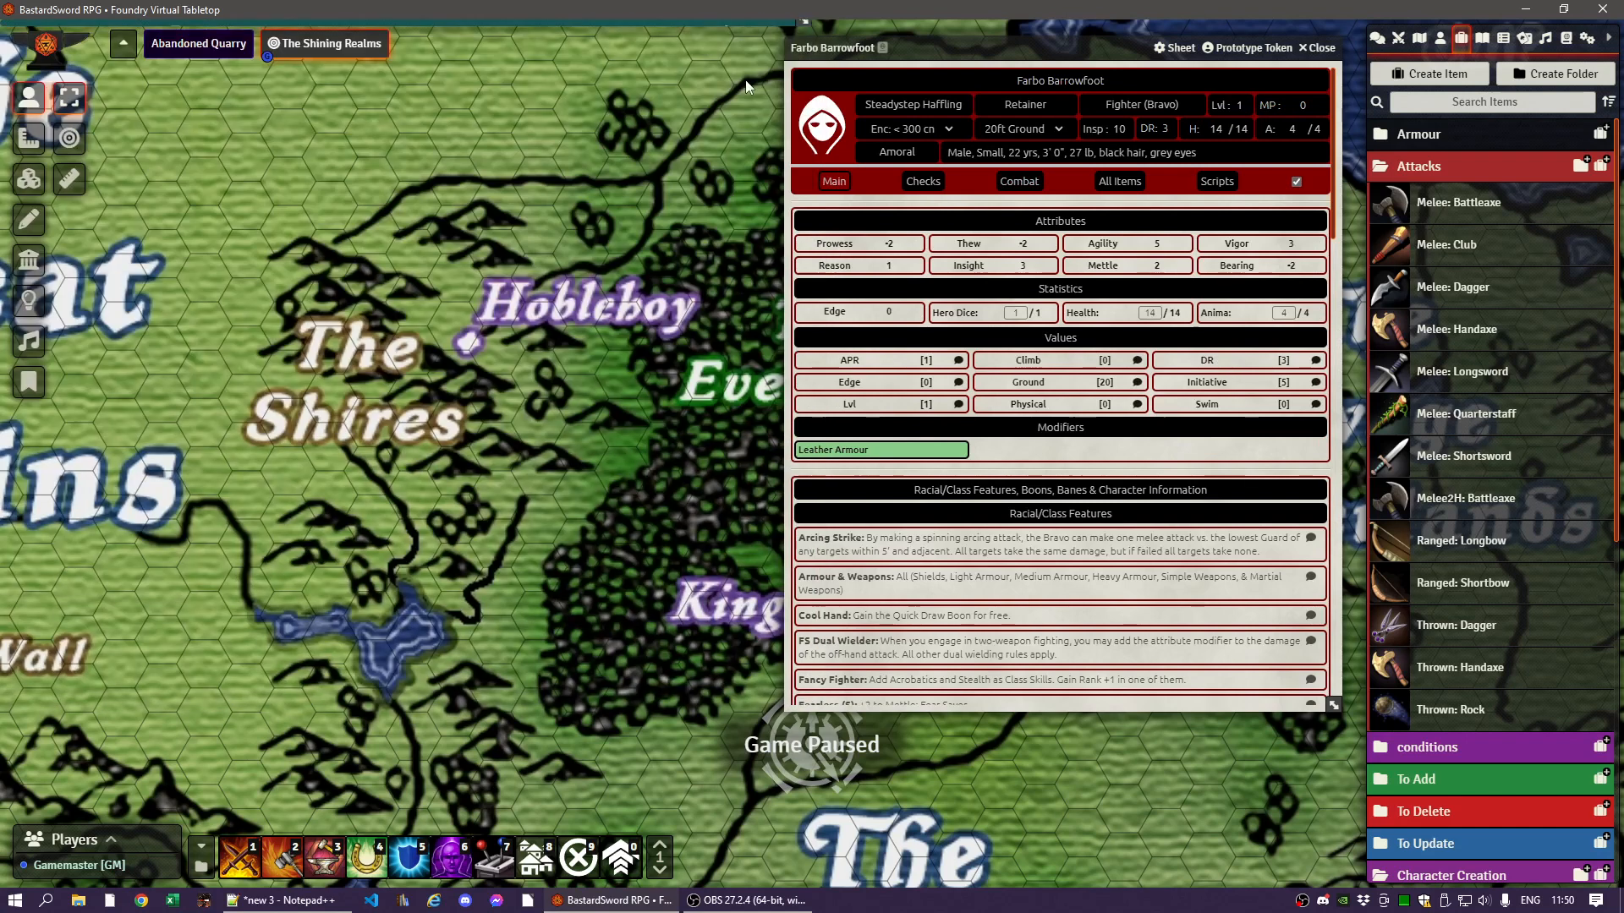
{"action": "left_click_drag", "start_coordinate": [1011, 61], "coordinate": [816, 76]}
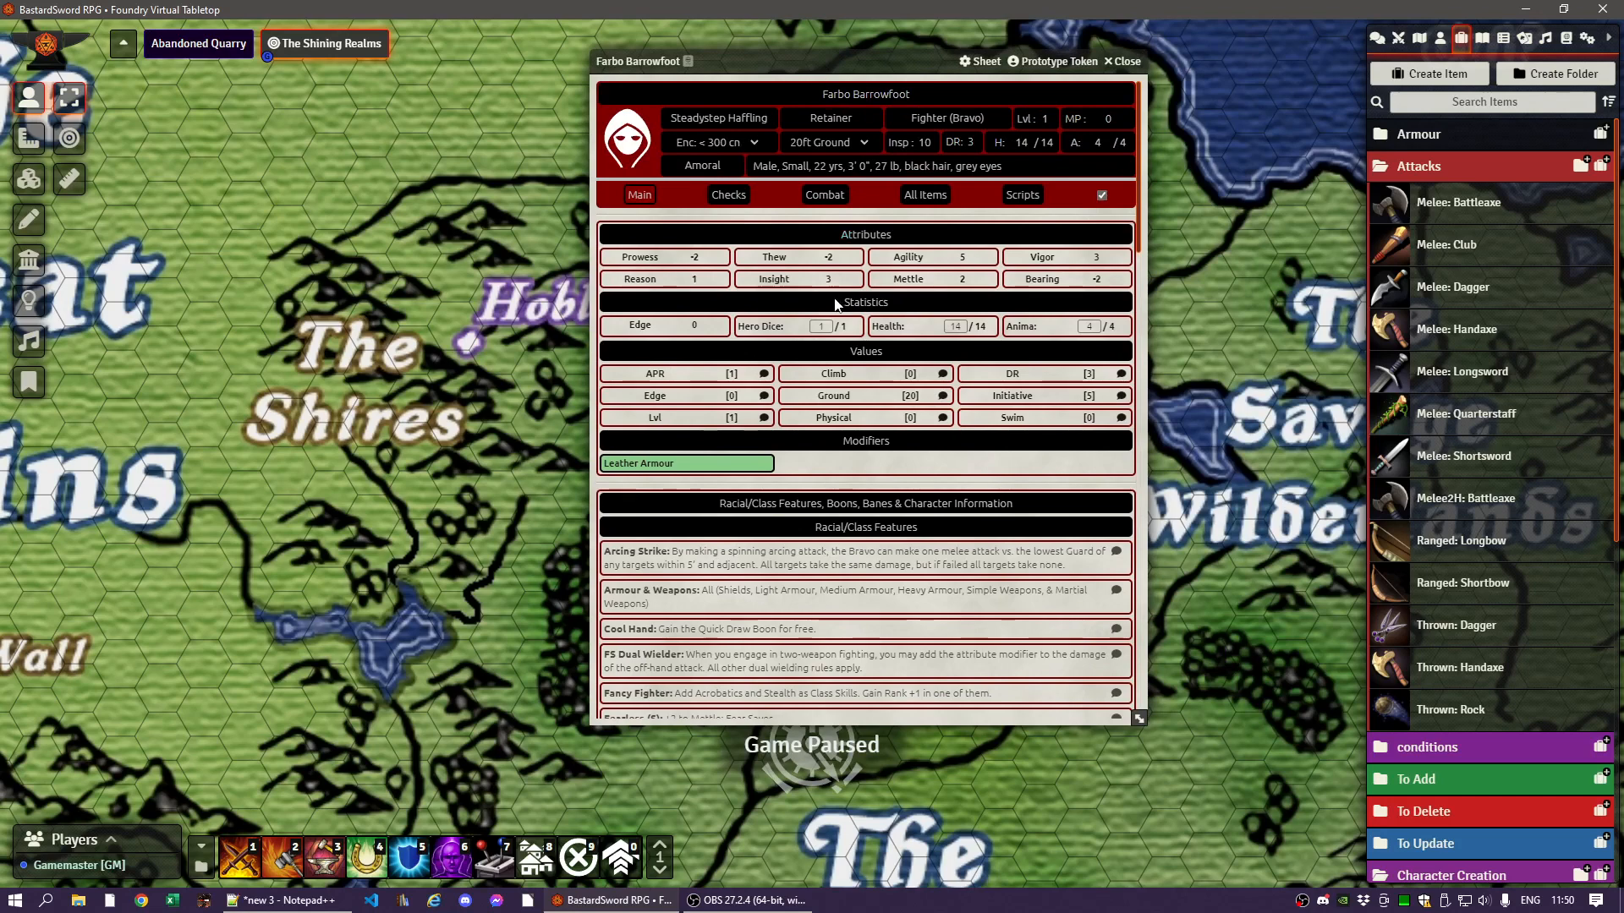
{"action": "scroll", "coordinate": [835, 296], "scroll_direction": "down", "scroll_amount": 3}
{"action": "scroll", "coordinate": [835, 293], "scroll_direction": "up", "scroll_amount": 3}
{"action": "left_click_drag", "start_coordinate": [833, 61], "coordinate": [450, 64]}
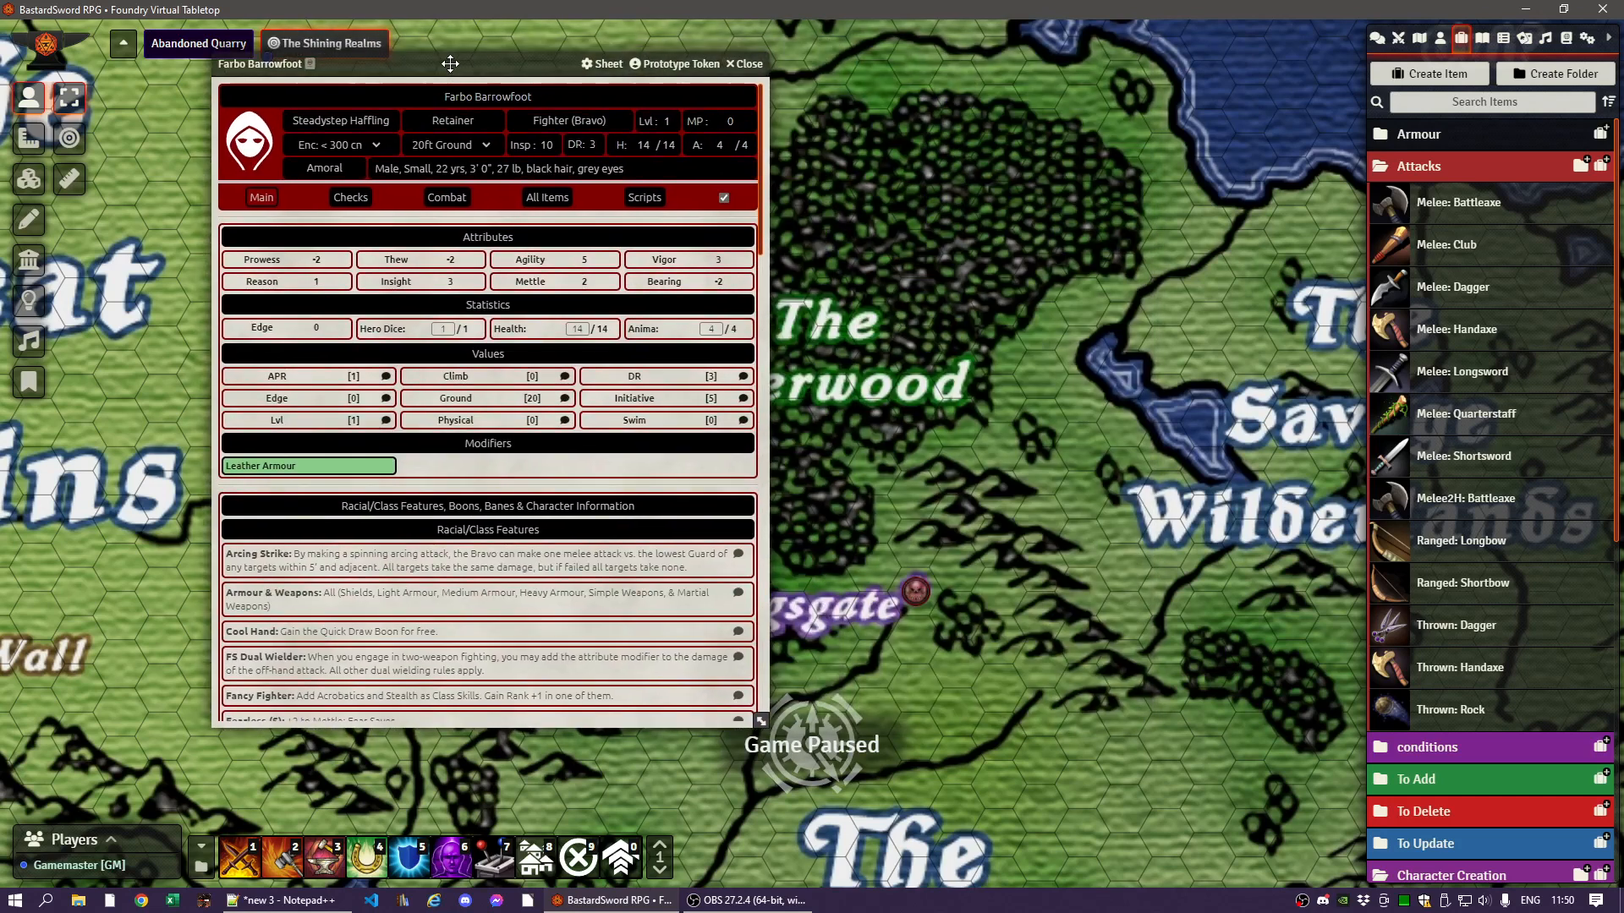
- Place the halfling actor listed between Brazier and Party on the map southeast of The Everwood, and check the sheet its token opens
{"action": "left_click", "coordinate": [1441, 169]}
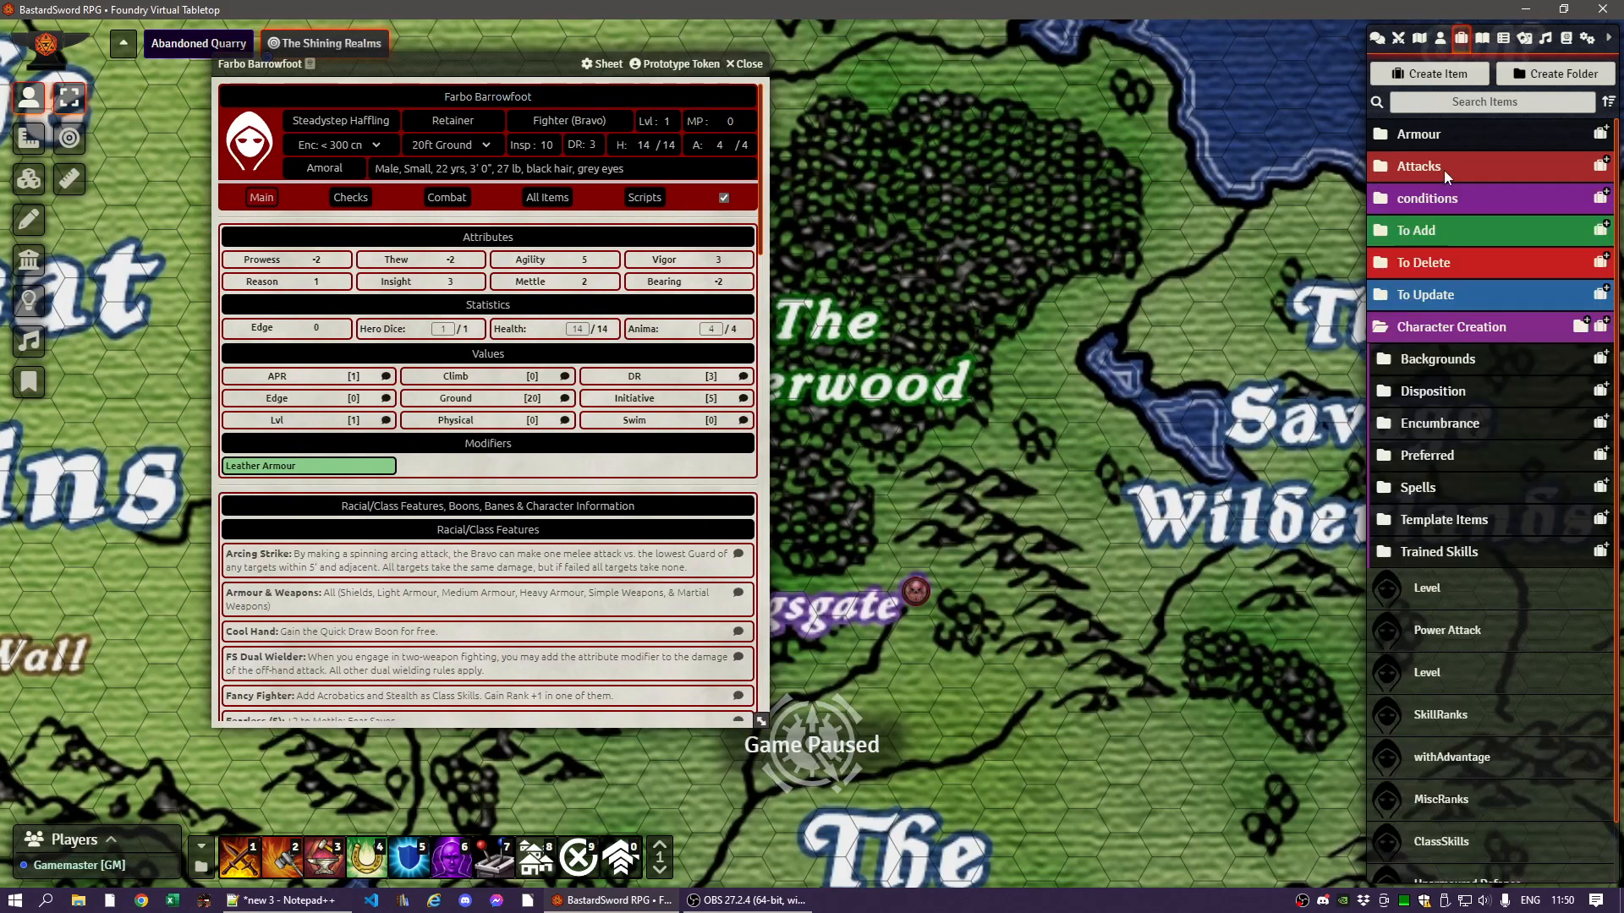
{"action": "left_click", "coordinate": [1439, 38]}
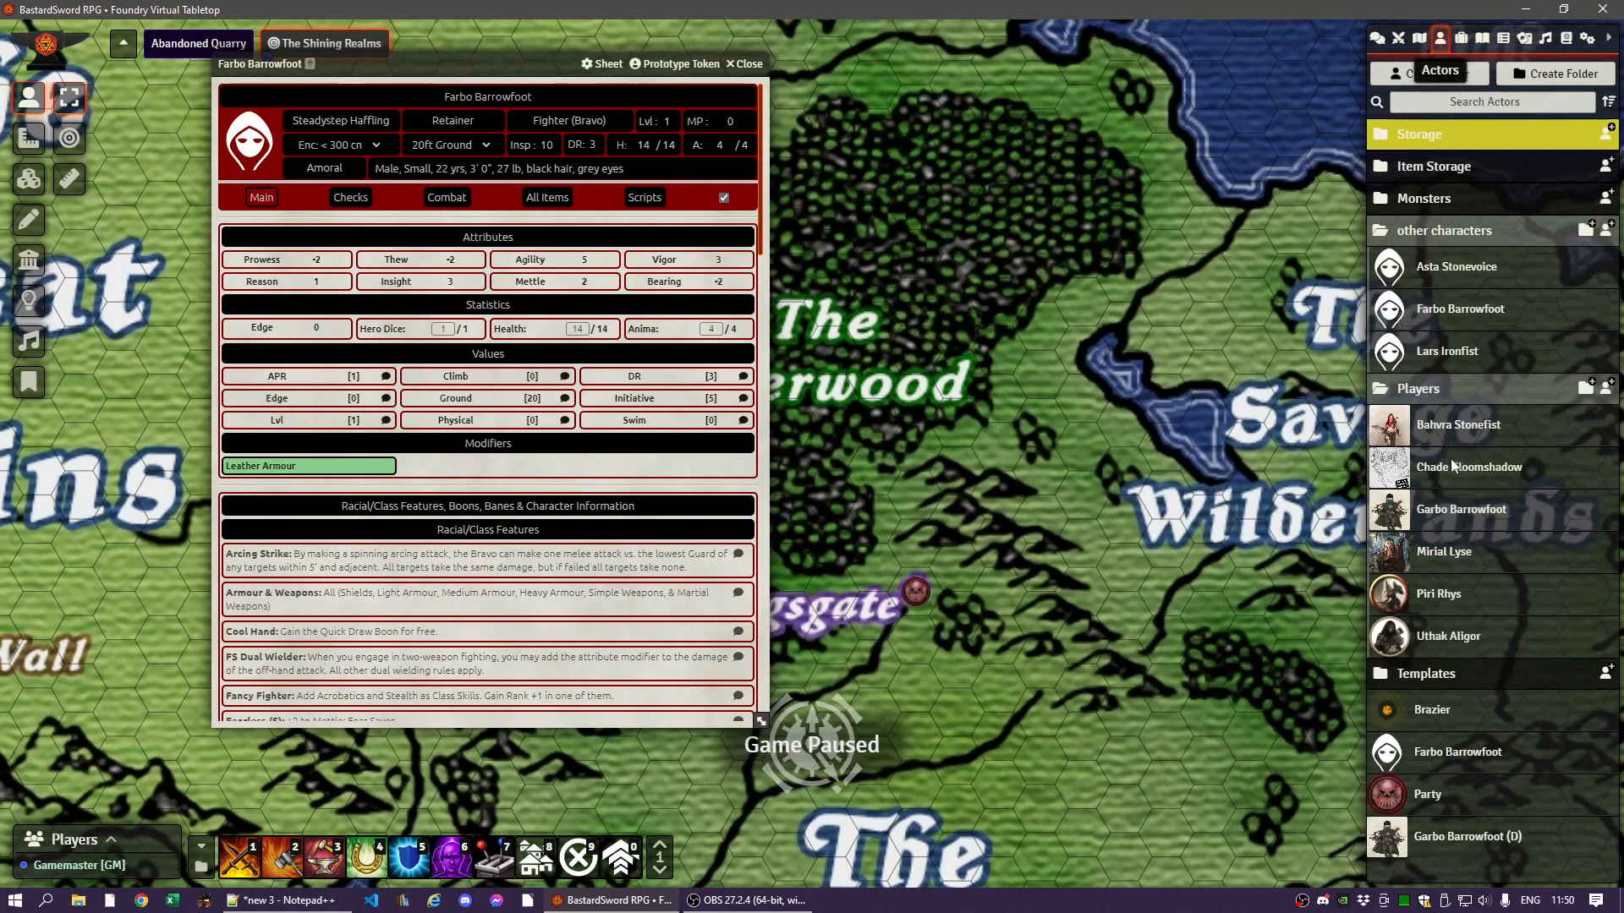
{"action": "left_click_drag", "start_coordinate": [1438, 763], "coordinate": [991, 440]}
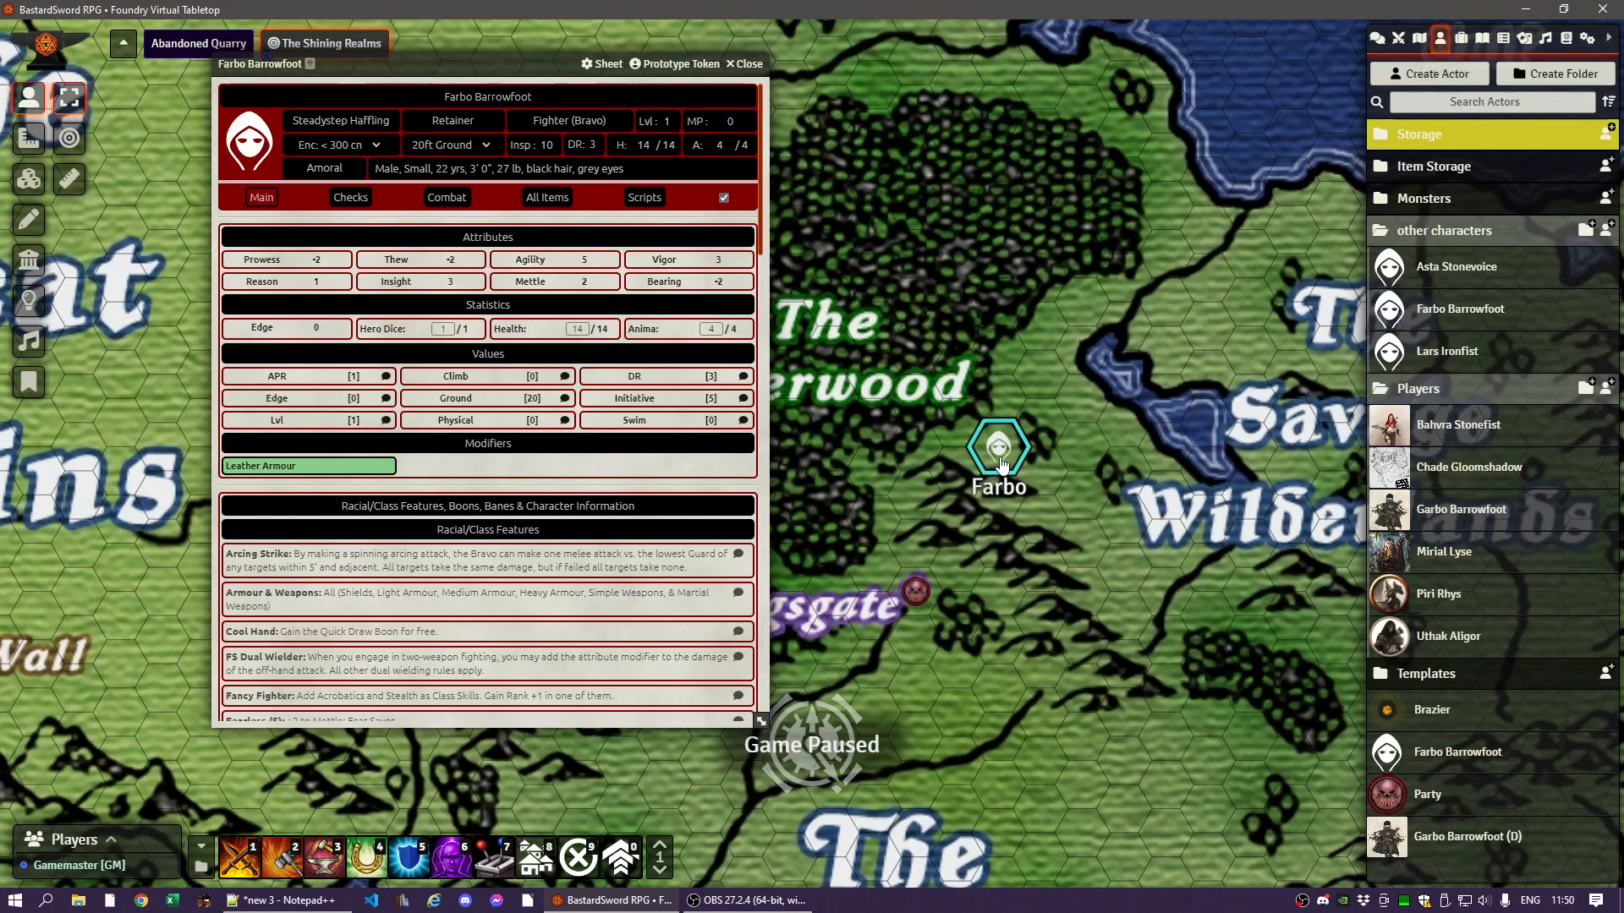
{"action": "left_click", "coordinate": [748, 66]}
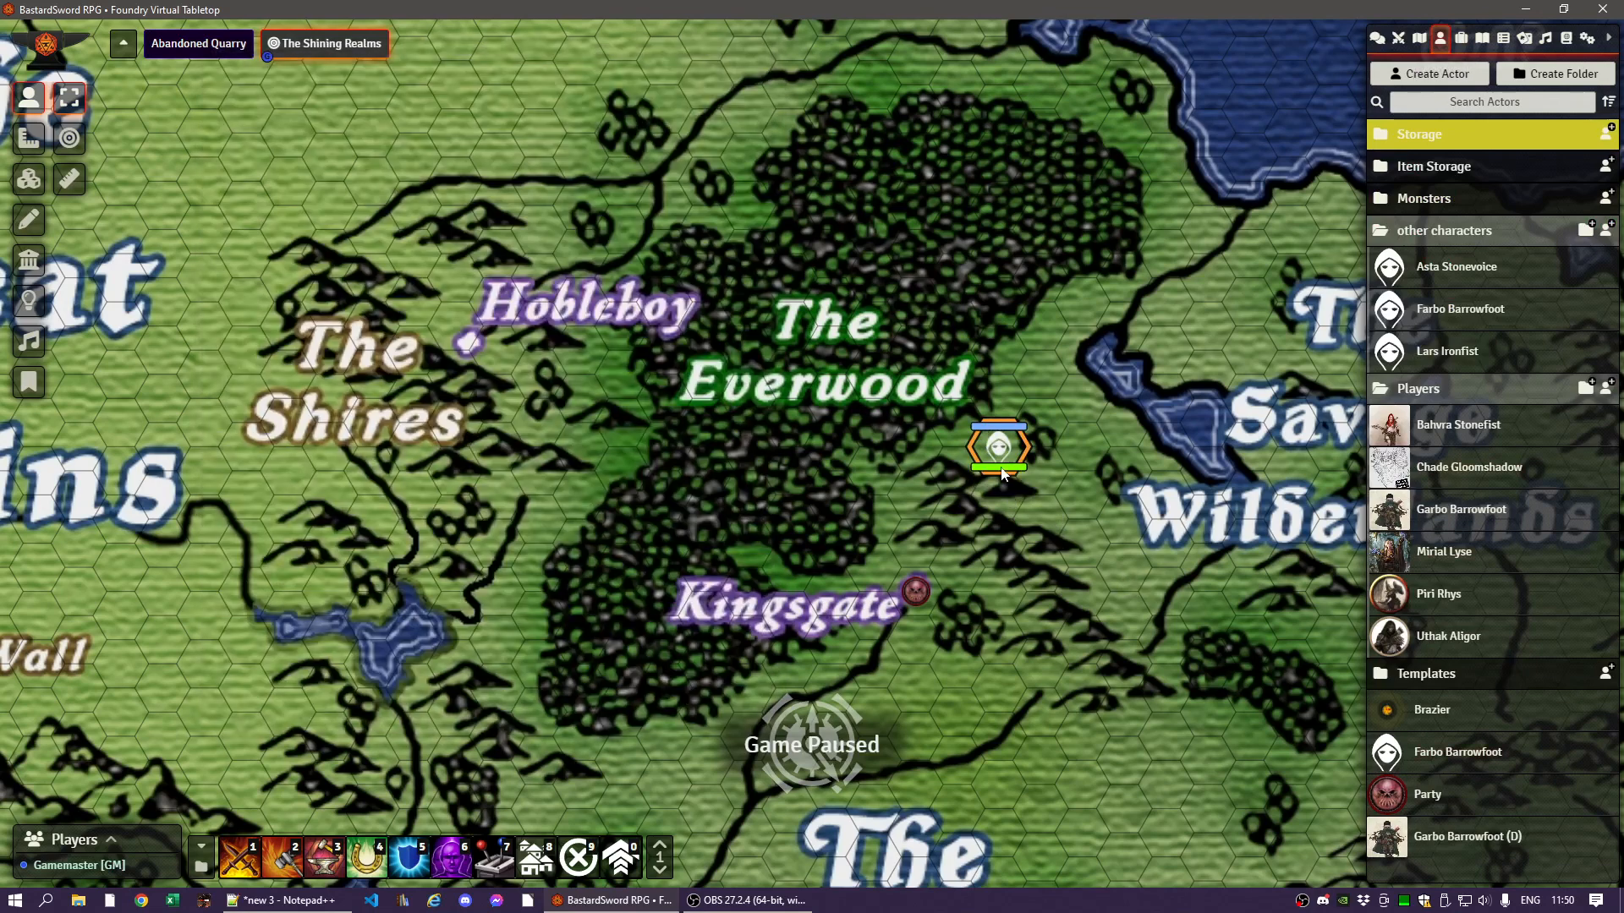
{"action": "double_click", "coordinate": [1004, 455]}
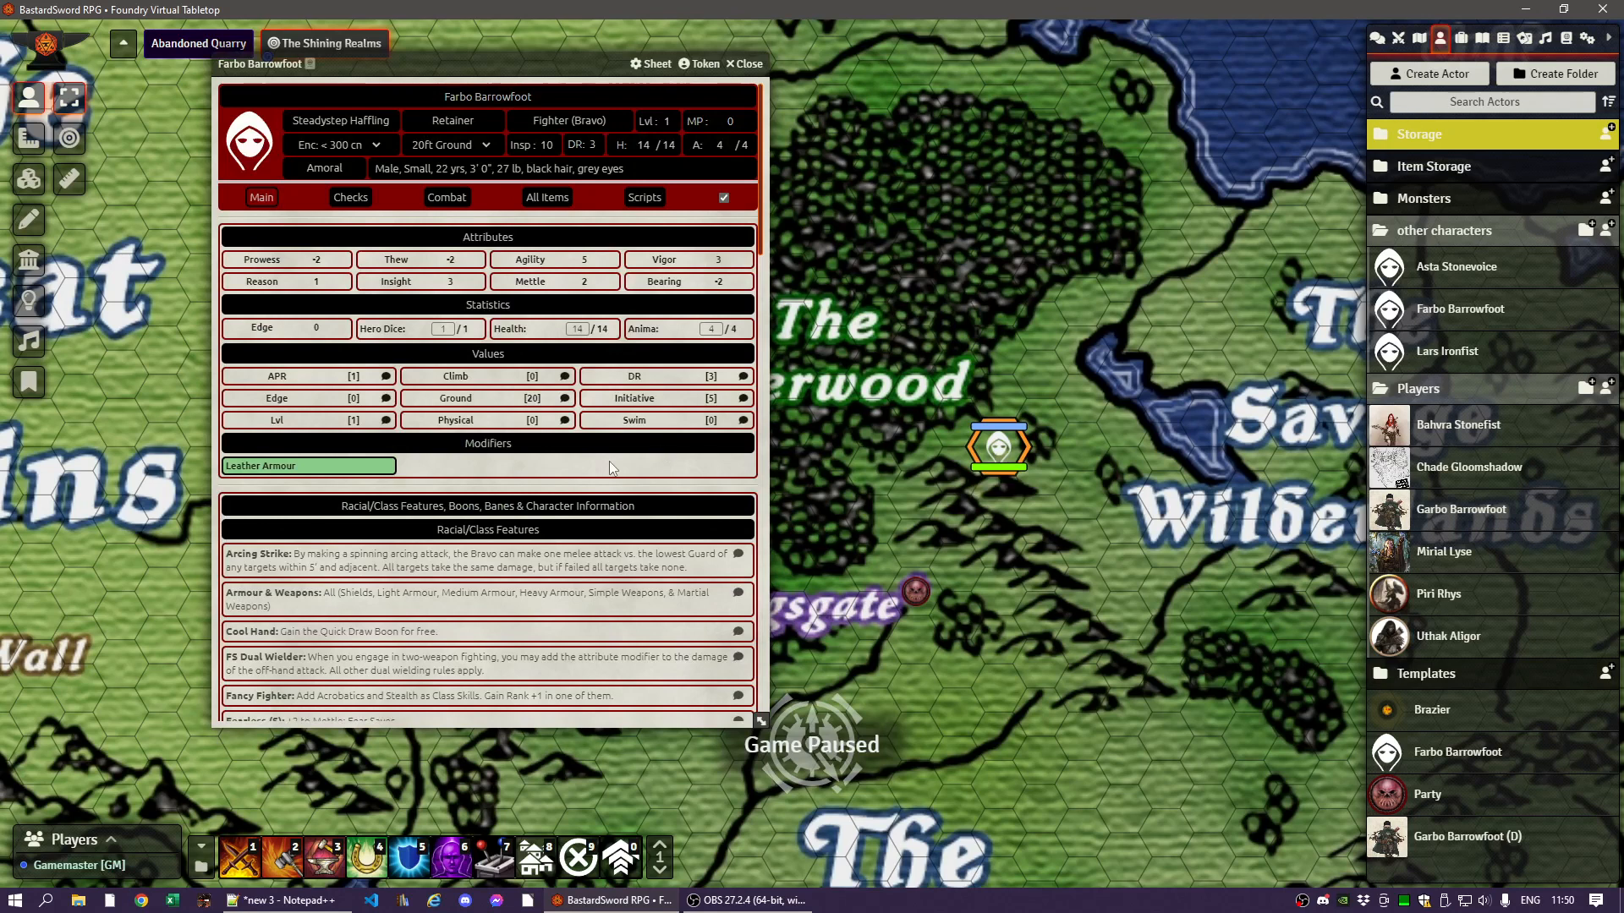
{"action": "left_click", "coordinate": [746, 64]}
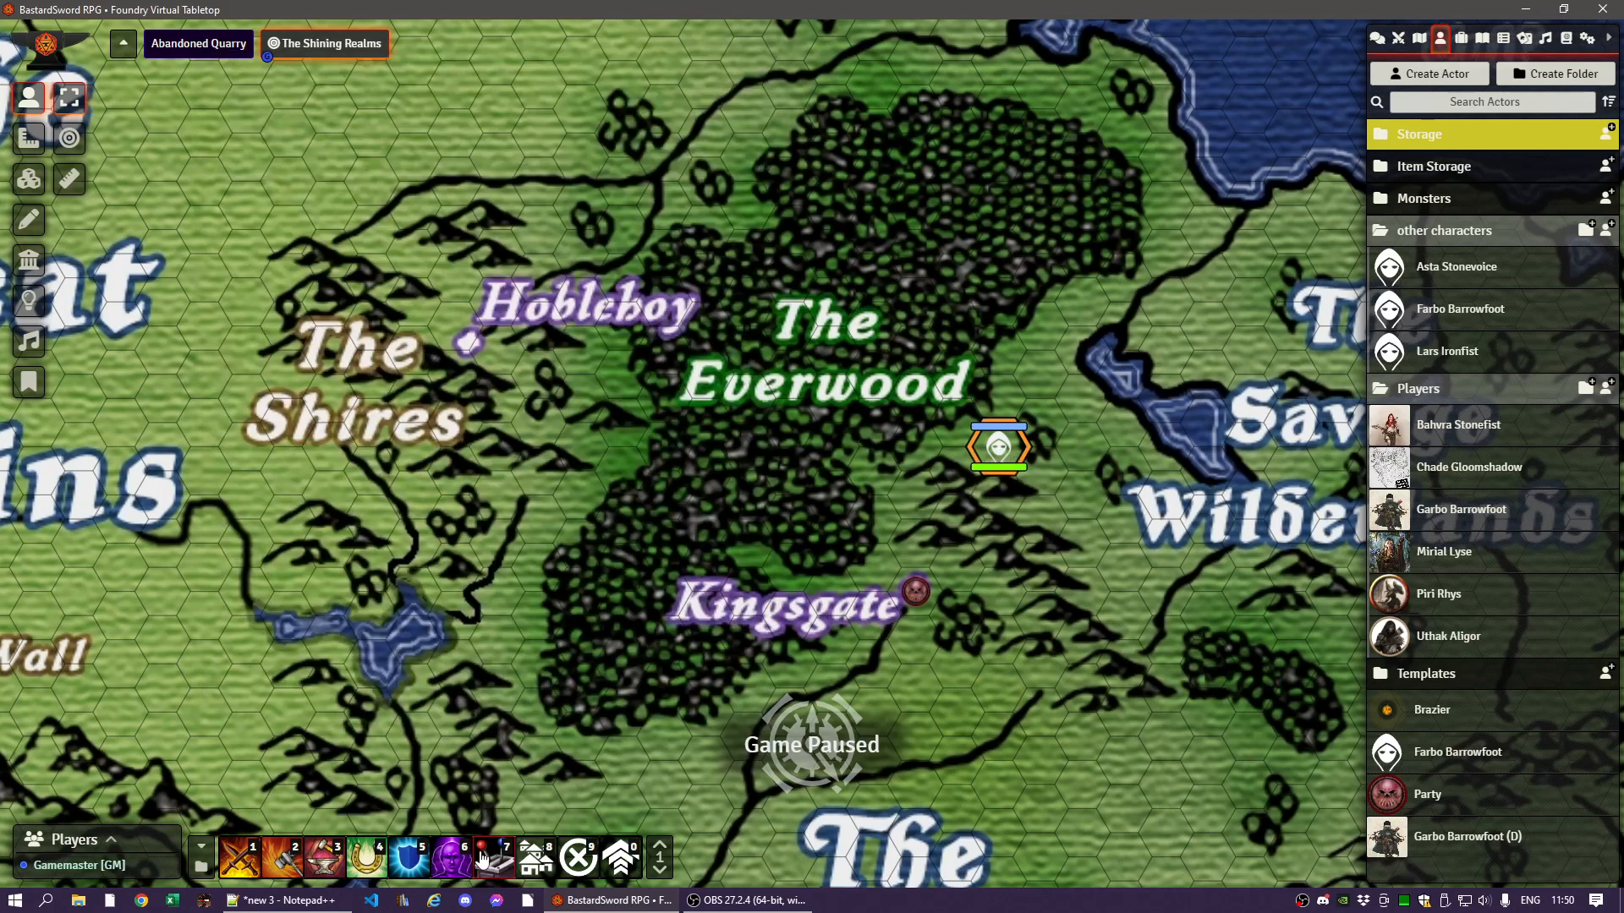
- Roll attack damage for the halfling token's Melee: Dagger with the Wpn Finesse 3 - Light/Rapier modifier active
{"action": "left_click", "coordinate": [283, 860]}
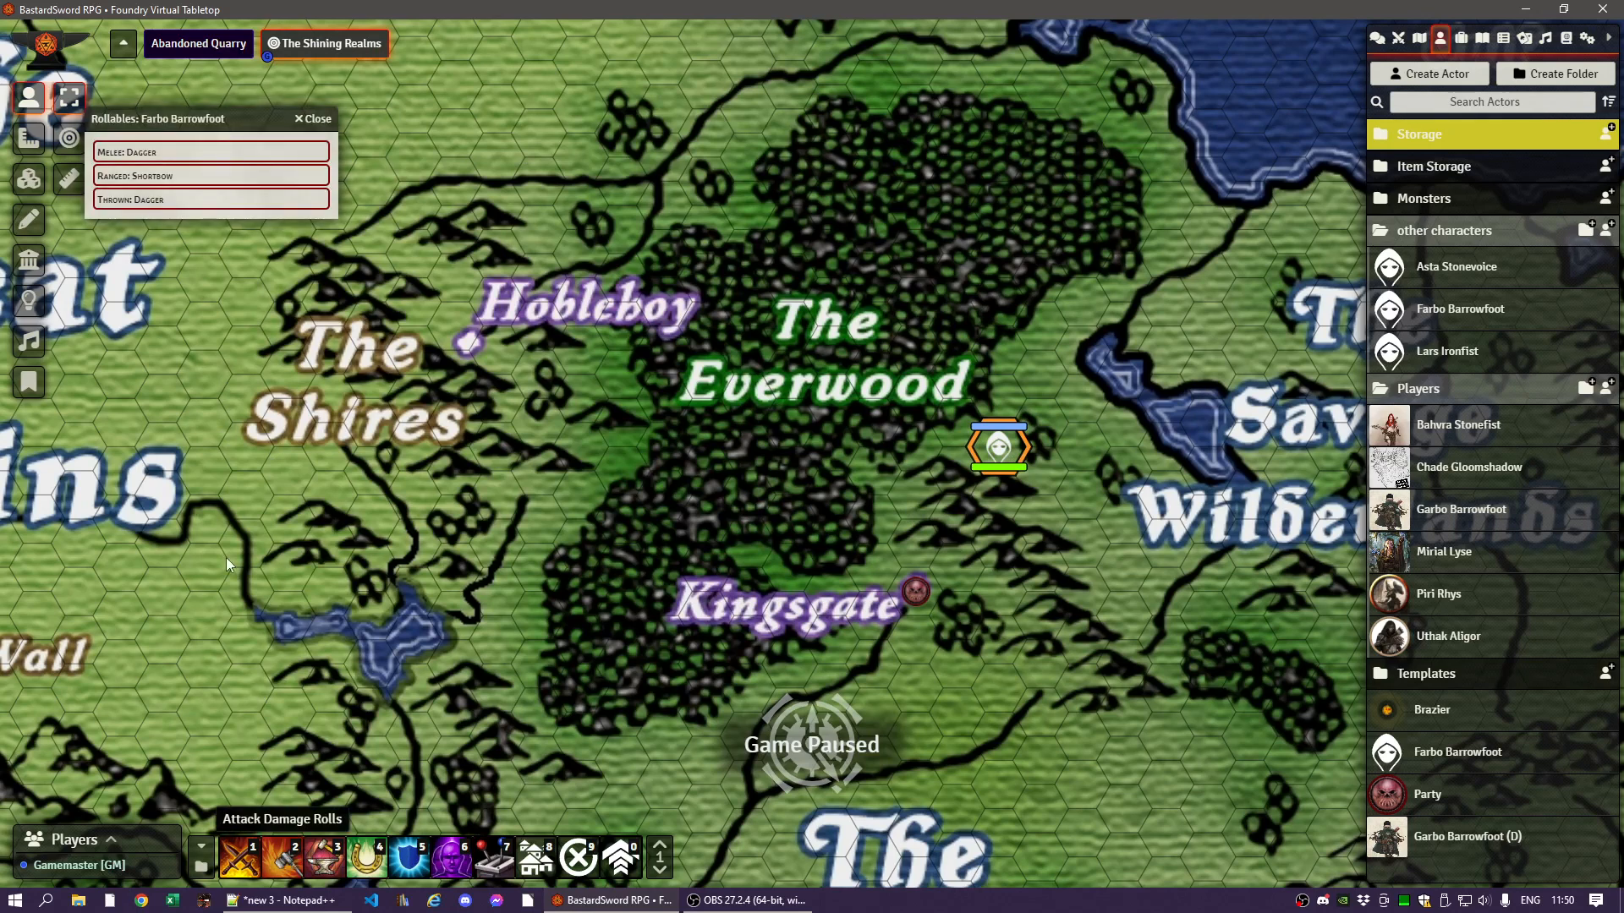
{"action": "left_click", "coordinate": [139, 157]}
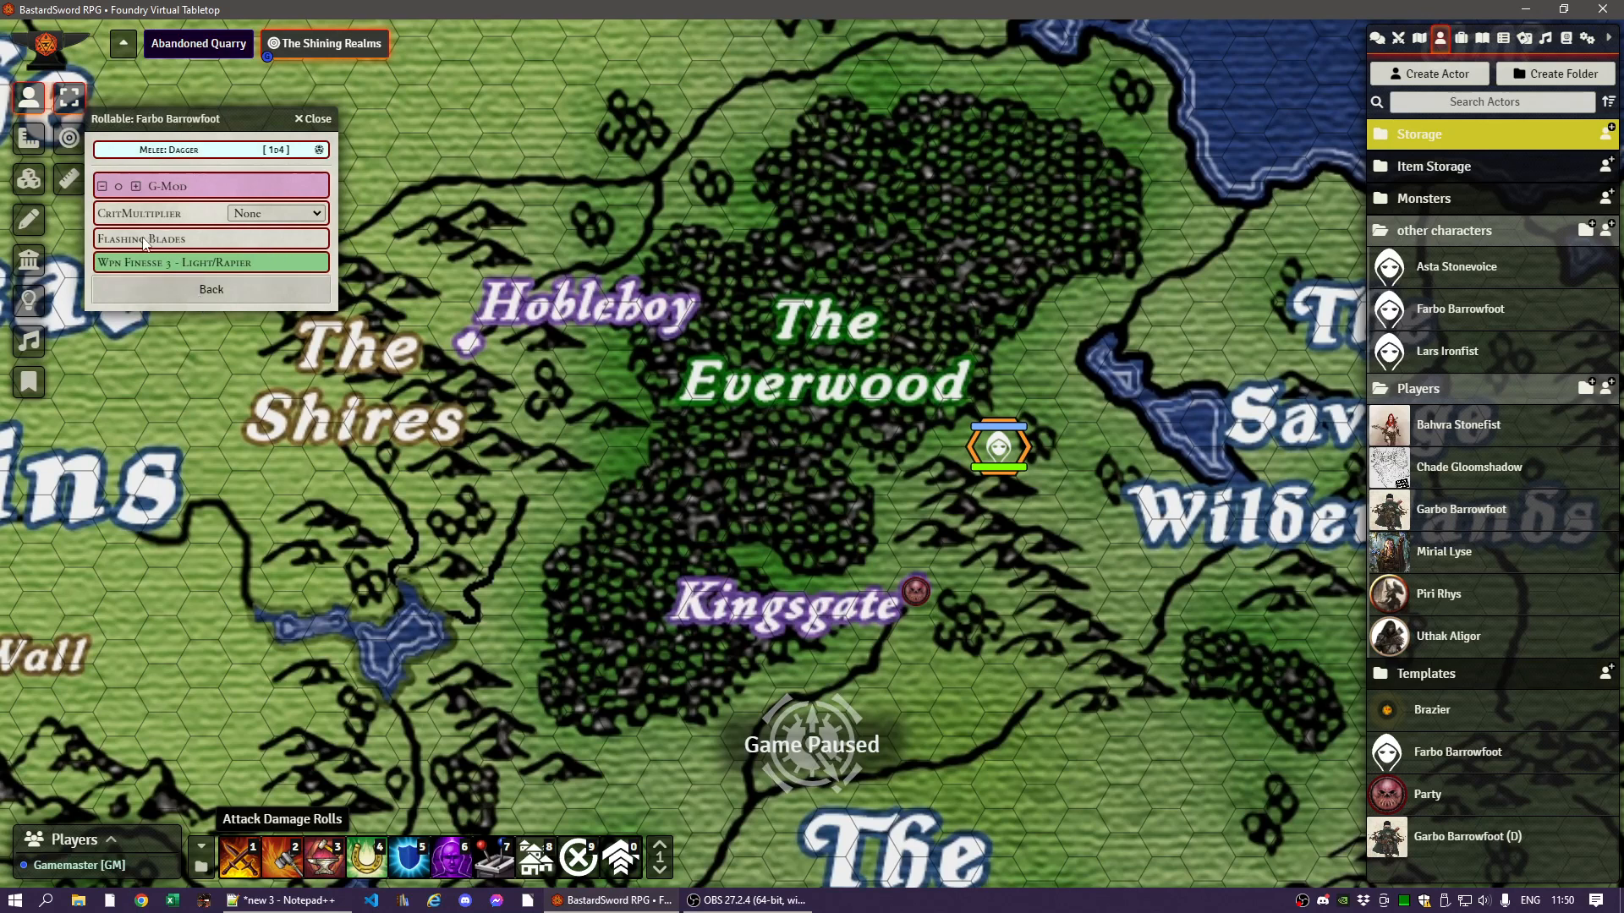
{"action": "mouse_move", "coordinate": [145, 243]}
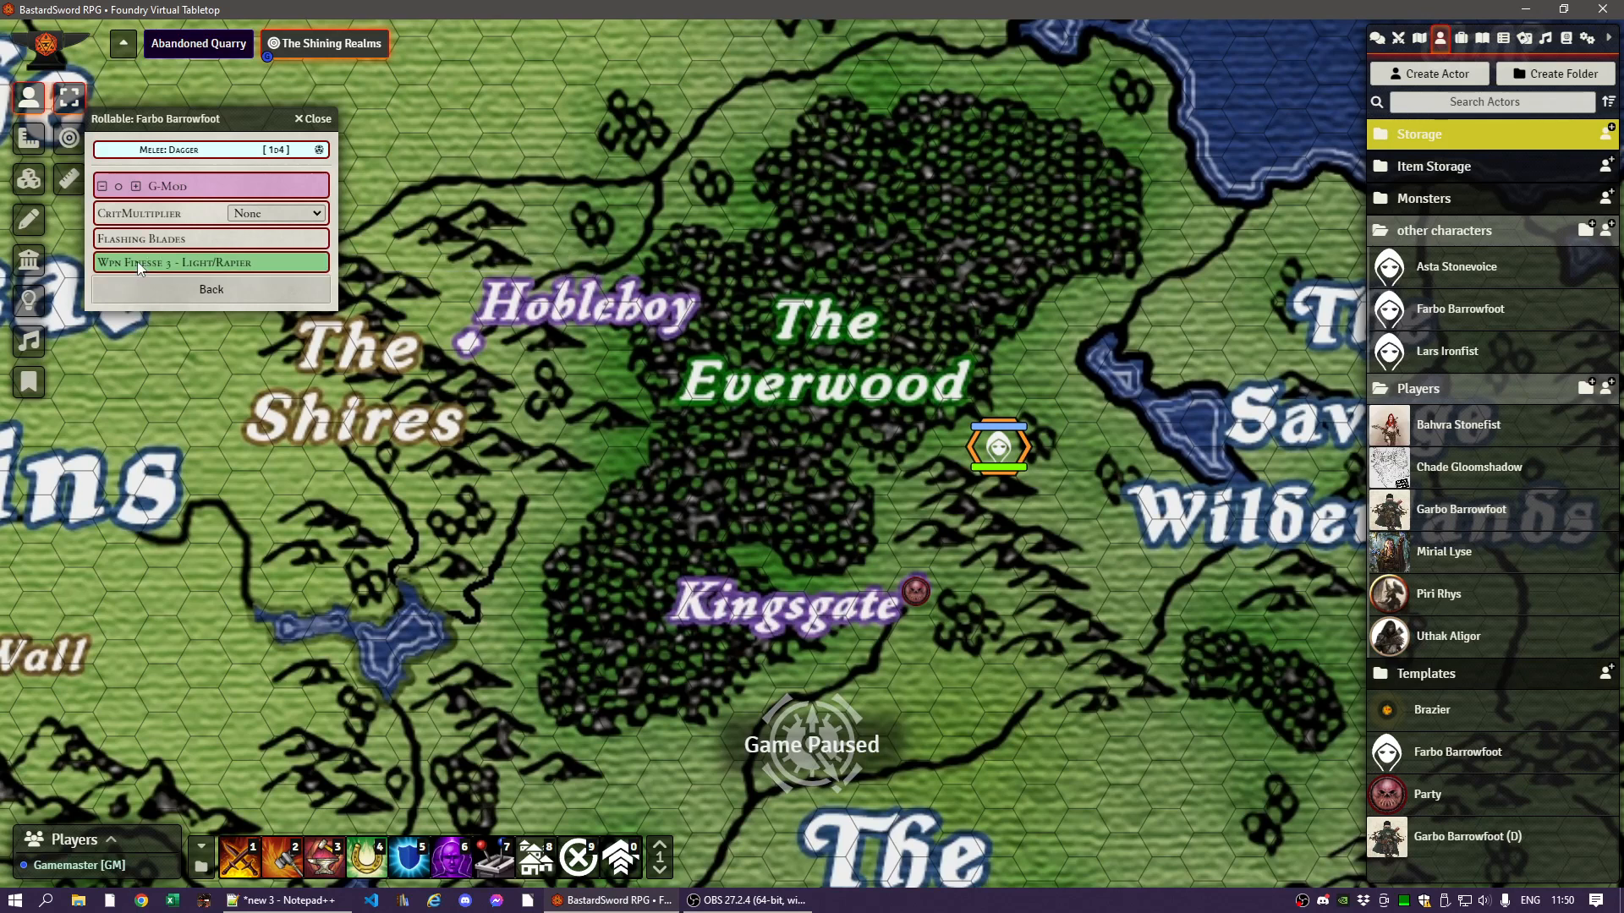
{"action": "mouse_move", "coordinate": [179, 268]}
{"action": "left_click", "coordinate": [319, 150]}
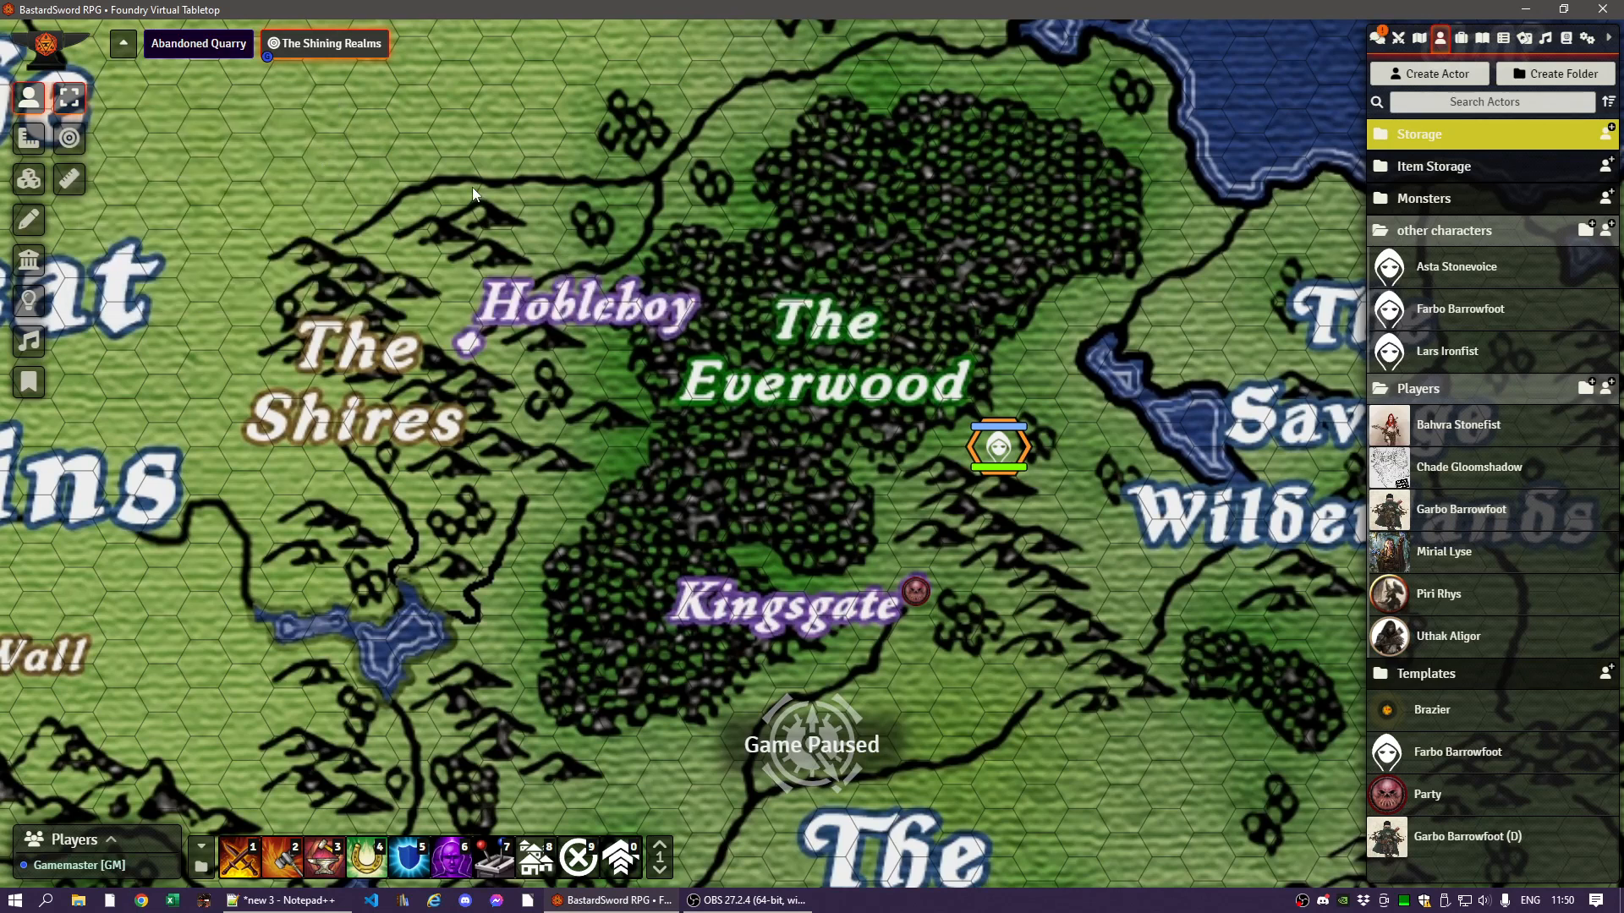
- Show the dagger damage roll in the chat messages with its dice breakdown expanded, and deselect the token
{"action": "left_click", "coordinate": [1377, 37]}
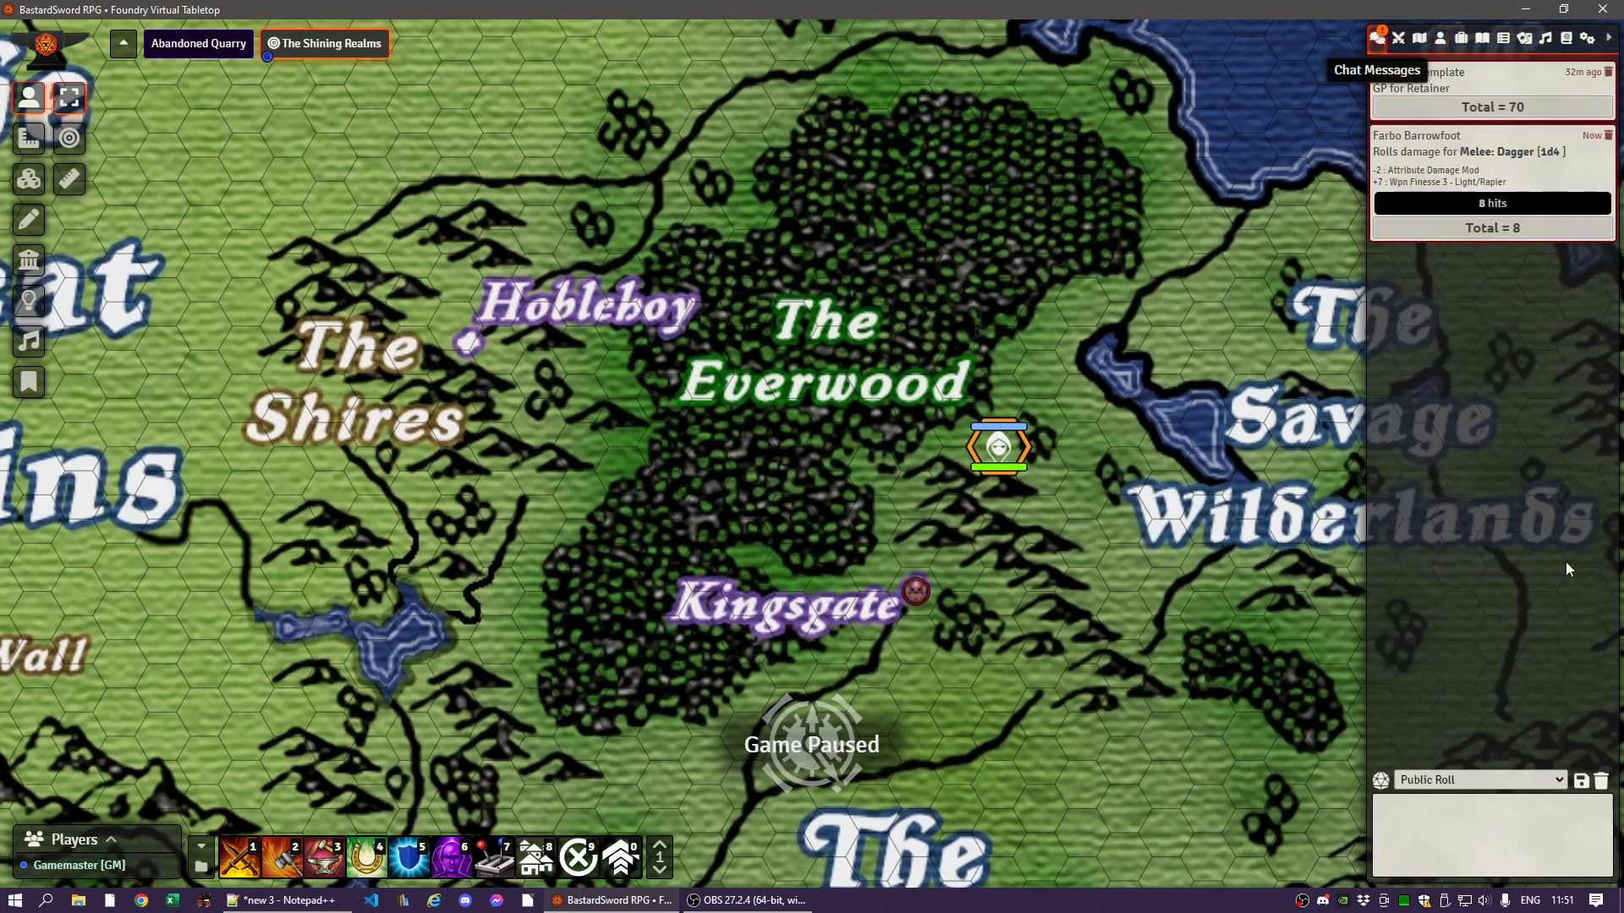
{"action": "left_click", "coordinate": [1443, 228]}
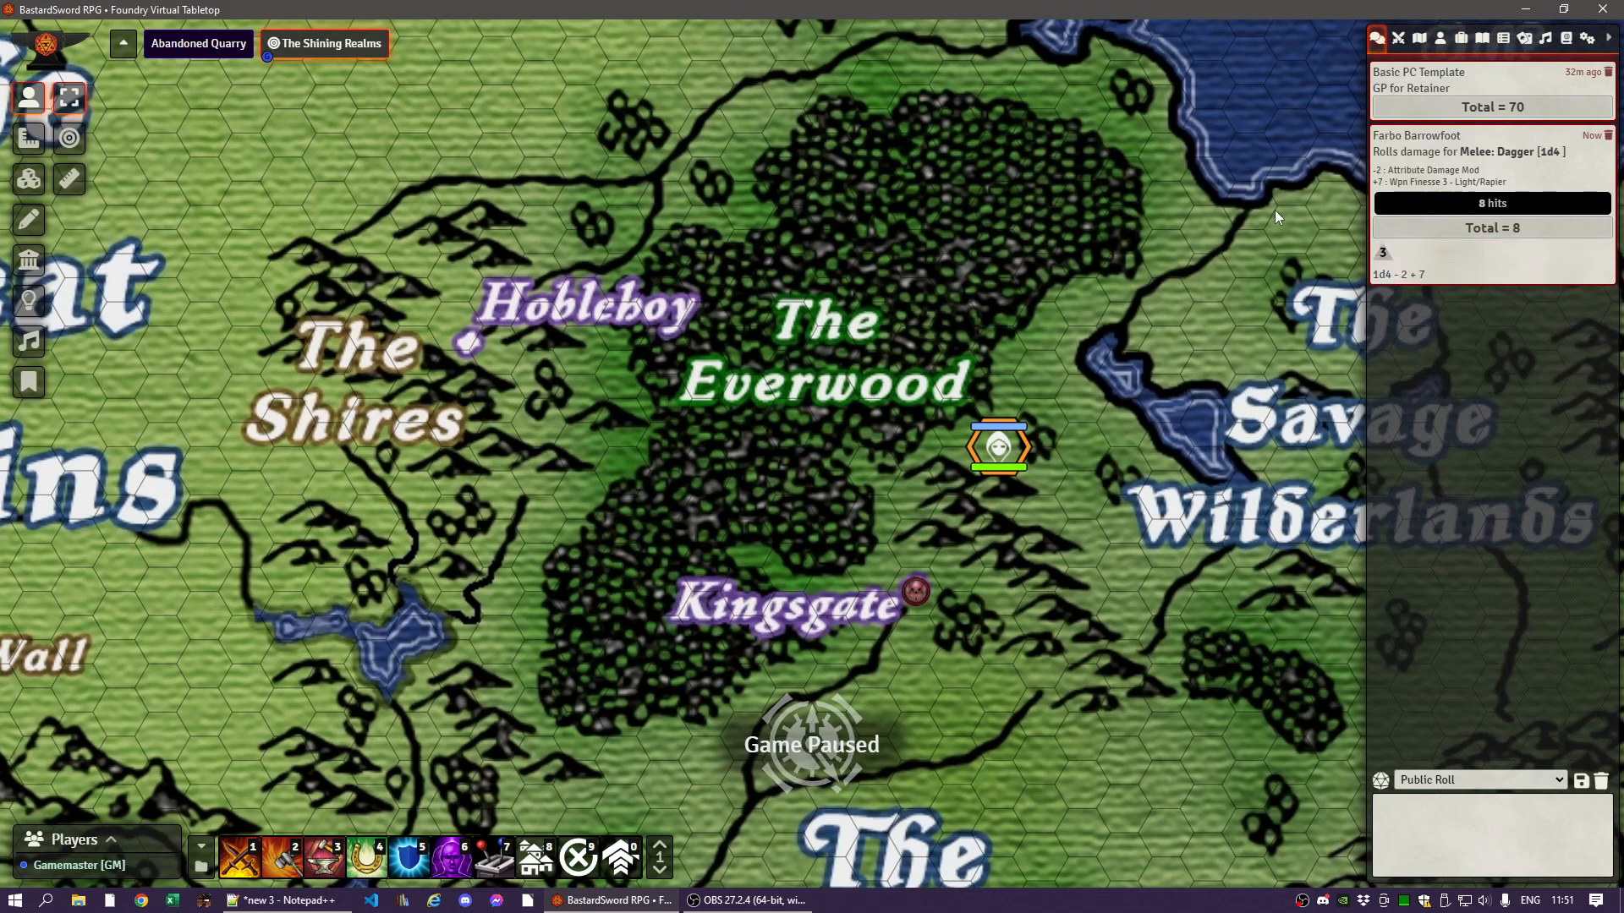
{"action": "left_click", "coordinate": [886, 355]}
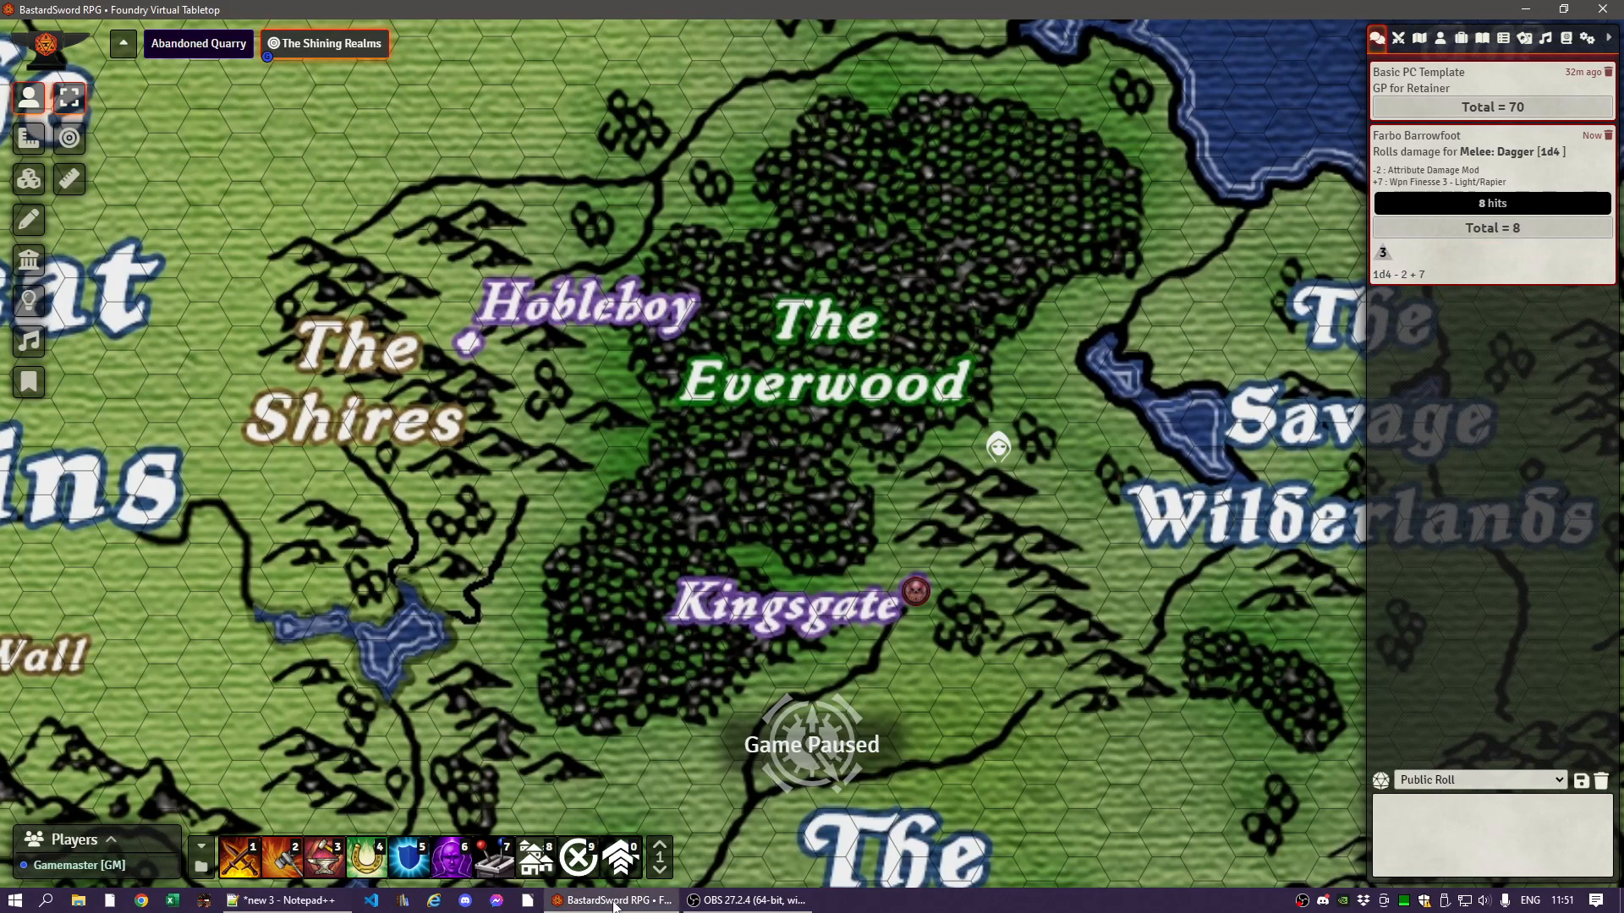
{"action": "mouse_move", "coordinate": [614, 907]}
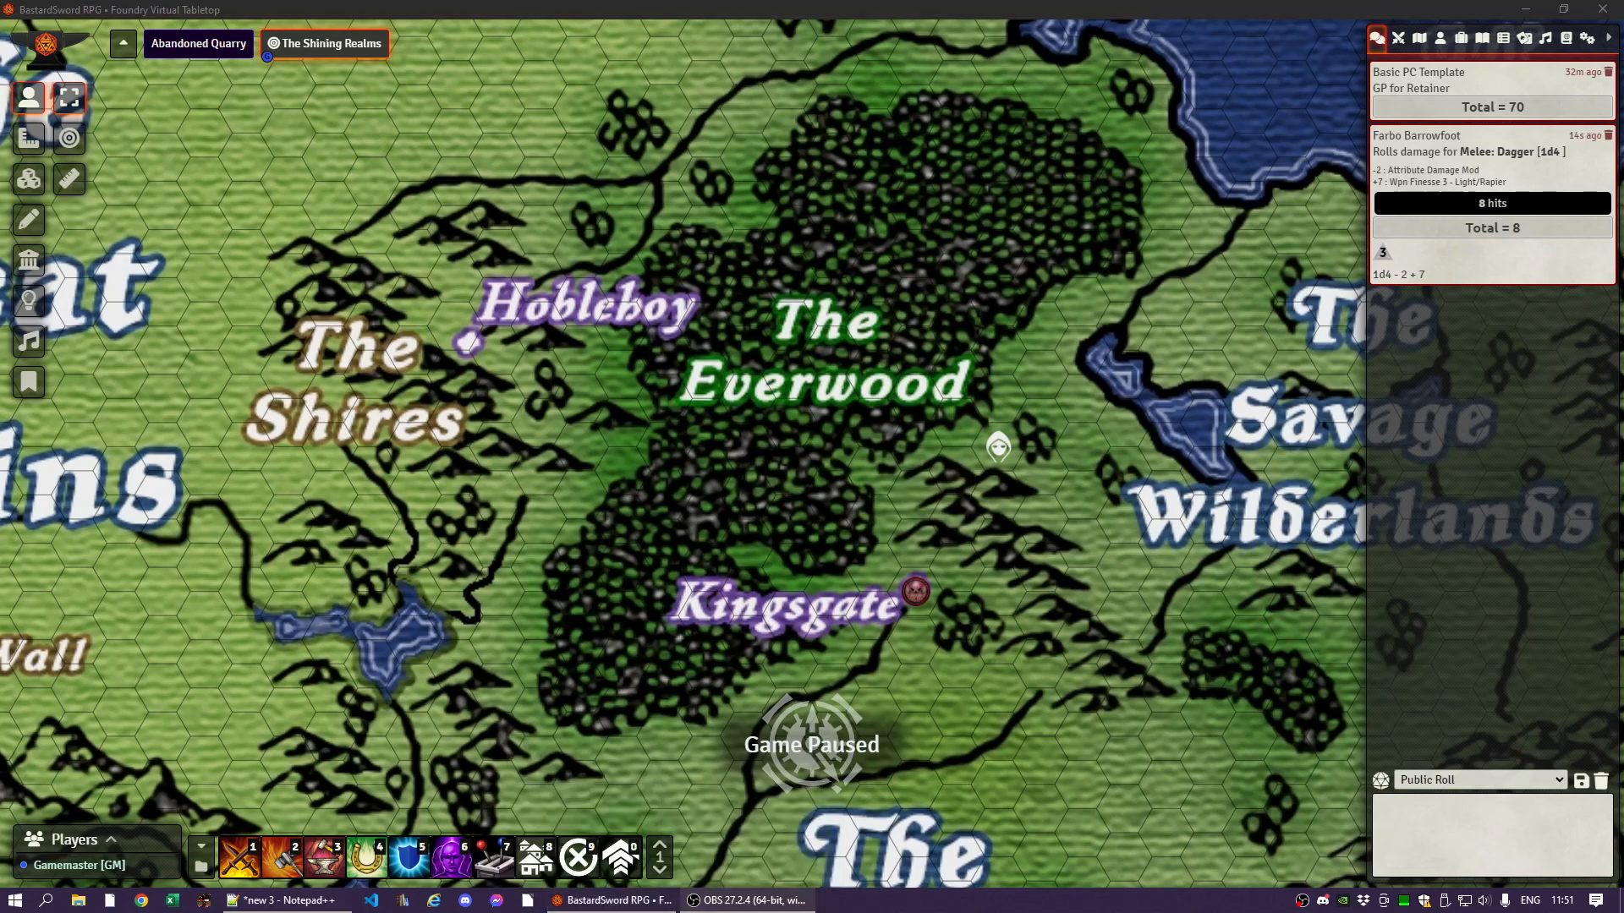